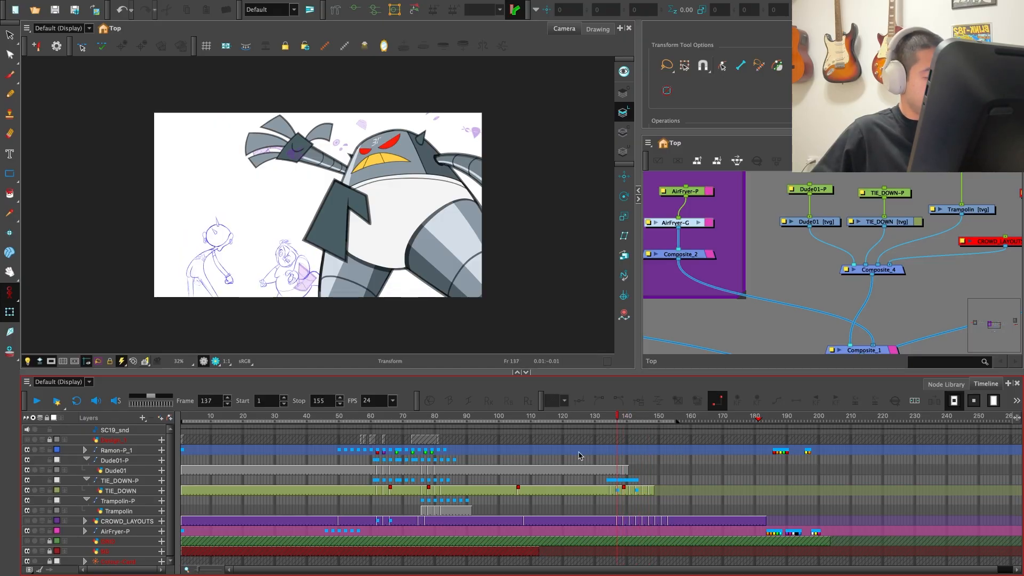
Review the Dude01 drawings between frames 76 and 139 against the surrounding animation
click(467, 471)
key(comma)
key(comma)
key(comma)
key(comma)
key(comma)
key(comma)
key(comma)
key(comma)
key(comma)
key(comma)
key(comma)
key(comma)
key(comma)
key(comma)
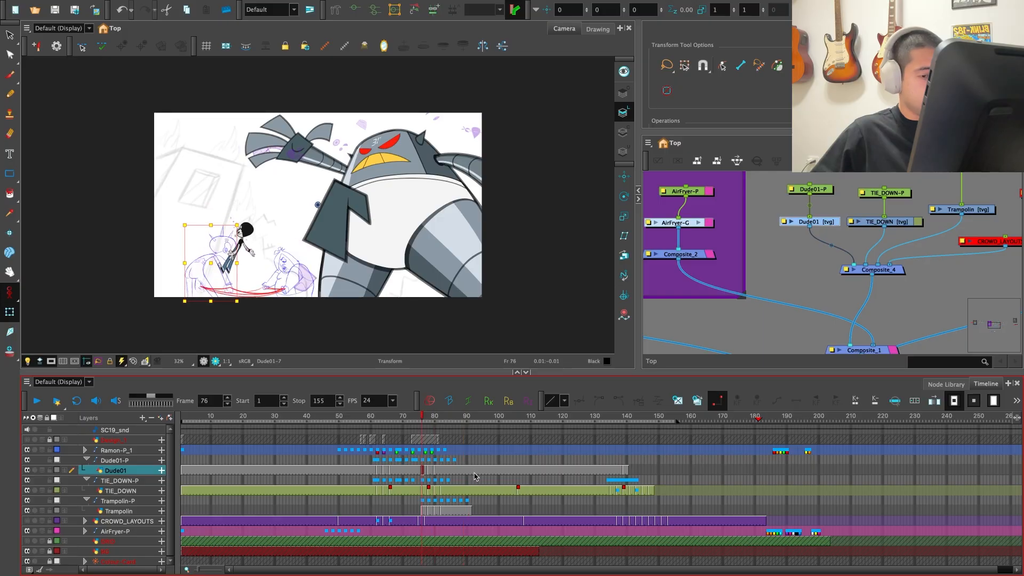
key(g)
key(g)
key(g)
key(f)
key(g)
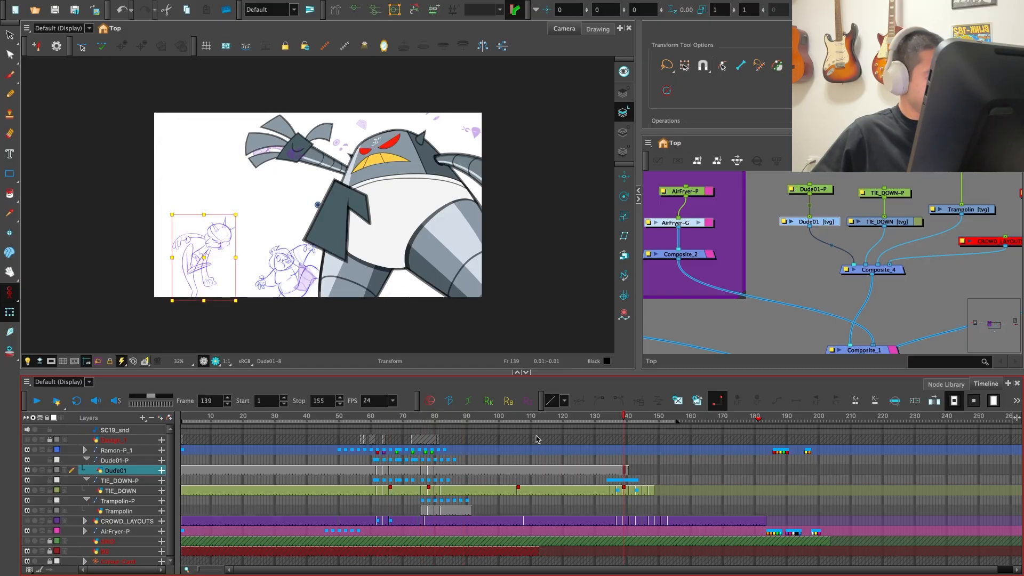
key(f)
key(g)
key(2)
key(2)
key(2)
key(2)
Compare the CROWD_LAYOUTS and TIE_DOWN timing with the Dude01 drawings between frames 134 and 147
drag(622, 419, 556, 433)
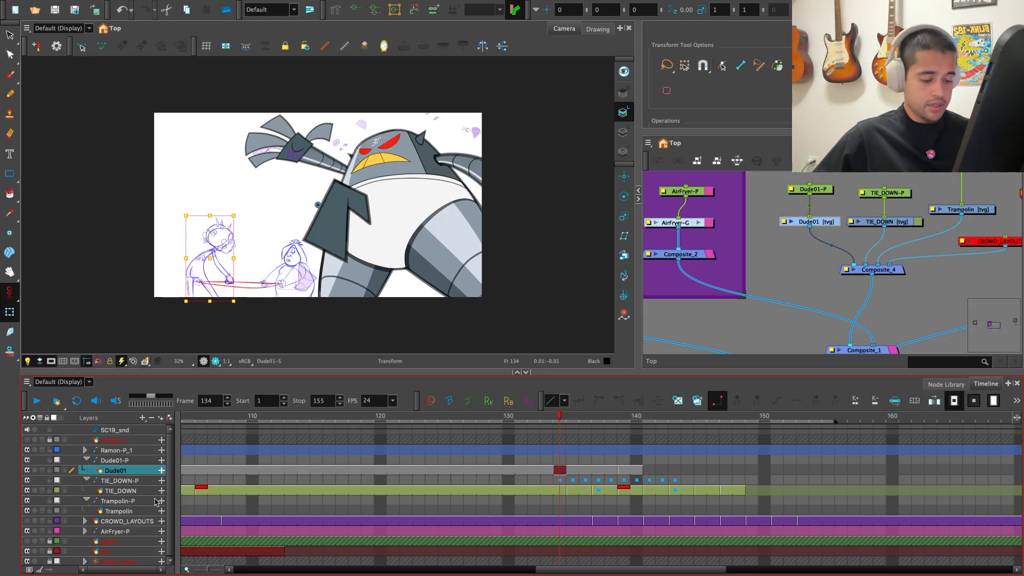
click(145, 522)
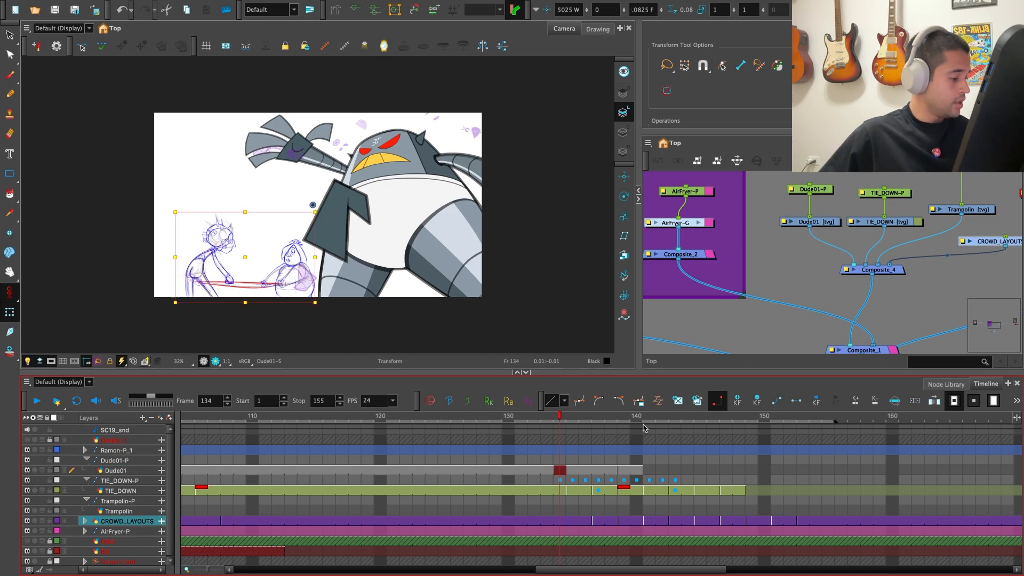
key(2)
mouse_move(572, 421)
mouse_down()
mouse_move(673, 454)
mouse_move(768, 512)
mouse_up()
click(764, 490)
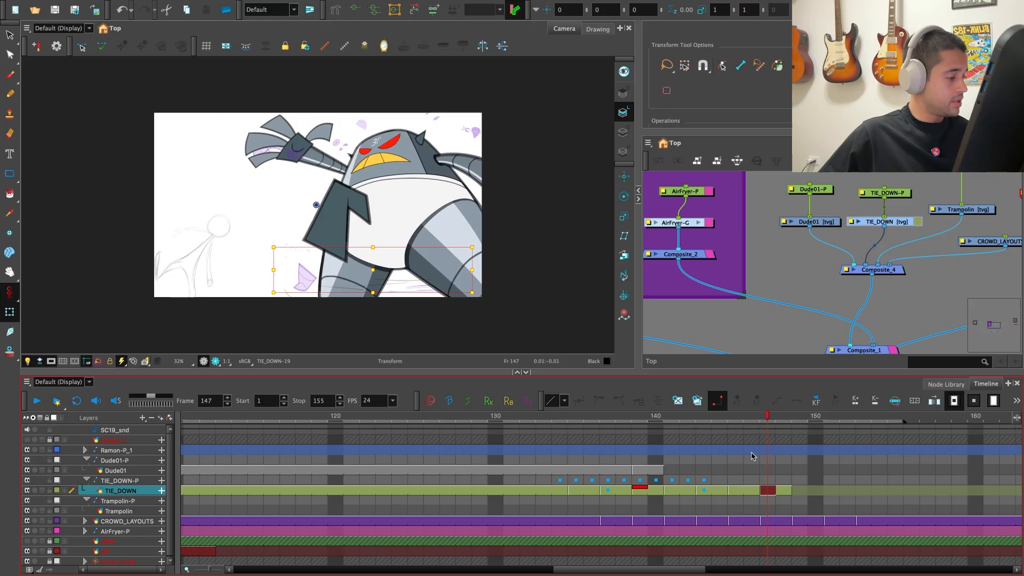
drag(759, 425, 618, 458)
click(608, 469)
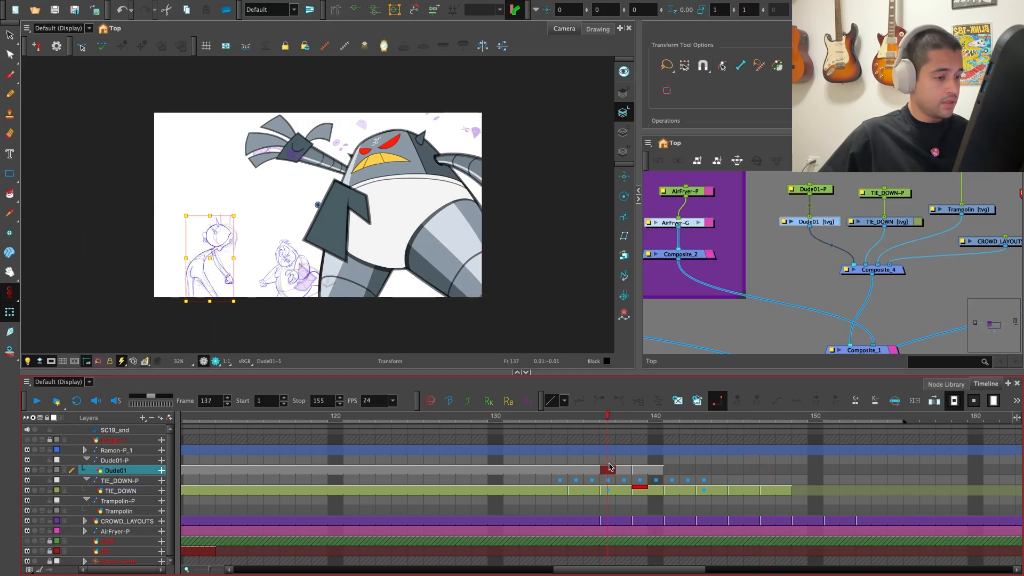
click(620, 418)
Change the Dude01 layer's timeline colour to a muted orange-brown
click(57, 470)
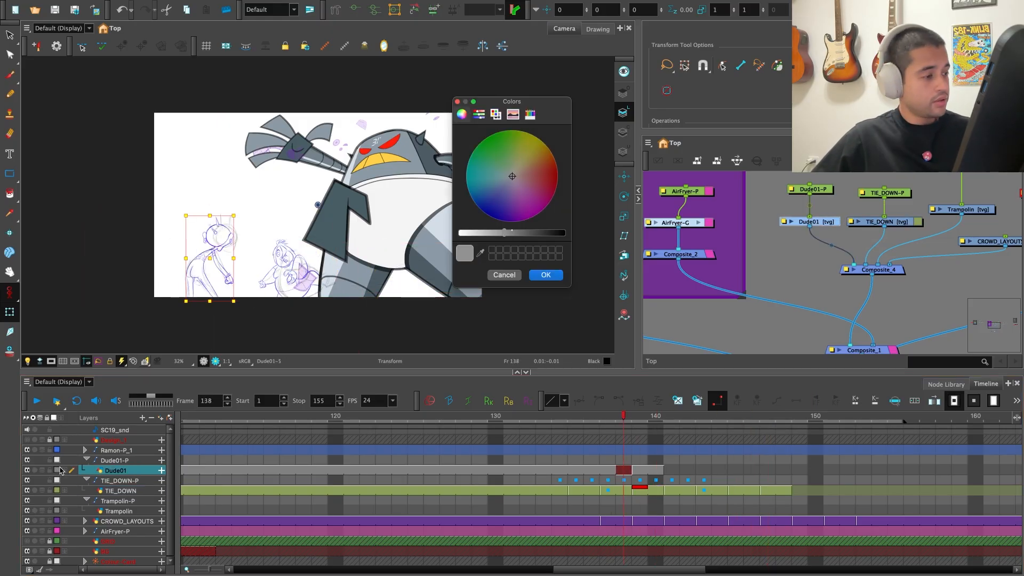
click(533, 178)
click(528, 174)
click(538, 167)
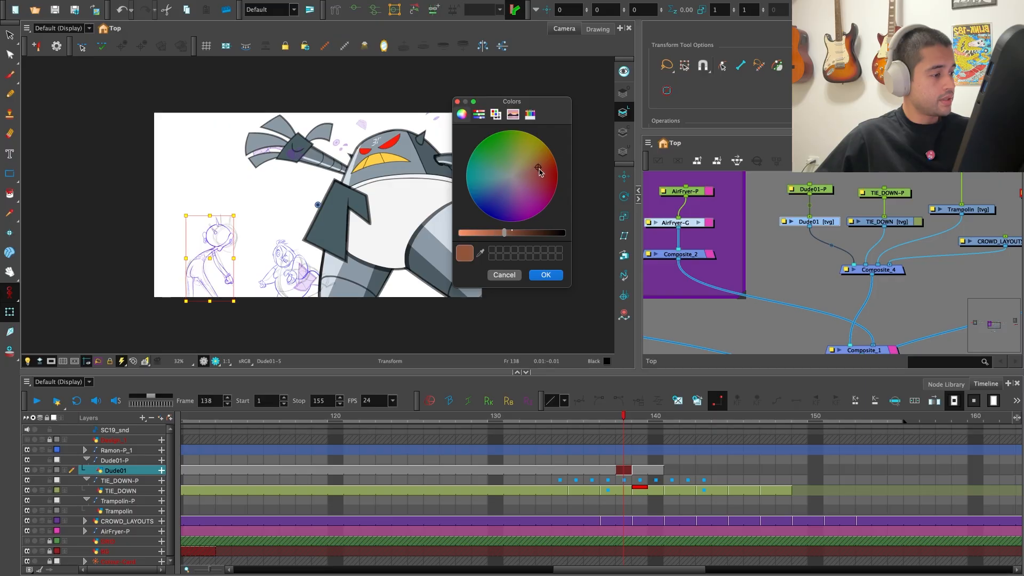
click(495, 235)
click(545, 275)
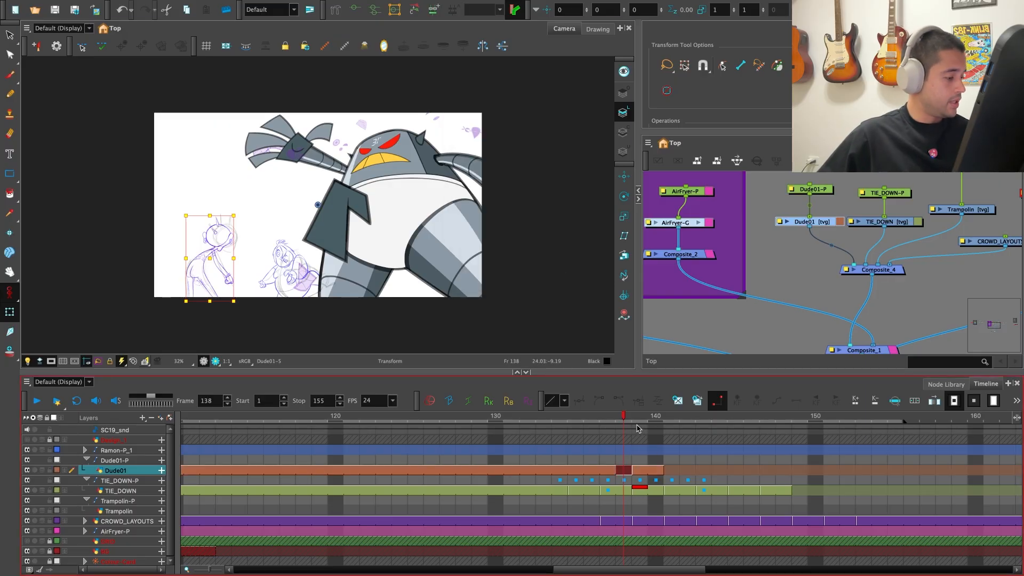
Create an empty drawing on the Dude01 layer at frame 137 and compare it with the neighbouring drawings
click(653, 427)
mouse_move(651, 428)
mouse_down()
mouse_move(636, 432)
mouse_move(753, 449)
mouse_move(528, 463)
mouse_move(643, 464)
mouse_move(603, 473)
mouse_up()
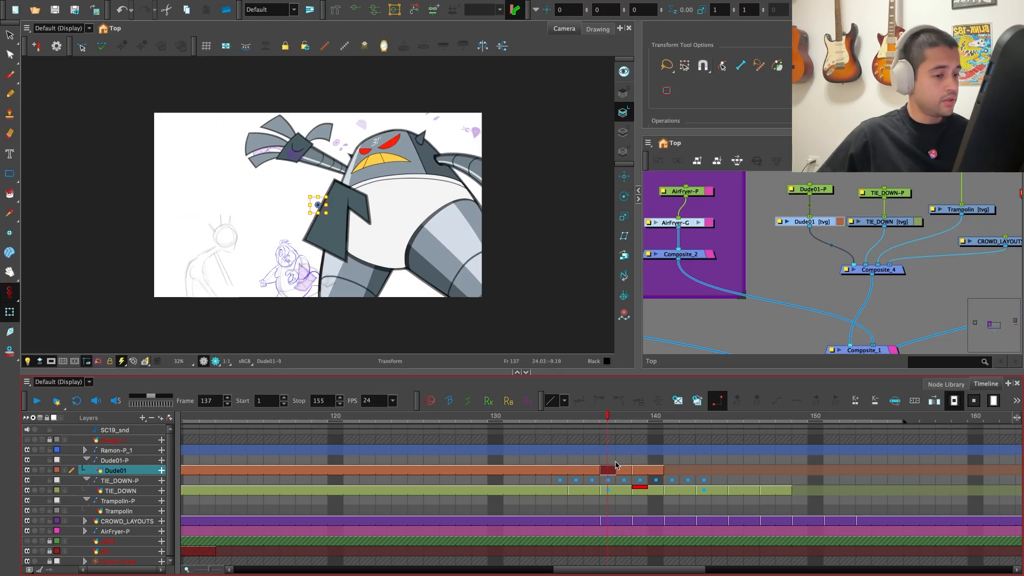
key(f)
key(g)
key(g)
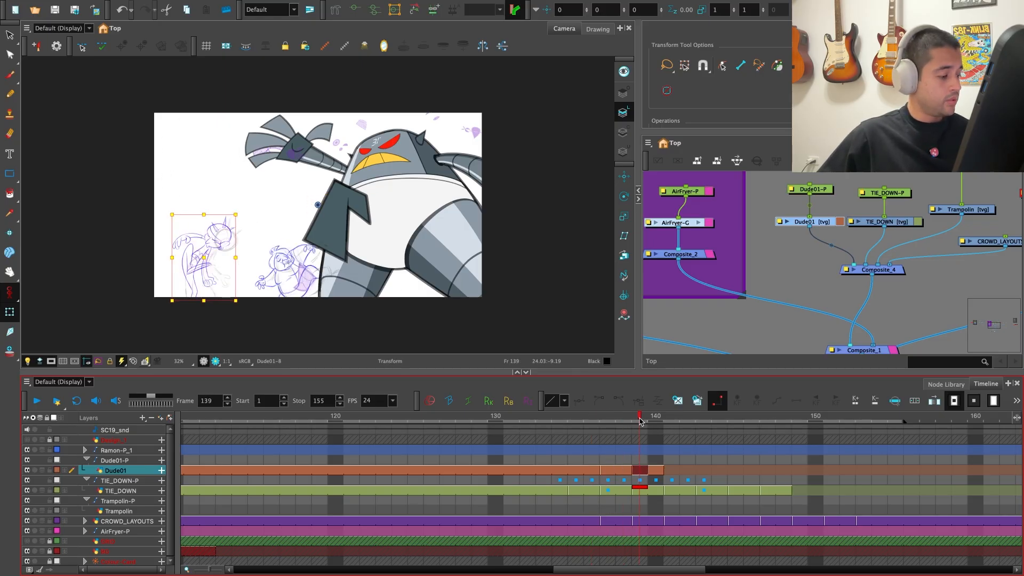
Extend the exposure of the Dude01 drawing at frame 139 through frame 142
drag(639, 421, 700, 431)
click(635, 472)
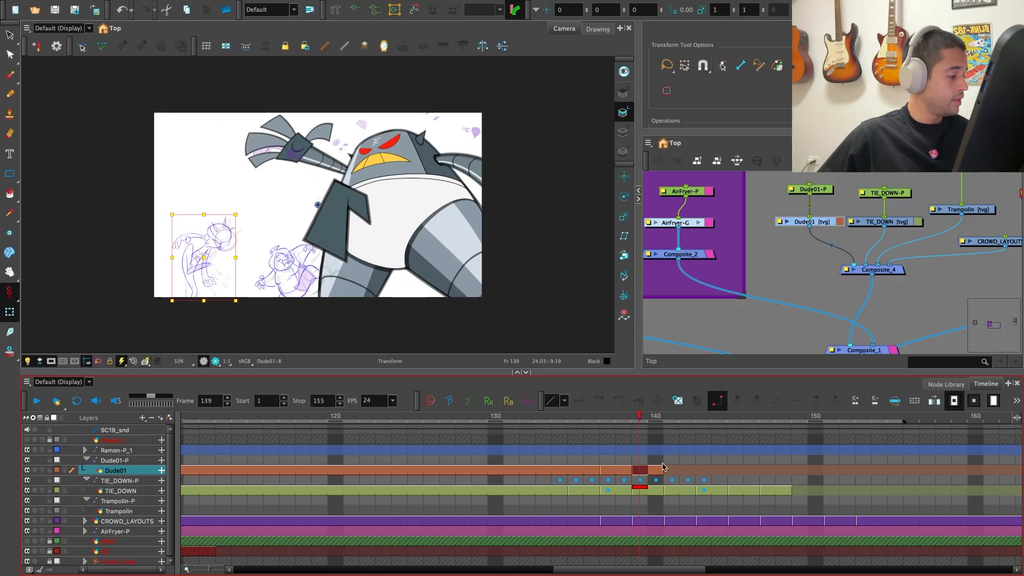
drag(661, 470, 690, 455)
key(g)
key(f)
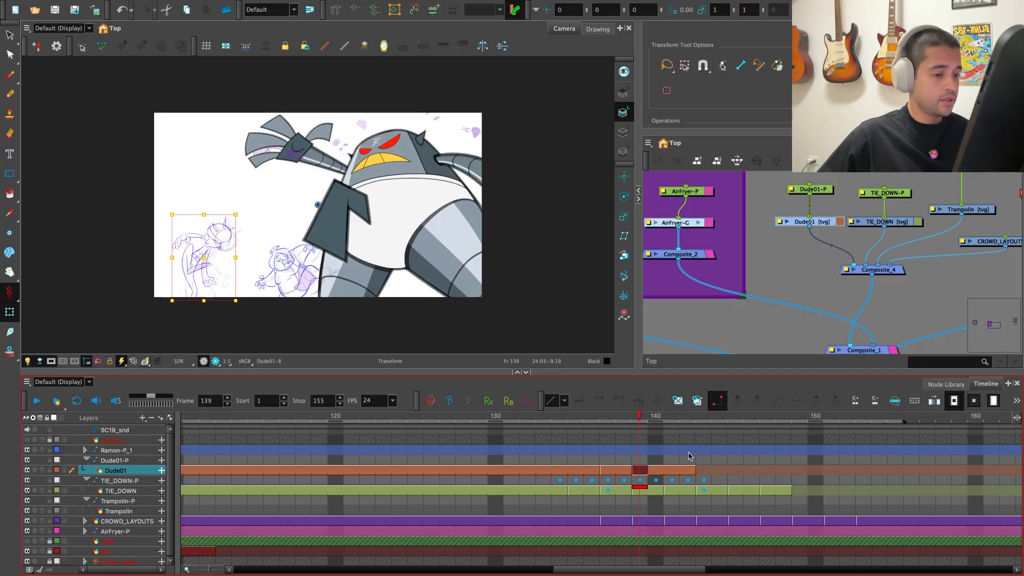
key(g)
Hold the empty Dude01 drawing from frame 137 through 140 so the following drawing starts at frame 141
click(673, 418)
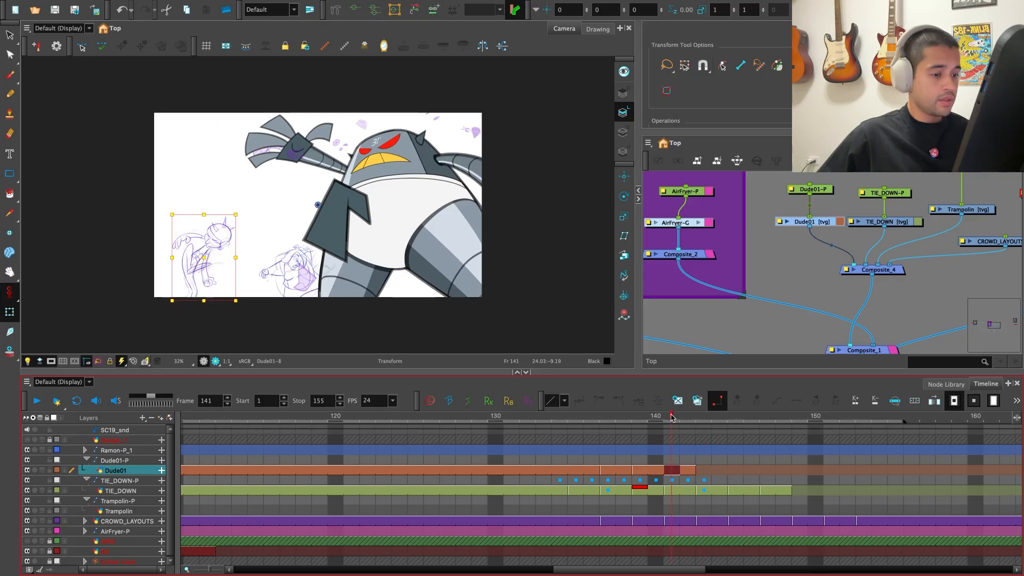
mouse_move(671, 414)
mouse_down()
mouse_move(647, 421)
mouse_move(667, 419)
mouse_up()
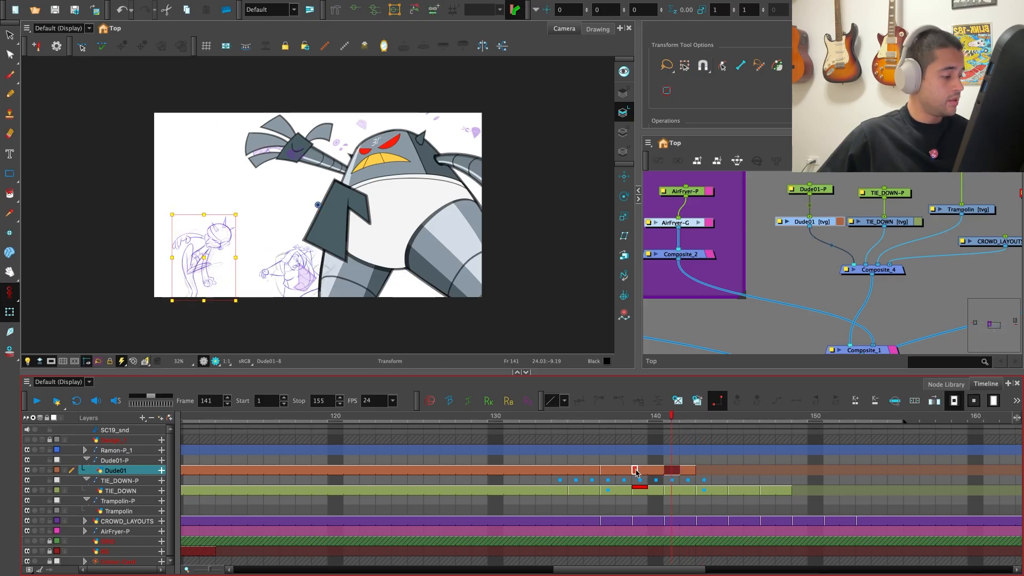
drag(636, 470, 660, 470)
key(ctrl+z)
key(ctrl+shift+z)
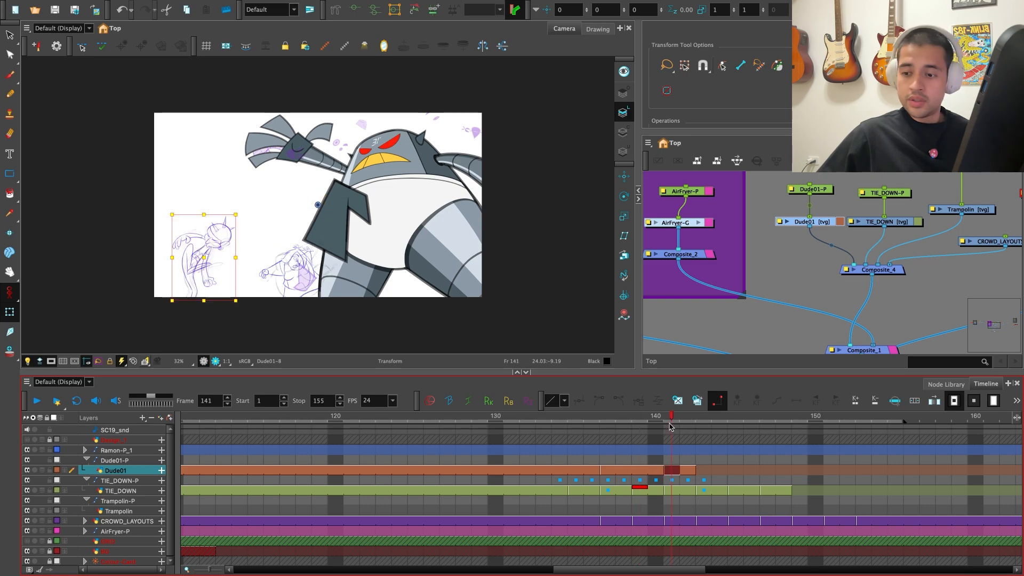
key(ctrl+z)
key(ctrl+shift+z)
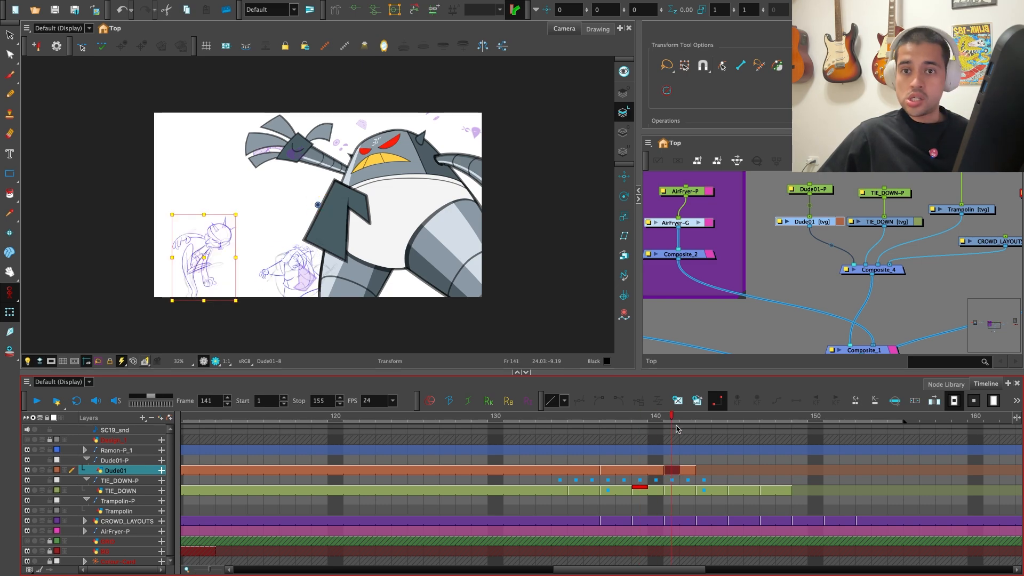
Create an empty Dude01 drawing at frame 146 and hold the frame 141 drawing up to it
mouse_move(678, 428)
mouse_down()
mouse_move(772, 437)
mouse_move(757, 437)
mouse_up()
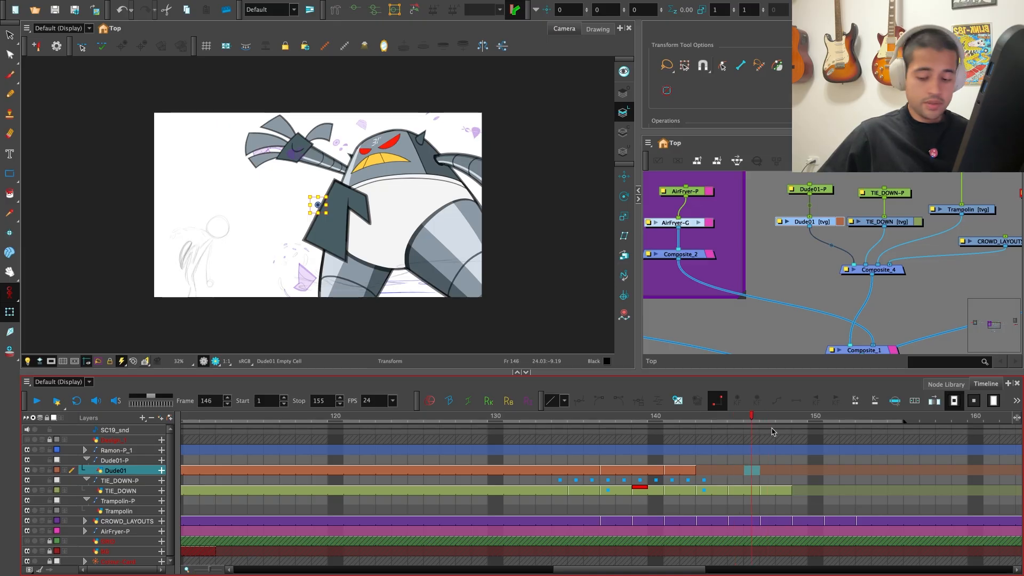
key(alt+shift+r)
drag(692, 469, 751, 469)
Step through the Dude01 frames from 141 onward and create another empty drawing at frame 148
key(comma)
key(comma)
key(comma)
key(comma)
key(comma)
key(comma)
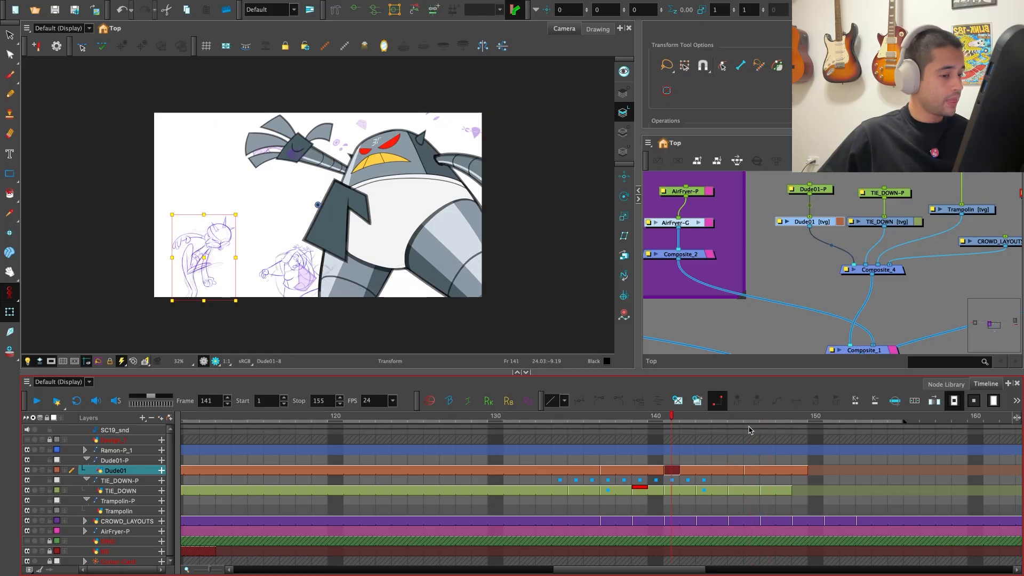
key(period)
key(period)
key(period)
key(period)
key(period)
key(period)
key(period)
key(period)
key(period)
mouse_move(749, 422)
mouse_down()
mouse_move(720, 423)
mouse_move(795, 433)
mouse_move(784, 434)
mouse_up()
Flip through the Dude01 drawings at frames 137, 141, 146 and 148 to check the timing of the poses
key(f)
key(f)
key(f)
key(f)
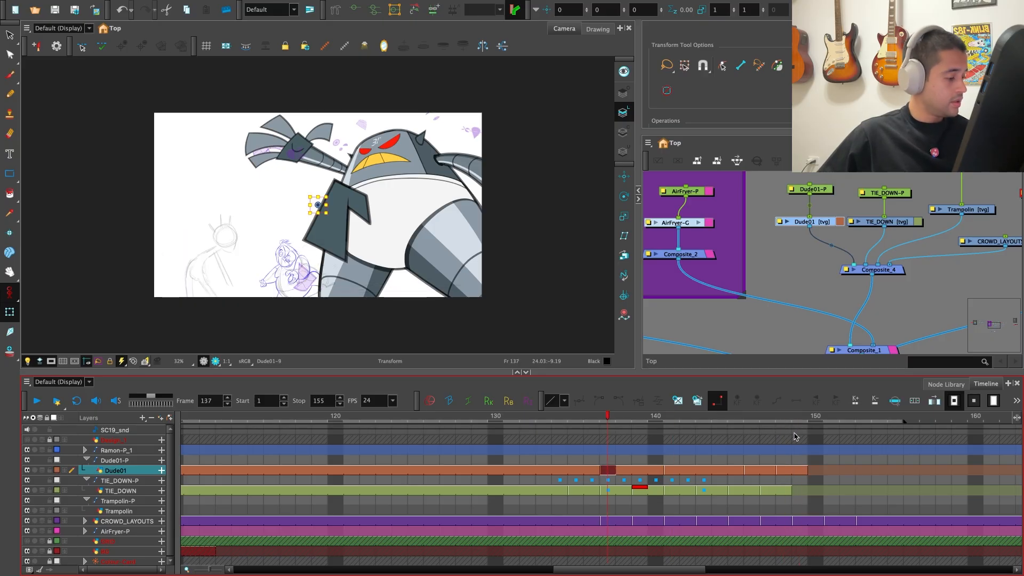
key(g)
key(g)
key(g)
key(g)
key(f)
key(f)
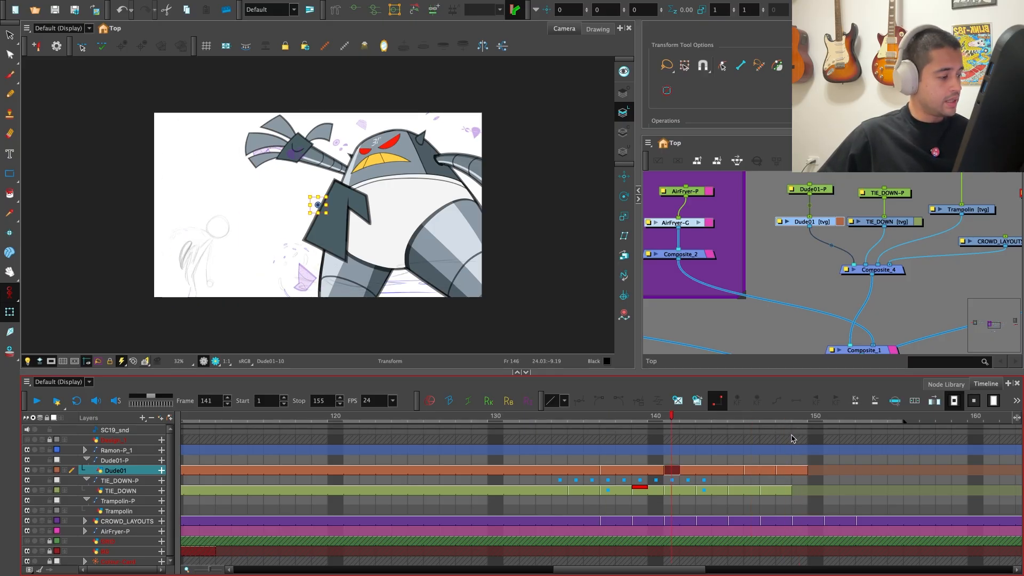
key(f)
key(g)
key(g)
key(g)
key(f)
key(f)
key(f)
key(g)
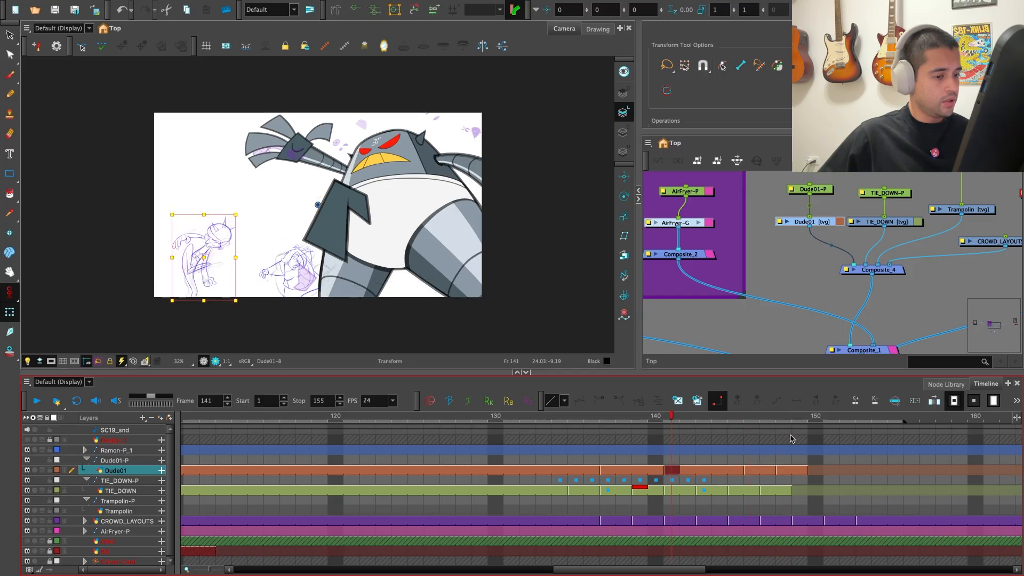
key(g)
key(g)
key(f)
key(f)
key(g)
key(g)
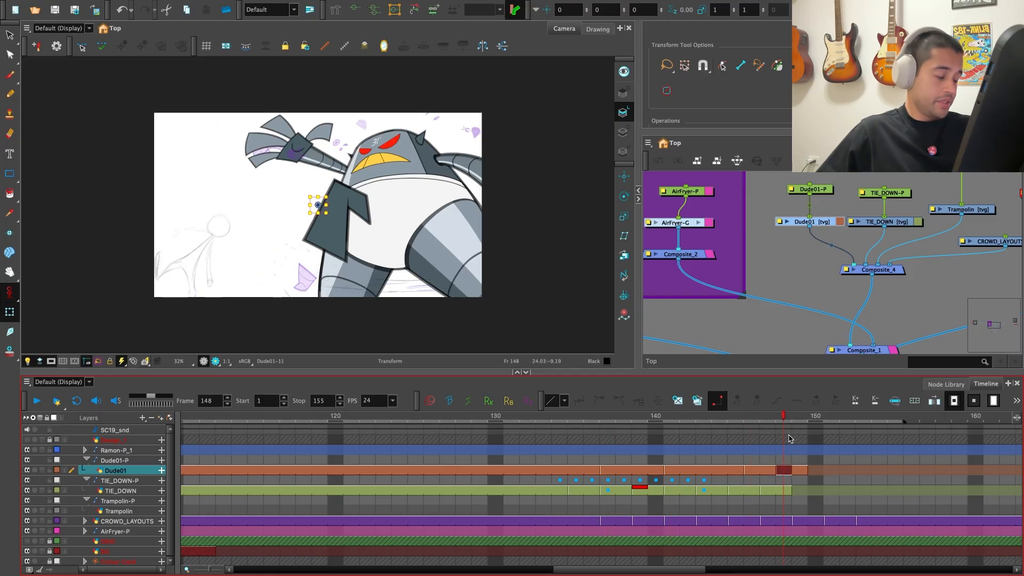
key(f)
key(f)
key(f)
key(g)
key(g)
key(g)
key(f)
key(f)
key(f)
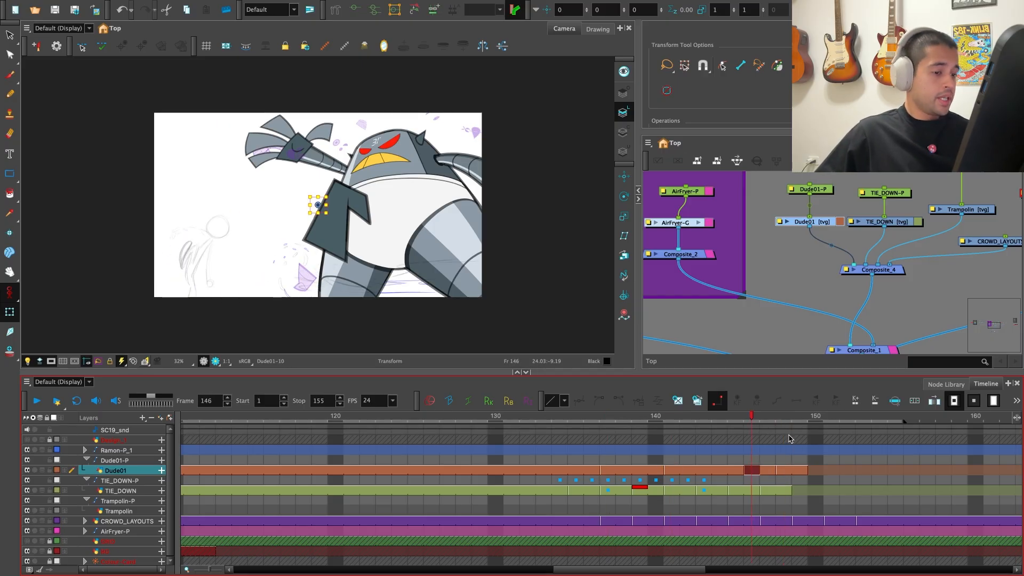
key(g)
key(g)
key(g)
key(f)
key(f)
key(f)
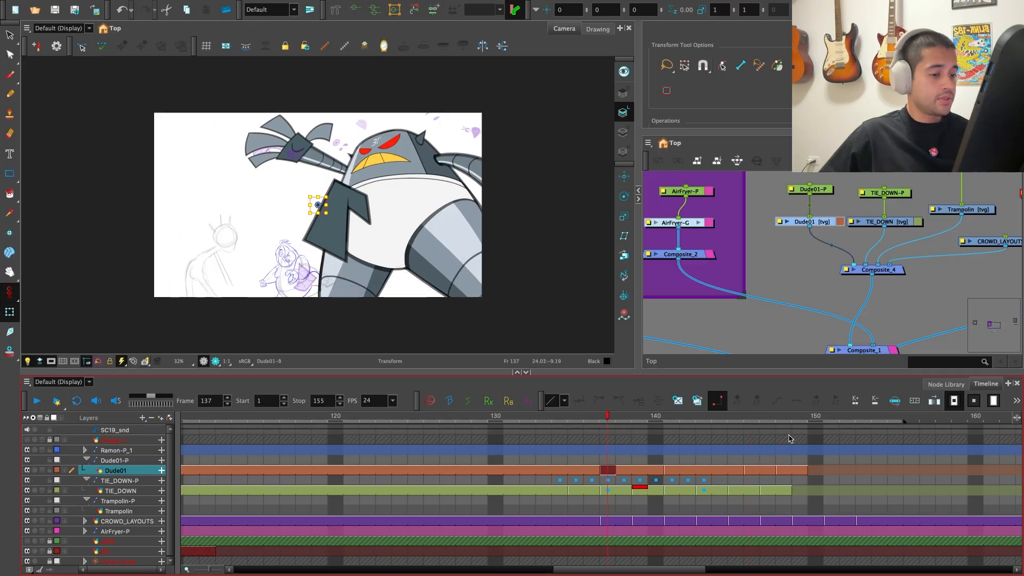
key(g)
key(g)
key(f)
key(g)
key(f)
key(f)
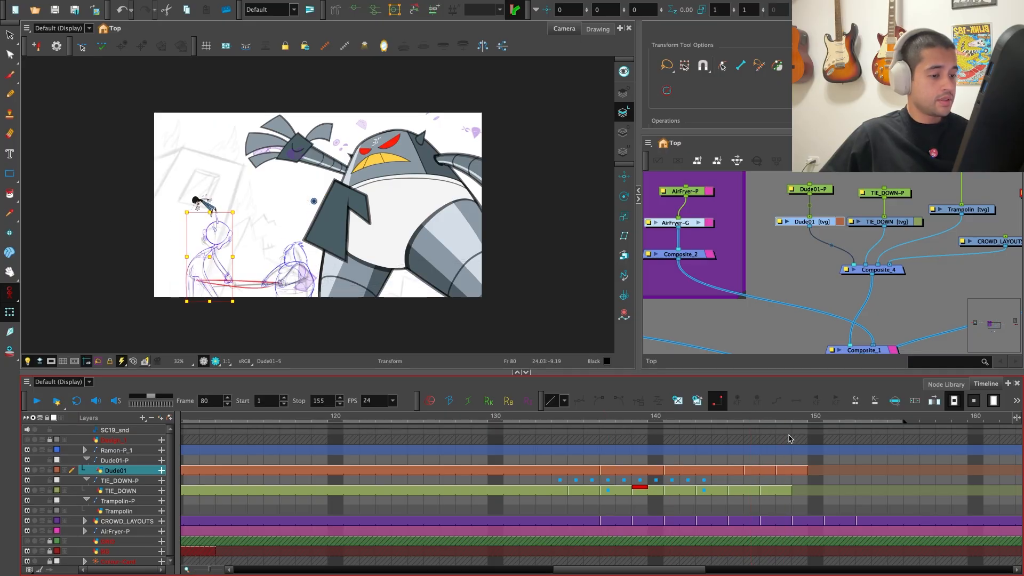
click(559, 430)
mouse_move(559, 430)
mouse_down()
mouse_move(659, 454)
mouse_move(758, 460)
mouse_up()
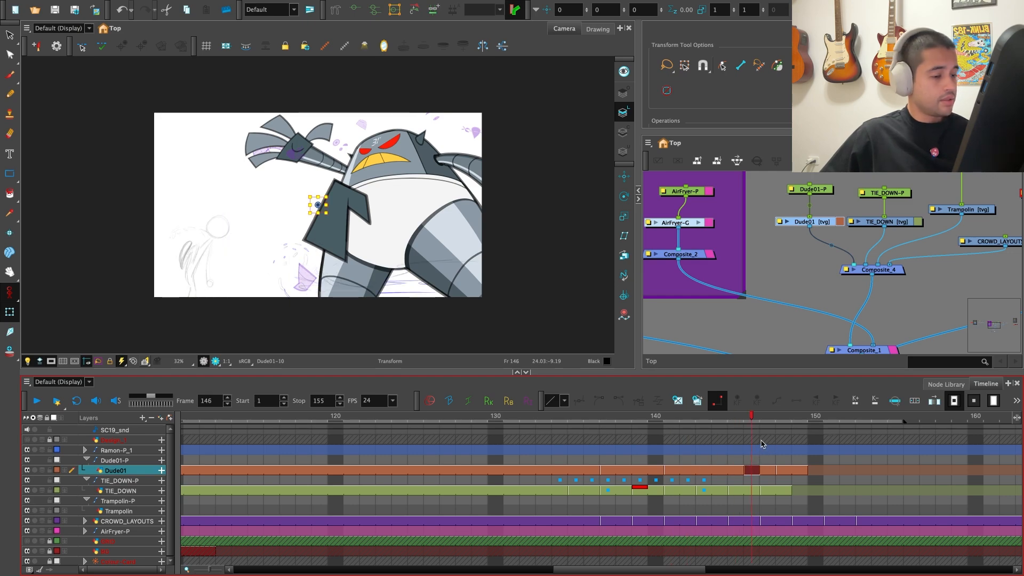
Examine the rough layout poses up close across the Dude01 drawings from frame 137 to 148
scroll(400, 311, up, 3)
key(f)
key(f)
key(f)
key(g)
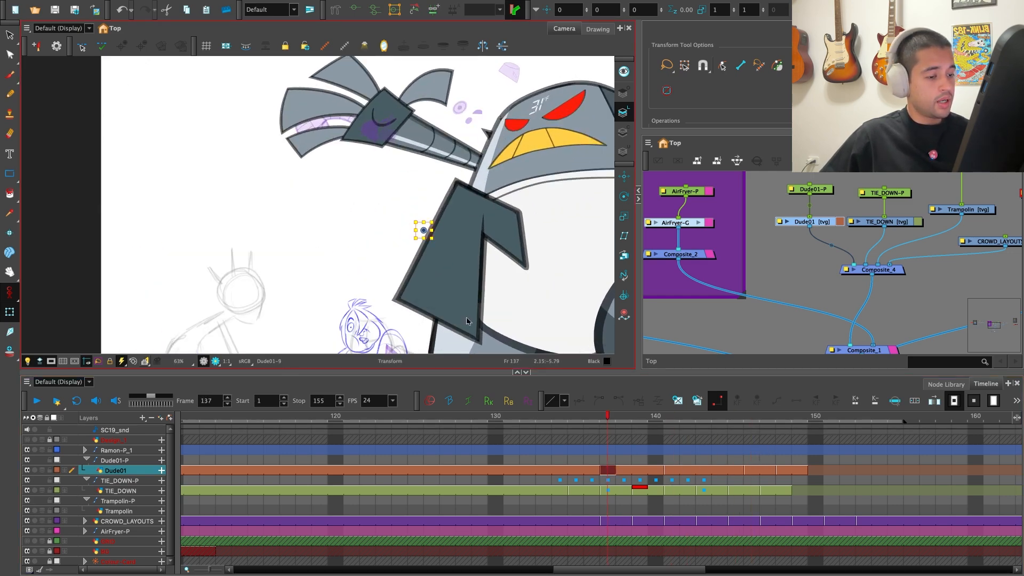
key(g)
key(g)
key(g)
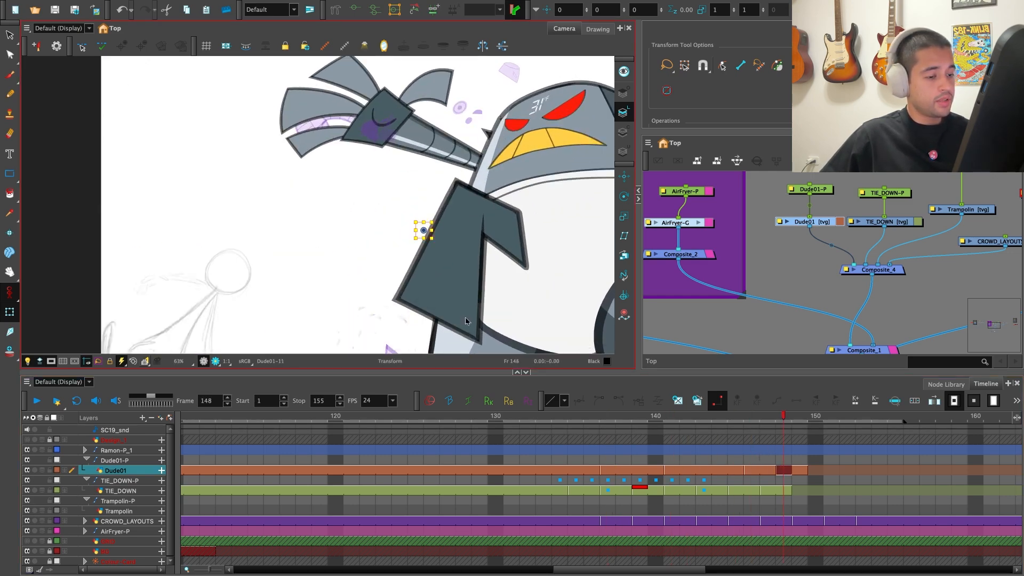
key(f)
key(g)
key(g)
key(g)
key(f)
key(f)
key(f)
key(f)
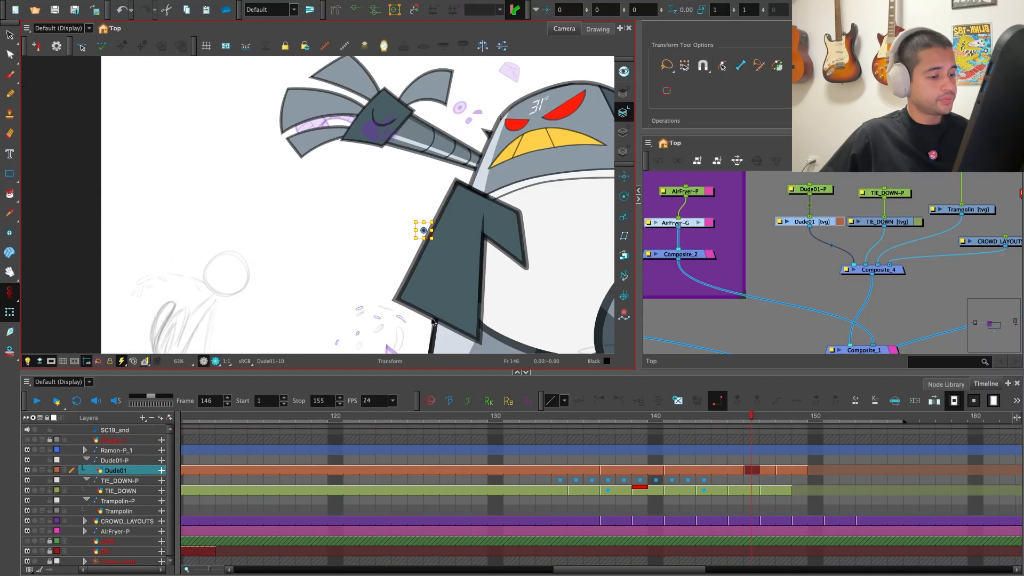
key(g)
key(g)
Set up the Brush tool with the Blue colour from the 3HC_SC_21 palette on the Dude01 drawing at frame 146
key(alt+b)
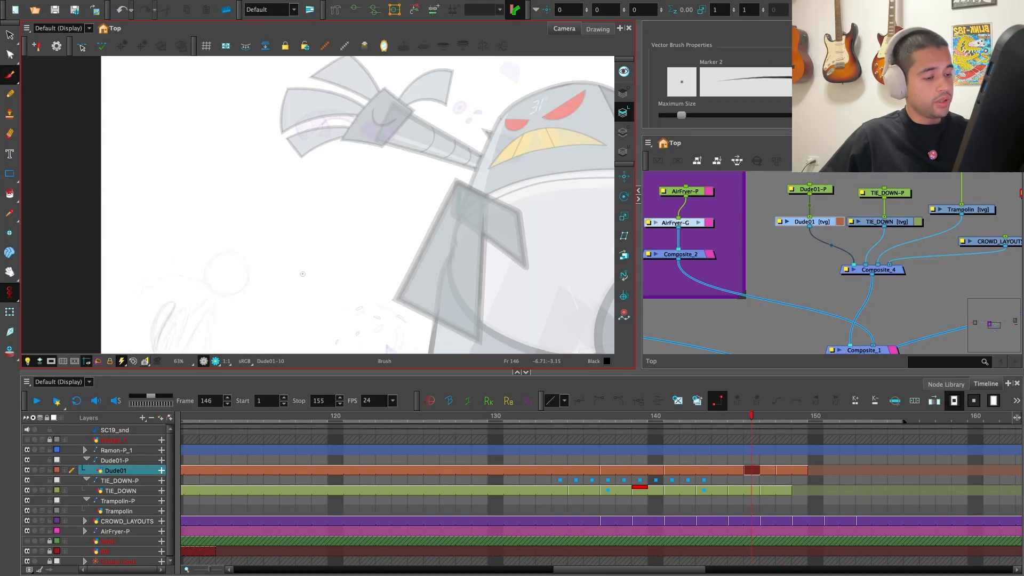
key(2)
mouse_move(360, 323)
mouse_down()
mouse_move(409, 292)
mouse_move(433, 325)
mouse_up()
key(super+z)
click(885, 143)
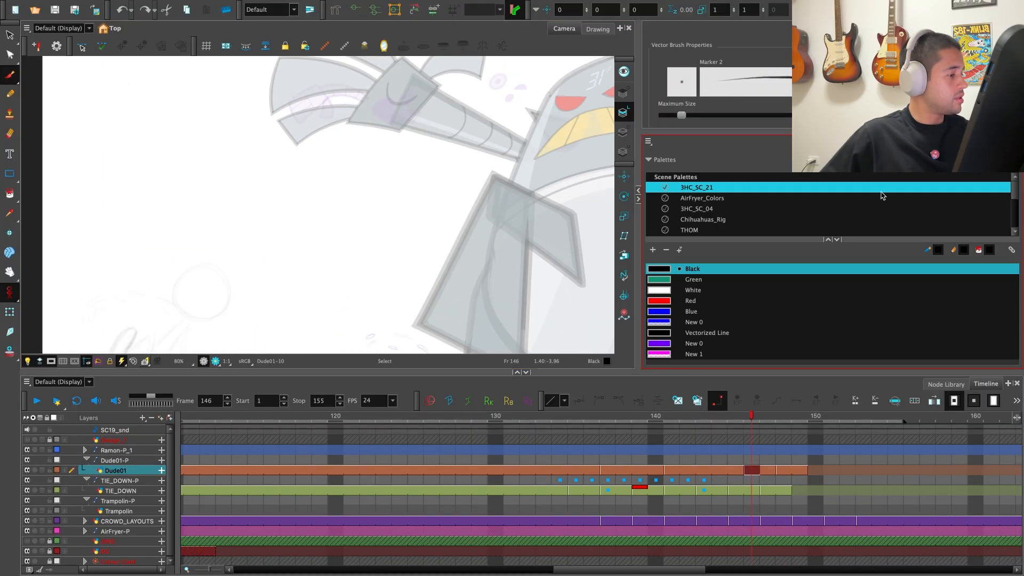
click(693, 313)
Try sketching the character's round head in blue over the rough at frame 146, and undo it
mouse_move(356, 308)
mouse_down()
mouse_move(377, 284)
mouse_move(458, 245)
mouse_up()
mouse_move(331, 203)
mouse_down()
mouse_move(255, 253)
mouse_move(328, 285)
mouse_up()
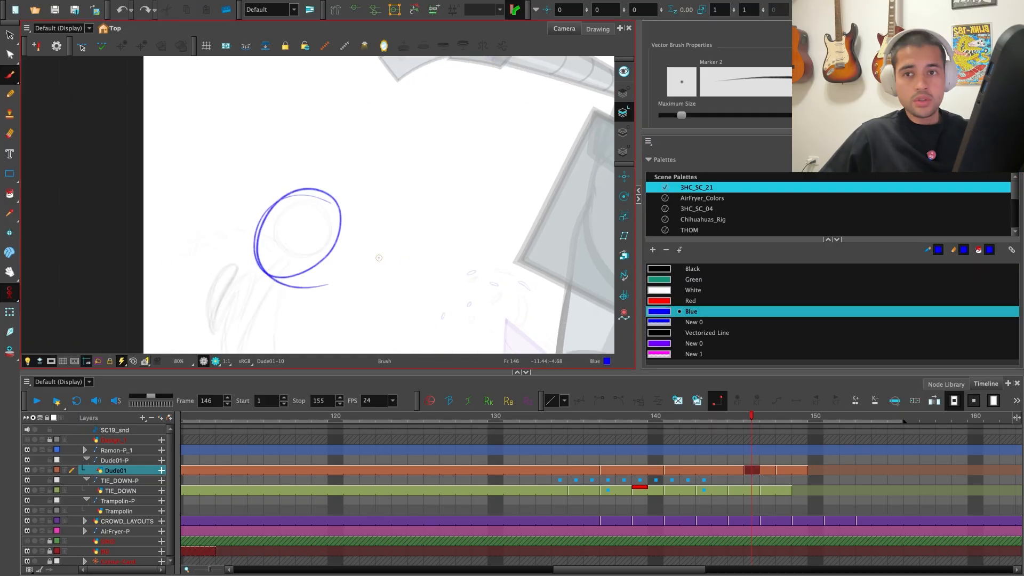
key(super+z)
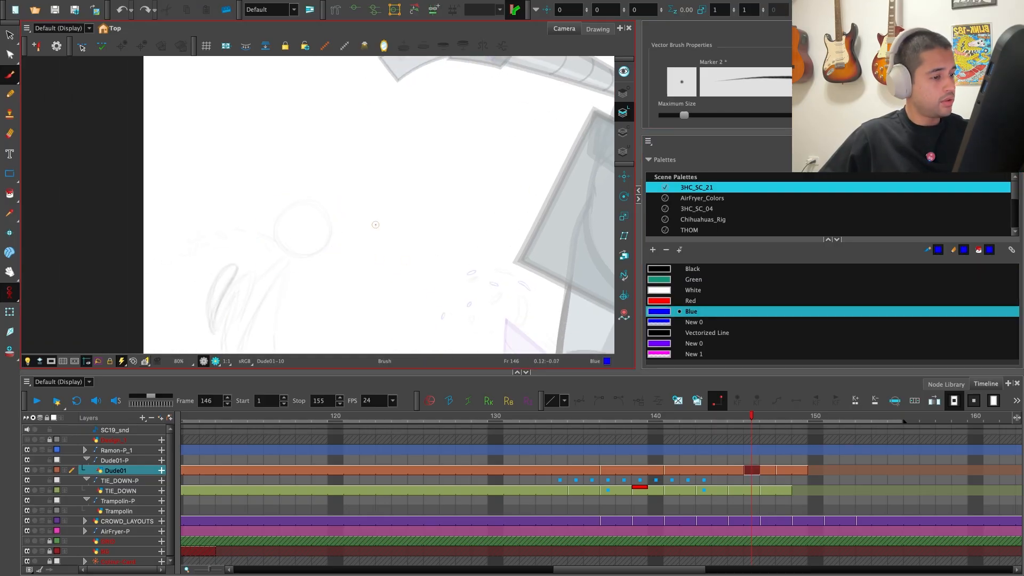
Compare the rough head and body poses between the Dude01 drawings at frames 137 and 146
key(f)
key(f)
key(f)
key(g)
key(g)
key(g)
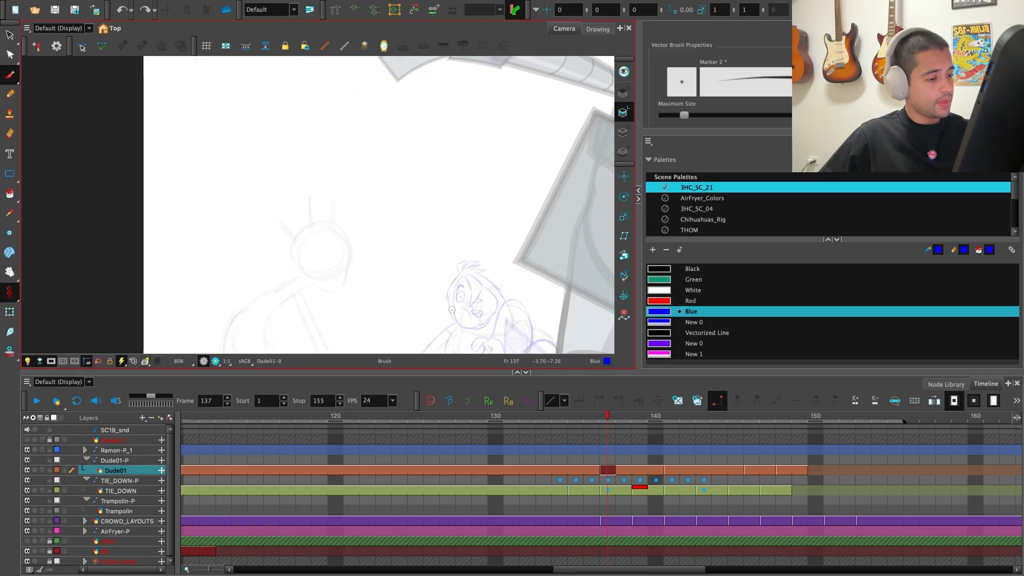
Compare the character's rough poses between the Dude01 drawings at frames 137, 141 and 146
key(f)
key(g)
key(f)
key(g)
key(f)
key(f)
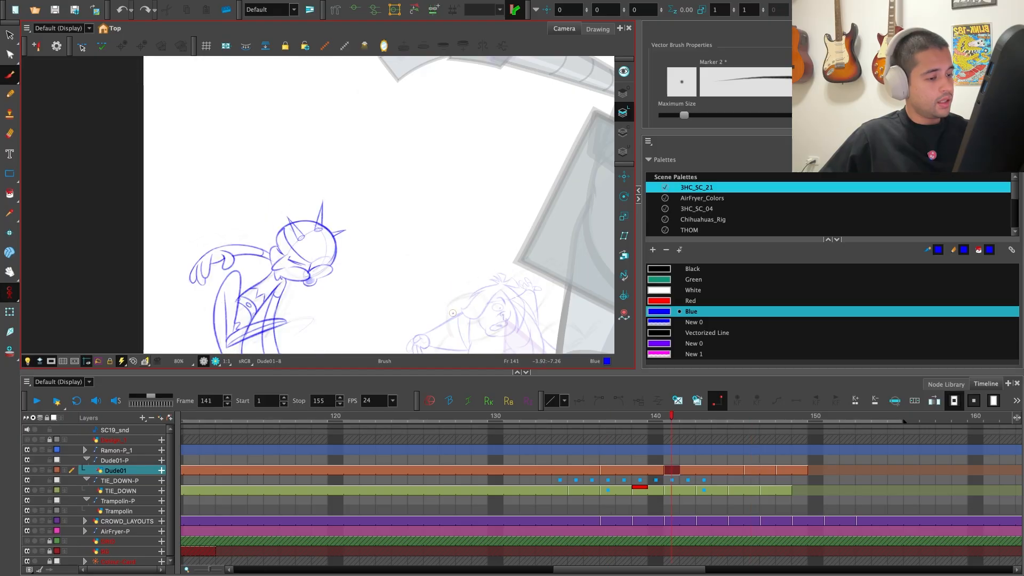
key(g)
key(g)
key(f)
key(g)
key(f)
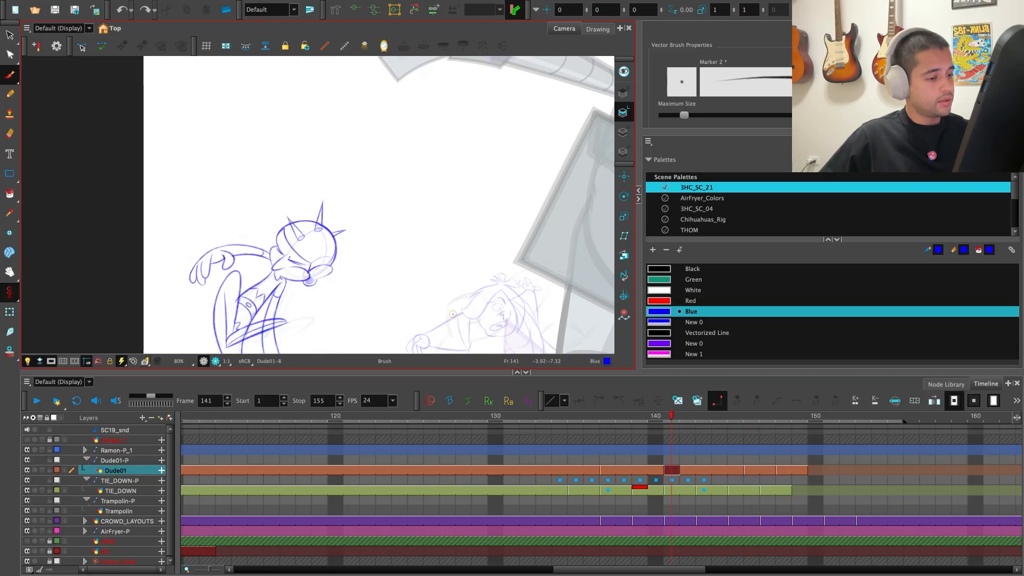
key(f)
key(g)
key(g)
Enlarge the Camera view and compare the rough character poses up close between the Dude01 drawings at frames 146 and 148
key(super+f)
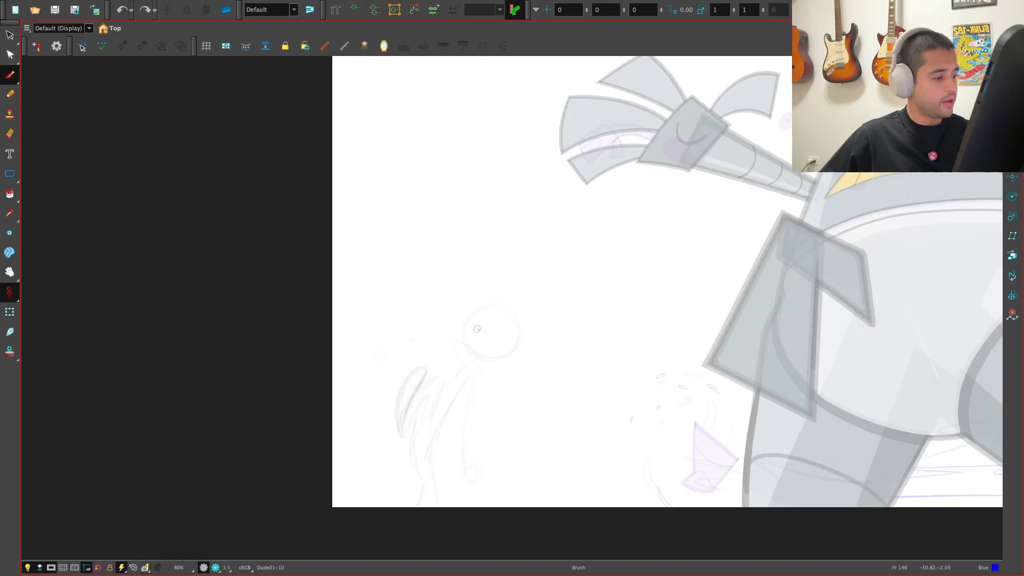
key(2)
key(2)
mouse_move(553, 407)
mouse_down()
mouse_move(503, 346)
mouse_move(485, 340)
mouse_up()
key(f)
key(f)
key(g)
key(g)
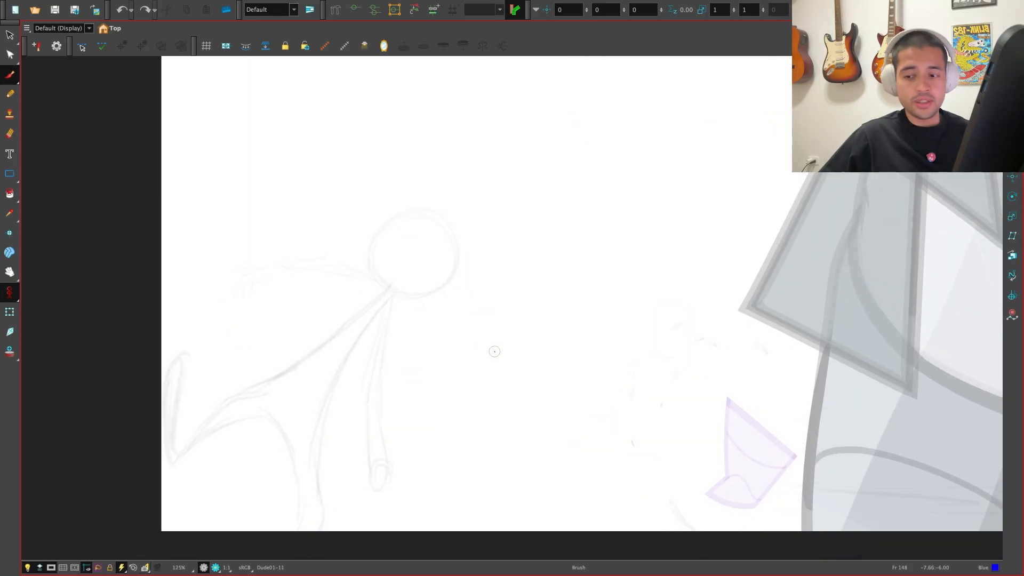
key(f)
key(f)
key(g)
key(g)
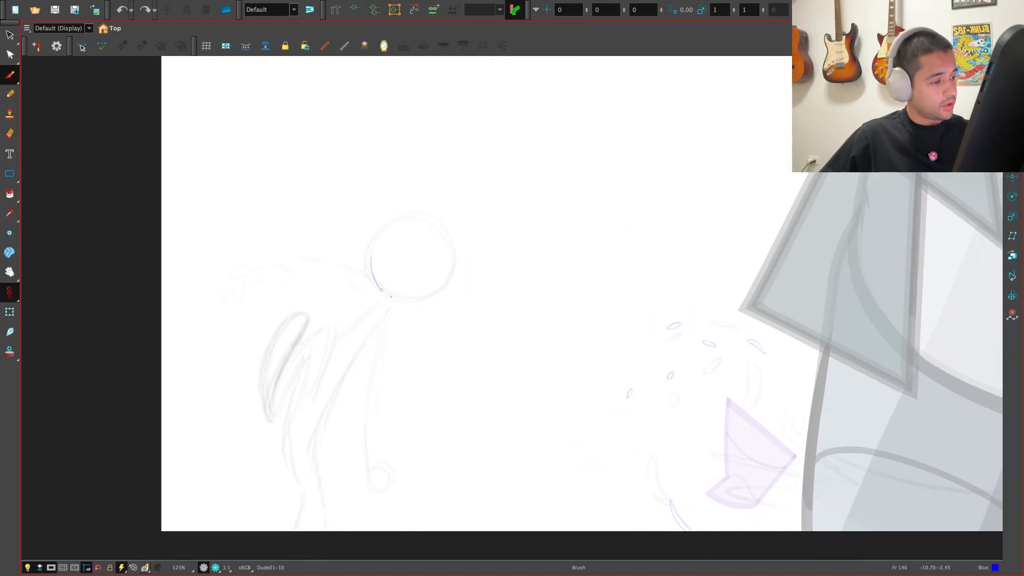
Sketch the character's round head in blue over the rough at frame 146, checking it against the neighbouring drawings
mouse_move(391, 297)
mouse_down()
mouse_move(418, 219)
mouse_move(451, 265)
mouse_move(388, 304)
mouse_move(361, 253)
mouse_up()
key(f)
key(f)
key(g)
key(g)
key(g)
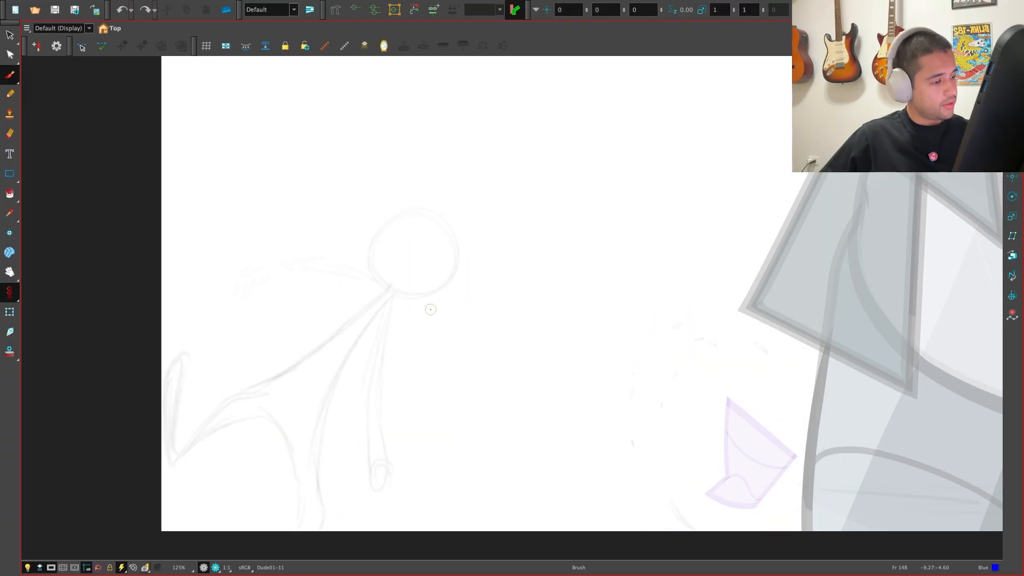
key(f)
key(f)
key(g)
key(g)
key(f)
key(f)
key(g)
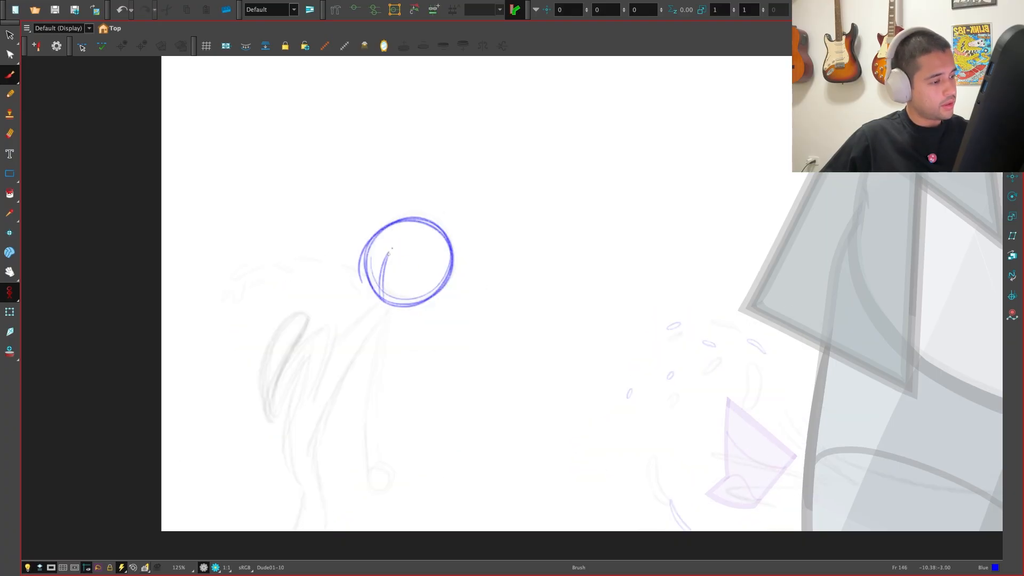
Add the curved inner contour lines to the head at frame 146, using the frame 141 pose as reference
key(f)
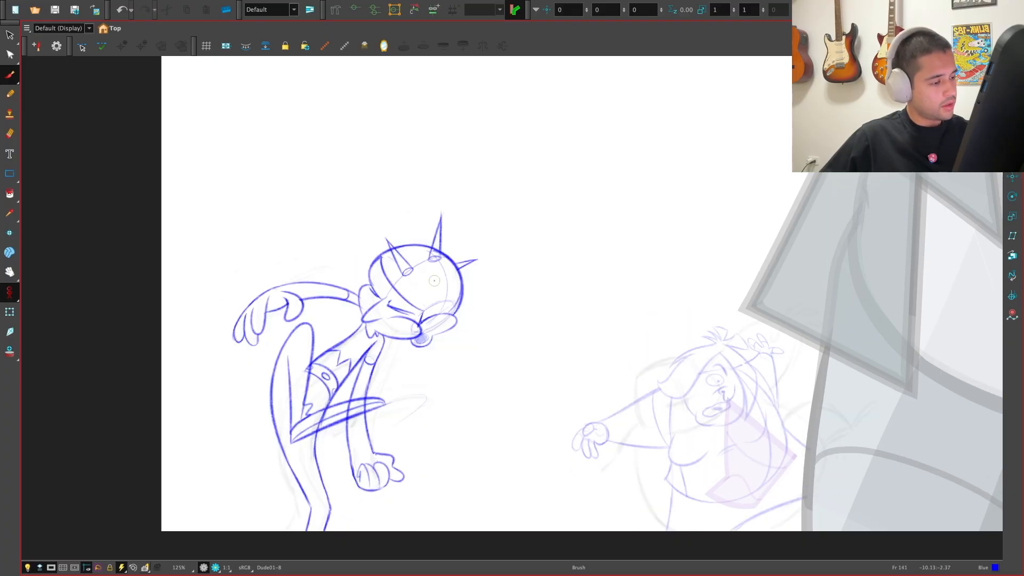
key(g)
key(f)
key(g)
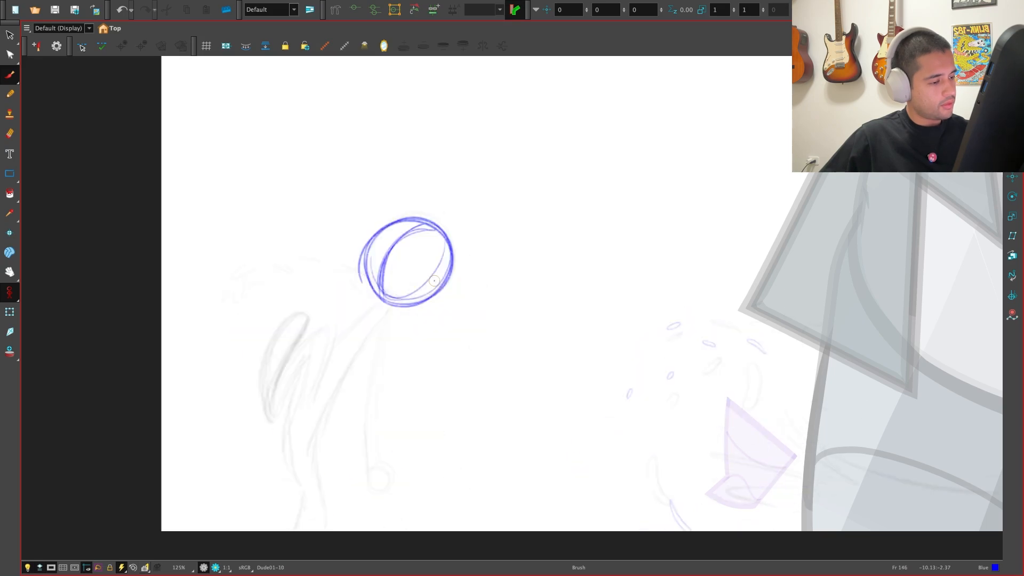
Sketch the long outline of the raised foot over the rough at frame 146, checking it against frame 141
key(g)
key(f)
key(f)
key(g)
key(f)
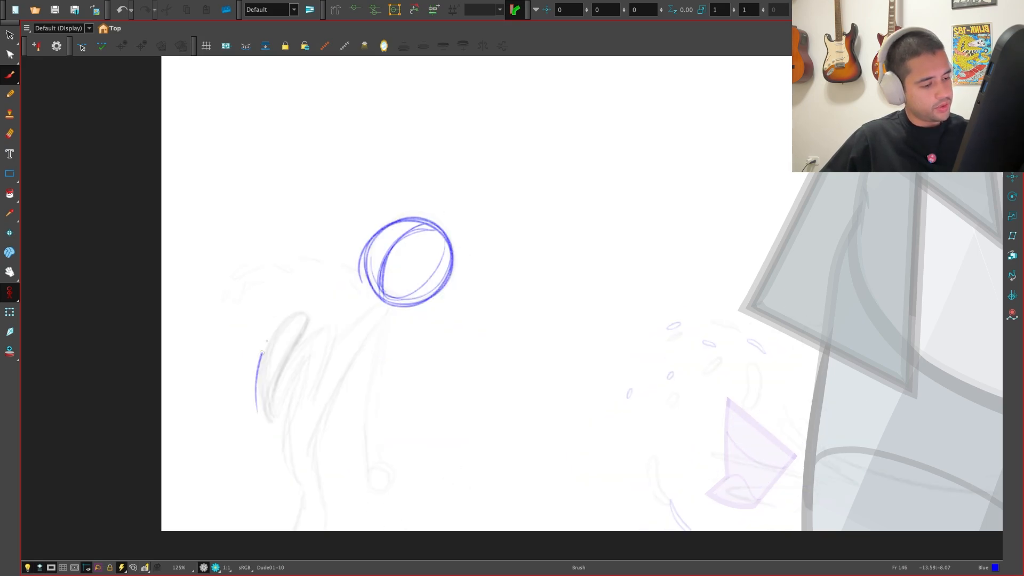
key(f)
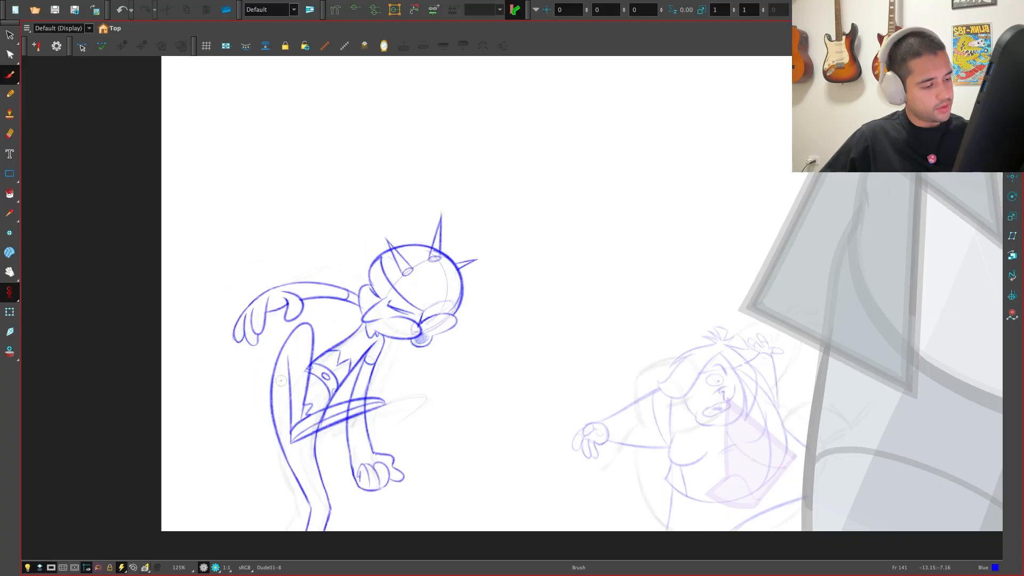
key(g)
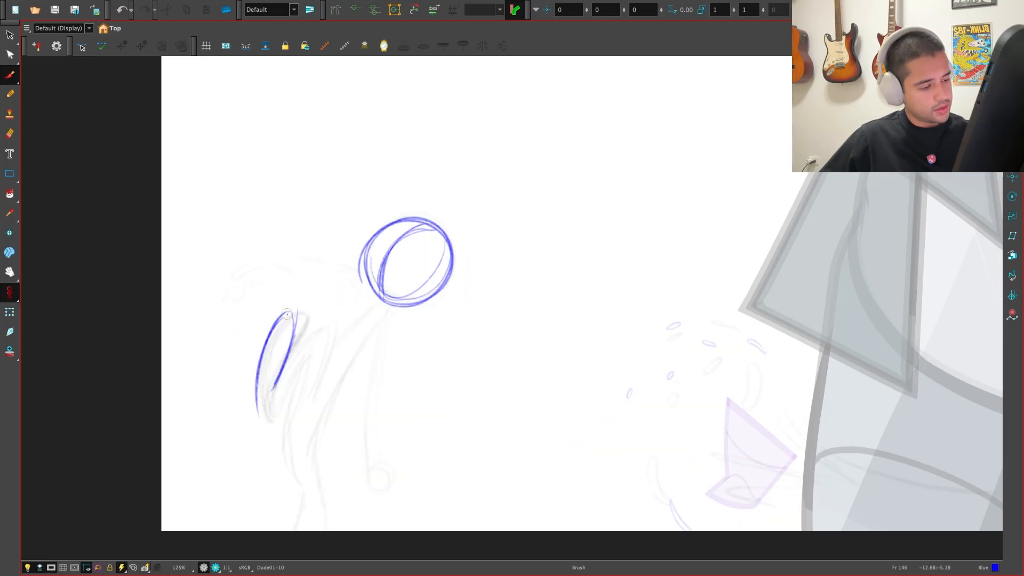
Sketch the bent raised leg's lines from the foot up to the knee and down again at frame 146
key(f)
key(g)
key(f)
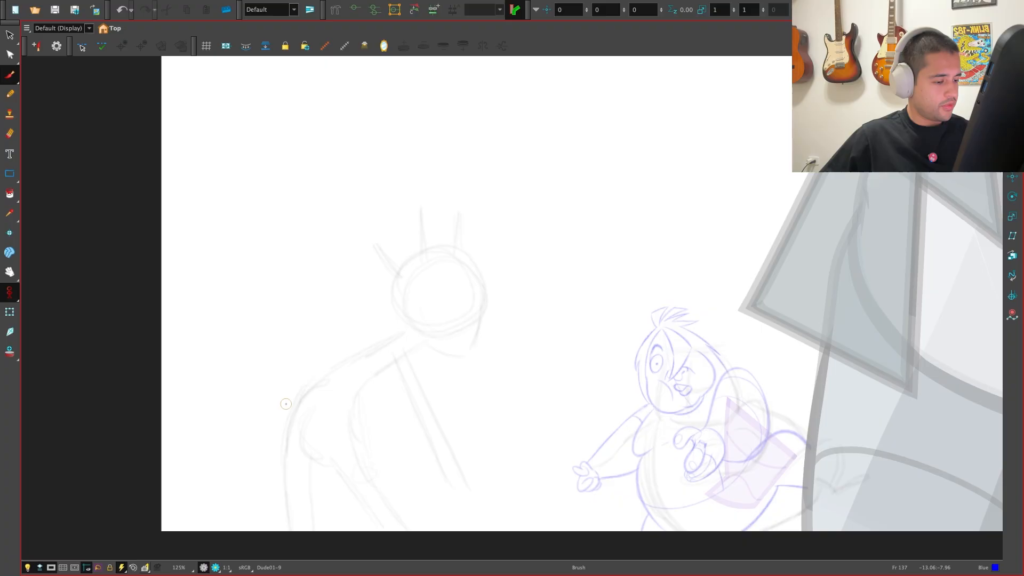
key(g)
key(g)
key(f)
key(g)
key(f)
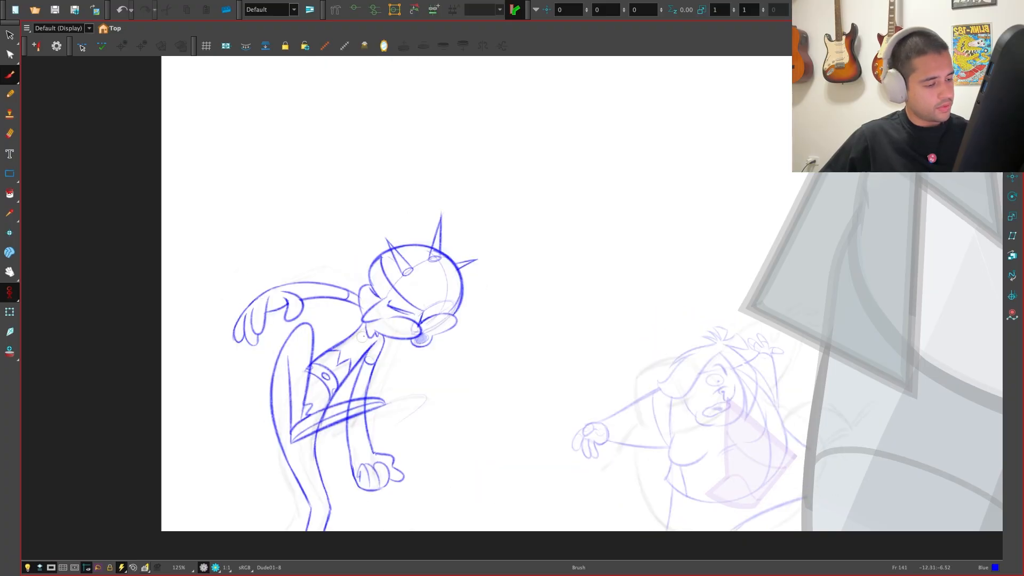
key(f)
key(g)
key(g)
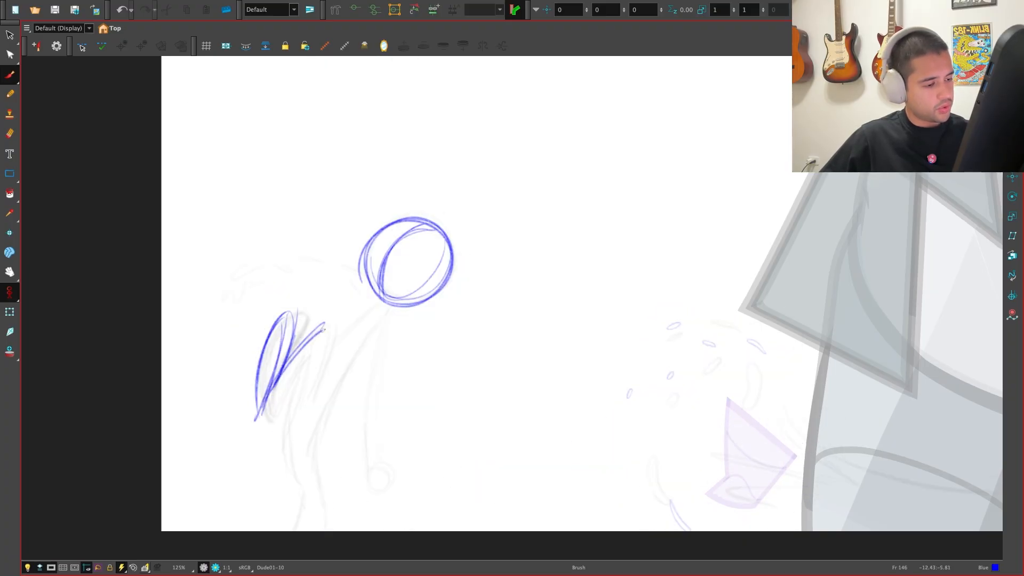
key(f)
key(g)
drag(333, 323, 312, 399)
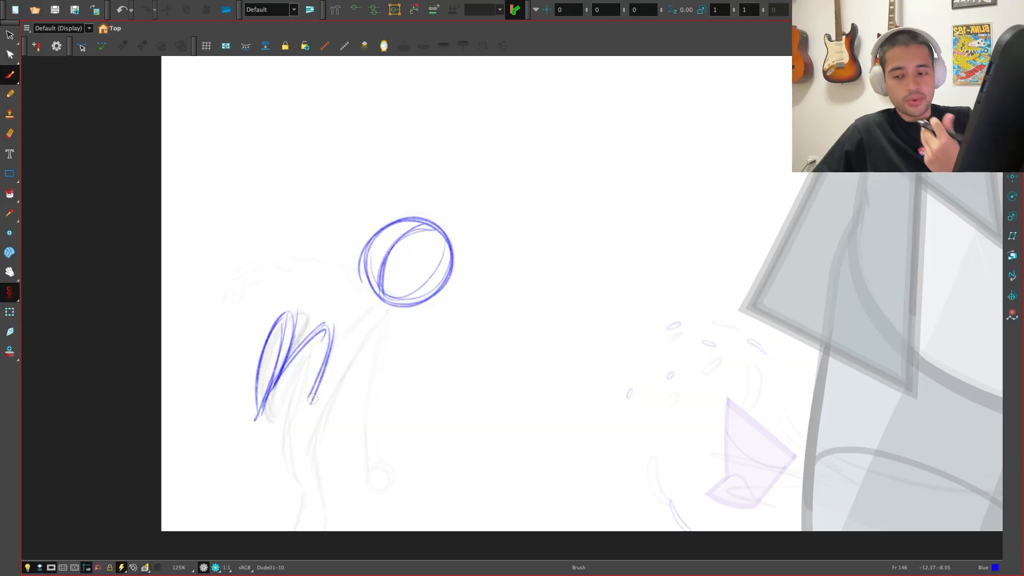
Check the new head and raised leg sketch at frame 146 against the poses at frames 137 and 141
key(f)
key(f)
key(g)
key(g)
key(g)
key(f)
key(f)
key(f)
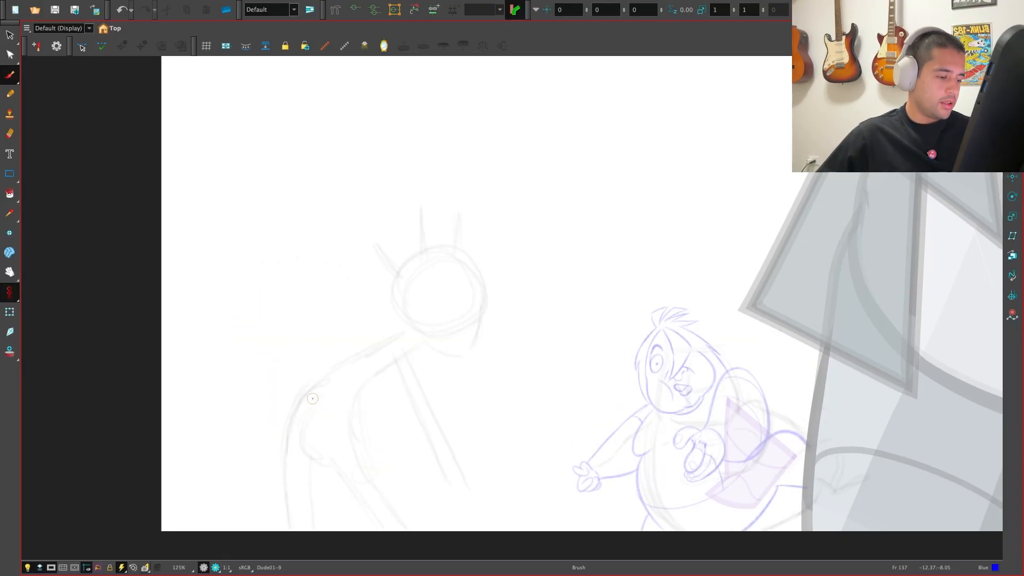
key(g)
key(g)
key(g)
key(f)
key(f)
key(g)
key(f)
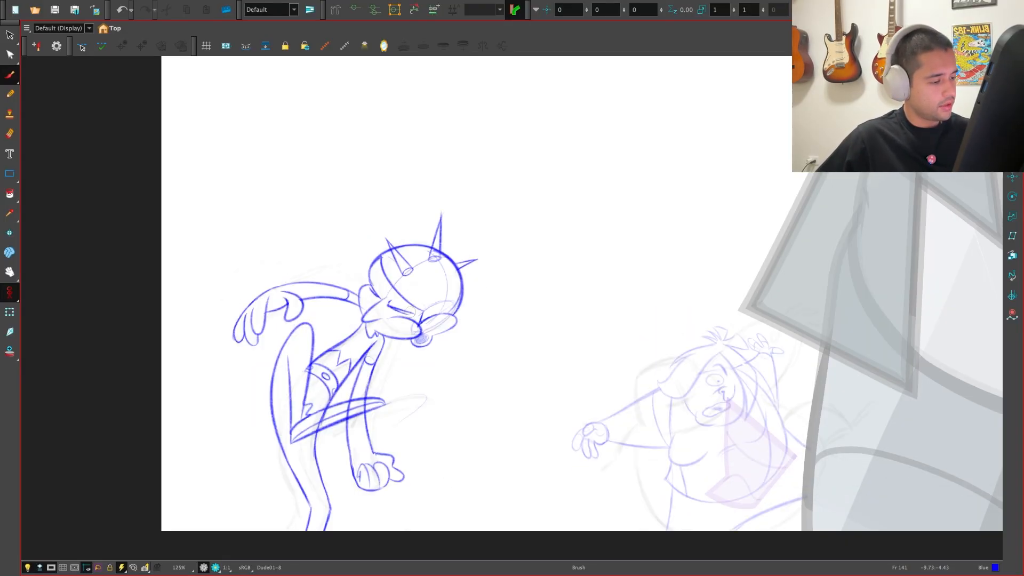
Sketch the back line of the torso and the long front line running down the standing leg at frame 146
key(g)
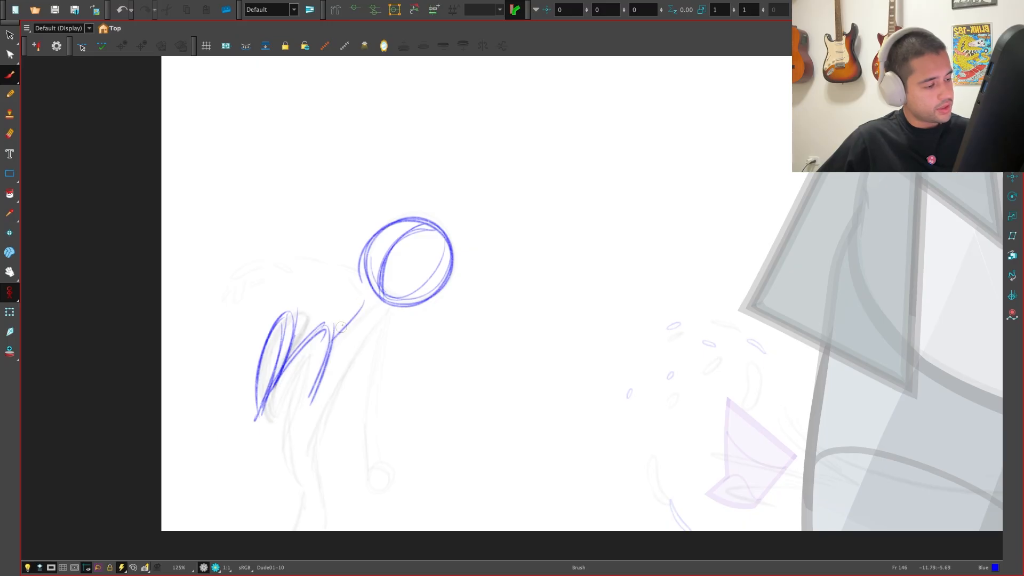
key(f)
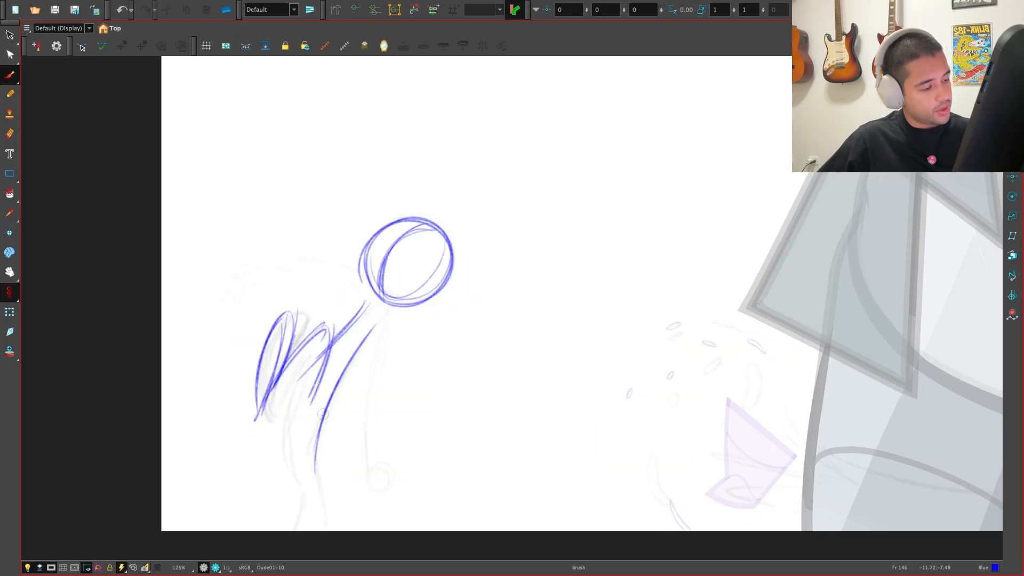
key(f)
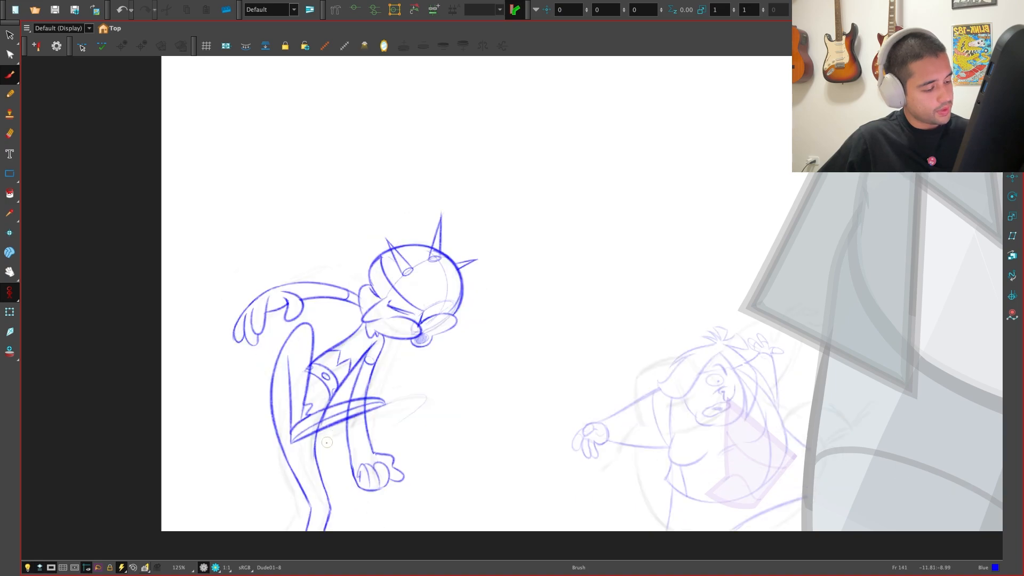
key(g)
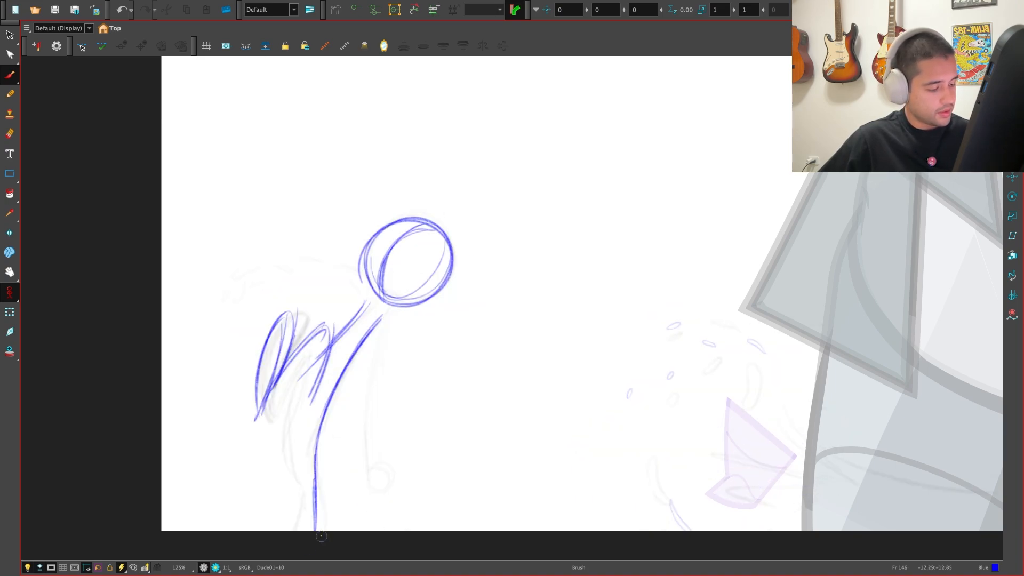
Step through the Dude01 frames around 148 and back to 141 to review the motion
key(period)
key(period)
key(period)
key(period)
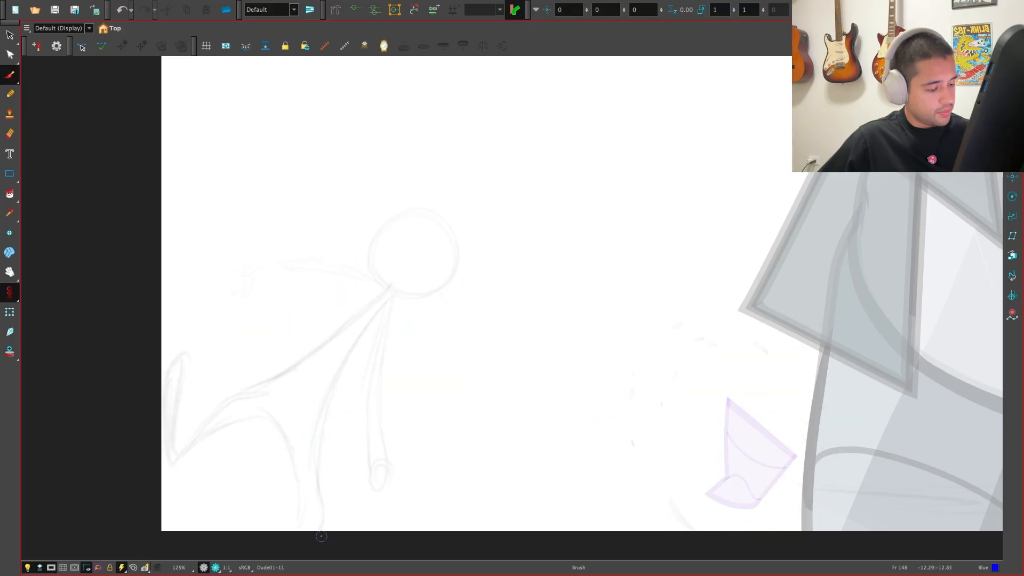
key(comma)
key(comma)
key(comma)
key(comma)
key(comma)
key(comma)
key(comma)
key(comma)
key(comma)
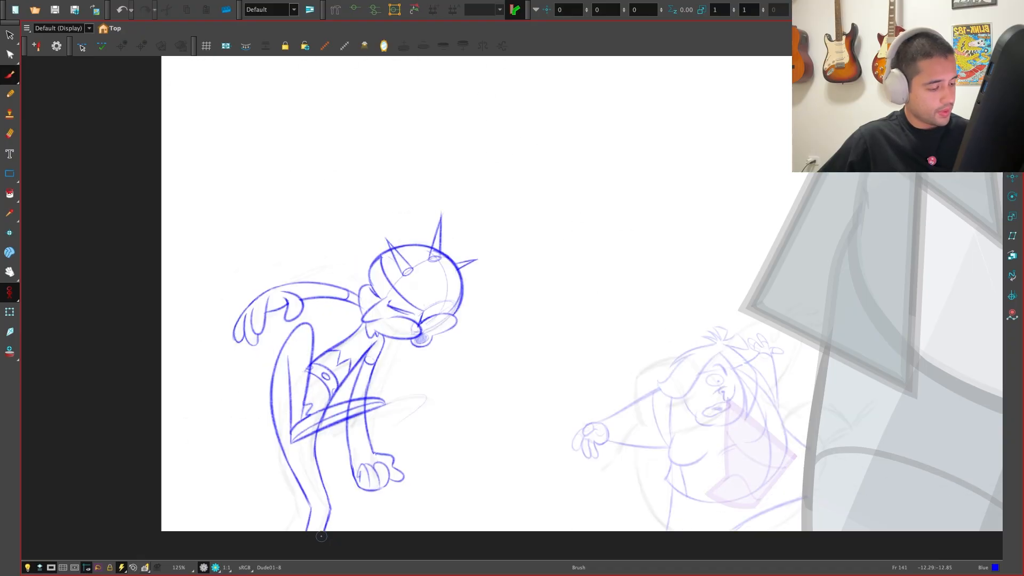
Sketch the ear and the jaw line under the head at frame 146, following the frame 141 pose
key(g)
key(f)
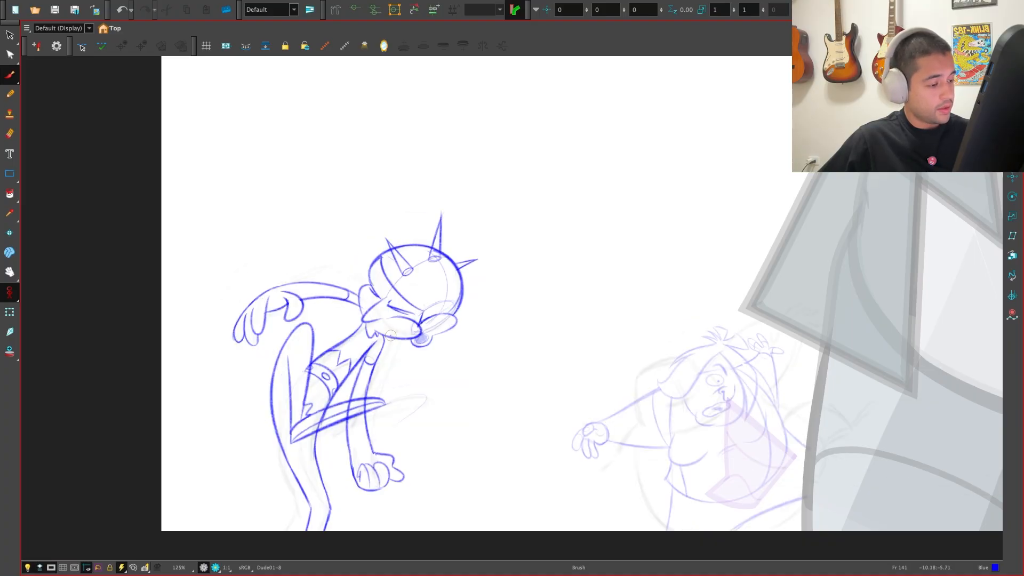
key(g)
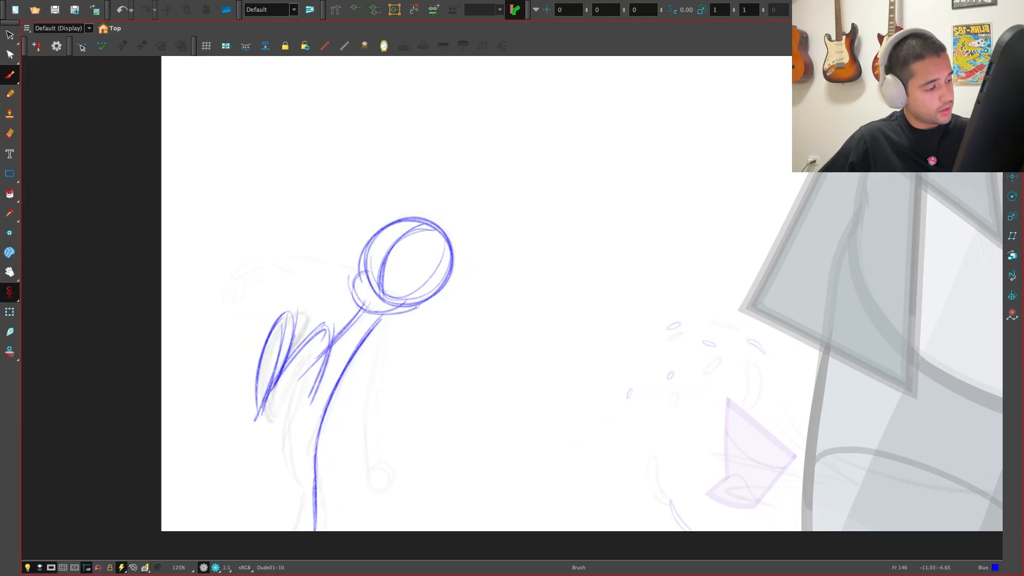
Sketch the oval muzzle inside the head's lower front at frame 146, comparing it with frames 137 and 141
key(f)
key(g)
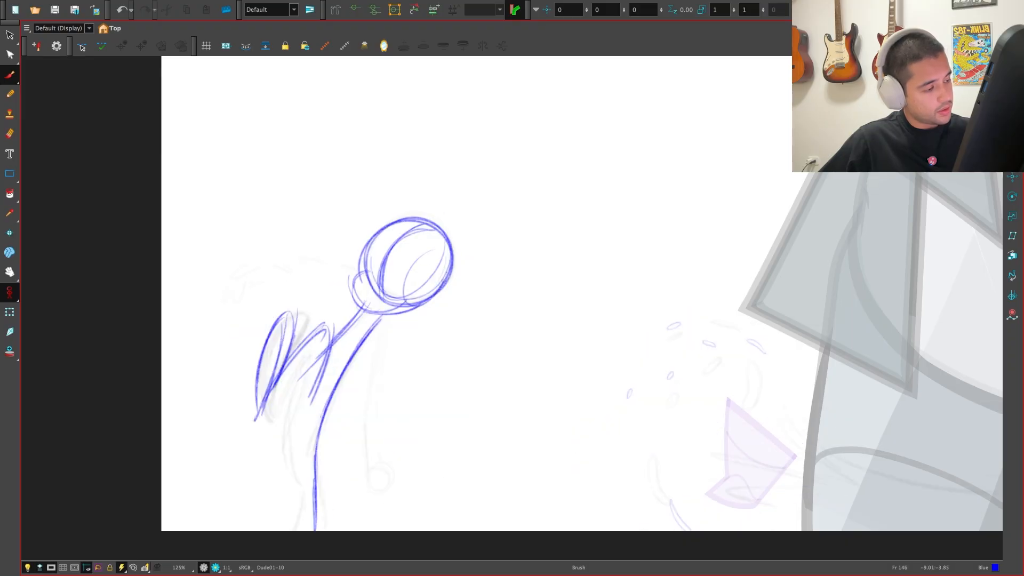
key(f)
key(f)
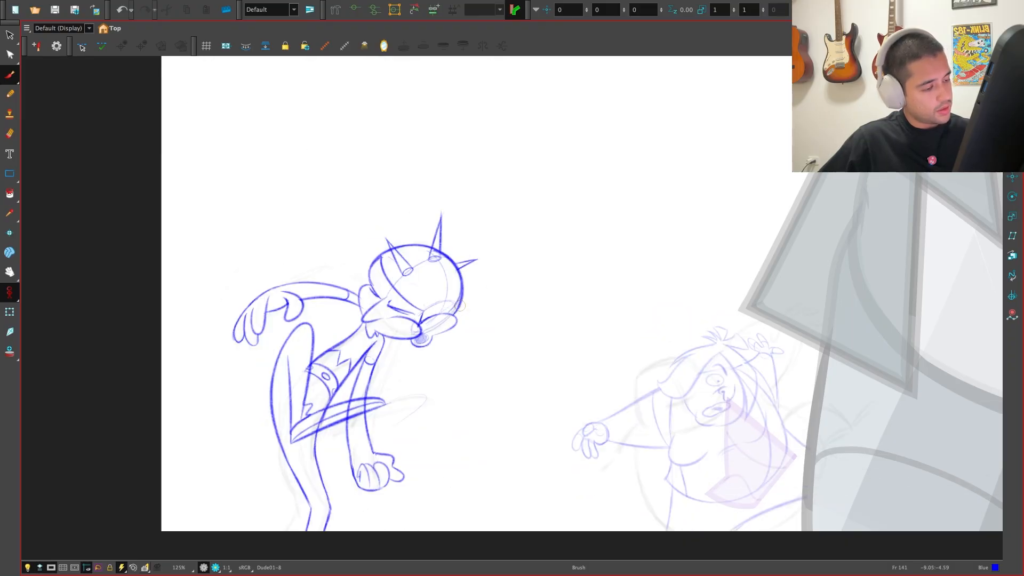
key(g)
key(g)
key(f)
key(f)
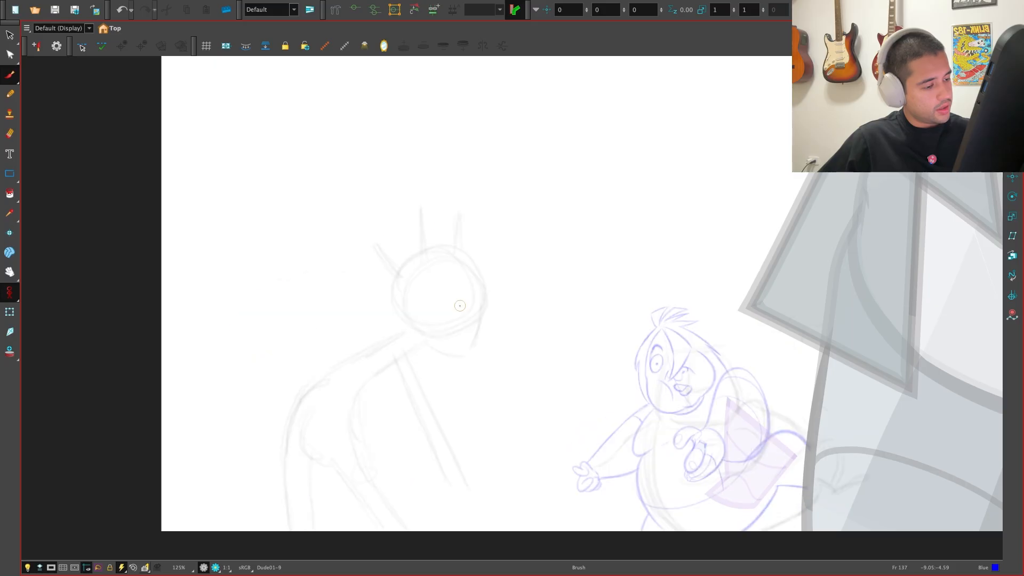
key(g)
key(g)
Sketch the palm and upper finger of the hand stretched out behind the character at frame 146
key(2)
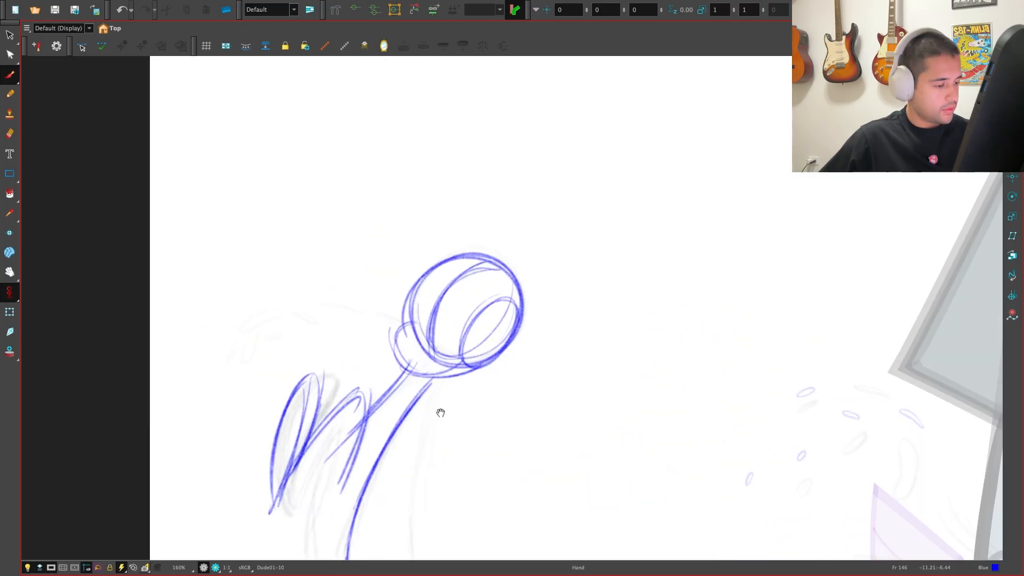
key(f)
key(f)
key(g)
key(g)
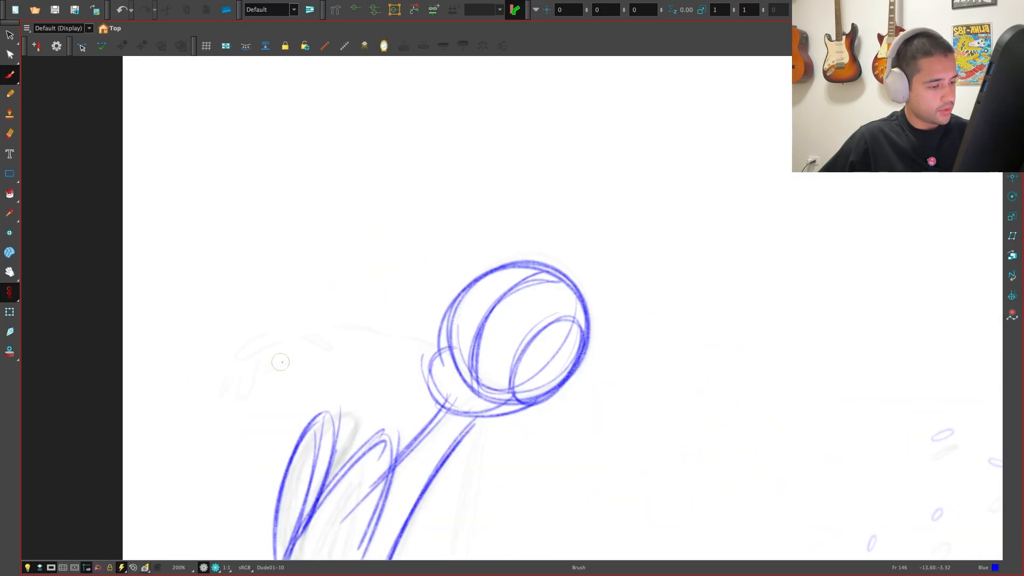
key(f)
key(g)
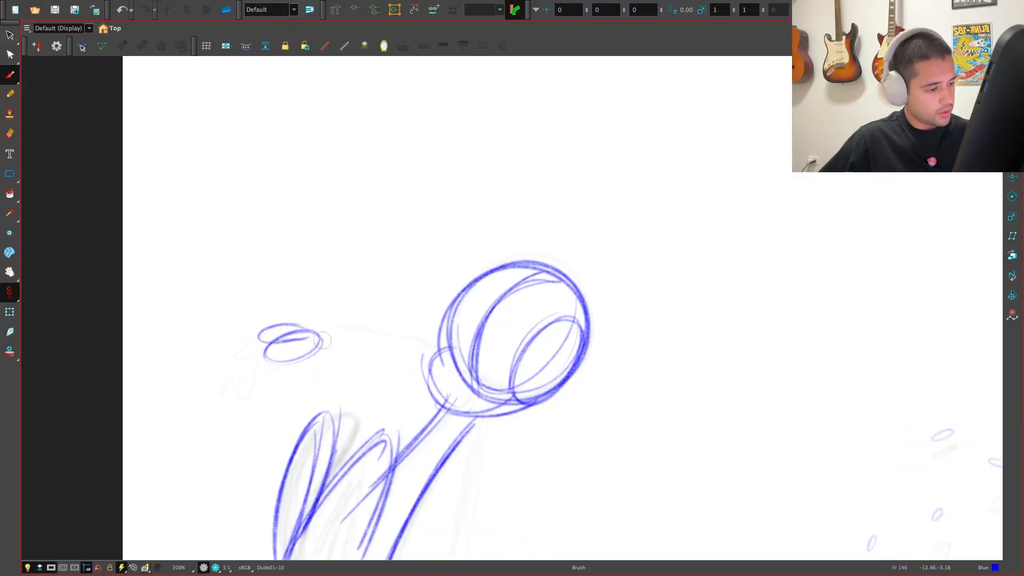
Sketch the remaining fingers of the hand stretched out behind the character at frame 146, comparing with frames 137 and 141
key(f)
key(g)
key(f)
key(g)
key(f)
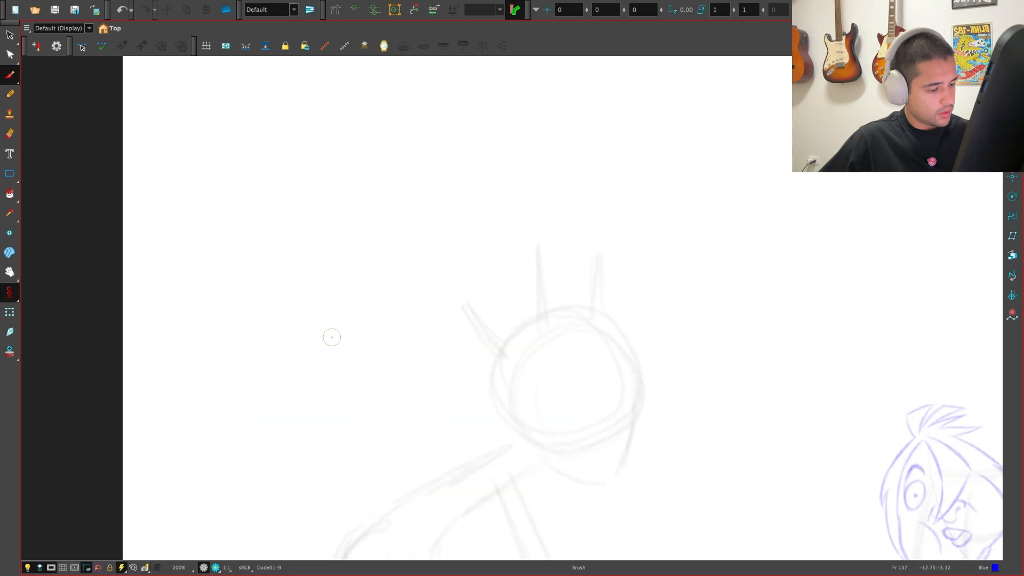
key(g)
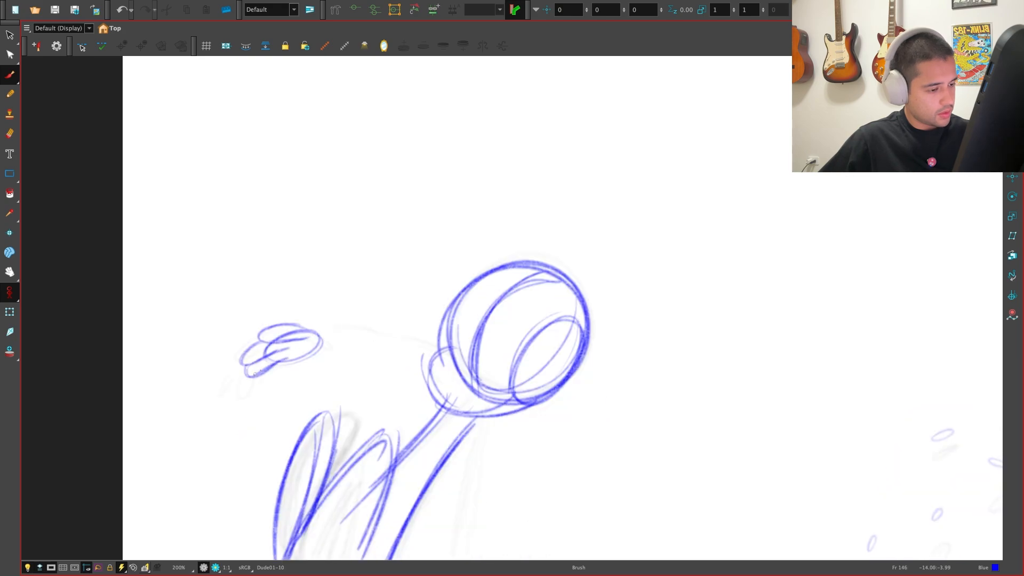
Sketch the rear hand's thumb and the arm's upper contour from wrist to shoulder at frame 146, following frame 141
key(f)
key(g)
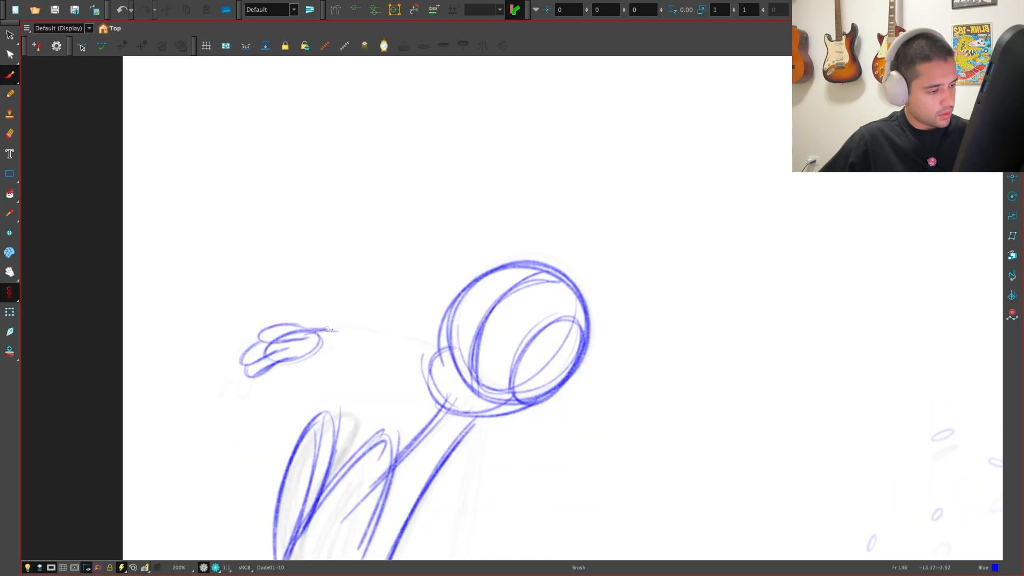
key(f)
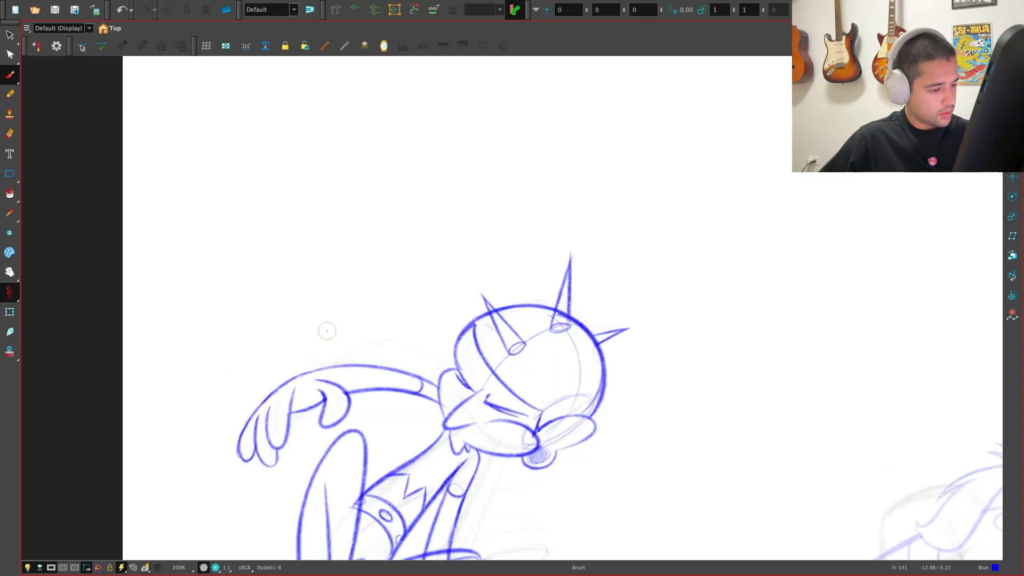
key(g)
key(f)
key(g)
key(f)
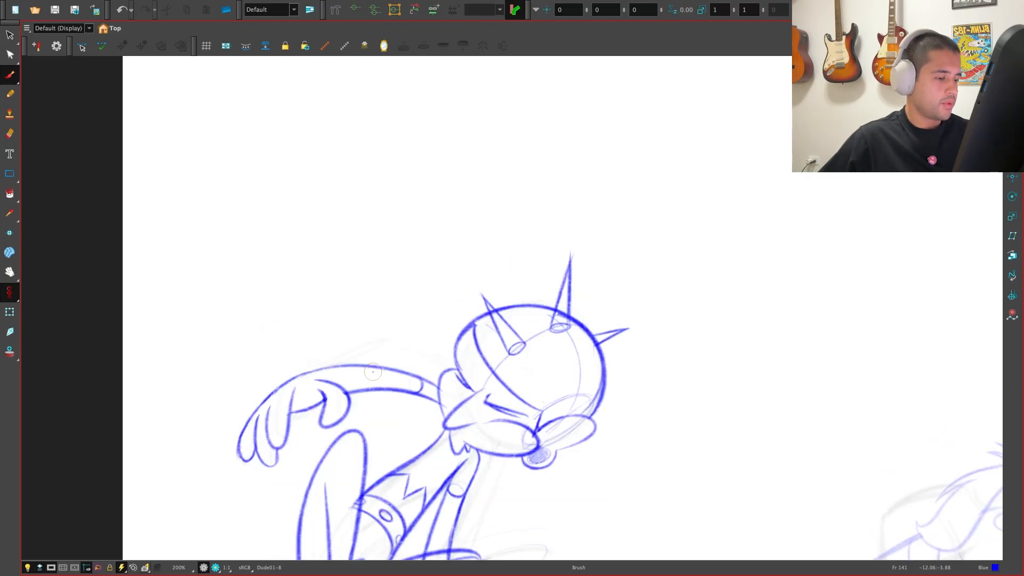
key(g)
drag(327, 485, 389, 487)
key(f)
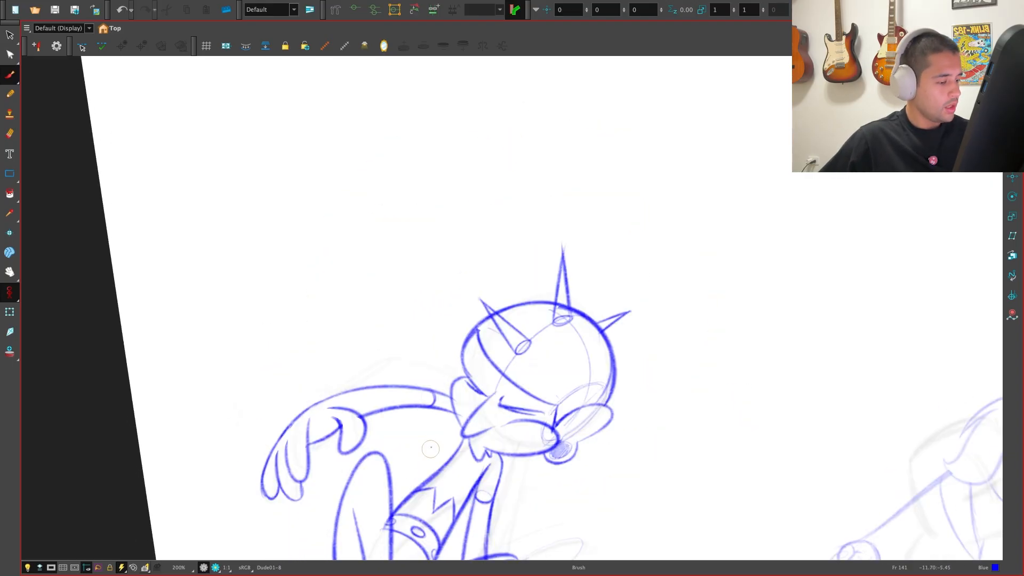
key(g)
drag(332, 353, 409, 349)
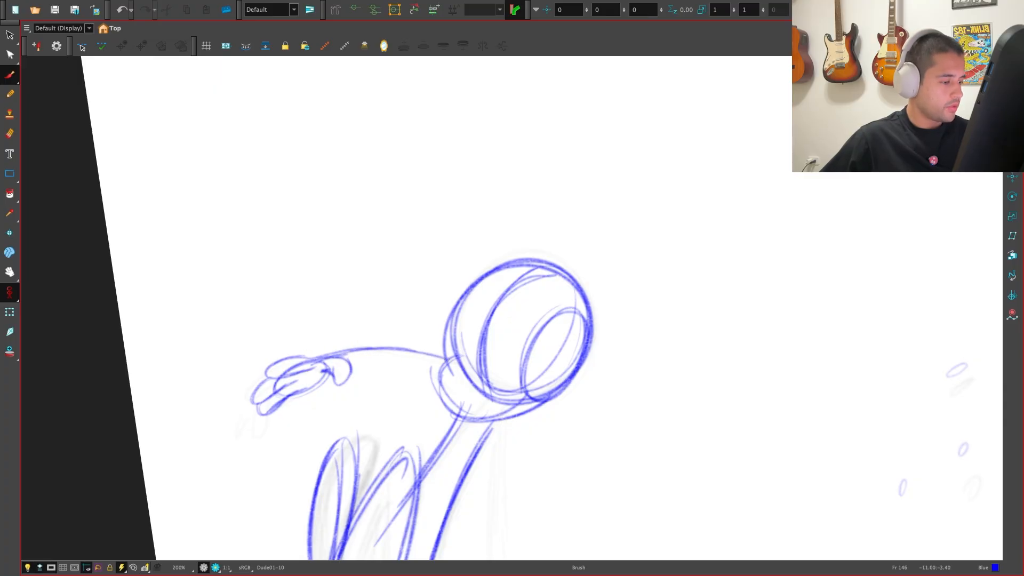
Sketch the rear arm's underside and the small sleeve opening near the shoulder at frame 146
key(f)
key(g)
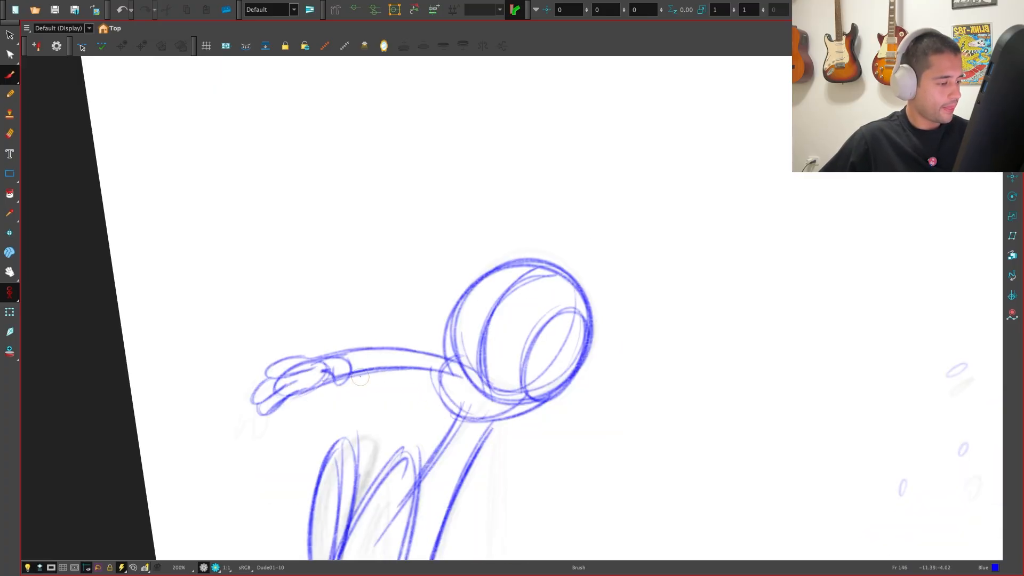
key(shift+x)
key(f)
key(g)
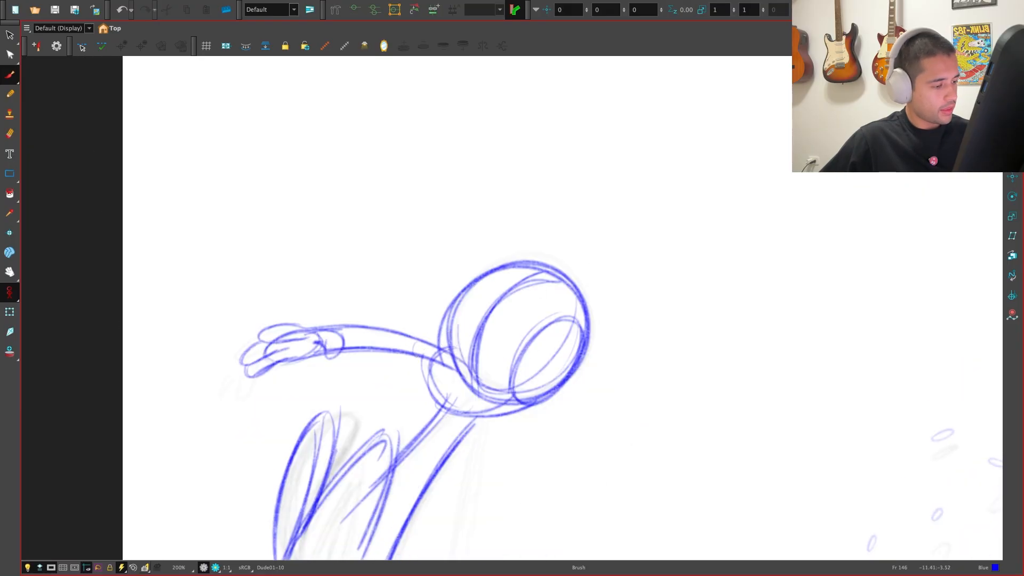
key(f)
key(g)
key(f)
key(g)
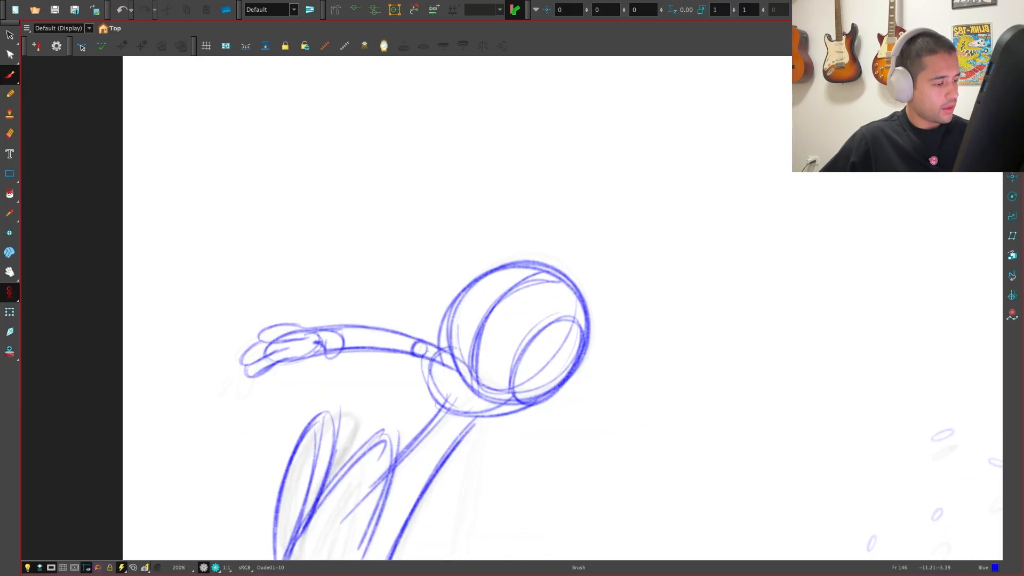
Copy the lowered fist from the frame 141 drawing and paste it into frame 146
key(1)
key(1)
drag(541, 418, 494, 420)
key(f)
key(g)
key(f)
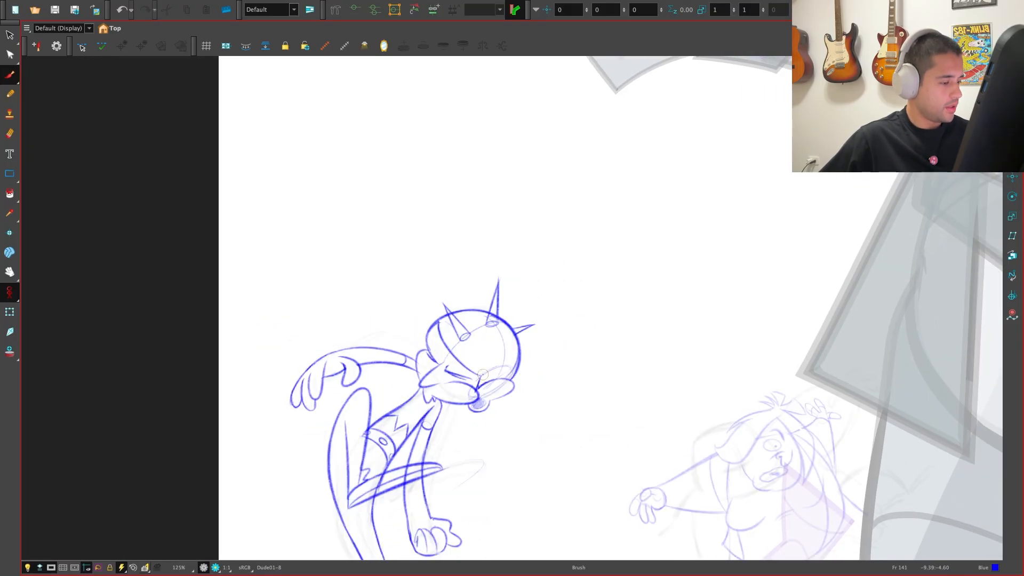
key(g)
key(f)
key(g)
drag(489, 498, 449, 451)
key(g)
key(f)
key(f)
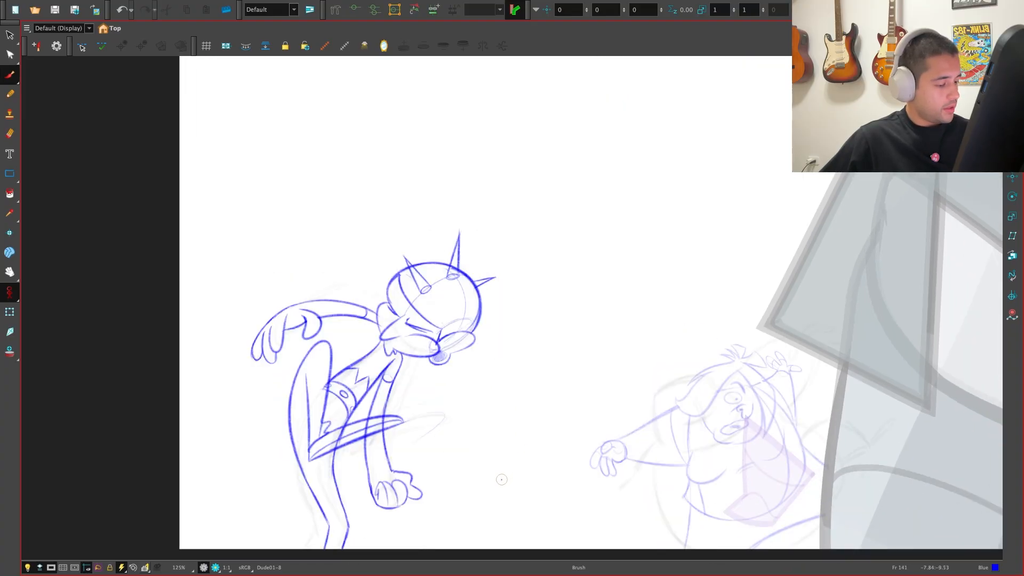
key(g)
key(f)
key(alt+s)
key(g)
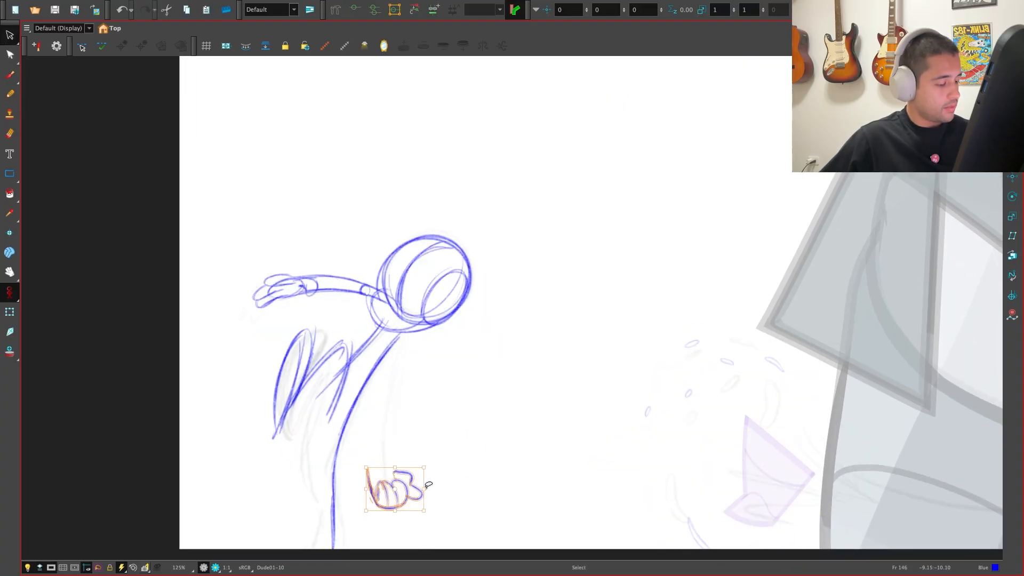
Shift the pasted fist slightly forward at frame 146, checking its placement against frame 141
key(f)
key(g)
key(f)
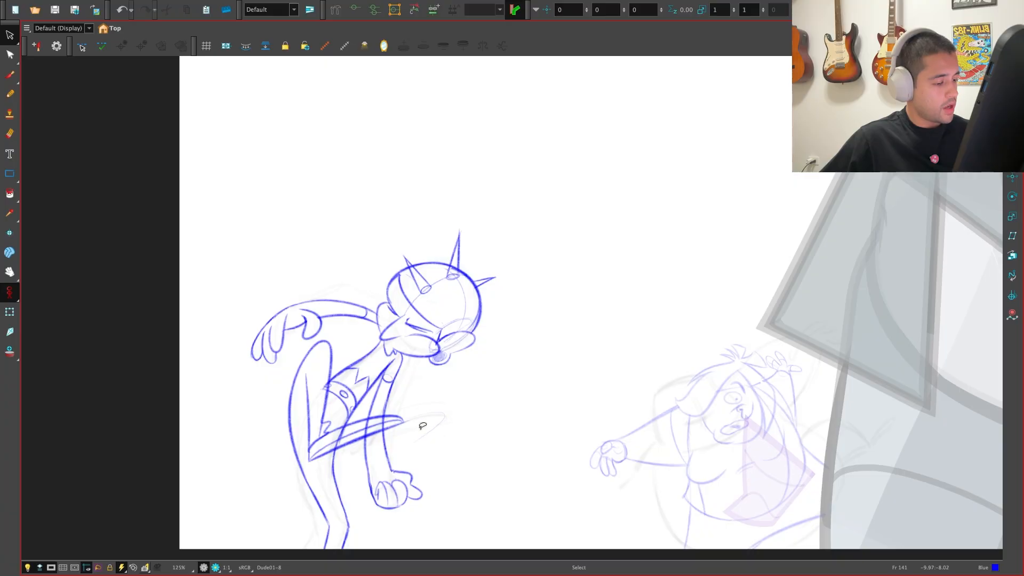
key(g)
key(f)
key(g)
key(f)
key(g)
key(f)
key(g)
key(f)
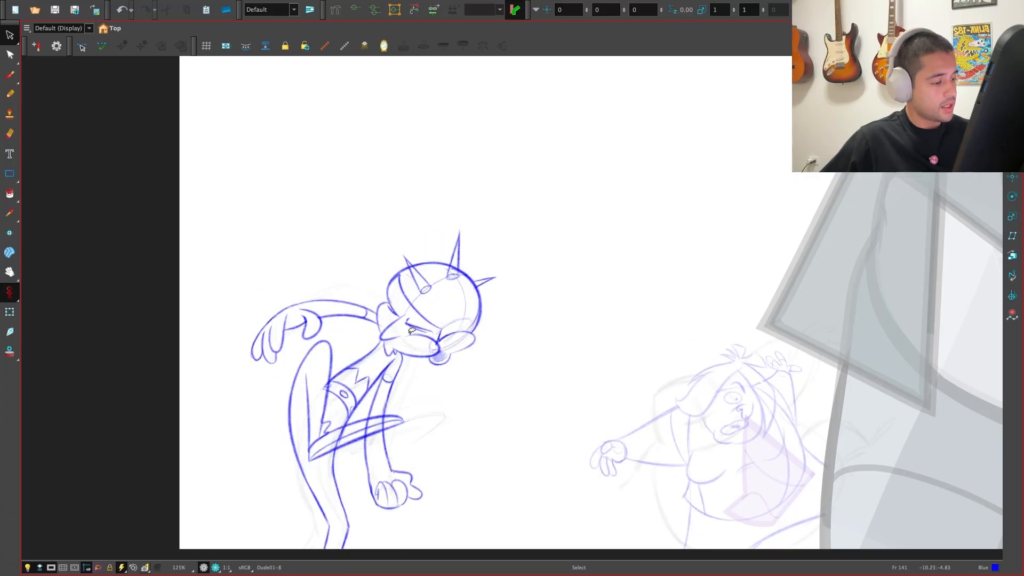
key(g)
Sketch both contours of the front arm hanging from the shoulder down to the fist at frame 146
key(alt+b)
key(f)
key(g)
key(f)
key(g)
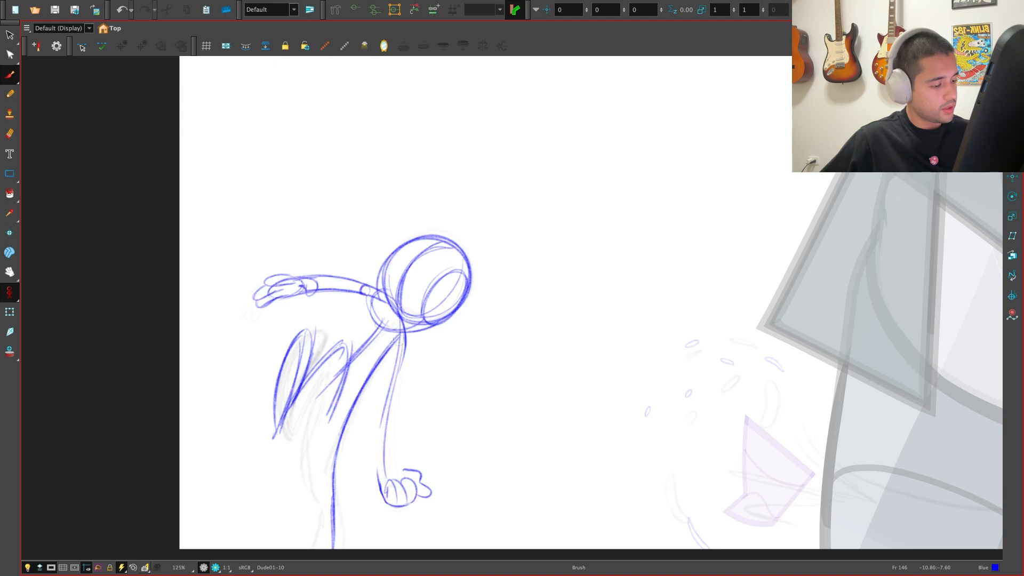
key(f)
key(g)
key(f)
key(g)
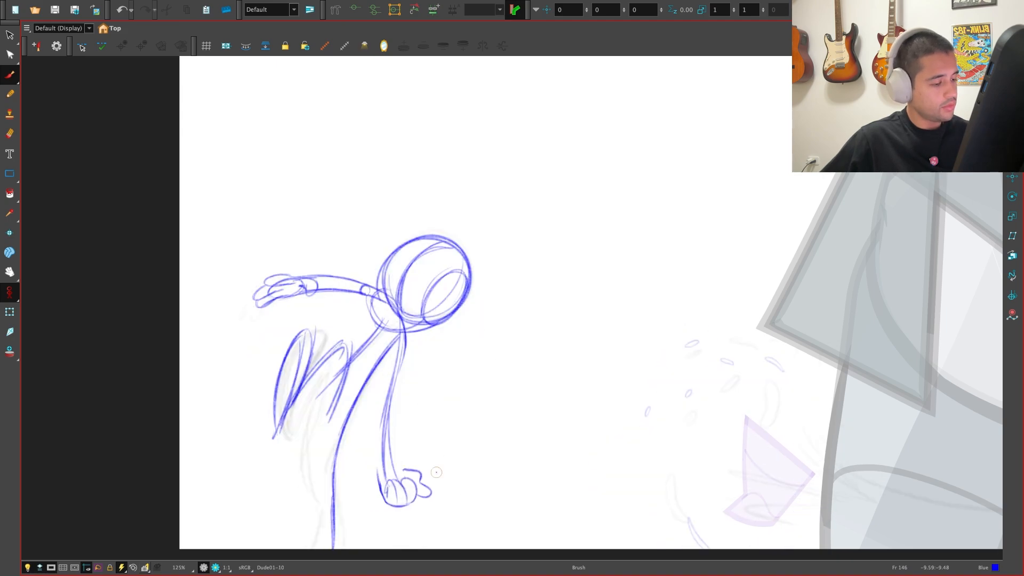
Sketch the curved waistline across the lower torso at frame 146, following the belt at frame 141
key(f)
key(g)
key(f)
key(g)
key(f)
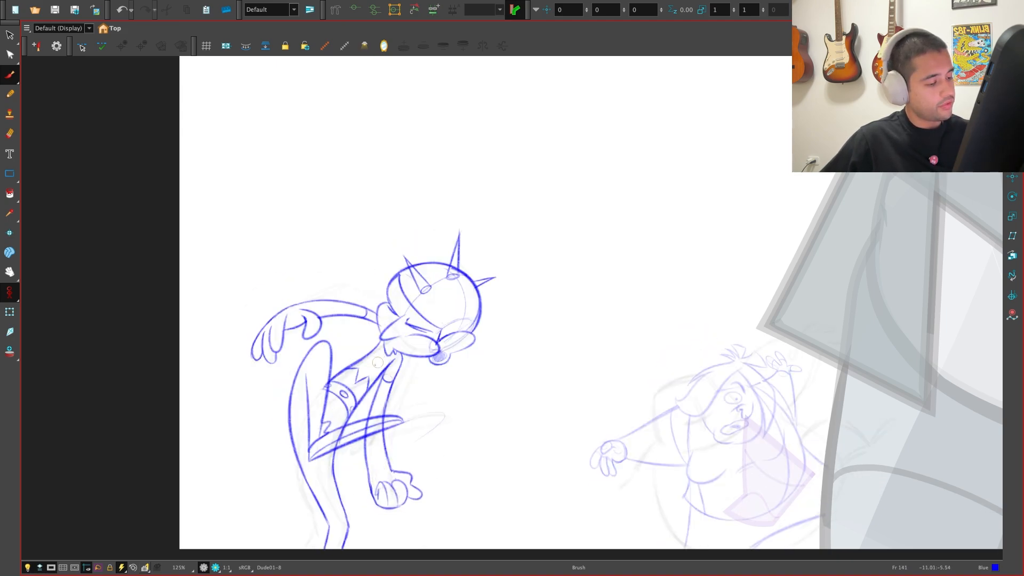
key(g)
key(ctrl+z)
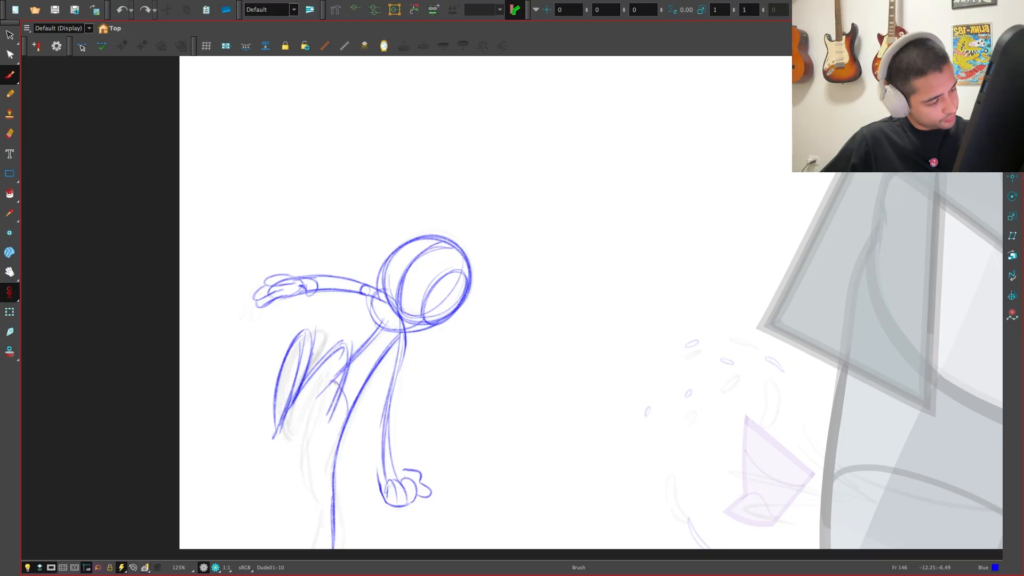
key(alt+s)
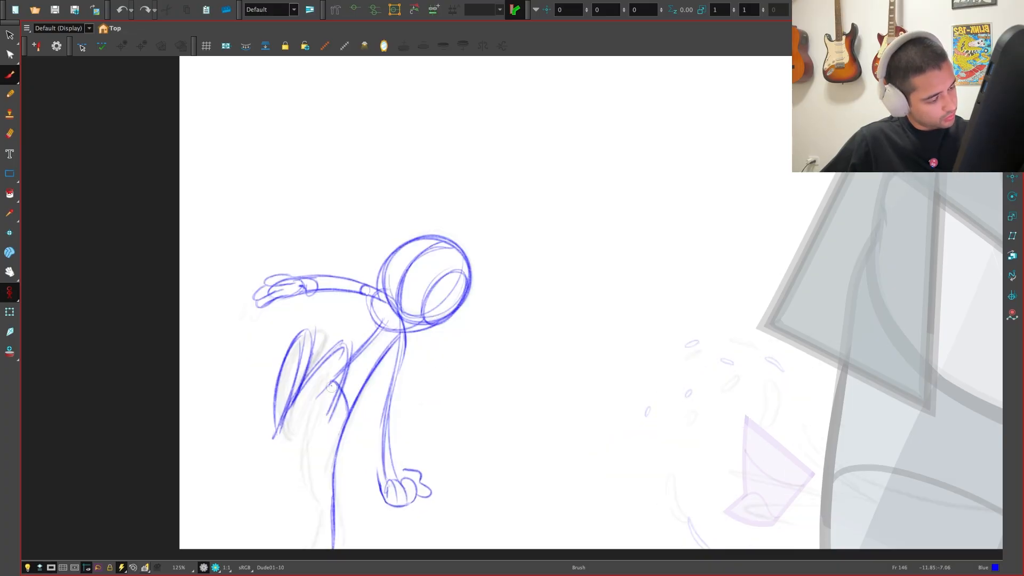
key(alt+s)
key(f)
key(g)
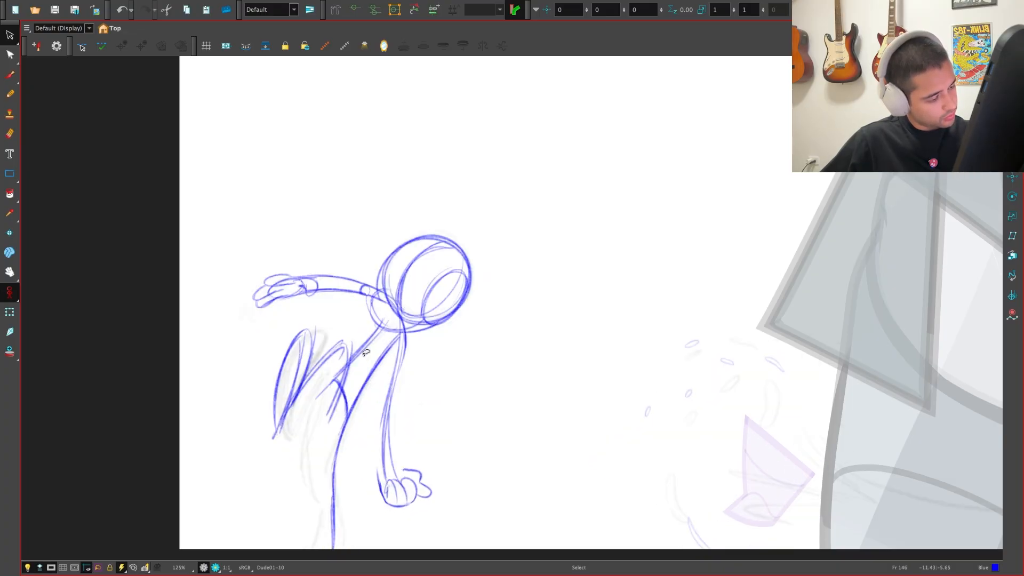
key(f)
key(g)
Try to sketch the zigzag torn shirt hem above the waistline at frame 146
key(alt+b)
key(f)
key(g)
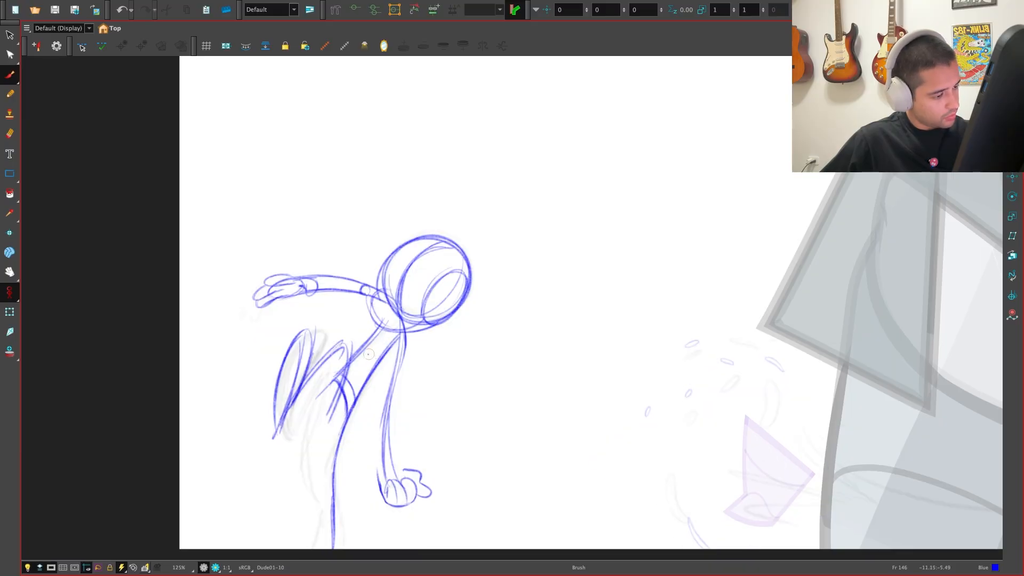
key(f)
key(g)
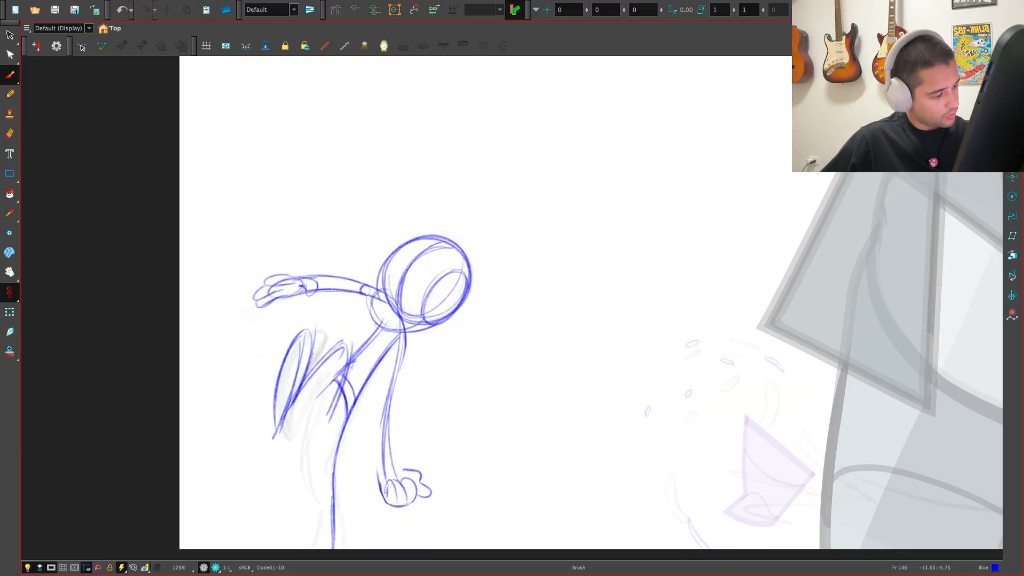
key(f)
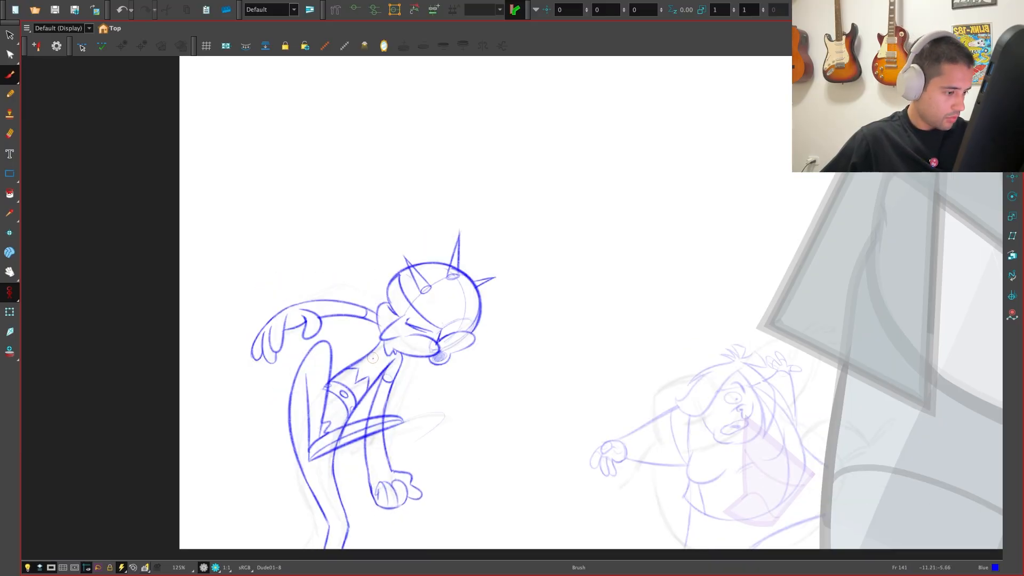
key(g)
key(f)
key(g)
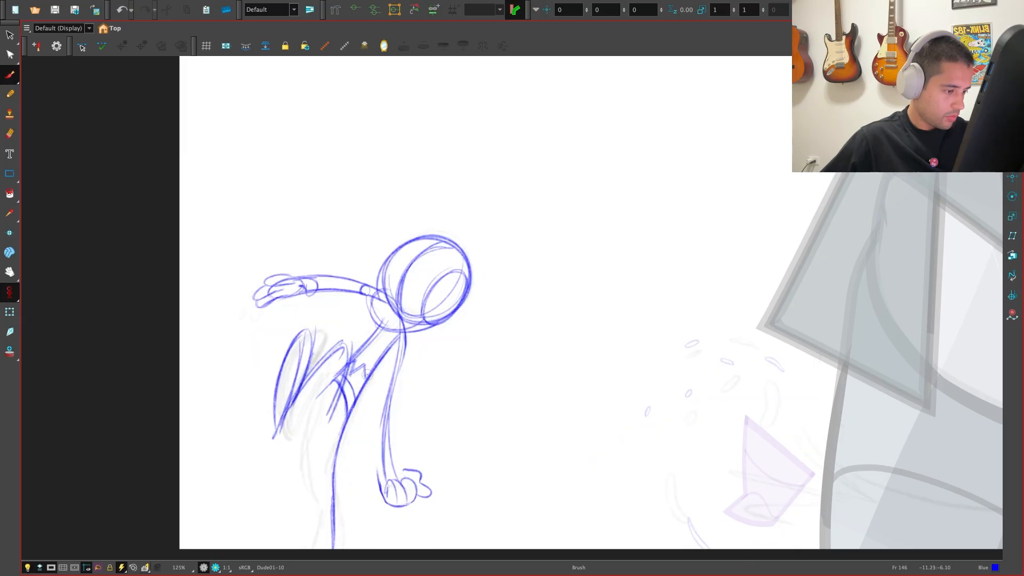
key(f)
key(g)
key(f)
key(g)
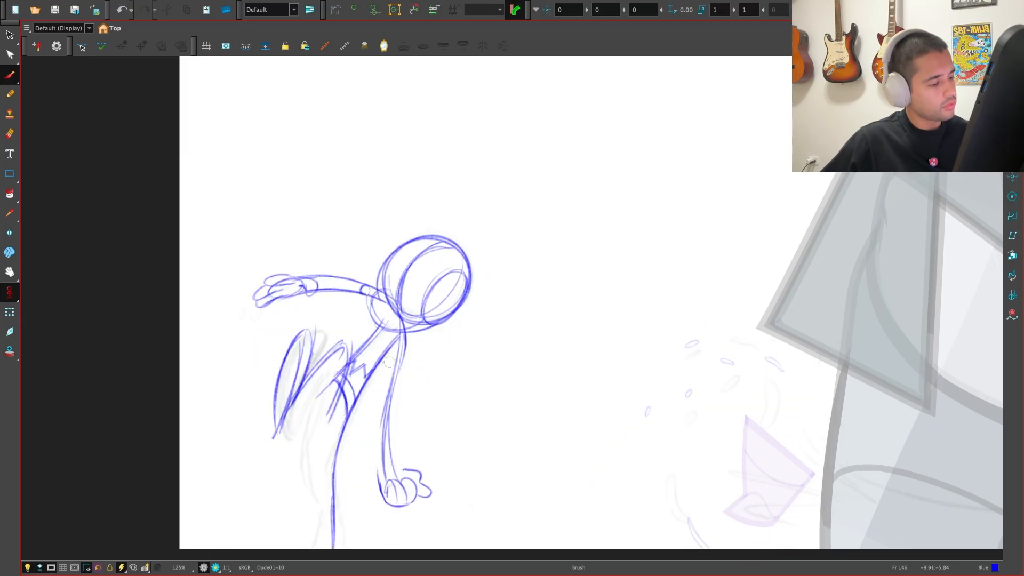
key(alt+s)
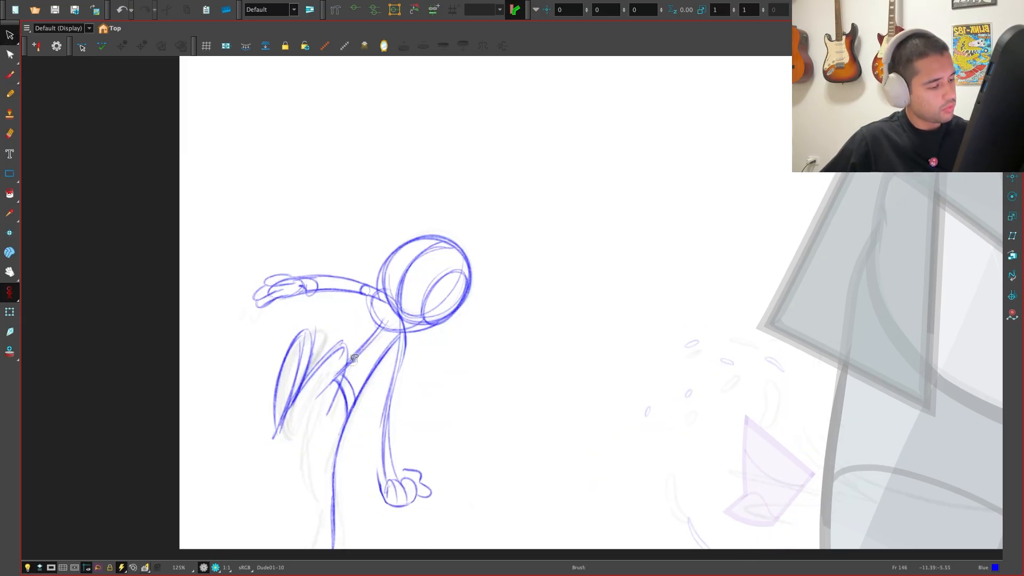
Redraw the zigzag torn shirt hem across the torso at frame 146, comparing its shape with frame 141
key(alt+b)
key(f)
key(g)
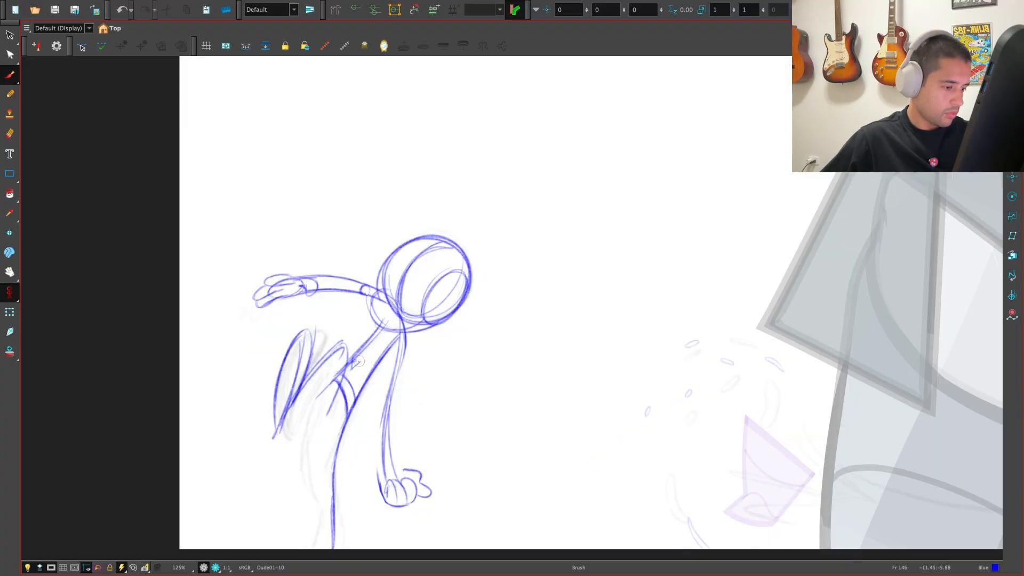
key(f)
key(g)
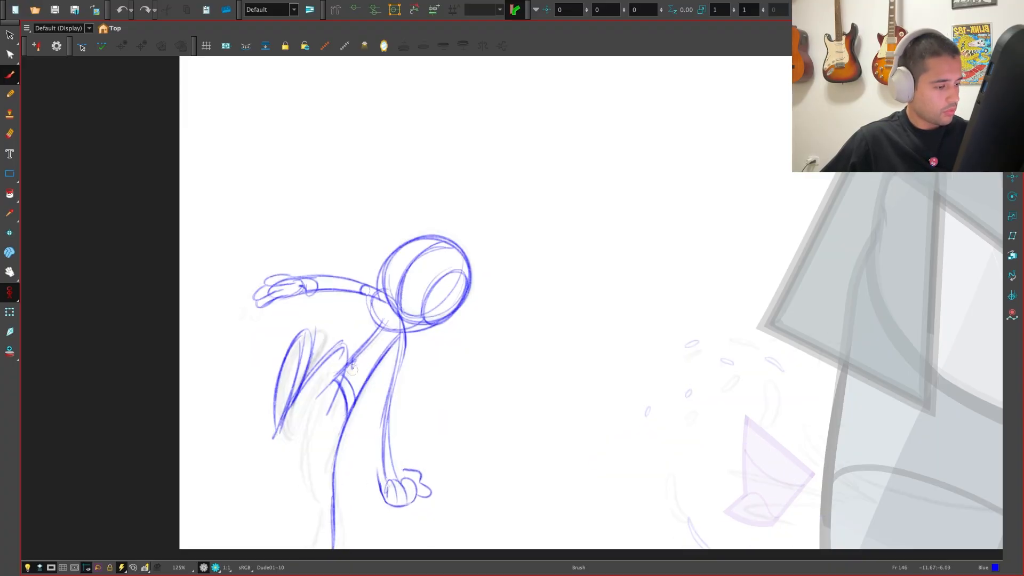
drag(354, 370, 364, 365)
key(f)
key(g)
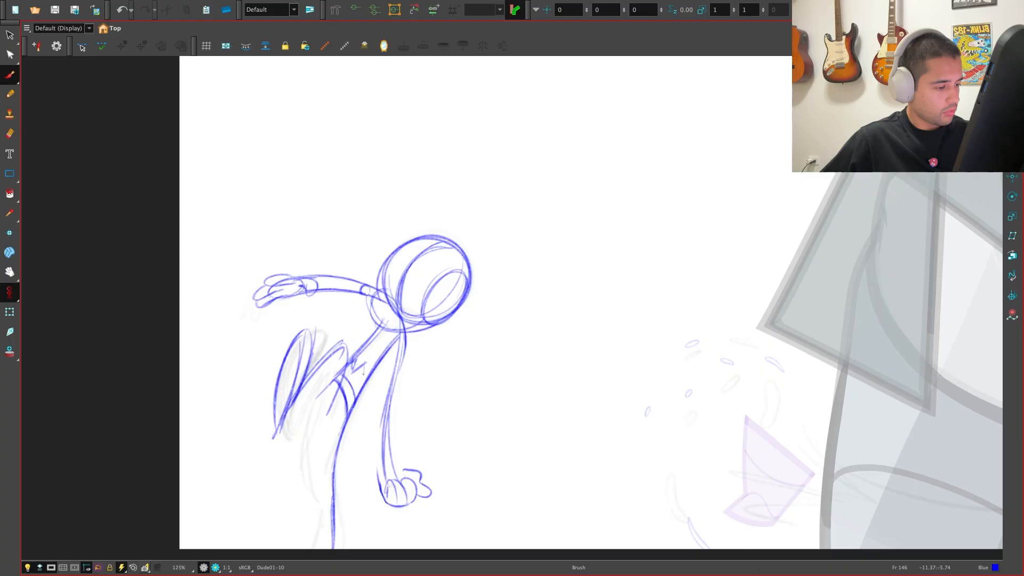
key(f)
key(g)
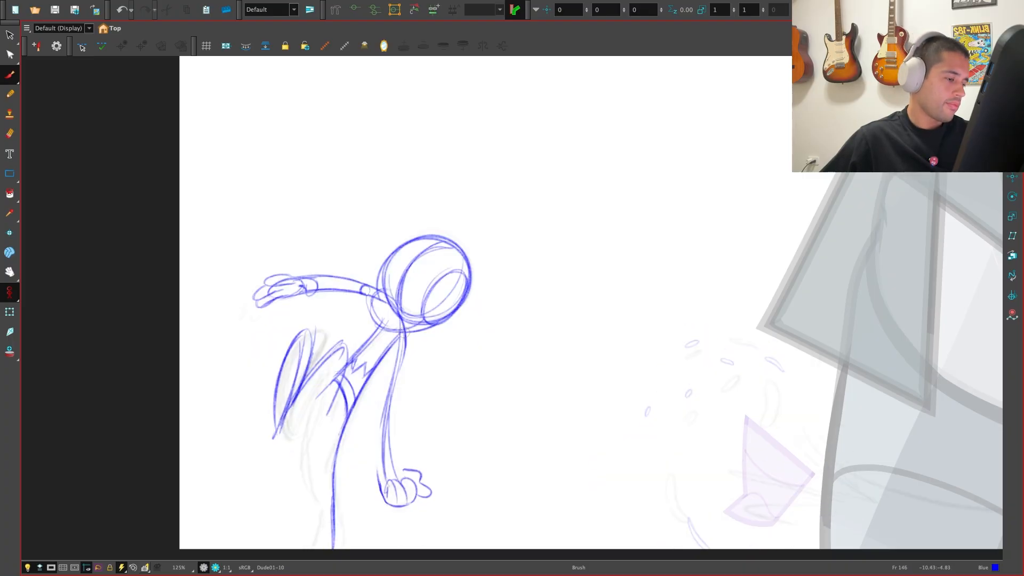
Reinforce the character's back line and sketch the lower contour of the bent leg at frame 146, comparing with frame 141
key(f)
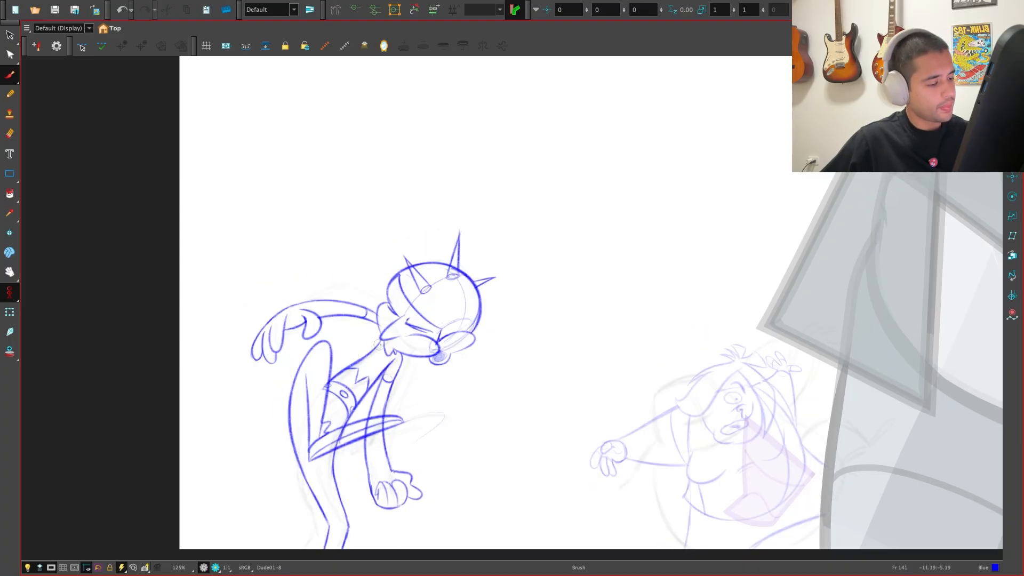
key(g)
key(f)
key(g)
drag(449, 429, 442, 410)
key(f)
key(g)
key(f)
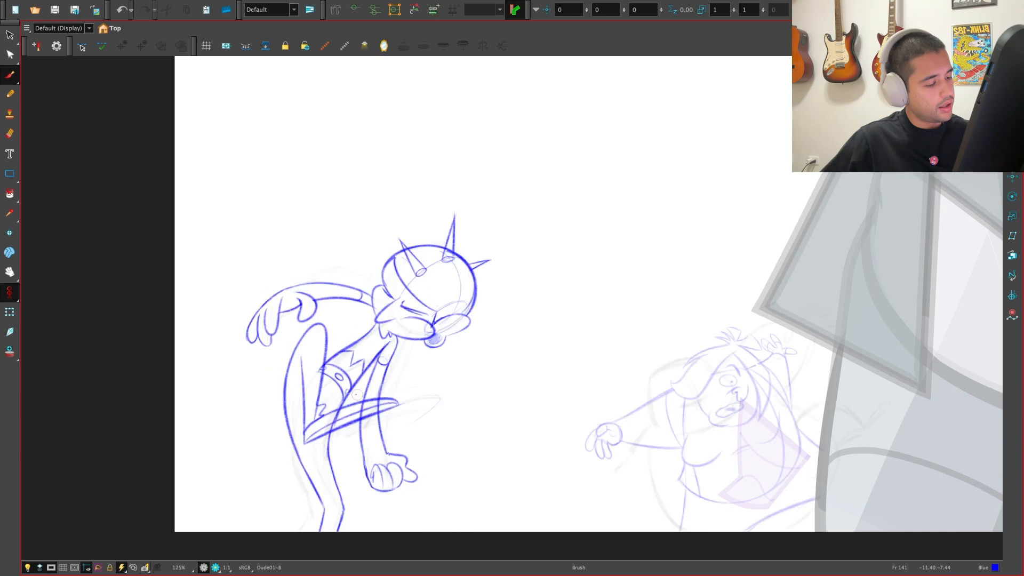
key(g)
key(f)
key(g)
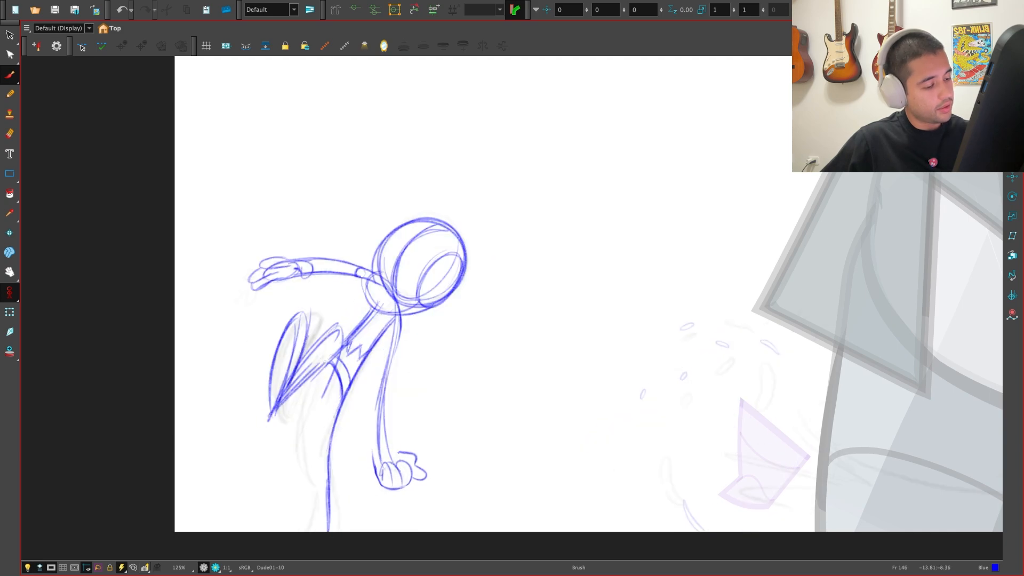
key(f)
key(g)
key(f)
key(g)
key(f)
key(g)
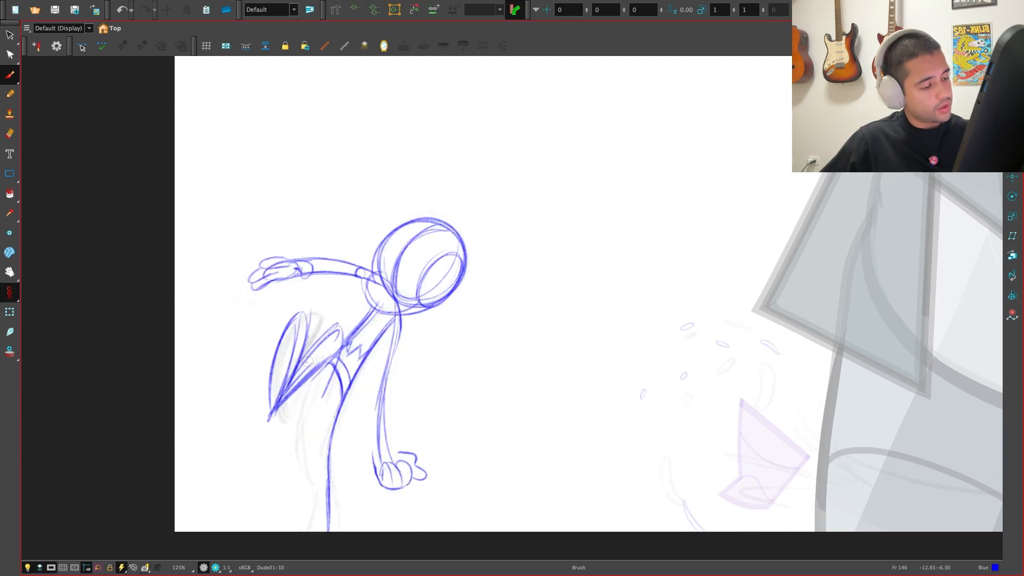
Reinforce the upper contour of the raised bent thigh at frame 146, comparing the pose with frame 141
drag(305, 359, 333, 361)
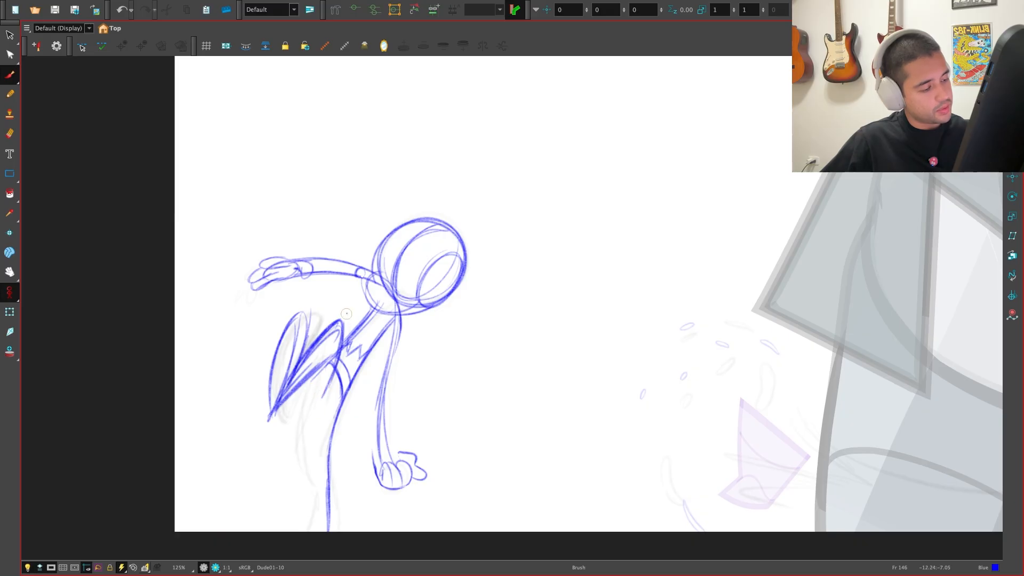
key(f)
key(g)
key(f)
key(g)
key(f)
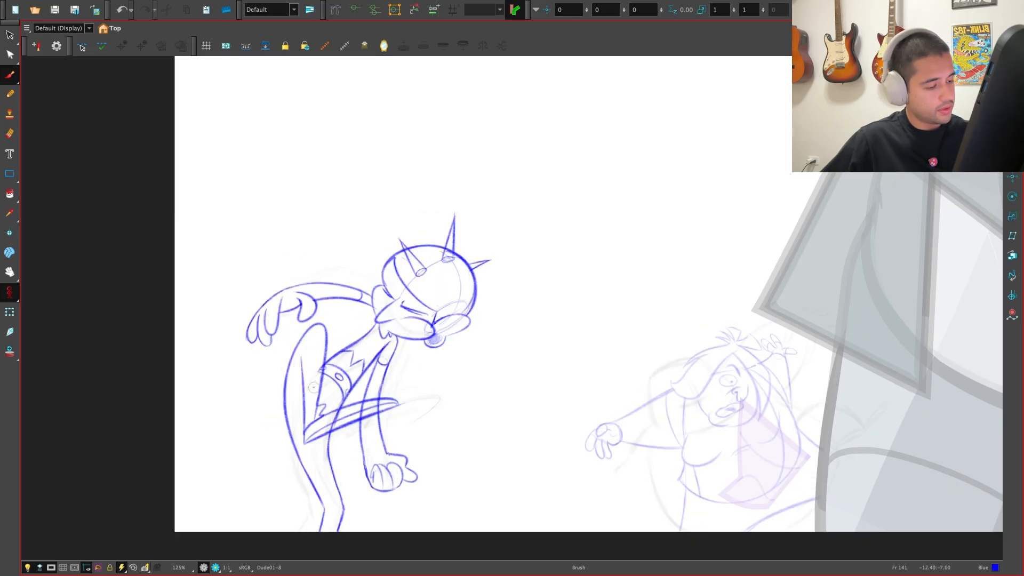
Sketch the standing leg's rear contour from the hip down past the knee at frame 146, comparing with frame 141
key(g)
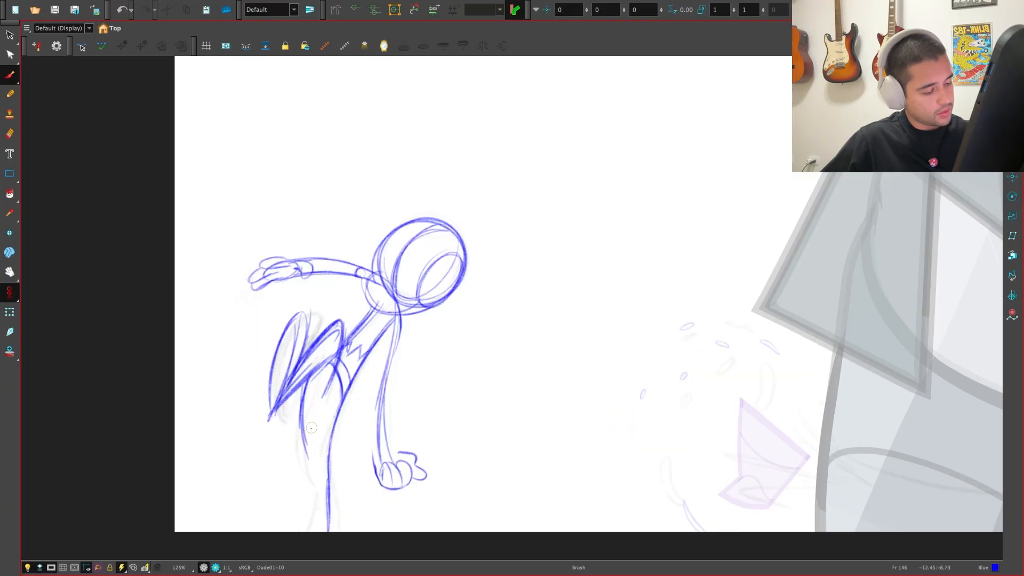
key(f)
key(g)
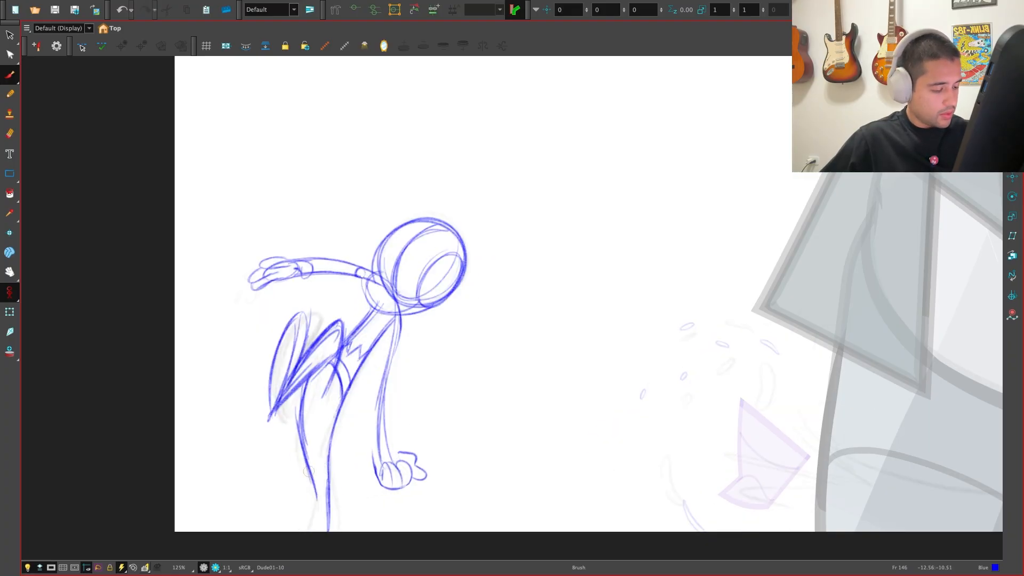
key(f)
key(g)
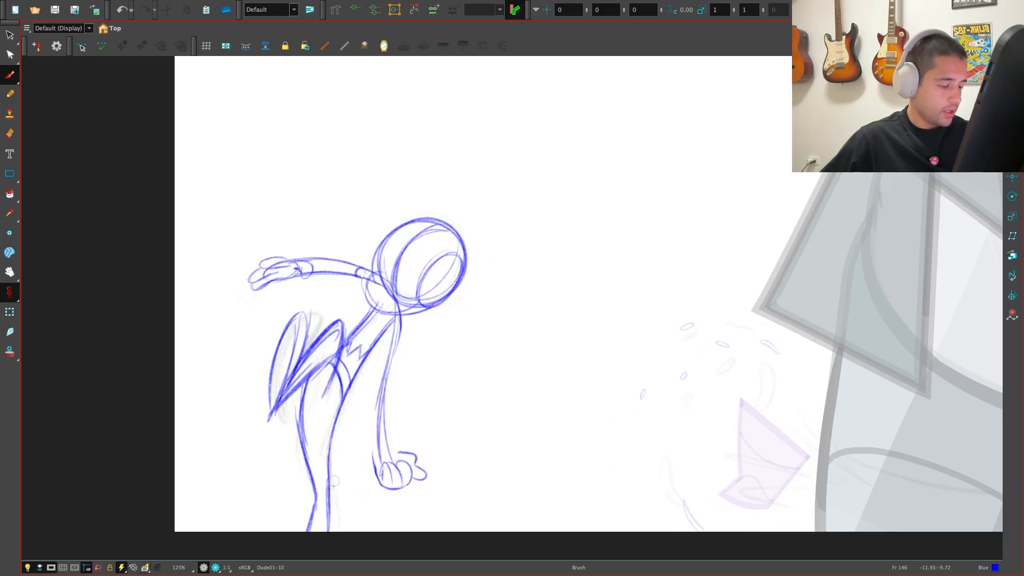
Replace the standing leg's front contour at frame 146 with a line that bends at the knee like the leg at frame 141
key(alt+s)
key(f)
key(g)
key(alt+b)
drag(344, 401, 330, 459)
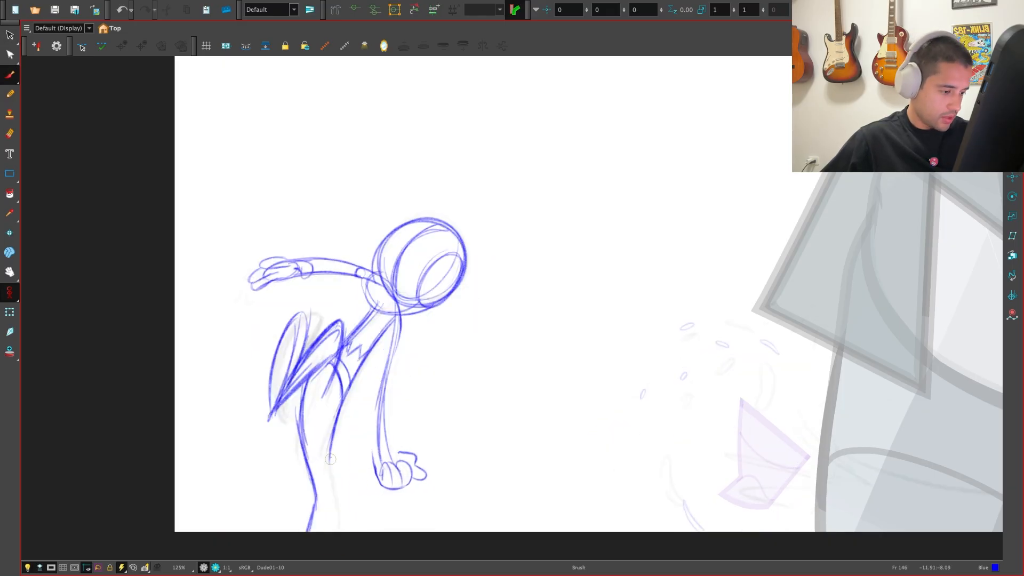
key(f)
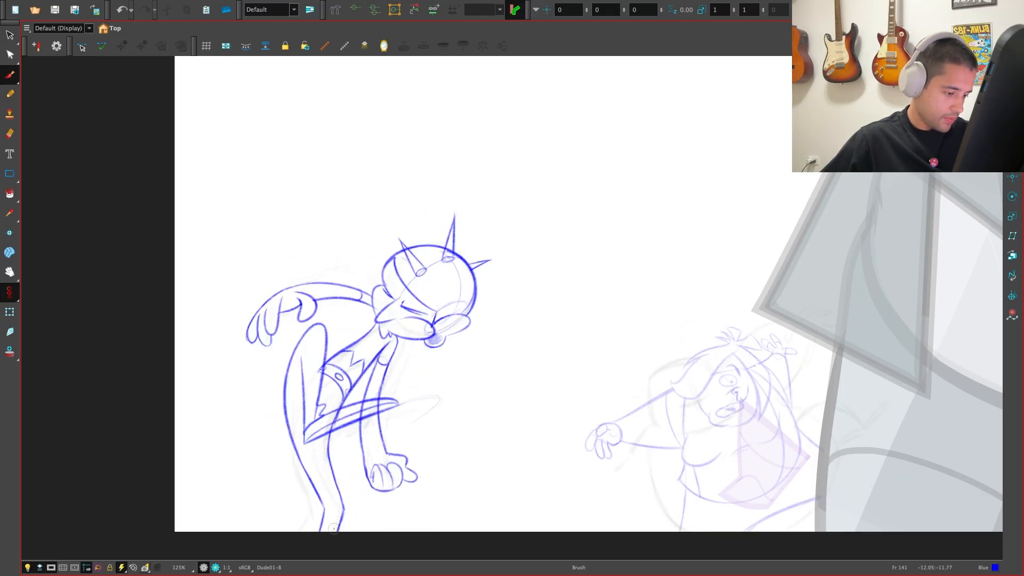
key(g)
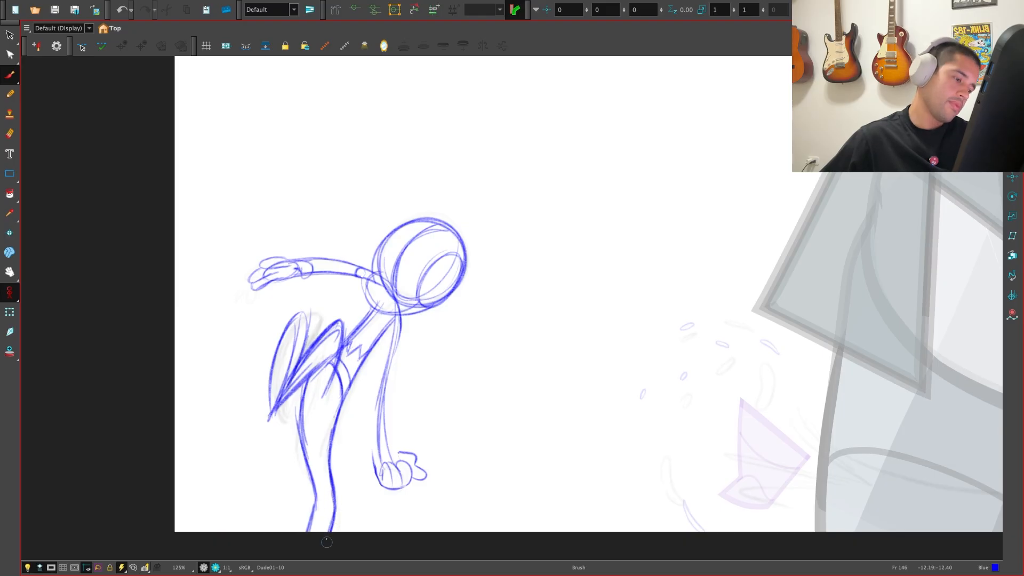
Skew the raised bent leg and foot slightly backward at frame 146, checking the motion against frame 141
key(f)
key(g)
key(f)
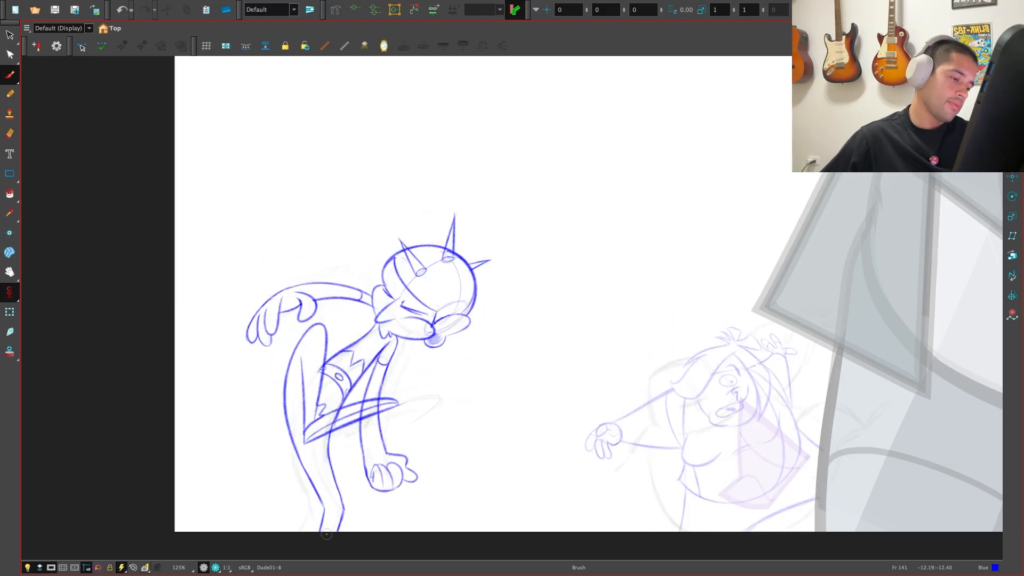
key(g)
key(f)
key(g)
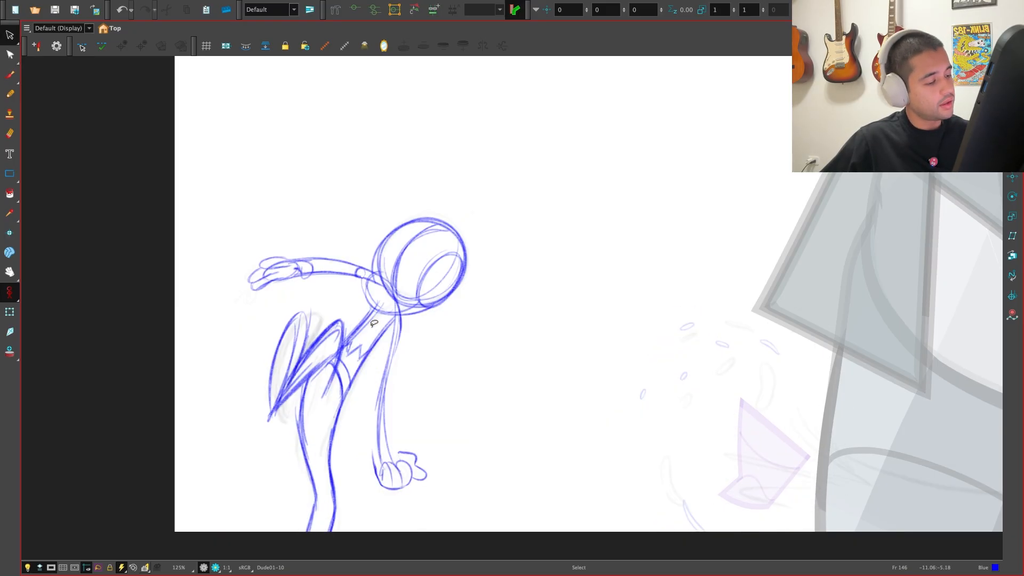
drag(341, 307, 327, 306)
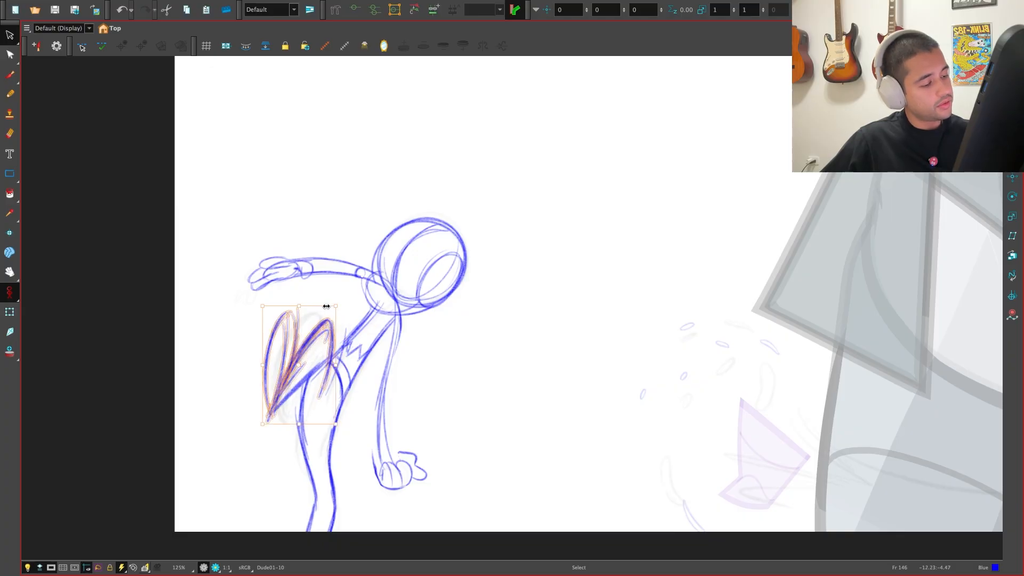
key(f)
key(f)
key(g)
key(g)
key(f)
key(g)
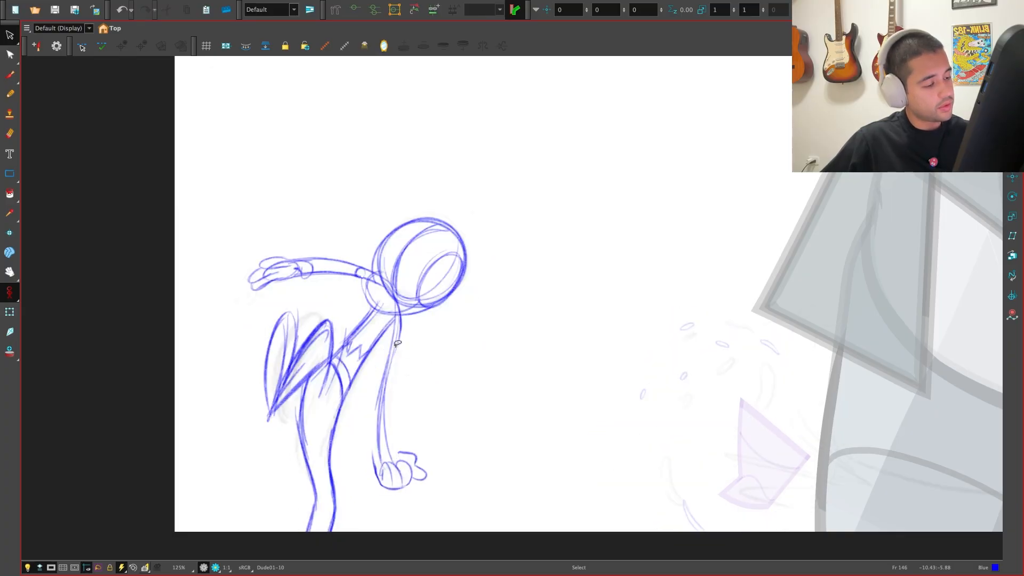
Skew only the raised foot slightly farther backward at frame 146 and check it against the neighbouring poses
key(f)
key(g)
key(f)
key(g)
click(277, 343)
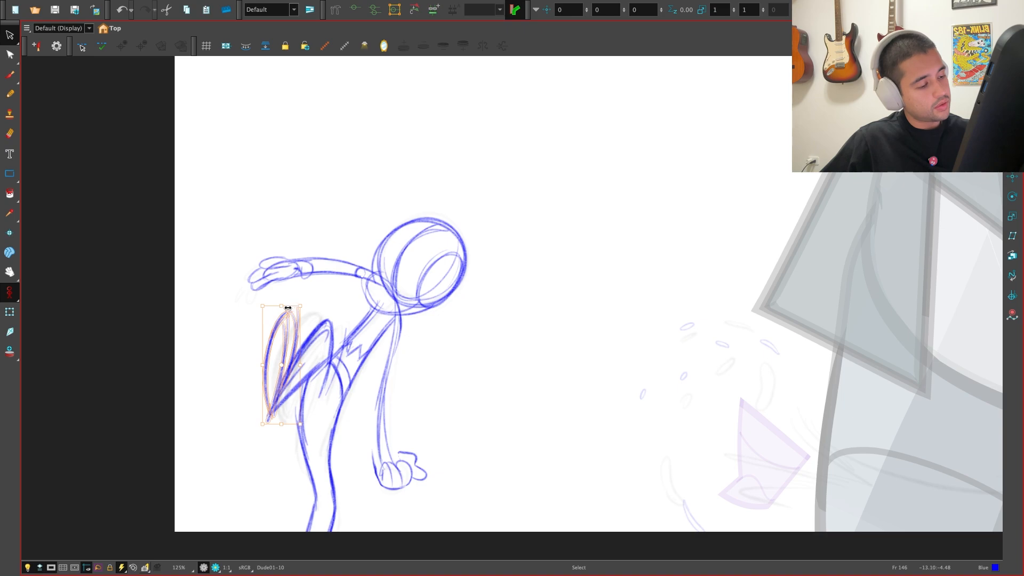
key(g)
key(g)
key(f)
key(f)
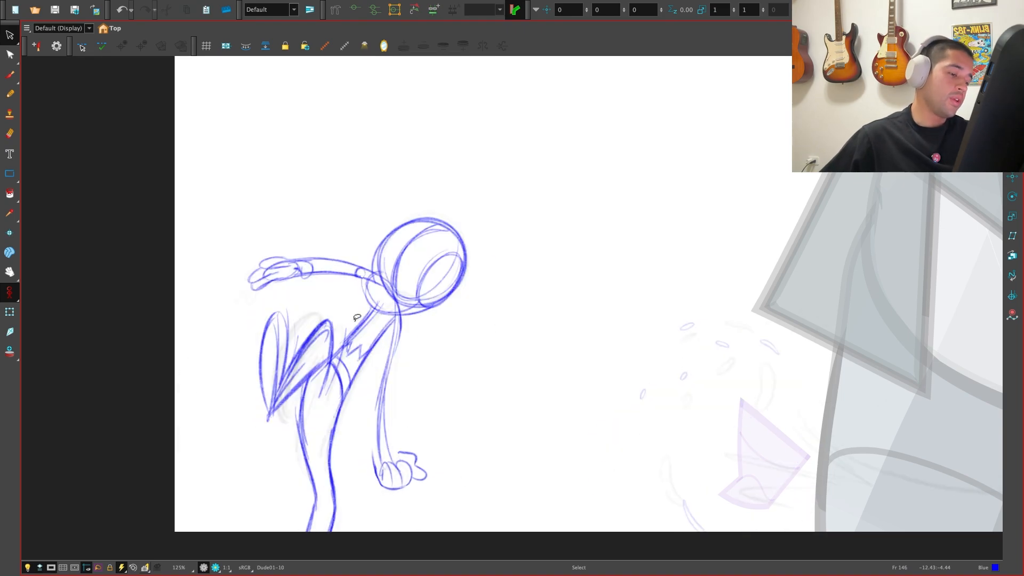
key(f)
key(f)
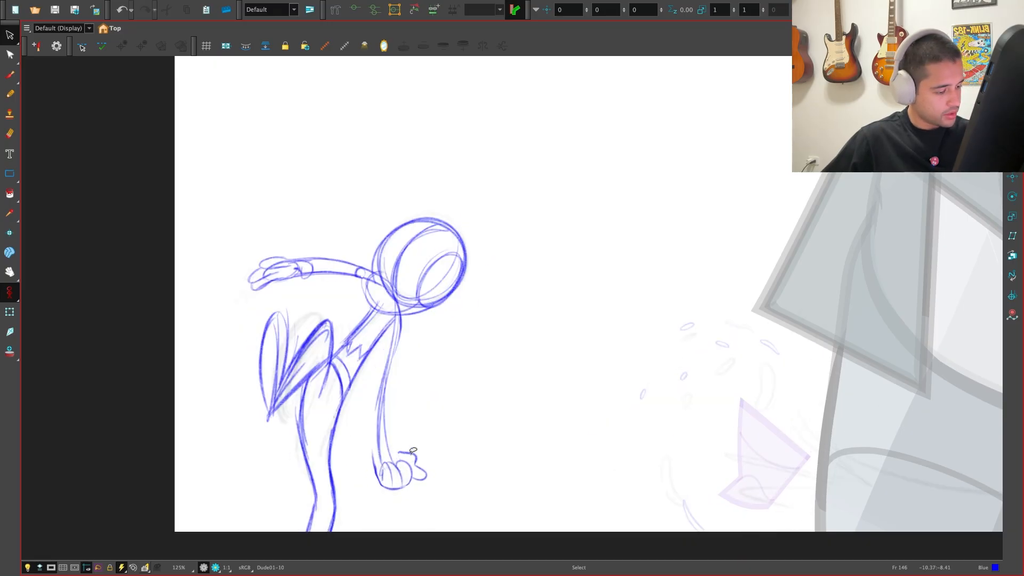
Rotate the hanging arm and fist slightly at frame 146, comparing their placement with frame 141
key(f)
key(g)
key(f)
key(g)
drag(434, 471, 412, 452)
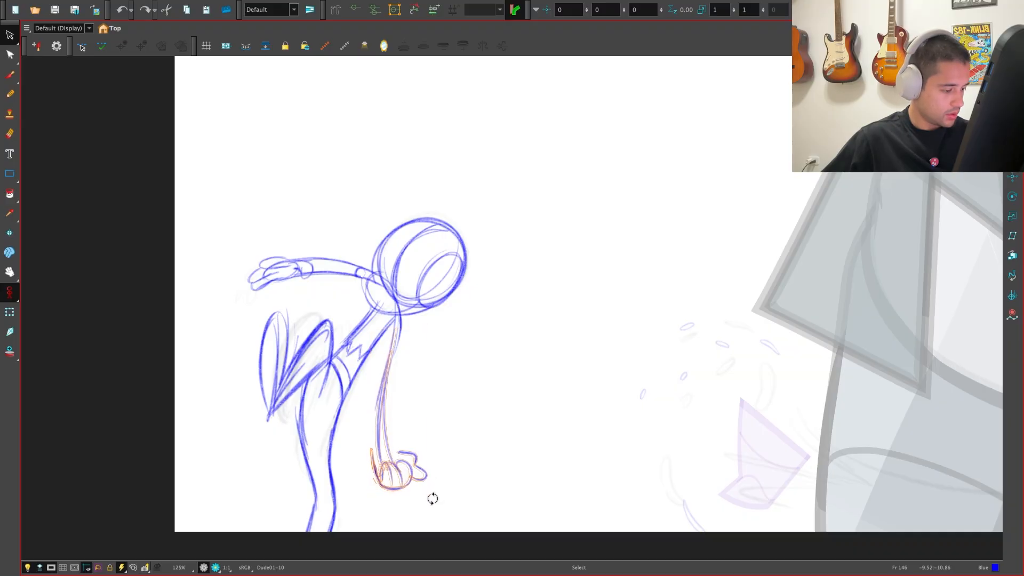
key(f)
key(g)
key(f)
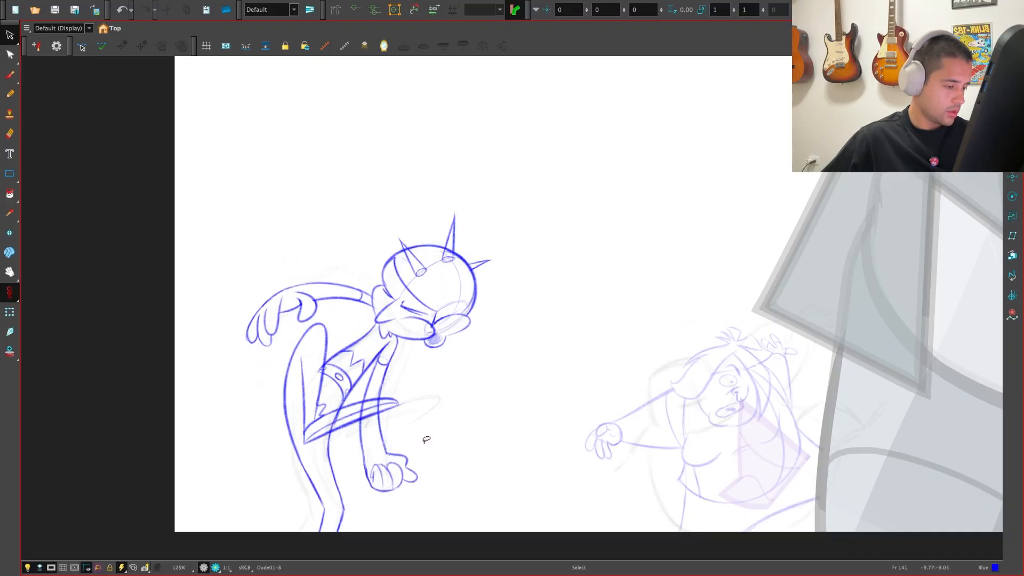
key(g)
key(f)
key(g)
key(f)
key(g)
key(f)
key(g)
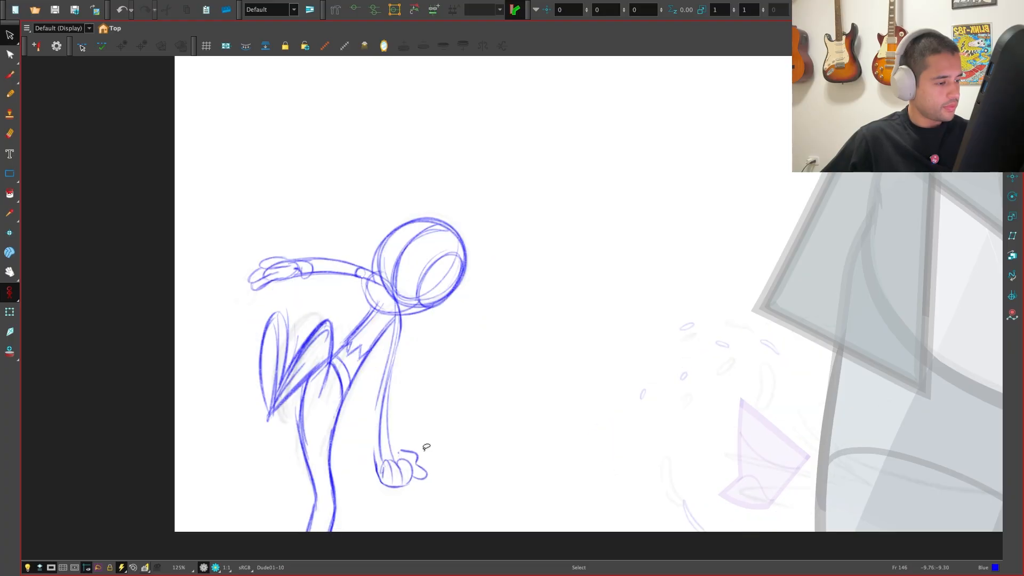
Flip through the neighbouring drawings around frame 146 to examine how the character's arm and legs move
key(f)
key(f)
key(f)
key(f)
key(g)
key(g)
key(g)
key(g)
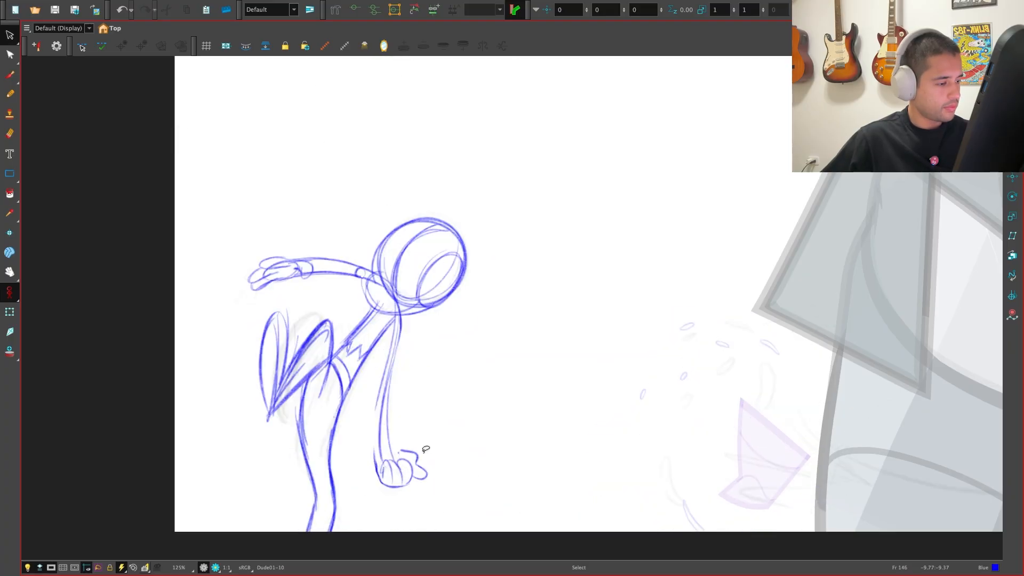
key(f)
key(f)
key(f)
key(g)
key(g)
key(g)
key(g)
key(g)
Skew the raised bent leg and foot farther backward at frame 146
mouse_move(323, 304)
mouse_down()
mouse_move(254, 384)
mouse_move(320, 320)
mouse_up()
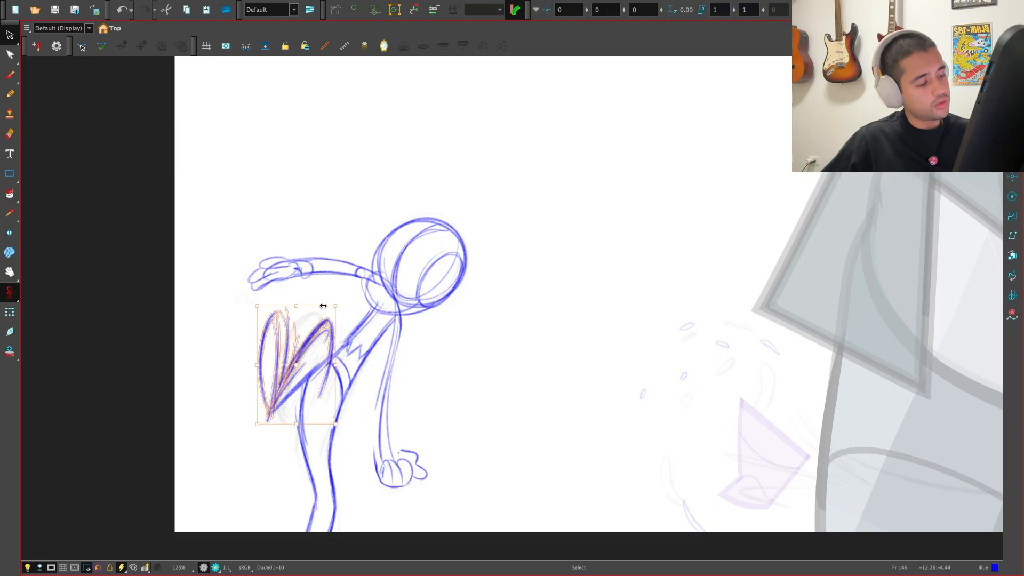
drag(301, 378, 292, 400)
key(super+z)
Replace the long lower contour of the raised bent leg at frame 146 with a shorter stroke ending at the standing thigh
click(293, 390)
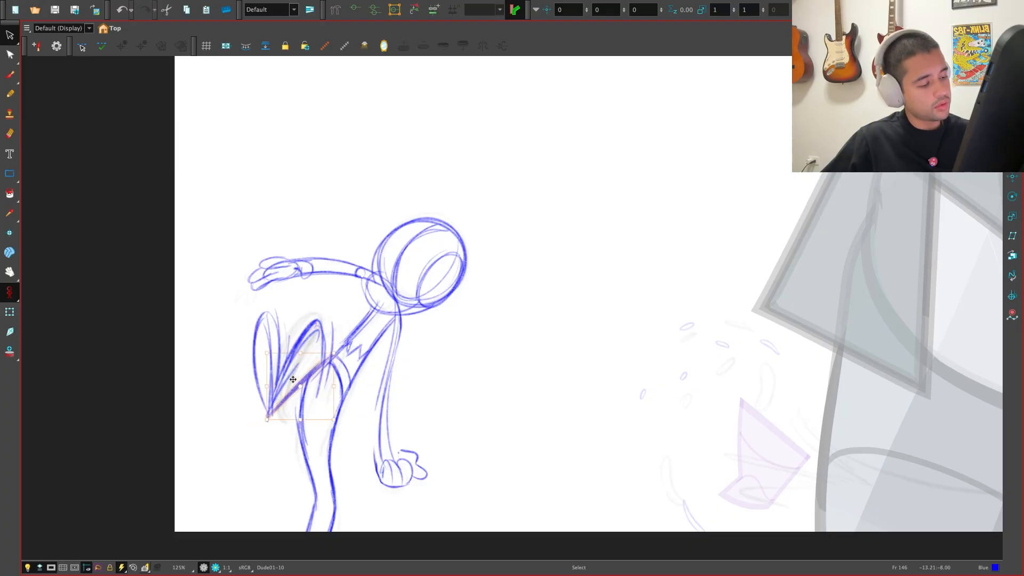
key(alt+b)
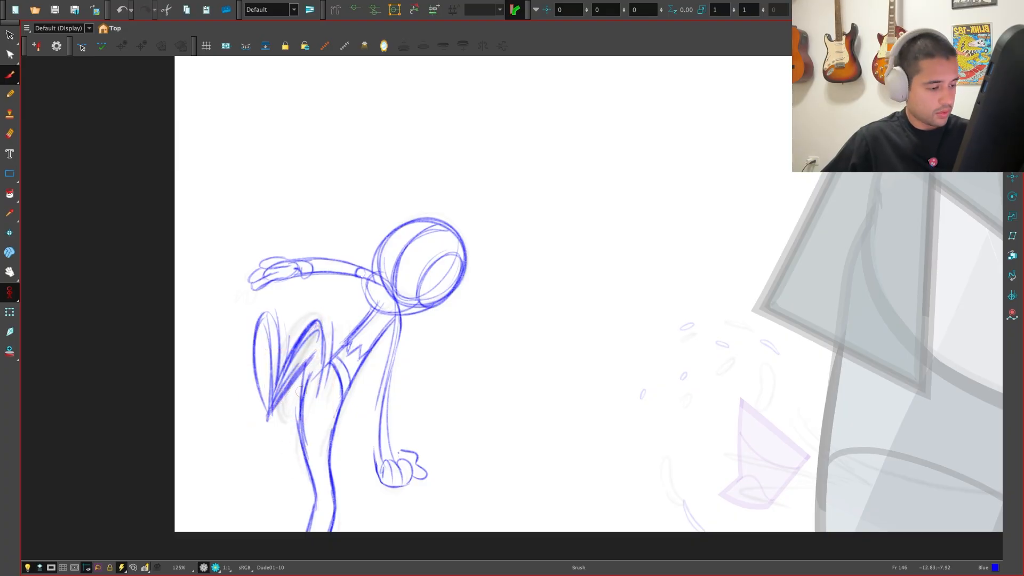
key(f)
key(f)
key(f)
key(g)
key(g)
Darken the upper rear contour of the standing leg at frame 146, comparing it with frame 141
key(f)
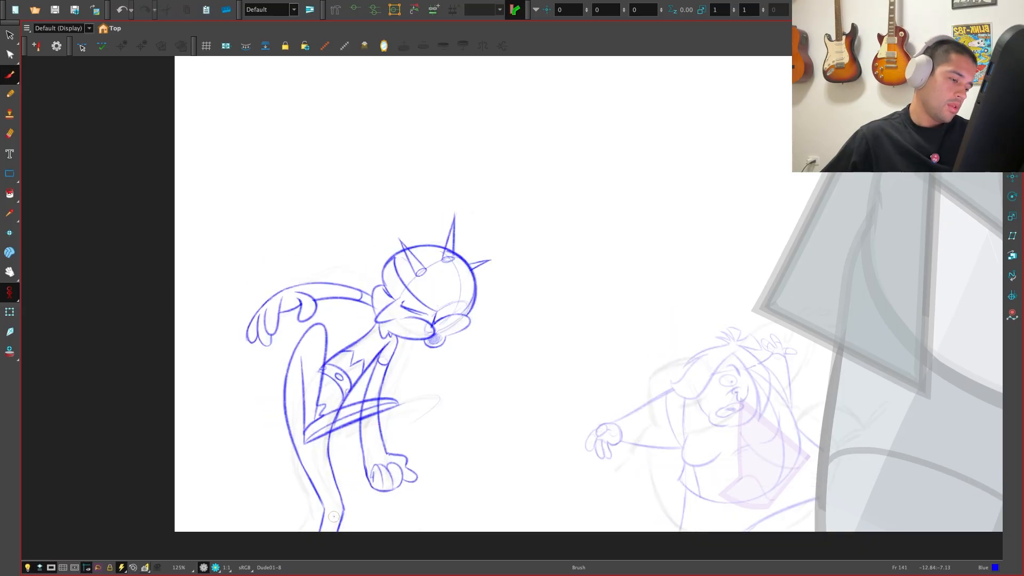
key(g)
key(f)
key(g)
key(g)
Shift the curved waistline stroke slightly toward the back at frame 146 and check it against the neighbouring poses
key(alt+s)
click(336, 382)
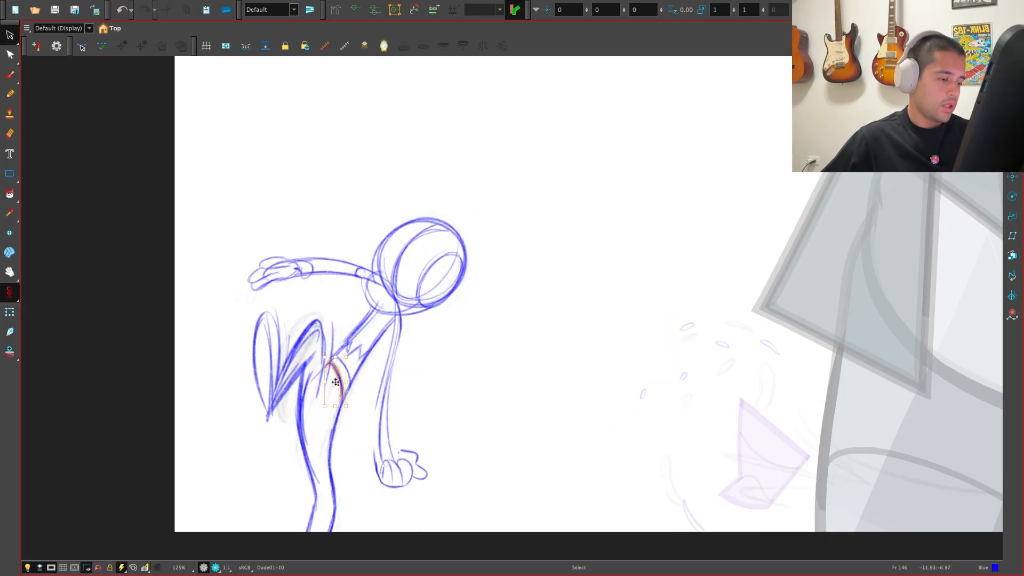
key(f)
key(f)
key(g)
key(g)
key(g)
key(f)
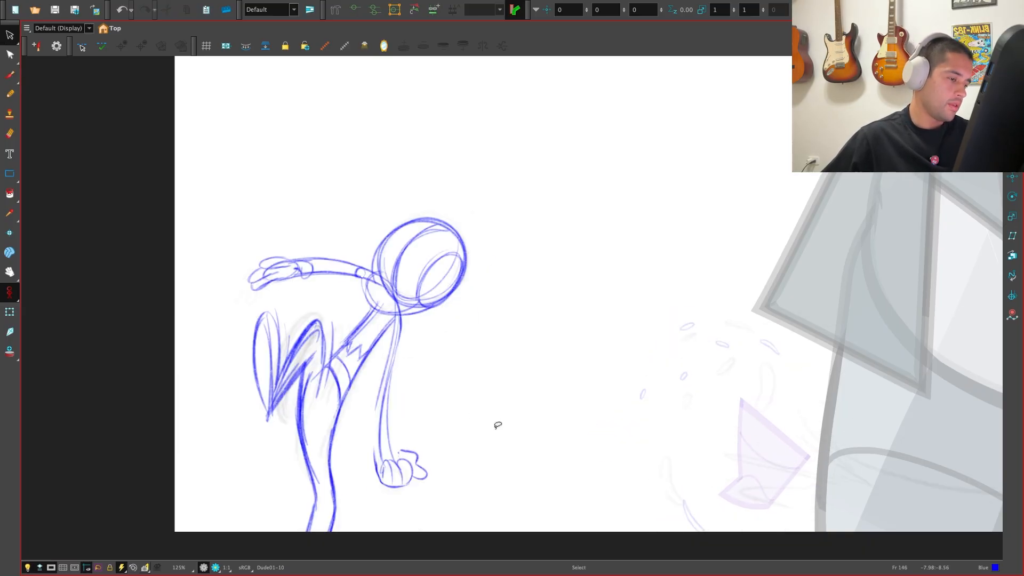
Go to frame 148 and sketch the straight back line from the neck to the outstretched leg's ankle over the rough
key(f)
key(g)
key(g)
key(f)
key(g)
key(f)
key(g)
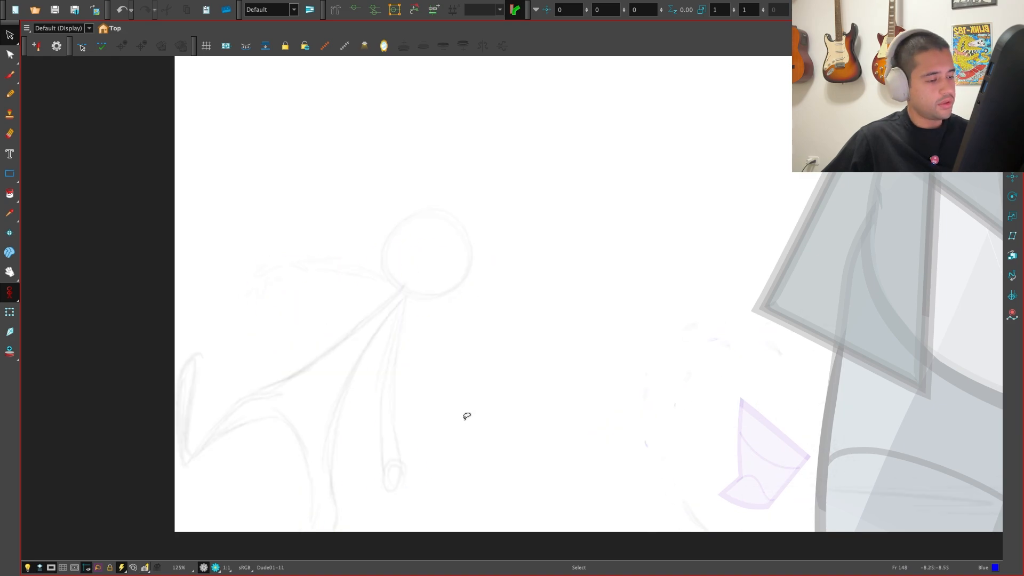
key(f)
key(g)
key(alt+b)
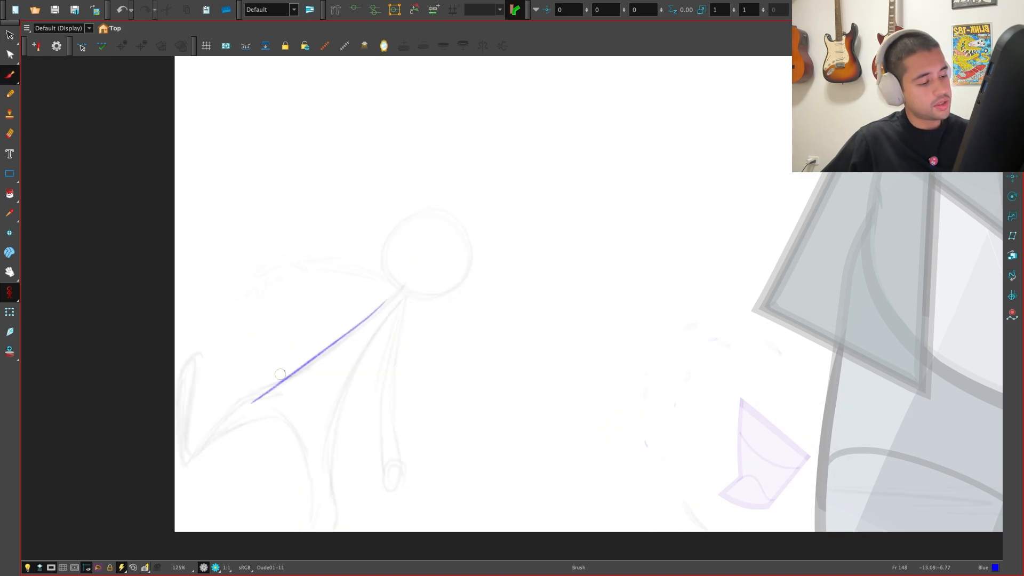
drag(373, 310, 201, 442)
Reinforce the back line at frame 148 with parallel strokes, comparing its angle with frame 146
key(f)
key(g)
key(f)
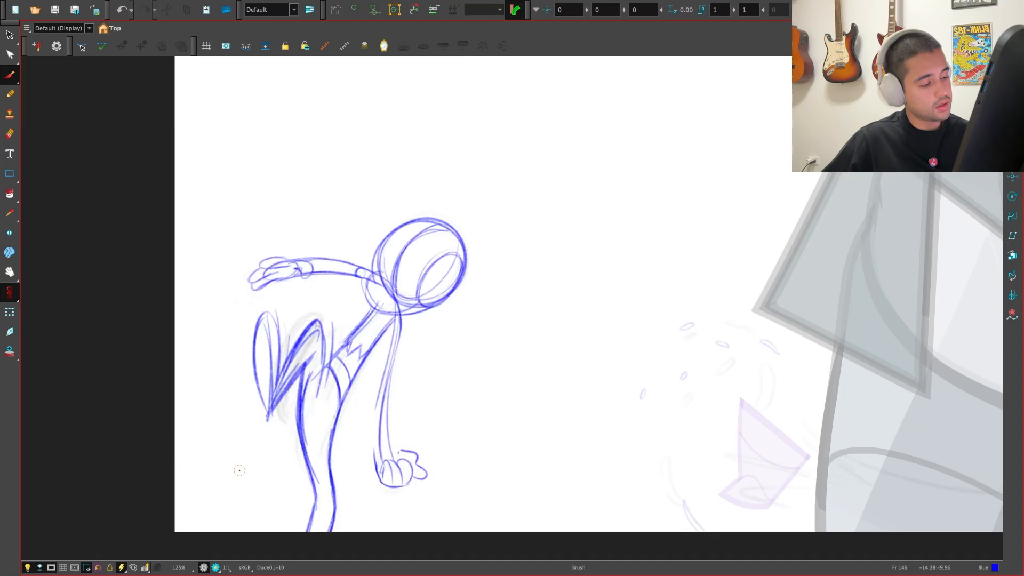
key(g)
key(f)
key(g)
Sketch the underside of the outstretched rear leg from ankle to thigh at frame 148, comparing with frame 146
key(f)
key(f)
key(f)
key(f)
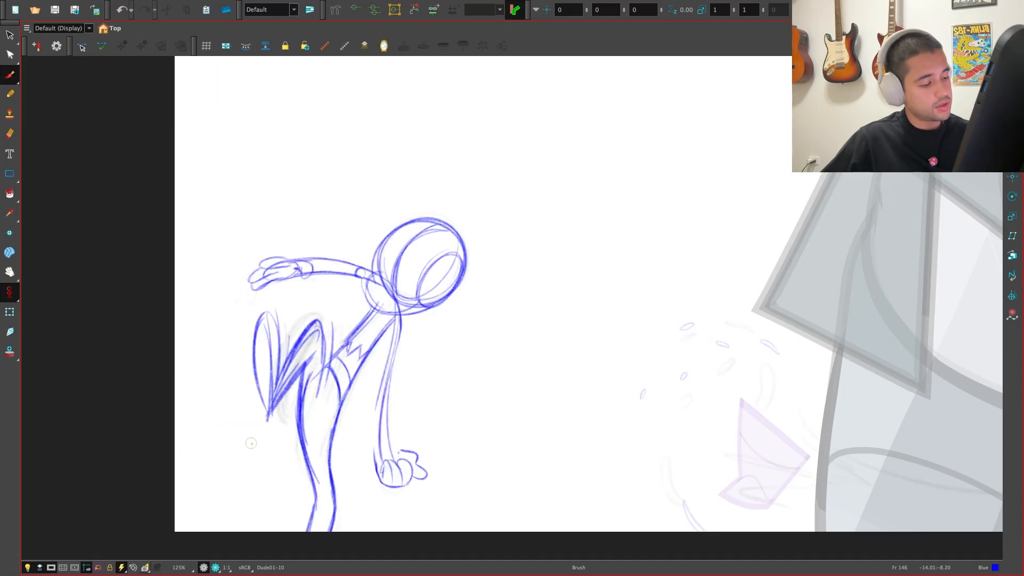
key(g)
key(g)
key(g)
key(g)
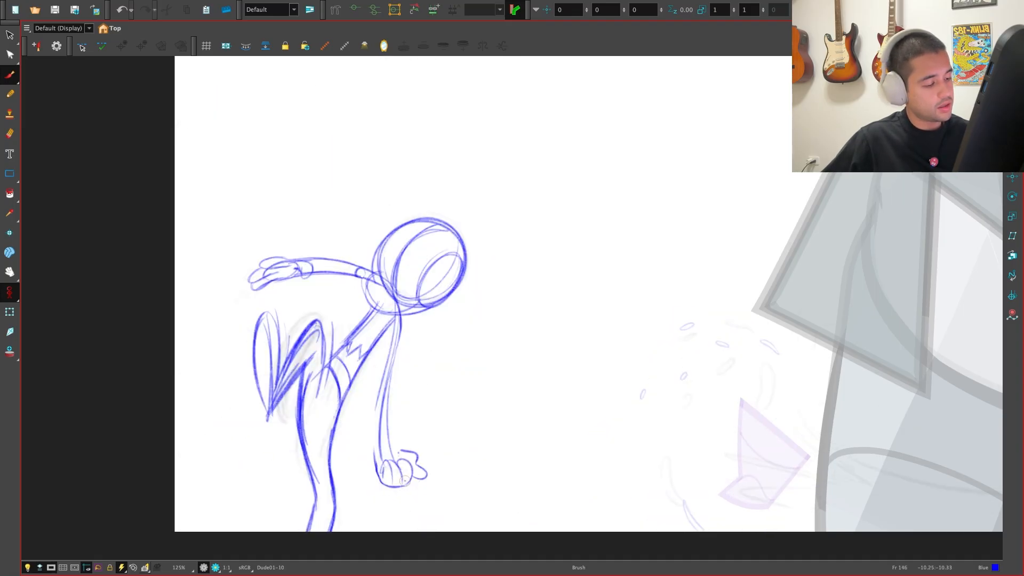
drag(193, 459, 316, 387)
key(f)
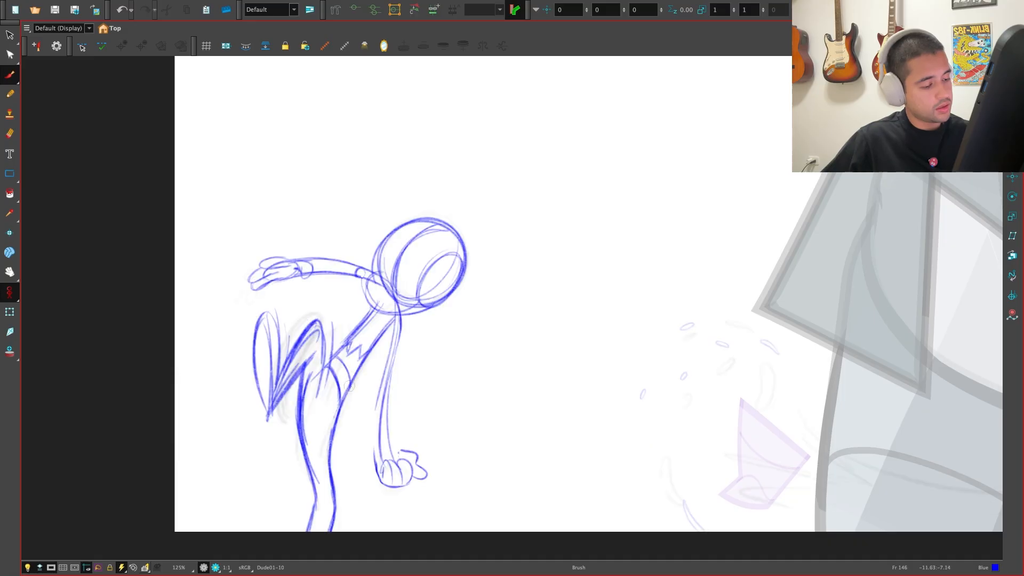
key(g)
key(f)
key(g)
key(f)
key(g)
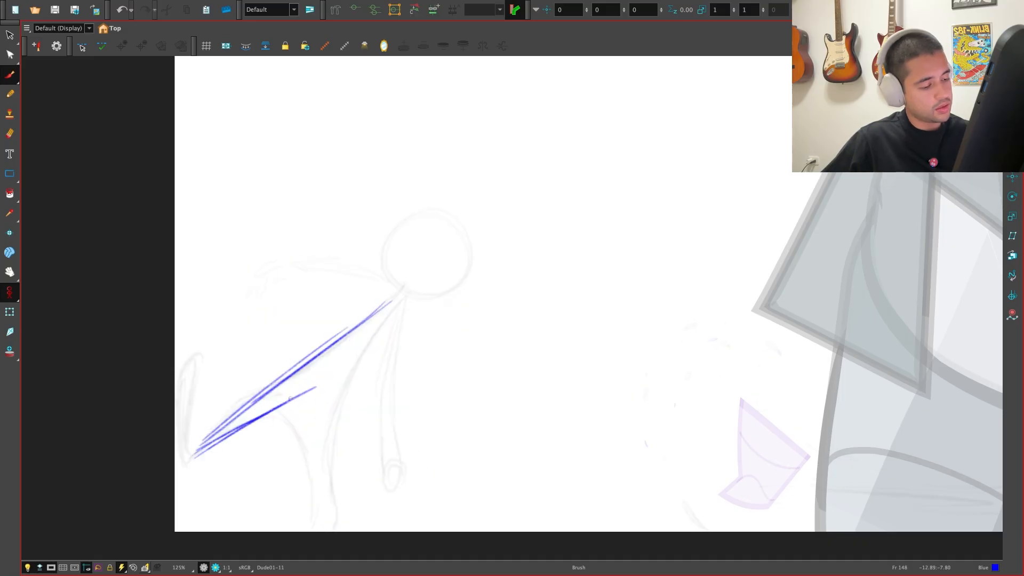
Sketch the lower contour of the standing leg at frame 148, comparing its placement with frame 146
key(f)
key(g)
drag(324, 448, 341, 499)
key(f)
key(g)
key(f)
key(f)
key(f)
key(g)
key(g)
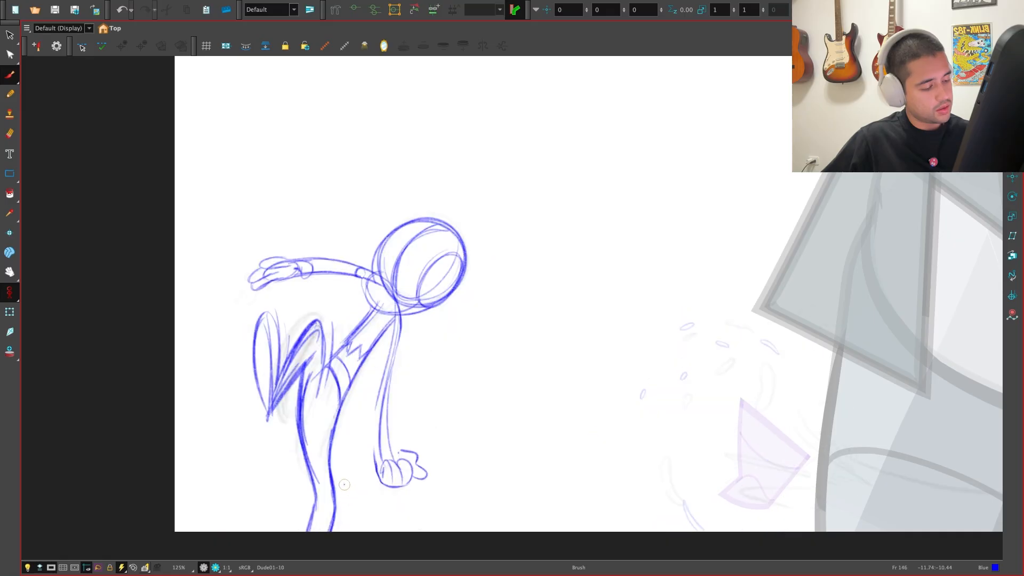
key(g)
key(f)
key(g)
key(f)
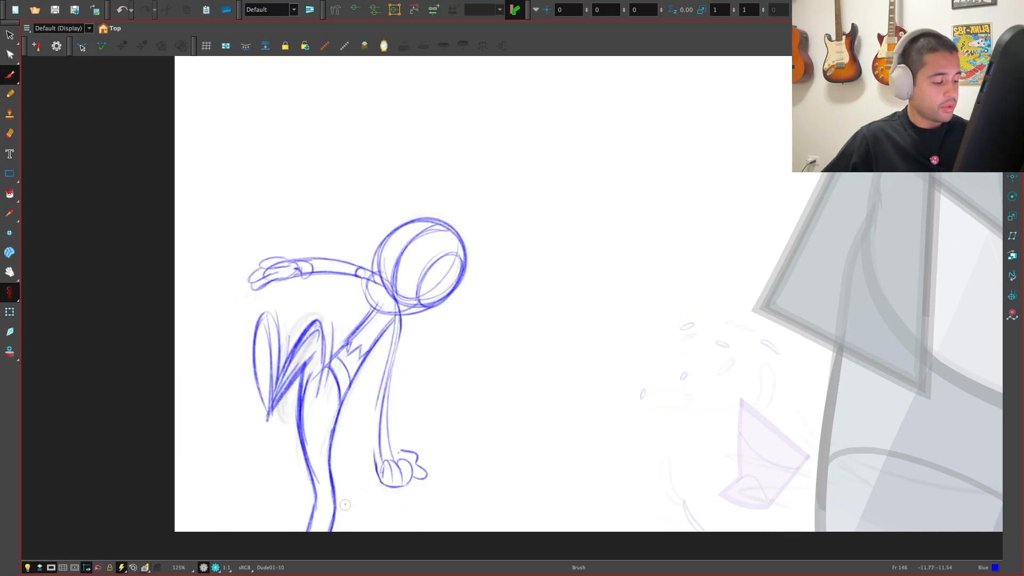
Place the lower contours of the standing leg from knee to shin at frame 148, matching the leg of the frame 141 pose
key(f)
key(f)
key(alt+s)
drag(352, 448, 326, 533)
key(f)
key(f)
key(f)
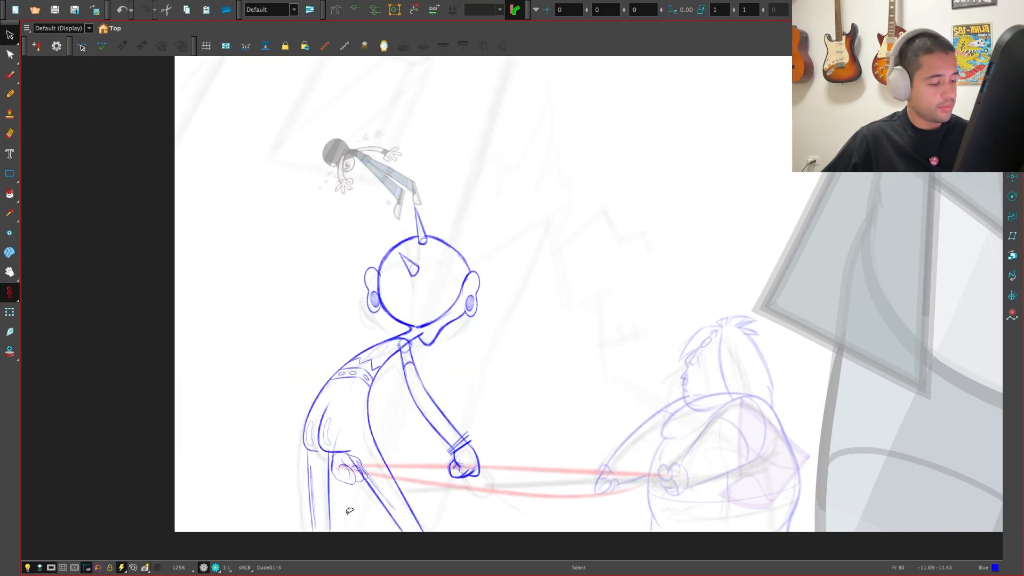
key(g)
key(g)
key(g)
key(g)
key(g)
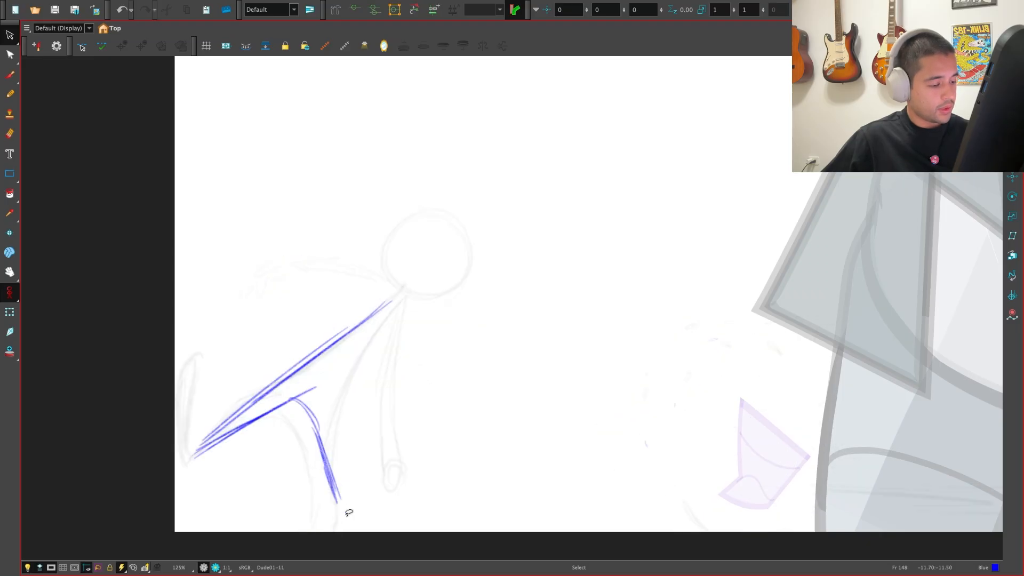
click(350, 512)
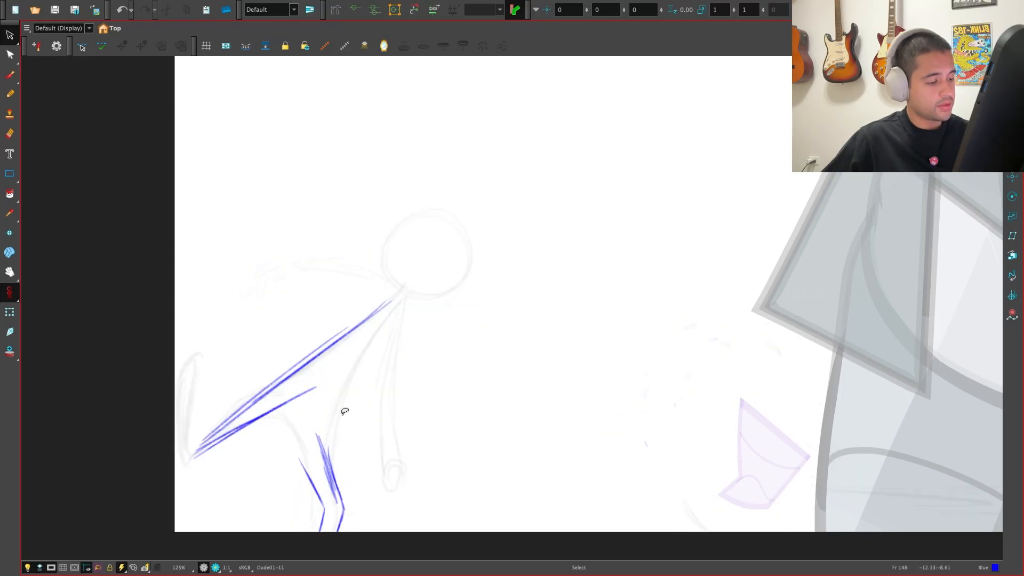
Shift the back and outstretched leg lines down toward the rear at frame 148 and sketch the standing leg's rear thigh contour
key(f)
key(g)
click(261, 419)
drag(300, 397, 277, 422)
key(f)
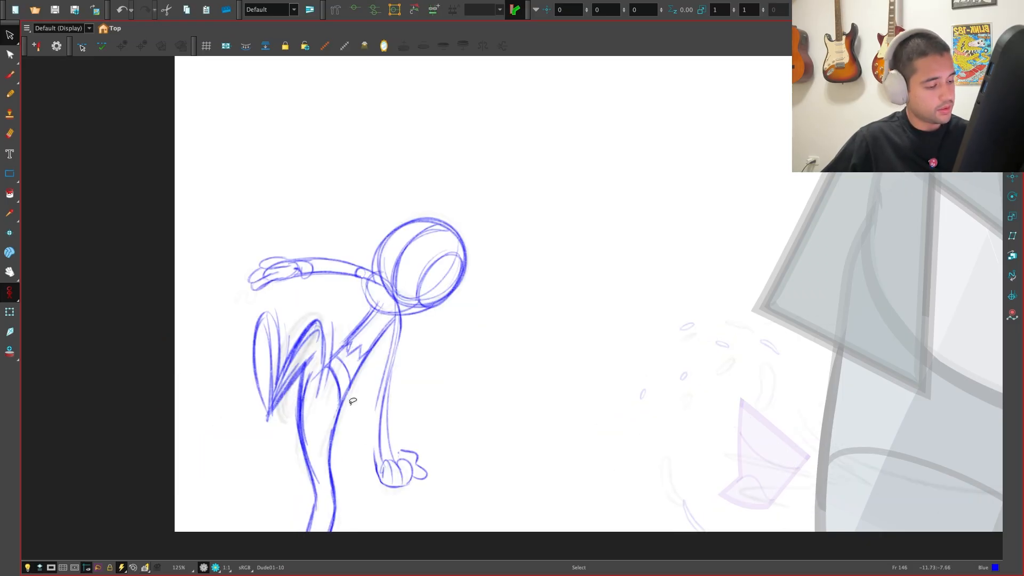
key(g)
key(alt+b)
key(f)
key(g)
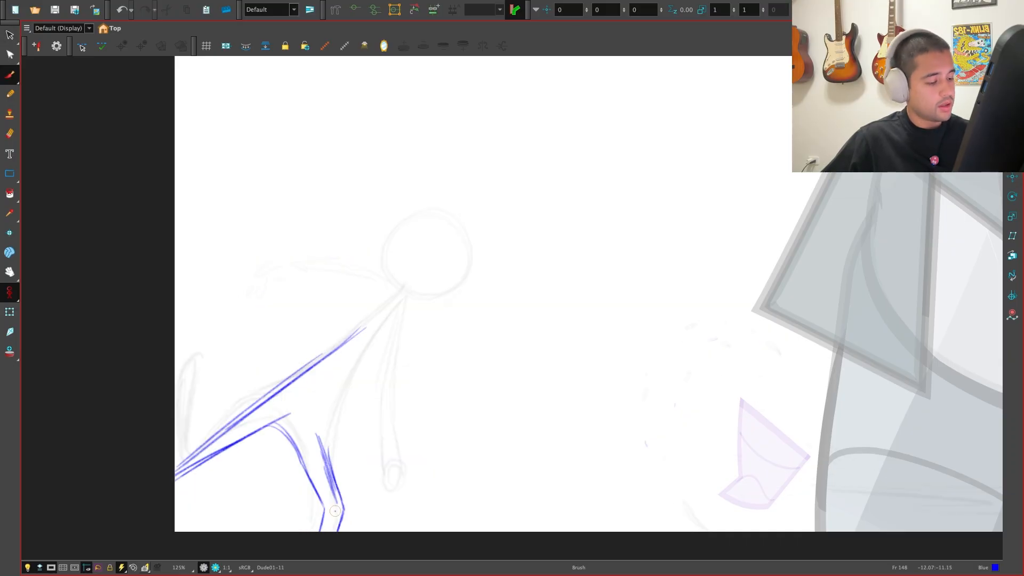
key(f)
key(g)
Nudge the outstretched leg slightly lower at frame 148, delete the surplus thigh stroke and redraw the crotch-to-knee curve
key(alt+s)
click(263, 401)
mouse_move(282, 431)
mouse_down()
mouse_move(271, 441)
mouse_move(286, 444)
mouse_up()
key(Delete)
key(f)
key(g)
key(alt+b)
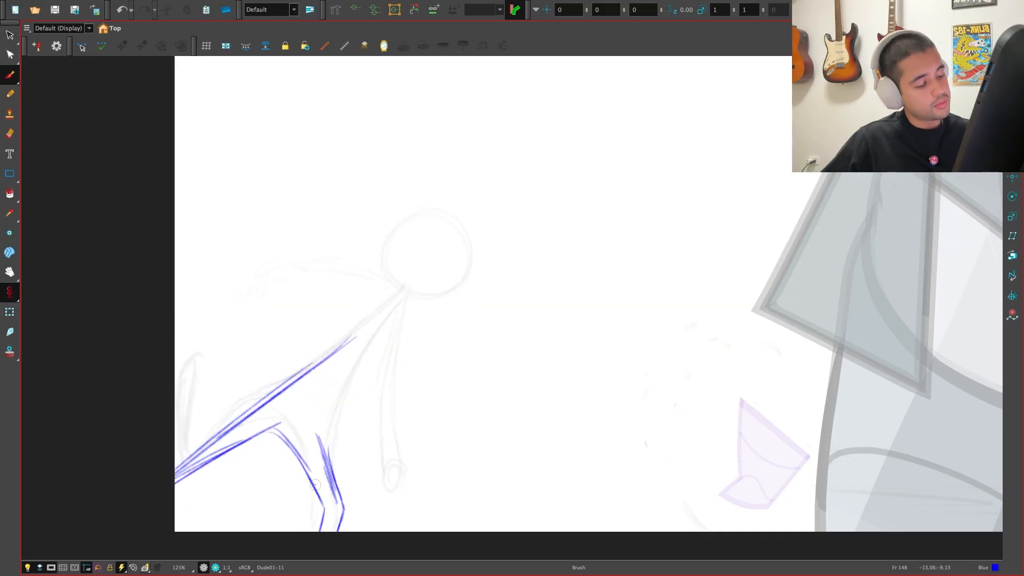
Sketch the front torso line from the chest down to the standing thigh at frame 148, comparing it with the previous poses
key(f)
key(g)
key(f)
key(g)
key(f)
key(g)
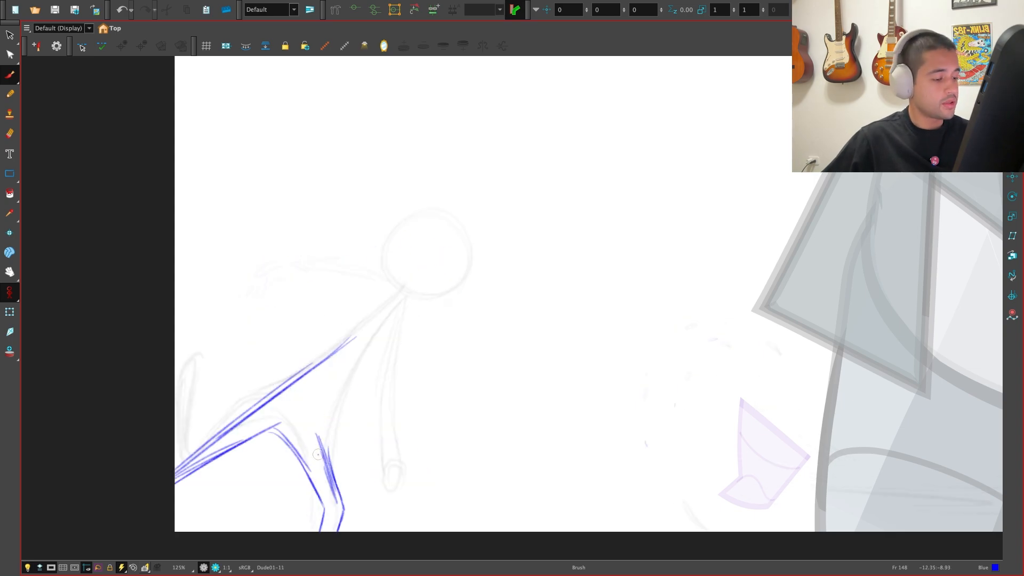
key(f)
key(f)
key(f)
key(g)
key(g)
key(g)
key(g)
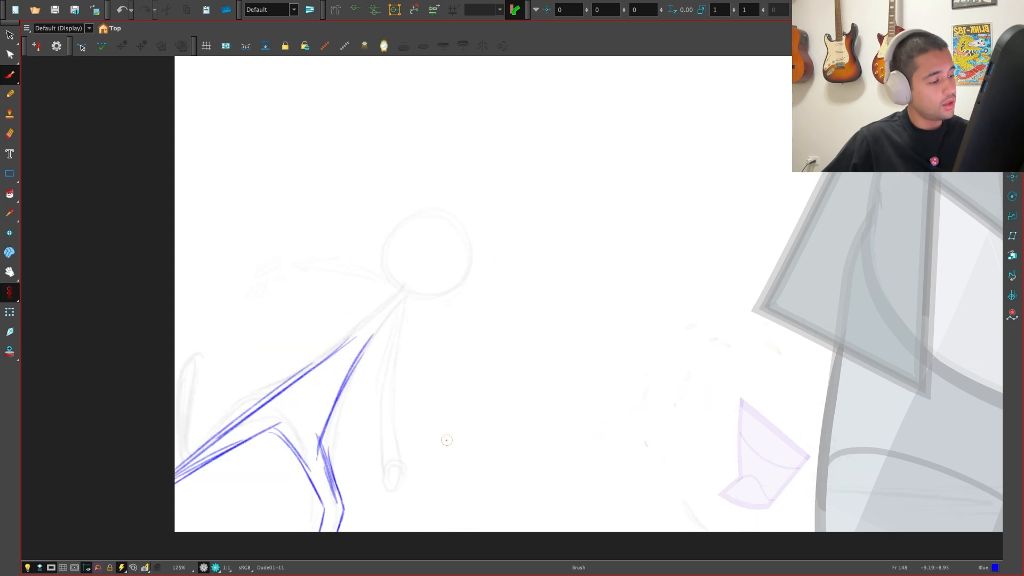
Flip through the Dude01 drawings from frame 137 to 148 to examine how the body moves into the stretched pose
key(f)
key(f)
key(f)
key(f)
key(g)
key(g)
key(g)
key(g)
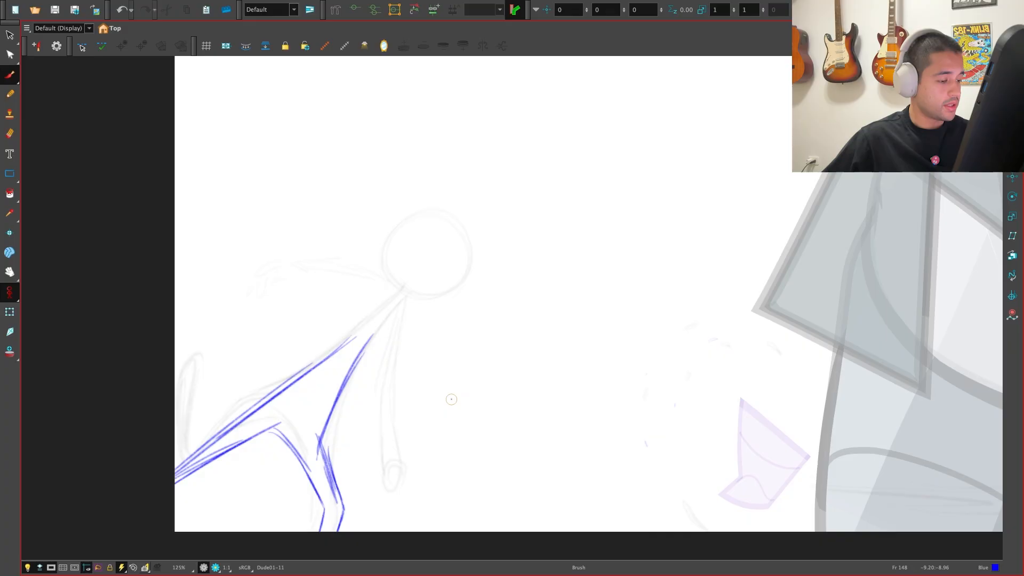
key(f)
key(f)
key(f)
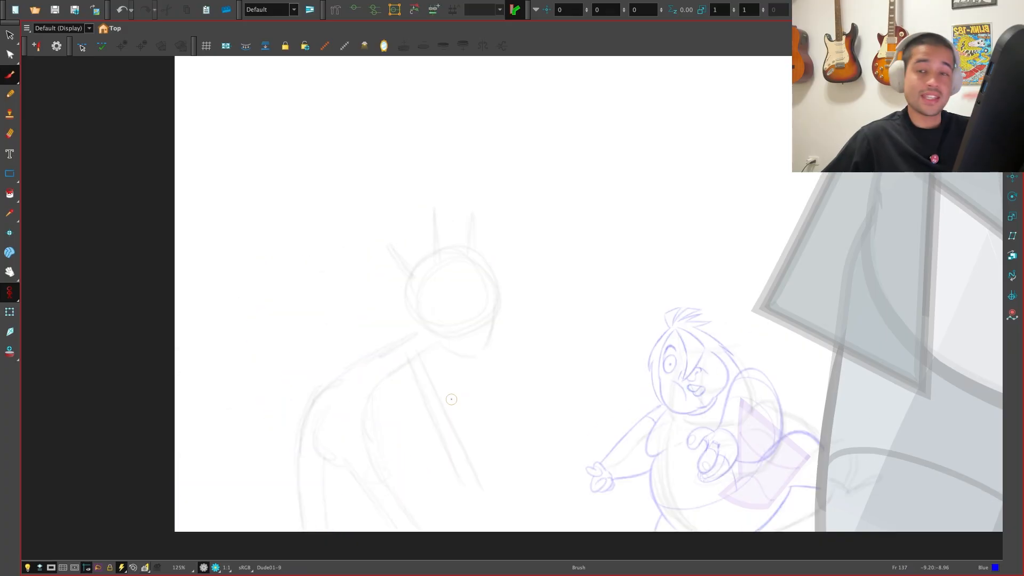
key(g)
key(g)
key(f)
key(f)
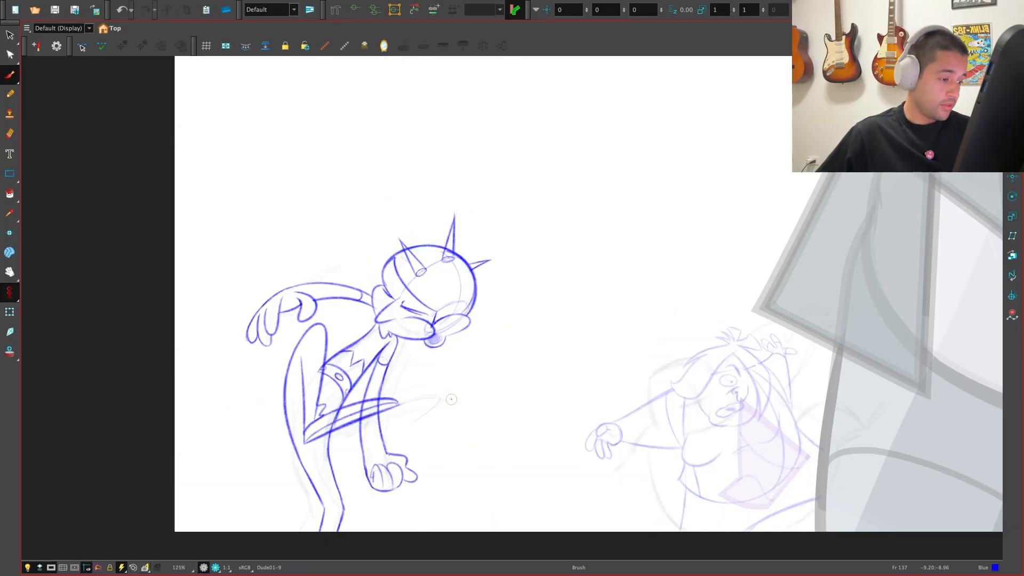
key(g)
key(g)
key(f)
key(f)
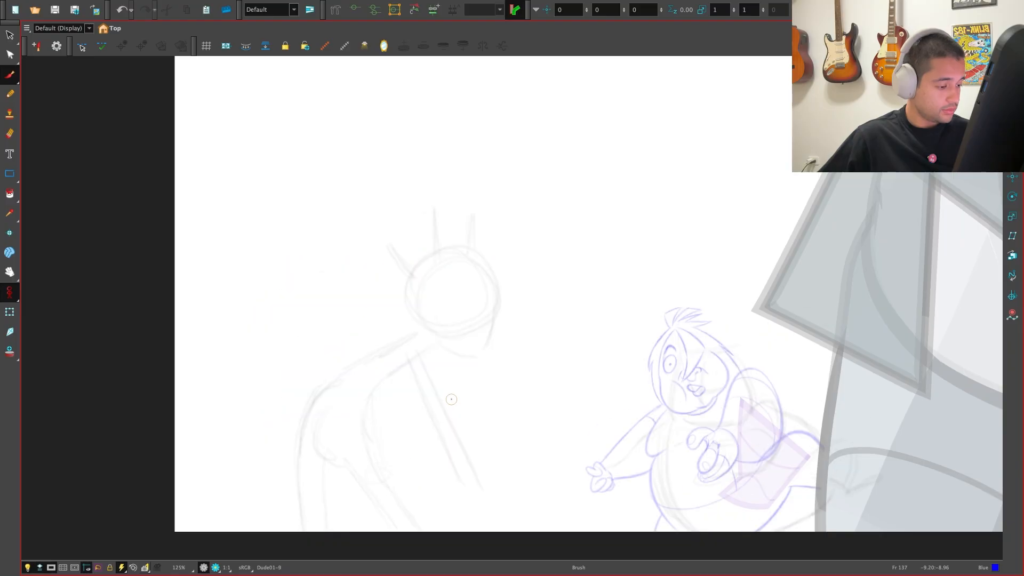
key(g)
key(g)
key(f)
key(g)
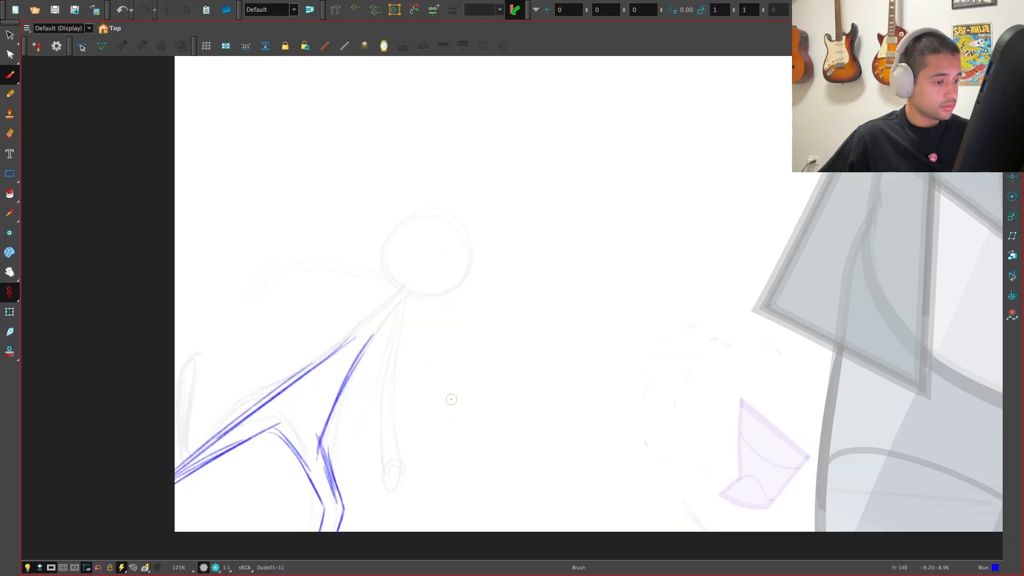
Sketch the tilted oval head, the shoulder circle and the bent rear arm with its raised hand at frame 148
key(g)
key(g)
key(f)
key(g)
key(f)
key(f)
drag(373, 299, 373, 286)
drag(307, 242, 325, 259)
drag(328, 261, 333, 279)
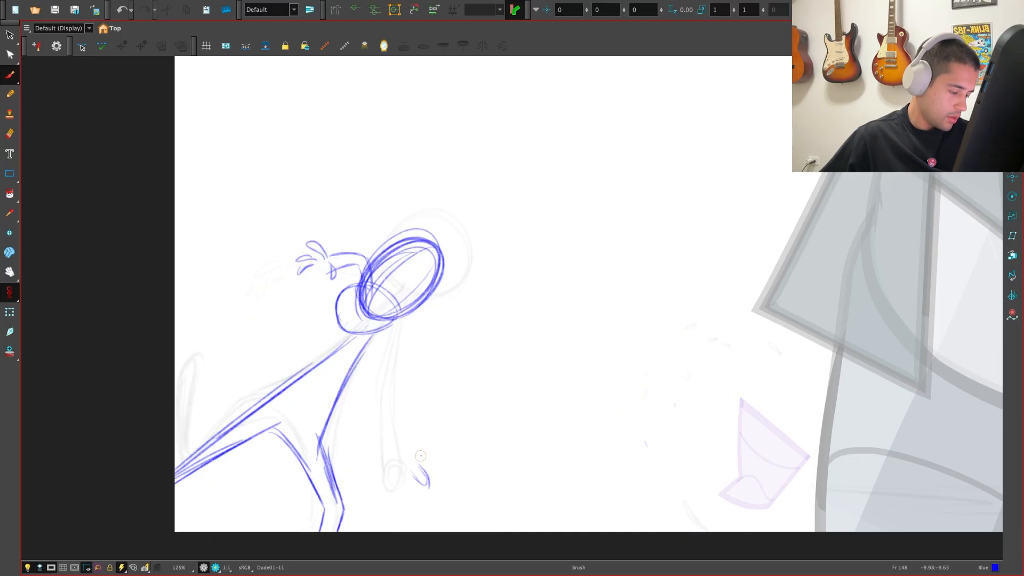
Sketch the hanging front arm with its splayed hand at frame 148, checking it against frames 146 and 141
key(f)
key(g)
key(f)
key(f)
key(f)
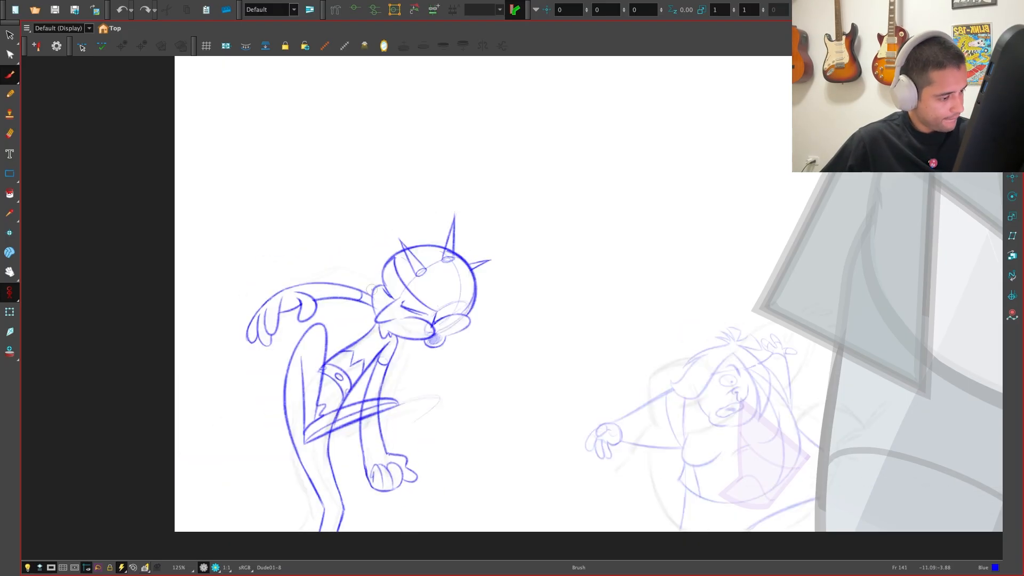
Redraw the raised rear hand and the arm's upper contour at frame 146, checking the arc against the neighbouring poses
key(g)
key(g)
key(g)
key(f)
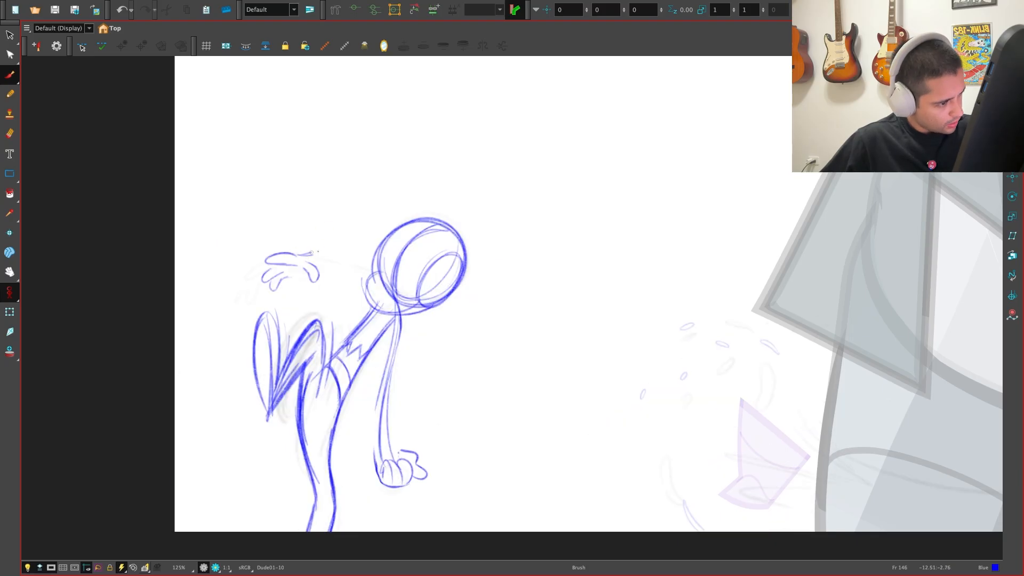
key(f)
key(f)
key(f)
key(f)
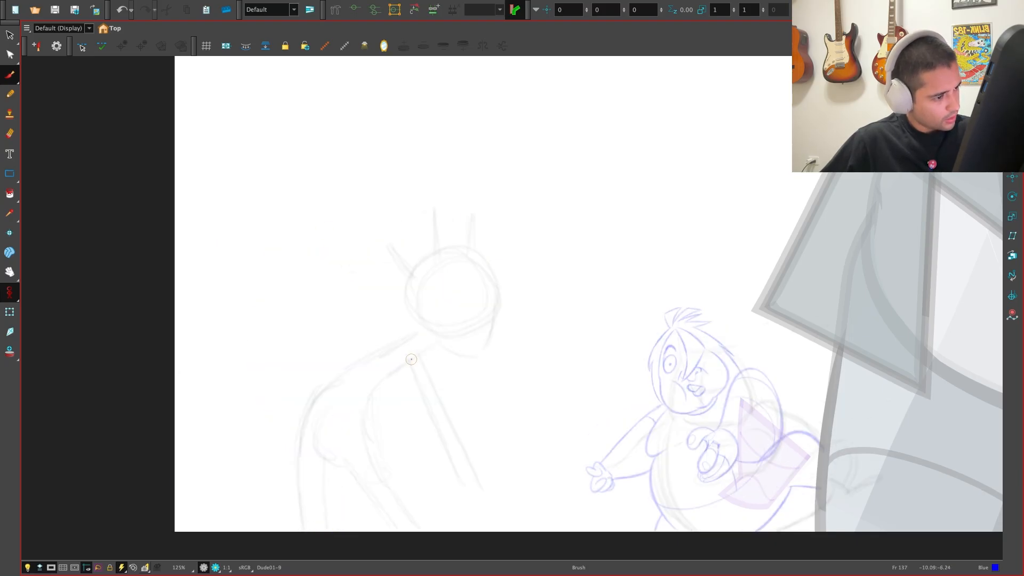
key(g)
key(g)
key(g)
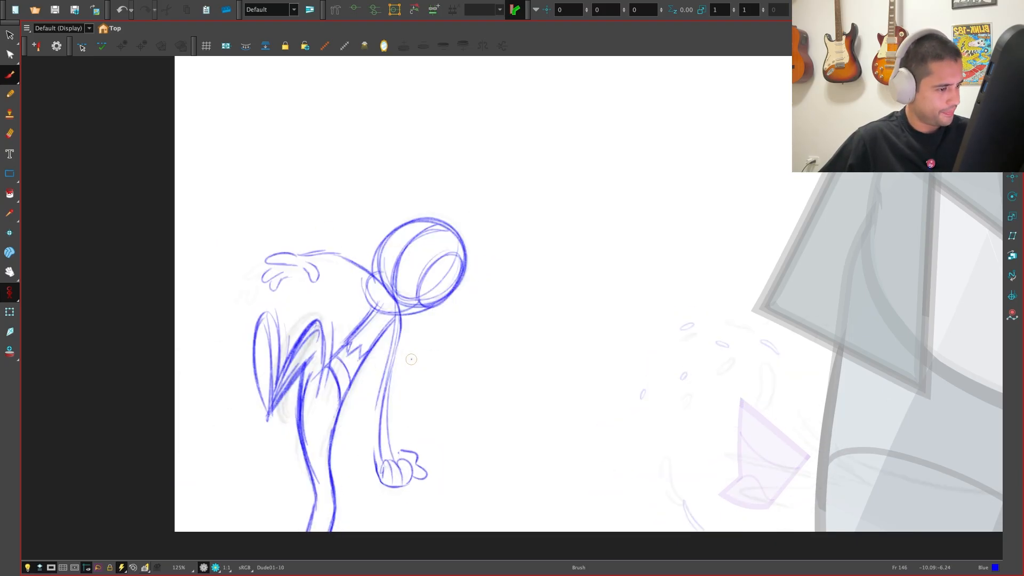
Flip between frames 141, 146 and 148 to examine the arcs of both arms and the head
key(f)
key(f)
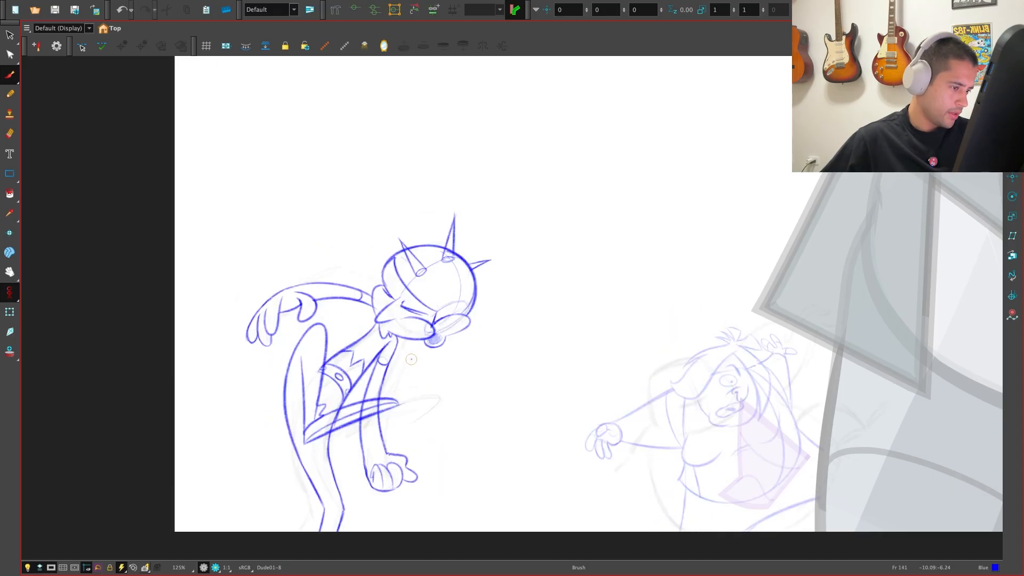
key(g)
key(g)
key(f)
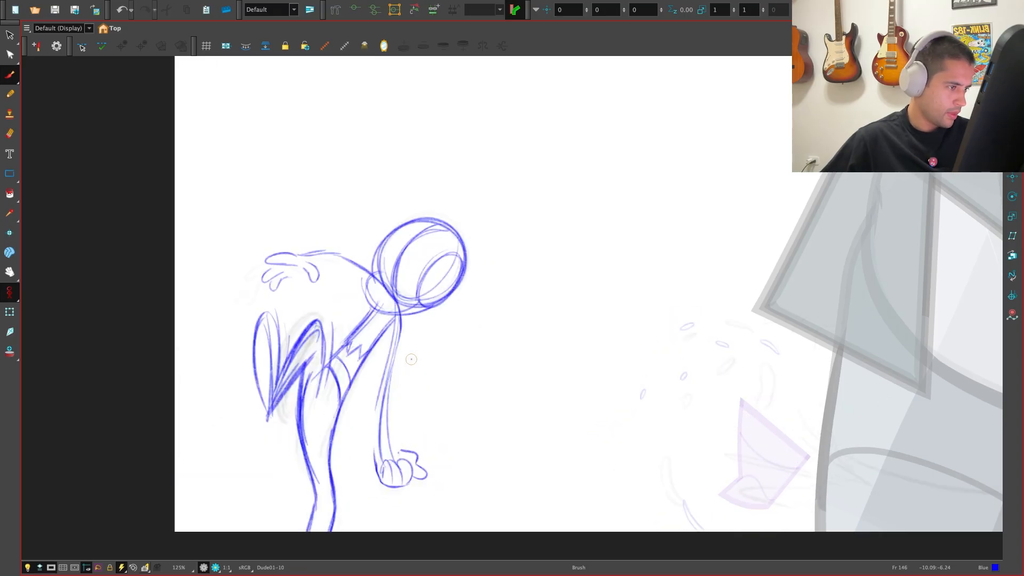
key(g)
key(g)
key(f)
key(g)
key(f)
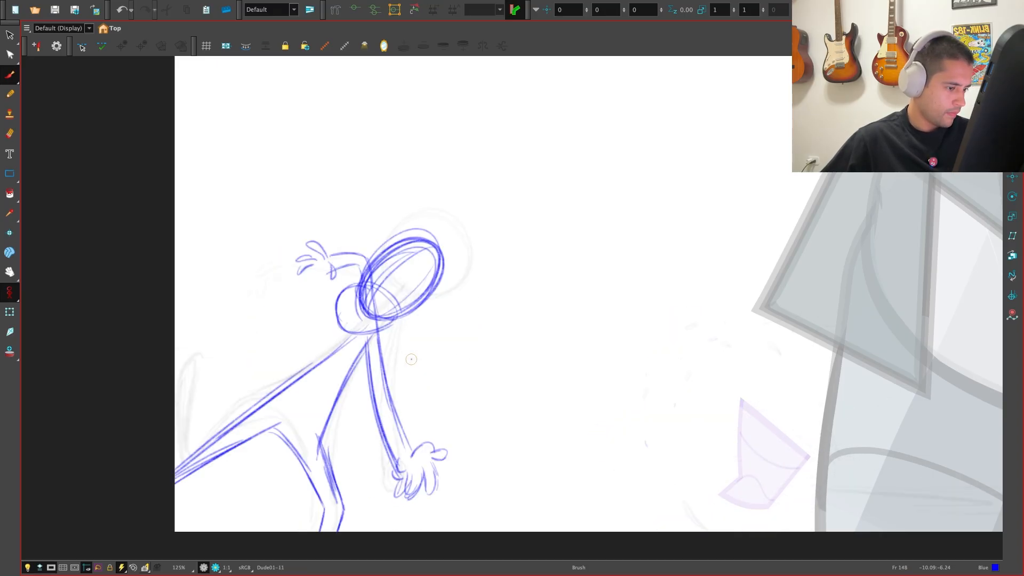
key(g)
key(f)
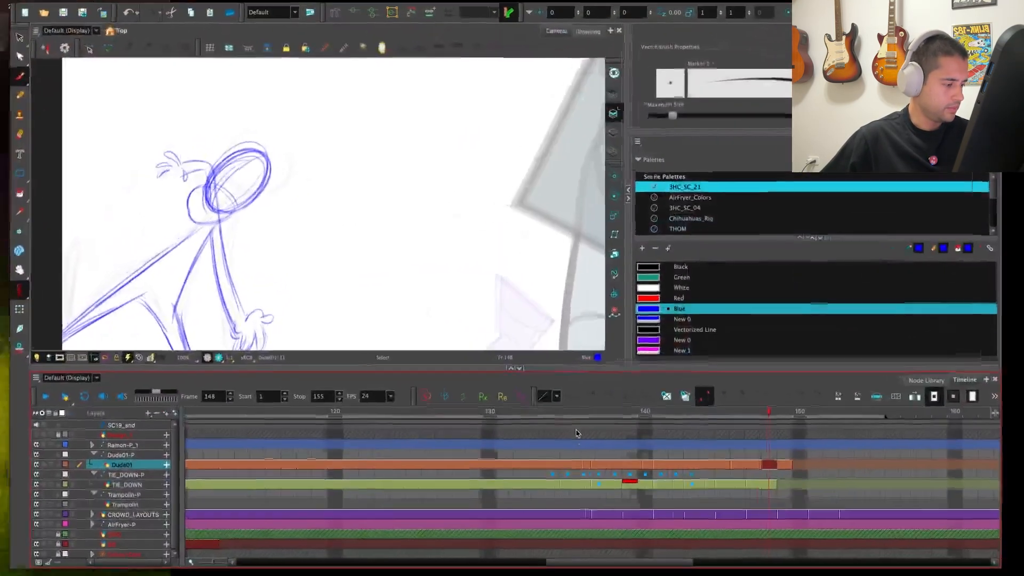
Show more of the scene around the character and play back the animation from frame 137
key(1)
key(1)
key(1)
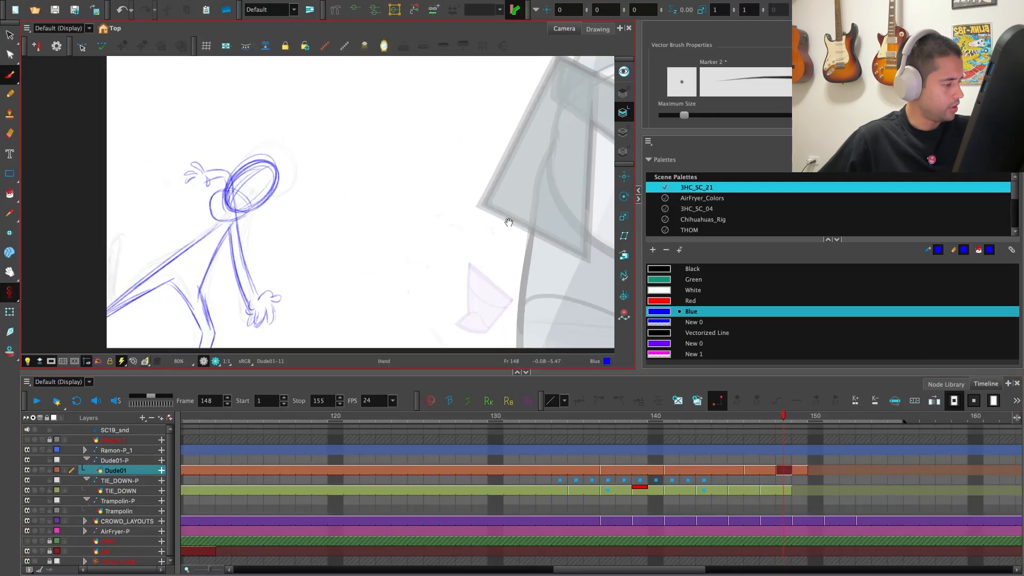
drag(473, 205, 502, 233)
key(f)
key(f)
key(f)
key(f)
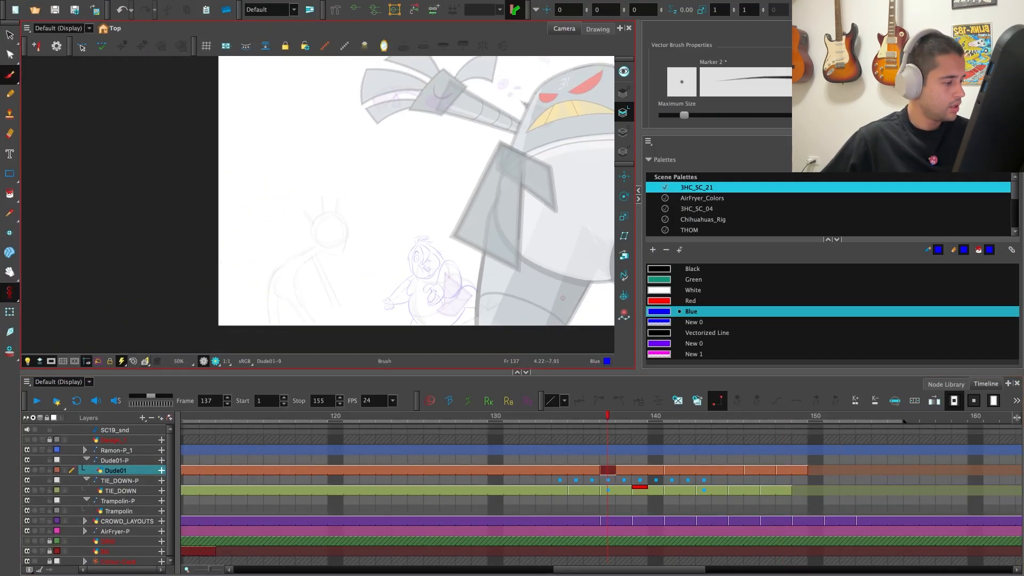
key(shift+Return)
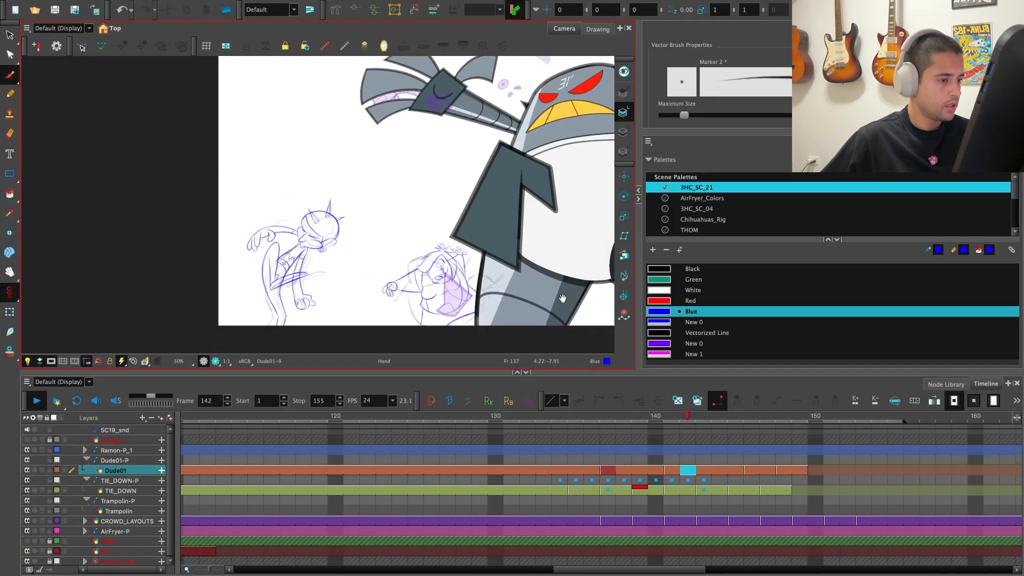
Set the playback range to start at frame 129 and bring that range into view in the timeline
drag(760, 422, 806, 423)
key(1)
key(1)
key(1)
key(1)
key(1)
key(1)
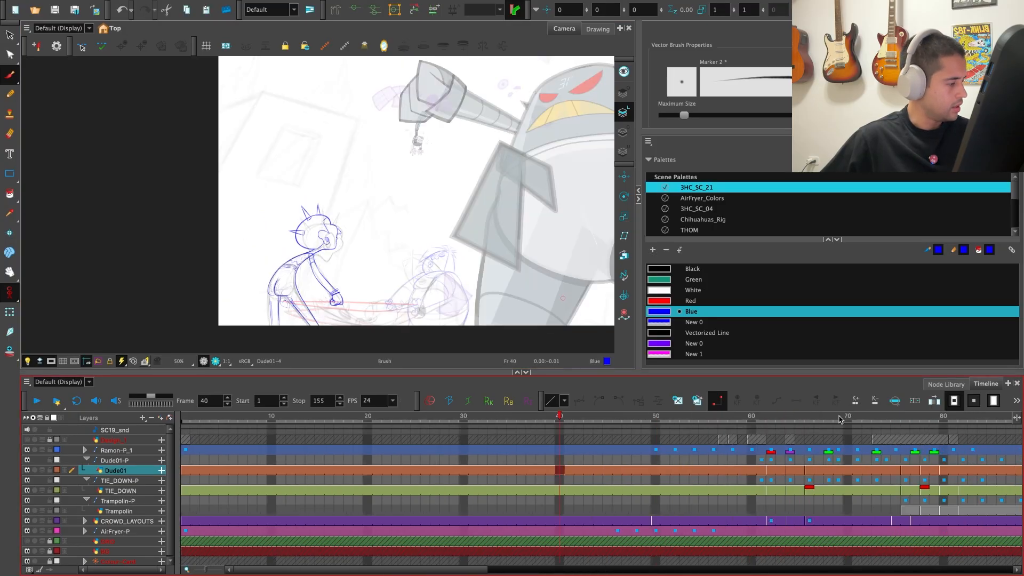
key(2)
click(900, 418)
drag(902, 419, 824, 418)
click(243, 400)
drag(547, 569, 740, 569)
key(2)
key(2)
Examine the TIE_DOWN and CROWD_LAYOUTS drawings between frames 141 and 149, returning to the Dude01 layer at frame 143
mouse_move(547, 420)
mouse_down()
mouse_move(709, 426)
mouse_move(678, 425)
mouse_up()
key(f)
key(f)
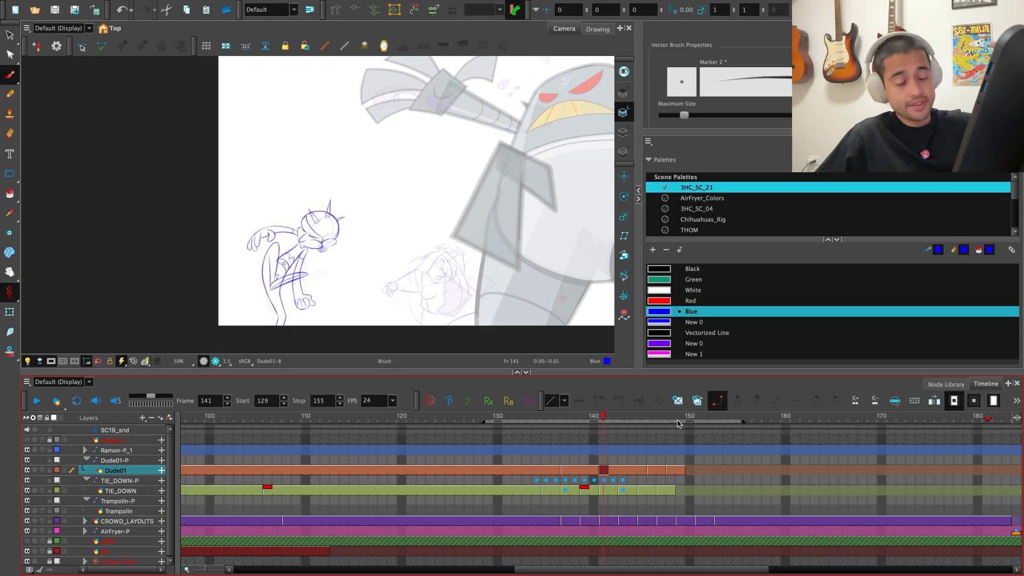
click(604, 492)
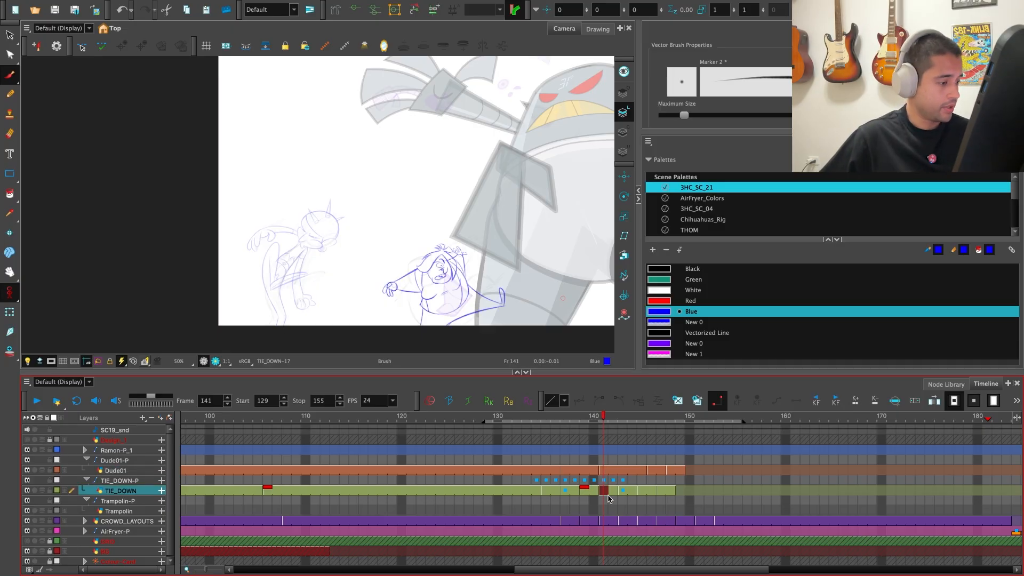
click(603, 520)
key(g)
key(g)
key(g)
key(g)
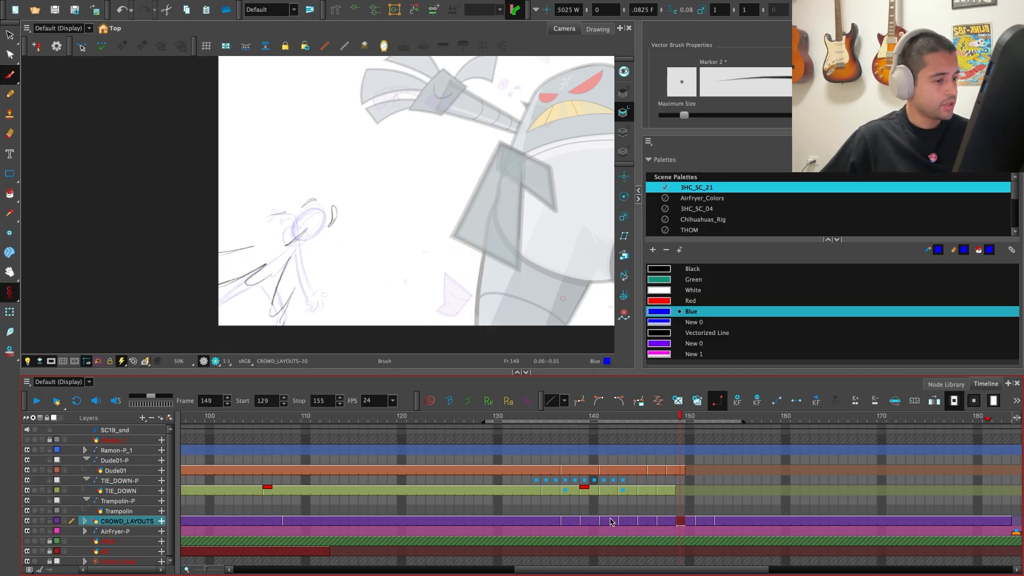
key(f)
key(f)
key(f)
click(625, 469)
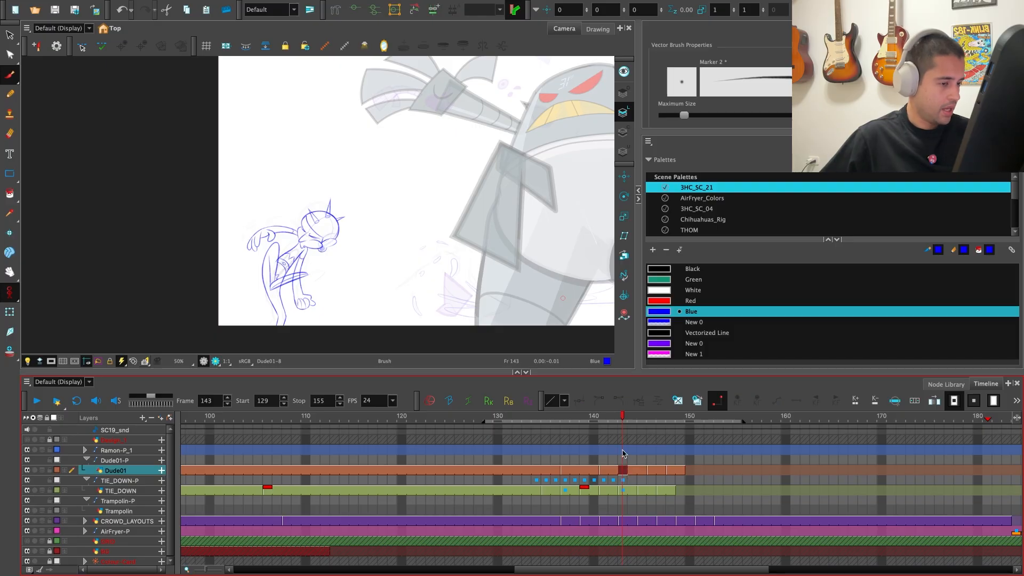
Go to frame 146, select the entire Dude01 drawing and recolour it with the New 0 swatch
key(2)
key(g)
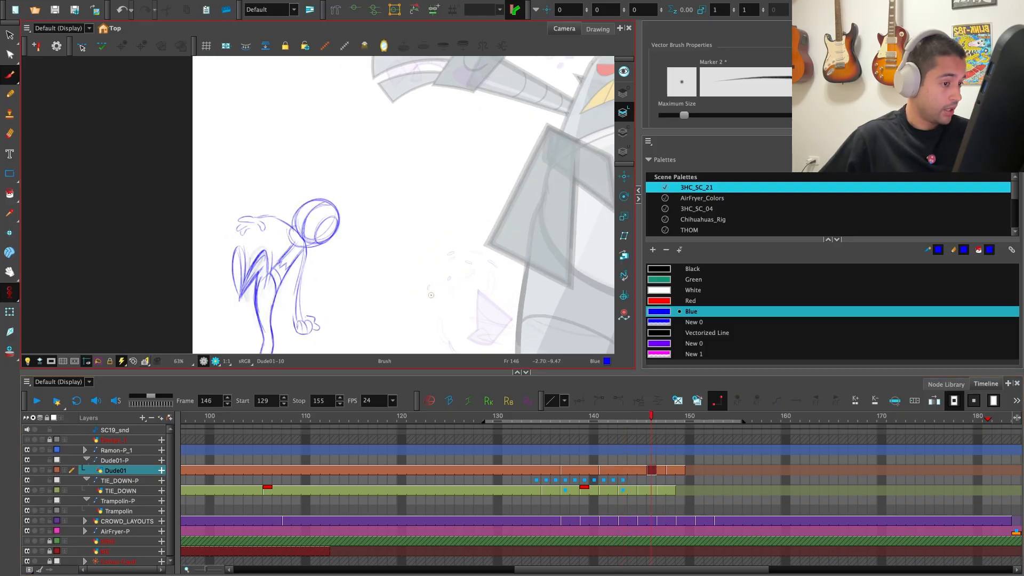
key(g)
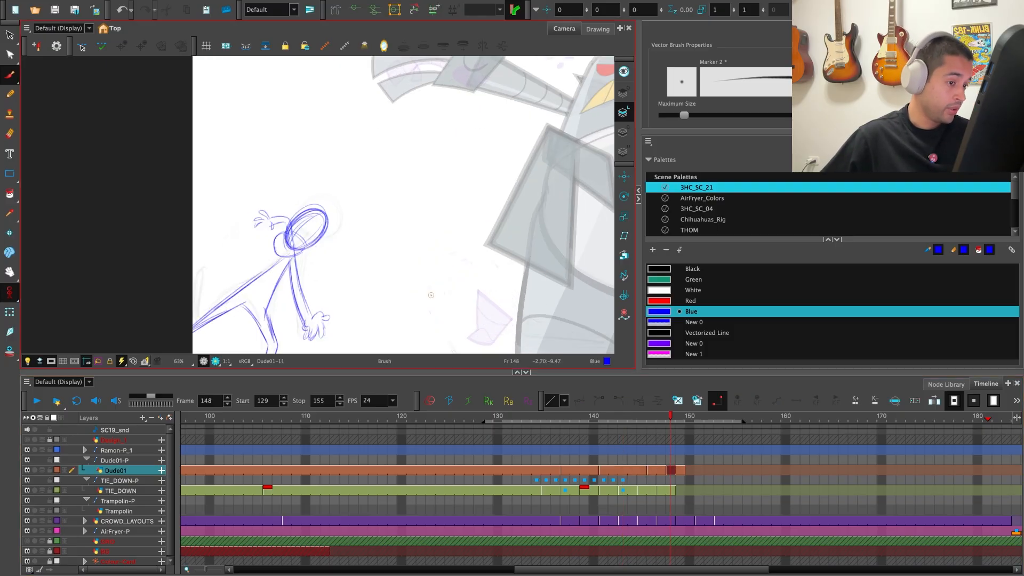
key(f)
key(f)
key(g)
key(s)
key(1)
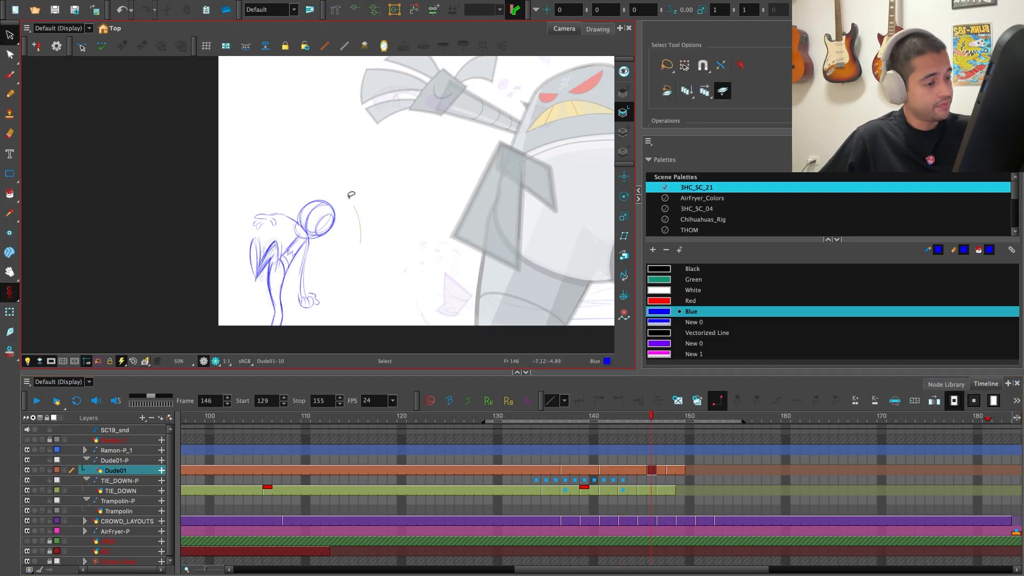
drag(352, 195, 362, 323)
click(659, 322)
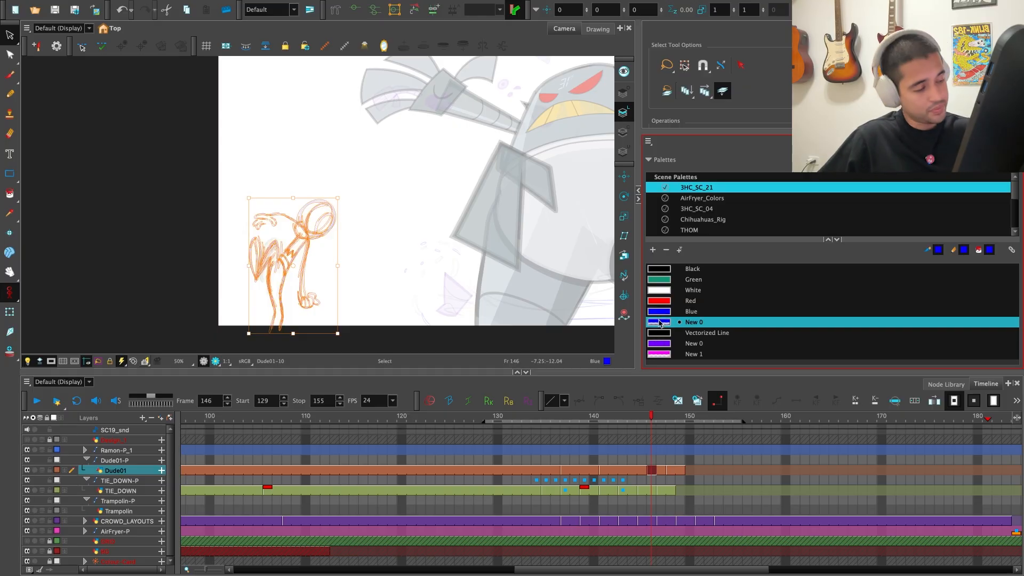
key(super+g)
key(super+z)
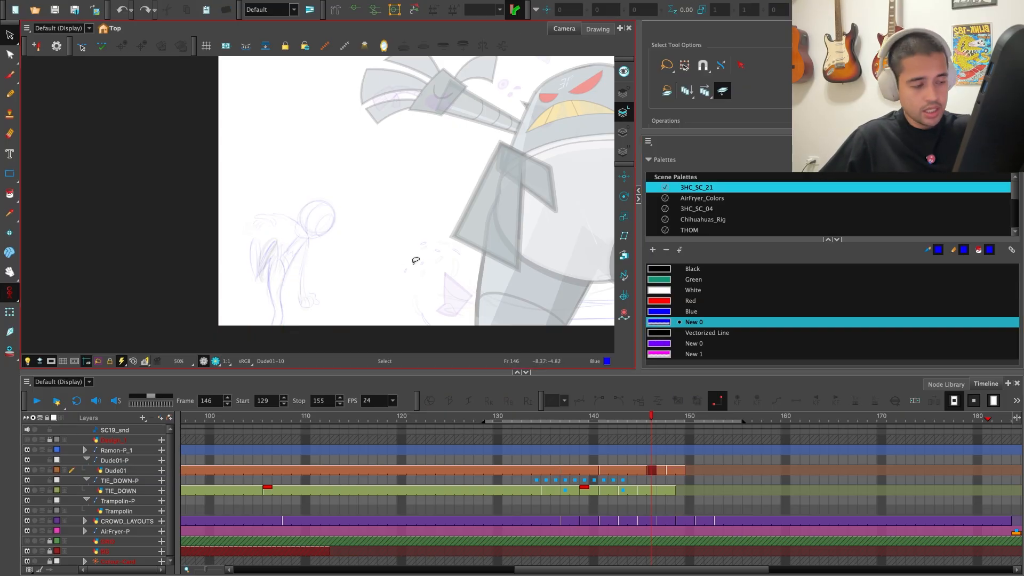
Compare the Dude01 rough at frame 146 with the pose at frame 141, selecting the whole rough drawing
key(f)
key(g)
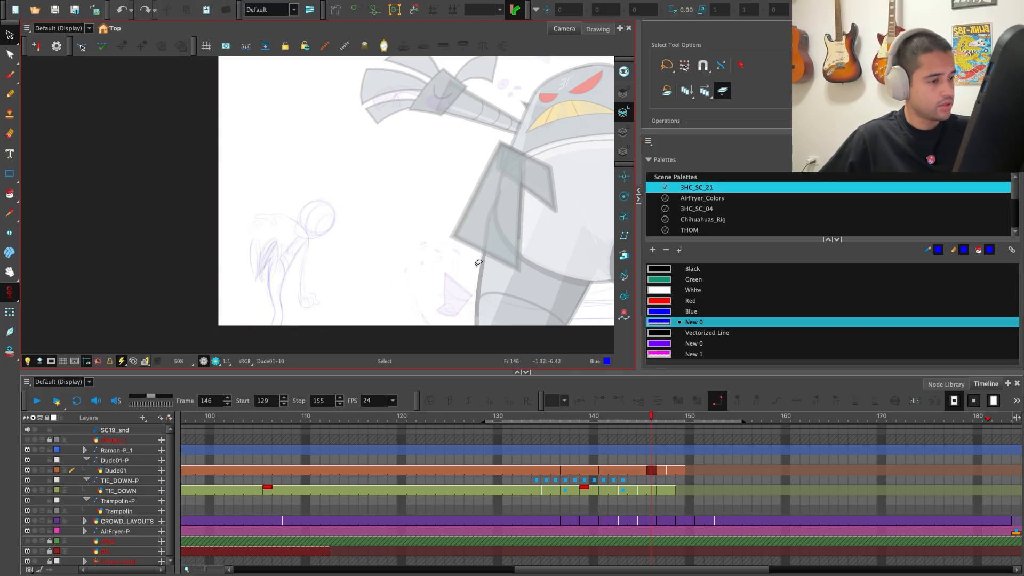
key(super+a)
mouse_move(385, 210)
mouse_down()
mouse_move(306, 157)
mouse_move(402, 229)
mouse_up()
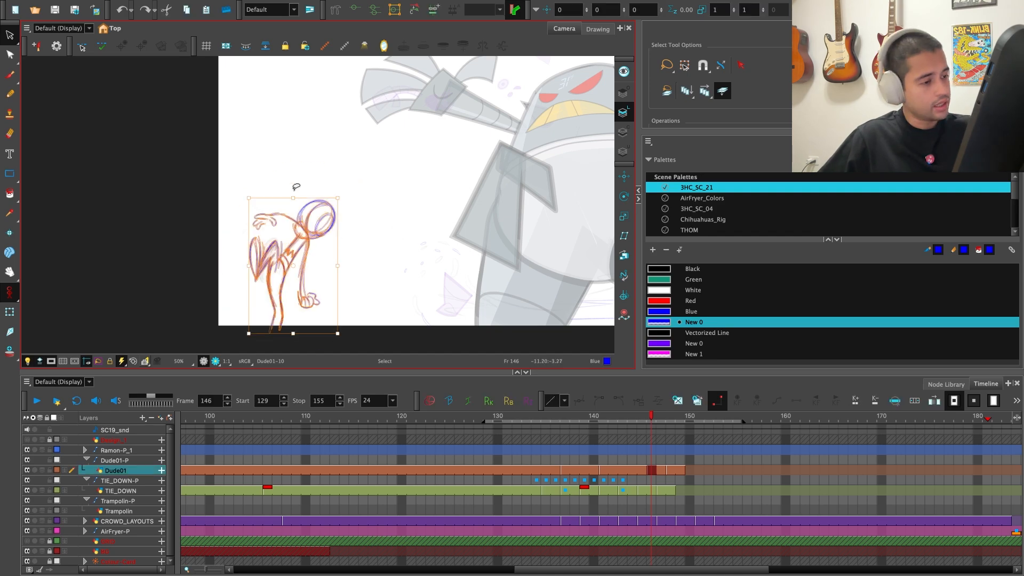
key(Delete)
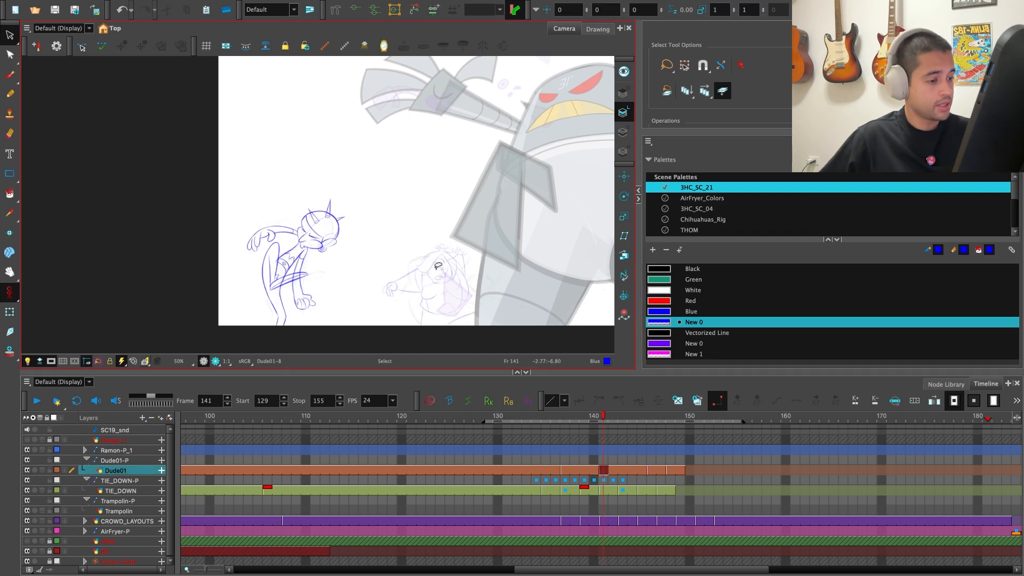
Set up the Brush with the Blue swatch and enlarge the camera view around the character at frame 146
click(673, 311)
key(alt+b)
key(super+f)
key(2)
key(2)
key(2)
key(2)
key(2)
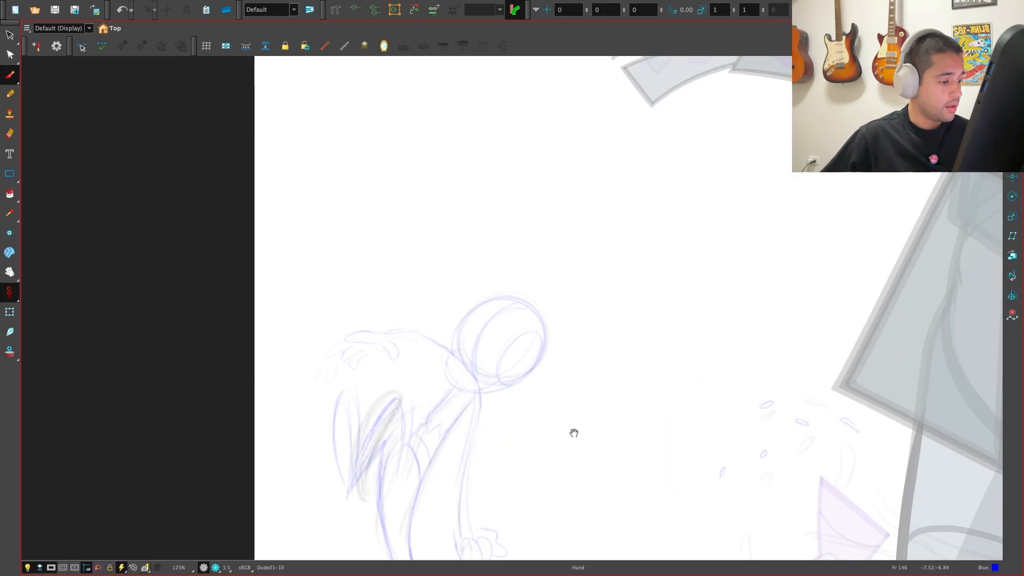
key(.)
drag(518, 472, 492, 397)
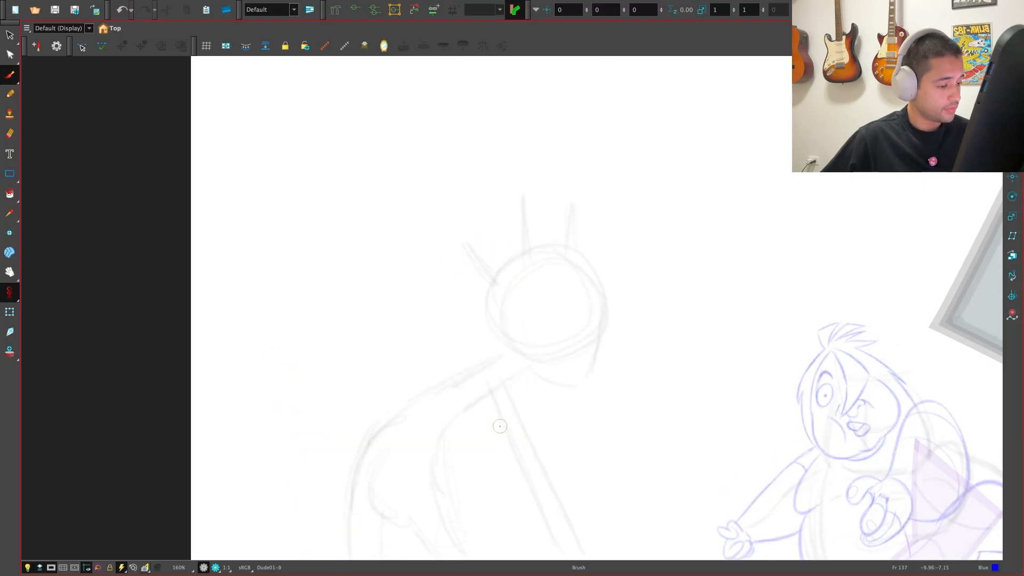
key(.)
key(.)
key(.)
key(.)
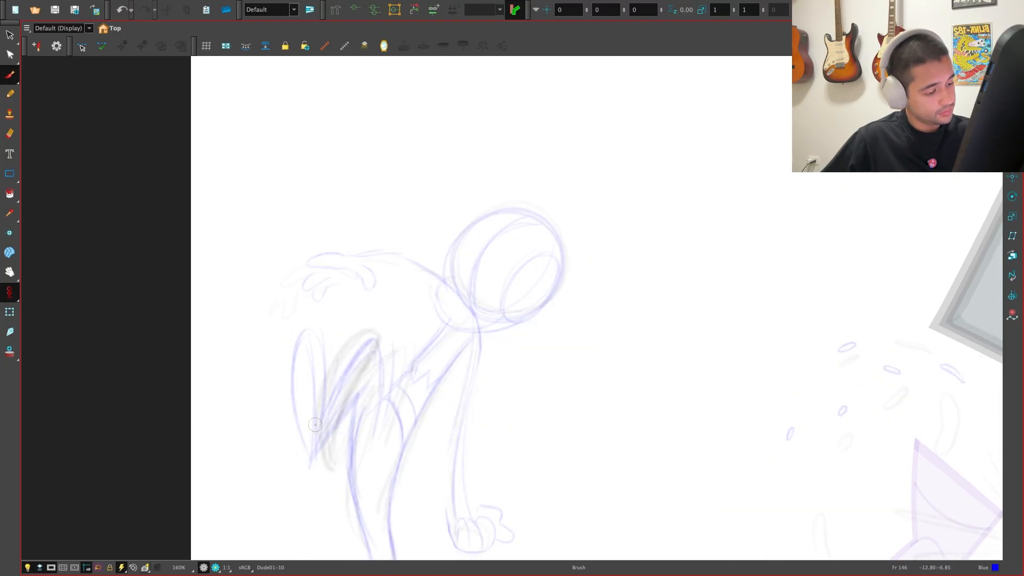
Draw the raised foot's pointed, leaf-shaped outline in blue over the frame 146 rough, checking it against frame 141
mouse_move(311, 463)
mouse_down()
mouse_move(297, 418)
mouse_move(309, 308)
mouse_up()
key(.)
key(2)
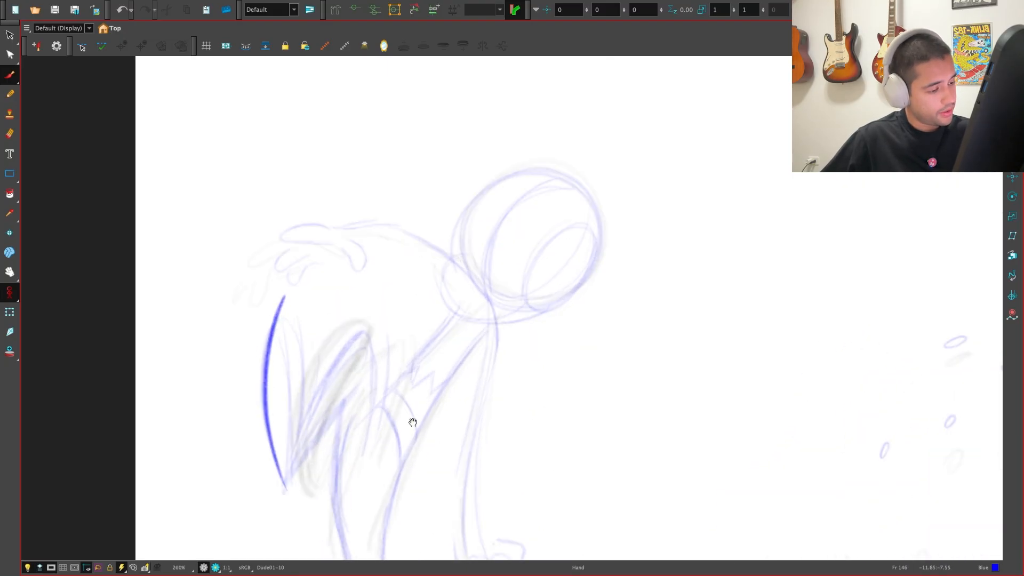
drag(328, 413, 300, 366)
key(ctrl+z)
mouse_move(256, 443)
mouse_down()
mouse_move(237, 361)
mouse_move(271, 408)
mouse_up()
key(.)
key(.)
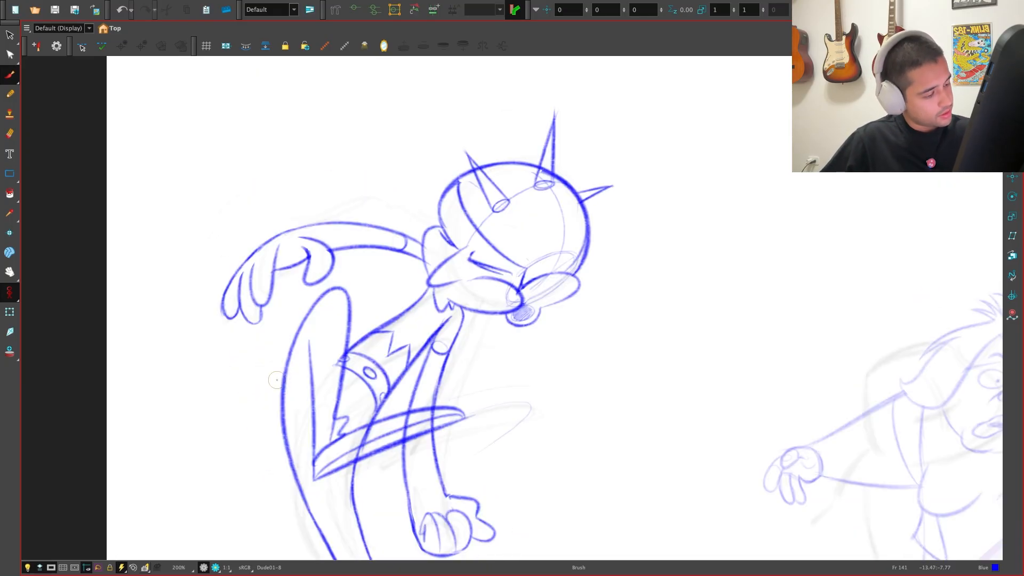
key(.)
key(.)
drag(248, 283, 255, 436)
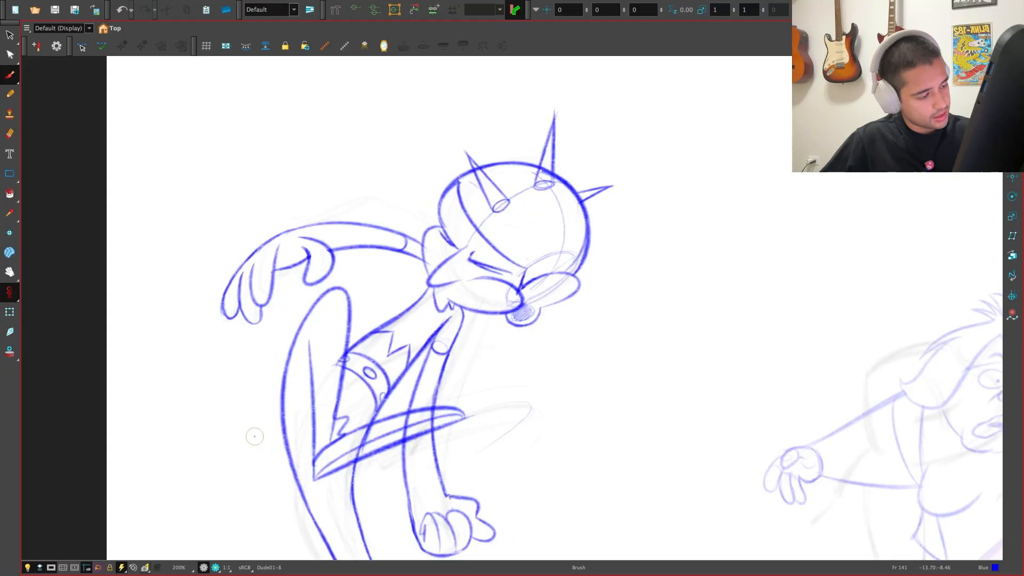
key(.)
key(.)
key(.)
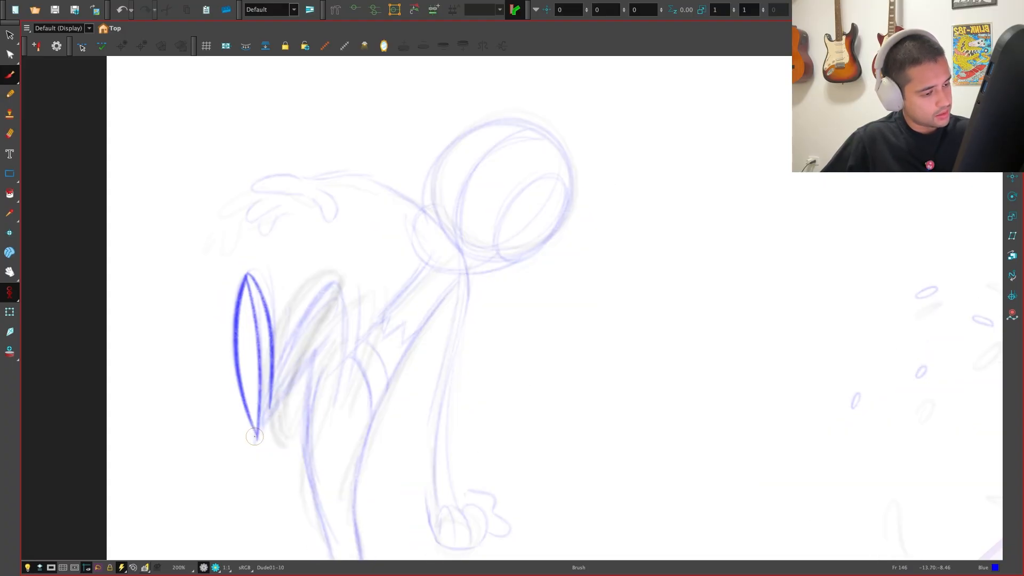
Add the small ankle fold beside the raised foot at frame 146 and compare it with frame 141
drag(276, 376, 277, 391)
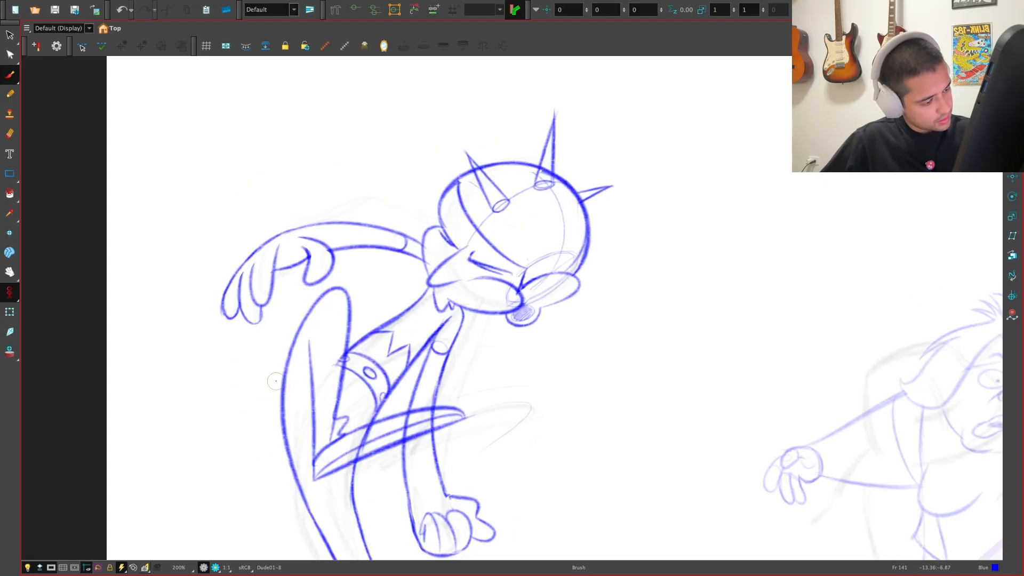
key(.)
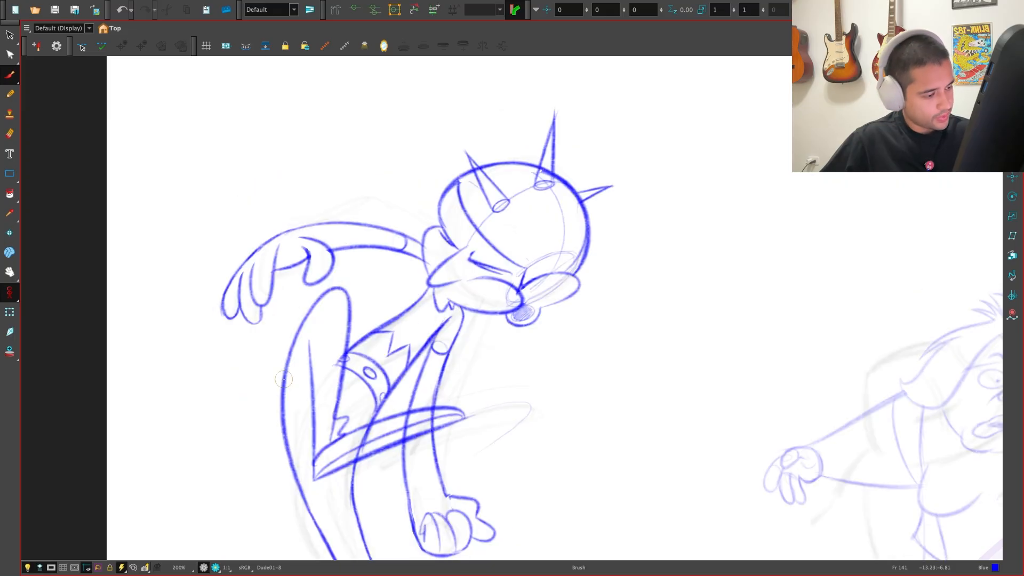
key(.)
key(.)
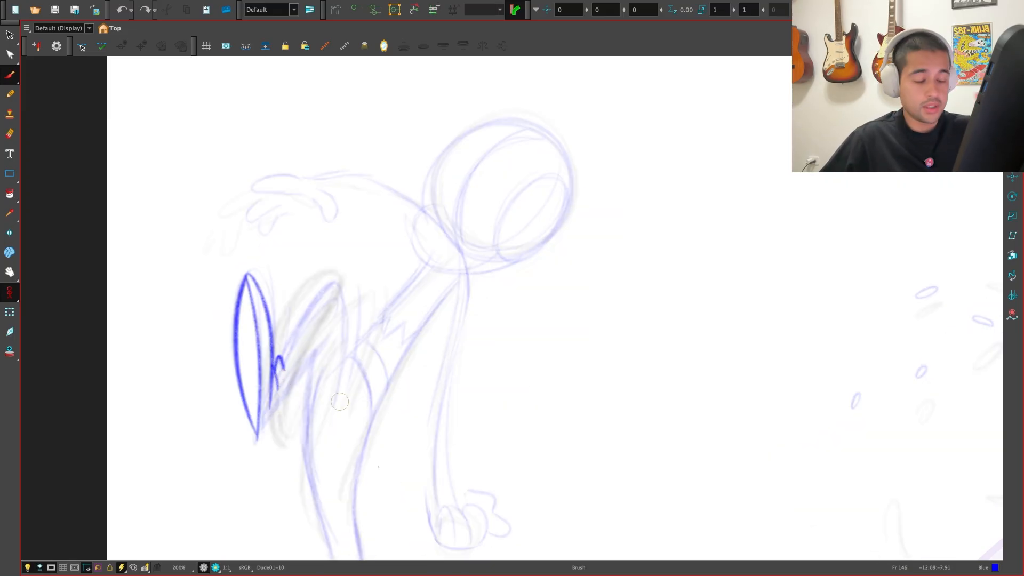
key(.)
key(.)
key(.)
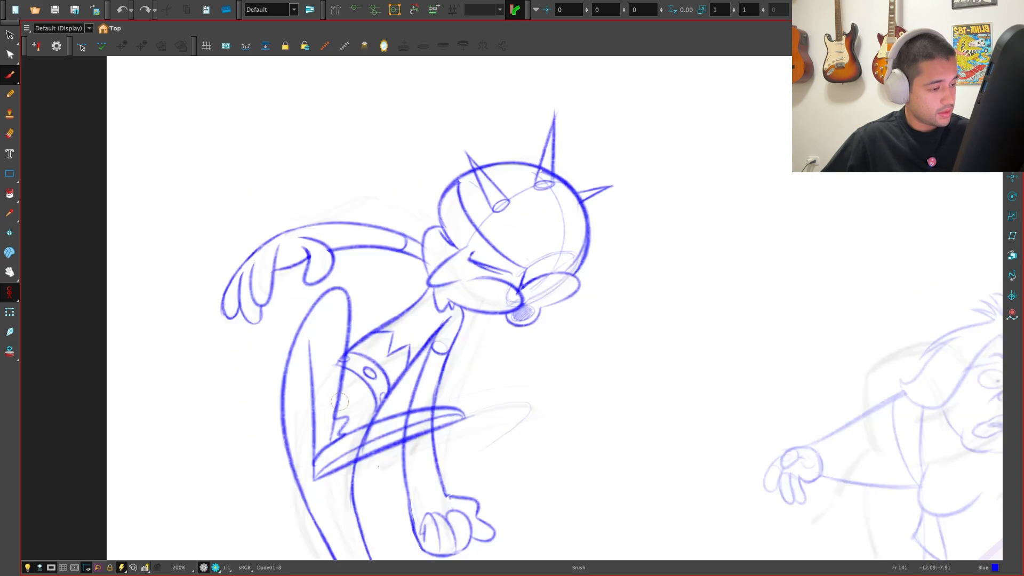
key(.)
key(.)
key(.)
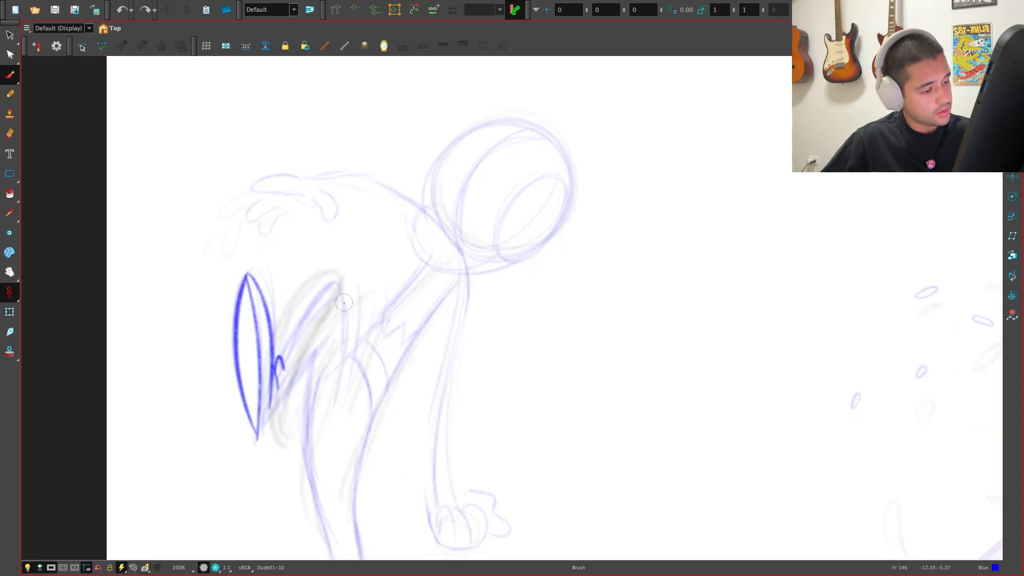
Draw the raised leg's upper contour from the ankle around the bent knee at frame 146, redoing the first stroke
mouse_move(282, 357)
mouse_down()
mouse_move(357, 320)
mouse_move(355, 356)
mouse_up()
key(f)
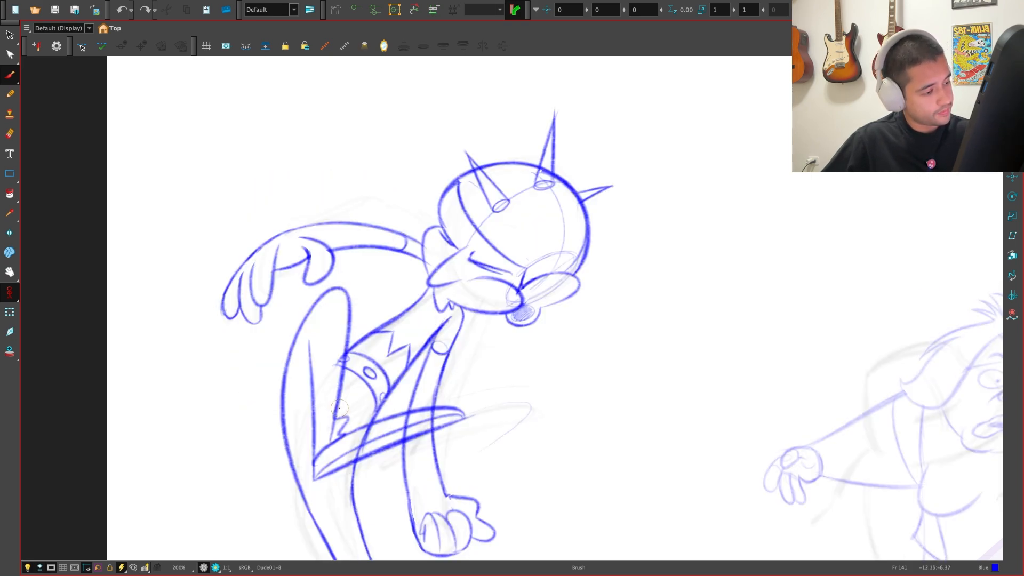
key(g)
key(super+z)
mouse_move(282, 370)
mouse_down()
mouse_move(315, 311)
mouse_move(350, 373)
mouse_up()
key(f)
key(g)
key(f)
key(g)
key(f)
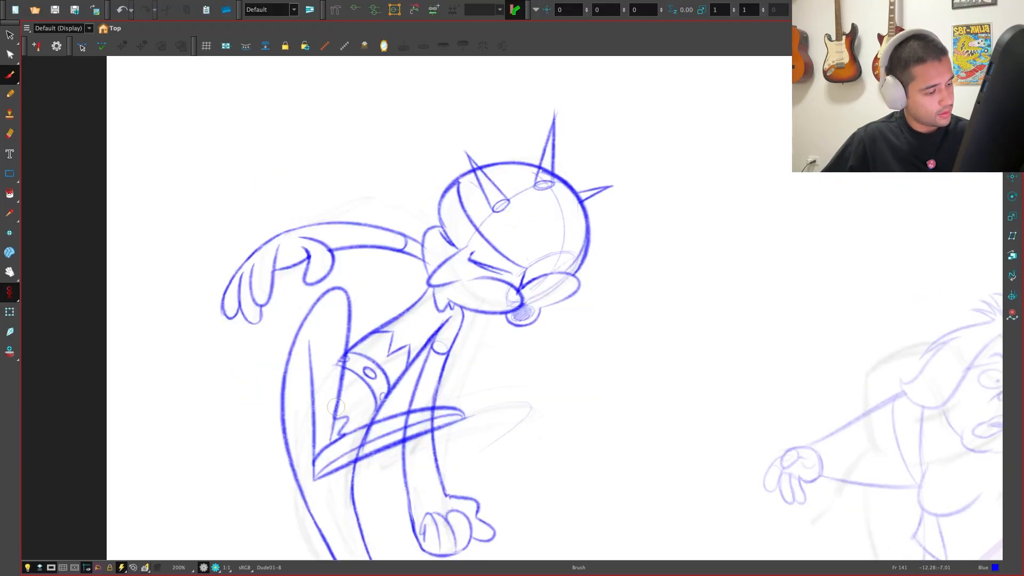
key(g)
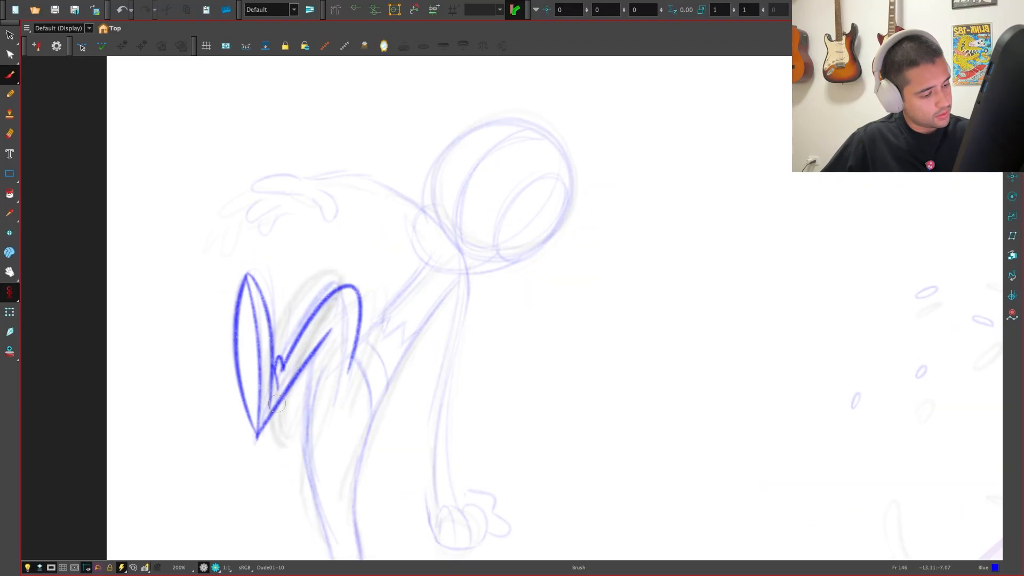
Refine the underside of the raised leg from the heel up to the knee at frame 146
key(f)
key(g)
key(f)
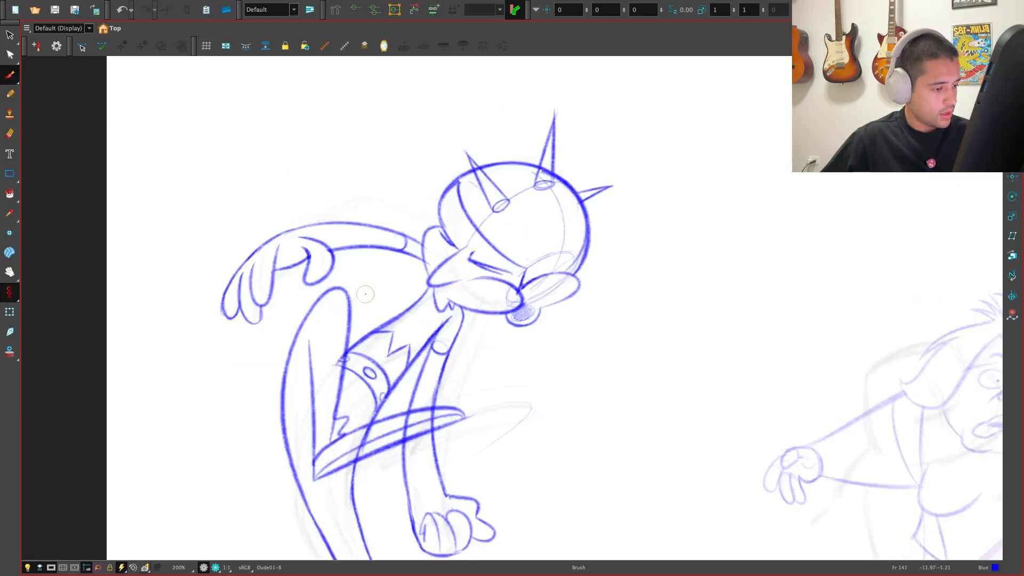
key(g)
key(f)
key(g)
key(f)
key(g)
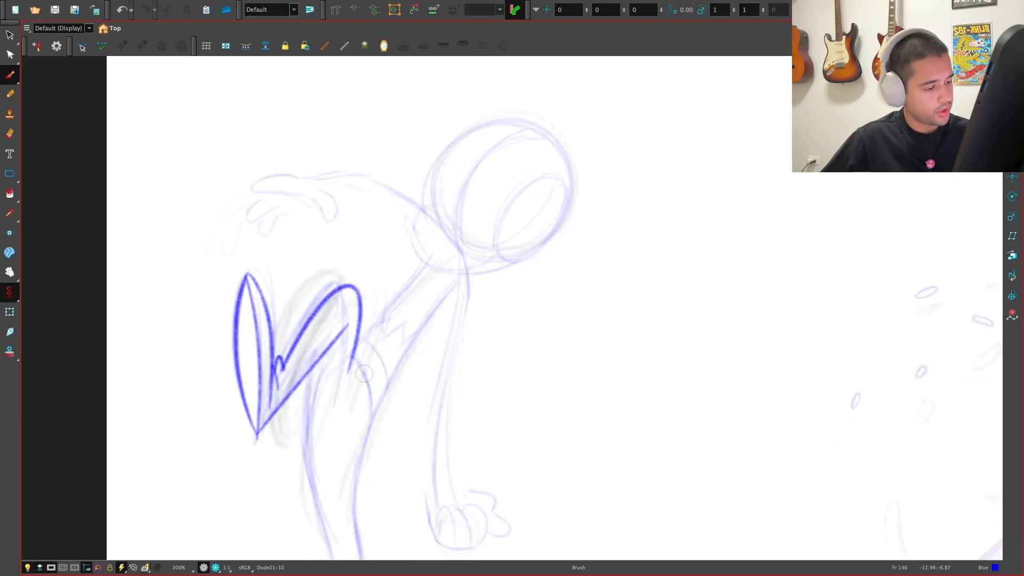
key(f)
key(g)
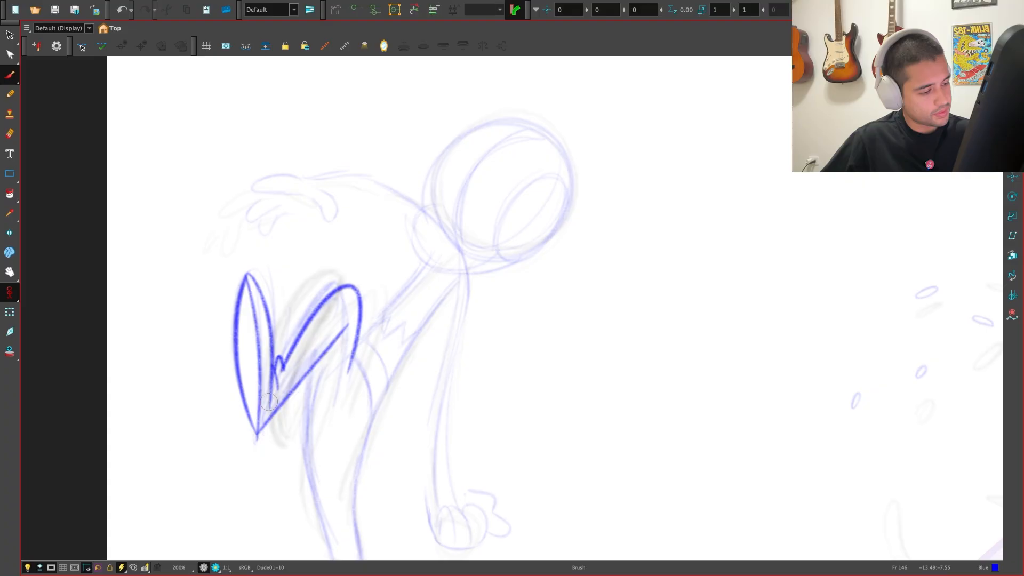
Examine the raised leg and hanging arm by flipping between frames 141 and 146
key(f)
key(g)
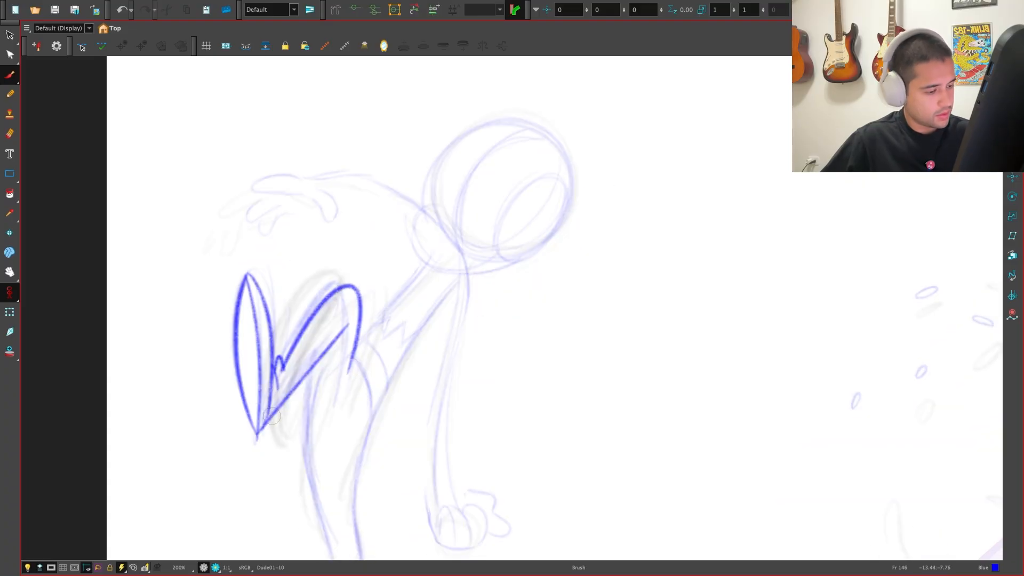
key(f)
key(g)
key(f)
key(g)
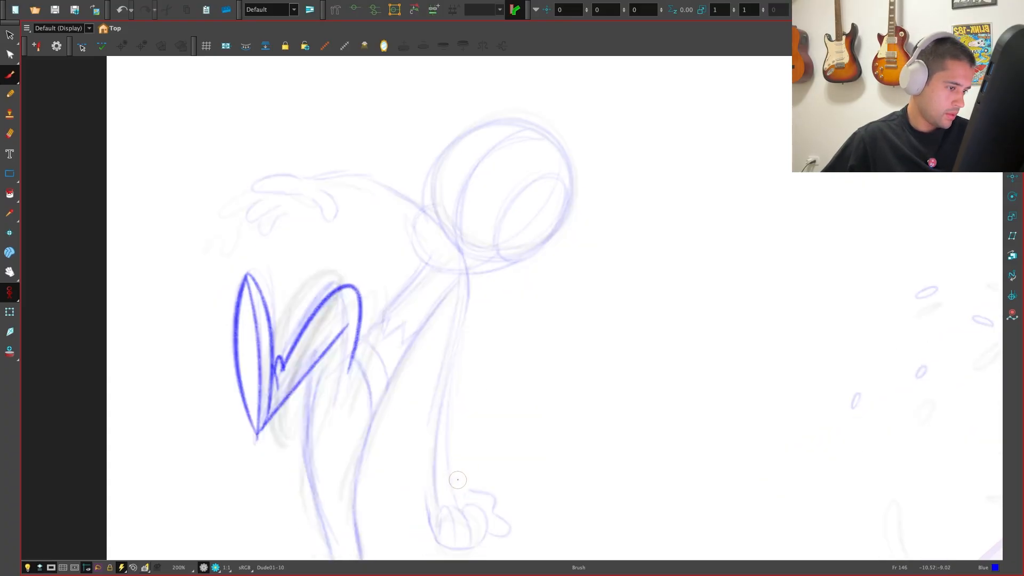
key(f)
key(g)
key(f)
key(g)
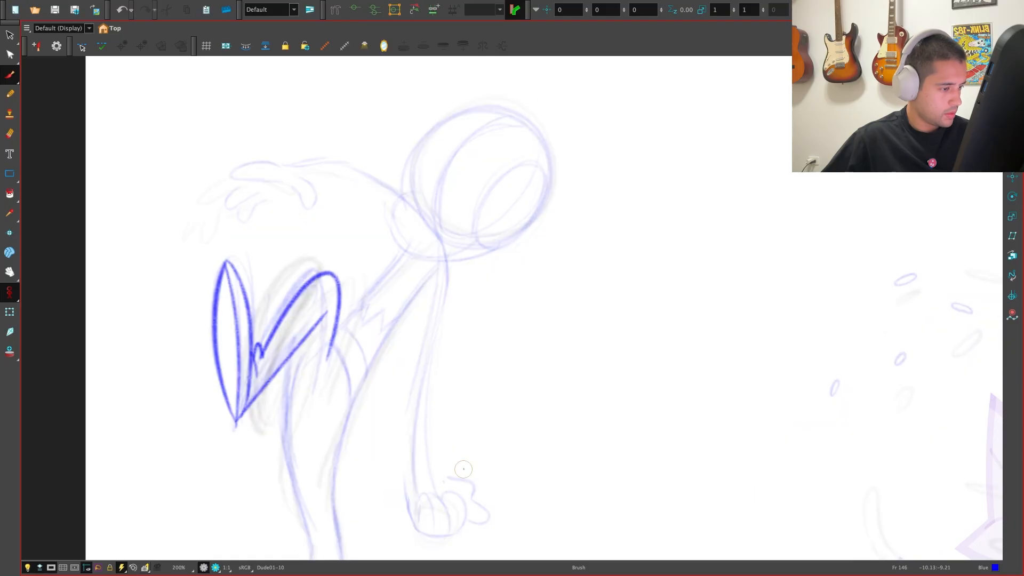
key(g)
key(f)
key(f)
key(g)
key(f)
key(g)
drag(432, 486, 433, 560)
key(2)
key(2)
key(f)
key(g)
key(1)
drag(407, 494, 432, 449)
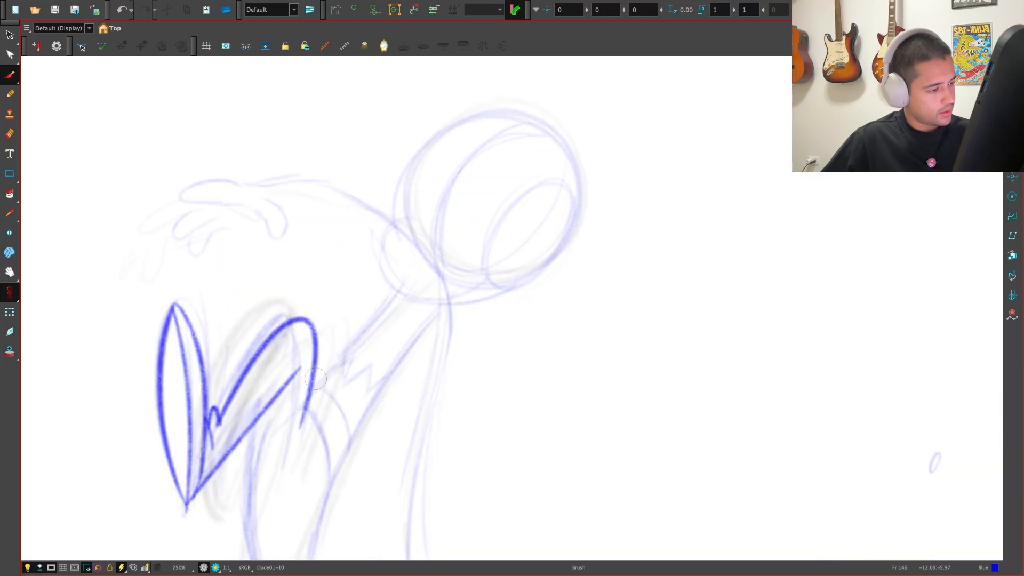
Draw the torso's back line from the neck down to the raised knee at frame 146, using frame 141 as reference
key(f)
key(g)
key(f)
key(g)
key(super+z)
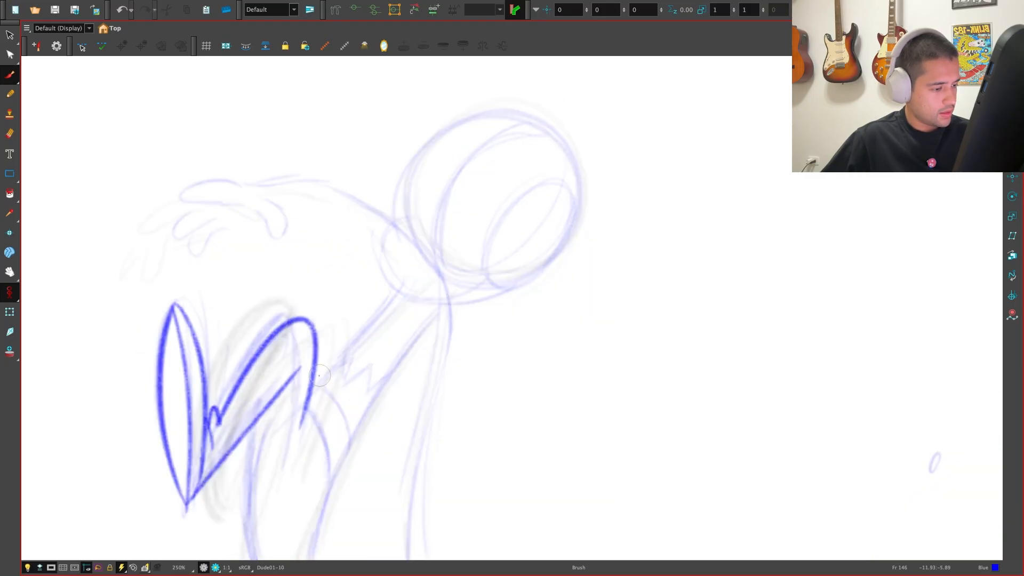
key(f)
key(g)
key(f)
key(g)
key(f)
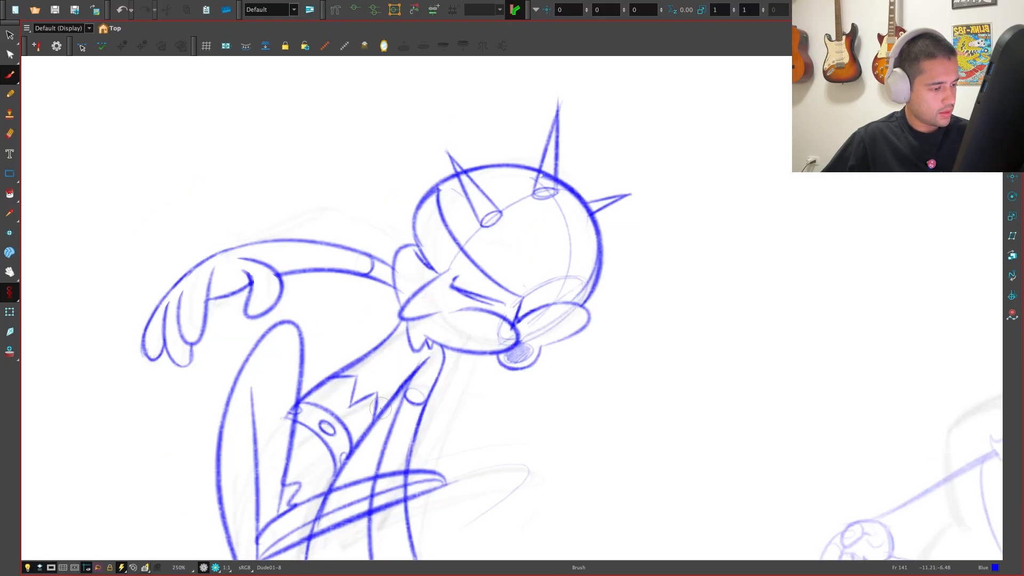
key(g)
key(1)
drag(336, 477, 357, 425)
key(1)
key(f)
key(g)
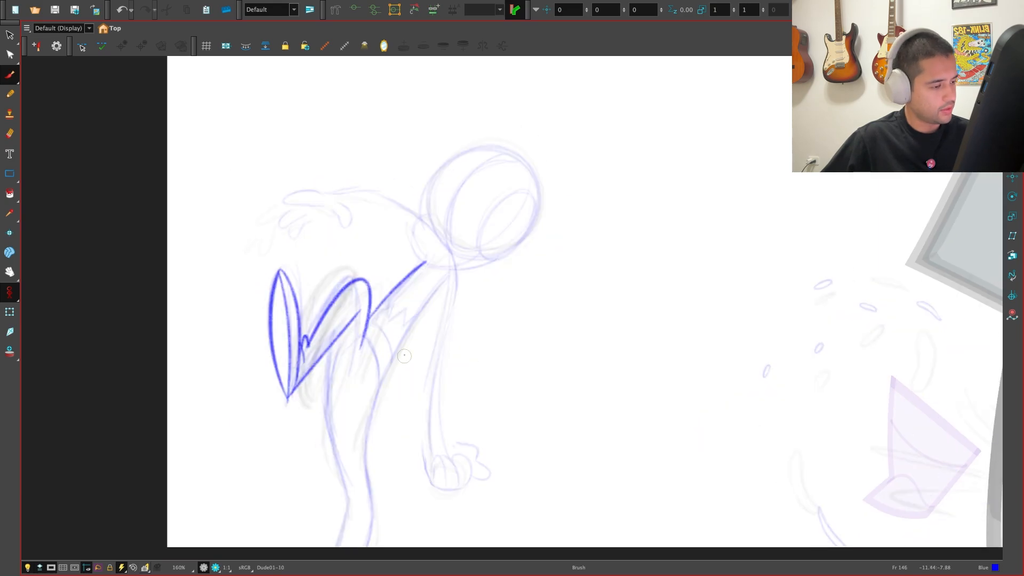
Sketch upward direction arrows over the leg and torso at frame 146, and undo them
key(2)
drag(377, 316, 363, 359)
drag(289, 412, 278, 355)
drag(275, 369, 301, 354)
drag(360, 339, 374, 383)
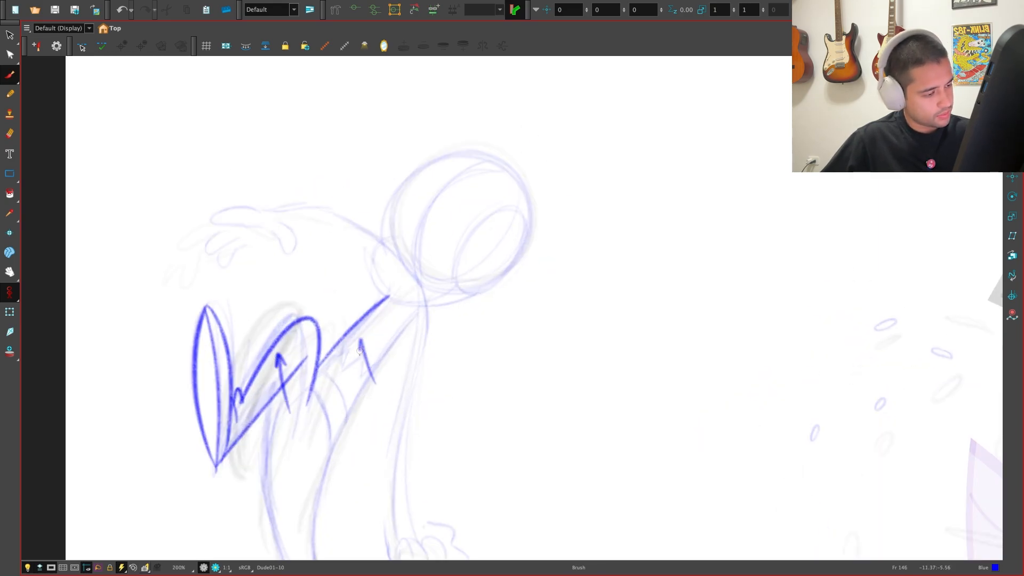
key(ctrl+z)
key(ctrl+z)
Compare the torso and leg lines at frame 146 with the pose at frame 141
key(f)
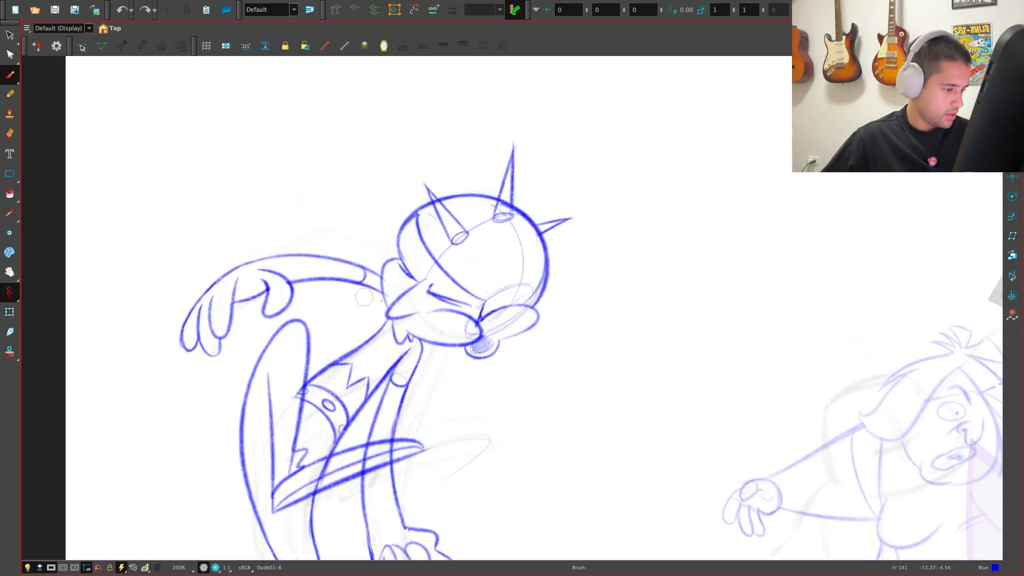
key(g)
key(f)
key(g)
key(f)
key(g)
key(1)
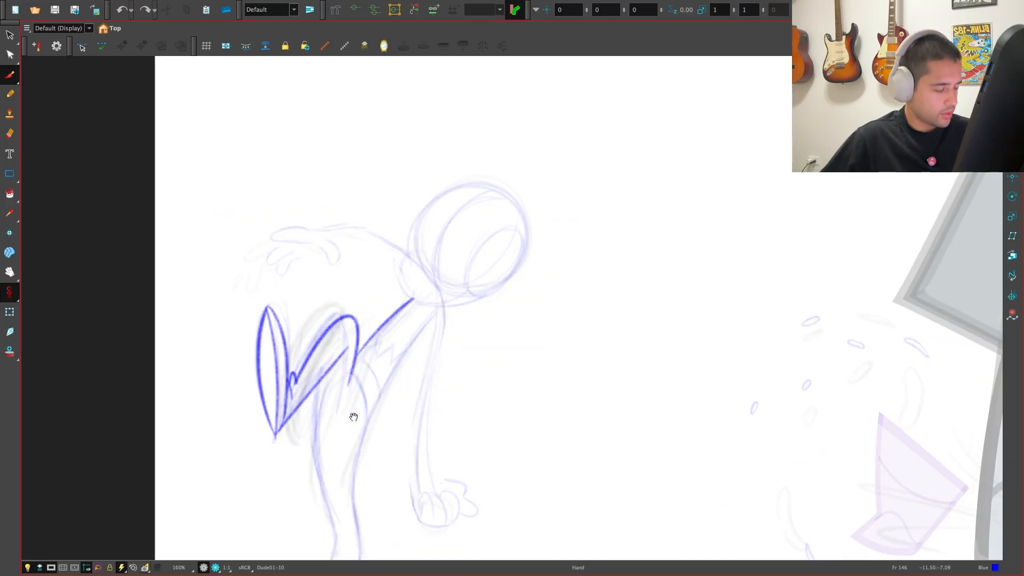
key(f)
mouse_move(354, 417)
mouse_down()
mouse_move(314, 399)
mouse_move(308, 364)
mouse_up()
key(g)
key(f)
key(g)
key(f)
key(g)
Copy the short line across the standing leg from frame 141 into frame 146 and move it up onto the rough leg
key(f)
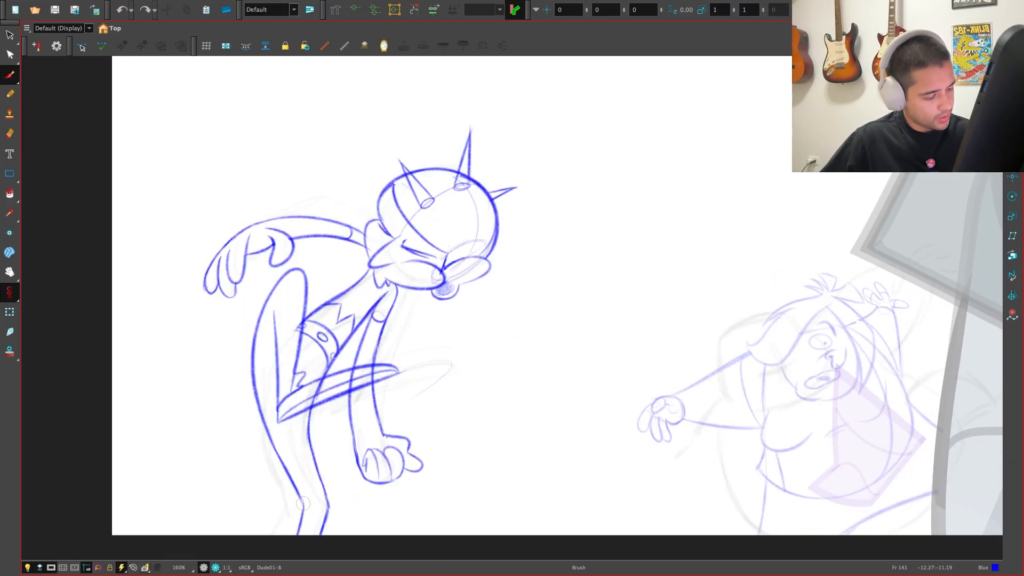
key(alt+s)
click(326, 504)
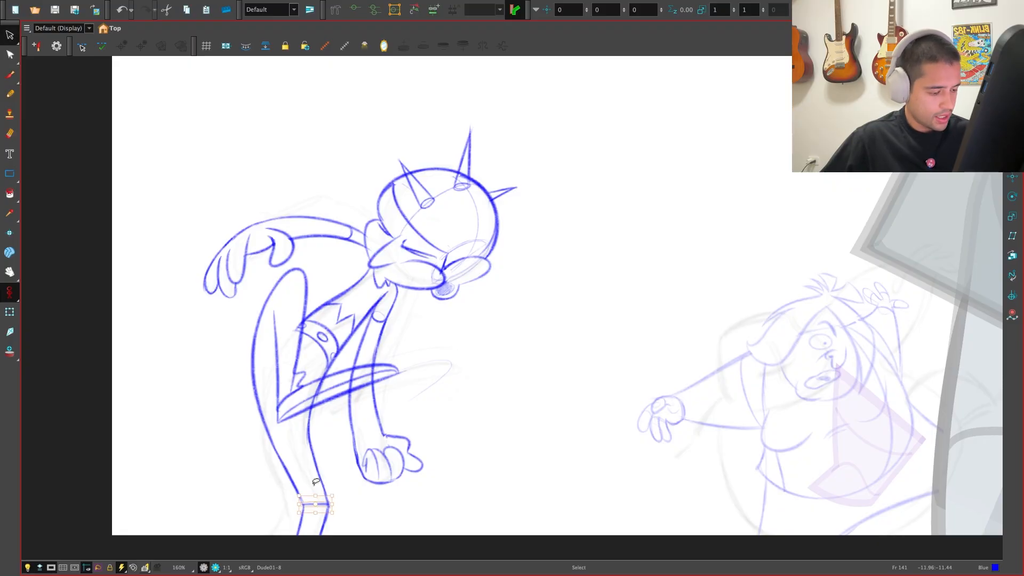
key(ctrl+c)
key(f)
key(g)
key(g)
key(ctrl+v)
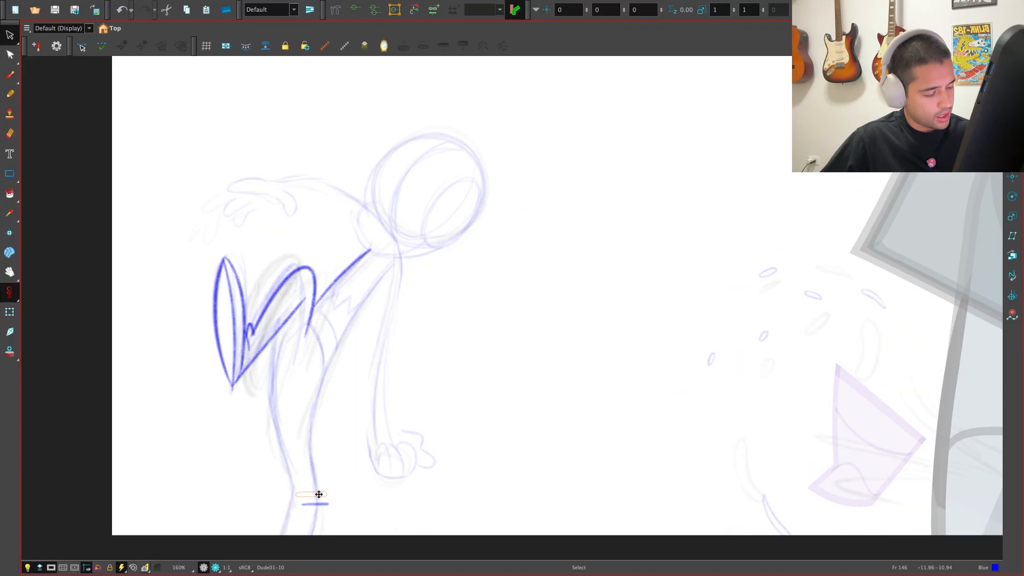
click(331, 495)
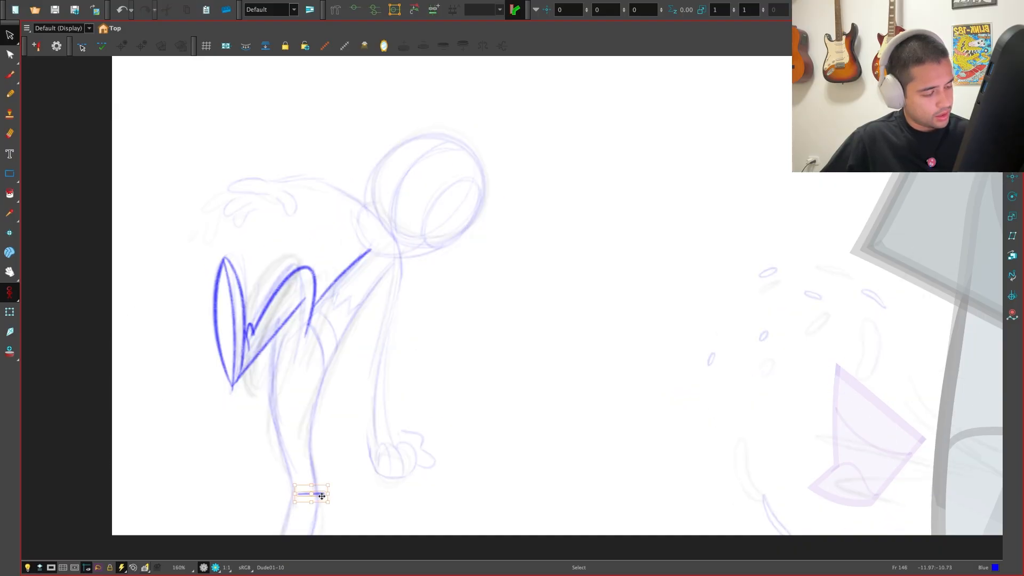
Paste the short leg line onto the standing leg at frame 148 and shift the lower leg left toward the rough pose
key(f)
key(g)
key(g)
key(ctrl+v)
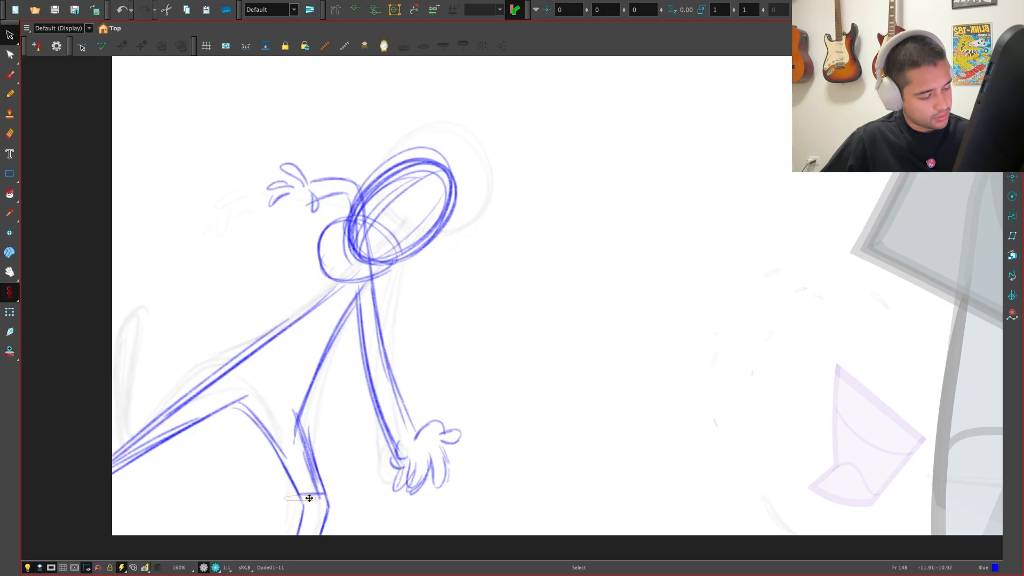
mouse_move(330, 501)
mouse_down()
mouse_move(306, 483)
mouse_move(307, 541)
mouse_move(355, 513)
mouse_move(290, 480)
mouse_move(313, 481)
mouse_move(303, 481)
mouse_up()
key(f)
key(g)
mouse_move(270, 425)
mouse_down()
mouse_move(271, 435)
mouse_move(252, 439)
mouse_up()
Compare the standing leg's position between frames 148, 146 and 141
key(f)
key(g)
key(f)
key(g)
key(f)
key(f)
key(f)
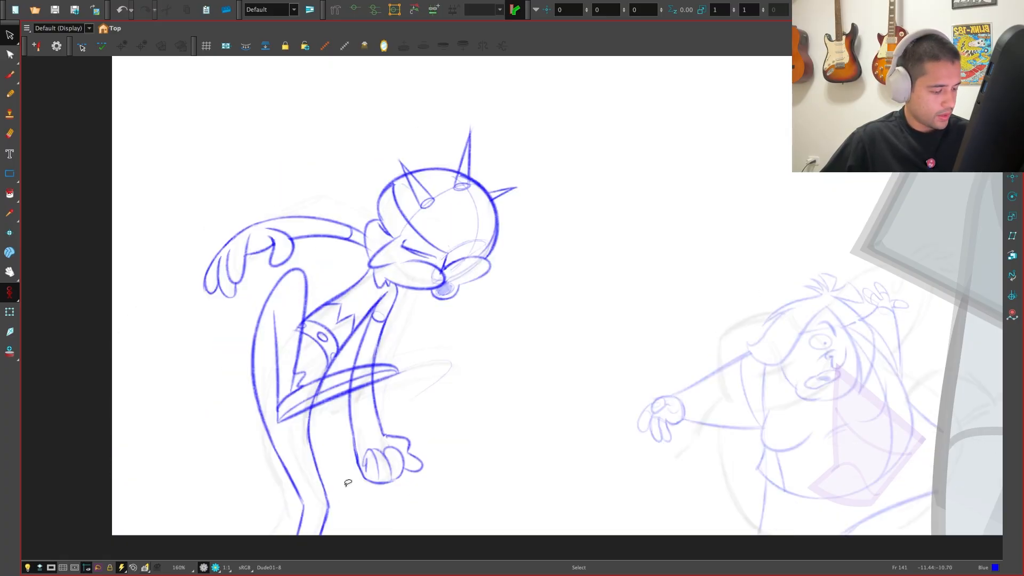
key(g)
key(g)
key(g)
key(f)
key(f)
key(f)
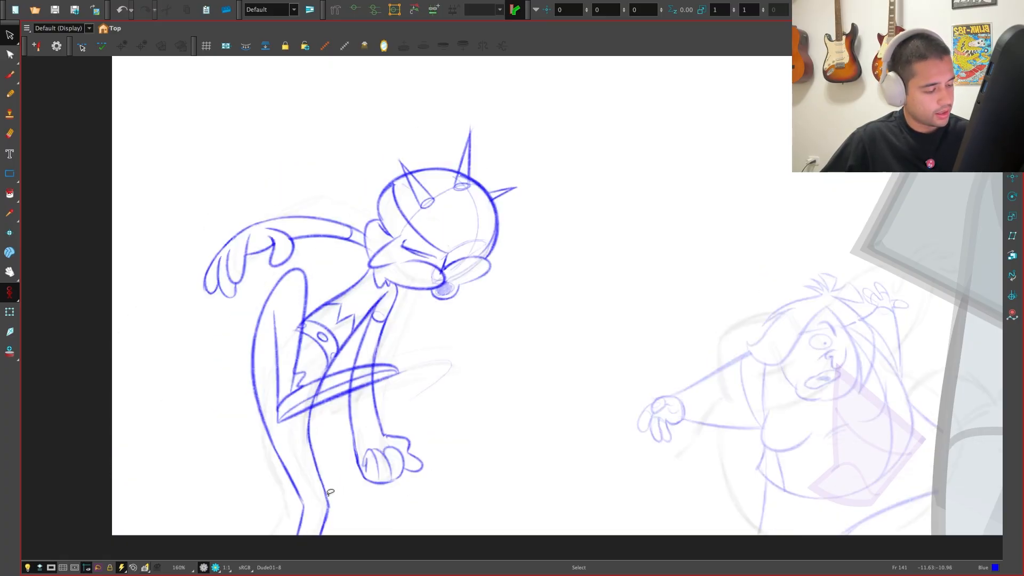
Sketch circles around the standing leg's knee at frames 141 and 148 with the Brush to check its spacing
key(alt+b)
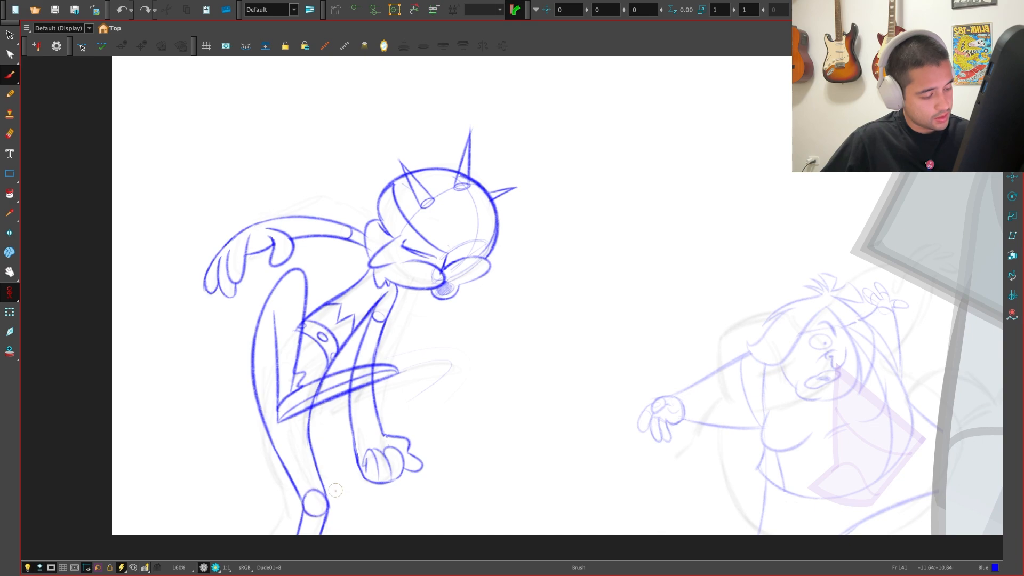
key(g)
key(g)
key(g)
key(g)
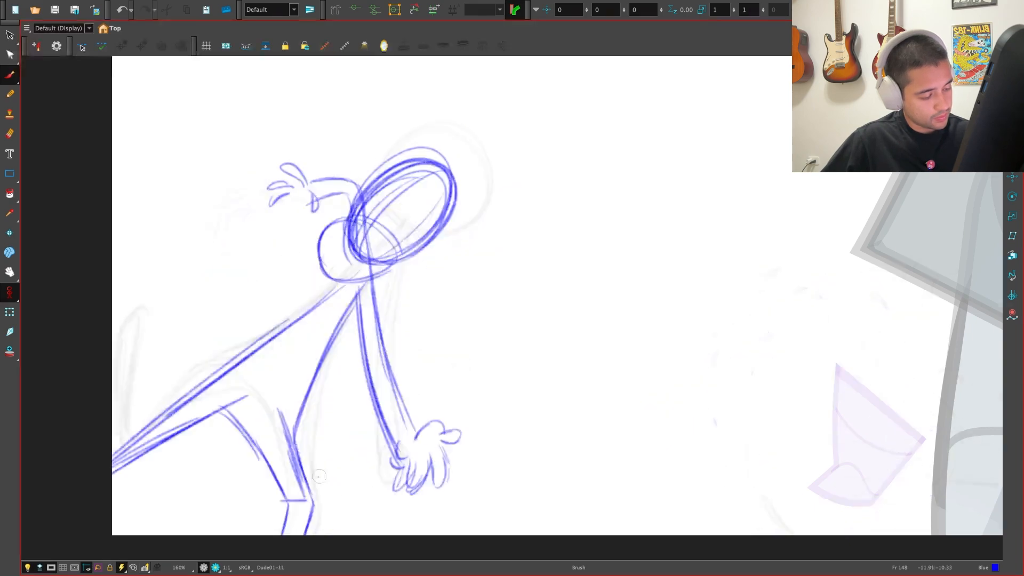
key(f)
key(f)
key(f)
key(f)
key(g)
key(g)
key(g)
key(g)
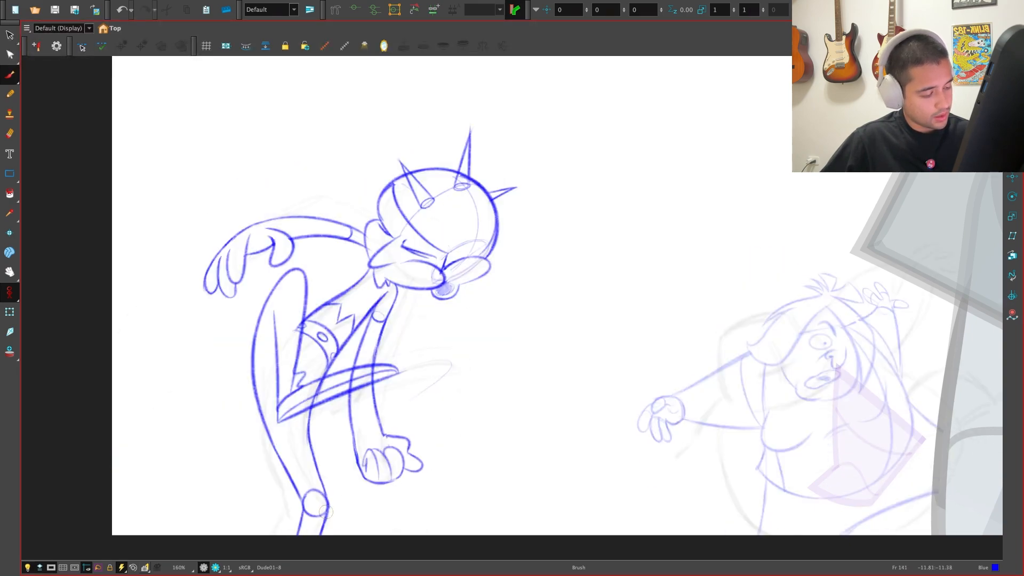
key(f)
key(f)
key(f)
key(g)
key(g)
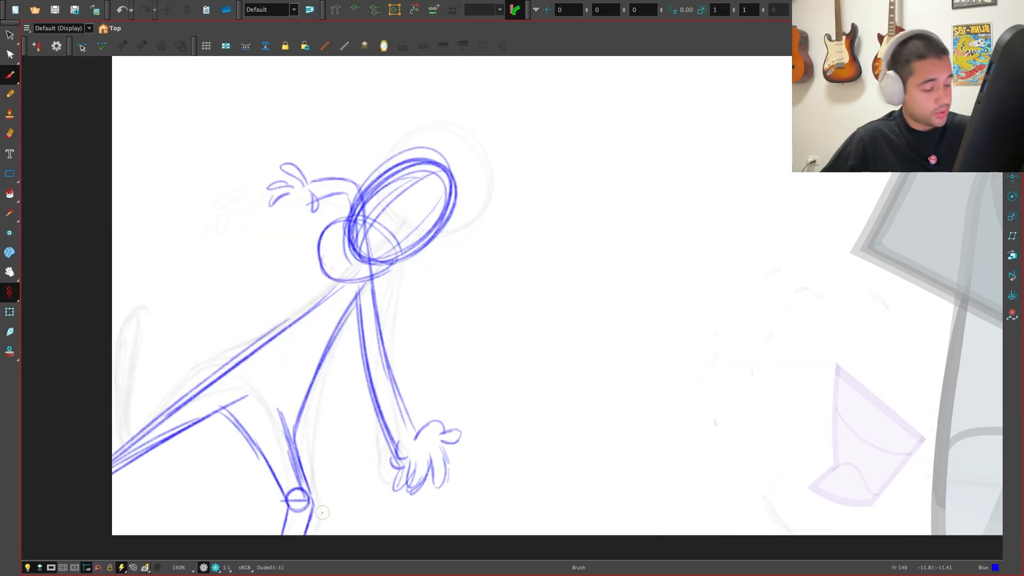
Undo the knee circles at frames 141 and 148, checking the leg across the frames
key(g)
key(g)
key(f)
key(f)
key(f)
key(f)
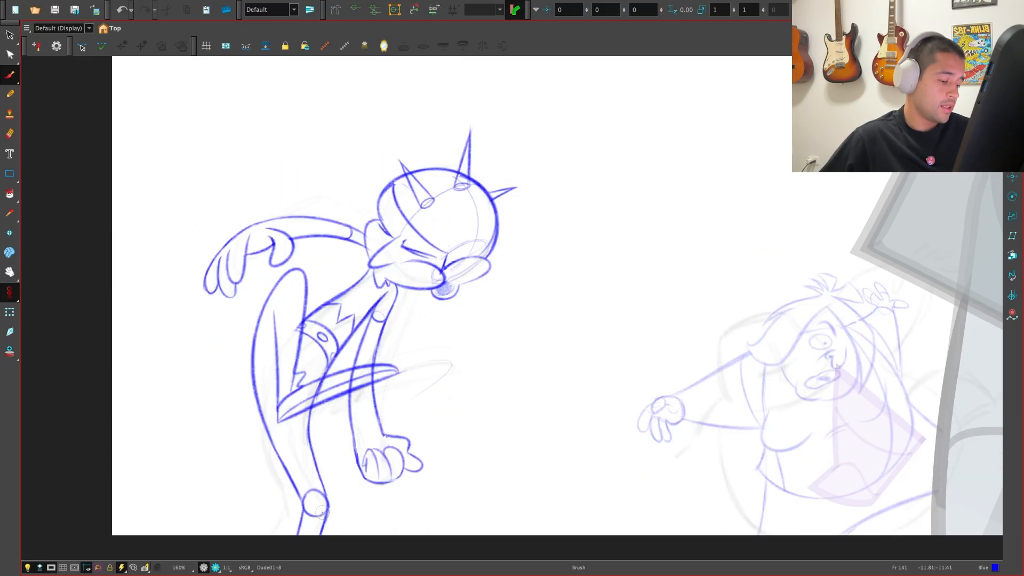
key(f)
key(f)
key(g)
key(g)
key(g)
key(g)
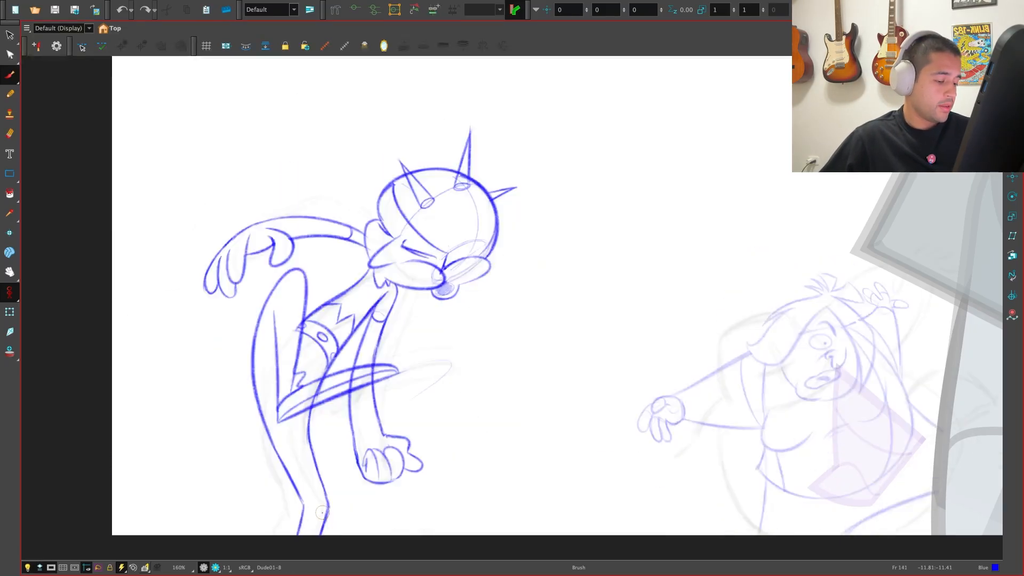
key(f)
key(f)
key(g)
key(g)
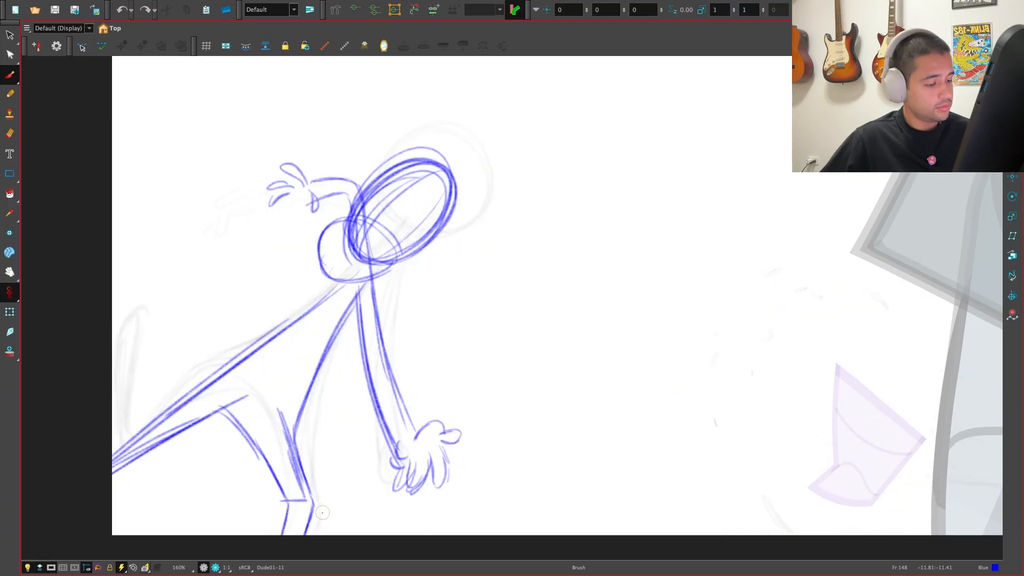
Draw the standing leg's back contour from the hip down to the knee line at frame 146, using frame 141 as reference
key(f)
key(f)
key(g)
key(g)
drag(286, 324, 274, 412)
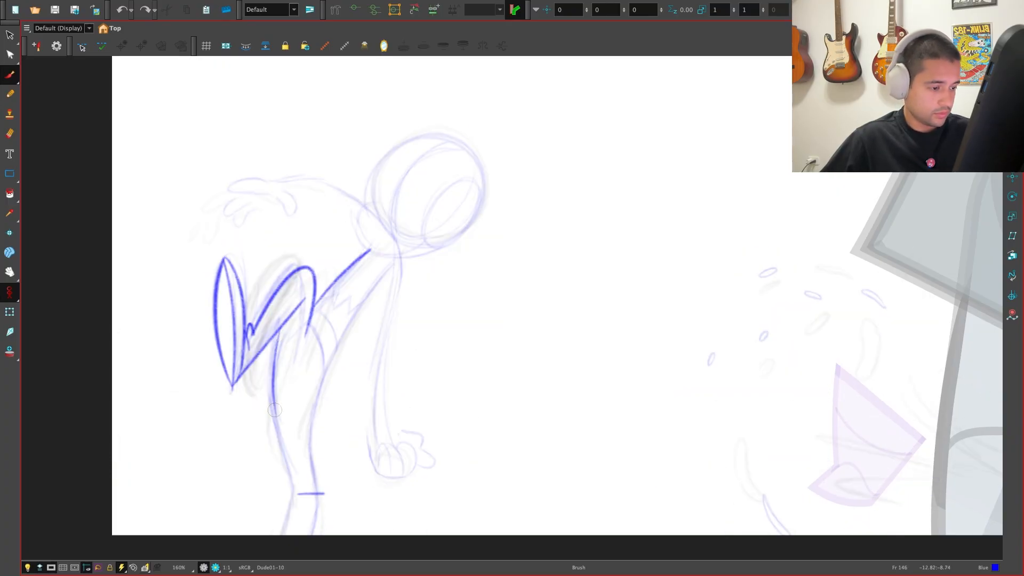
key(super+z)
drag(289, 318, 294, 475)
key(f)
key(g)
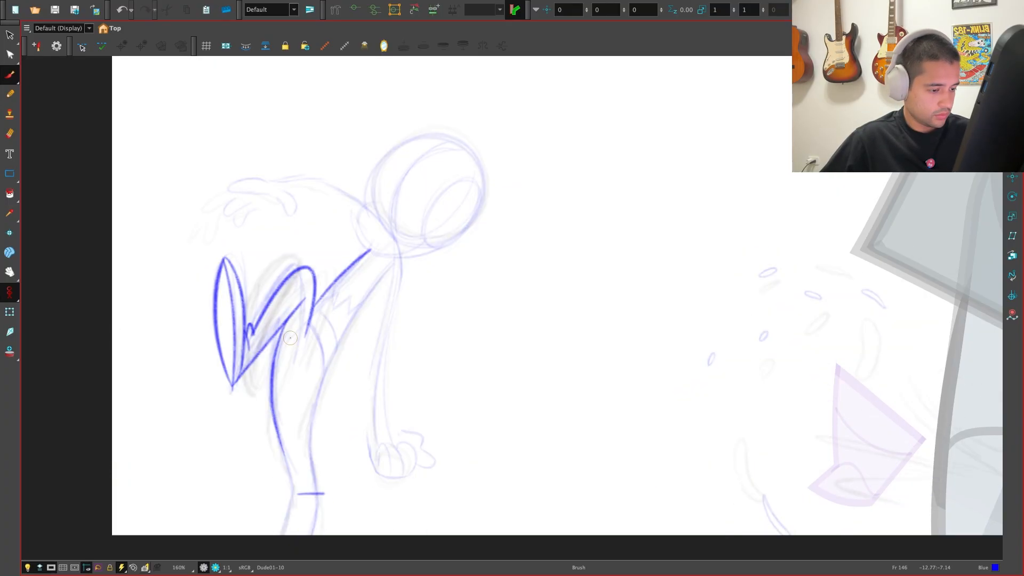
key(f)
key(g)
key(f)
key(g)
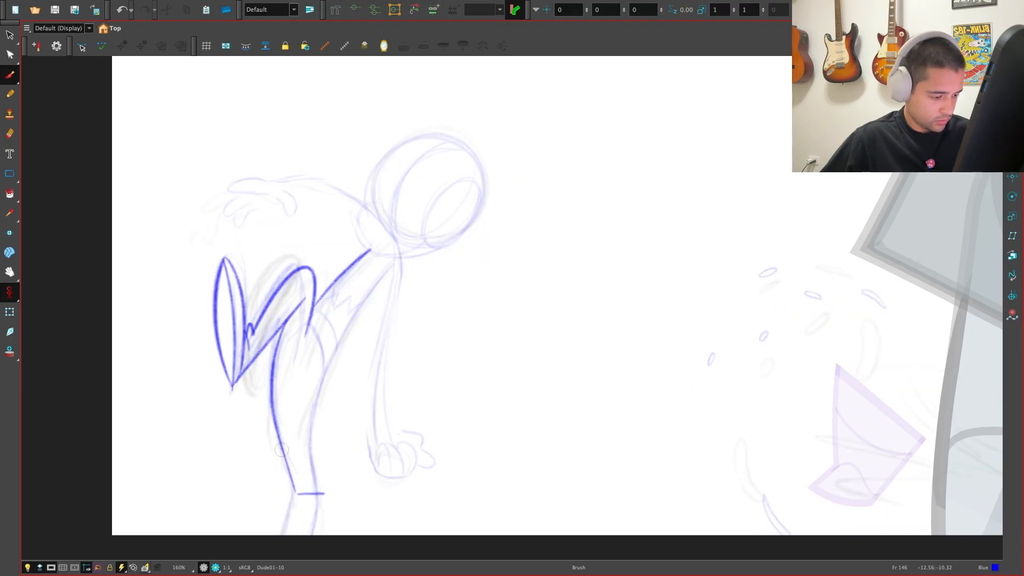
key(f)
key(g)
Draw the back contour of the lower leg below the knee line at frame 146, checking it against frame 141
key(f)
key(g)
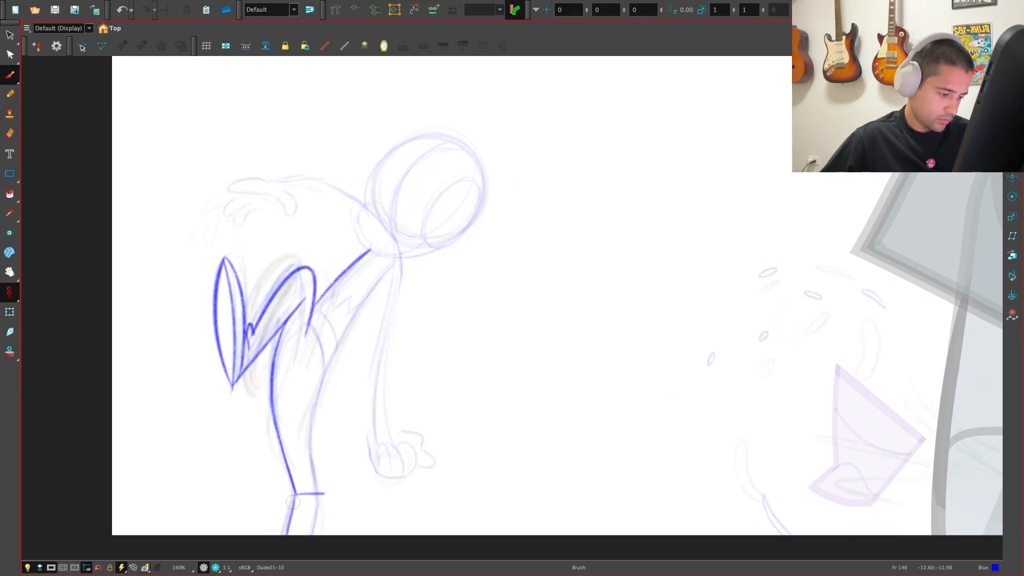
key(f)
key(g)
key(f)
key(g)
key(f)
key(g)
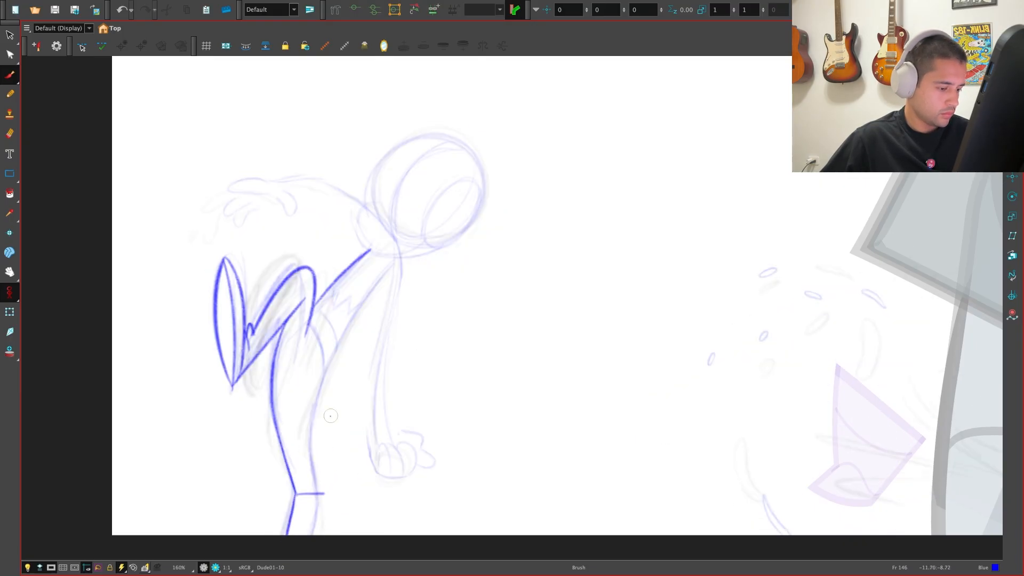
Draw the standing leg's front contour from the hip down to the knee line at frame 146, using frame 141 as reference
key(f)
key(g)
key(f)
key(g)
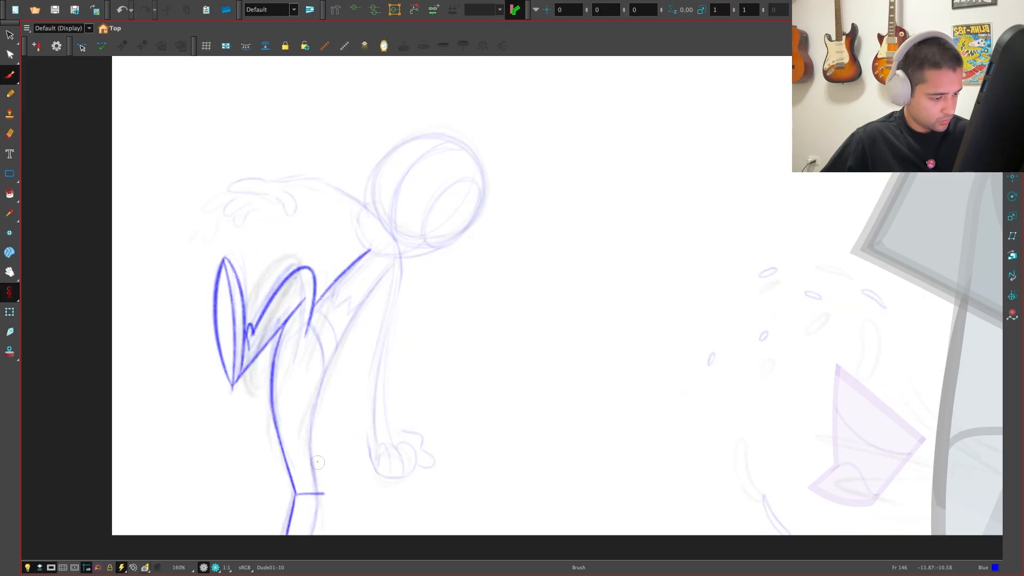
key(f)
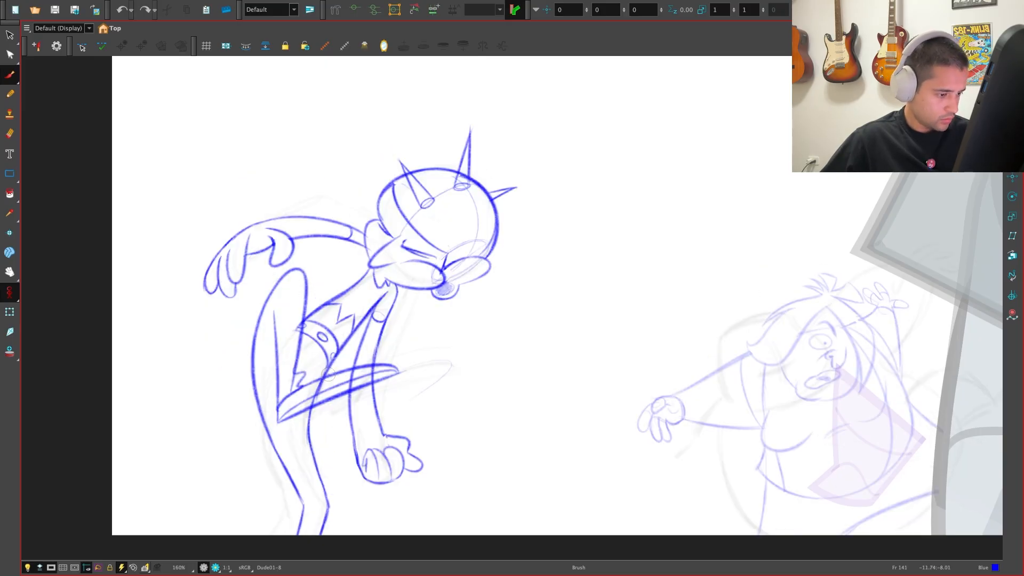
key(g)
key(ctrl+z)
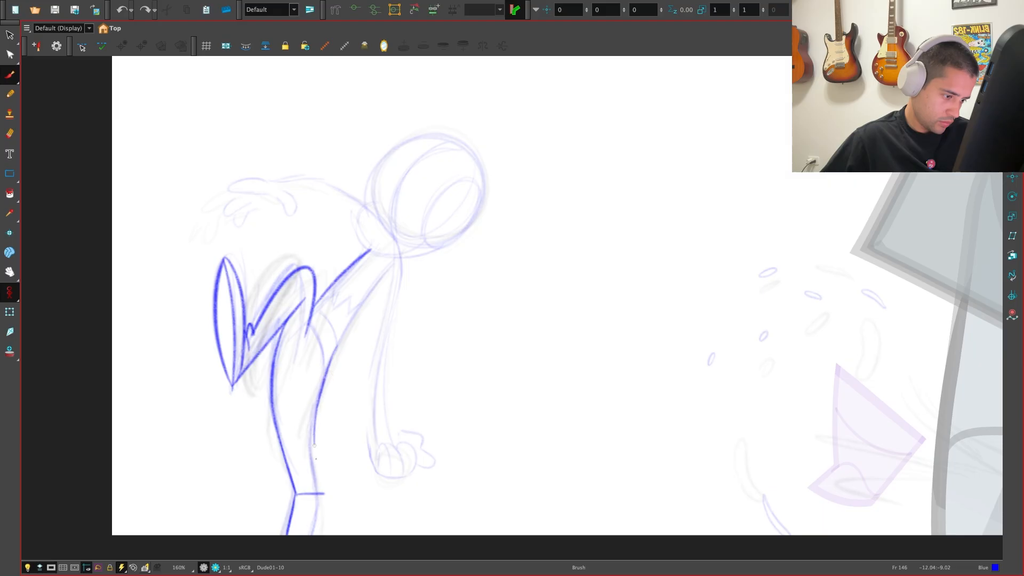
key(f)
key(g)
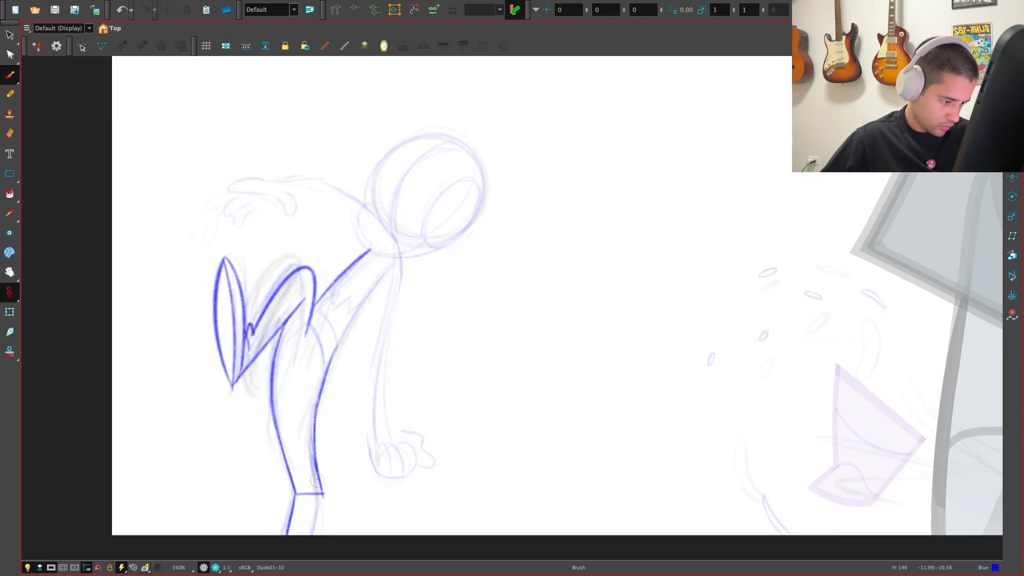
Draw the front contour of the lower leg below the knee line at frame 146, redoing the first stroke
drag(318, 527, 315, 535)
key(ctrl+z)
drag(323, 493, 319, 498)
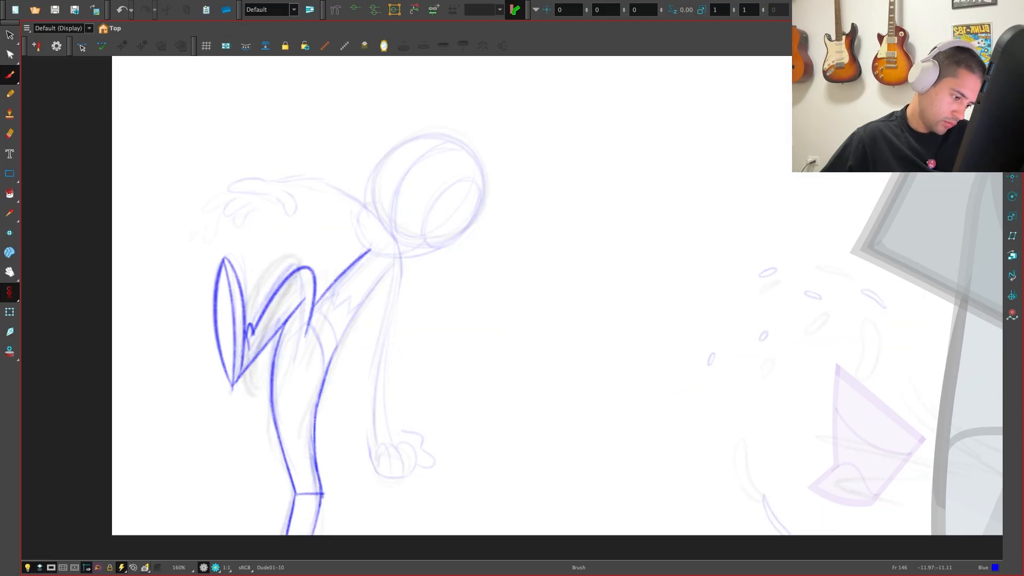
key(f)
key(g)
key(f)
key(g)
Extend the front leg contour up to the chest as the torso's front line at frame 146, with small marks beside the torso
key(f)
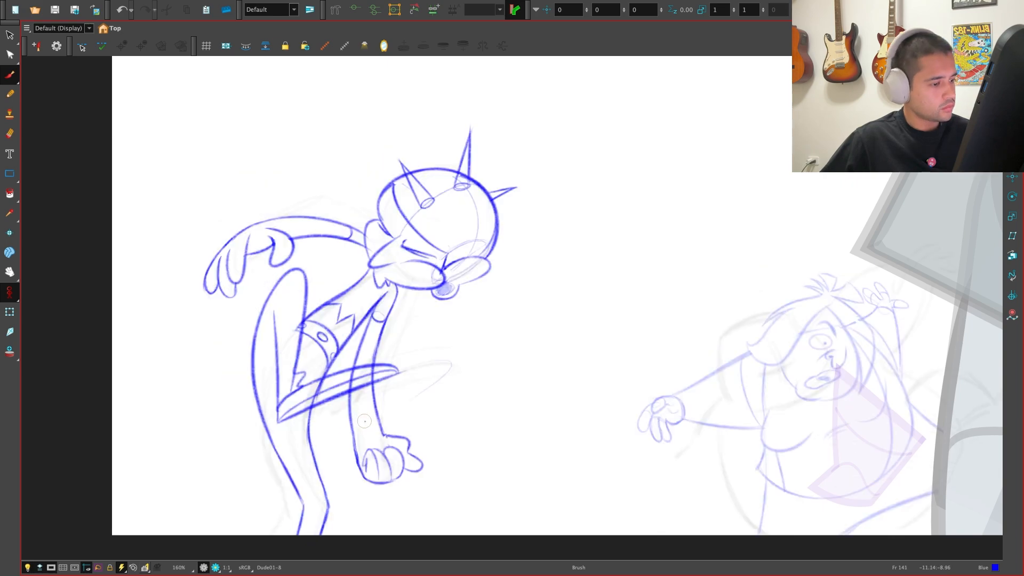
key(g)
drag(350, 429, 304, 507)
key(2)
key(2)
mouse_move(156, 519)
mouse_down()
mouse_move(175, 472)
mouse_move(257, 358)
mouse_move(299, 351)
mouse_up()
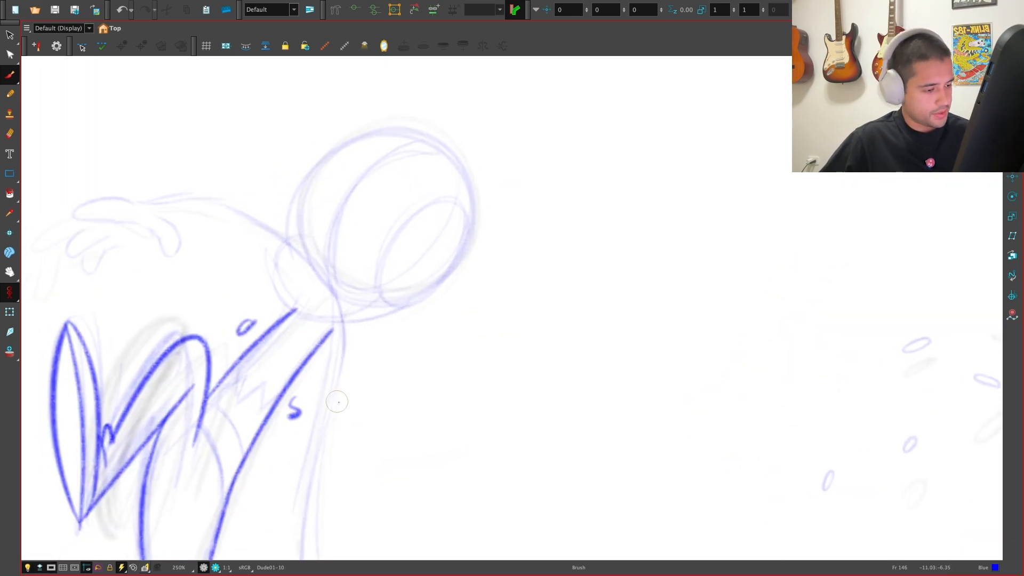
Undo the S-shaped mark in front of the torso and compare the torso lines with the pose at frame 141
key(f)
key(g)
key(f)
key(g)
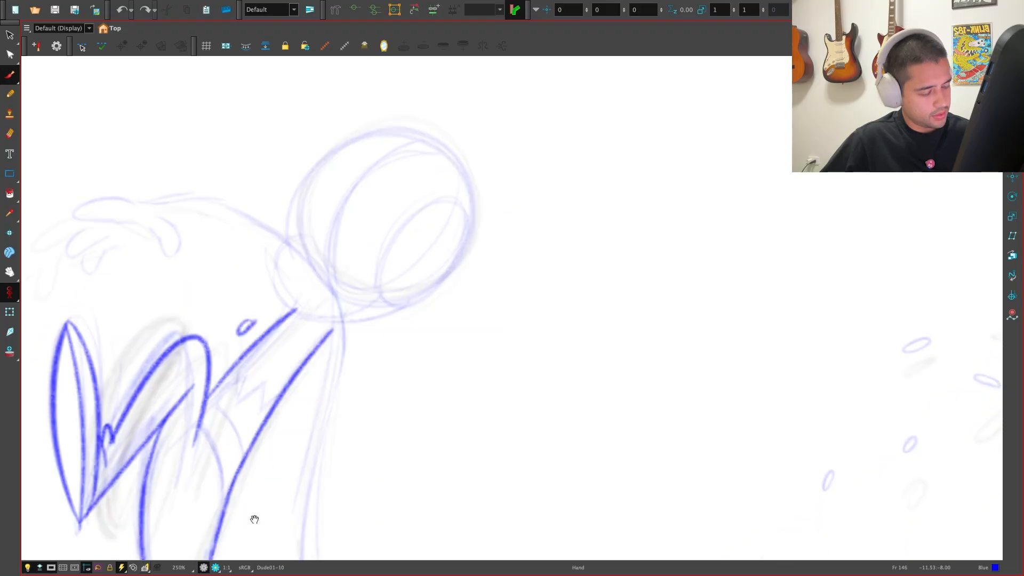
key(f)
key(g)
key(f)
key(g)
mouse_move(288, 424)
mouse_down()
mouse_move(464, 445)
mouse_move(531, 370)
mouse_move(590, 459)
mouse_move(491, 395)
mouse_up()
key(f)
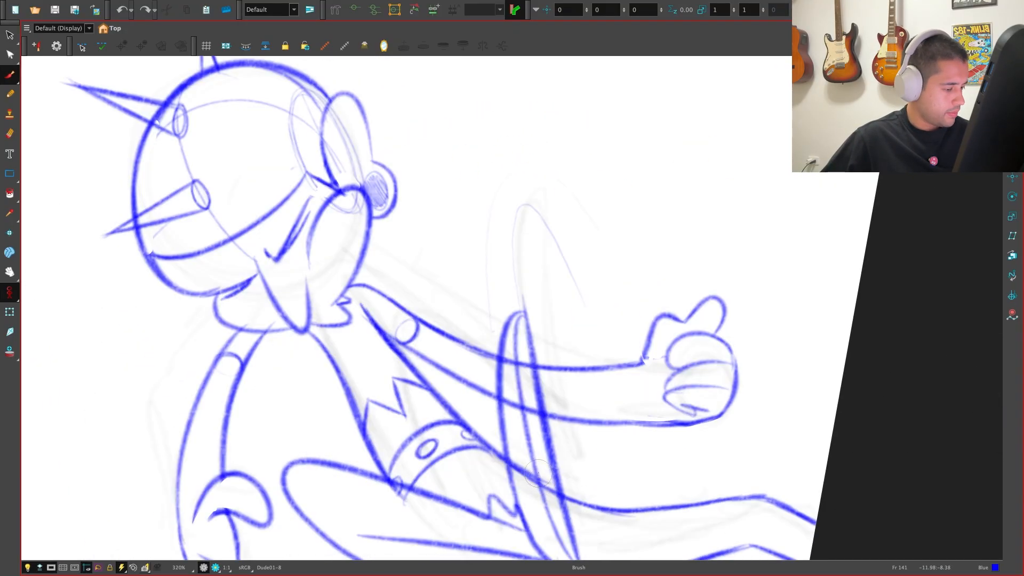
Copy the studded belt from frame 141, leaving out the leg lines, and paste it into frame 146
drag(416, 534, 384, 310)
scroll(350, 382, up, 2)
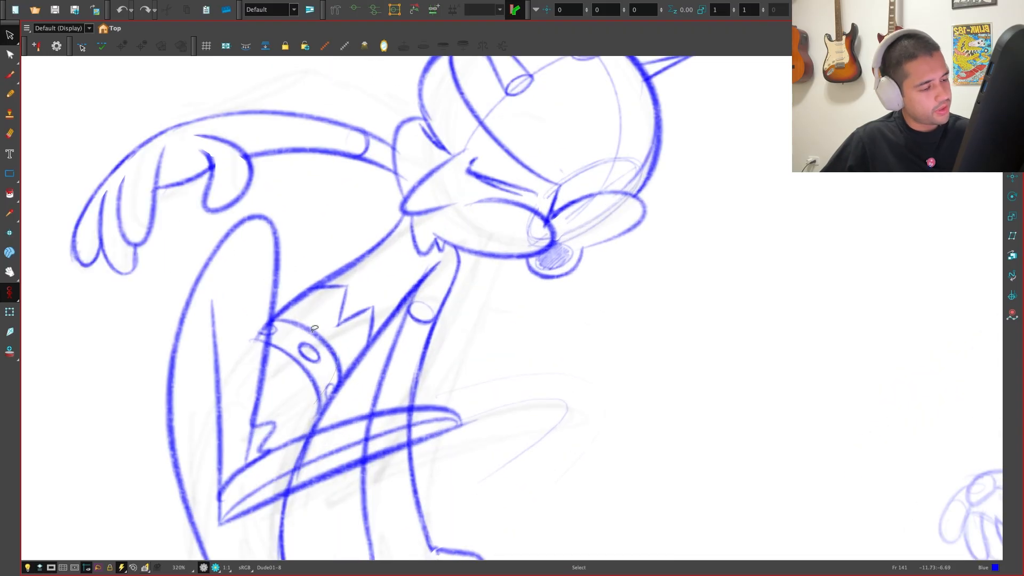
click(276, 325)
mouse_move(327, 305)
mouse_down()
mouse_move(342, 422)
mouse_move(286, 284)
mouse_up()
click(448, 347)
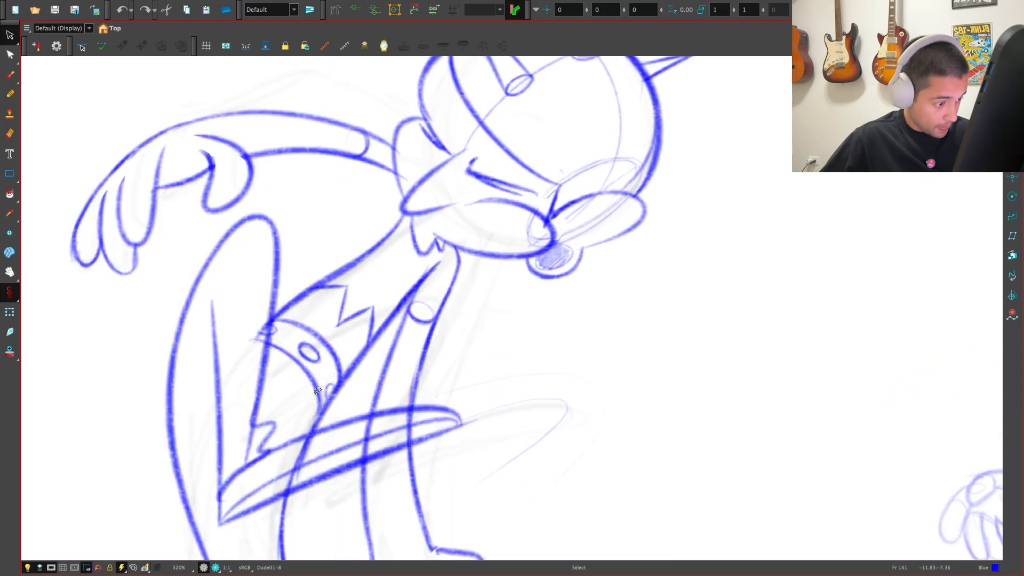
drag(278, 342, 361, 389)
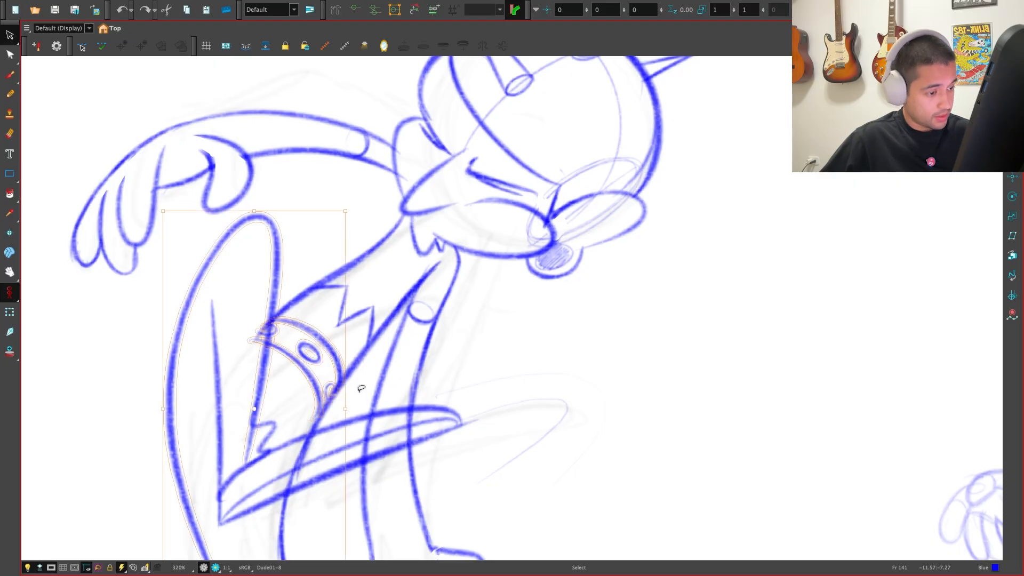
ctrl+click(266, 367)
key(period)
key(period)
key(period)
key(period)
key(period)
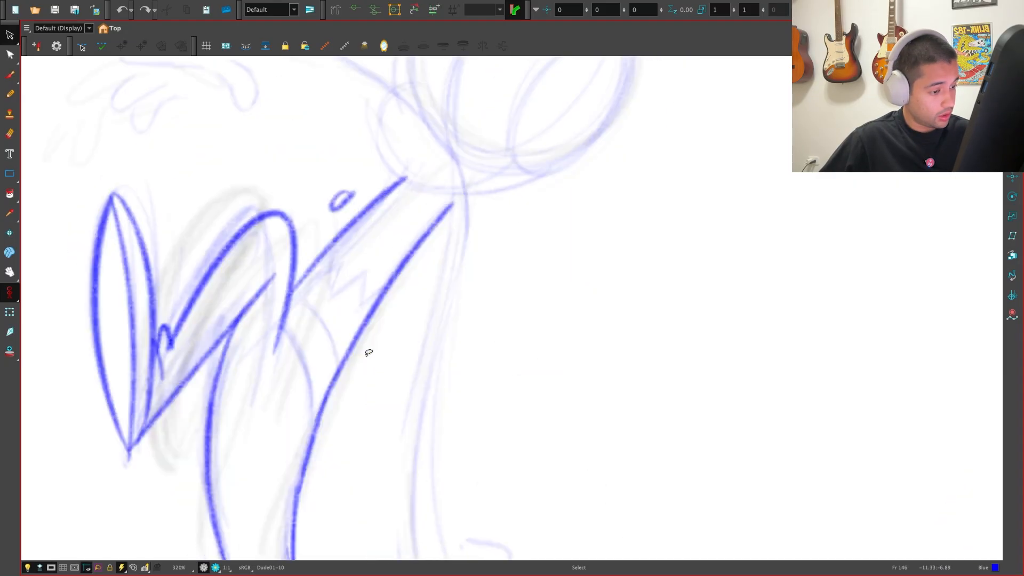
key(ctrl+v)
Move the pasted belt up onto the waist between the torso lines at frame 146, comparing with the neighbouring drawing
mouse_move(351, 316)
mouse_down()
mouse_move(360, 327)
mouse_move(330, 336)
mouse_move(337, 332)
mouse_up()
key(comma)
key(period)
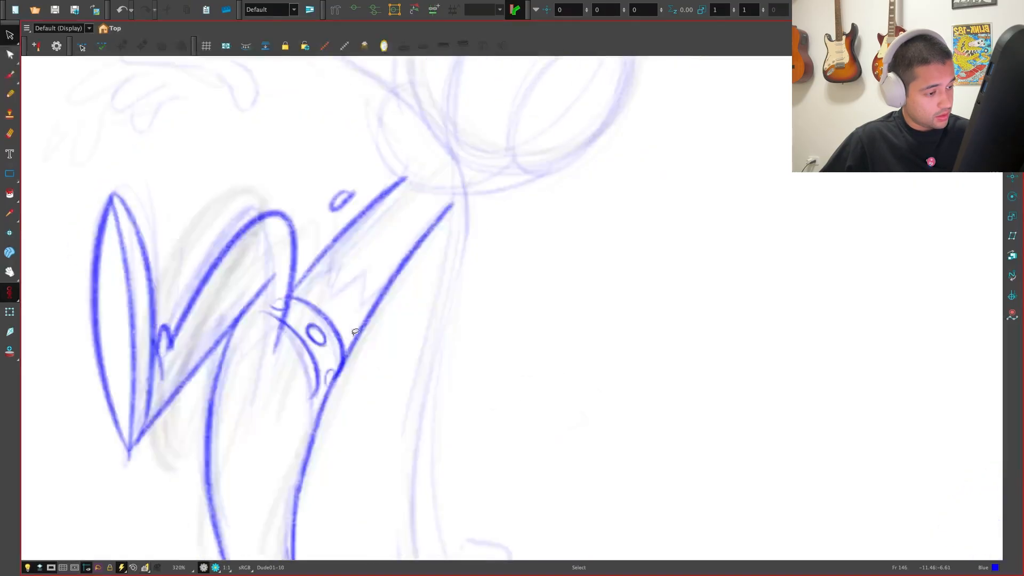
key(comma)
key(period)
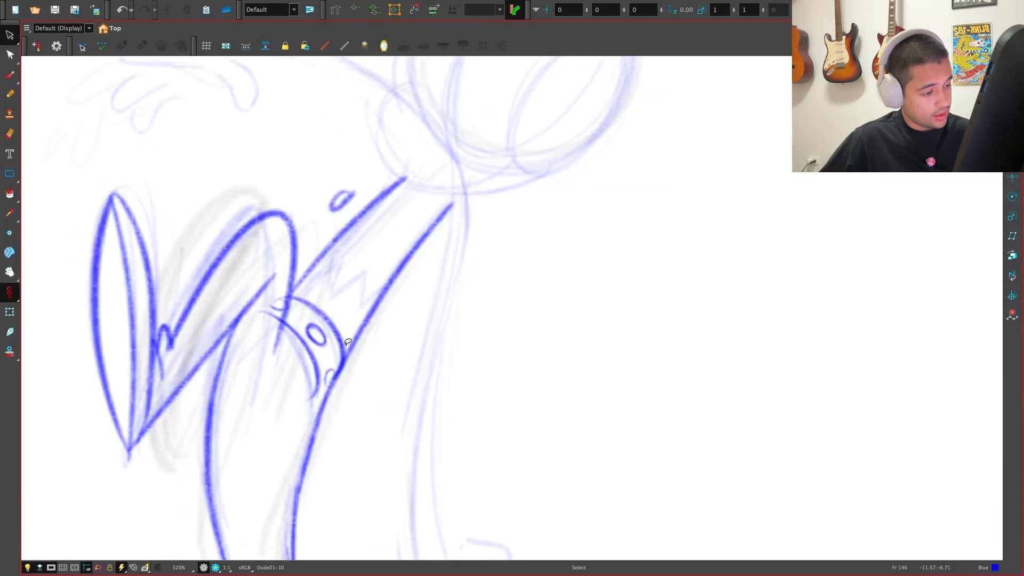
drag(347, 342, 347, 340)
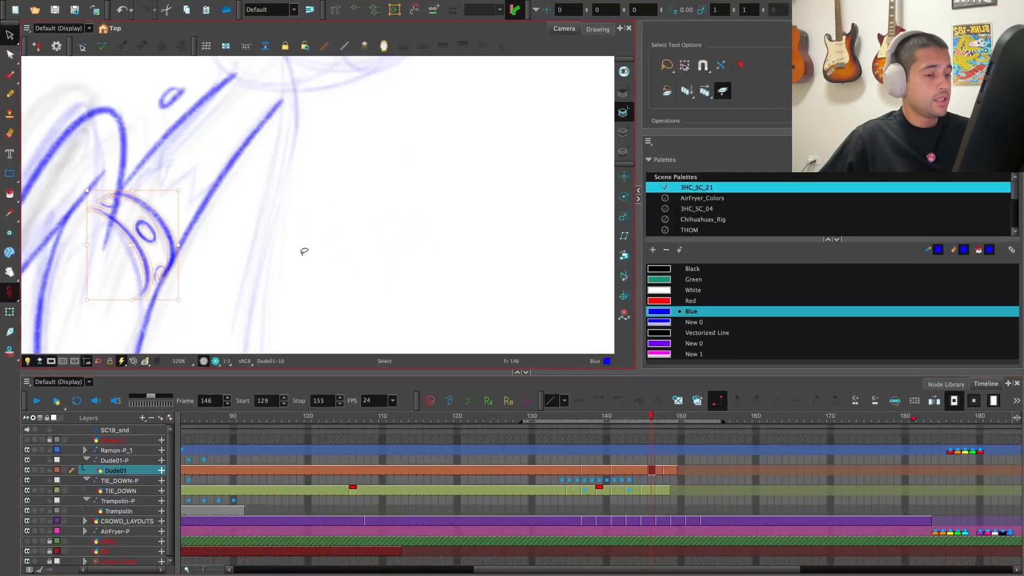
drag(304, 251, 402, 293)
key(1)
click(336, 288)
drag(338, 289, 360, 315)
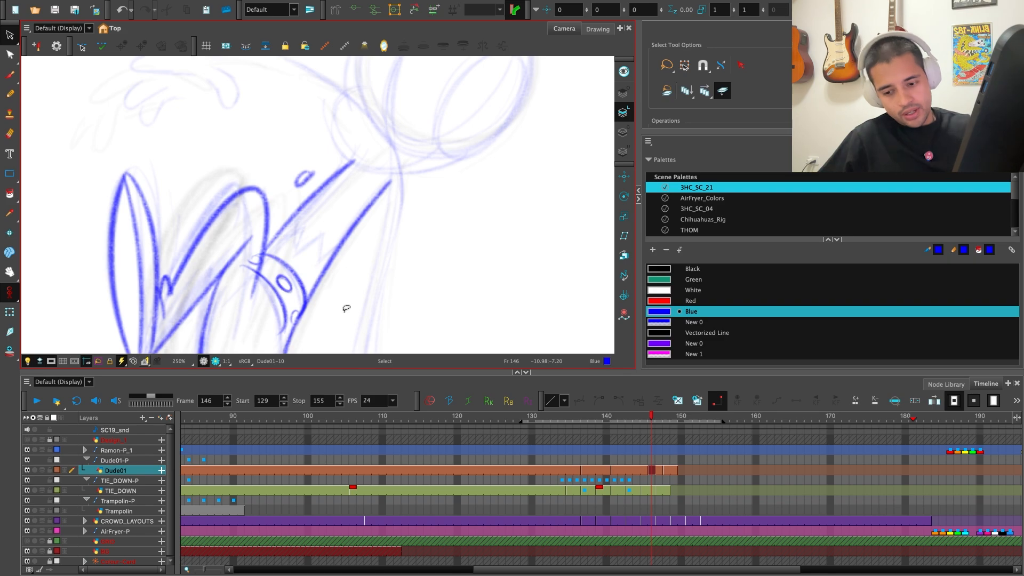
Switch the brush colour to red and draw a small arrow pointing at the belt at frame 141
key(alt+b)
key(f)
key(g)
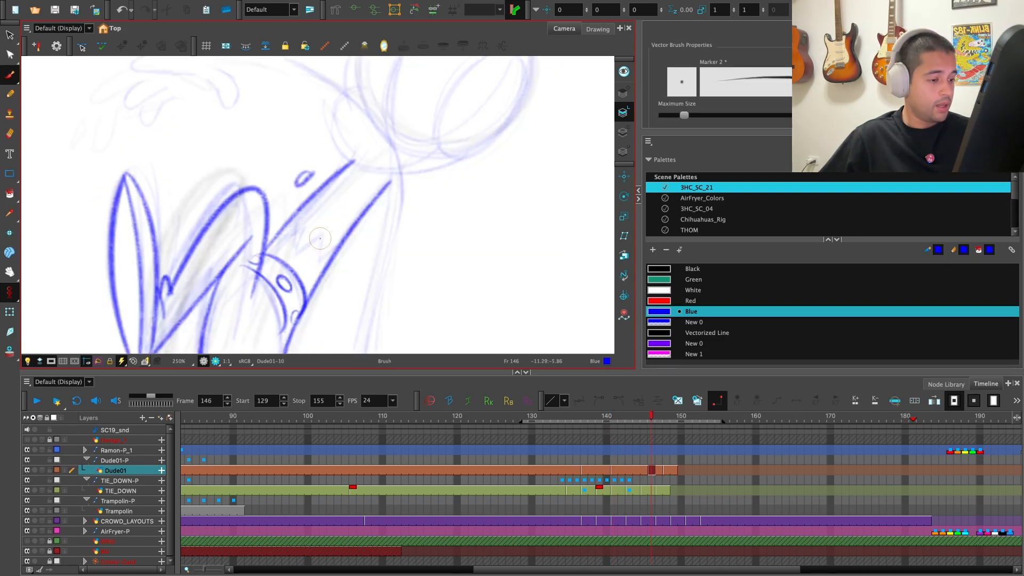
key(f)
click(673, 302)
key(space)
drag(543, 333, 569, 301)
key(g)
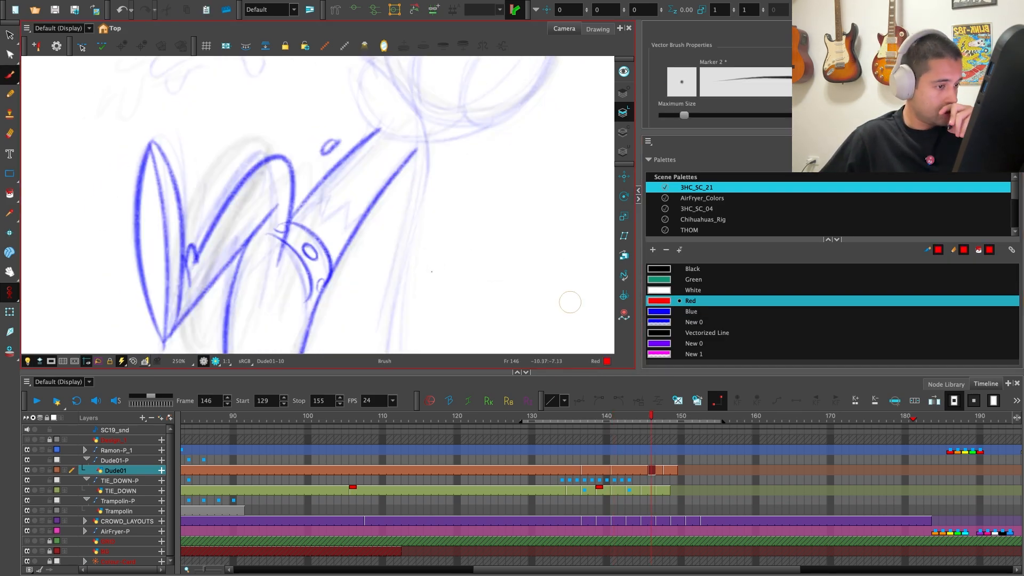
key(1)
key(space)
drag(287, 275, 277, 182)
drag(269, 199, 283, 203)
key(f)
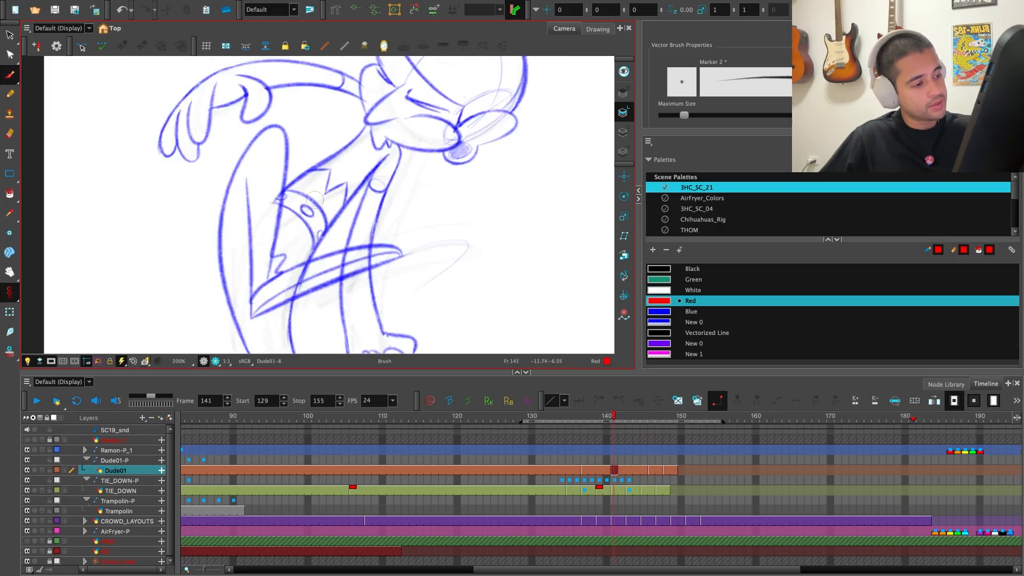
drag(477, 245, 418, 248)
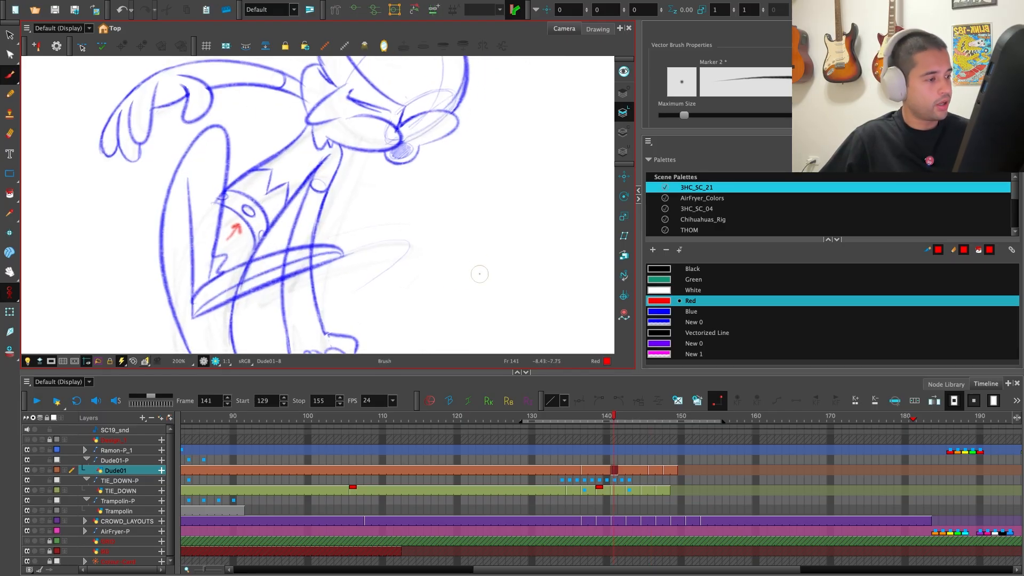
Draw explanatory red ellipses beside the character at frame 141, one level with an upward arrow and others tilted with slanted arrows
drag(464, 287, 539, 279)
drag(478, 320, 462, 256)
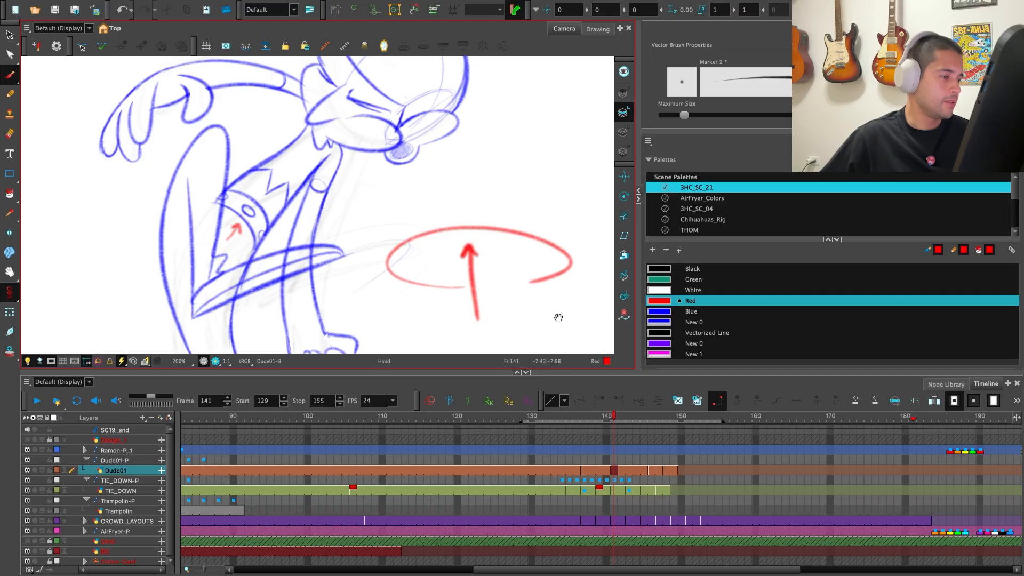
drag(558, 318, 411, 322)
mouse_move(493, 283)
mouse_down()
mouse_move(491, 215)
mouse_move(613, 249)
mouse_move(472, 217)
mouse_move(661, 273)
mouse_up()
key(super+z)
mouse_move(559, 290)
mouse_down()
mouse_move(502, 226)
mouse_move(511, 248)
mouse_up()
drag(502, 226, 535, 238)
drag(575, 244, 489, 246)
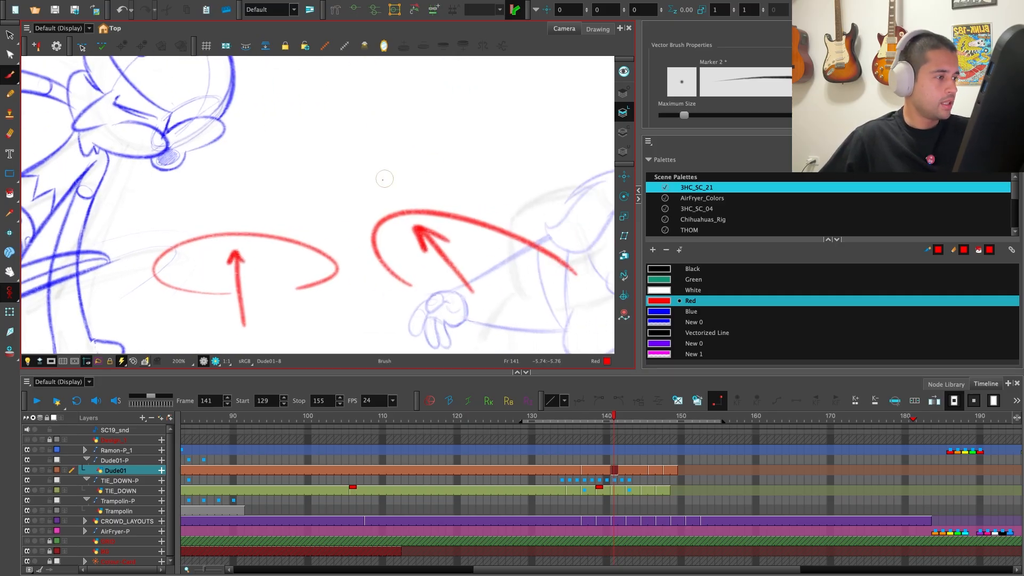
drag(360, 183, 563, 109)
mouse_move(424, 177)
mouse_down()
mouse_move(507, 125)
mouse_move(502, 156)
mouse_up()
Trace the belt's curve in red at frames 141 and 146, adding direction arrows below the belt at frame 146
mouse_move(249, 276)
mouse_down()
mouse_move(373, 278)
mouse_move(474, 297)
mouse_up()
drag(208, 227, 247, 268)
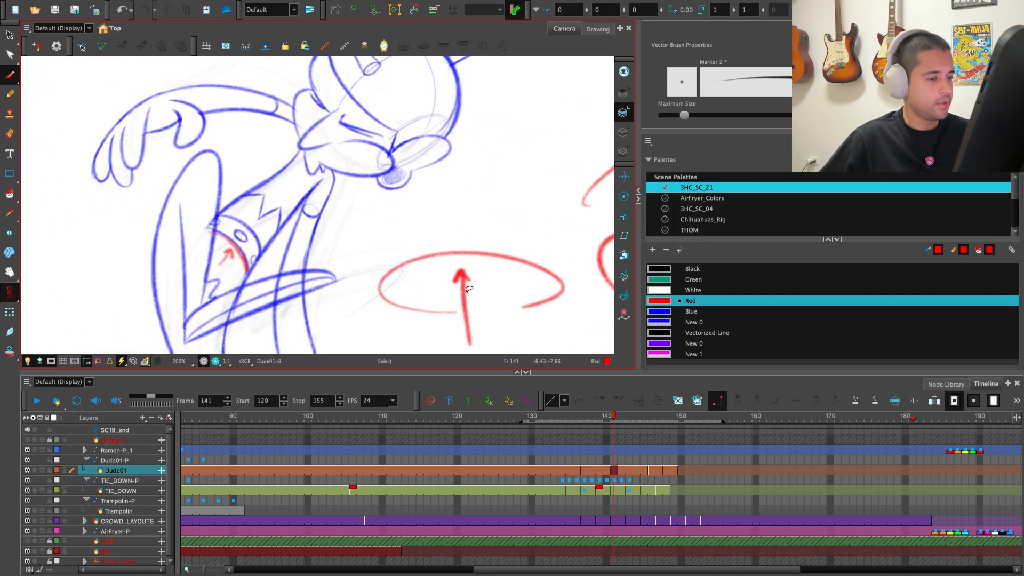
key(g)
key(f)
key(g)
key(f)
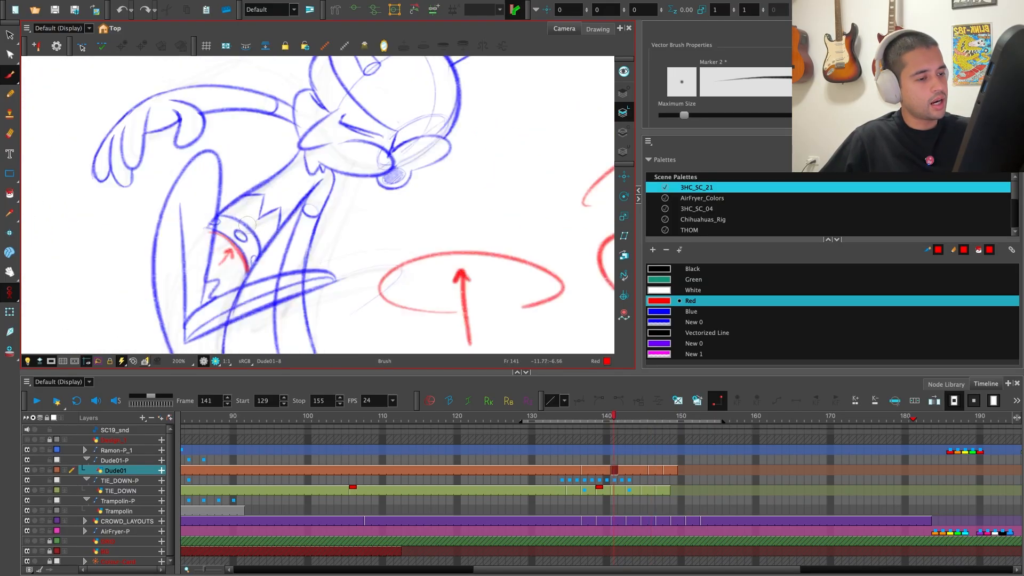
key(g)
drag(216, 211, 250, 273)
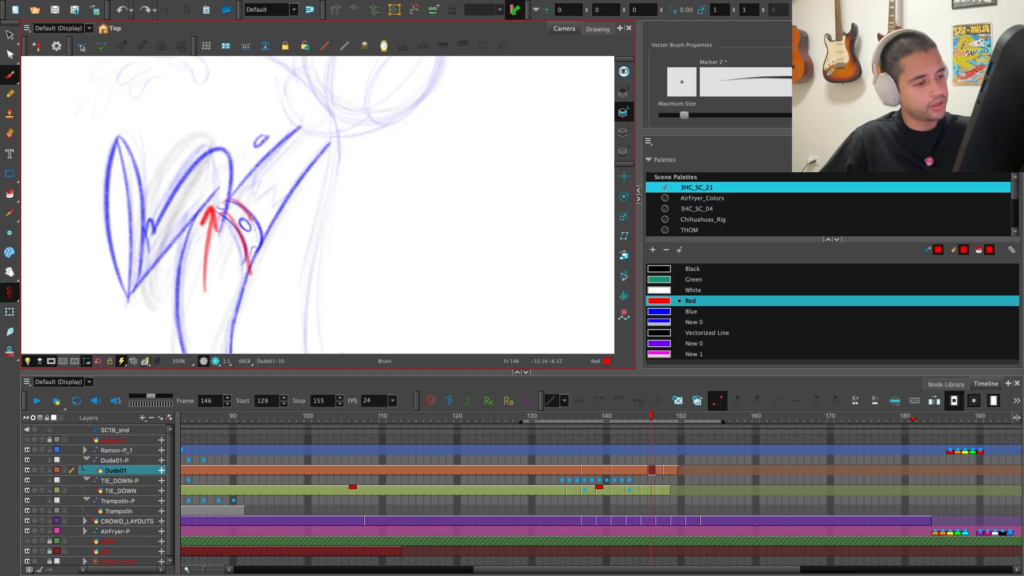
drag(221, 223, 232, 236)
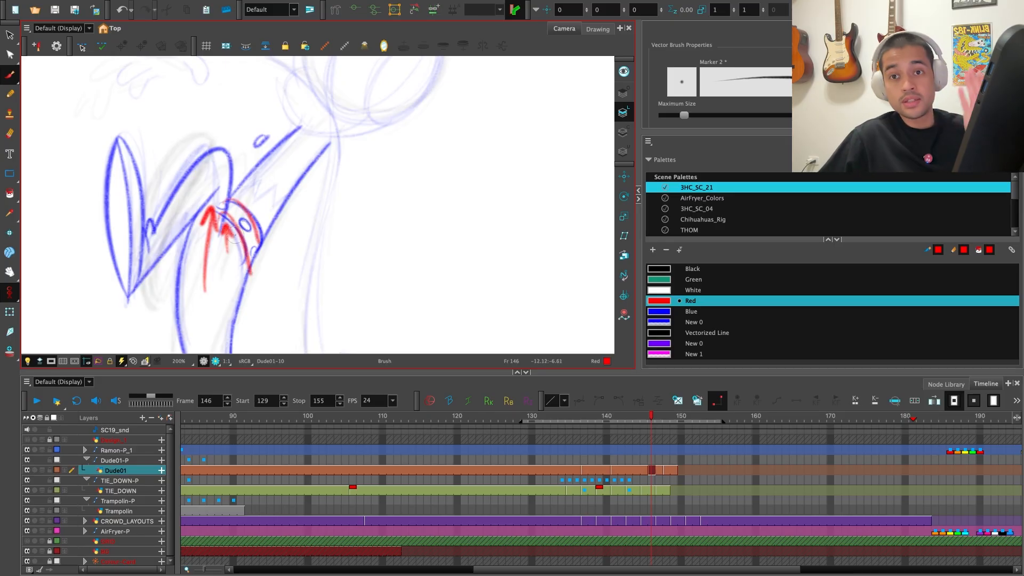
Remove the red explanatory marks and undo the pasted belt at frame 146
key(ctrl+z)
key(ctrl+z)
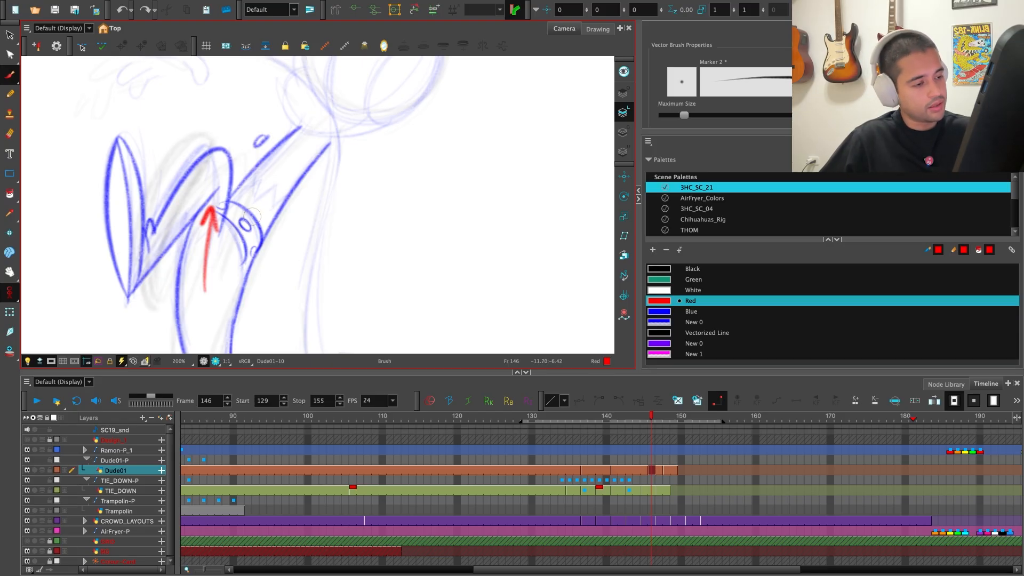
key(ctrl+z)
key(ctrl+z)
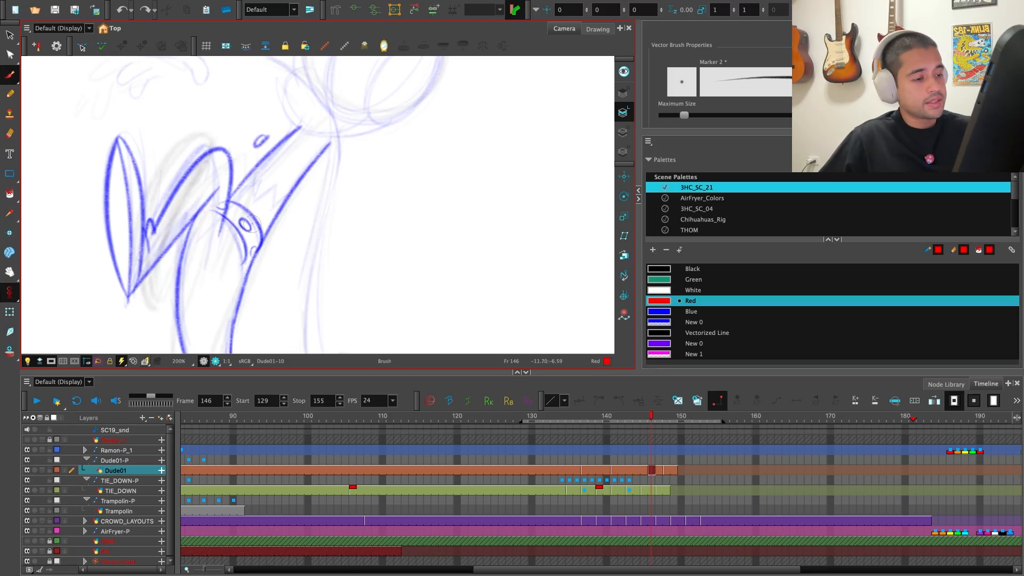
key(alt+s)
key(ctrl+a)
key(Delete)
key(ctrl+z)
key(ctrl+z)
key(ctrl+z)
key(ctrl+z)
key(ctrl+z)
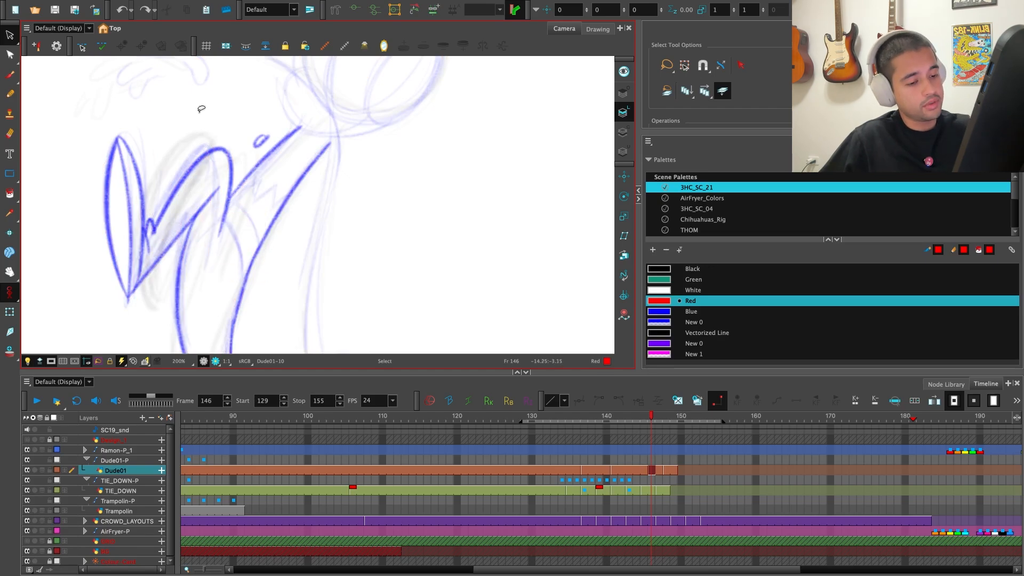
Turn on the onion skin for frame 146 and make it fainter in the advanced onion skin settings
click(12, 358)
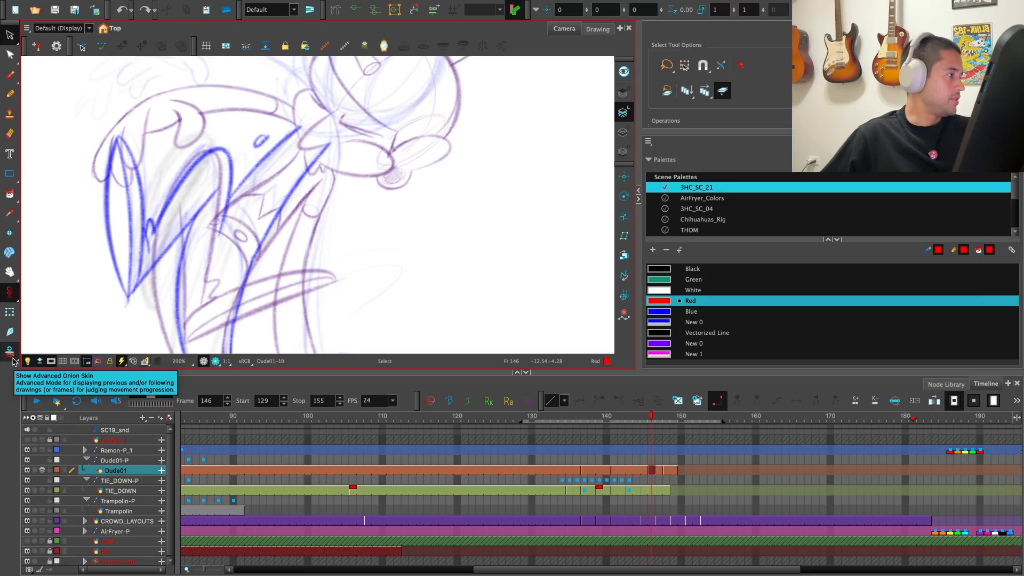
click(13, 358)
click(760, 232)
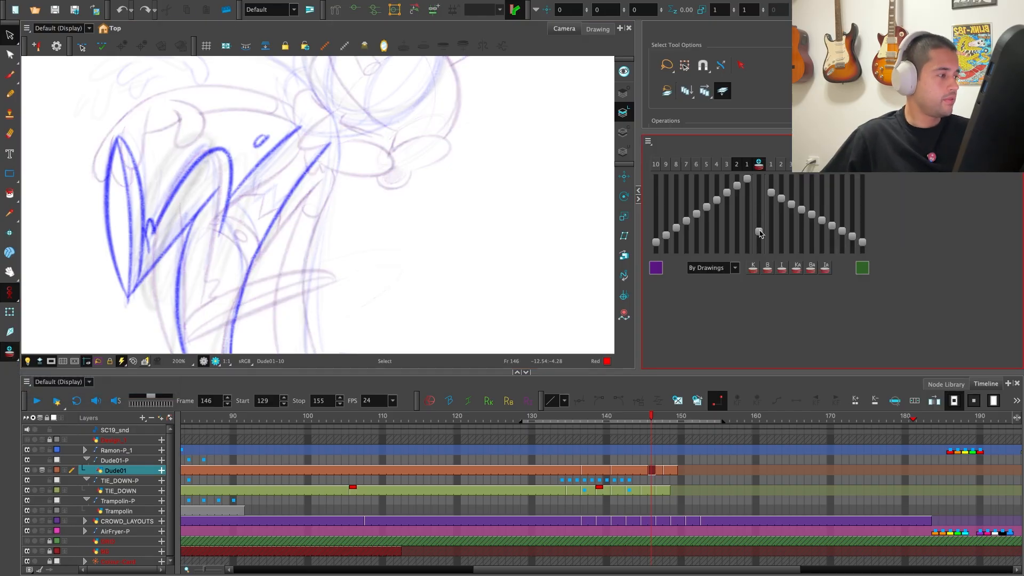
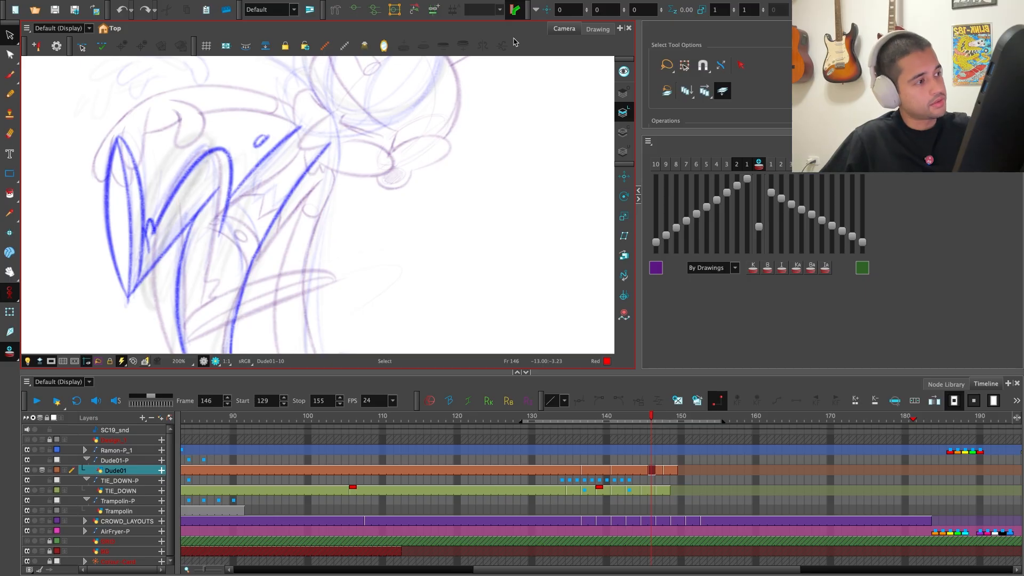
Activate Shift and Trace and shift the onion-skinned drawing so its belt moves toward the torso at frame 146
right_click(553, 53)
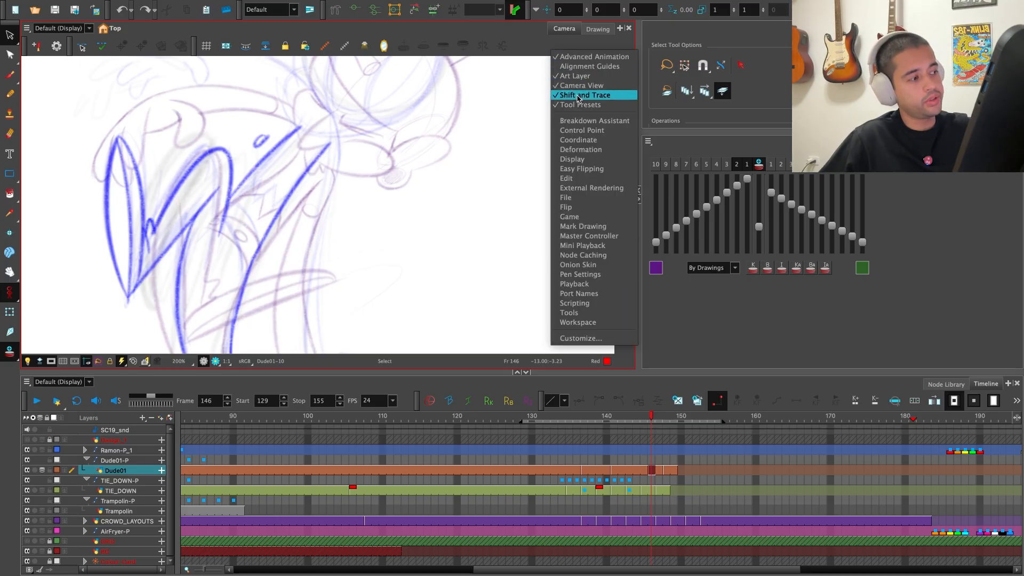
click(82, 48)
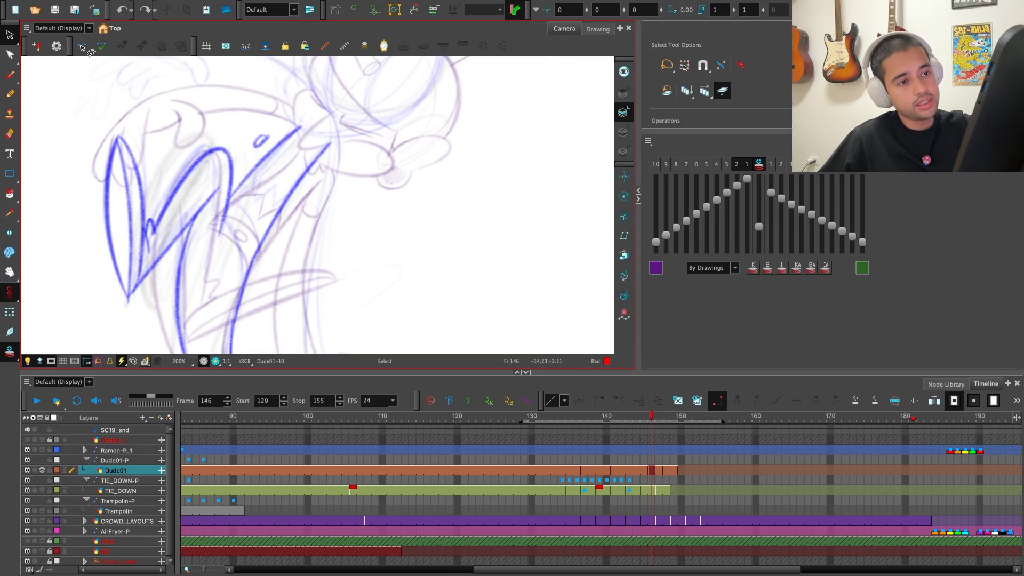
click(82, 47)
drag(329, 238, 347, 248)
key(2)
key(2)
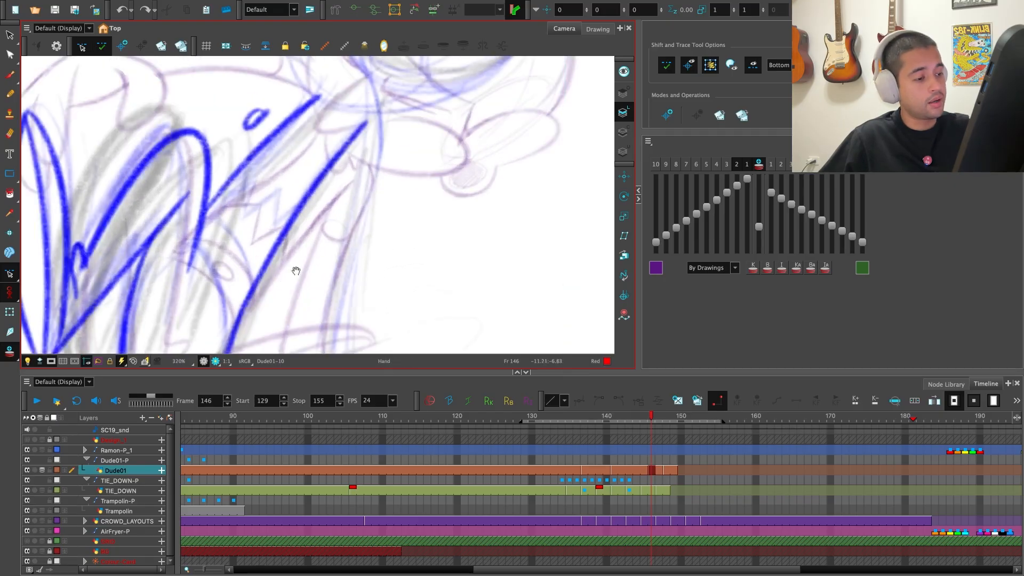
drag(296, 270, 325, 266)
key(2)
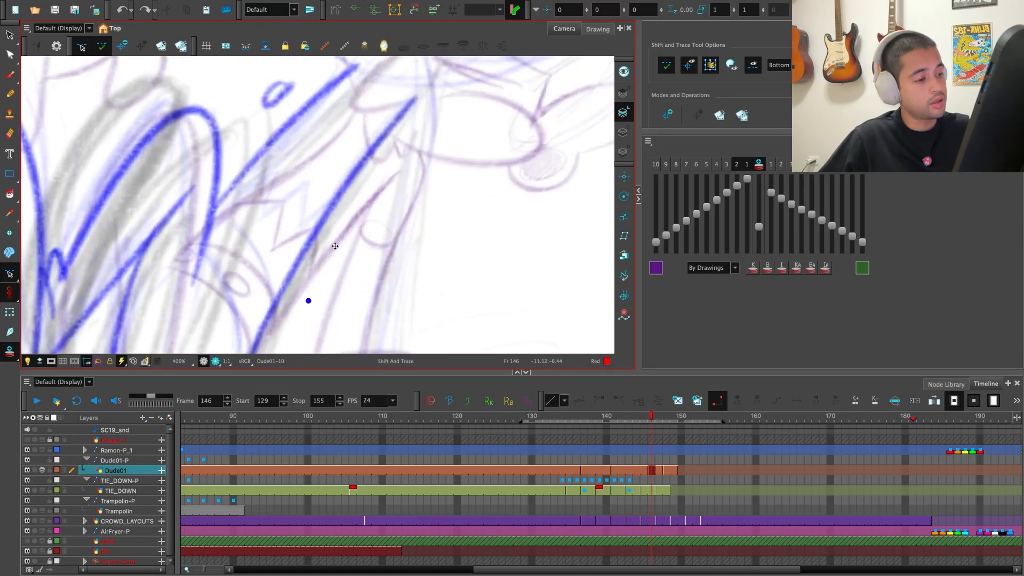
mouse_move(336, 245)
mouse_down()
mouse_move(332, 216)
mouse_move(356, 213)
mouse_move(338, 225)
mouse_up()
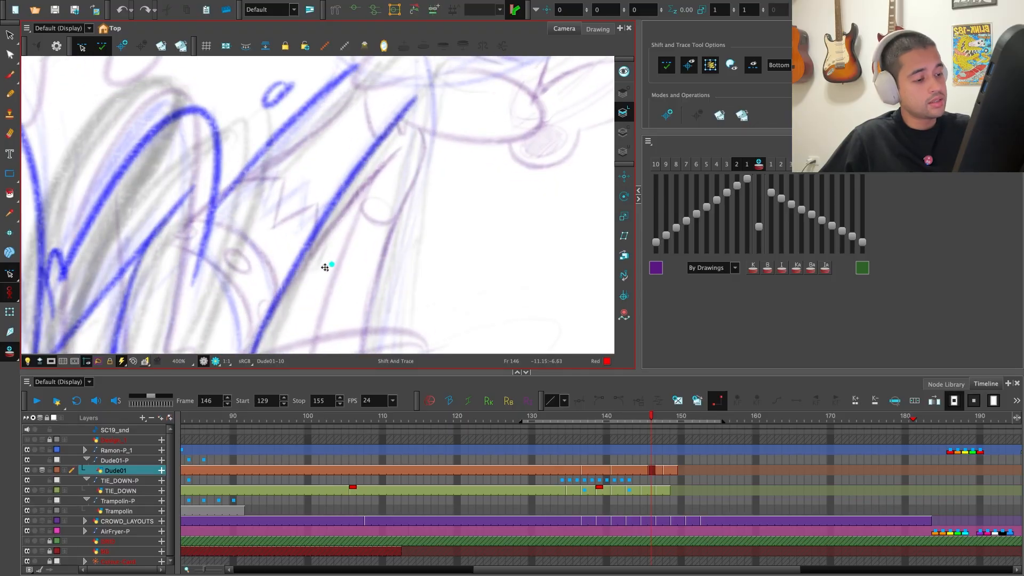
Rotate the onion-skinned drawing slightly and nudge it so its belt lines up with the torso lines, then return to the brush
key(1)
key(1)
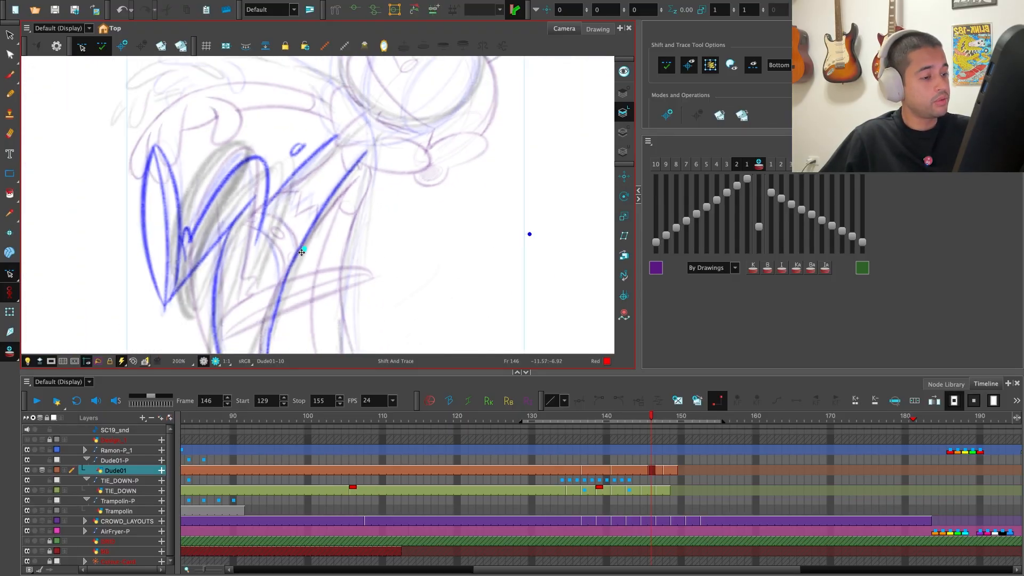
drag(528, 234, 534, 264)
key(2)
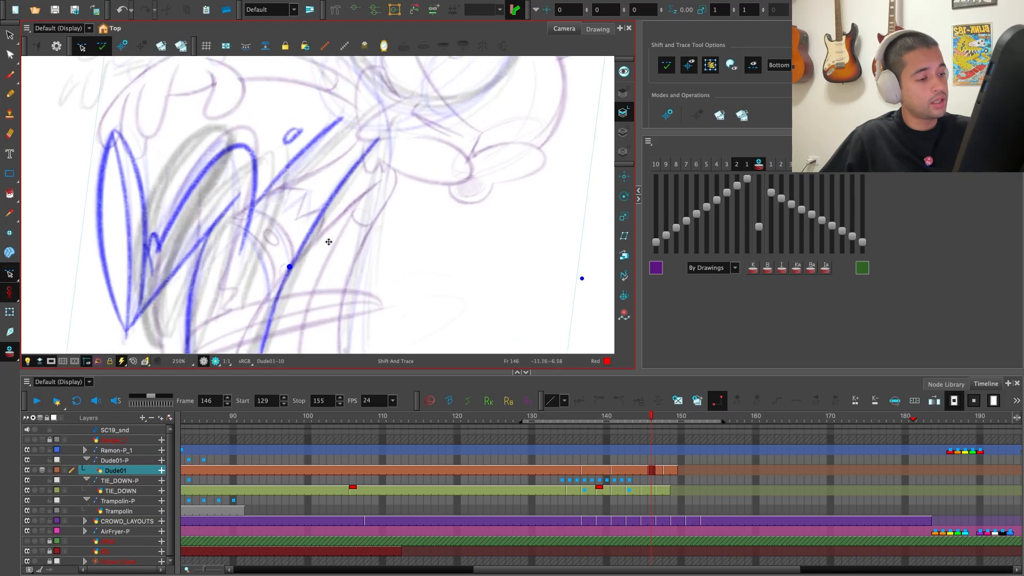
drag(333, 244, 331, 241)
key(alt+b)
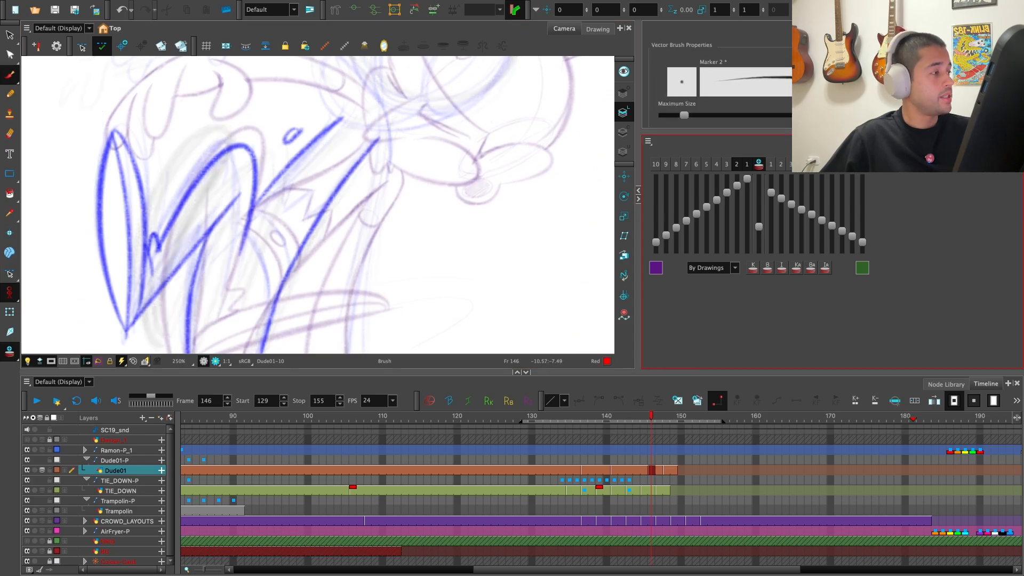
Set the brush colour back to blue and enlarge the camera view around the belt area at frame 146
click(907, 140)
click(659, 312)
key(super+f)
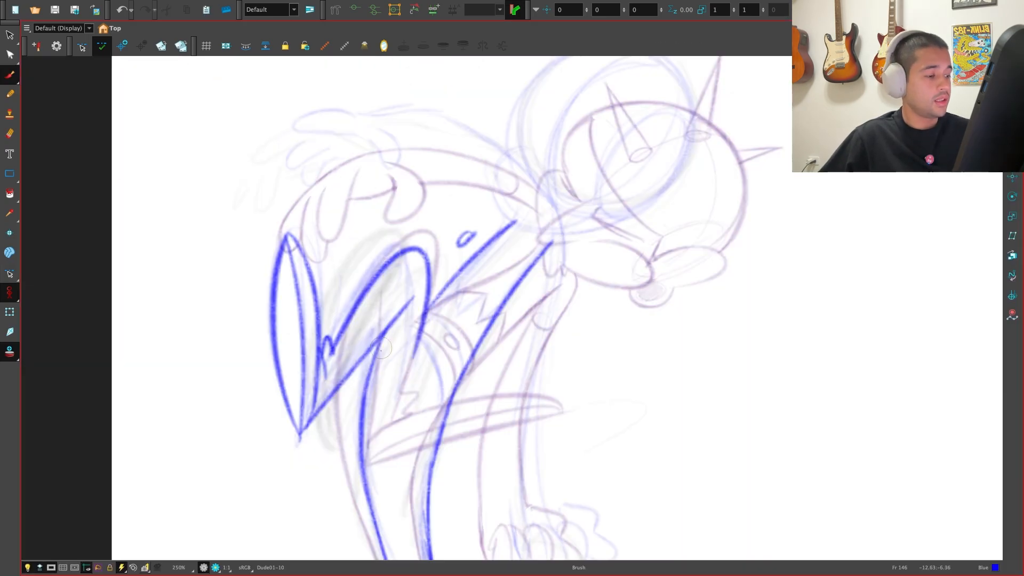
mouse_move(382, 348)
mouse_down()
mouse_move(533, 437)
mouse_move(497, 418)
mouse_move(459, 468)
mouse_move(431, 410)
mouse_move(423, 445)
mouse_up()
scroll(459, 469, up, 3)
drag(432, 410, 456, 433)
key(super+z)
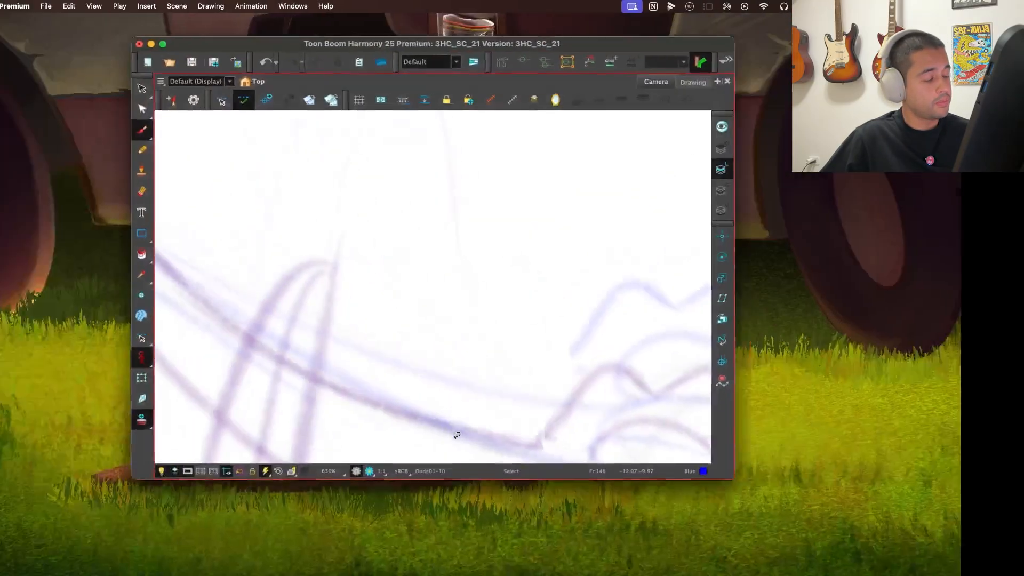
key(super+f)
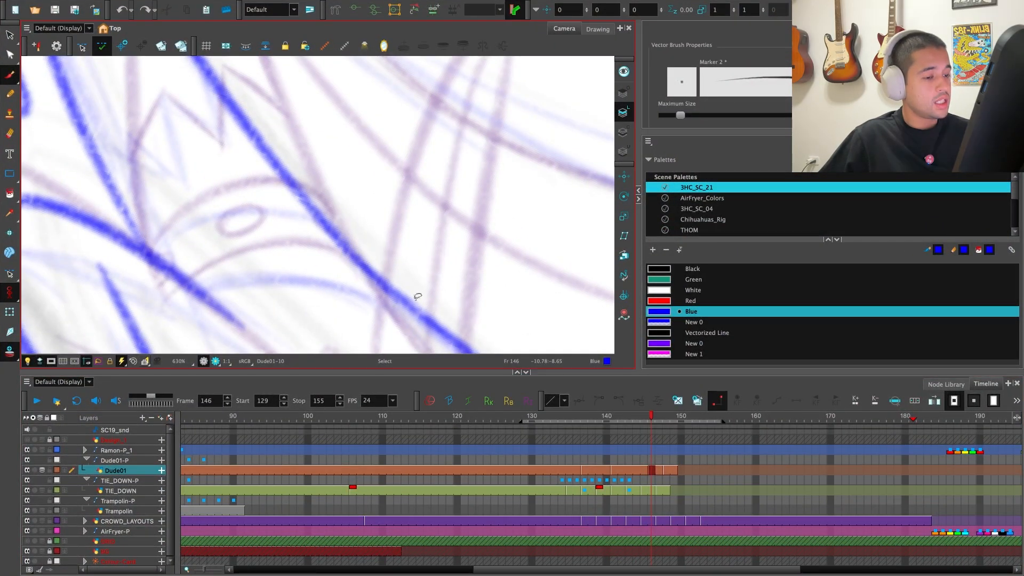
key(super+f)
scroll(422, 474, up, 2)
drag(424, 475, 336, 449)
mouse_move(336, 449)
mouse_down()
mouse_move(363, 487)
mouse_move(399, 457)
mouse_up()
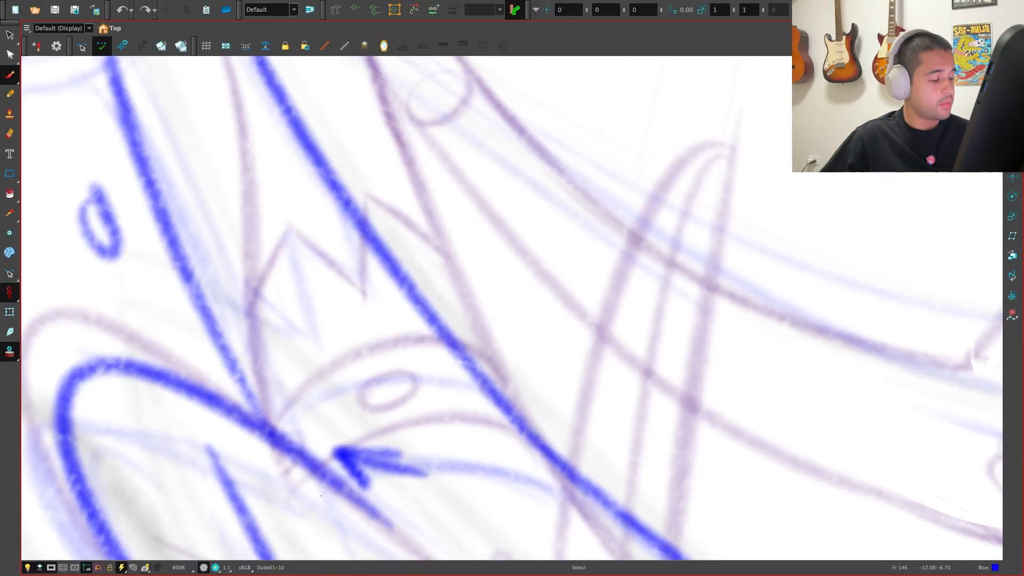
key(super+z)
key(super+z)
key(super+z)
Trace the belt's lower and upper curved edges in blue between the torso lines at frame 146, redoing unsatisfactory strokes
mouse_move(341, 501)
mouse_down()
mouse_move(310, 466)
mouse_move(540, 432)
mouse_up()
key(super+z)
drag(320, 505, 536, 429)
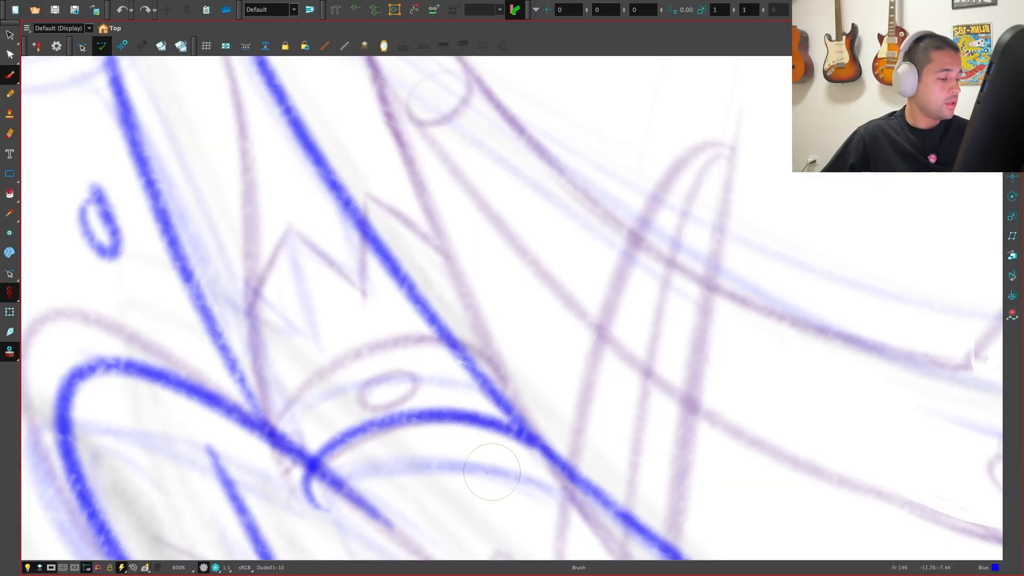
mouse_move(269, 433)
mouse_down()
mouse_move(393, 344)
mouse_move(475, 363)
mouse_up()
key(super+z)
mouse_move(289, 471)
mouse_down()
mouse_move(288, 385)
mouse_move(493, 385)
mouse_up()
key(shift+x)
Draw an oval stud in the middle of the belt at frame 146
drag(427, 488, 432, 494)
key(1)
key(1)
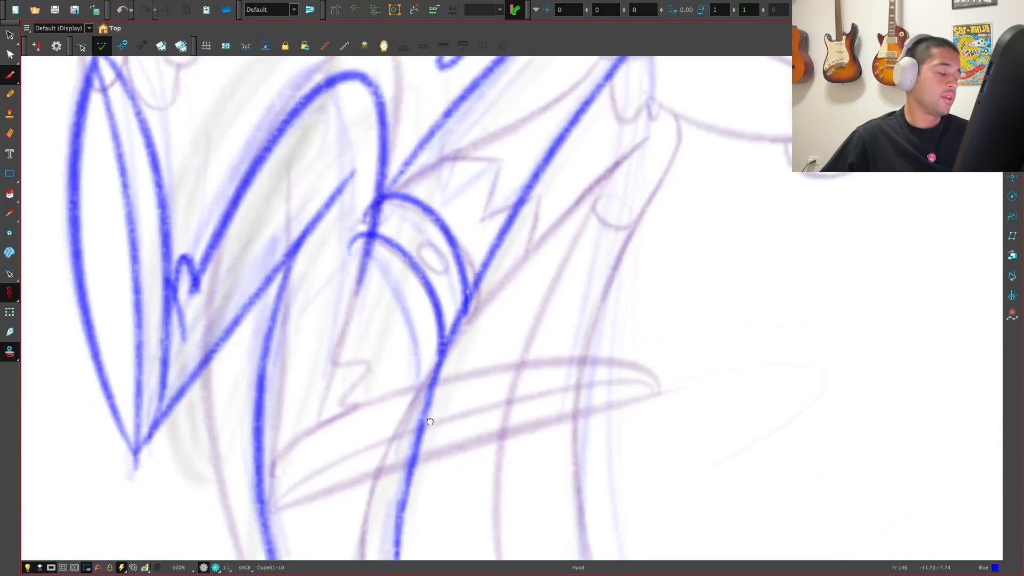
drag(430, 423, 454, 501)
drag(453, 502, 634, 400)
key(2)
drag(557, 435, 521, 438)
key(2)
mouse_move(449, 443)
mouse_down()
mouse_move(499, 457)
mouse_move(488, 462)
mouse_up()
drag(462, 518, 492, 480)
Add a stud at each end of the belt, redrawing the one next to the raised leg
mouse_move(409, 448)
mouse_down()
mouse_move(412, 467)
mouse_move(424, 439)
mouse_move(411, 484)
mouse_move(434, 439)
mouse_move(406, 475)
mouse_up()
key(super+z)
key(super+z)
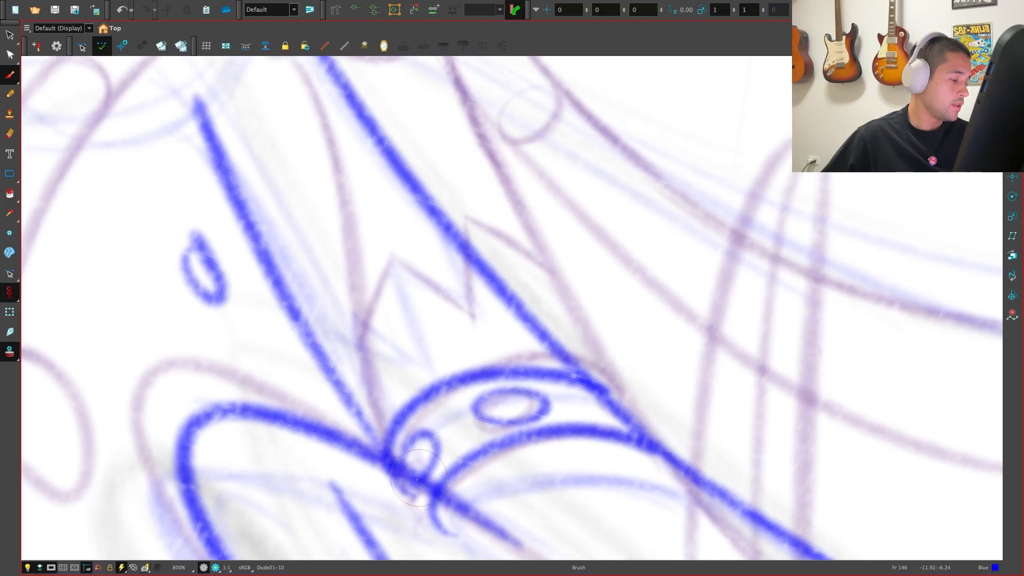
drag(593, 402, 619, 401)
key(shift+x)
key(1)
key(1)
key(1)
key(1)
key(1)
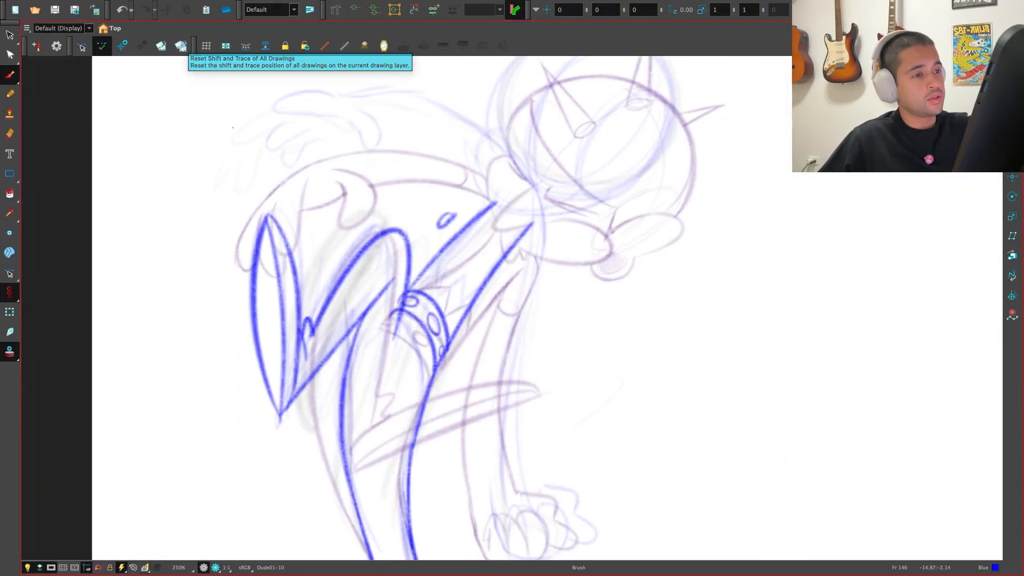
Undo the belt stud next to the raised leg and redraw it as a flatter oval
key(2)
key(2)
key(2)
key(2)
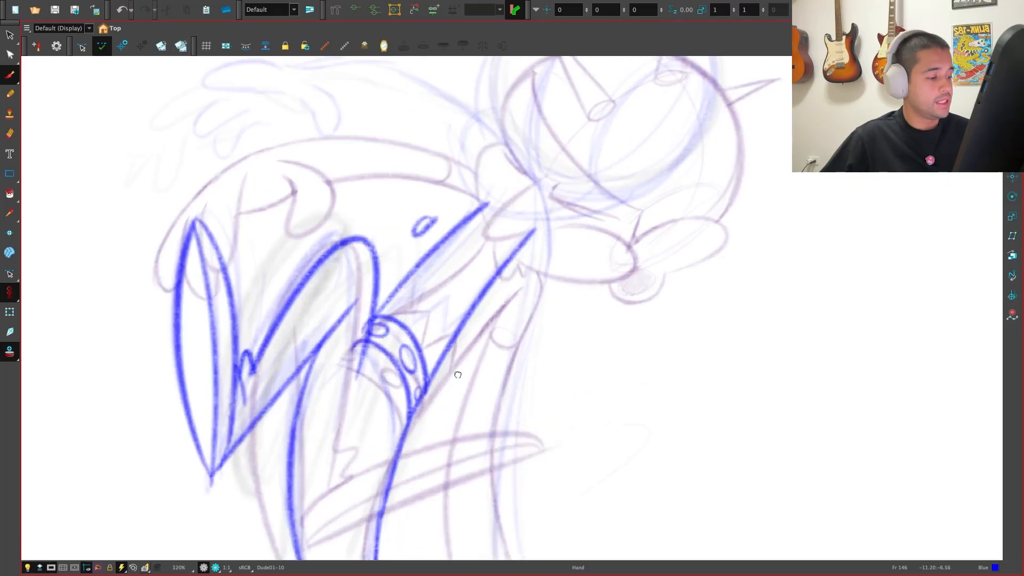
key(ctrl+z)
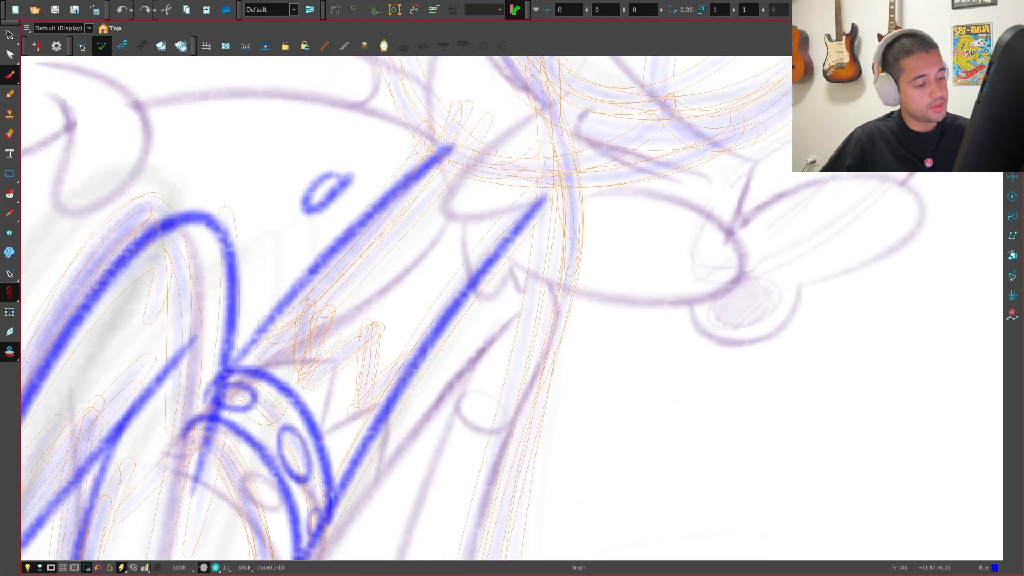
key(ctrl+z)
key(ctrl+z)
drag(232, 405, 224, 388)
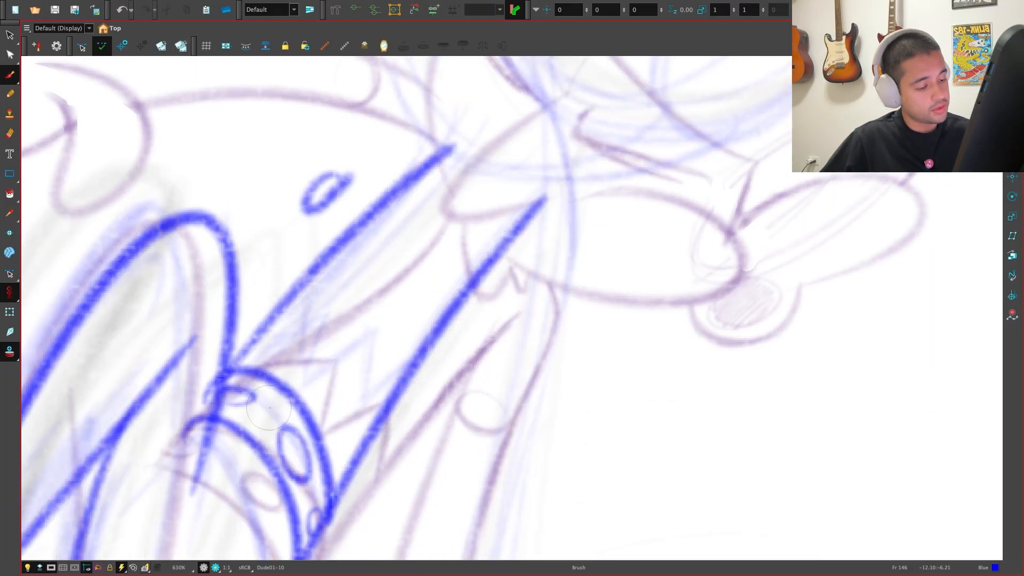
Compare the belt and torso at frame 146 with the preceding drawing by flipping between the two
key(1)
key(1)
key(1)
key(1)
key(1)
drag(519, 460, 472, 452)
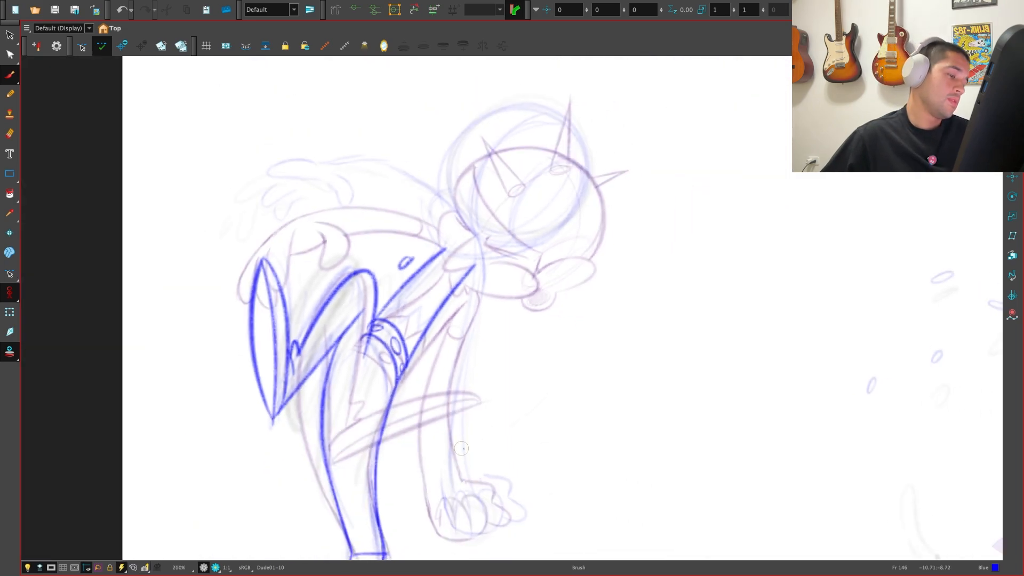
key(f)
key(g)
key(f)
key(g)
key(f)
key(g)
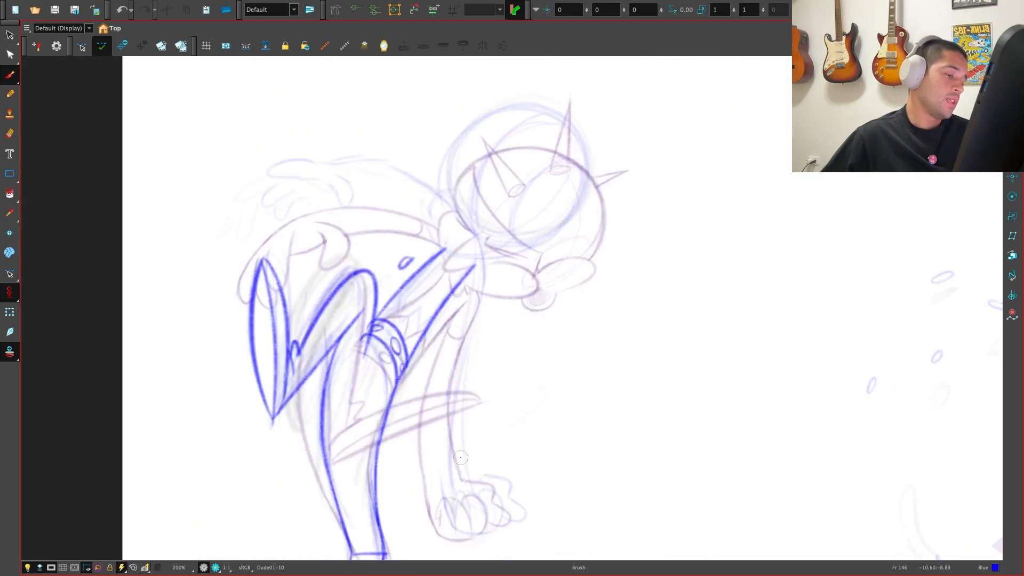
key(f)
key(g)
Sketch construction lines over the torso at frame 146, with a rounded hip form and a side plane running up to the shoulder
key(2)
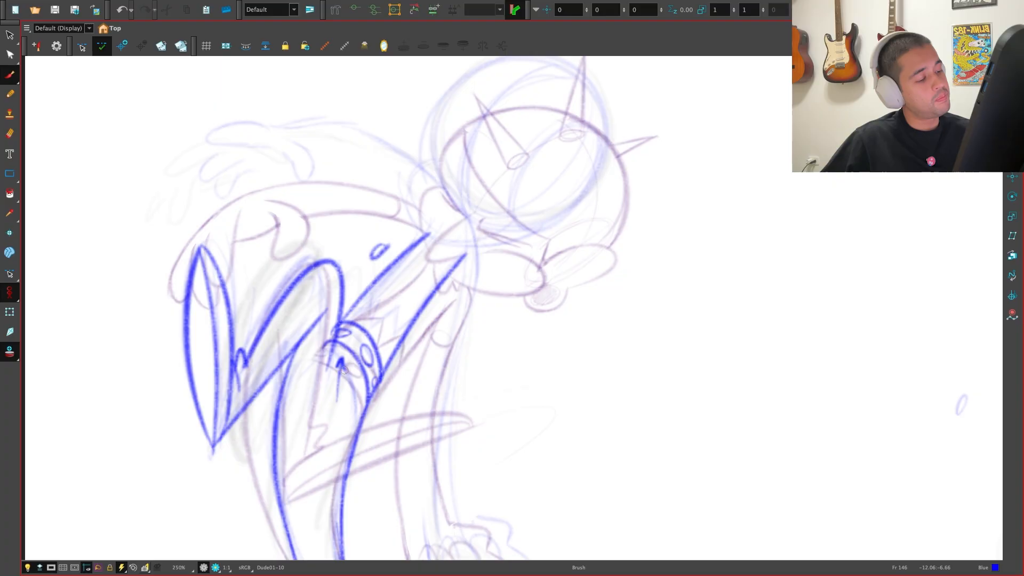
mouse_move(325, 357)
mouse_down()
mouse_move(331, 424)
mouse_move(368, 400)
mouse_move(336, 364)
mouse_move(322, 374)
mouse_move(450, 233)
mouse_up()
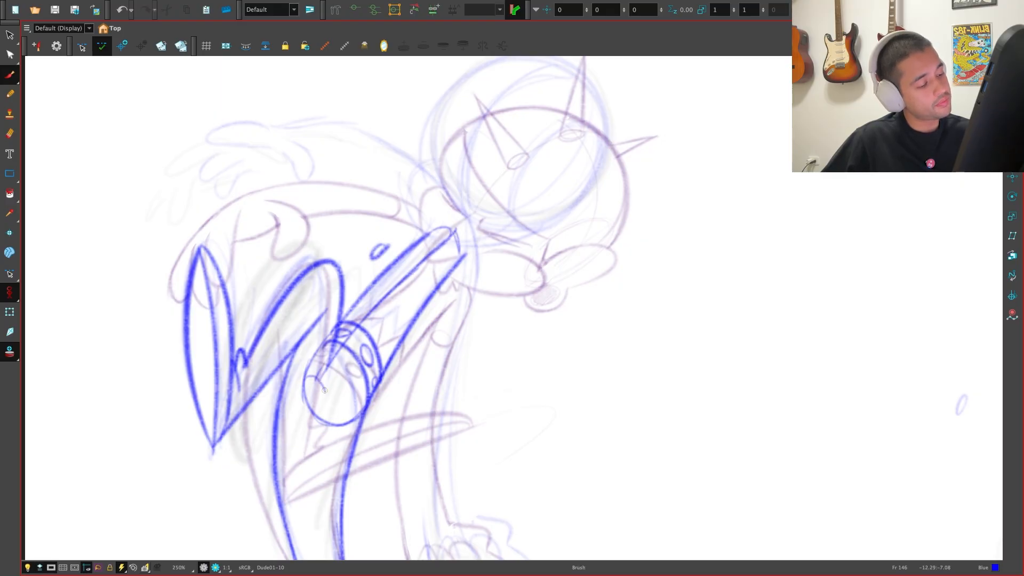
mouse_move(556, 409)
mouse_down()
mouse_move(495, 416)
mouse_move(552, 329)
mouse_up()
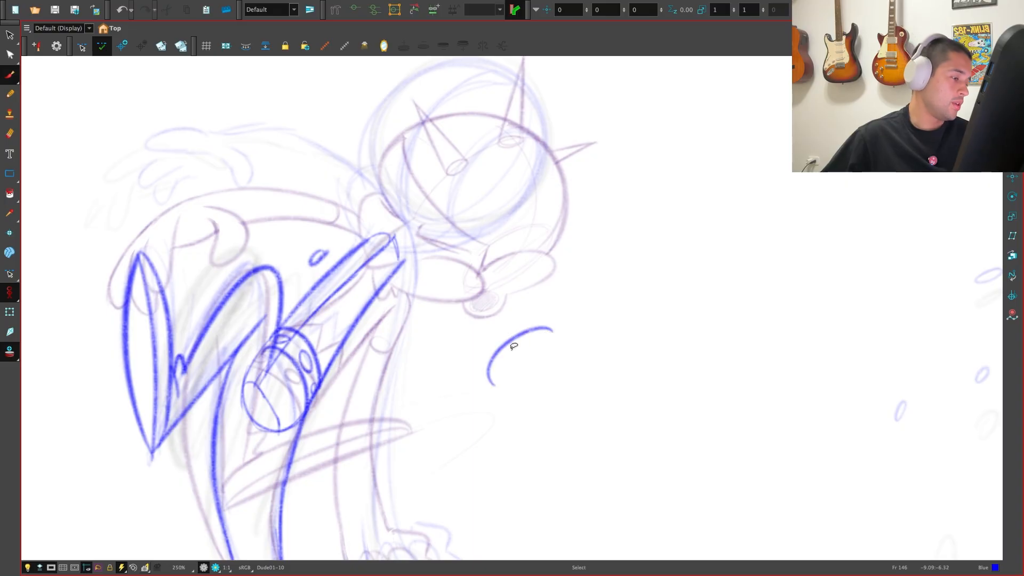
key(ctrl+z)
mouse_move(479, 377)
mouse_down()
mouse_move(526, 330)
mouse_move(521, 354)
mouse_move(607, 352)
mouse_move(563, 431)
mouse_up()
key(ctrl+z)
key(ctrl+z)
Sketch a bent flour-sack form with a base ellipse and a separate side plane in the empty area beside the character
drag(510, 400, 494, 352)
mouse_move(480, 293)
mouse_down()
mouse_move(449, 484)
mouse_move(459, 502)
mouse_move(465, 449)
mouse_move(567, 477)
mouse_up()
drag(552, 373, 558, 400)
drag(551, 380, 576, 476)
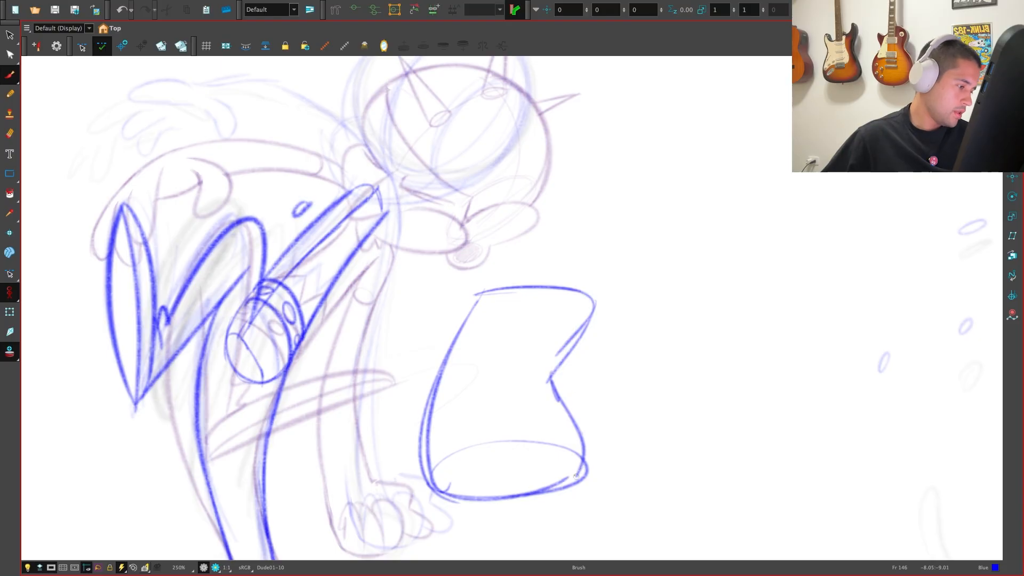
drag(552, 398, 586, 480)
mouse_move(482, 293)
mouse_down()
mouse_move(503, 337)
mouse_move(463, 408)
mouse_move(457, 497)
mouse_up()
drag(474, 443, 455, 499)
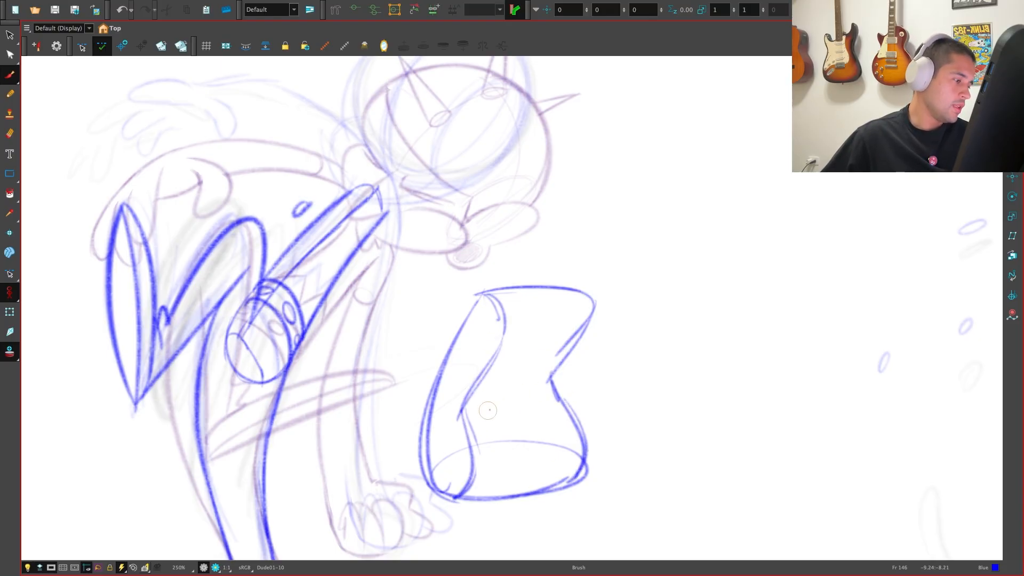
Add a crease line across the sack's waist and small tufts at its four corners
drag(536, 395, 450, 417)
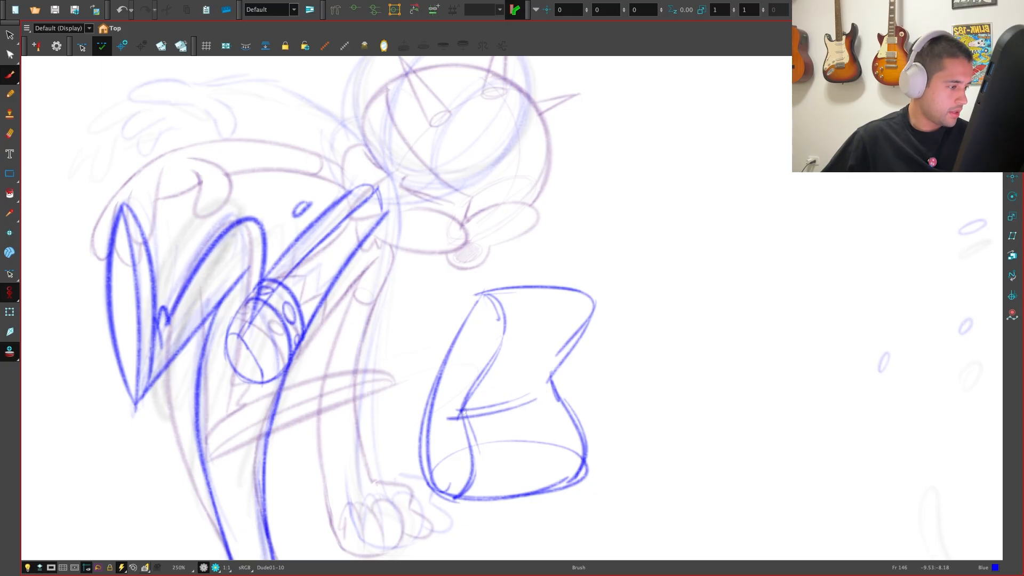
drag(485, 291, 451, 304)
drag(591, 291, 589, 292)
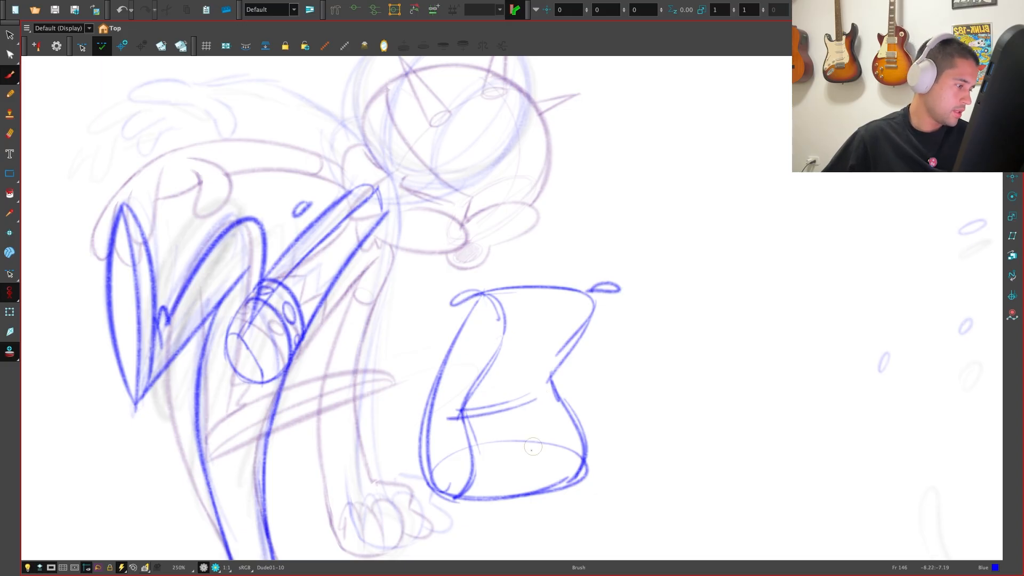
drag(450, 500, 426, 520)
drag(580, 472, 610, 479)
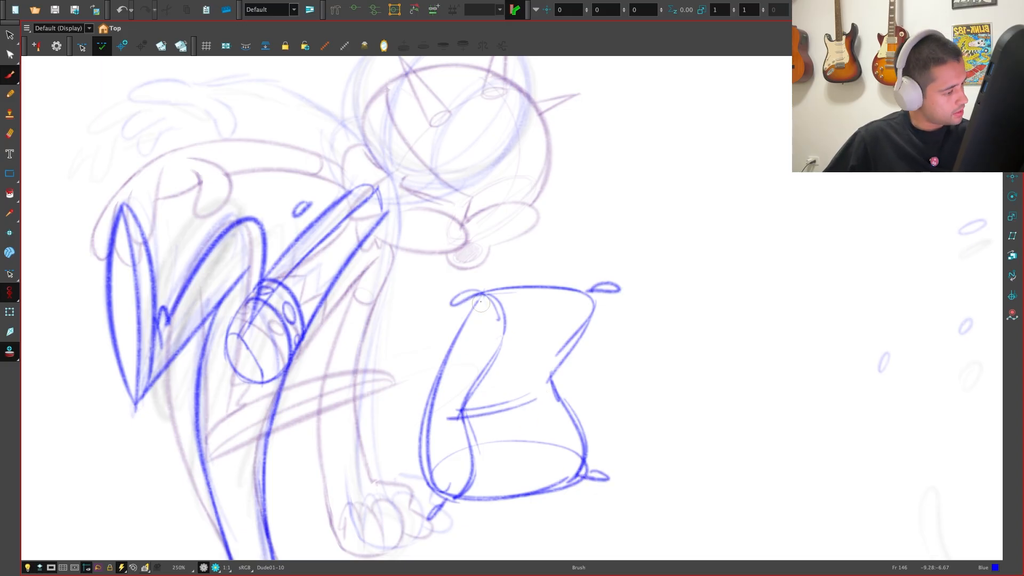
Darken the edge between the sack's side and front planes, add waist creases, and label the planes S and F
mouse_move(483, 298)
mouse_down()
mouse_move(501, 341)
mouse_move(504, 320)
mouse_move(462, 414)
mouse_move(461, 499)
mouse_up()
key(ctrl+z)
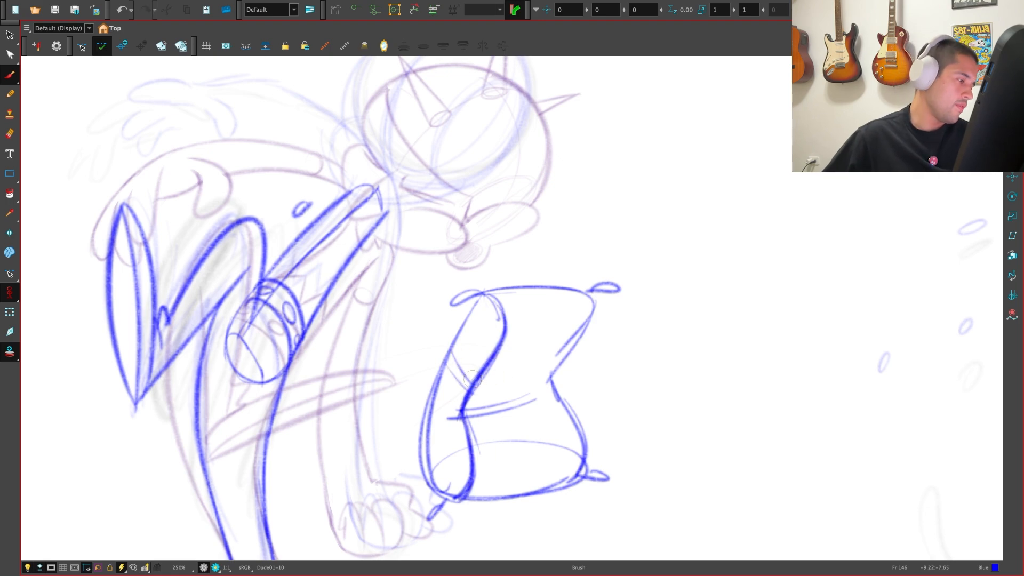
drag(472, 388, 556, 373)
drag(537, 327, 556, 320)
drag(537, 334, 550, 330)
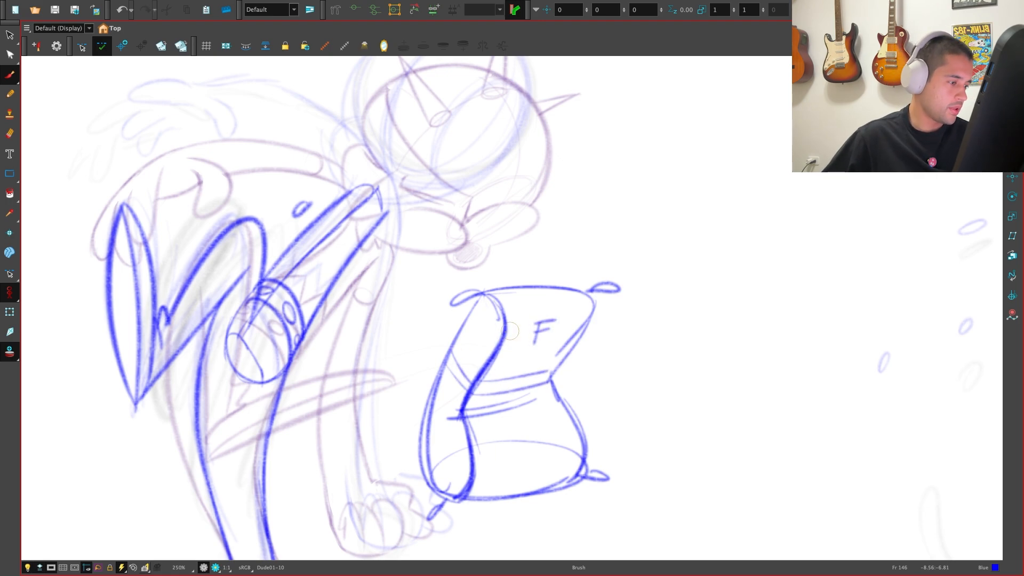
drag(481, 332, 473, 345)
Select the whole sack sketch and move it farther away from the character's hand
mouse_move(560, 507)
mouse_down()
mouse_move(414, 385)
mouse_move(558, 495)
mouse_up()
click(679, 384)
mouse_move(638, 362)
mouse_down()
mouse_move(600, 276)
mouse_move(426, 431)
mouse_up()
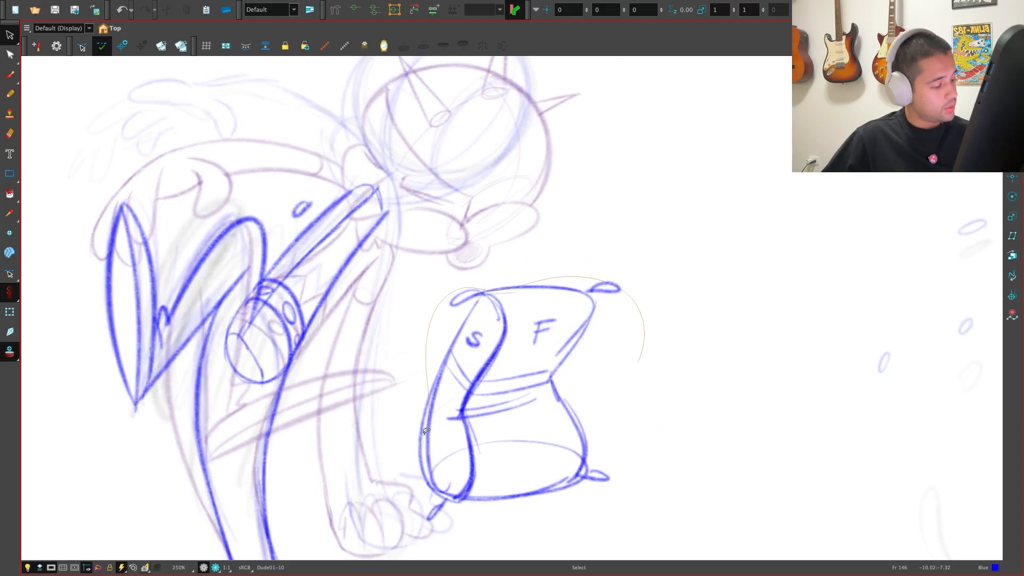
drag(440, 498, 501, 509)
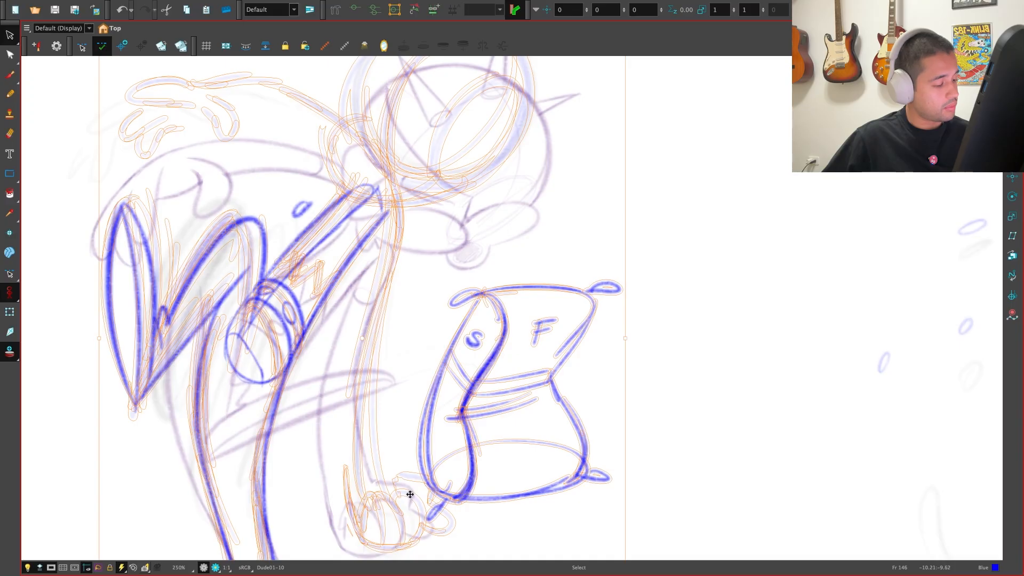
drag(470, 472, 523, 451)
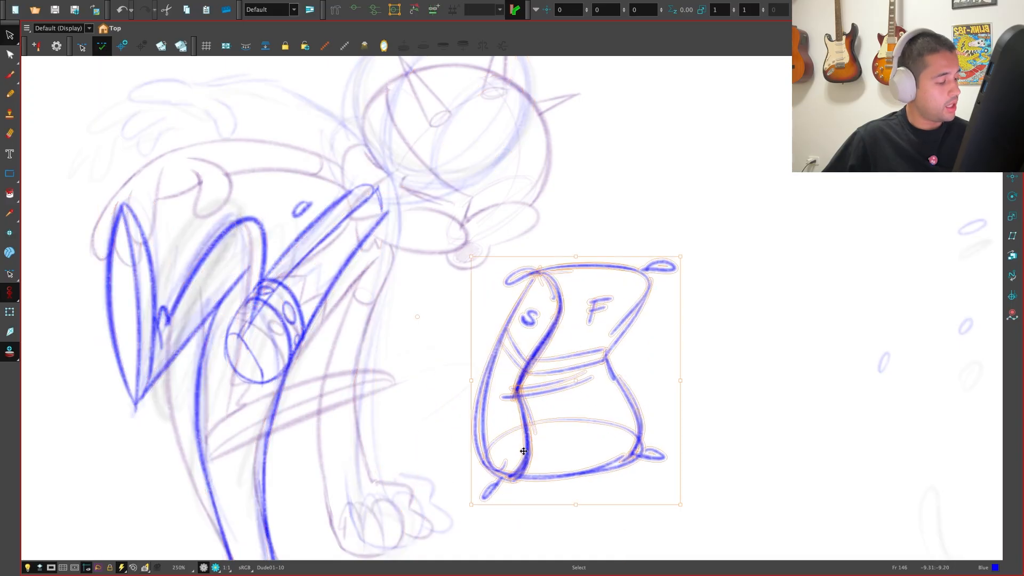
click(726, 403)
key(alt+b)
key(2)
key(2)
drag(264, 357, 309, 430)
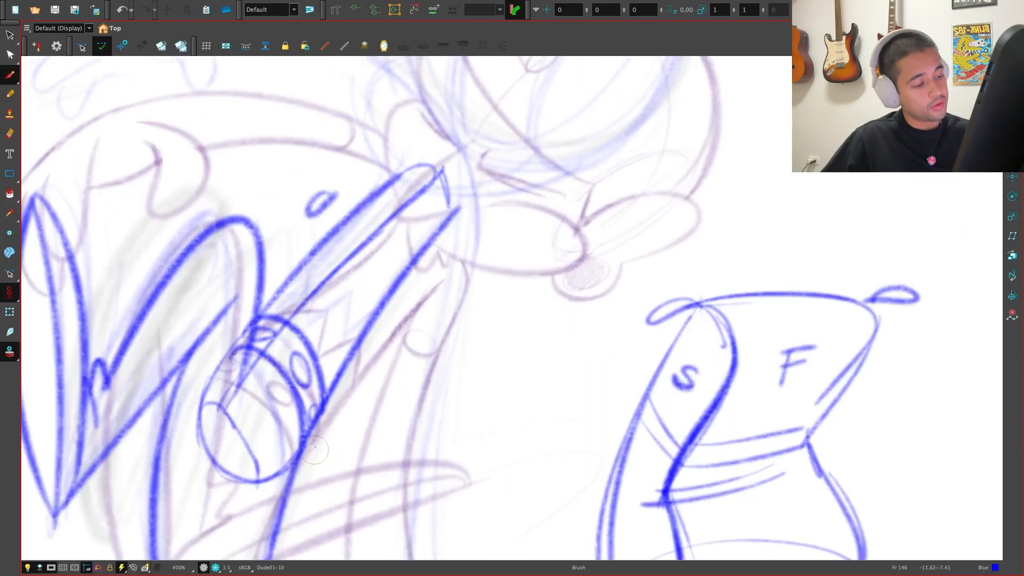
key(ctrl+z)
Delete the construction strokes running along the torso toward the shoulder and save the scene
key(1)
key(alt+s)
click(396, 254)
key(Delete)
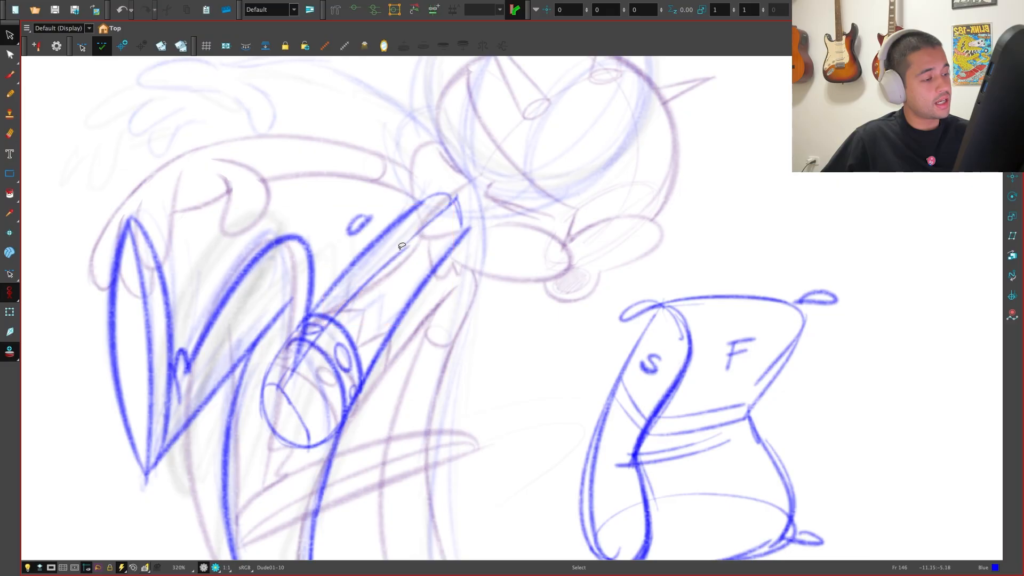
click(402, 246)
key(Delete)
click(423, 231)
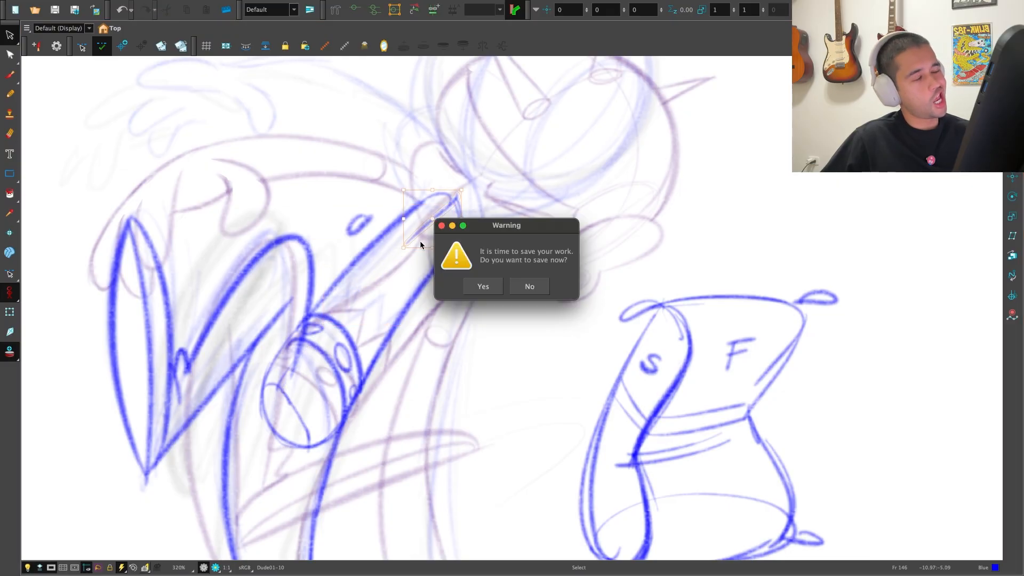
click(483, 285)
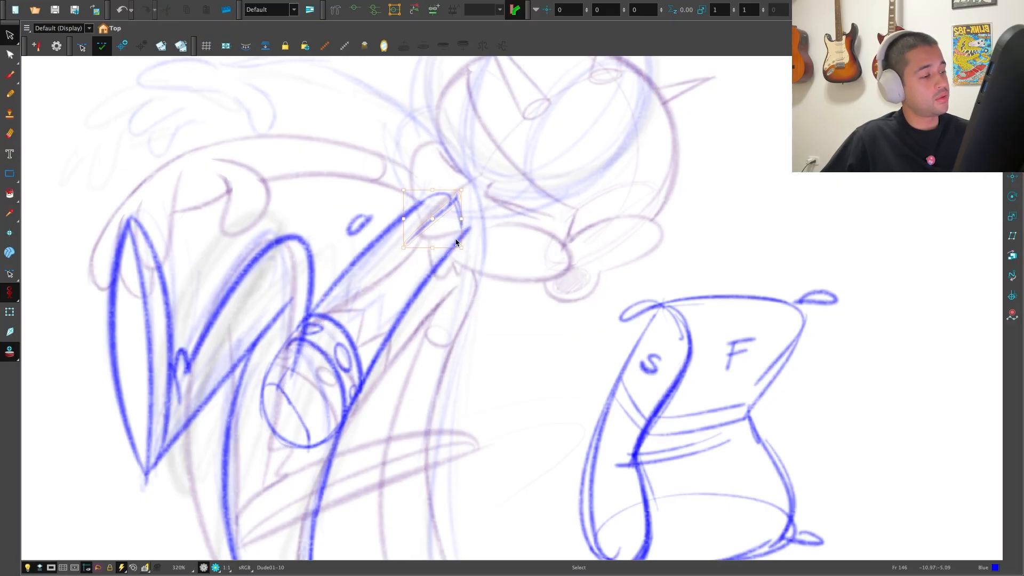
Delete the remaining construction strokes of the rounded hip form below the belt at frame 146
click(286, 391)
key(Delete)
click(278, 386)
key(Delete)
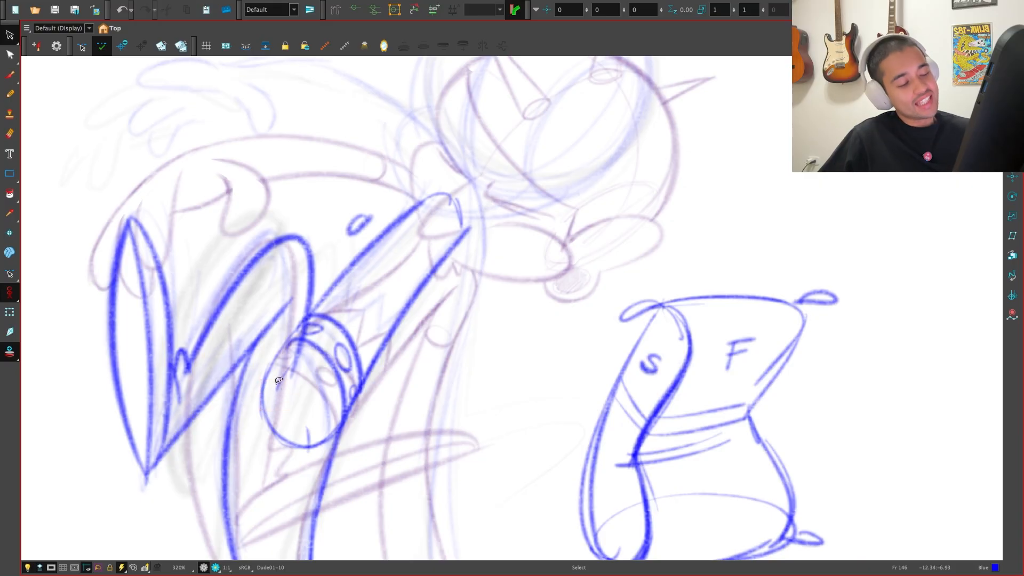
click(283, 382)
key(Delete)
click(265, 389)
key(Delete)
click(314, 442)
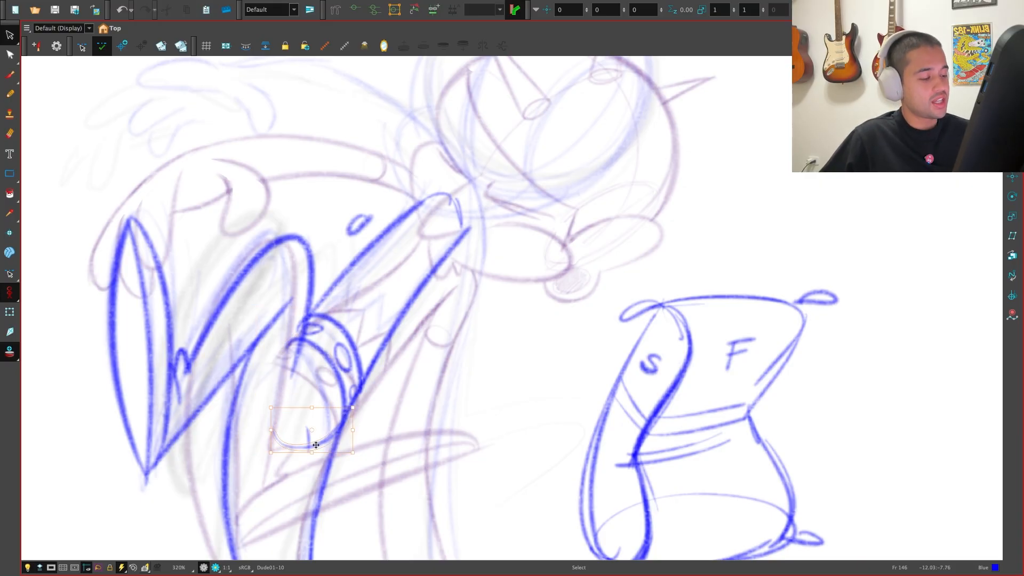
key(Delete)
click(325, 423)
key(Escape)
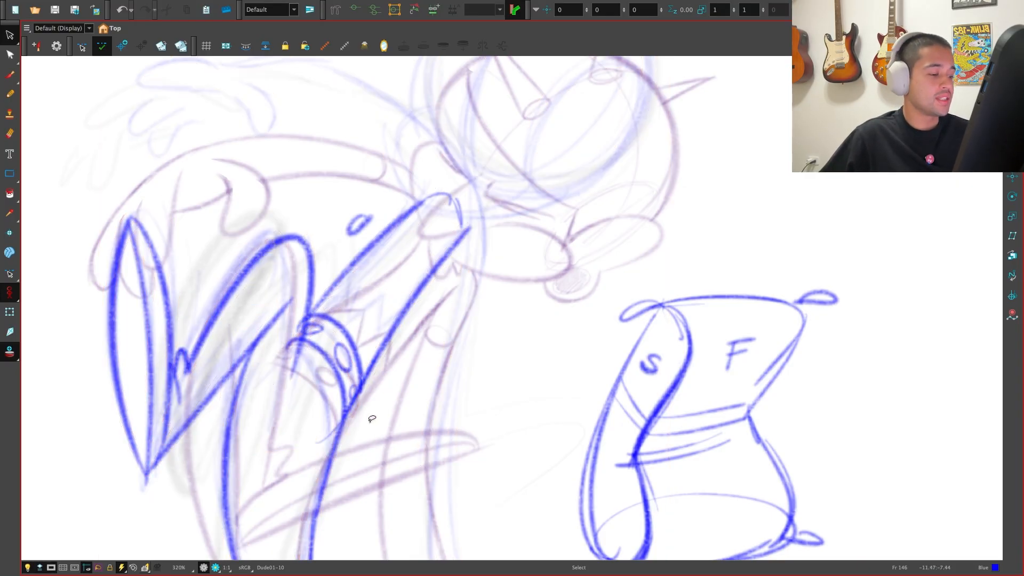
Flip between frames 141 and 146 to compare the cleaned-up torso, belt and leg shapes
key(2)
key(f)
key(g)
key(f)
key(g)
key(f)
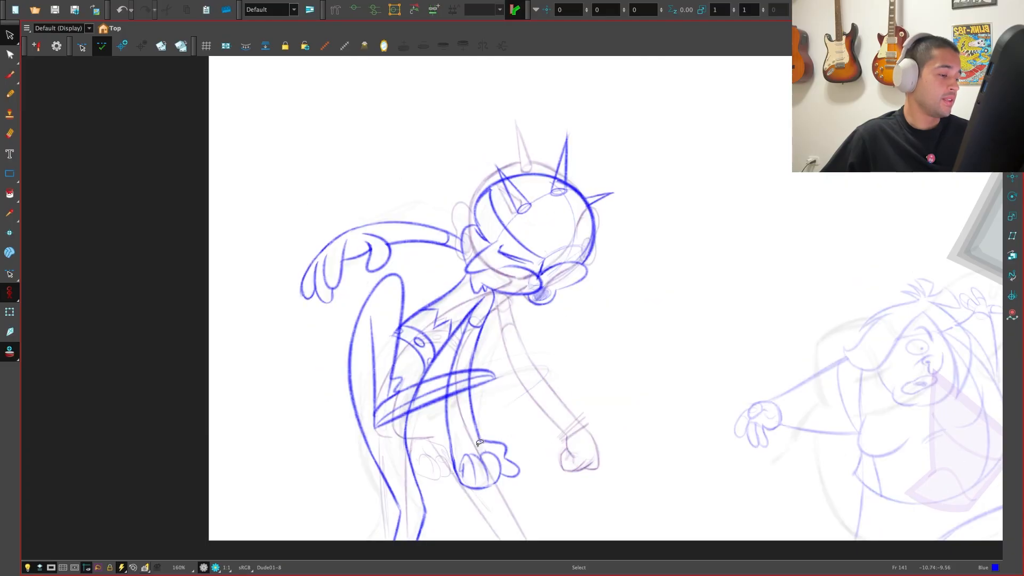
key(g)
key(f)
key(g)
key(1)
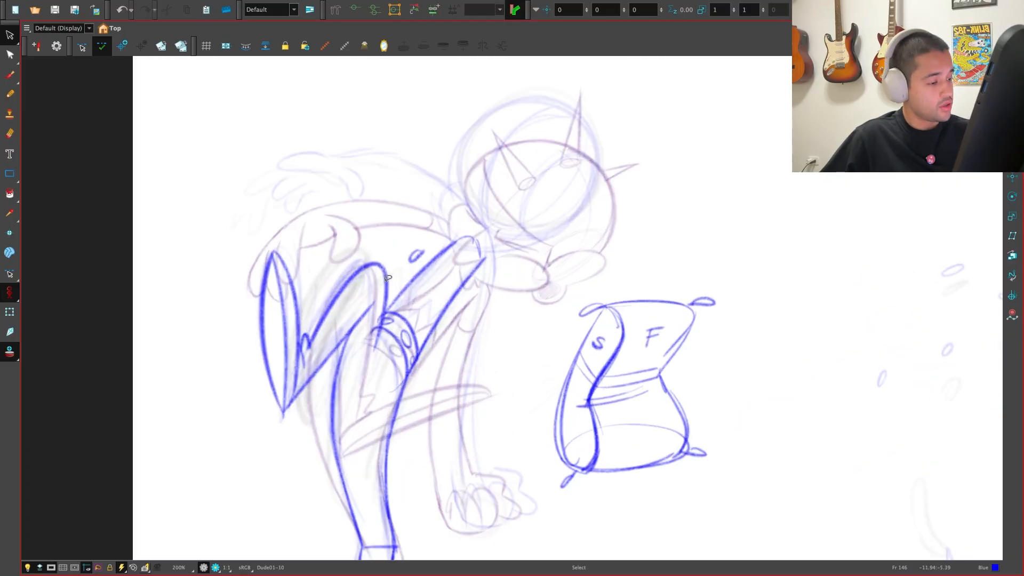
Extend the raised knee's inner line down across the end of the belt at frame 146
click(414, 303)
key(alt+b)
key(1)
mouse_move(387, 331)
mouse_down()
mouse_move(514, 473)
mouse_move(617, 463)
mouse_up()
key(1)
key(1)
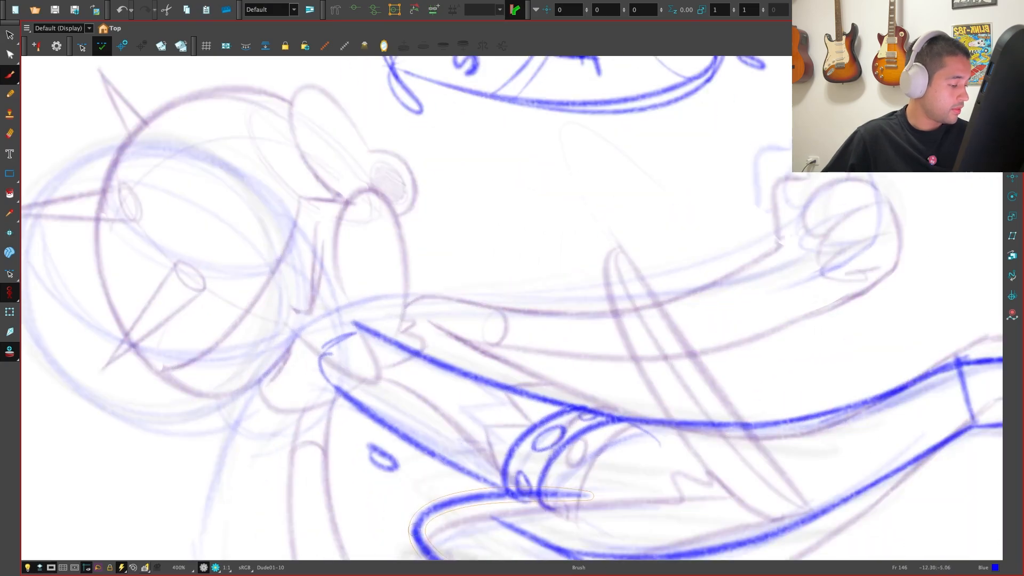
key(shift+x)
key(2)
key(2)
key(2)
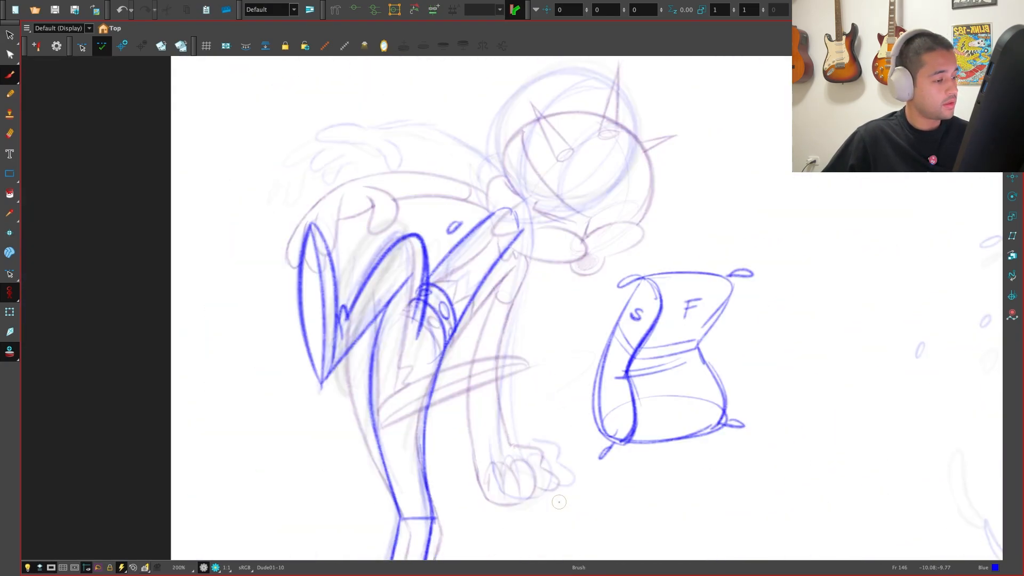
Erase the belt lines that overlap the raised leg beyond its inner line
drag(425, 323, 419, 387)
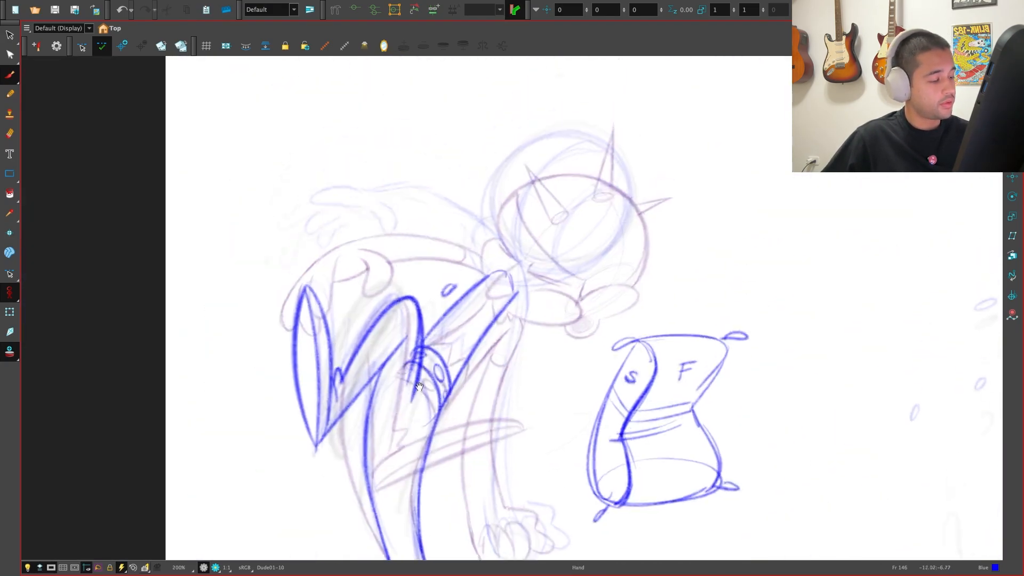
mouse_move(352, 500)
mouse_down()
mouse_move(704, 463)
mouse_move(551, 415)
mouse_up()
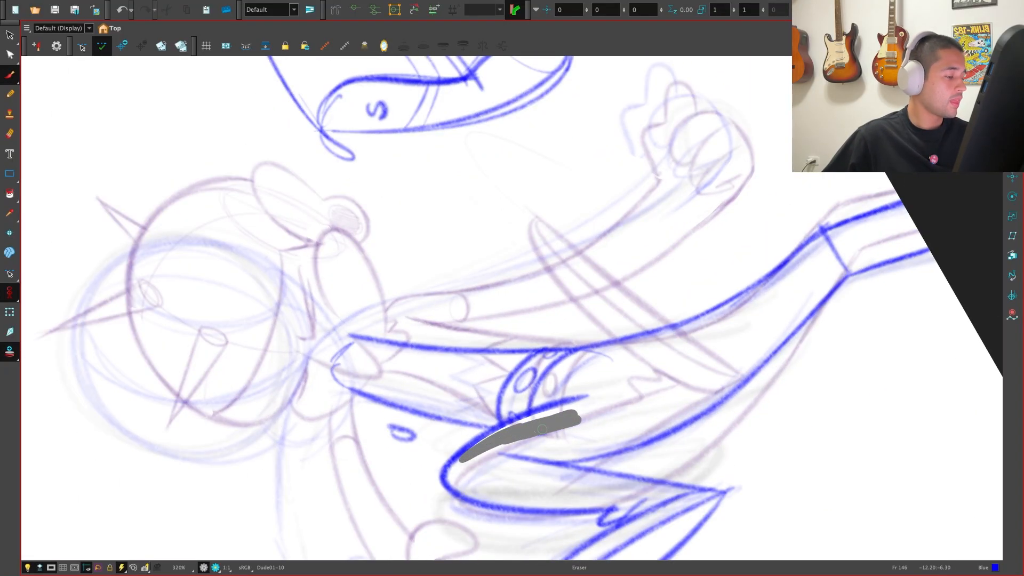
key(shift+x)
key(2)
key(2)
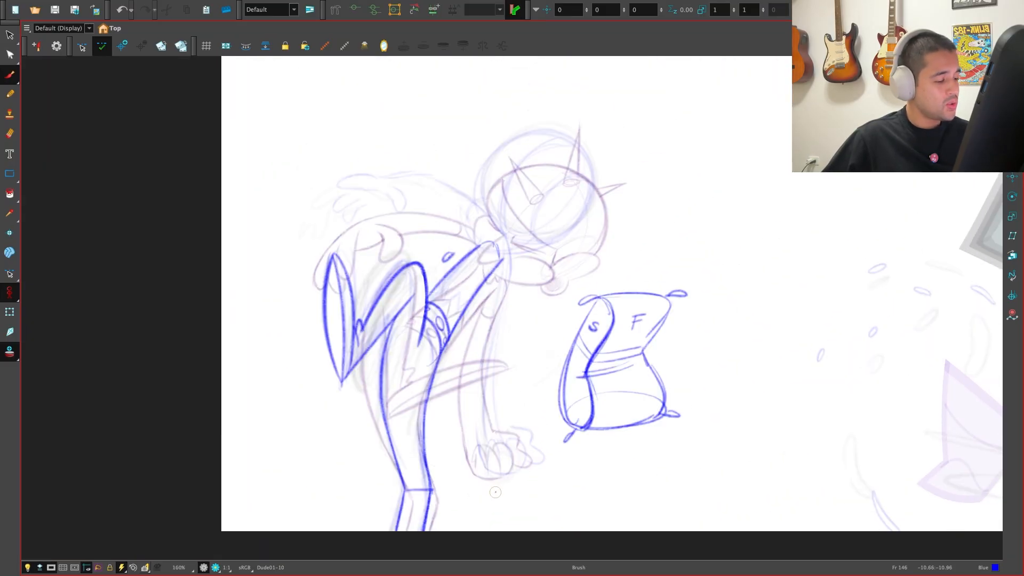
key(2)
Draw the shirt's jagged torn hem between the torso lines above the belt, using frame 141 as reference and redoing the first attempt
drag(513, 374, 475, 494)
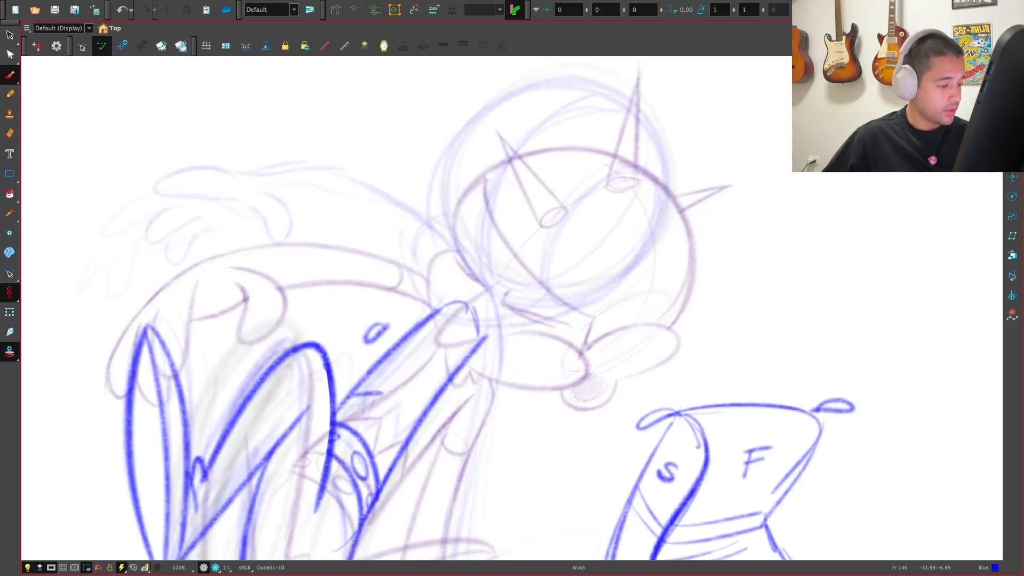
key(ctrl+z)
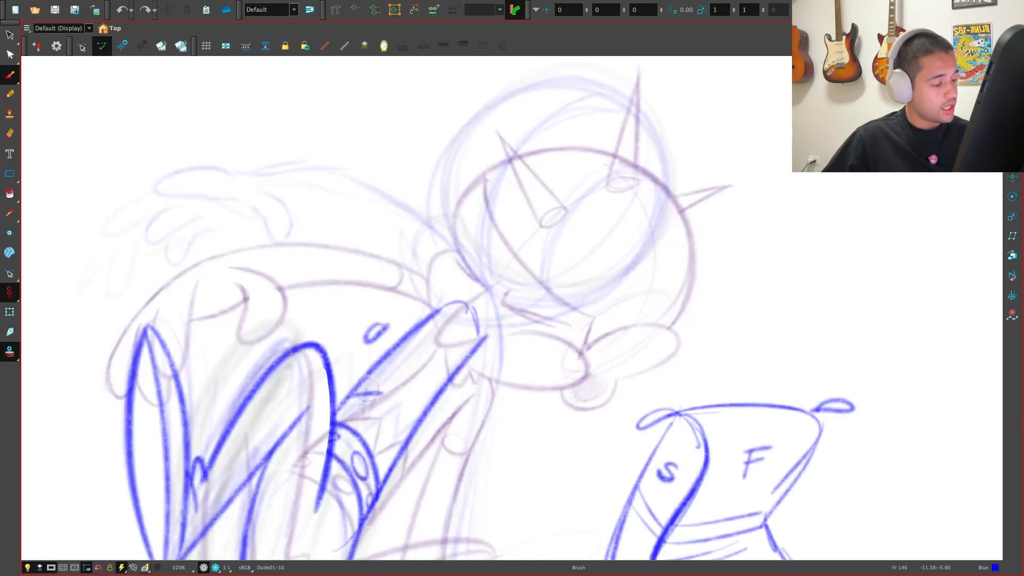
drag(379, 418, 380, 431)
key(f)
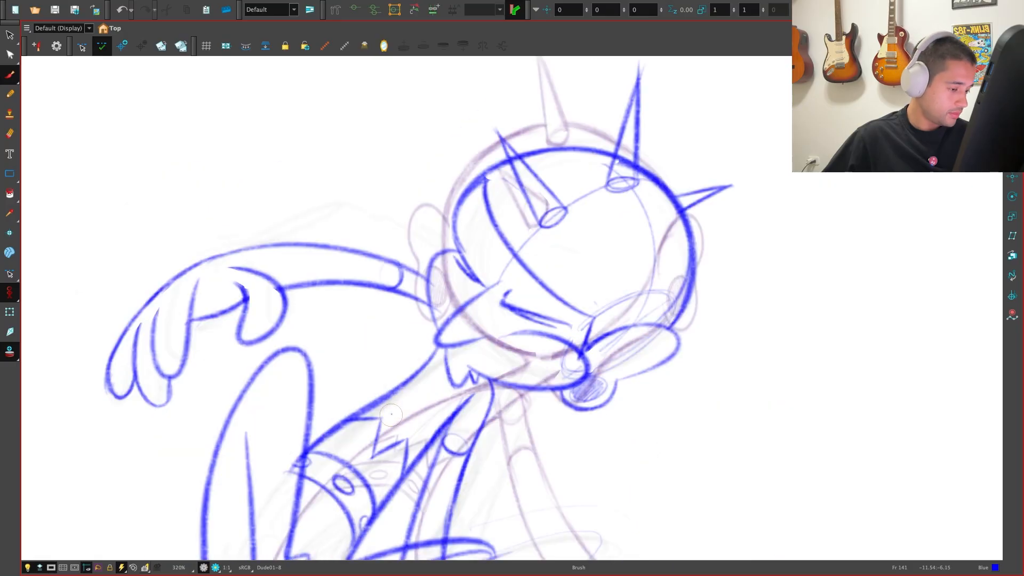
key(g)
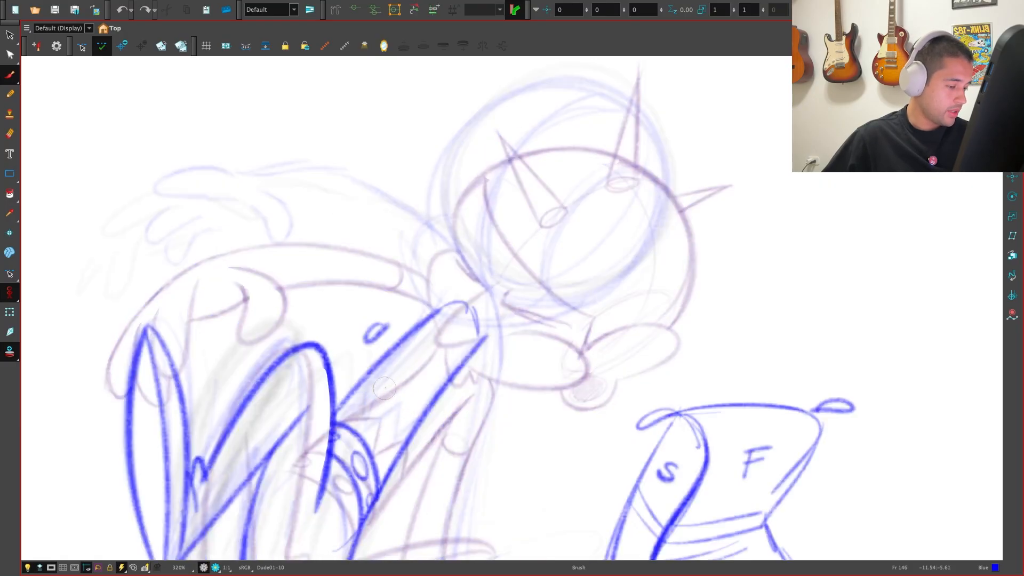
drag(356, 408, 375, 388)
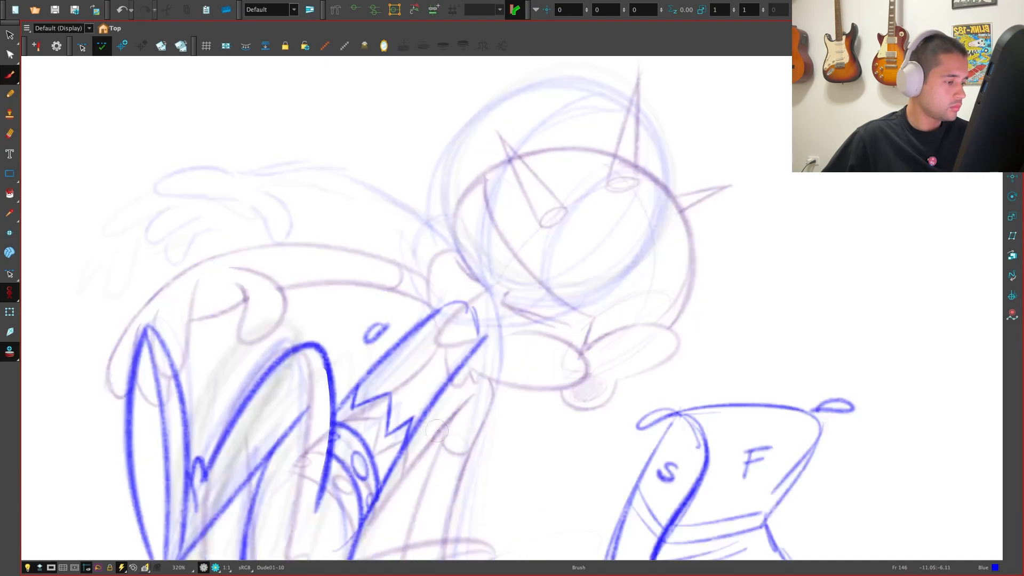
scroll(436, 431, down, 4)
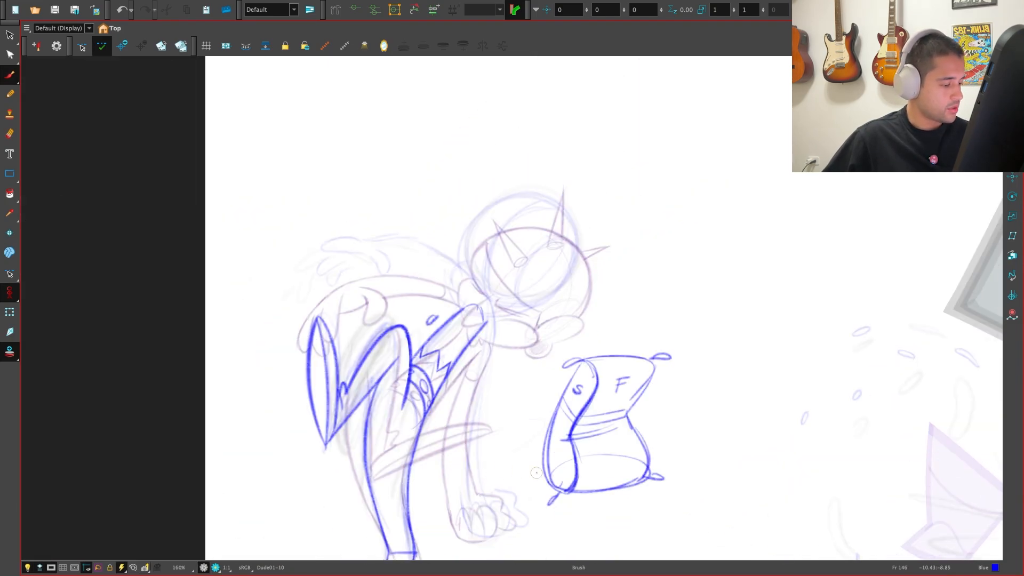
Start the planted arm's inner line just below the shoulder at frame 146, hide the onion skin and compare with frame 141
drag(569, 544, 487, 500)
drag(487, 500, 480, 520)
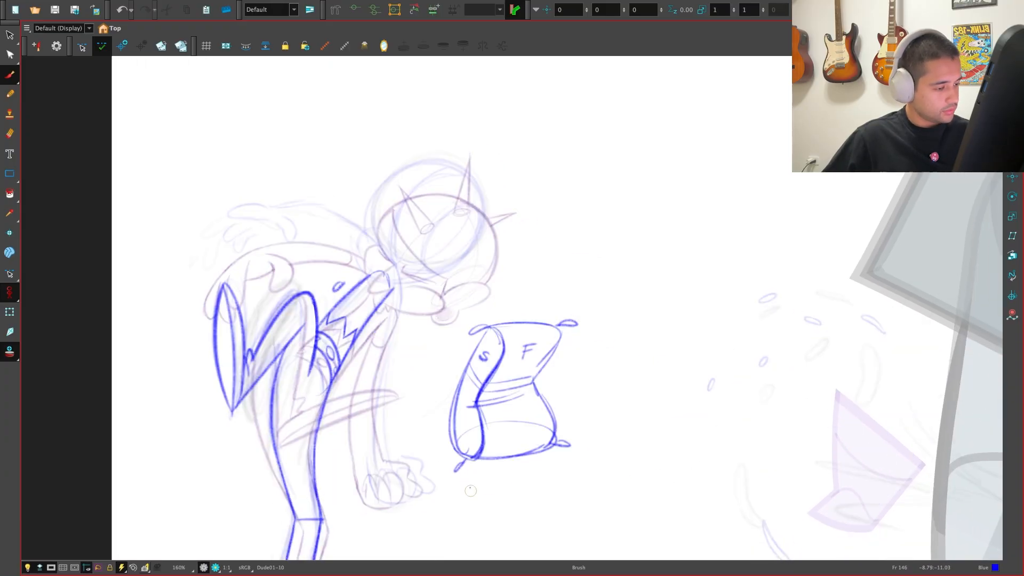
key(2)
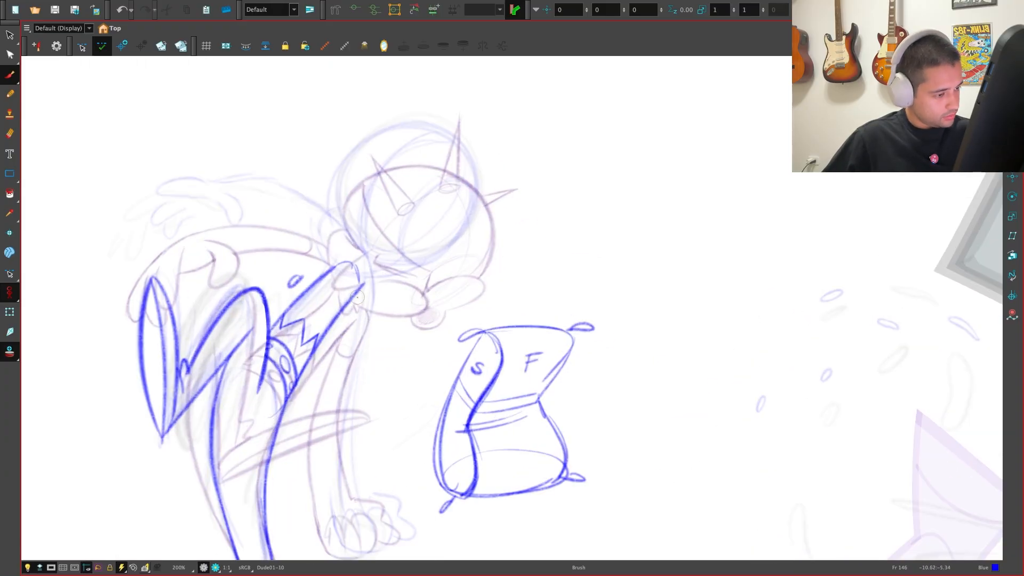
key(alt+o)
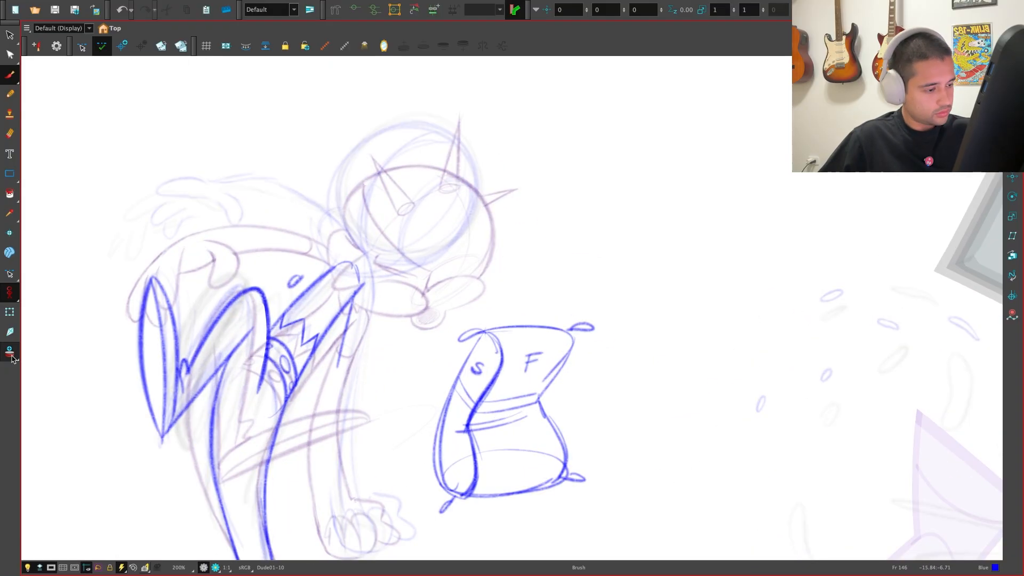
key(f)
key(g)
key(f)
key(g)
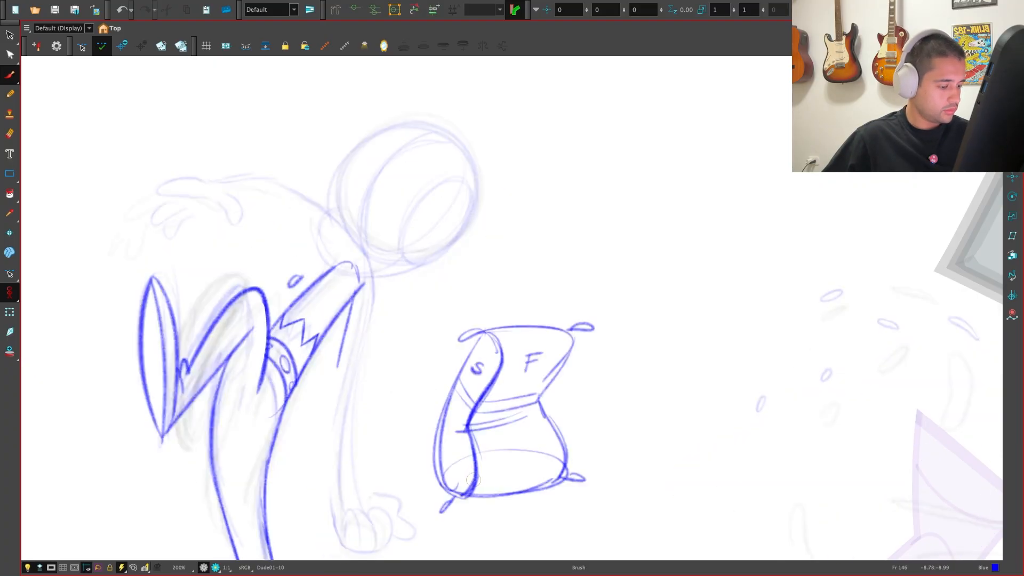
Cut out the rough sketch of the planted hand at frame 146 and move it slightly up
key(f)
key(alt+s)
key(g)
key(ctrl+a)
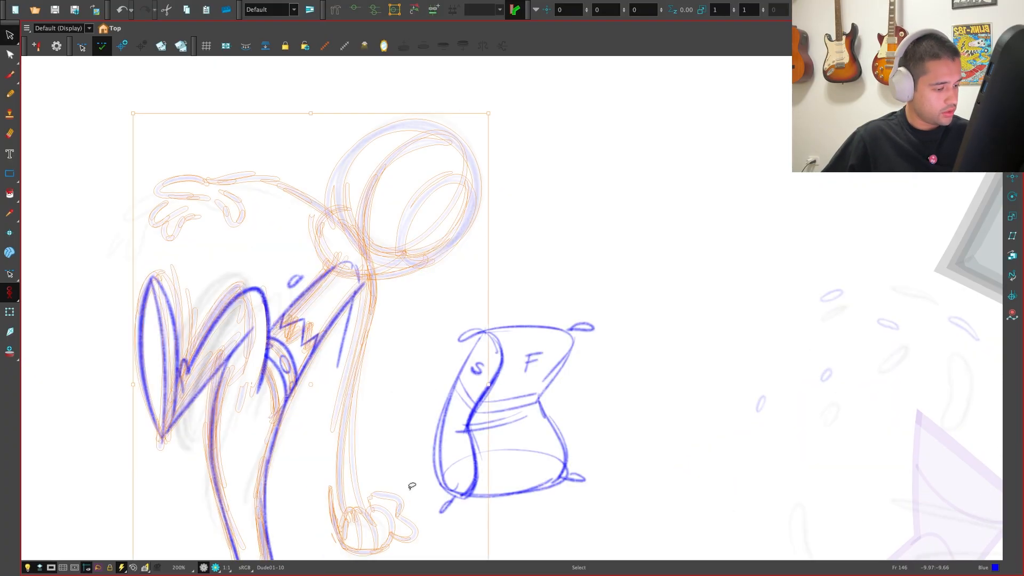
key(alt+t)
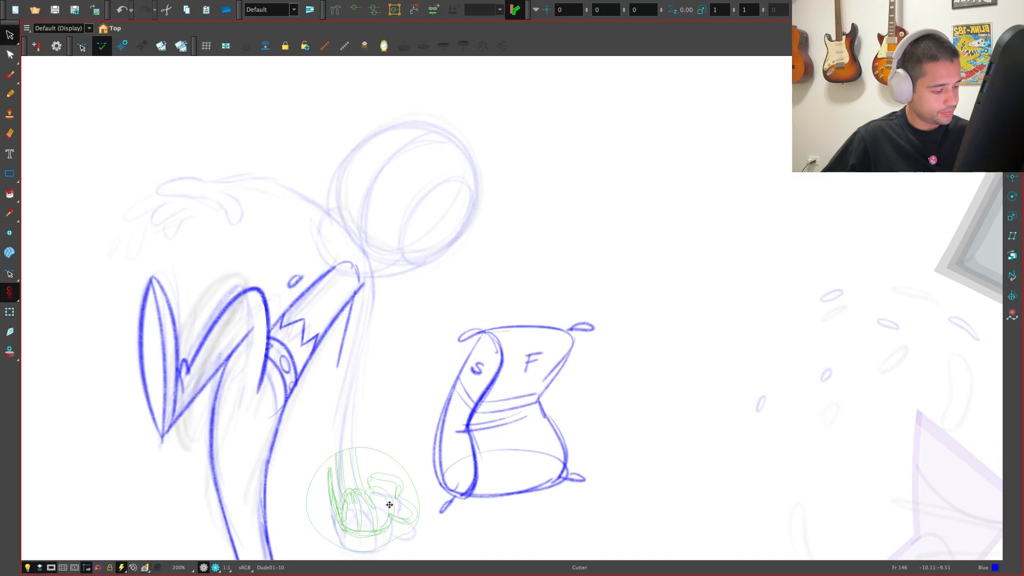
drag(390, 504, 406, 491)
Flip between frames 141 and 146 to check the position of the planted hand
key(f)
key(g)
key(g)
key(f)
key(f)
key(alt+s)
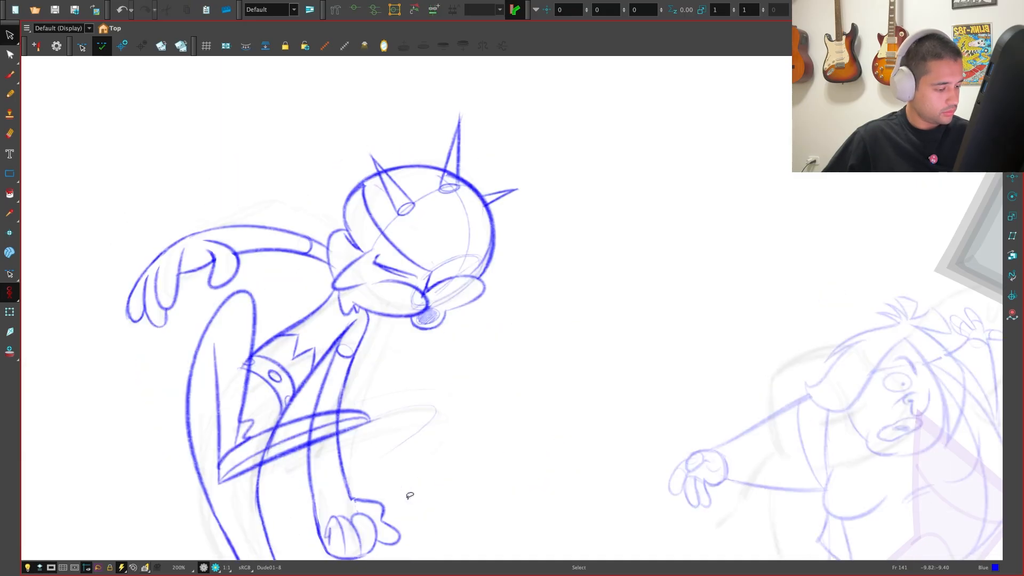
key(g)
key(f)
key(g)
key(f)
key(g)
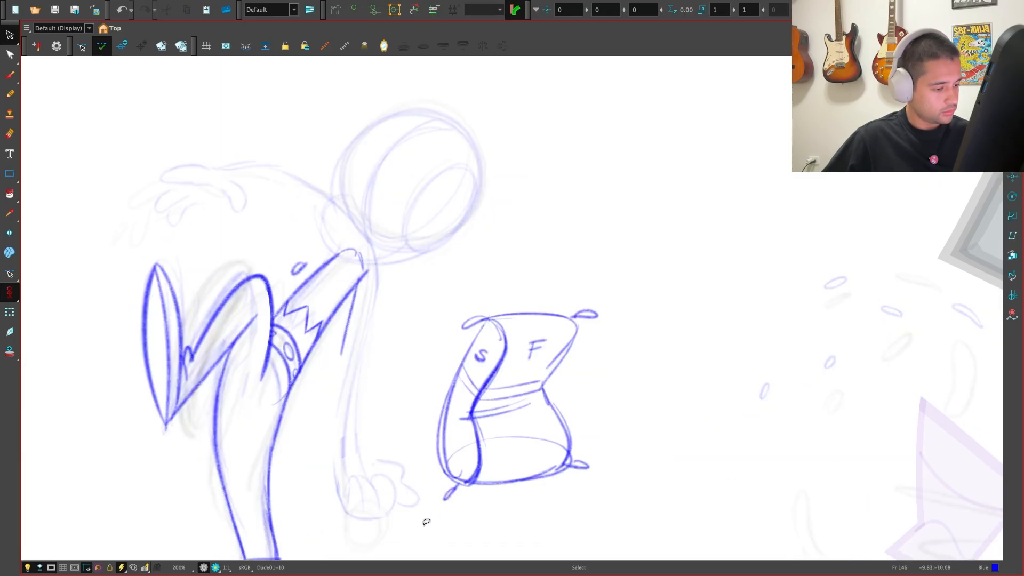
key(f)
key(g)
Draw the planted arm's inner line in blue from the wrist up to the torso, redoing the first attempt
mouse_move(426, 522)
mouse_down()
mouse_move(359, 444)
mouse_move(229, 487)
mouse_move(235, 462)
mouse_up()
key(alt+b)
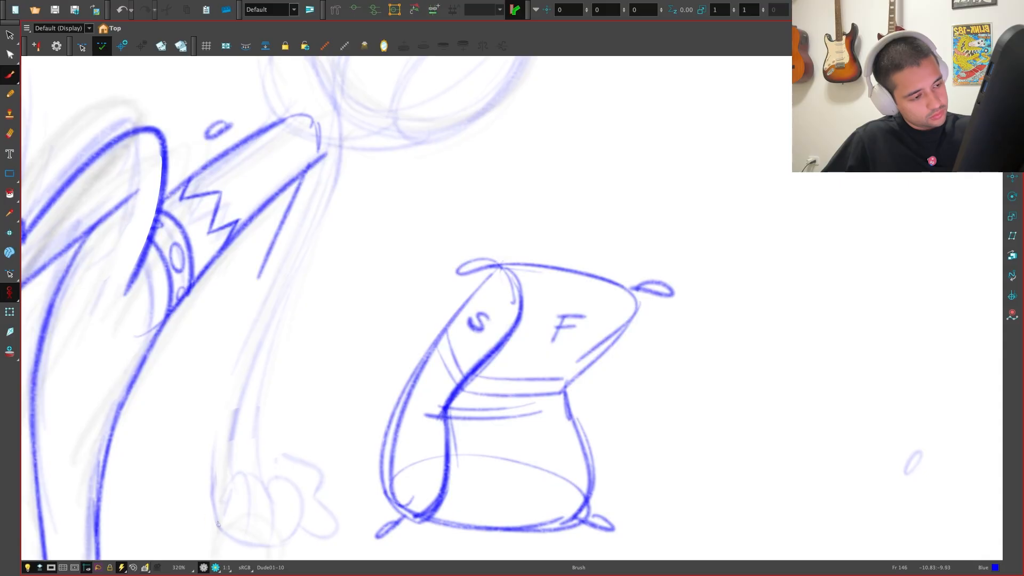
drag(217, 524, 280, 240)
key(ctrl+z)
mouse_move(213, 526)
mouse_down()
mouse_move(246, 310)
mouse_move(292, 197)
mouse_up()
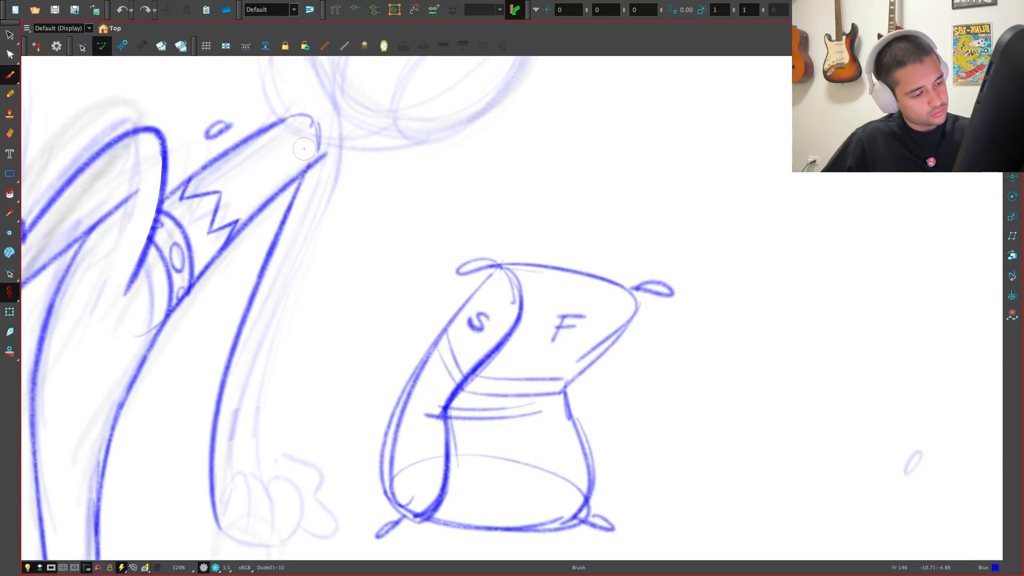
Flip between frames 141 and 146 to compare the planted arm's shape and its join with the torso
key(f)
key(g)
key(f)
key(g)
scroll(304, 148, down, 3)
key(f)
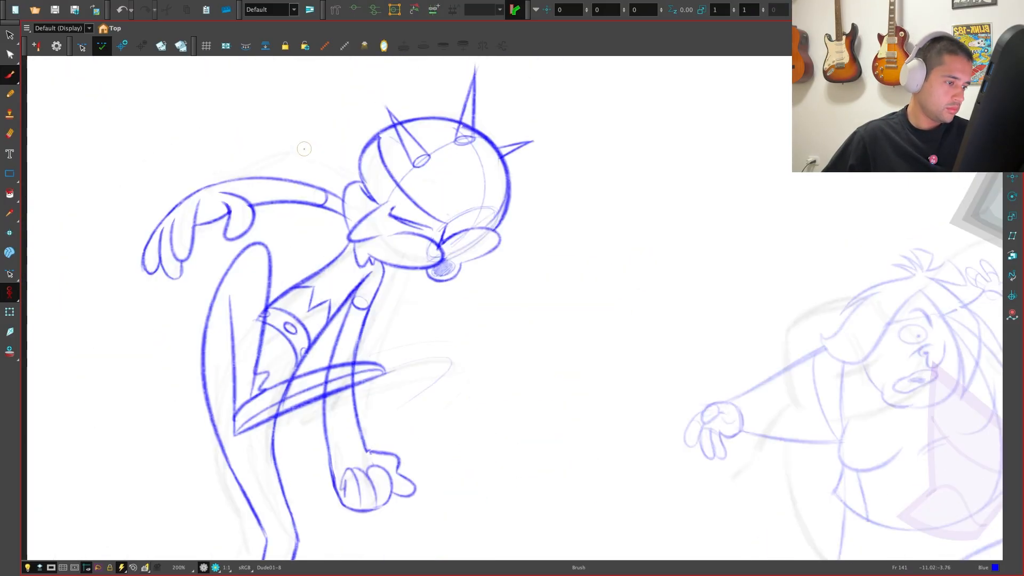
key(g)
key(f)
key(g)
key(f)
key(g)
scroll(372, 278, up, 1)
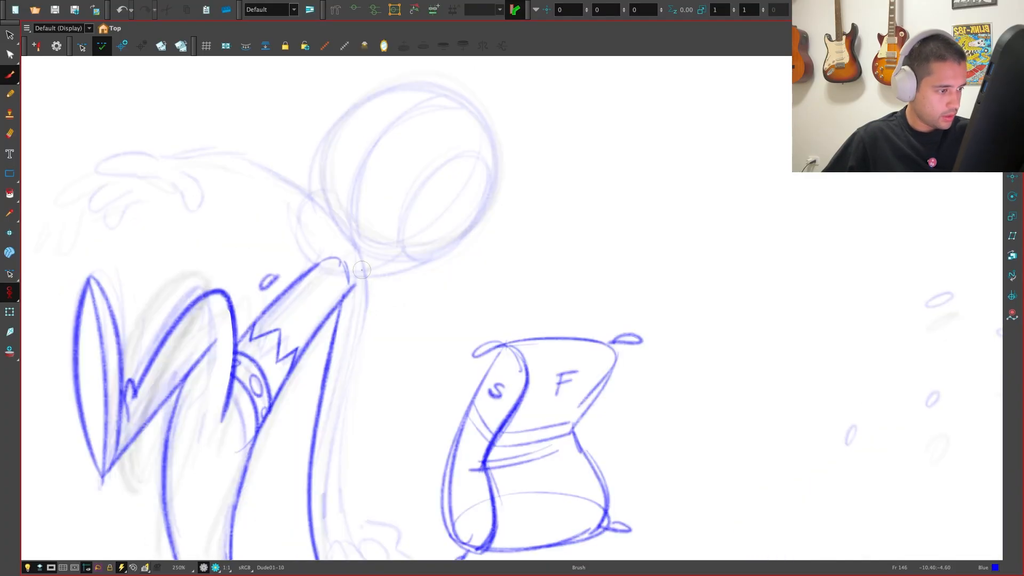
Start the planted arm's outer line from the shoulder and erase the end of the torso line overlapping the arm
key(f)
key(g)
key(f)
key(g)
key(e)
drag(355, 280, 347, 301)
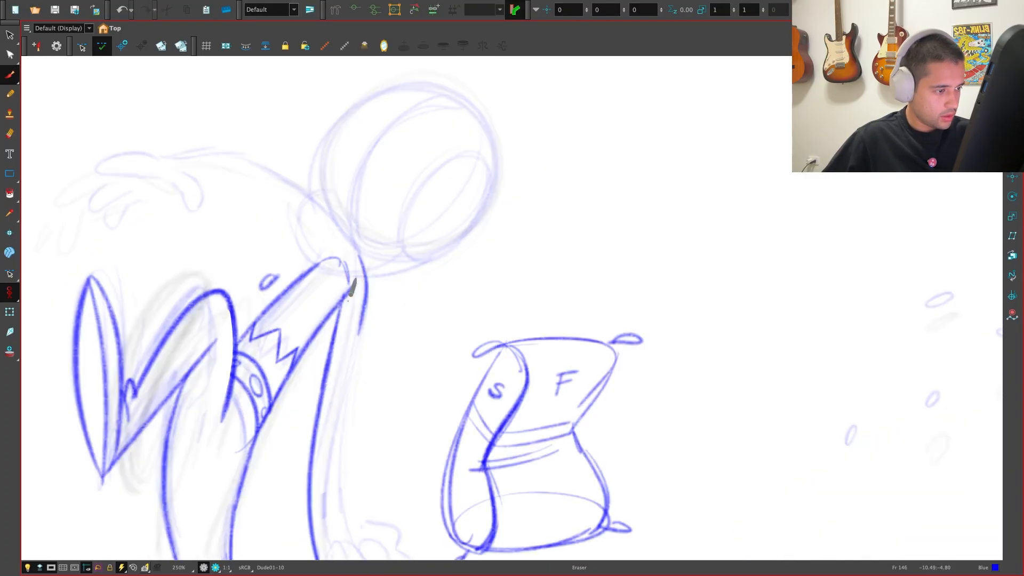
Compare the pose at frame 146 with the earlier drawing at frame 141
key(f)
key(g)
key(f)
key(g)
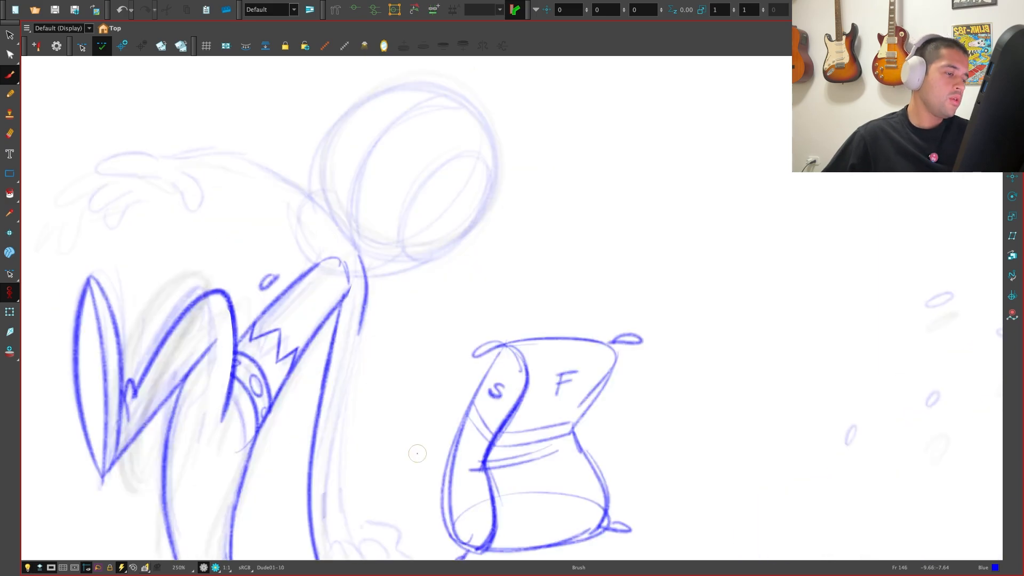
key(2)
key(2)
key(f)
key(g)
key(f)
key(g)
Copy the wrist line from the drawing at frame 141 and paste it onto the hanging arm at frame 146
drag(439, 459, 383, 415)
key(2)
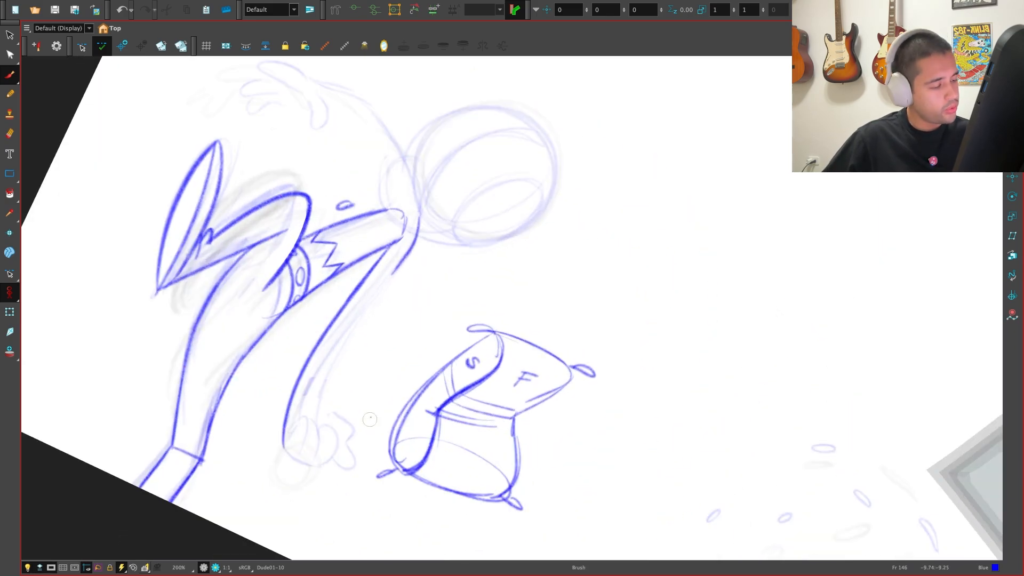
key(2)
drag(300, 424, 342, 450)
key(f)
key(f)
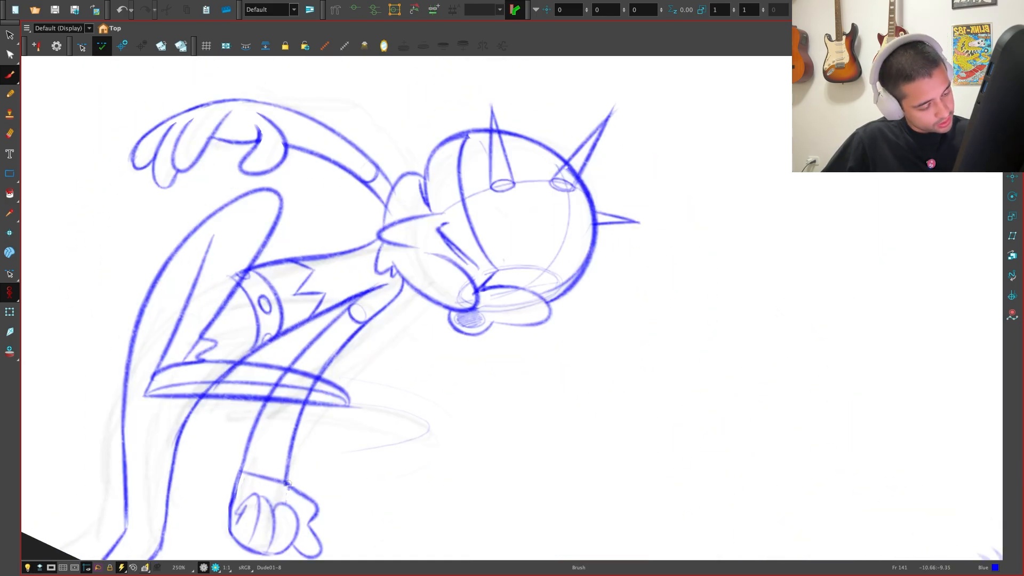
key(alt+s)
click(286, 484)
key(g)
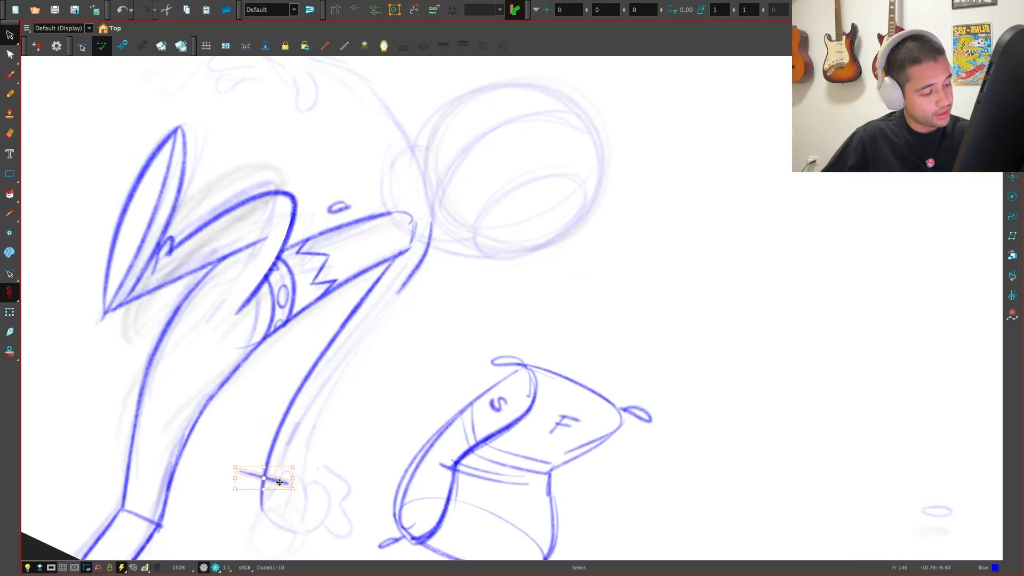
key(f)
key(g)
key(f)
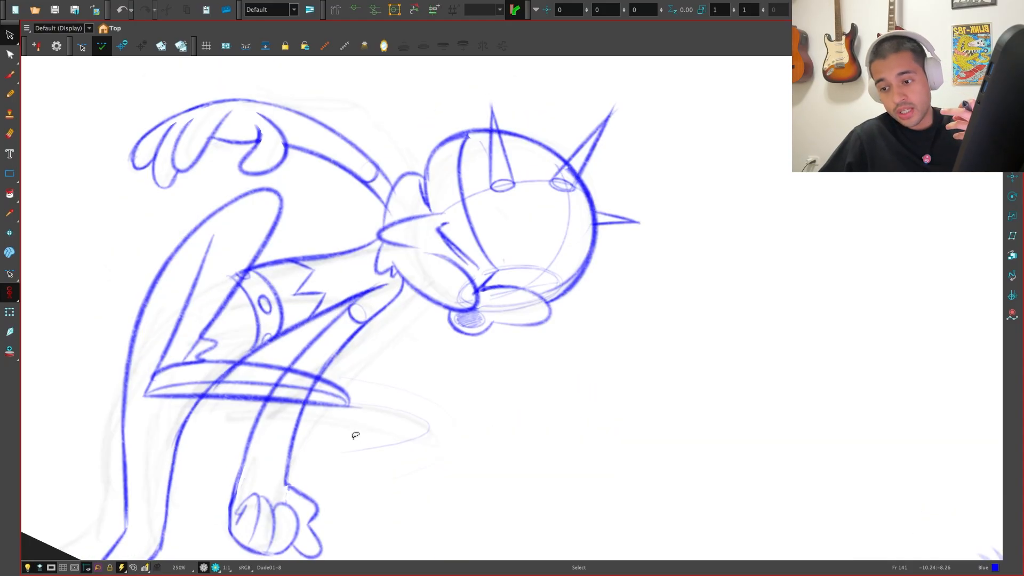
Fit the pasted wrist line to the forearm and draw the hanging arm's front edge from the shoulder down to the wrist
key(g)
key(f)
key(g)
key(f)
key(g)
key(alt+b)
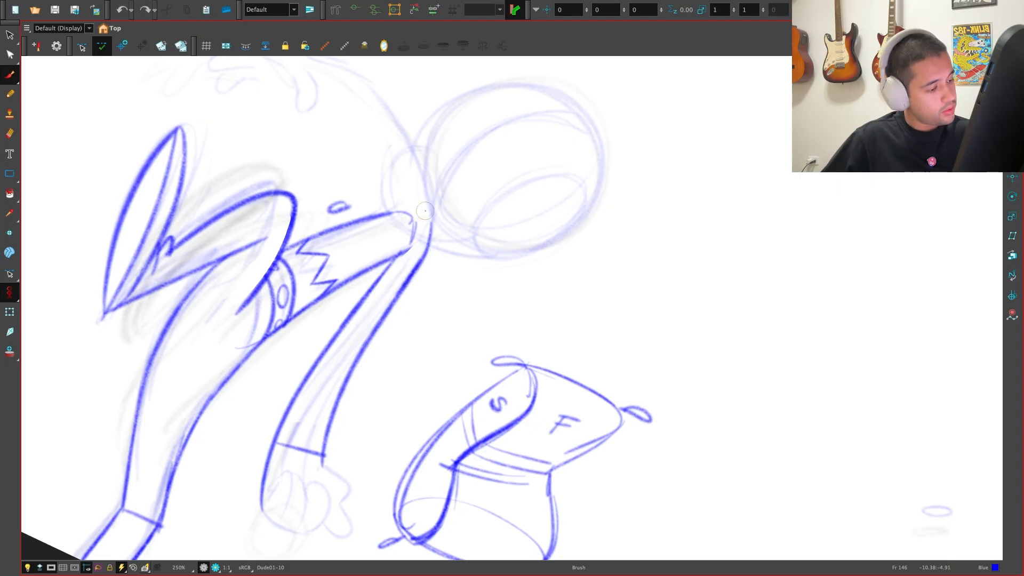
Draw a downward-bulging sleeve hem curve across the upper part of the hanging arm, using frame 141 as reference
key(f)
key(alt+b)
key(g)
scroll(428, 370, up, 2)
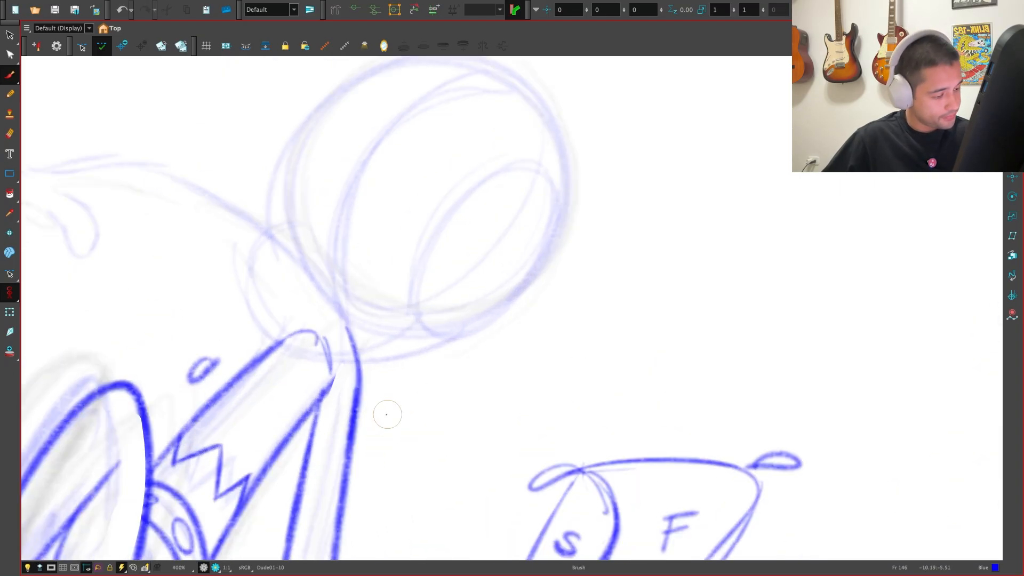
scroll(315, 428, down, 4)
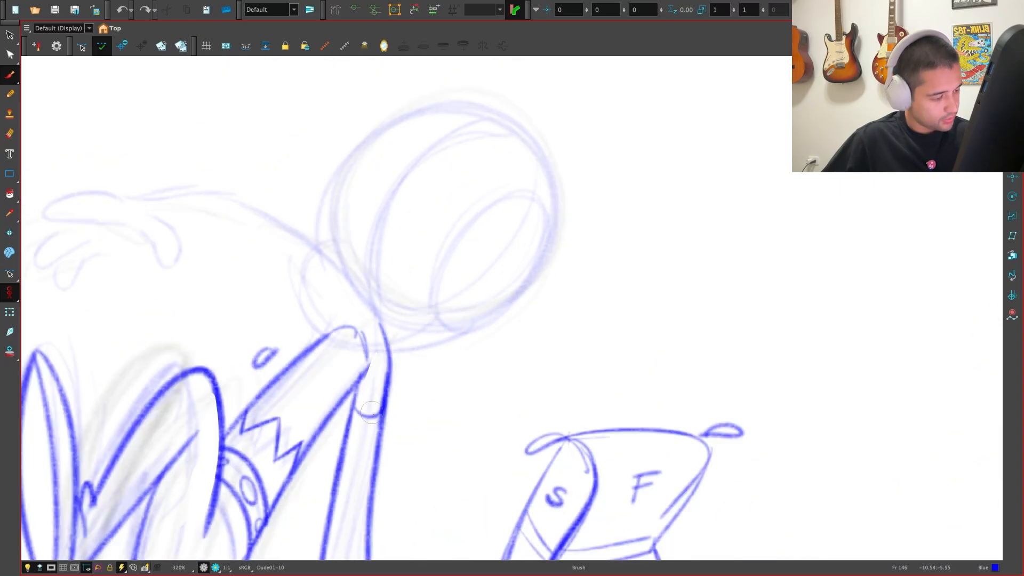
key(f)
key(g)
key(f)
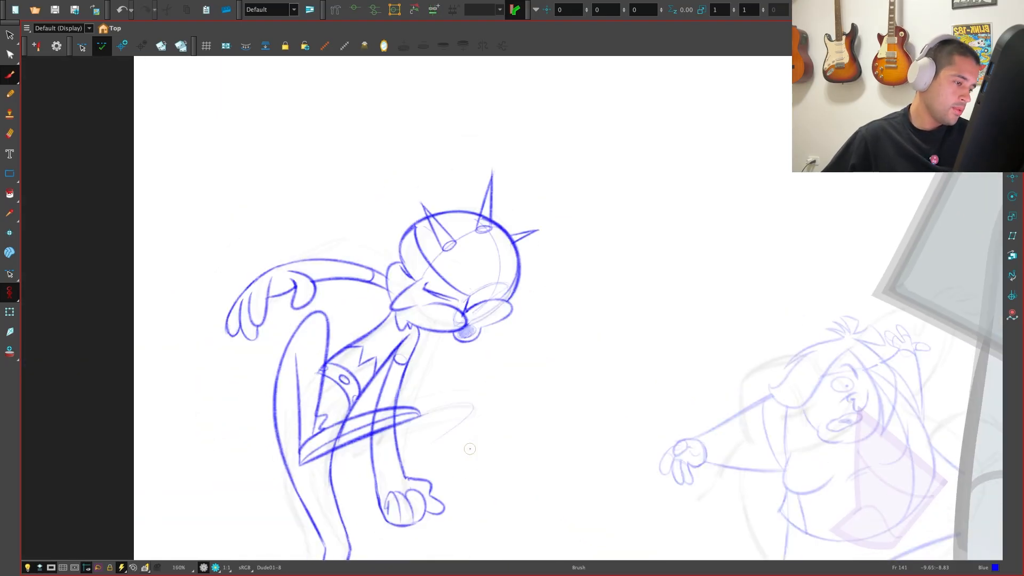
scroll(470, 427, up, 3)
key(g)
key(2)
key(super+z)
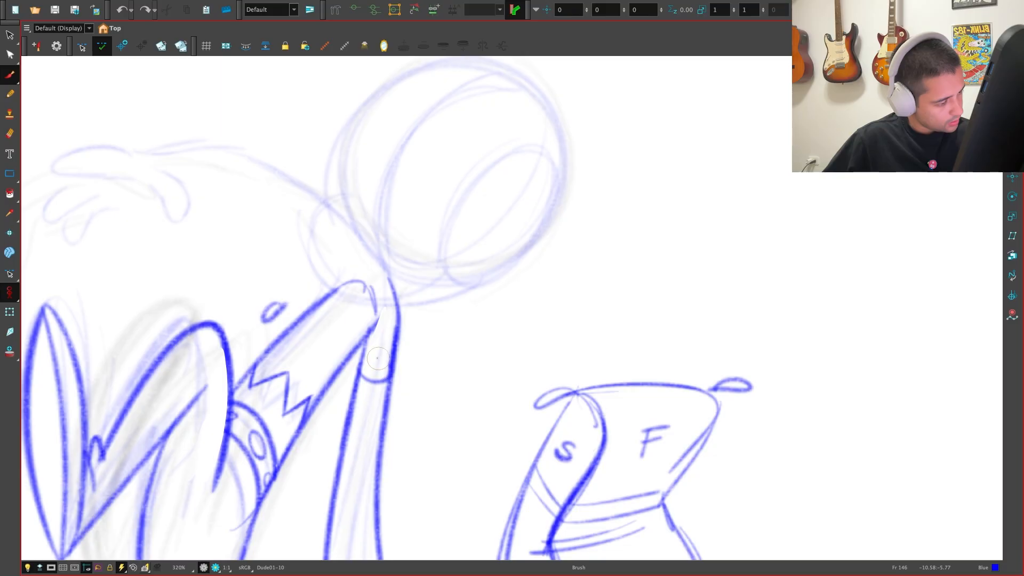
Sketch a downward curve labelled "F?" and an upward curve labelled "B?" as notes beside the sleeve
key(1)
key(f)
key(g)
key(2)
key(2)
key(2)
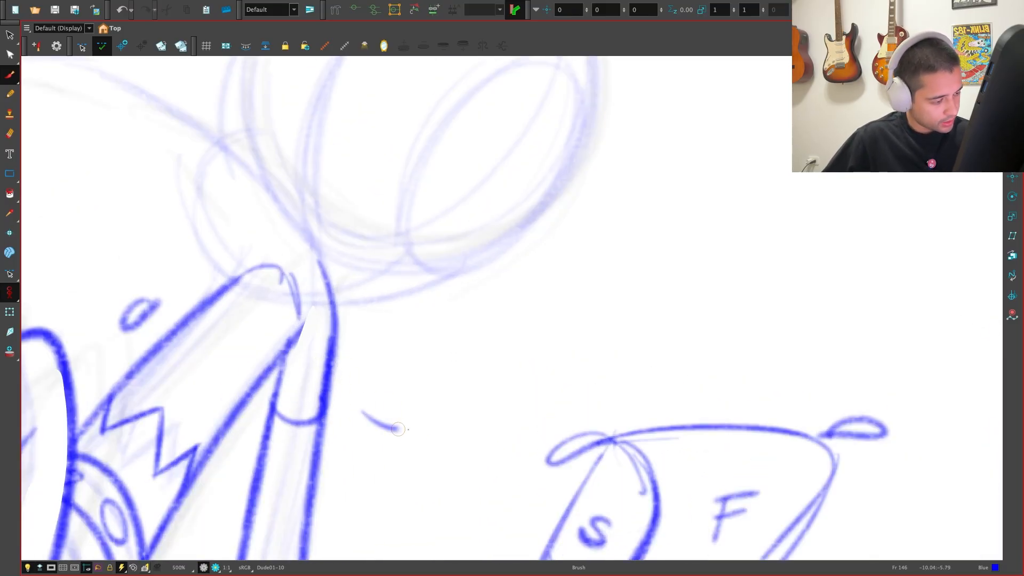
mouse_move(397, 429)
mouse_down()
mouse_move(376, 418)
mouse_move(406, 427)
mouse_move(429, 407)
mouse_up()
key(super+z)
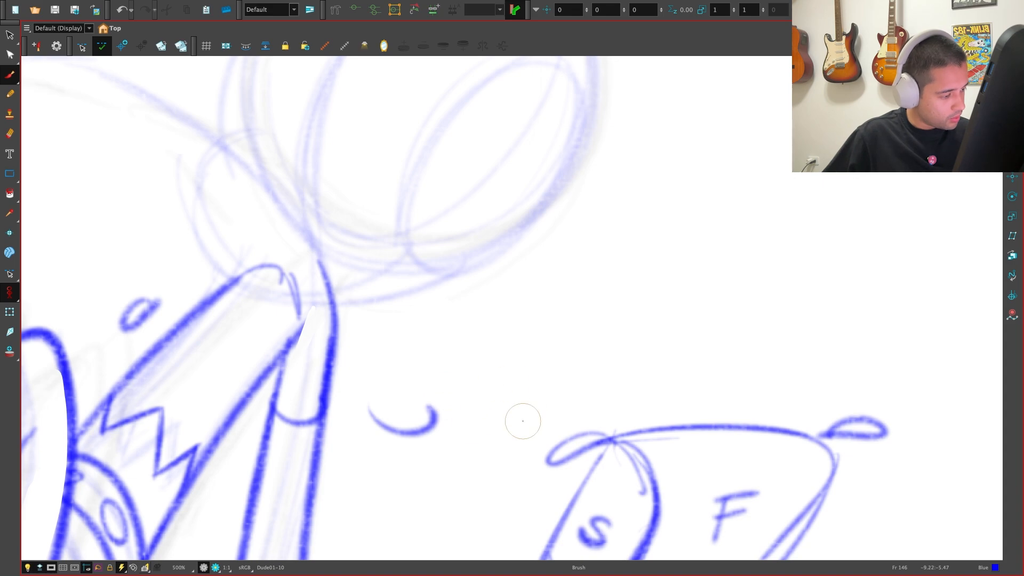
drag(453, 410, 522, 406)
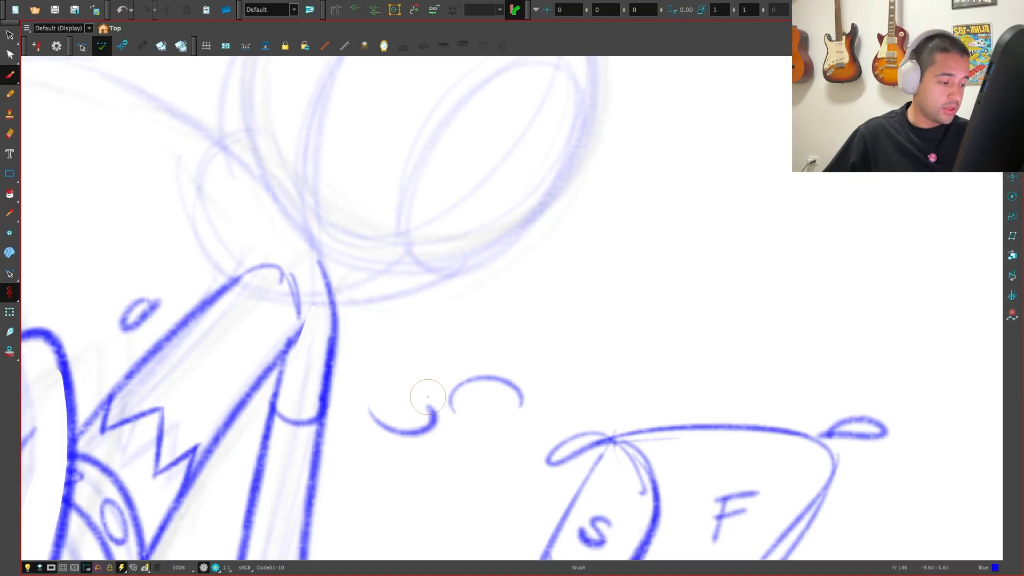
drag(336, 487, 344, 435)
key(1)
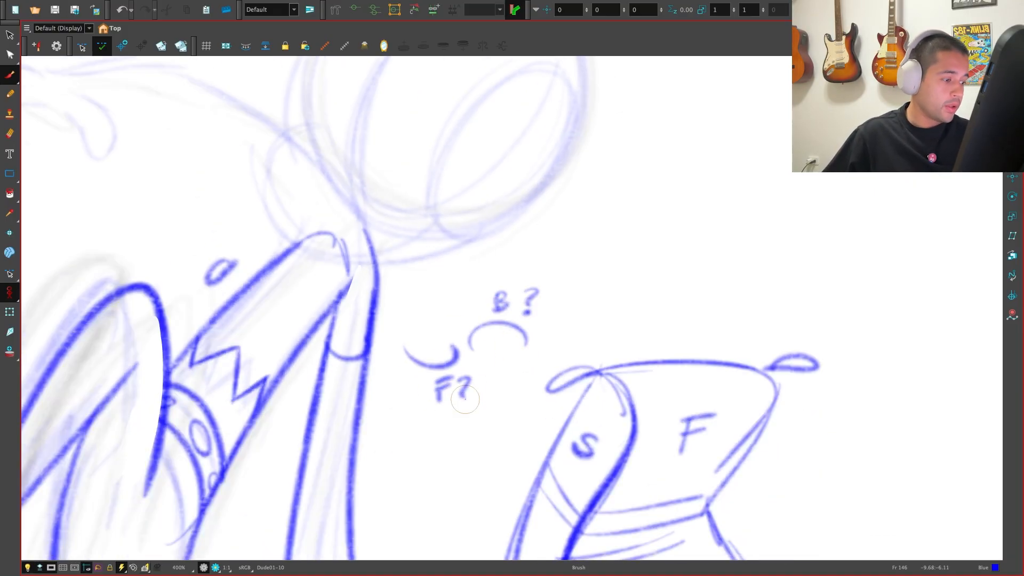
Draw the rounded bulge of the hanging hand from the wrist to the thumb over the rough, redoing unsatisfactory strokes
key(1)
key(1)
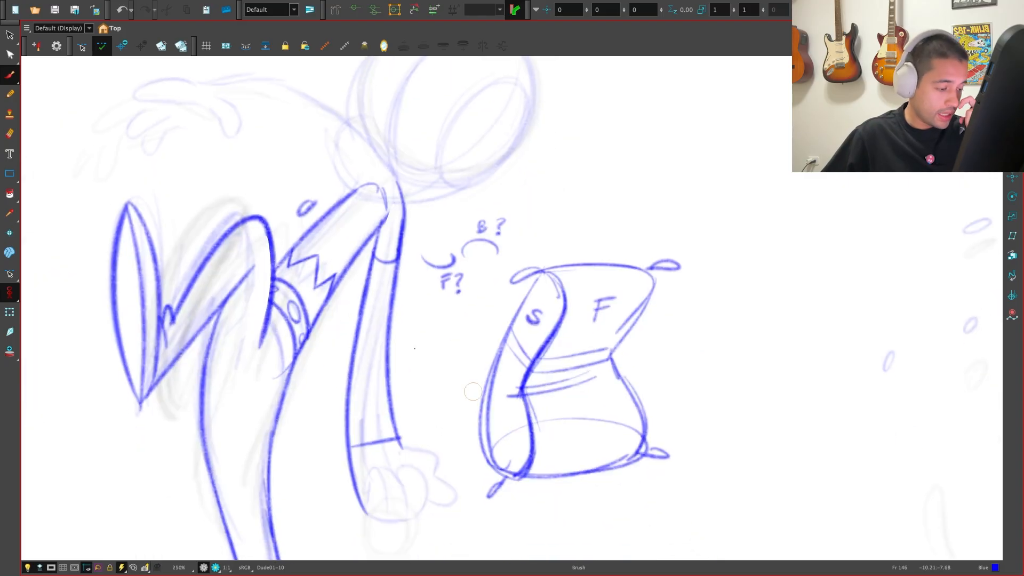
key(2)
key(2)
key(2)
key(2)
key(2)
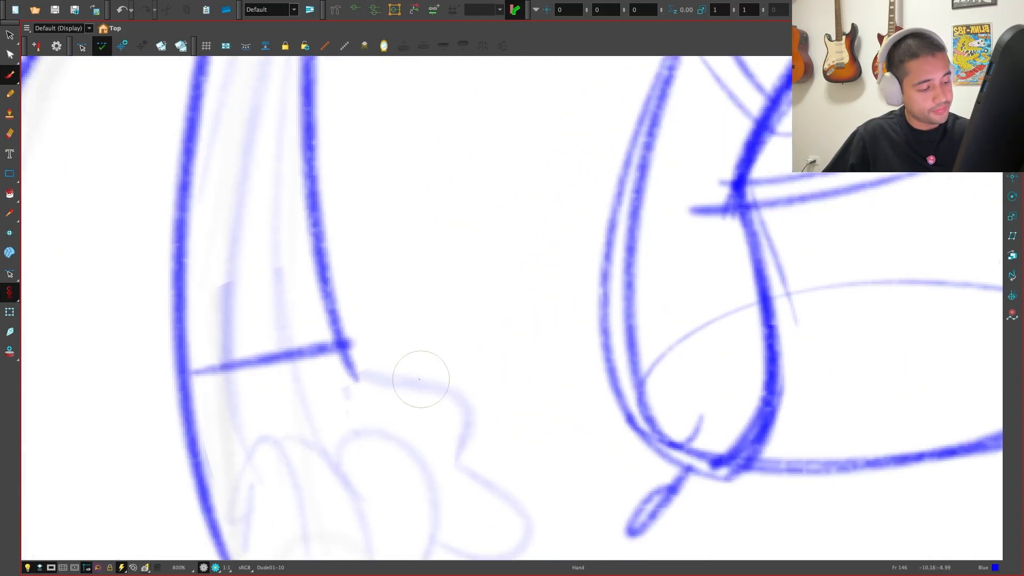
key(1)
key(space)
drag(478, 425, 452, 438)
key(2)
mouse_move(382, 447)
mouse_down()
mouse_move(437, 391)
mouse_move(410, 525)
mouse_up()
key(space)
key(1)
key(ctrl+z)
key(ctrl+z)
mouse_move(386, 322)
mouse_down()
mouse_move(424, 305)
mouse_move(458, 347)
mouse_move(457, 372)
mouse_up()
key(ctrl+z)
key(ctrl+z)
mouse_move(514, 428)
mouse_down()
mouse_move(546, 379)
mouse_move(649, 418)
mouse_up()
Draw the rounded thumb tip of the hanging hand, curving it back toward the fist
key(space)
key(2)
mouse_move(393, 451)
mouse_down()
mouse_move(487, 378)
mouse_move(543, 425)
mouse_move(514, 420)
mouse_move(602, 378)
mouse_move(574, 478)
mouse_up()
key(space)
drag(585, 468, 518, 329)
key(v)
key(v)
drag(530, 446, 526, 542)
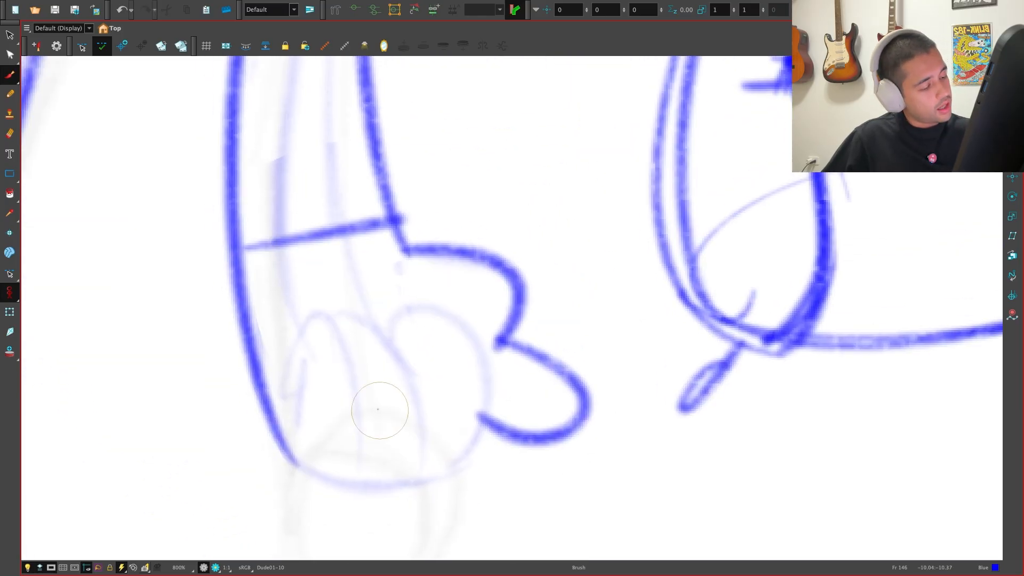
Draw the curled fingers and the small fingertip detail inside the fist of the hanging hand
mouse_move(360, 451)
mouse_down()
mouse_move(360, 391)
mouse_move(305, 394)
mouse_up()
drag(309, 355, 300, 424)
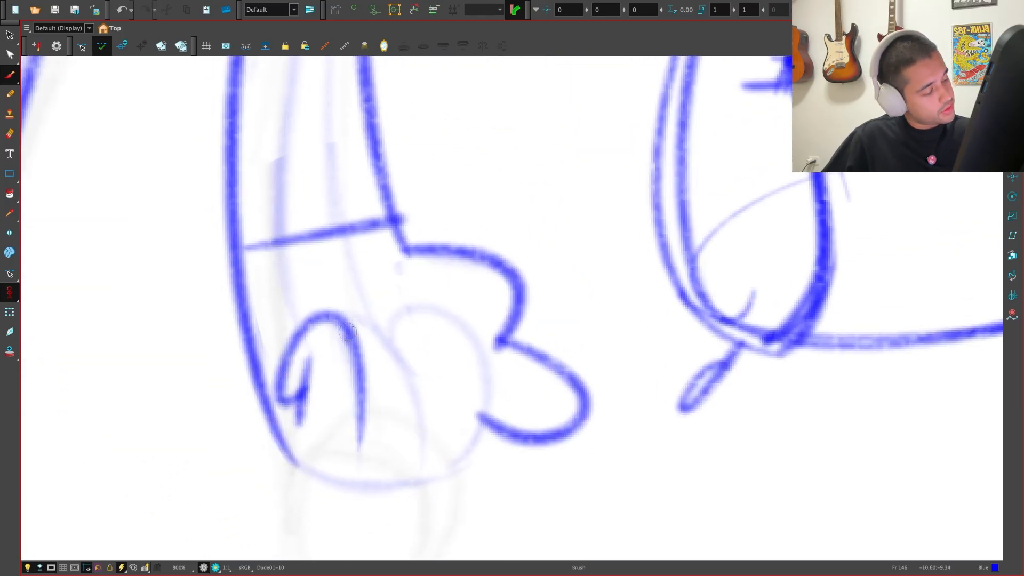
mouse_move(389, 339)
mouse_down()
mouse_move(474, 368)
mouse_move(459, 467)
mouse_move(333, 280)
mouse_up()
key(space)
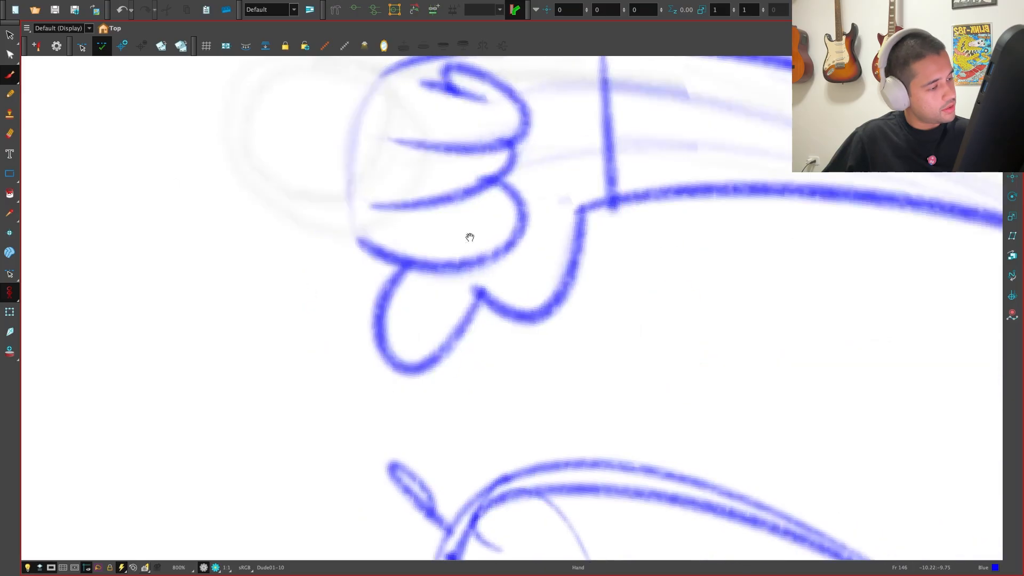
Draw the bottom contour of the fist to close the hanging hand's outline, and reset the view rotation
drag(468, 238, 419, 432)
key(2)
mouse_move(288, 448)
mouse_down()
mouse_move(272, 381)
mouse_move(333, 224)
mouse_up()
key(shift+x)
key(1)
key(1)
key(1)
key(1)
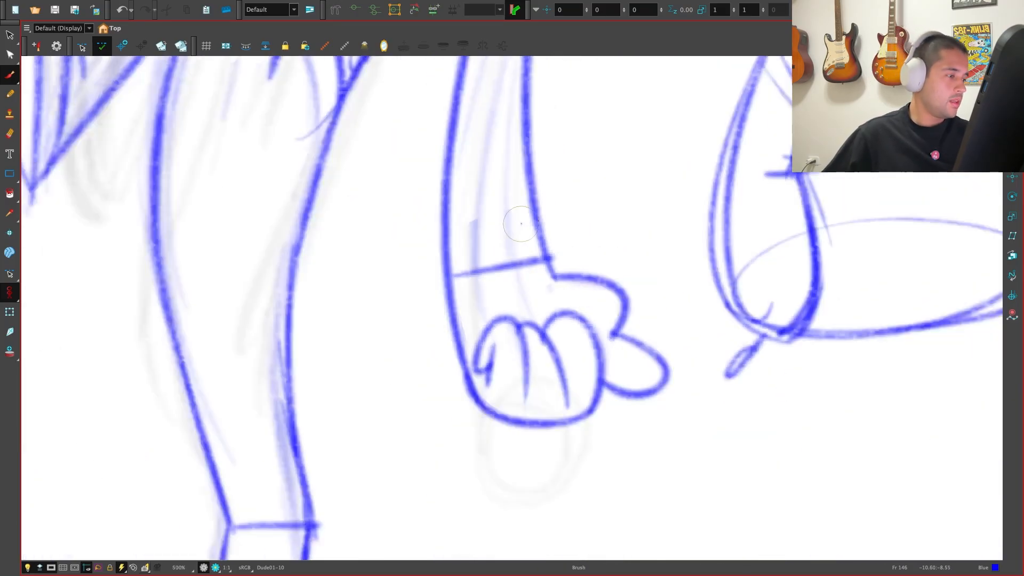
Delete the wrist line above the hanging hand
key(s)
click(534, 271)
key(Delete)
key(1)
key(1)
key(1)
key(1)
key(1)
key(space)
drag(605, 364, 565, 439)
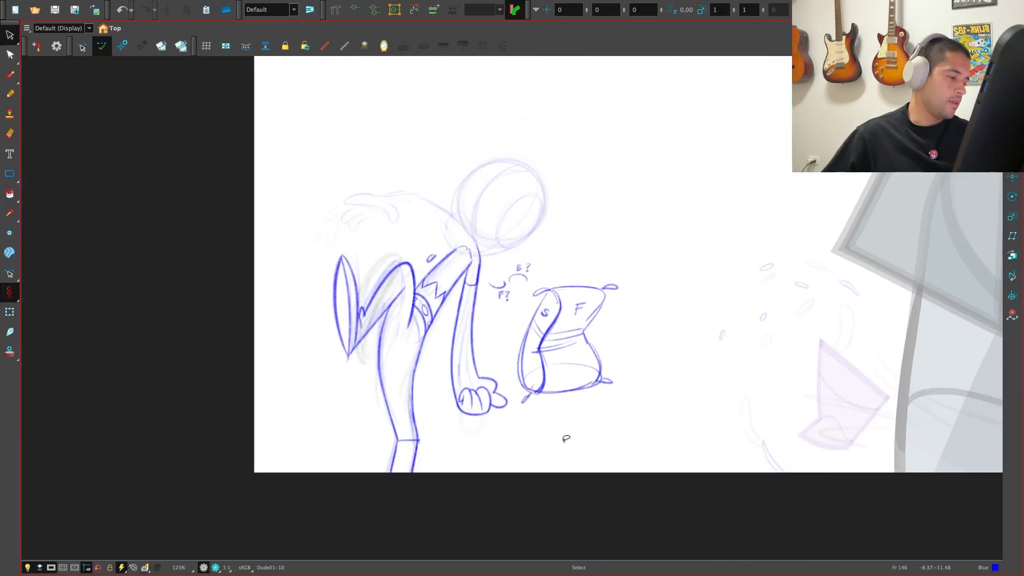
Flip between the drawings at frames 141 and 146 to examine the movement of the whole pose
key(comma)
key(period)
key(f)
key(g)
key(f)
key(g)
key(f)
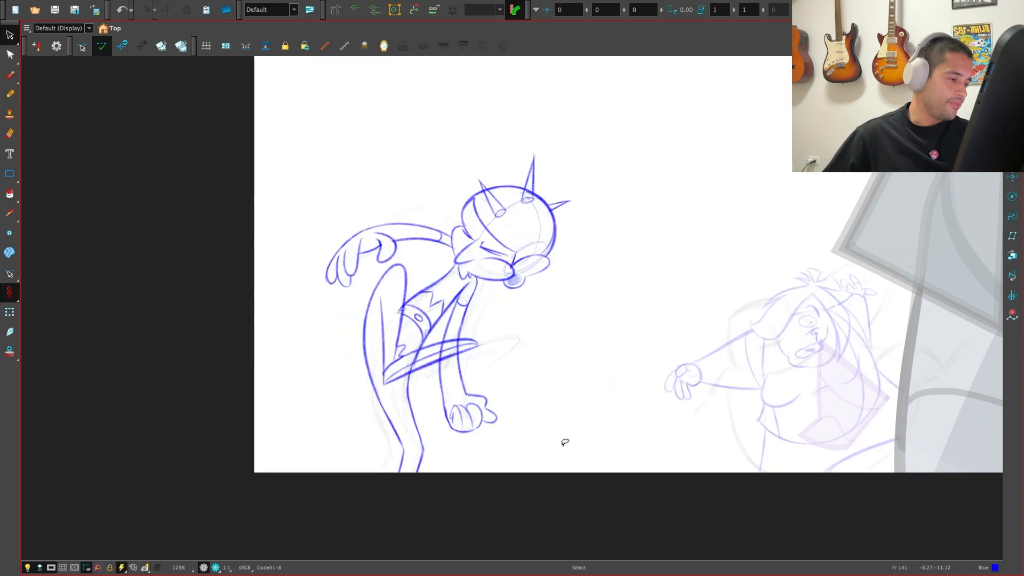
key(g)
key(f)
key(g)
key(f)
key(g)
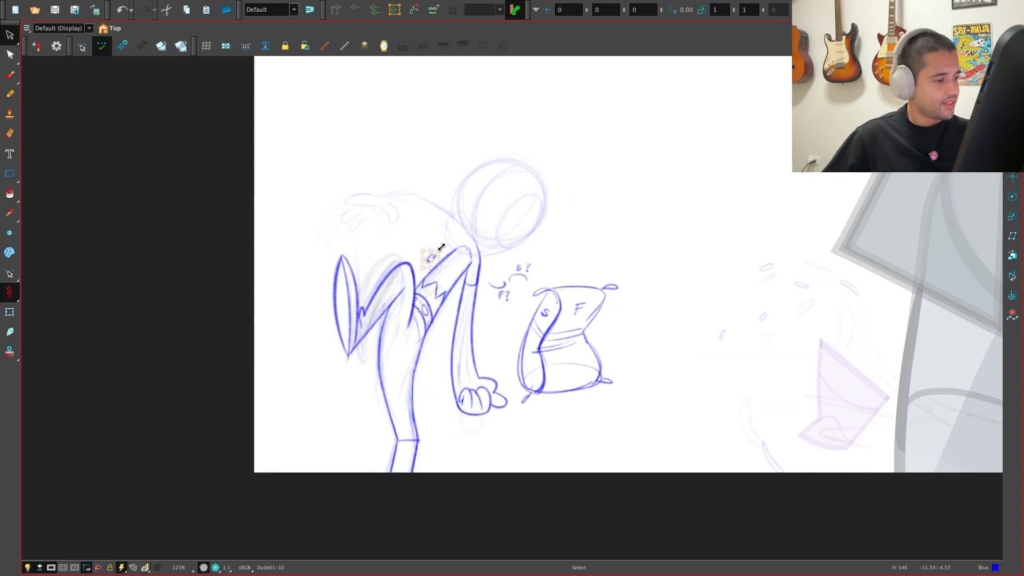
Delete the small stray oval above the character's torso and check the pose against frame 141
key(Delete)
key(f)
key(g)
key(f)
key(g)
Draw the lowest finger of the raised back hand over the rough, checking it against frame 141
key(space)
drag(476, 350, 559, 459)
key(2)
key(2)
key(2)
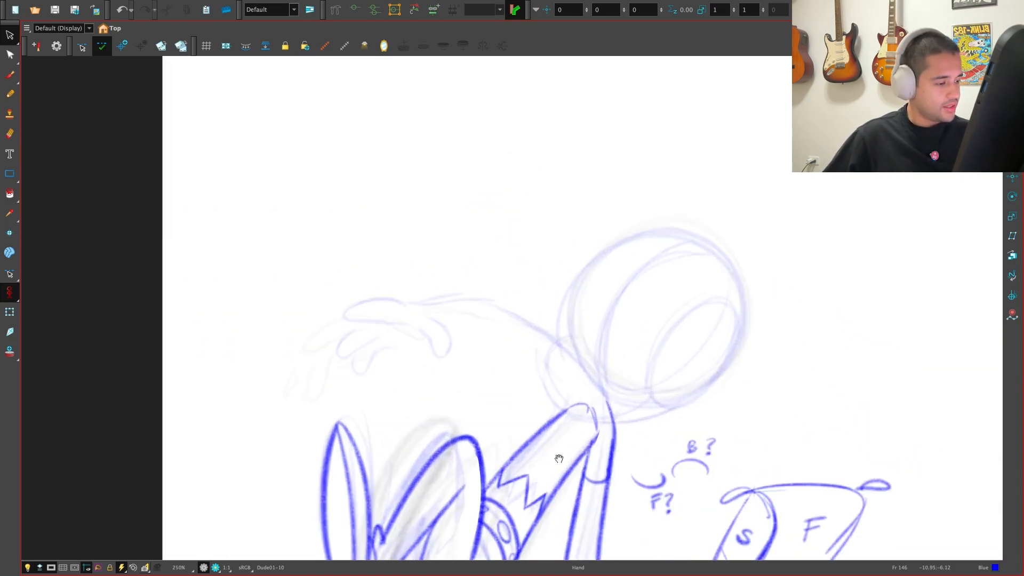
key(2)
key(f)
key(g)
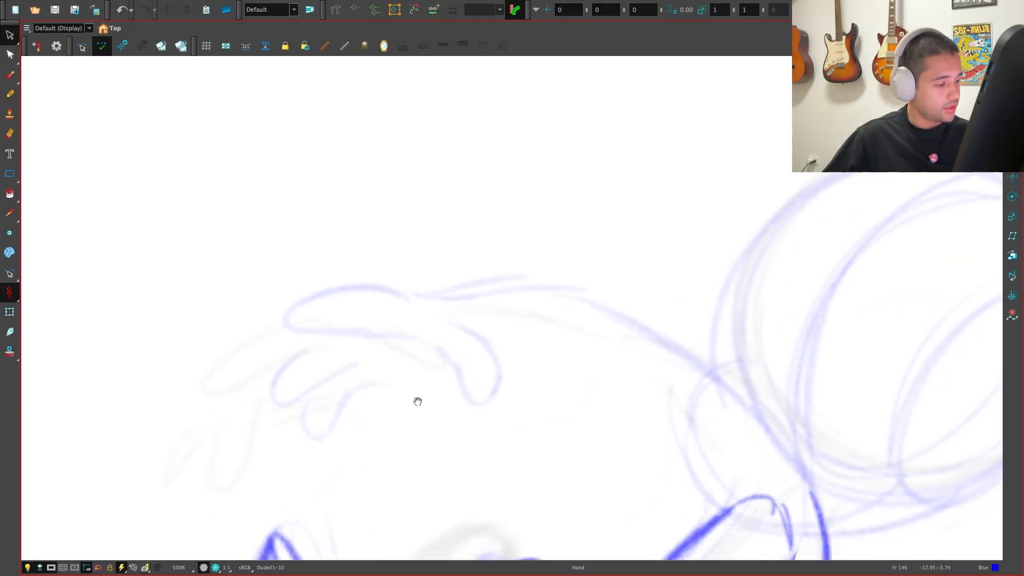
key(1)
key(1)
key(f)
key(g)
key(2)
key(2)
drag(402, 419, 437, 427)
key(2)
key(alt+b)
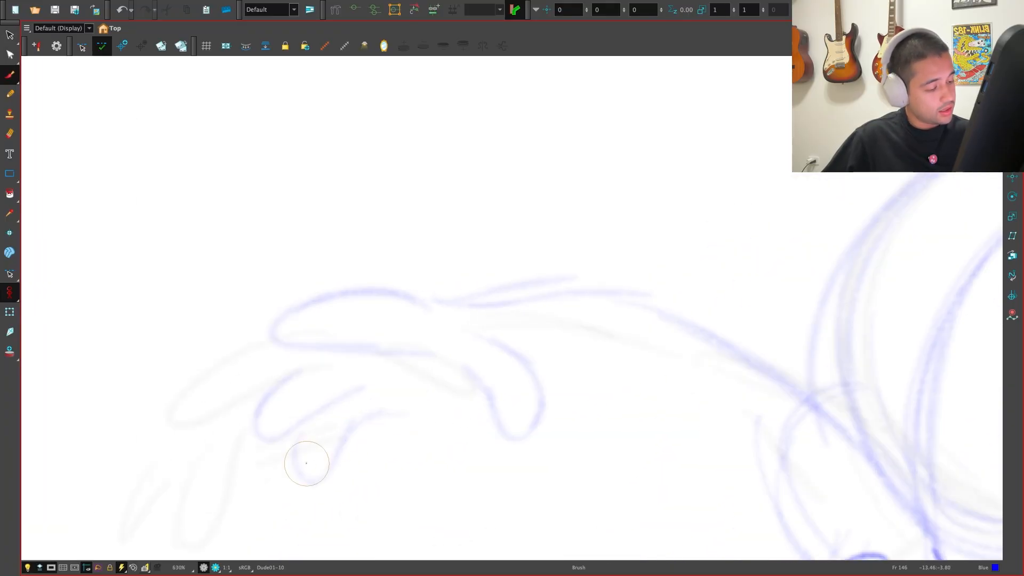
mouse_move(302, 418)
mouse_down()
mouse_move(299, 473)
mouse_move(333, 469)
mouse_move(457, 370)
mouse_up()
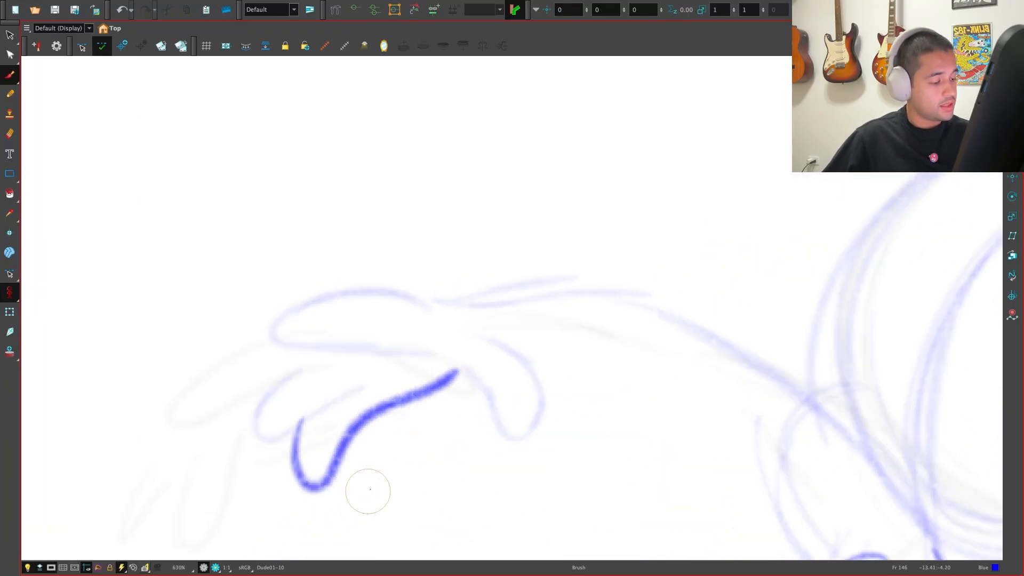
Add a small U-shaped mark beside the raised hand and draw its middle finger, redoing strokes until they fit the rough
drag(397, 440, 412, 451)
drag(264, 471, 288, 491)
key(super+z)
mouse_move(273, 443)
mouse_down()
mouse_move(271, 464)
mouse_move(303, 497)
mouse_up()
key(super+z)
mouse_move(356, 388)
mouse_down()
mouse_move(250, 433)
mouse_move(355, 341)
mouse_up()
key(super+z)
mouse_move(364, 389)
mouse_down()
mouse_move(258, 394)
mouse_move(342, 349)
mouse_up()
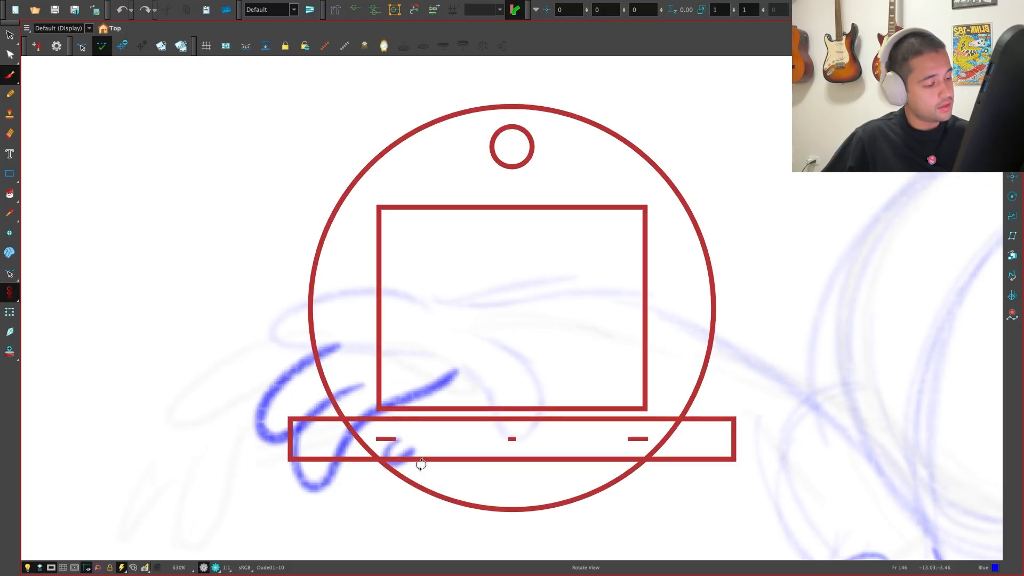
Rotate the view and draw the index finger and thumb of the raised back hand
drag(420, 463, 479, 485)
mouse_move(438, 383)
mouse_down()
mouse_move(293, 418)
mouse_move(437, 332)
mouse_up()
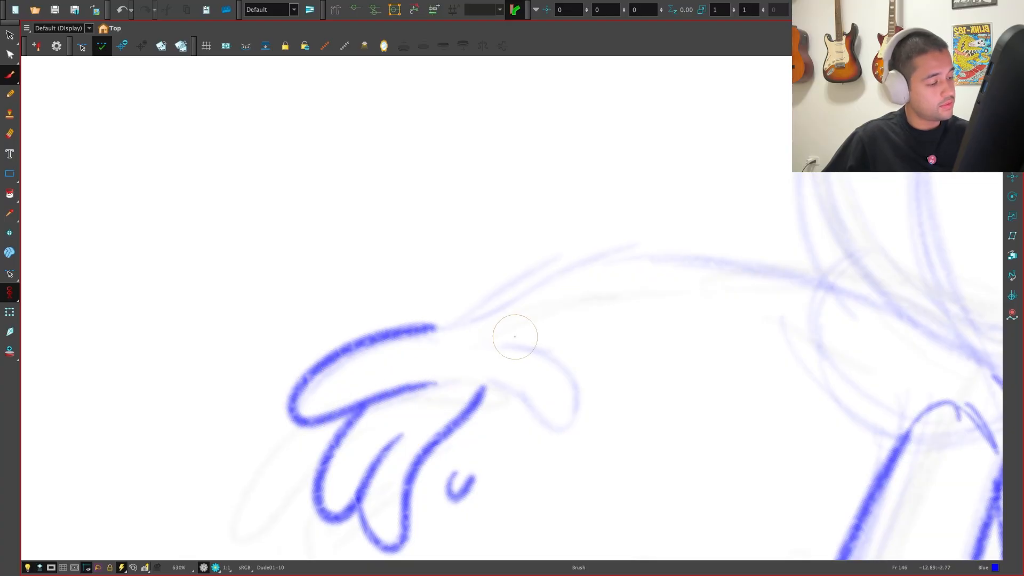
mouse_move(362, 372)
mouse_down()
mouse_move(435, 409)
mouse_move(388, 343)
mouse_up()
drag(433, 467, 608, 454)
drag(651, 393, 630, 404)
Draw the upper and lower contours of the raised back arm from the hand to the shoulder
mouse_move(361, 483)
mouse_down()
mouse_move(537, 256)
mouse_move(709, 183)
mouse_up()
key(1)
key(1)
drag(720, 427, 587, 470)
key(2)
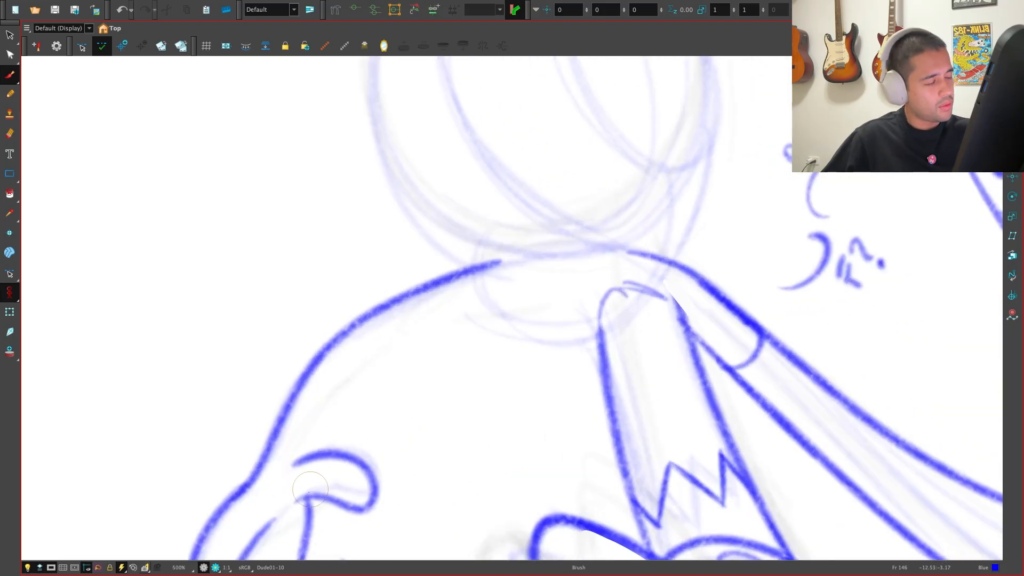
key(1)
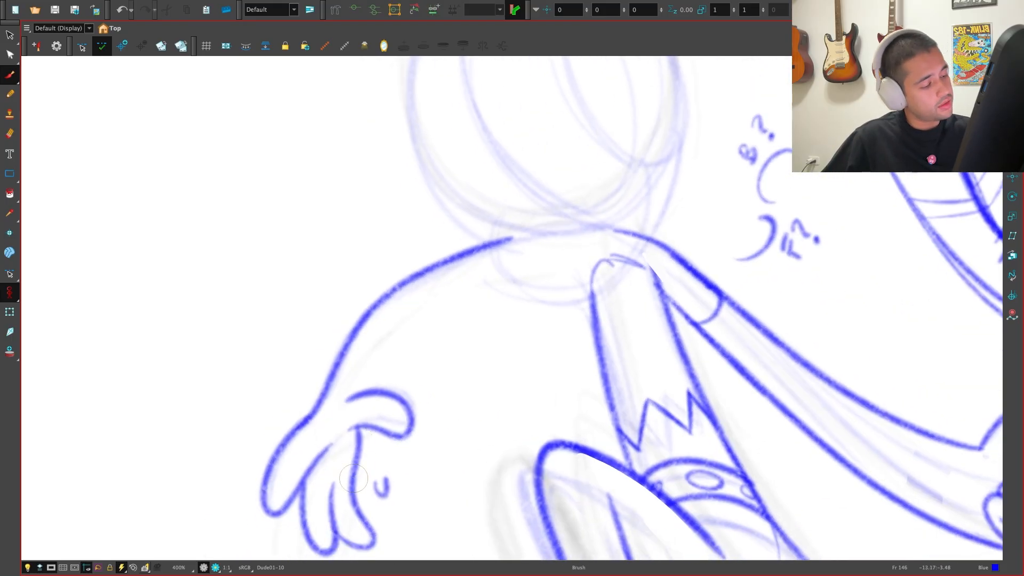
mouse_move(358, 454)
mouse_down()
mouse_move(416, 325)
mouse_move(573, 255)
mouse_up()
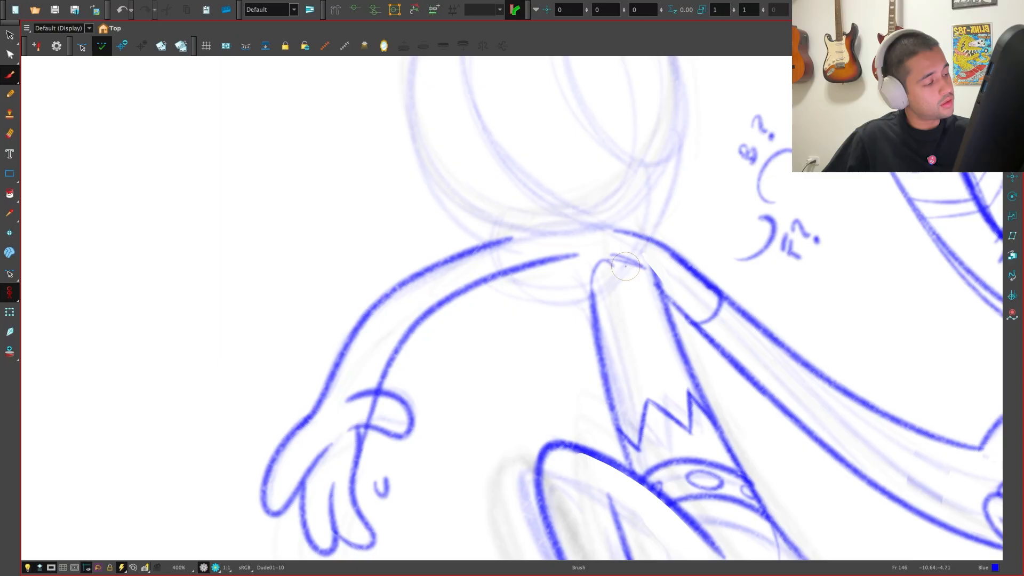
Draw a short curved sleeve line across the raised back arm near the shoulder at frame 146, comparing the pose with frame 141
key(shift+x)
key(1)
key(1)
key(f)
key(f)
key(g)
key(f)
key(g)
key(g)
key(2)
key(2)
key(2)
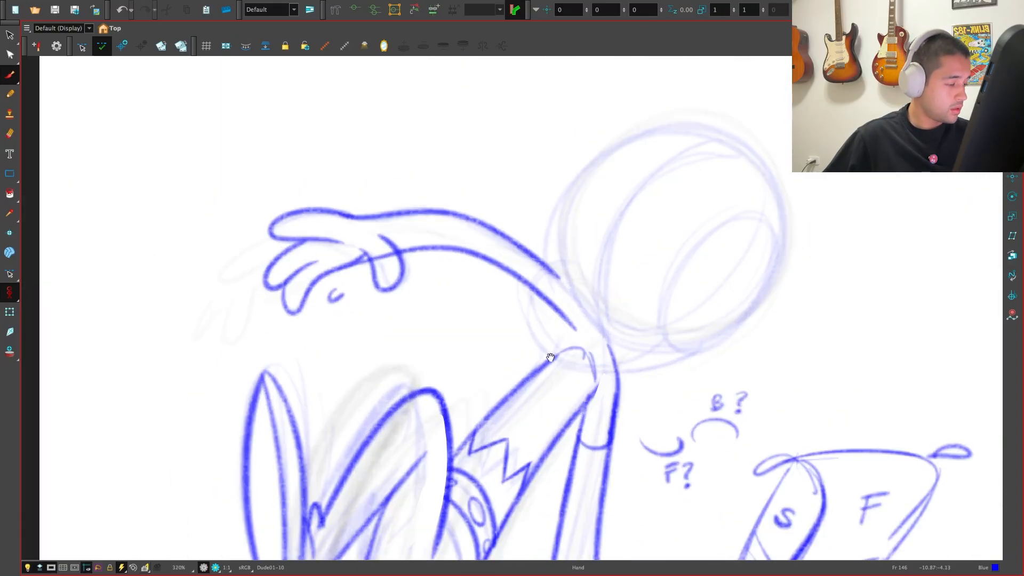
mouse_move(530, 210)
mouse_down()
mouse_move(509, 358)
mouse_move(529, 415)
mouse_up()
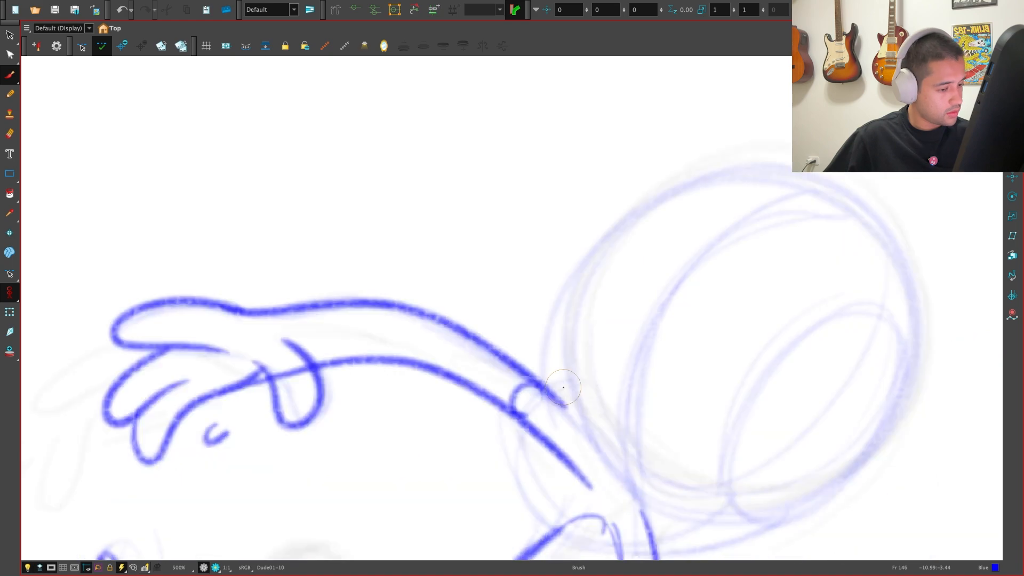
Erase the overlapping line in the palm of the raised back hand and delete the small U-shaped mark beside it
drag(353, 460, 459, 452)
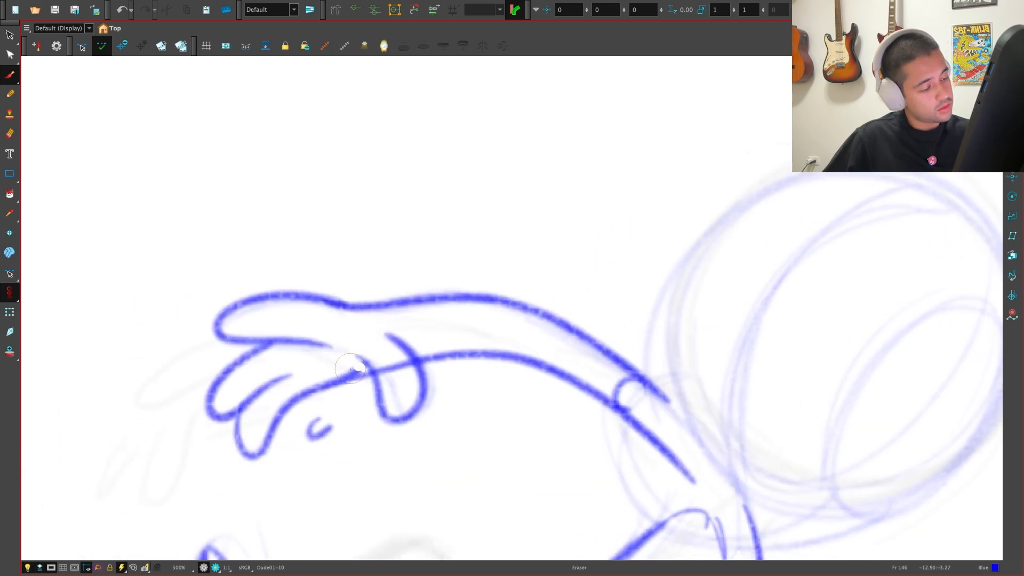
key(1)
key(1)
key(1)
key(1)
key(2)
key(2)
key(2)
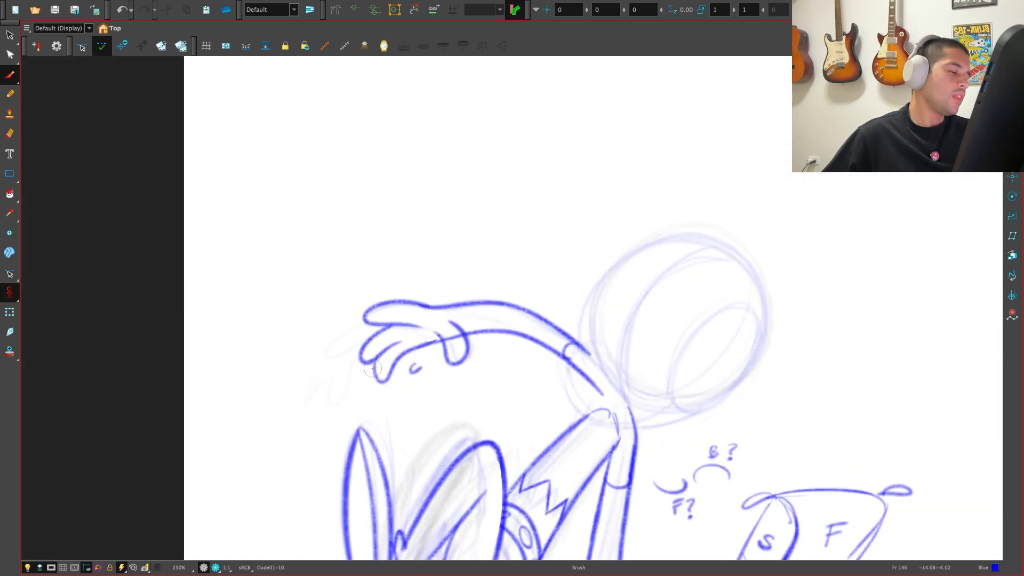
key(e)
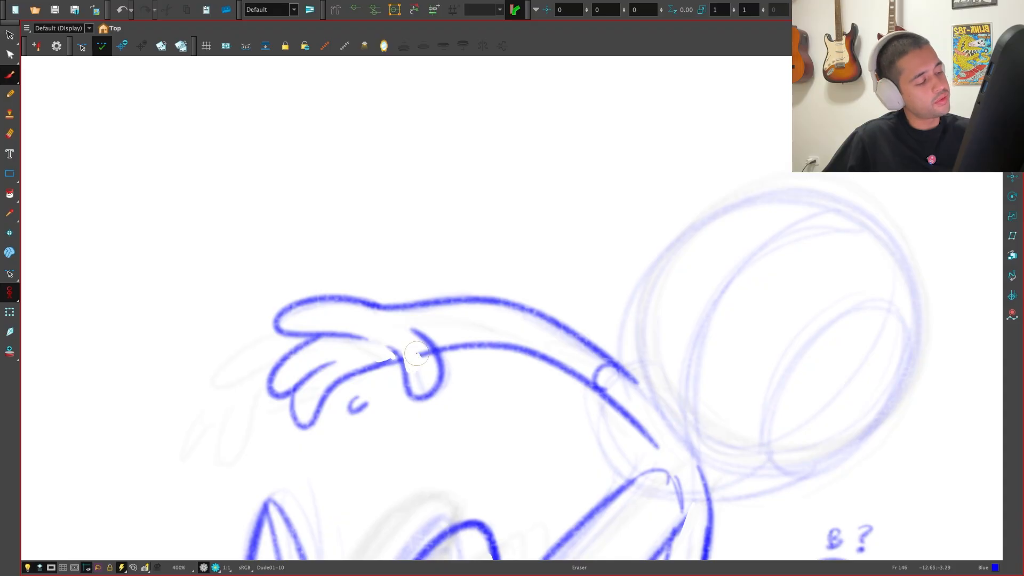
key(2)
key(b)
key(Delete)
Flip through the drawings at frames 137, 141 and 146 to compare the arm, head and body poses
key(f)
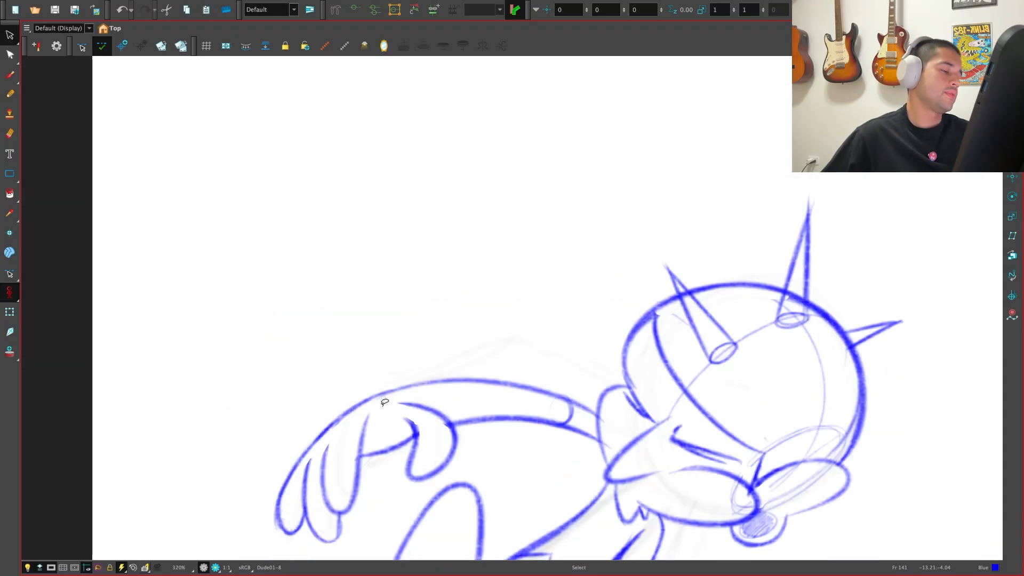
key(g)
key(f)
key(g)
key(1)
key(1)
key(1)
drag(640, 510, 536, 495)
key(f)
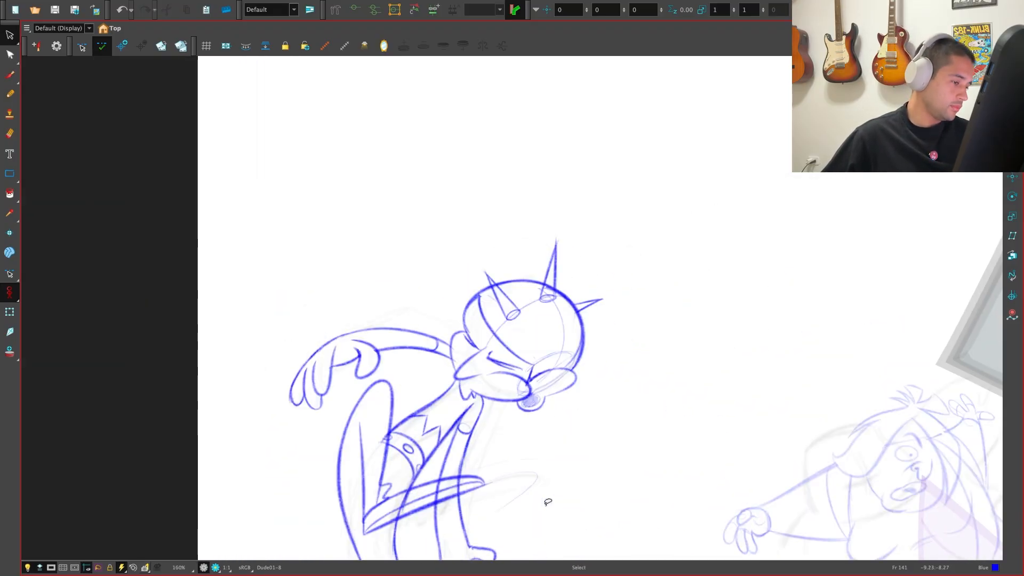
key(g)
key(f)
key(g)
key(f)
key(g)
key(f)
key(g)
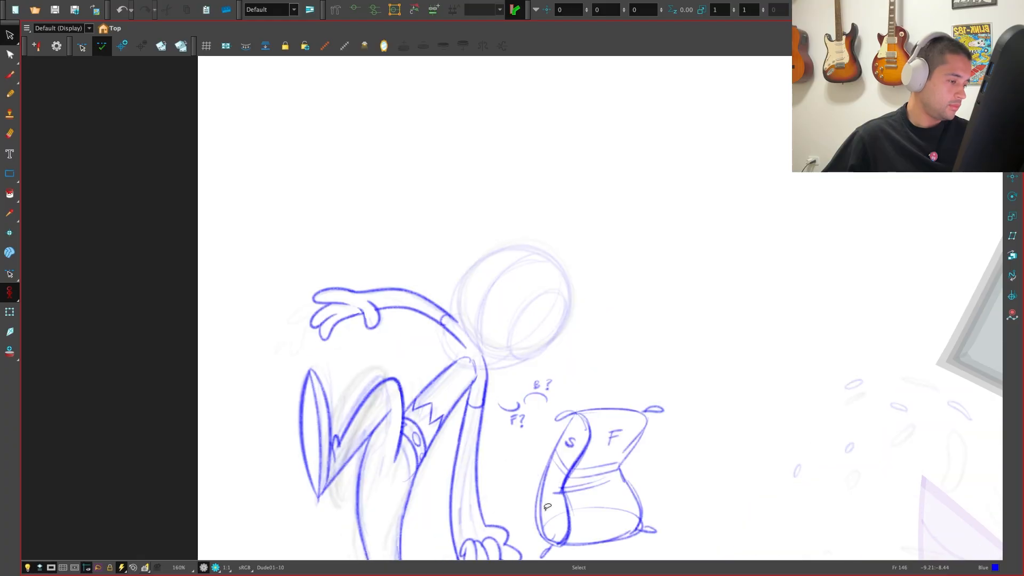
key(f)
key(f)
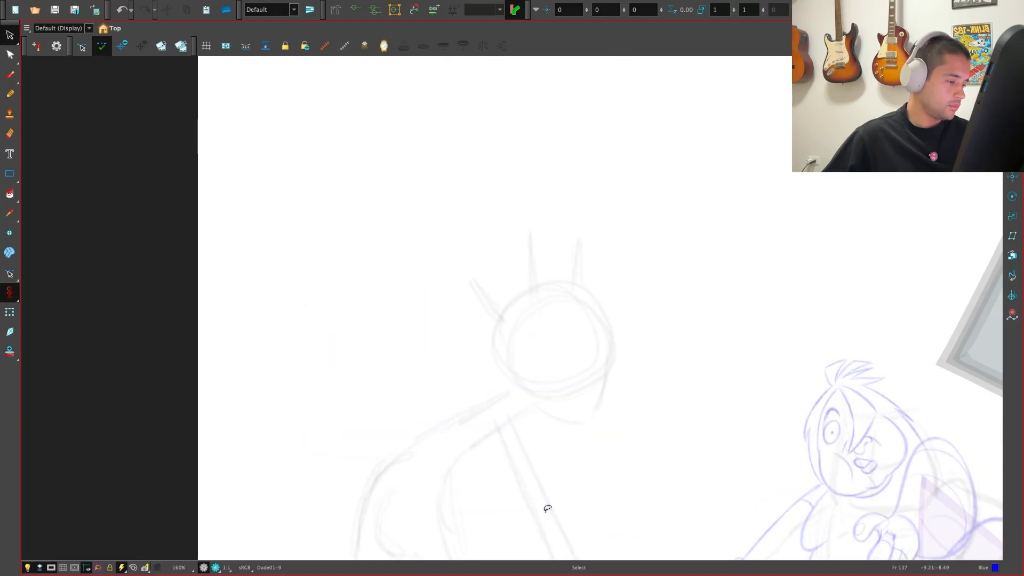
key(g)
Move the character's nose stroke at frame 141 inward, away from the edge of the face
key(2)
key(2)
key(2)
drag(495, 529, 403, 441)
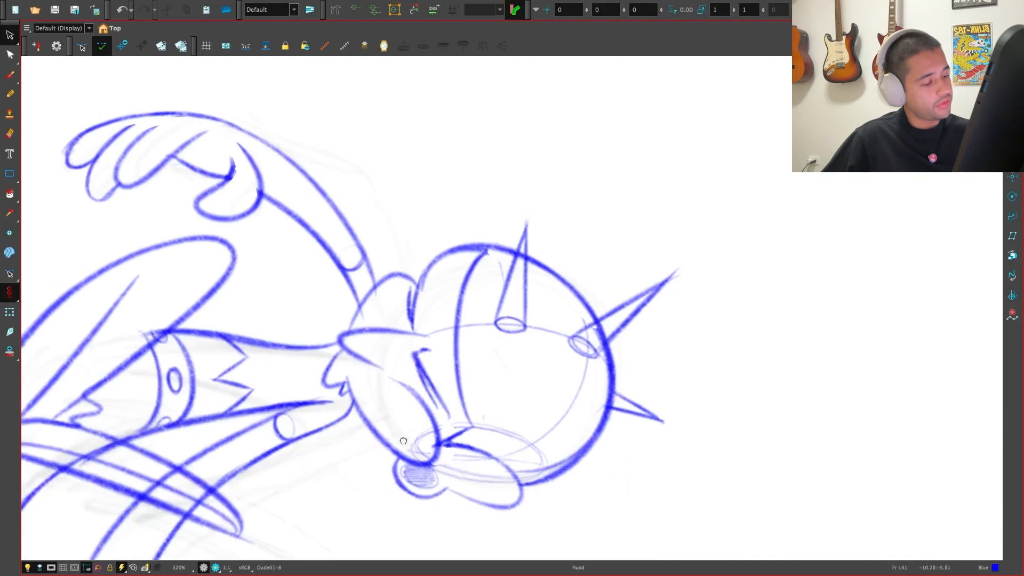
key(2)
key(alt+b)
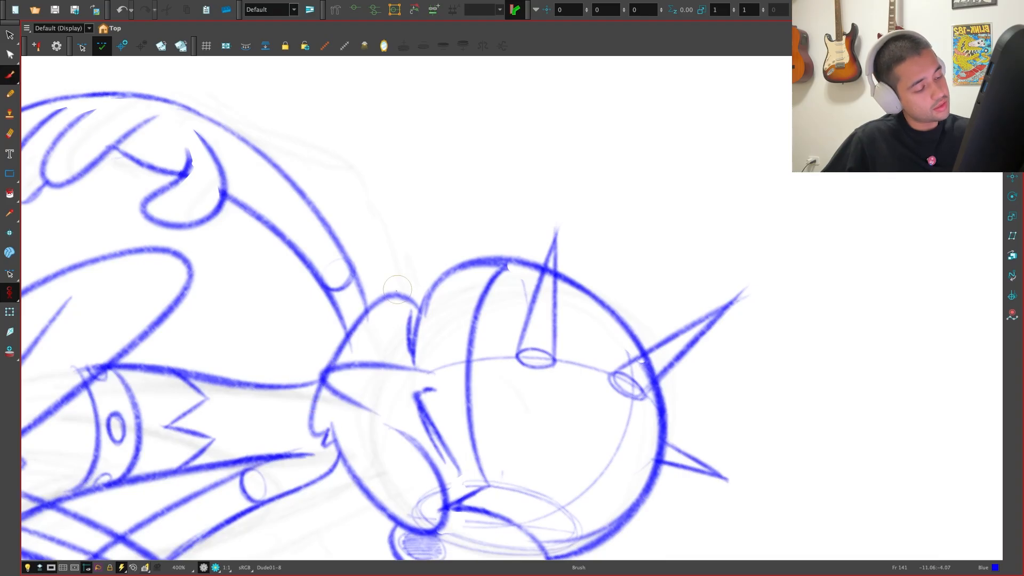
key(shift+x)
key(1)
key(1)
key(alt+s)
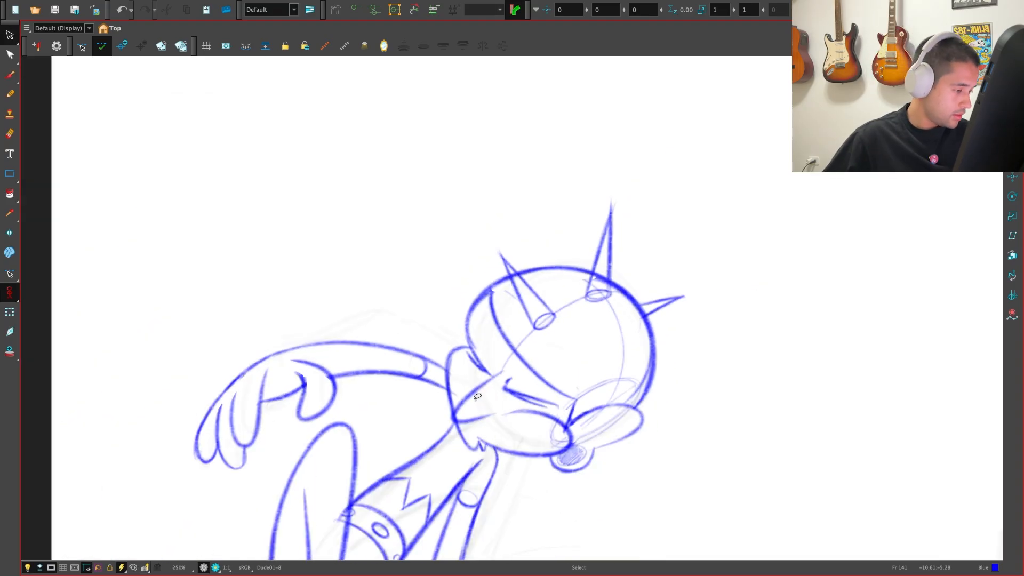
click(472, 422)
key(2)
mouse_move(473, 446)
mouse_down()
mouse_move(575, 482)
mouse_move(553, 457)
mouse_up()
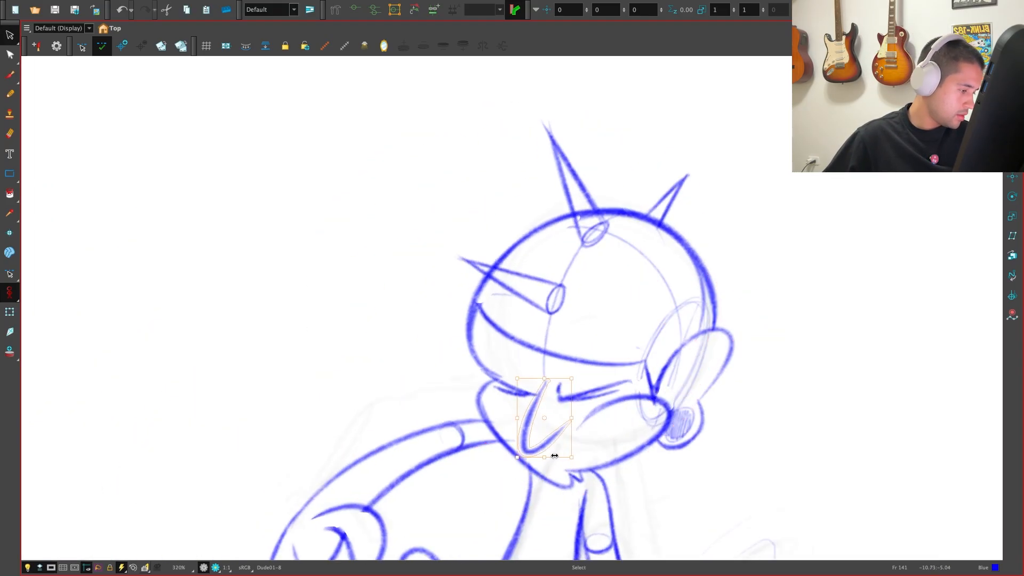
click(541, 491)
Flip from frame 141 through the neighbouring and earlier drawings, including frame 80, to compare the character's head and face
key(shift+x)
key(1)
key(1)
key(1)
drag(553, 521, 510, 516)
key(f)
key(g)
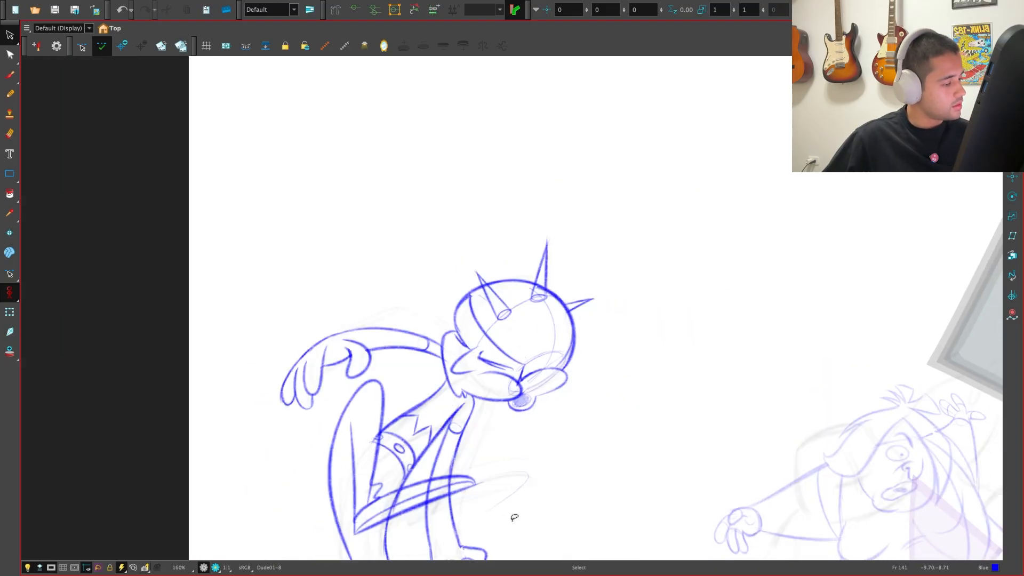
key(f)
key(f)
key(g)
key(f)
key(g)
key(g)
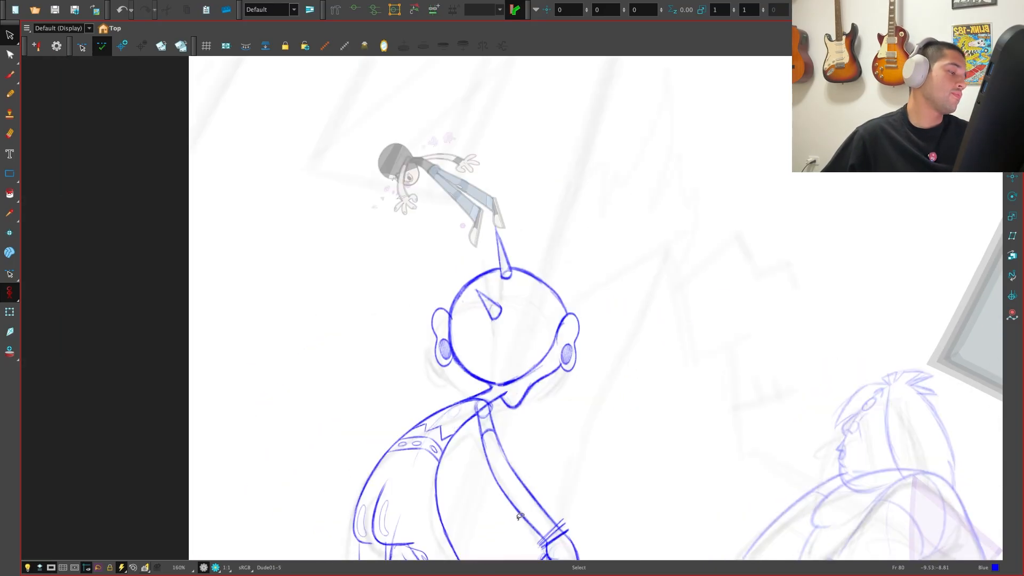
key(f)
key(g)
Delete the old closed-eye strokes from the character's face at frame 141
key(2)
click(491, 390)
drag(507, 384, 524, 372)
key(Delete)
click(525, 392)
key(2)
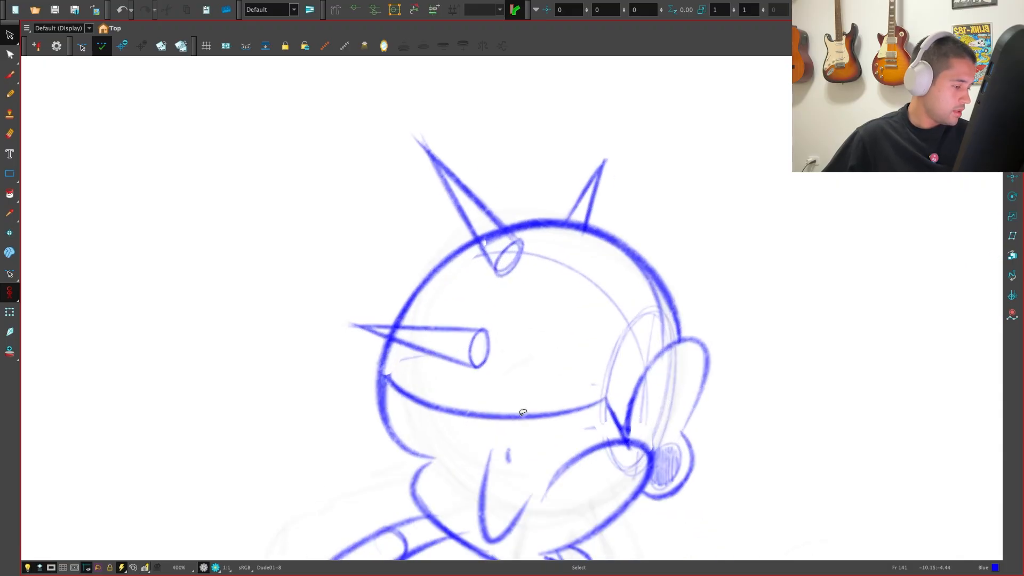
Draw both squinting eyes as narrow slanted ovals on either side of the nose at frame 141, redoing the first attempt
key(alt+b)
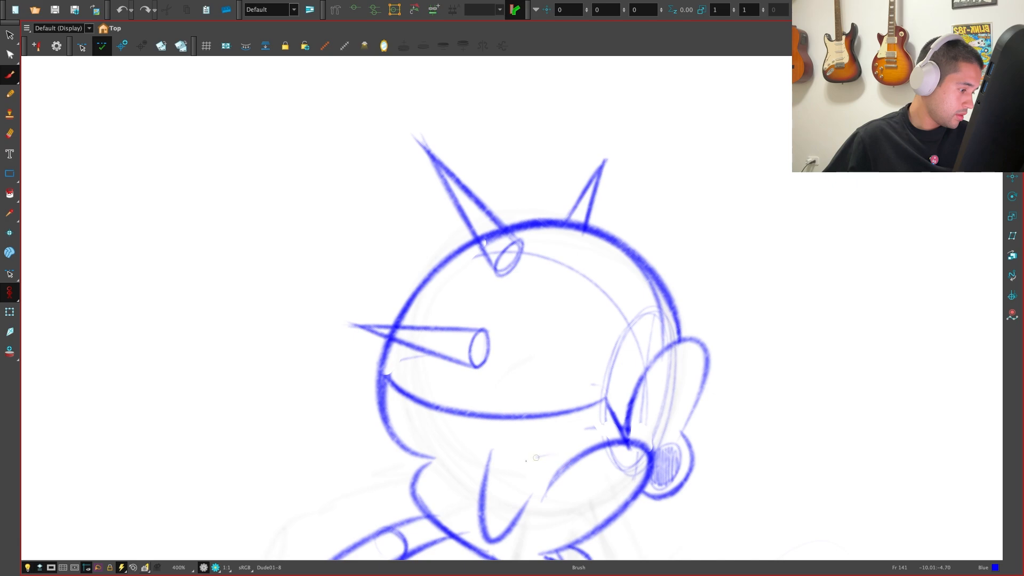
drag(536, 457, 518, 472)
key(ctrl+z)
drag(571, 450, 539, 455)
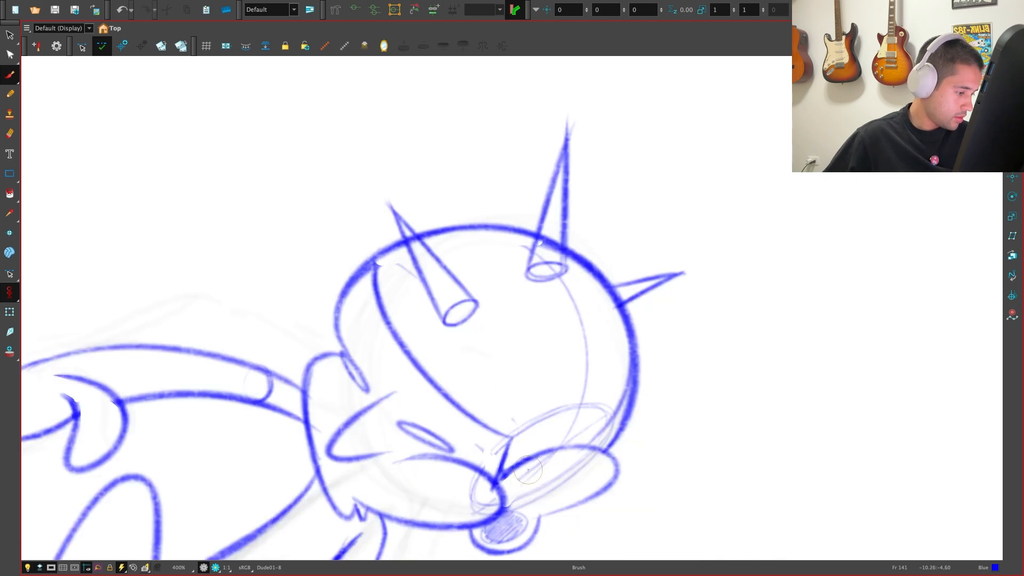
scroll(612, 485, down, 2)
scroll(474, 262, up, 2)
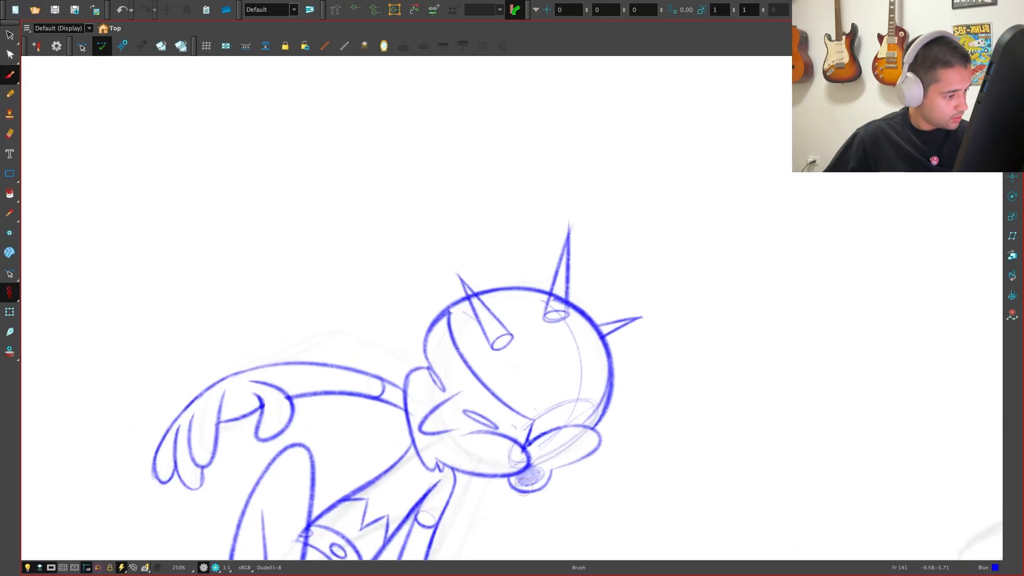
Draw a short slanted brow line above each squinting eye at frame 141, redoing strokes as needed
drag(386, 380, 412, 439)
key(ctrl+z)
mouse_move(385, 368)
mouse_down()
mouse_move(413, 443)
mouse_move(491, 464)
mouse_up()
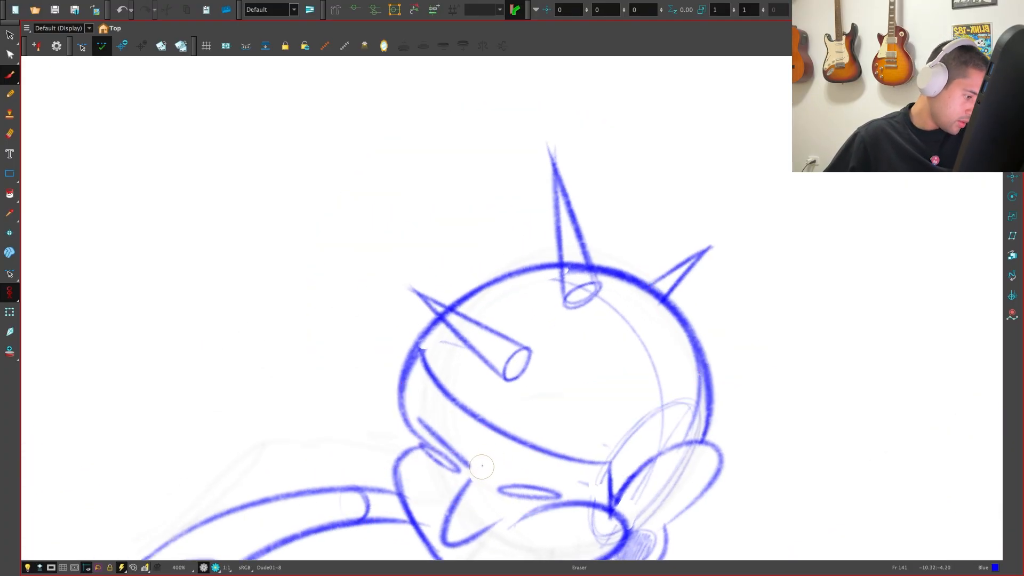
drag(542, 549, 584, 509)
key(e)
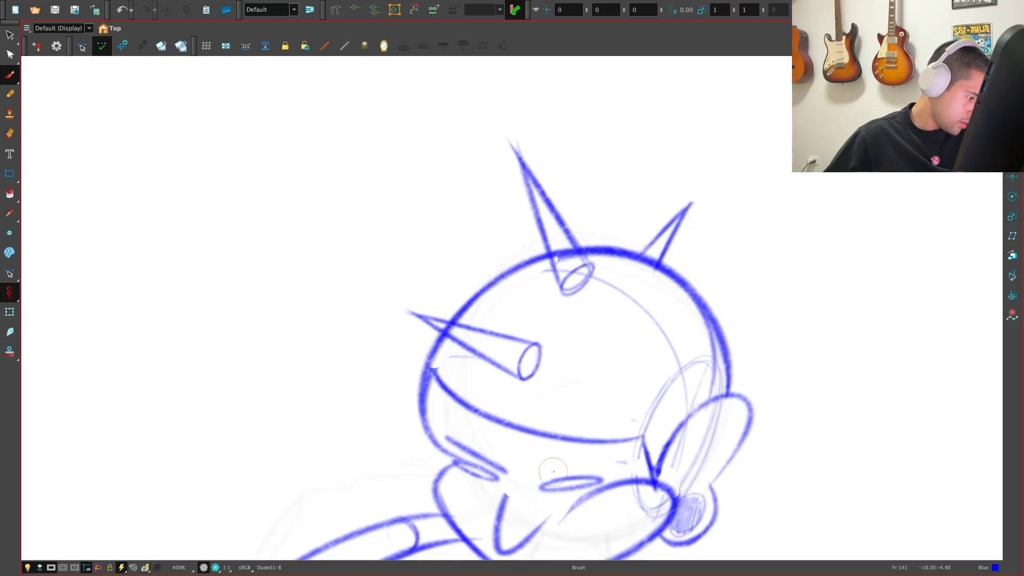
drag(527, 478, 526, 483)
drag(535, 475, 604, 463)
key(shift+x)
scroll(624, 514, down, 4)
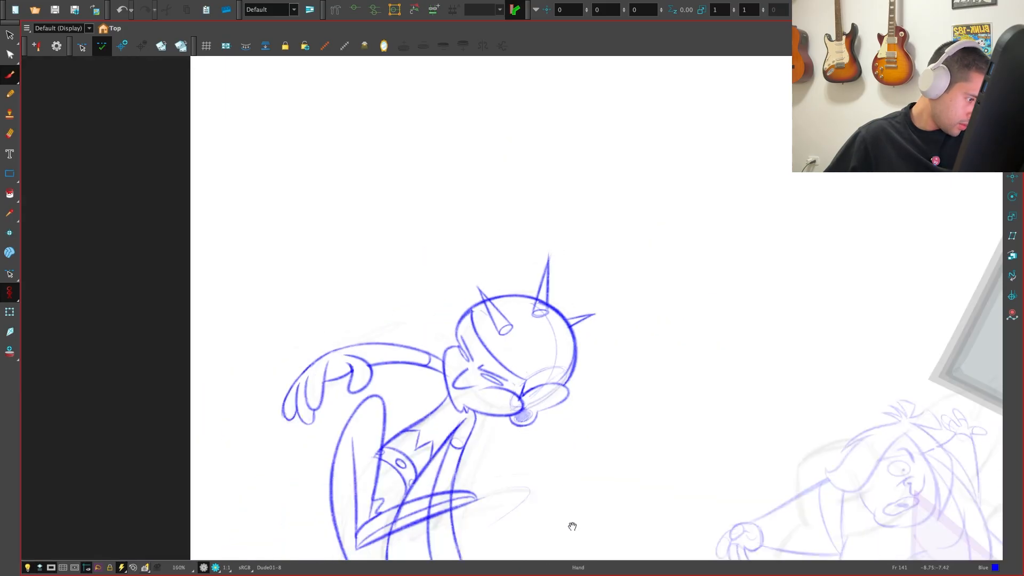
Remove the light construction guides across the head and ear at frame 141 and check against the neighbouring drawing
key(f)
key(g)
scroll(507, 491, up, 3)
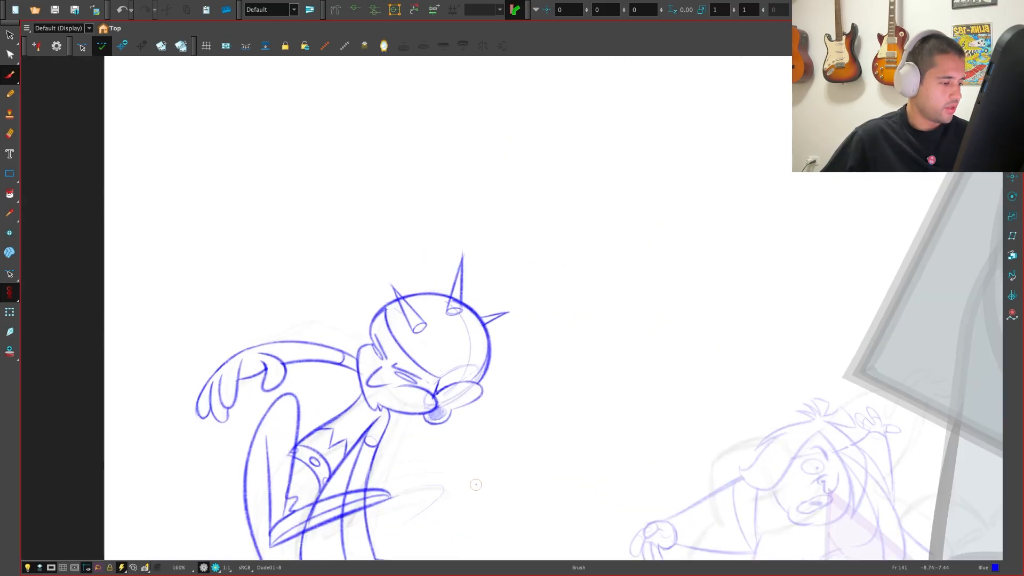
key(alt+s)
key(1)
key(1)
key(f)
key(g)
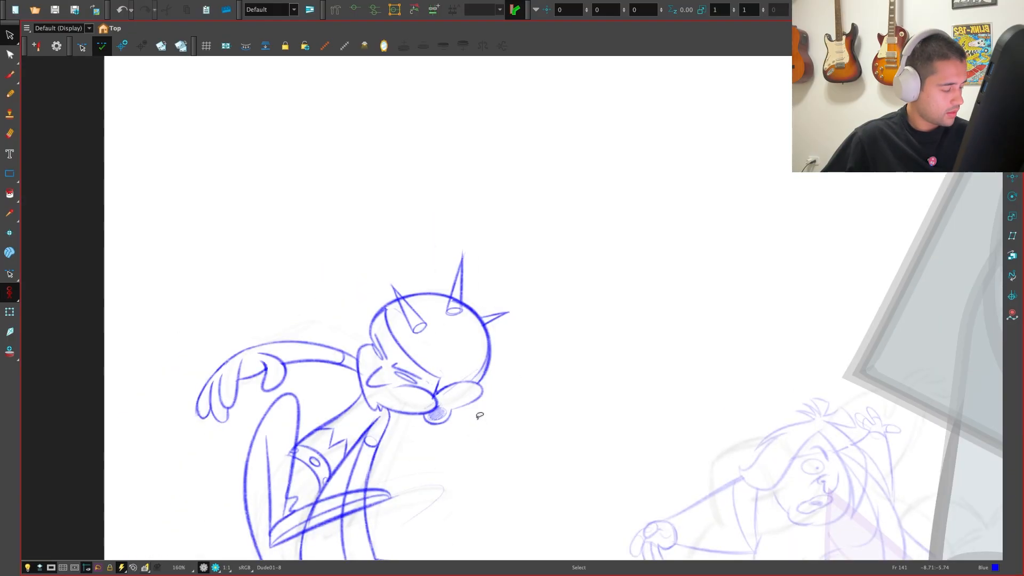
Draw the inner contour line of the ear at frame 141 with the brush
key(2)
key(f)
key(f)
key(f)
key(g)
key(alt+b)
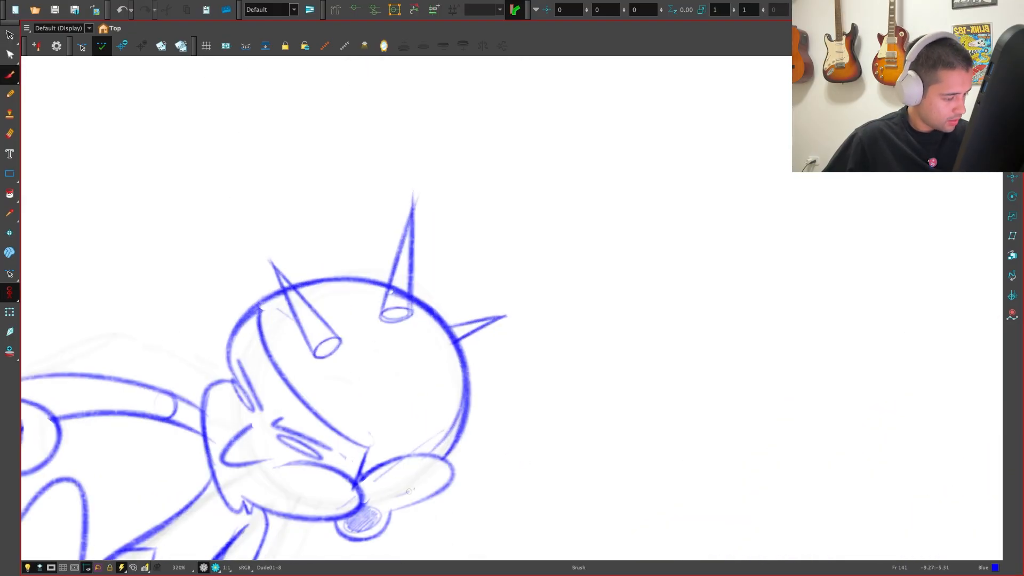
key(1)
key(1)
Flip repeatedly between the rough at frame 137 and the drawing at frame 141 to examine the head movement
key(f)
key(g)
key(f)
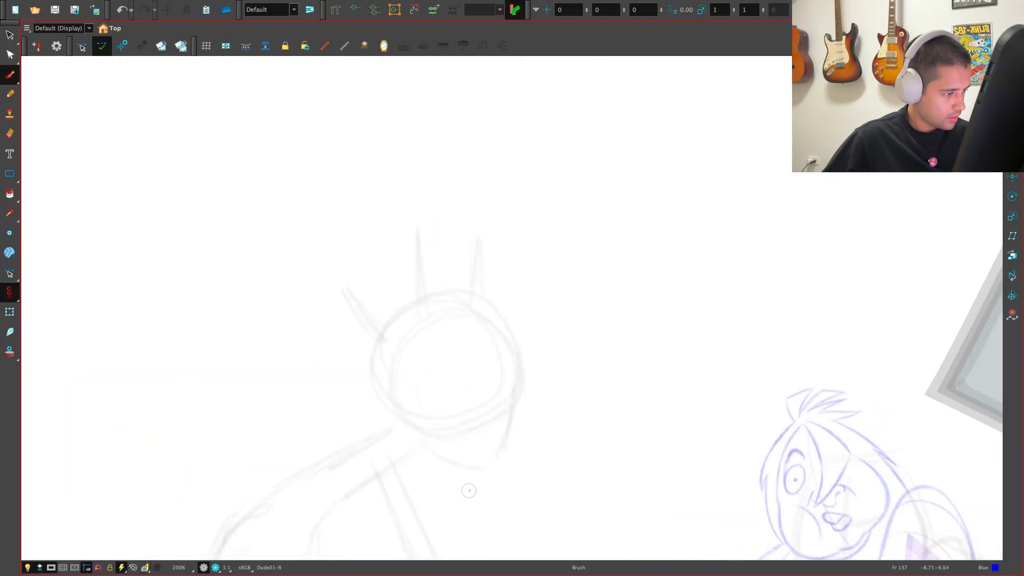
key(g)
key(f)
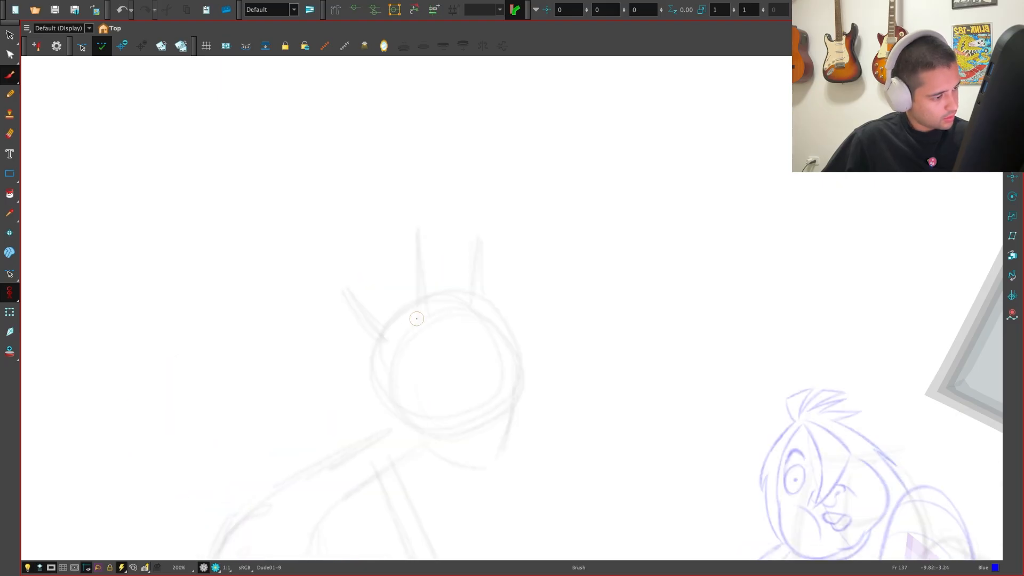
key(g)
key(f)
key(g)
key(1)
key(1)
key(1)
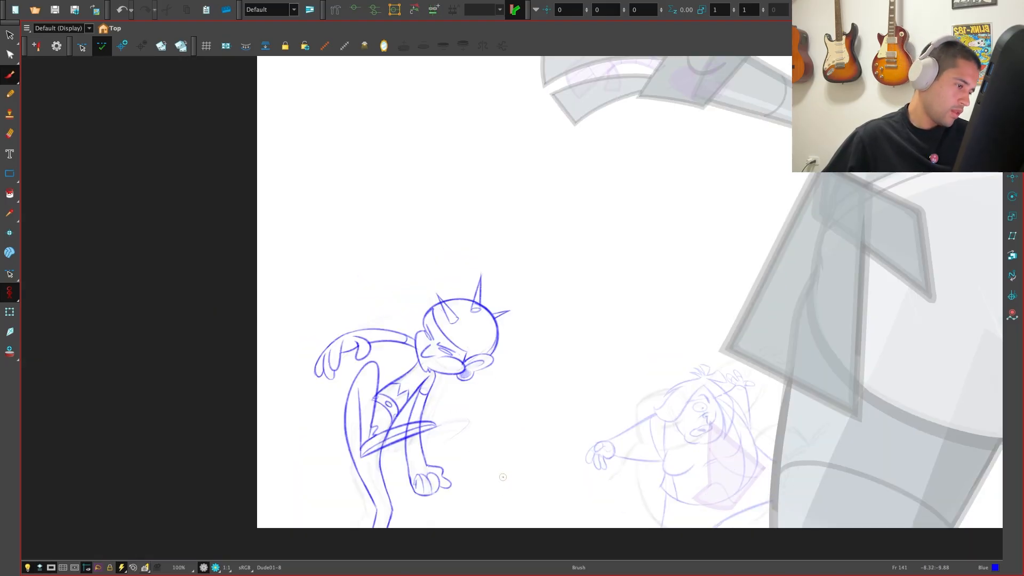
key(f)
key(g)
key(2)
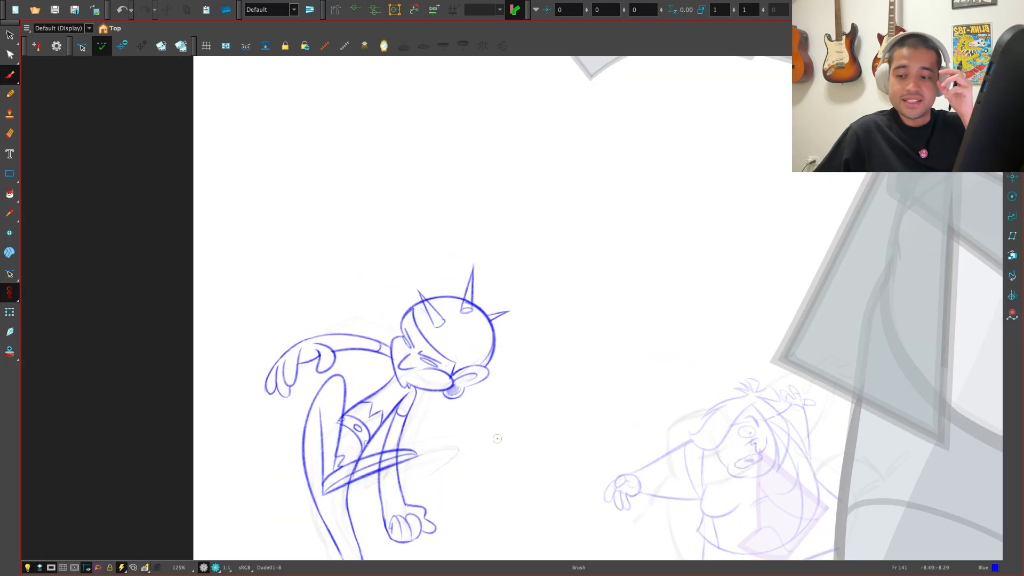
key(2)
key(f)
key(g)
key(f)
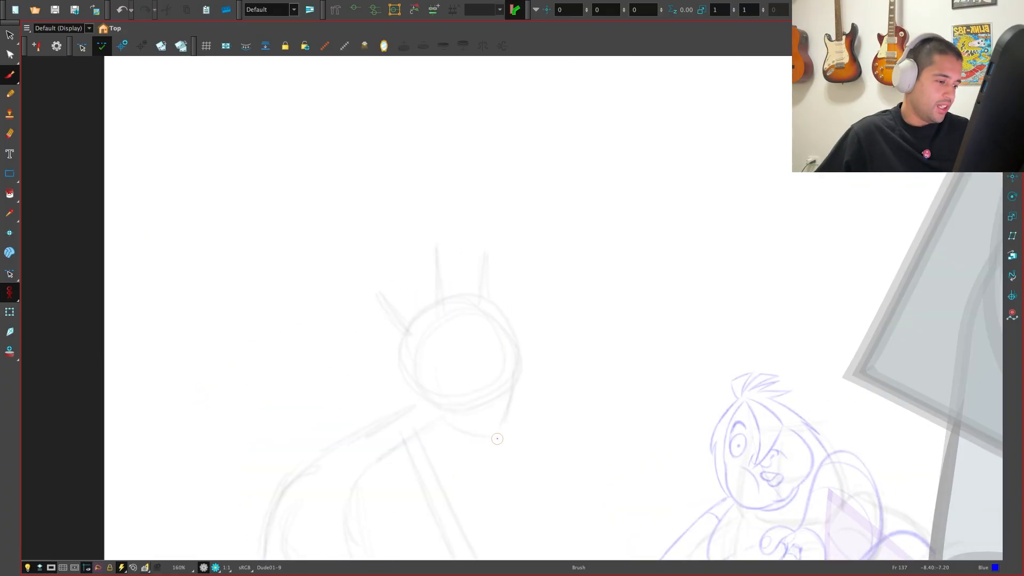
key(g)
key(f)
key(g)
key(f)
key(g)
Review the whole character's motion across frames 137, 141 and 146 by flipping back and forth through the drawings
key(1)
key(1)
key(g)
key(g)
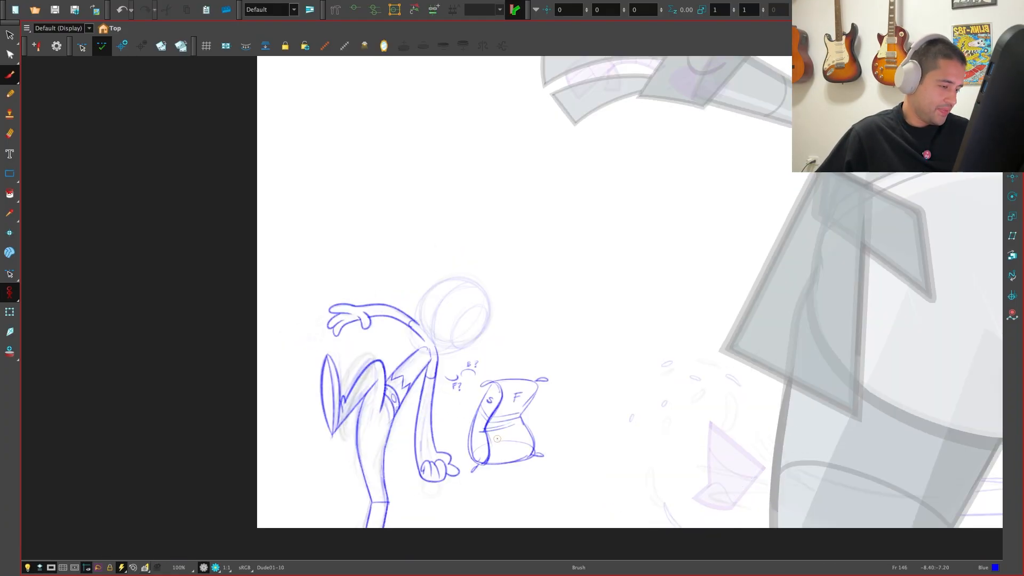
key(g)
key(f)
key(f)
key(g)
key(g)
key(f)
key(f)
key(g)
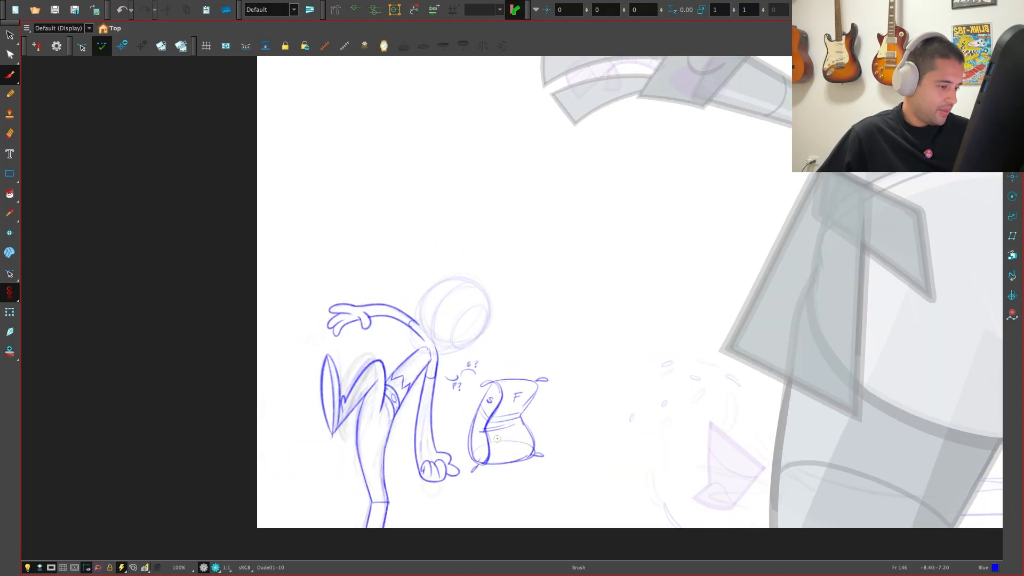
key(g)
key(f)
key(g)
key(f)
key(f)
key(g)
key(f)
key(g)
key(g)
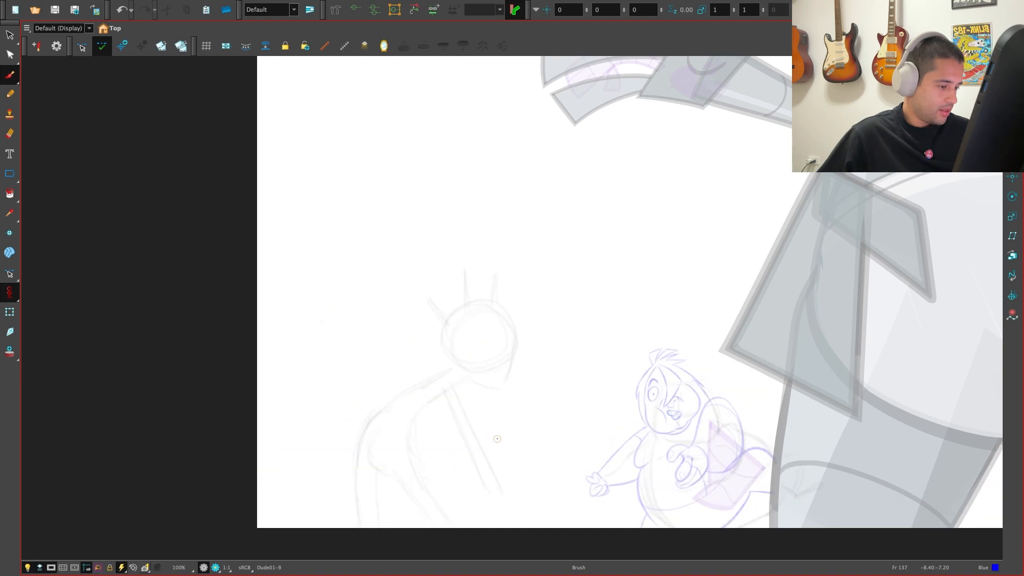
Flip repeatedly between the drawings at frames 137, 141 and 146 to examine how the body moves into the pose
key(f)
key(f)
key(g)
key(f)
key(g)
key(f)
key(g)
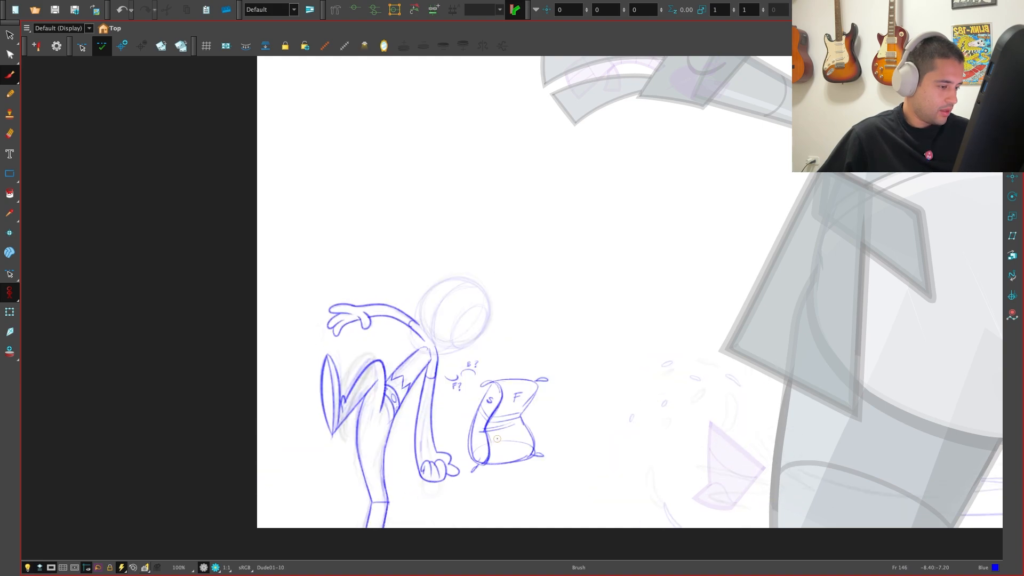
key(f)
key(g)
scroll(382, 400, up, 5)
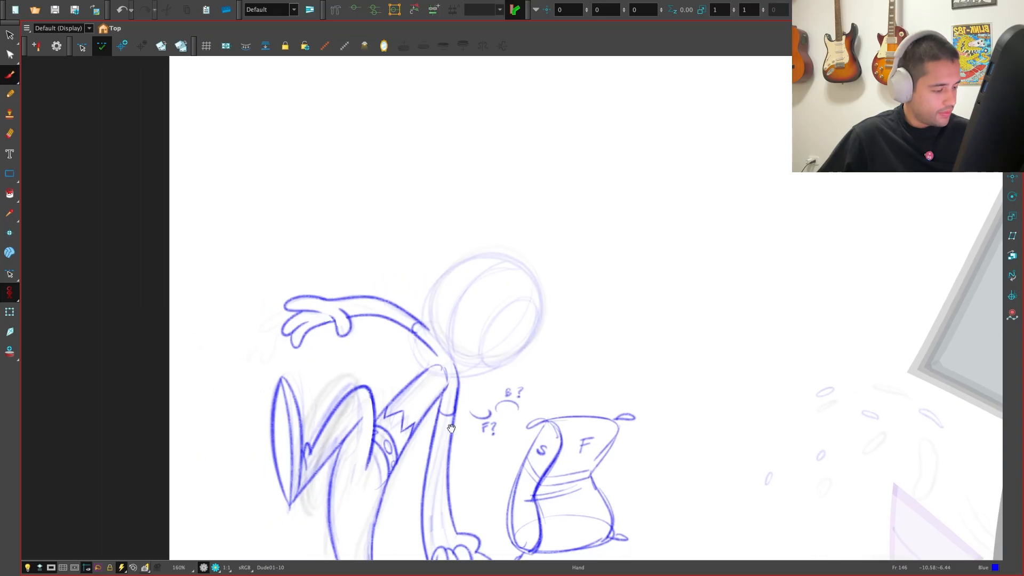
key(alt+s)
key(super+a)
key(Delete)
key(super+z)
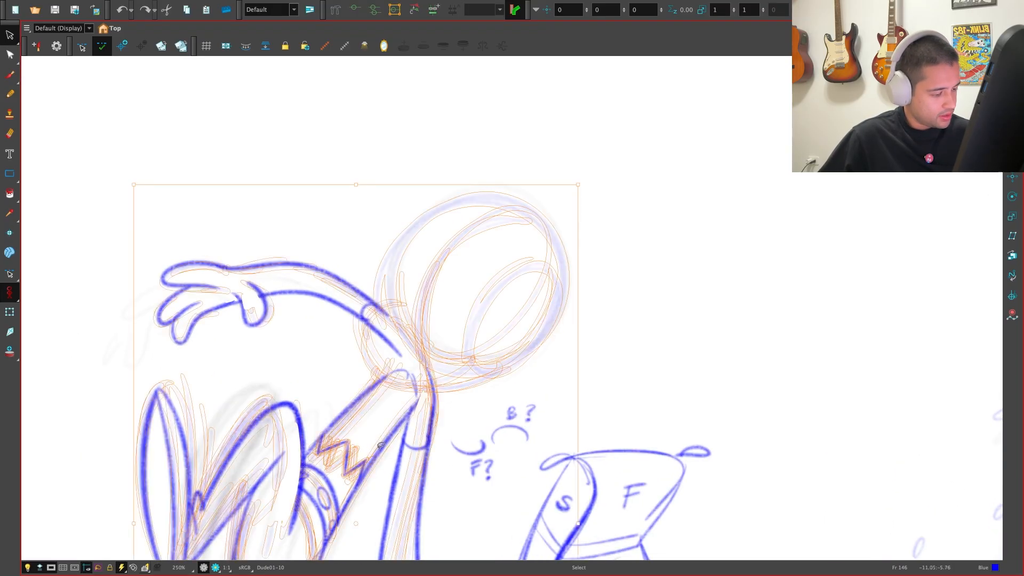
key(super+z)
Erase the jagged torn hem of the shirt above the belt at frame 146 and compare with frame 141
scroll(375, 435, up, 1)
key(alt+e)
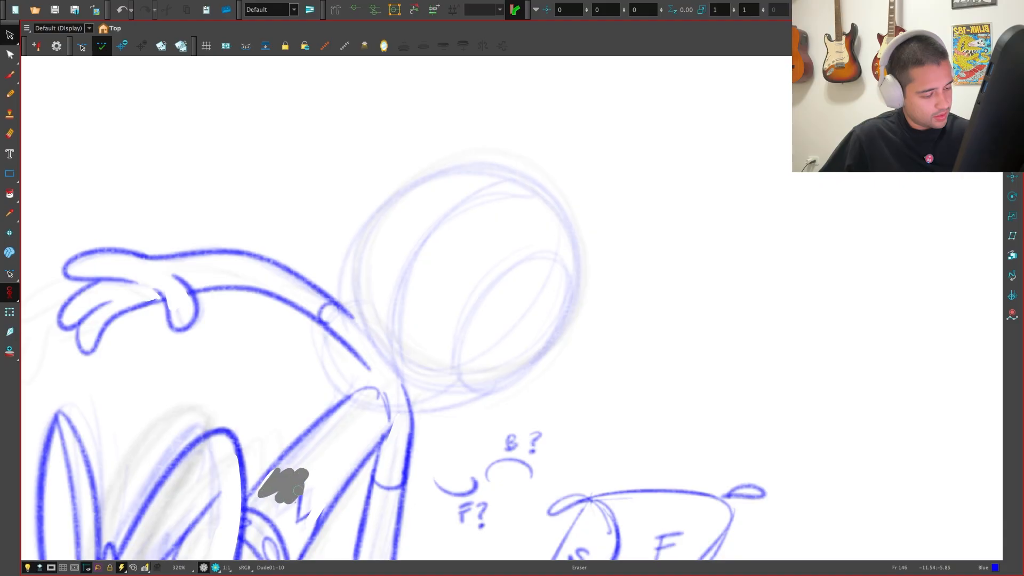
drag(298, 491, 302, 519)
key(f)
key(g)
key(f)
key(g)
Draw the first teeth of a new zigzag shirt hem at frame 146, checking against frame 141
key(alt+s)
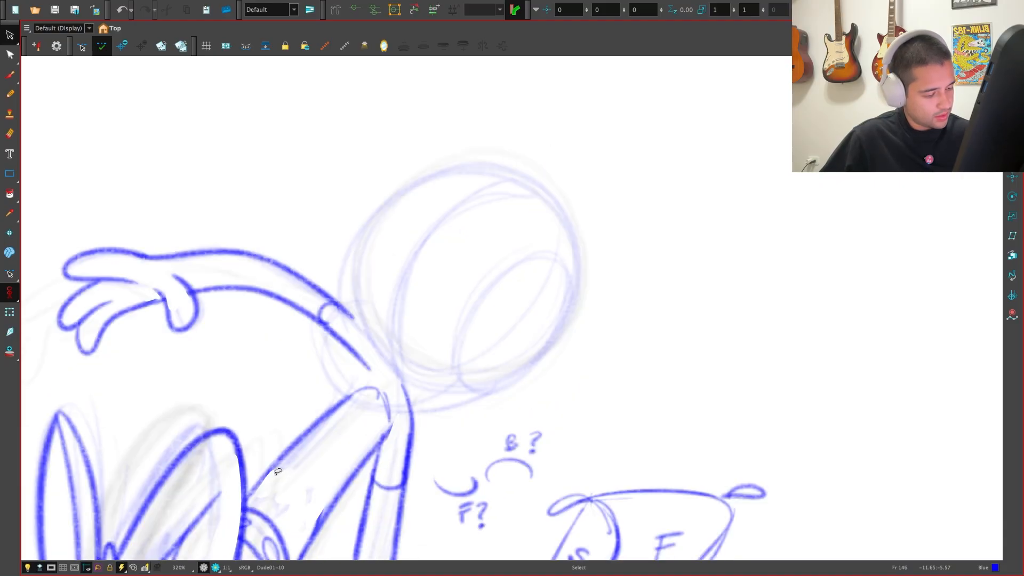
key(alt+b)
key(f)
key(g)
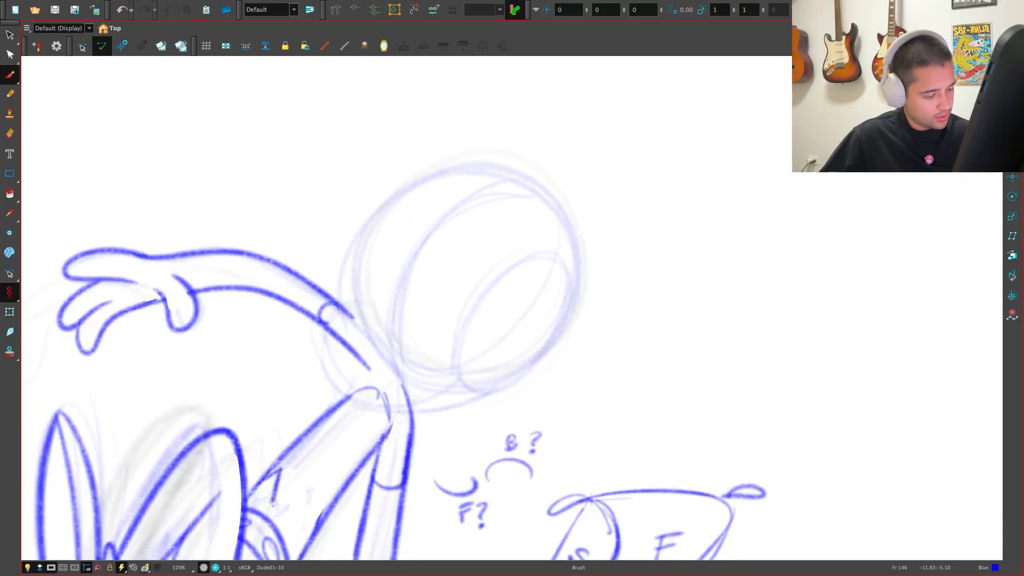
drag(273, 501, 272, 504)
key(f)
key(g)
key(f)
key(g)
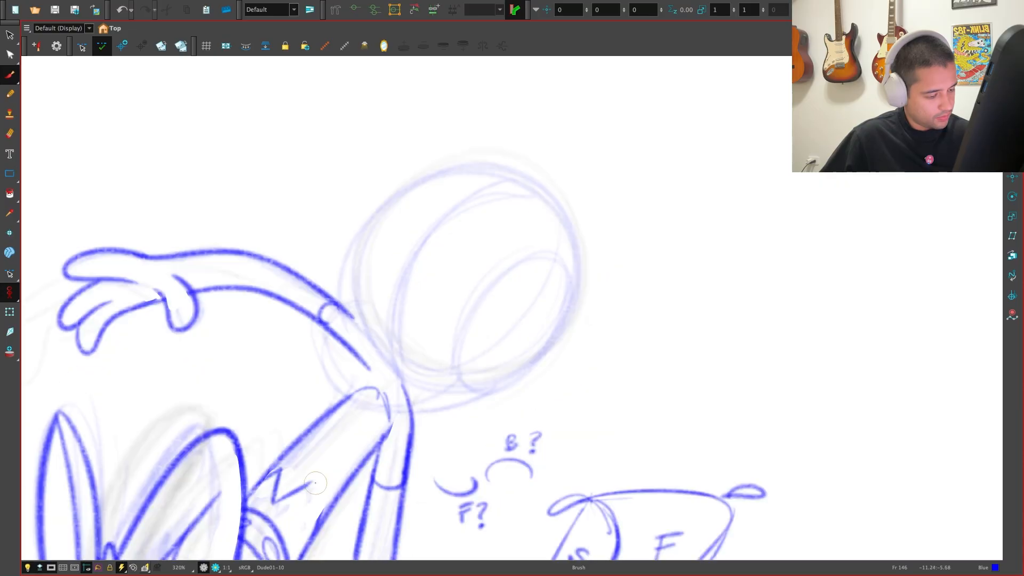
key(f)
key(g)
Rework the middle and remaining teeth of the zigzag shirt hem at frame 146, comparing with the drawing at frame 141
key(1)
key(1)
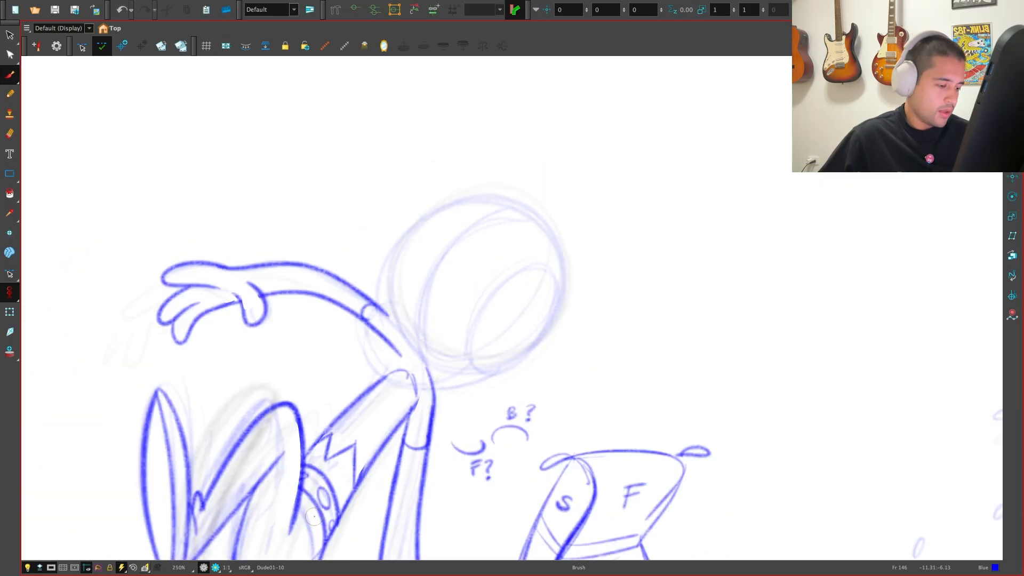
key(f)
key(g)
key(f)
key(g)
key(f)
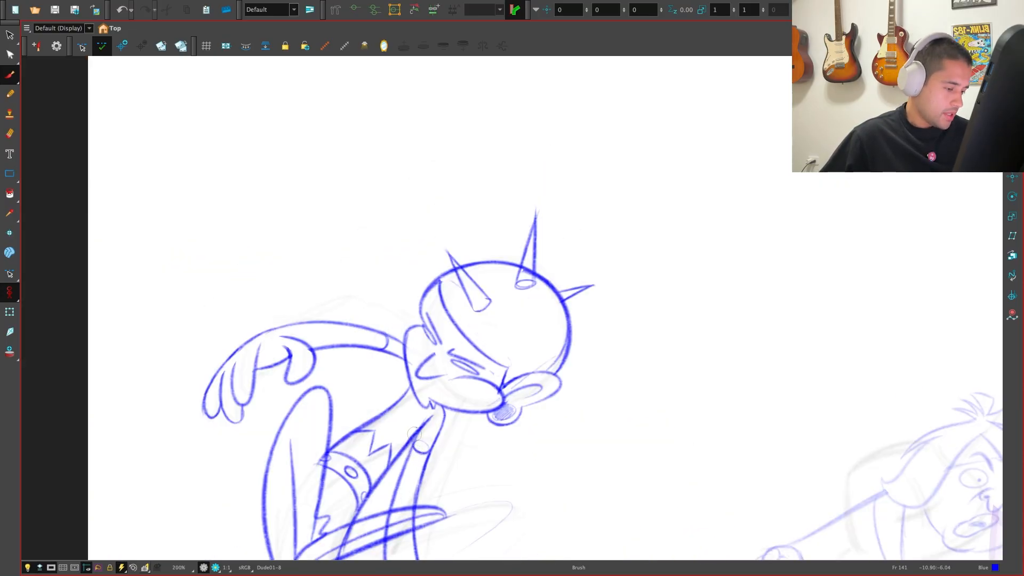
key(2)
key(2)
key(g)
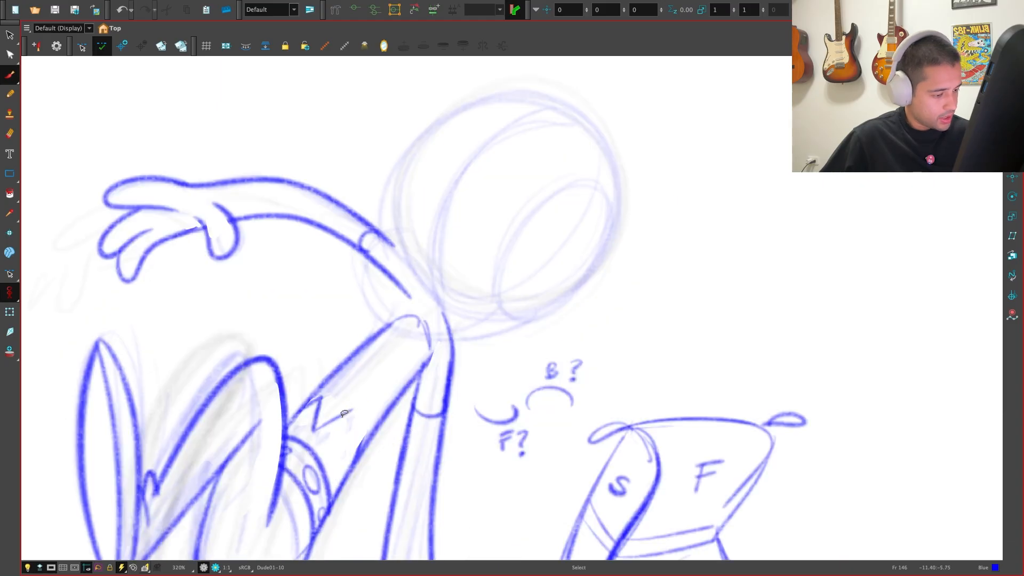
drag(341, 416, 348, 415)
key(f)
key(g)
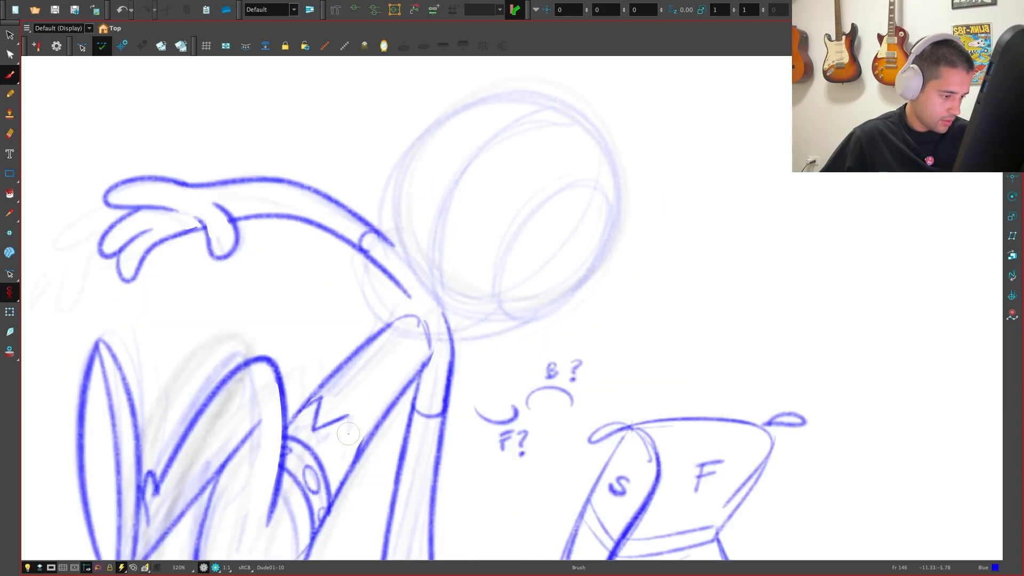
key(f)
key(g)
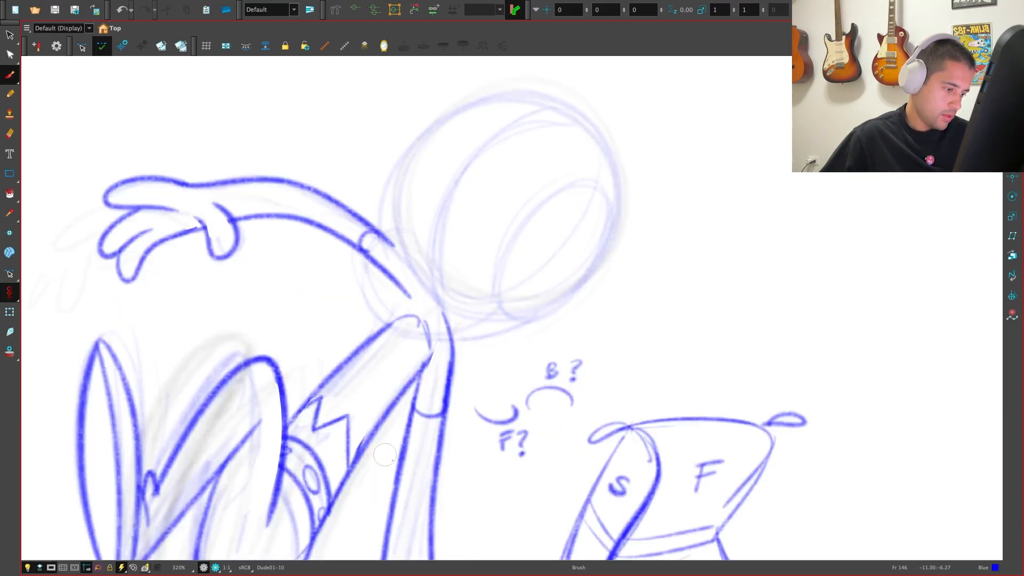
Redraw the last tooth of the zigzag hem so it meets the side of the torso at frame 146
key(1)
key(1)
key(f)
key(g)
key(f)
key(g)
key(2)
key(2)
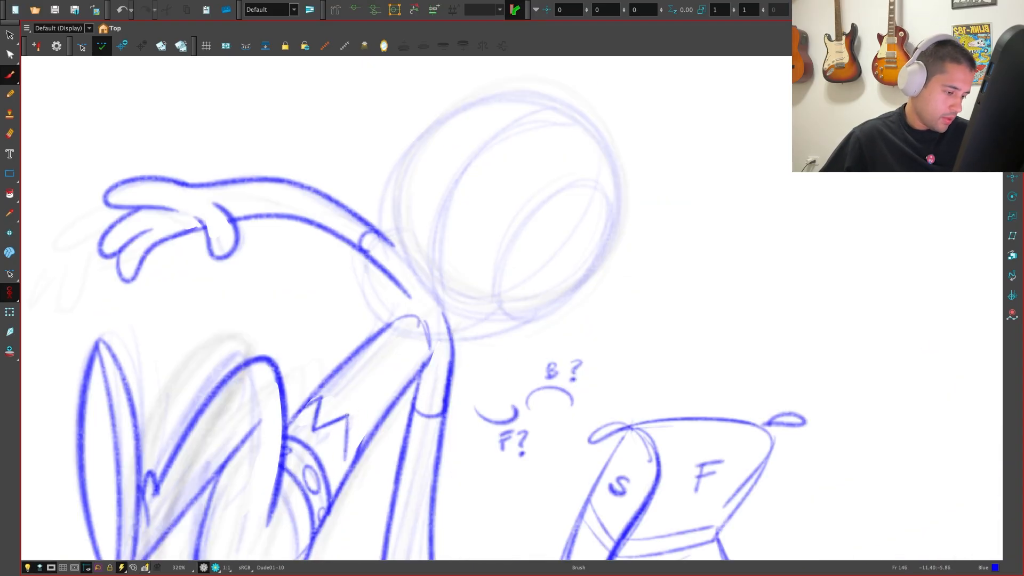
key(f)
key(g)
key(f)
key(g)
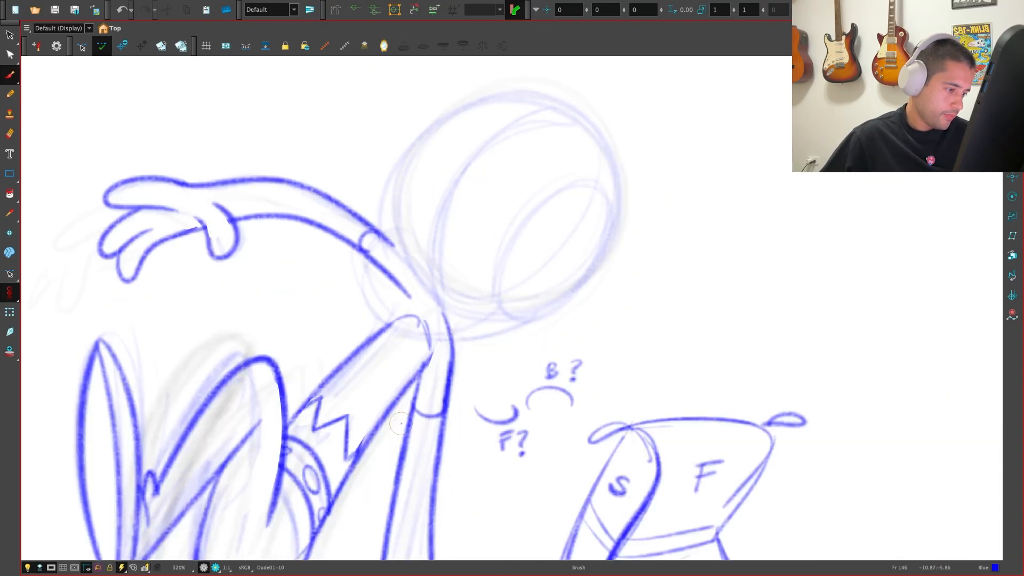
Flip between frames 141 and 146 to examine the zigzag hem and belt area within the whole body
key(1)
key(1)
key(1)
key(f)
key(g)
key(f)
key(g)
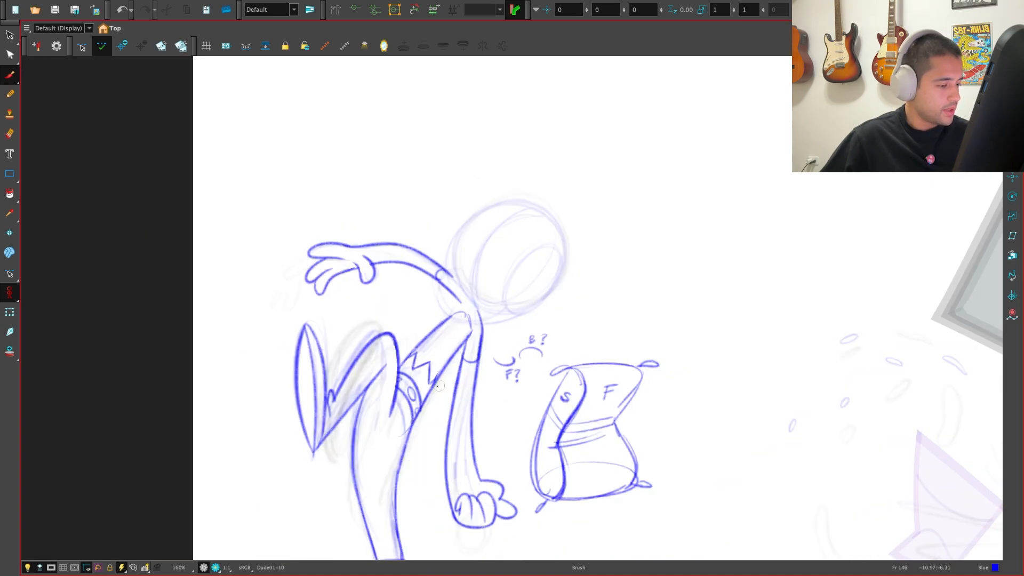
key(f)
key(g)
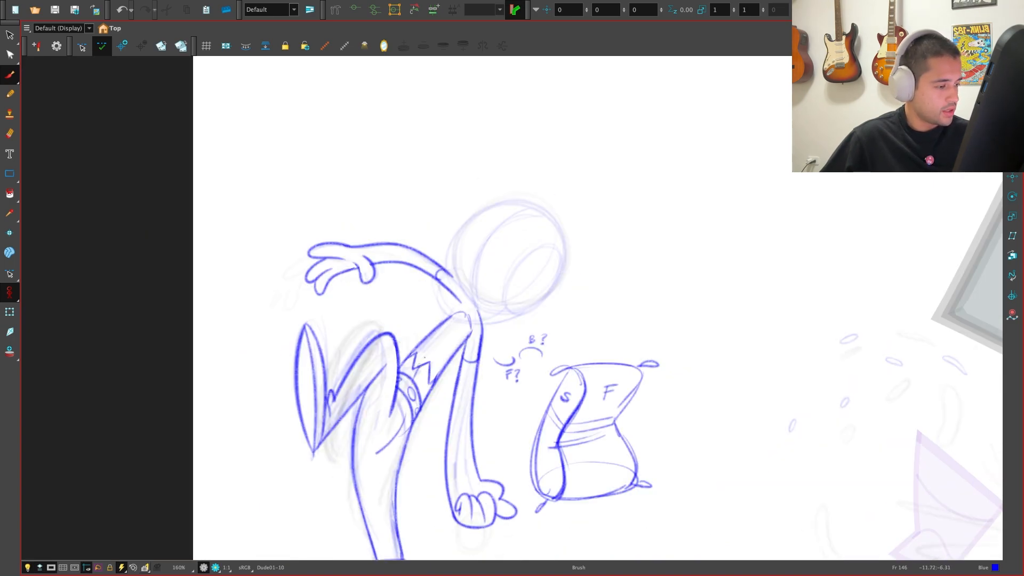
key(f)
key(g)
key(f)
key(g)
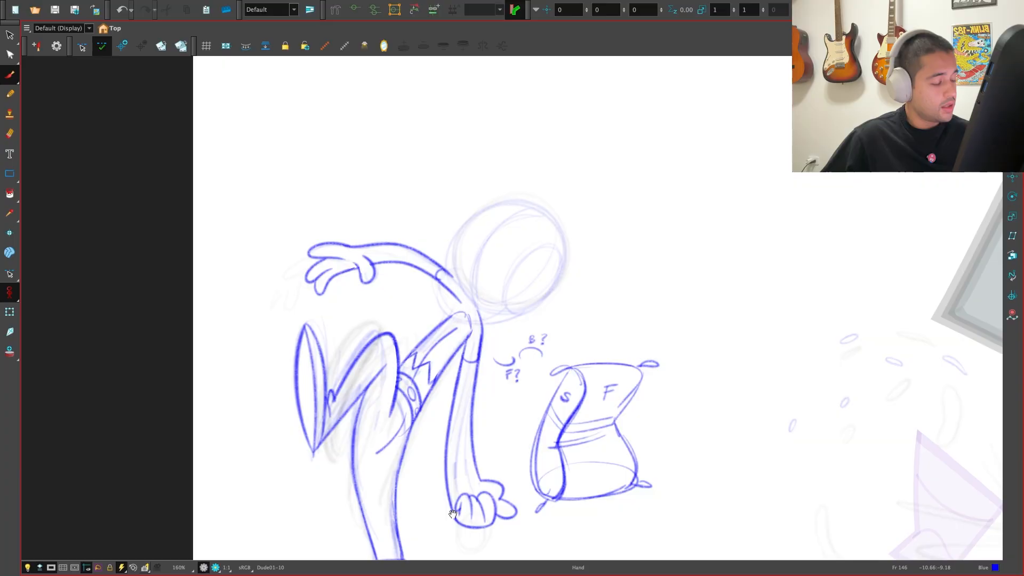
Cycle through the neighbouring drawings around frames 141 and 146 to review the full-body poses from a wider view
key(1)
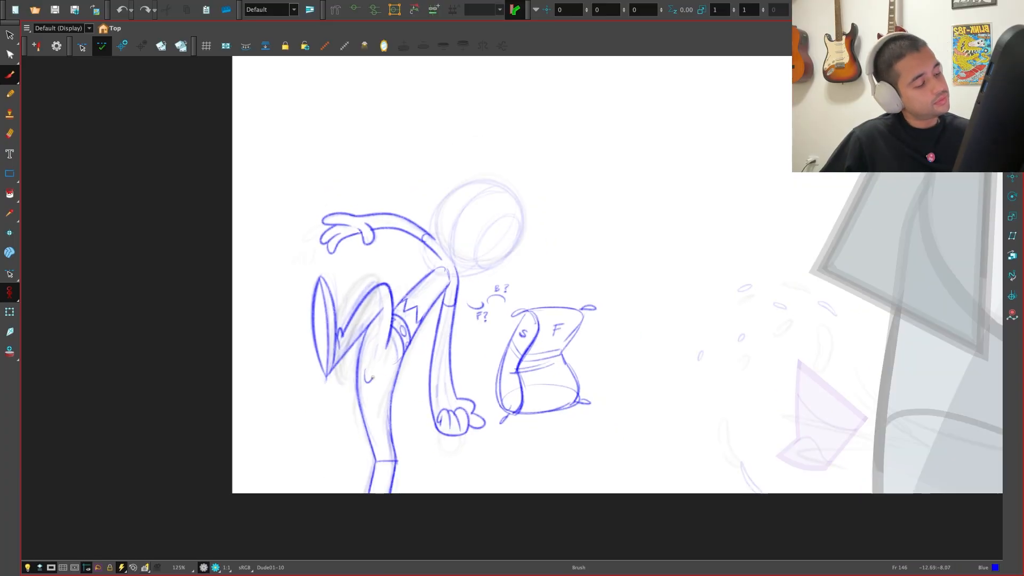
key(f)
drag(522, 461, 469, 528)
key(g)
key(f)
key(g)
key(1)
mouse_move(443, 476)
mouse_down()
mouse_move(458, 422)
mouse_move(432, 479)
mouse_up()
key(g)
key(f)
key(f)
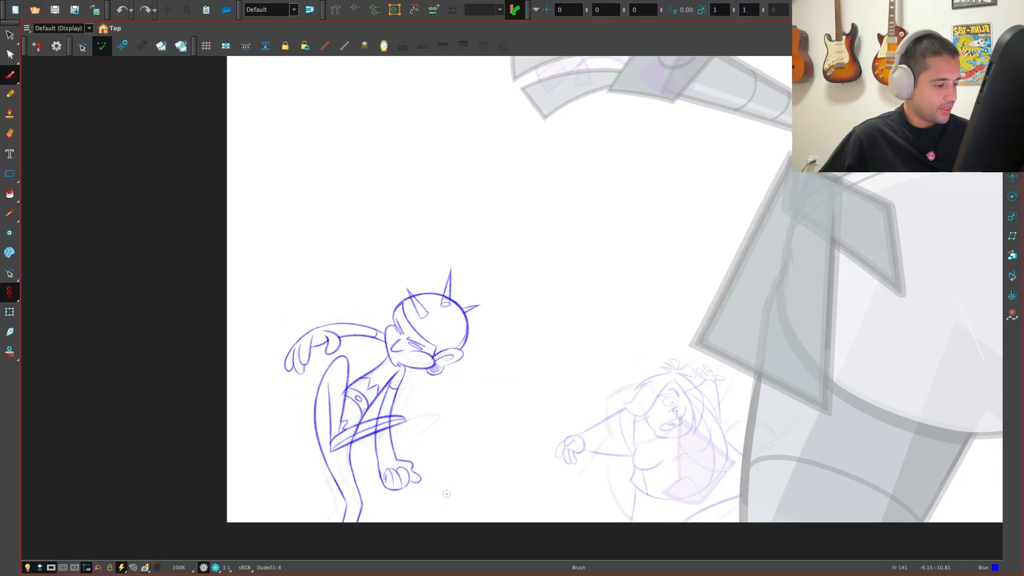
key(g)
key(g)
key(f)
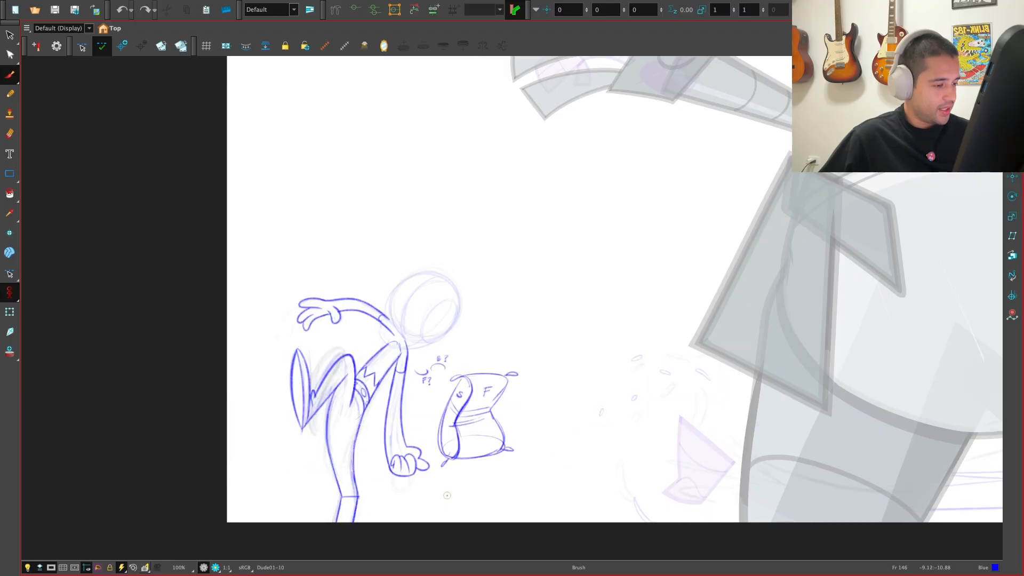
key(f)
key(g)
key(g)
Use Shift and Trace to move and rotate the frame 141 ghost so its head sits over frame 146's head circle
drag(450, 480, 452, 526)
key(2)
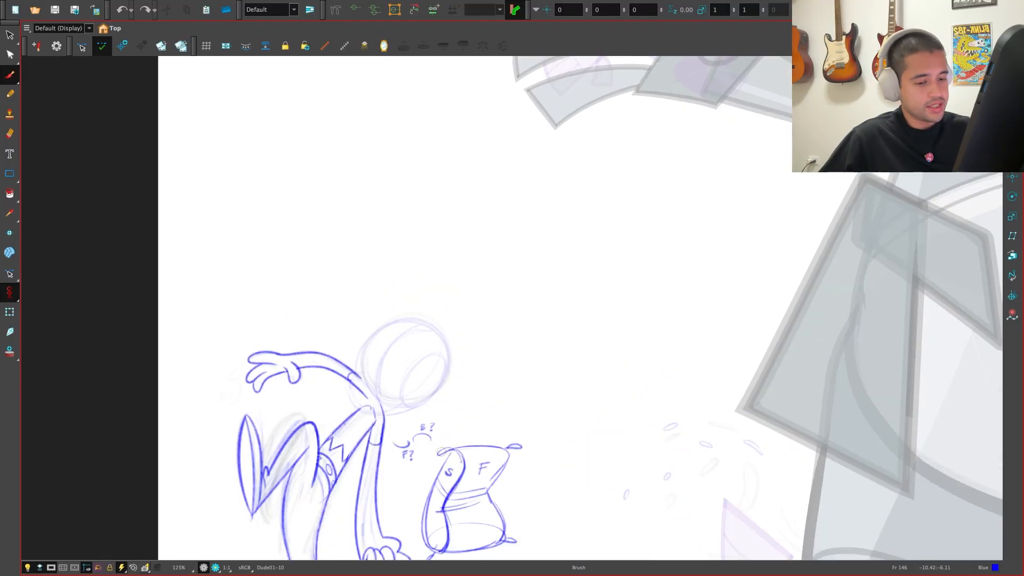
key(2)
click(9, 352)
mouse_move(406, 434)
mouse_down()
mouse_move(420, 397)
mouse_move(422, 405)
mouse_up()
click(82, 46)
key(2)
click(428, 450)
key(1)
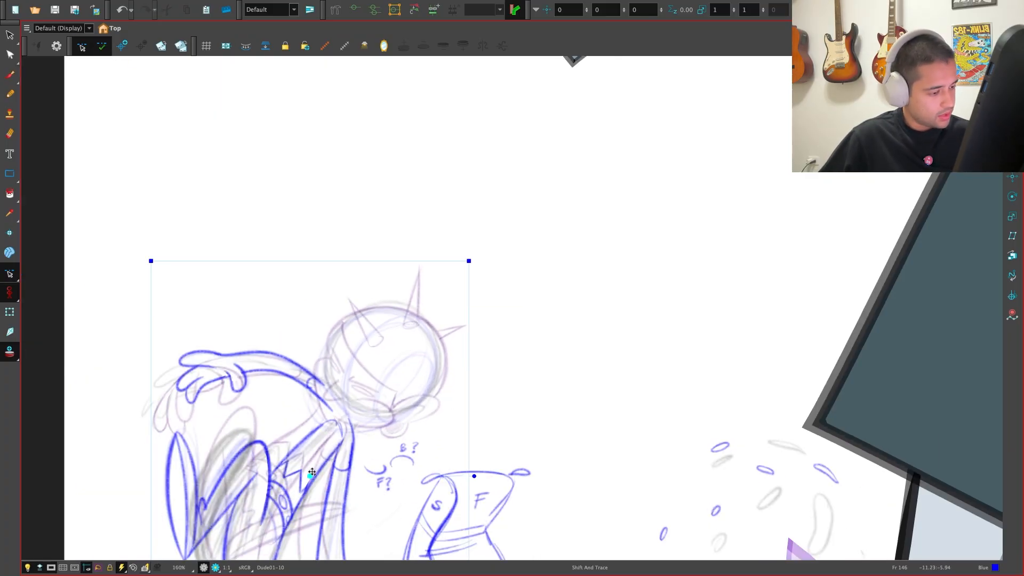
drag(473, 474, 475, 452)
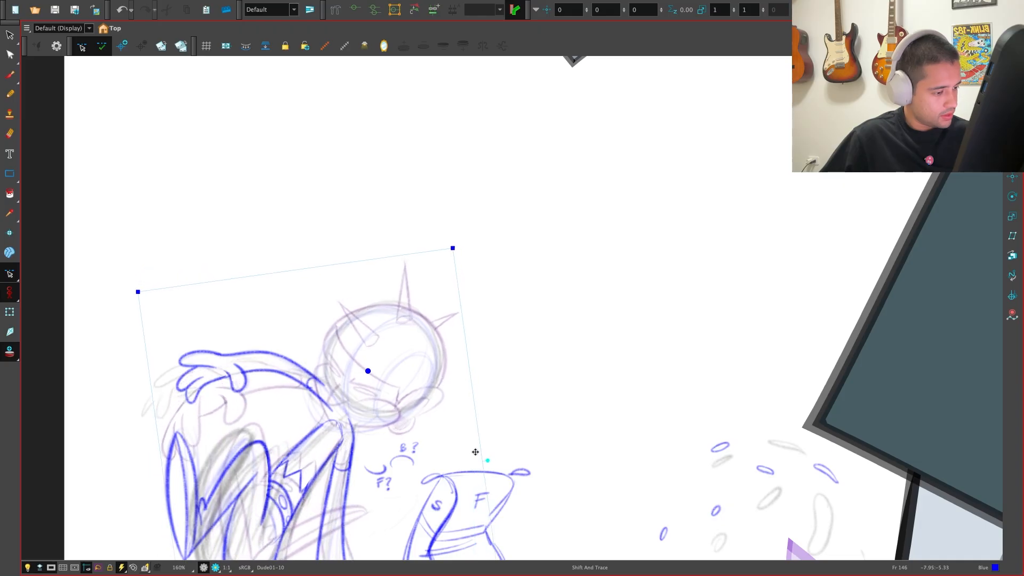
Check the repositioned ghost against frame 146 by flipping drawings and comparing it in the drawing view and the camera view
key(f)
key(g)
key(f)
key(g)
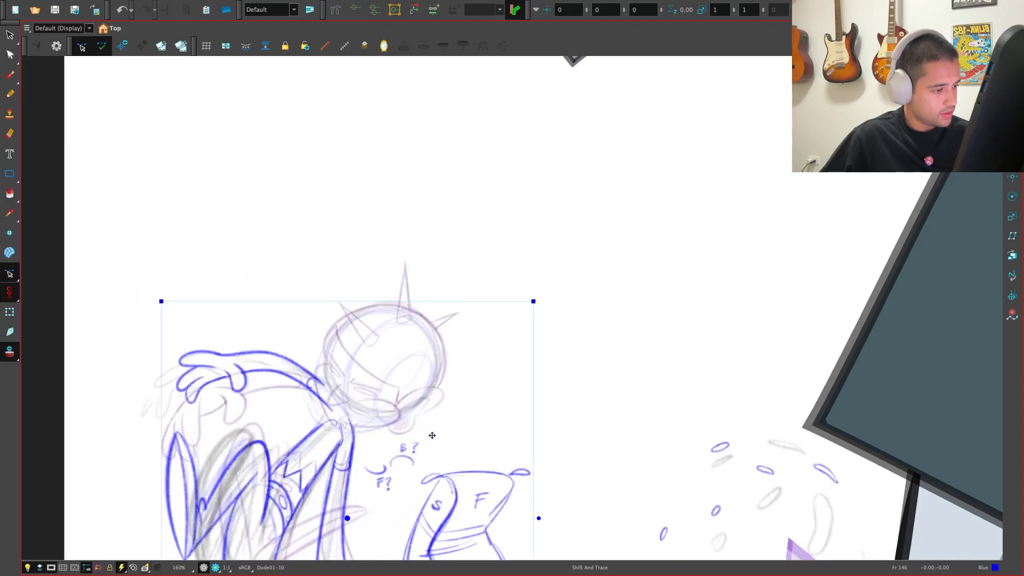
key(f)
key(g)
key(alt+b)
key(ctrl+Tab)
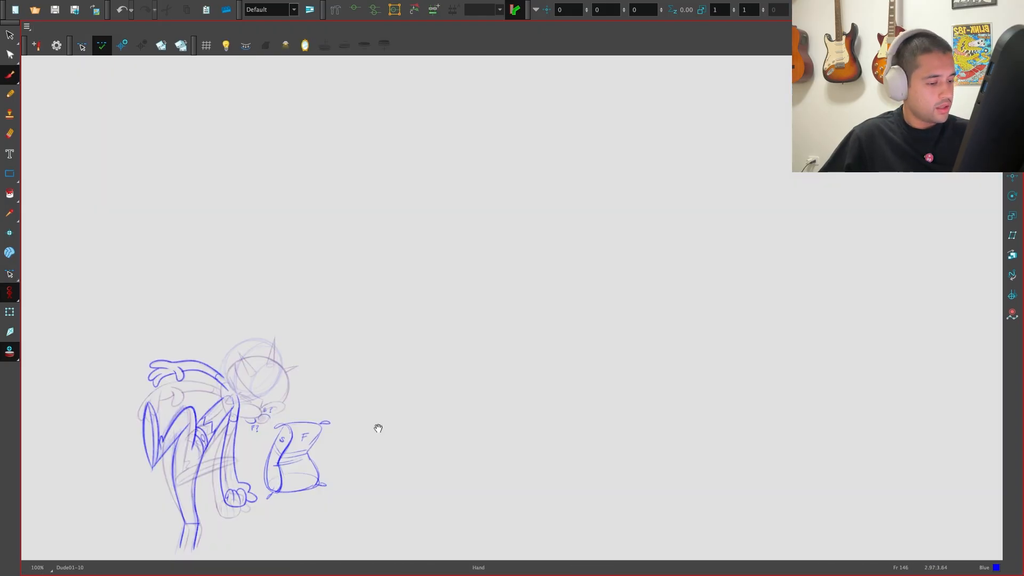
key(2)
mouse_move(378, 428)
mouse_down()
mouse_move(504, 415)
mouse_move(478, 454)
mouse_up()
key(ctrl+Tab)
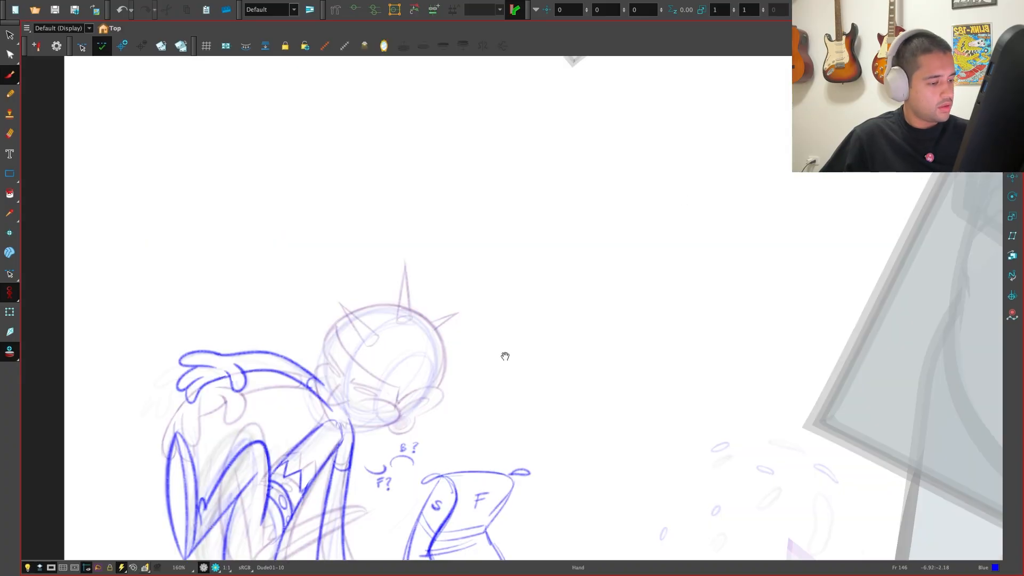
Draw the sideways V-shaped face line beside the arm at frame 146 over the ghosted head, redoing it until the shape fits
key(2)
key(2)
key(2)
drag(375, 478, 510, 429)
key(2)
drag(435, 462, 480, 441)
drag(374, 476, 437, 435)
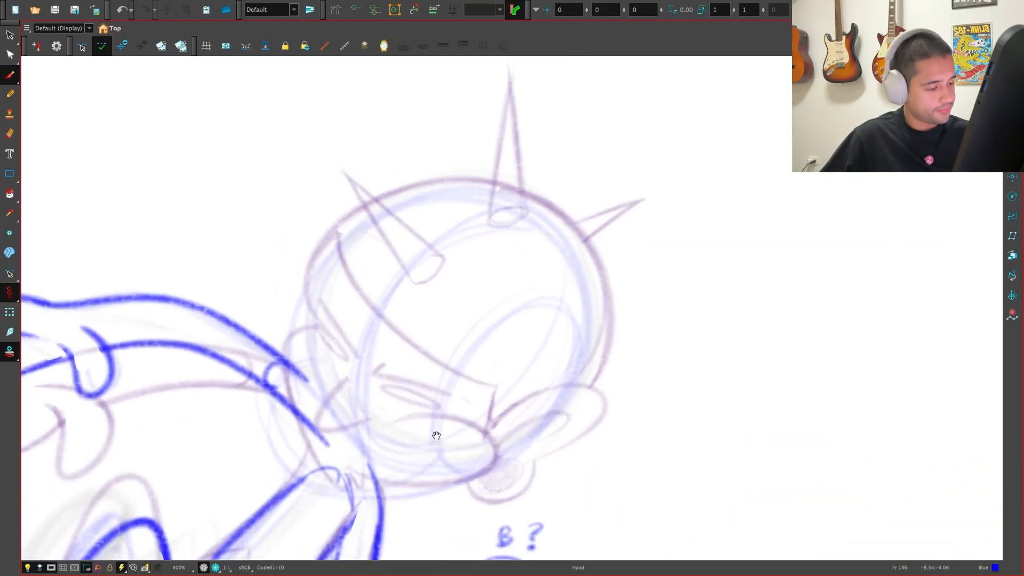
key(2)
drag(330, 402, 332, 445)
key(ctrl+z)
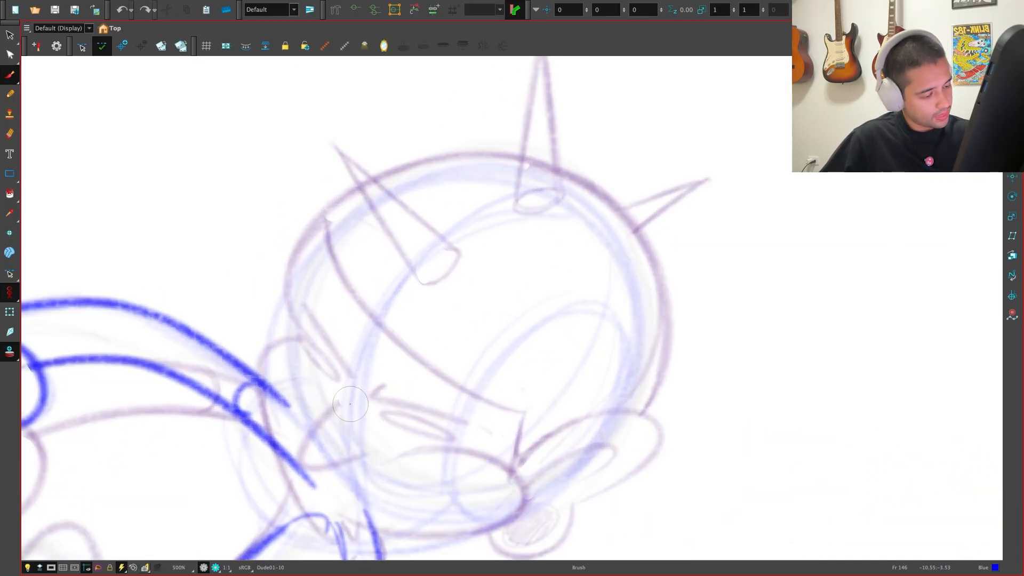
mouse_move(349, 404)
mouse_down()
mouse_move(286, 413)
mouse_move(331, 448)
mouse_up()
key(ctrl+z)
mouse_move(363, 380)
mouse_down()
mouse_move(283, 417)
mouse_move(365, 454)
mouse_up()
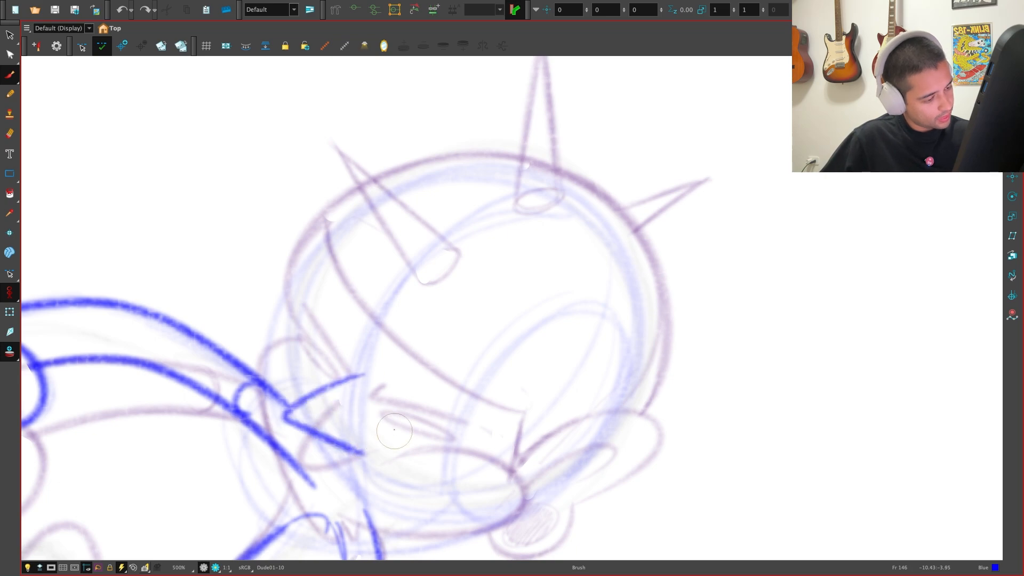
key(ctrl+z)
mouse_move(362, 380)
mouse_down()
mouse_move(282, 417)
mouse_move(366, 457)
mouse_up()
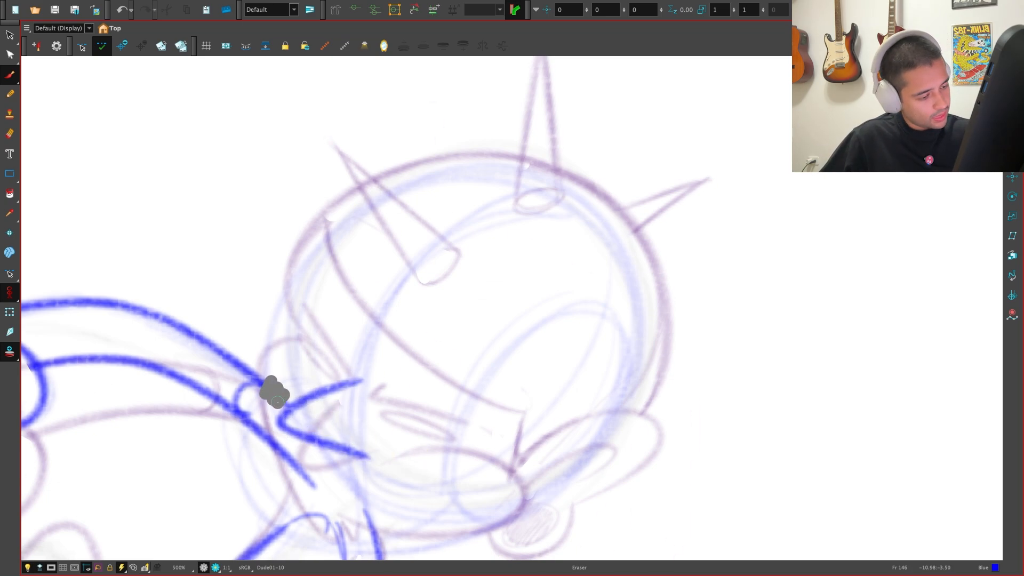
Erase the ends of the raised arm's lines where they overlap the face at frame 146
drag(277, 401, 278, 403)
drag(281, 456, 313, 492)
key(1)
key(1)
key(1)
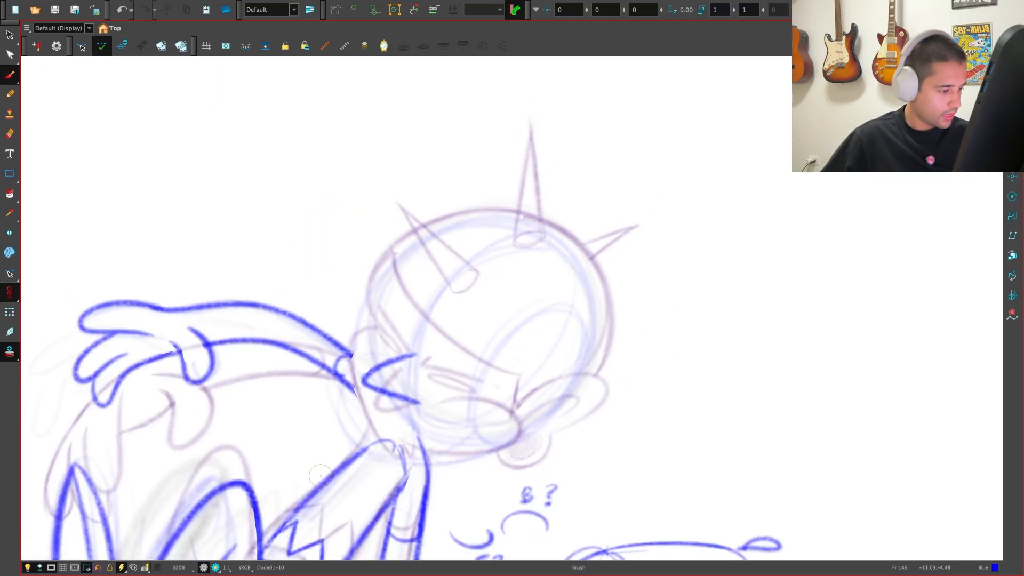
Draw the curved outer contour of the face from beside the V-shaped line down to the neck at frame 146
key(2)
key(2)
key(space)
drag(471, 454, 491, 479)
mouse_move(367, 356)
mouse_down()
mouse_move(338, 371)
mouse_move(332, 442)
mouse_up()
drag(408, 535, 386, 452)
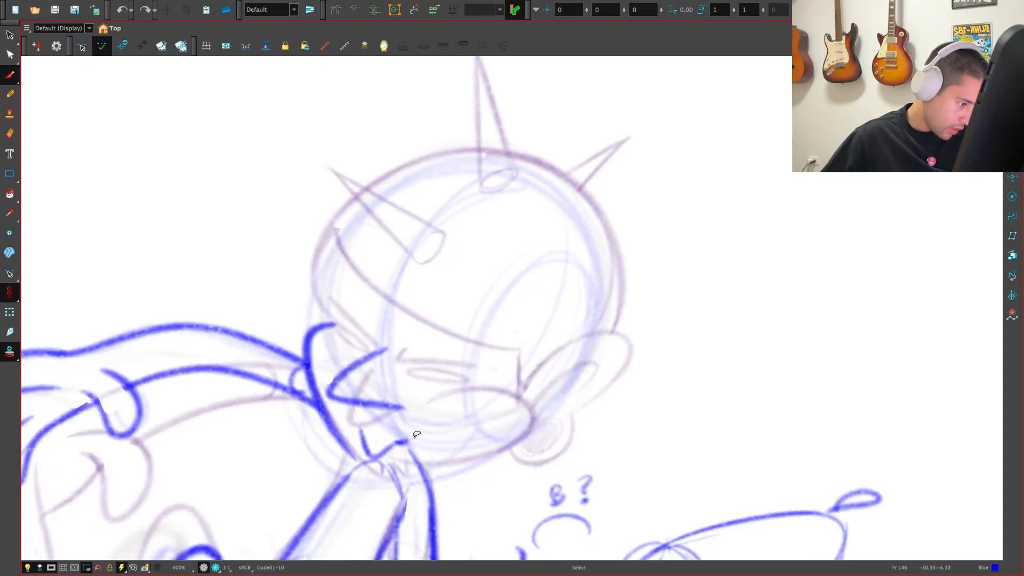
key(f)
key(g)
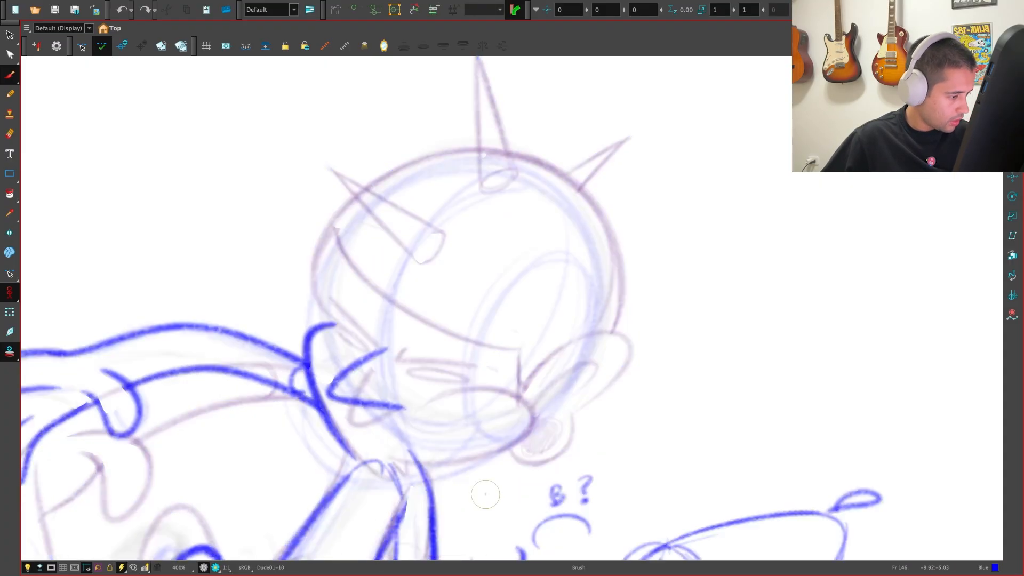
Step back from frame 146 through the earlier drawings to frame 76 to study the spiked head
key(f)
key(f)
key(g)
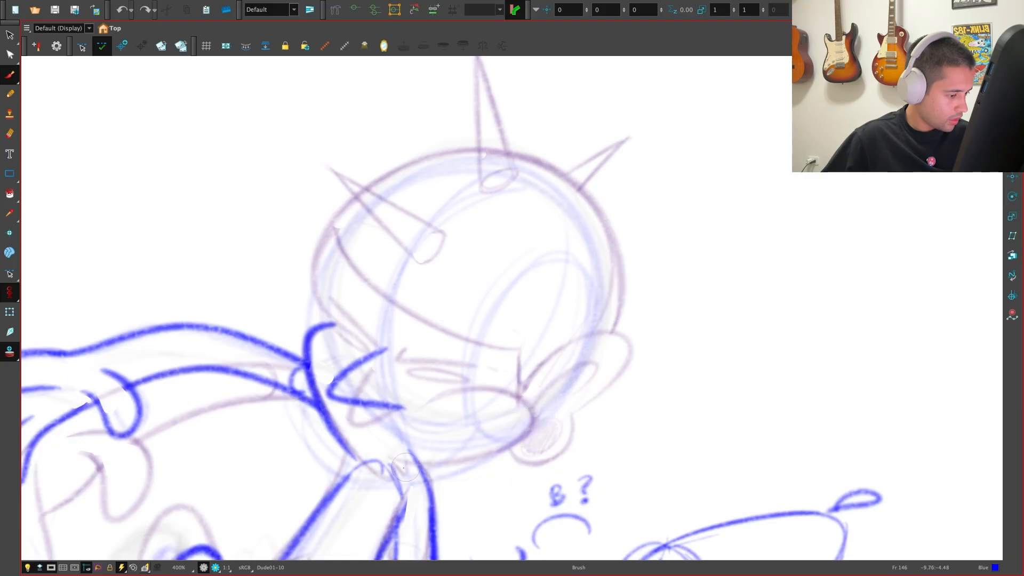
key(f)
key(1)
key(f)
key(f)
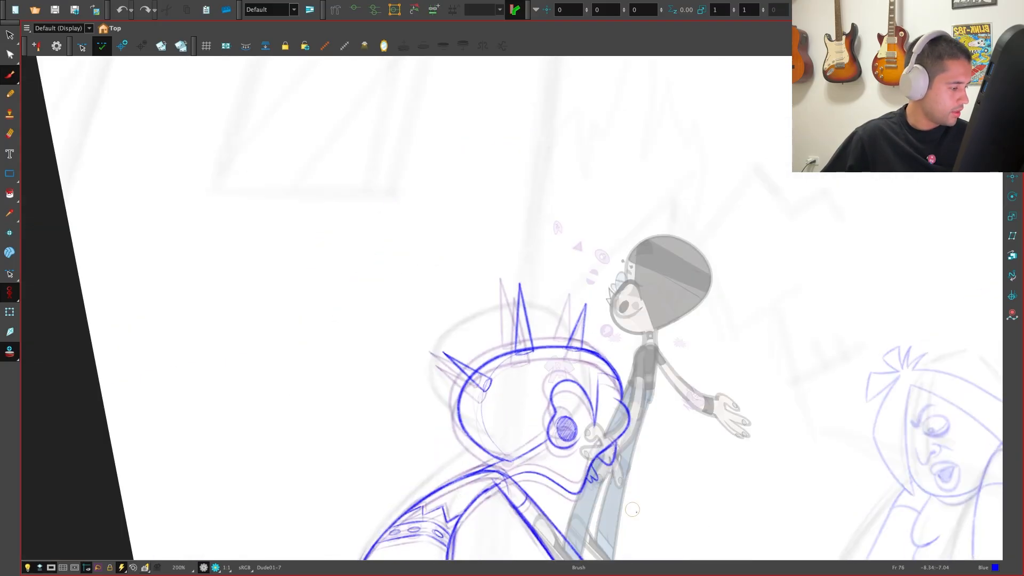
Compare the head at frame 146 with the earlier spiked-head drawings, stepping back to frame 76 and forward again
key(g)
key(g)
key(g)
scroll(516, 321, up, 3)
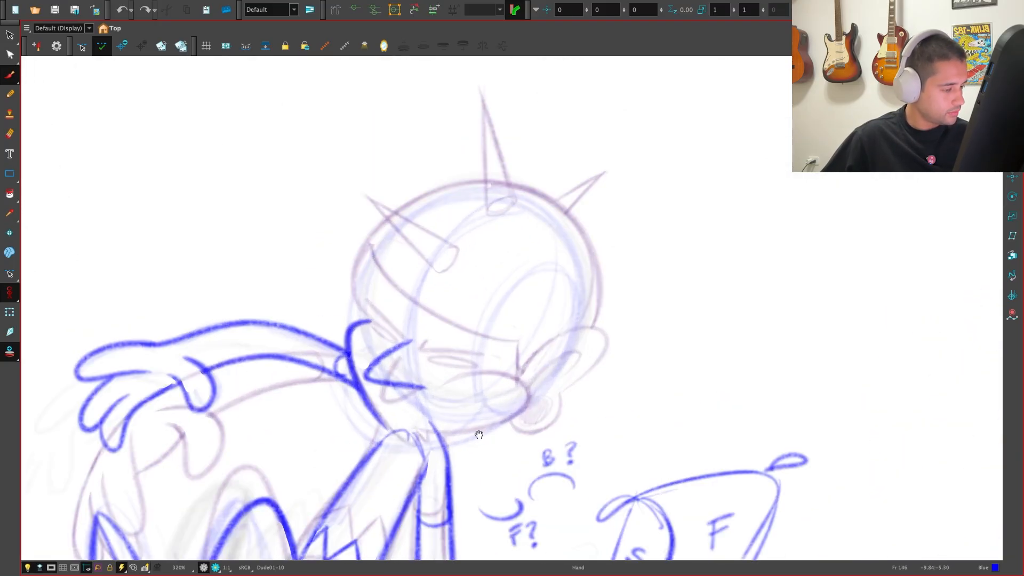
drag(478, 434, 480, 479)
key(1)
key(f)
key(f)
key(f)
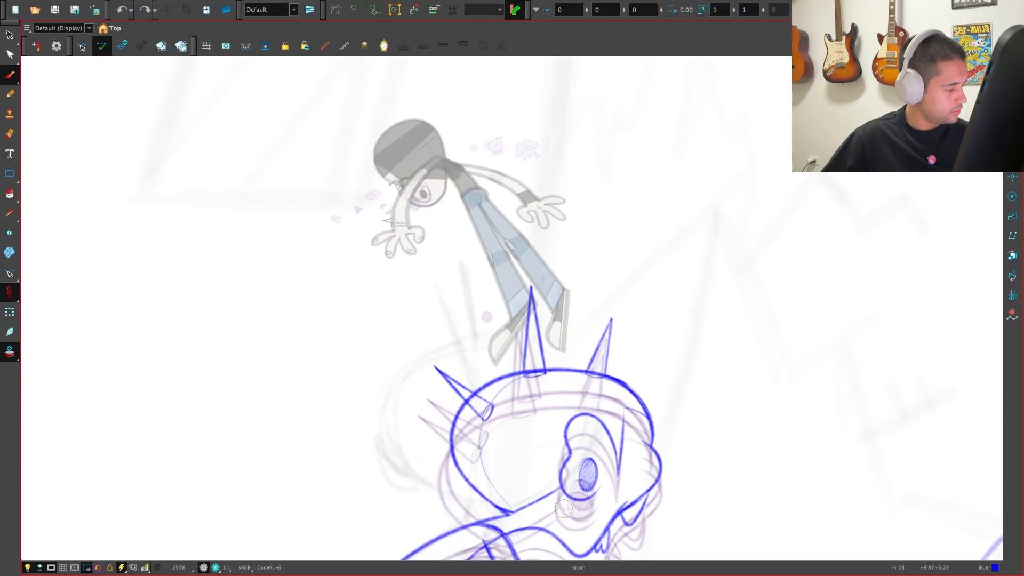
key(f)
key(f)
key(g)
key(g)
key(g)
key(g)
key(g)
key(g)
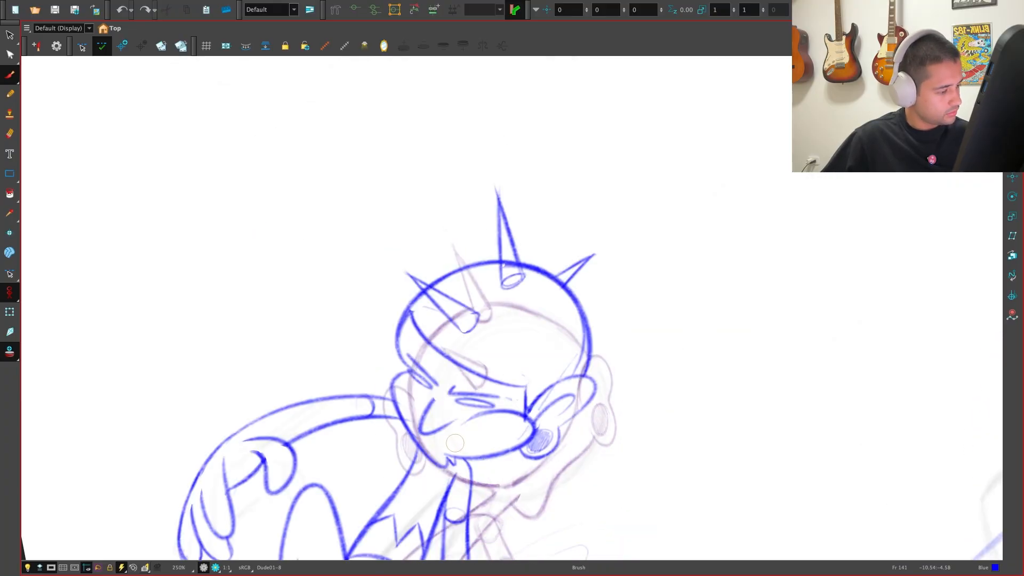
key(g)
Try a skull arc over the ghosted head at frame 146, starting above the raised arm's shoulder
key(2)
key(2)
mouse_move(346, 464)
mouse_down()
mouse_move(336, 393)
mouse_move(584, 319)
mouse_up()
key(1)
key(1)
drag(592, 478, 527, 449)
key(2)
key(ctrl+z)
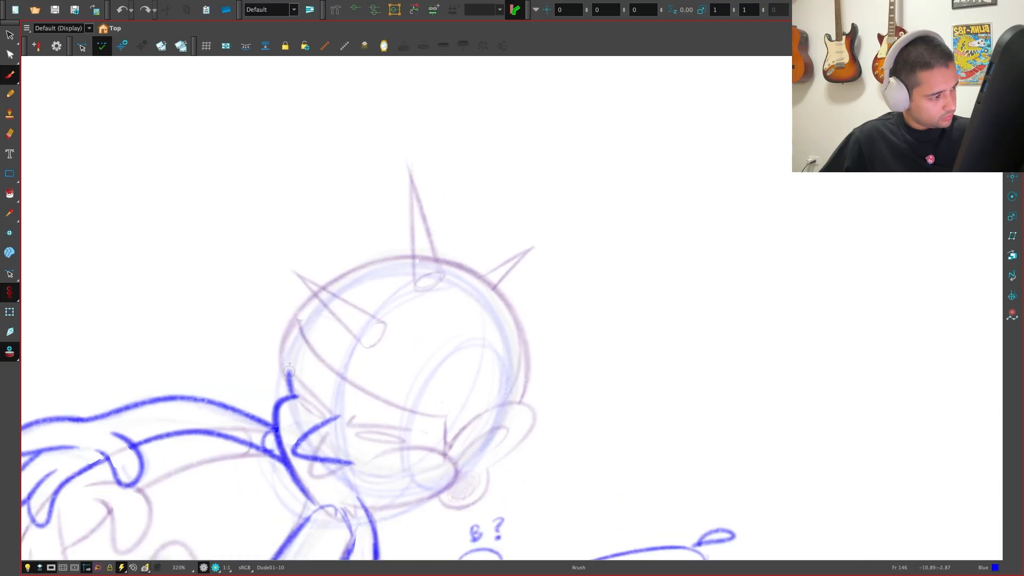
drag(289, 373, 512, 308)
key(1)
key(1)
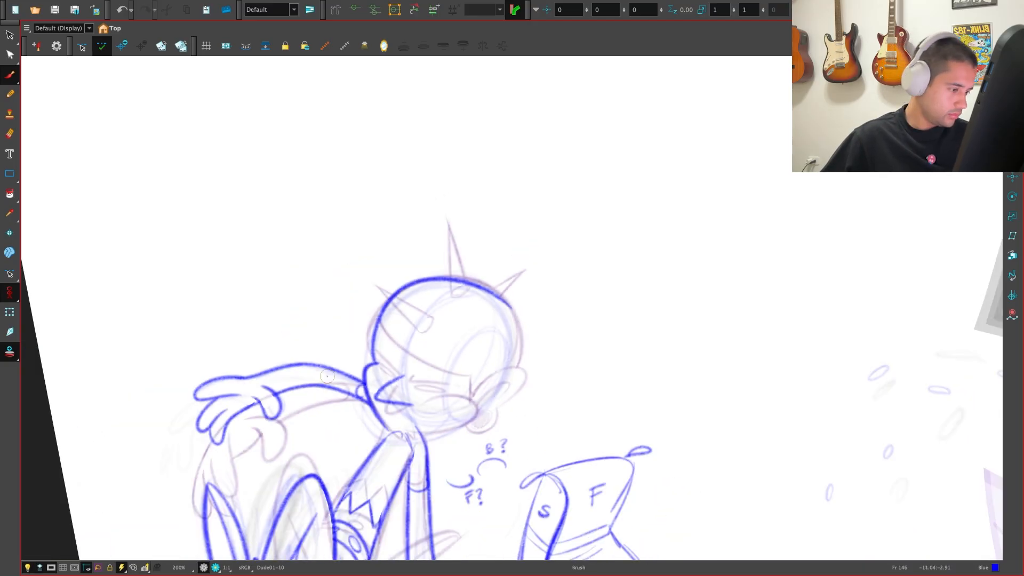
Undo the skull arc, the V-shaped face line and the outer face contour at frame 146
key(f)
key(f)
key(f)
key(g)
key(g)
key(g)
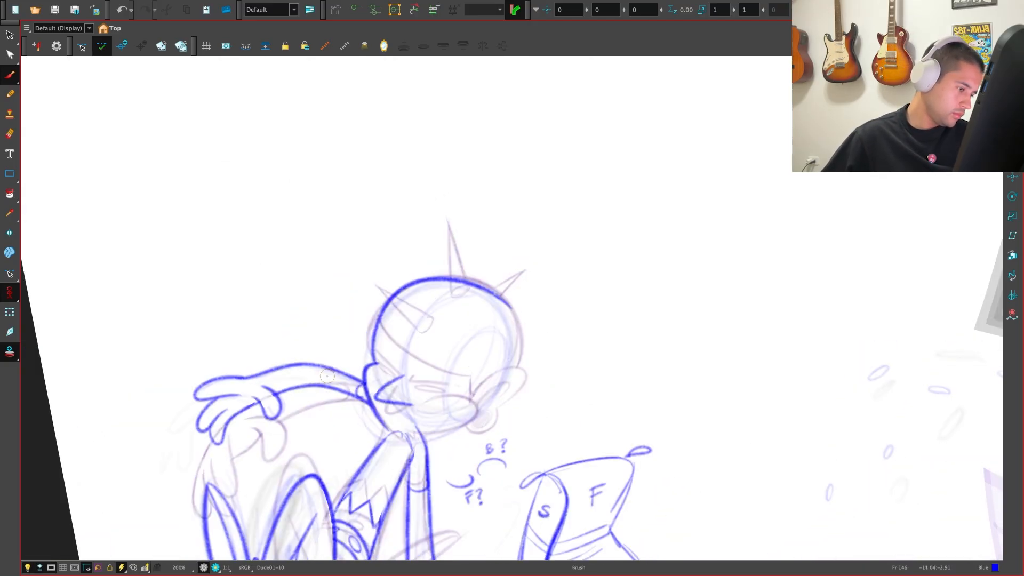
key(1)
key(1)
key(shift+x)
key(2)
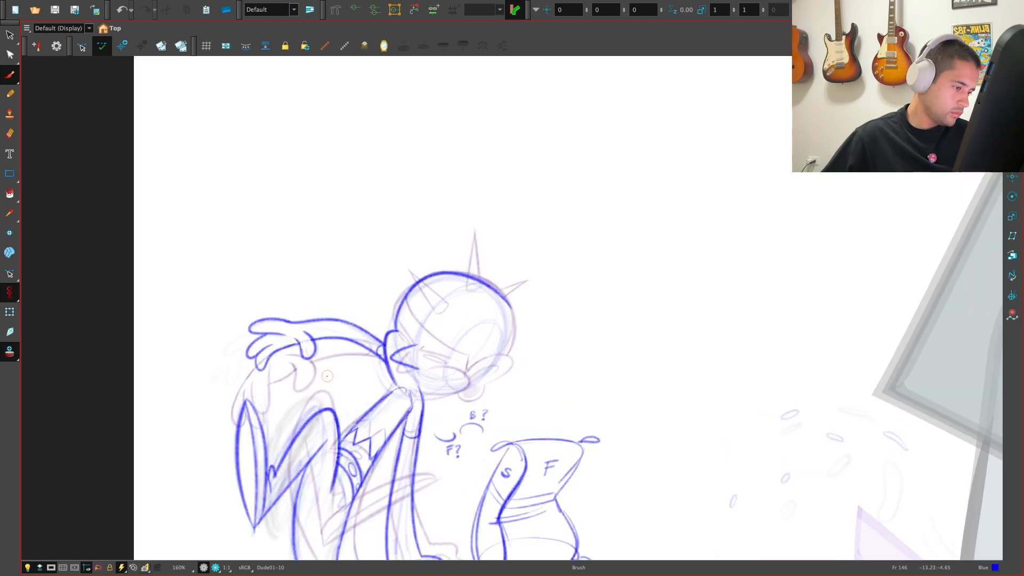
key(2)
key(2)
key(2)
key(super+z)
key(super+z)
key(super+z)
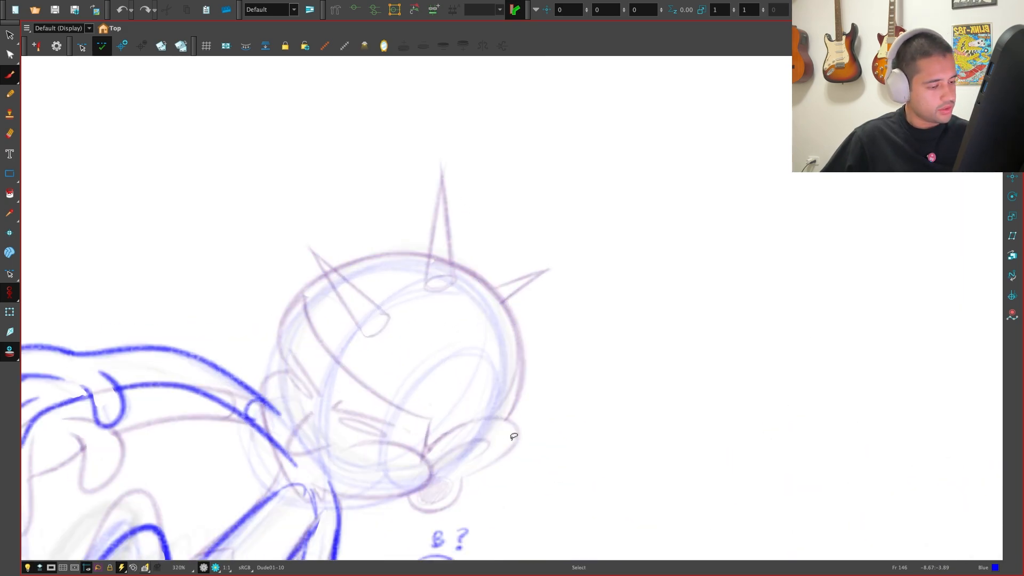
Erase the ends of the raised arm's lines and the tops of the neck lines where they overlap the ghosted head
key(f)
key(g)
key(e)
mouse_move(286, 449)
mouse_down()
mouse_move(277, 445)
mouse_move(284, 436)
mouse_move(292, 471)
mouse_up()
drag(392, 477, 394, 411)
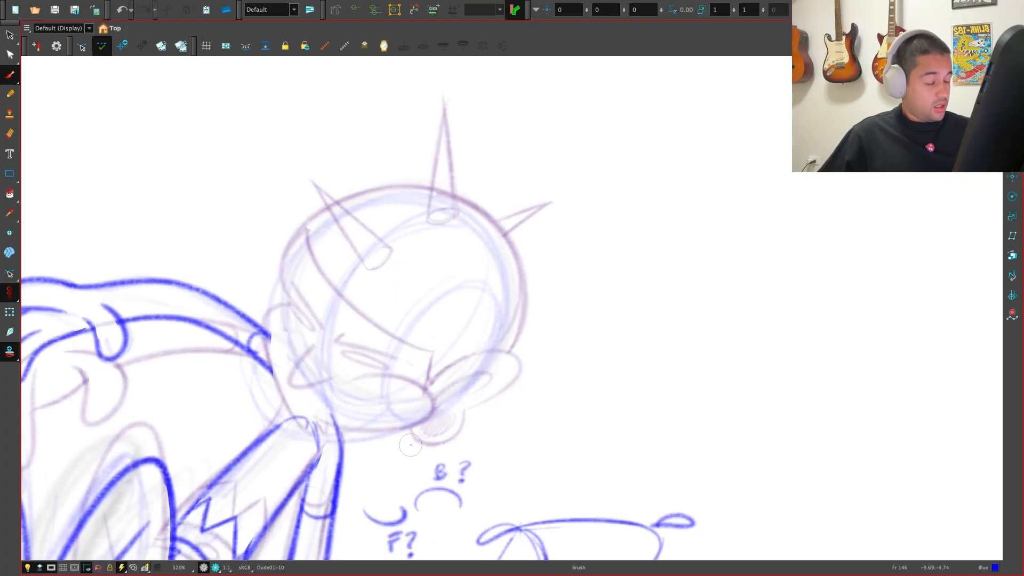
key(2)
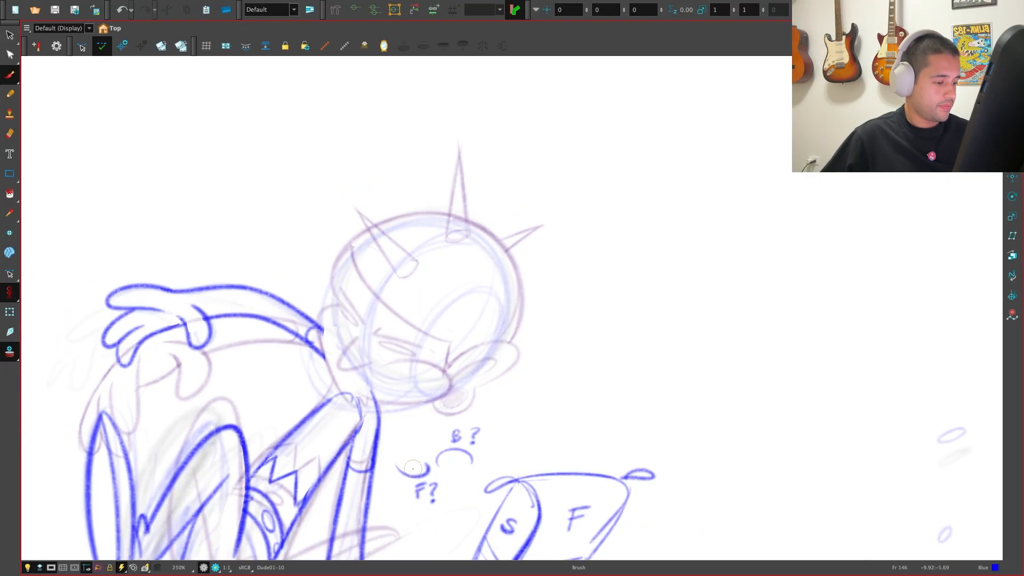
drag(351, 395, 408, 391)
Draw the far ear beside the raised arm and the jaw curve running down around the chin at frame 146
drag(482, 465, 604, 451)
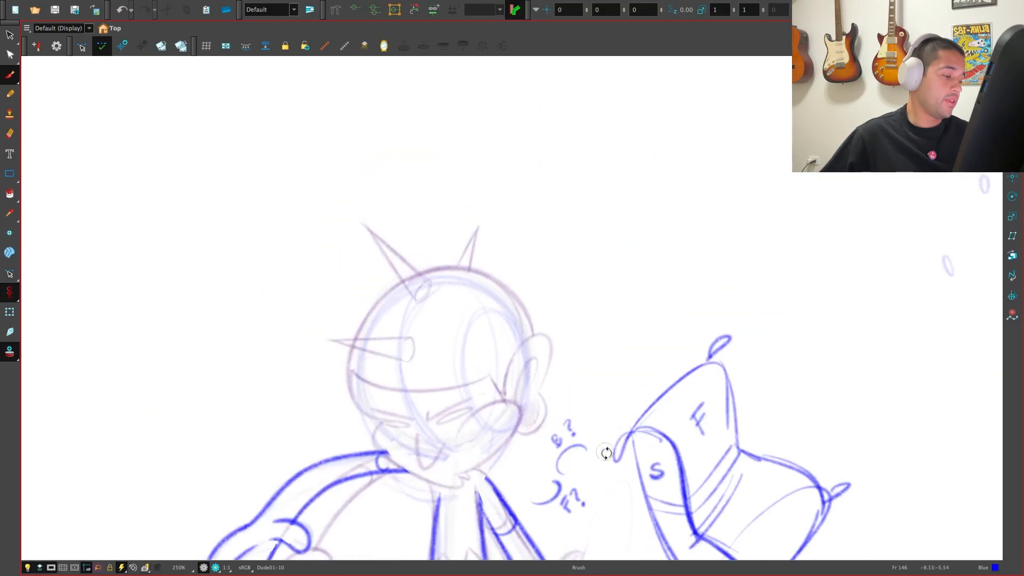
drag(592, 511, 556, 452)
key(2)
key(2)
key(2)
mouse_move(211, 402)
mouse_down()
mouse_move(241, 495)
mouse_move(368, 533)
mouse_move(450, 464)
mouse_move(488, 391)
mouse_up()
key(2)
mouse_move(474, 438)
mouse_down()
mouse_move(455, 482)
mouse_move(488, 320)
mouse_up()
drag(478, 397, 483, 291)
mouse_move(257, 431)
mouse_down()
mouse_move(212, 292)
mouse_move(226, 265)
mouse_up()
Draw the skull contour from the far ear over the top of the head and down the back to the jaw
mouse_move(208, 381)
mouse_down()
mouse_move(273, 217)
mouse_move(360, 186)
mouse_up()
mouse_move(288, 202)
mouse_down()
mouse_move(388, 189)
mouse_move(461, 235)
mouse_up()
mouse_move(416, 197)
mouse_down()
mouse_move(484, 263)
mouse_move(486, 357)
mouse_up()
mouse_move(498, 353)
mouse_down()
mouse_move(474, 331)
mouse_move(567, 407)
mouse_up()
drag(361, 400, 350, 423)
key(2)
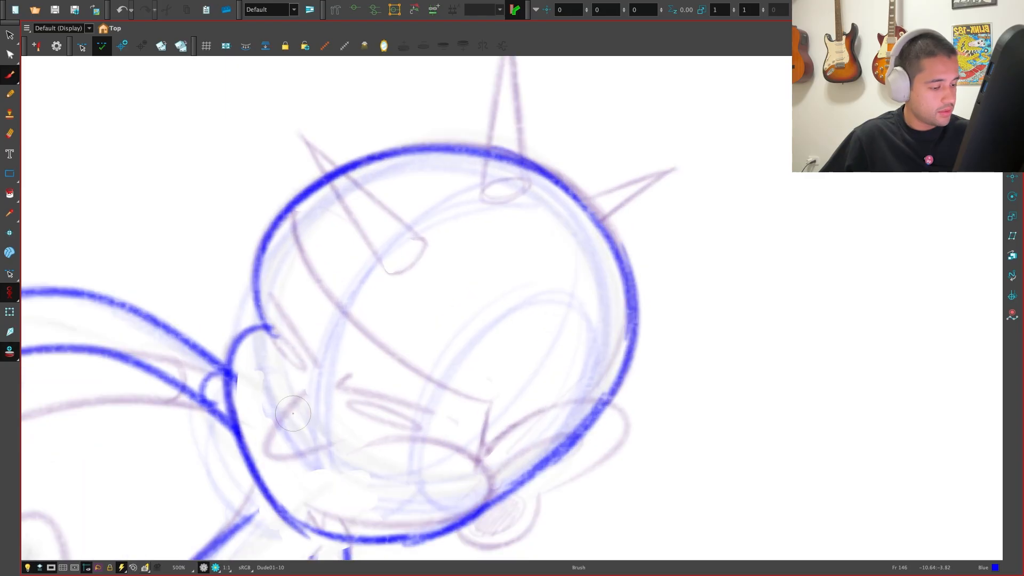
Try a V-shaped nose beside the far ear and a small zigzag mark at the chin
mouse_move(313, 388)
mouse_down()
mouse_move(264, 446)
mouse_move(339, 442)
mouse_up()
drag(398, 519, 402, 520)
mouse_move(327, 501)
mouse_down()
mouse_move(303, 453)
mouse_move(298, 491)
mouse_move(307, 488)
mouse_up()
key(1)
key(1)
key(1)
key(f)
key(g)
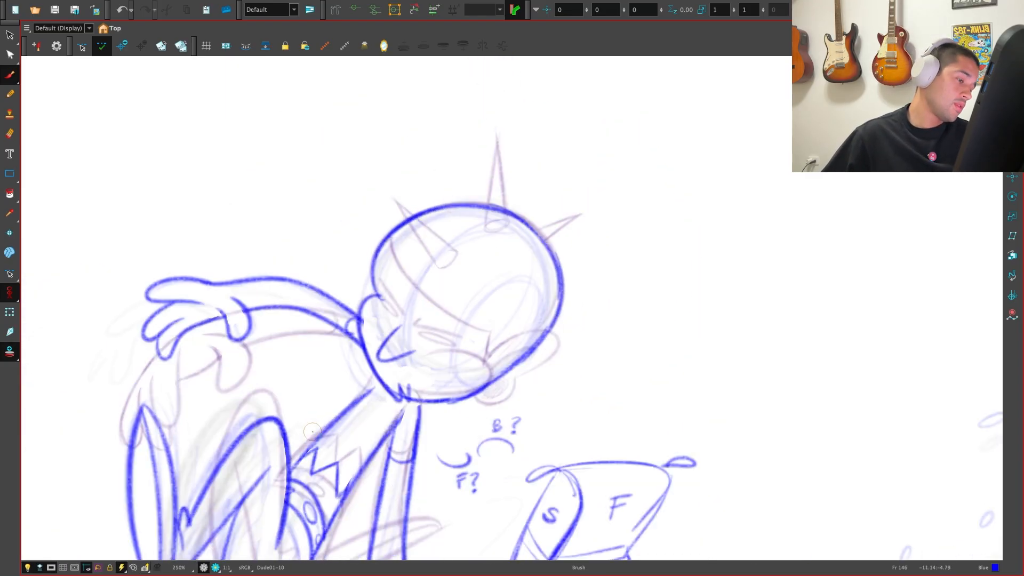
Undo the V-shaped nose, the zigzag chin mark and the back side of the skull contour
key(ctrl+z)
key(ctrl+z)
key(ctrl+z)
key(ctrl+z)
key(ctrl+z)
Draw the angled hairline diagonally across the head, ending in a sideburn corner in front of the near ear
drag(471, 337, 416, 385)
key(2)
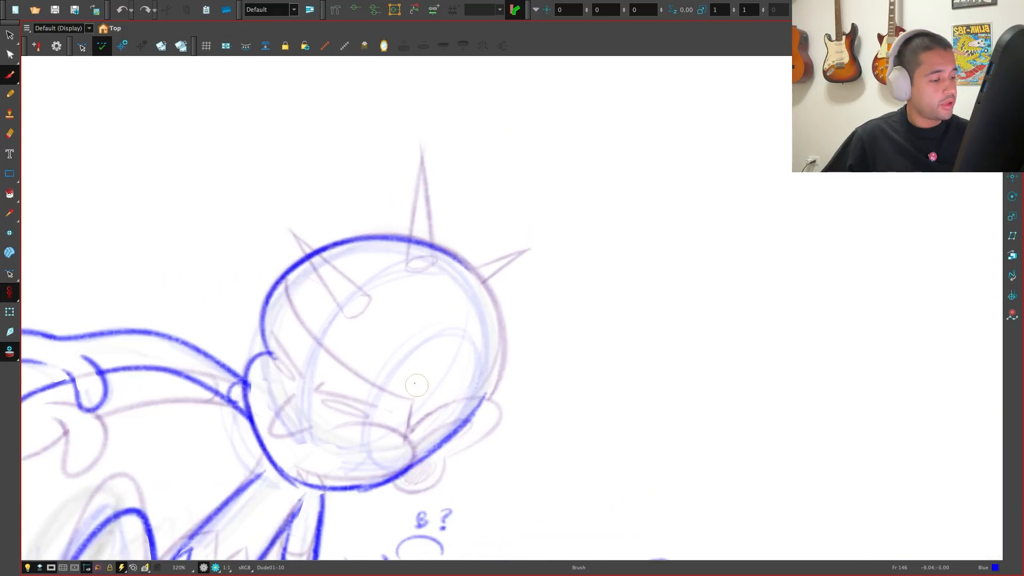
key(1)
drag(337, 287, 434, 357)
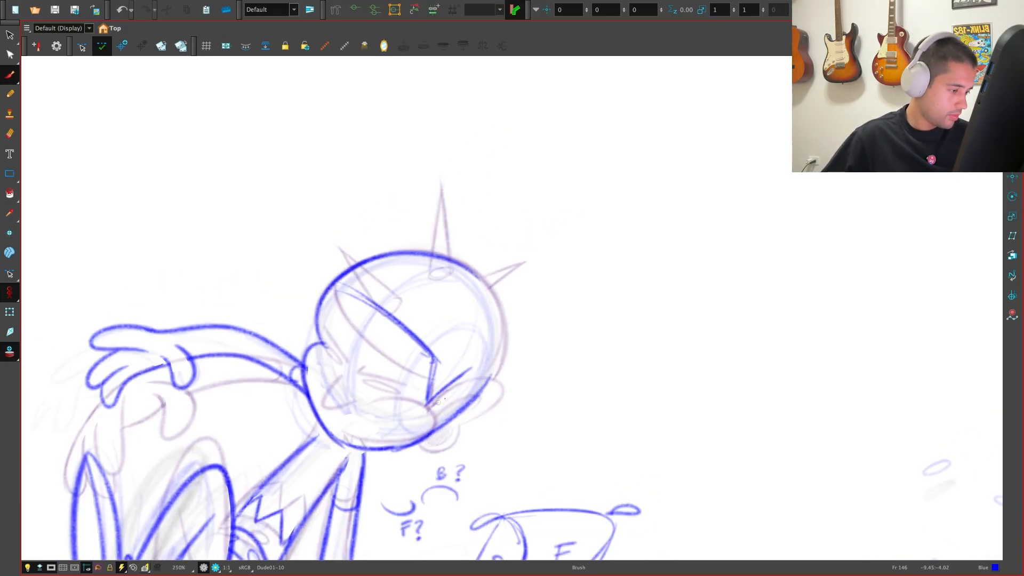
Draw the near ear with its hanging lobe, and sketch the V-shaped nose with curved guide lines across the face
drag(437, 401, 421, 442)
drag(495, 406, 420, 459)
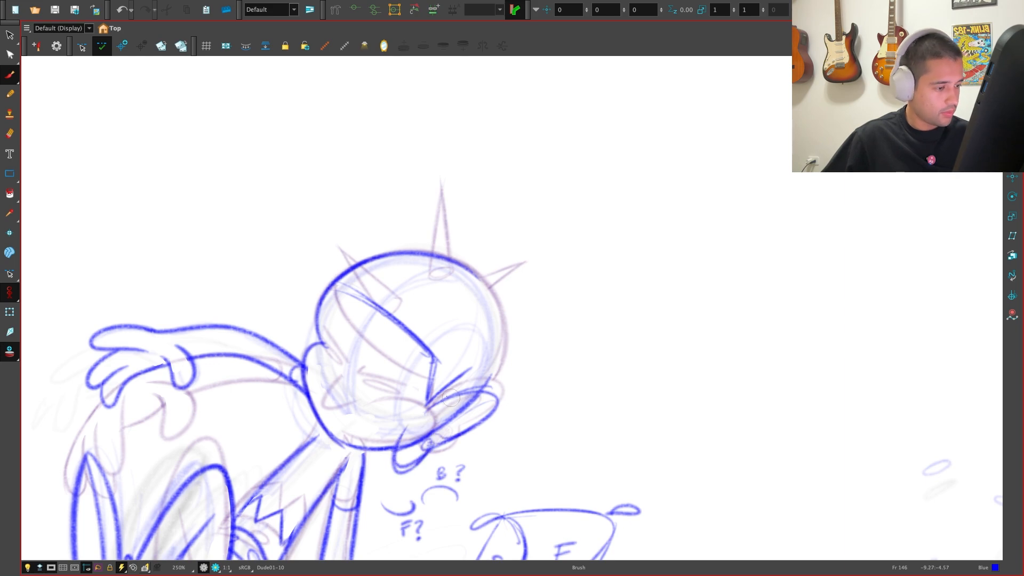
mouse_move(429, 281)
mouse_down()
mouse_move(350, 386)
mouse_move(366, 388)
mouse_move(350, 431)
mouse_up()
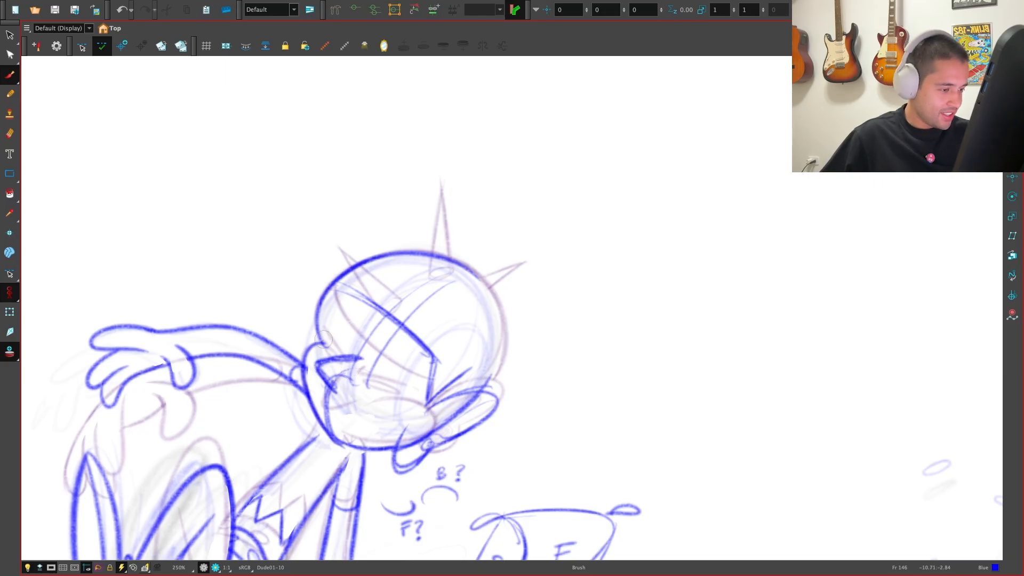
Redraw the front of the skull further inward from the far ear to the crown and erase the old outer line
drag(324, 343, 357, 277)
mouse_move(327, 349)
mouse_down()
mouse_move(339, 307)
mouse_move(403, 258)
mouse_up()
mouse_move(337, 315)
mouse_down()
mouse_move(430, 259)
mouse_move(461, 278)
mouse_up()
drag(379, 267, 461, 276)
key(e)
mouse_move(320, 294)
mouse_down()
mouse_move(378, 244)
mouse_move(414, 247)
mouse_up()
key(b)
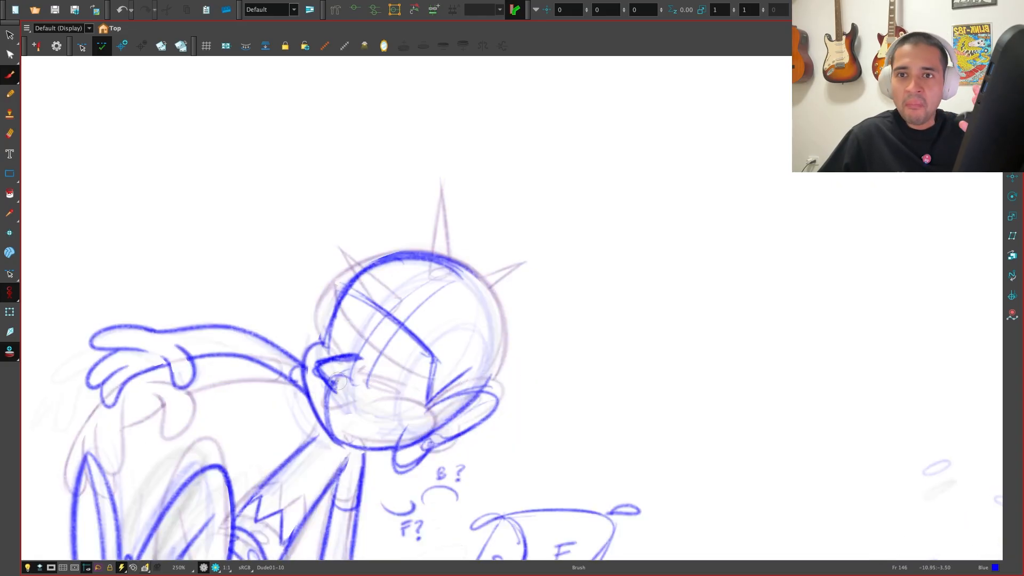
Flip repeatedly between frames 141 and 146 to compare the position and tilt of the two heads
key(f)
key(g)
key(f)
key(g)
key(f)
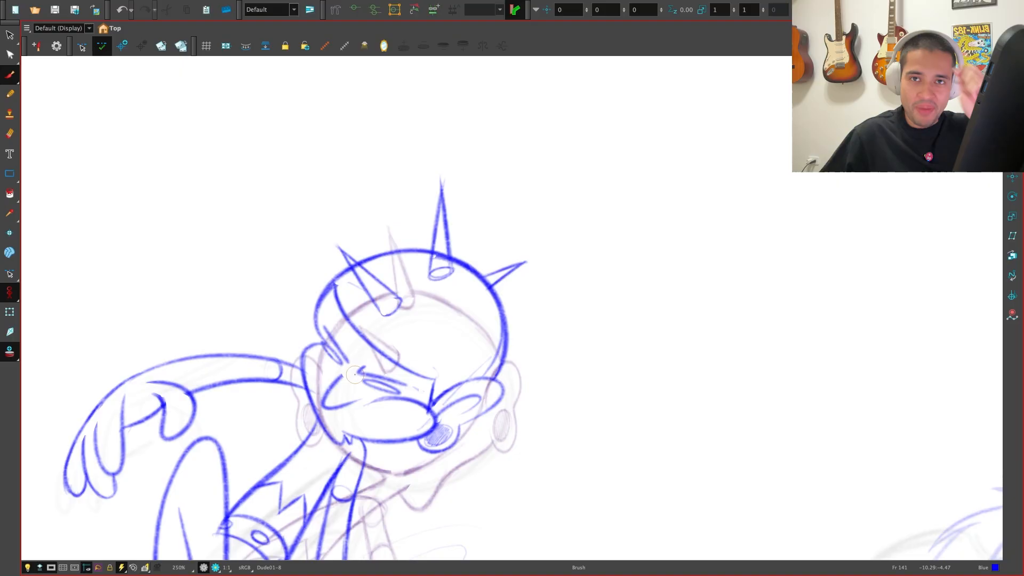
key(g)
key(f)
key(g)
key(f)
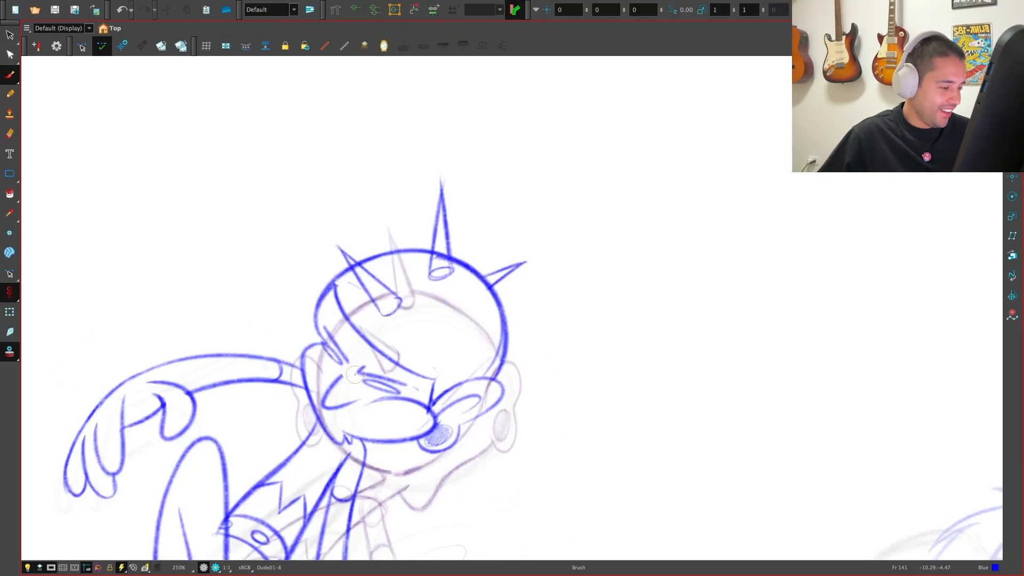
key(g)
key(f)
key(g)
key(f)
key(g)
key(f)
key(g)
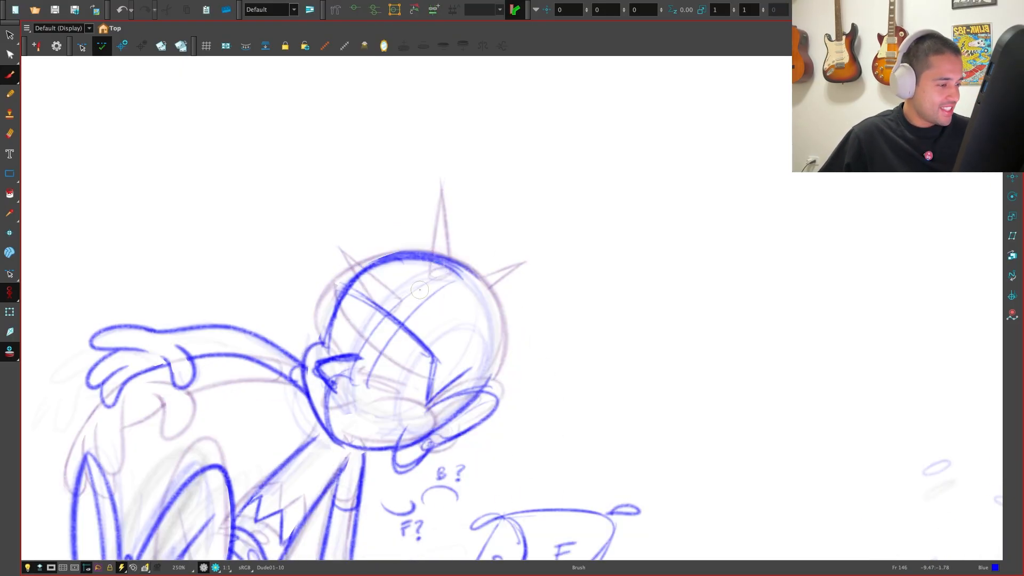
key(f)
key(g)
Draw two spikes on top of the head and close the back of the skull at frame 146, checking against frame 141
mouse_move(400, 296)
mouse_down()
mouse_move(413, 234)
mouse_move(424, 283)
mouse_move(511, 223)
mouse_move(471, 278)
mouse_move(485, 395)
mouse_up()
key(f)
key(g)
key(f)
key(g)
key(f)
key(g)
key(f)
key(g)
key(f)
key(g)
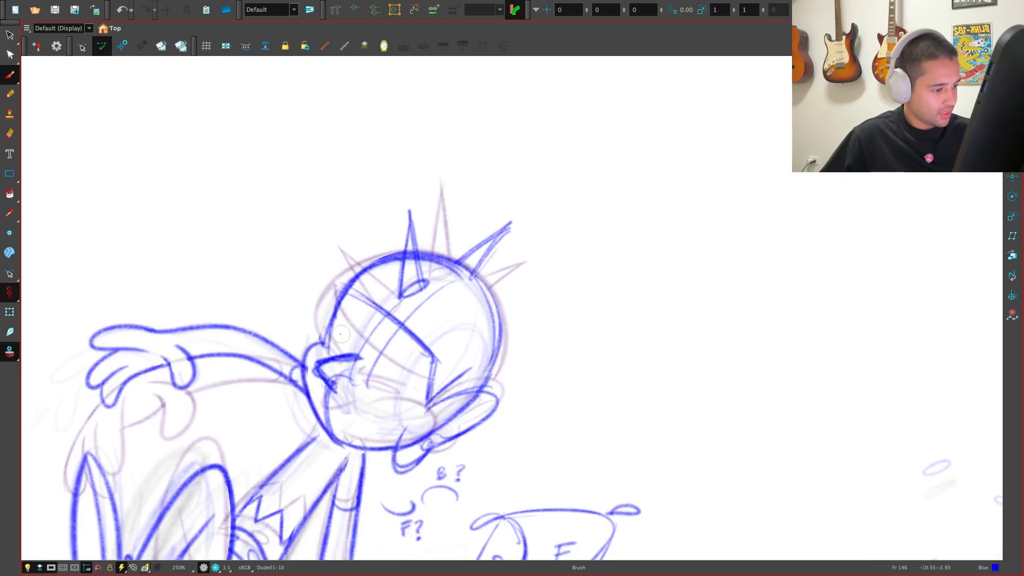
Draw two narrow slanted eyes on either side of the nose at frame 146, checking against frame 141
drag(332, 339, 335, 342)
key(f)
key(g)
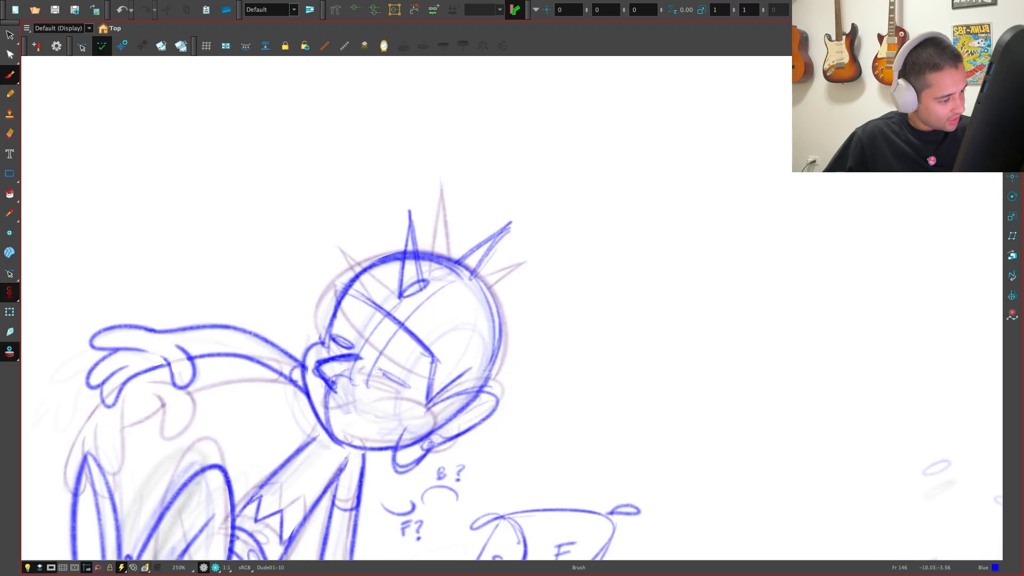
drag(378, 370, 381, 374)
key(f)
key(g)
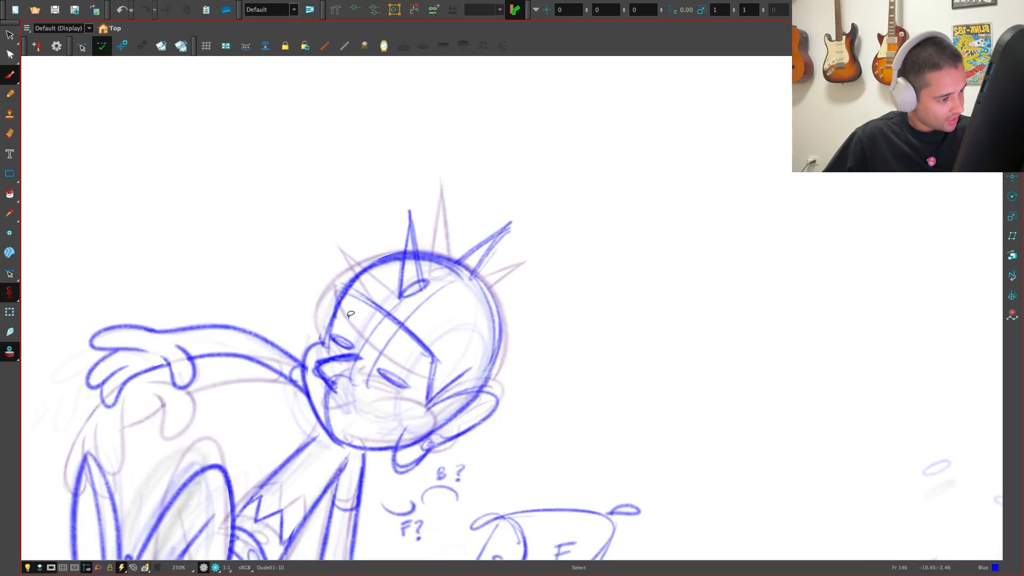
Redraw the near eye as a thinner slit and add lowered brow lines above both eyes at frame 146
key(ctrl+z)
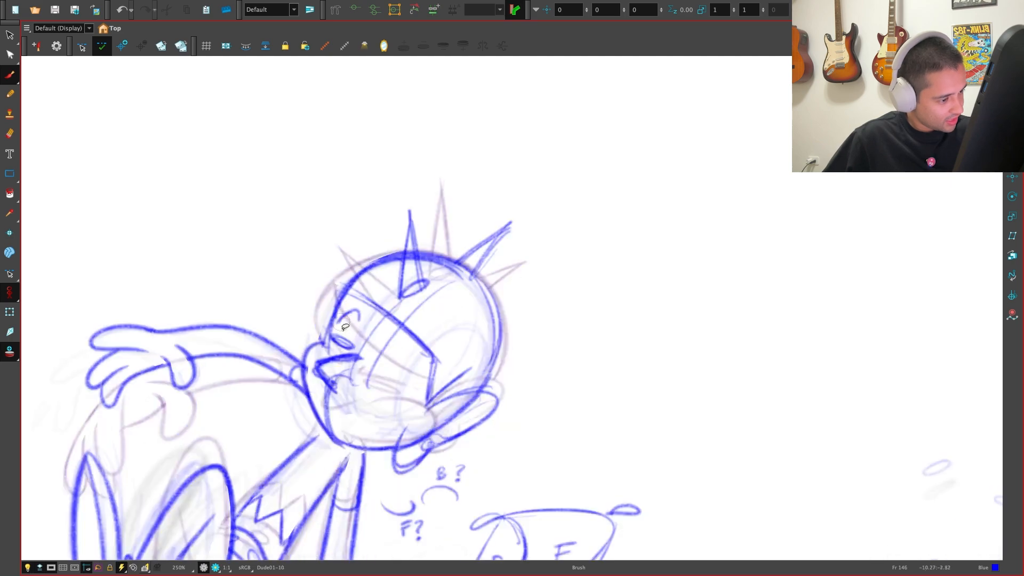
key(f)
key(g)
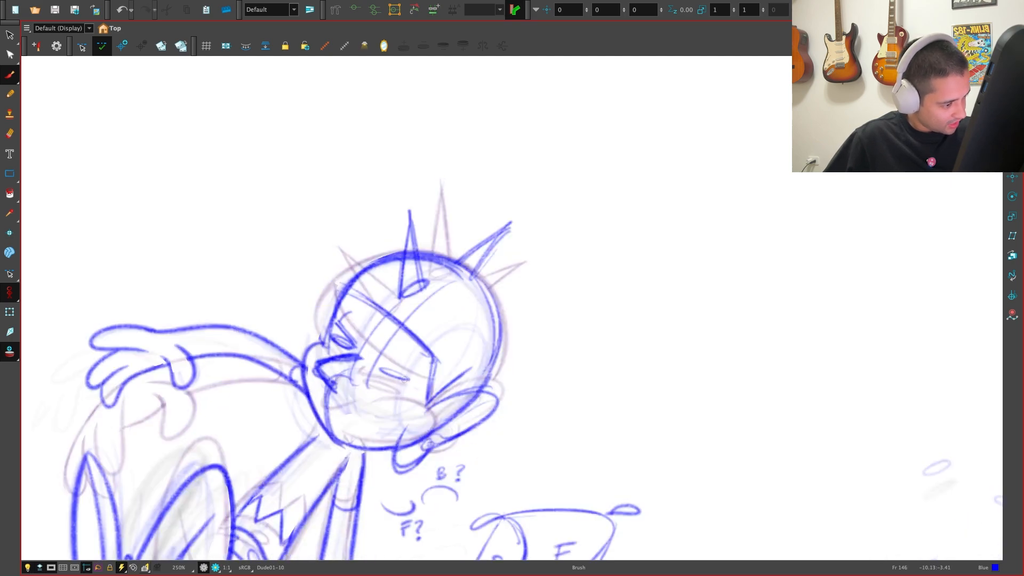
key(f)
mouse_move(405, 378)
mouse_down()
mouse_move(384, 374)
mouse_move(415, 373)
mouse_up()
key(g)
key(f)
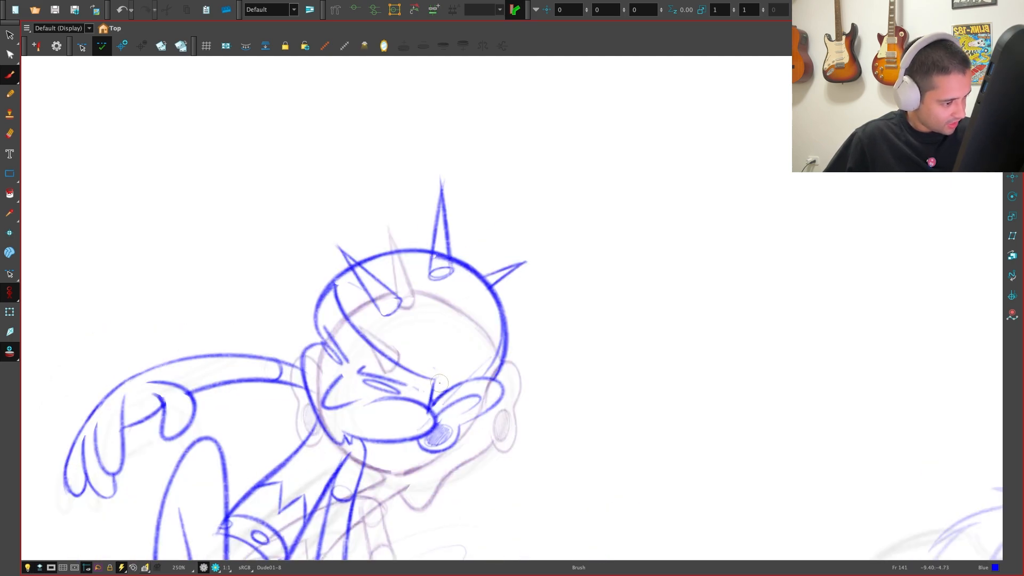
key(g)
key(f)
key(g)
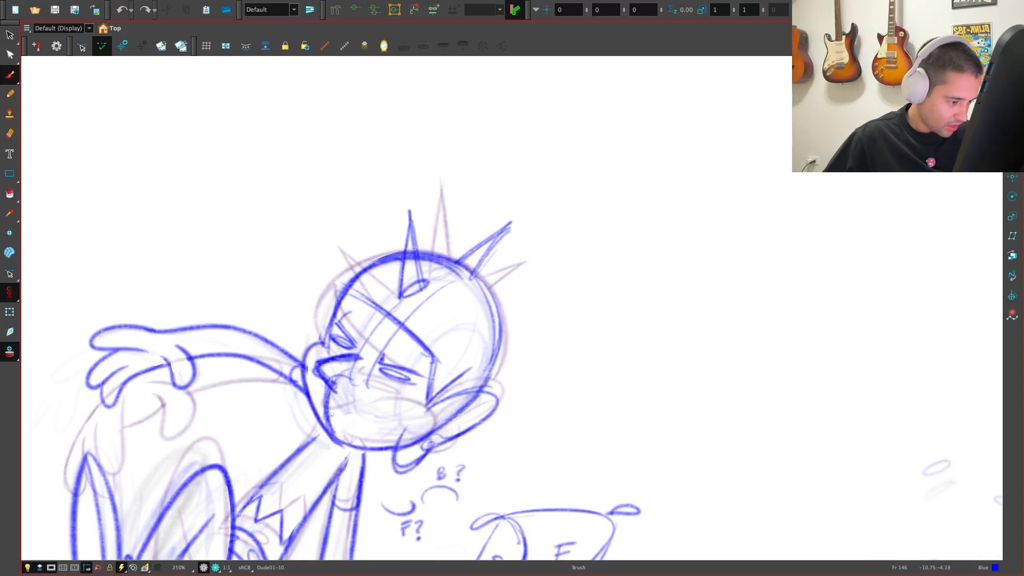
Hide the onion skin and flip between frames 141 and 146 to compare the character's full poses
key(1)
key(1)
key(1)
key(1)
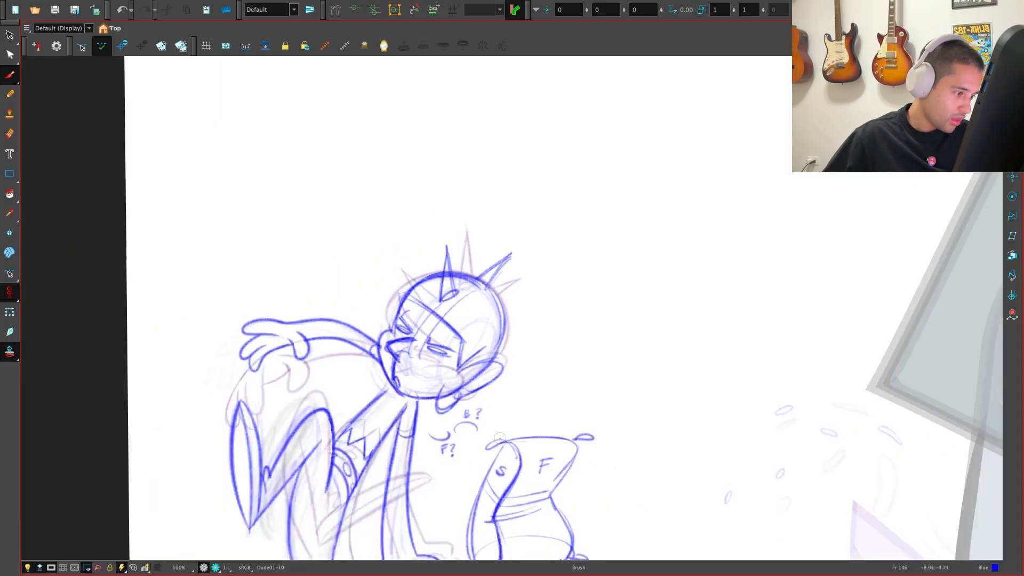
key(f)
key(g)
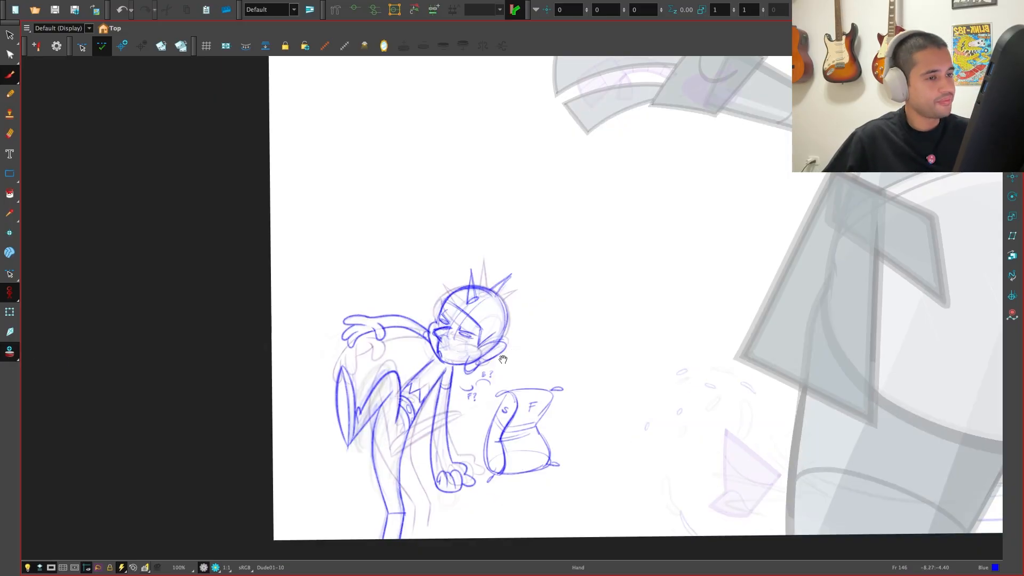
key(2)
key(2)
drag(33, 325, 103, 314)
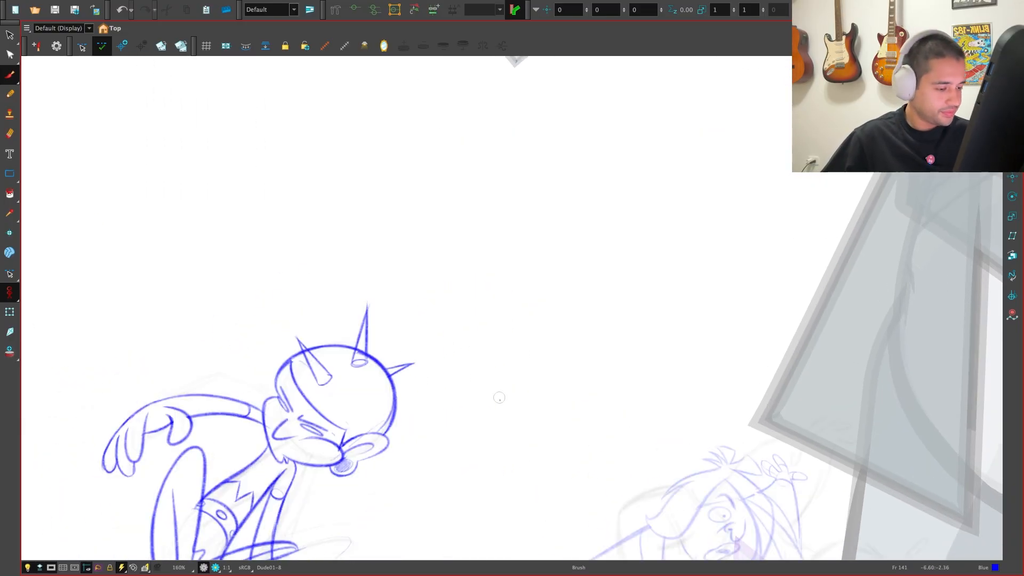
key(1)
key(1)
key(1)
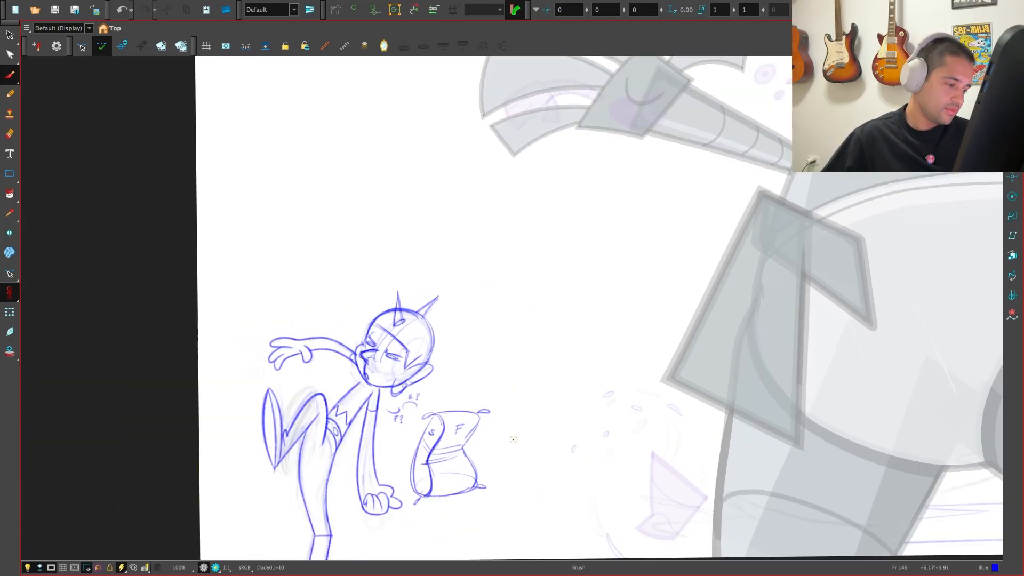
key(f)
key(f)
key(f)
key(g)
key(g)
key(g)
key(f)
key(2)
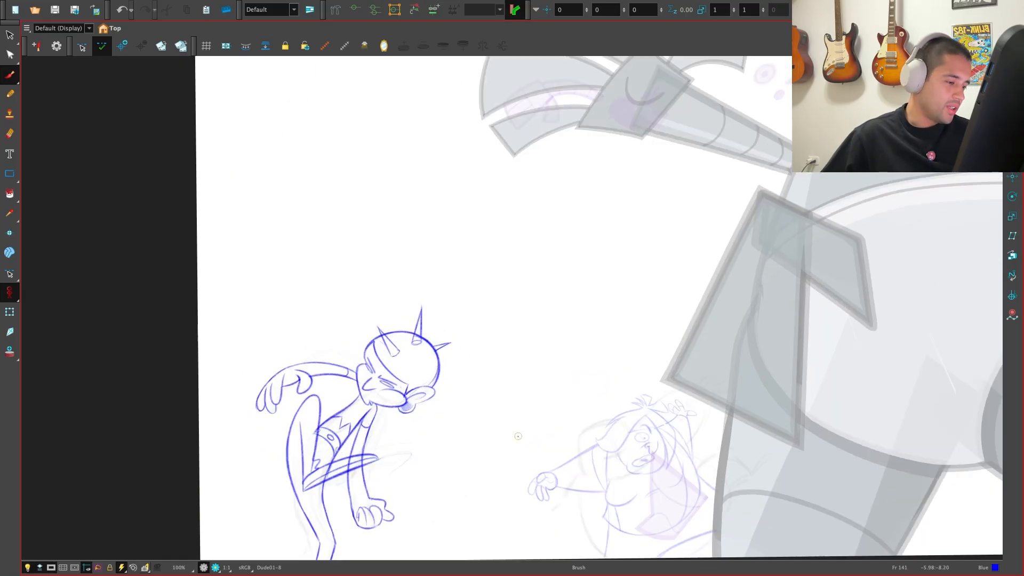
Select and delete the drawn head at frame 146
key(g)
key(alt+s)
drag(472, 326, 469, 333)
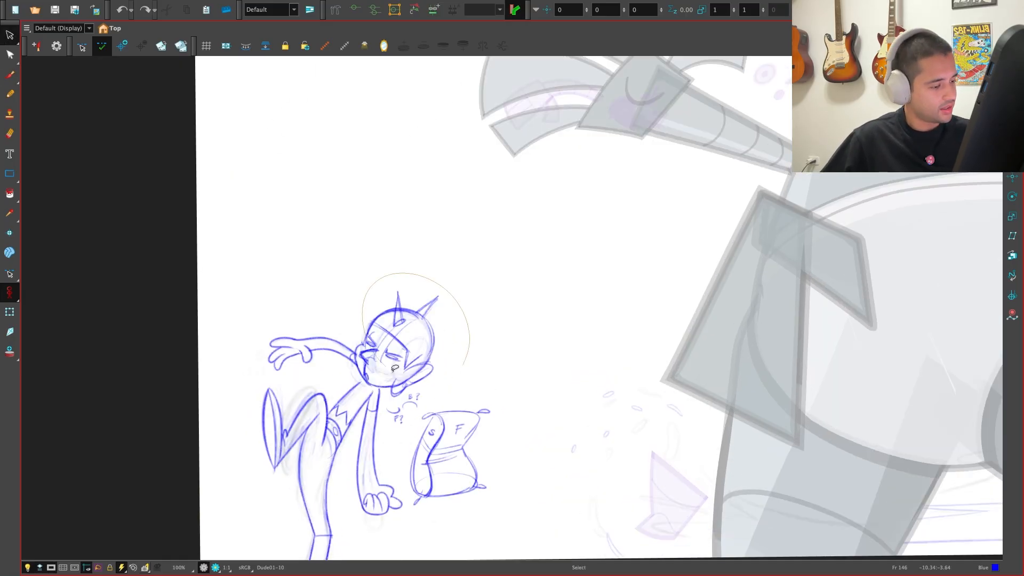
key(Delete)
Try to delete the leftover rough strokes around the removed head at frame 146, and undo the attempt
key(2)
mouse_move(351, 338)
mouse_down()
mouse_move(322, 356)
mouse_move(382, 378)
mouse_move(361, 374)
mouse_move(331, 400)
mouse_up()
key(Delete)
key(Delete)
key(ctrl+z)
key(ctrl+z)
key(ctrl+z)
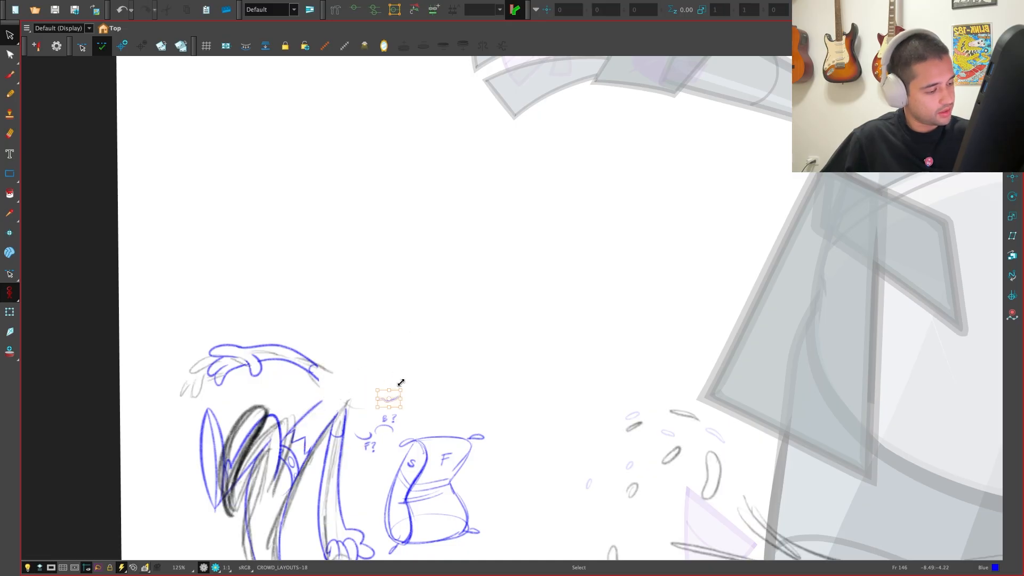
key(ctrl+z)
Delete the remaining rough head circles and stray lines by the neck on the Dude01 layer at frame 146
key(ctrl+super+f)
key(ctrl+super+f)
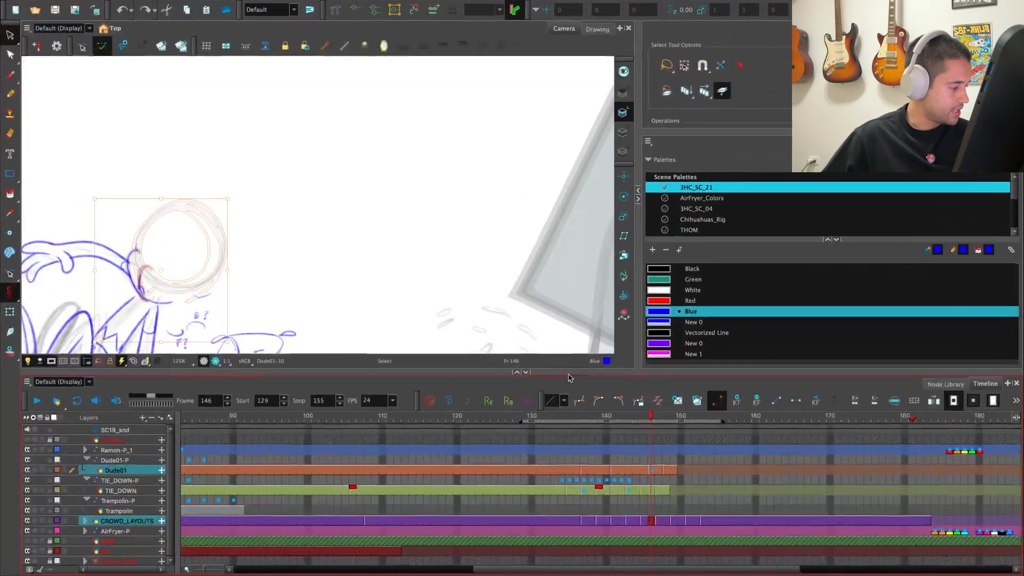
key(2)
drag(253, 255, 372, 256)
key(Delete)
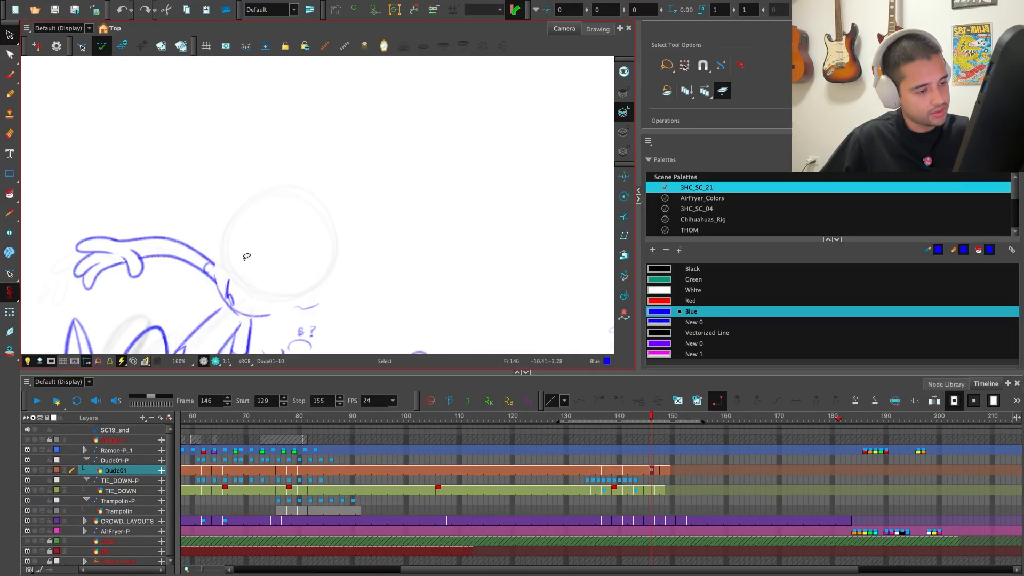
mouse_move(230, 284)
mouse_down()
mouse_move(249, 297)
mouse_move(321, 301)
mouse_move(377, 226)
mouse_move(249, 240)
mouse_up()
key(Delete)
key(Delete)
Erase the overlapping lines where the chin meets the neck at frame 141
key(1)
key(1)
key(f)
key(2)
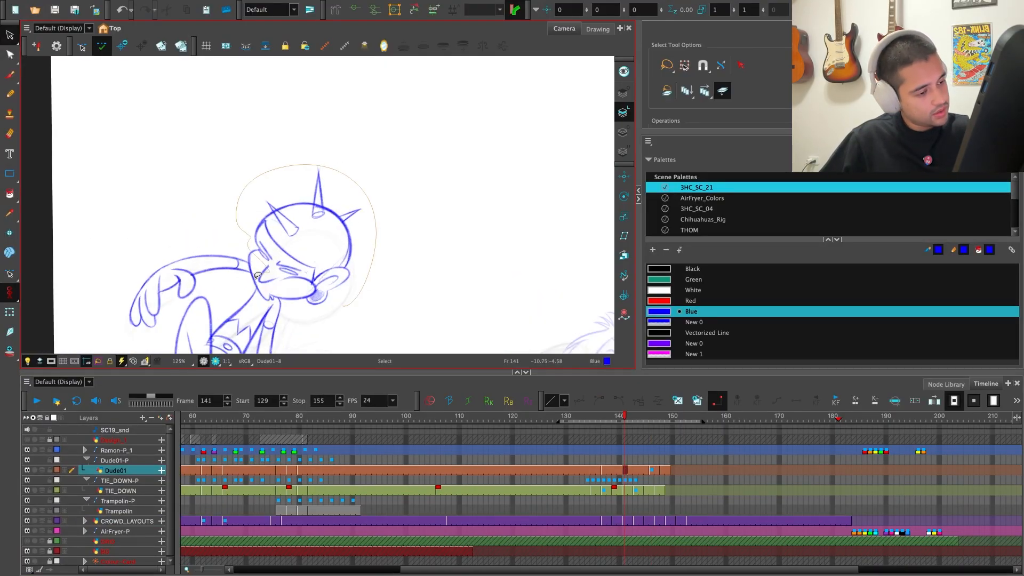
drag(274, 282, 343, 317)
key(2)
key(2)
key(2)
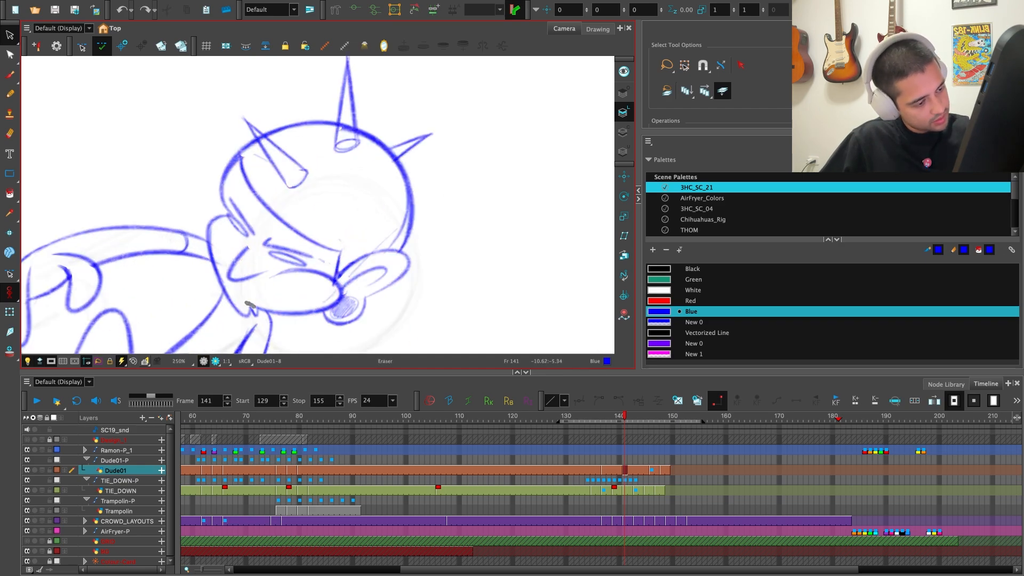
key(1)
key(1)
key(1)
Select the complete head with its face, ears and spikes at frame 141
mouse_move(411, 259)
mouse_down()
mouse_move(408, 267)
mouse_move(390, 221)
mouse_move(251, 194)
mouse_up()
key(2)
key(1)
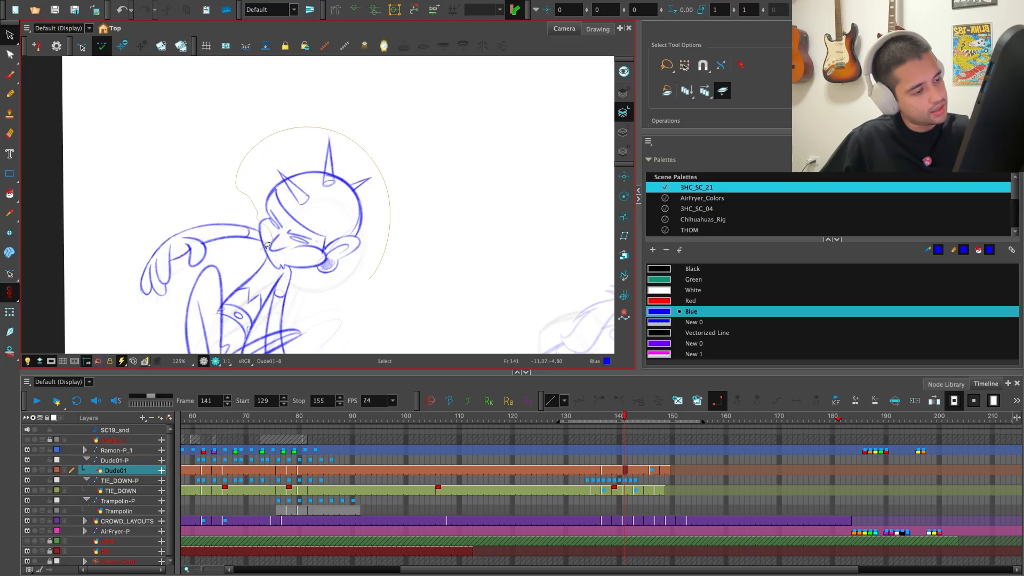
drag(287, 257, 370, 261)
key(1)
key(1)
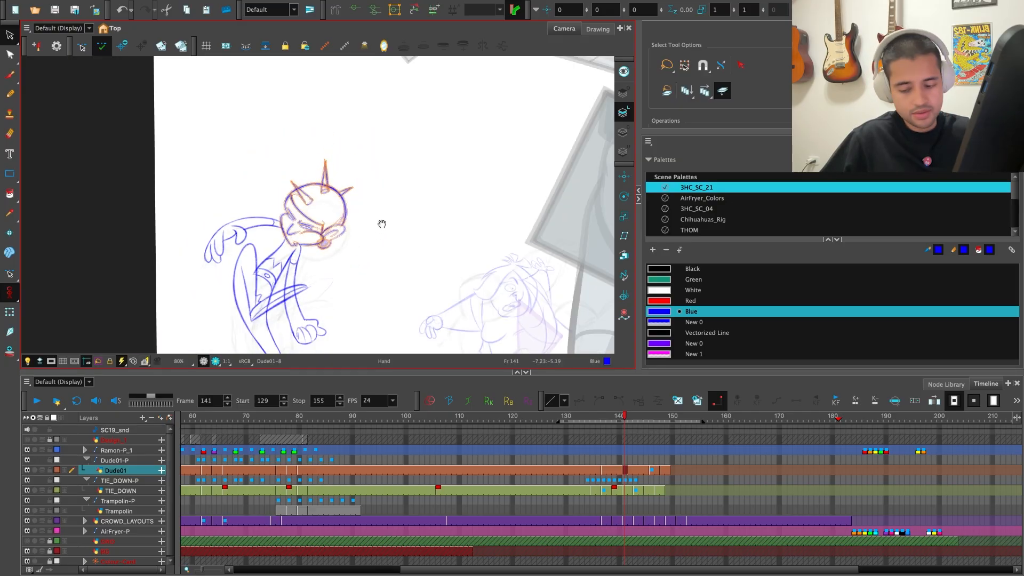
Flip through the Dude01 drawings between frames 76 and 141 to compare head size and pose
key(f)
key(g)
key(f)
key(f)
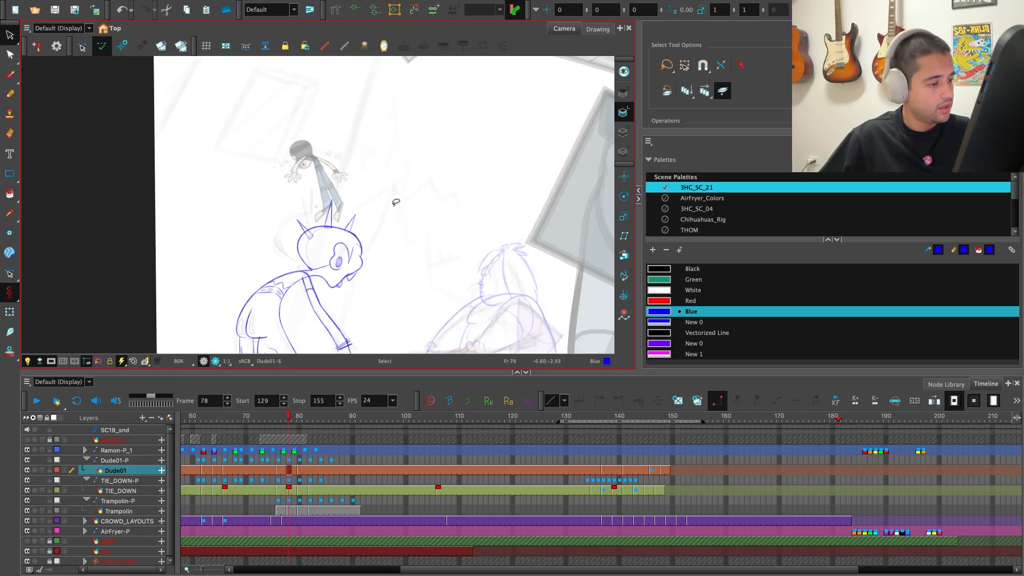
key(g)
key(g)
key(f)
key(f)
key(f)
key(f)
key(f)
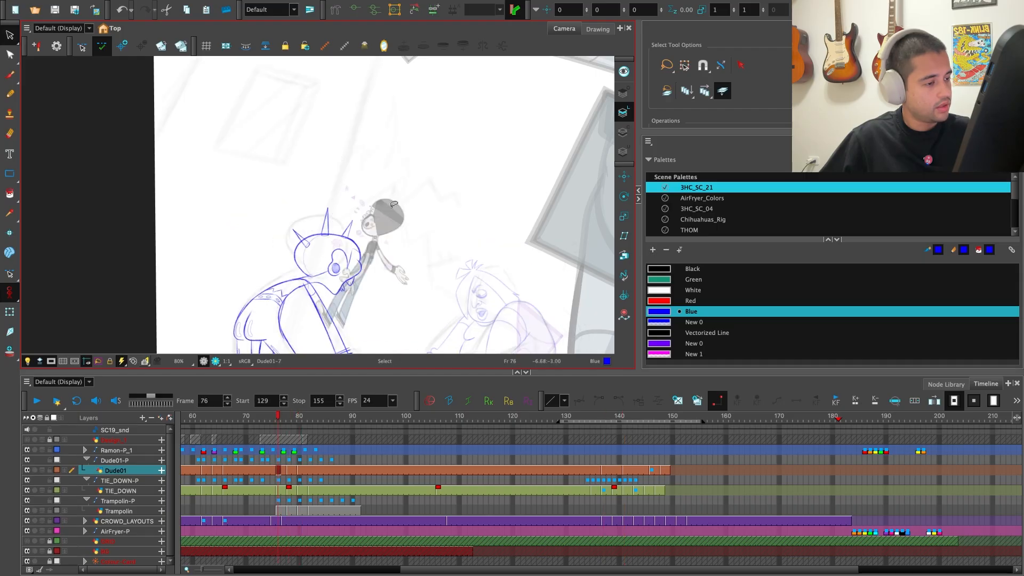
key(g)
key(f)
key(g)
key(g)
key(g)
key(g)
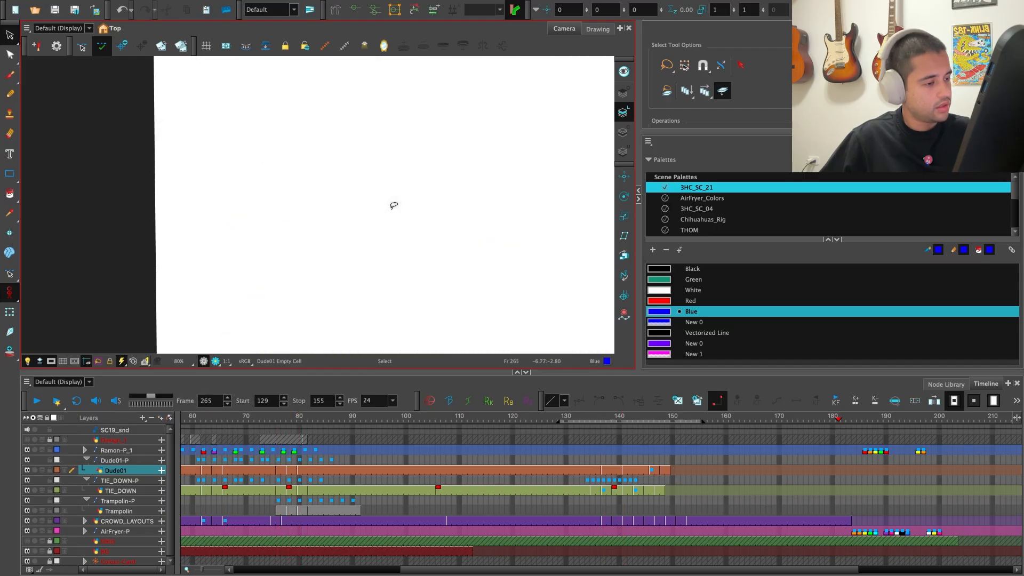
key(g)
key(g)
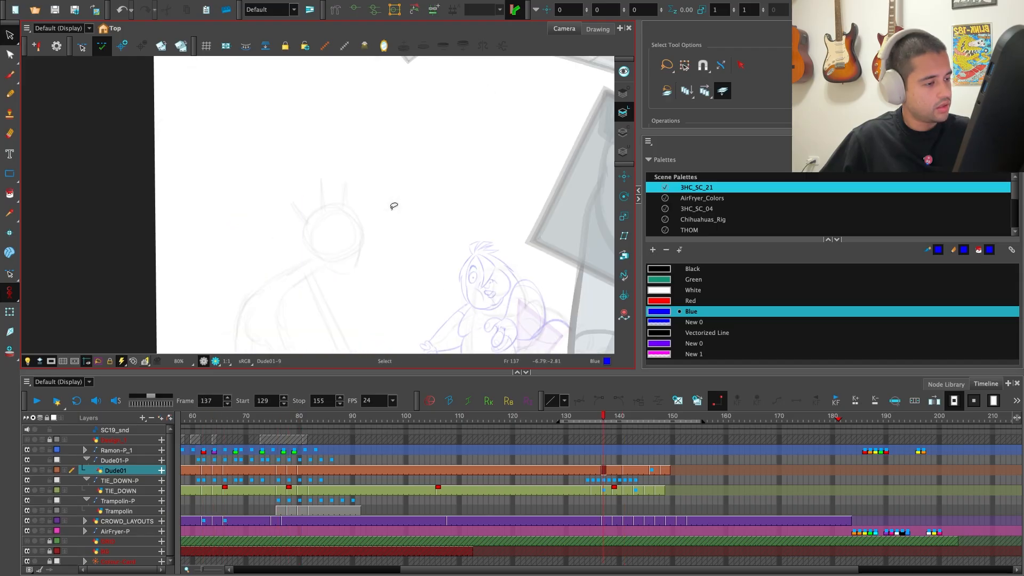
key(g)
key(f)
drag(361, 186, 354, 155)
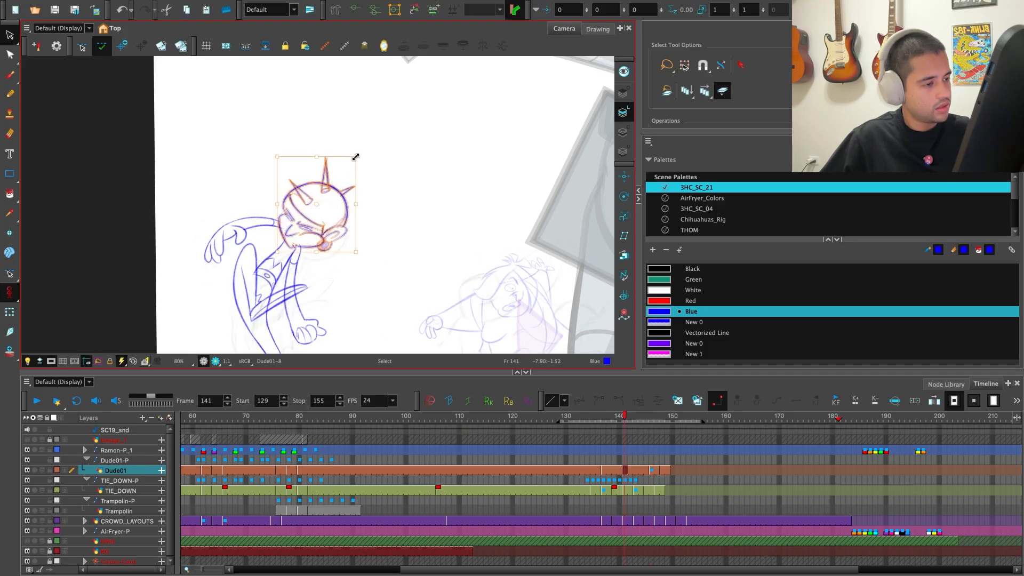
key(f)
key(g)
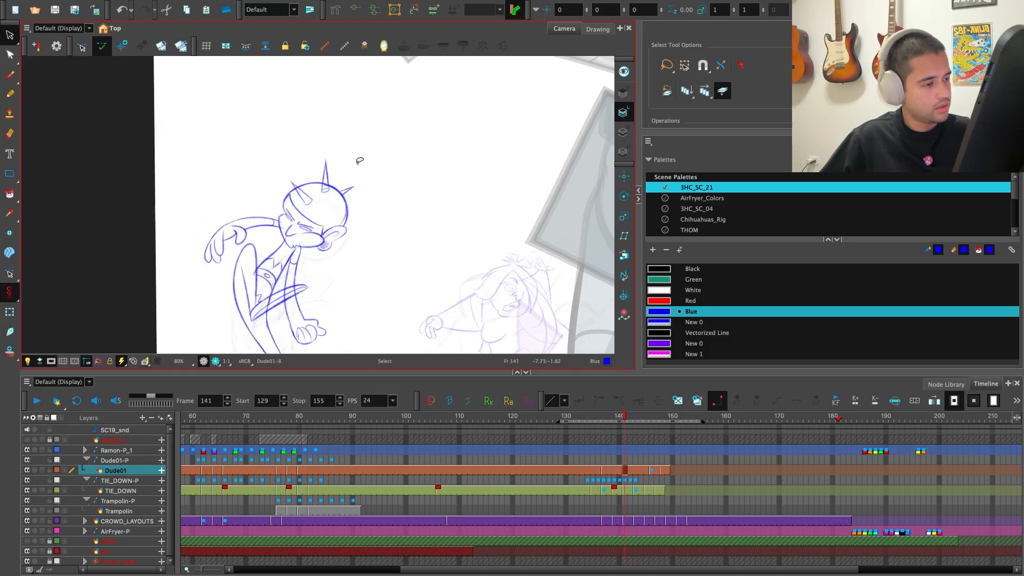
drag(359, 160, 347, 242)
drag(337, 193, 338, 192)
click(379, 172)
scroll(366, 224, up, 4)
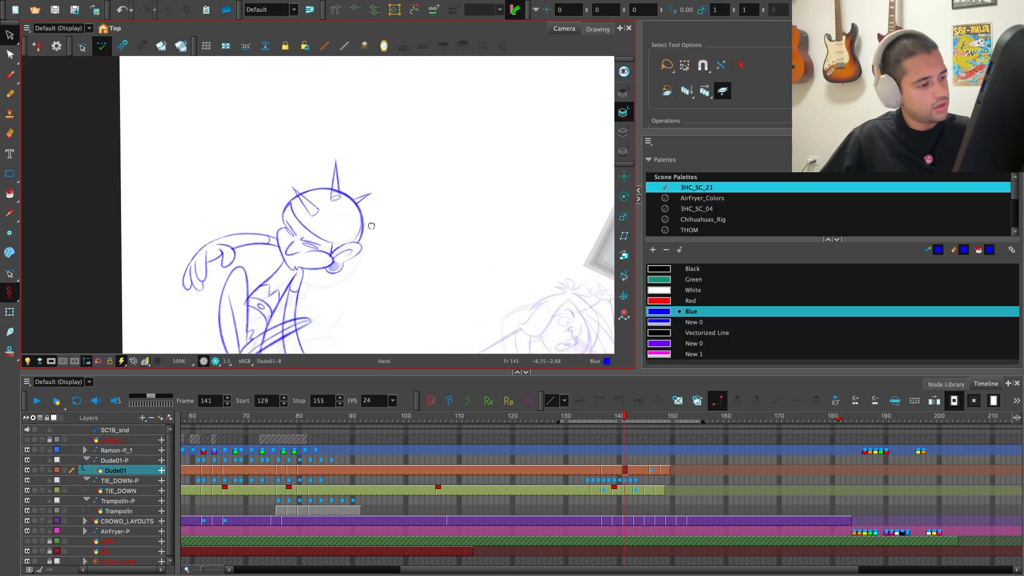
Try a taller skull outline over the top and back of the head at frame 141
key(alt+b)
mouse_move(327, 256)
mouse_down()
mouse_move(294, 217)
mouse_move(393, 236)
mouse_up()
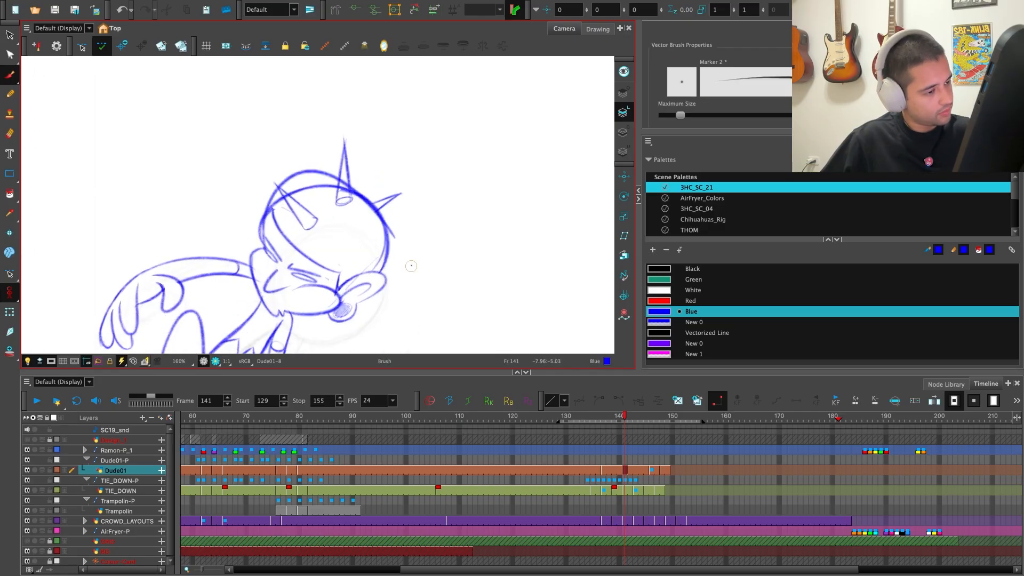
key(ctrl+z)
key(alt+s)
mouse_move(277, 195)
mouse_down()
mouse_move(328, 192)
mouse_move(366, 207)
mouse_move(406, 279)
mouse_move(352, 297)
mouse_up()
key(ctrl+z)
key(alt+s)
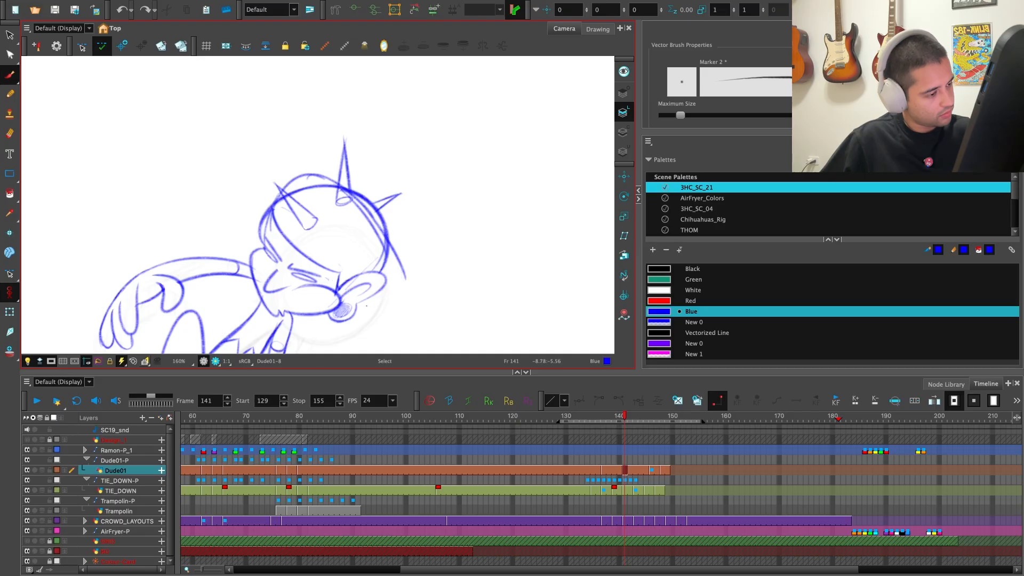
Flip through the Dude01 drawings from frame 64 to frame 146 to compare the skull shape across poses
key(1)
key(1)
key(1)
key(f)
key(f)
key(f)
key(f)
key(f)
key(f)
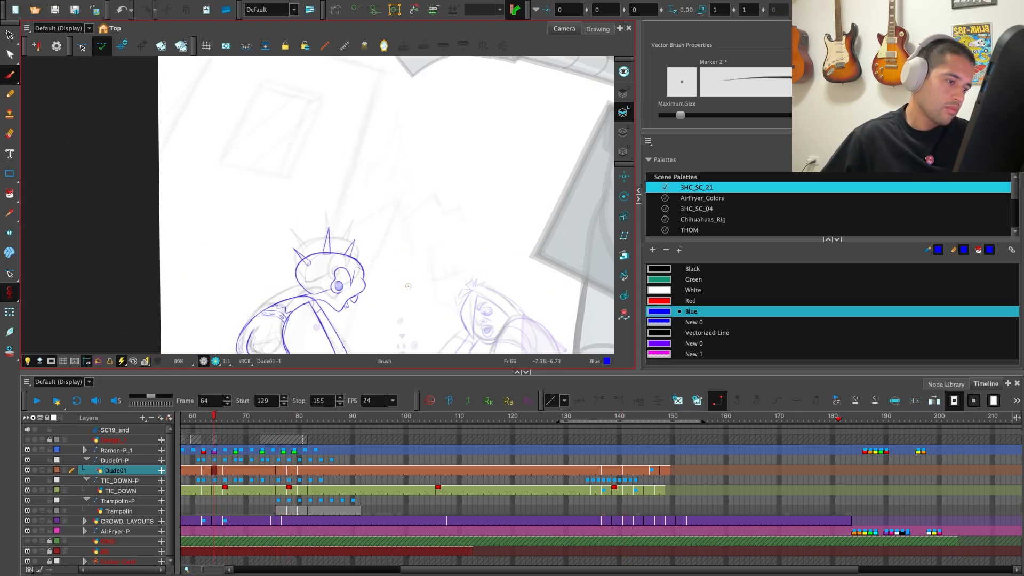
key(g)
key(g)
key(g)
key(g)
key(g)
key(g)
key(g)
key(g)
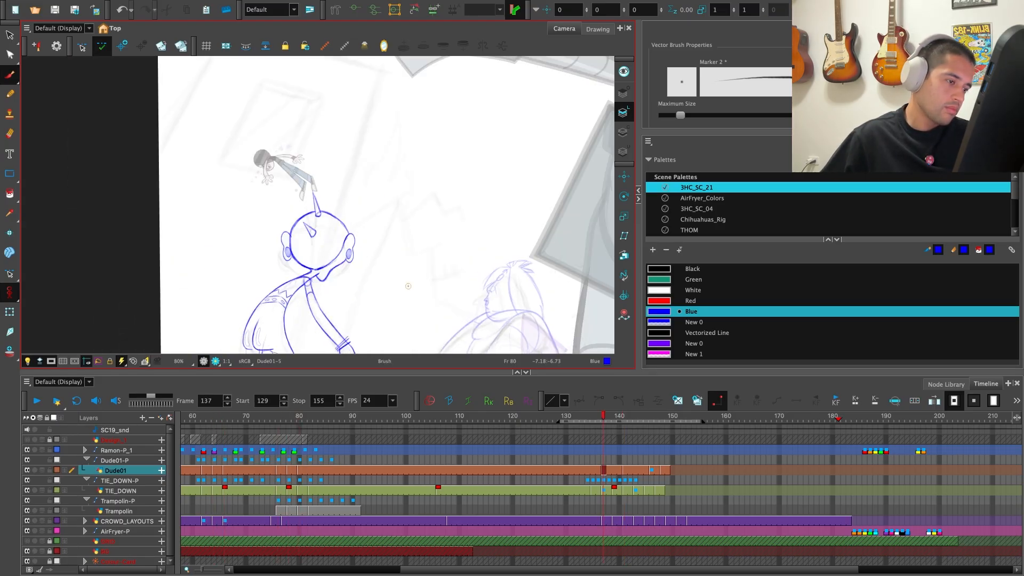
key(f)
key(f)
key(g)
key(g)
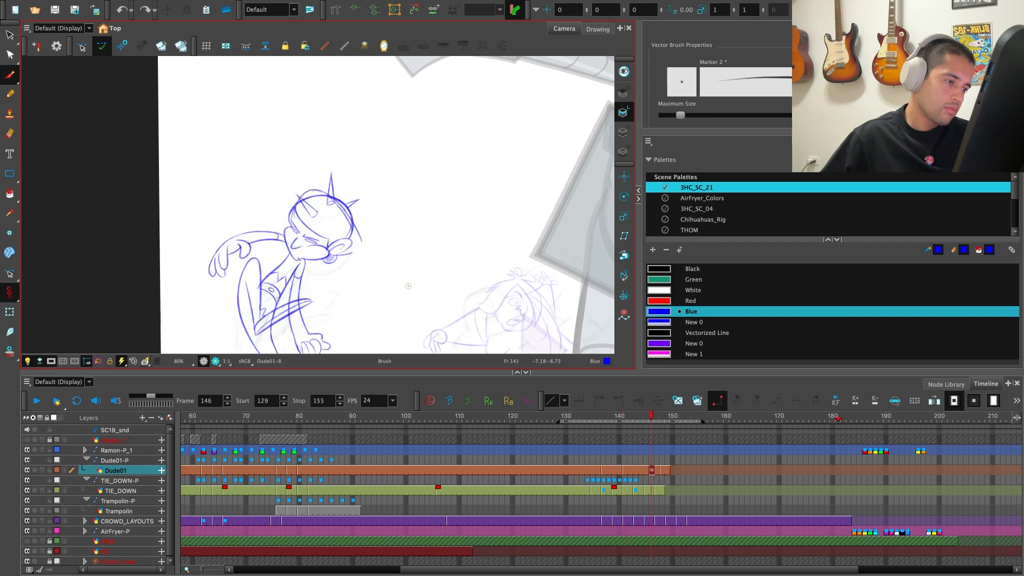
key(f)
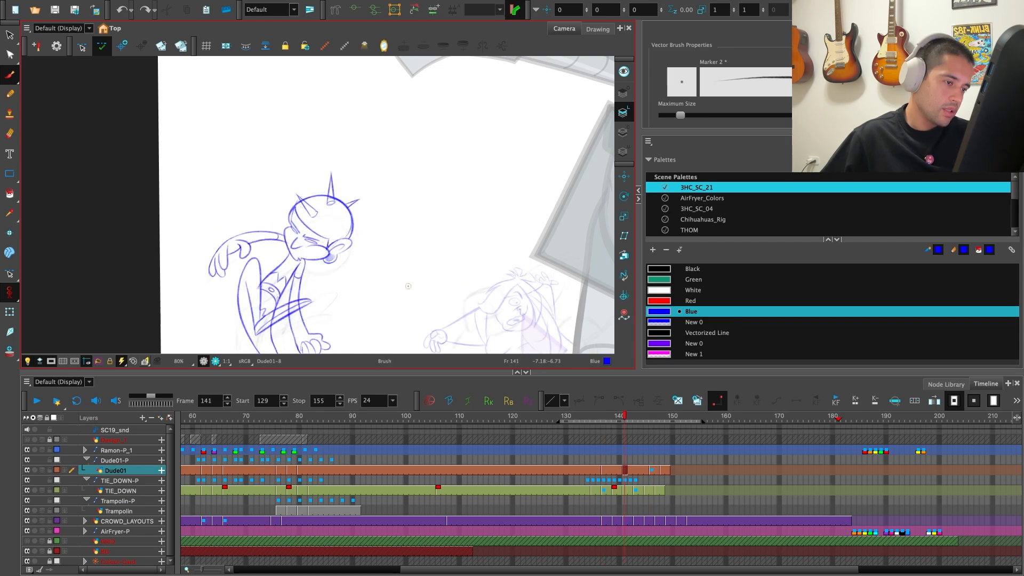
key(f)
key(g)
key(g)
Select and copy the whole head at frame 141, checking its placement against frame 146
key(super+f)
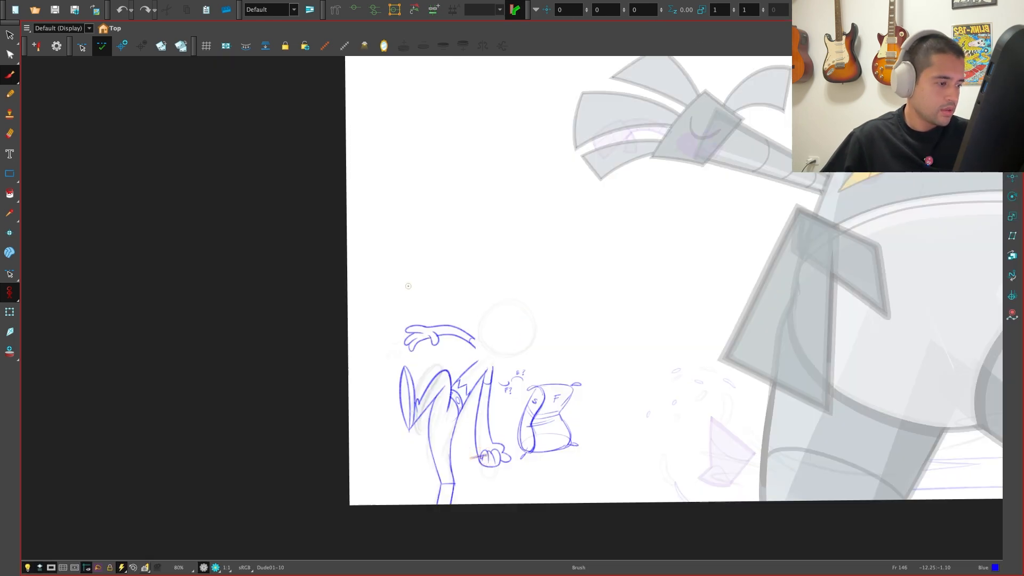
key(s)
drag(606, 395, 504, 385)
key(super+z)
key(f)
key(g)
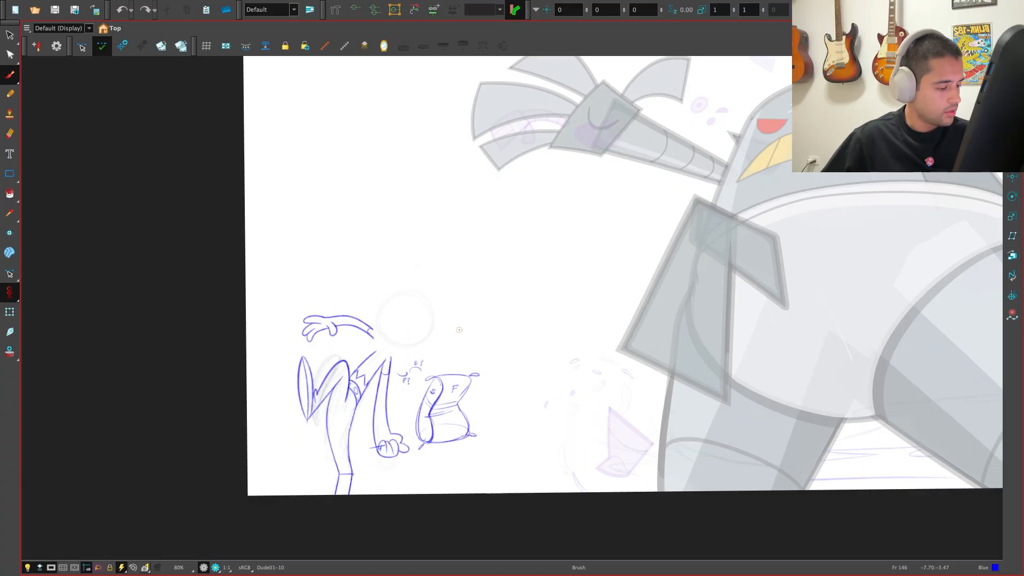
key(f)
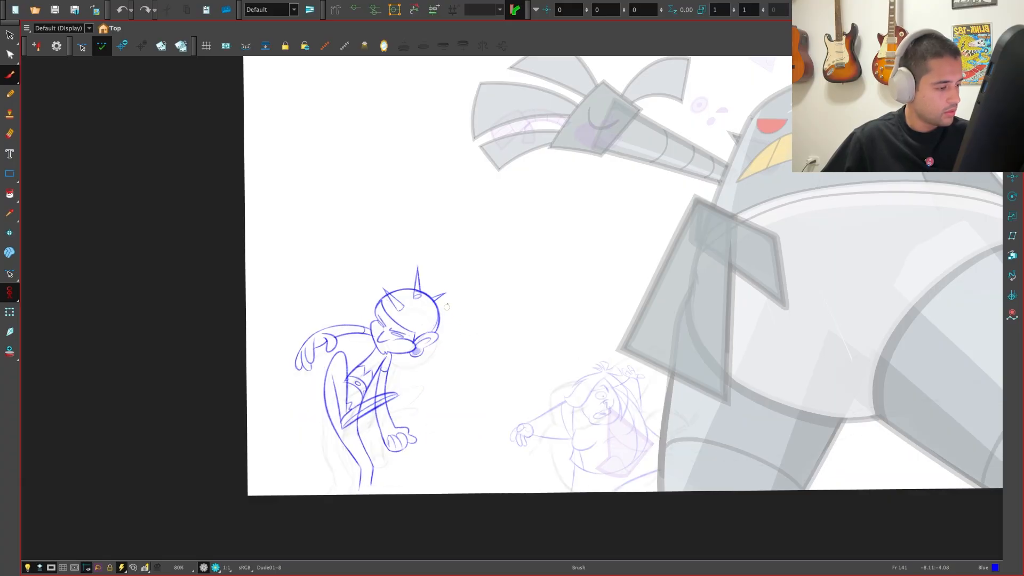
key(s)
key(super+f)
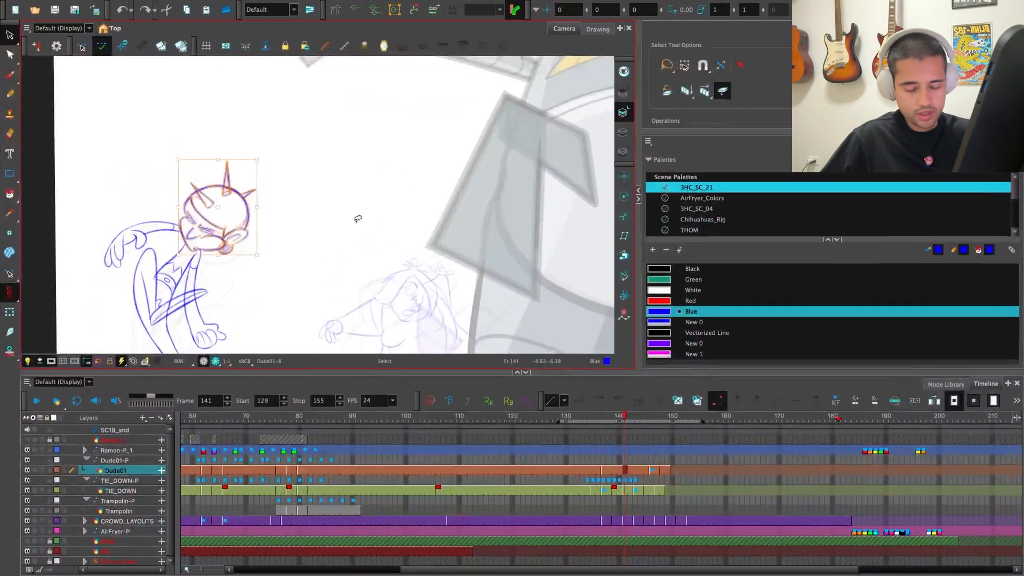
key(super+f)
key(2)
key(2)
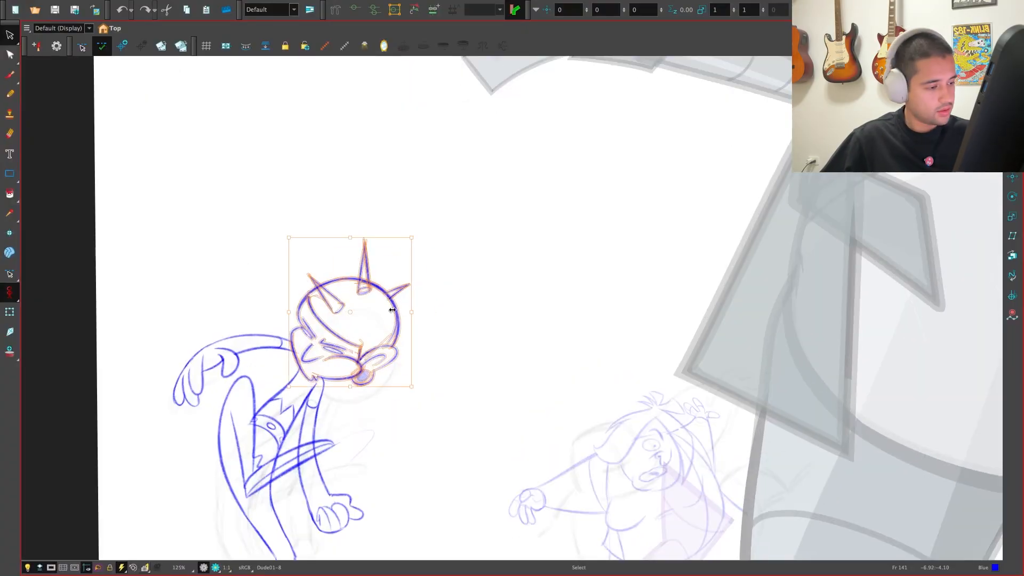
Paste the copied head at frame 146, tilt it slightly clockwise and fit it over the neck
key(g)
key(super+v)
drag(416, 392, 400, 405)
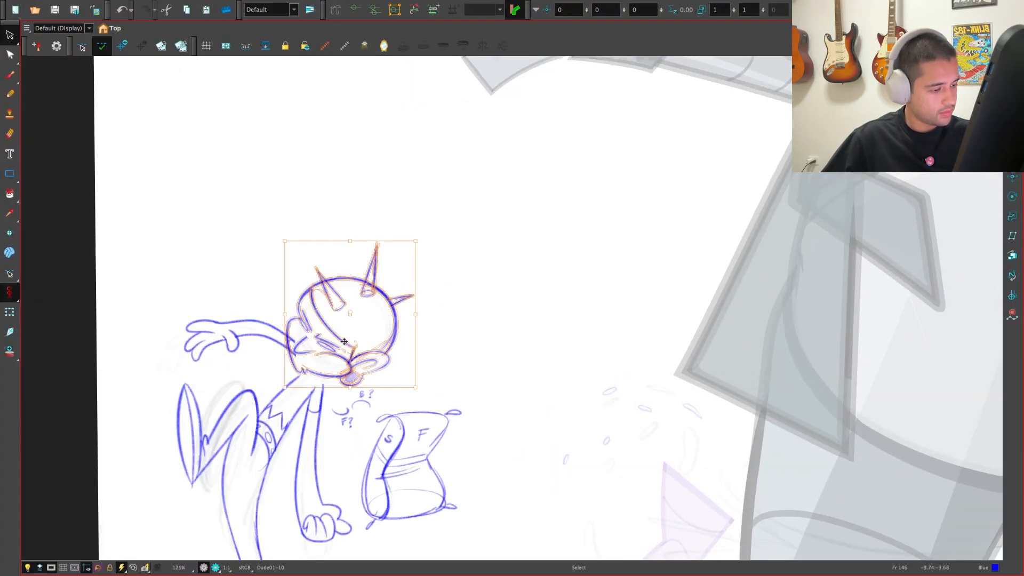
drag(344, 341, 348, 349)
drag(424, 248, 417, 244)
Flip between frame 146 and the earlier drawings back to frame 78 to check the pasted head's motion
key(f)
key(f)
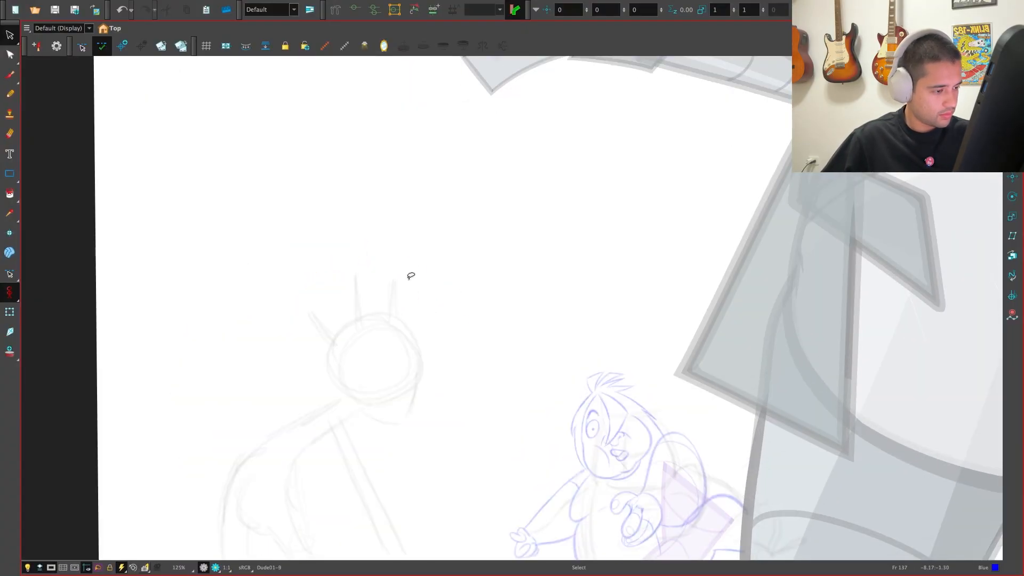
key(g)
key(g)
drag(385, 294, 388, 290)
key(f)
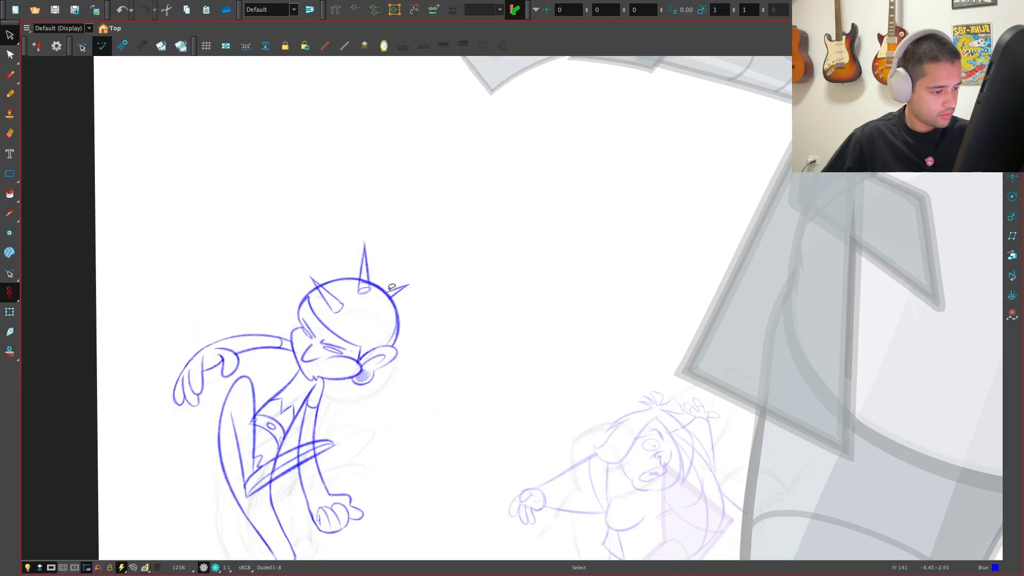
key(f)
key(g)
key(g)
key(f)
key(f)
key(f)
key(f)
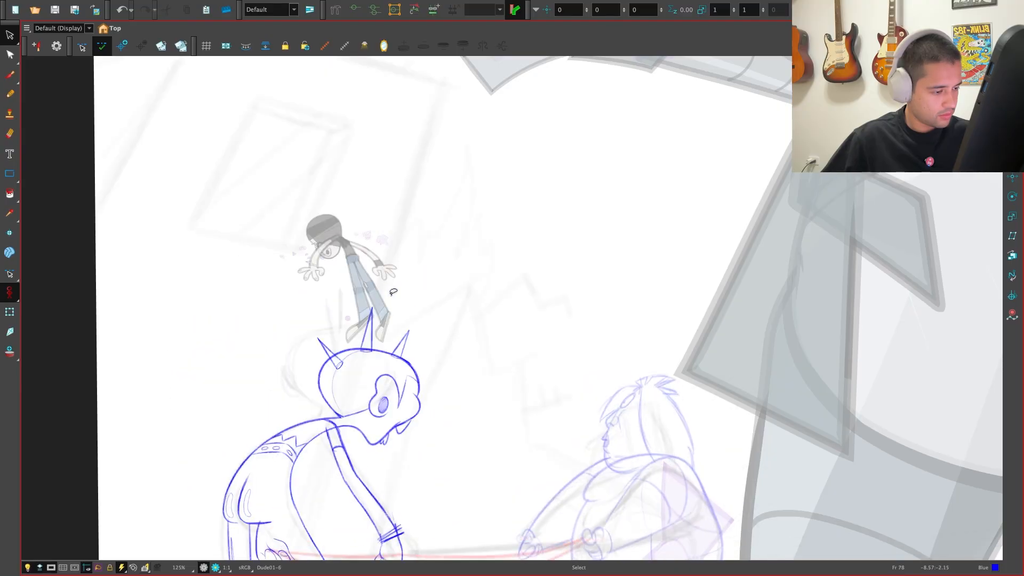
key(g)
key(g)
key(g)
key(g)
Extend the raised arm's underside to the jaw and the front shoulder line to the neck at frame 146, matching frame 141
scroll(391, 296, up, 5)
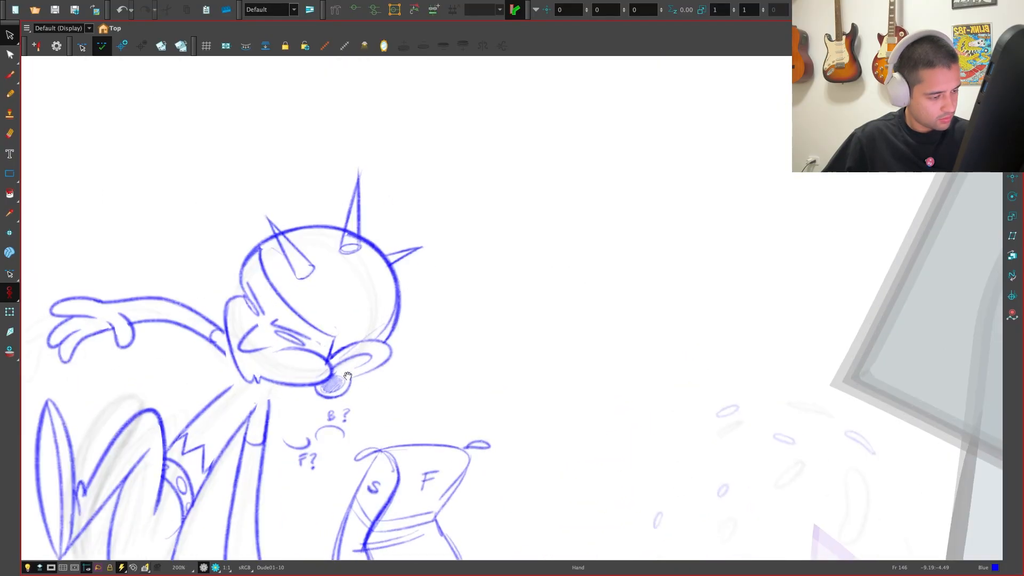
key(alt+b)
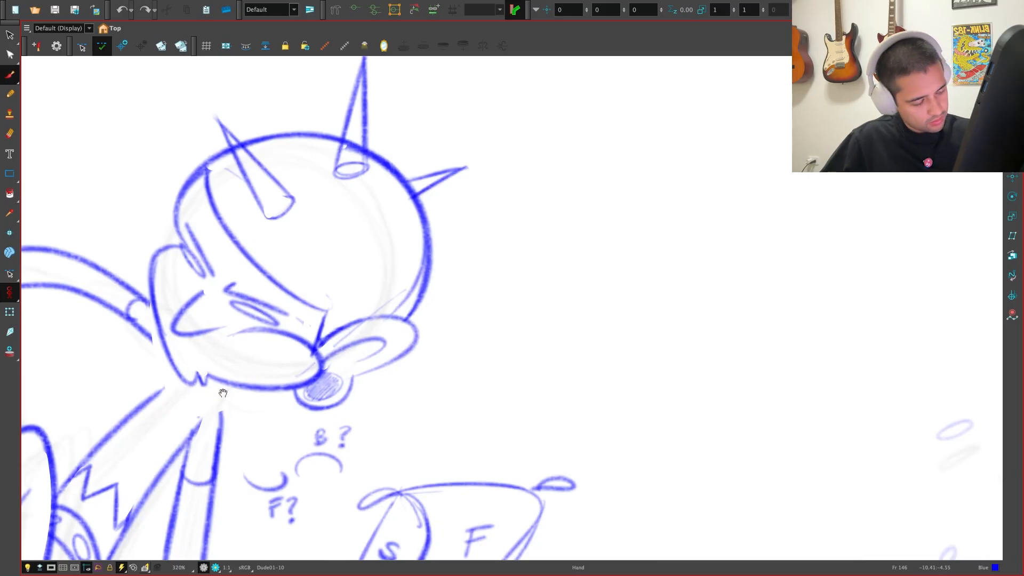
drag(222, 393, 327, 386)
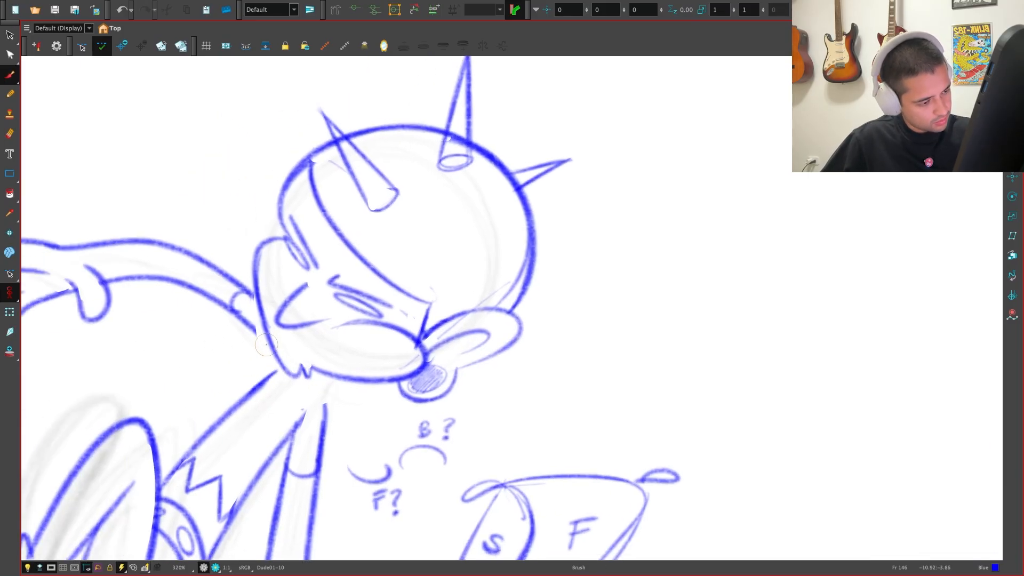
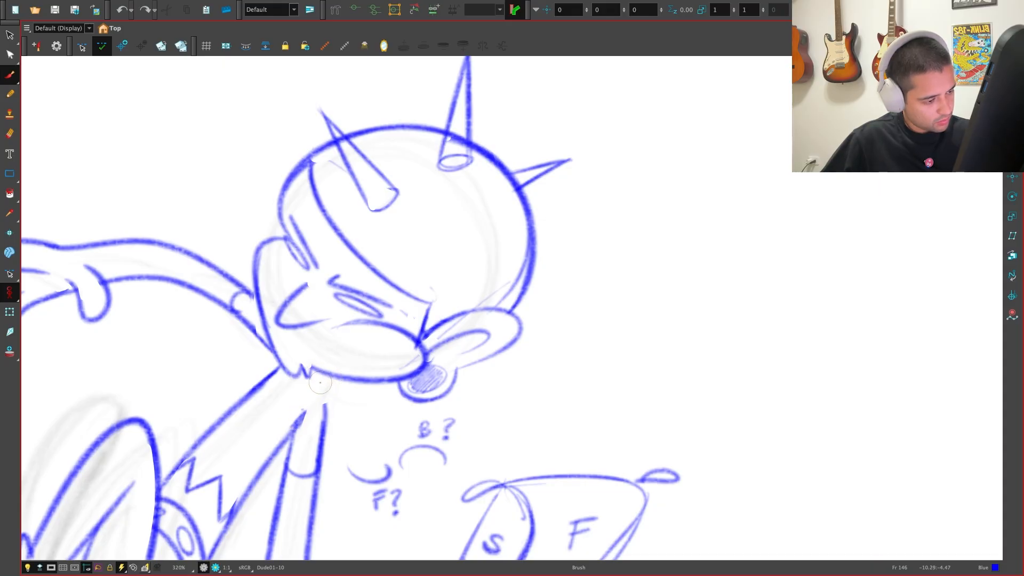
key(1)
drag(368, 375, 365, 397)
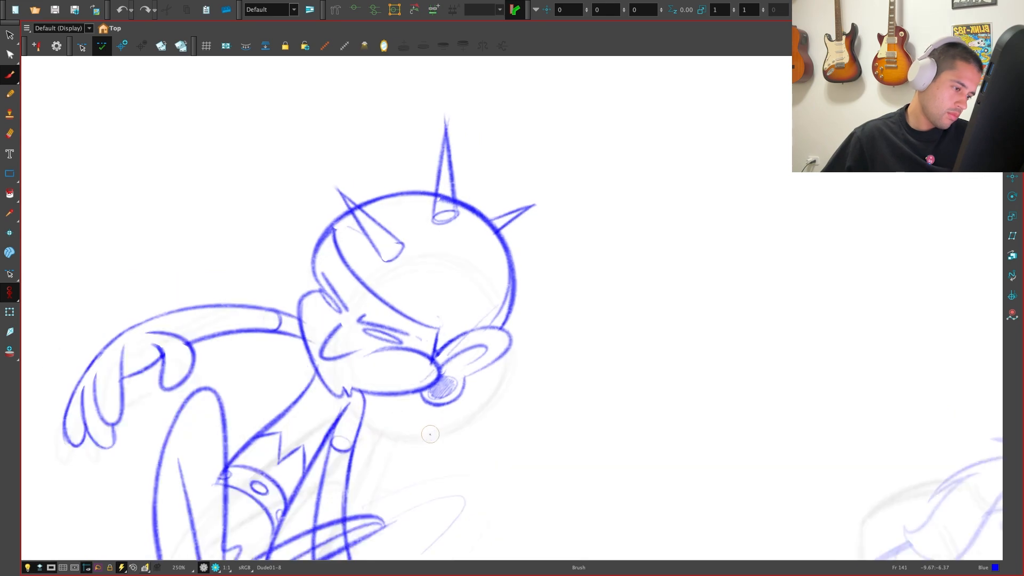
key(.)
key(.)
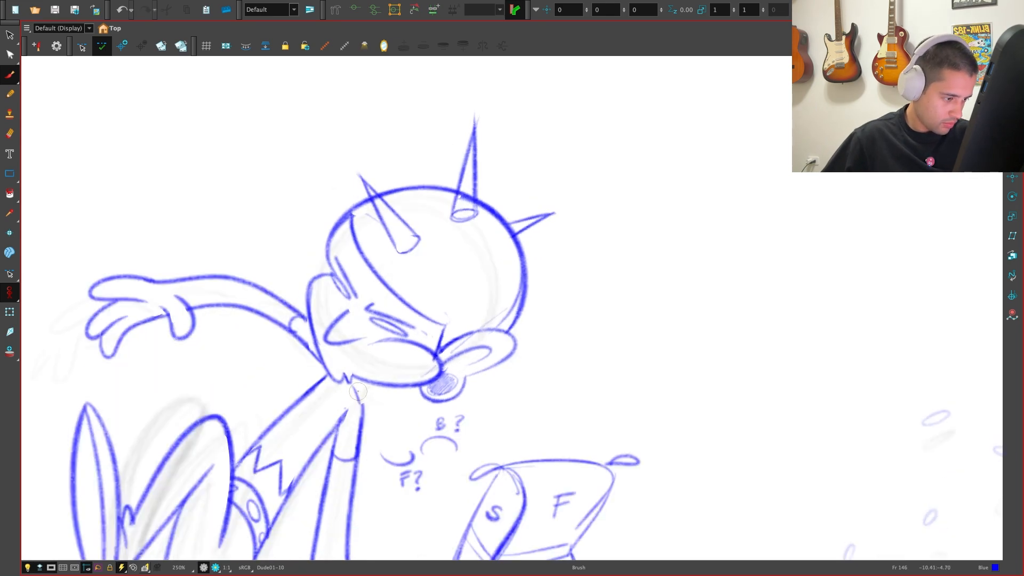
key(.)
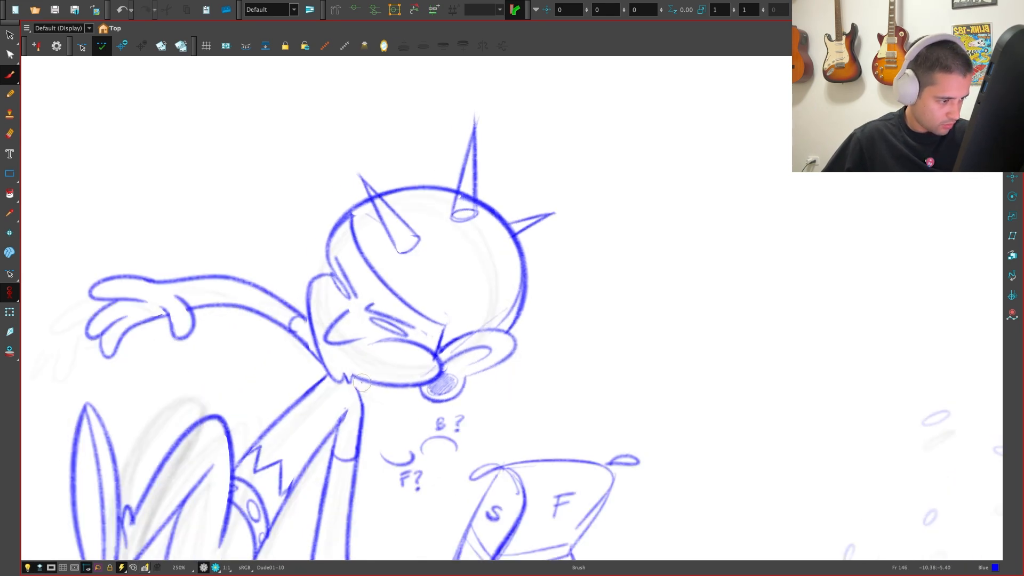
key(g)
key(f)
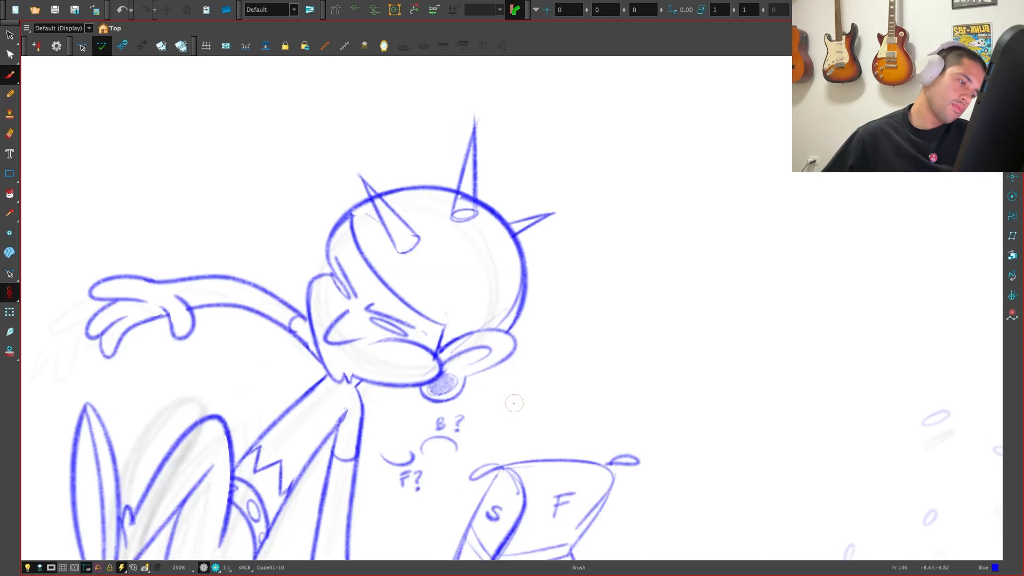
Flip between frame 146 and the neighbouring Dude01 drawings to check the reconnected neck and arm in motion
key(1)
key(1)
key(f)
key(f)
key(g)
key(g)
key(g)
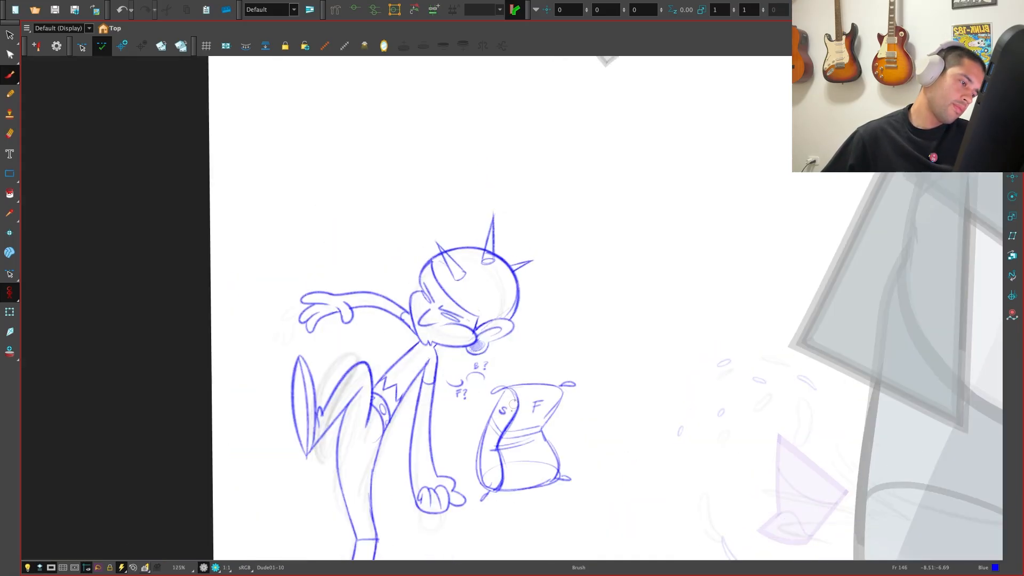
key(f)
key(f)
key(f)
key(g)
key(g)
key(g)
key(g)
key(g)
Select the head at frame 146 and nudge it slightly upward, comparing it with the previous drawing
key(alt+s)
mouse_move(527, 278)
mouse_down()
mouse_move(523, 332)
mouse_move(448, 369)
mouse_up()
drag(461, 295, 445, 308)
key(f)
key(g)
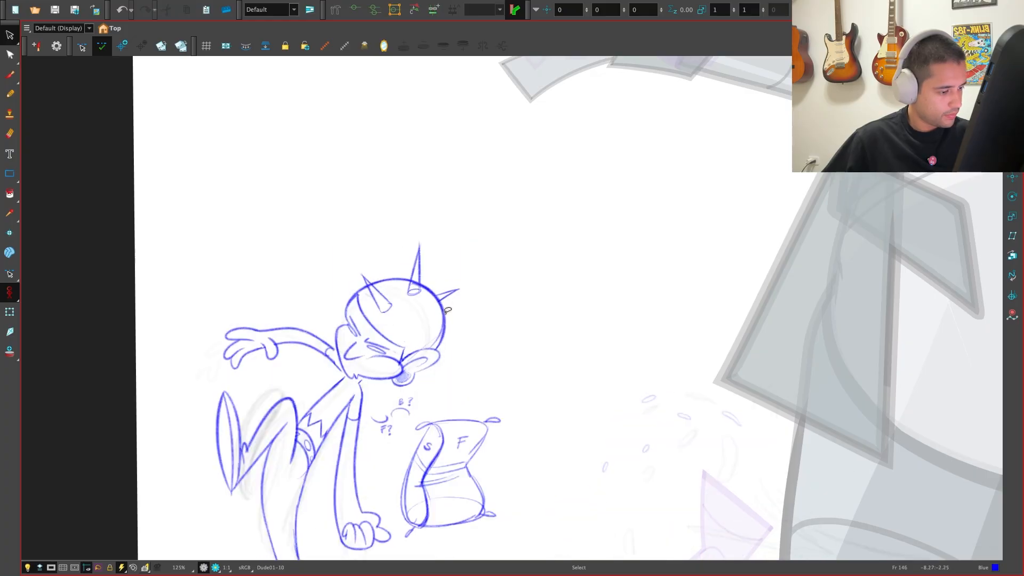
Flip between frame 146 and the preceding drawings to check the head's adjusted placement against the whole figure
key(alt+b)
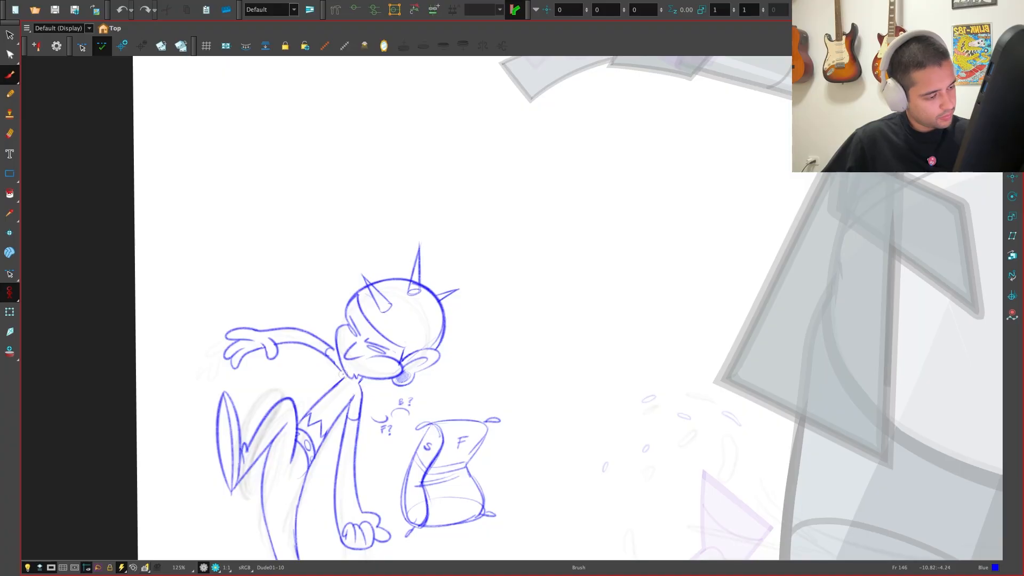
key(f)
key(g)
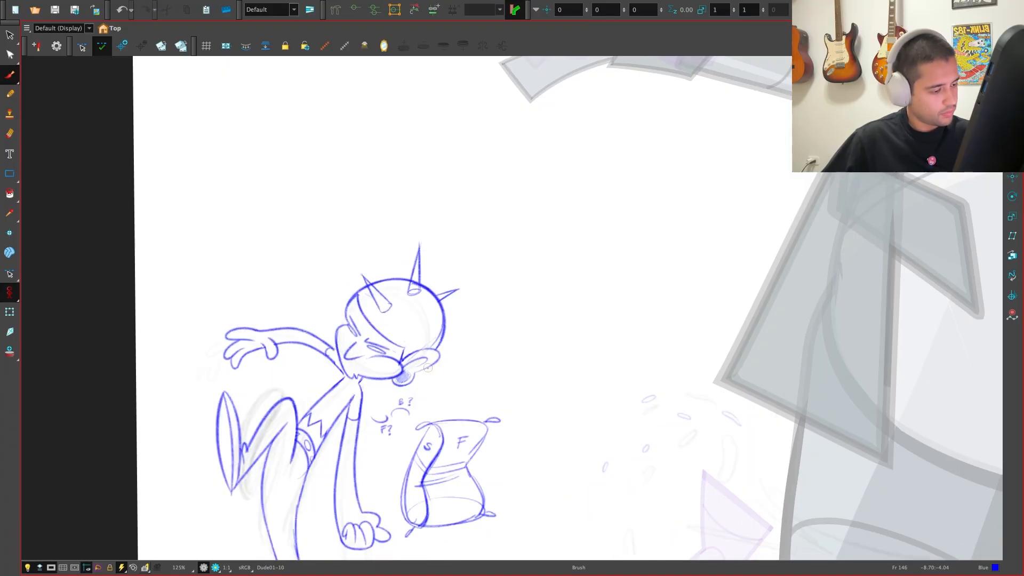
key(f)
key(f)
key(g)
key(g)
key(1)
key(1)
drag(487, 467, 455, 450)
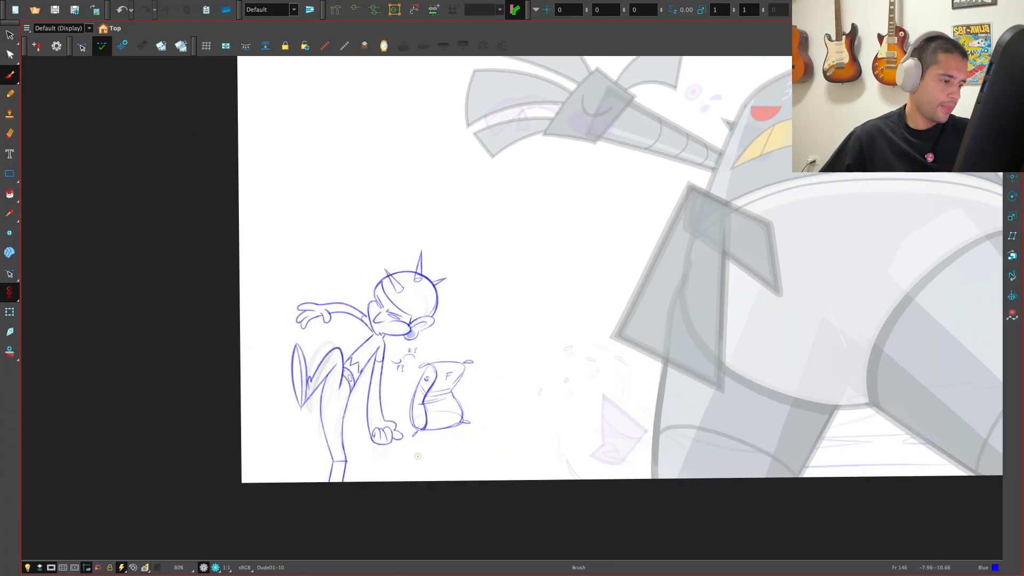
mouse_move(592, 408)
mouse_down()
mouse_move(526, 437)
mouse_move(587, 399)
mouse_up()
key(f)
key(f)
key(g)
key(g)
key(2)
key(2)
key(2)
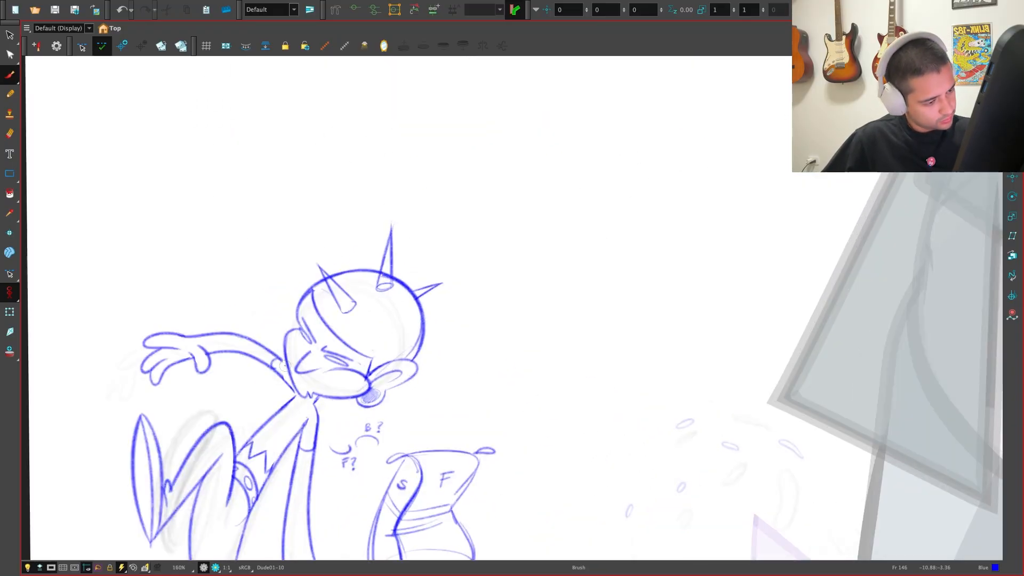
Compare the head at frame 146 with the rough skull at frame 137
key(f)
key(f)
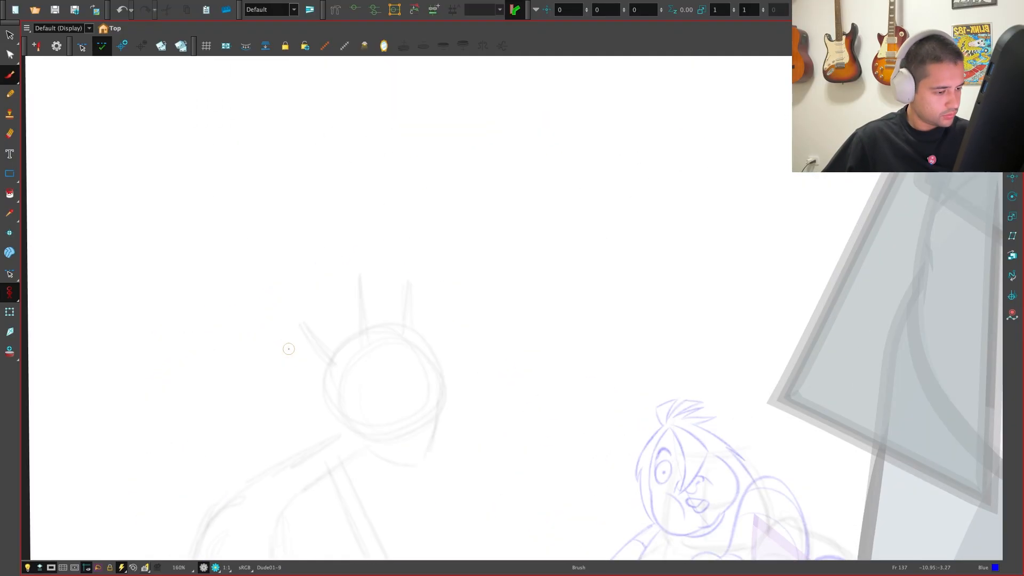
key(g)
key(g)
key(f)
key(f)
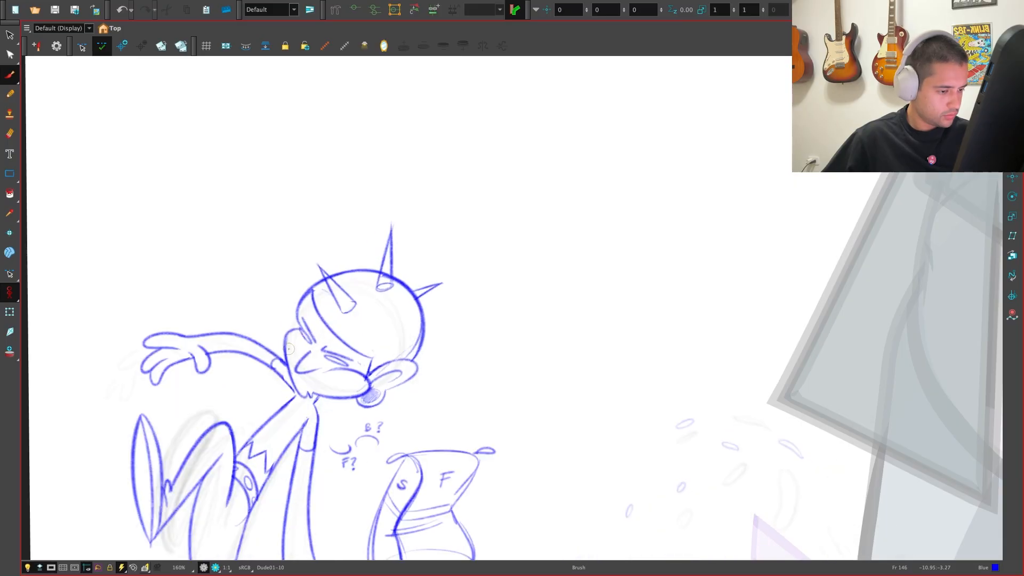
key(f)
key(f)
key(g)
key(g)
key(1)
key(1)
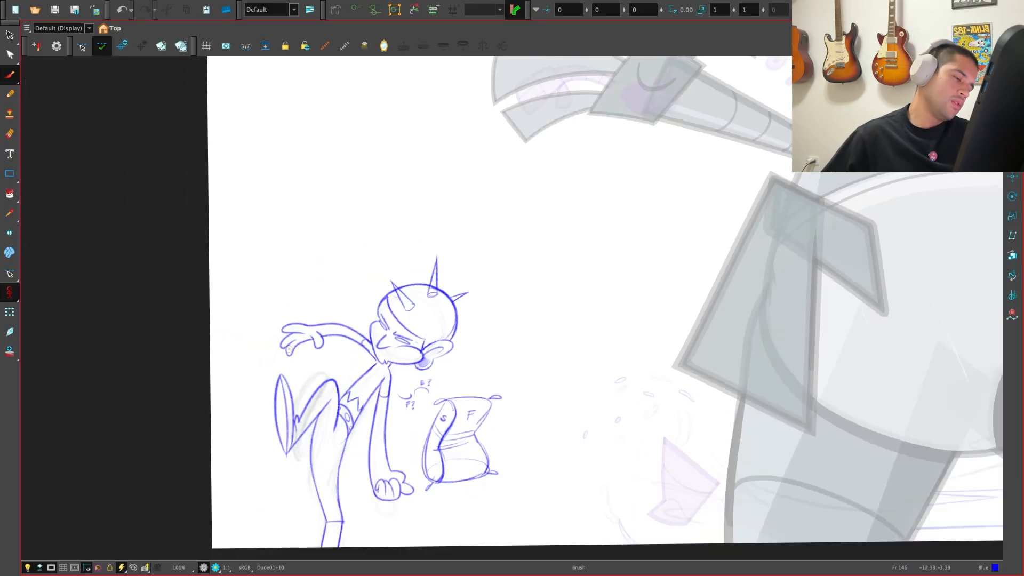
Restore the palettes and timeline around the canvas and close the neck beneath the jaw at frame 146
key(super+f)
key(super+f)
key(2)
key(2)
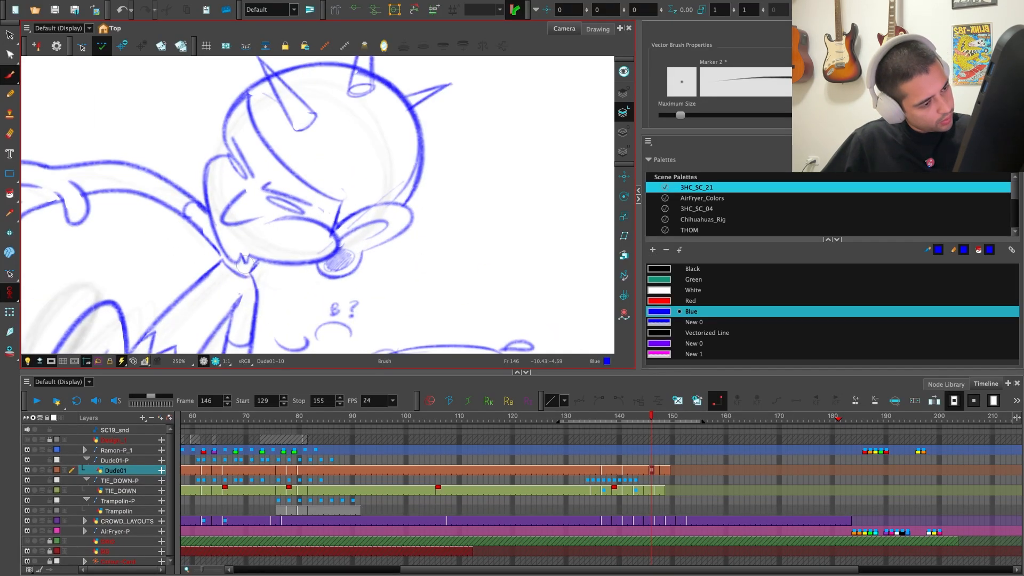
Flip from frame 146 back to the drawing at frame 76 and return to compare the neck and head
key(f)
key(1)
key(1)
key(f)
key(f)
key(f)
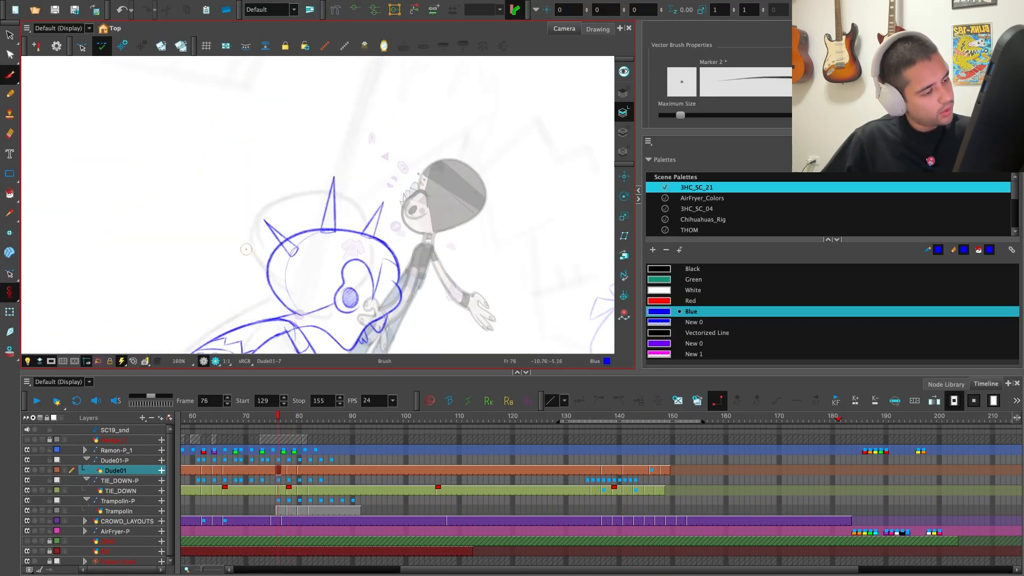
key(g)
key(g)
key(g)
key(g)
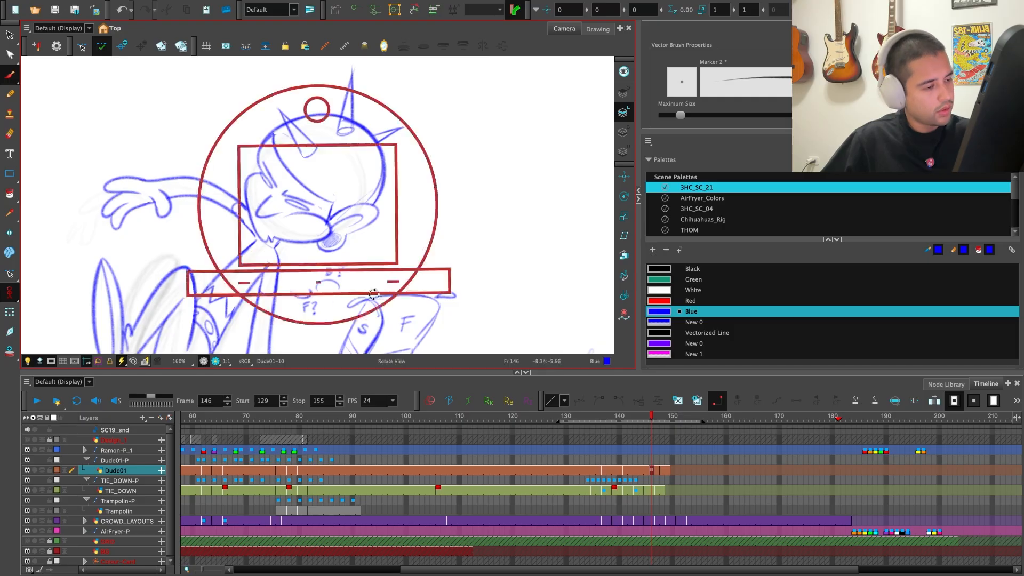
Rotate the canvas to inspect frame 146's neck, reset the rotation and tidy the neck join beneath the skull at frame 80
drag(387, 213, 480, 273)
key(2)
key(2)
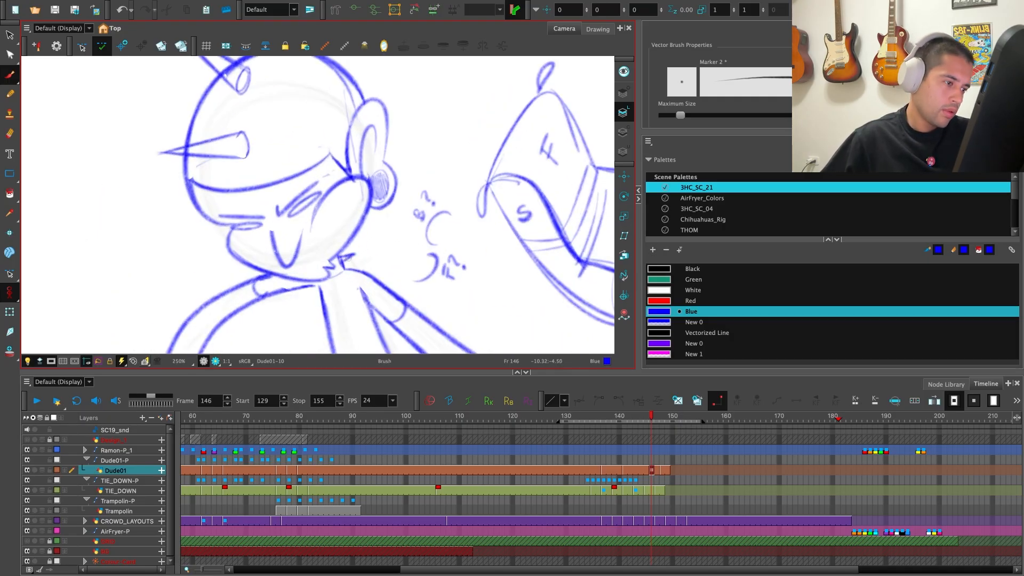
key(f)
key(f)
key(f)
key(shift+x)
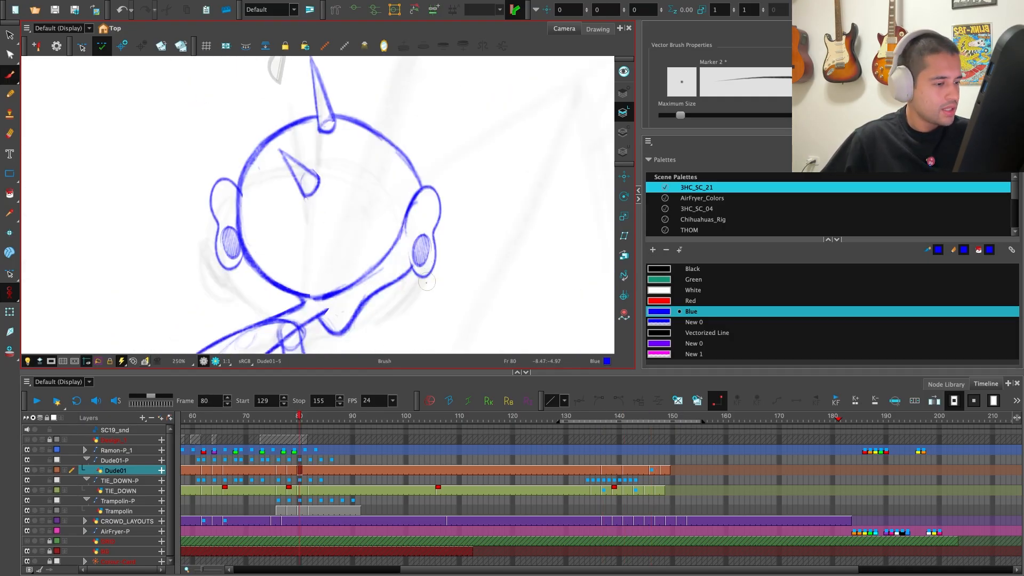
key(f)
key(g)
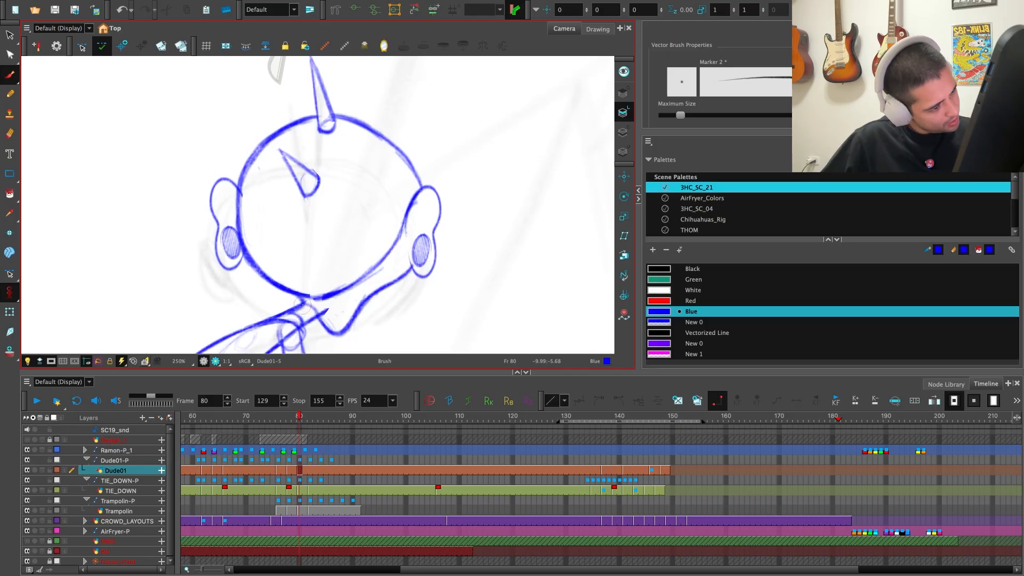
Review the whole figure at frame 80 and return to frame 146 to examine its head and neck
key(1)
key(1)
key(1)
key(1)
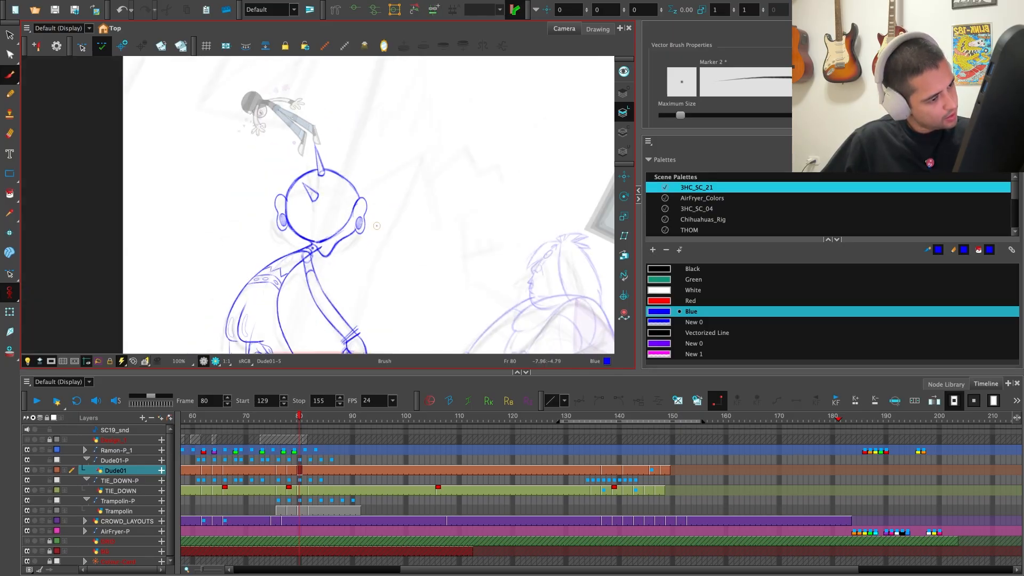
key(Return)
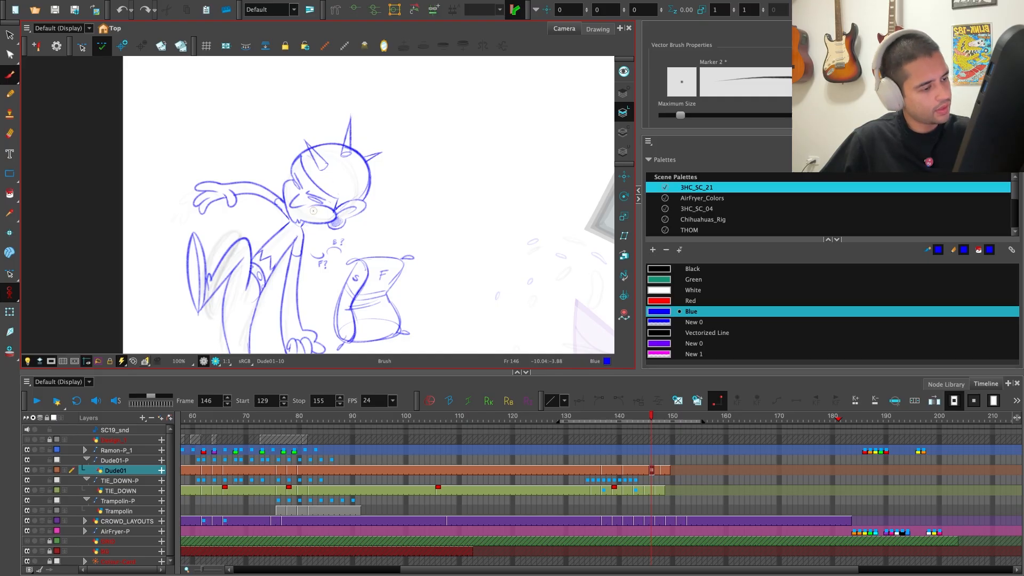
key(2)
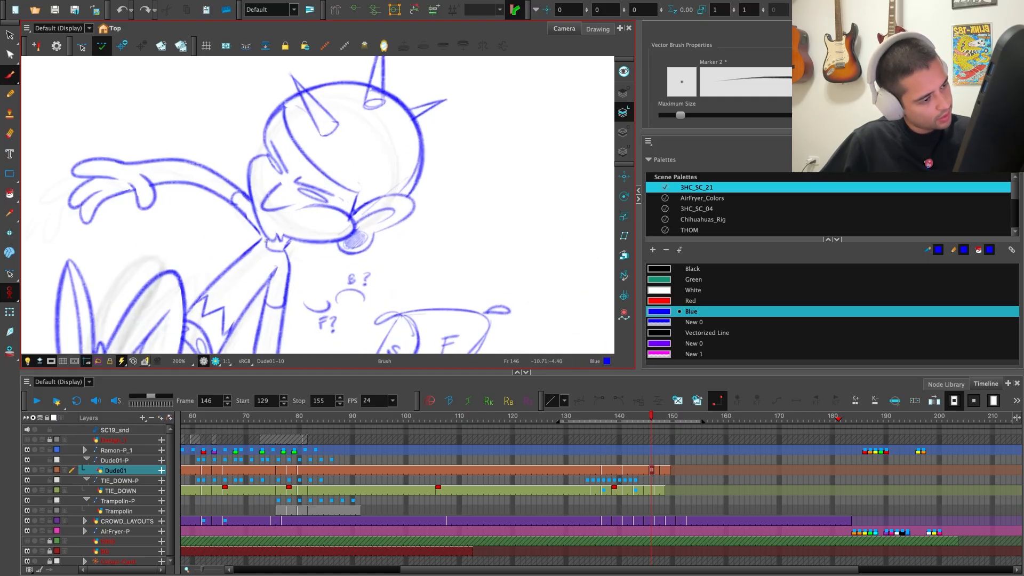
key(1)
key(1)
key(1)
key(1)
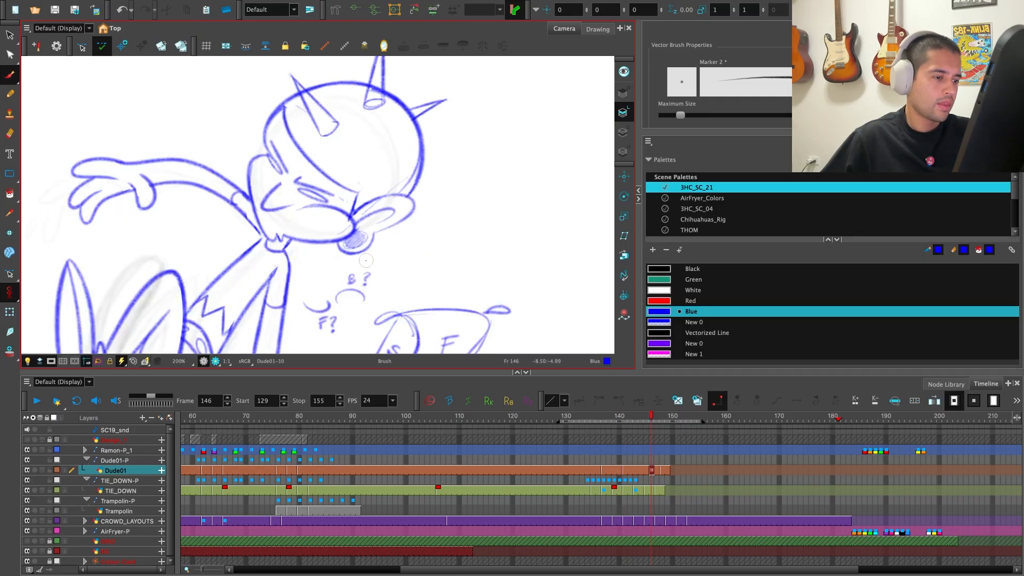
Flip repeatedly through frame 141 and its neighbouring drawings to judge the head motion into frame 146
key(f)
key(f)
key(f)
key(g)
key(g)
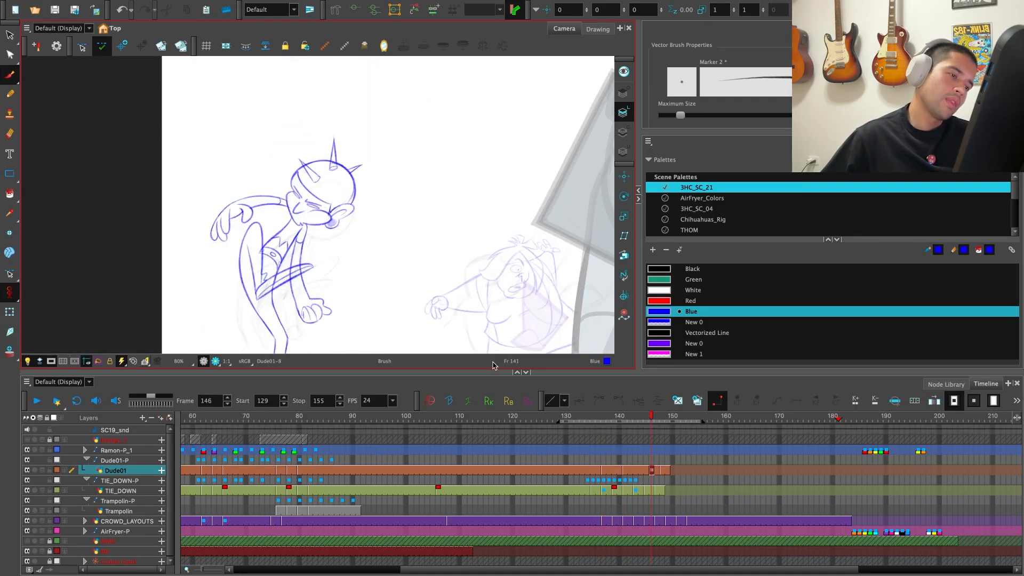
key(g)
key(f)
key(f)
key(f)
key(f)
key(f)
key(f)
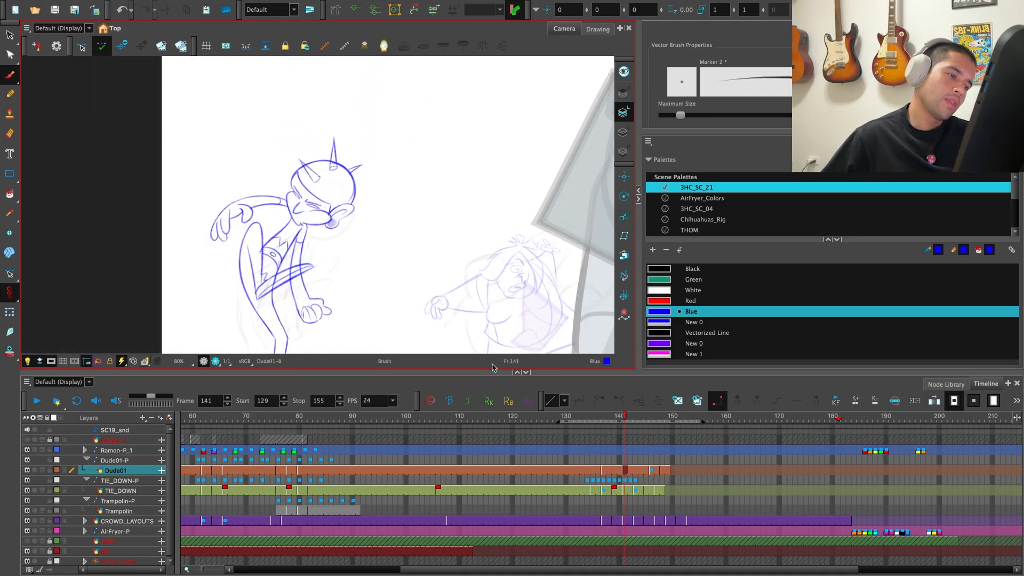
key(g)
key(g)
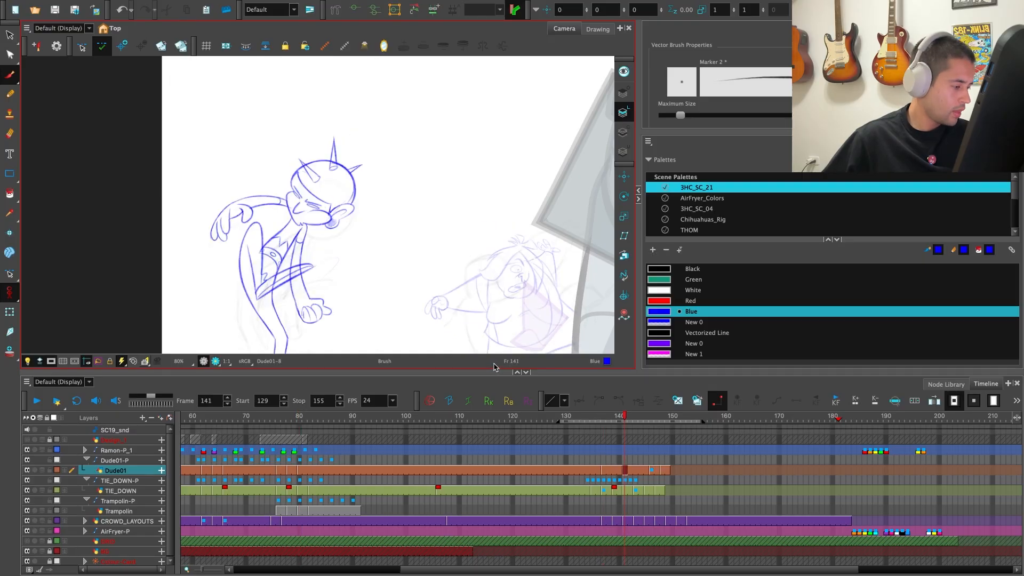
key(g)
Inspect the head at frame 146, then flip back to frame 80 and forward to the rough pose at frame 148
key(2)
key(2)
key(2)
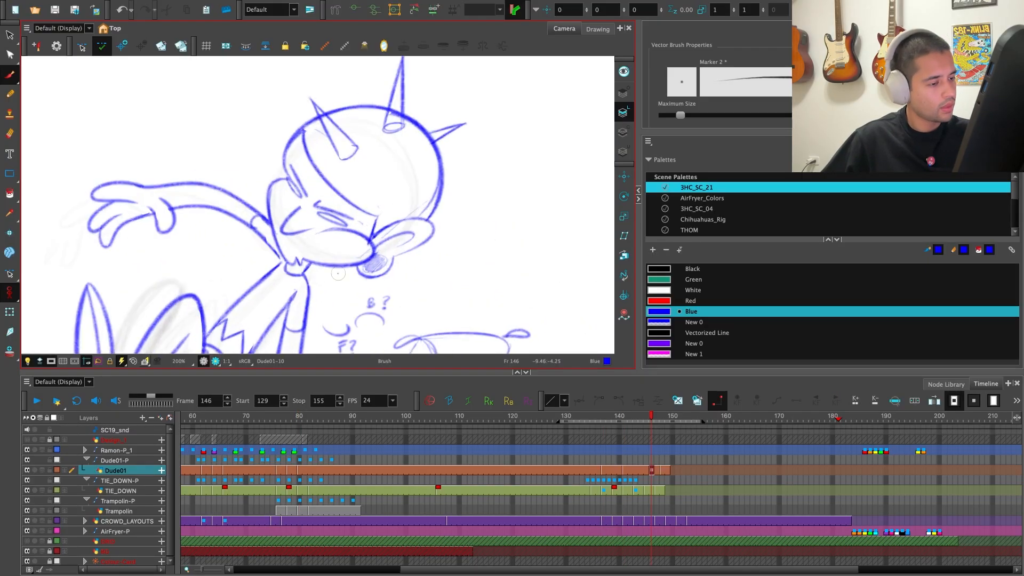
key(alt+s)
click(385, 266)
key(1)
key(1)
key(1)
key(f)
key(f)
key(f)
key(f)
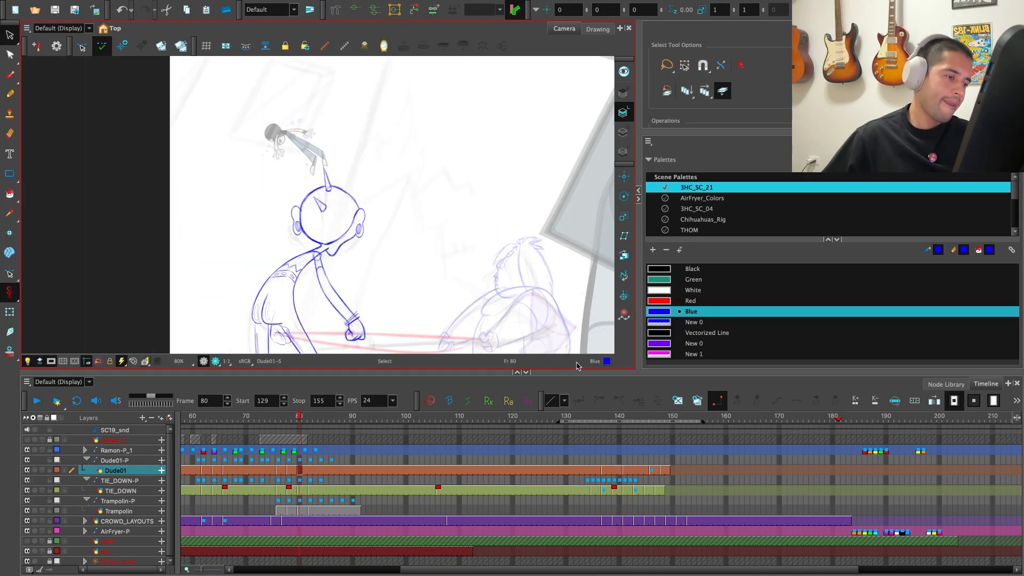
key(g)
key(g)
key(g)
key(g)
key(g)
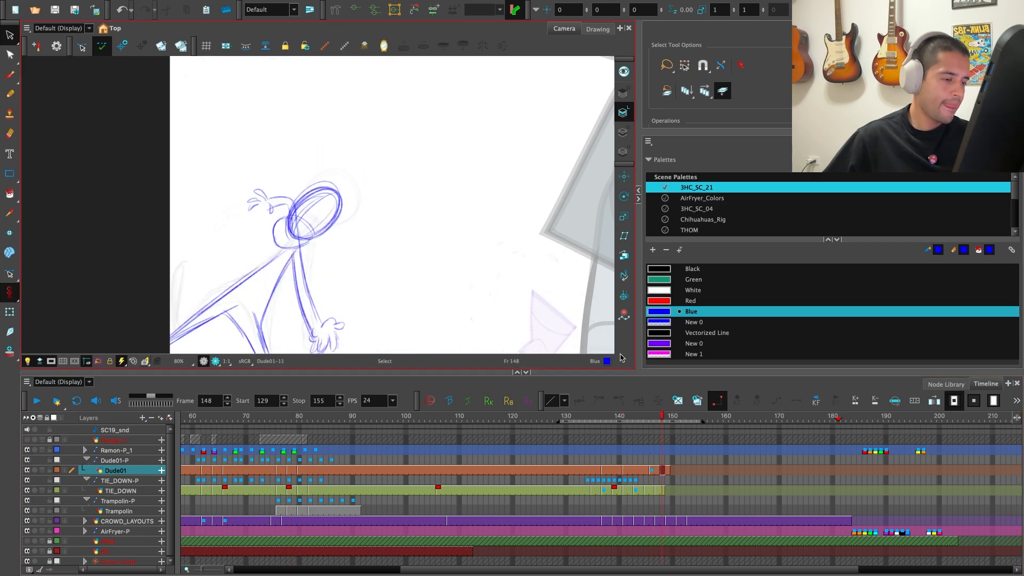
Flip back and forth between frames 146 and 148 to compare the refined pose with the rough one
key(f)
key(1)
drag(568, 331, 577, 320)
key(g)
key(f)
key(g)
key(f)
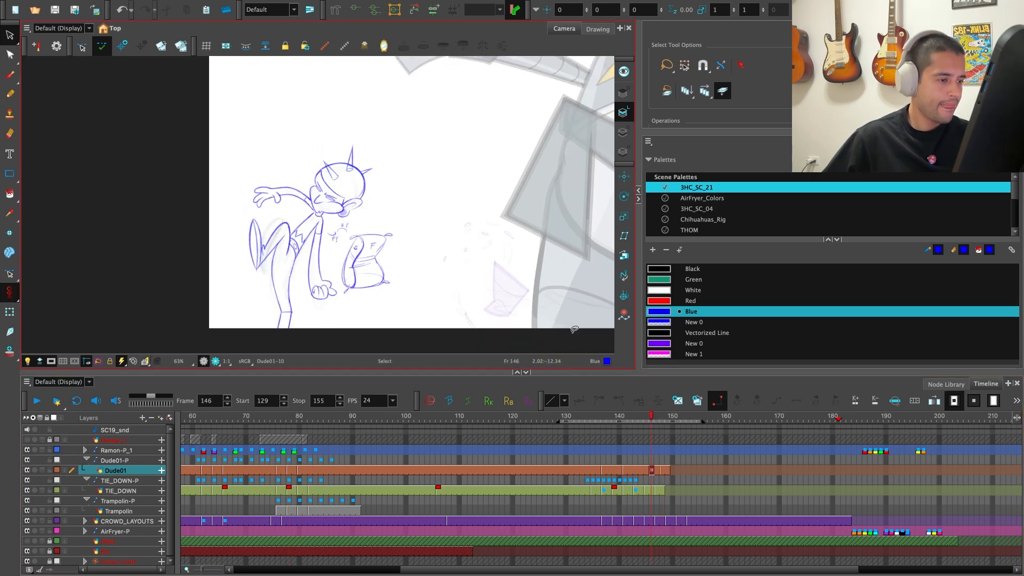
key(g)
key(f)
key(g)
key(f)
key(g)
key(f)
key(g)
key(f)
Select the rough pose at frame 148 and recolour its lines with the lighter blue New 0 swatch
key(g)
drag(385, 182, 392, 250)
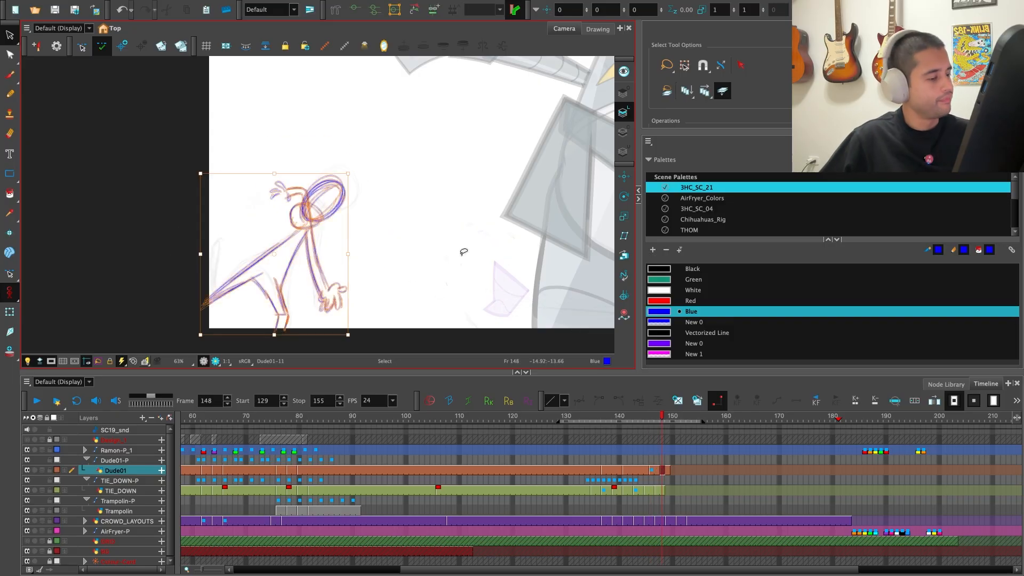
click(659, 322)
click(394, 213)
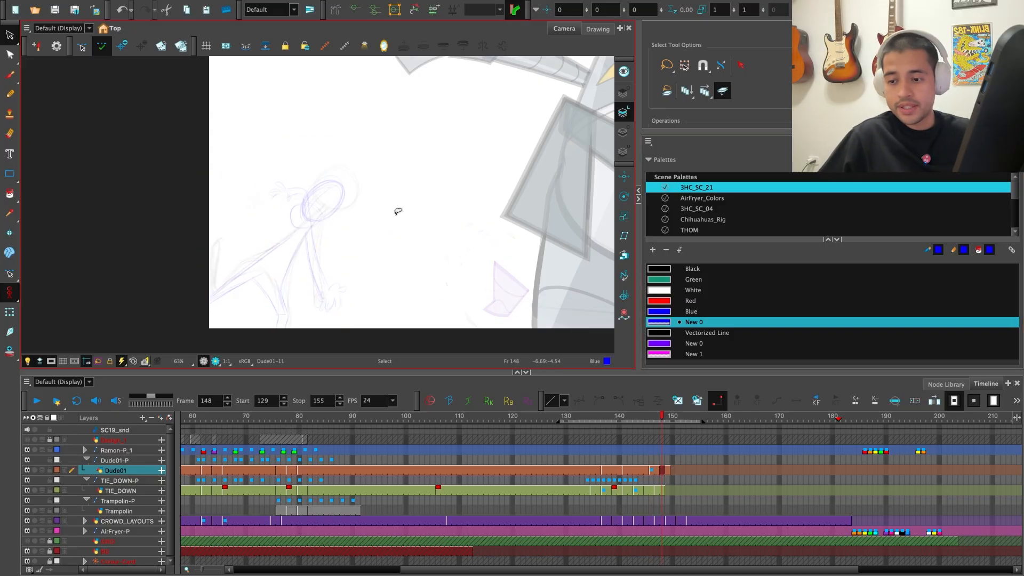
Switch to the Brush tool and maximise the camera view around the character's upper body
key(f)
key(g)
key(f)
key(g)
key(alt+b)
key(grave)
scroll(558, 274, up, 6)
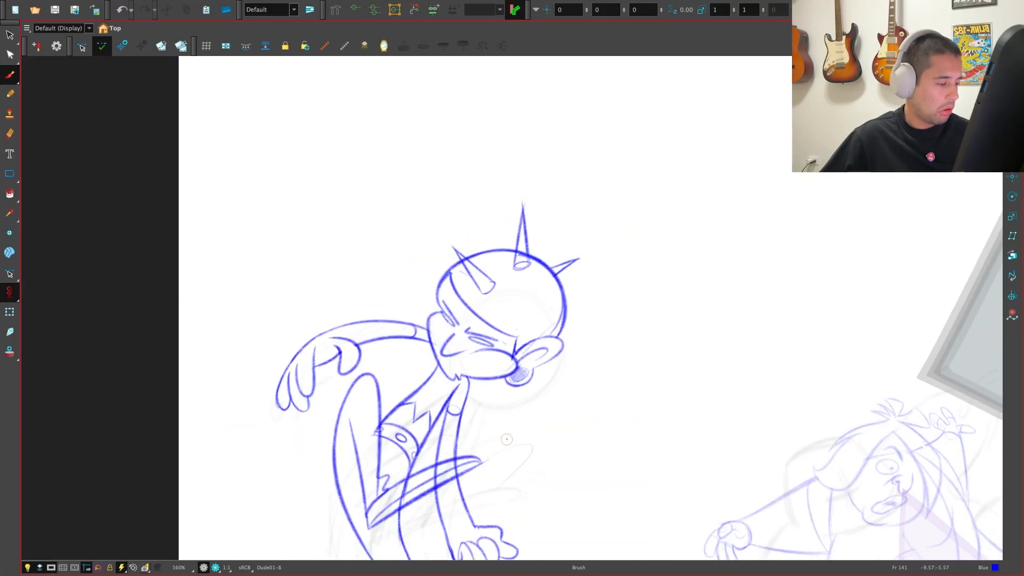
Flip through frames 141, 146 and 148 to compare the positions of the head and arms
key(g)
key(g)
key(f)
key(g)
key(f)
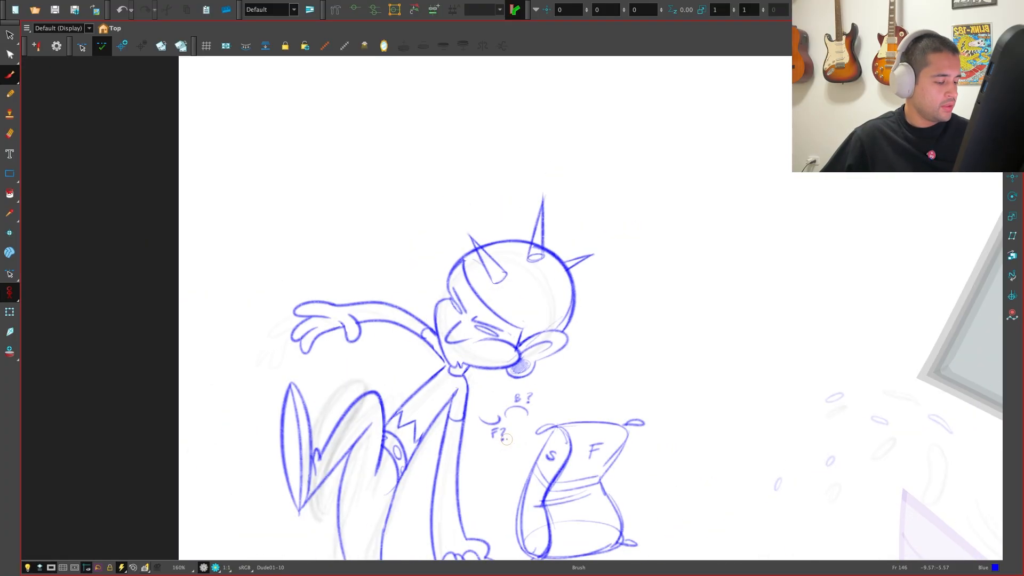
key(g)
scroll(455, 459, up, 2)
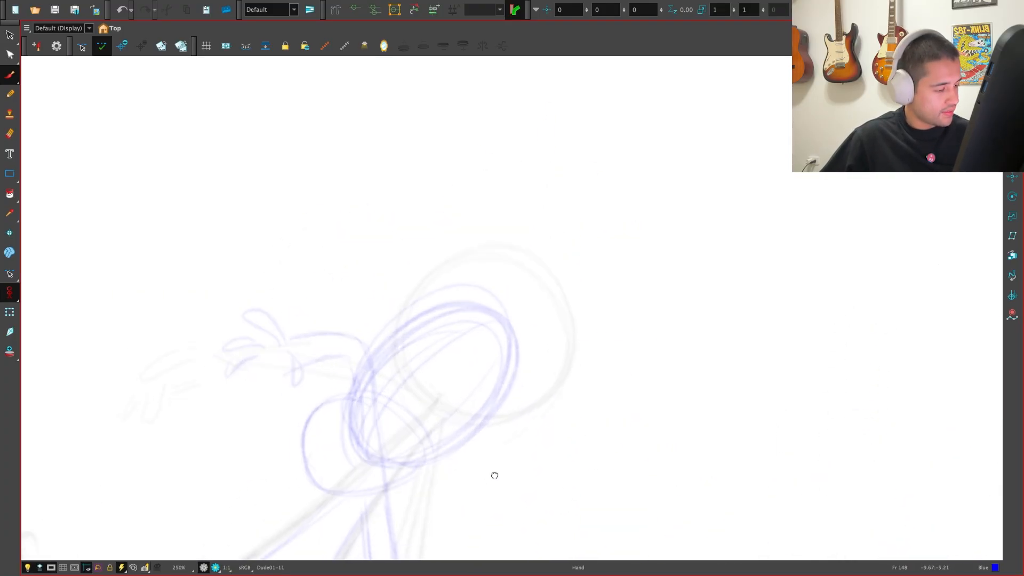
drag(495, 475, 500, 471)
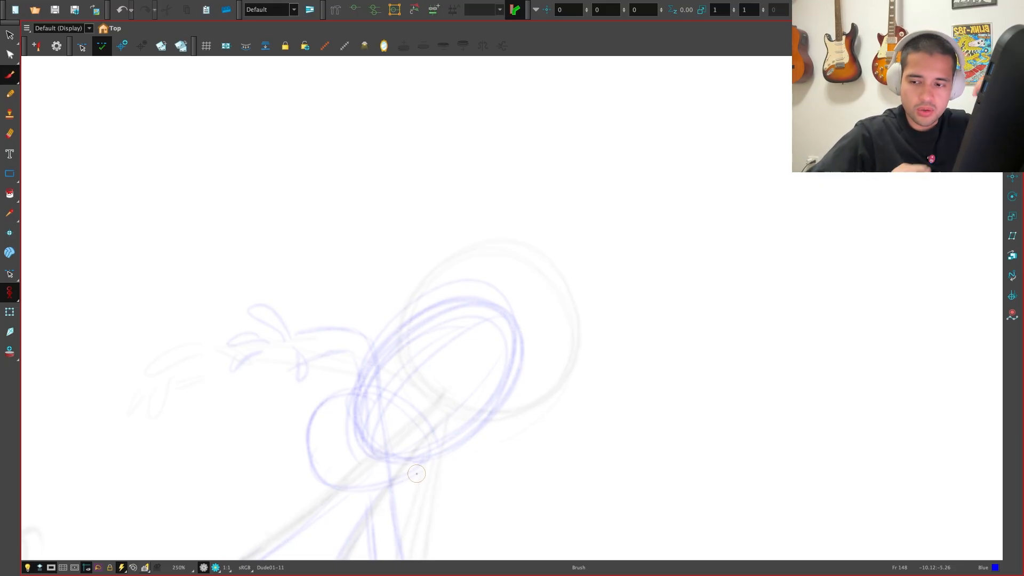
drag(360, 481, 338, 435)
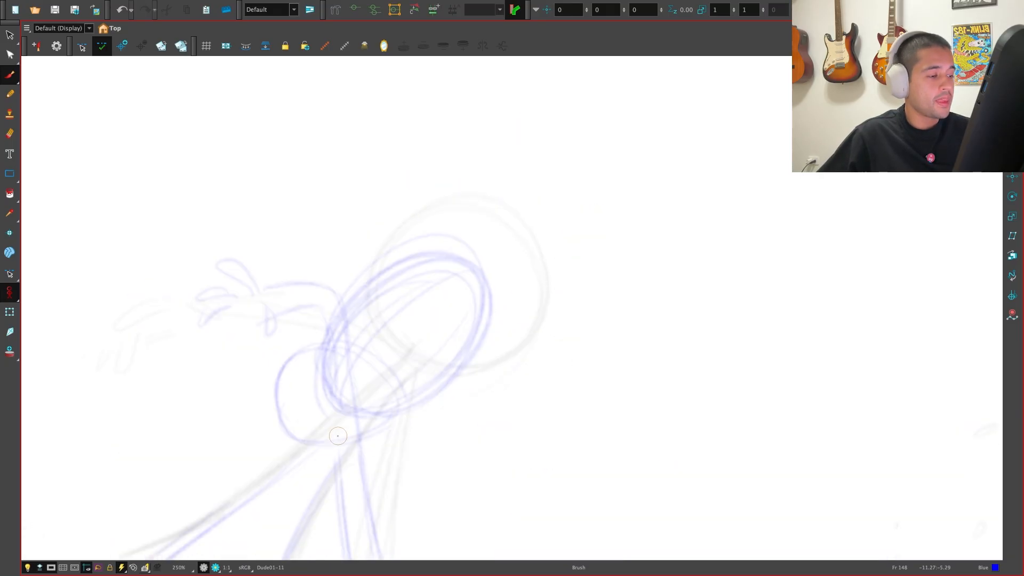
Flip repeatedly between frames 146 and 148 to judge how the head moves into the rough pose
key(period)
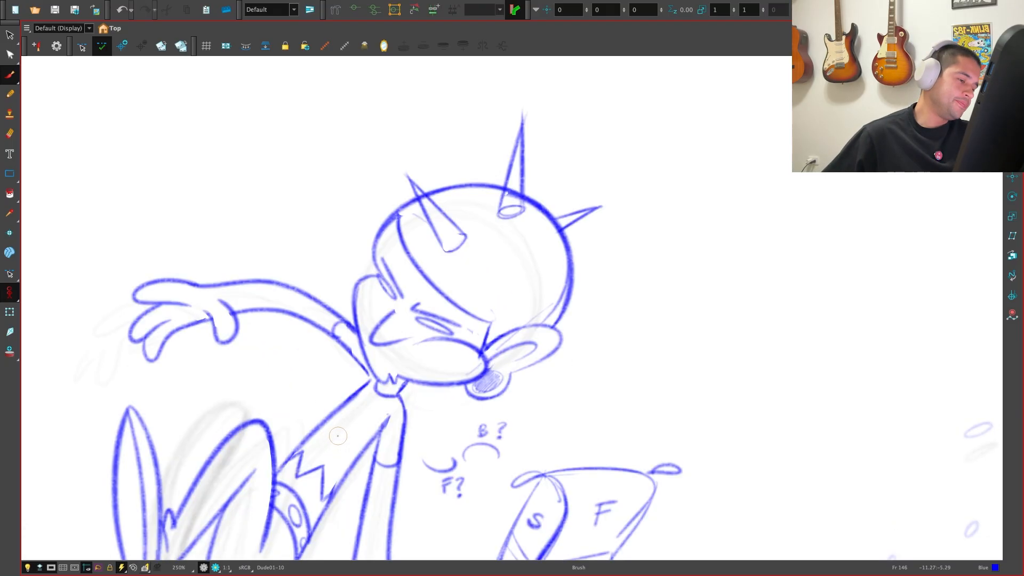
key(comma)
key(period)
key(comma)
key(period)
key(comma)
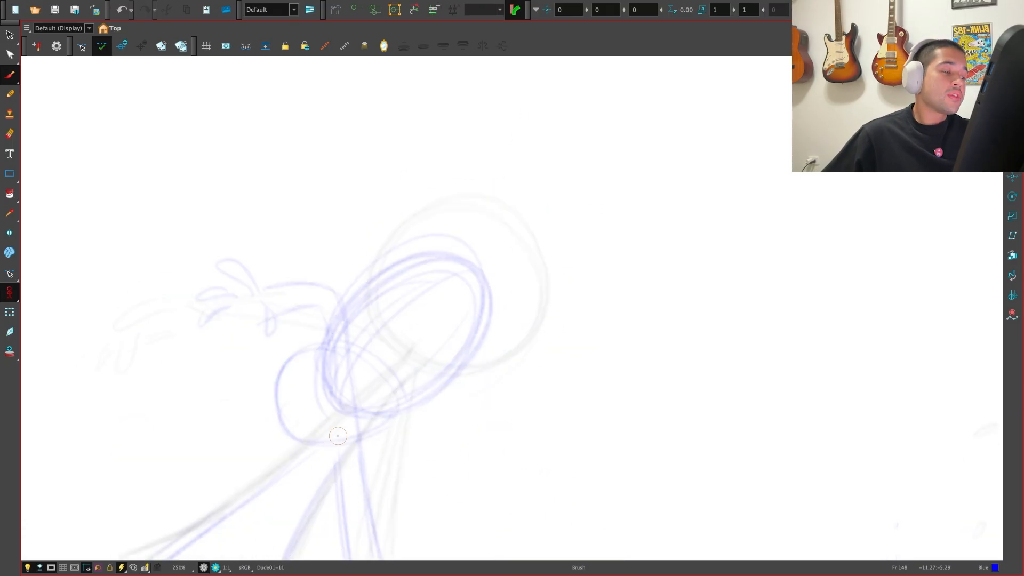
key(period)
key(comma)
key(period)
key(comma)
key(period)
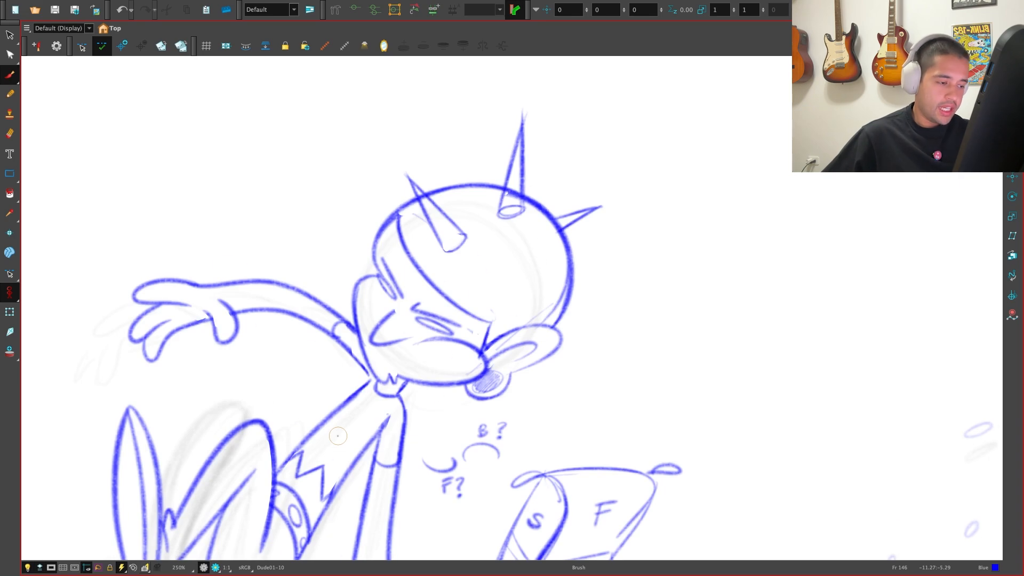
key(comma)
scroll(384, 473, down, 2)
scroll(380, 426, down, 1)
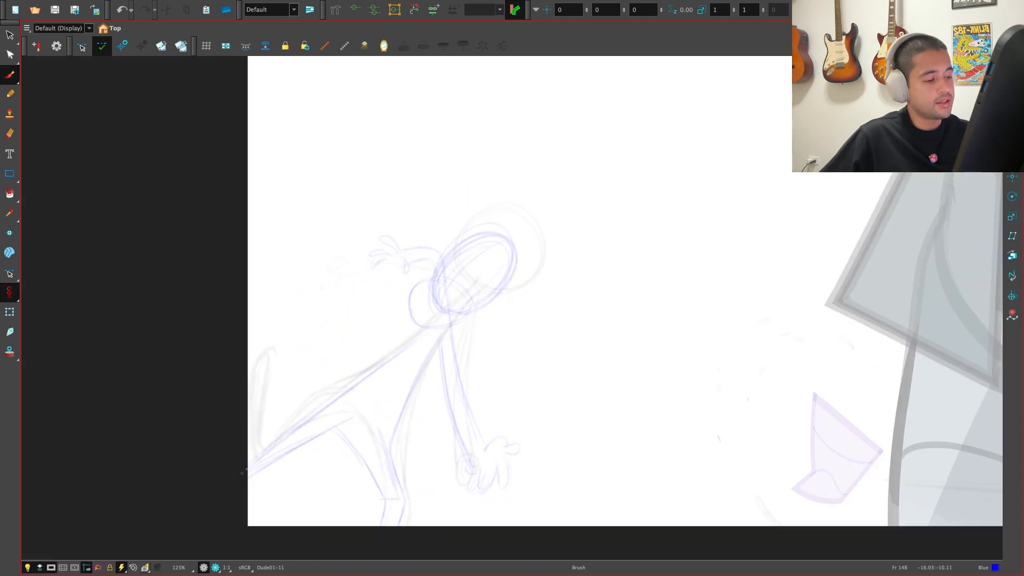
drag(249, 467, 483, 282)
key(alt+s)
key(ctrl+z)
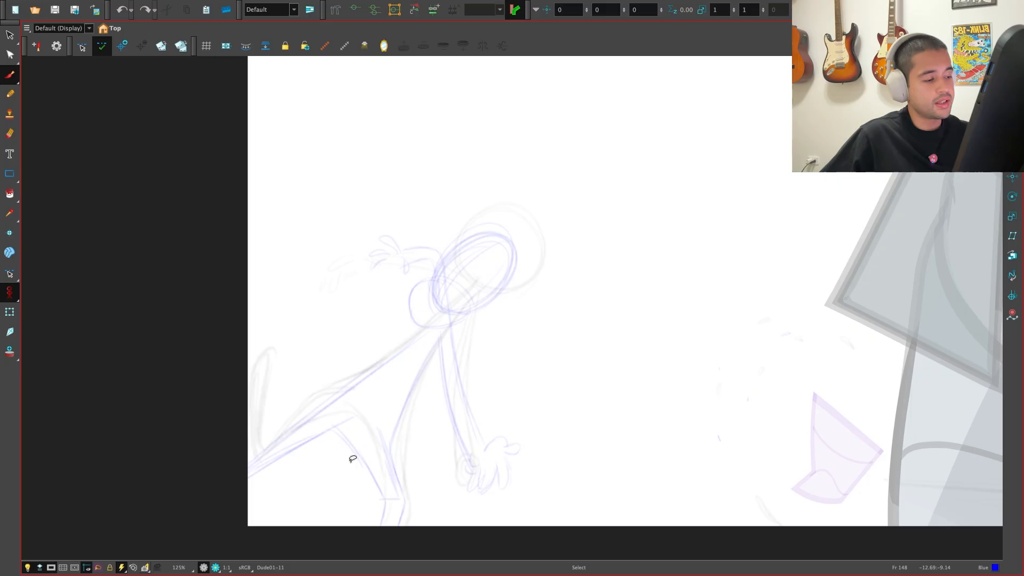
Examine the rough head ovals at frame 148 against the refined head at frame 146
scroll(350, 462, up, 1)
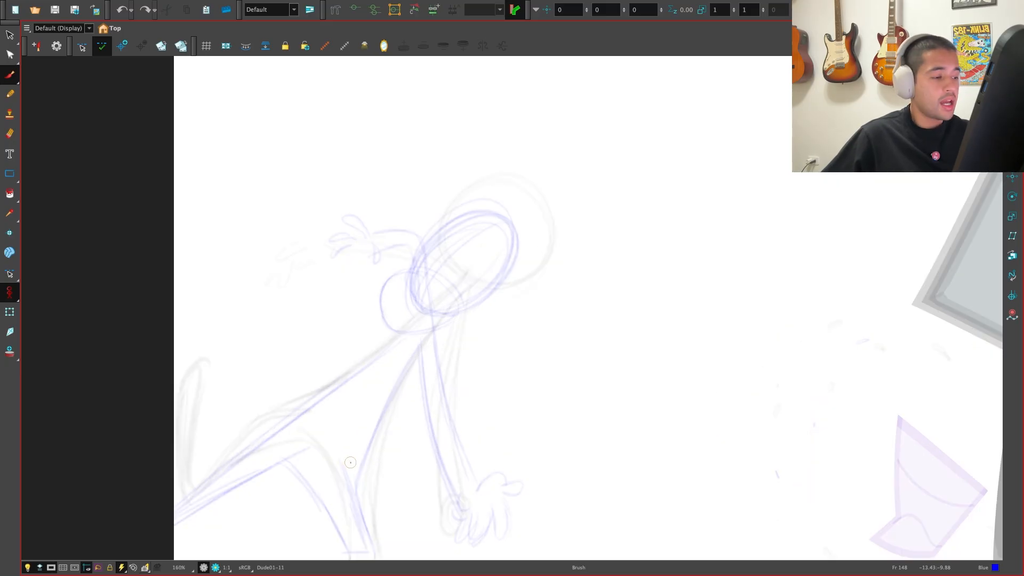
scroll(351, 462, up, 1)
drag(528, 325, 444, 437)
scroll(480, 448, up, 1)
key(comma)
key(comma)
key(f)
key(g)
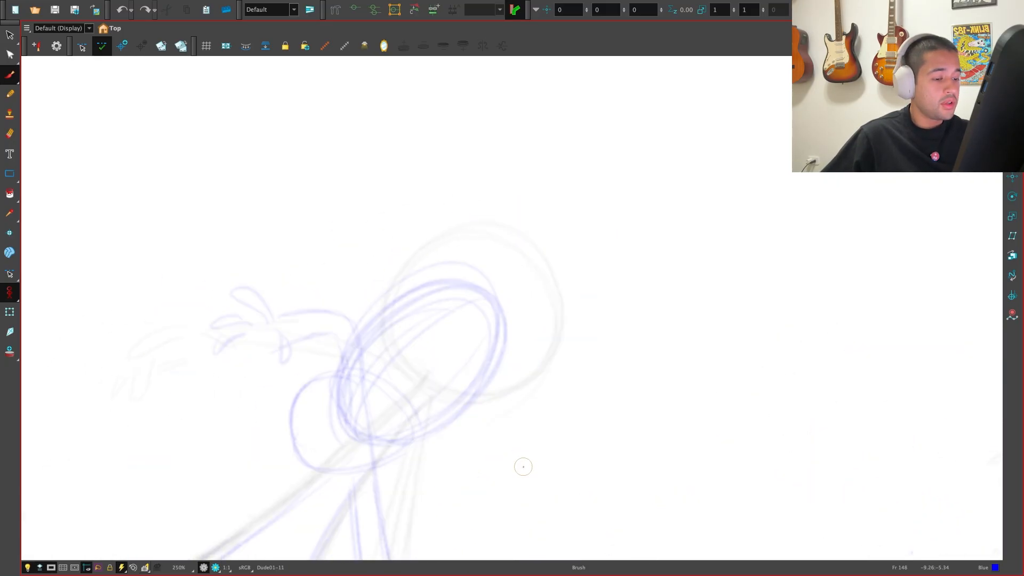
key(f)
key(g)
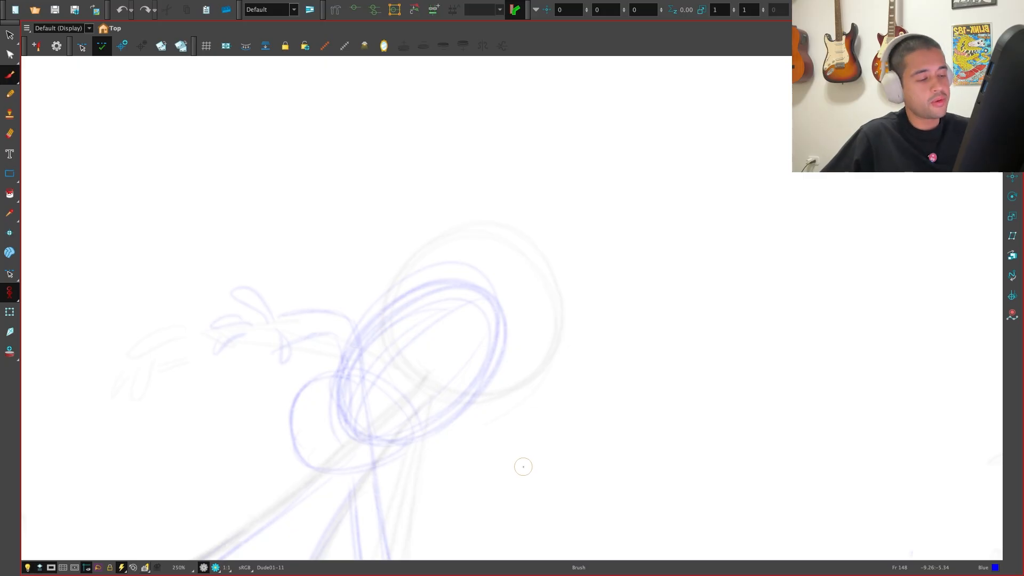
key(f)
key(g)
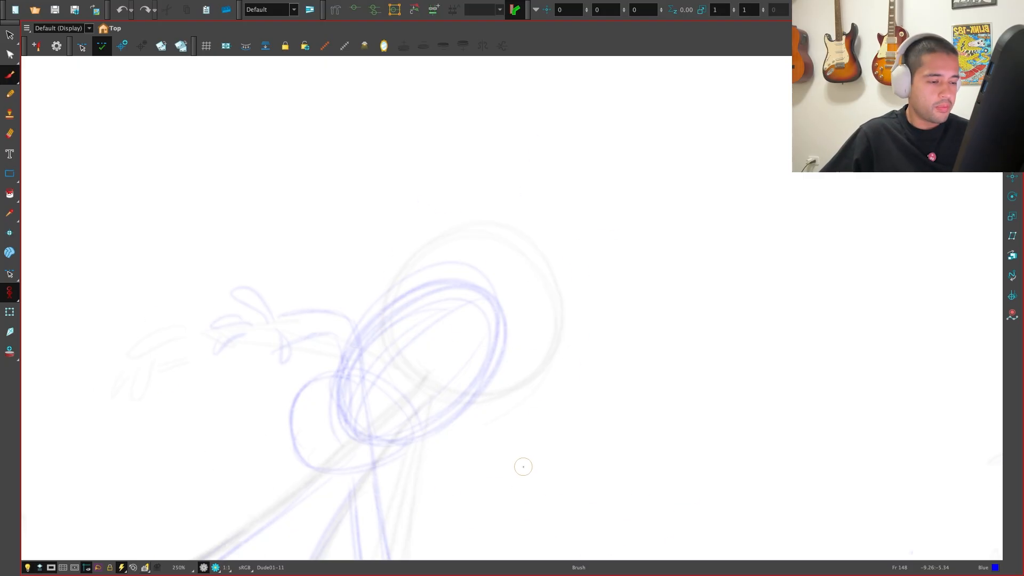
key(f)
key(g)
key(space)
key(2)
drag(336, 449, 411, 468)
key(f)
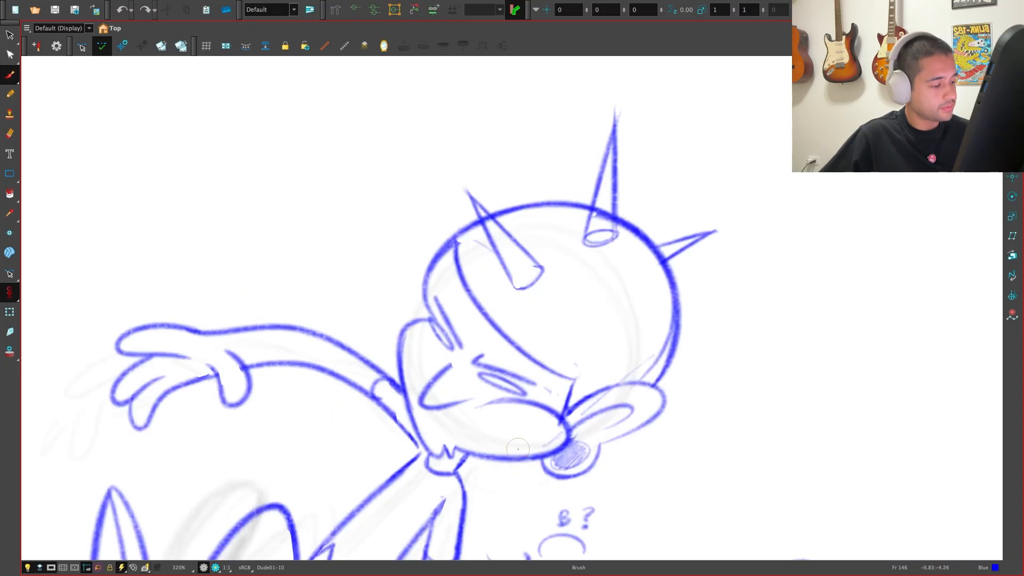
key(g)
key(f)
key(g)
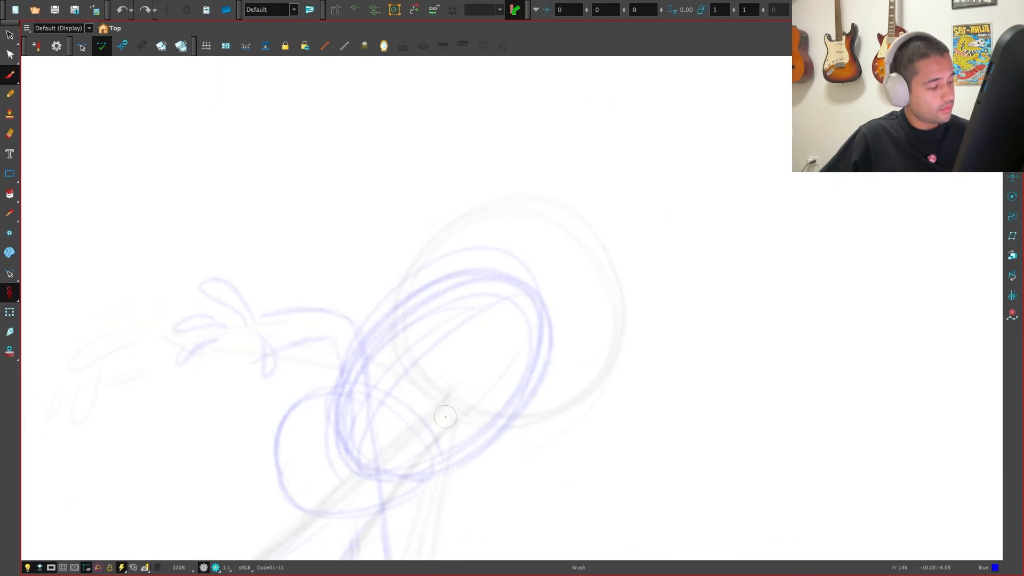
mouse_move(404, 426)
mouse_down()
mouse_move(457, 429)
mouse_move(381, 516)
mouse_up()
key(f)
key(g)
key(super+z)
mouse_move(406, 426)
mouse_down()
mouse_move(466, 468)
mouse_move(331, 504)
mouse_up()
key(f)
key(g)
key(super+z)
drag(479, 304, 324, 502)
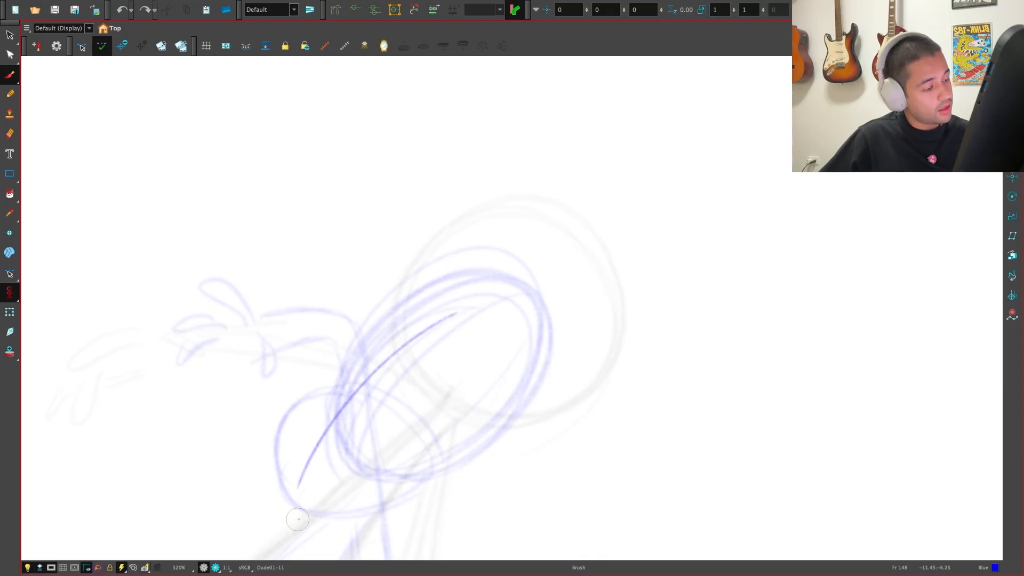
key(f)
key(g)
key(super+z)
Sketch the curved centre line of the face at frame 148 with an eye curve on each side, checking against frame 146
drag(479, 304, 293, 520)
key(f)
key(g)
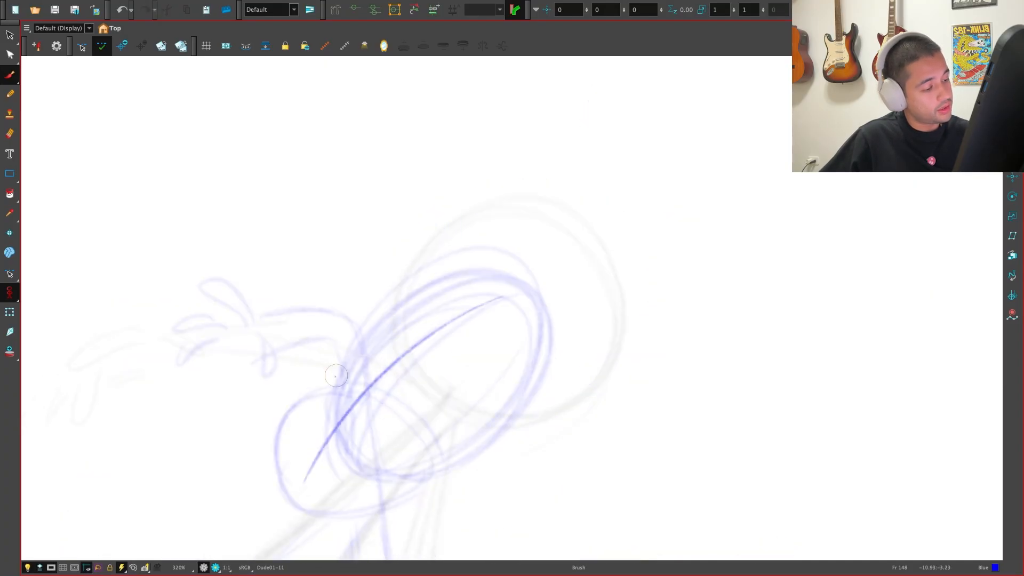
mouse_move(354, 354)
mouse_down()
mouse_move(382, 384)
mouse_move(472, 355)
mouse_move(422, 408)
mouse_up()
key(f)
key(g)
key(f)
key(g)
key(f)
key(g)
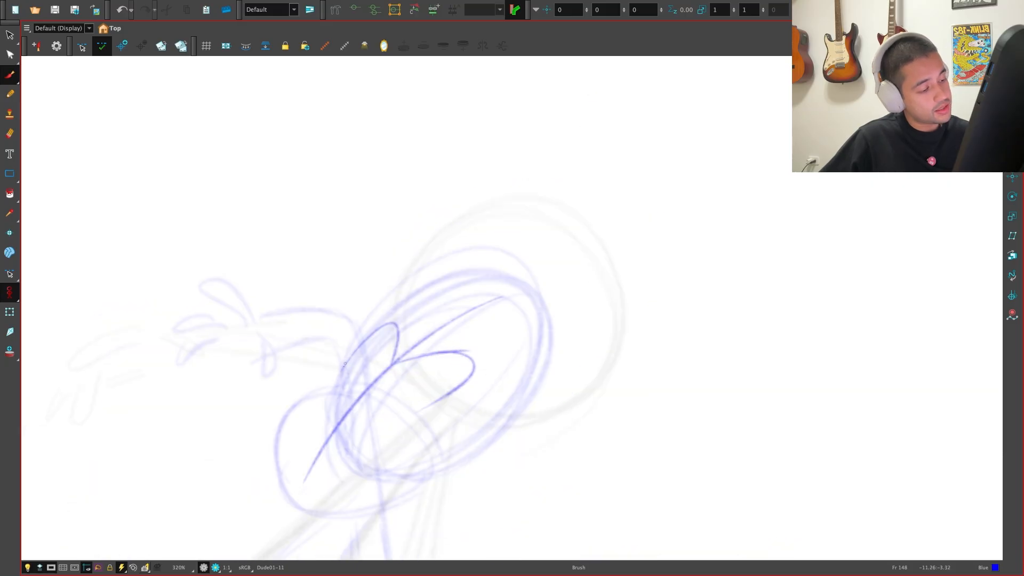
Draw the bold far cheek contour from the eye curve down towards the chin at frame 148
drag(339, 374, 323, 411)
key(ctrl+z)
drag(338, 365, 342, 495)
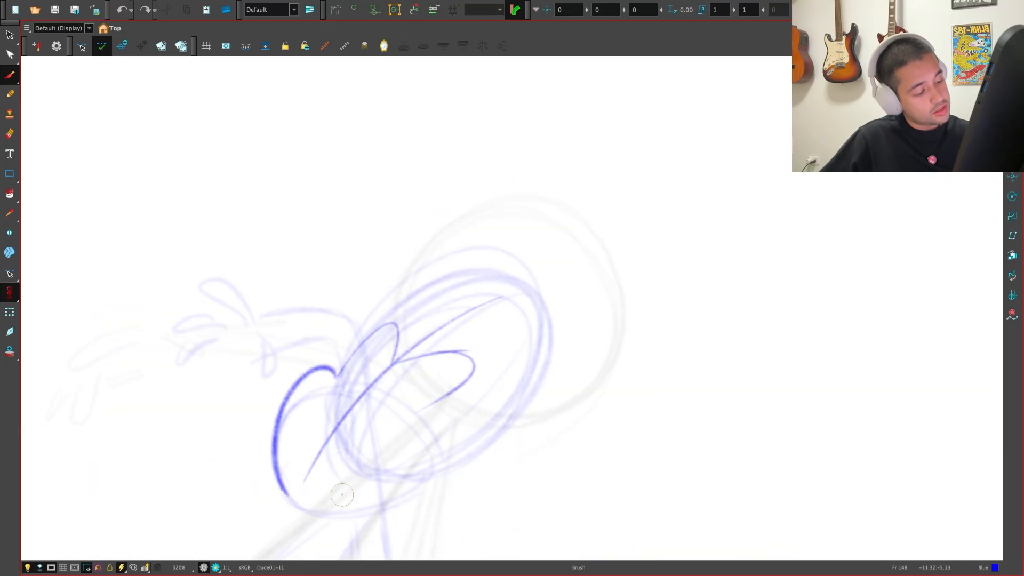
key(f)
key(g)
key(f)
key(g)
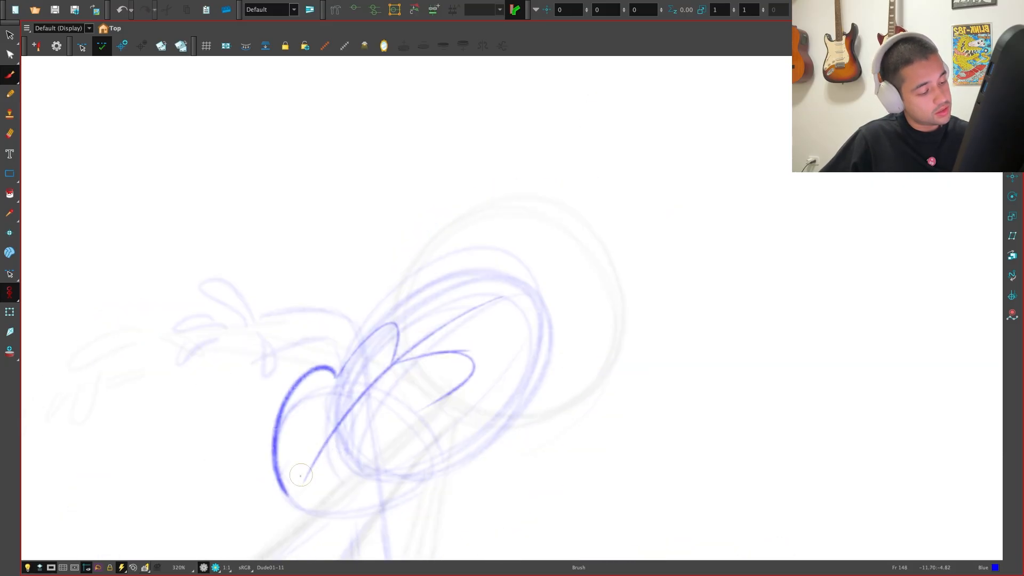
Add the small pointed tuft at the chin of the frame 148 head, matching the one at frame 146
mouse_move(287, 494)
mouse_down()
mouse_move(297, 474)
mouse_move(320, 492)
mouse_up()
key(f)
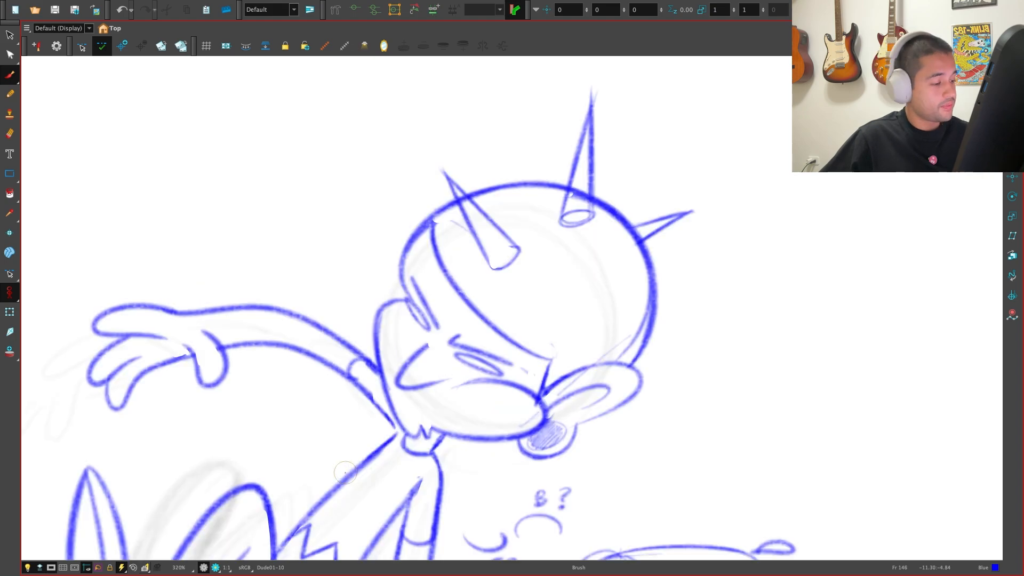
key(g)
drag(389, 532, 494, 469)
key(f)
key(g)
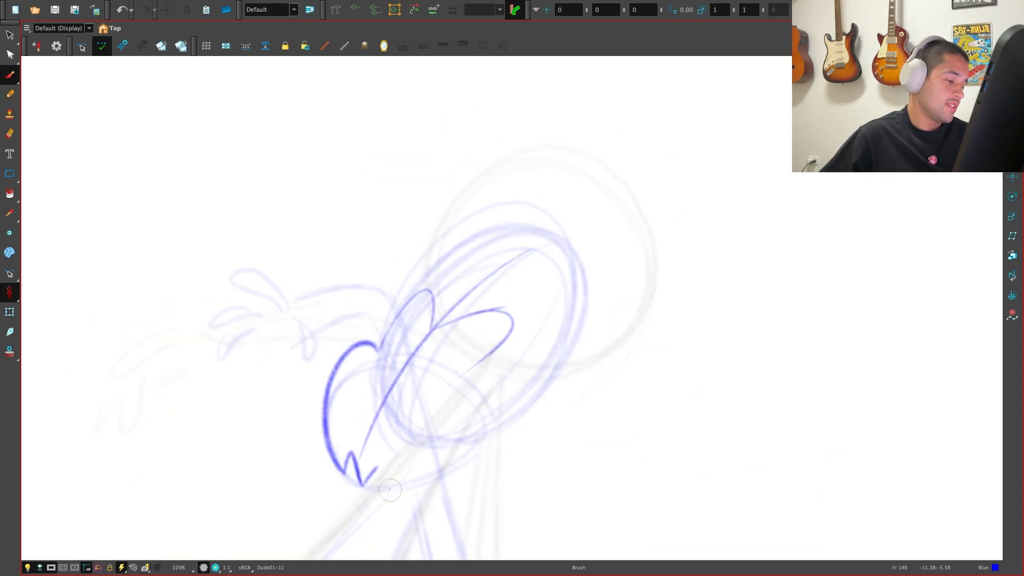
key(f)
key(g)
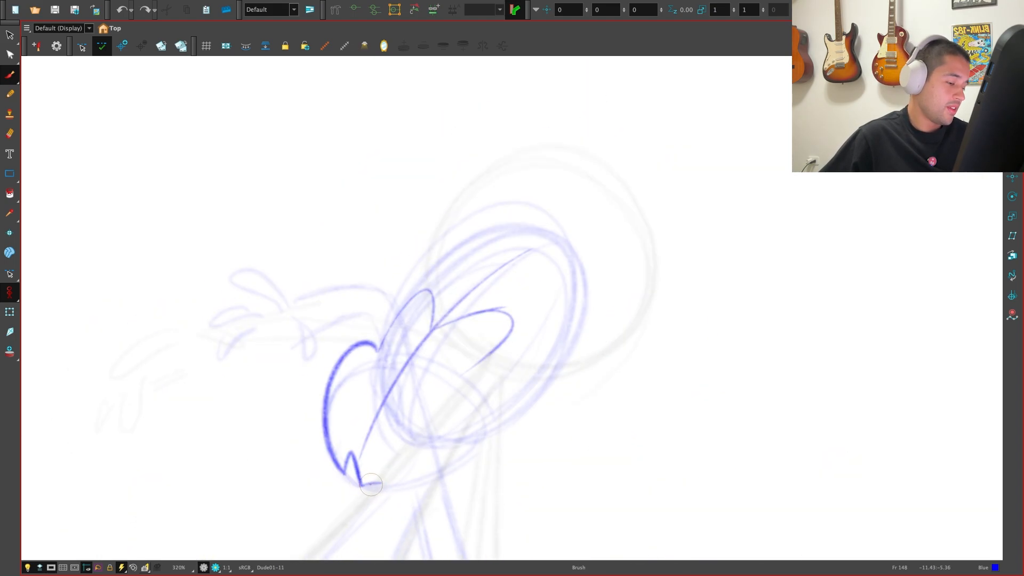
Draw the jaw line from the chin tuft around the rounded near cheek at frame 148
drag(380, 480, 451, 394)
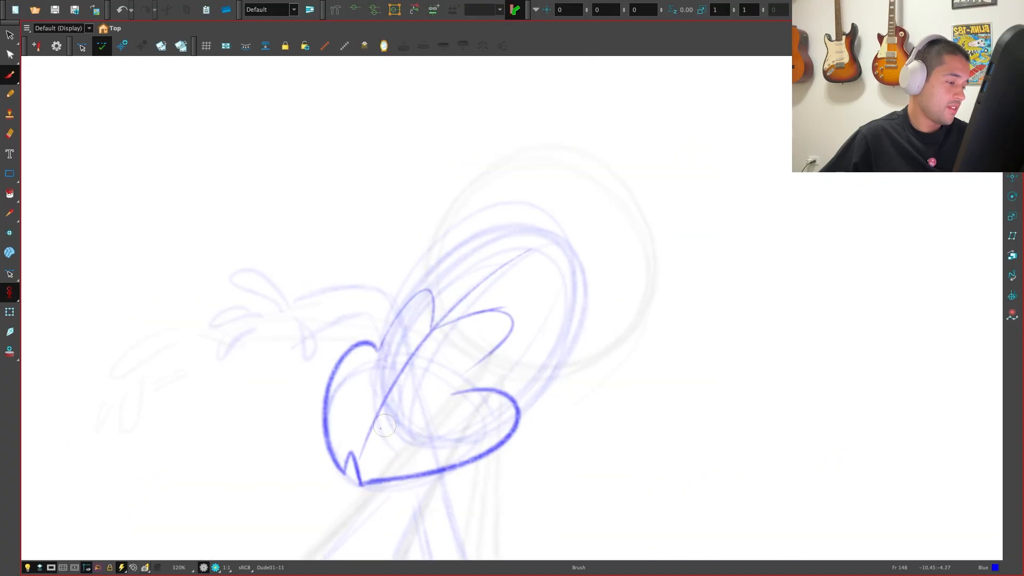
key(f)
key(g)
key(f)
key(g)
drag(499, 475, 390, 514)
key(f)
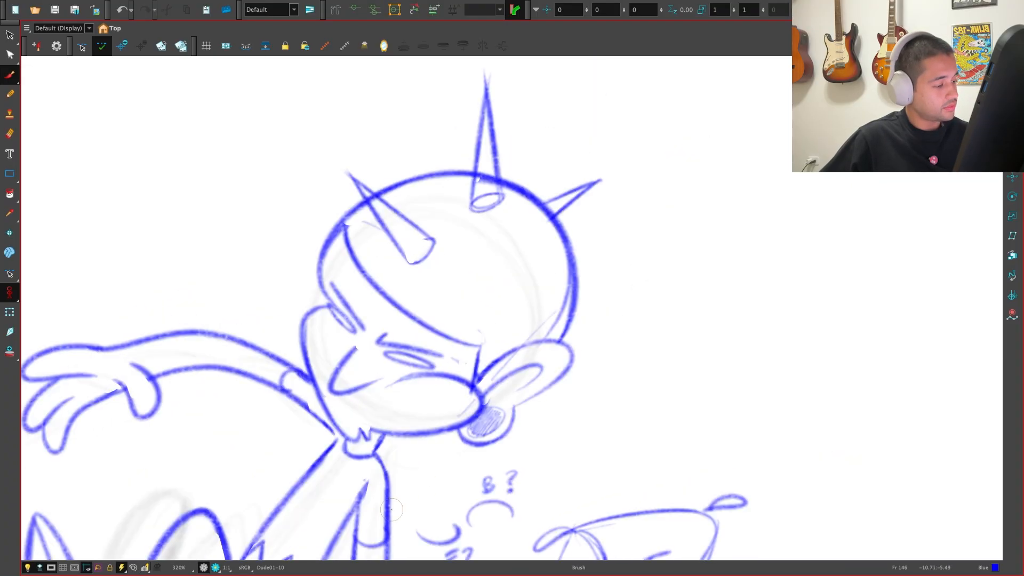
key(g)
Sketch a light elongated guide loop behind the near cheek and compare it with the ear area at frame 146
mouse_move(384, 470)
mouse_down()
mouse_move(410, 381)
mouse_move(350, 483)
mouse_up()
key(f)
key(g)
key(f)
key(g)
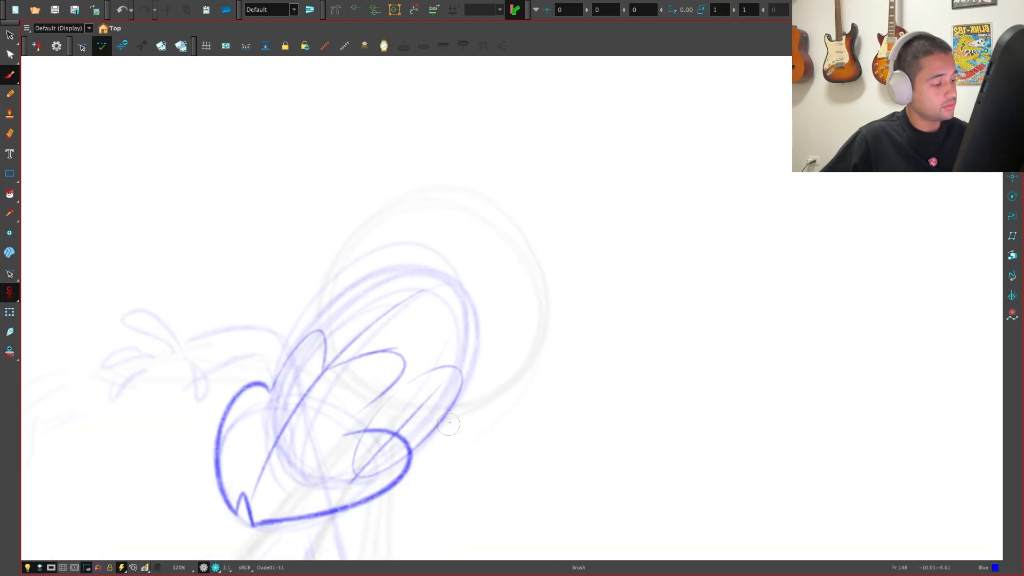
drag(411, 415, 525, 373)
key(f)
key(g)
key(ctrl+z)
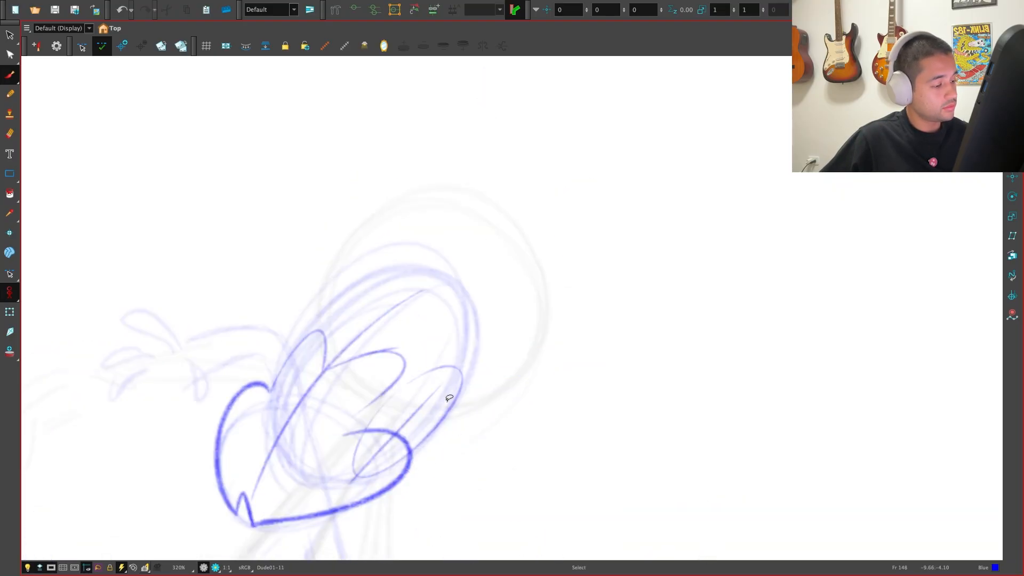
drag(425, 407, 435, 453)
key(f)
key(g)
key(ctrl+z)
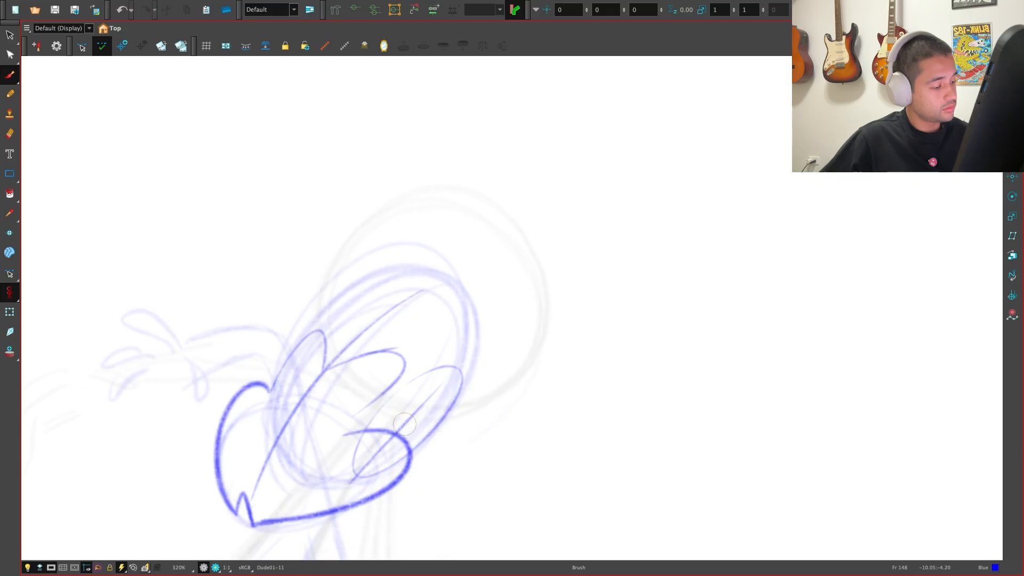
Draw the long rounded ear contour extending back from the near cheek at frame 148
drag(408, 421, 435, 453)
key(f)
key(g)
key(f)
key(g)
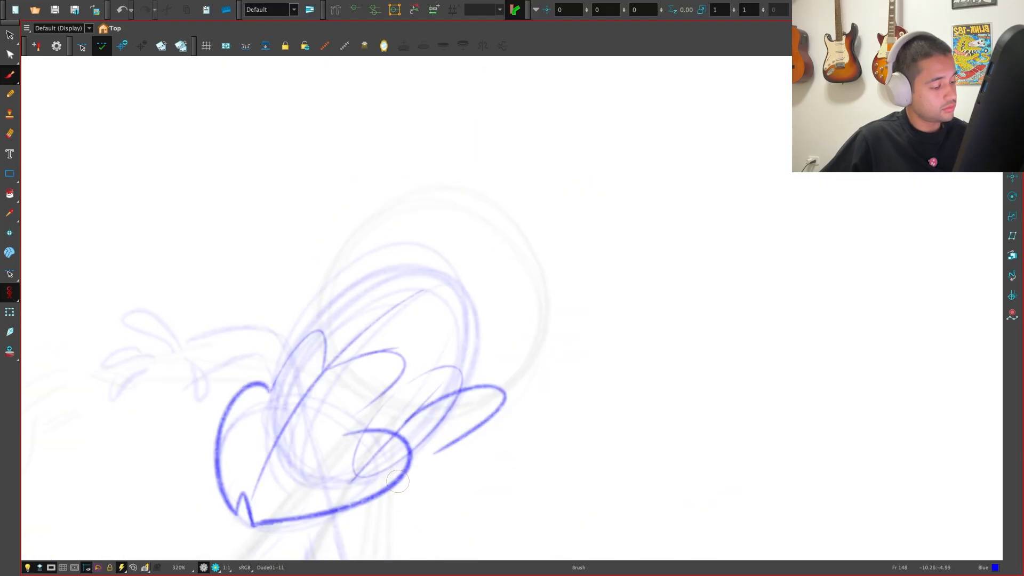
Draw the rounded earlobe shape below the ear with a small inner oval, checking it against frame 146
drag(391, 491, 460, 448)
key(ctrl+z)
mouse_move(393, 492)
mouse_down()
mouse_move(454, 457)
mouse_move(399, 478)
mouse_up()
key(ctrl+z)
key(f)
key(g)
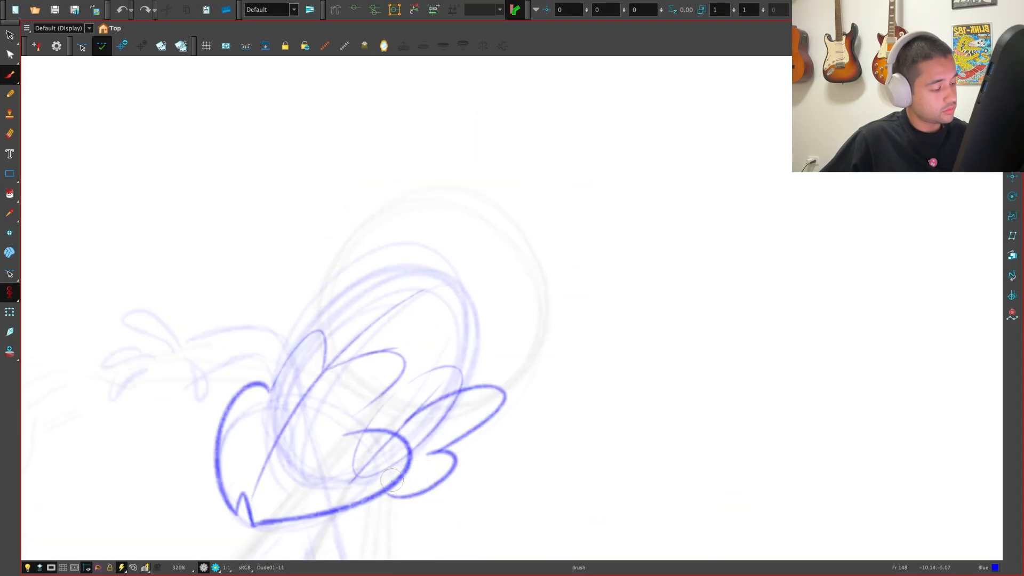
key(f)
key(g)
key(f)
key(g)
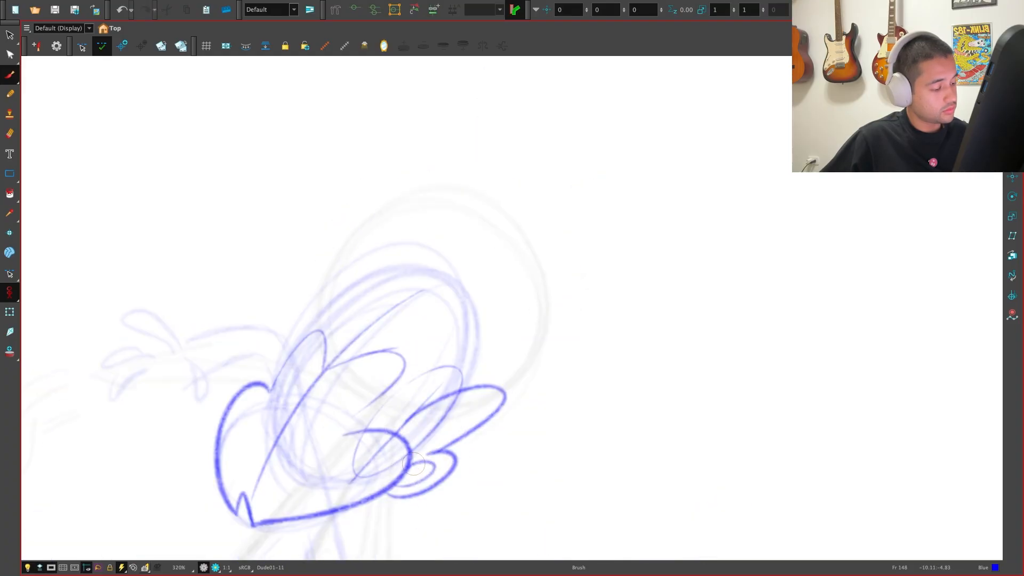
key(f)
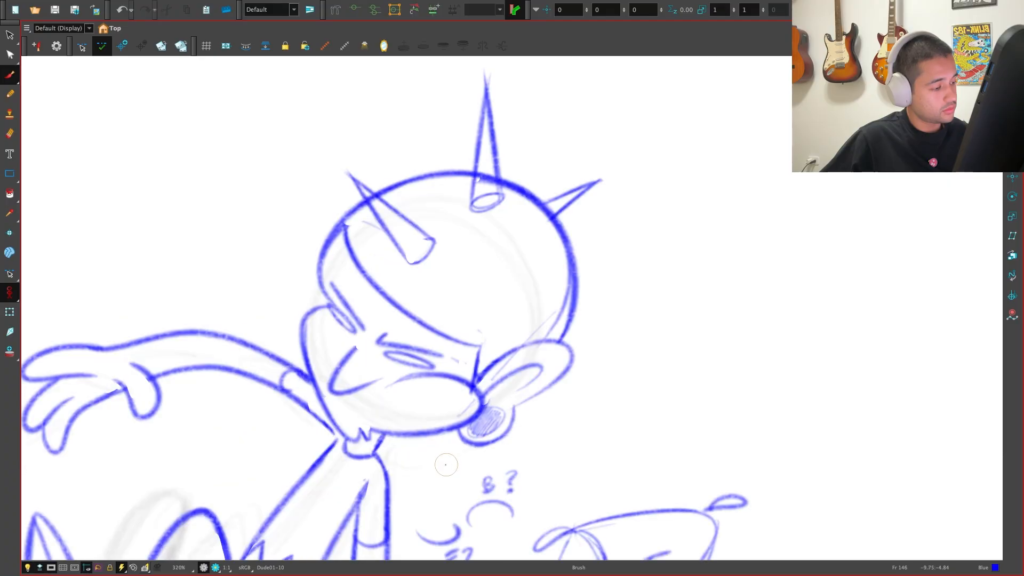
Add the inner contour line of the ear at frame 148, checking it against frame 146
key(g)
drag(472, 405, 406, 456)
key(f)
key(g)
key(f)
key(g)
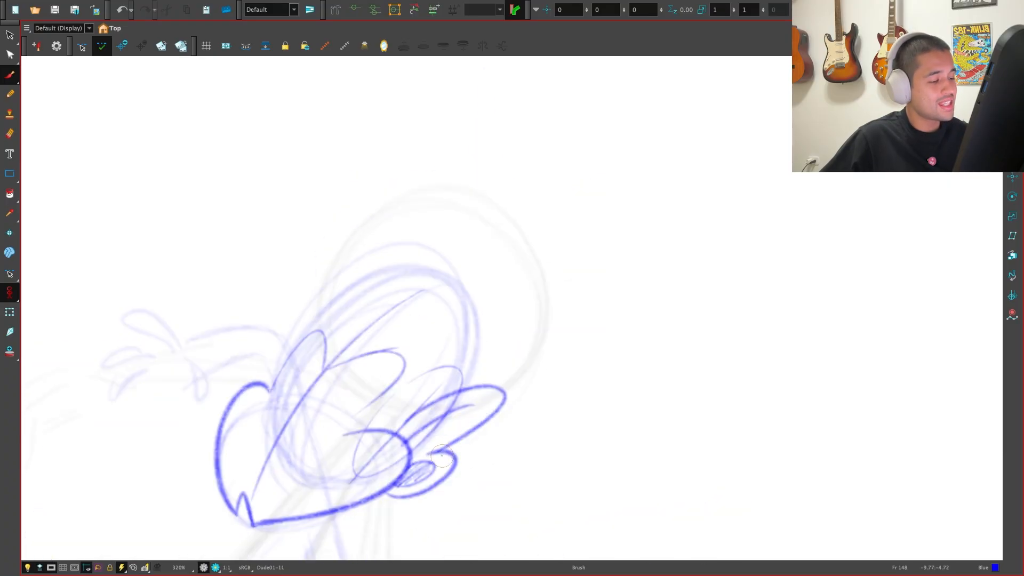
key(f)
key(g)
key(f)
key(g)
Draw the pointed nose on the lower face at frame 148, checking its placement against frame 146
key(space)
drag(385, 512, 449, 521)
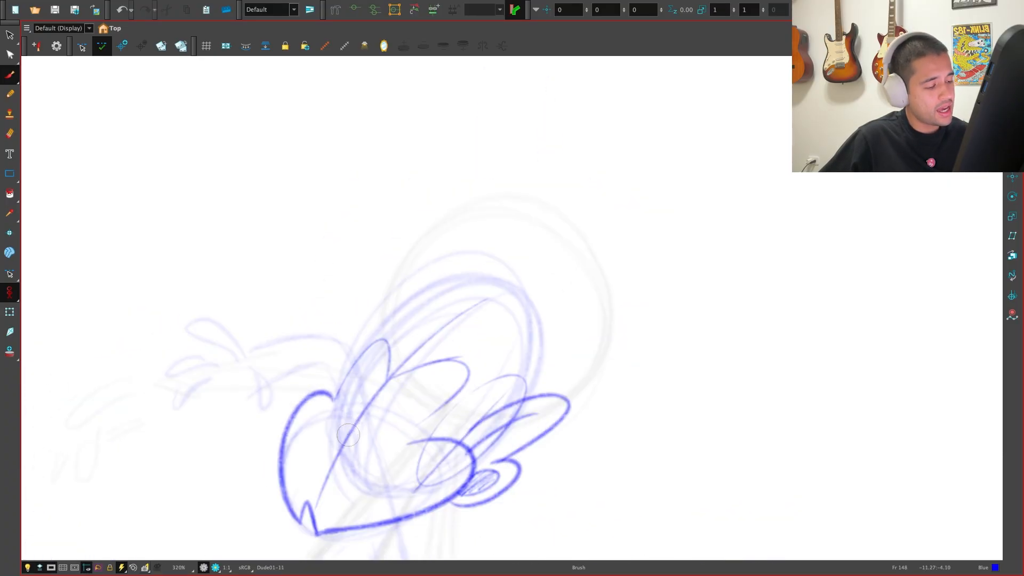
mouse_move(371, 423)
mouse_down()
mouse_move(320, 448)
mouse_move(353, 440)
mouse_up()
key(f)
key(g)
key(ctrl+z)
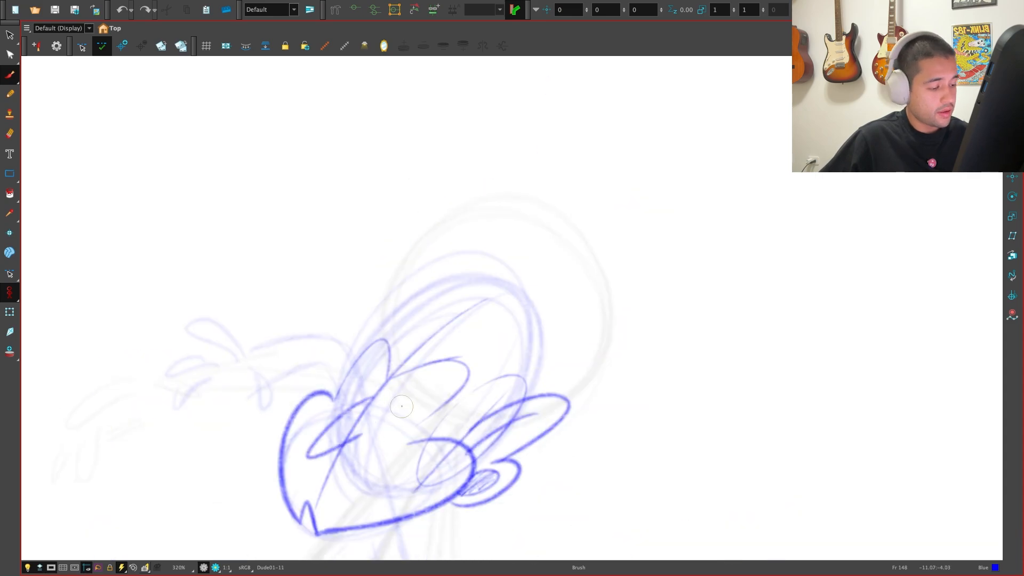
key(f)
key(g)
key(f)
key(g)
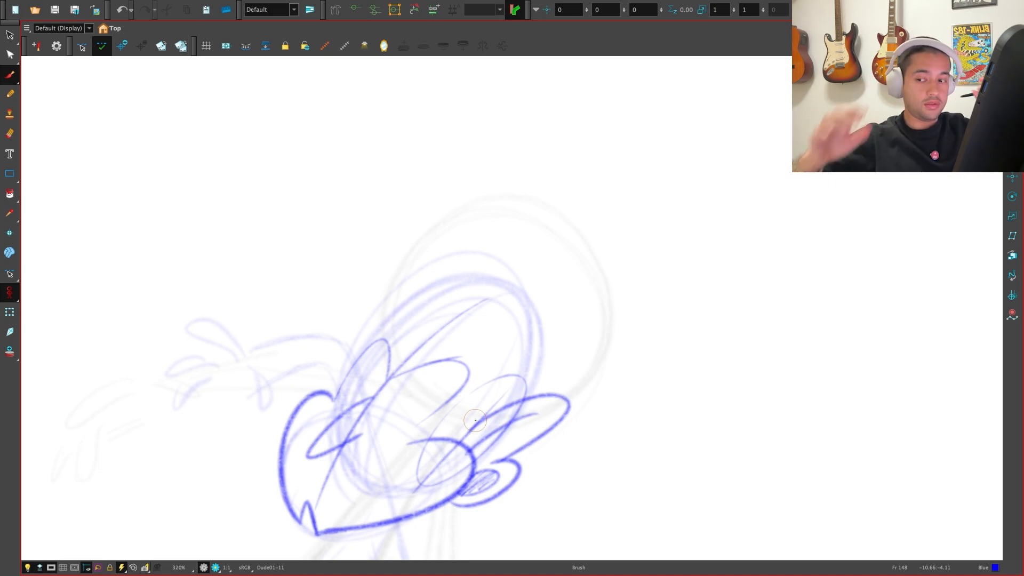
Compare the head and face at frame 148 with the finished drawing at frame 146
key(comma)
key(comma)
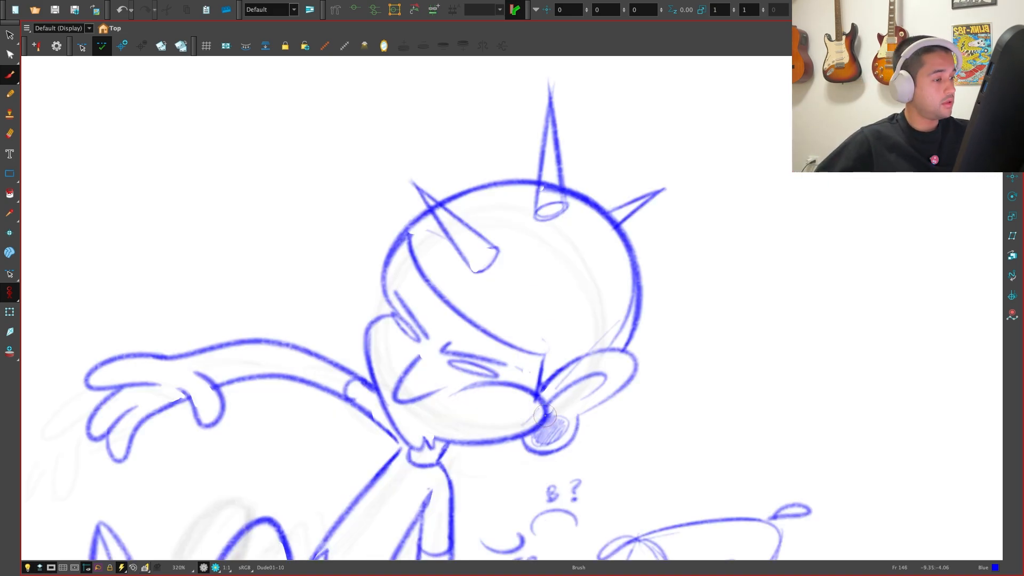
key(period)
key(period)
key(comma)
key(comma)
key(period)
key(period)
key(comma)
key(comma)
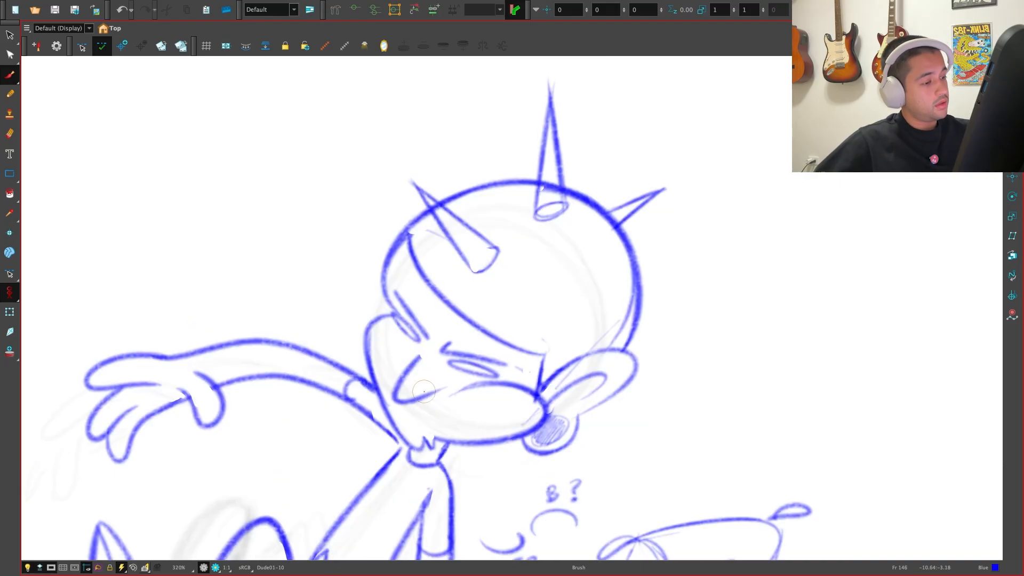
Draw the skull curve from the far cheek up over the crown at frame 148, comparing it with frame 146
key(period)
key(period)
mouse_move(329, 401)
mouse_down()
mouse_move(355, 336)
mouse_move(517, 281)
mouse_up()
key(comma)
key(comma)
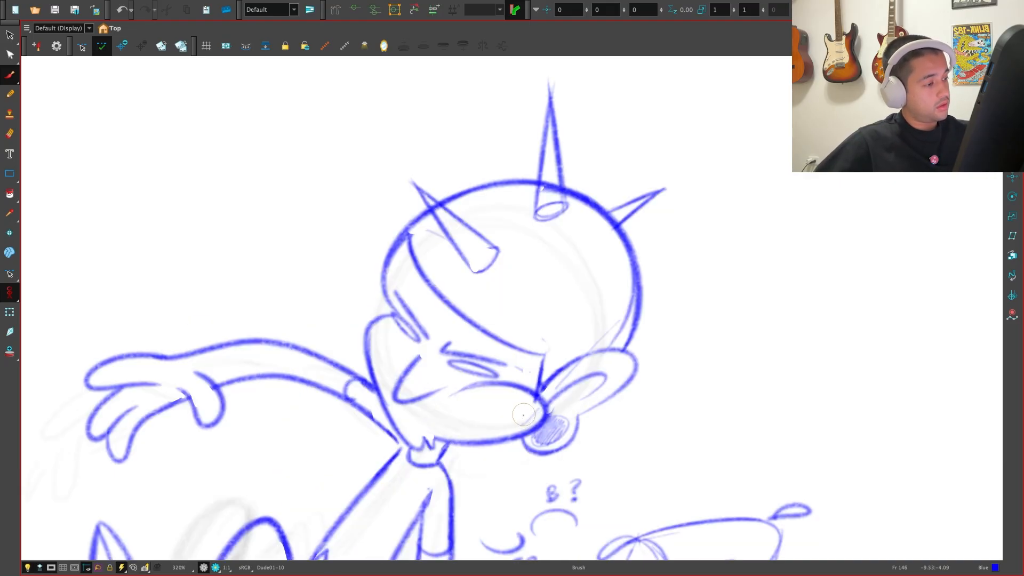
key(period)
key(period)
key(f)
key(g)
key(f)
key(g)
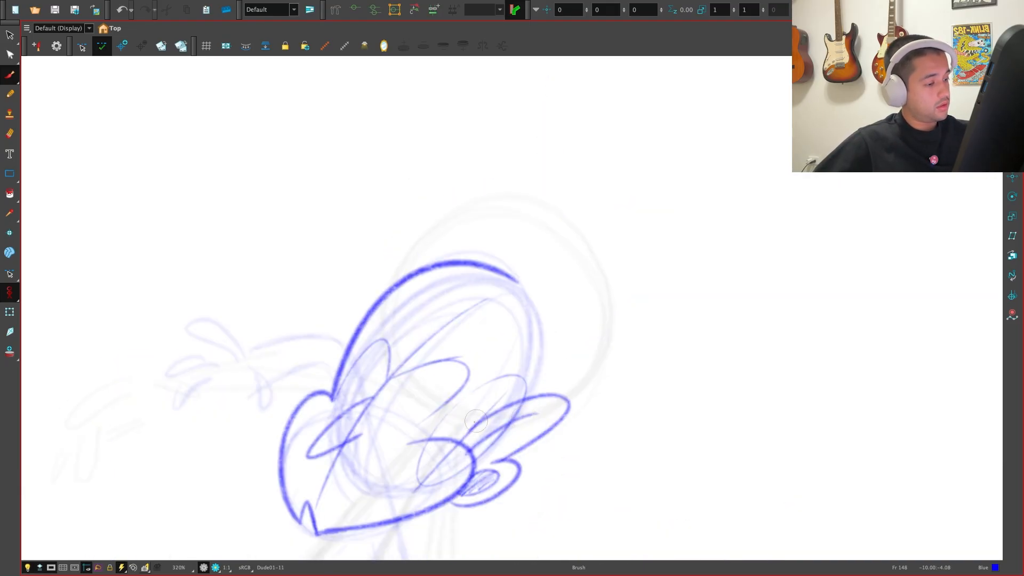
Replace the far eye's guide loop with a new rounded loop just inside the forehead curve
key(s)
click(383, 338)
key(Delete)
key(alt+b)
mouse_move(334, 398)
mouse_down()
mouse_move(389, 332)
mouse_move(400, 387)
mouse_up()
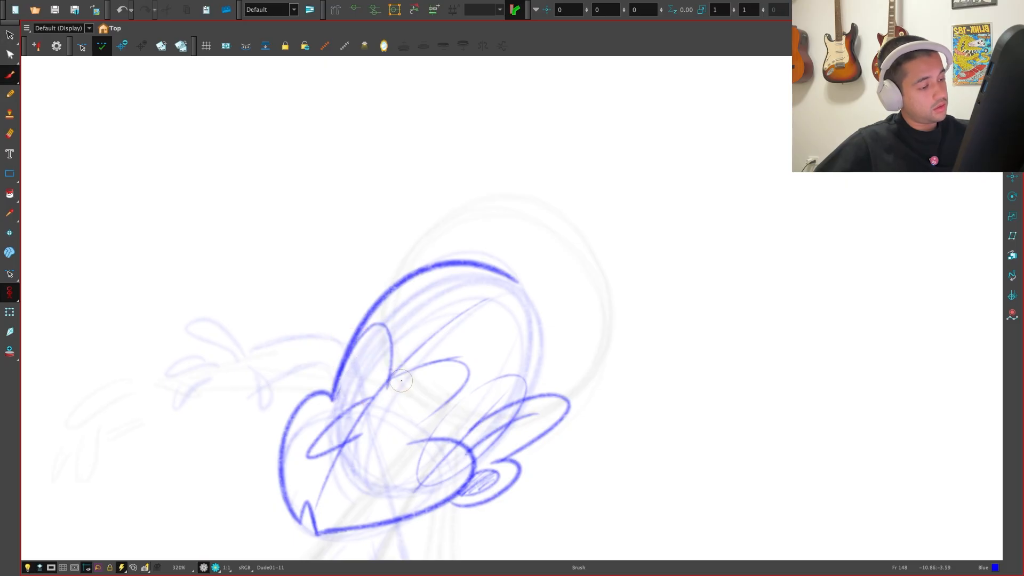
key(ctrl+z)
key(ctrl+shift+z)
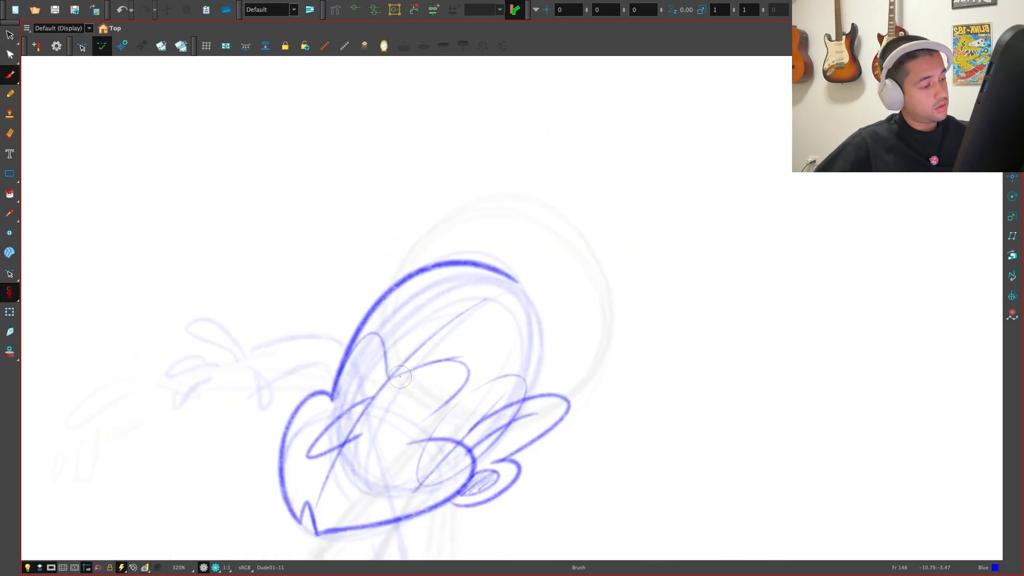
key(f)
key(g)
Try a curved hairline across the forehead at frame 148 and compare it with frame 146
drag(382, 302, 509, 370)
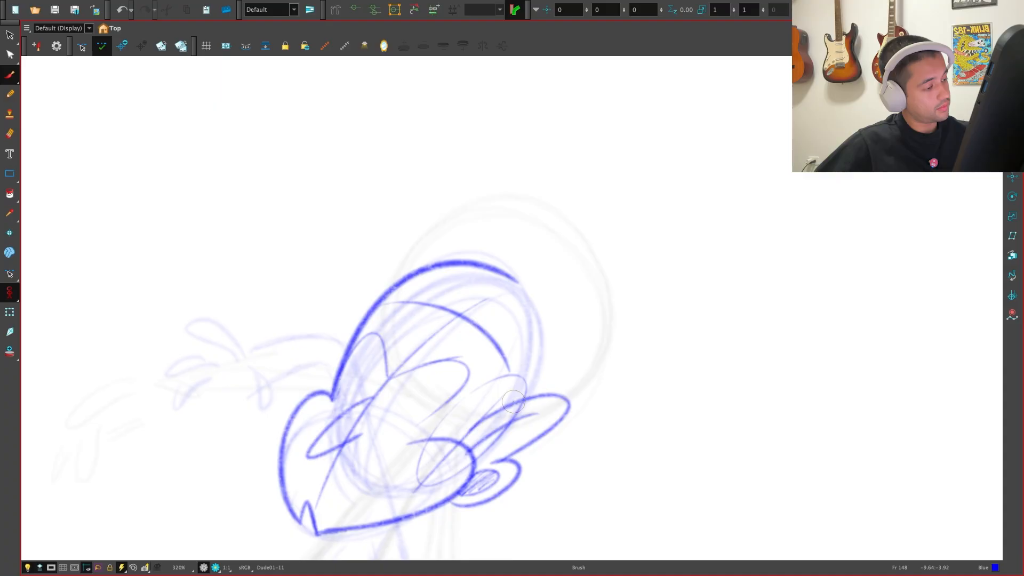
key(f)
key(g)
key(f)
key(g)
key(2)
key(f)
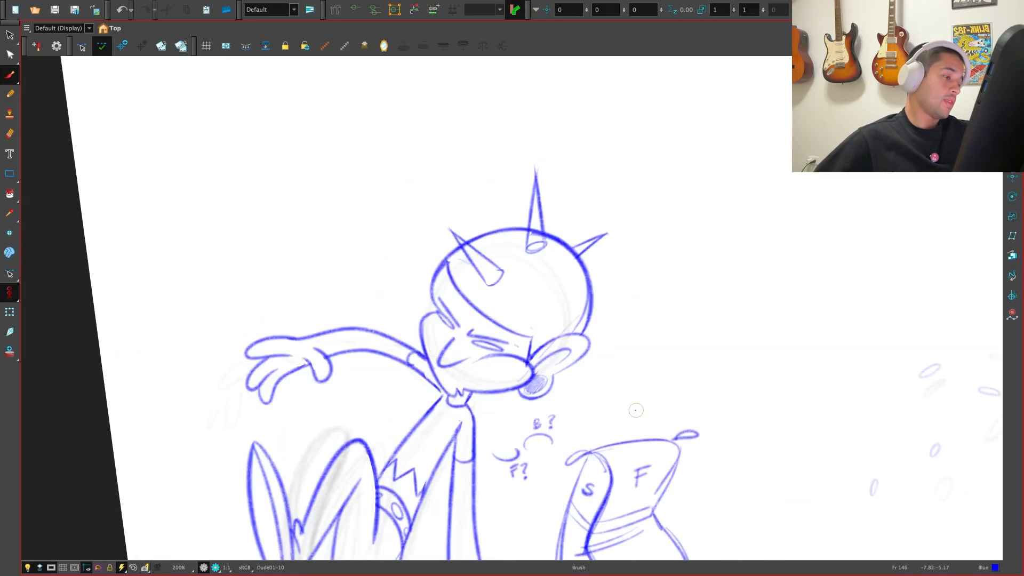
key(g)
key(f)
key(g)
key(f)
key(g)
key(f)
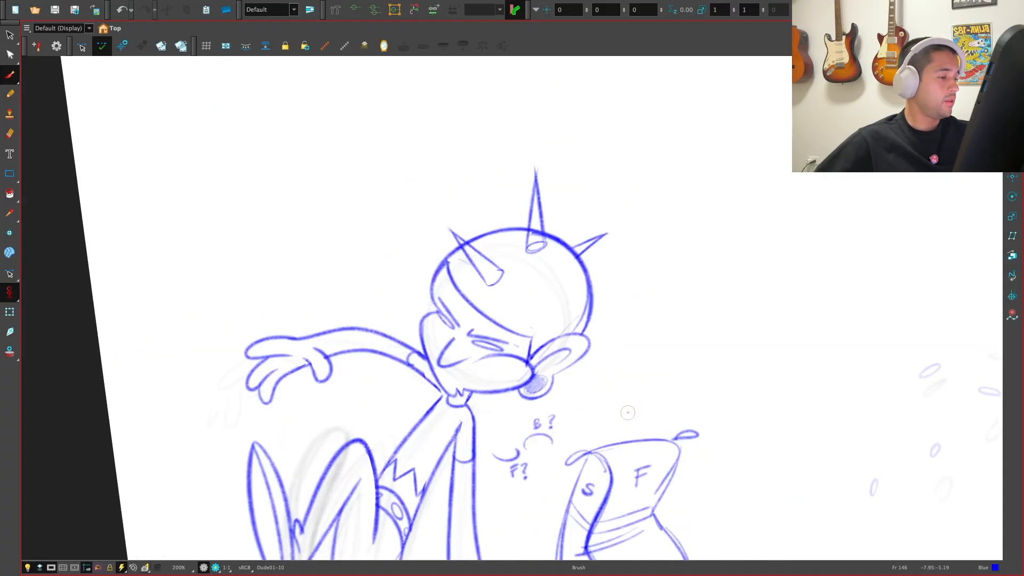
key(g)
key(2)
key(ctrl+z)
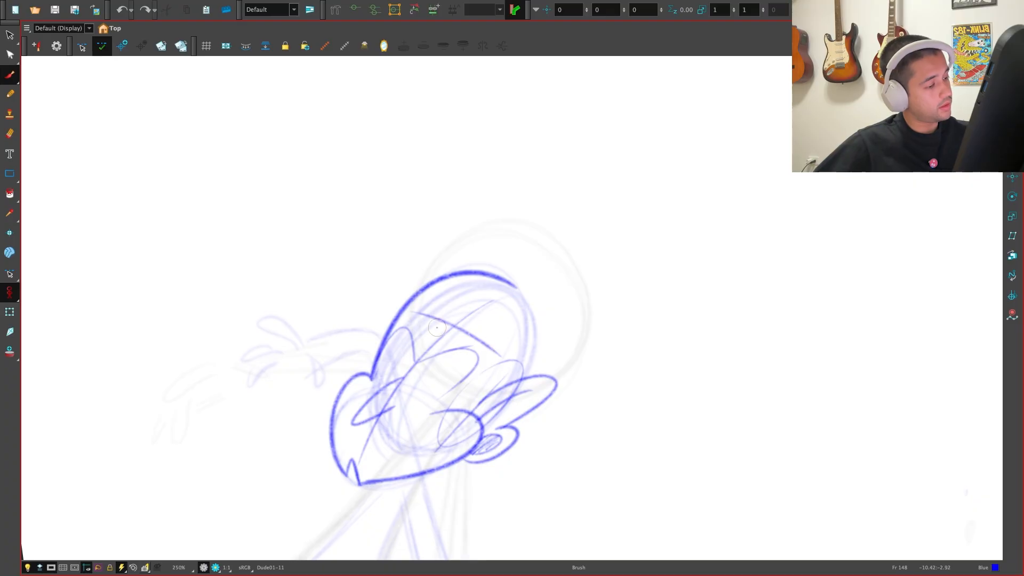
Draw a flatter hairline curve from the front of the skull back across the forehead at frame 148
drag(390, 327, 489, 352)
key(ctrl+z)
key(ctrl+z)
drag(396, 323, 489, 348)
key(f)
key(g)
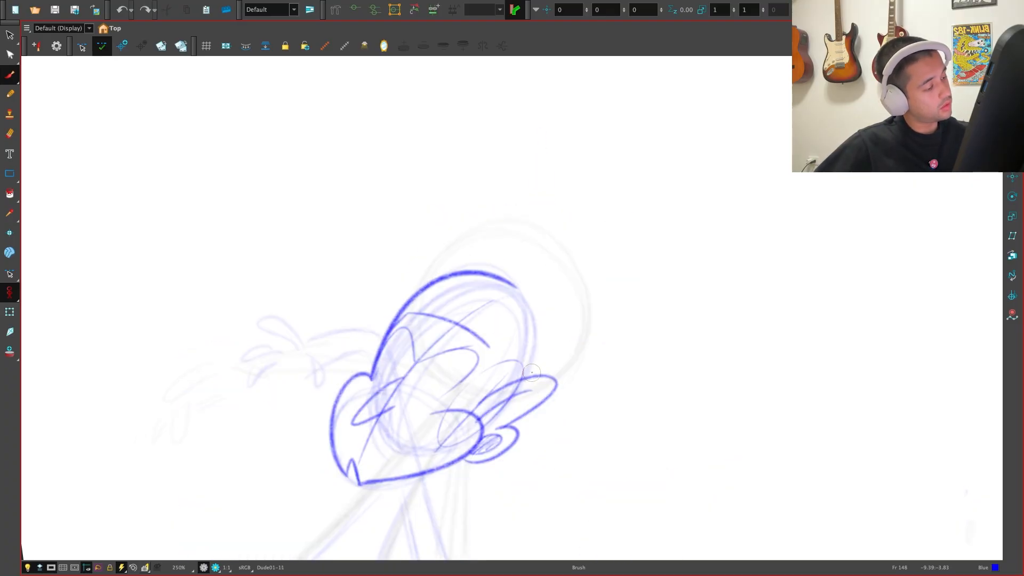
key(f)
key(g)
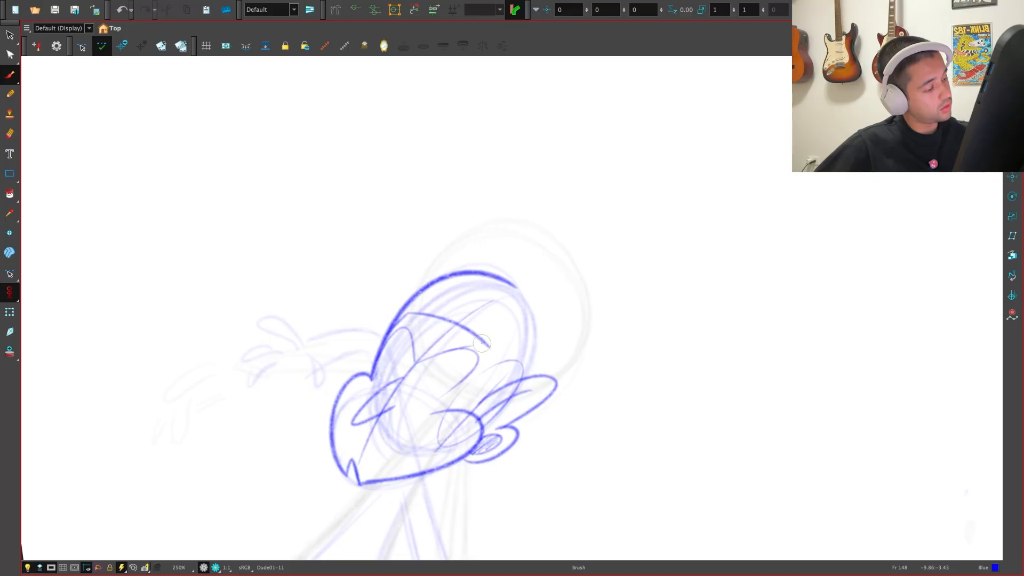
Draw the sideburn edge from the back end of the hairline down to the near cheek
mouse_move(481, 343)
mouse_down()
mouse_move(495, 357)
mouse_move(486, 398)
mouse_up()
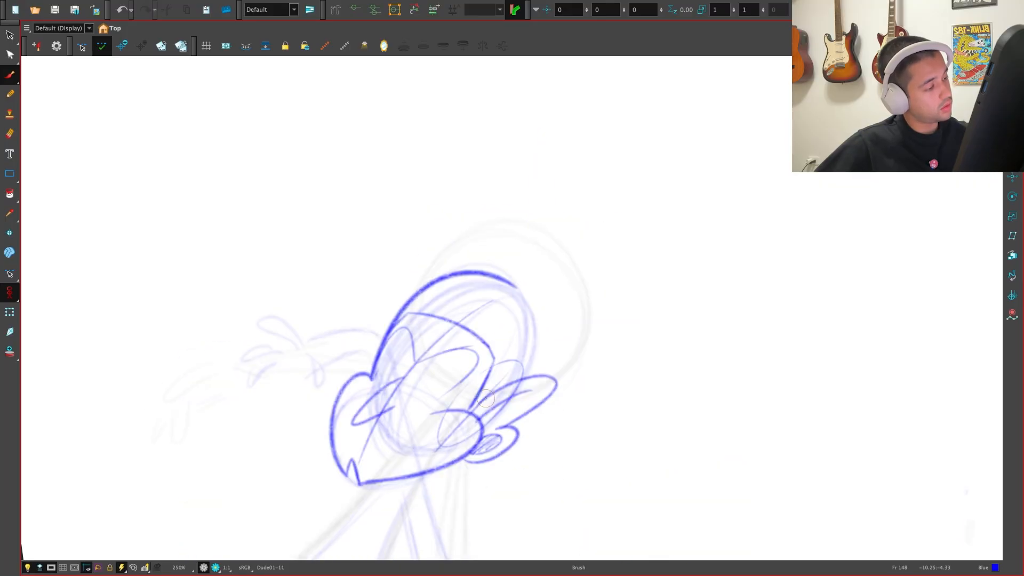
key(f)
key(g)
key(f)
key(g)
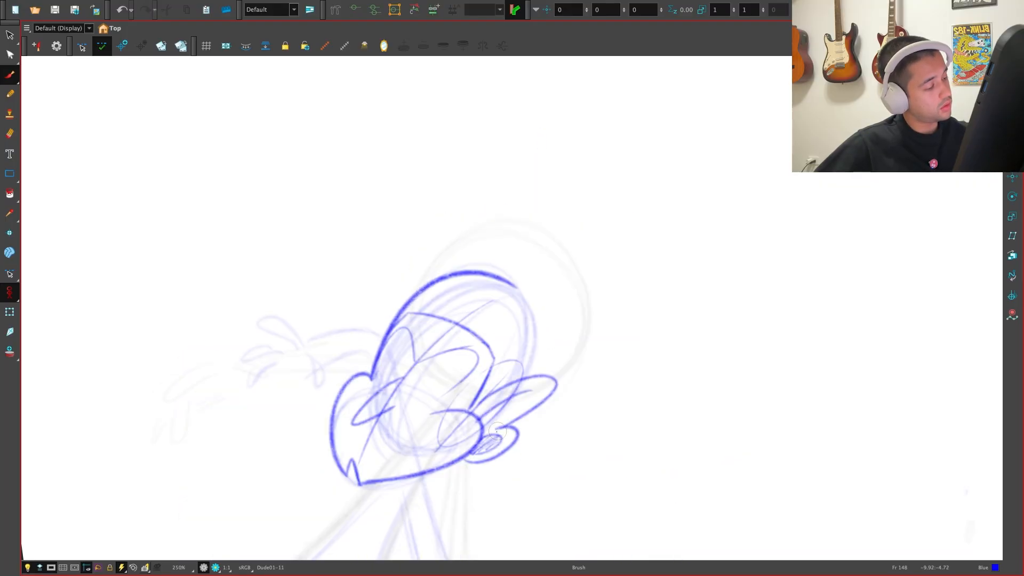
key(f)
key(g)
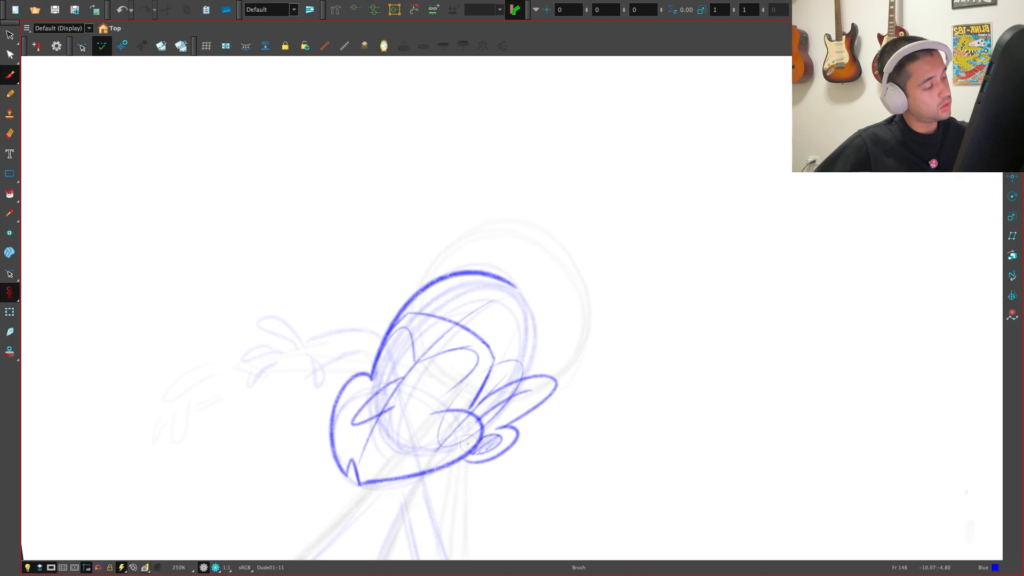
Draw the back of the head from behind the near cheek up around to the top of the skull
mouse_move(468, 444)
mouse_down()
mouse_move(544, 288)
mouse_move(406, 288)
mouse_up()
key(f)
key(g)
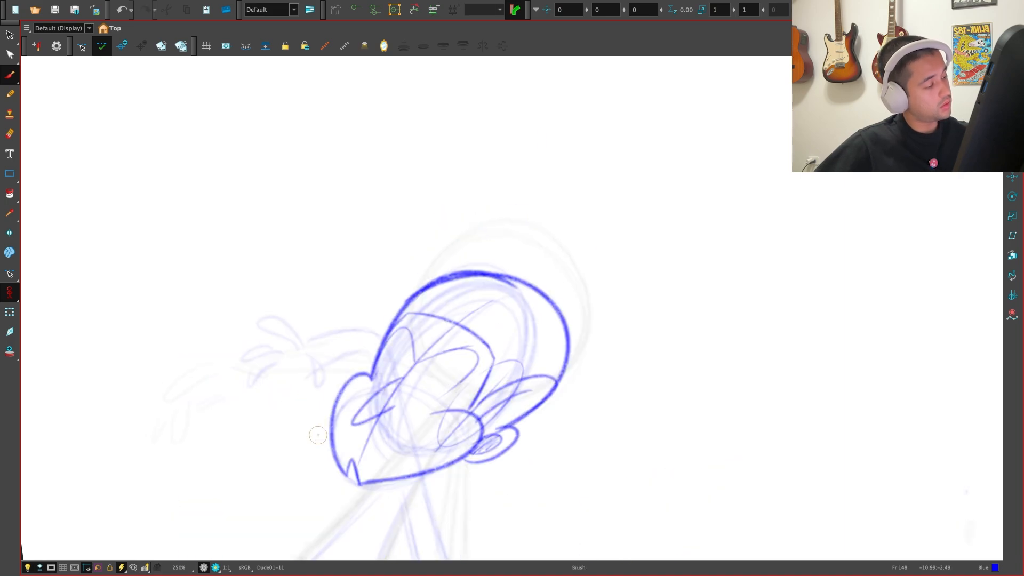
Slightly reshape the back-of-head stroke with the Select tool and compare the skull with frame 146
key(alt+s)
drag(569, 343, 574, 329)
click(605, 315)
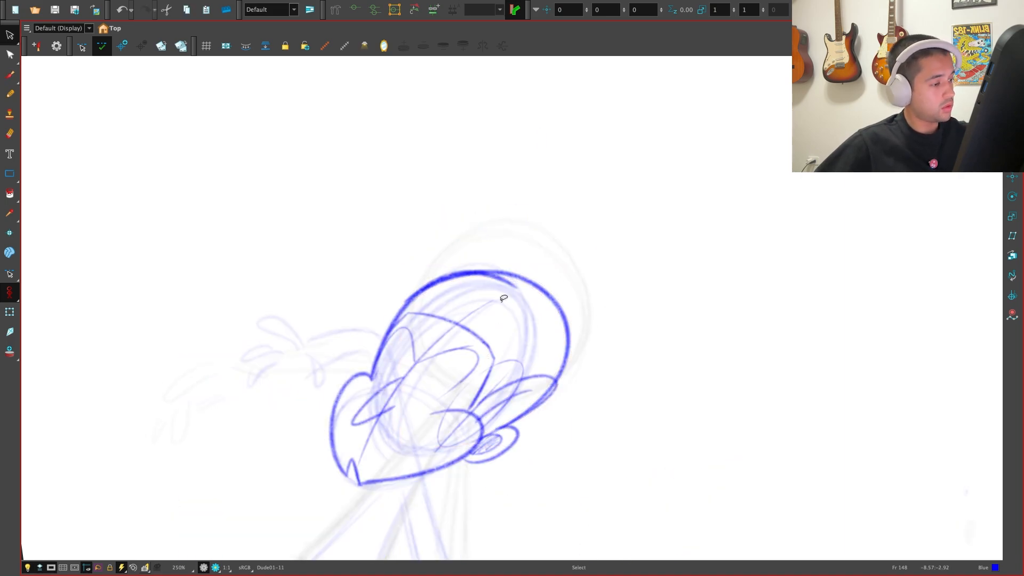
click(512, 272)
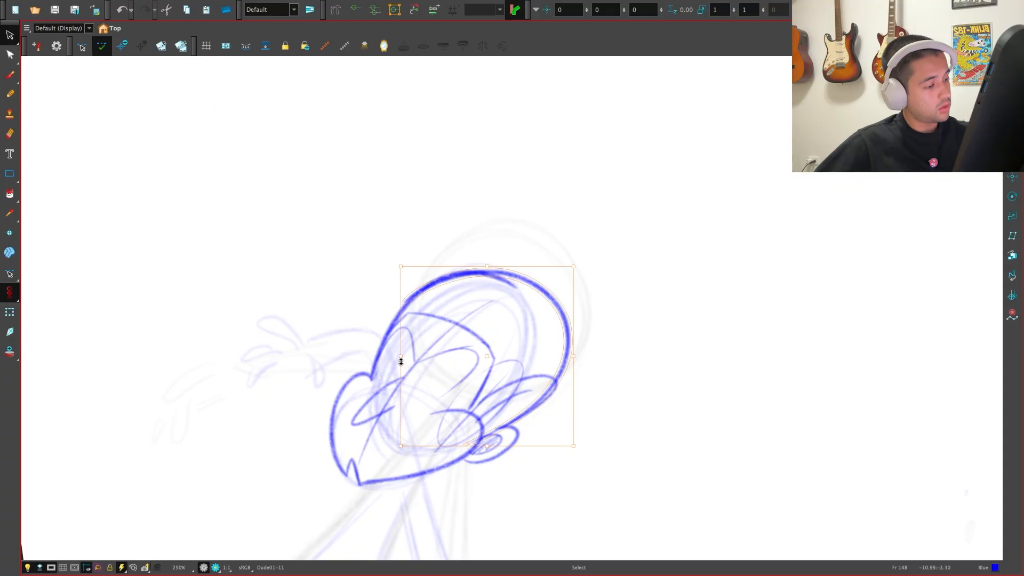
drag(401, 362, 403, 356)
click(590, 249)
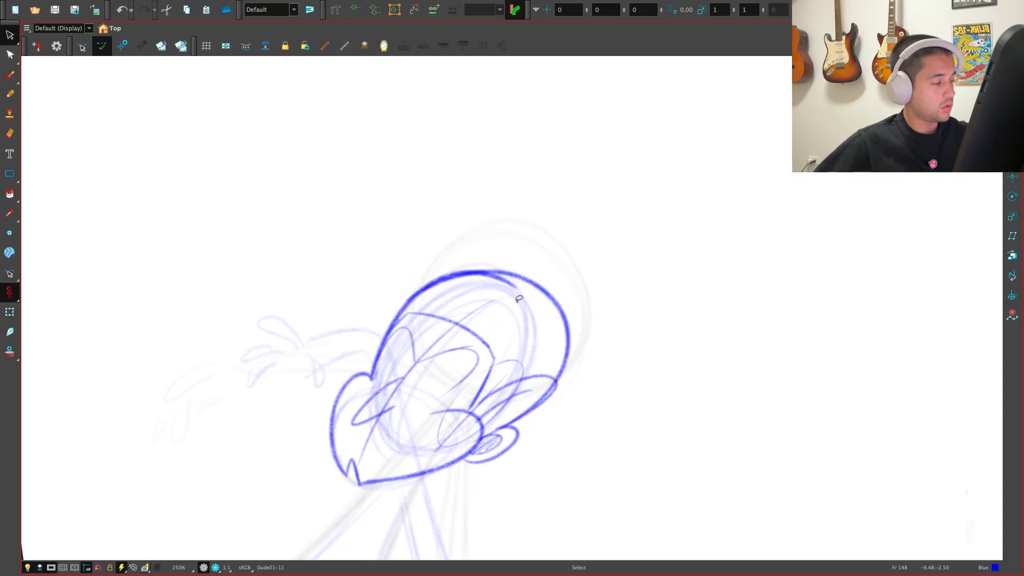
key(g)
key(f)
key(f)
key(g)
key(f)
key(g)
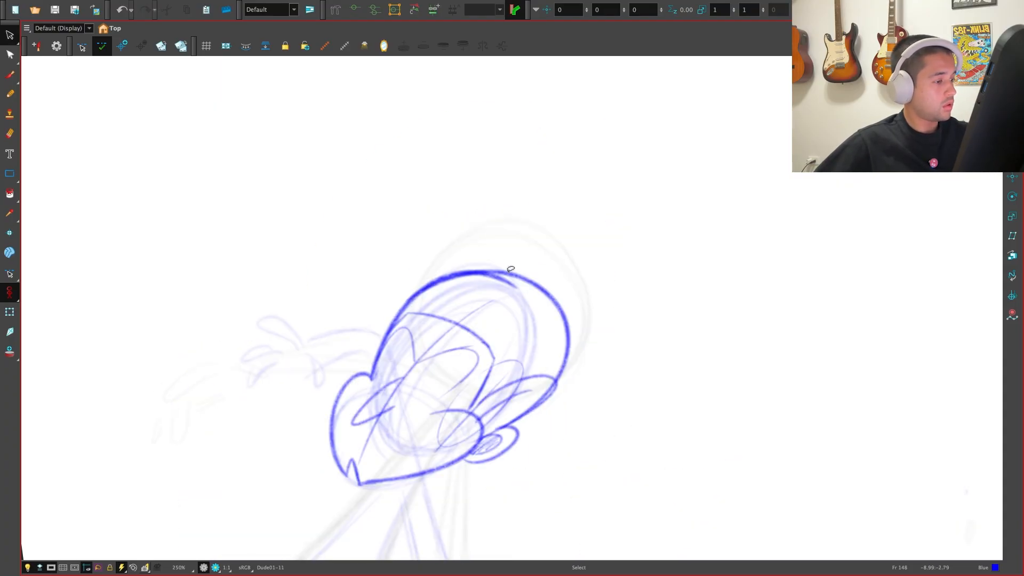
Draw a small oval for the central horn's base near the top of the head at frame 148
key(alt+b)
key(f)
key(g)
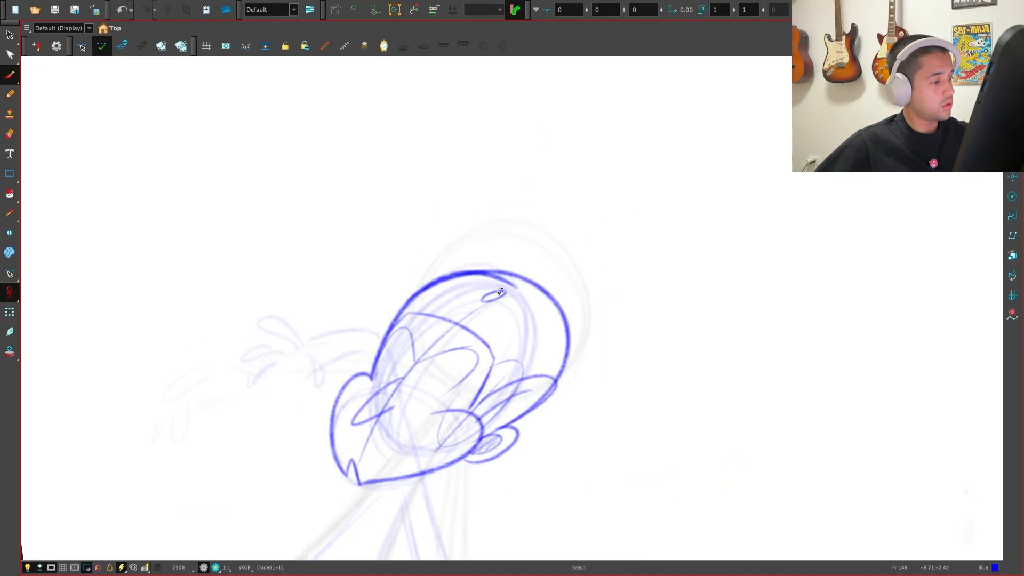
key(ctrl+z)
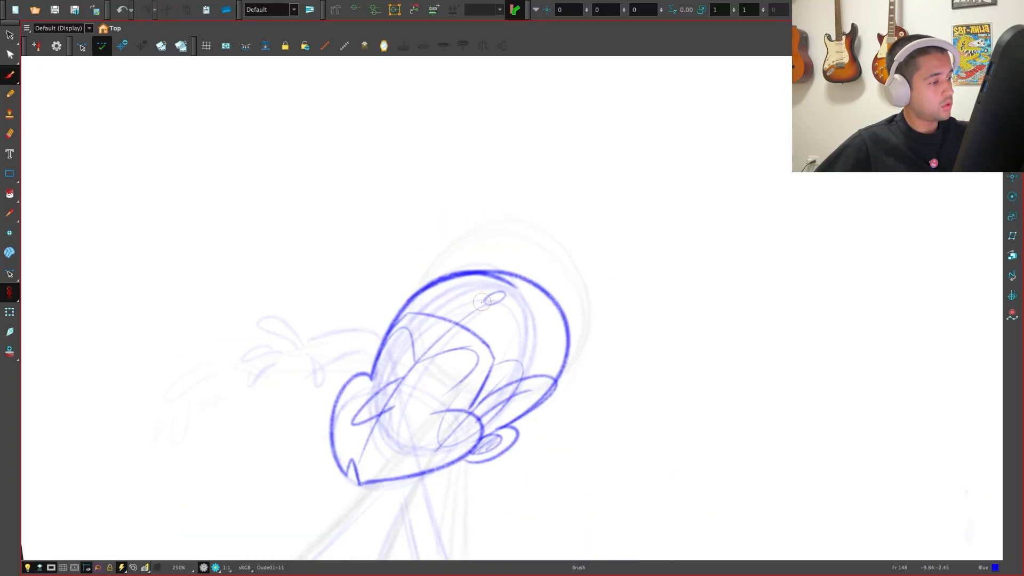
drag(481, 302, 498, 217)
key(ctrl+z)
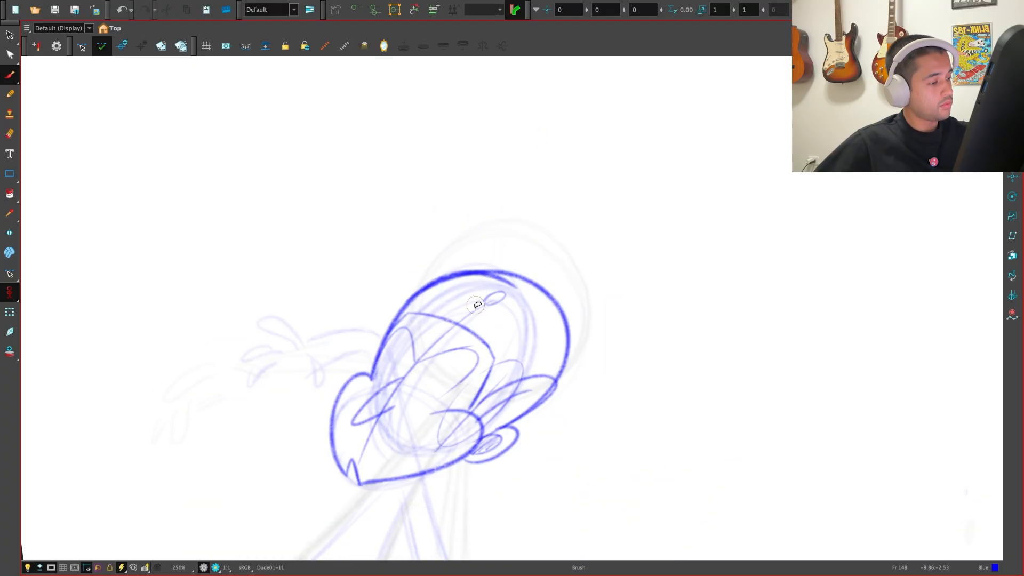
key(ctrl+z)
drag(484, 296, 482, 302)
key(f)
key(g)
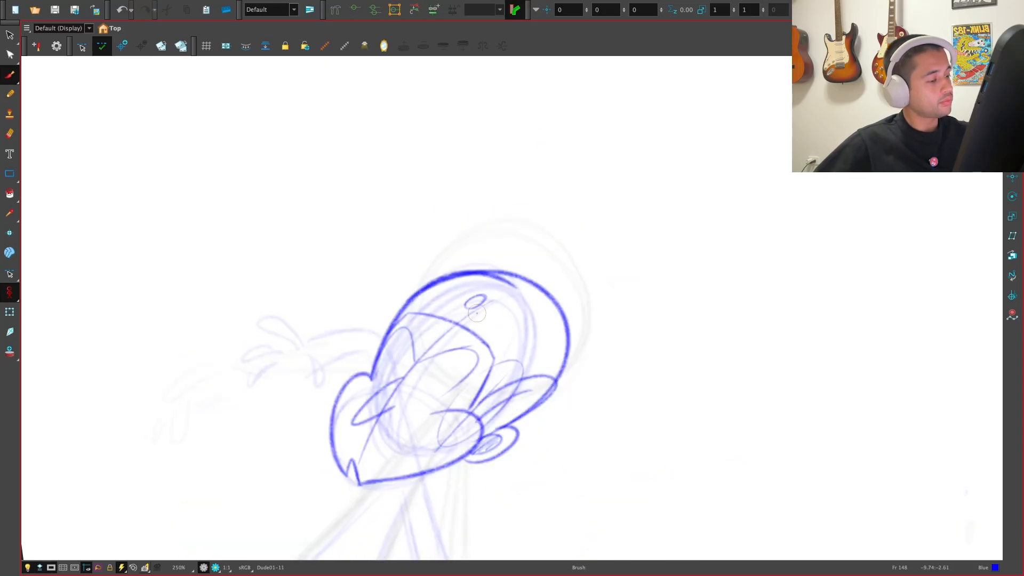
Sketch curved placement guides over the crown for the horns and delete the surplus guide stroke
drag(362, 445, 486, 289)
drag(511, 280, 547, 307)
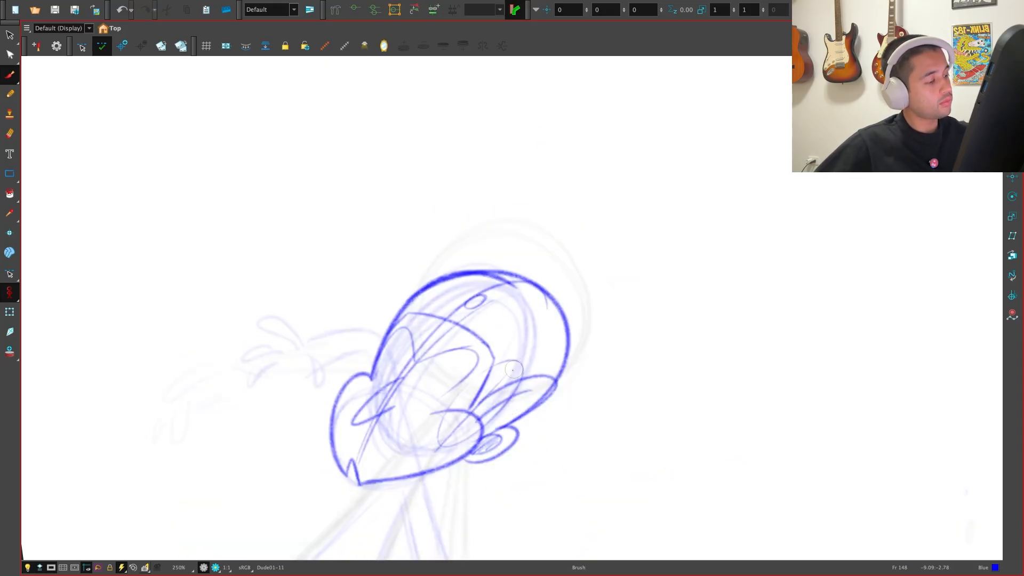
click(468, 314)
key(Delete)
Draw the front edge of the central horn from its oval base up to the tip, following frame 146
drag(481, 300, 487, 216)
key(f)
key(g)
key(alt+b)
key(f)
key(g)
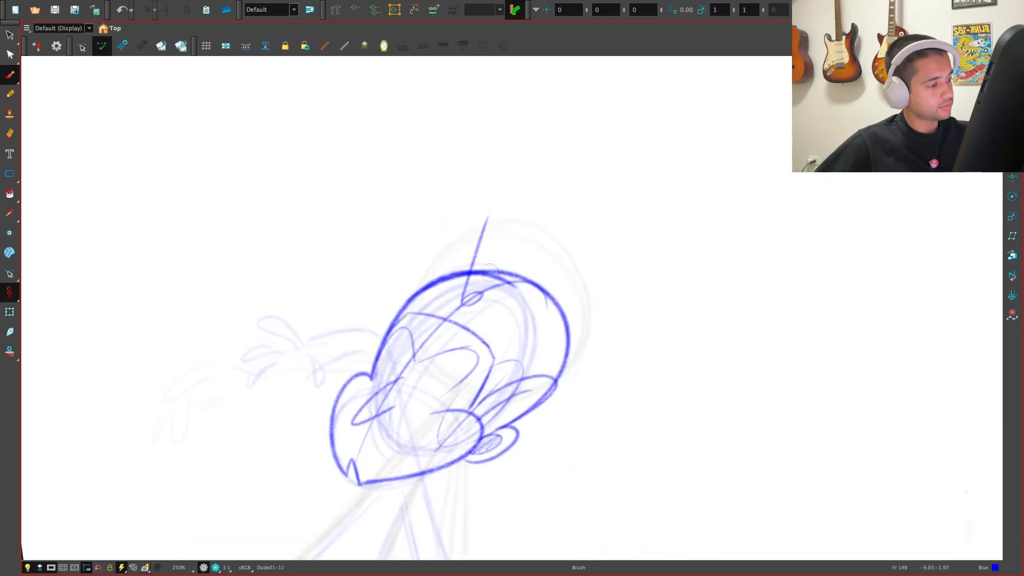
Draw the back edge of the central horn so it meets the front edge in a sharp tip
drag(481, 288, 488, 205)
key(ctrl+z)
drag(481, 288, 485, 205)
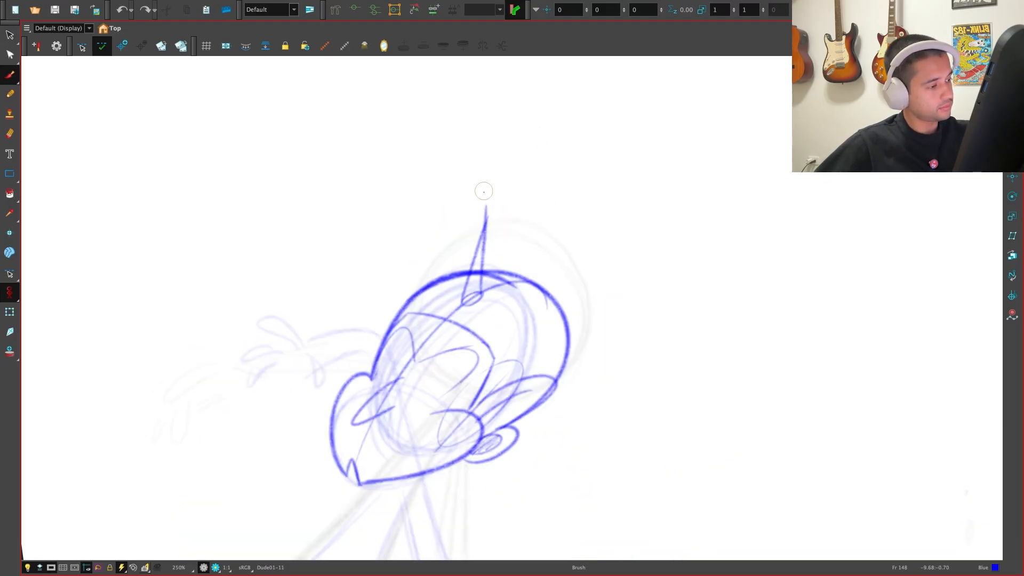
key(ctrl+z)
drag(482, 281, 486, 206)
key(f)
key(g)
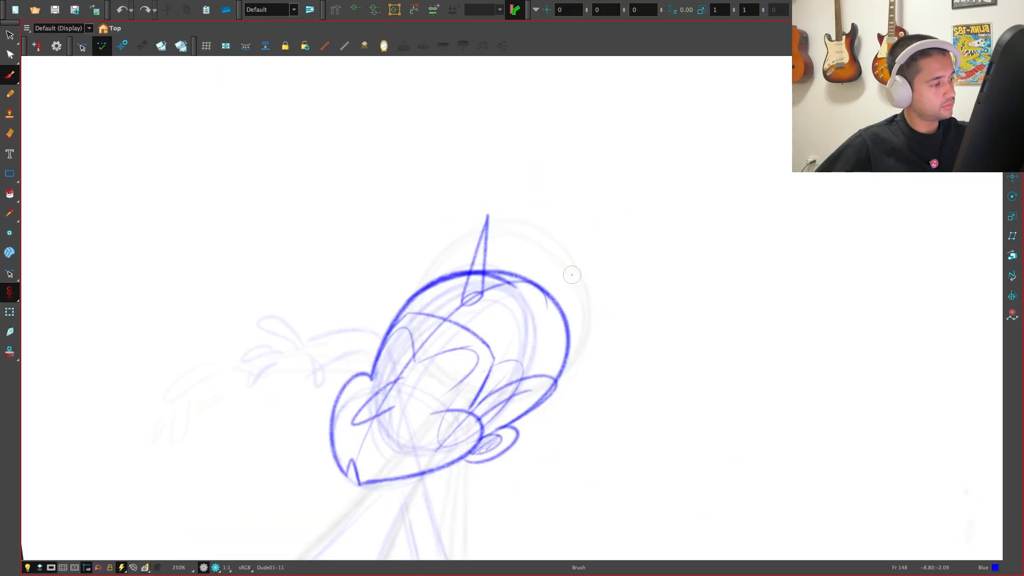
Sketch a small base curve for the rear horn on the crown guide at frame 148, checking against frame 146
key(f)
key(g)
key(ctrl+z)
key(f)
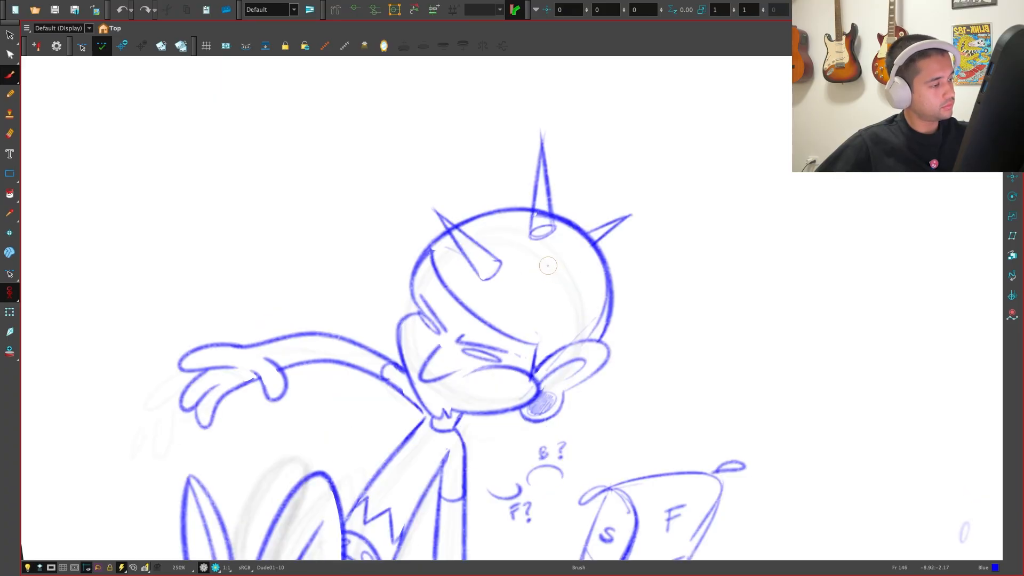
key(g)
drag(530, 255, 565, 202)
key(f)
key(g)
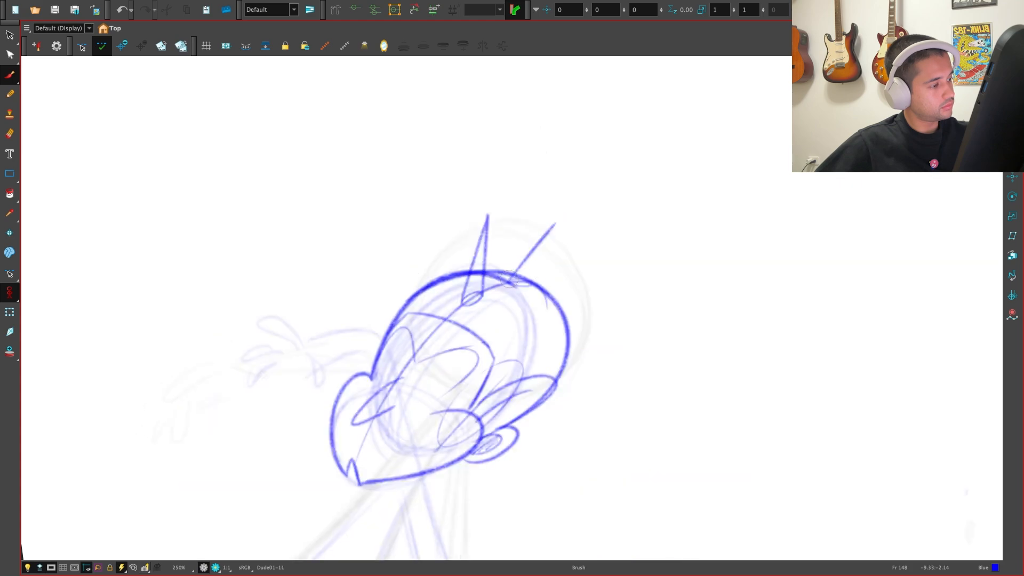
key(ctrl+z)
drag(509, 278, 564, 203)
key(f)
key(g)
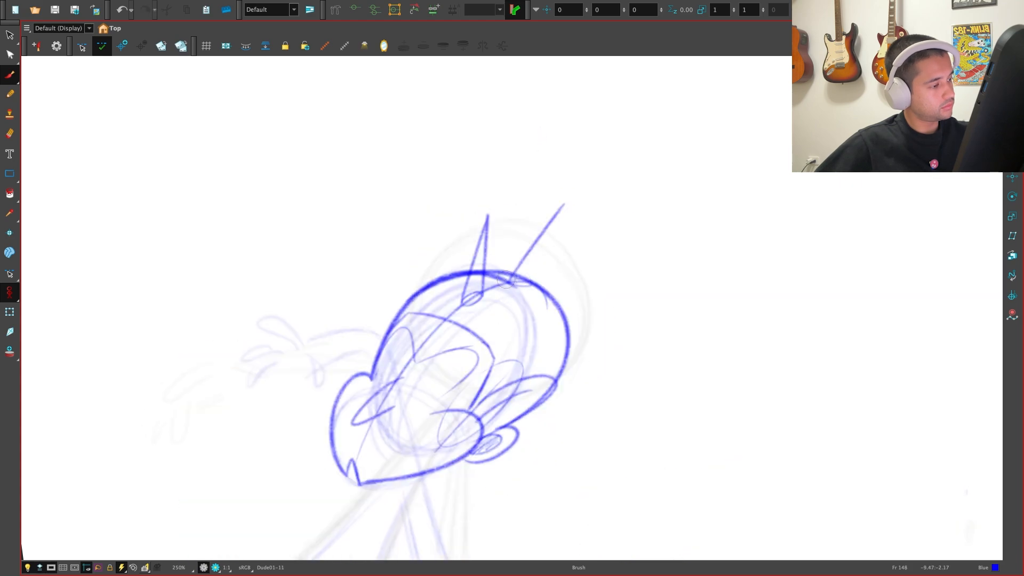
key(ctrl+z)
Draw the front and back edges of the rear horn from its base up to a sharp tip, following frame 146
drag(512, 278, 562, 215)
key(f)
key(g)
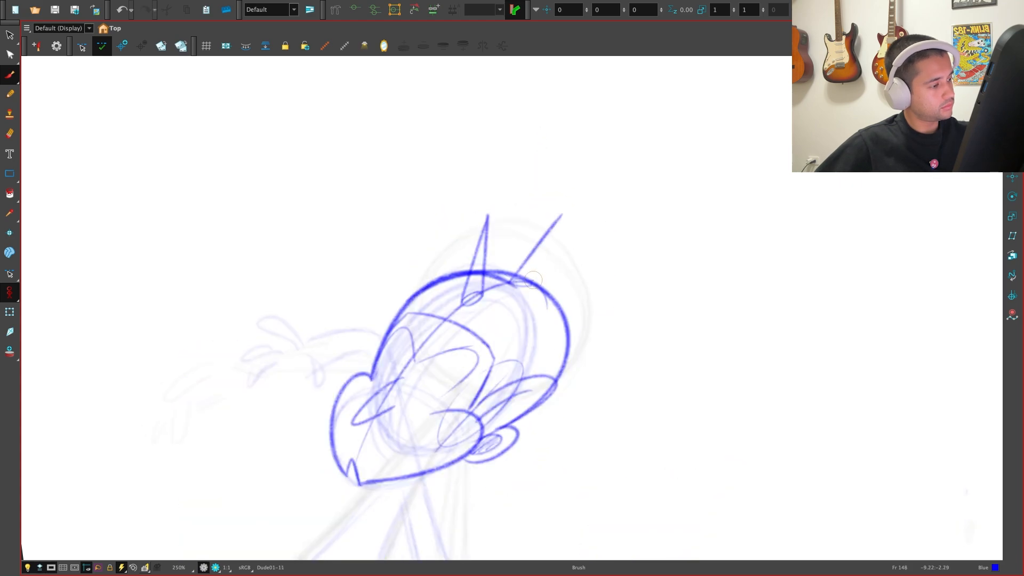
drag(533, 280, 562, 211)
key(f)
key(g)
key(alt+b)
key(1)
key(1)
key(1)
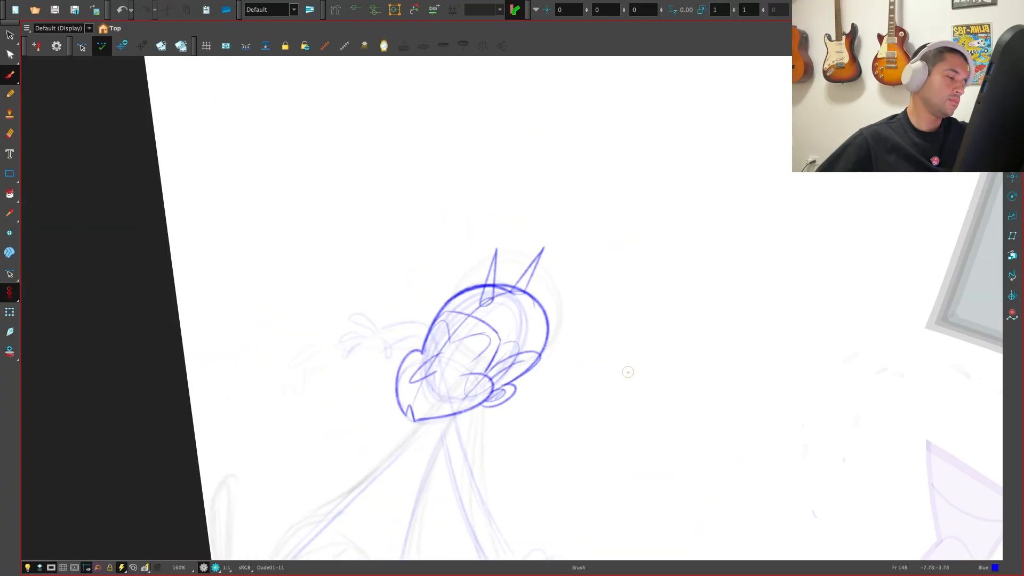
Draw the near eye as a narrow slanted oval beneath the brow at frame 148, following frame 146
key(f)
key(g)
key(2)
key(2)
key(2)
key(2)
key(f)
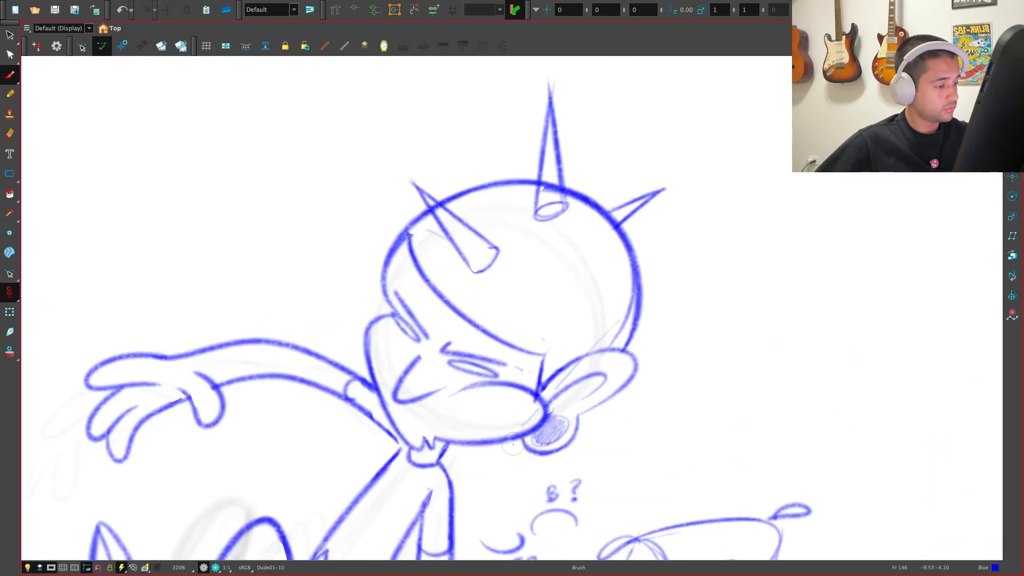
key(g)
key(f)
key(g)
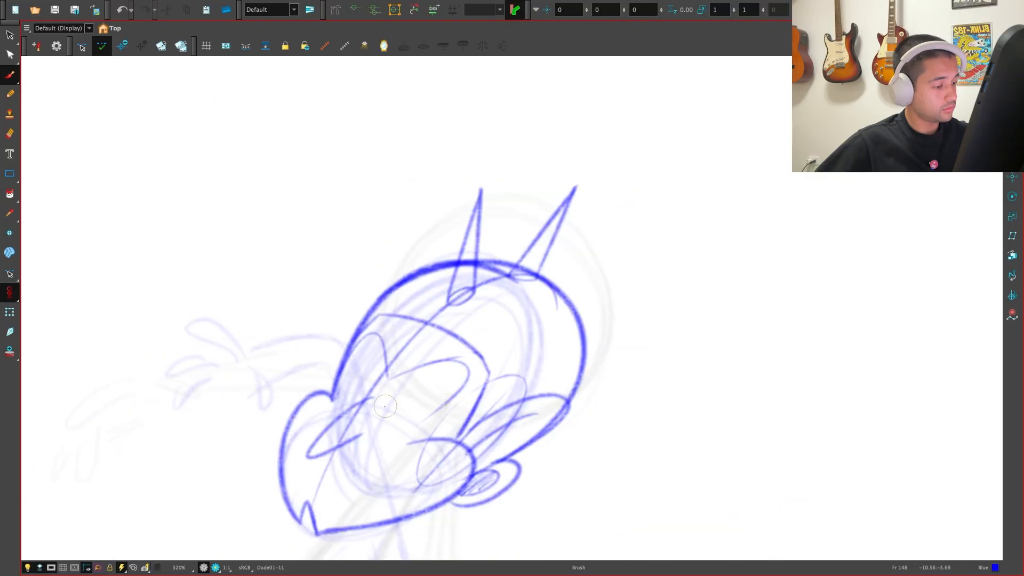
key(f)
key(g)
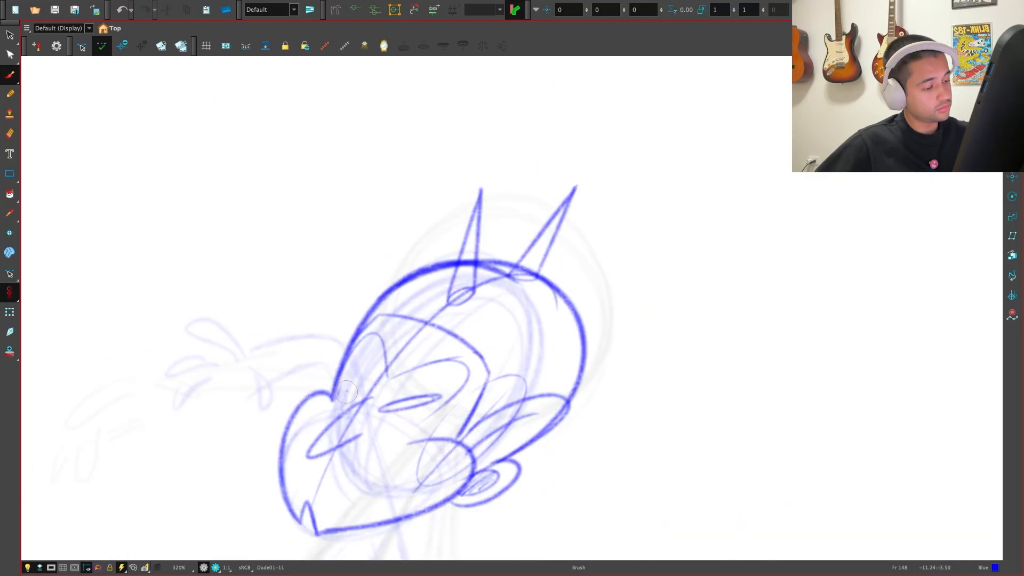
Draw the far eye as a thin upright oval beside the front edge of the face
mouse_move(346, 392)
mouse_down()
mouse_move(352, 361)
mouse_move(346, 397)
mouse_up()
key(f)
key(g)
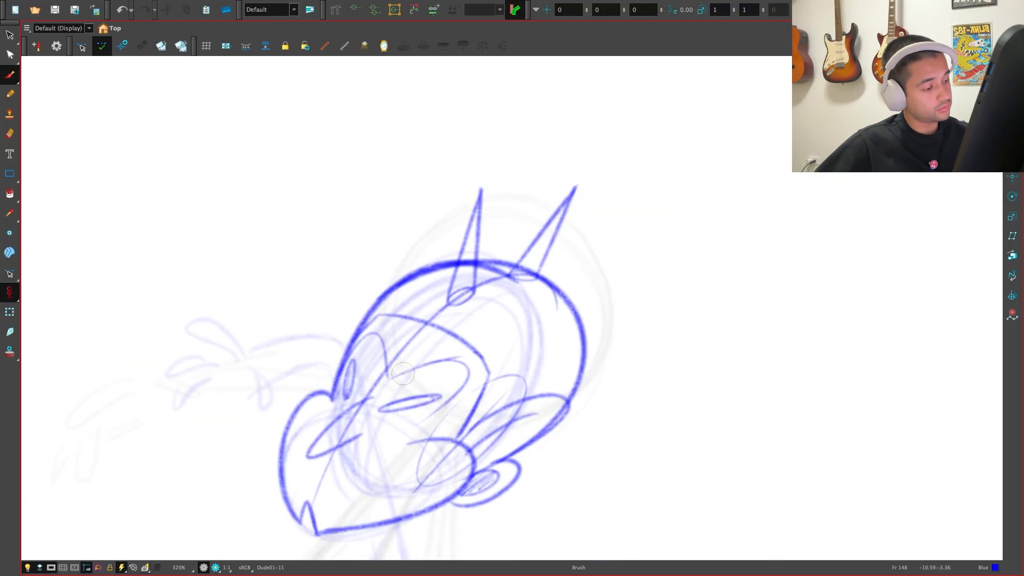
Trace the near and far brows with thick curved strokes over the rough guides
key(f)
key(g)
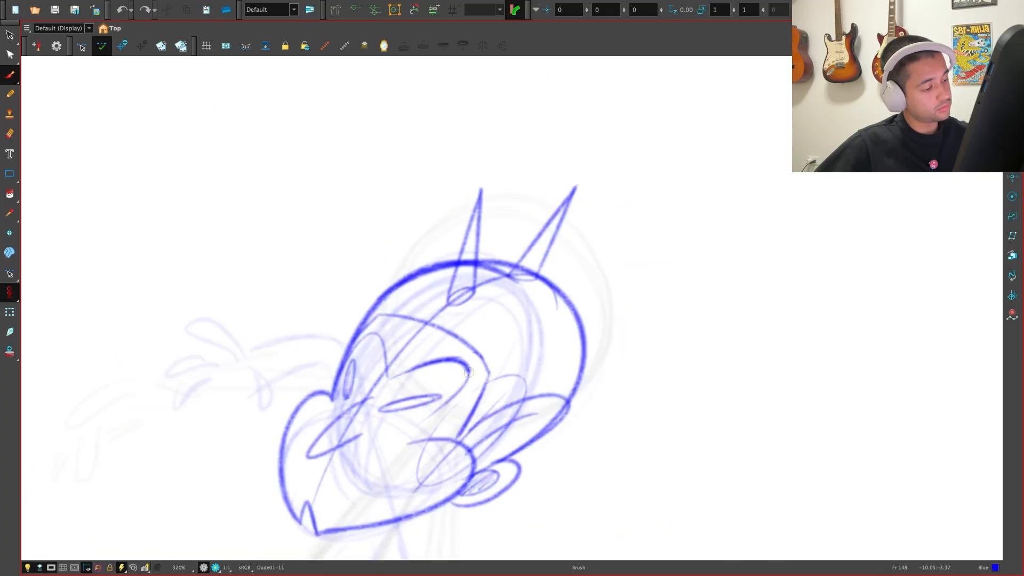
key(f)
key(g)
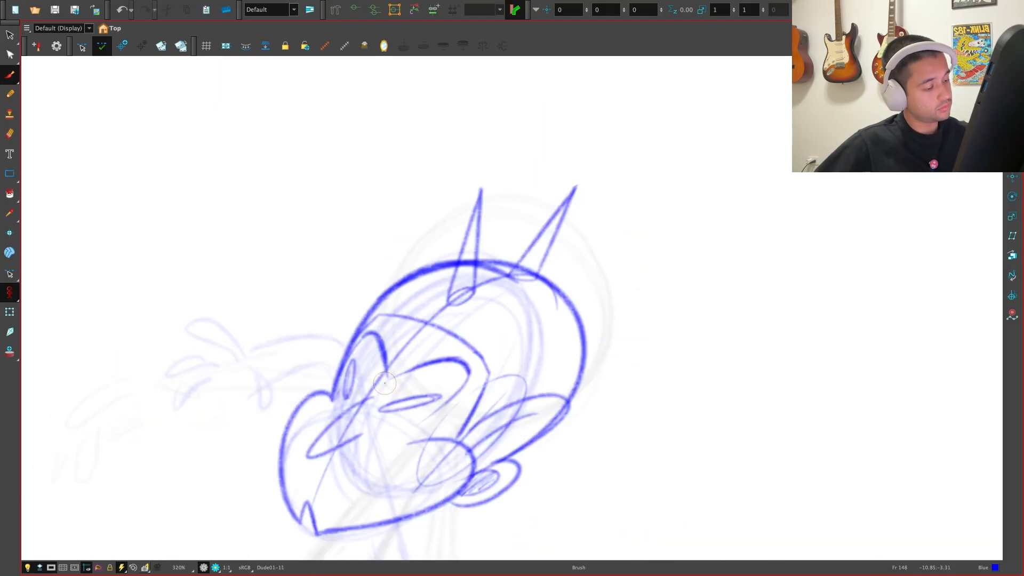
Compare the head and the outstretched arm between frames 148 and 146
key(f)
key(g)
key(f)
key(2)
key(f)
key(g)
key(f)
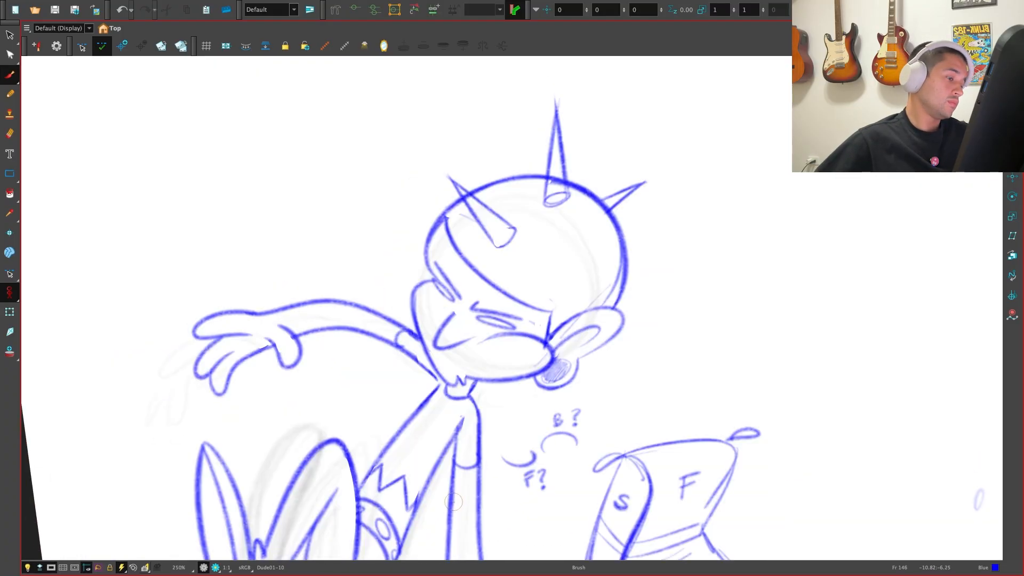
key(g)
key(f)
key(g)
key(2)
key(f)
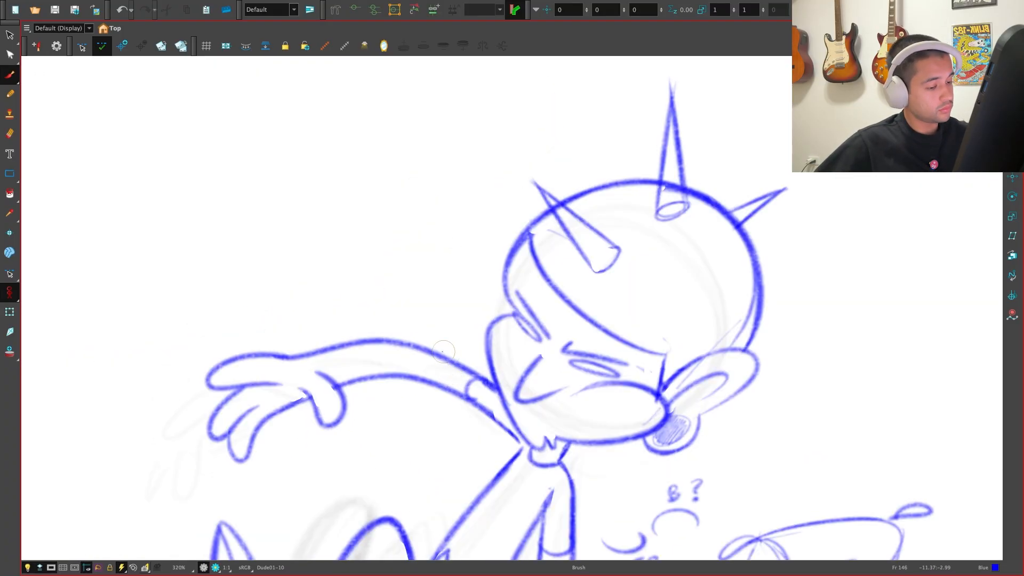
Draw the thumb of the outstretched hand as a rounded downward loop at frame 148, following frame 146
key(2)
key(2)
key(g)
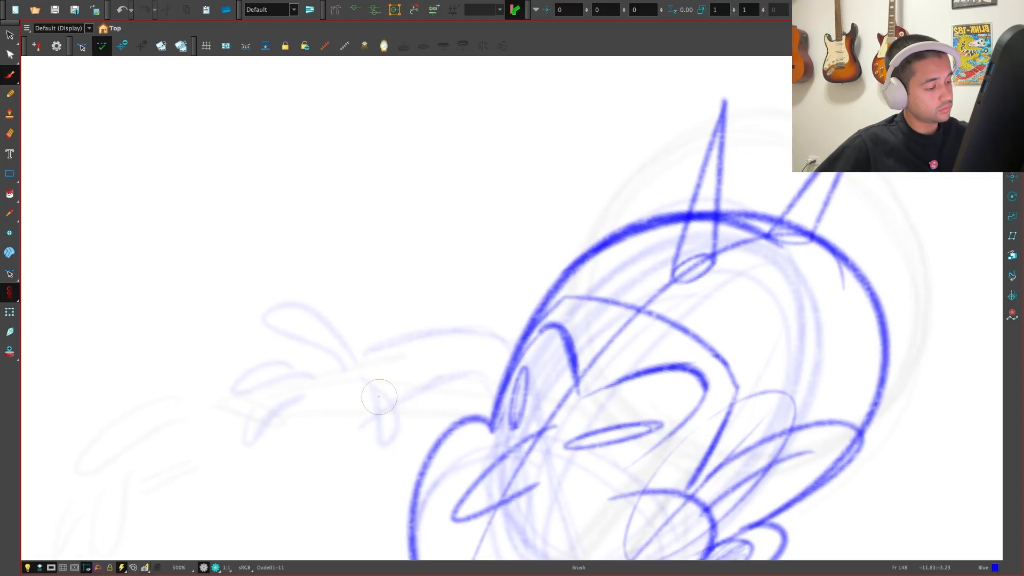
key(f)
key(g)
key(f)
key(g)
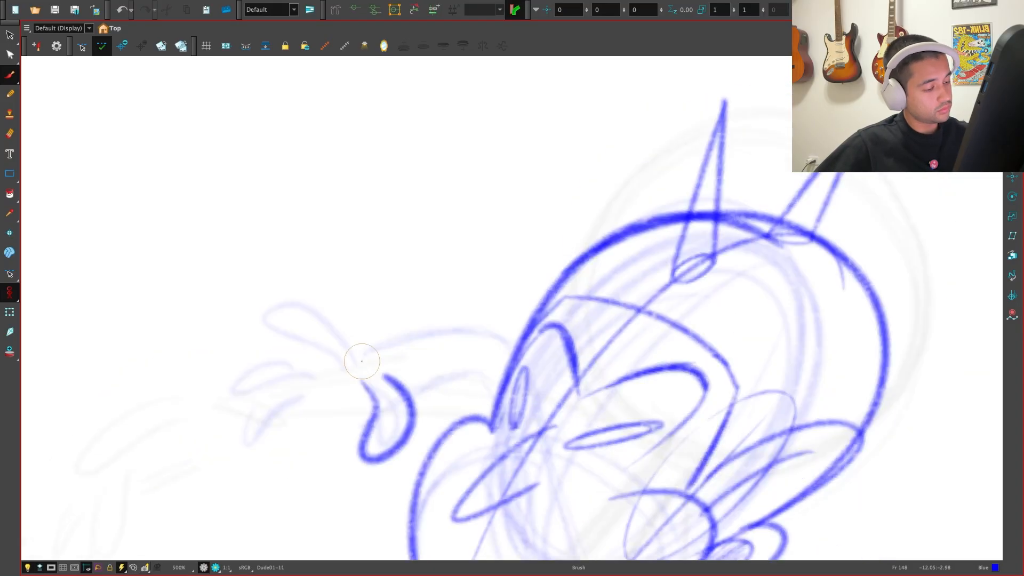
Select the thumb and scale it down slightly, comparing its size with frame 146
key(alt+s)
key(f)
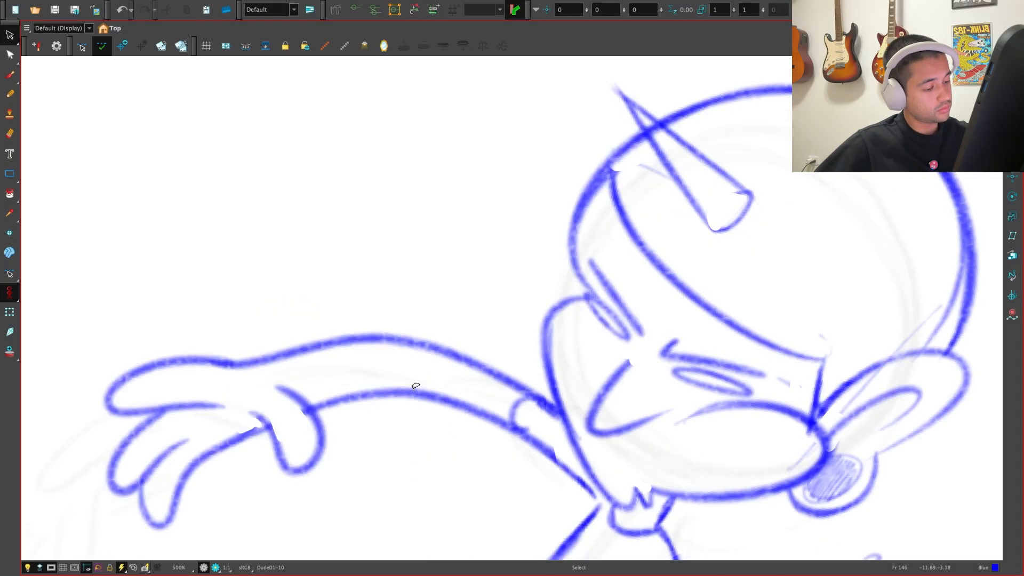
key(g)
key(f)
key(g)
Try several outlines for the top finger of the outstretched hand over the rough sketch
key(alt+b)
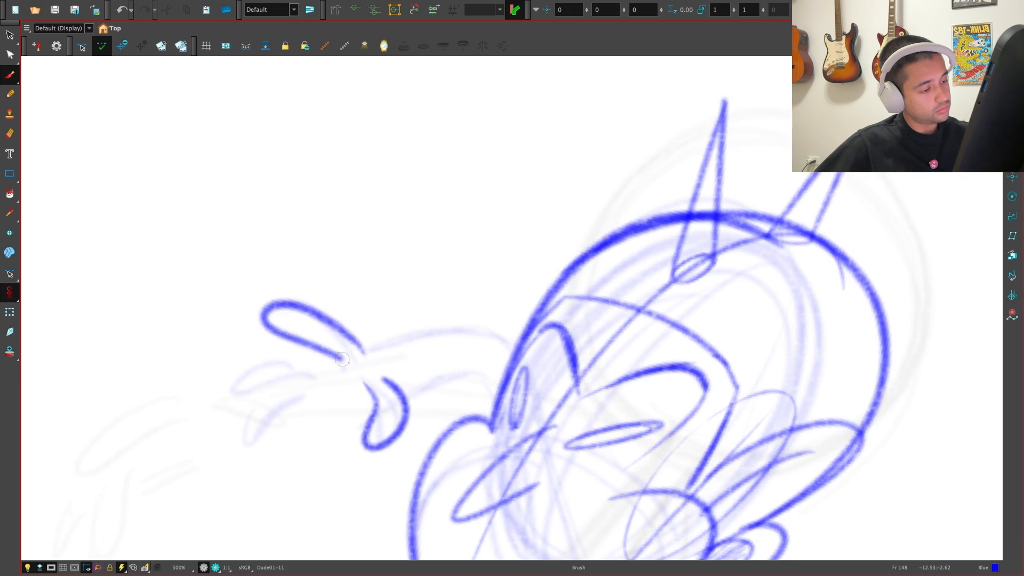
key(f)
key(g)
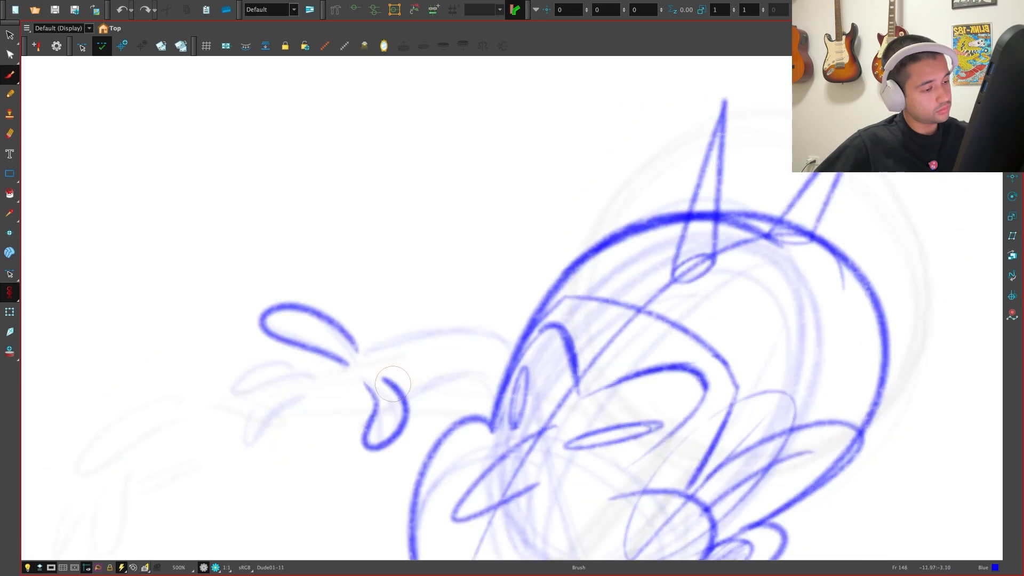
key(f)
key(g)
key(f)
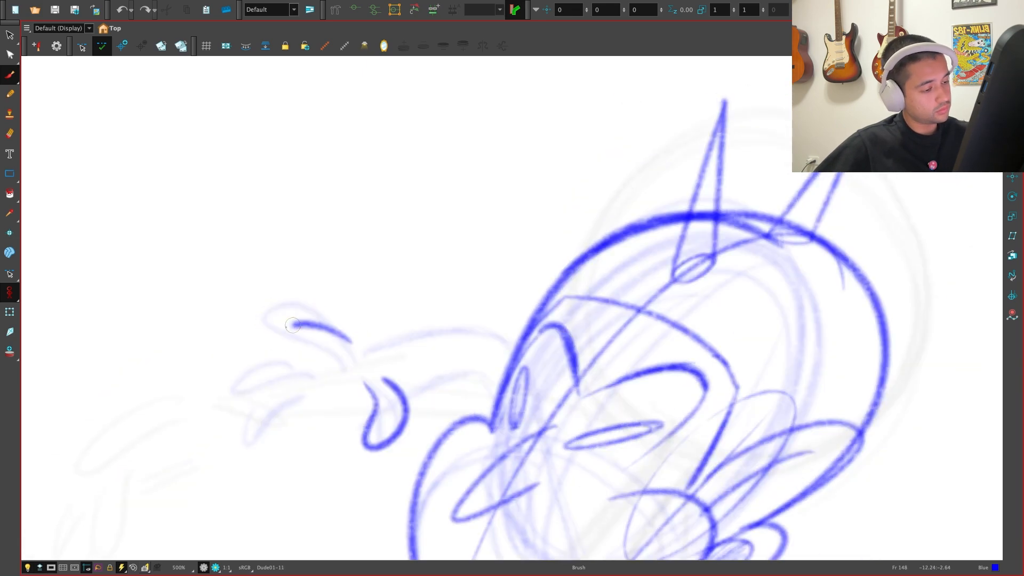
key(ctrl+z)
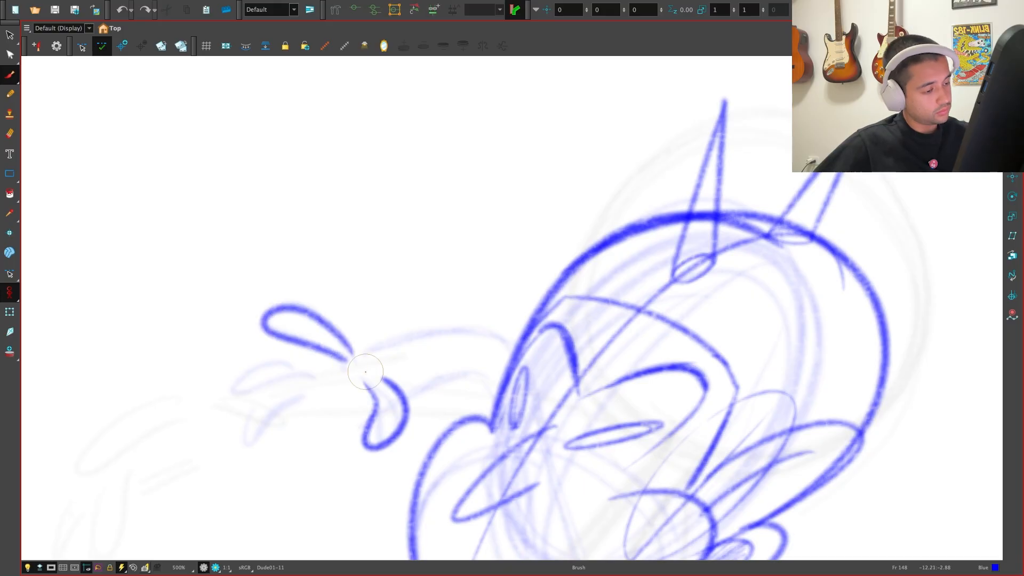
Draw the middle and lower fingers and the palm edge of the outstretched hand, following frame 146
mouse_move(347, 362)
mouse_down()
mouse_move(256, 424)
mouse_move(367, 395)
mouse_up()
key(f)
key(g)
key(f)
key(g)
key(f)
key(g)
key(f)
key(g)
key(super+z)
key(f)
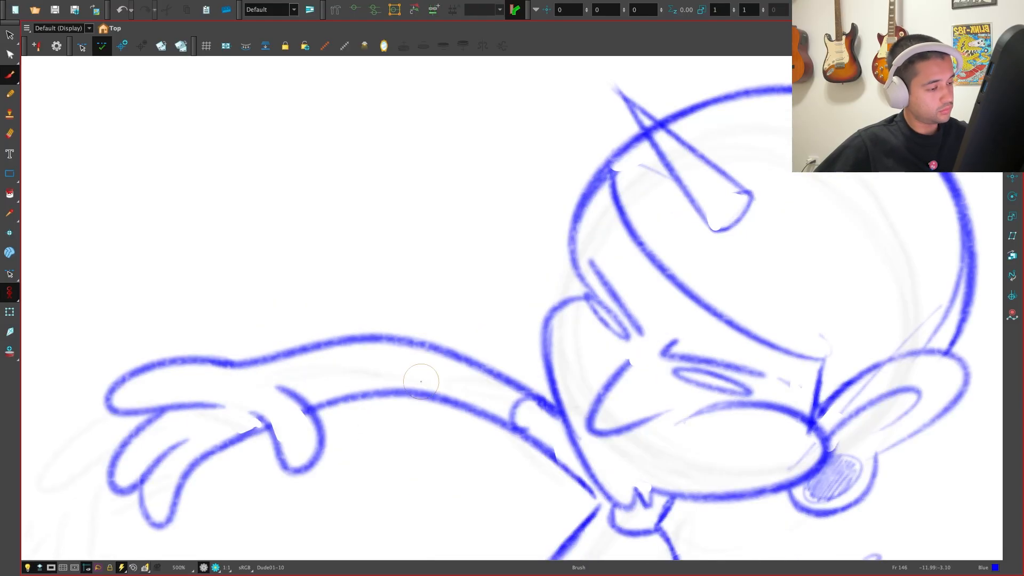
key(g)
Delete the top finger and try a new outline for it
key(s)
mouse_move(348, 340)
mouse_down()
mouse_move(359, 350)
mouse_move(296, 343)
mouse_move(360, 337)
mouse_move(283, 323)
mouse_move(332, 354)
mouse_move(266, 326)
mouse_up()
key(Delete)
key(super+z)
key(super+z)
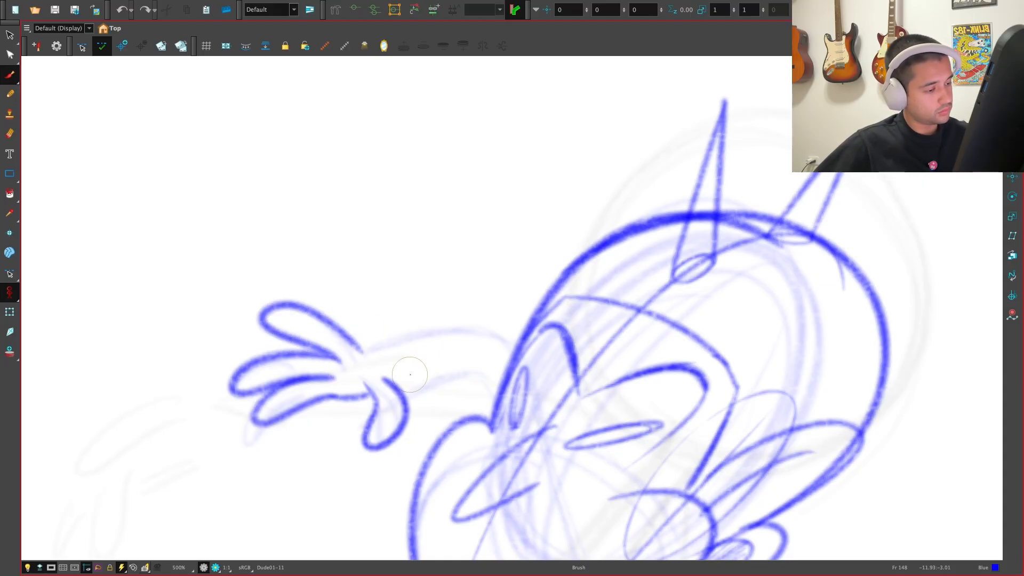
Redraw the top finger shorter and closer to the middle finger, checking it against frame 146
key(f)
key(g)
key(super+z)
mouse_move(341, 363)
mouse_down()
mouse_move(289, 343)
mouse_move(347, 327)
mouse_up()
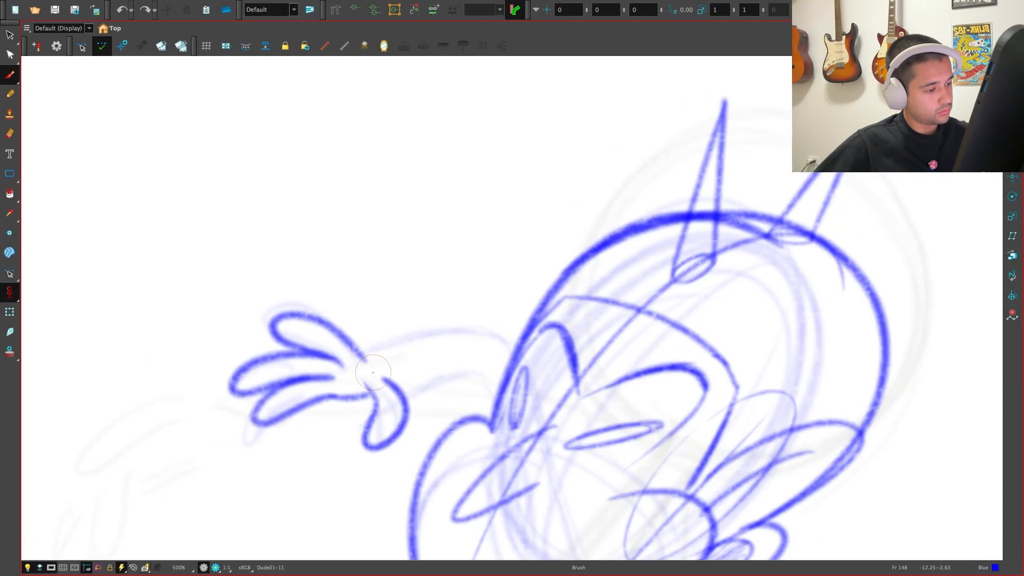
key(f)
key(g)
key(f)
key(g)
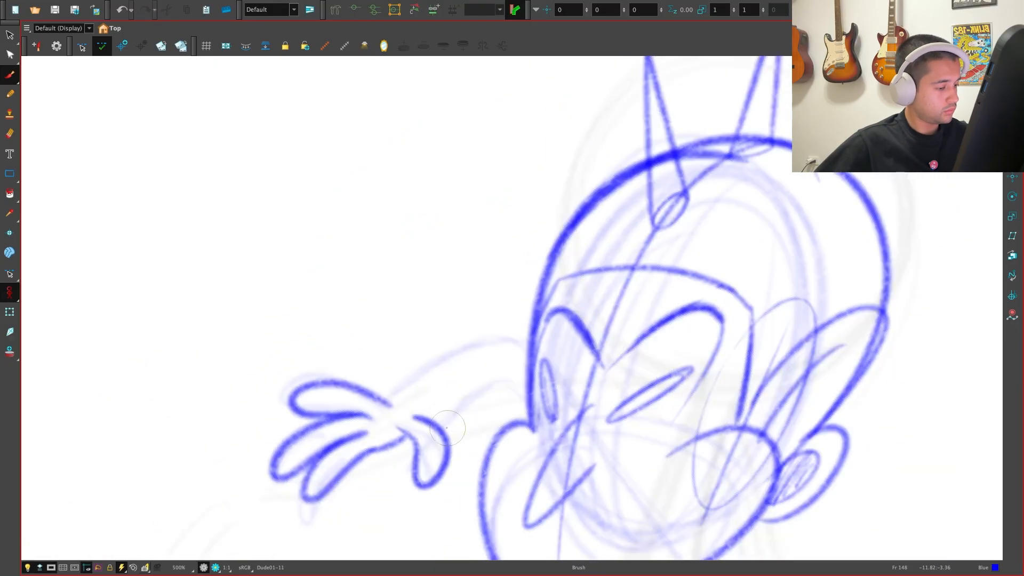
Draw the lower edge of the outstretched arm from the thumb to the side of the head
key(alt+s)
mouse_move(394, 428)
mouse_down()
mouse_move(411, 434)
mouse_move(400, 429)
mouse_up()
mouse_move(407, 437)
mouse_down()
mouse_move(495, 383)
mouse_move(533, 422)
mouse_up()
key(f)
key(g)
key(alt+b)
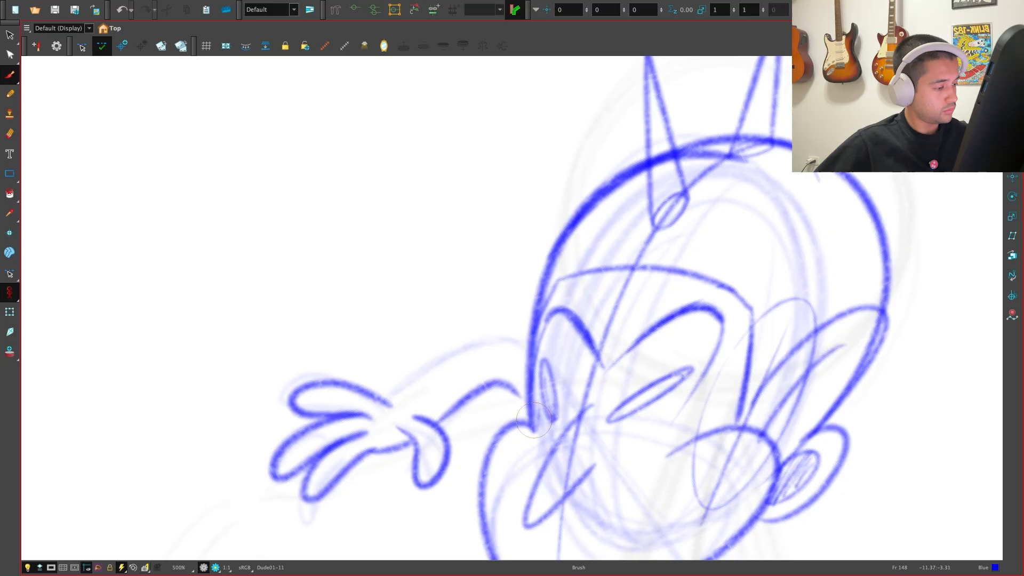
mouse_move(434, 423)
mouse_down()
mouse_move(455, 407)
mouse_move(533, 400)
mouse_up()
key(ctrl+z)
key(ctrl+z)
drag(438, 422, 533, 400)
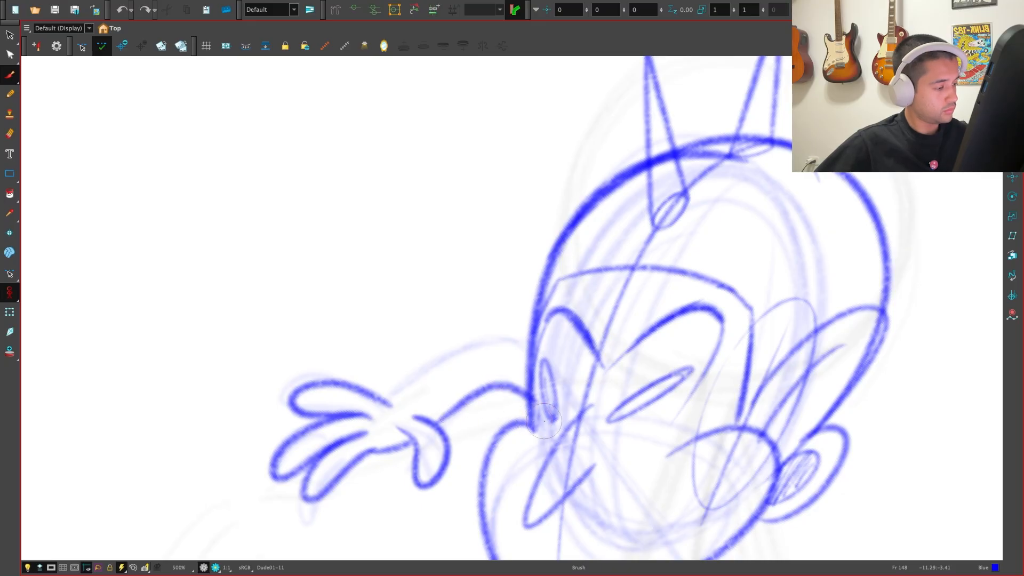
key(f)
key(g)
Draw the upper edge of the outstretched arm from the top finger's base to the side of the head
key(f)
key(g)
drag(404, 386, 532, 369)
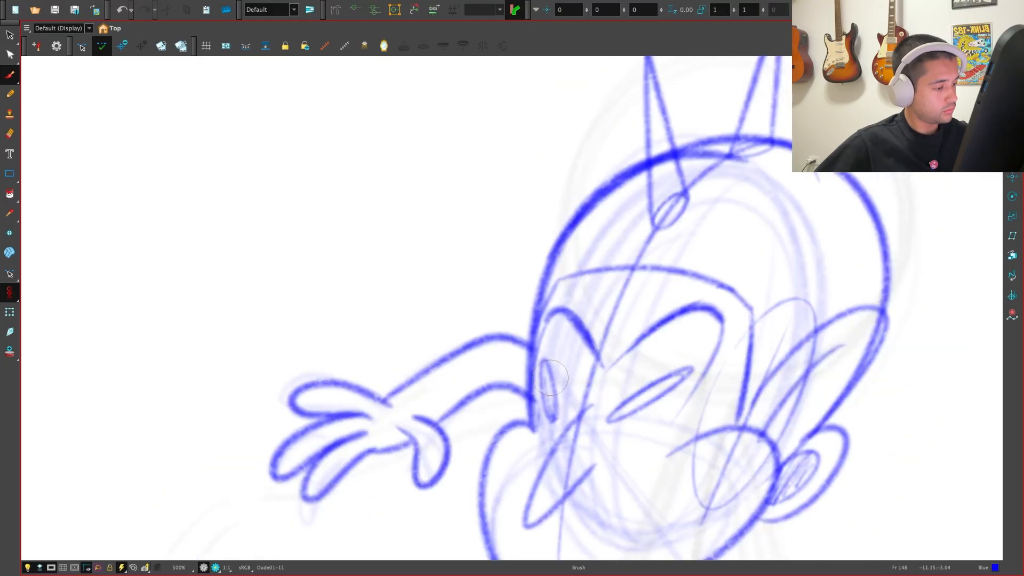
key(ctrl+z)
mouse_move(383, 400)
mouse_down()
mouse_move(410, 376)
mouse_move(532, 369)
mouse_up()
key(v)
key(1)
key(1)
key(1)
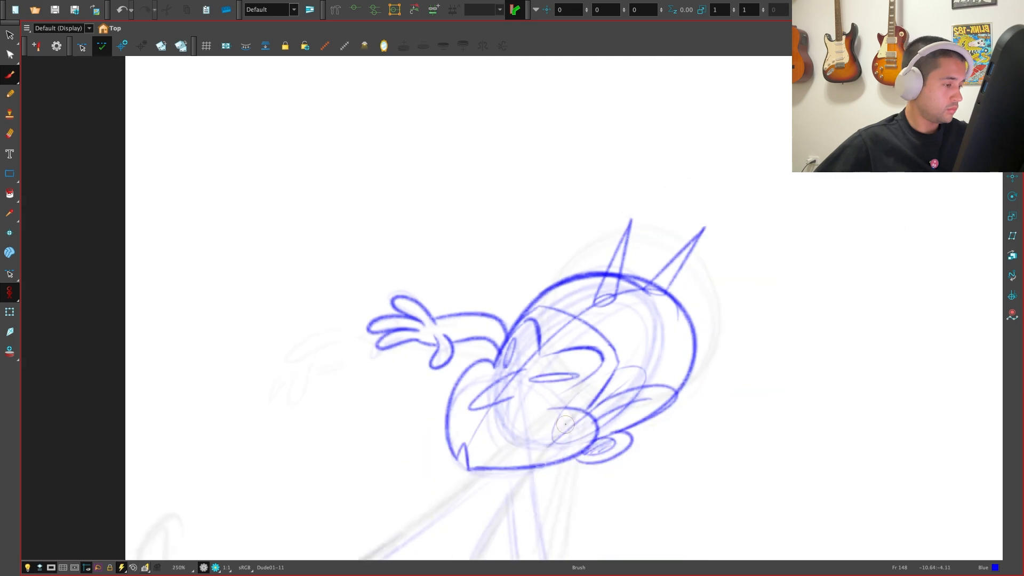
Compare the whole pose between frames 148 and 146, checking the arm, head and torso placement
key(f)
key(g)
key(f)
key(g)
key(1)
key(space)
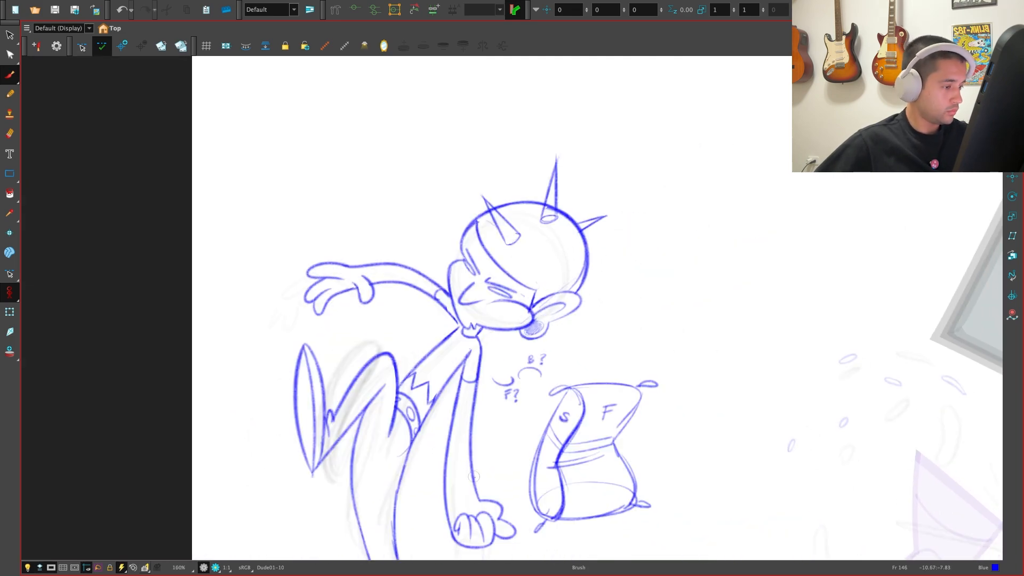
key(g)
key(f)
key(g)
key(f)
key(g)
key(f)
key(g)
key(f)
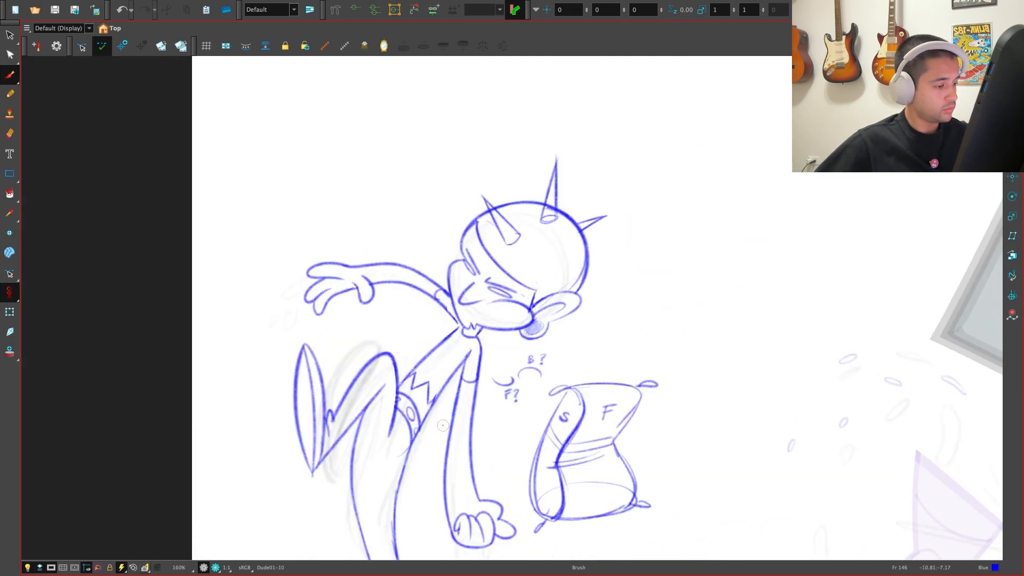
key(g)
Draw the back line of the torso from under the chin diagonally down towards the hips at frame 148
key(f)
key(g)
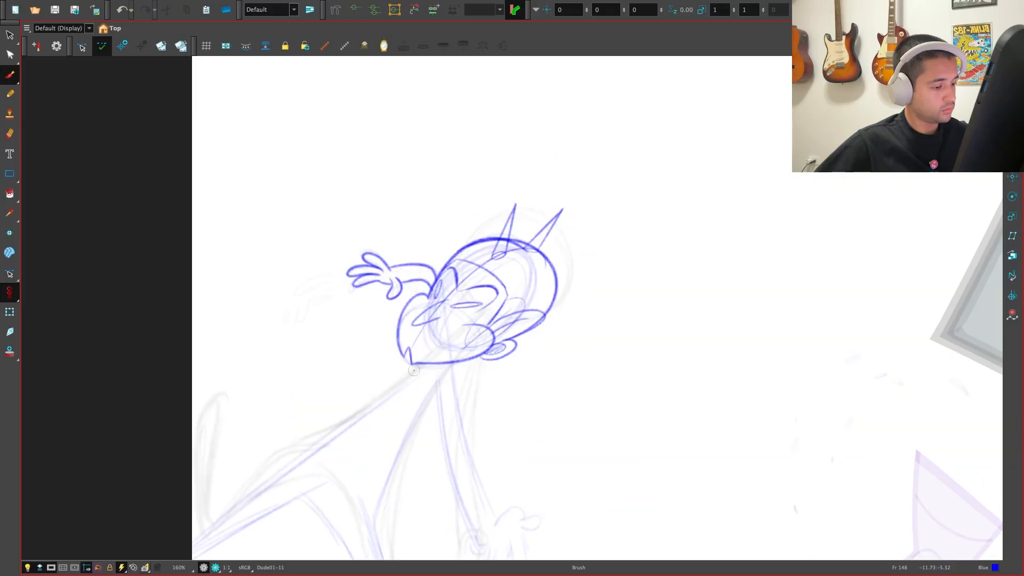
drag(393, 389, 305, 459)
key(f)
key(g)
key(f)
key(g)
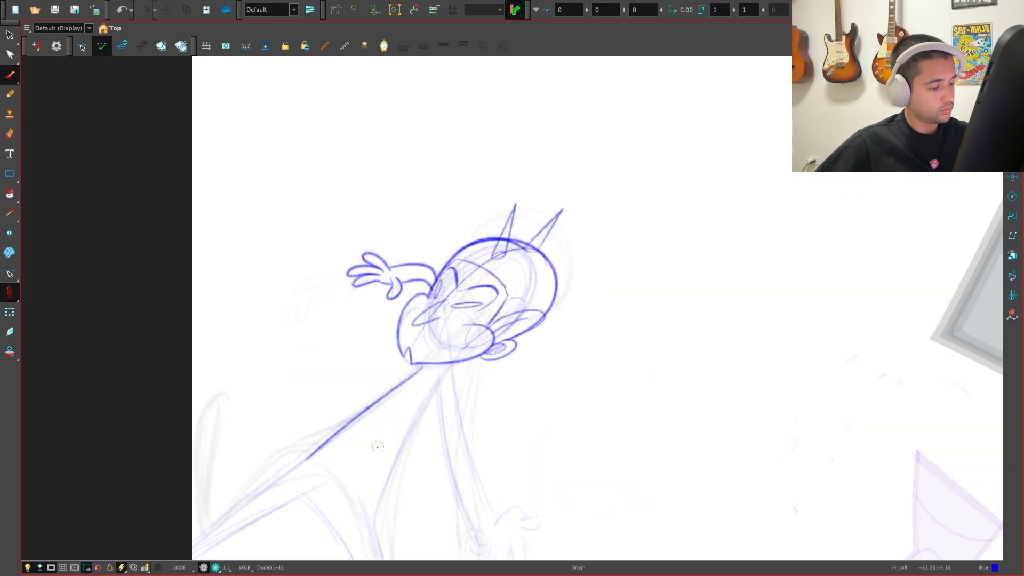
Draw the front line of the torso from under the jaw down towards the waist, following frame 146
key(f)
key(g)
key(f)
key(g)
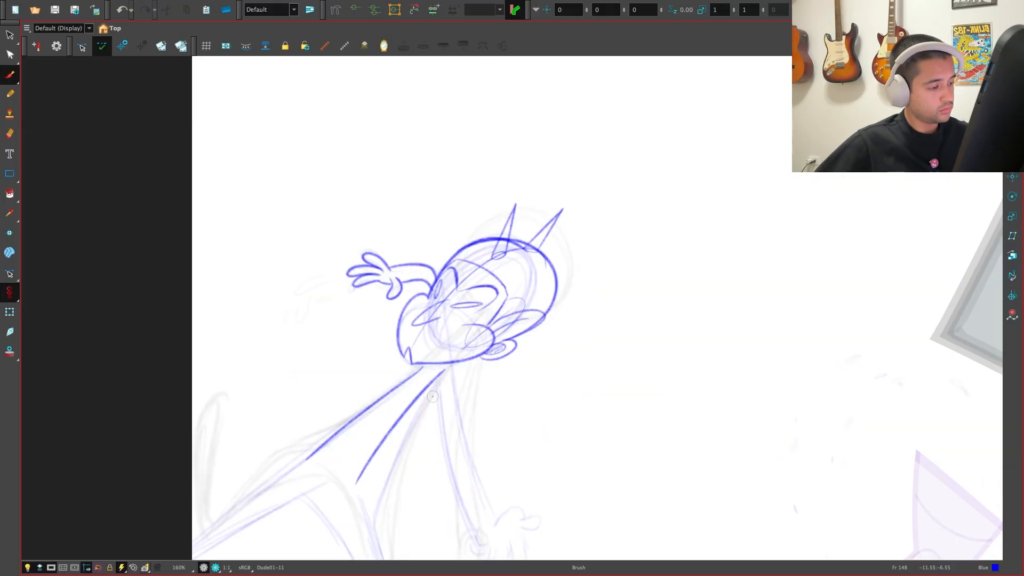
Draw the small collar curve under the jaw at the top of the torso and compare with frame 146
key(2)
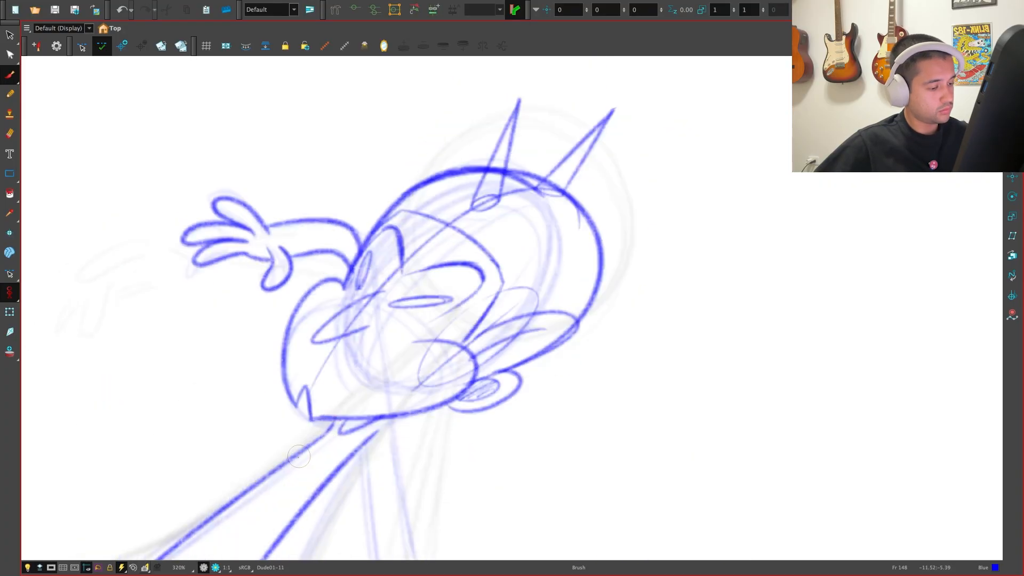
scroll(418, 423, down, 3)
drag(361, 457, 436, 462)
key(f)
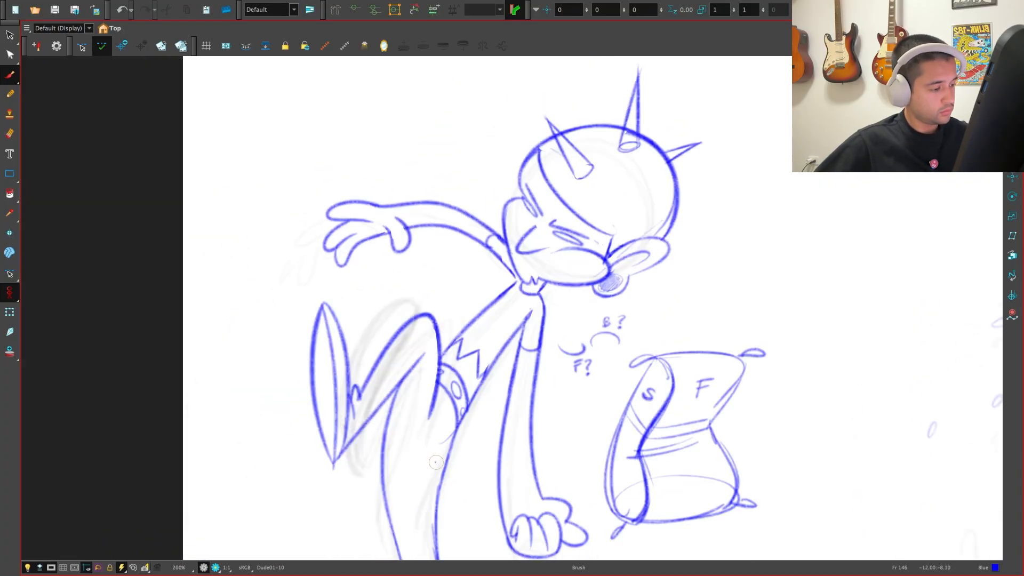
Draw the zigzag shirt hem across the torso between its front and back lines at frame 148, following frame 146
key(f)
key(g)
key(g)
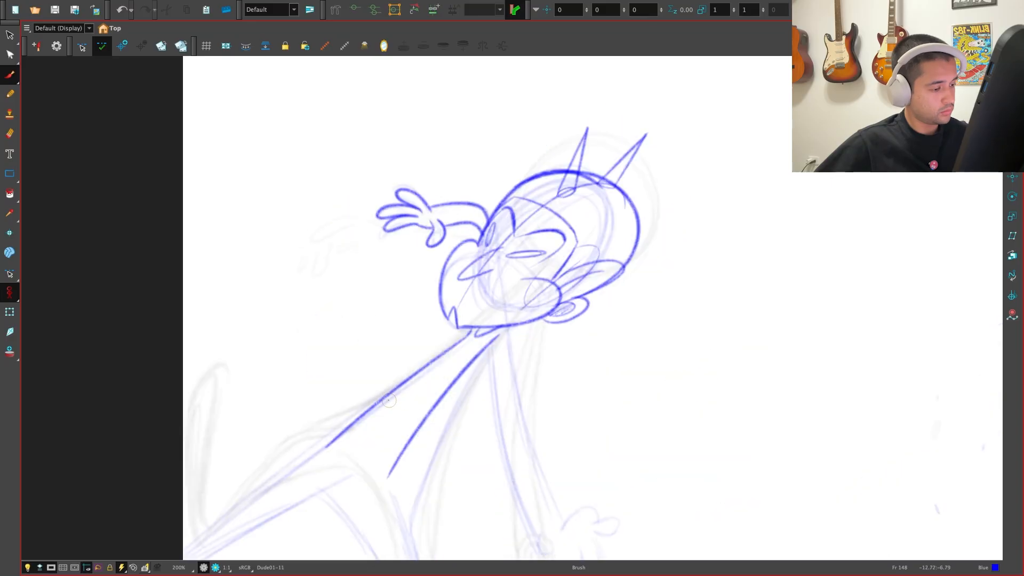
key(f)
key(g)
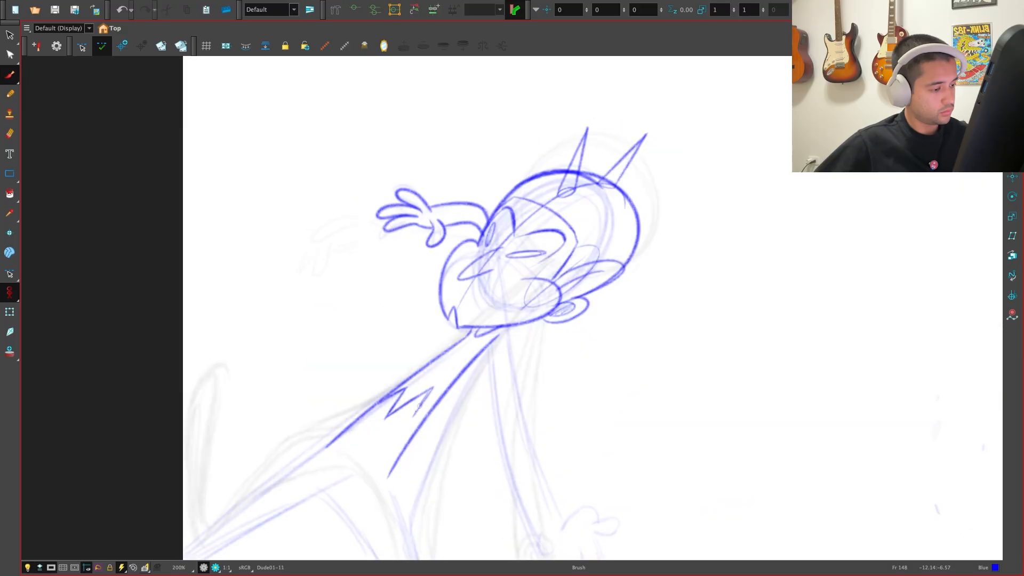
key(f)
key(g)
key(f)
key(g)
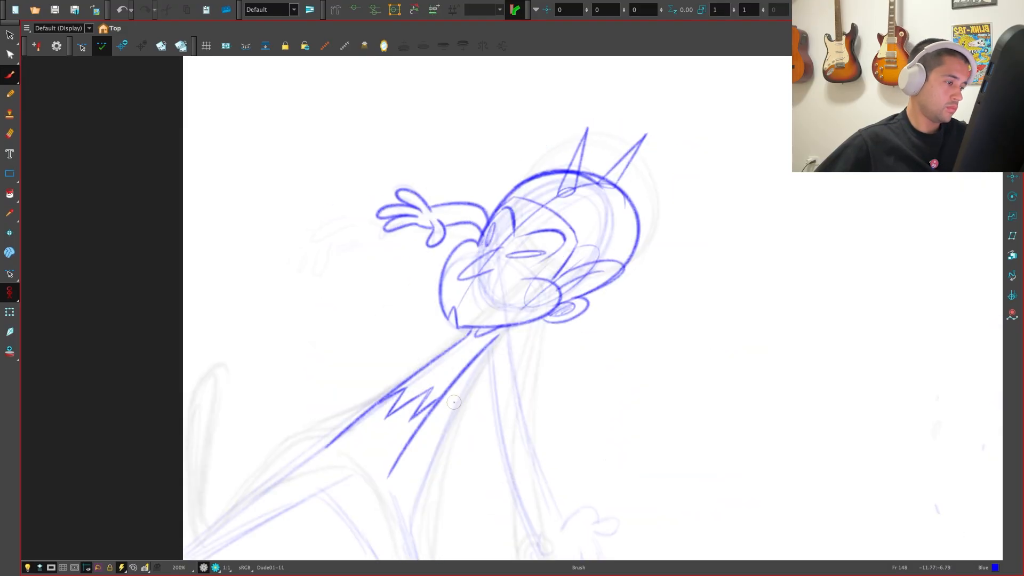
Compare the torso and its zigzag hem between frames 148 and 146
key(f)
key(g)
key(f)
key(g)
key(f)
key(g)
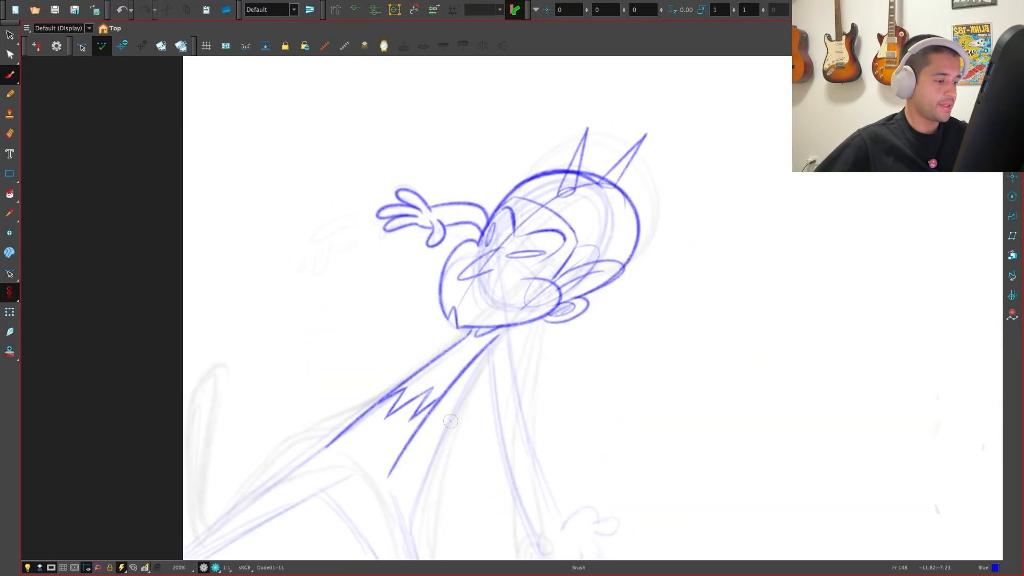
key(f)
key(g)
key(f)
key(g)
key(f)
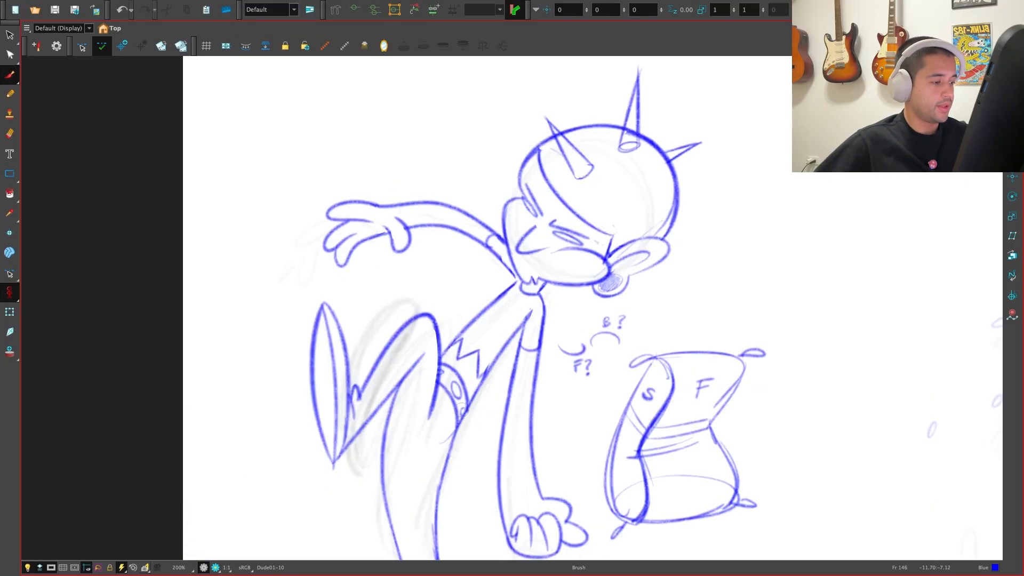
key(g)
key(f)
key(g)
key(f)
key(g)
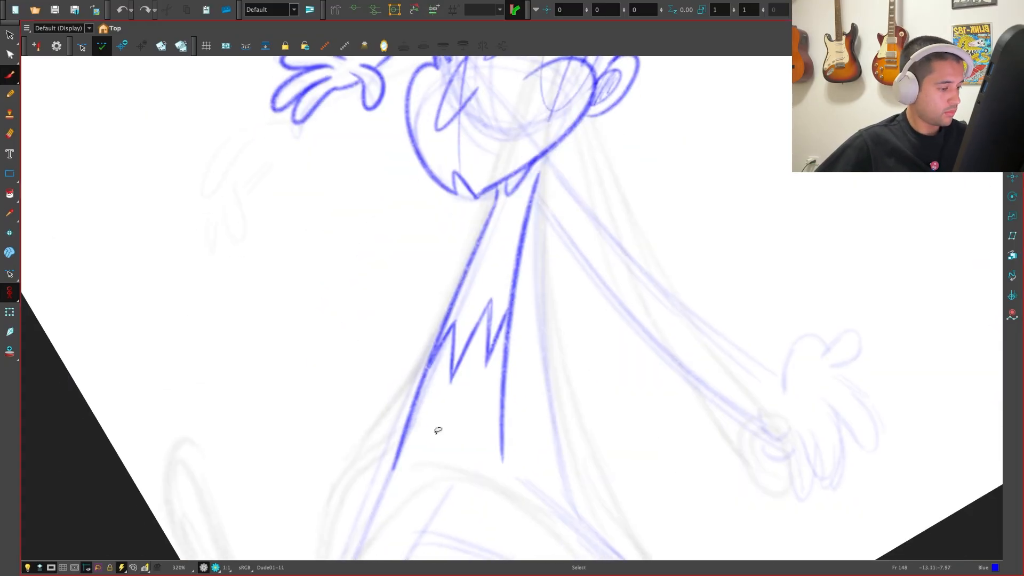
Draw the curved belt with oval studs across the waist below the zigzag hem, using frame 146 as reference
drag(417, 408, 502, 405)
drag(410, 439, 500, 434)
key(shift+x)
key(alt+s)
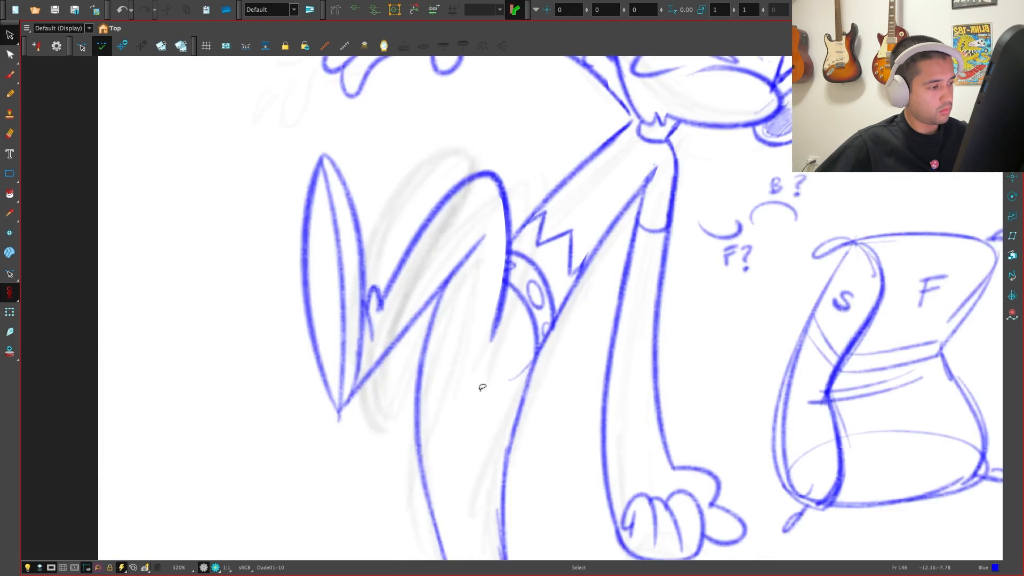
key(shift+x)
key(alt+b)
key(super+z)
Draw the extended back leg's lines and place the front leg's strokes over the rough sketch below the belt
drag(337, 474, 342, 431)
drag(282, 462, 421, 341)
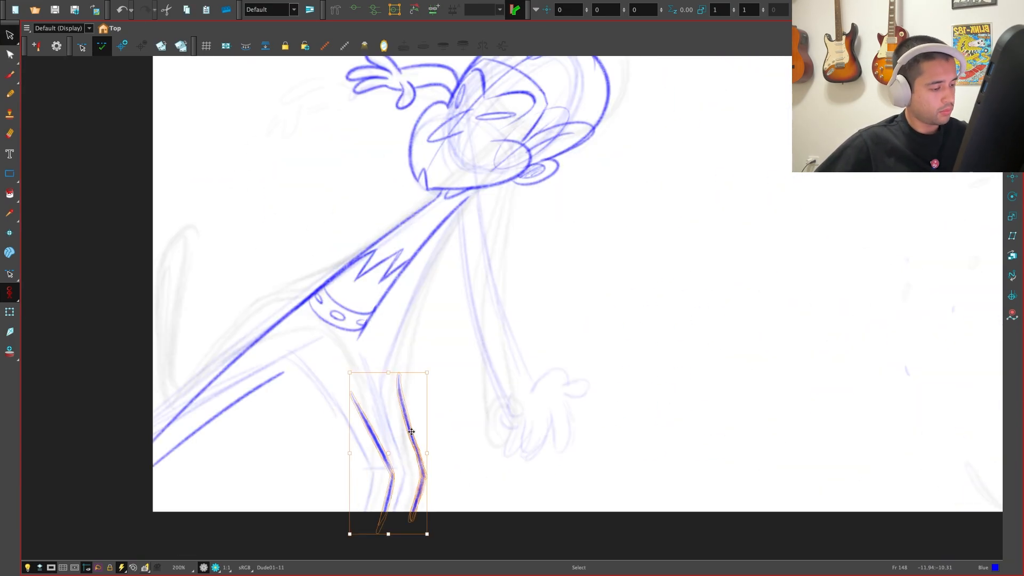
key(ctrl+a)
key(Escape)
key(f)
key(g)
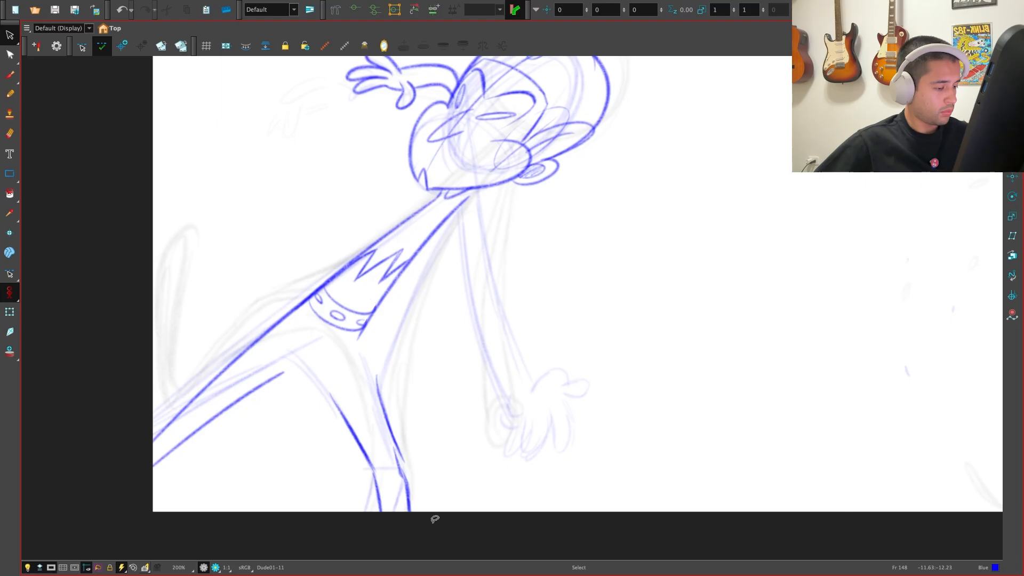
key(f)
key(g)
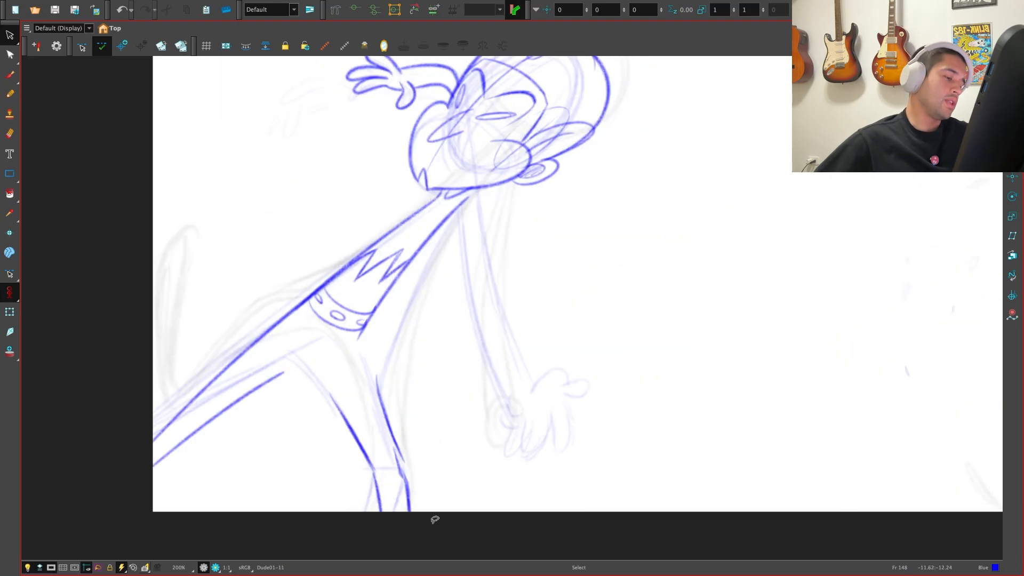
Select the two lower strokes of the front leg and angle them outward towards the canvas's bottom edge
key(ctrl+a)
key(Escape)
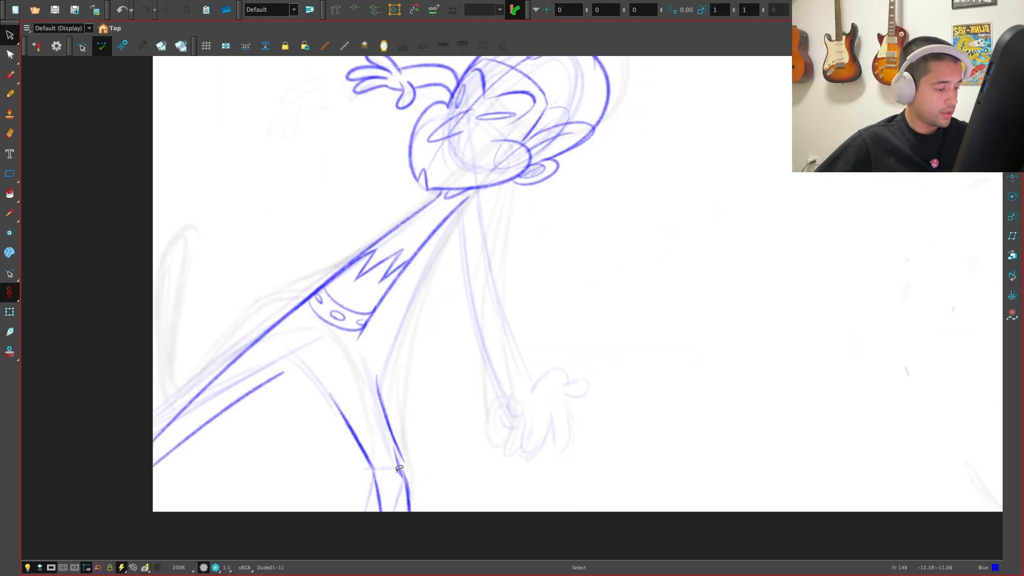
key(f)
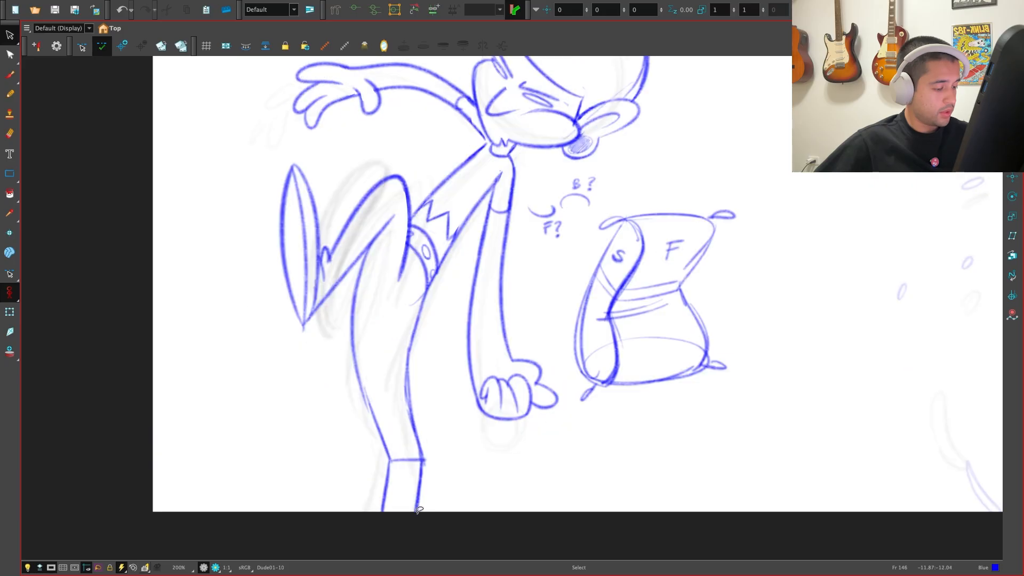
key(g)
key(ctrl+a)
click(409, 517)
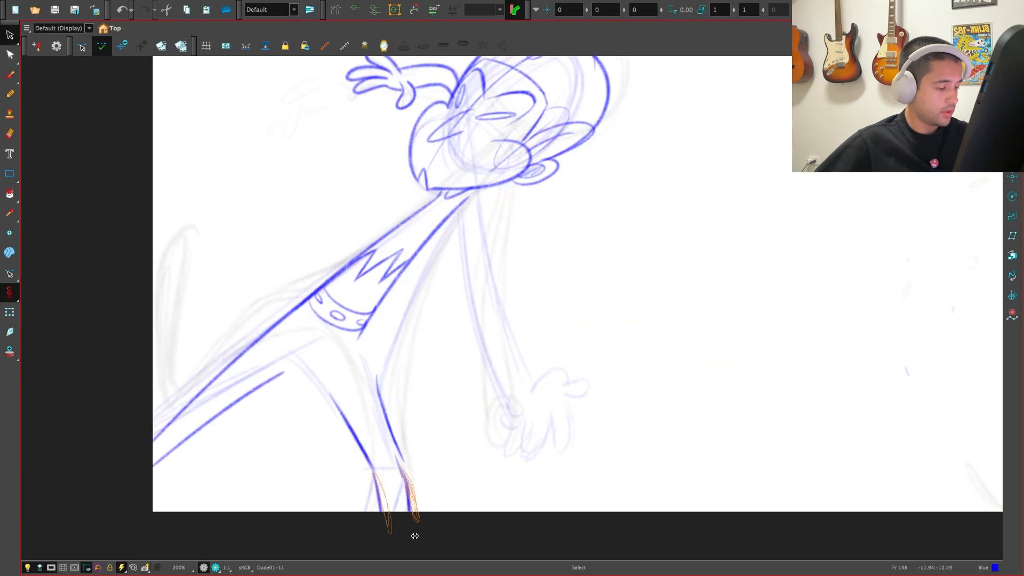
drag(413, 504, 416, 502)
Compare the lower front leg's angle and placement between frames 148 and 146
key(f)
key(g)
key(f)
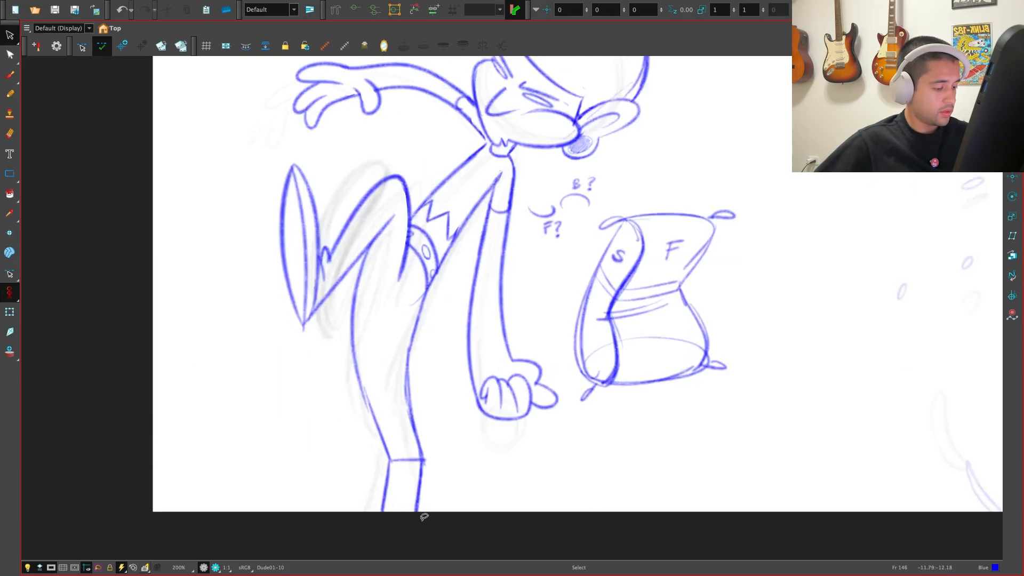
key(g)
key(f)
key(g)
key(f)
key(g)
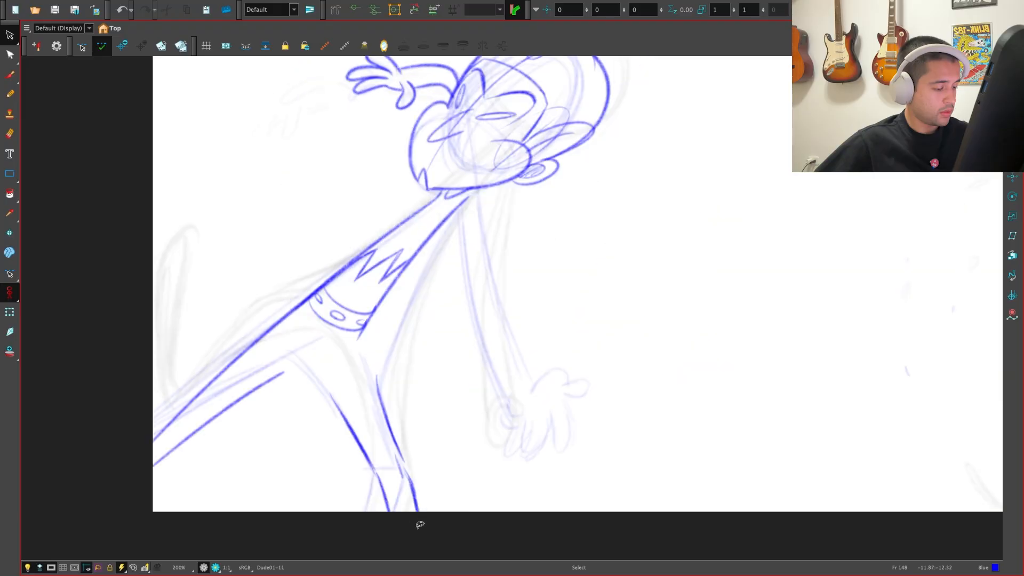
Nudge the inner stroke of the lower front leg slightly inward and check it against frame 146
click(386, 503)
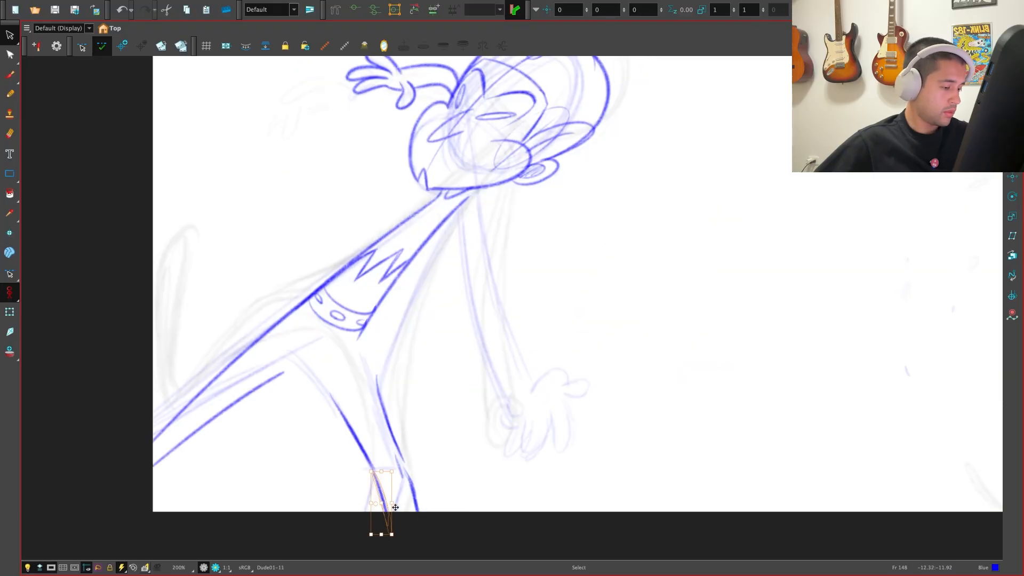
key(f)
key(g)
key(f)
key(g)
Draw the front leg's outer line from the belt down to the lower leg and clean up the overlapping stroke
key(alt+b)
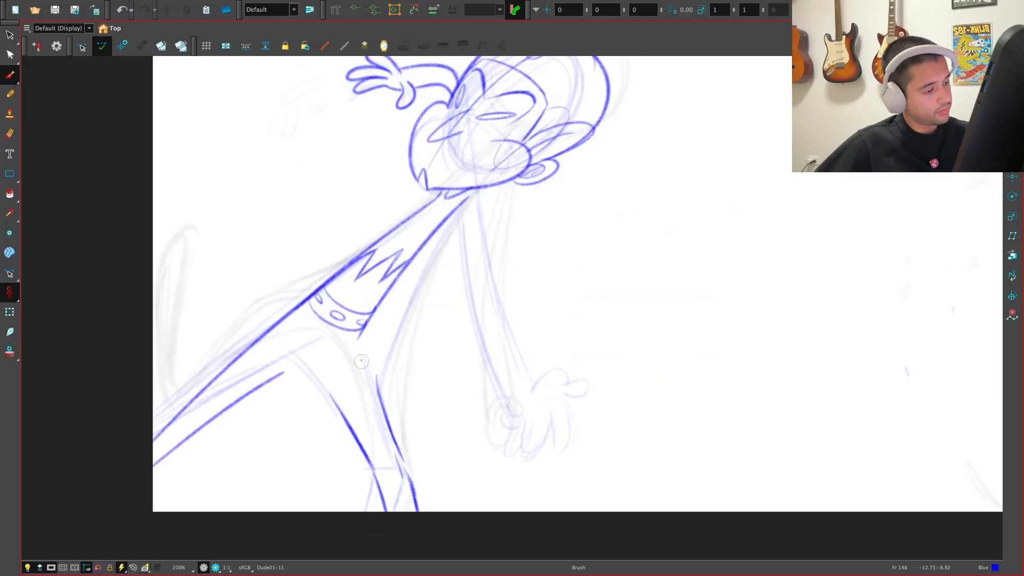
key(f)
key(g)
drag(359, 339, 384, 423)
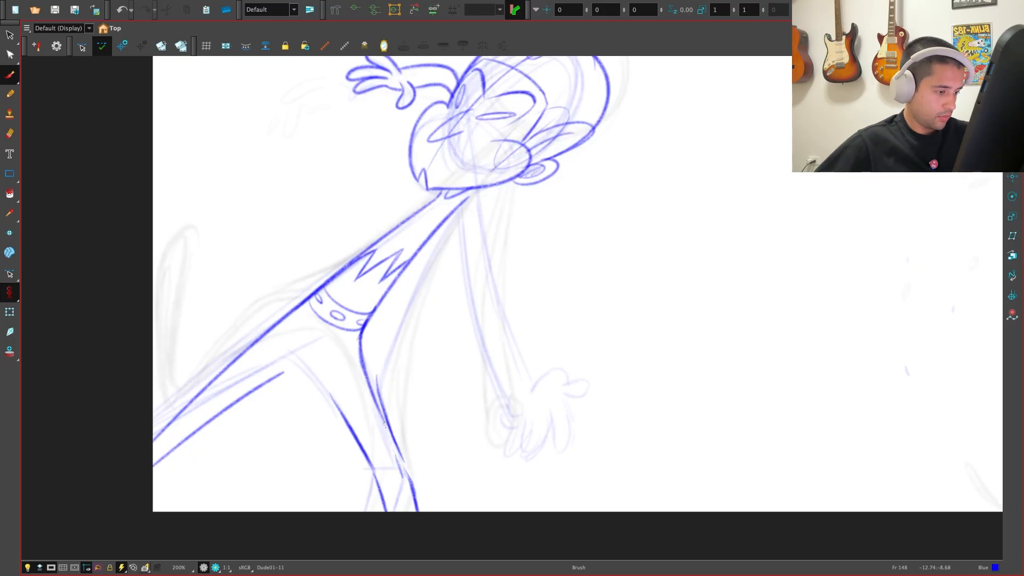
key(ctrl+z)
key(alt+s)
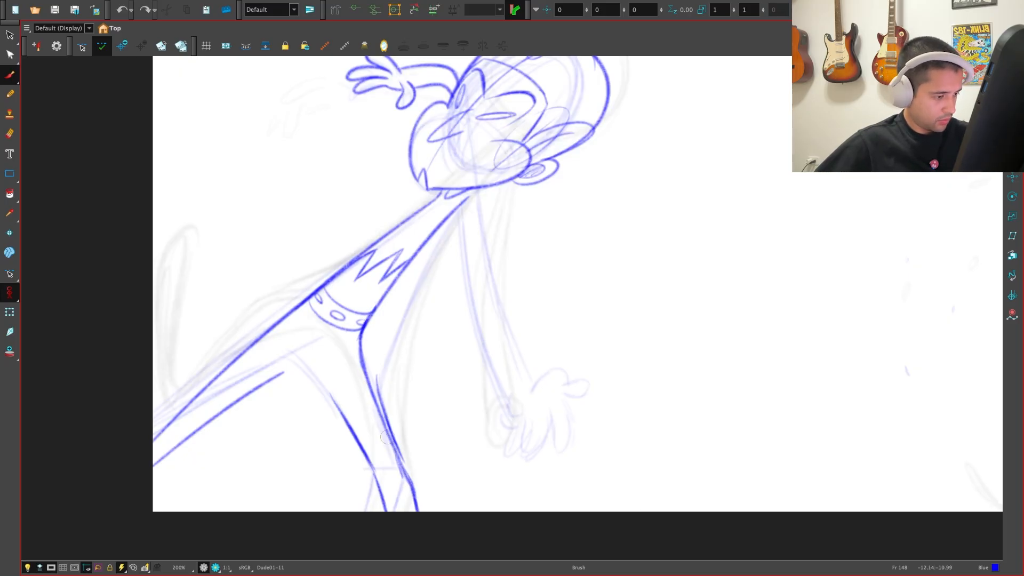
drag(376, 382, 400, 456)
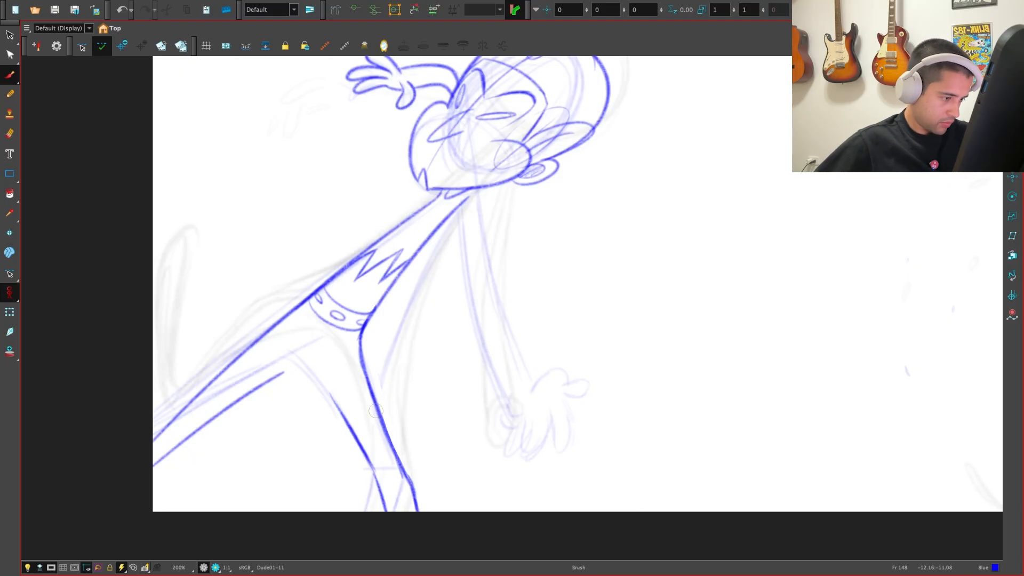
key(ctrl+z)
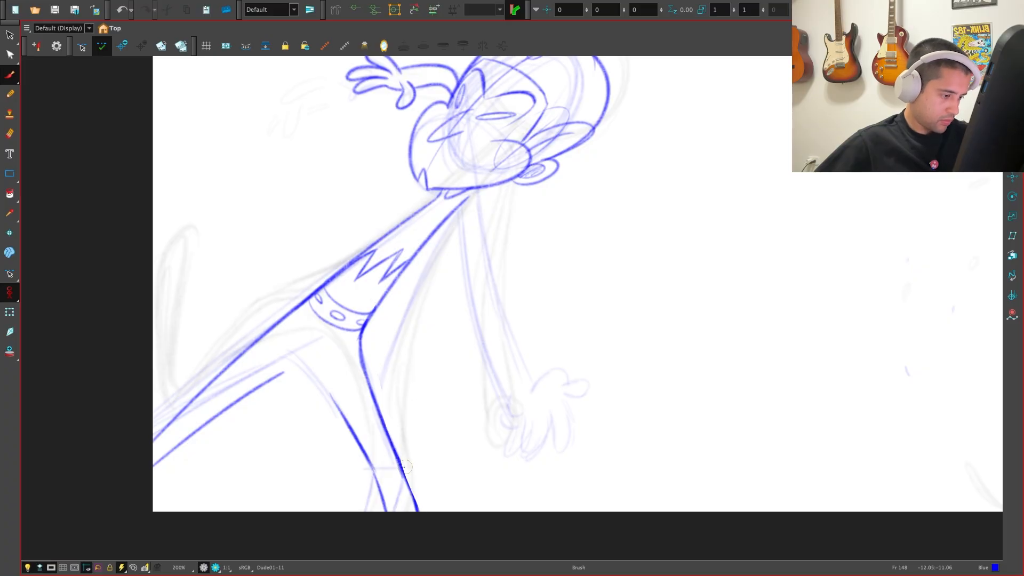
Strengthen the outer line of the lower front leg down to the canvas edge and compare it with frame 146
key(f)
mouse_move(394, 453)
mouse_down()
mouse_move(418, 510)
mouse_move(432, 495)
mouse_move(501, 506)
mouse_up()
key(g)
key(f)
key(g)
key(f)
key(g)
key(2)
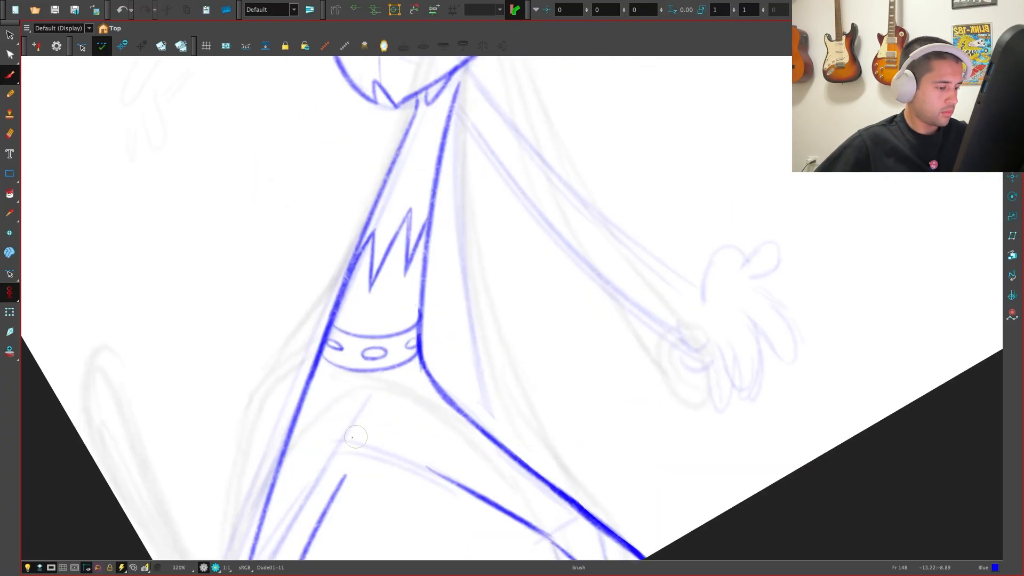
Draw the inner contour of the front leg from the knee up to the crotch
mouse_move(319, 451)
mouse_down()
mouse_move(395, 459)
mouse_move(536, 501)
mouse_up()
drag(548, 511, 480, 439)
key(ctrl+z)
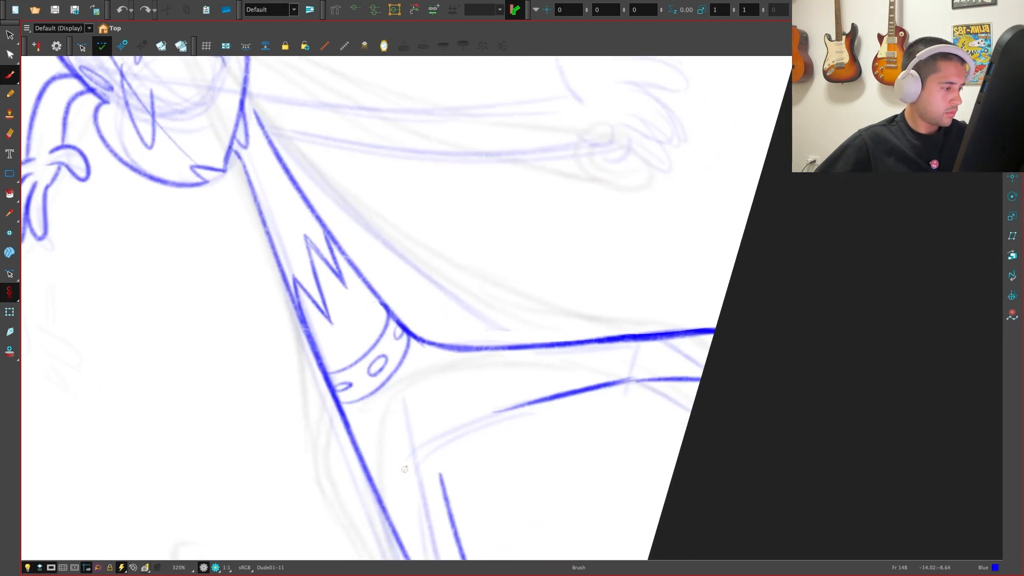
mouse_move(405, 469)
mouse_down()
mouse_move(607, 392)
mouse_move(480, 420)
mouse_move(712, 380)
mouse_up()
key(ctrl+z)
key(shift+x)
key(1)
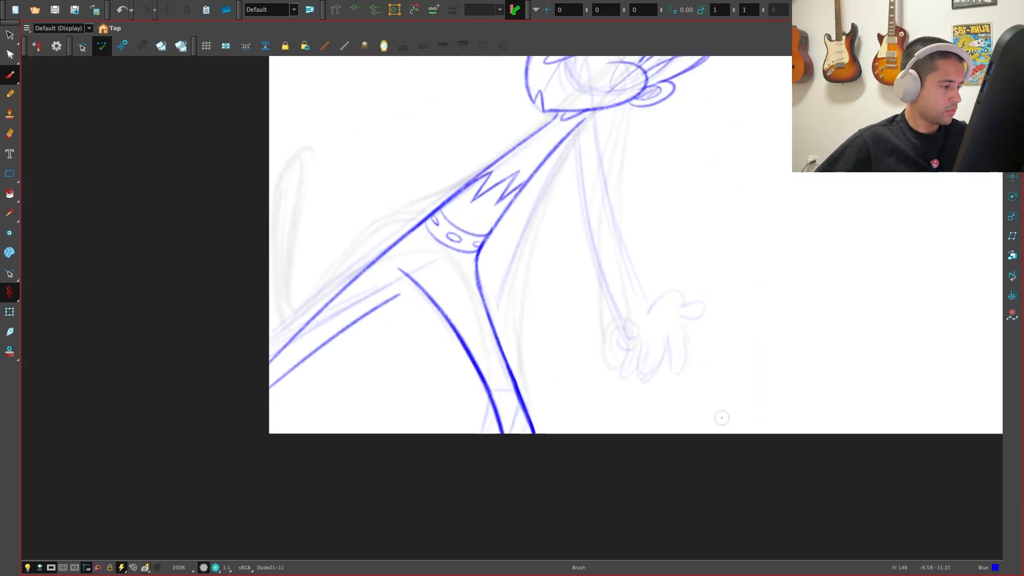
Extend the back leg's inner contour up to meet the front leg's line at the crotch
key(f)
key(g)
key(2)
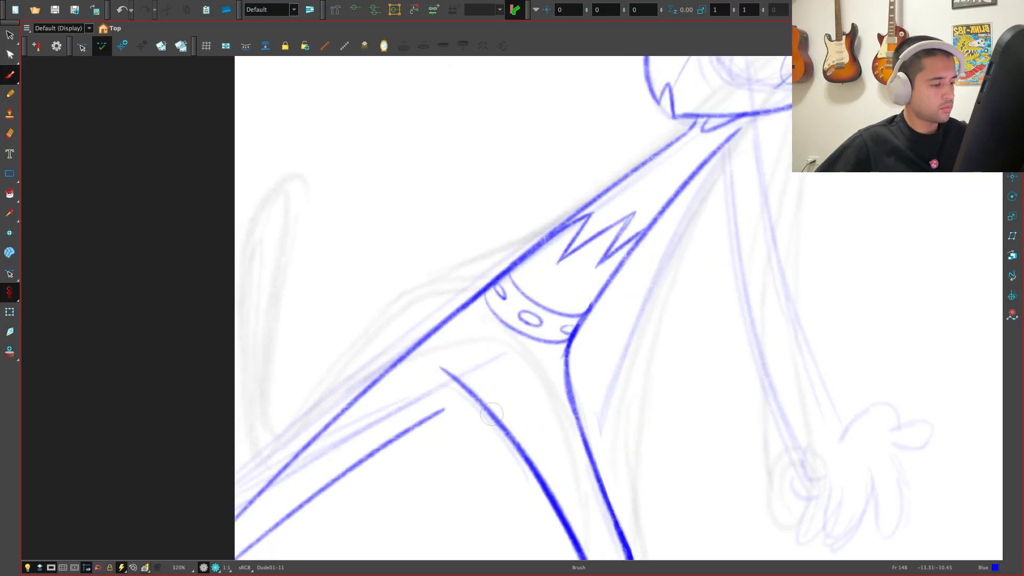
drag(468, 396, 403, 432)
key(1)
key(1)
key(1)
key(1)
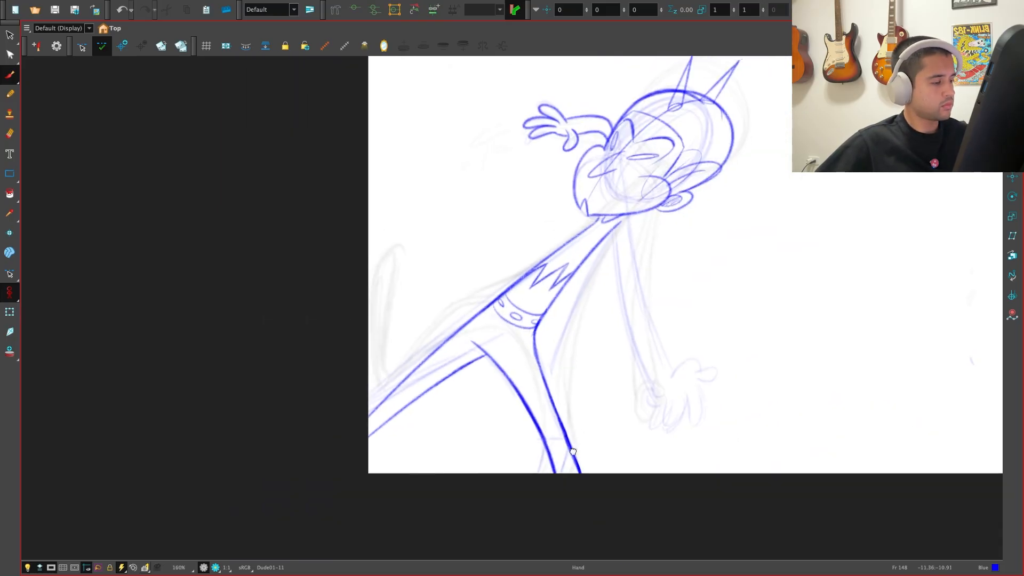
drag(599, 446, 581, 462)
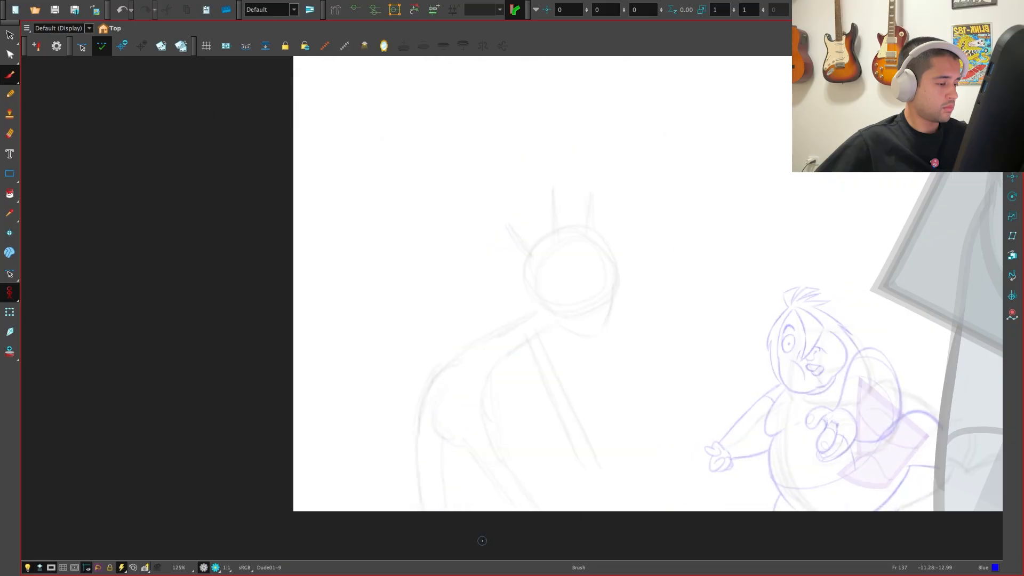
Clean up the crotch where both inner leg lines meet and redraw its short crease
key(2)
key(2)
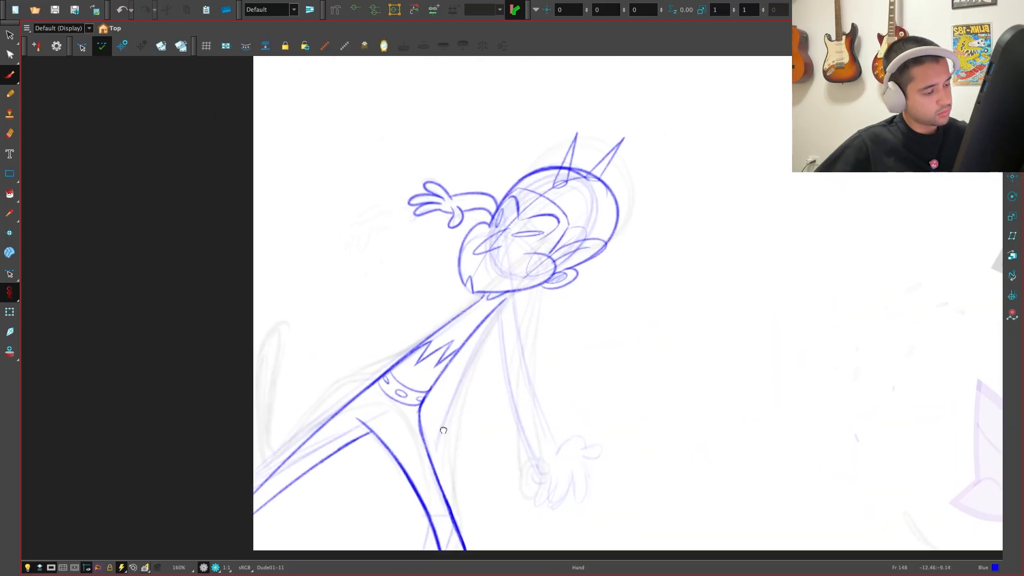
key(alt+s)
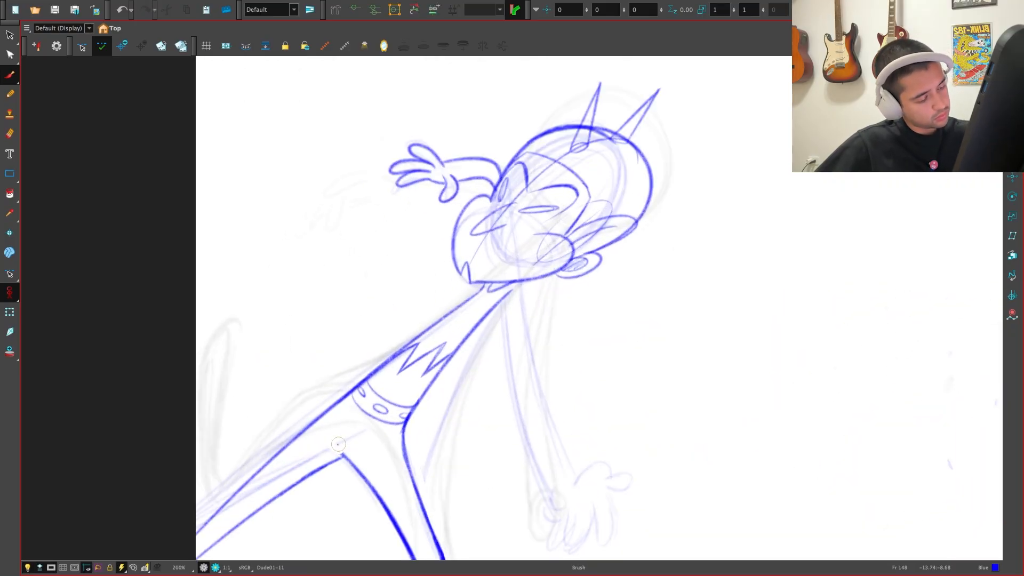
key(f)
key(g)
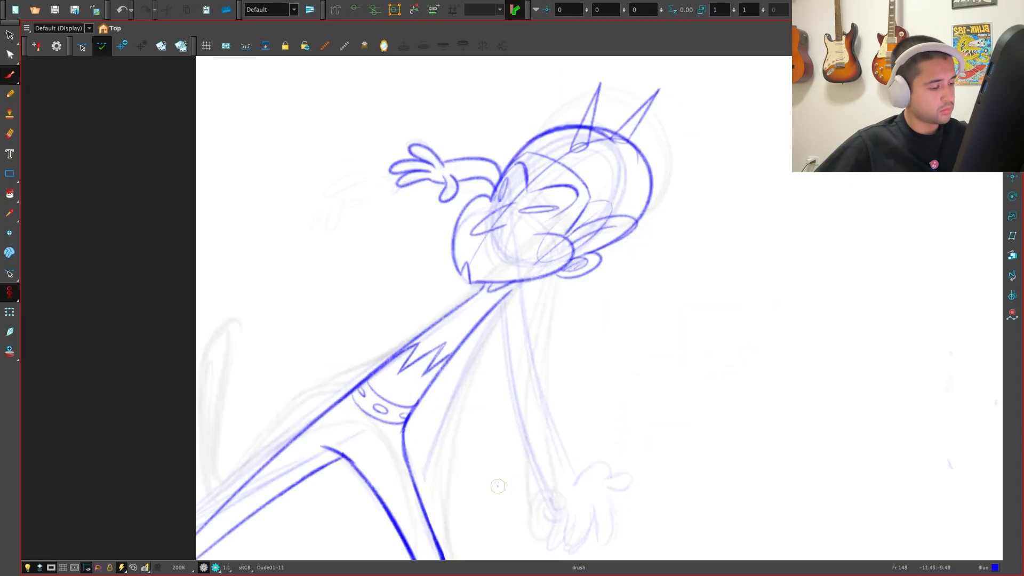
Flip between the drawings on frames 146 and 148 to compare the two character poses
key(1)
key(1)
key(1)
drag(602, 441, 545, 483)
key(f)
key(g)
key(f)
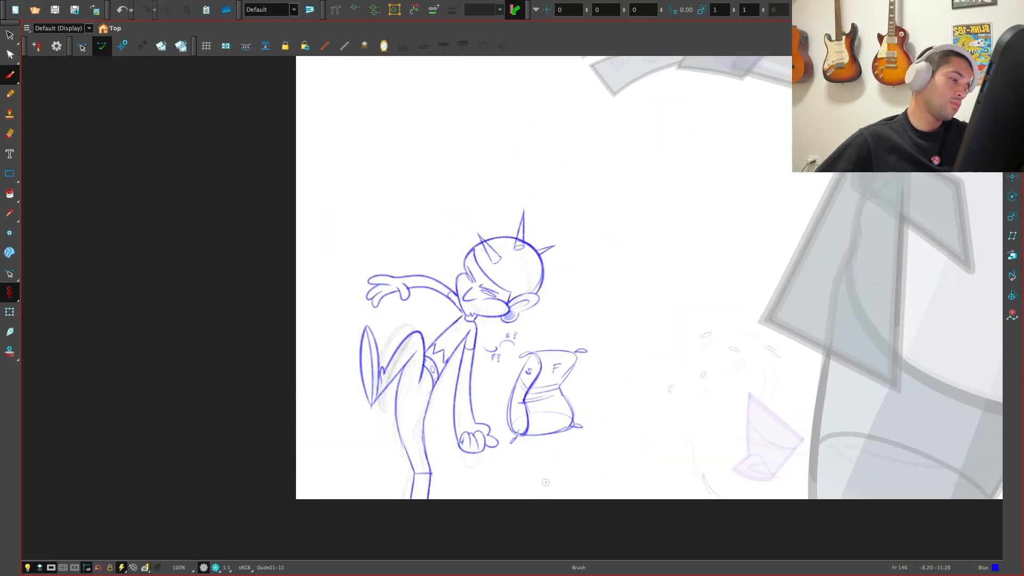
key(g)
key(f)
key(g)
key(f)
key(g)
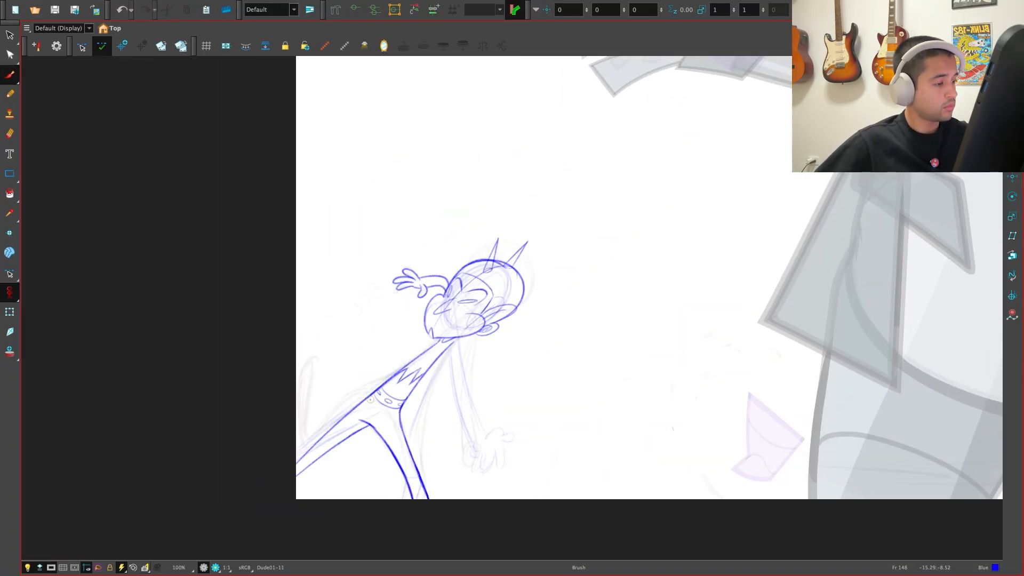
key(f)
key(g)
key(f)
key(f)
key(2)
key(2)
Select the raised arm and hand beside the head and nudge them slightly upward
drag(493, 409, 514, 445)
key(alt+s)
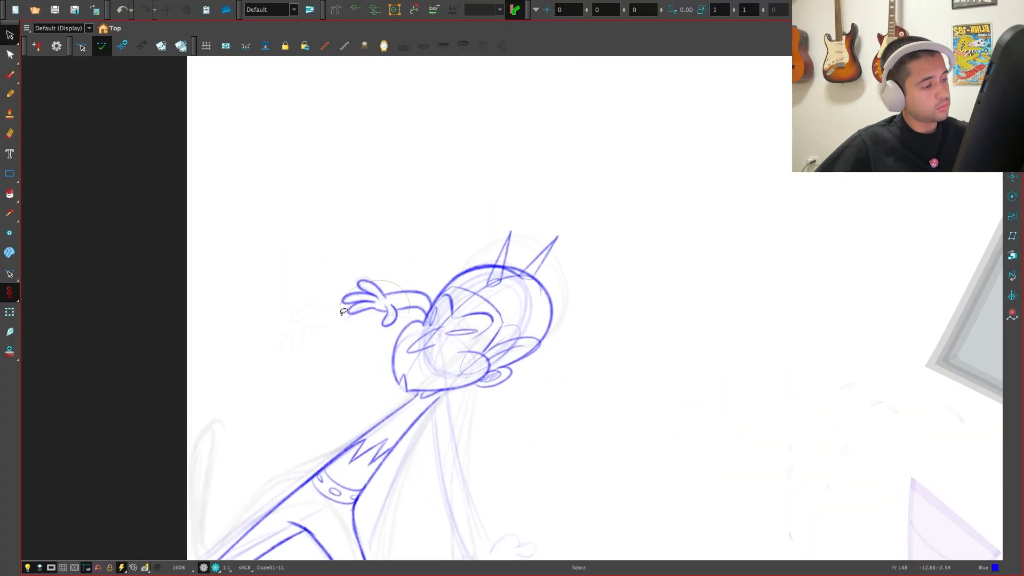
key(super+a)
key(super+z)
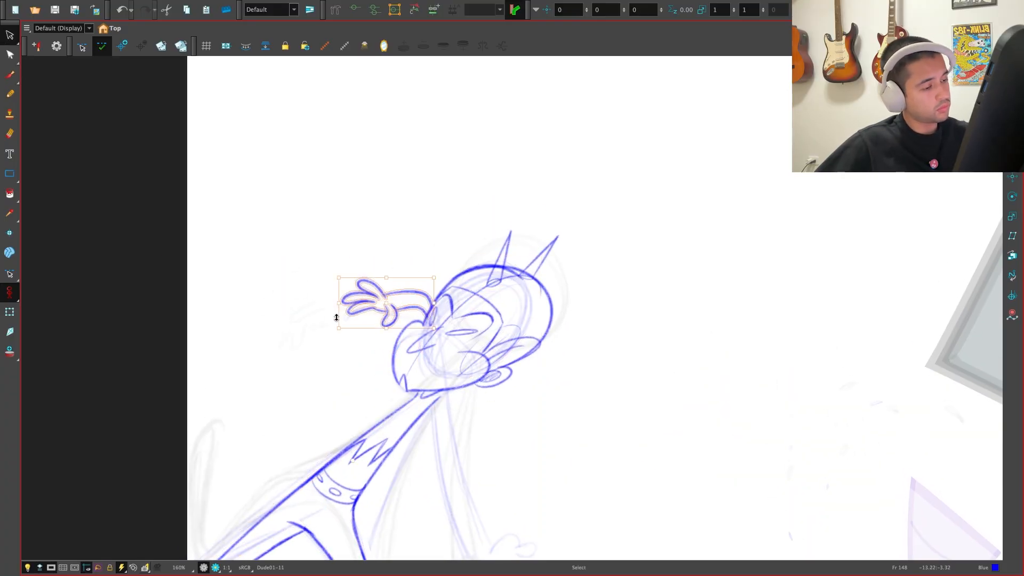
drag(337, 318, 343, 277)
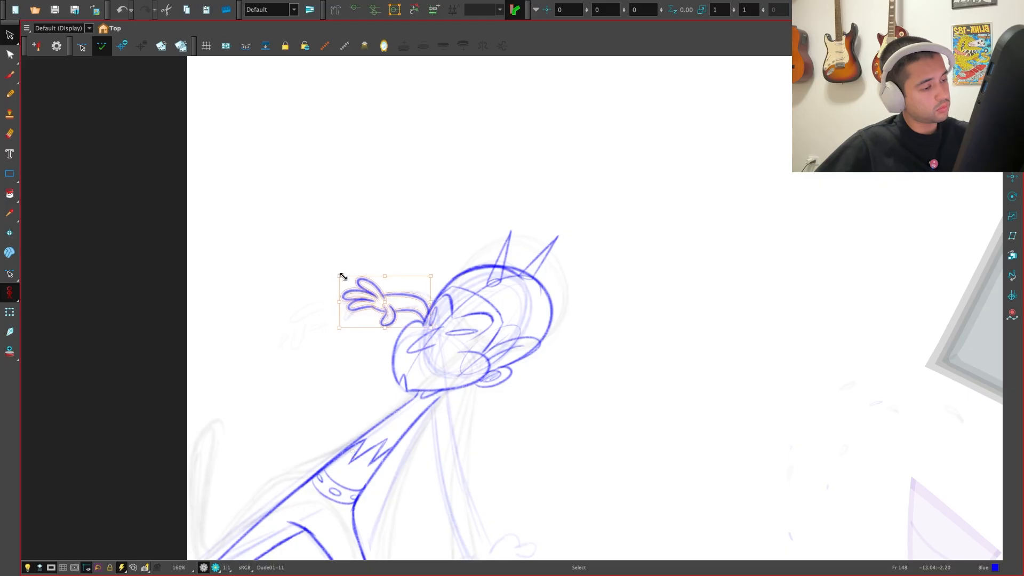
key(super+z)
key(super+z)
key(super+z)
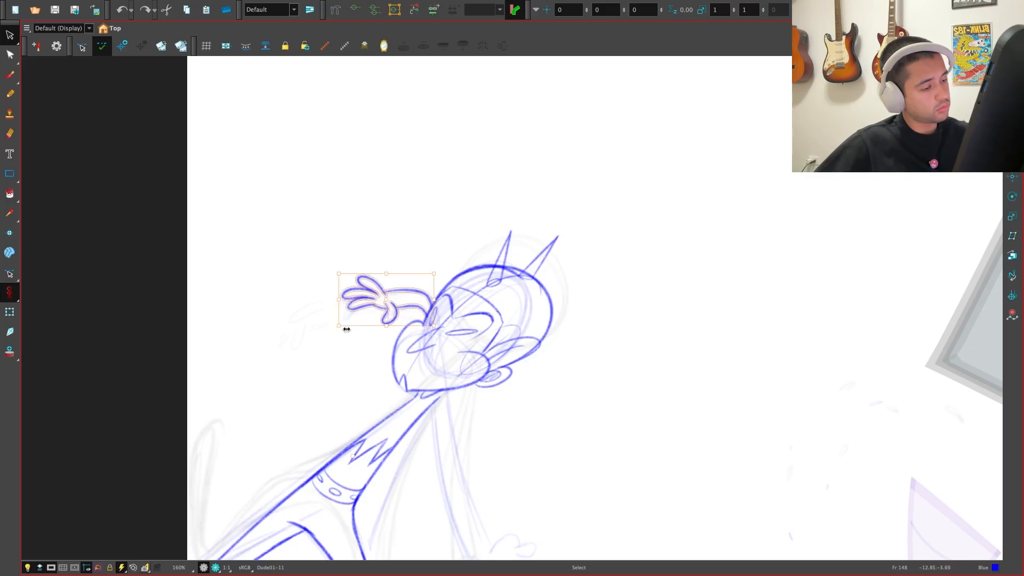
drag(337, 327, 345, 321)
key(super+z)
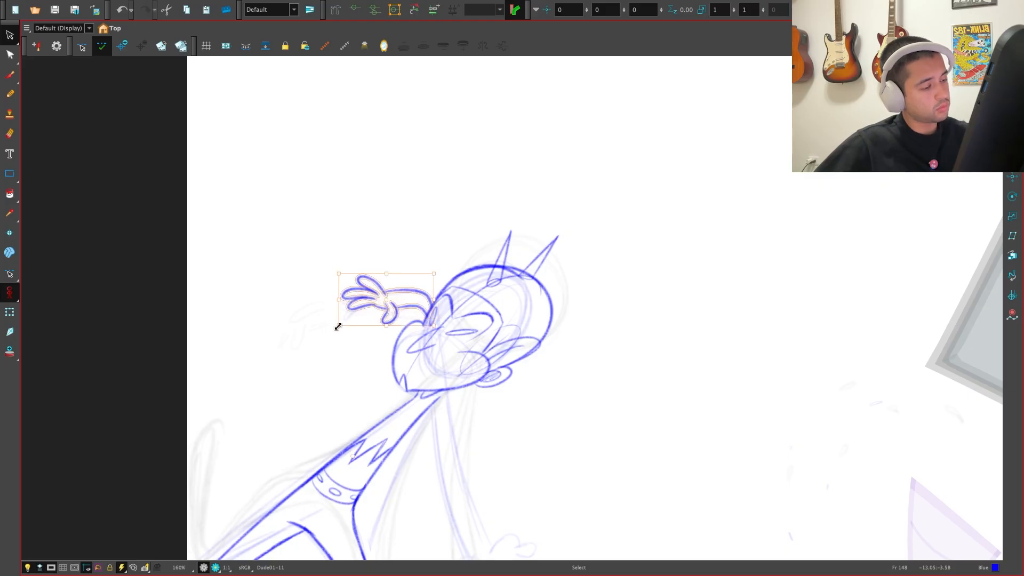
key(super+z)
Deselect the arm and examine the leaning pose against the neighbouring drawings
key(1)
key(1)
key(1)
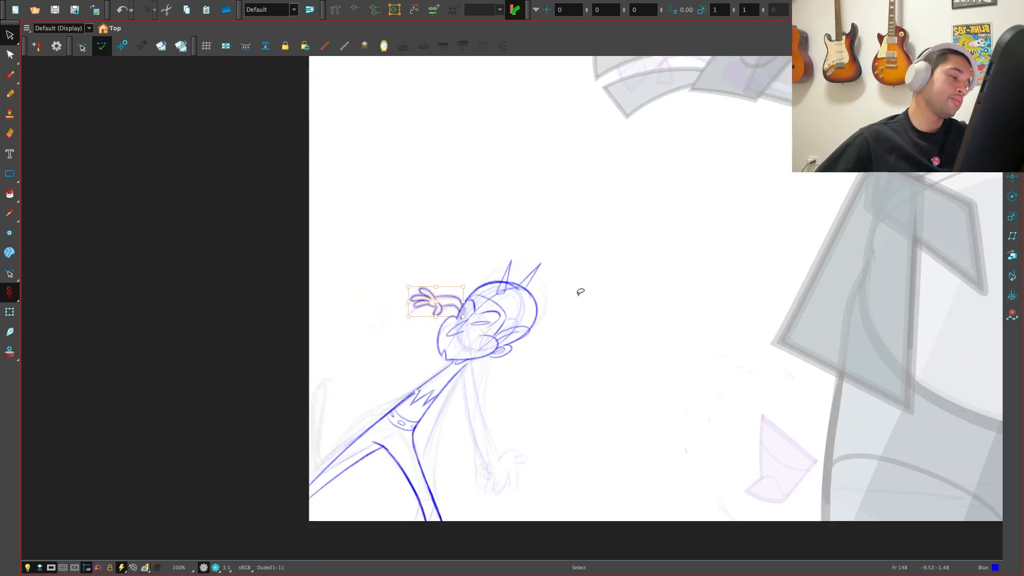
click(577, 341)
key(.)
key(2)
key(2)
key(2)
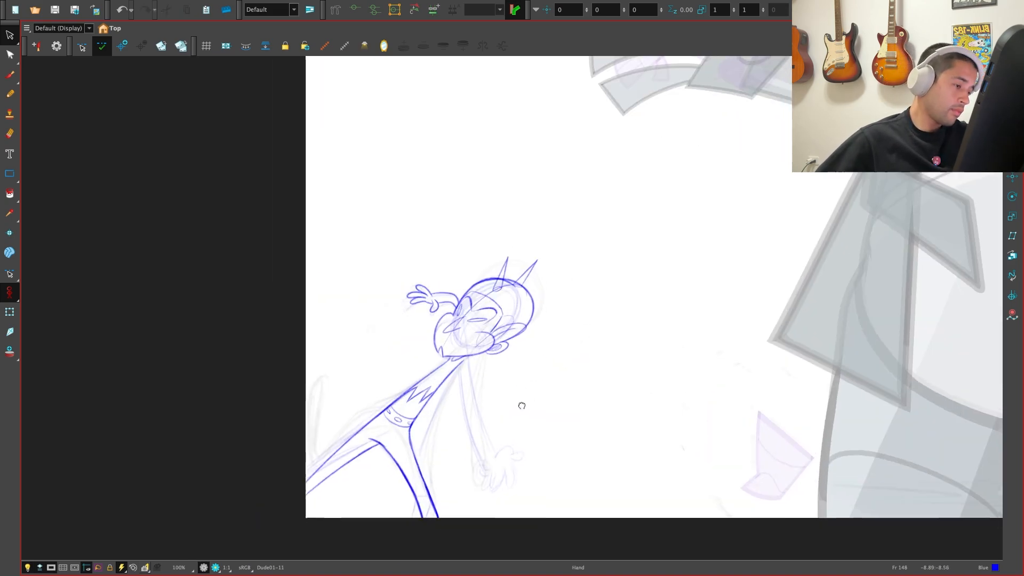
key(comma)
key(comma)
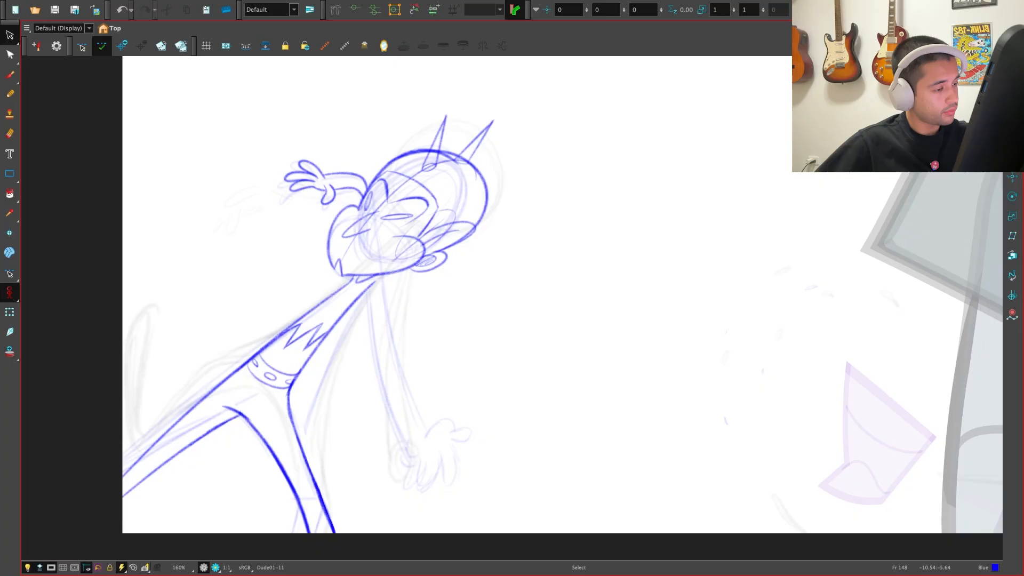
Draw the start of the hanging arm at the shoulder with the Brush, just below the chin
key(alt+b)
key(comma)
key(period)
key(comma)
key(period)
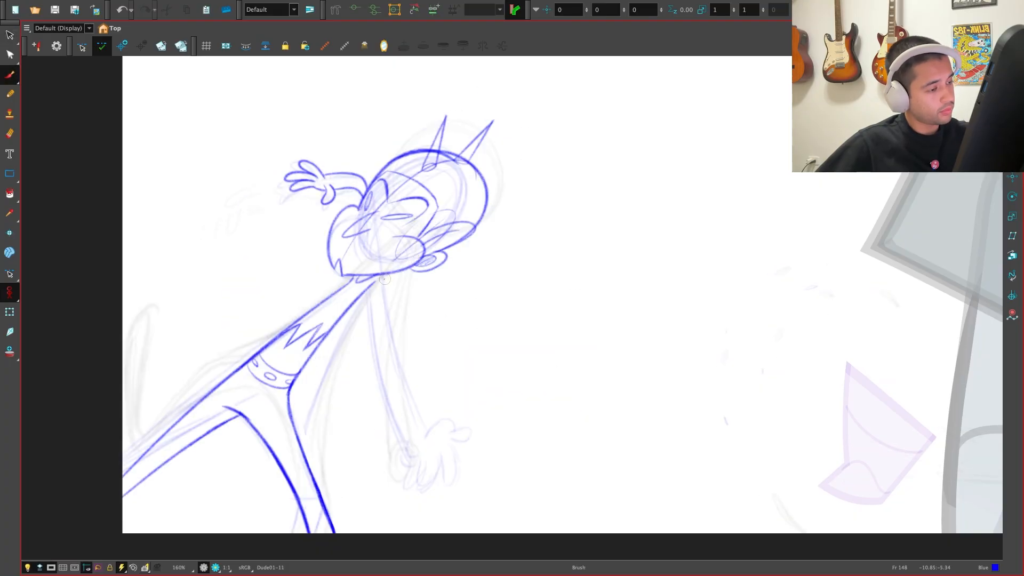
key(comma)
key(period)
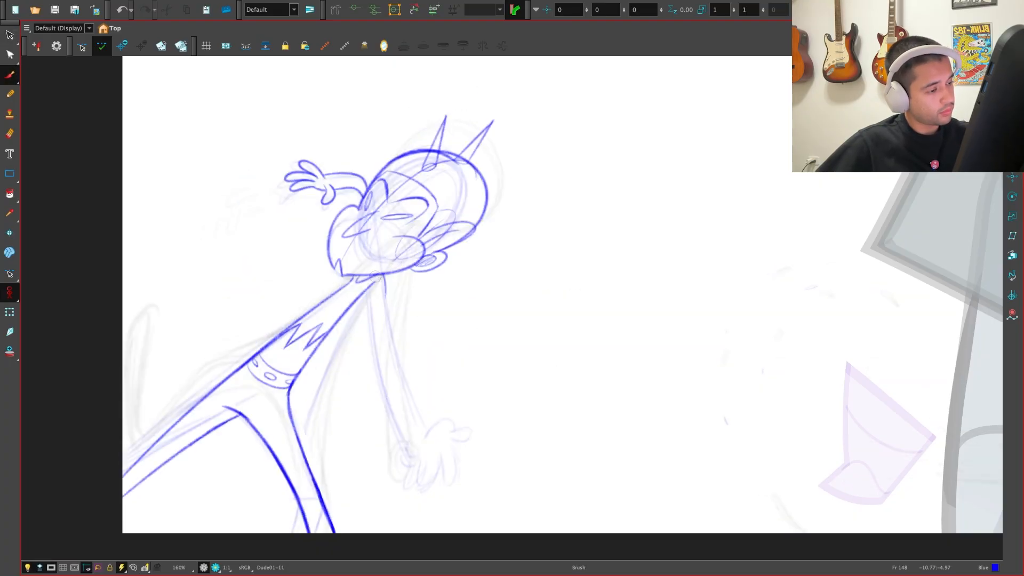
key(comma)
key(period)
key(alt+b)
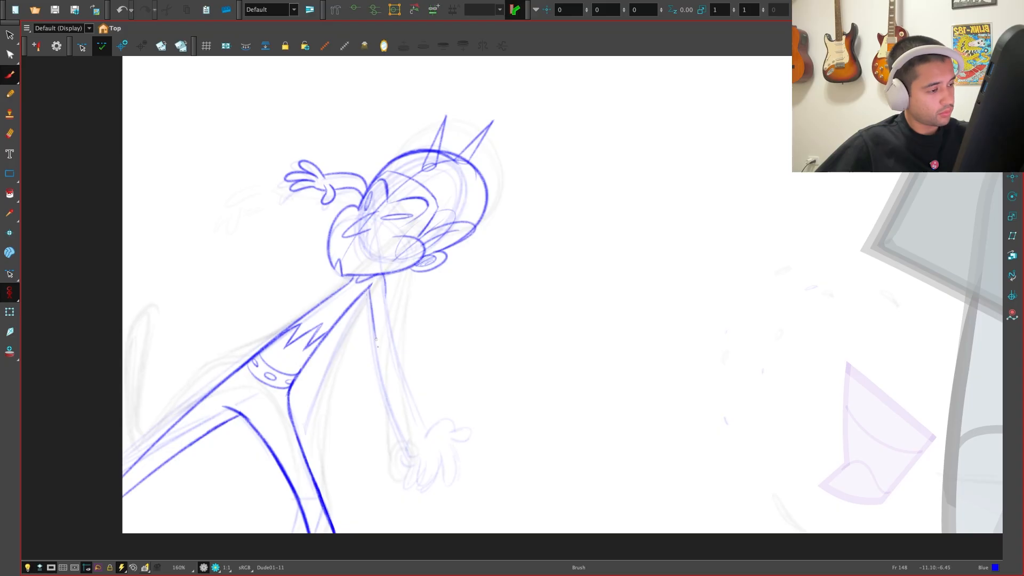
Try drawing the hanging arm's inner contour from shoulder to wrist in one stroke
drag(372, 343, 414, 452)
key(comma)
key(period)
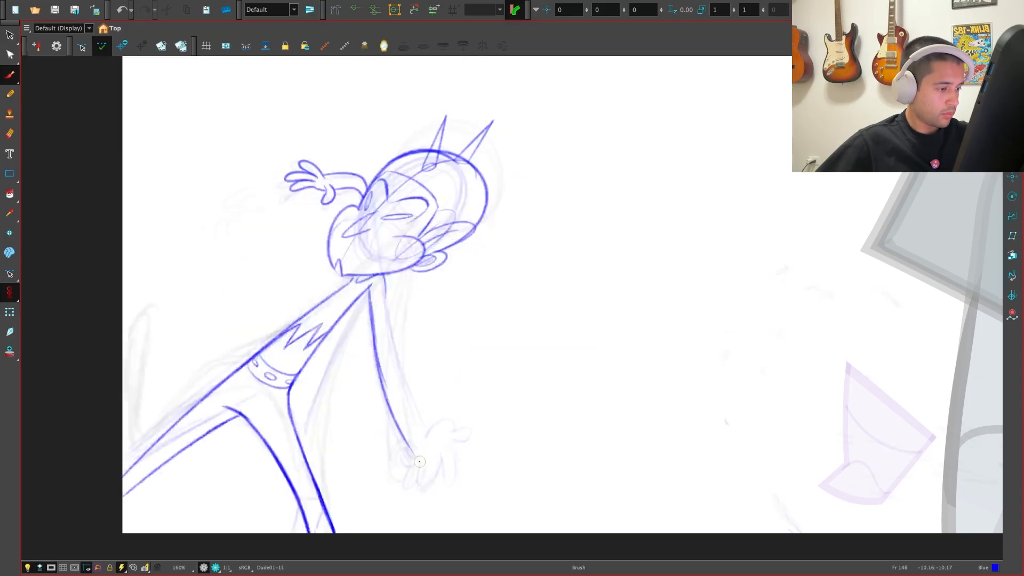
key(comma)
key(period)
key(ctrl+z)
key(ctrl+z)
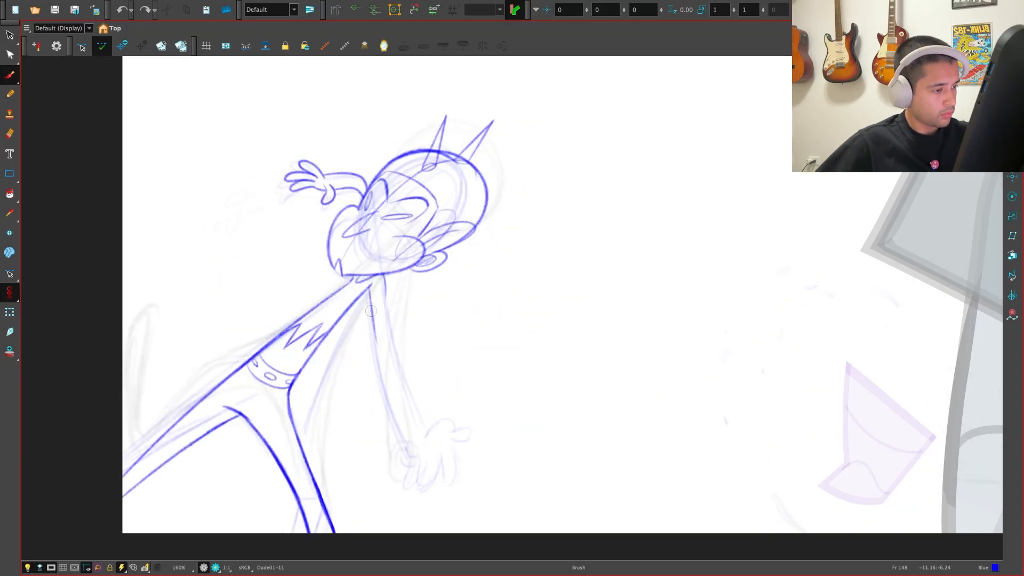
Draw the hanging arm's inner contour between the wrist and the shoulder over the rough sketch
mouse_move(463, 425)
mouse_down()
mouse_move(373, 373)
mouse_move(358, 401)
mouse_move(420, 271)
mouse_up()
key(2)
key(ctrl+z)
drag(352, 453, 407, 295)
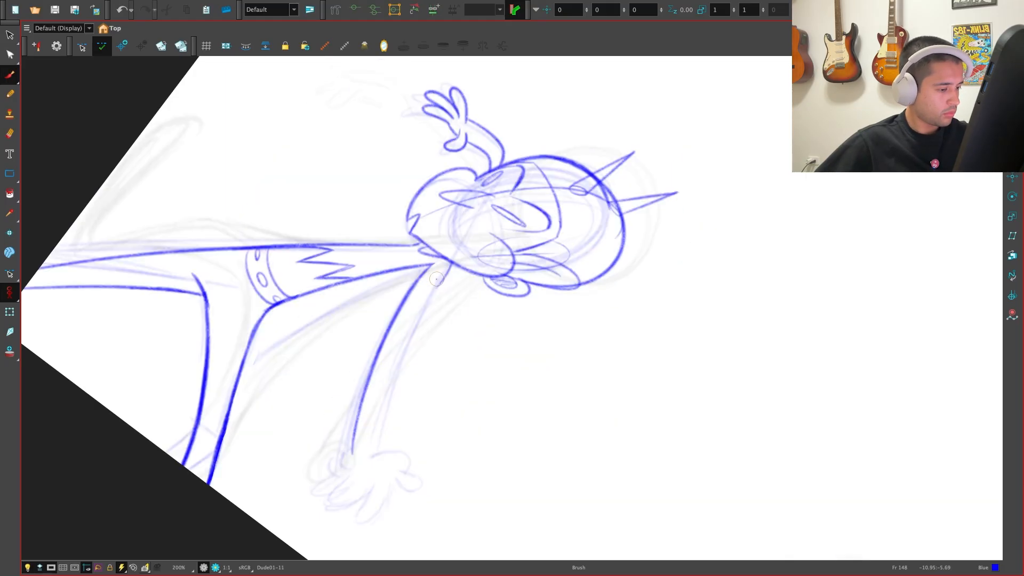
Draw the hanging arm's outer contour from the wrist up to the shoulder
key(shift+x)
mouse_move(502, 489)
mouse_down()
mouse_move(337, 441)
mouse_move(432, 262)
mouse_up()
key(2)
key(ctrl+z)
drag(334, 479, 449, 237)
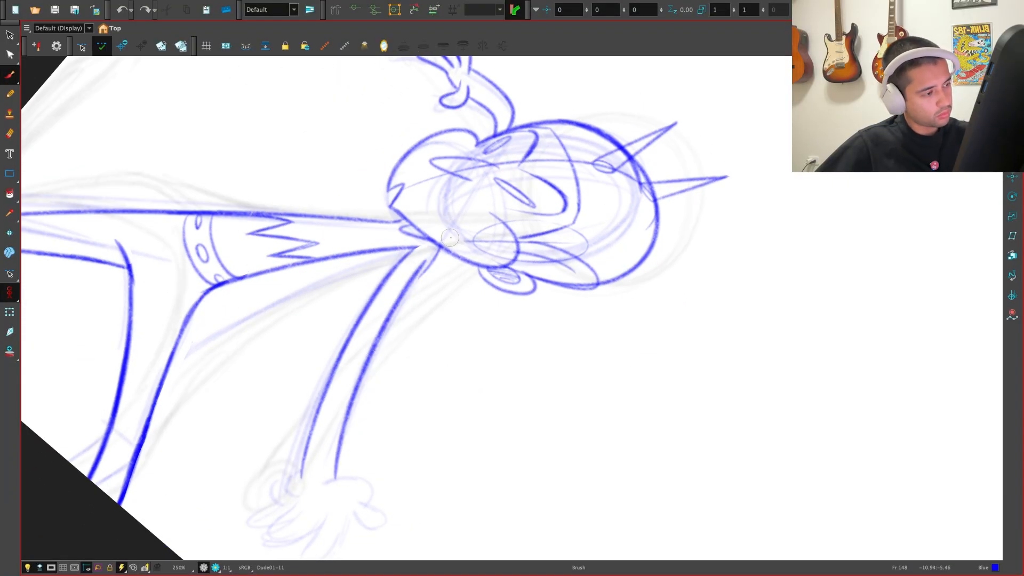
key(ctrl+z)
mouse_move(335, 478)
mouse_down()
mouse_move(368, 370)
mouse_move(439, 255)
mouse_move(342, 450)
mouse_move(438, 254)
mouse_up()
key(ctrl+z)
key(shift+x)
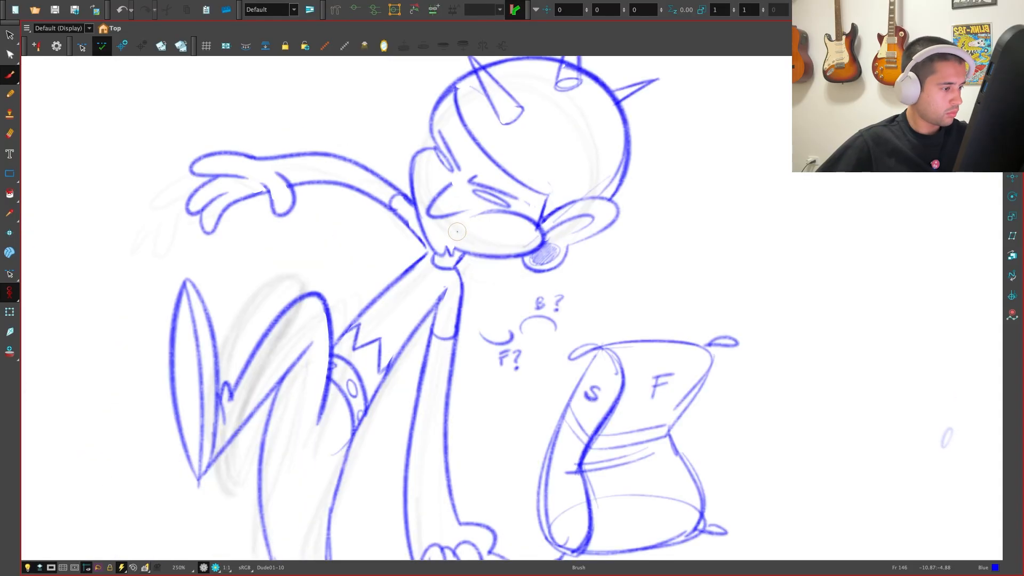
Add the curved sleeve cuff across the upper part of the hanging arm, using frame 146 as reference
key(.)
key(f)
key(f)
key(g)
key(g)
key(1)
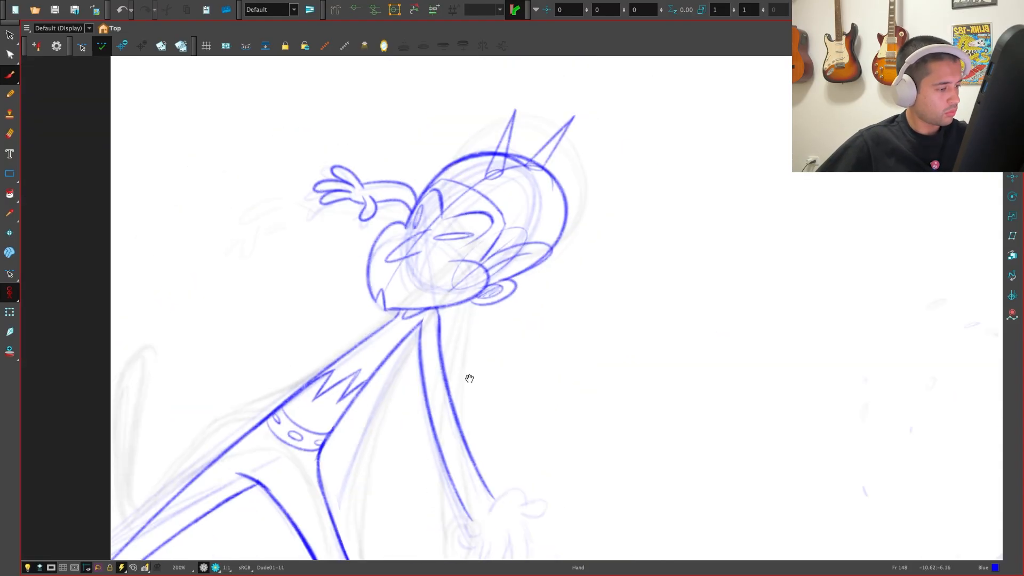
drag(468, 379, 458, 348)
drag(421, 313, 411, 321)
key(f)
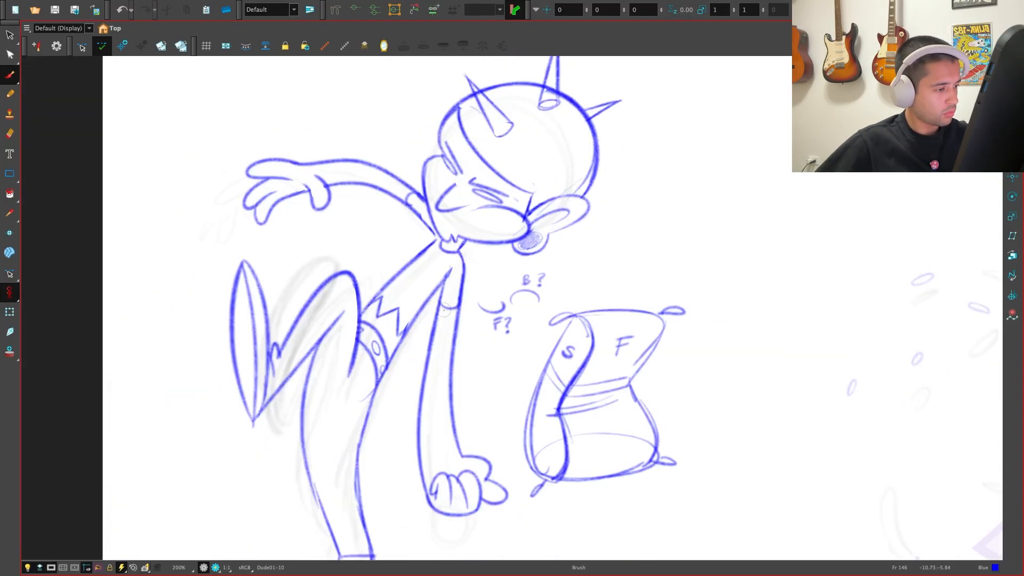
key(f)
key(g)
key(g)
Try outlining the base of the thumb and the thumb on the hanging arm's hand
drag(525, 487, 469, 421)
key(2)
key(2)
key(2)
key(f)
key(g)
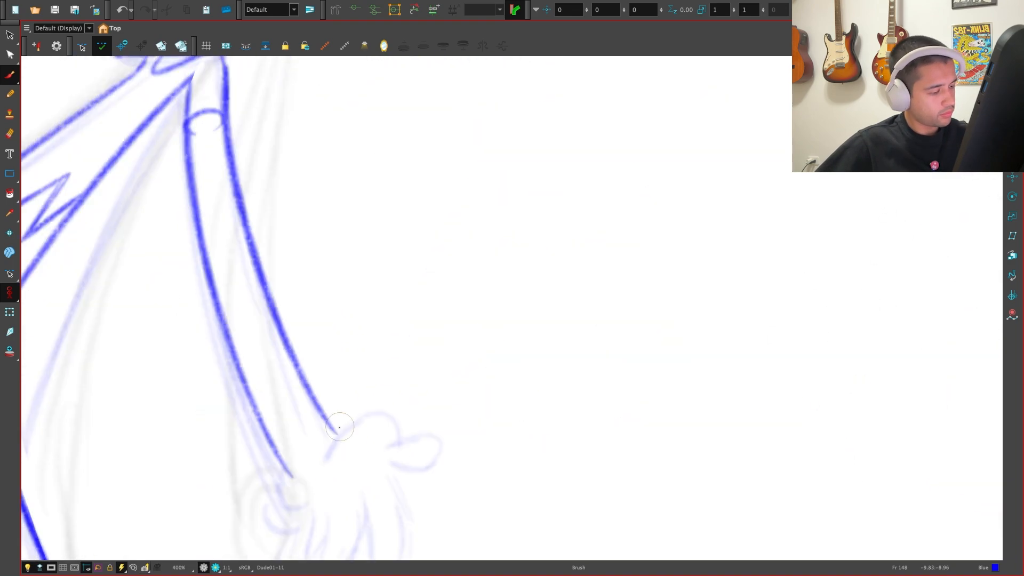
drag(339, 427, 401, 429)
key(f)
key(g)
mouse_move(466, 489)
mouse_down()
mouse_move(600, 441)
mouse_move(466, 406)
mouse_move(514, 371)
mouse_move(482, 429)
mouse_up()
key(f)
key(g)
key(shift+x)
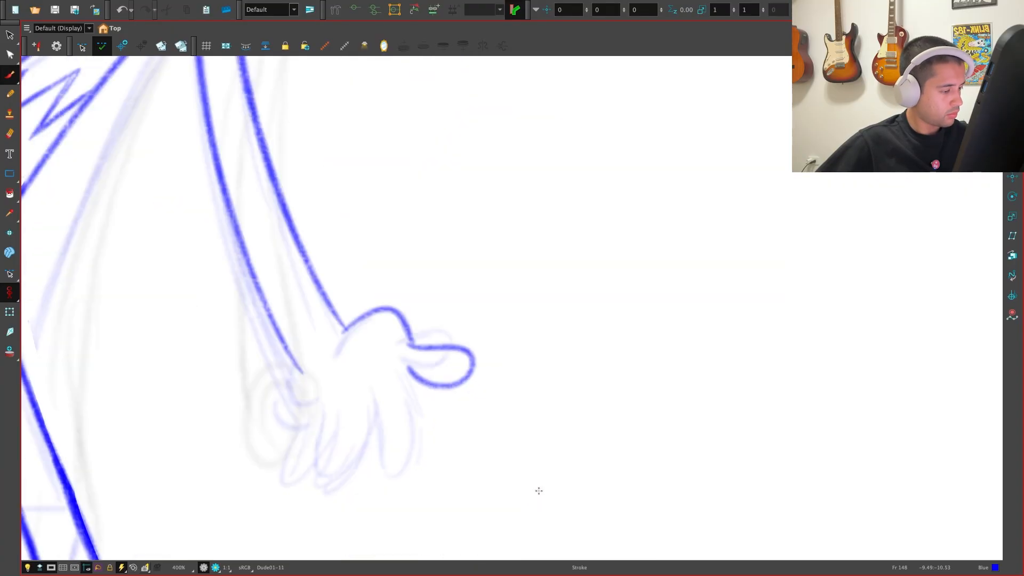
Try a circular palm guide between the wrist and the drawn thumb
key(1)
key(f)
key(g)
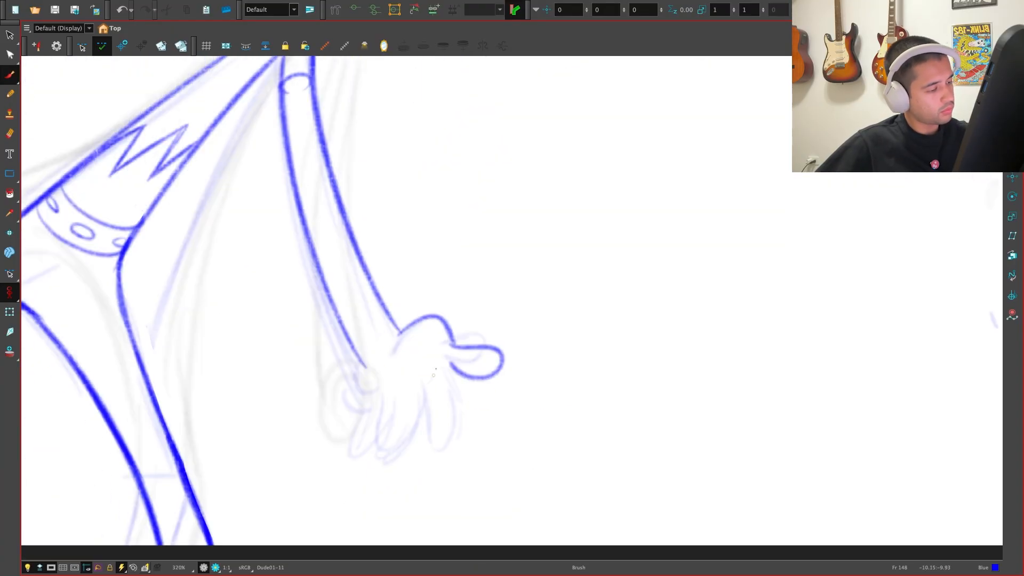
key(f)
key(f)
key(g)
key(g)
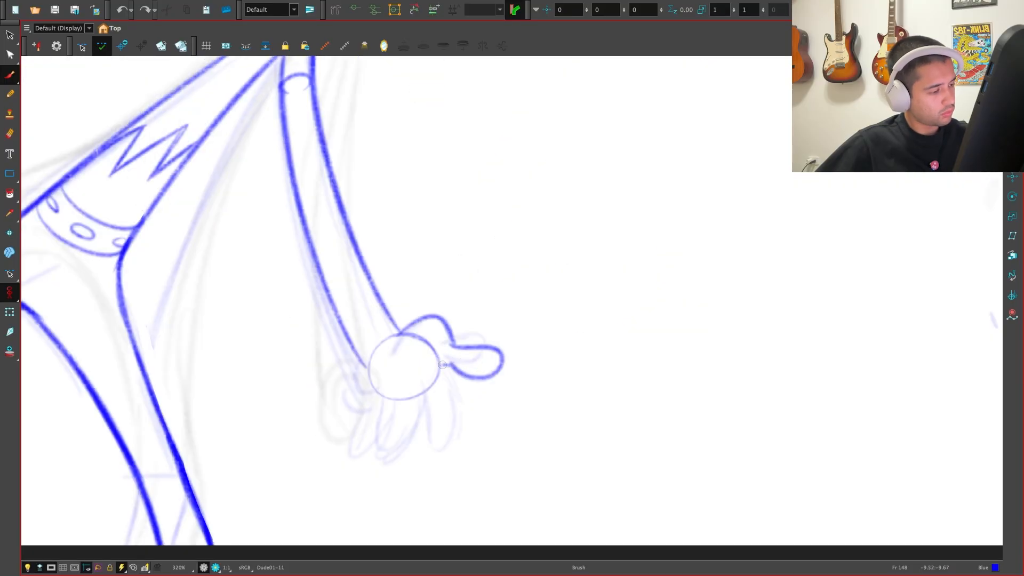
Remove the thumb outlines and draw a new circular palm guide at the end of the hanging arm
key(f)
key(f)
key(g)
key(g)
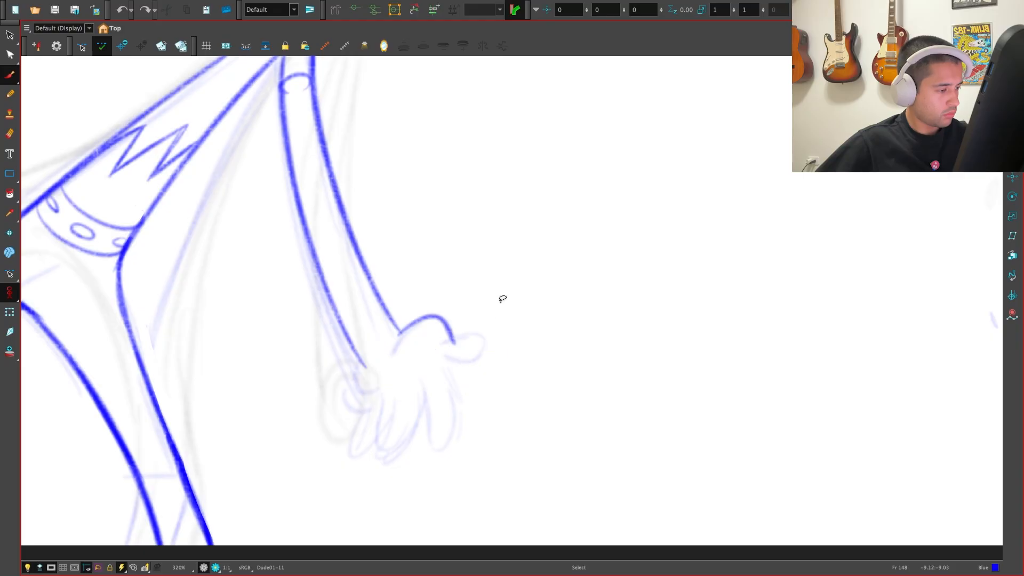
key(f)
key(g)
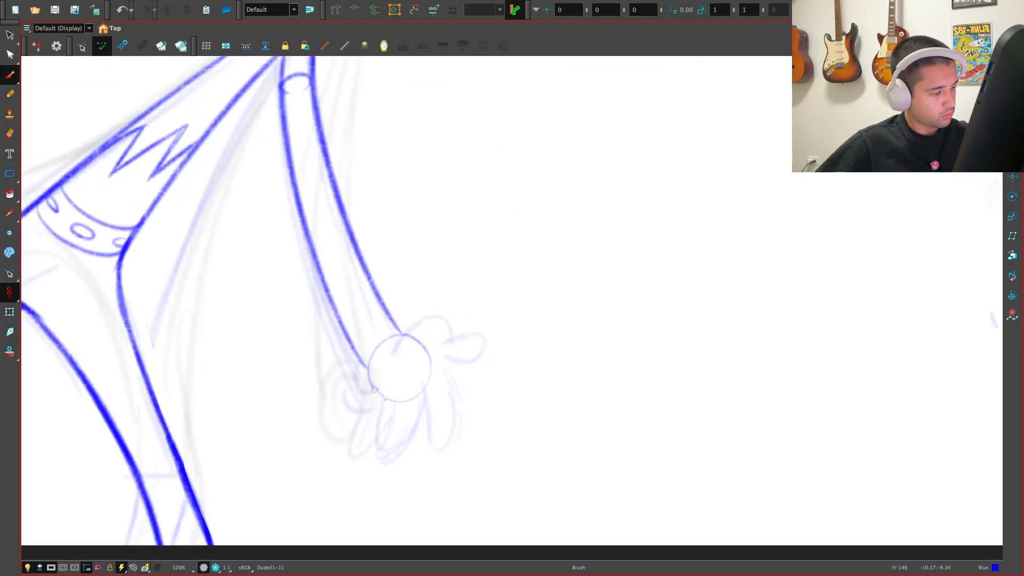
key(f)
key(g)
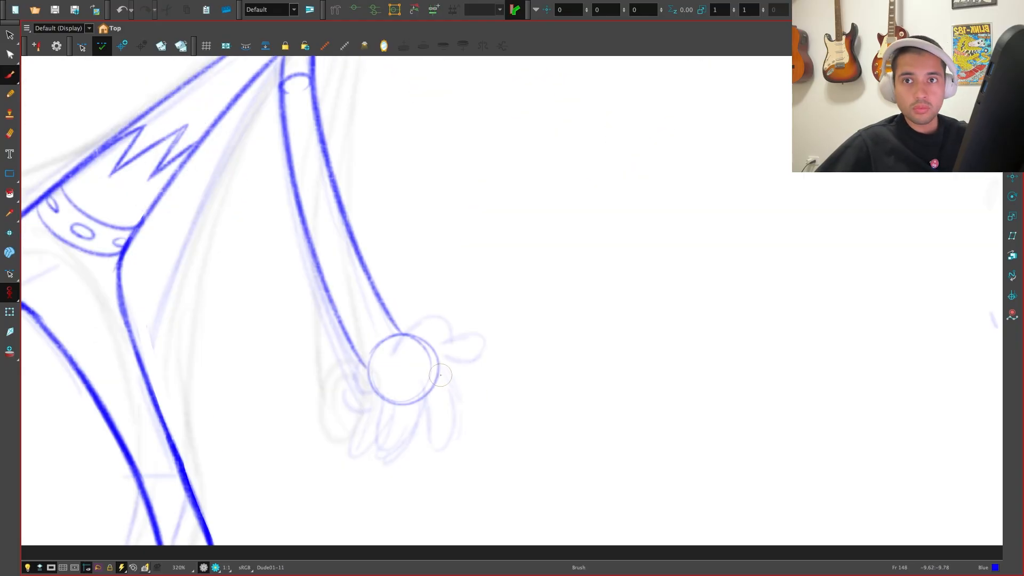
Compare the hanging arm's hand on frame 148 with the hand drawing on frame 146
key(f)
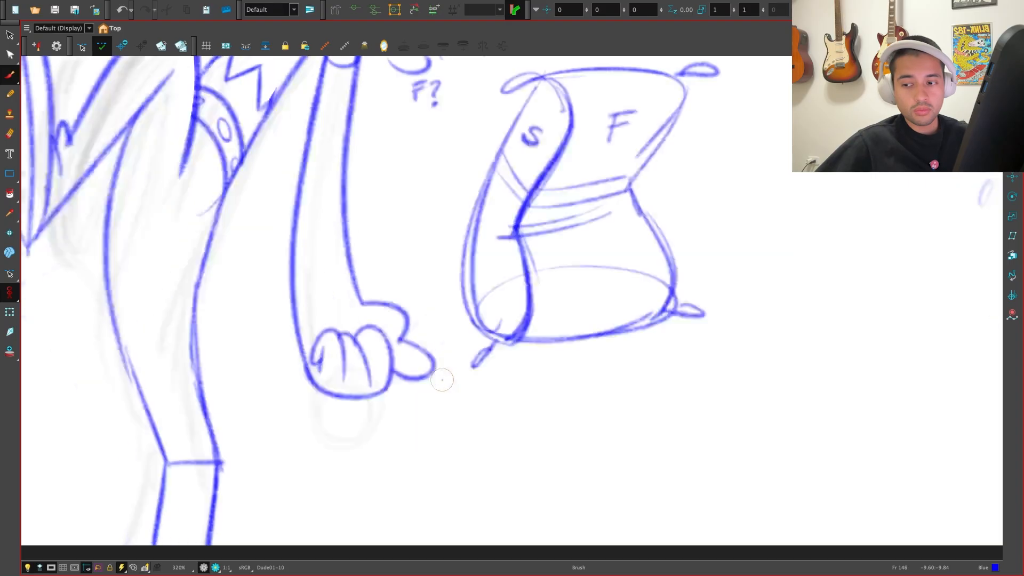
key(g)
key(f)
key(g)
key(f)
key(g)
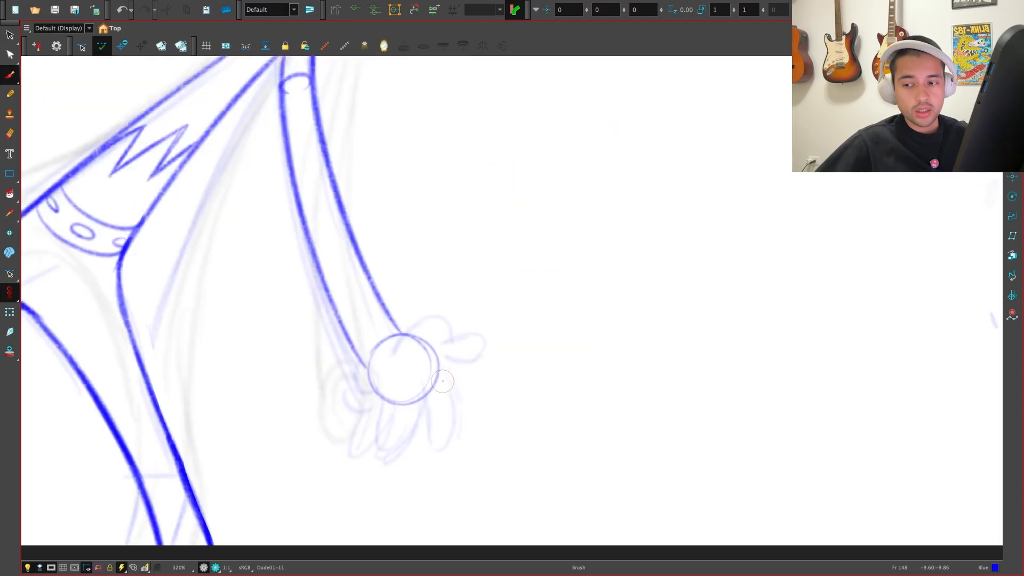
key(f)
key(g)
key(f)
key(g)
key(f)
key(g)
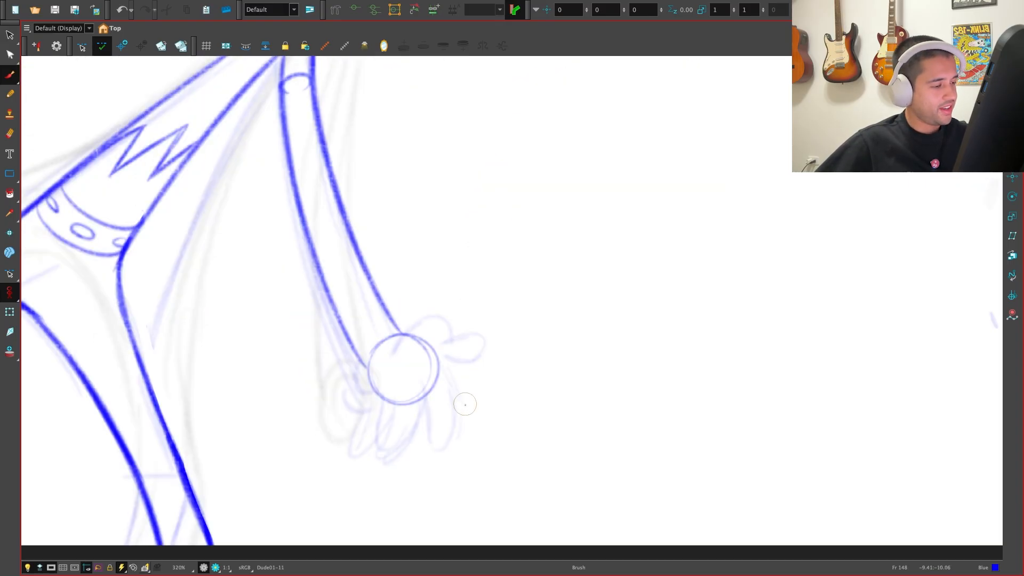
key(f)
key(g)
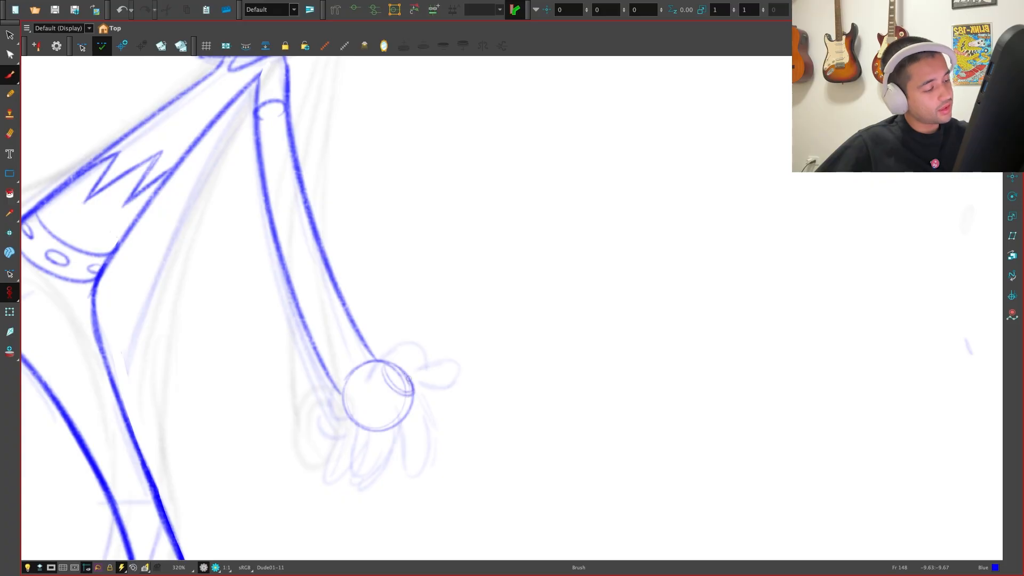
key(f)
key(g)
key(f)
key(g)
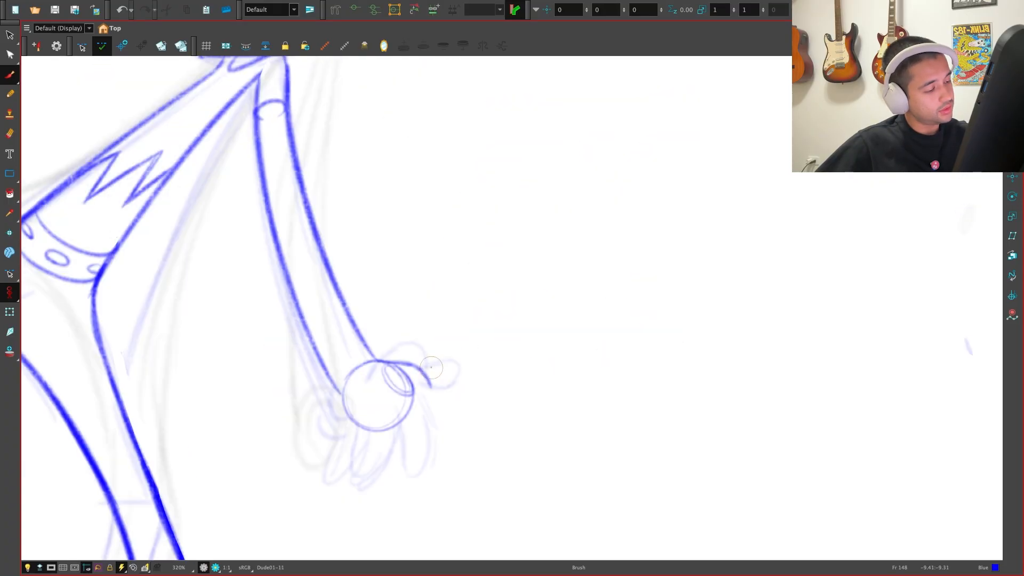
key(g)
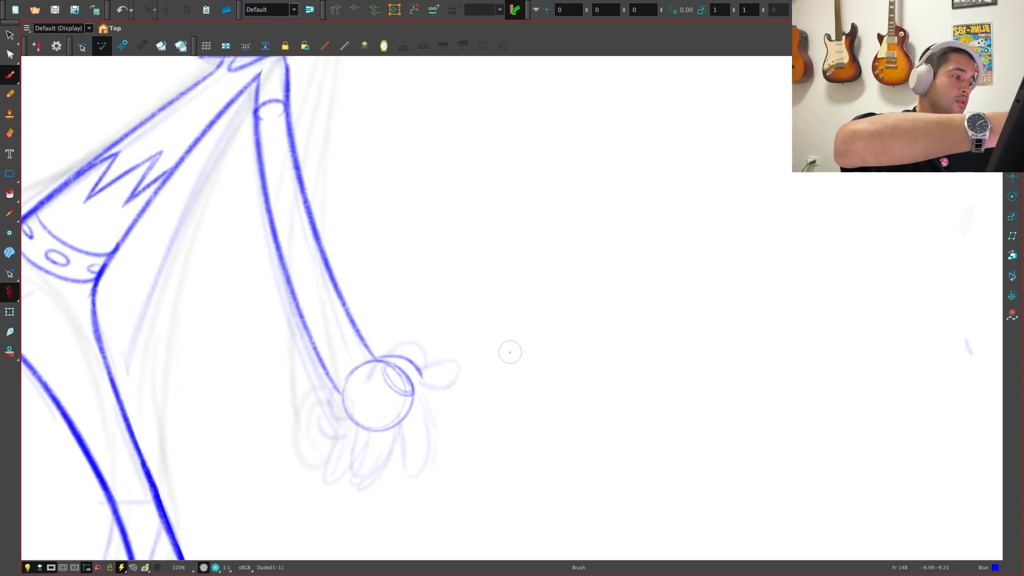
Sketch a large open reference hand beside the hanging arm, blocking in the thumb and the edges of the palm
drag(512, 280, 571, 265)
mouse_move(483, 306)
mouse_down()
mouse_move(608, 293)
mouse_move(574, 271)
mouse_move(730, 286)
mouse_up()
mouse_move(635, 303)
mouse_down()
mouse_move(717, 337)
mouse_move(655, 357)
mouse_up()
mouse_move(752, 288)
mouse_down()
mouse_move(634, 356)
mouse_move(642, 354)
mouse_move(572, 332)
mouse_move(640, 357)
mouse_move(677, 387)
mouse_up()
mouse_move(629, 344)
mouse_down()
mouse_move(689, 408)
mouse_move(627, 458)
mouse_up()
drag(664, 448, 525, 469)
drag(618, 464, 520, 477)
mouse_move(528, 477)
mouse_down()
mouse_move(510, 443)
mouse_move(508, 458)
mouse_move(454, 400)
mouse_up()
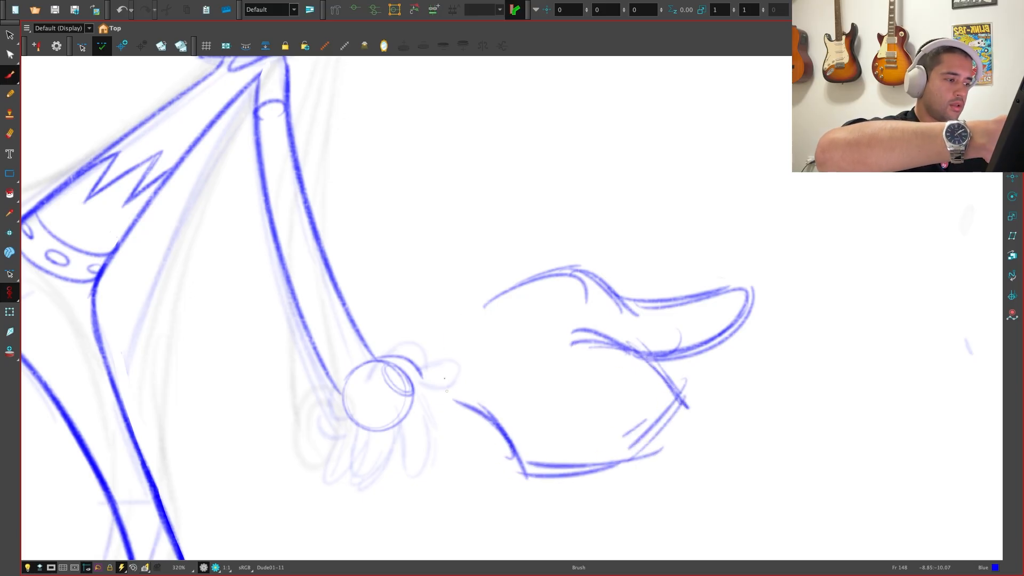
Add the rounded heel of the reference hand's palm and the outer edge running down into the fingers
drag(470, 304, 447, 389)
mouse_move(477, 316)
mouse_down()
mouse_move(453, 405)
mouse_move(498, 417)
mouse_up()
drag(504, 422, 548, 506)
drag(516, 450, 536, 550)
drag(520, 469, 541, 551)
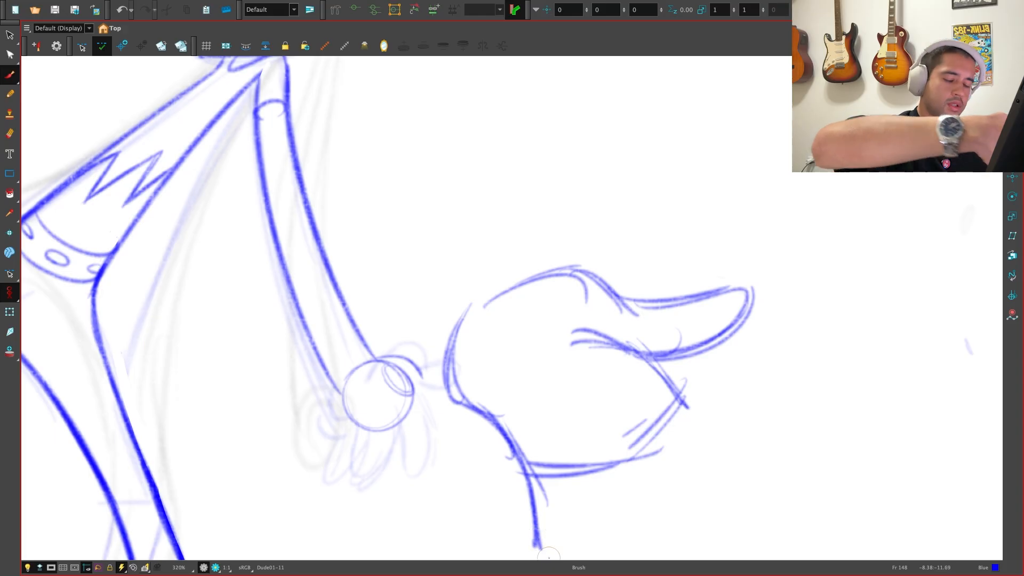
Sketch the fingers below the reference hand's palm and add the crease curve inside the palm
scroll(555, 507, down, 3)
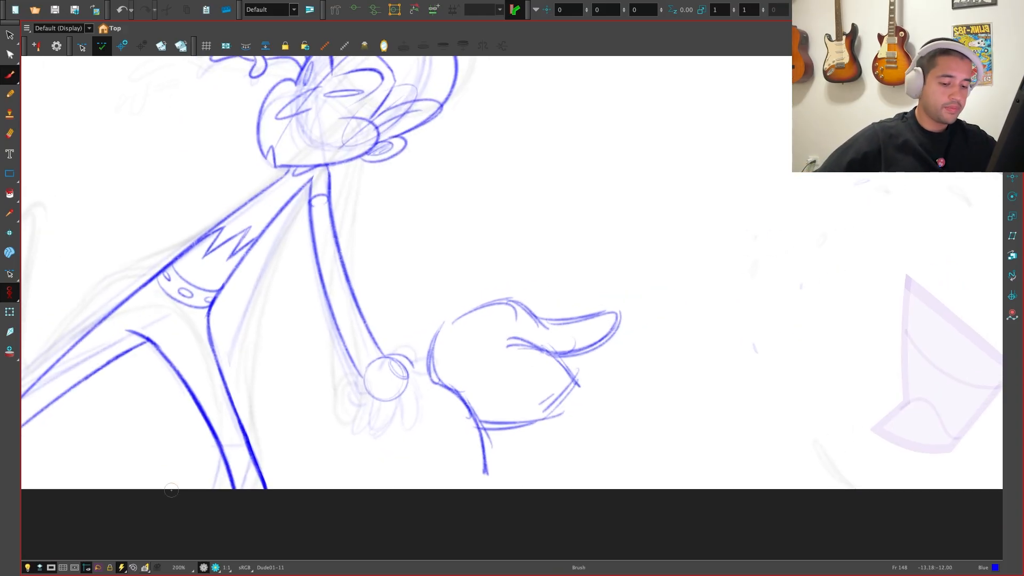
key(space)
drag(526, 446, 443, 446)
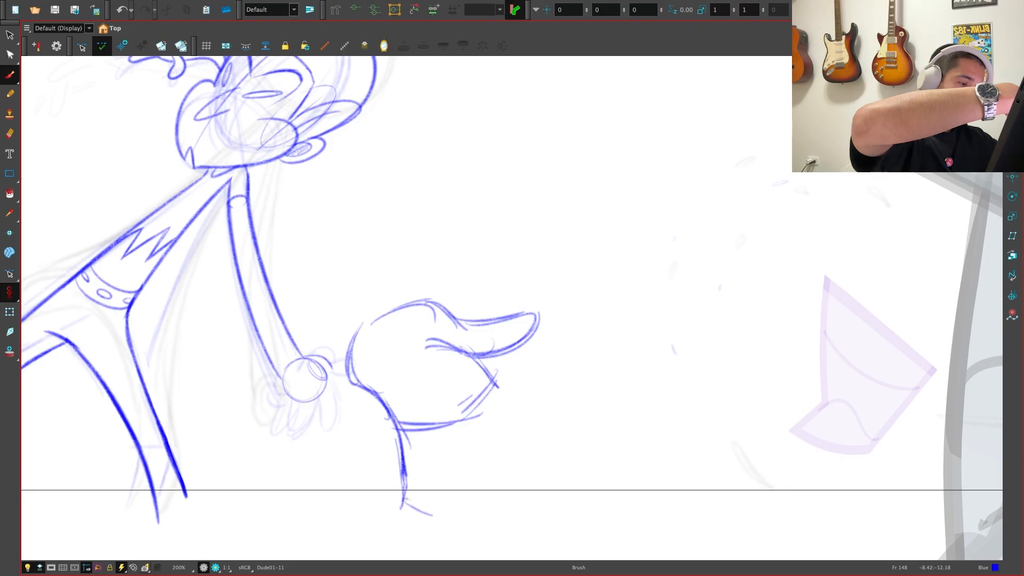
drag(404, 500, 479, 520)
mouse_move(494, 376)
mouse_down()
mouse_move(514, 408)
mouse_move(526, 489)
mouse_up()
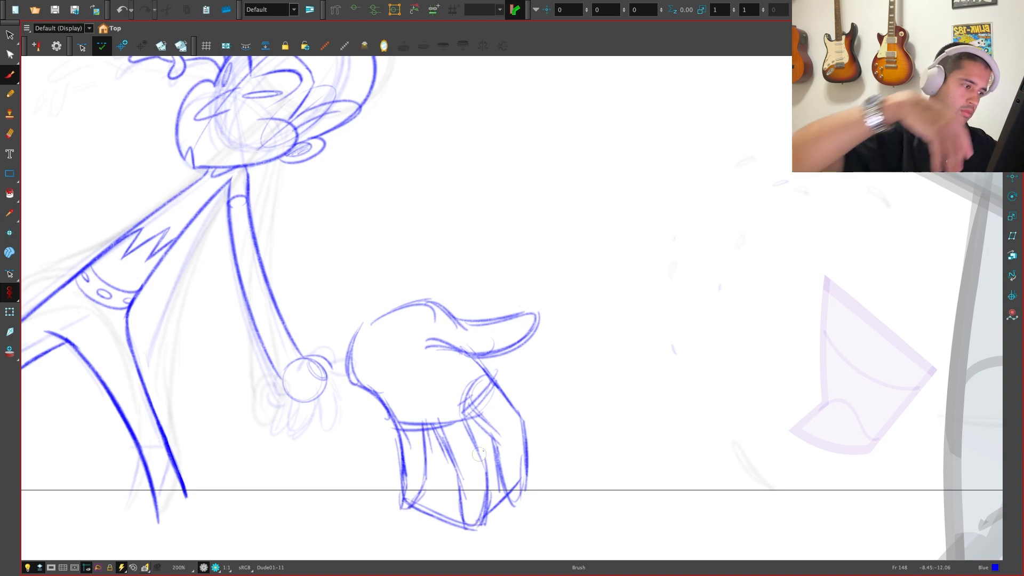
mouse_move(389, 337)
mouse_down()
mouse_move(420, 369)
mouse_move(451, 376)
mouse_up()
key(1)
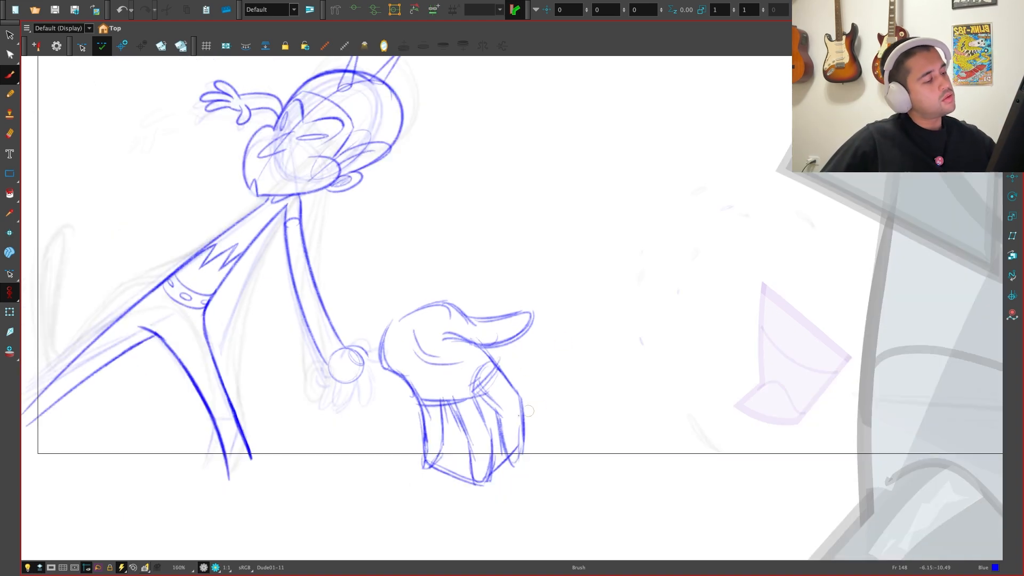
Select the whole reference hand sketch and scale it down beside the hanging arm
key(alt+s)
mouse_move(504, 507)
mouse_down()
mouse_move(568, 369)
mouse_move(382, 346)
mouse_move(495, 513)
mouse_up()
click(554, 285)
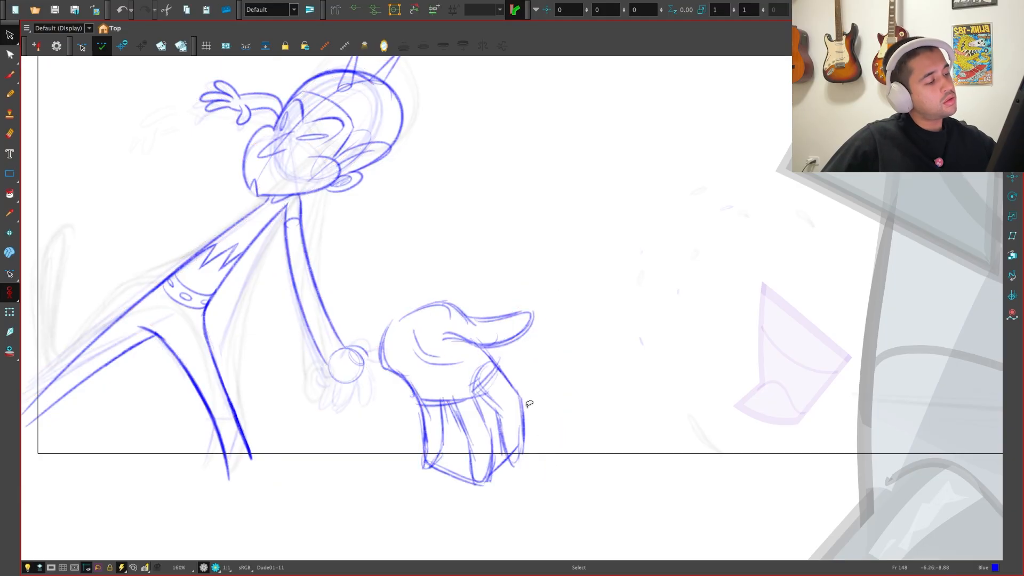
drag(538, 438, 382, 297)
drag(400, 407, 413, 421)
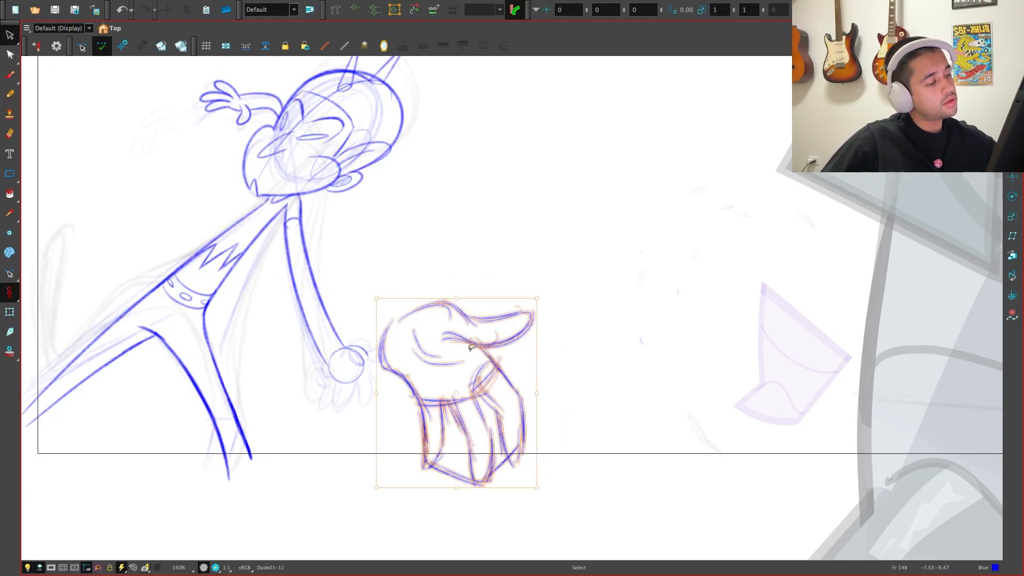
mouse_move(533, 300)
mouse_down()
mouse_move(547, 279)
mouse_move(514, 325)
mouse_move(537, 343)
mouse_move(493, 356)
mouse_up()
click(539, 336)
Fade the scaled reference hand sketch so it matches the faint rough underdrawing
key(super+f)
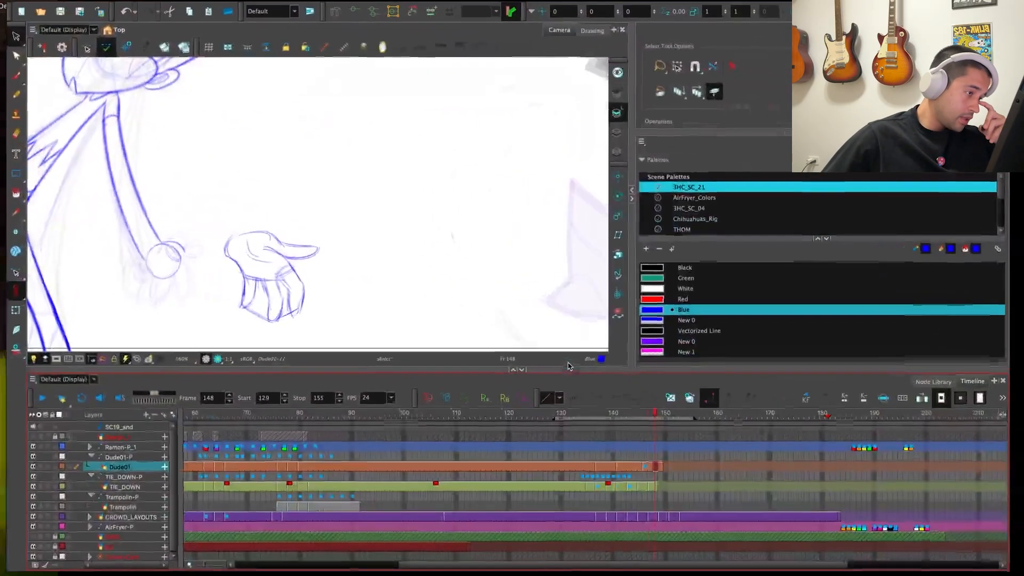
drag(331, 218, 297, 339)
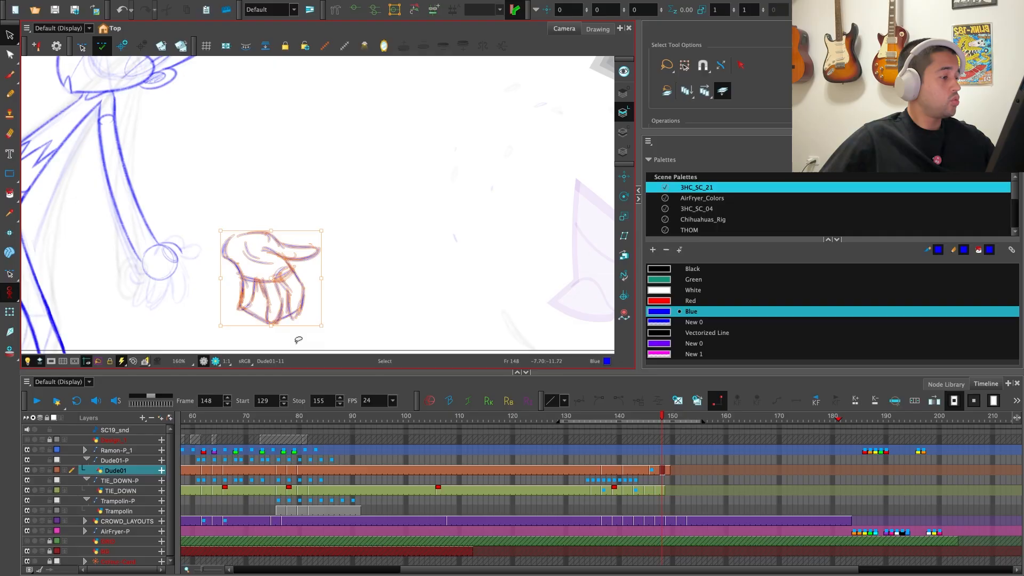
click(435, 310)
key(alt+b)
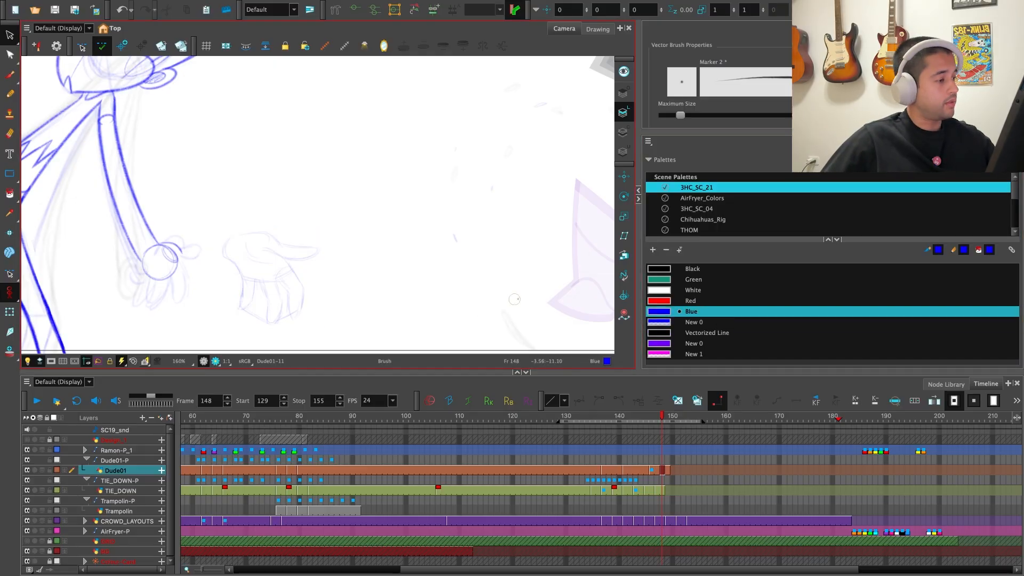
key(super+f)
key(2)
mouse_move(459, 411)
mouse_down()
mouse_move(512, 480)
mouse_move(538, 415)
mouse_up()
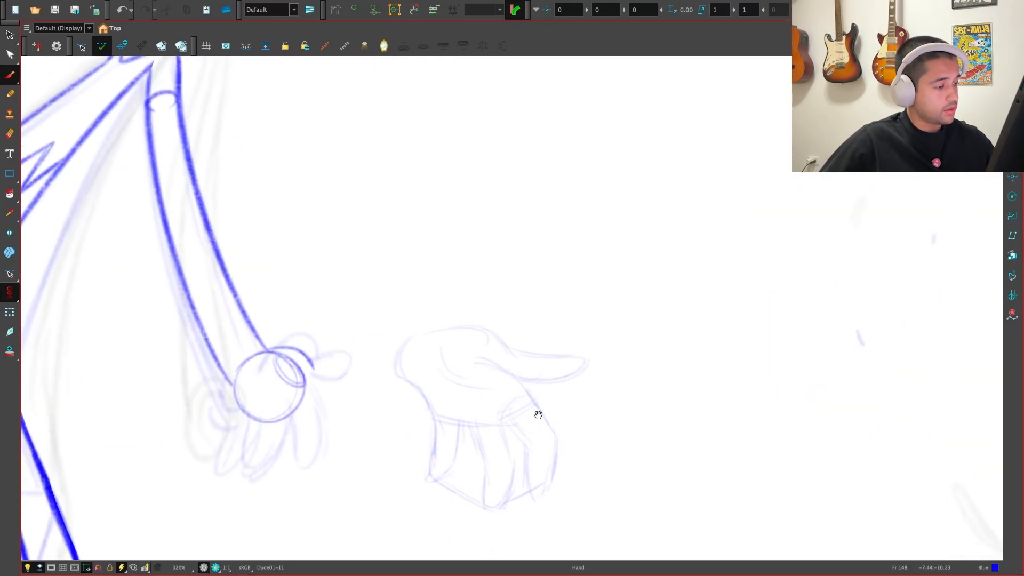
Delete the circular palm guide and the thumb base strokes at the end of the hanging arm
key(alt+s)
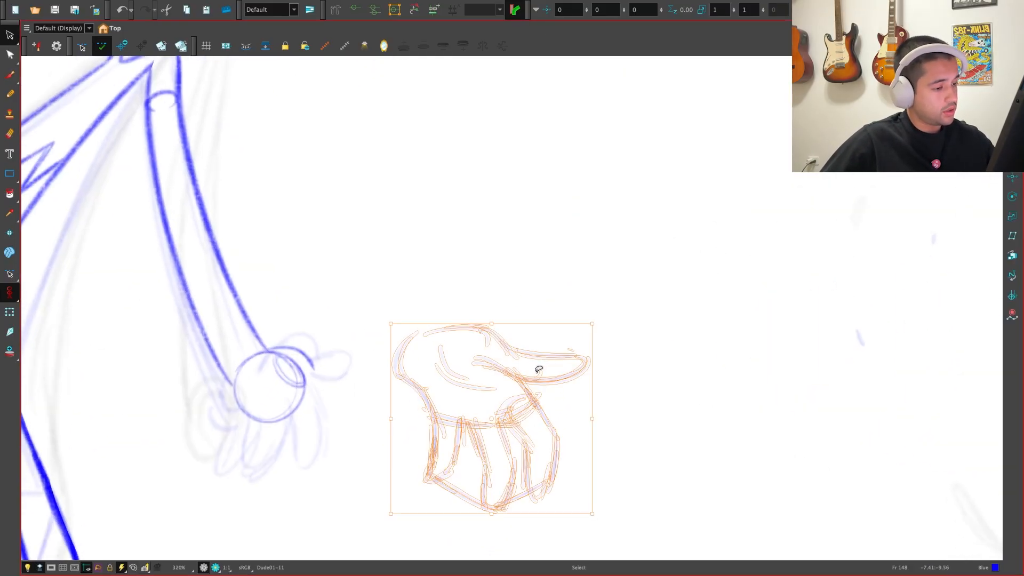
click(303, 350)
key(Delete)
click(296, 361)
key(Delete)
click(295, 361)
key(Delete)
click(296, 361)
key(Delete)
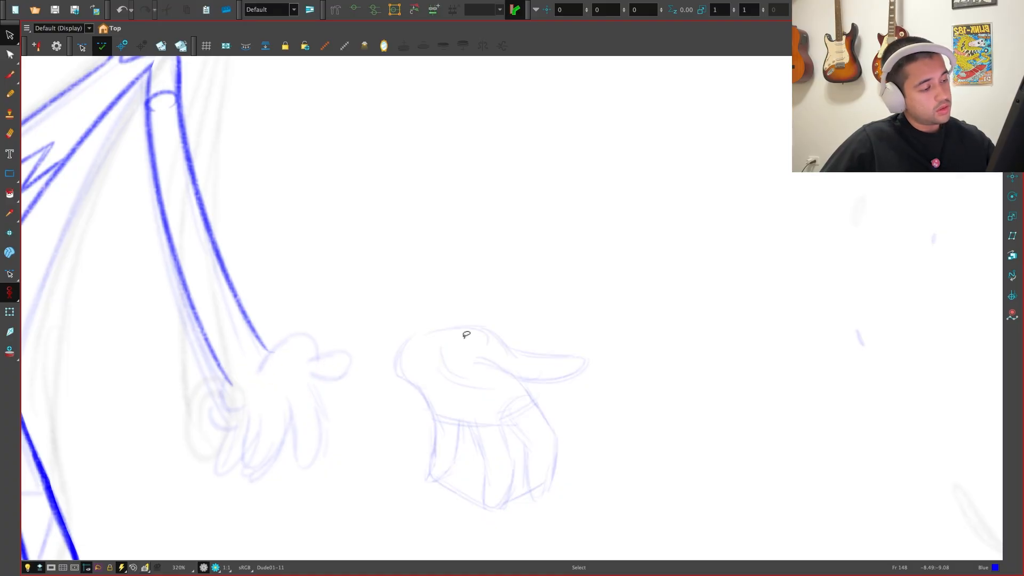
Move the reference hand sketch over the end of the hanging arm and rotate, narrow and skew it to fit
click(502, 371)
drag(503, 371, 313, 387)
mouse_move(394, 343)
mouse_down()
mouse_move(374, 361)
mouse_move(393, 363)
mouse_move(380, 350)
mouse_move(404, 362)
mouse_move(368, 331)
mouse_move(361, 347)
mouse_move(393, 361)
mouse_move(374, 372)
mouse_move(385, 342)
mouse_up()
drag(352, 482, 319, 482)
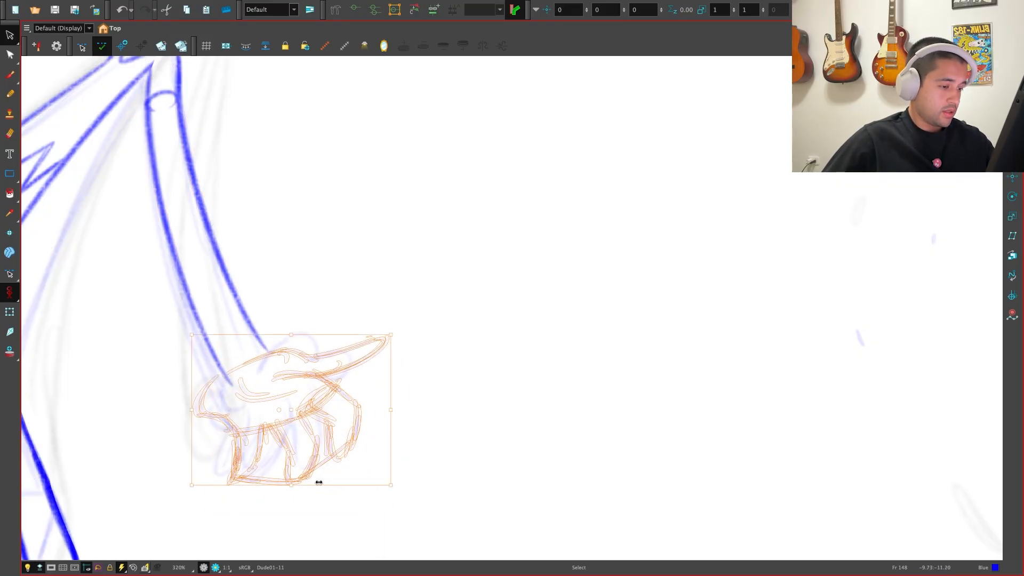
drag(190, 409, 206, 410)
drag(353, 485, 340, 484)
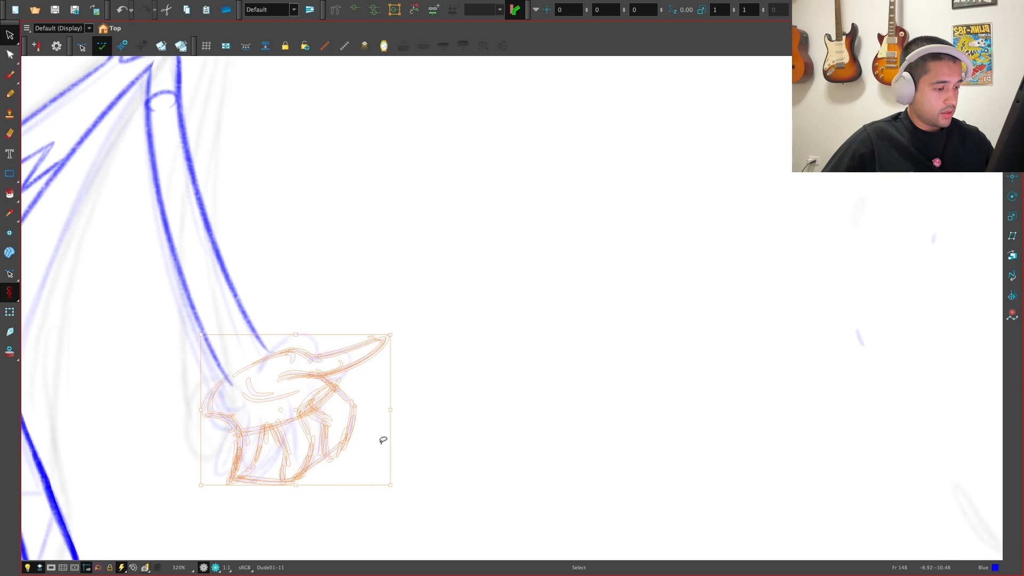
drag(391, 441, 391, 468)
drag(390, 429, 368, 432)
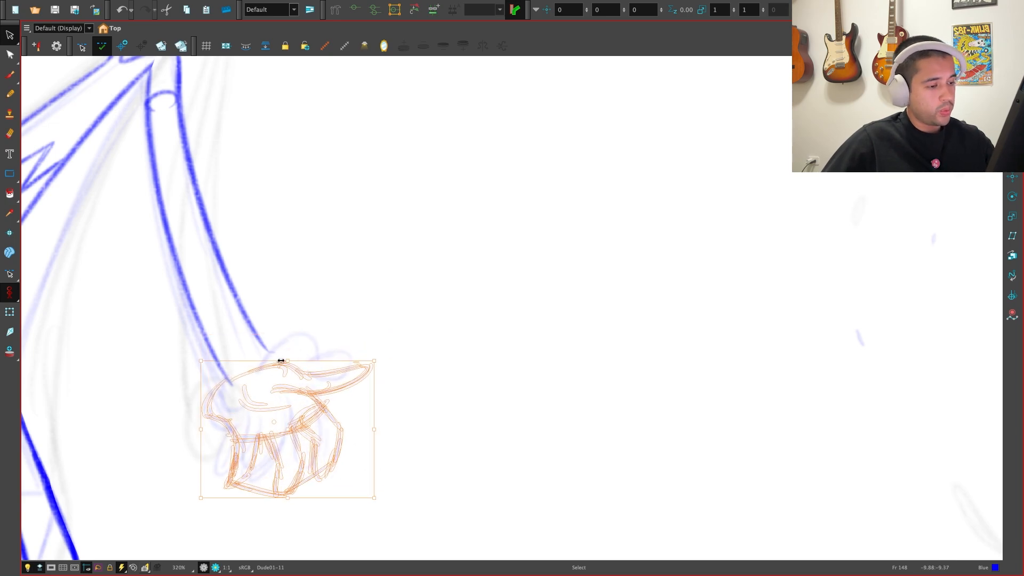
drag(281, 361, 288, 361)
click(439, 421)
key(1)
key(1)
drag(440, 422, 434, 430)
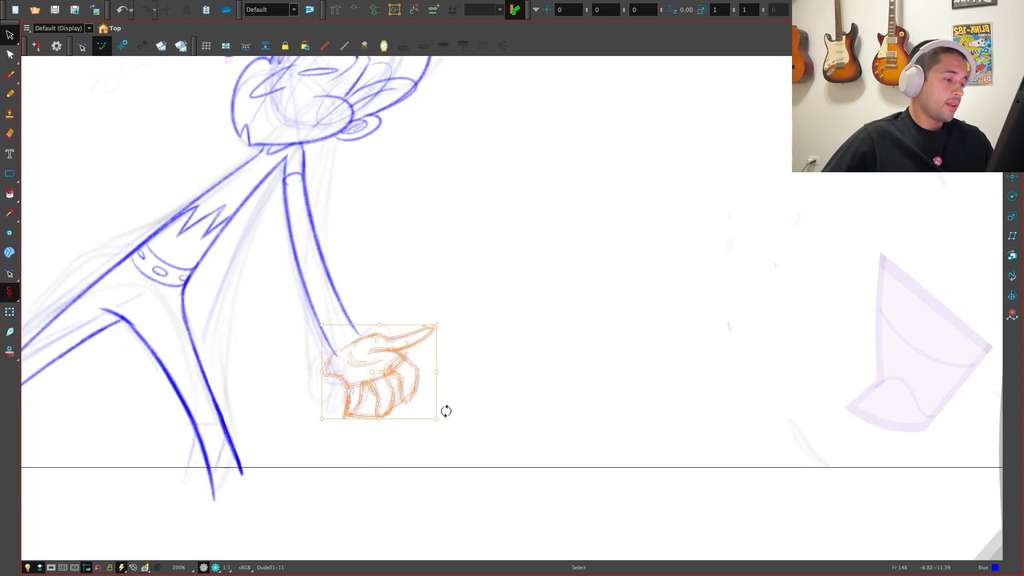
Move the reference hand sketch clear of the arm and rotate it so the thumb lies nearly level
drag(385, 375, 456, 325)
drag(514, 375, 489, 389)
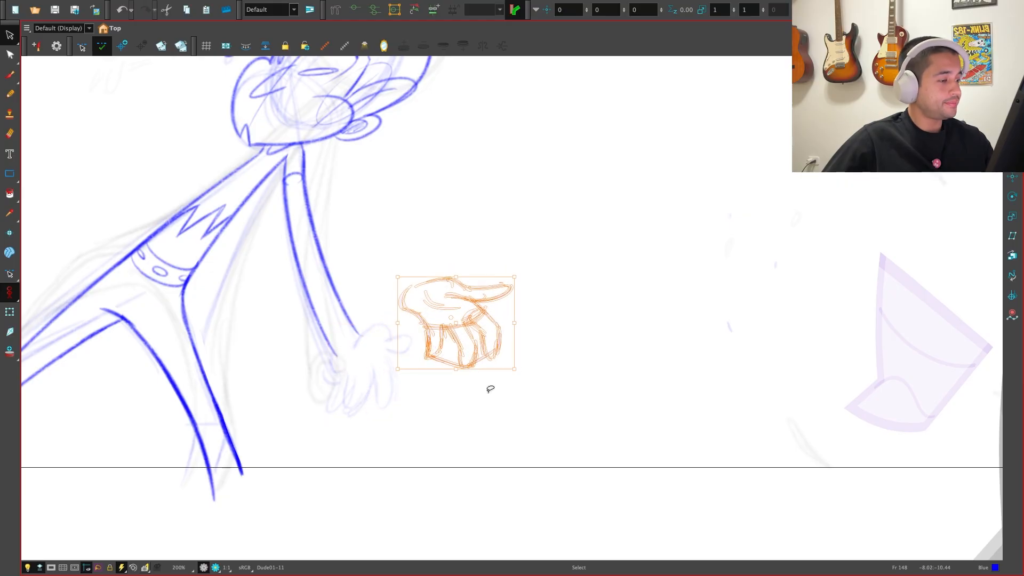
click(489, 389)
key(2)
key(2)
drag(385, 447, 416, 458)
key(2)
Draw the thumb base and the rounded thumb at the wrist of the hanging arm over the rough hand
key(alt+b)
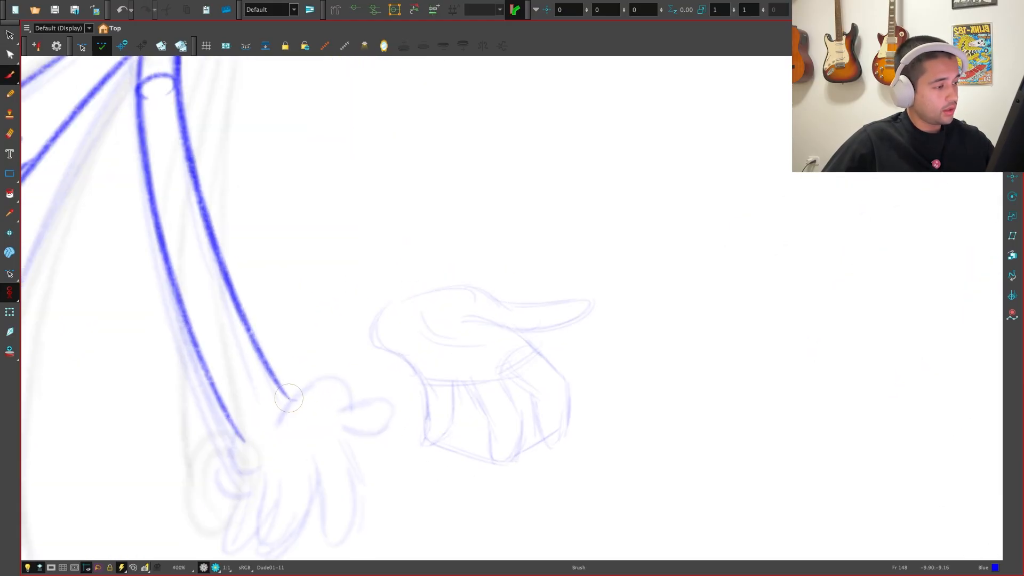
mouse_move(388, 415)
mouse_down()
mouse_move(524, 443)
mouse_move(398, 418)
mouse_up()
key(2)
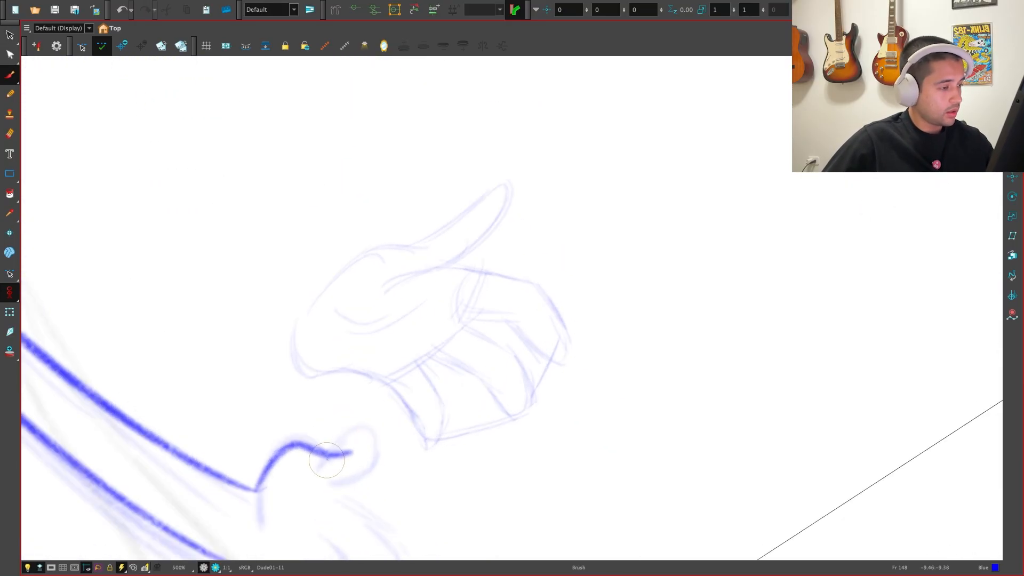
mouse_move(335, 454)
mouse_down()
mouse_move(383, 430)
mouse_move(347, 479)
mouse_up()
key(1)
key(1)
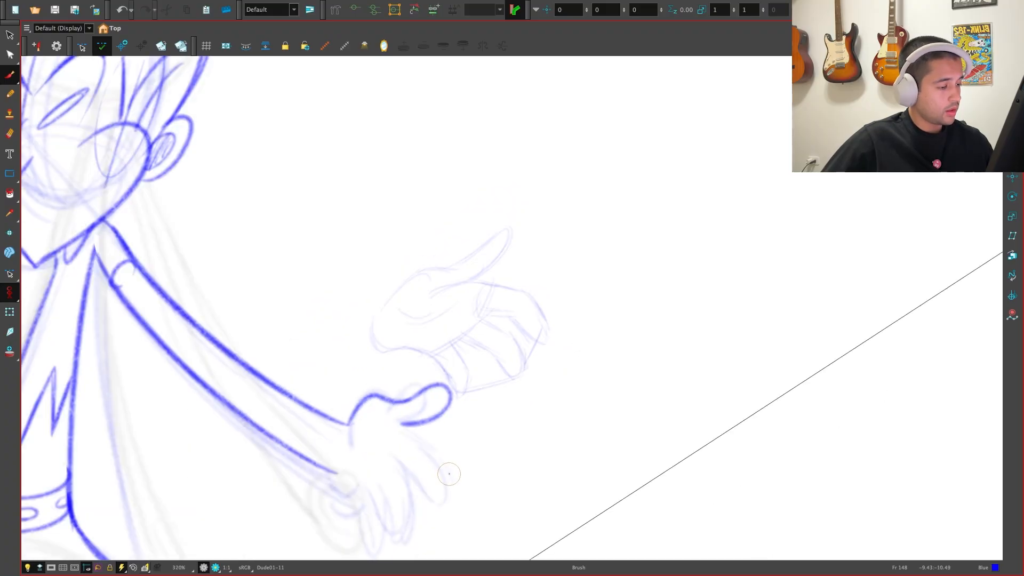
Compare the new thumb on frame 148 with the fist on frame 146
key(shift+x)
key(f)
key(g)
key(f)
key(g)
key(f)
key(g)
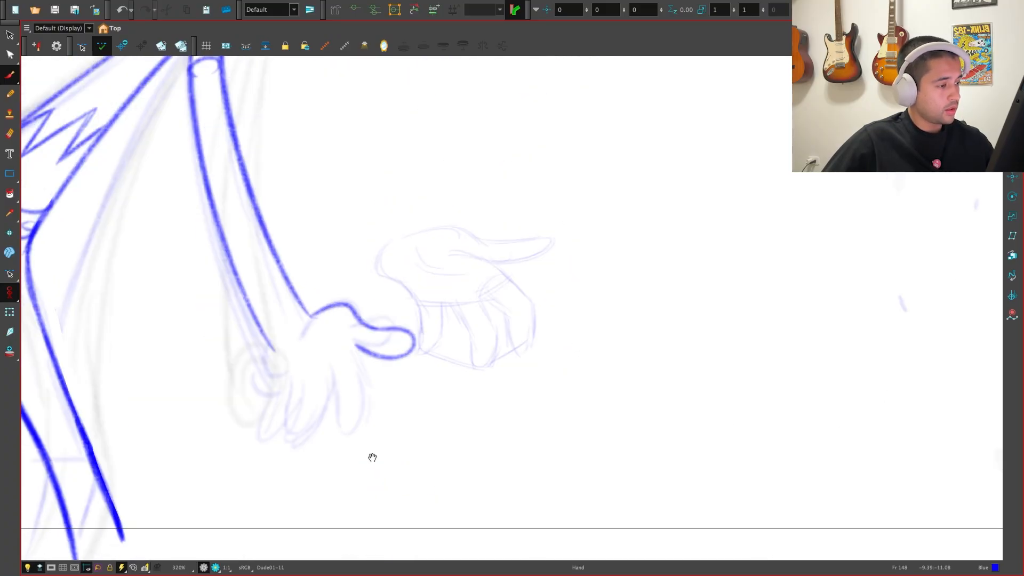
drag(373, 457, 402, 500)
key(f)
key(g)
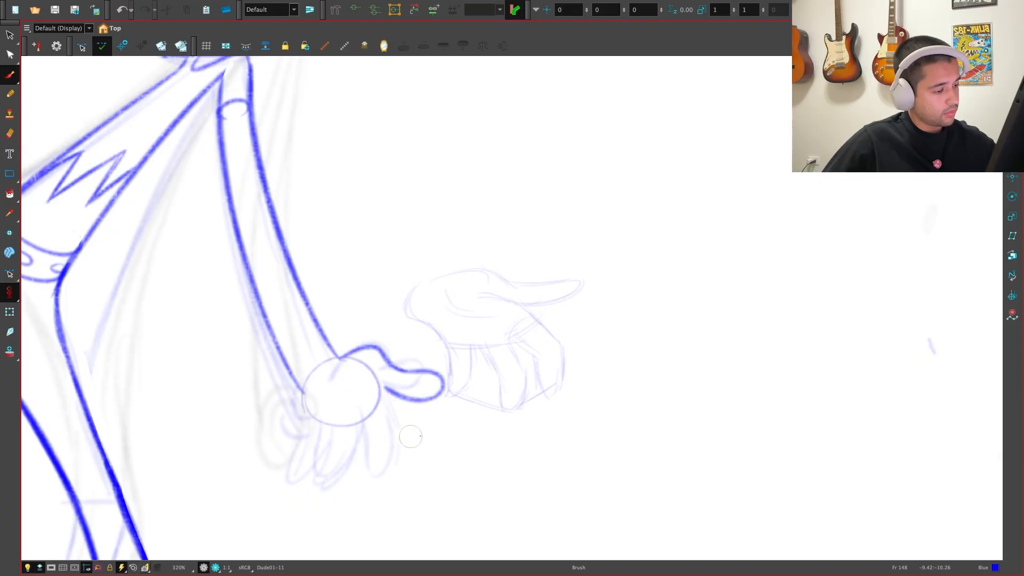
Redraw the circular palm guide between the wrist and the thumb, checking it against frame 146
key(f)
key(g)
key(super+z)
mouse_move(309, 382)
mouse_down()
mouse_move(315, 415)
mouse_move(359, 430)
mouse_up()
key(f)
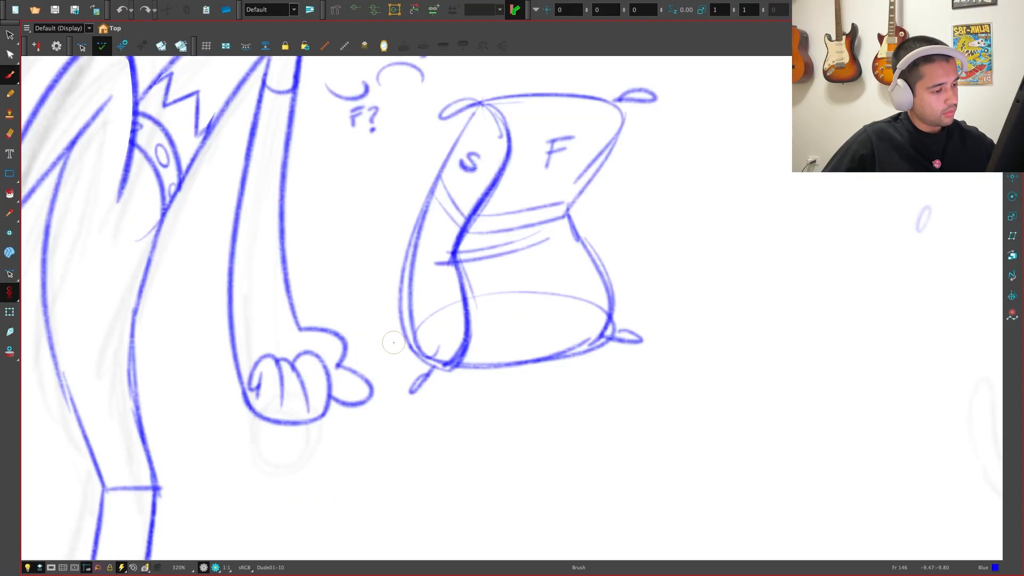
key(g)
key(f)
key(g)
key(f)
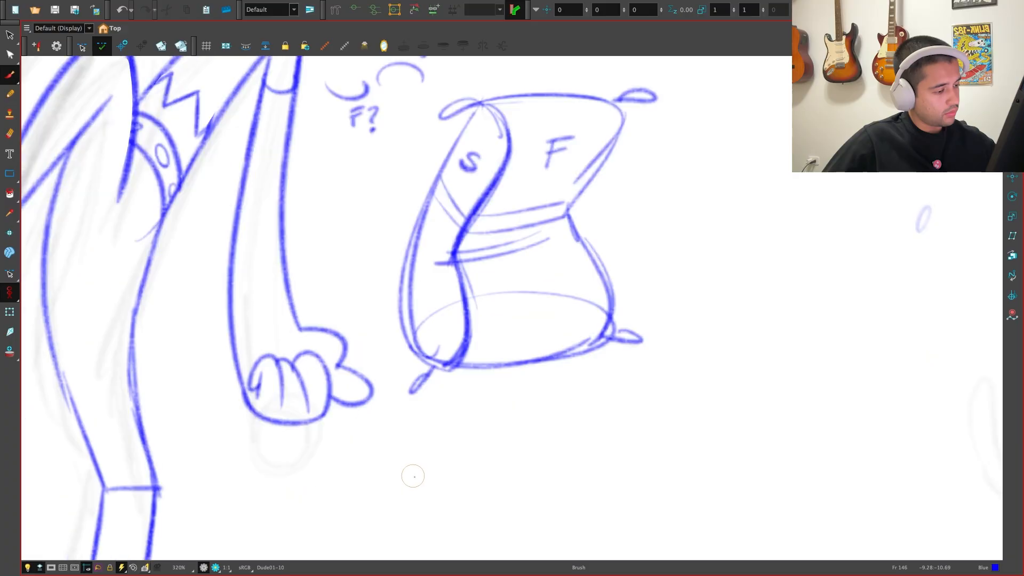
key(g)
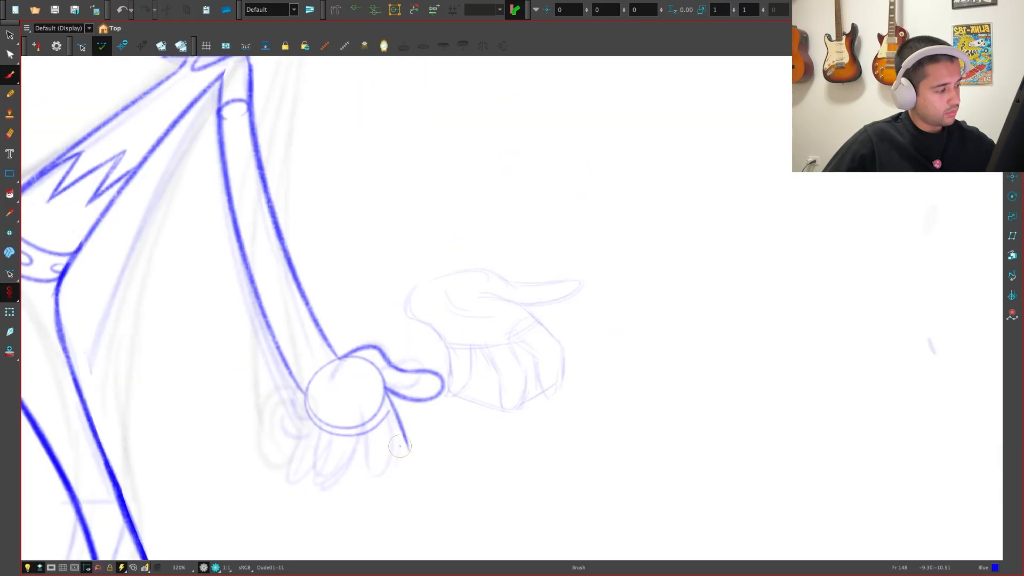
Undo the lower palm arc and finger line, and try a short finger edge below the thumb
key(super+z)
key(super+z)
mouse_move(383, 392)
mouse_down()
mouse_move(397, 424)
mouse_move(388, 417)
mouse_up()
key(super+z)
key(f)
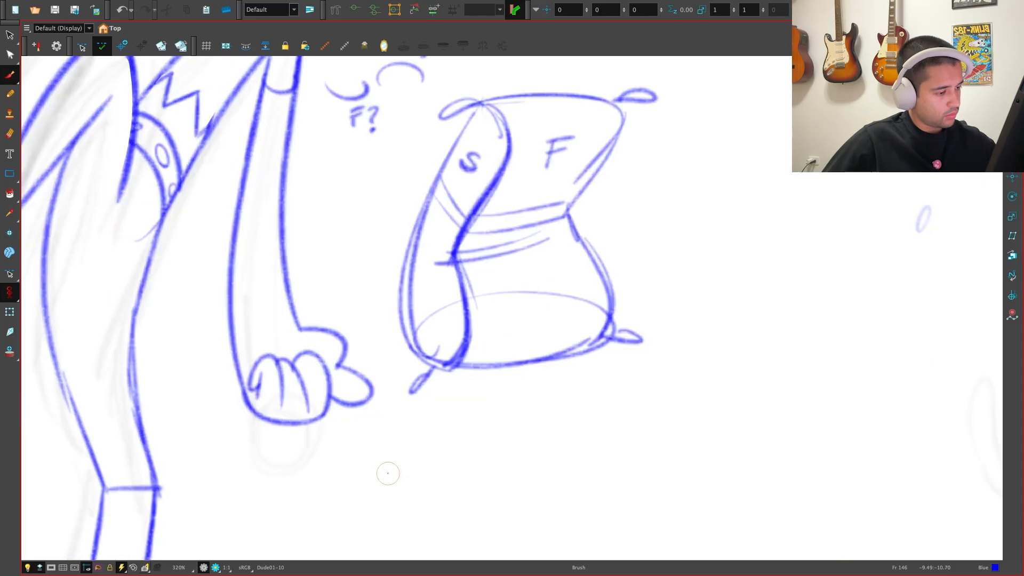
Draw the index finger and a wide finger block below the palm on frame 148, checking against the fist on frame 146
key(g)
drag(389, 425, 382, 478)
key(f)
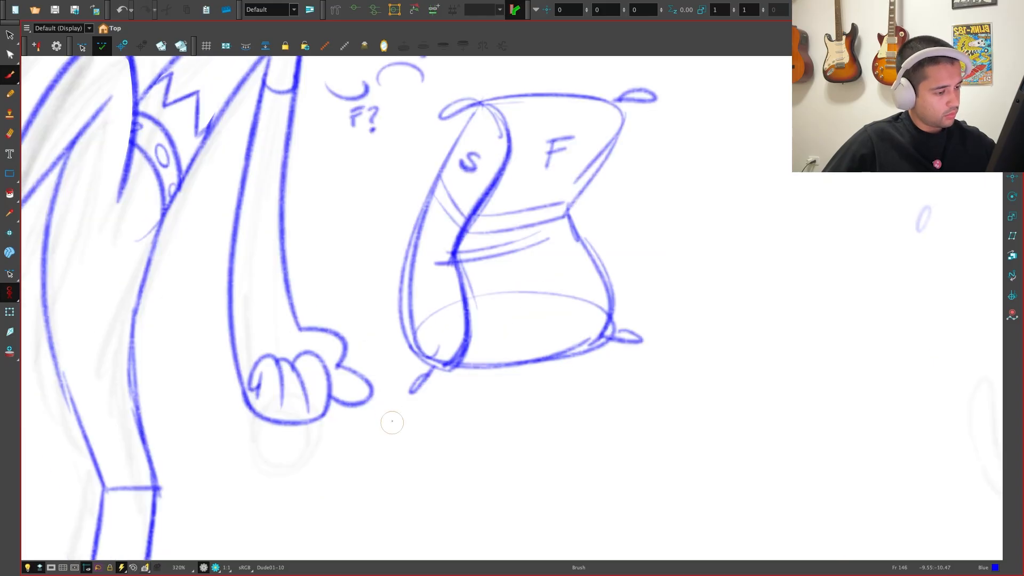
key(g)
mouse_move(302, 397)
mouse_down()
mouse_move(320, 427)
mouse_move(315, 482)
mouse_move(317, 468)
mouse_move(359, 468)
mouse_move(340, 482)
mouse_move(365, 428)
mouse_move(392, 476)
mouse_move(381, 483)
mouse_move(397, 419)
mouse_move(397, 468)
mouse_up()
key(f)
key(g)
key(f)
key(g)
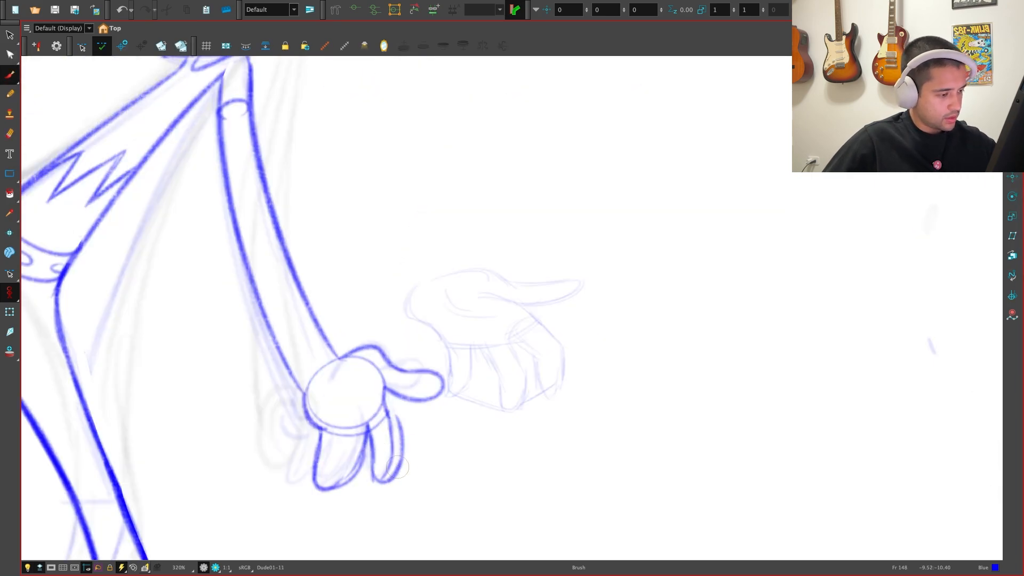
Redraw the outer edge of the index finger as one curve from the thumb base and delete the stray stroke beside it
key(ctrl+z)
mouse_move(385, 391)
mouse_down()
mouse_move(400, 437)
mouse_move(393, 470)
mouse_up()
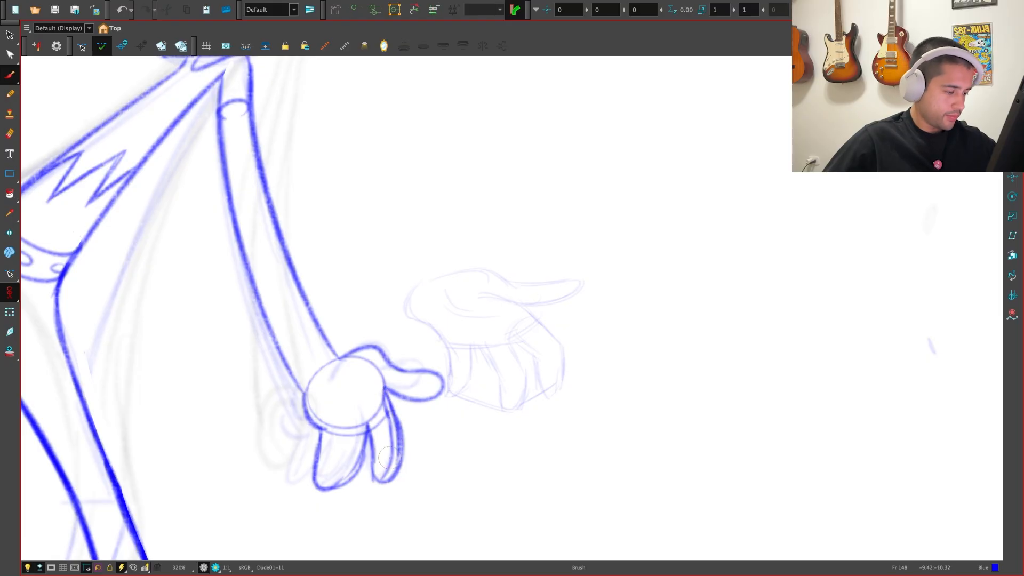
key(f)
key(g)
key(alt+s)
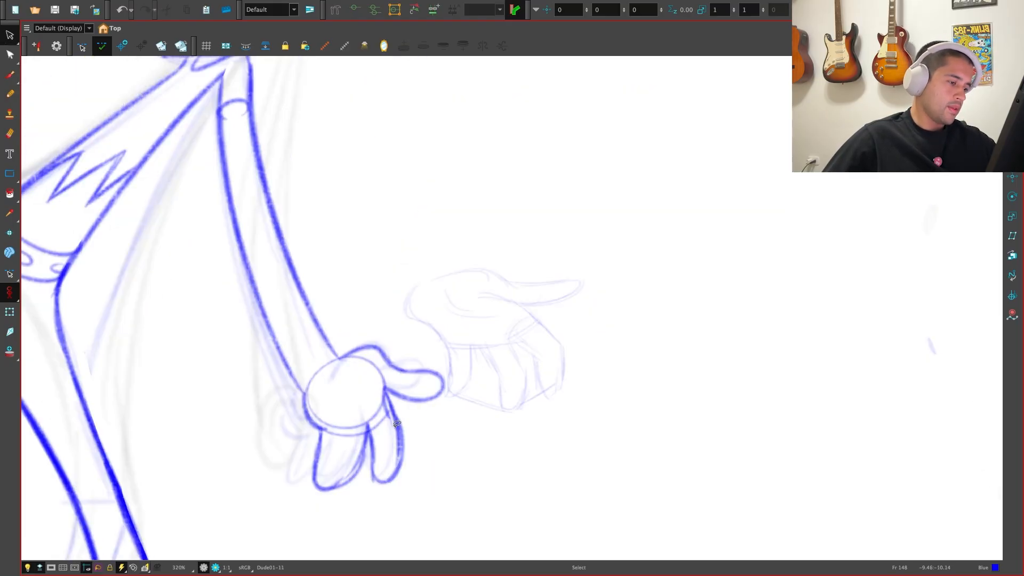
key(Delete)
key(f)
key(g)
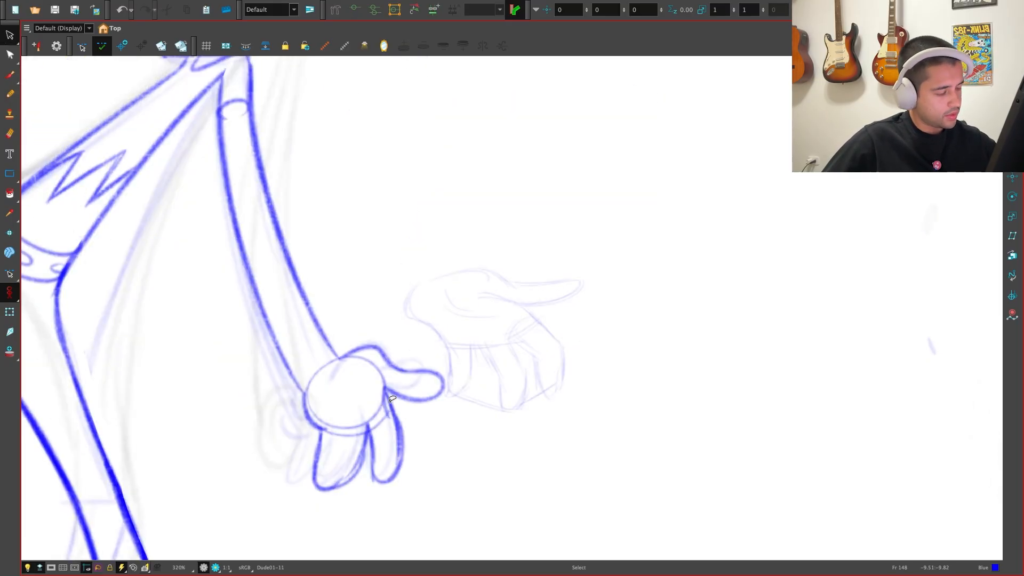
Try a further finger outline on the outer side of the finger block, and undo the strokes
key(2)
key(2)
key(alt+b)
mouse_move(289, 395)
mouse_down()
mouse_move(262, 472)
mouse_move(307, 431)
mouse_up()
mouse_move(262, 477)
mouse_down()
mouse_move(310, 434)
mouse_move(326, 391)
mouse_move(308, 456)
mouse_up()
key(ctrl+z)
key(ctrl+z)
key(ctrl+z)
key(ctrl+z)
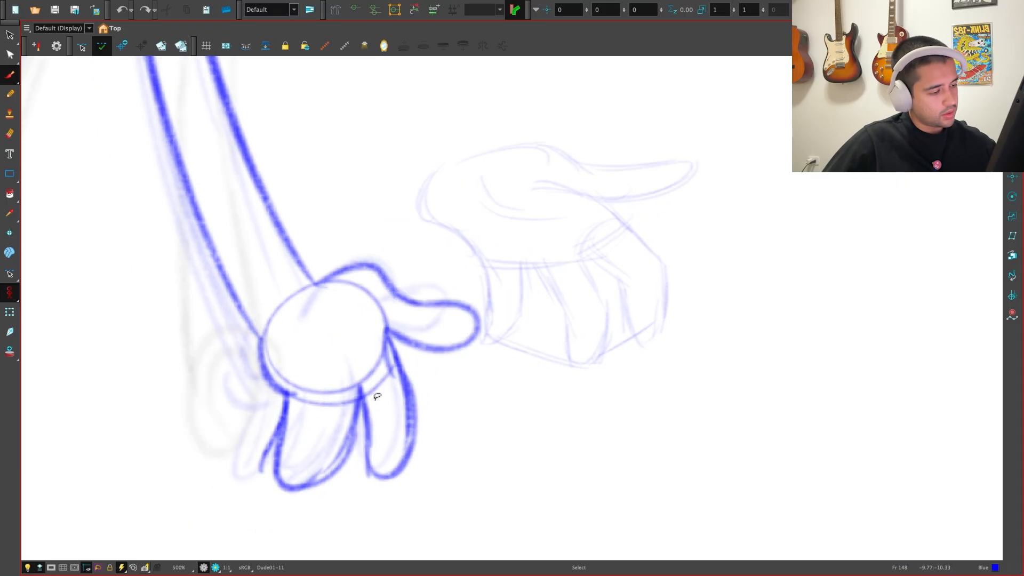
key(ctrl+z)
Compare the open hand on frame 148 with the hanging hand in the preceding drawings
key(1)
key(1)
key(1)
drag(447, 415, 436, 457)
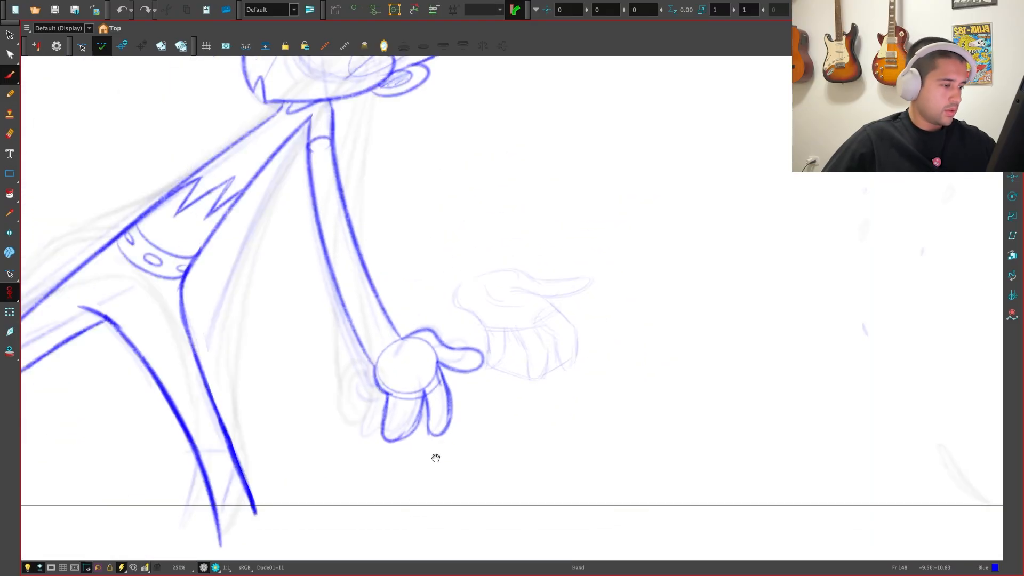
key(f)
key(f)
key(f)
key(g)
key(g)
key(g)
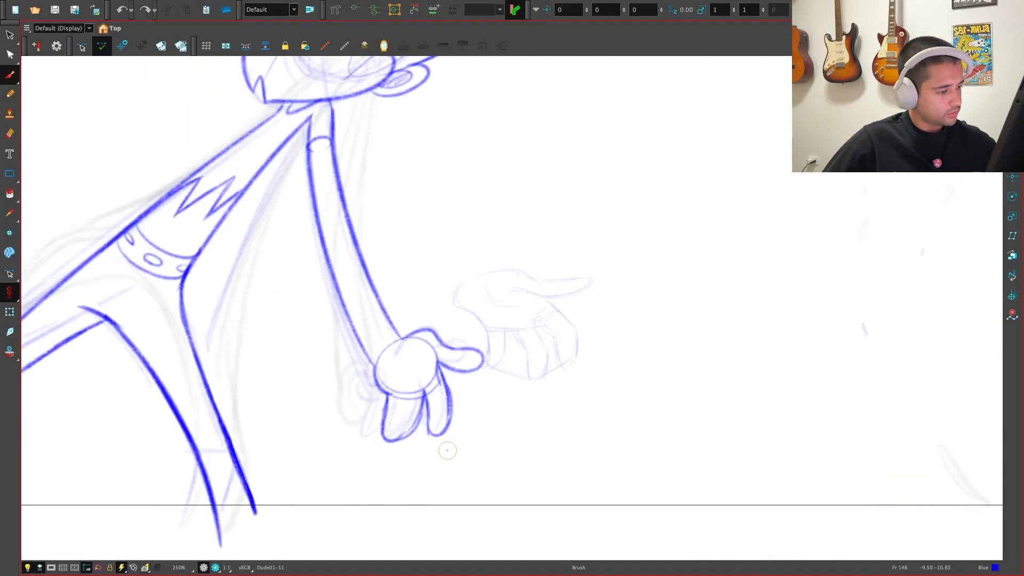
Split the wide finger block into two fingers with a dividing line and a lower, rounded middle fingertip
key(2)
key(2)
key(space)
key(2)
drag(372, 486, 388, 408)
mouse_move(313, 403)
mouse_down()
mouse_move(292, 497)
mouse_move(320, 501)
mouse_move(349, 463)
mouse_move(320, 493)
mouse_move(349, 395)
mouse_up()
key(ctrl+z)
key(ctrl+z)
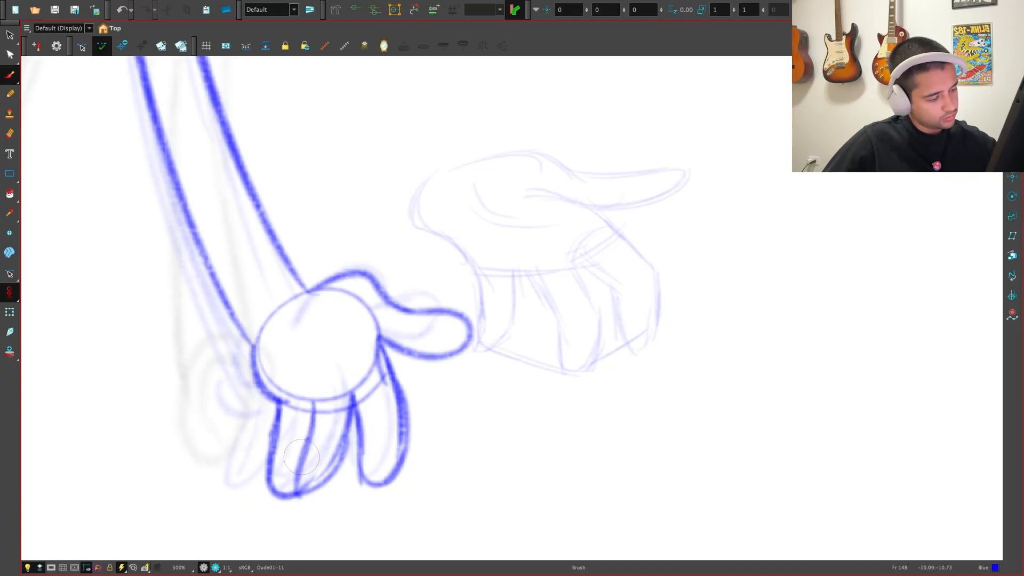
mouse_move(299, 472)
mouse_down()
mouse_move(319, 500)
mouse_move(331, 491)
mouse_move(316, 501)
mouse_move(336, 485)
mouse_move(347, 396)
mouse_up()
key(ctrl+z)
key(ctrl+z)
key(ctrl+z)
key(ctrl+z)
drag(315, 502, 350, 401)
Draw the curved thumb-mound crease inside the palm and delete the circular palm guide with its lower arc
key(1)
drag(364, 353, 372, 389)
key(2)
drag(302, 353, 358, 400)
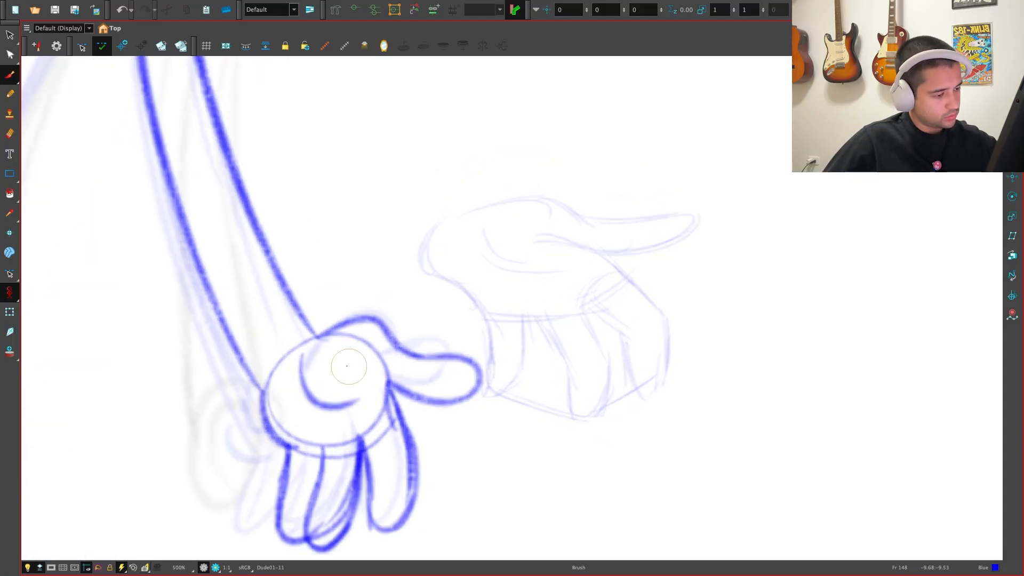
key(1)
key(1)
key(alt+s)
drag(377, 320, 439, 373)
key(Delete)
key(1)
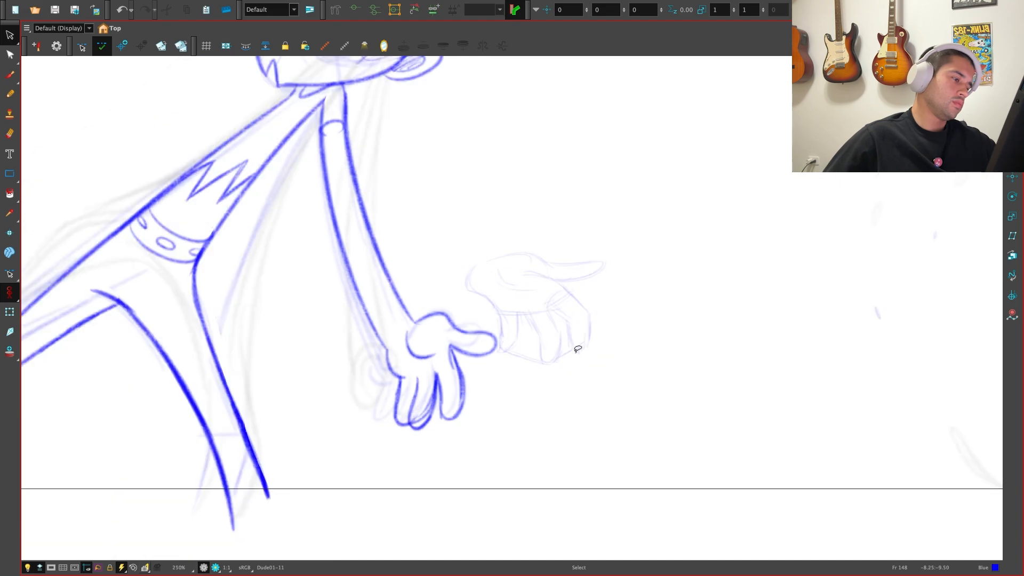
Erase the overlapping line inside the middle finger near its tip
key(1)
drag(506, 396, 496, 403)
key(2)
key(alt+e)
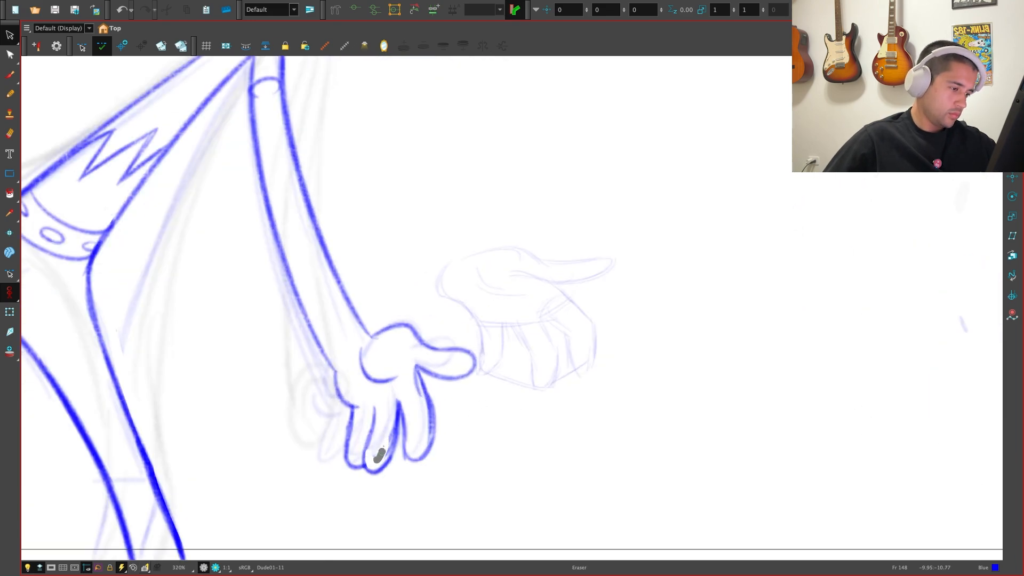
Examine the whole leaning pose on frame 148 against the kicking pose on frame 146
key(1)
key(1)
drag(486, 410, 442, 479)
key(1)
key(1)
key(alt+s)
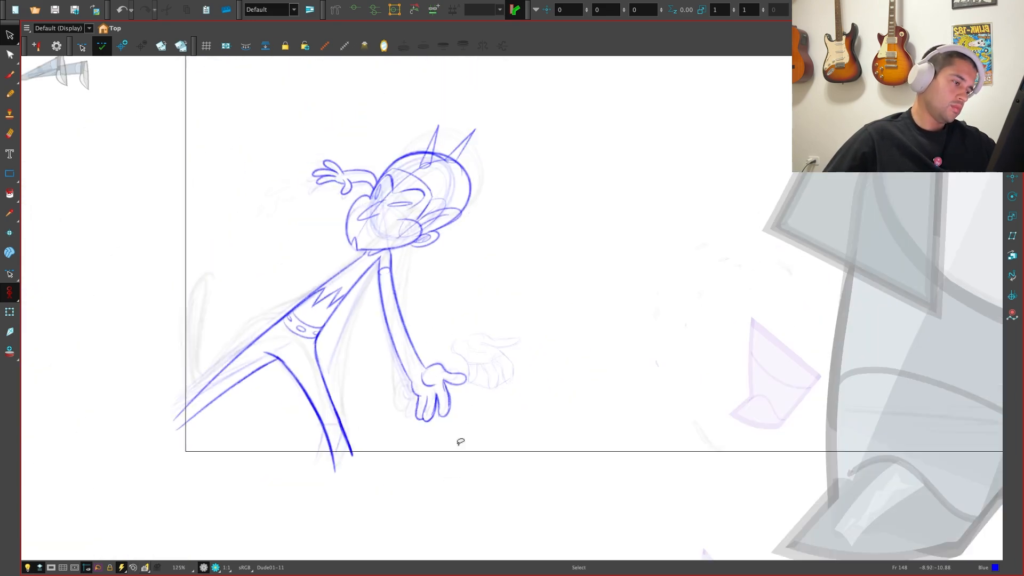
key(f)
key(g)
key(2)
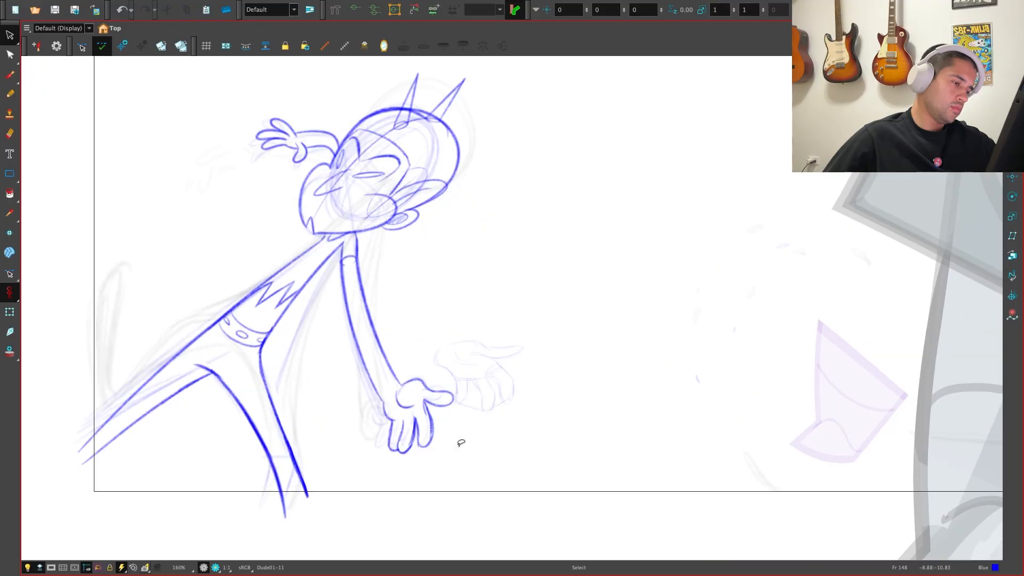
key(f)
key(g)
key(f)
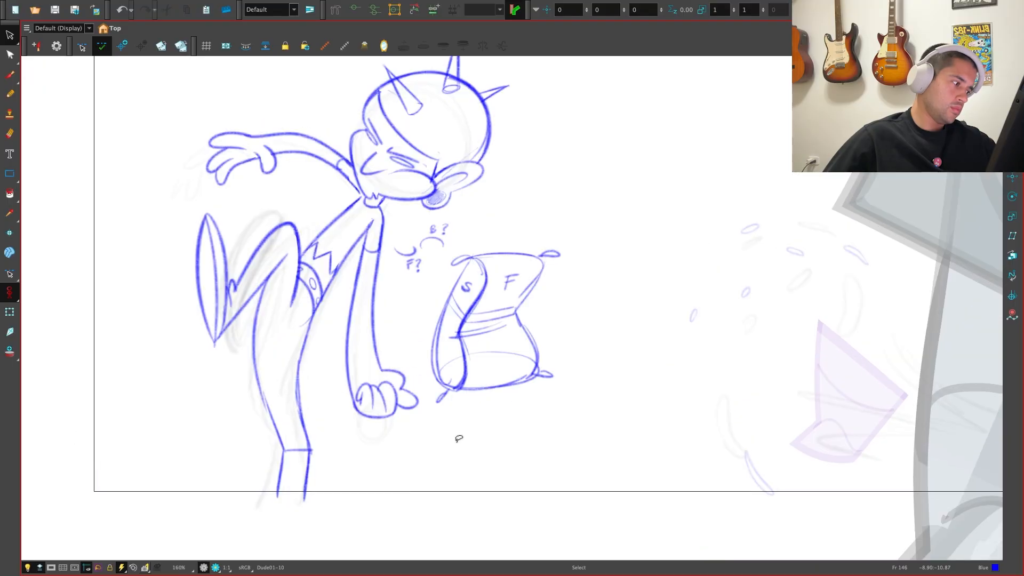
key(g)
key(f)
key(g)
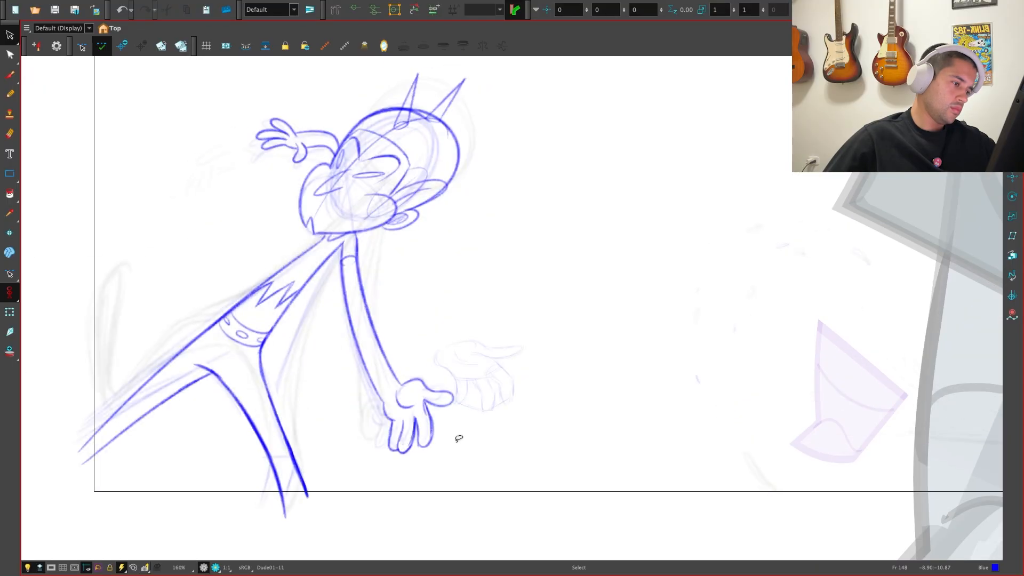
key(f)
key(g)
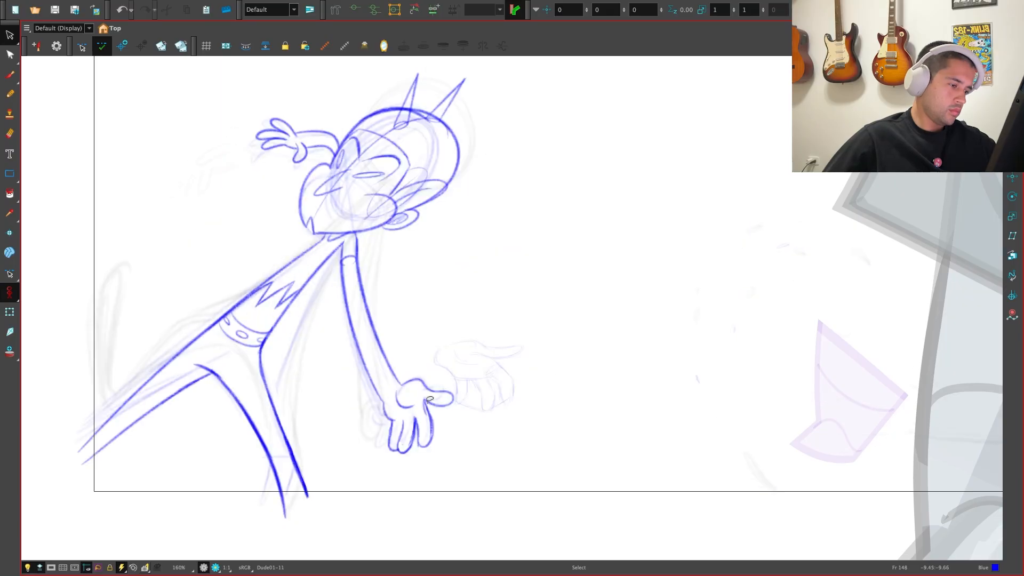
Clear the faint blue rough behind the hanging arm and reinforce the outer edge of the little finger
key(2)
key(alt+b)
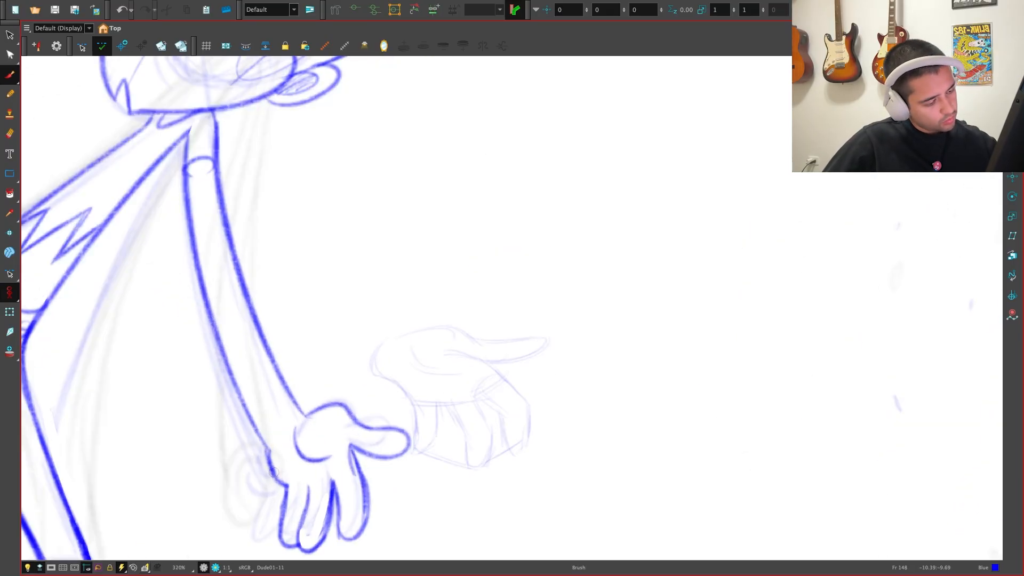
key(alt+s)
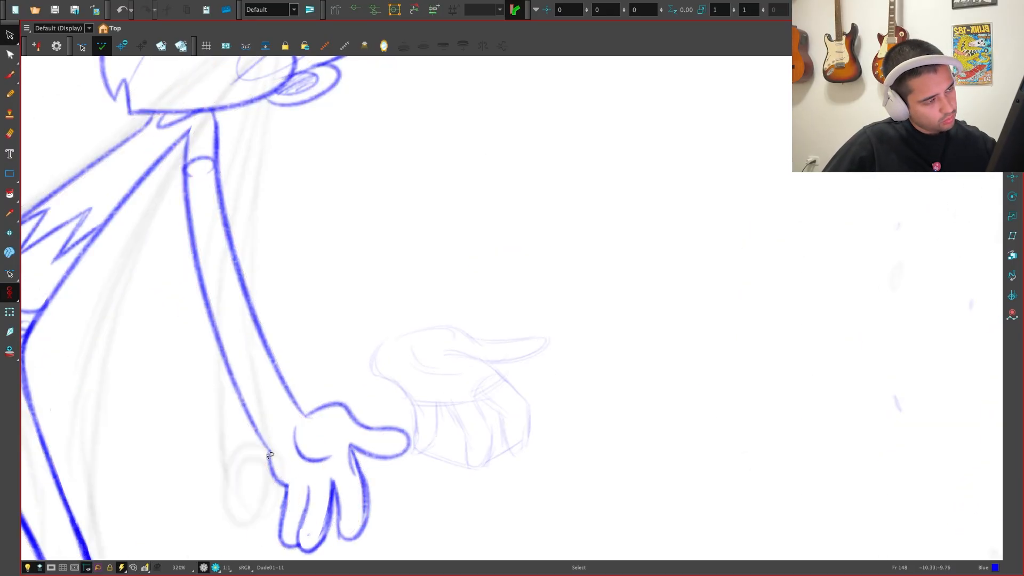
key(alt+b)
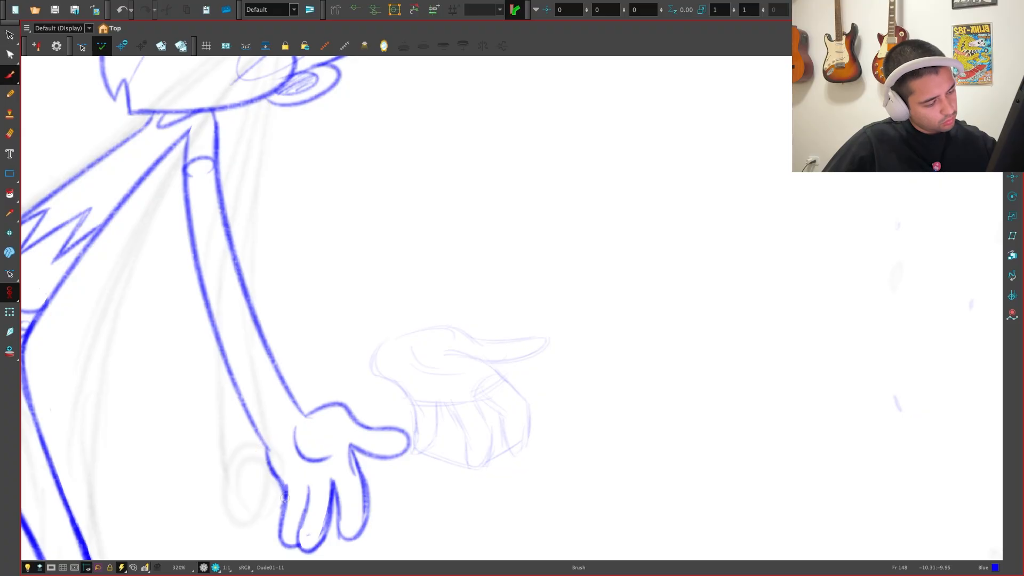
drag(284, 497, 280, 538)
Remove the faint reference hand beside the open hand on frame 148 and check the pose against the earlier drawings
key(1)
key(1)
key(1)
key(1)
key(1)
drag(498, 416, 489, 453)
key(f)
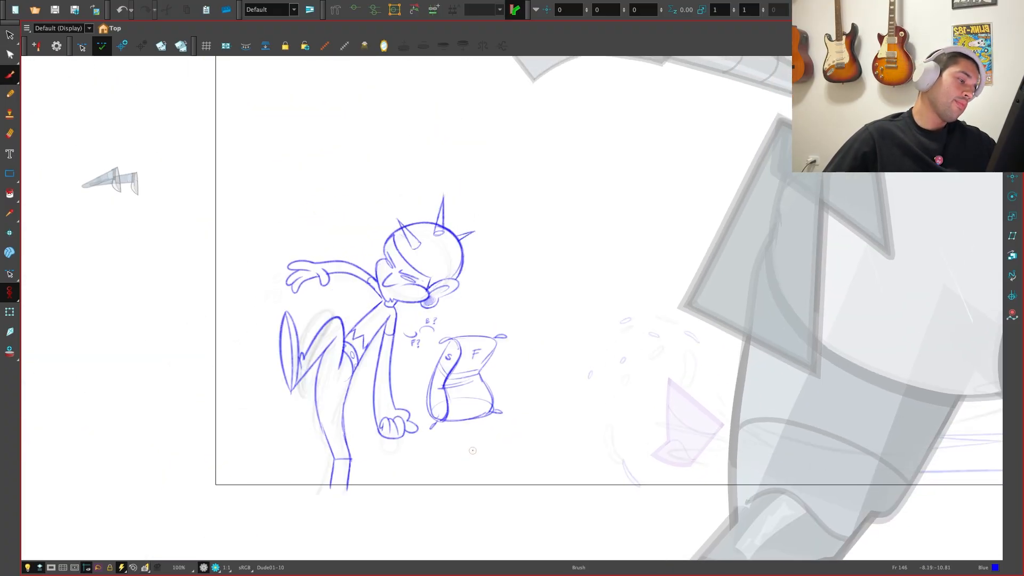
key(f)
key(alt+s)
key(f)
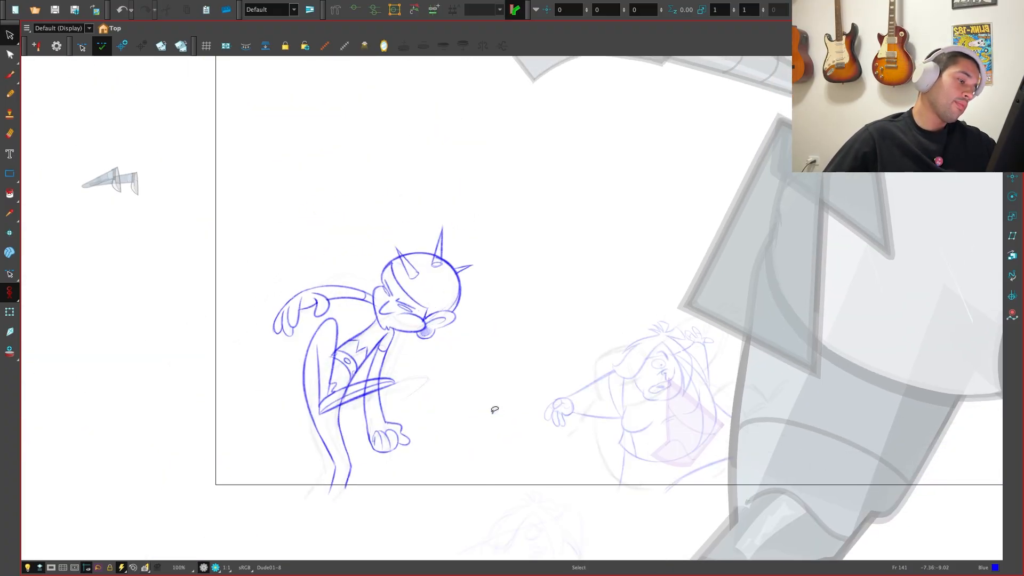
key(g)
key(g)
key(g)
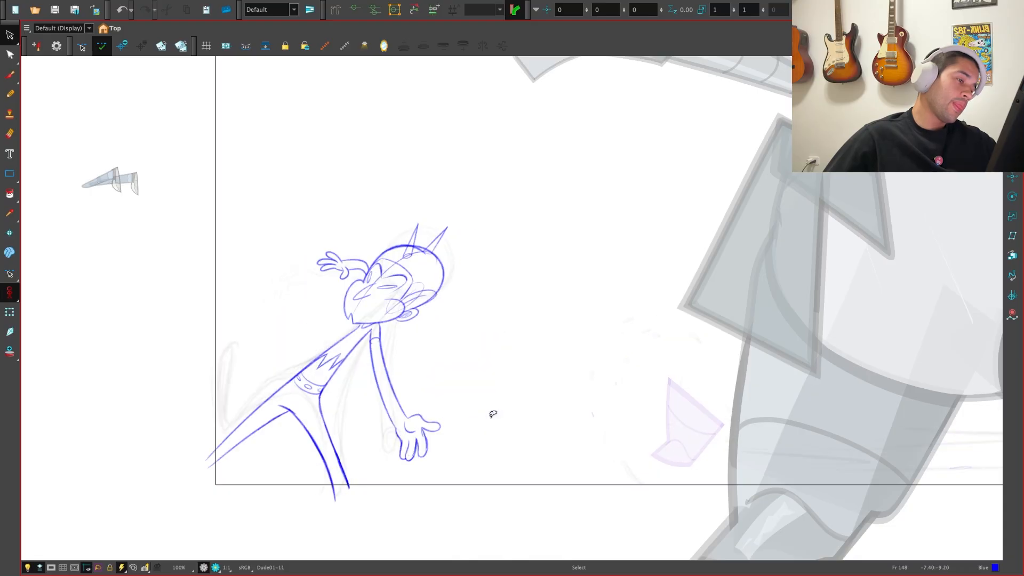
Flip back through the character's earlier drawings and return to frame 146 to check the pose progression
key(f)
key(f)
key(f)
key(f)
key(f)
key(f)
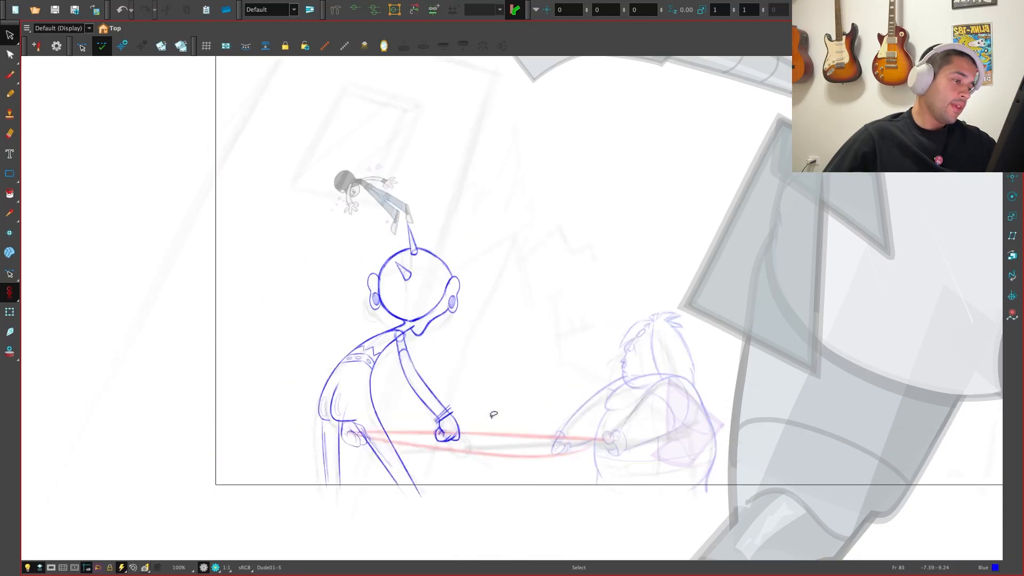
key(g)
key(g)
key(g)
key(g)
key(g)
key(g)
key(g)
key(f)
key(f)
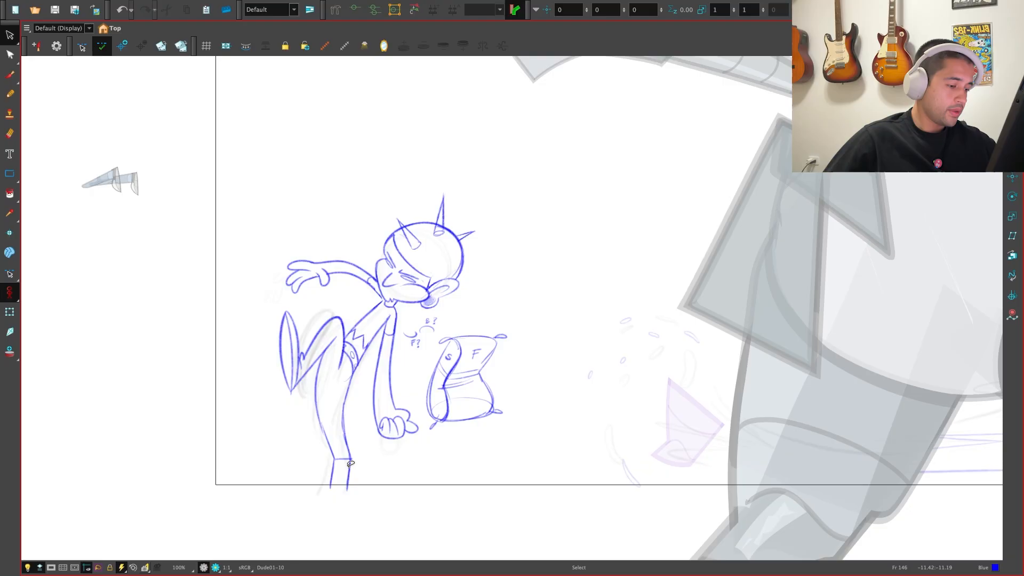
Select the bag sketch and its letter notes beside the character on frame 146 and delete them
scroll(351, 472, down, 2)
scroll(346, 470, right, 5)
scroll(346, 470, up, 3)
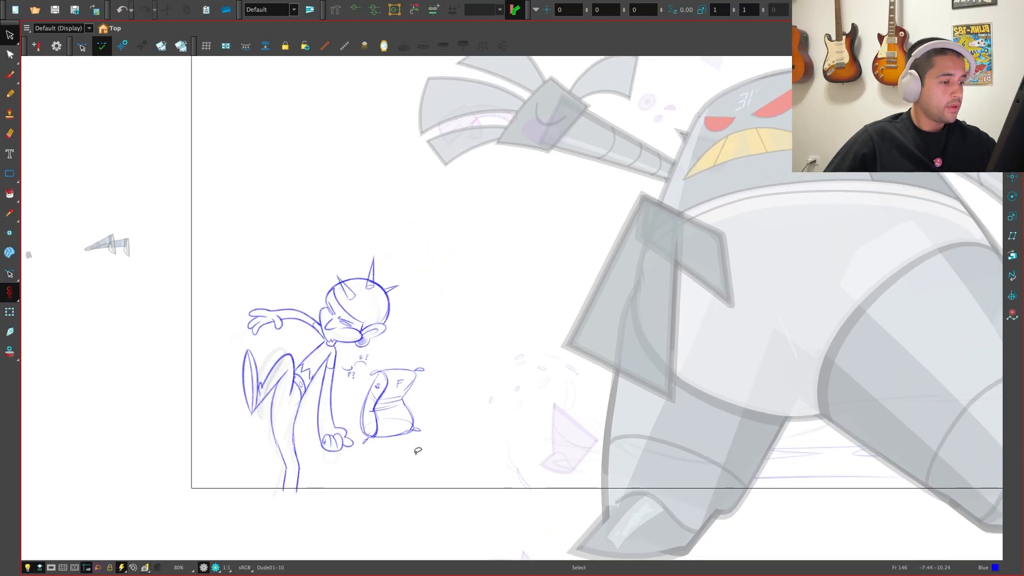
drag(342, 470, 314, 385)
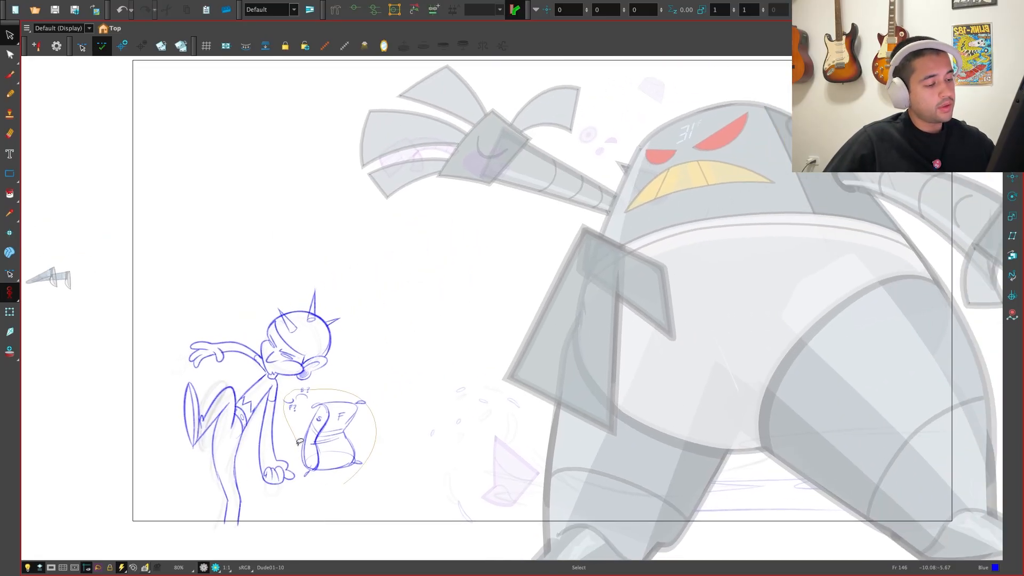
drag(299, 441, 301, 442)
key(grave)
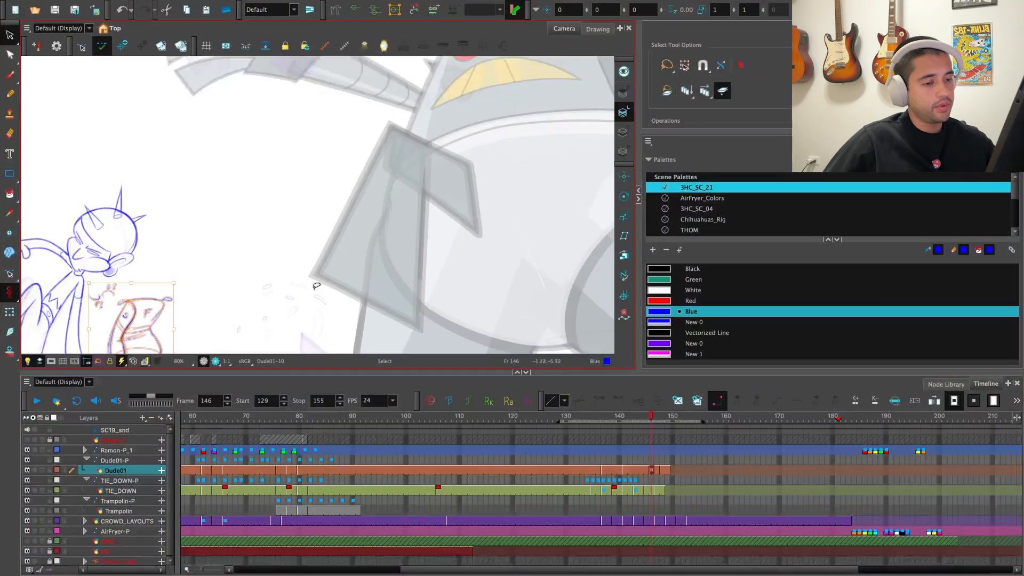
key(grave)
key(Delete)
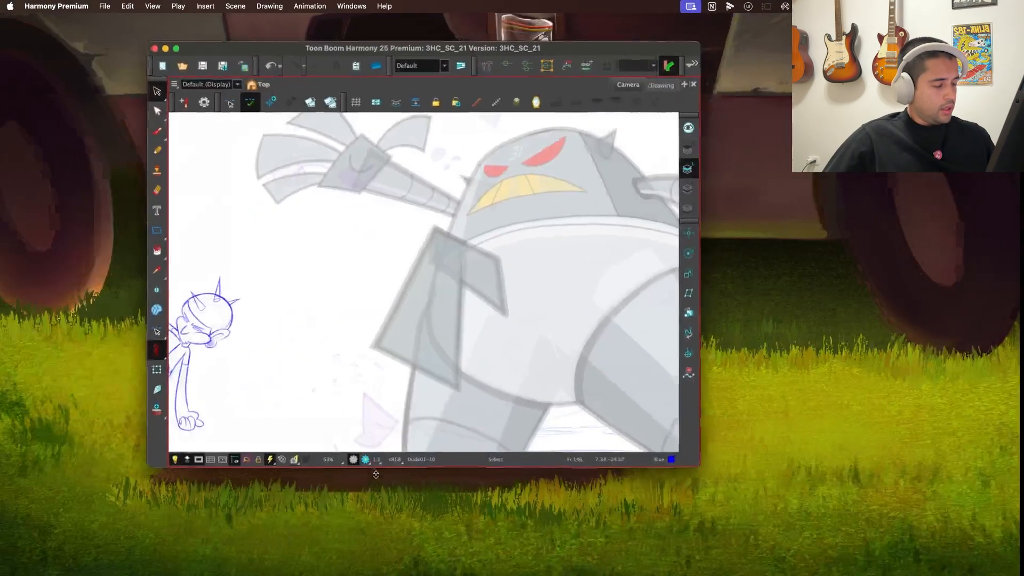
Bring back the timeline and play the animation from frame 132 to review the motion
key(grave)
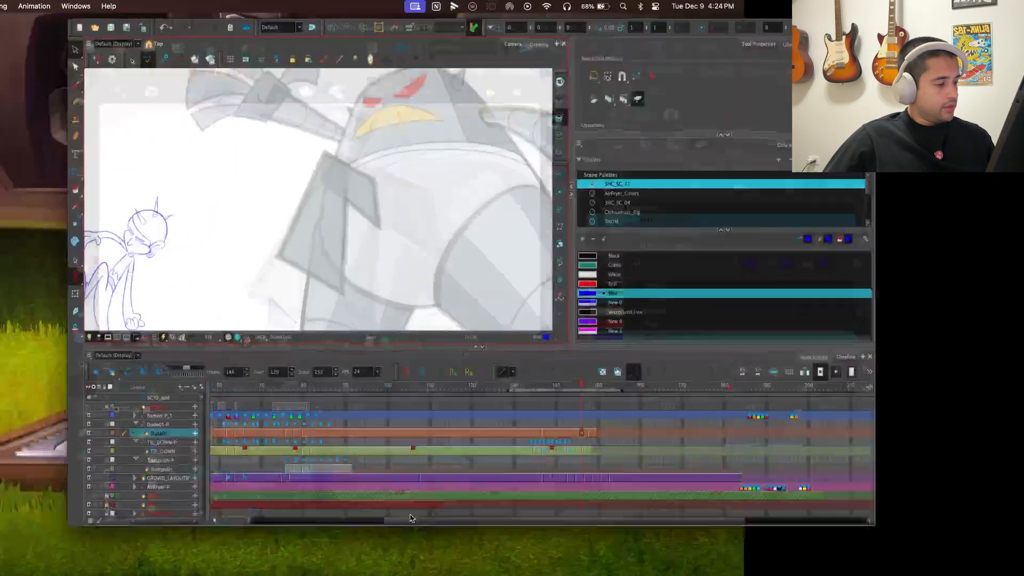
click(577, 419)
scroll(341, 224, down, 3)
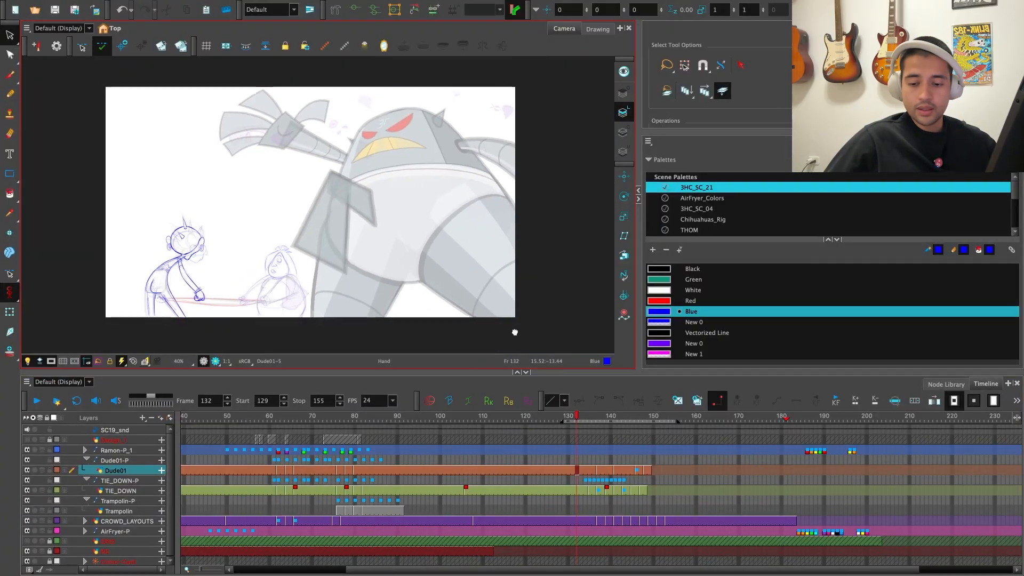
drag(477, 299, 501, 311)
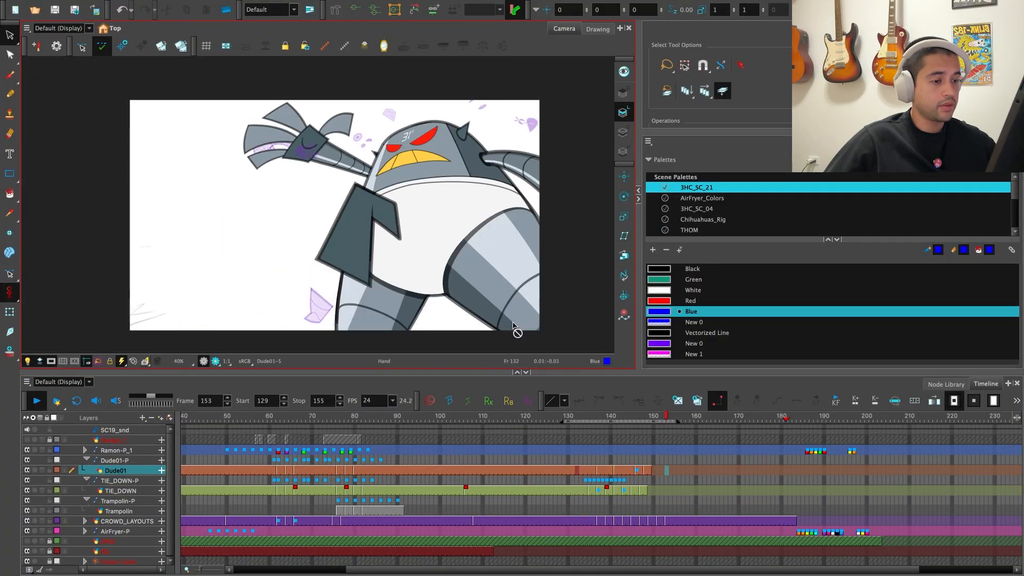
click(585, 411)
key(Return)
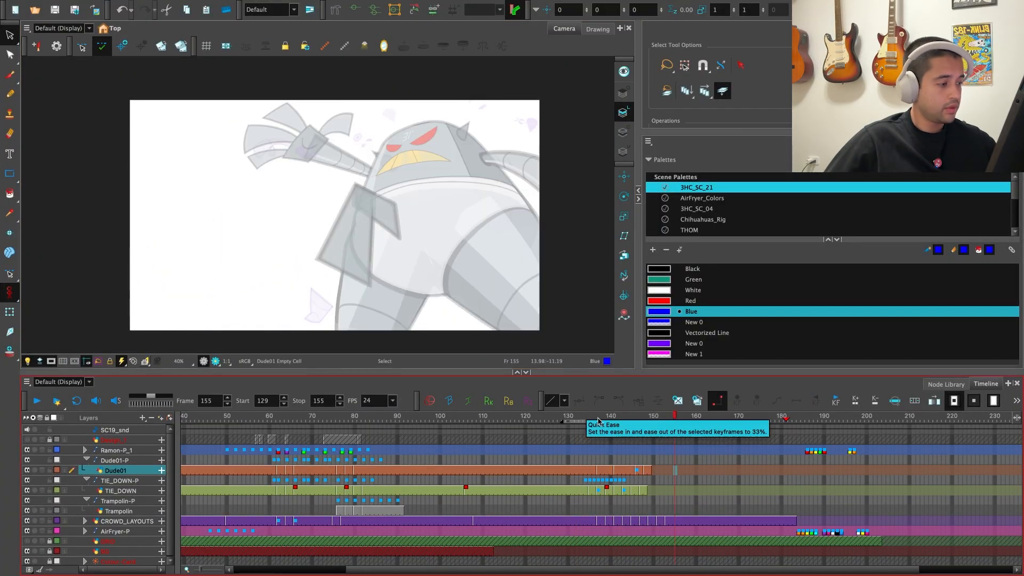
Scrub the timeline from frame 135 and flip back through the Dude01 drawings
click(588, 418)
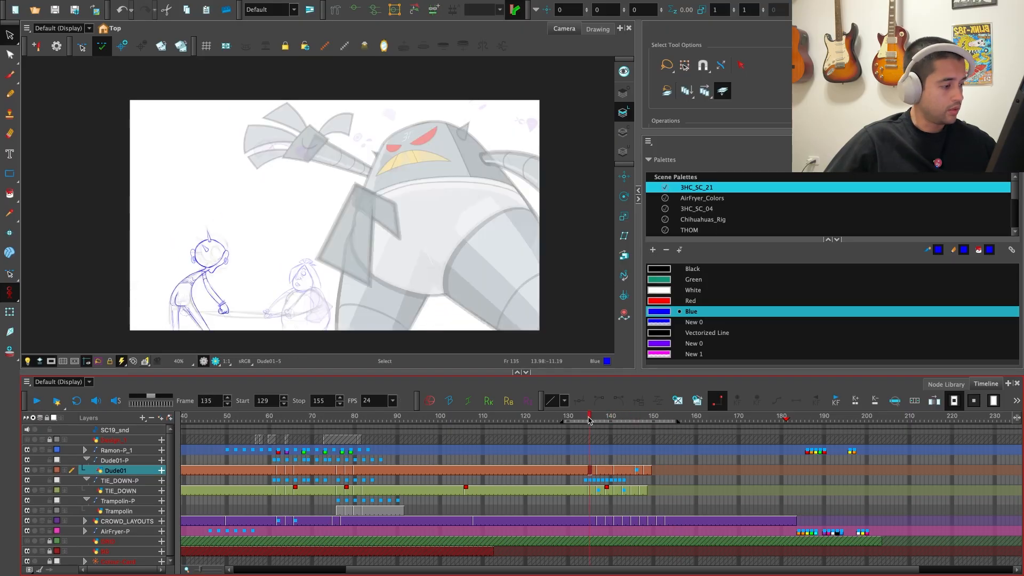
drag(599, 415, 627, 419)
key(f)
key(f)
key(f)
key(f)
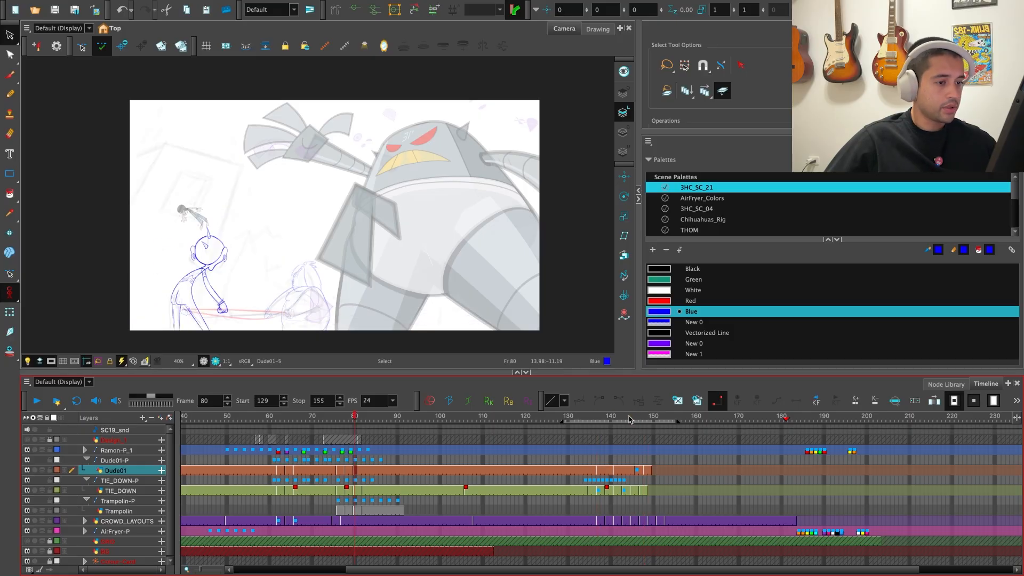
Scrub the timeline between frames 75 and 136 to compare the Dude01 poses, and stop on frame 137
key(g)
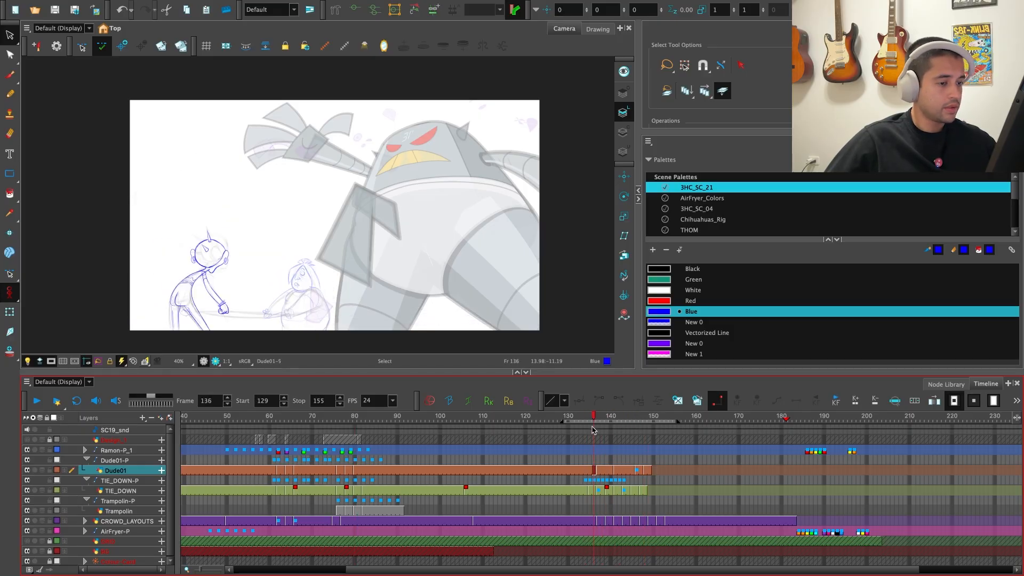
drag(597, 430, 360, 478)
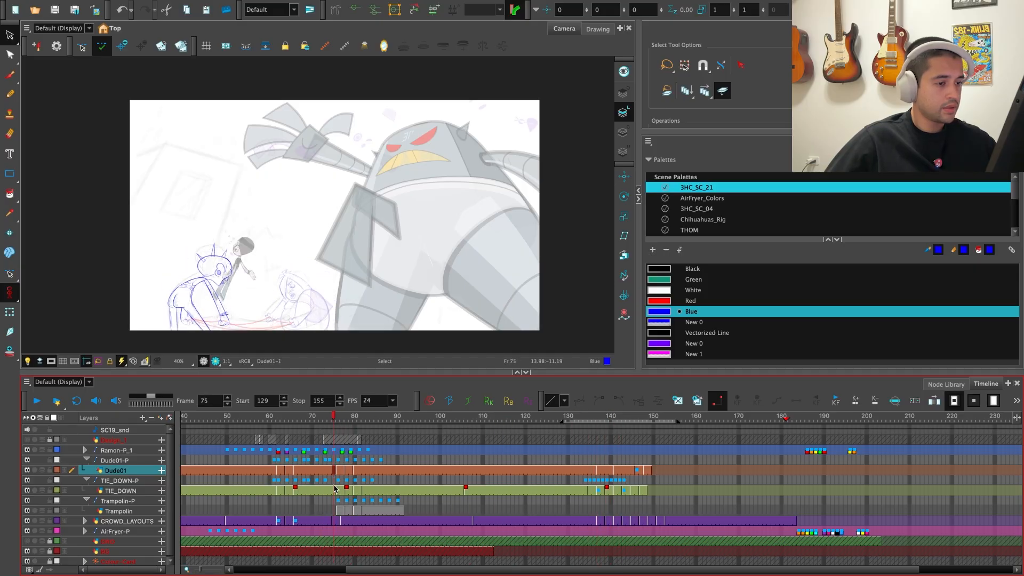
drag(583, 421, 594, 419)
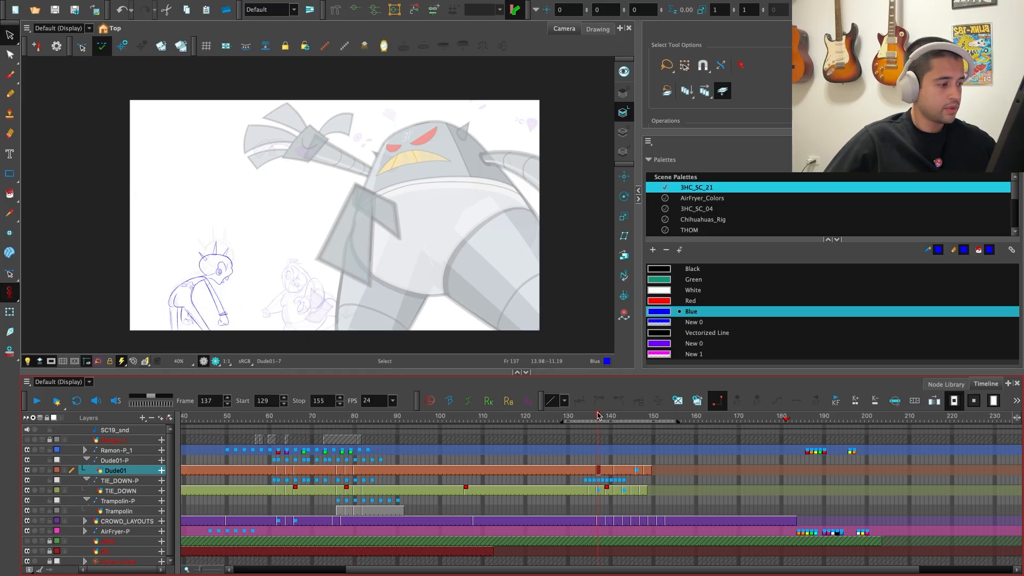
drag(590, 418, 595, 420)
click(596, 418)
scroll(464, 299, up, 3)
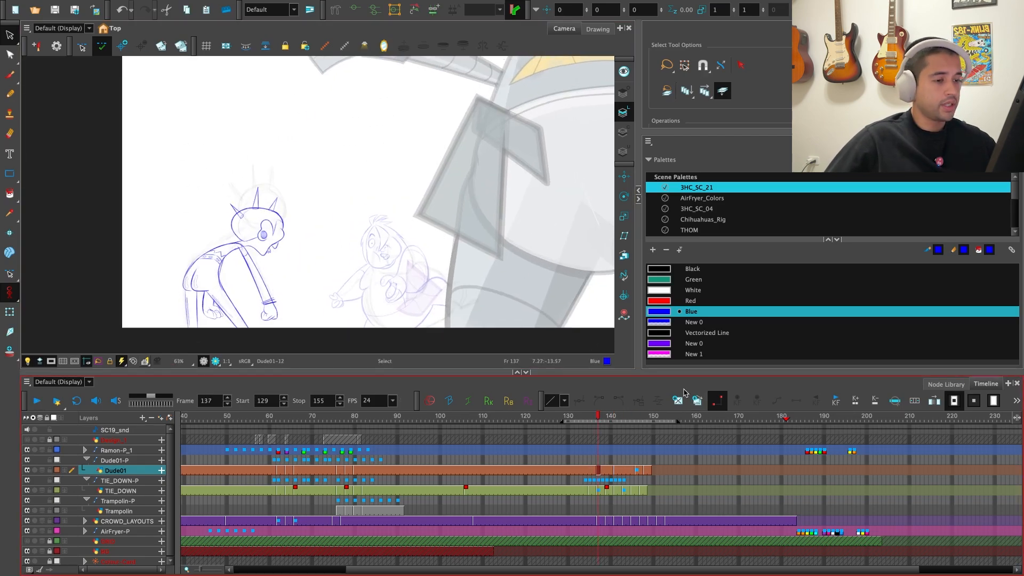
drag(442, 325, 459, 318)
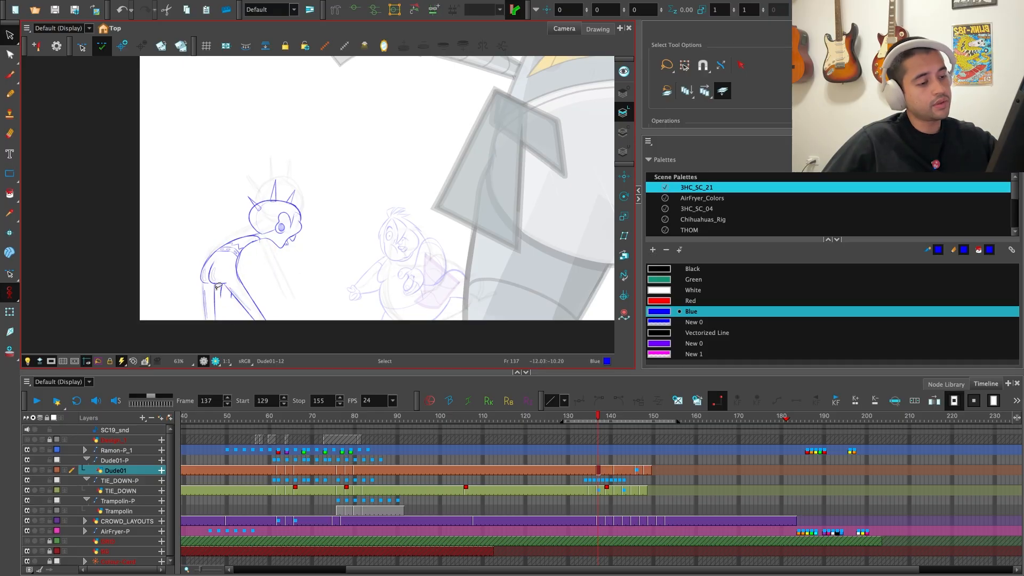
Flip through the Dude01 drawings from frame 137 back to frame 62 and forward to frame 141
key(f)
key(f)
key(f)
key(f)
key(f)
key(f)
key(f)
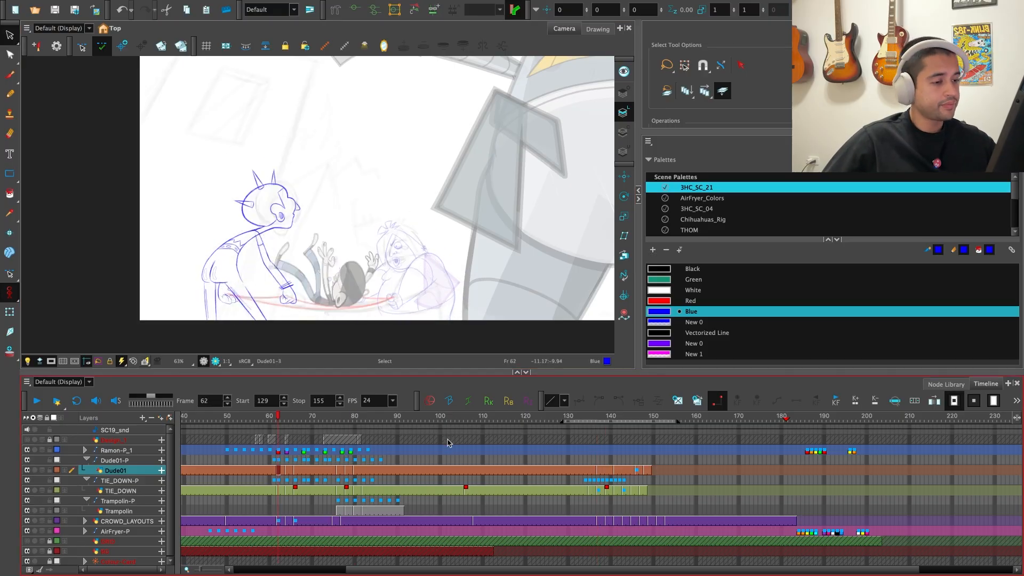
key(g)
key(g)
key(g)
key(g)
key(g)
key(g)
key(g)
key(g)
key(g)
key(g)
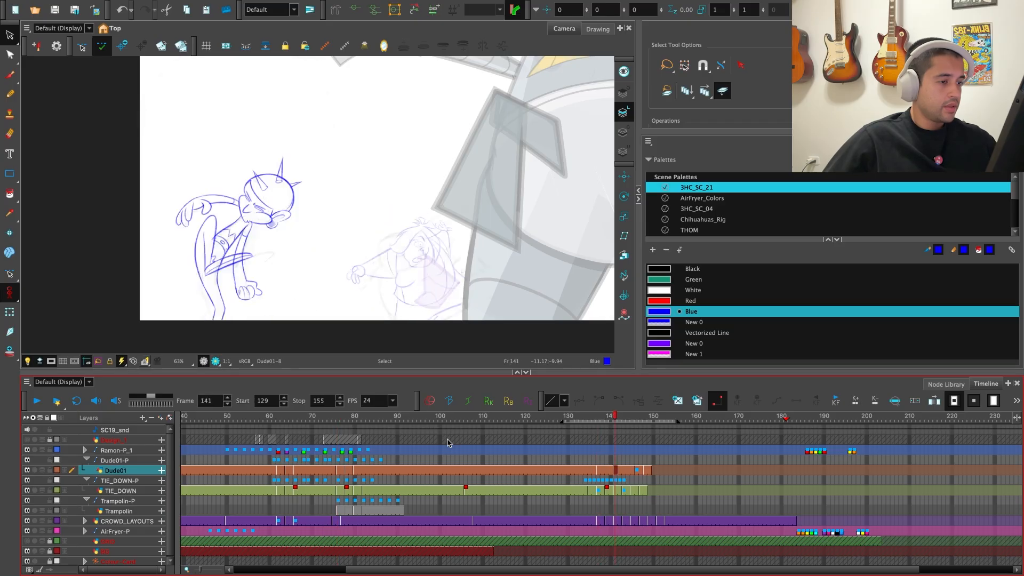
Play the animation from frame 132 and flip between the key poses on frames 137 and 141 to review the motion
key(f)
key(f)
key(f)
key(f)
key(Return)
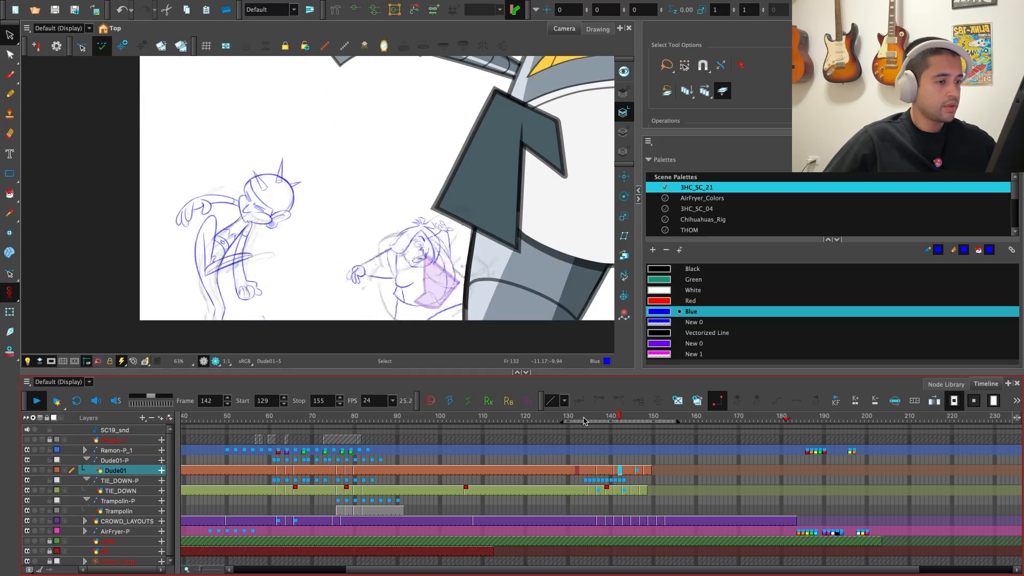
key(Return)
key(f)
key(g)
key(g)
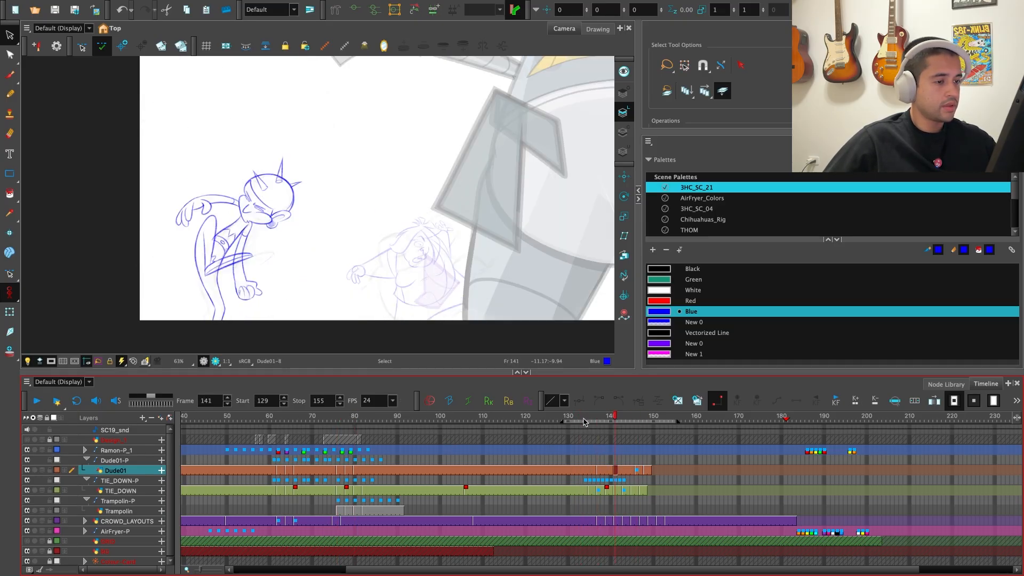
key(f)
key(f)
key(g)
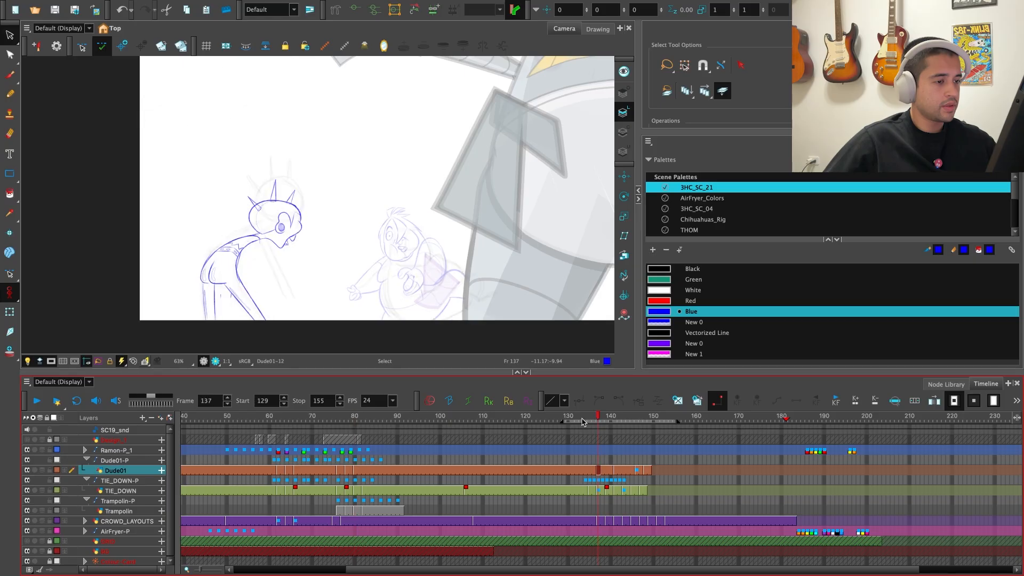
Expand the camera view to full size and flip frame 137 against its neighbouring poses to study the missing arm
key(super+f)
key(2)
key(2)
drag(544, 386, 507, 397)
key(f)
key(g)
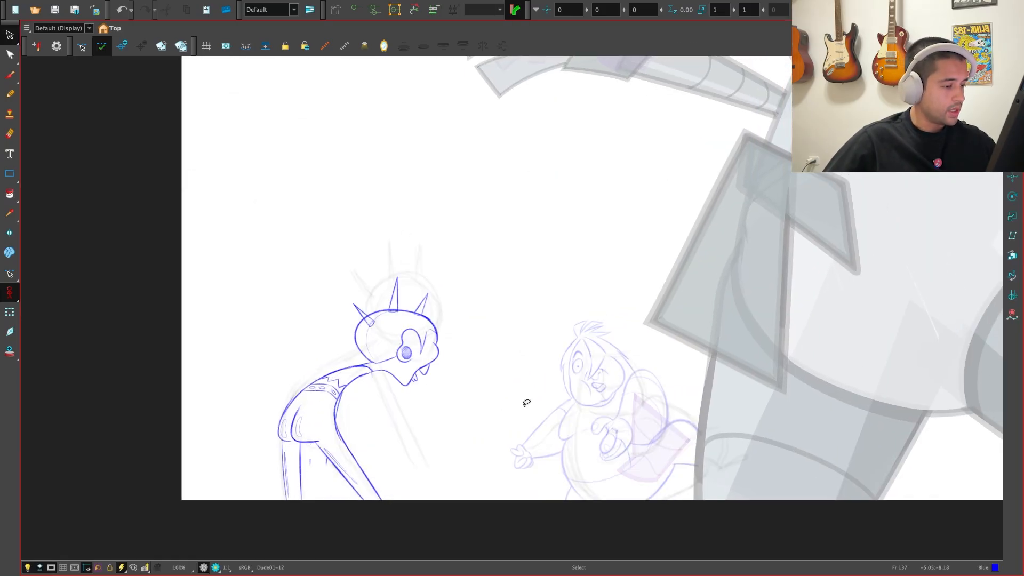
key(g)
key(g)
key(f)
key(f)
key(f)
key(g)
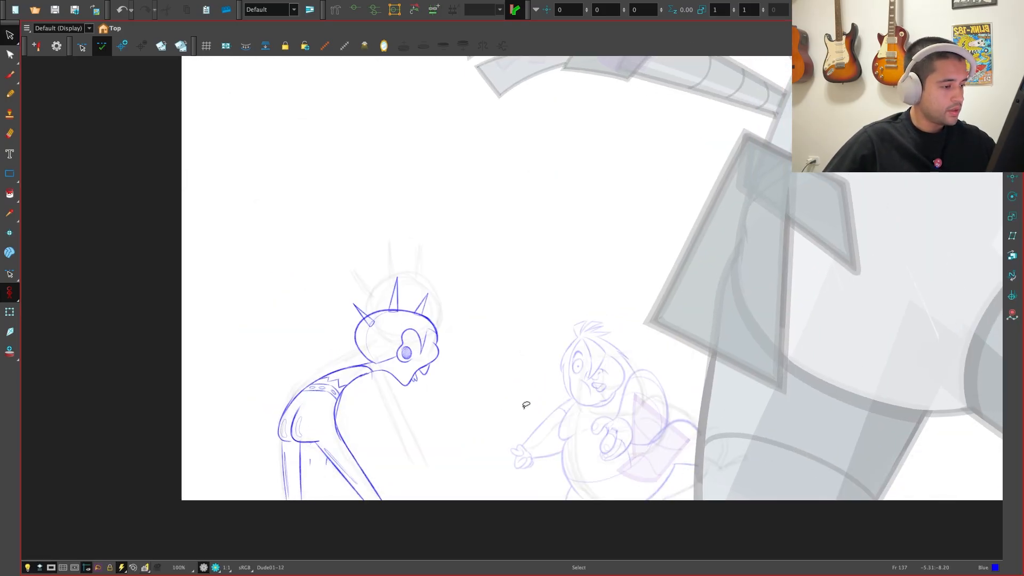
key(f)
key(g)
key(g)
key(f)
key(f)
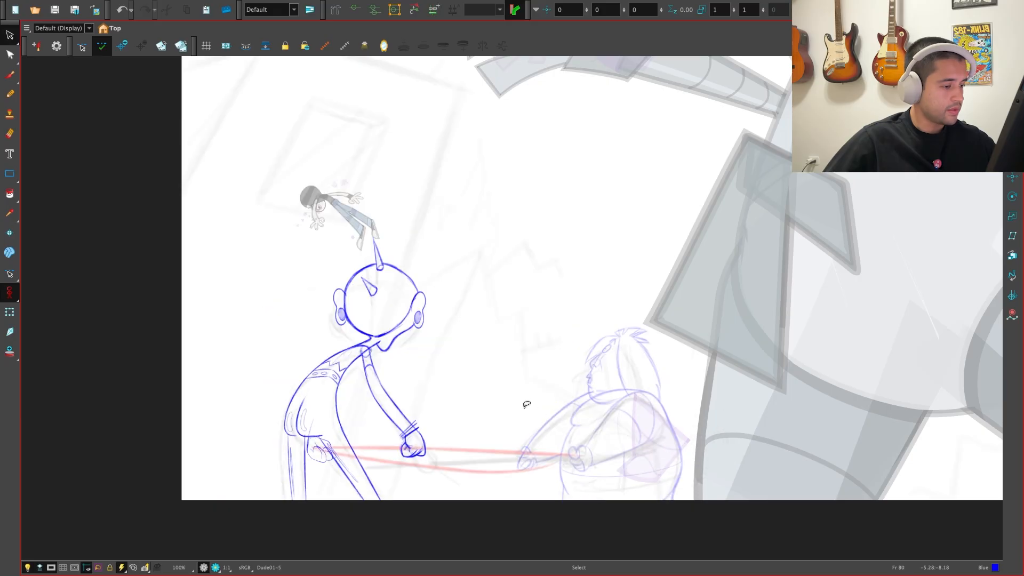
key(g)
key(f)
key(g)
Brush in the back contour of the character's near arm on frame 137, using frame 80 as reference
key(2)
drag(448, 410, 453, 400)
key(2)
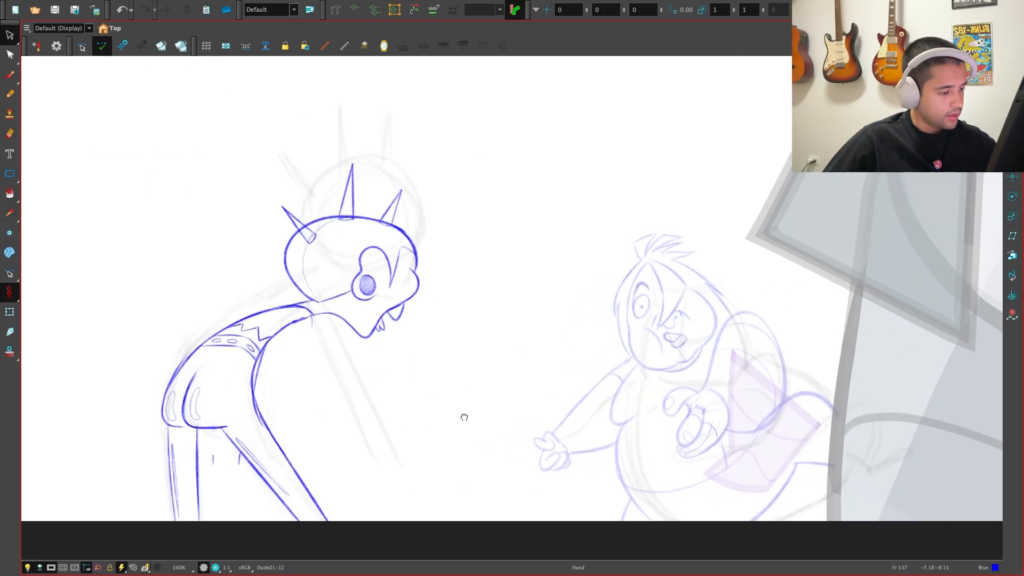
key(2)
key(f)
key(g)
key(alt+b)
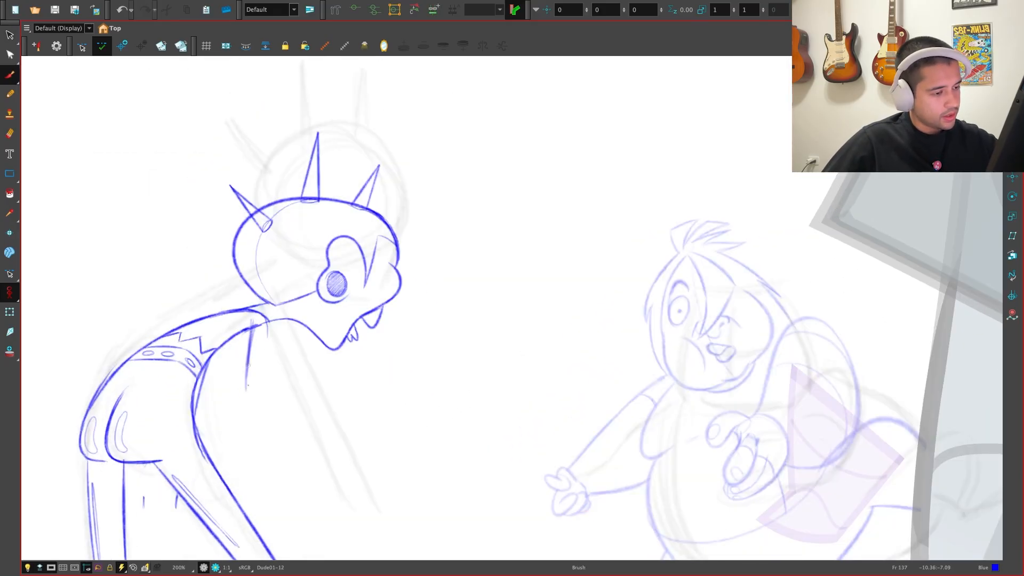
mouse_move(248, 385)
mouse_down()
mouse_move(249, 404)
mouse_move(322, 490)
mouse_up()
key(f)
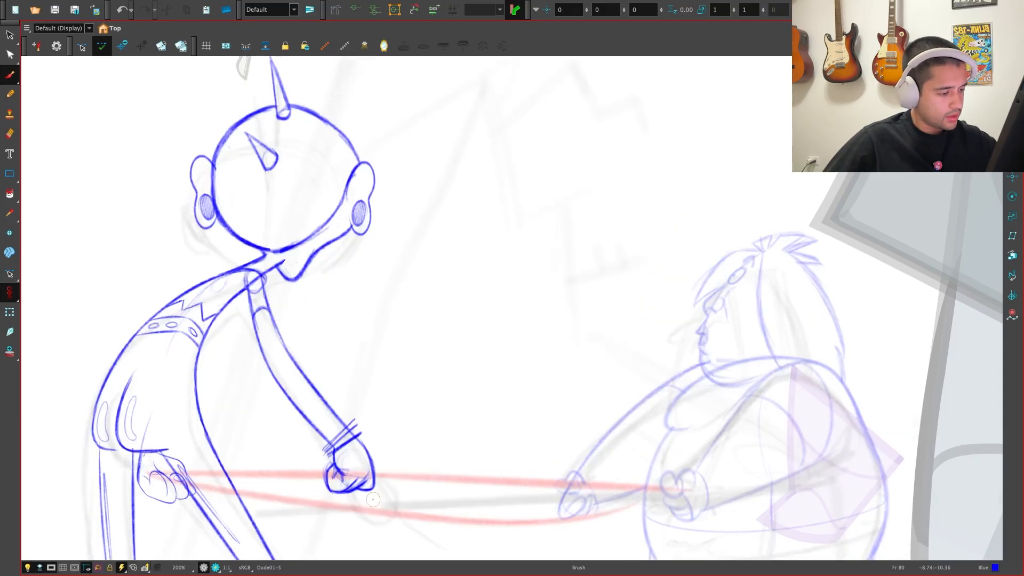
key(g)
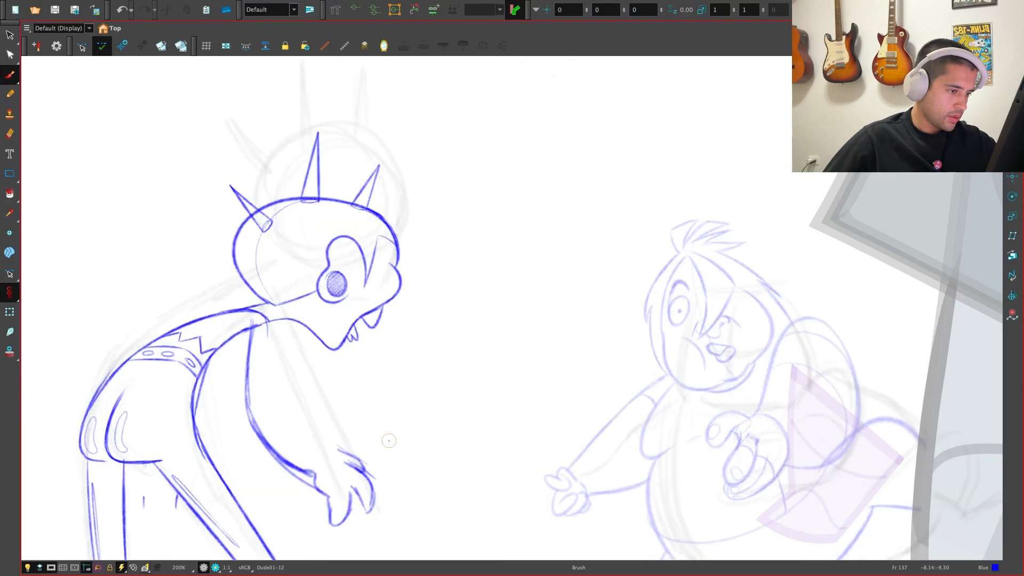
Copy the far fist from the frame 80 drawing and paste it behind the legs on frame 137
key(f)
mouse_move(389, 439)
mouse_down()
mouse_move(485, 407)
mouse_move(388, 443)
mouse_up()
key(g)
key(ctrl+v)
Draw the front contour of the near arm down to the wrist and rework the hand on frame 137
key(alt+b)
drag(299, 334, 351, 432)
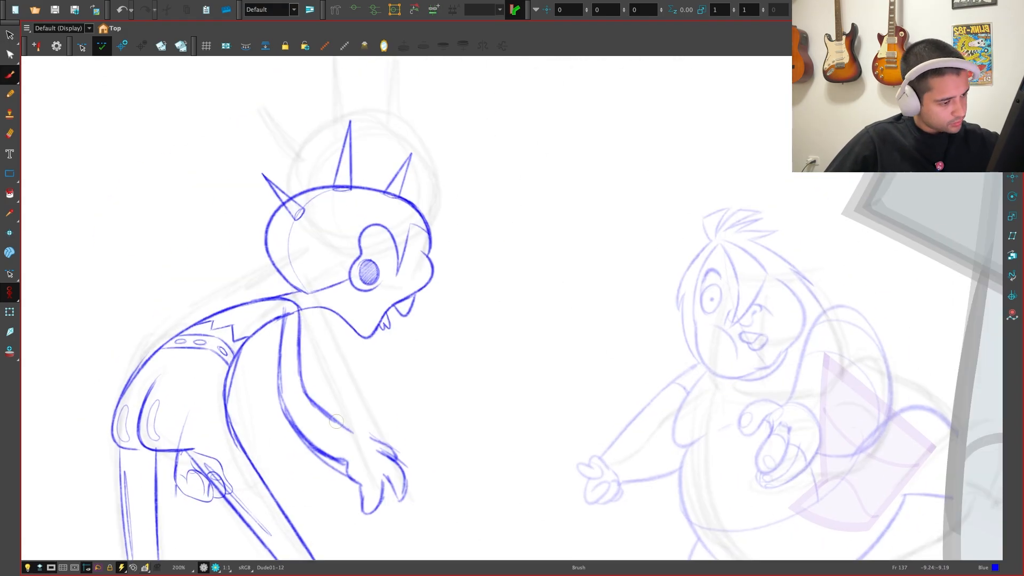
mouse_move(387, 514)
mouse_down()
mouse_move(425, 425)
mouse_move(433, 445)
mouse_up()
drag(392, 469, 388, 443)
Try redrawing the near arm and hand in a tighter bend, and undo those changes
key(alt+b)
drag(283, 323, 323, 416)
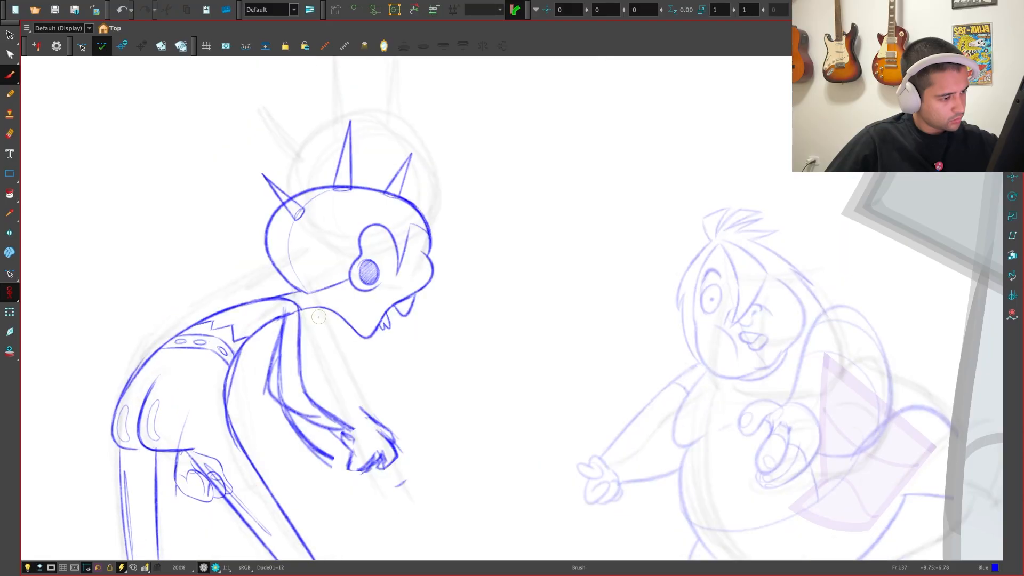
key(alt+s)
drag(405, 486, 303, 457)
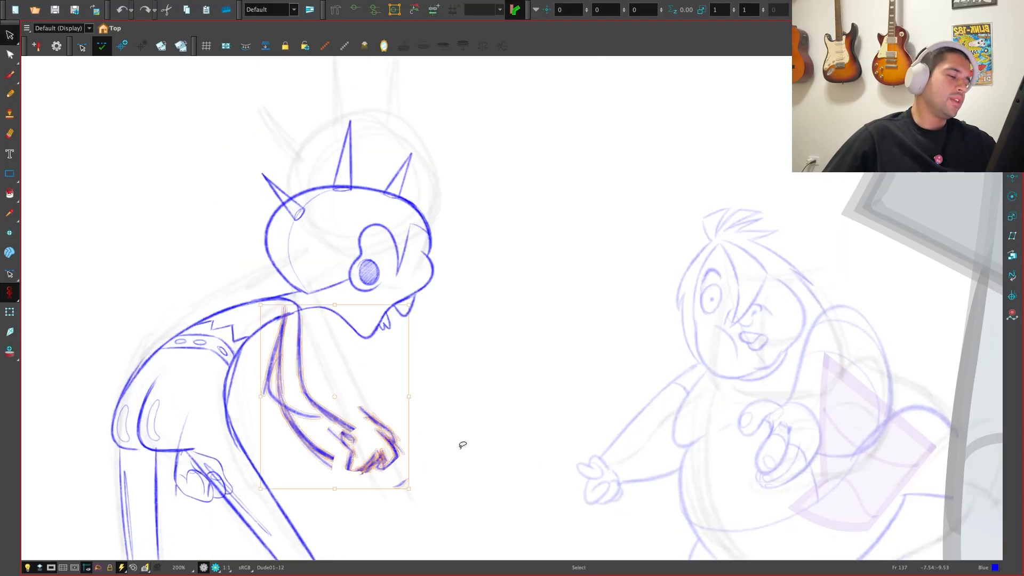
key(super+z)
key(super+z)
key(super+z)
key(super+z)
click(468, 452)
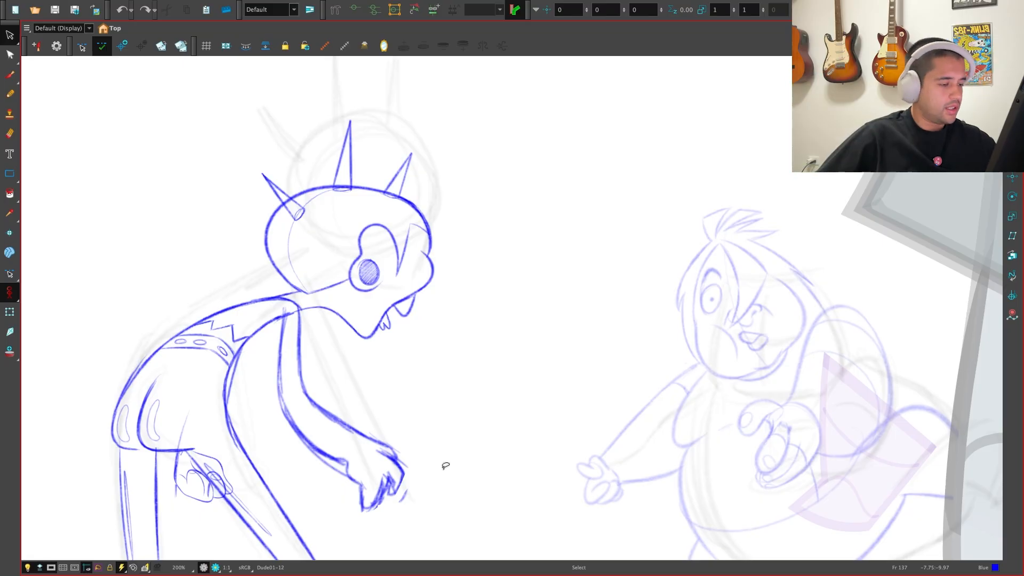
Move the sketched arm and hand into the empty space beside the character and delete the stray marks left behind
drag(303, 328, 346, 502)
drag(340, 419, 554, 376)
key(super+z)
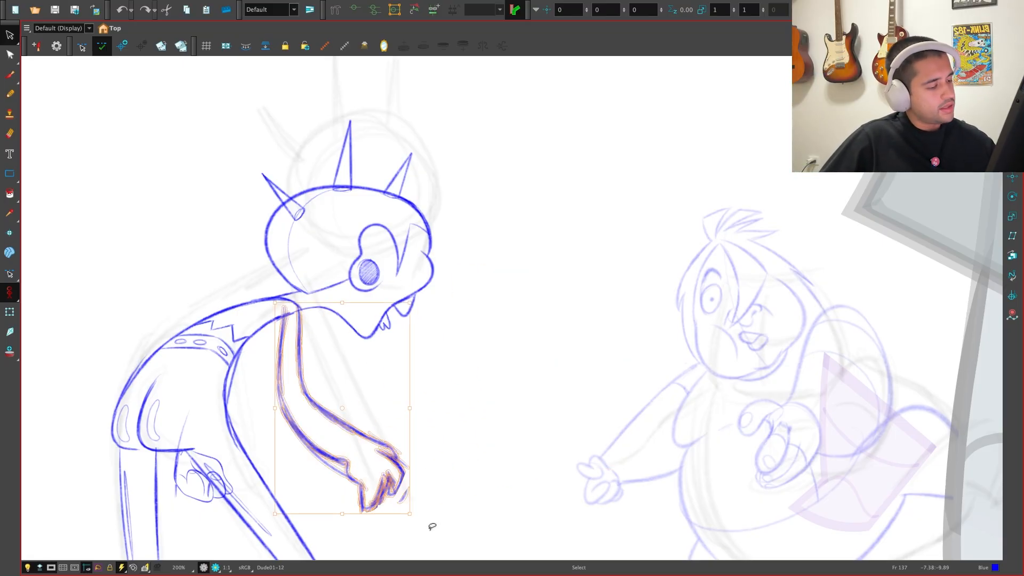
drag(383, 443, 630, 424)
key(alt+t)
mouse_move(396, 524)
mouse_down()
mouse_move(315, 465)
mouse_move(325, 502)
mouse_up()
key(Delete)
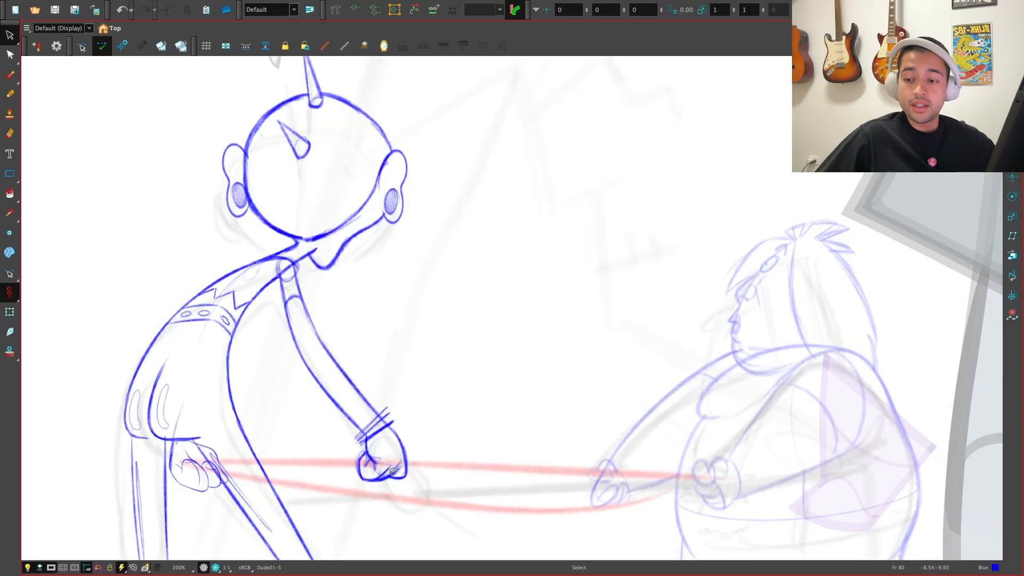
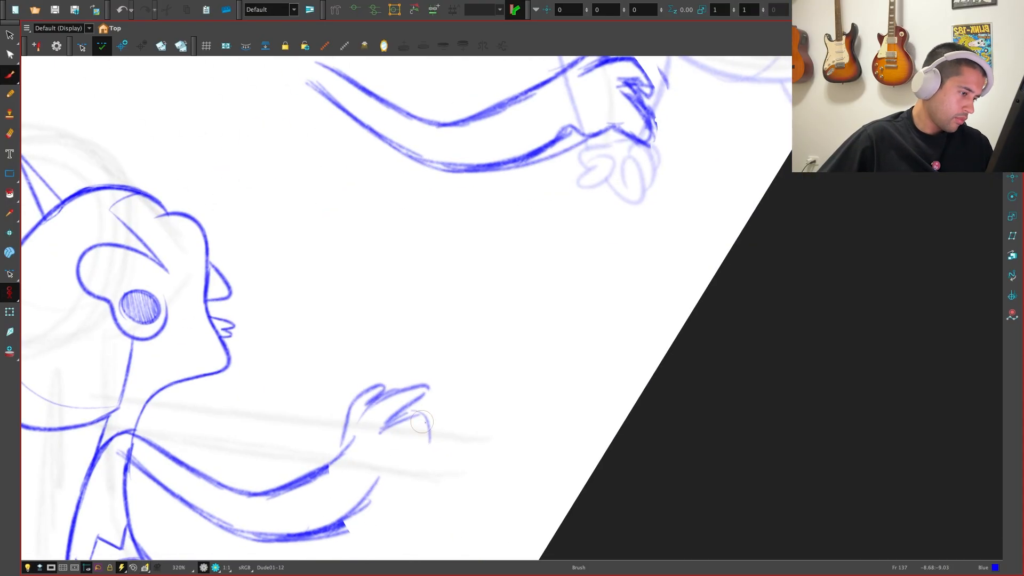
Draw a replacement near arm on frame 137 with an open hand, a bent forearm and a circle marking the elbow
drag(395, 421, 421, 459)
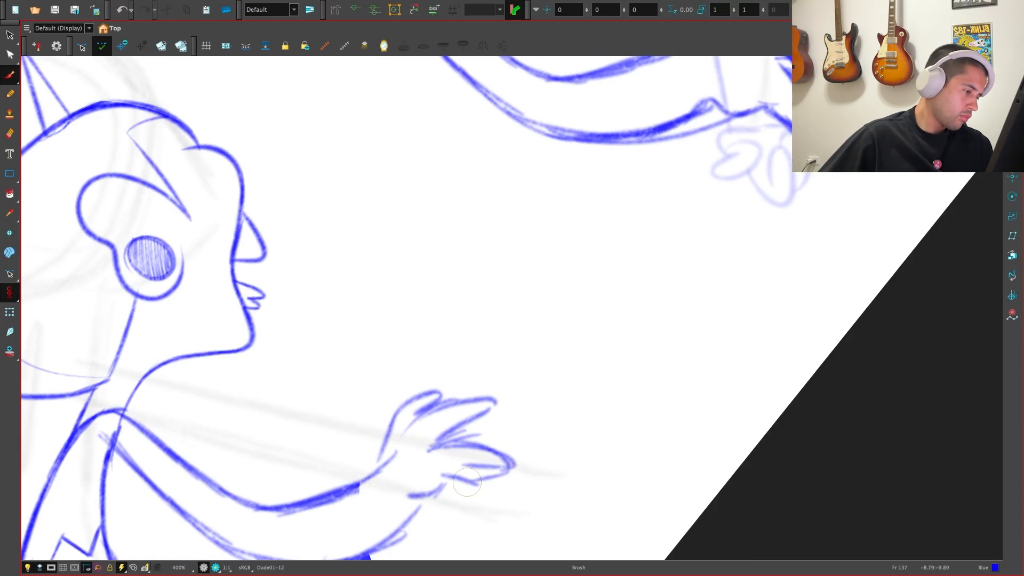
drag(432, 421, 501, 490)
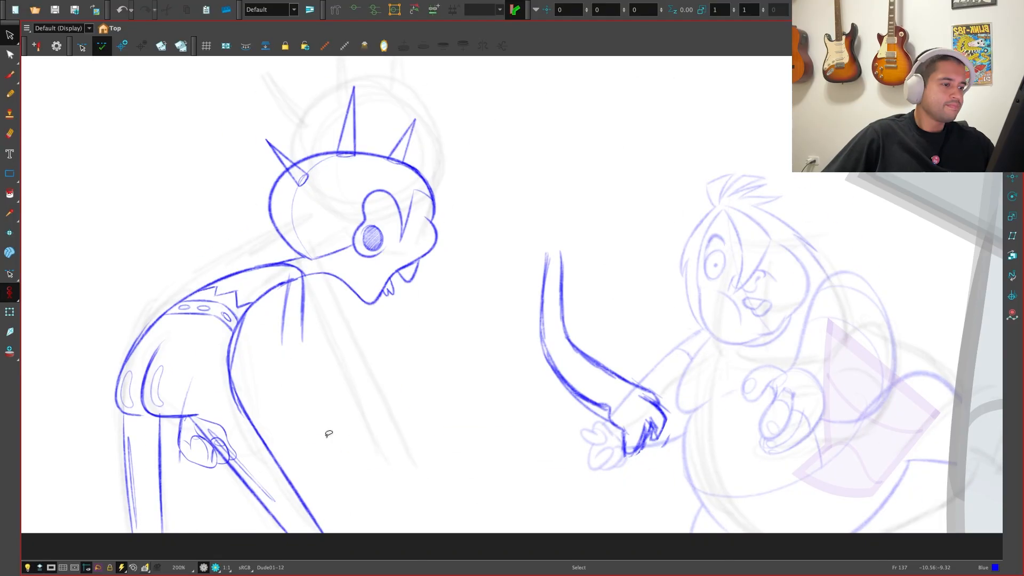
key(alt+b)
drag(290, 288, 309, 359)
drag(312, 296, 329, 335)
drag(324, 336, 322, 337)
drag(336, 338, 389, 385)
drag(320, 362, 348, 390)
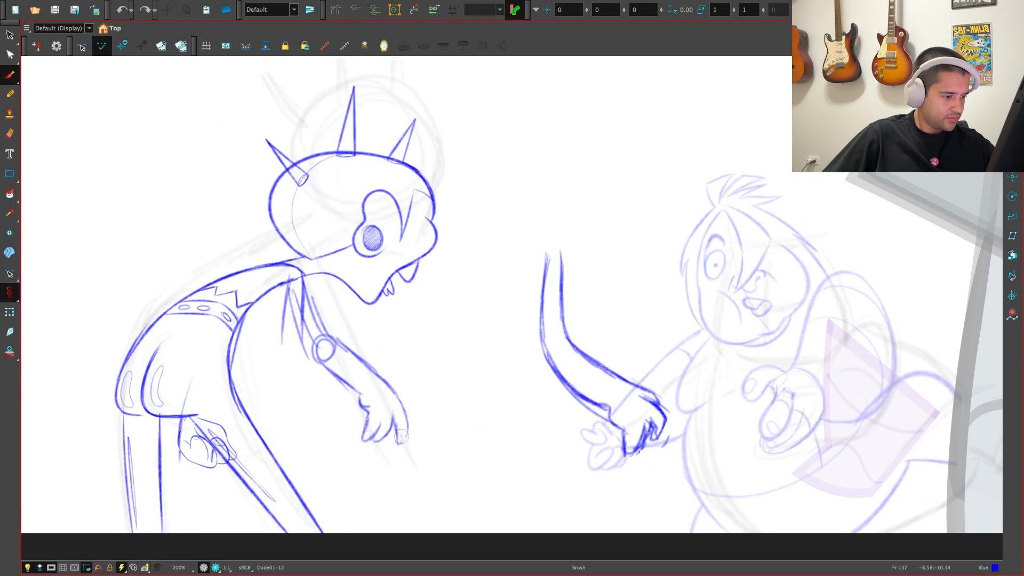
Strengthen the upper arm and forearm contours and add wristband strokes above the open hand
key(2)
drag(245, 305, 325, 439)
drag(261, 292, 323, 393)
key(alt+s)
mouse_move(334, 435)
mouse_down()
mouse_move(400, 509)
mouse_move(365, 501)
mouse_up()
key(alt+b)
drag(322, 441, 352, 403)
Select the replacement arm's lines and adjust the forearm's proportions between the elbow and wristband
key(alt+s)
drag(240, 291, 312, 299)
drag(272, 401, 250, 401)
drag(266, 363, 362, 437)
drag(328, 354, 306, 354)
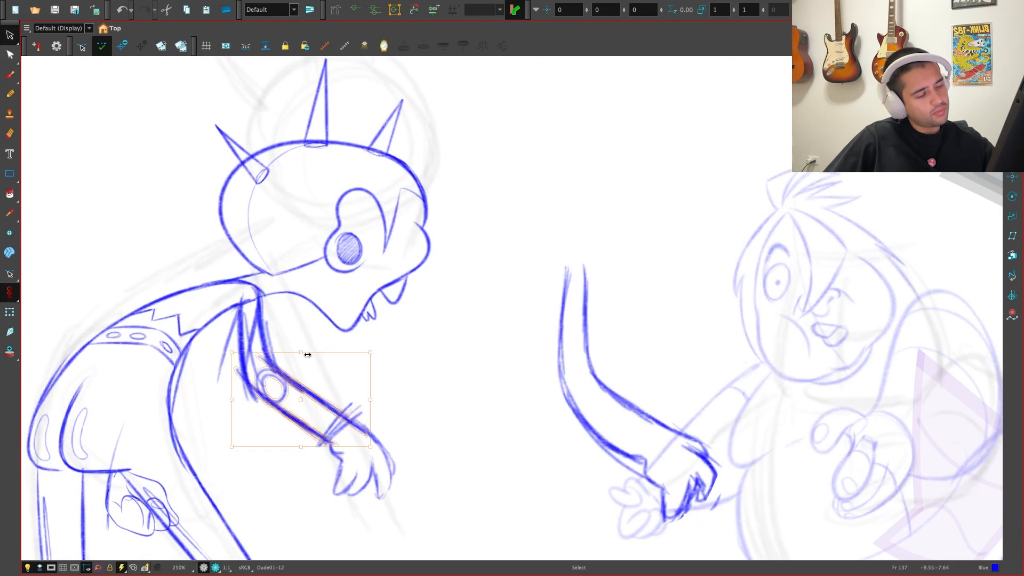
Flip between frames 80 and 137 to compare the new arm with the previous pose
key(f)
key(g)
key(1)
key(1)
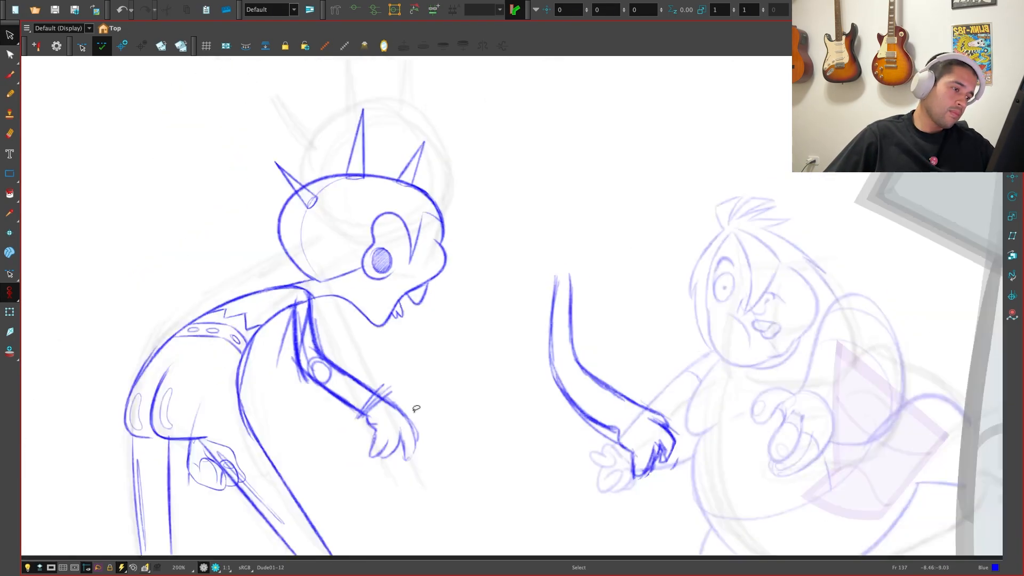
key(f)
key(g)
Add brush lines to the upper arm on frame 137, checking its placement against frame 80
drag(320, 336, 318, 349)
key(2)
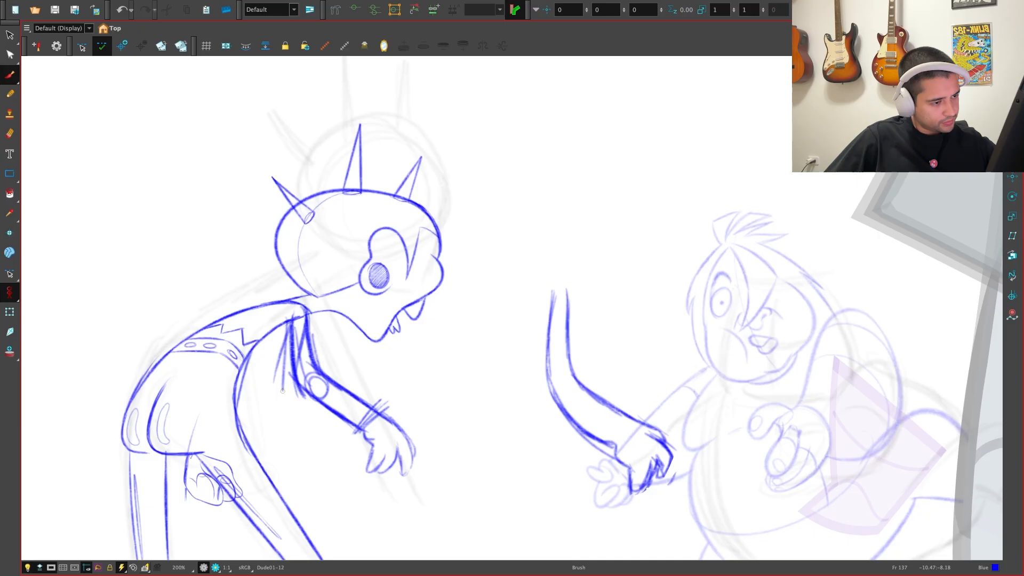
key(f)
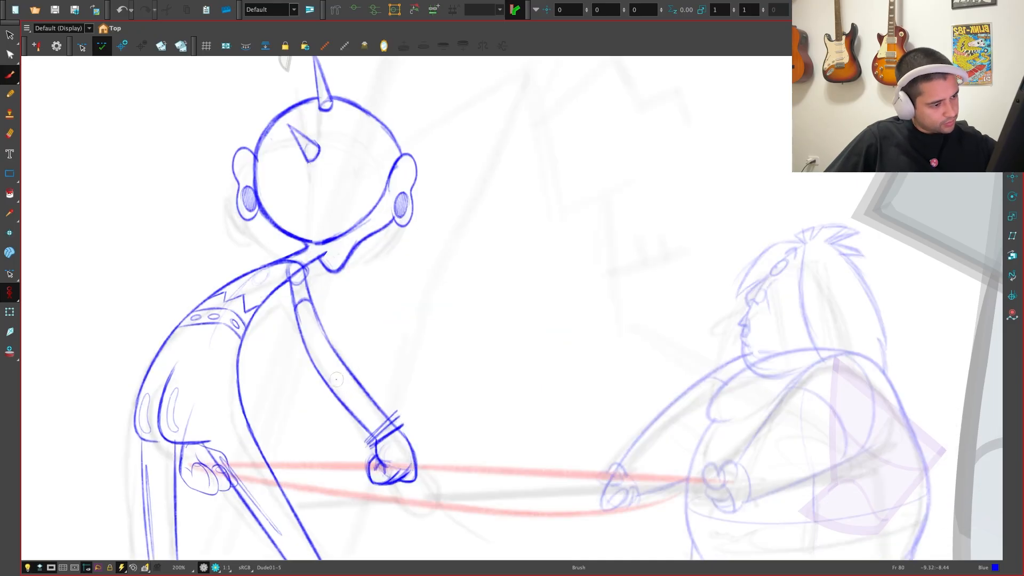
key(g)
drag(304, 321, 313, 357)
Flip repeatedly through the poses on frames 80, 137 and 141 to check how the arm moves
key(f)
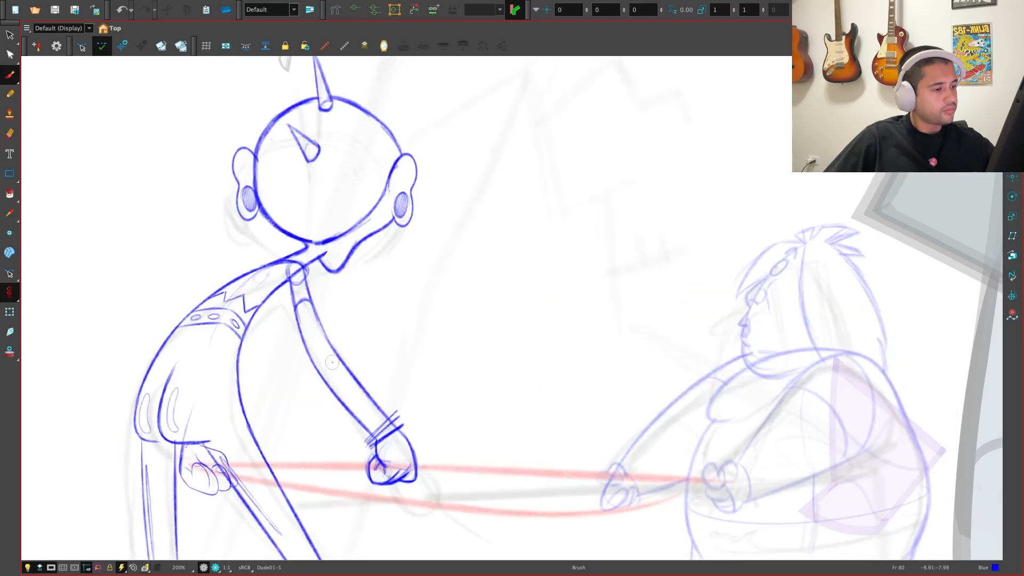
key(g)
key(f)
key(g)
key(1)
drag(656, 407, 625, 437)
key(f)
key(g)
key(g)
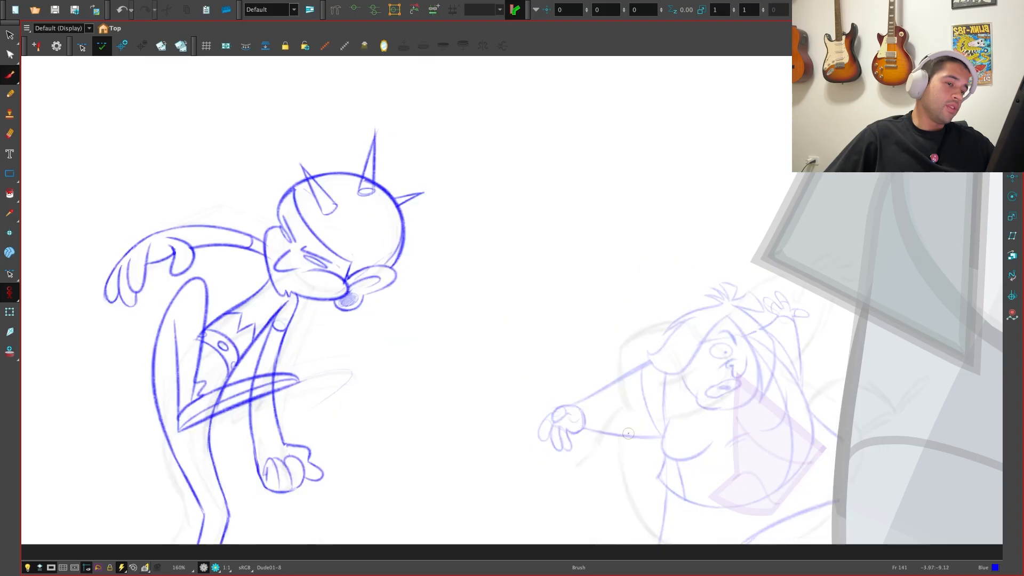
key(f)
key(f)
key(g)
key(g)
key(f)
mouse_move(406, 467)
mouse_down()
mouse_move(409, 475)
mouse_move(403, 462)
mouse_up()
key(f)
key(g)
key(f)
key(g)
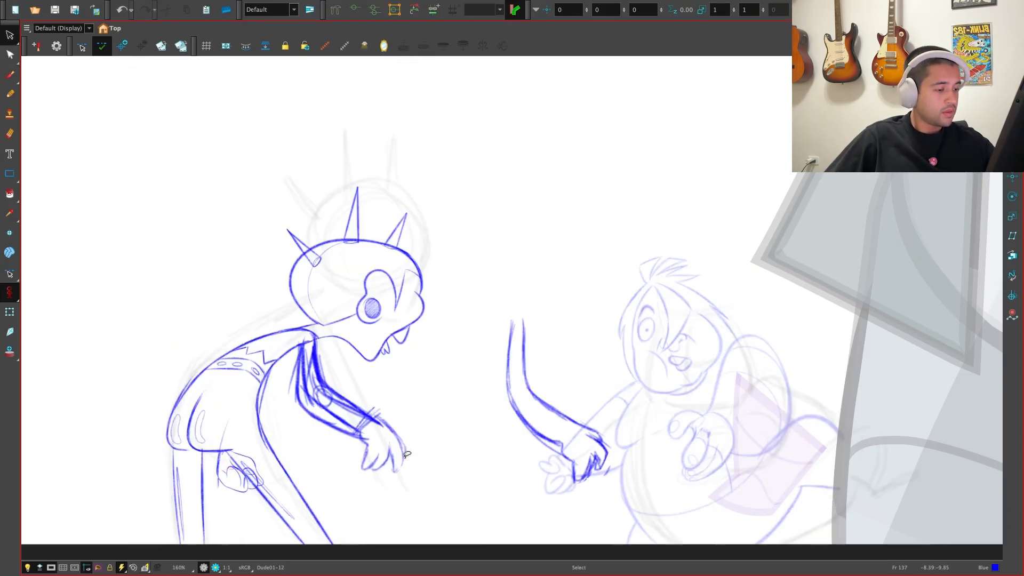
Select the overlapping construction lines and elbow circle inside the near arm on frame 137 and delete them
key(f)
key(g)
key(f)
key(g)
mouse_move(416, 465)
mouse_down()
mouse_move(304, 368)
mouse_move(318, 391)
mouse_up()
click(323, 417)
key(Delete)
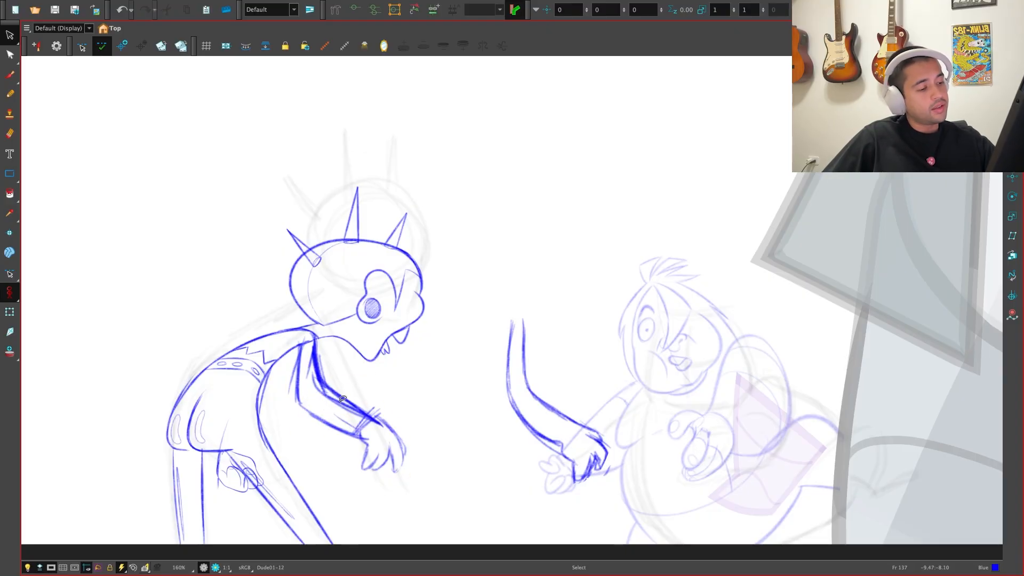
Select the lines of the near arm and hand on frame 137 and recolour them with the New 0 swatch
click(343, 400)
key(Delete)
key(f)
key(g)
drag(380, 400, 379, 465)
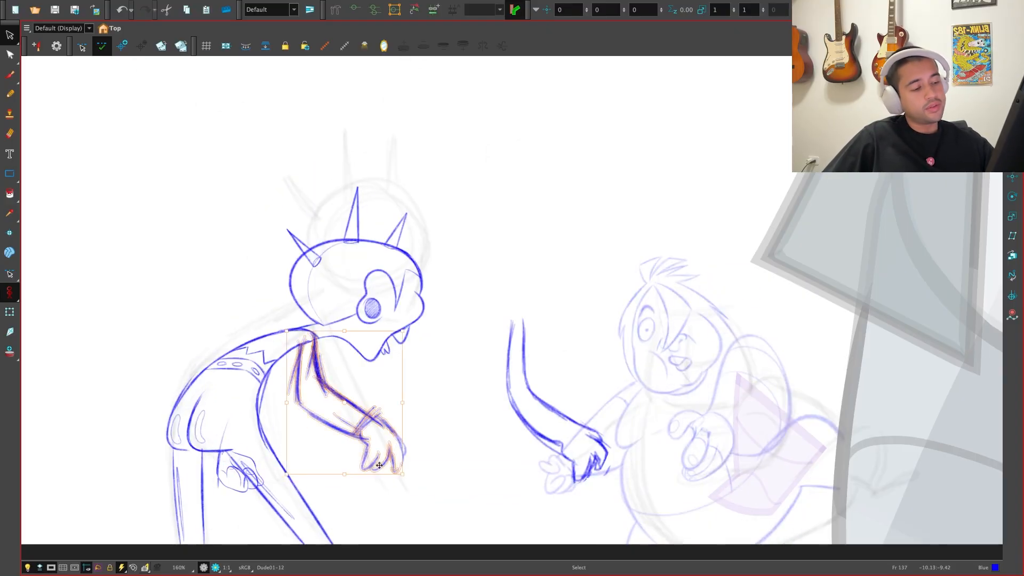
key(super+f)
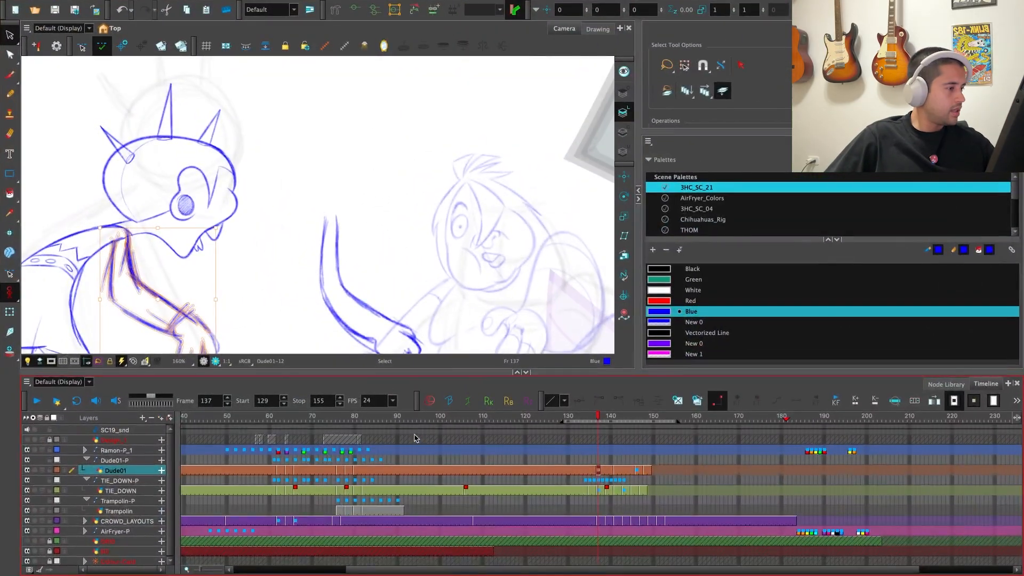
click(693, 321)
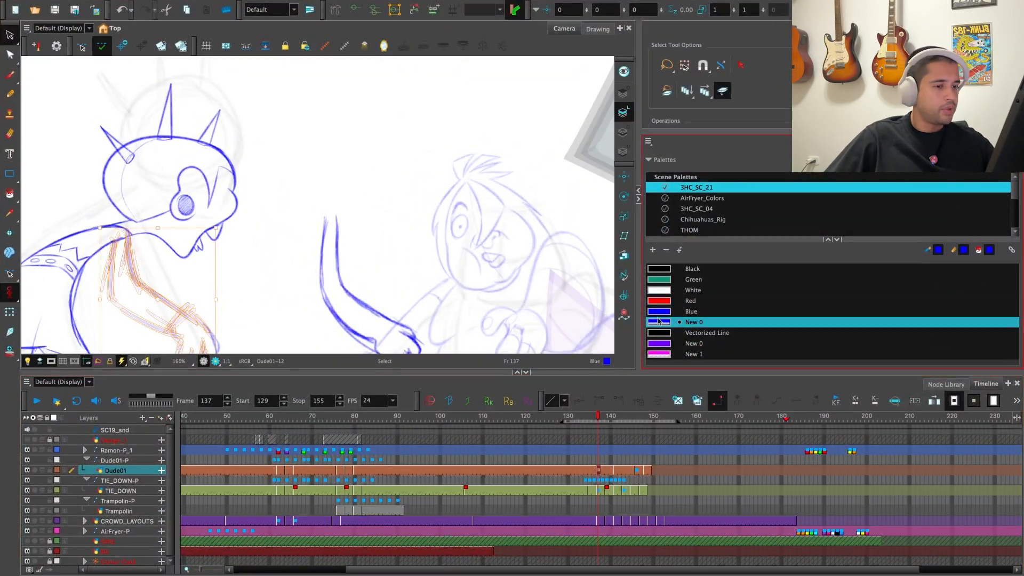
drag(277, 338, 310, 315)
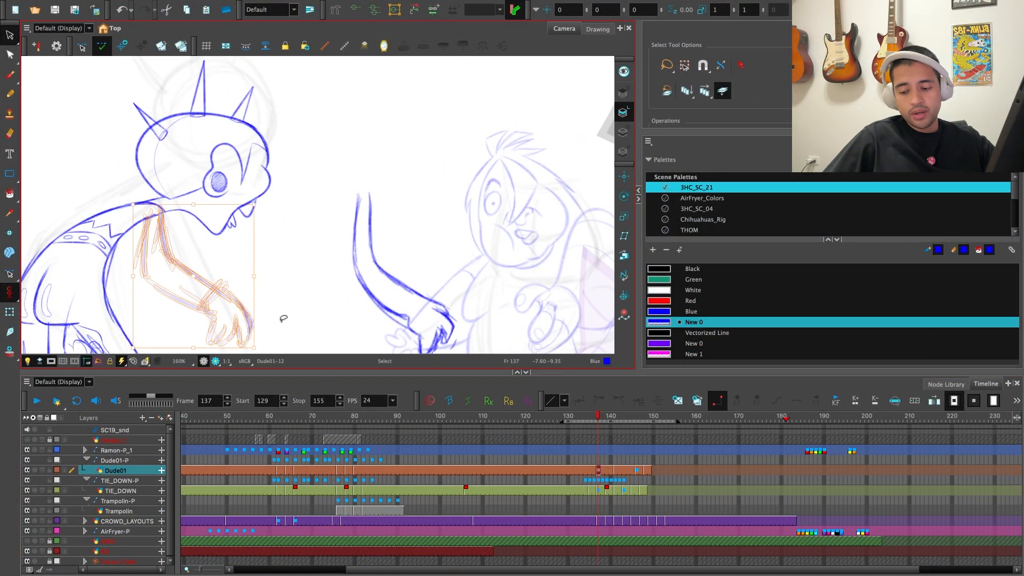
Flip between frames 80 and 137 to compare the near arm's pose
key(f)
key(g)
key(f)
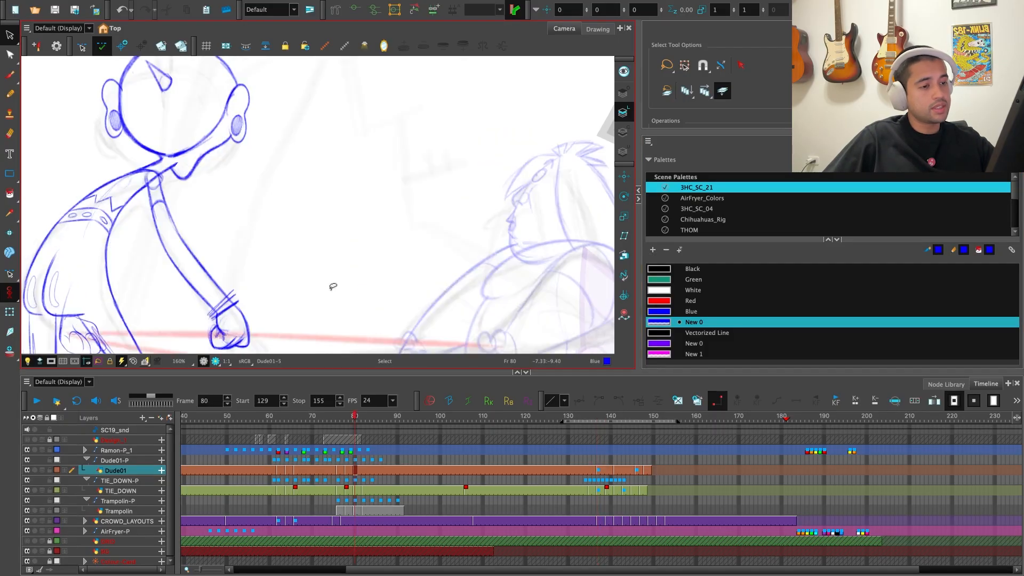
key(g)
key(f)
key(g)
key(f)
Brush the upper arm's lines in Blue over the faint guide on frame 137, comparing them with frame 80
click(670, 311)
key(g)
key(alt+b)
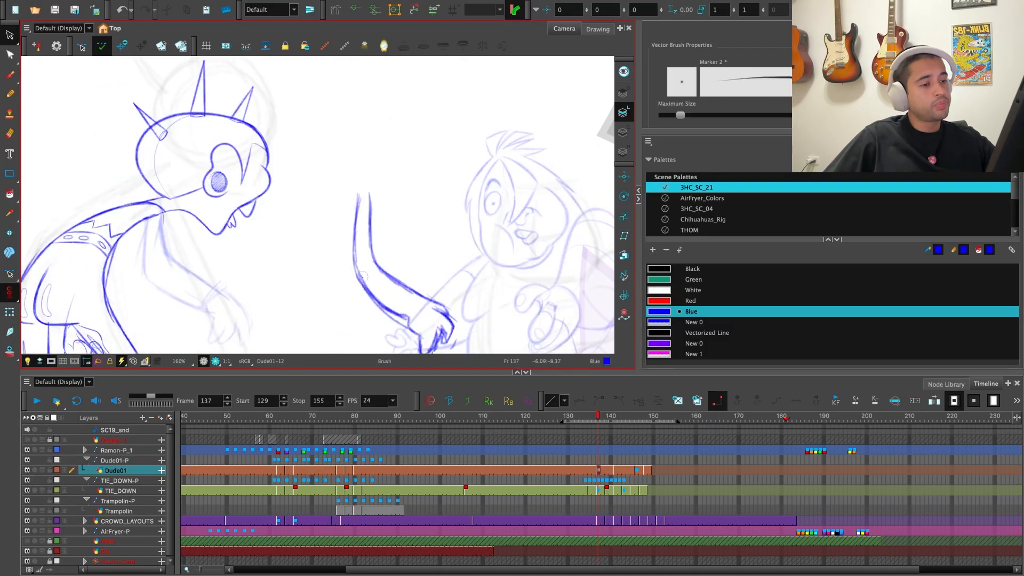
key(super+f)
key(2)
key(2)
drag(473, 462, 505, 480)
key(f)
key(g)
key(f)
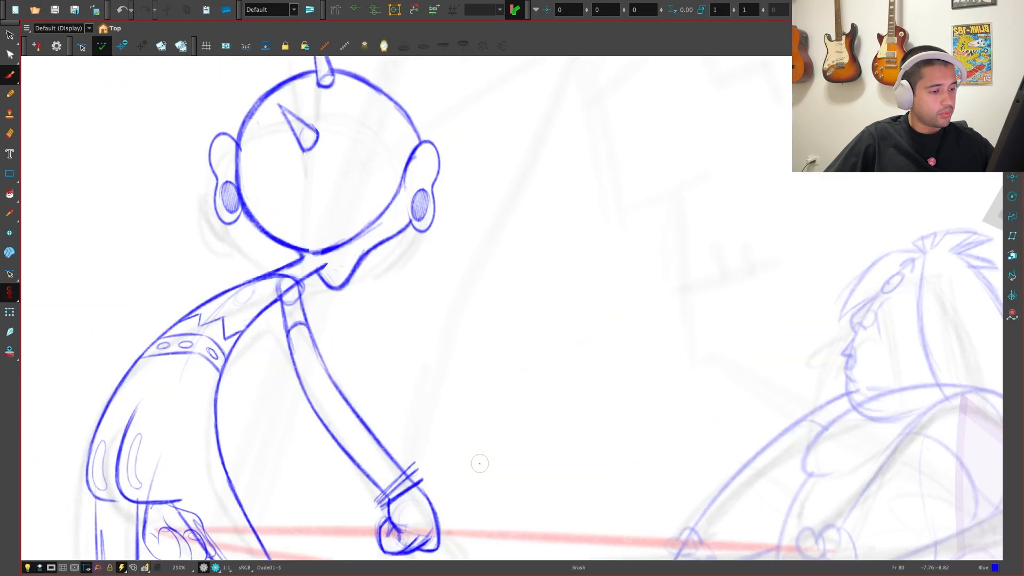
key(g)
key(f)
key(g)
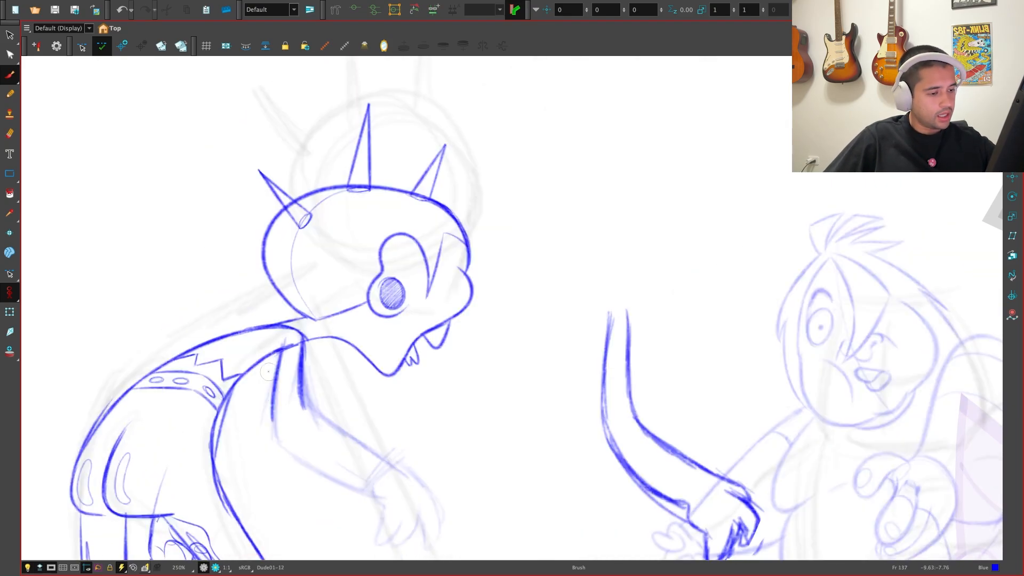
Draw the outer forearm edge from elbow to wrist on frame 137 and extend the inner upper-arm line to the elbow
key(v)
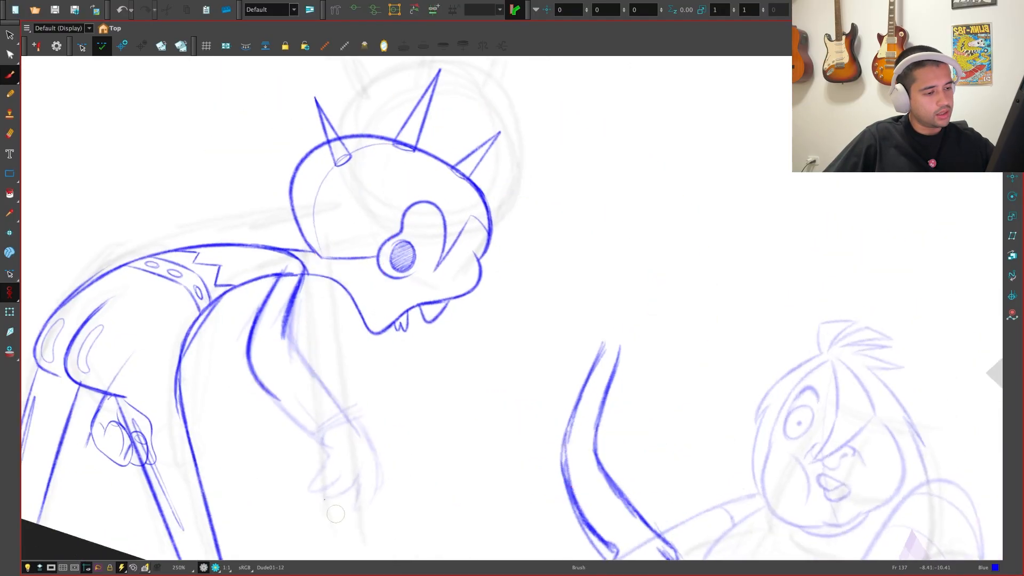
key(2)
key(super+z)
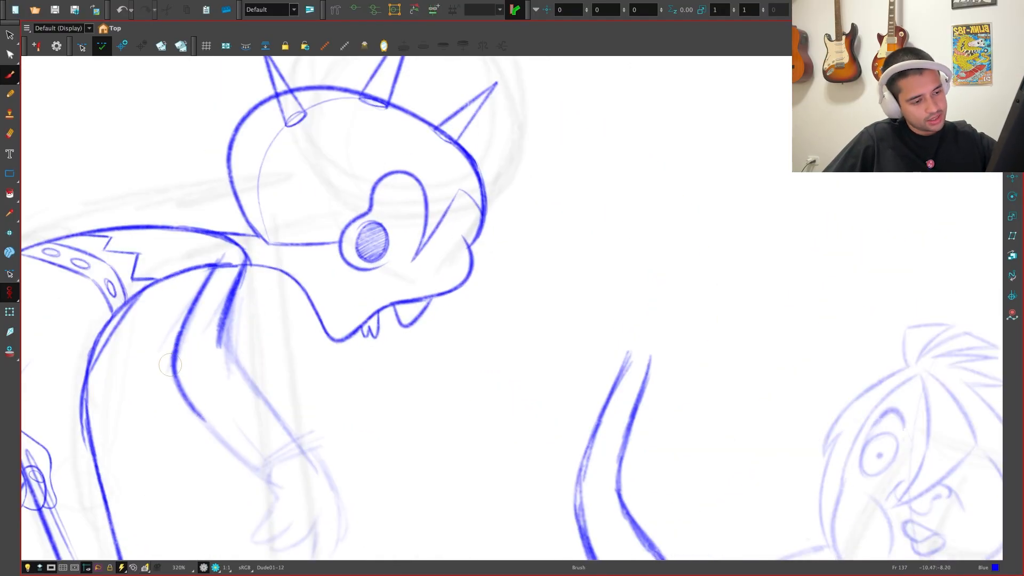
drag(170, 365, 228, 448)
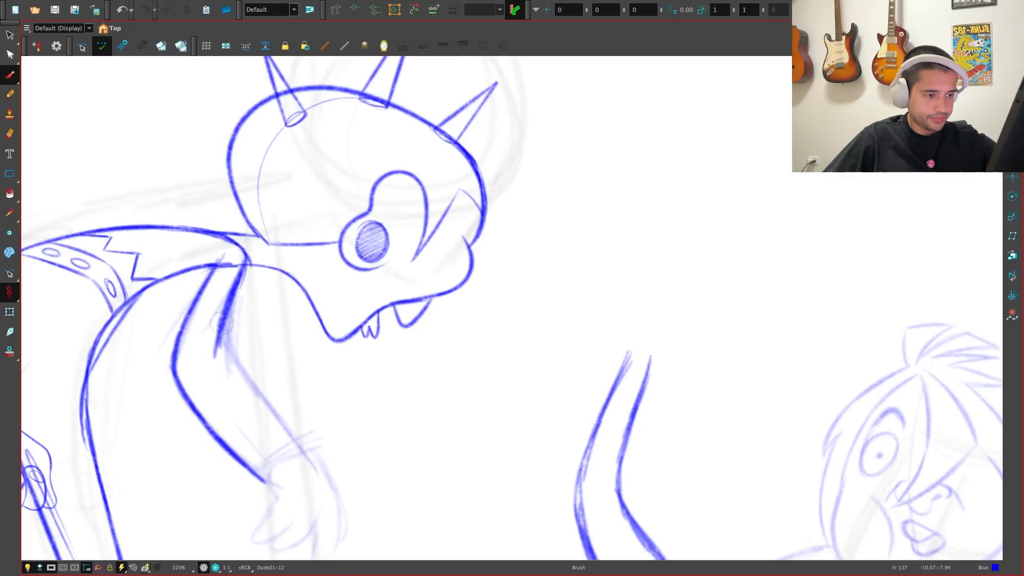
drag(214, 356, 214, 368)
key(f)
key(g)
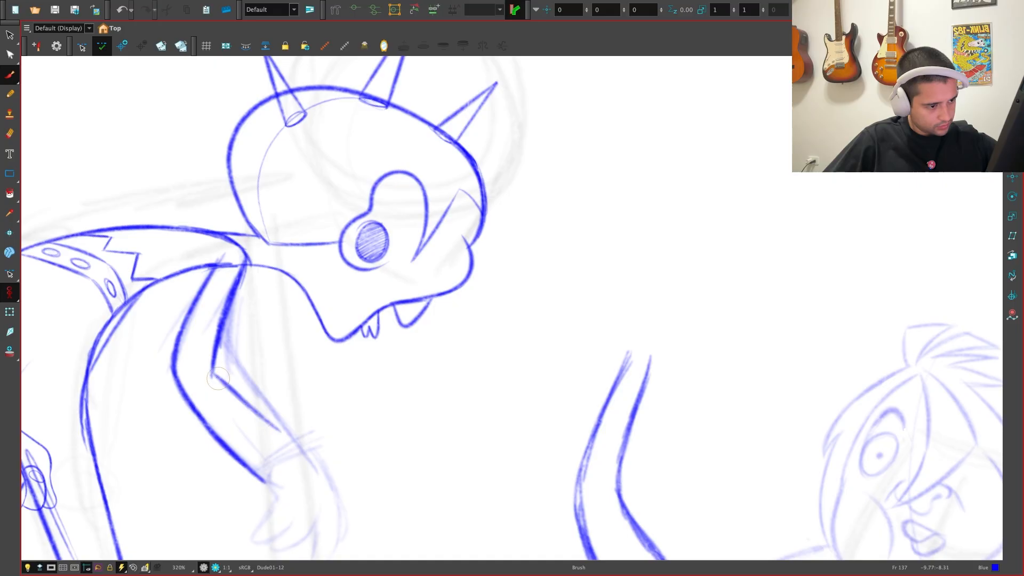
Compare the arm with frame 80, undo the inner forearm line on frame 137 and redraw it from elbow to wrist
key(f)
key(g)
key(shift+x)
key(1)
key(f)
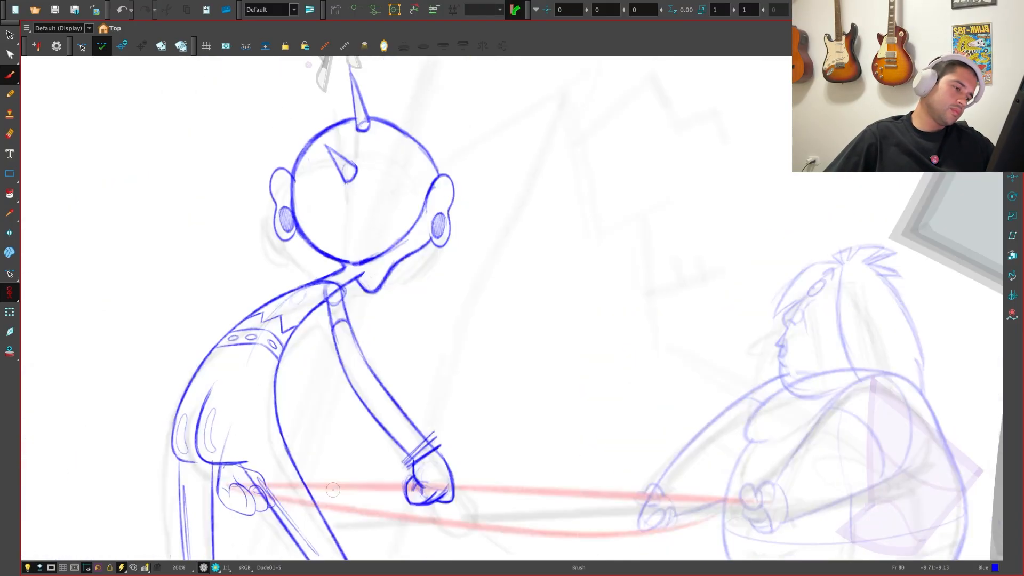
key(g)
key(ctrl+z)
drag(304, 392, 407, 471)
Draw the open hand's thumb and fingers from the wrist over the faint guide on frame 137
drag(485, 519, 480, 436)
key(2)
drag(282, 395, 313, 447)
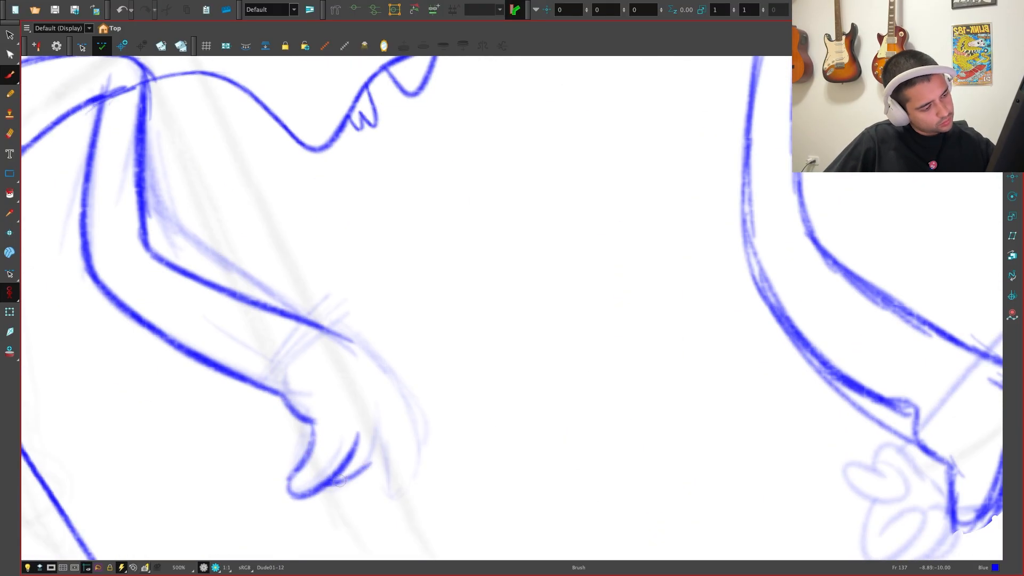
drag(376, 420, 390, 483)
mouse_move(362, 298)
mouse_down()
mouse_move(684, 501)
mouse_move(592, 520)
mouse_up()
key(2)
drag(435, 440, 622, 325)
Select the faint guide lines around the hand and wrist on frame 137 and clear them
key(1)
key(1)
key(alt+s)
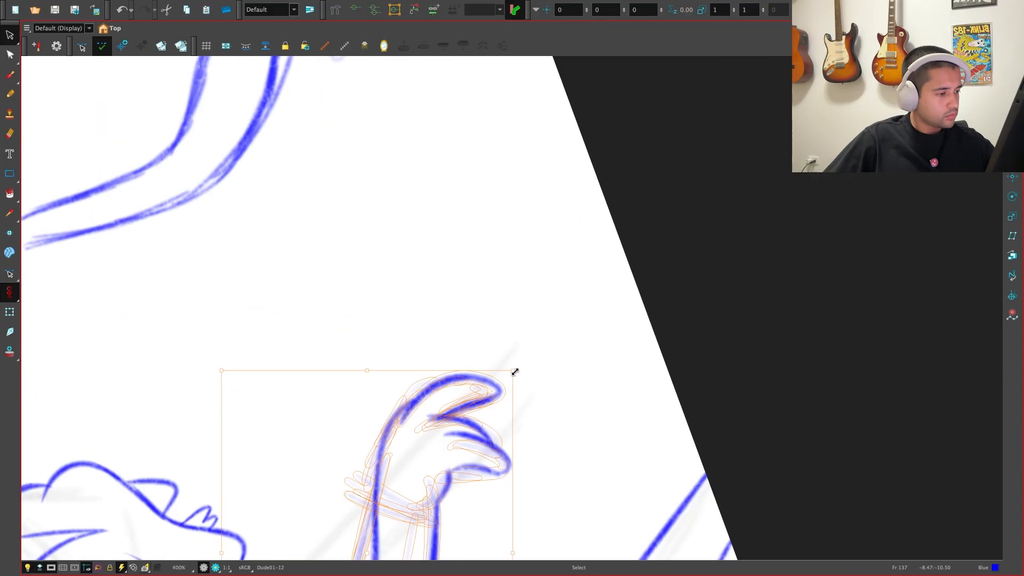
key(shift+x)
key(2)
key(f)
key(alt+b)
key(g)
Rework the outline of the open hand's outer finger on frame 137
key(1)
key(1)
key(2)
drag(430, 418, 375, 460)
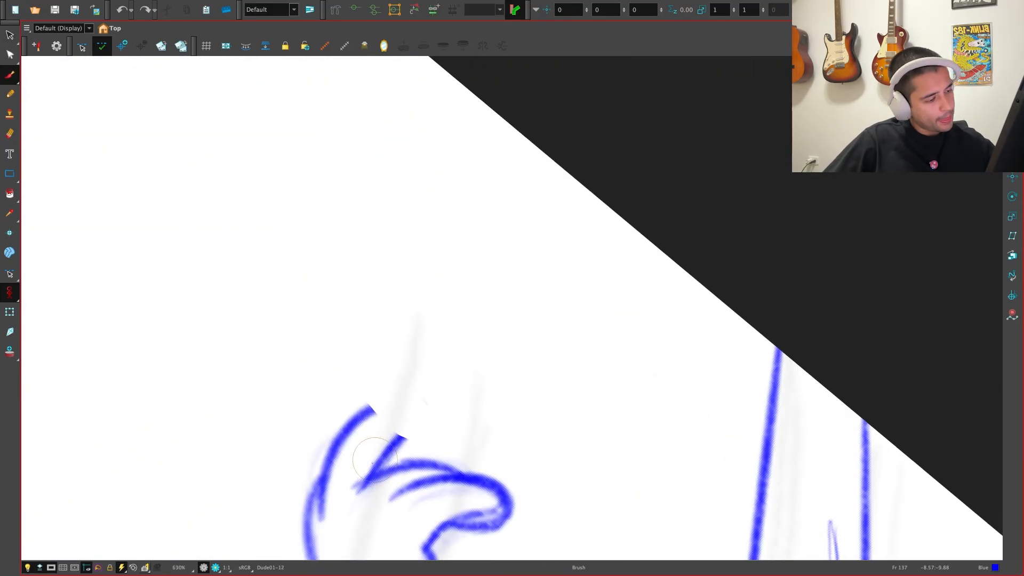
Clear the torso line crossing the shoulder on frame 137 and draw a curved seam across the upper arm, using frame 80 as reference
key(shift+x)
key(1)
key(1)
key(2)
key(2)
key(2)
drag(331, 381, 329, 405)
key(f)
key(g)
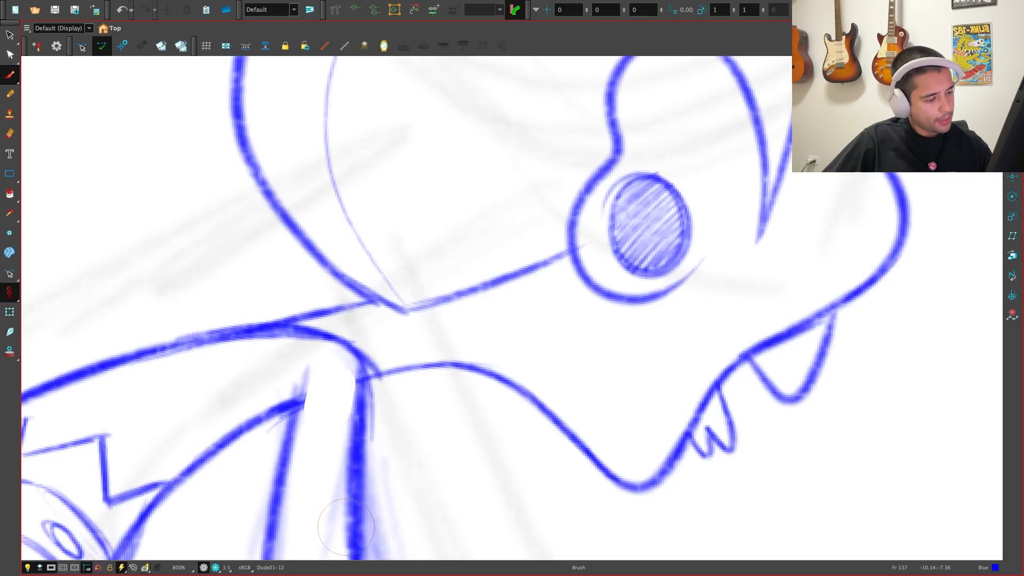
key(f)
key(g)
key(f)
key(g)
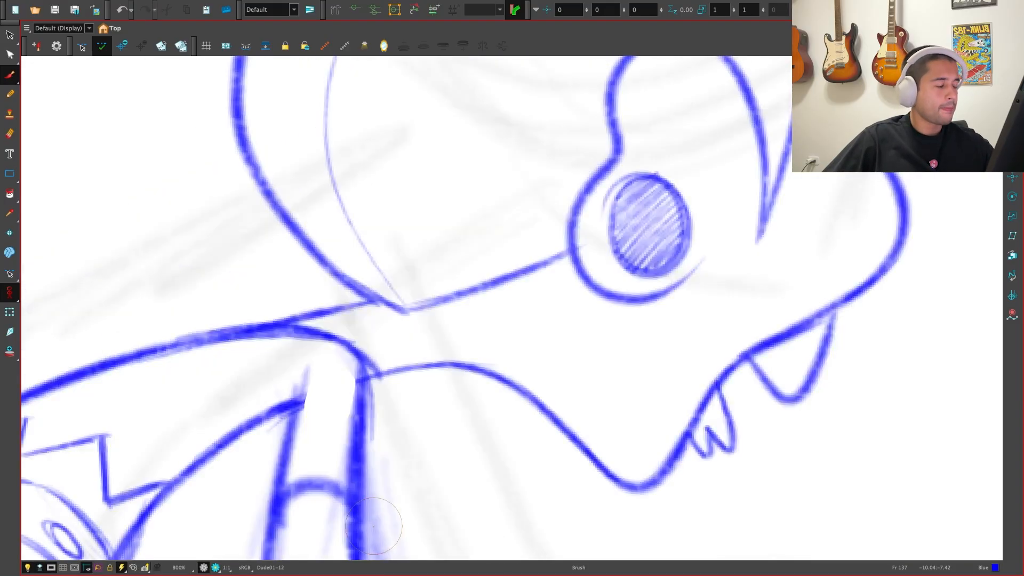
Flip repeatedly between frames 80 and 137 to check the redrawn arm and hand in the full pose
key(1)
key(1)
key(1)
key(1)
key(1)
key(1)
key(1)
drag(645, 405, 544, 423)
key(f)
key(g)
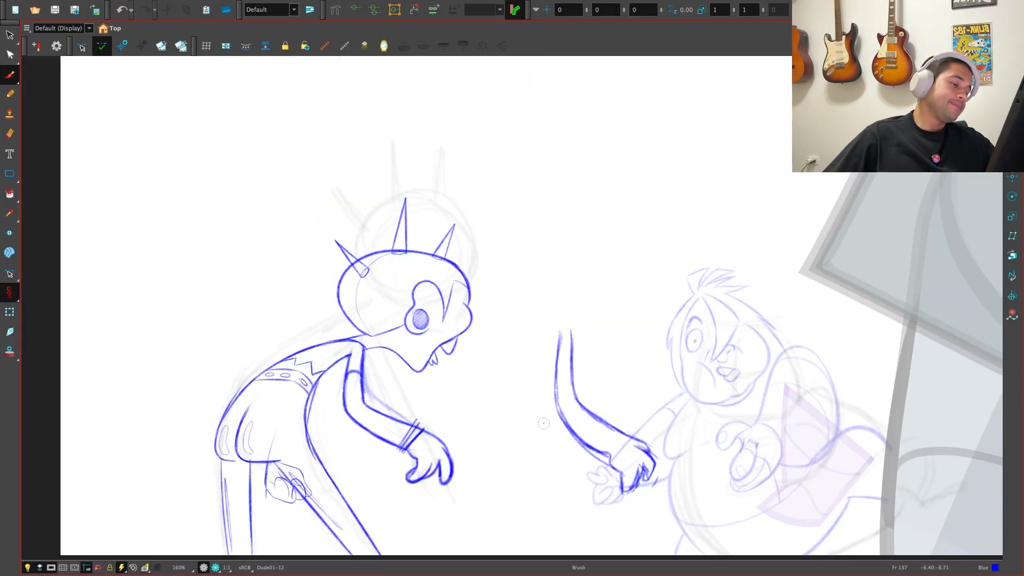
key(f)
key(g)
key(f)
key(g)
key(f)
key(f)
key(g)
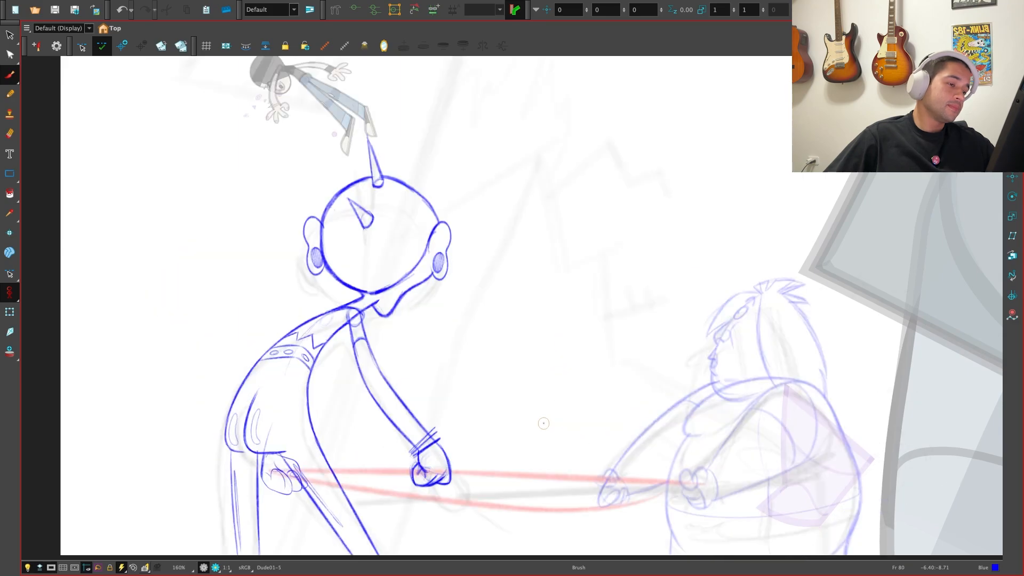
key(g)
key(f)
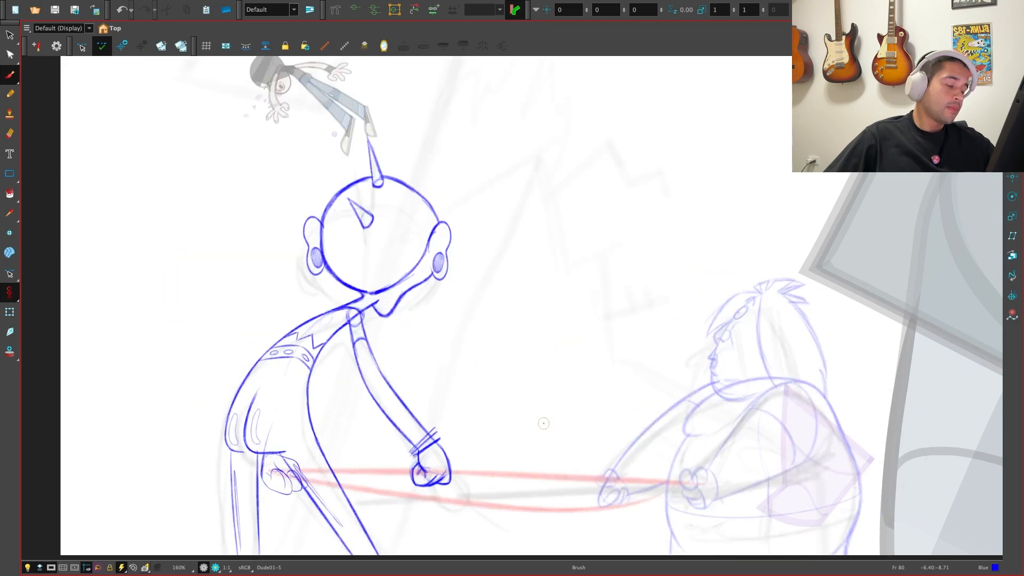
key(g)
key(1)
drag(539, 434, 455, 481)
key(f)
key(g)
key(g)
key(g)
key(f)
key(f)
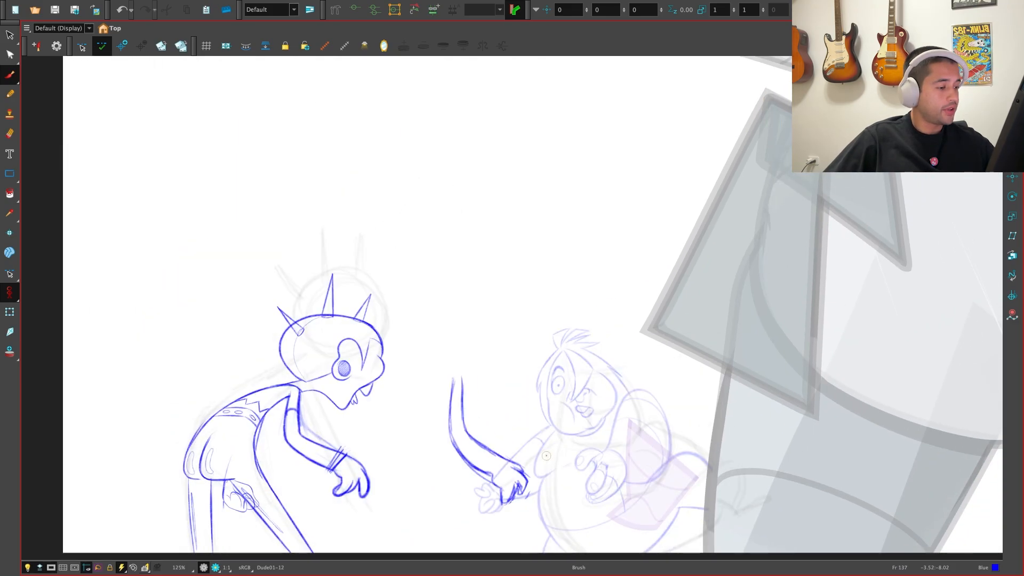
Select the spare arm sketch between the two characters on frame 137 and move it closer to the spiked character
key(alt+s)
mouse_move(542, 508)
mouse_down()
mouse_move(475, 349)
mouse_move(549, 513)
mouse_up()
key(Delete)
key(ctrl+v)
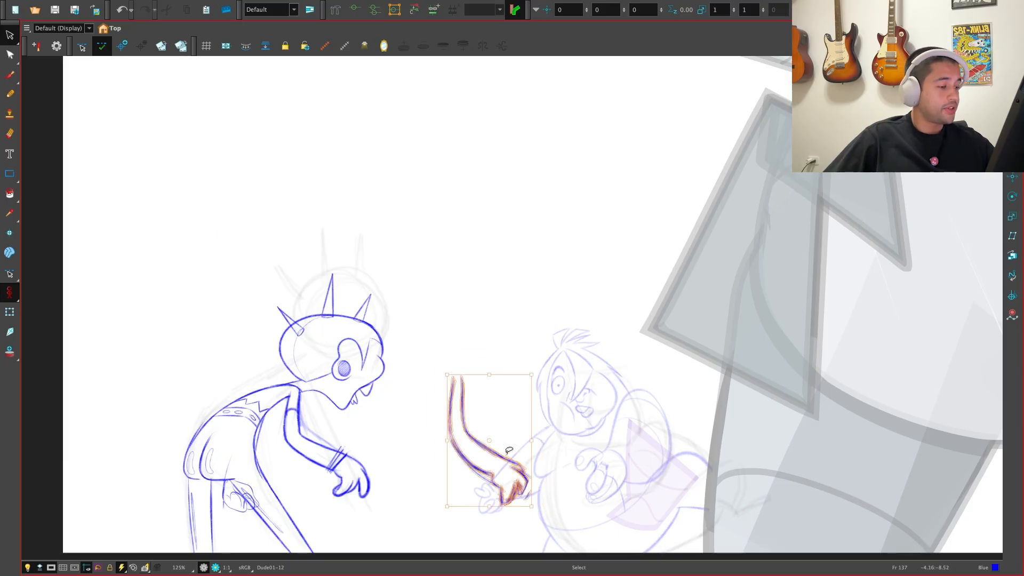
drag(507, 451, 458, 457)
click(518, 396)
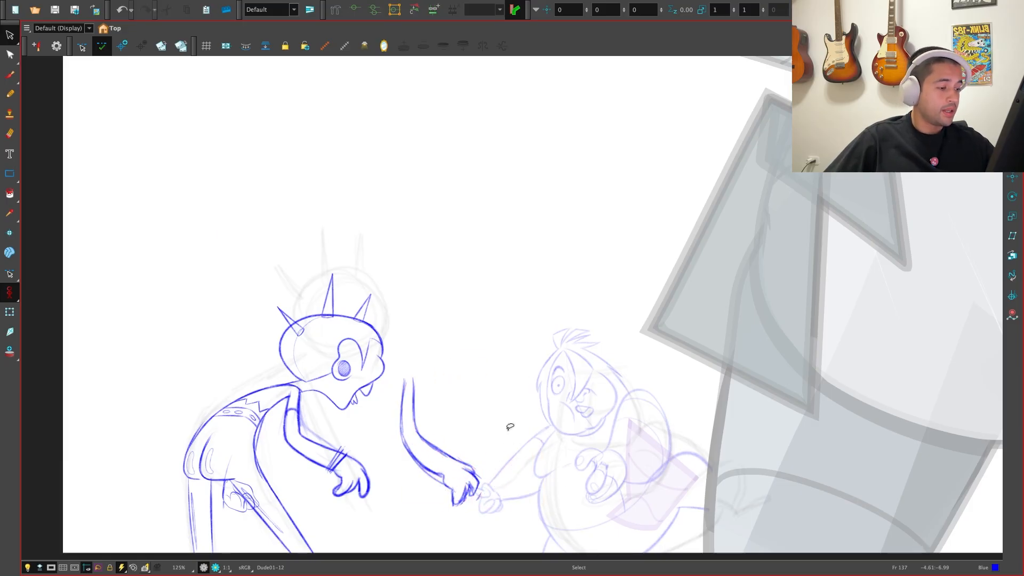
Select the spare arm sketch between the two characters on frame 137 and delete it
drag(380, 490, 368, 507)
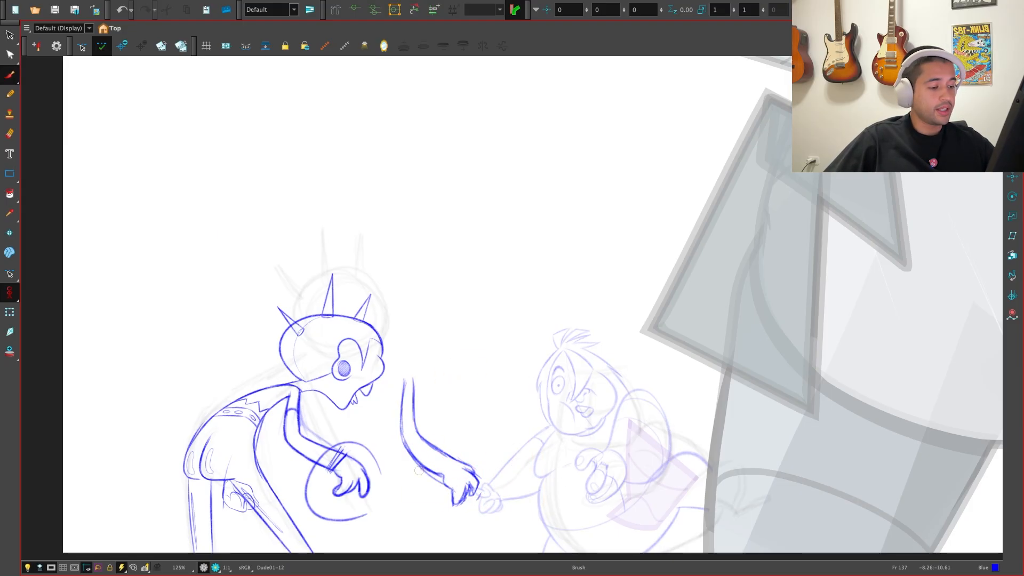
key(ctrl+z)
key(alt+s)
mouse_move(482, 447)
mouse_down()
mouse_move(403, 459)
mouse_move(455, 530)
mouse_up()
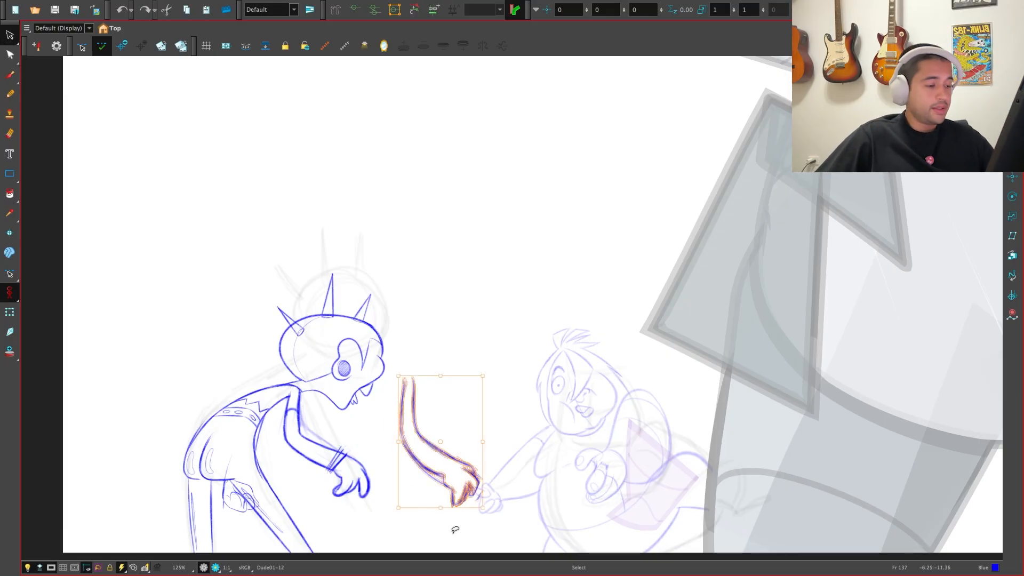
key(Delete)
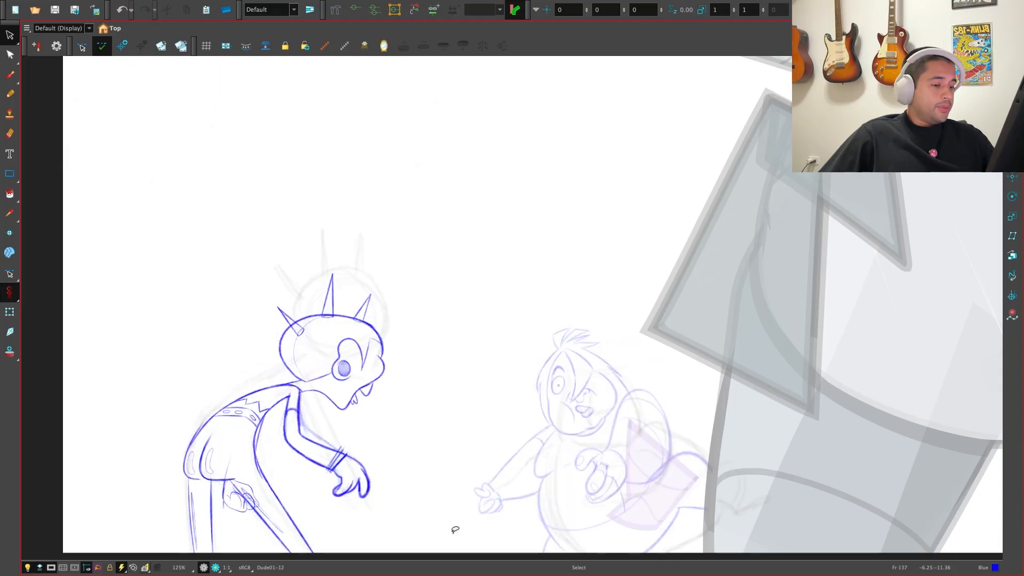
Restore the full workspace layout and flip through the neighbouring poses to check the cleaned-up frame 137
key(super+f)
key(1)
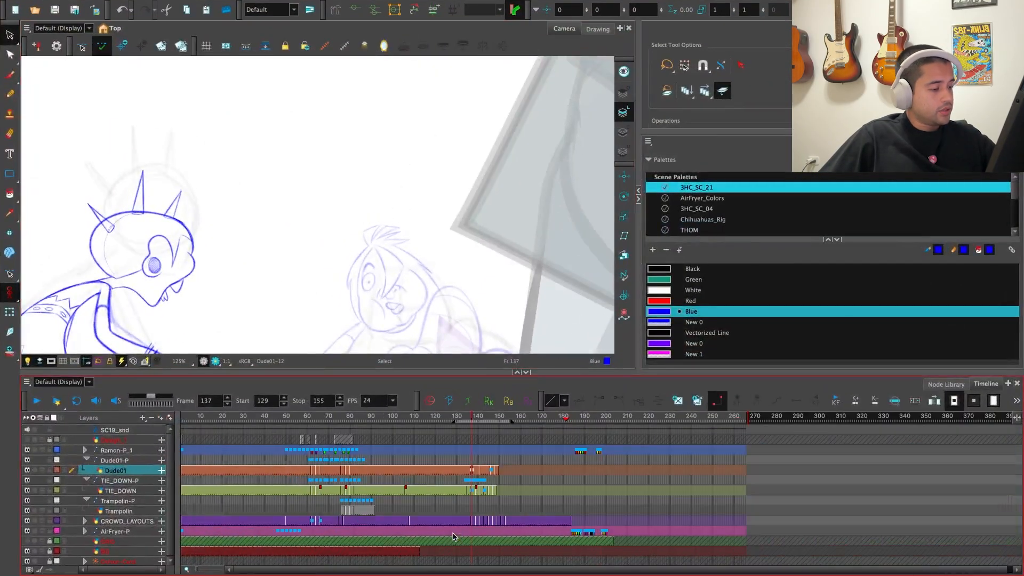
key(1)
key(1)
drag(446, 323, 513, 285)
key(f)
key(g)
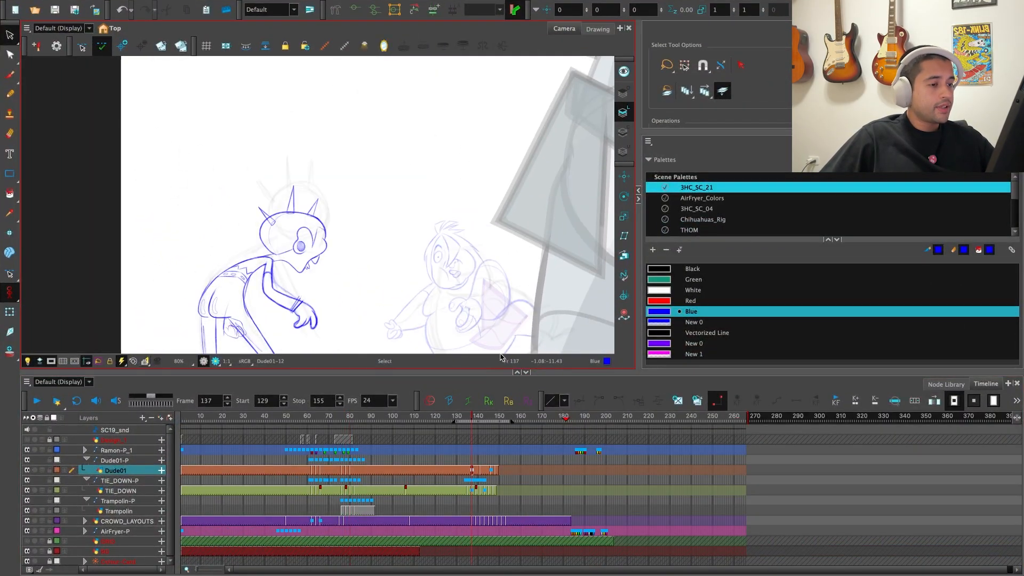
key(g)
key(f)
key(f)
key(g)
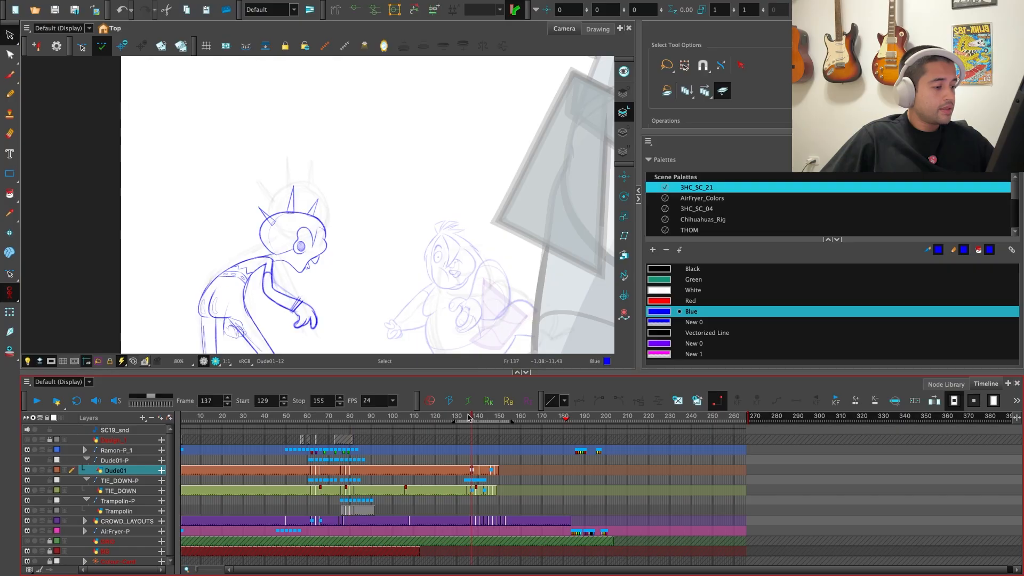
Play the scene from about frame 133, and solo the Dude01 layer for playback
click(465, 416)
key(shift+Return)
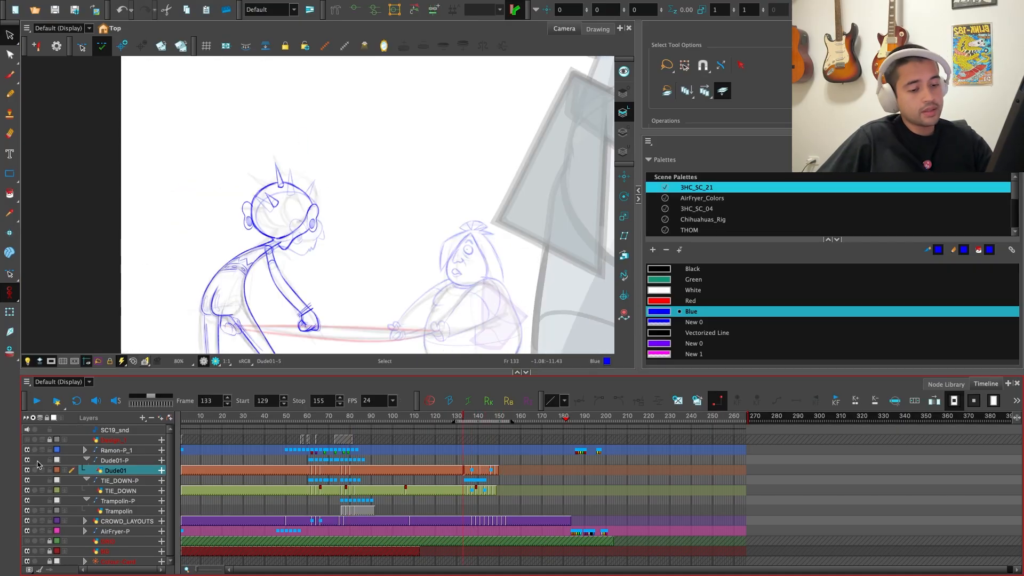
click(34, 469)
key(shift+Return)
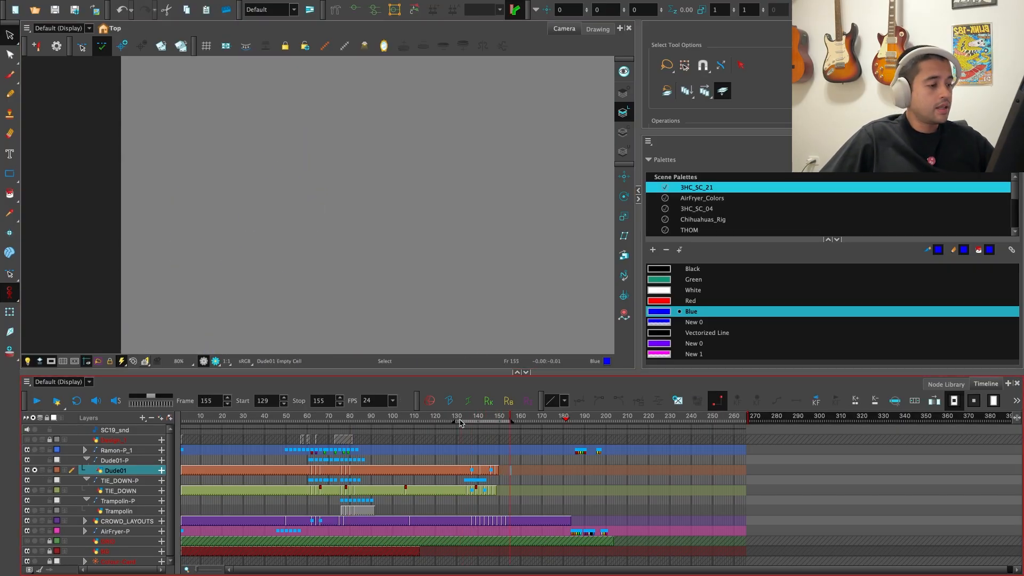
Replay the soloed Dude01 animation several times from about frame 132 to review the arm's motion
click(459, 421)
key(shift+Return)
key(1)
click(461, 418)
key(shift+Return)
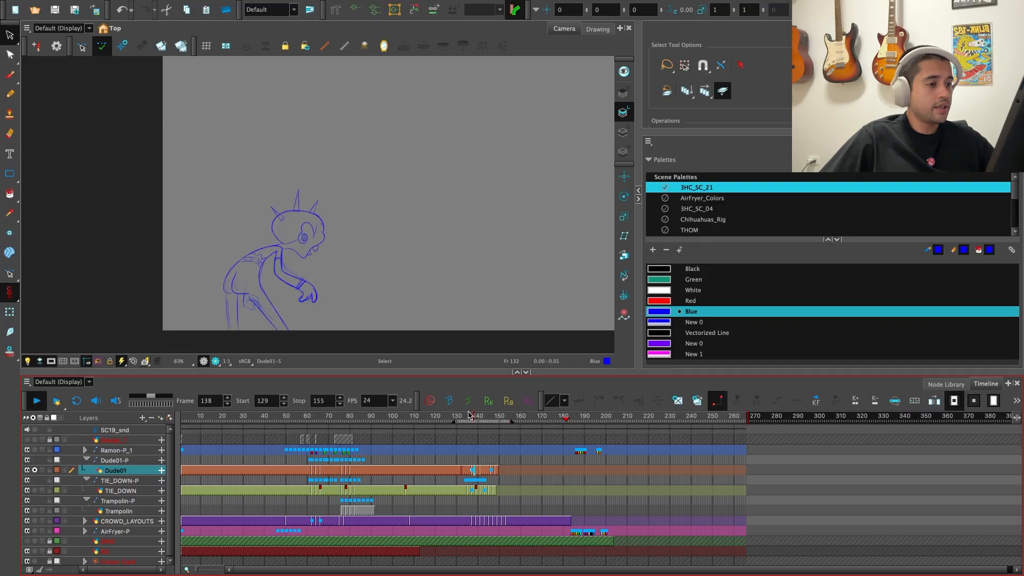
key(shift+Return)
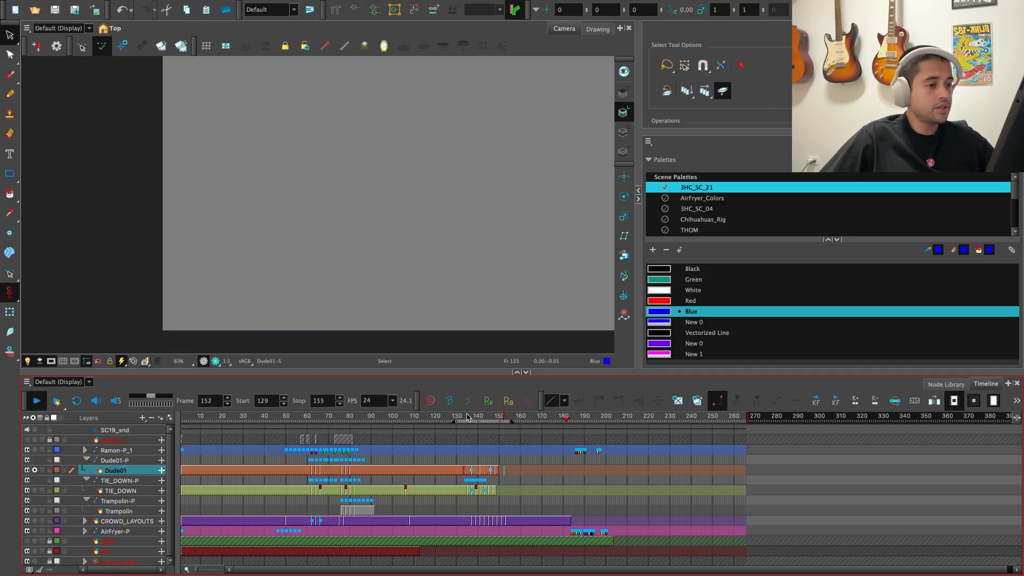
key(shift+Return)
click(462, 419)
key(shift+Return)
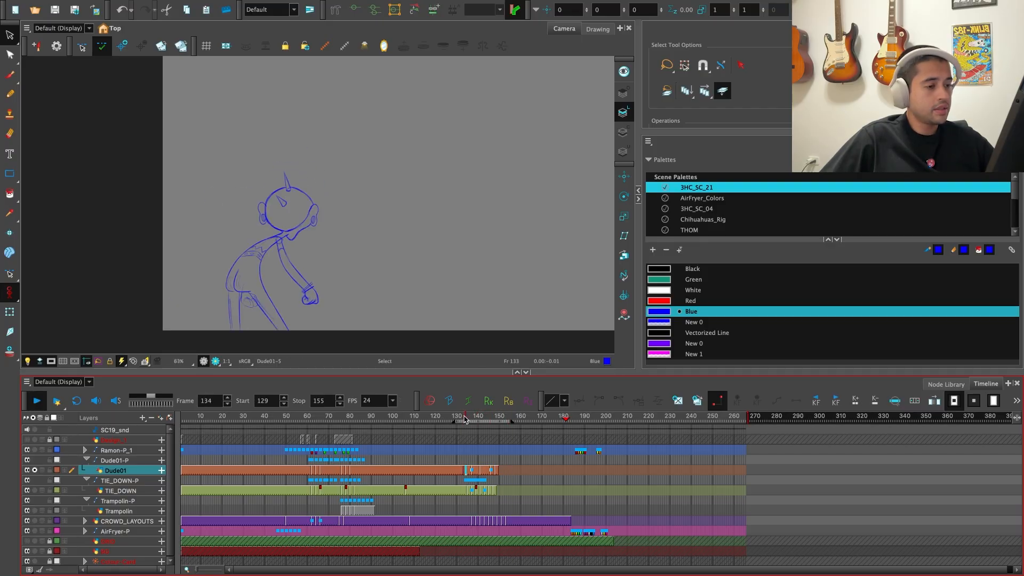
Take Dude01 out of solo and check the character's poses between frames 139 and 141
key(shift+Return)
click(480, 419)
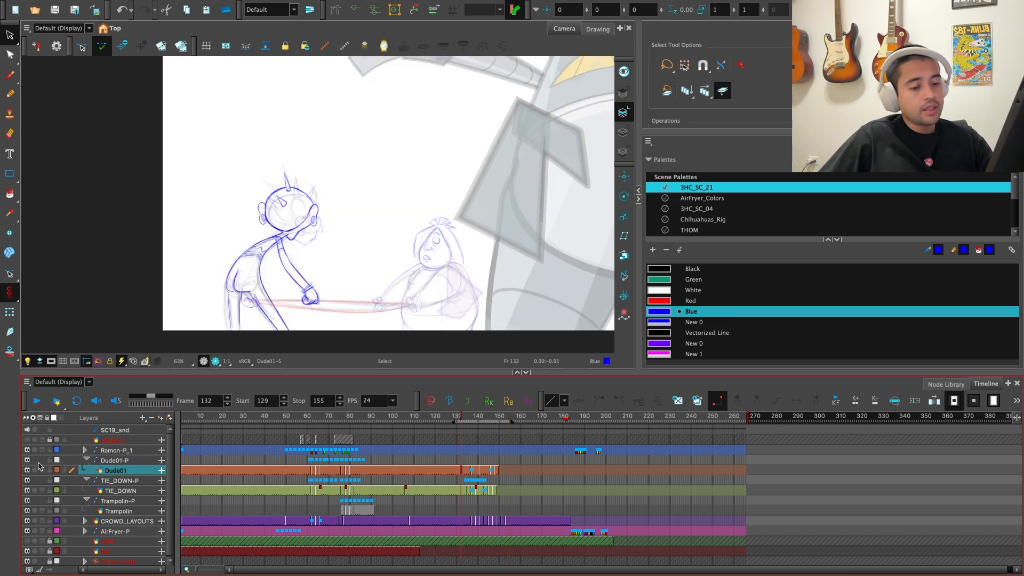
scroll(635, 412, up, 3)
drag(636, 414, 614, 425)
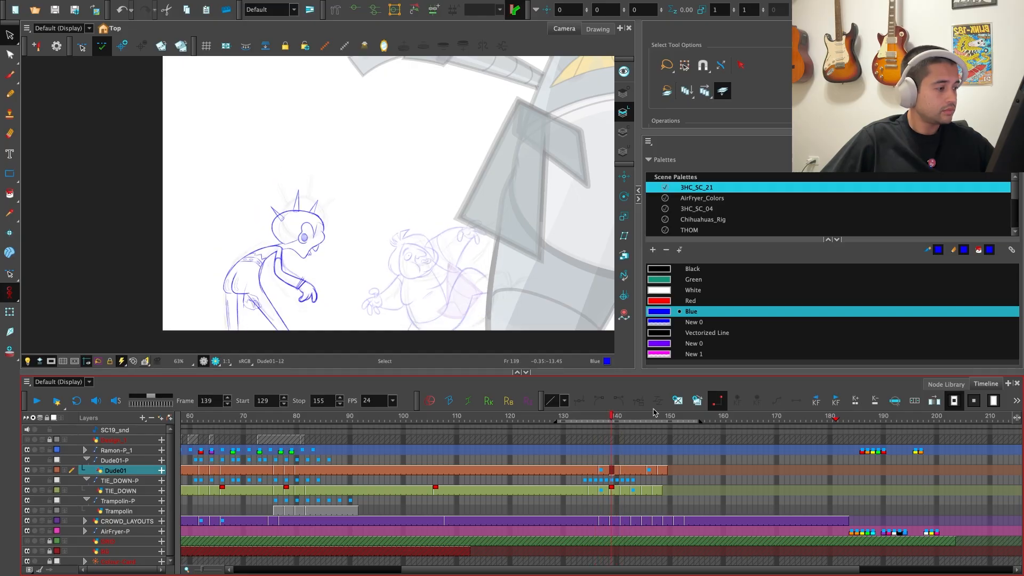
key(.)
key(.)
key(.)
key(.)
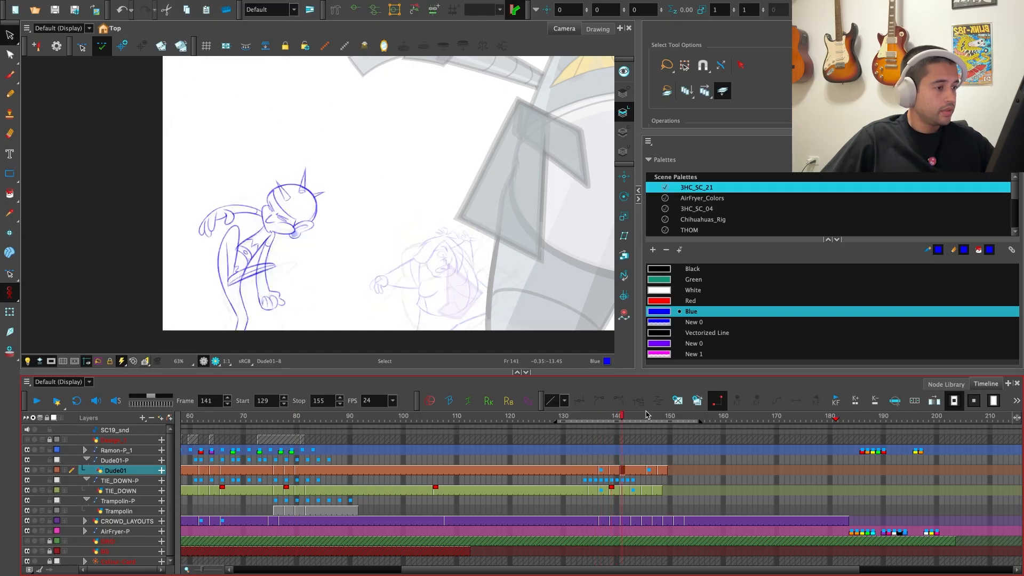
mouse_move(631, 425)
mouse_down()
mouse_move(647, 420)
mouse_move(640, 424)
mouse_up()
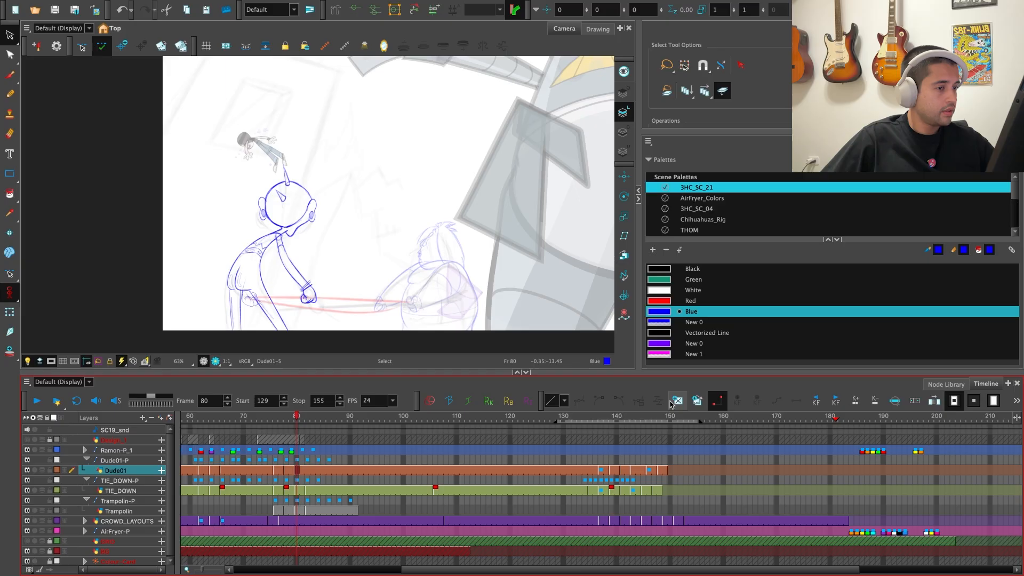
Step through the Dude01 drawings from frame 80 to frame 150 to examine the pose progression
key(.)
key(.)
key(.)
key(.)
key(.)
key(.)
key(.)
key(.)
key(.)
key(.)
key(.)
key(.)
key(.)
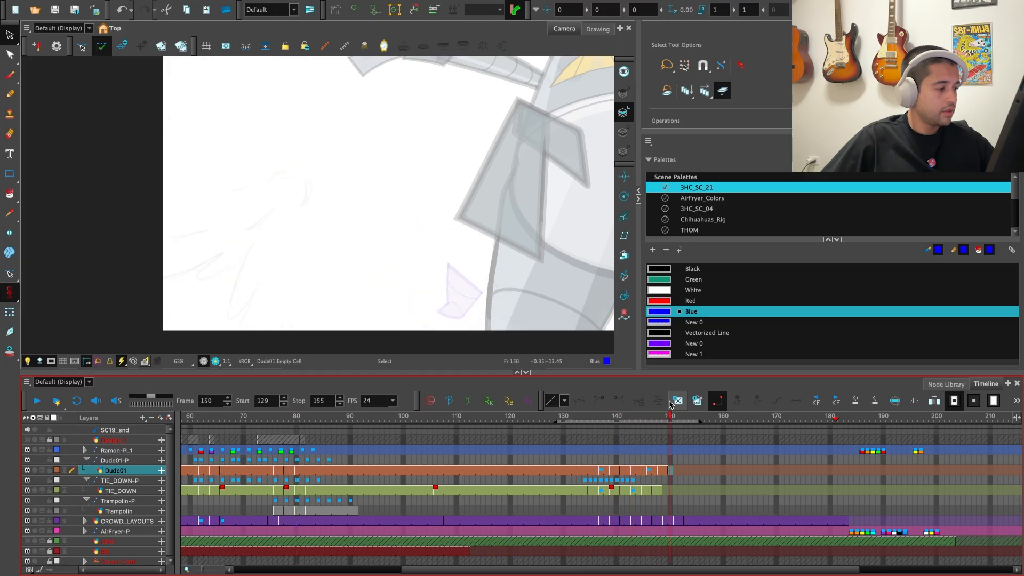
Play the full scene, solo the Dude01 layer, and review it in looped playback between frames 129 and 155
key(Return)
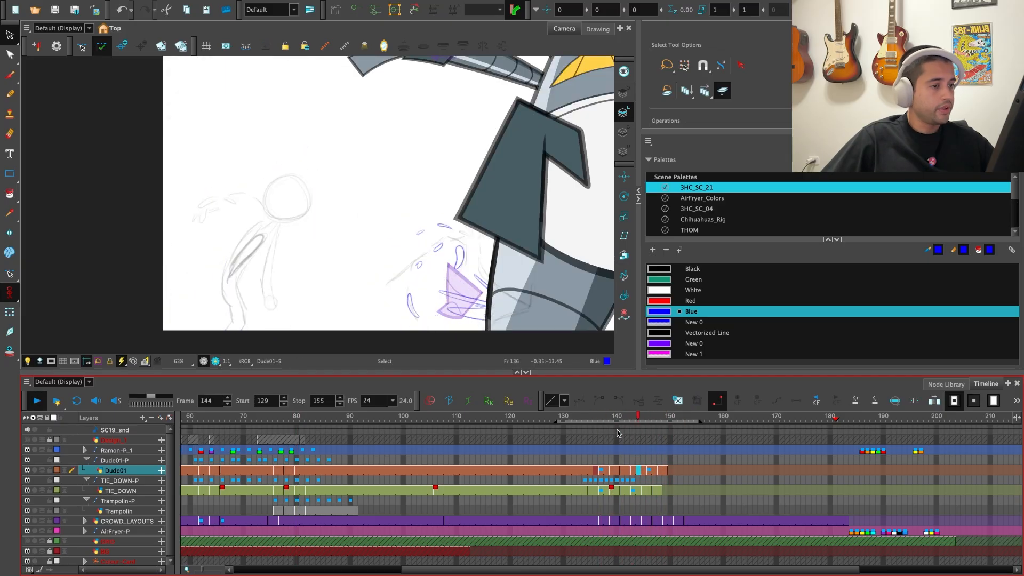
key(Return)
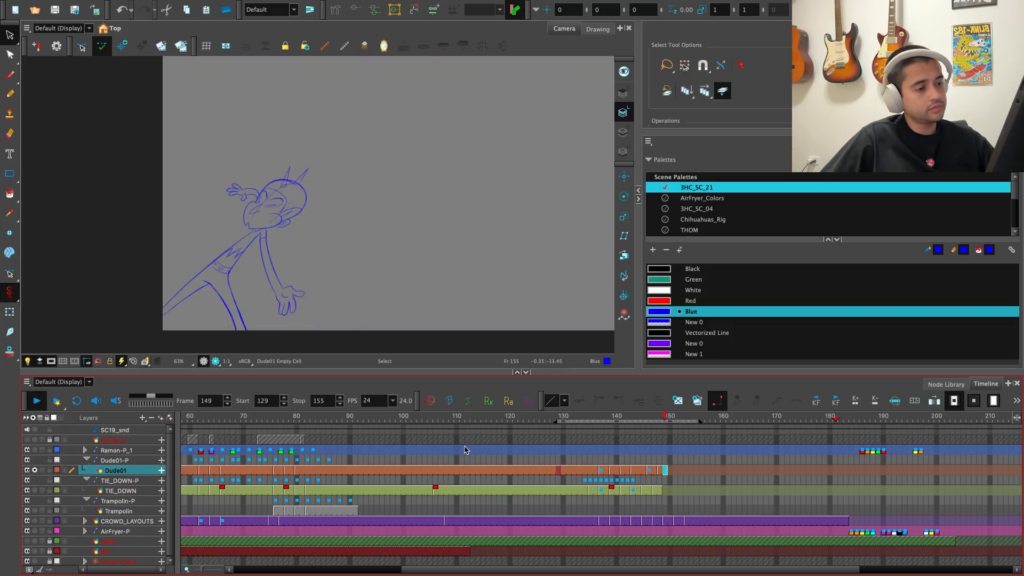
click(76, 400)
key(Return)
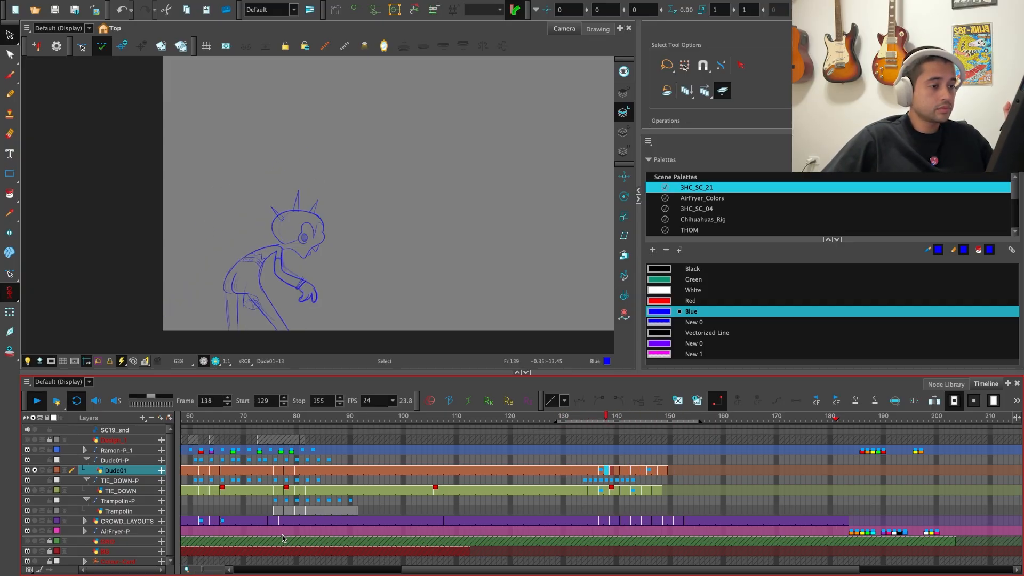
key(space)
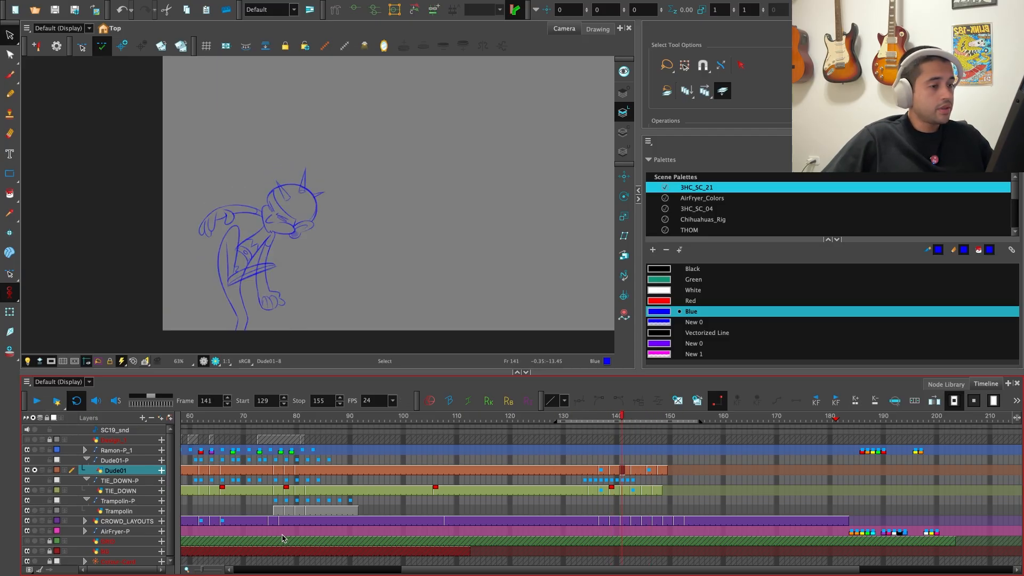
Turn on onion skin at Dude01's frame 139 and limit it to one previous drawing
key(f)
key(alt+o)
key(2)
key(2)
key(space)
drag(373, 320, 427, 296)
click(976, 142)
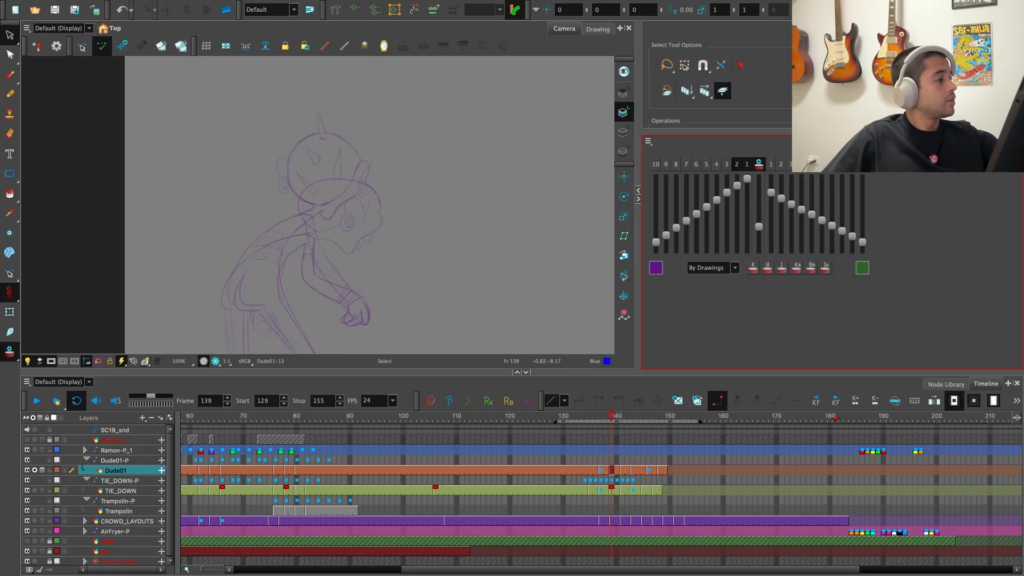
click(735, 163)
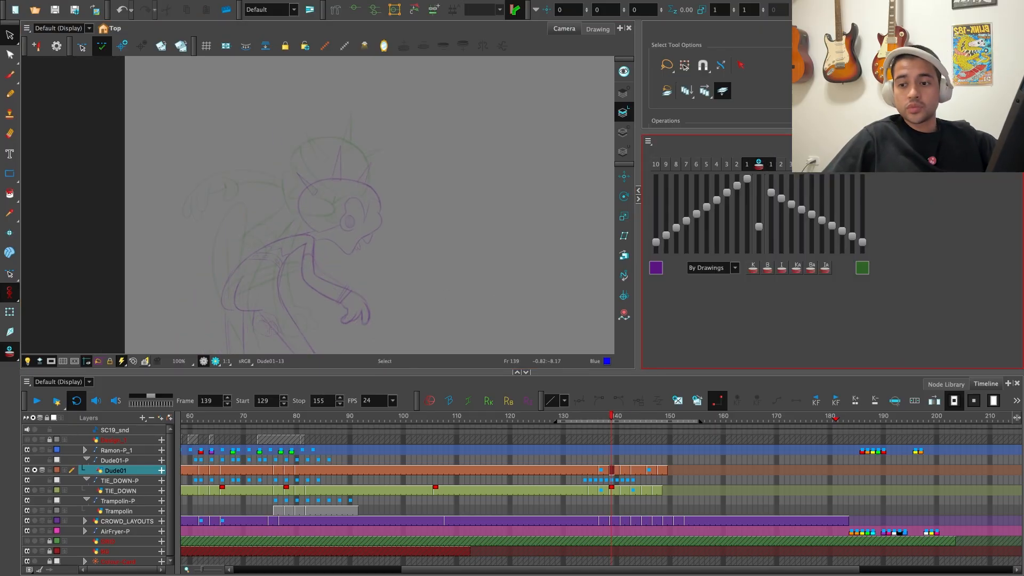
Enlarge the drawing view and flip between frame 139 and its neighbouring poses to judge the missing in-between
key(f)
key(f)
key(g)
key(g)
key(g)
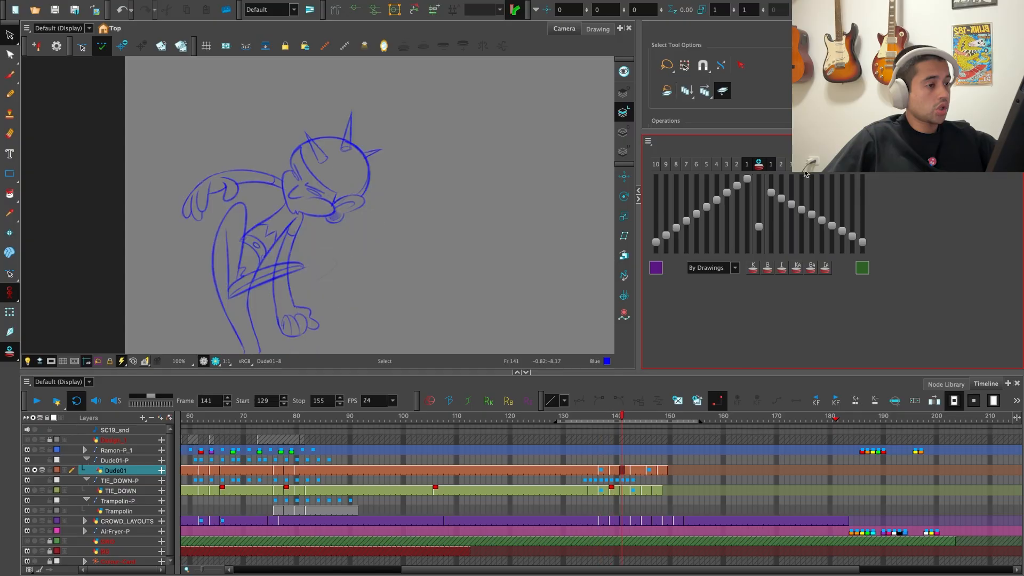
key(f)
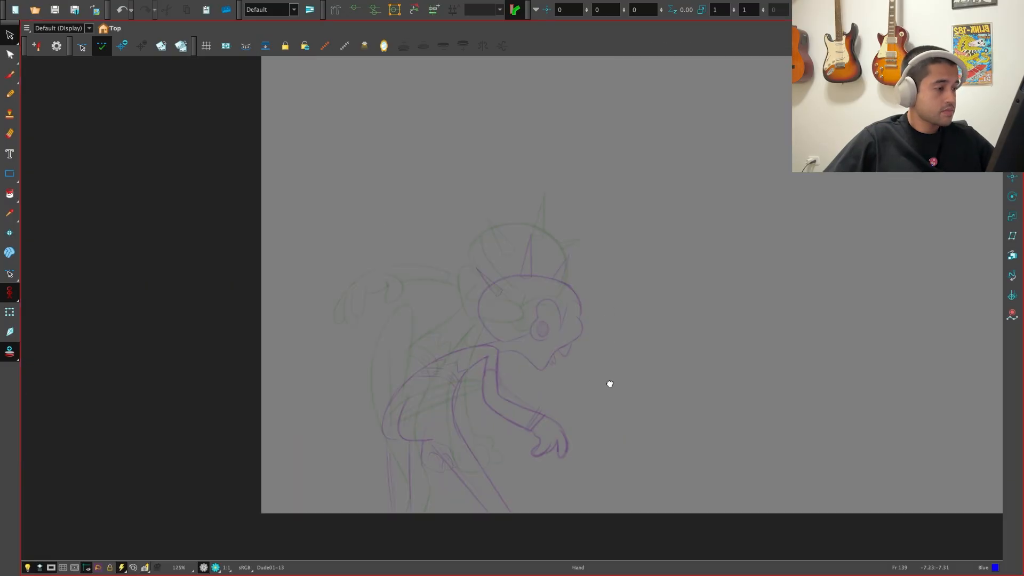
key(g)
key(g)
key(g)
key(f)
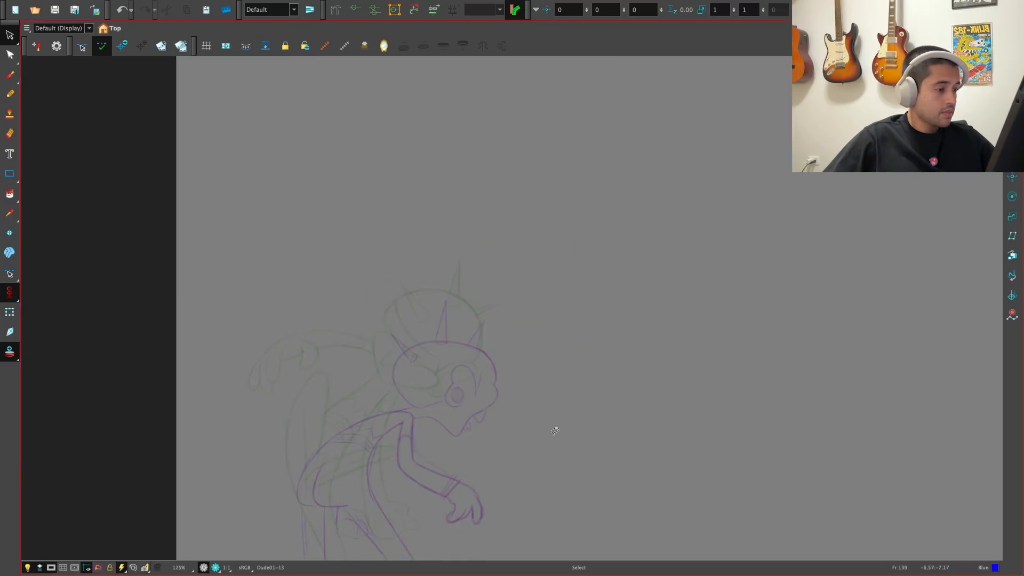
Copy the head from frame 141 onto frame 139, then reposition and reshape it between the neighbouring poses
key(g)
drag(381, 265, 440, 404)
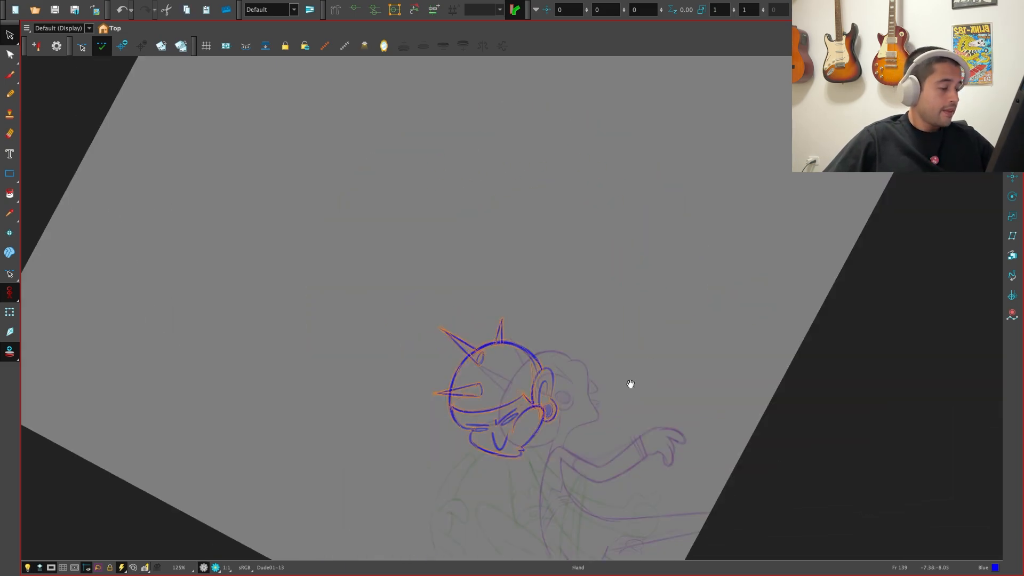
drag(447, 303, 473, 309)
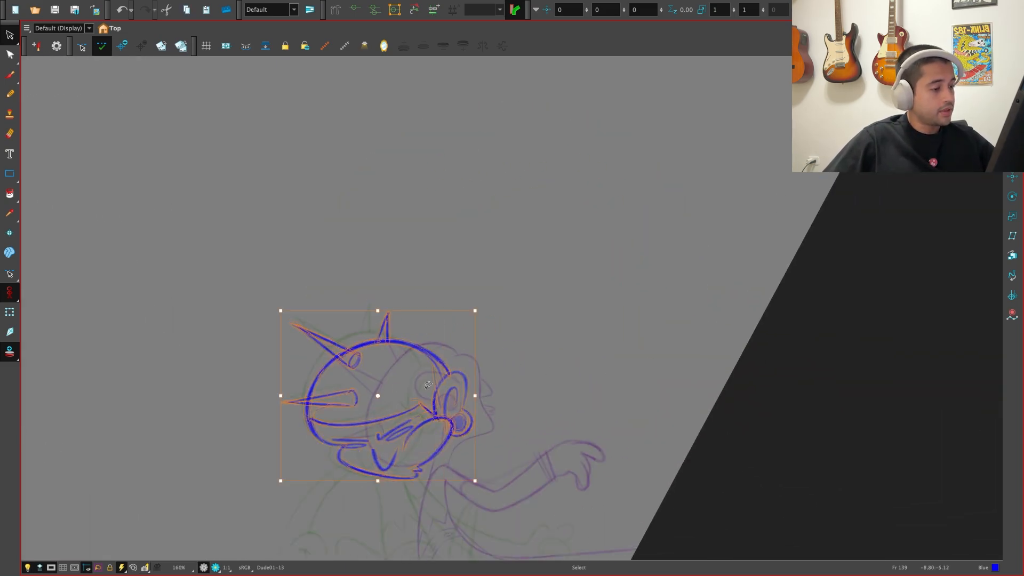
drag(377, 311, 378, 320)
mouse_move(417, 412)
mouse_down()
mouse_move(426, 404)
mouse_move(425, 412)
mouse_up()
key(shift+x)
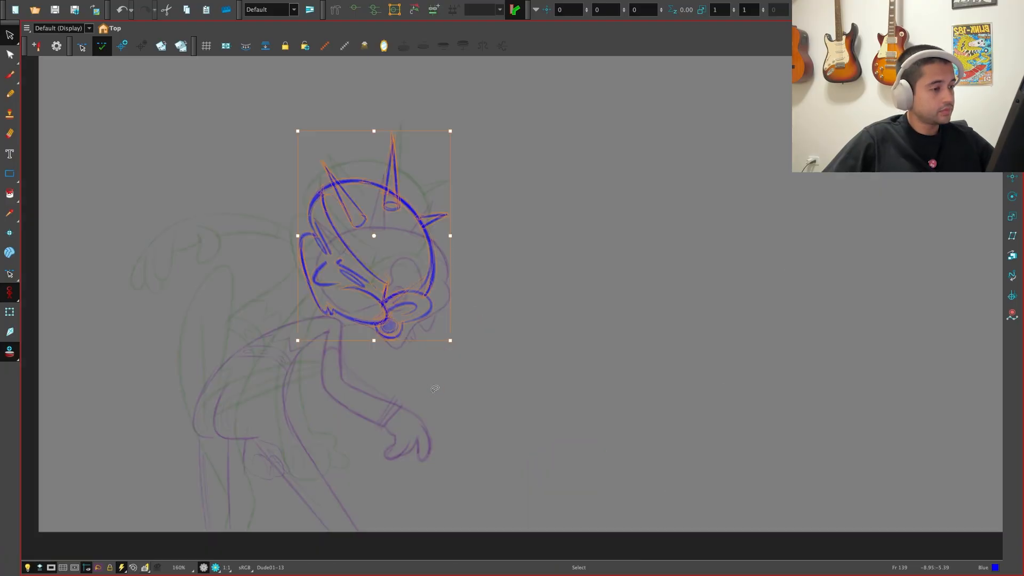
Flip through the surrounding poses to check the new head on frame 139 in motion
key(f)
key(f)
key(g)
key(g)
key(g)
key(f)
key(f)
key(f)
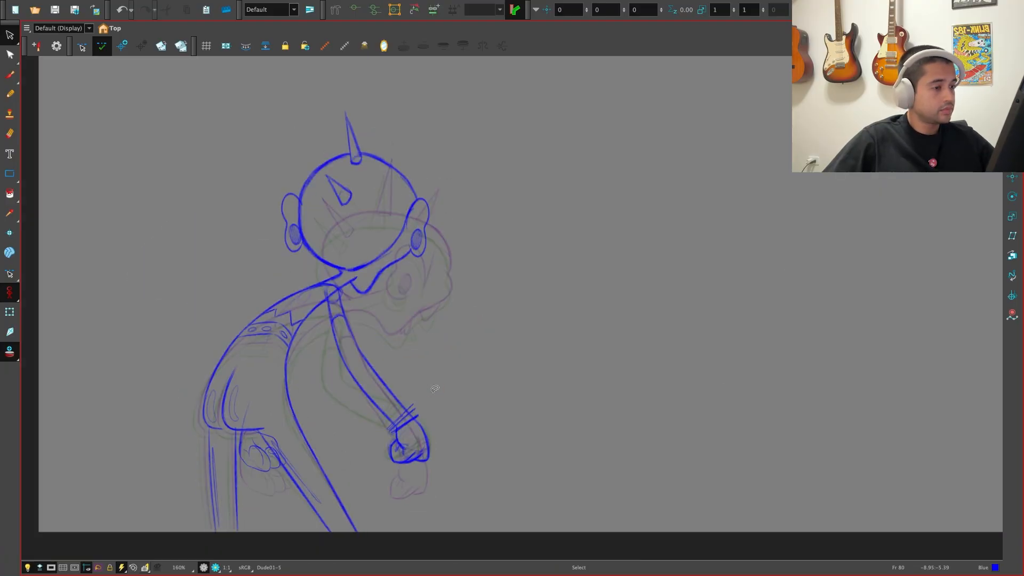
key(shift+Return)
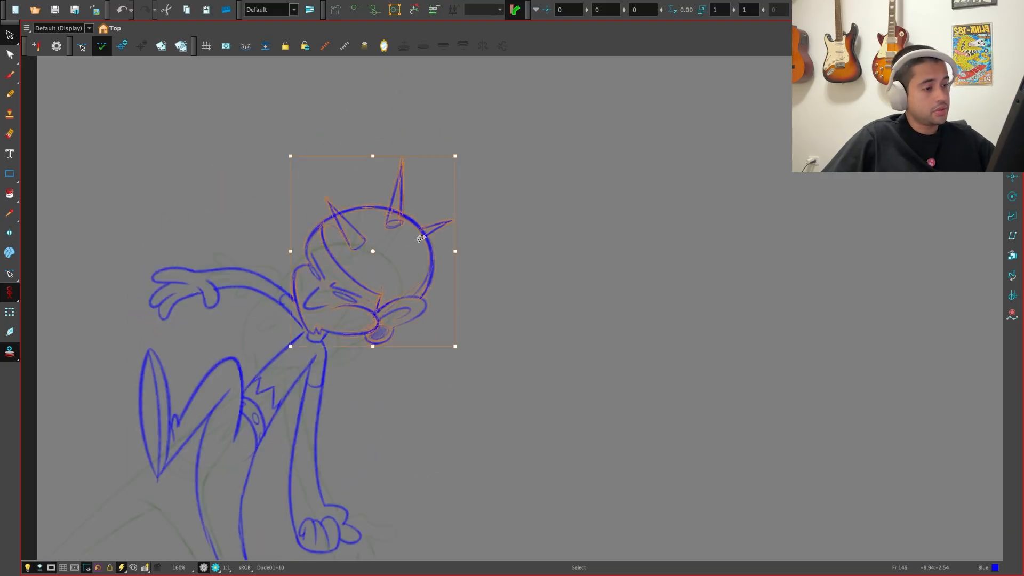
Place a copy of the frame 146 head on frame 143, reposition it, and check it against the other poses
key(f)
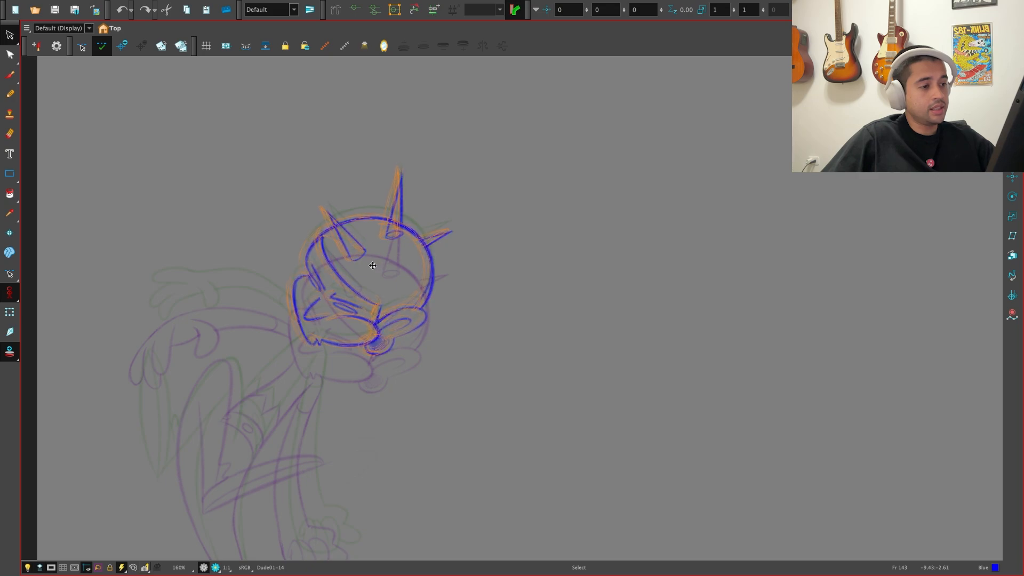
key(f)
key(f)
key(f)
key(f)
key(f)
key(f)
key(f)
key(f)
key(f)
key(space)
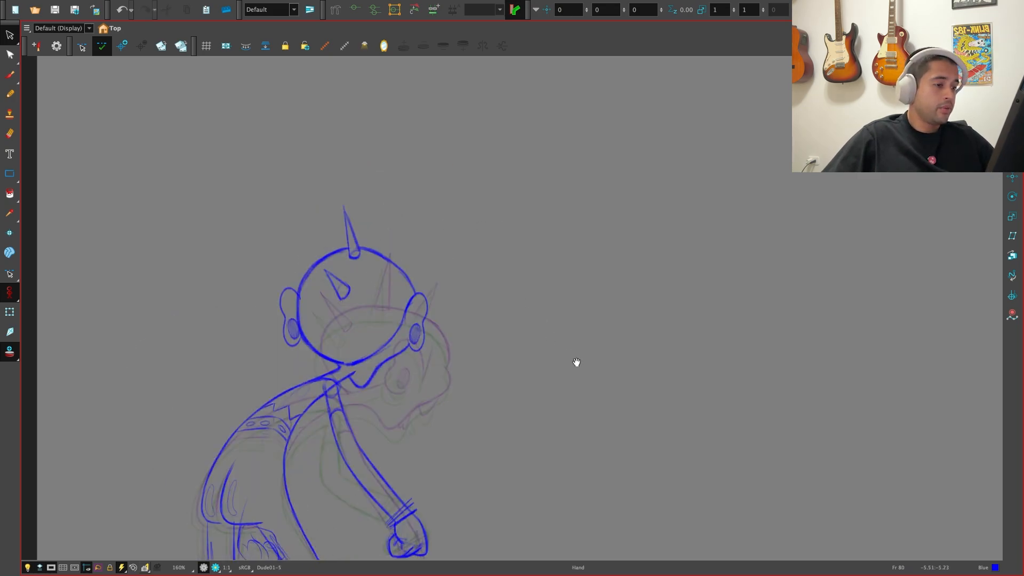
key(shift+Return)
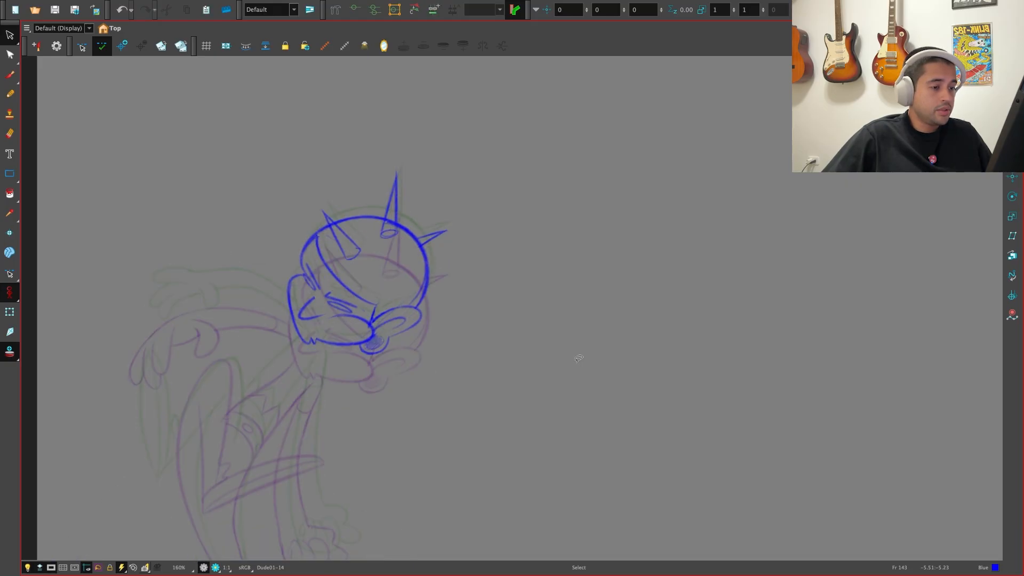
Compare the poses from frame 80 to frame 139 to plan the body under the new head
drag(325, 477, 376, 440)
key(f)
key(g)
key(f)
key(f)
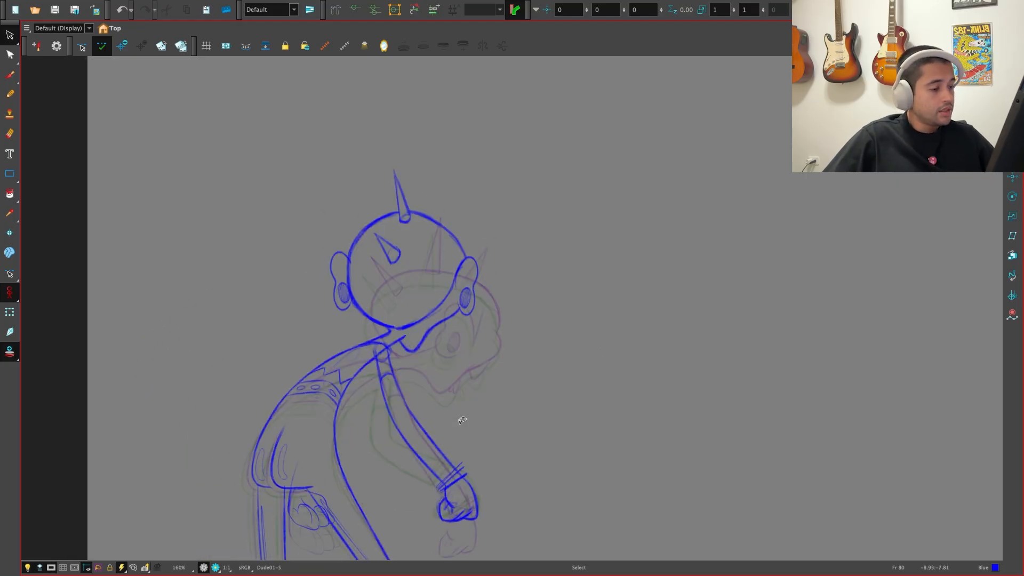
key(g)
key(g)
Sketch rough body and raised arm strokes with the Brush below the head on frame 139, comparing neighbouring poses
drag(324, 418, 340, 414)
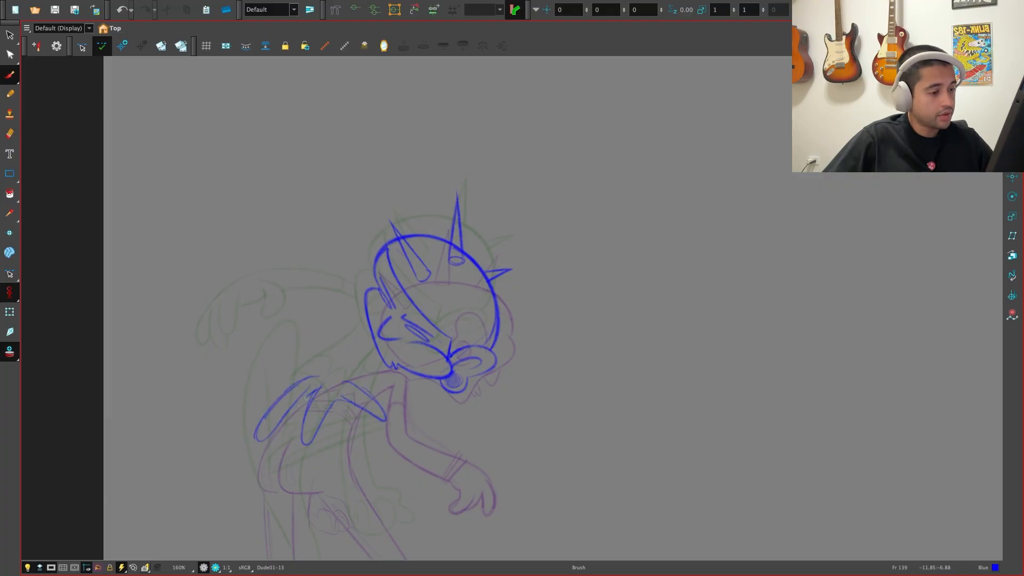
key(f)
key(g)
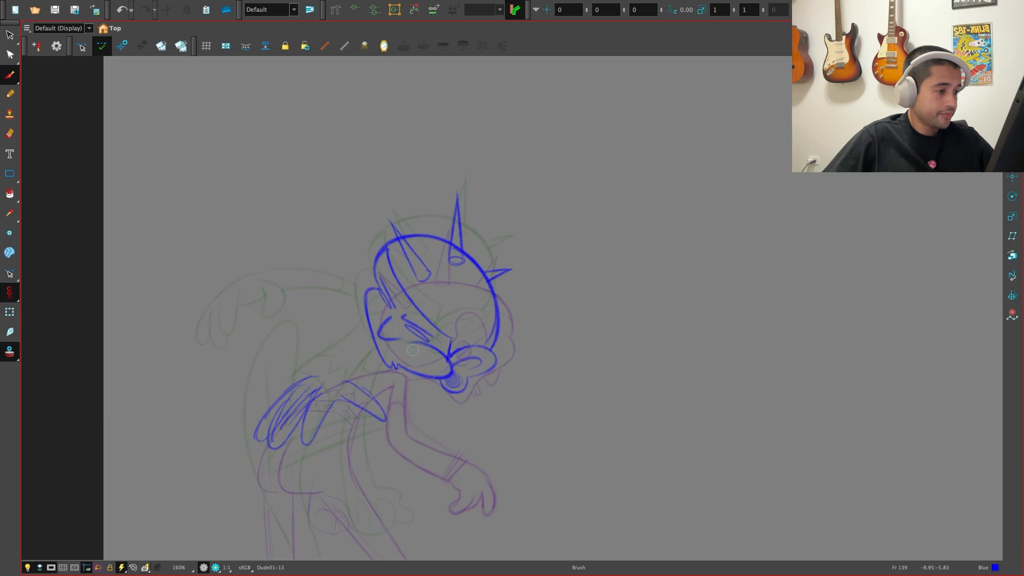
drag(313, 297, 318, 297)
key(f)
key(g)
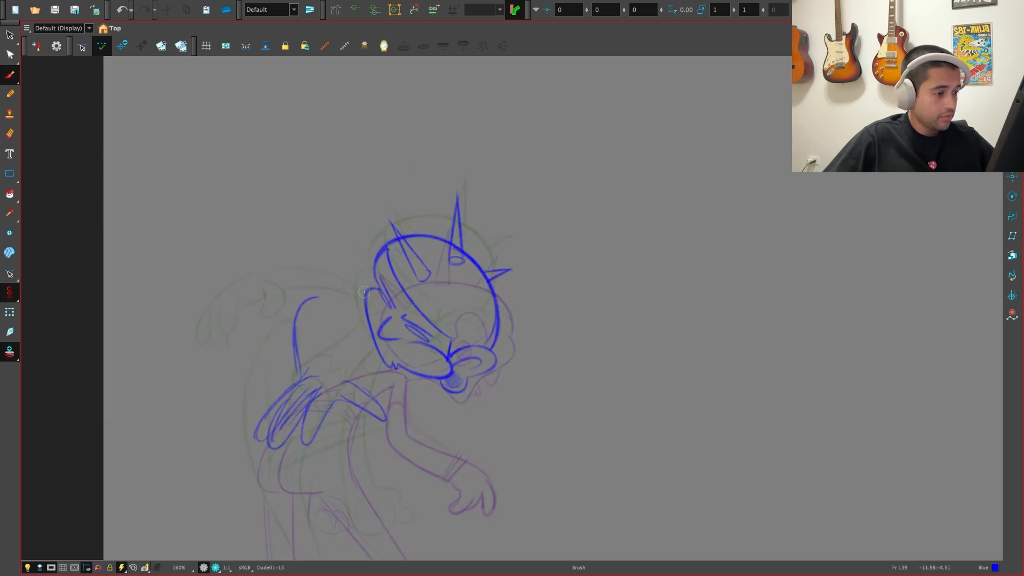
key(f)
key(g)
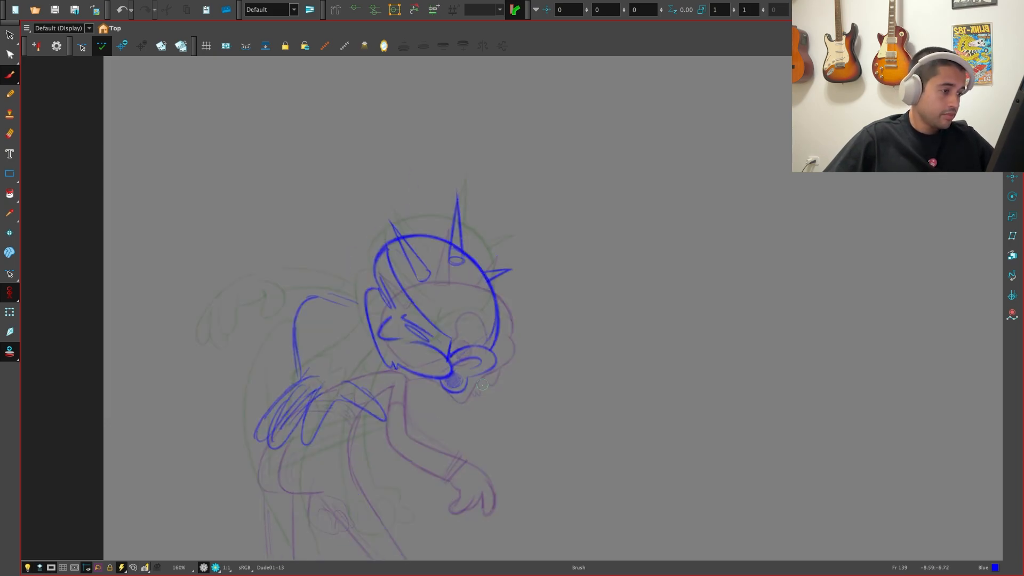
key(f)
key(g)
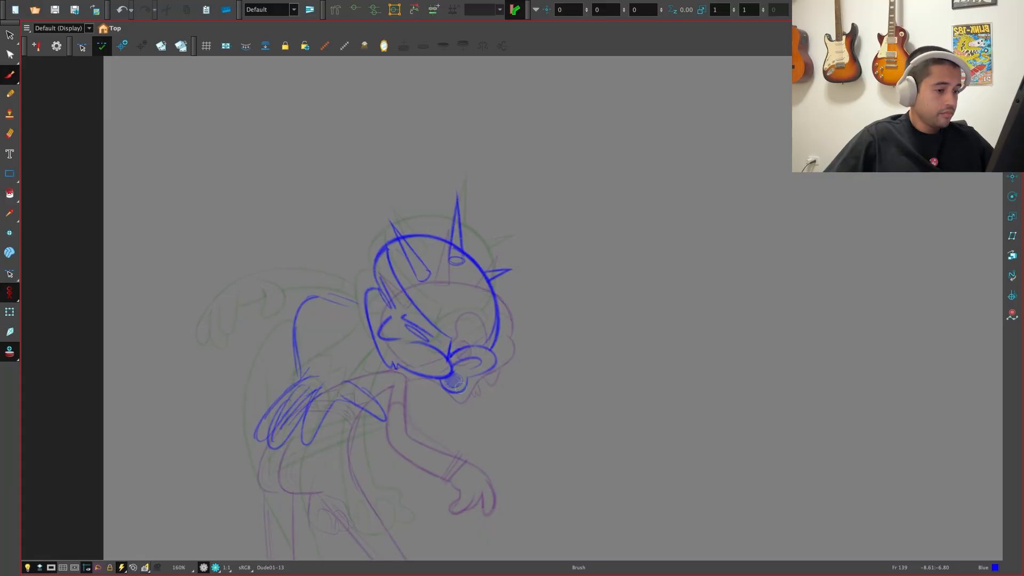
Turn off onion skin and delete the rough body strokes from frame 139, keeping only the head
key(alt+o)
key(alt+s)
mouse_move(357, 368)
mouse_down()
mouse_move(249, 336)
mouse_move(419, 460)
mouse_up()
key(Delete)
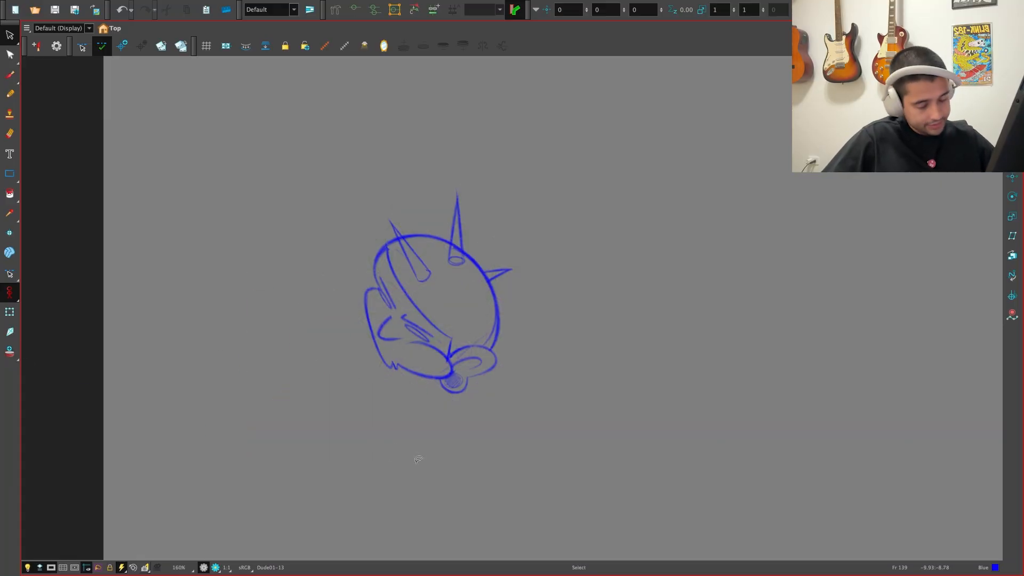
Restore the full workspace layout and take Dude01 out of solo to show the other layers
key(super+f)
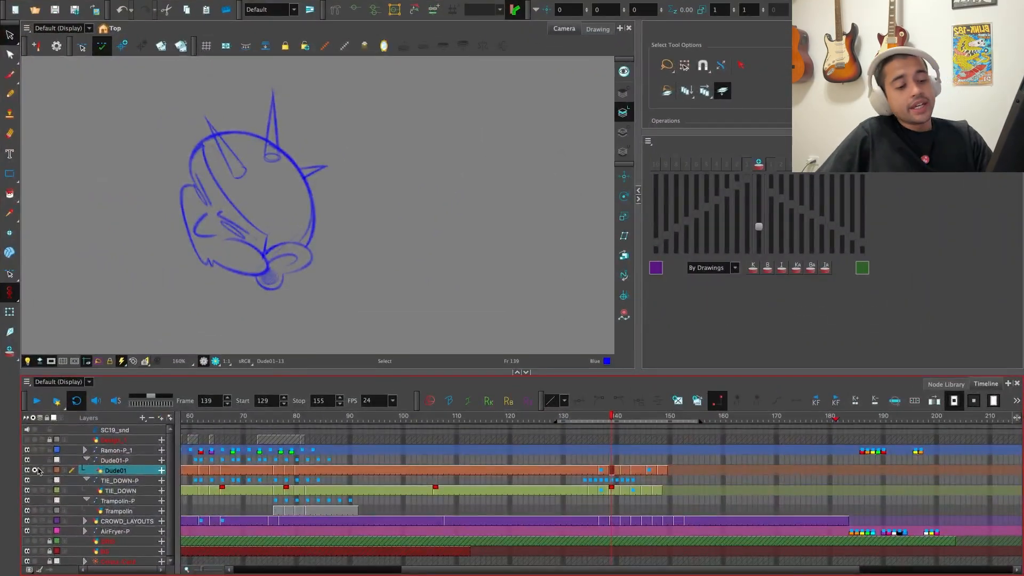
click(35, 470)
key(space)
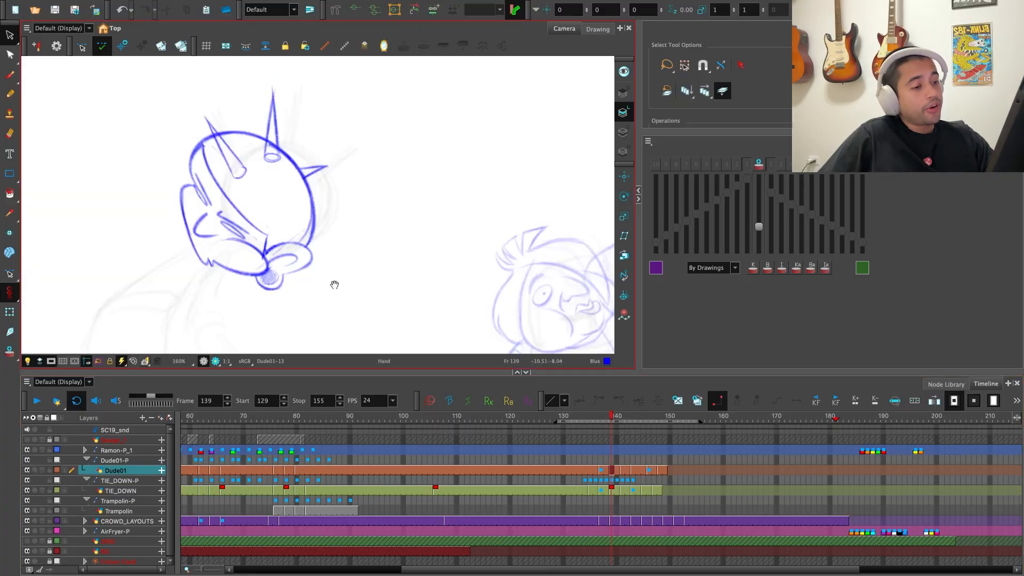
key(1)
drag(334, 285, 376, 259)
Flip repeatedly between frames 137, 139 and 141 to examine the head in-between alongside the second character
key(f)
key(g)
key(g)
key(f)
key(f)
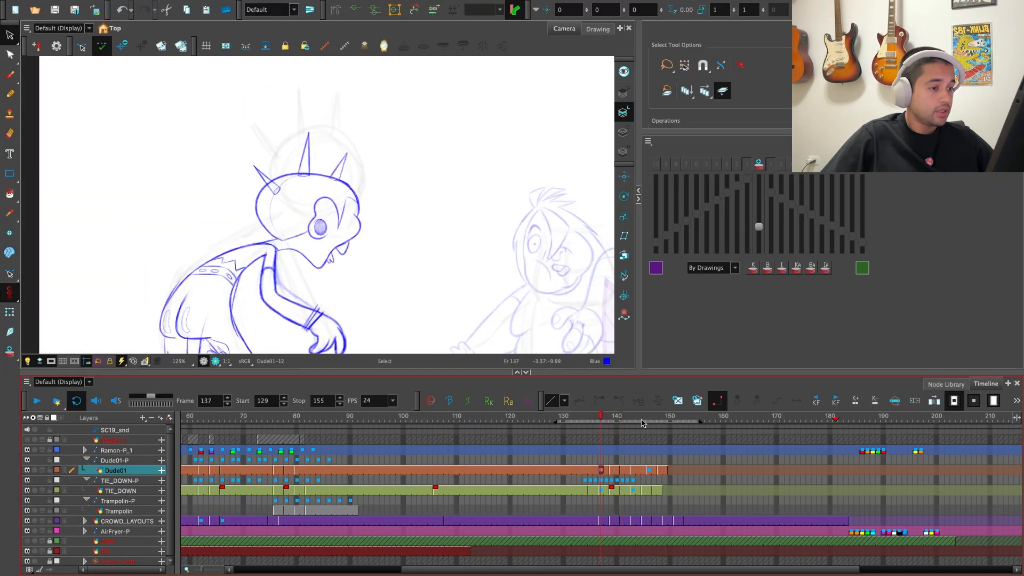
key(g)
key(1)
drag(433, 321, 451, 314)
key(f)
key(g)
key(g)
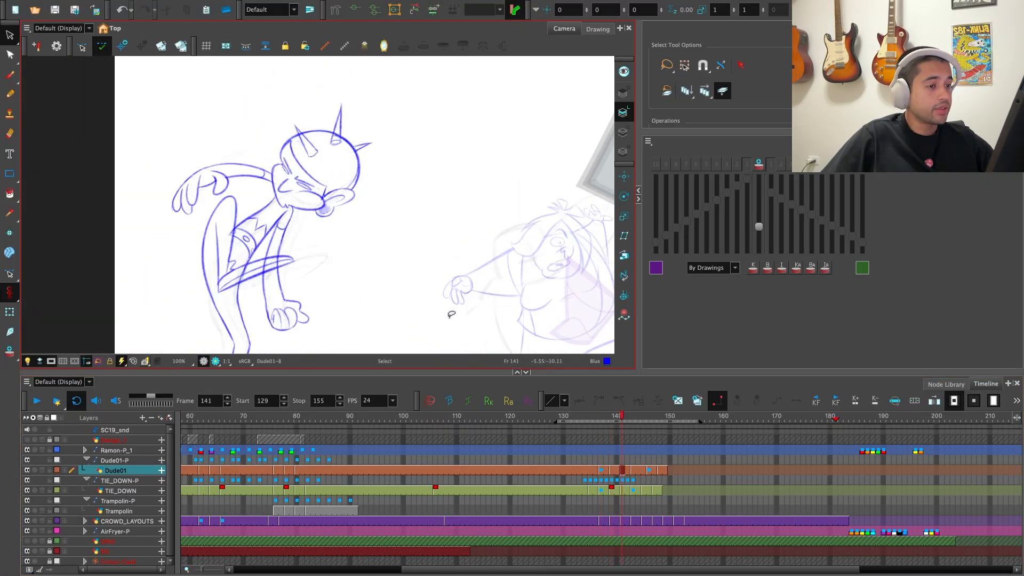
key(f)
key(f)
key(g)
key(f)
key(g)
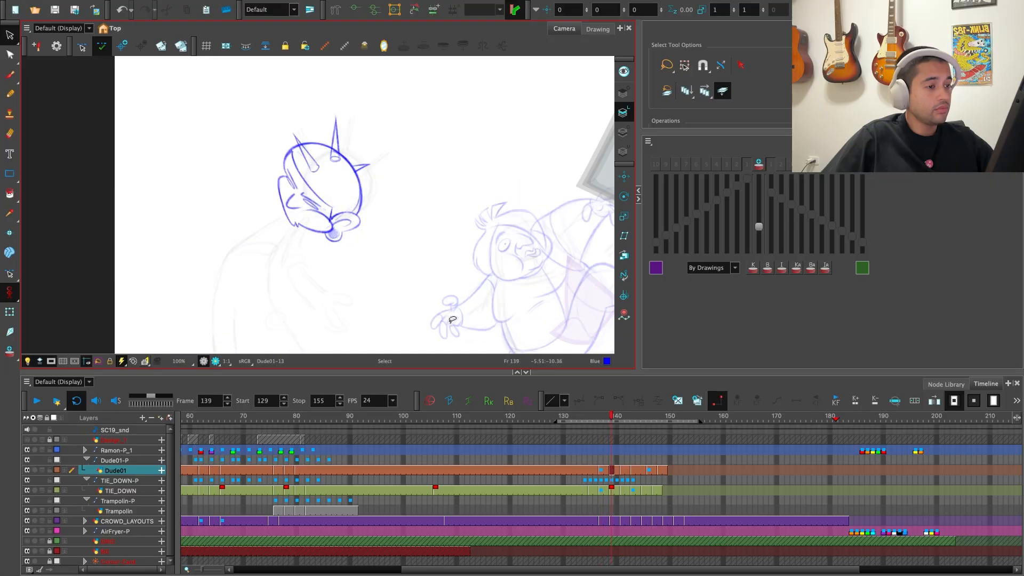
key(f)
key(f)
key(g)
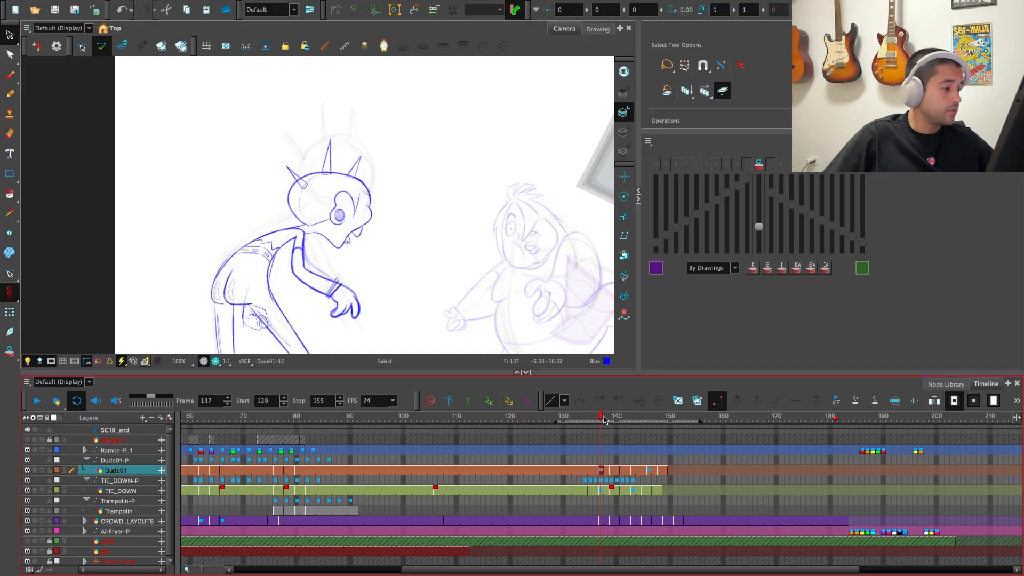
Play the scene from frame 137 to review the head in-between in motion alongside the other characters
mouse_move(604, 420)
mouse_down()
mouse_move(652, 421)
mouse_move(613, 421)
mouse_move(624, 439)
mouse_move(598, 441)
mouse_move(621, 442)
mouse_move(594, 444)
mouse_move(608, 429)
mouse_move(601, 421)
mouse_up()
key(Return)
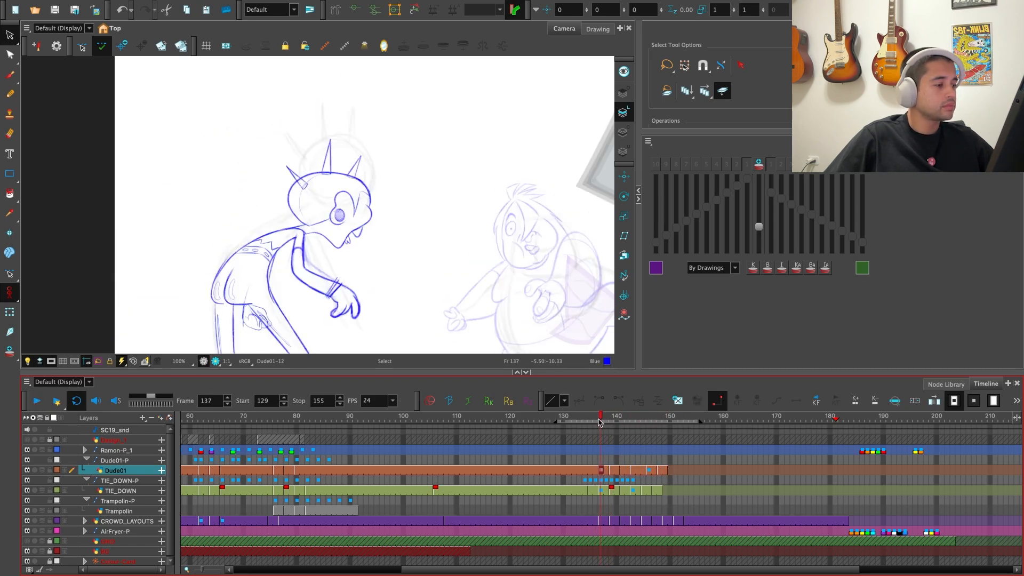
key(Return)
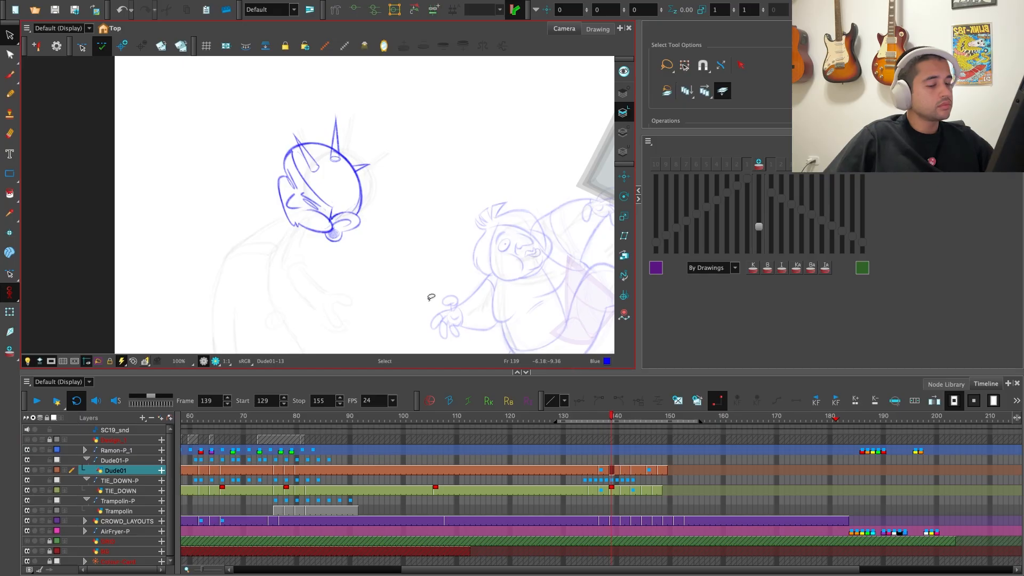
Solo the Dude01 layer and turn on onion skin
click(34, 470)
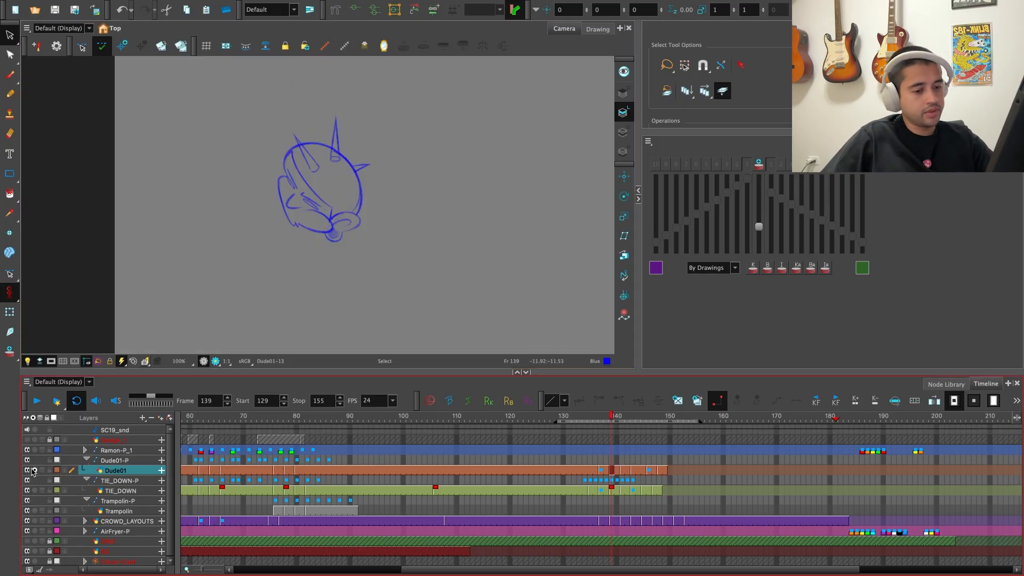
key(alt+o)
Flip between frames 137, 139, 141 and 143 to compare the head in-betweens with the neighbouring full poses
key(f)
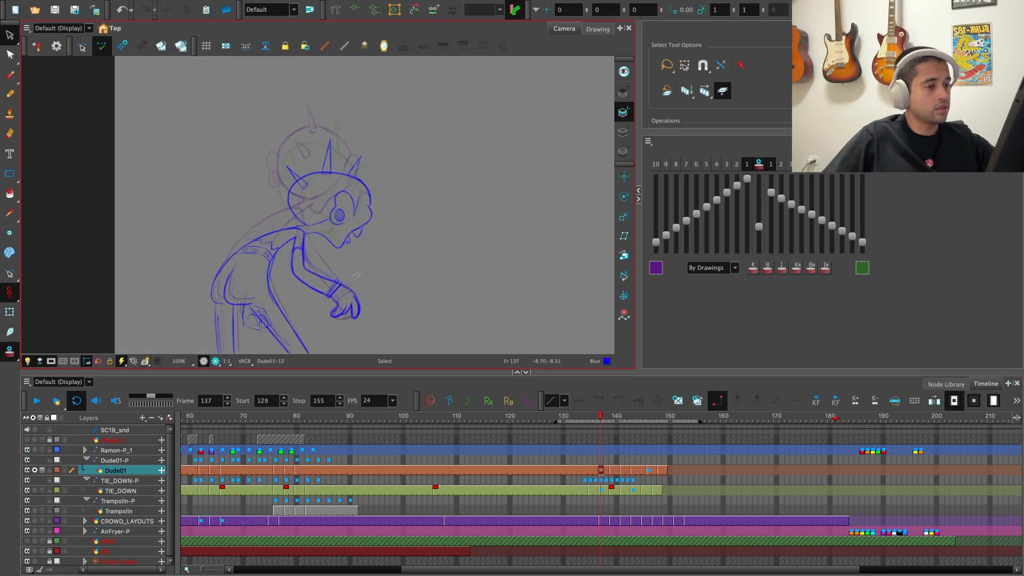
key(g)
key(f)
key(f)
key(g)
key(f)
key(g)
key(g)
key(g)
key(g)
key(g)
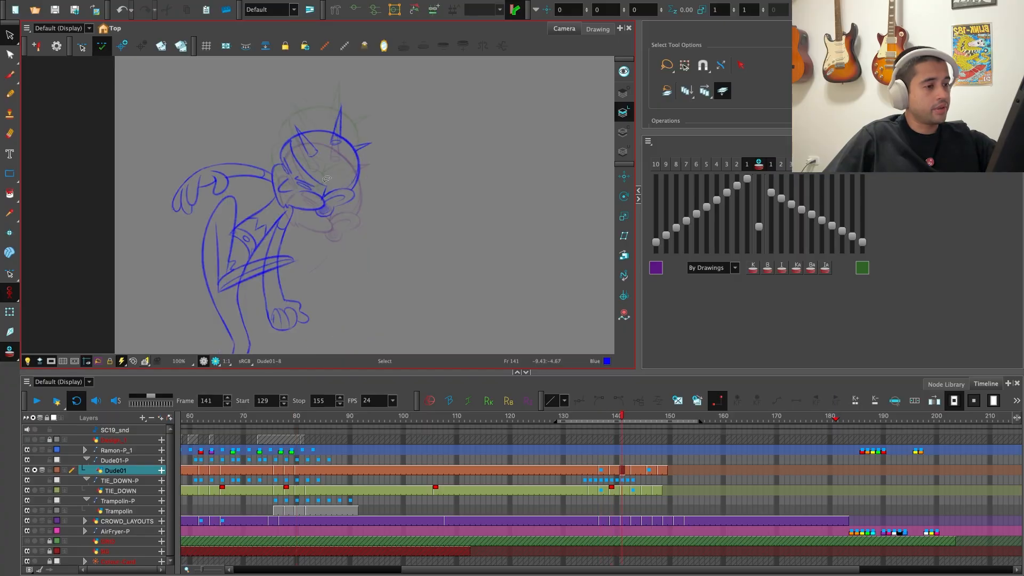
key(f)
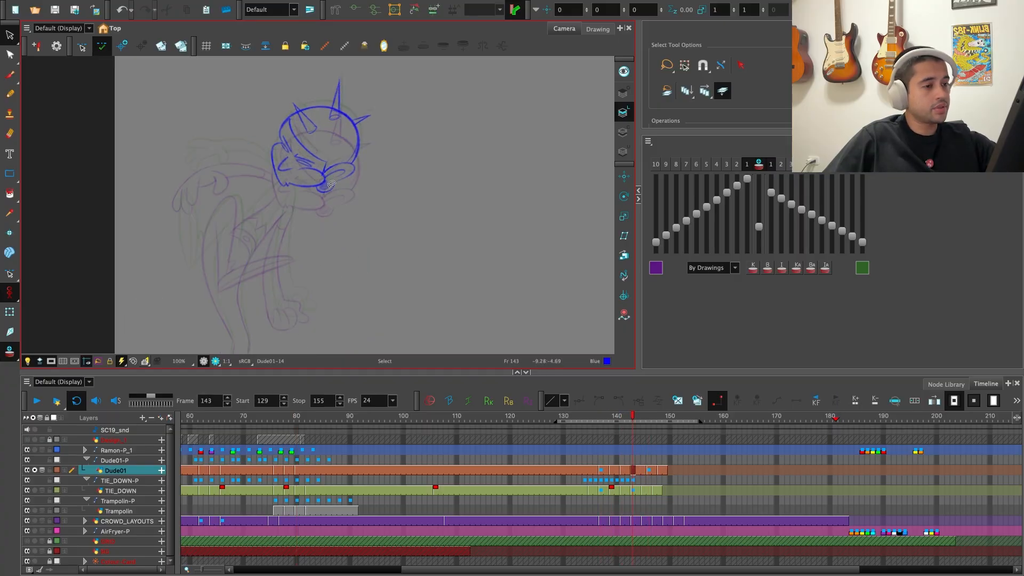
key(f)
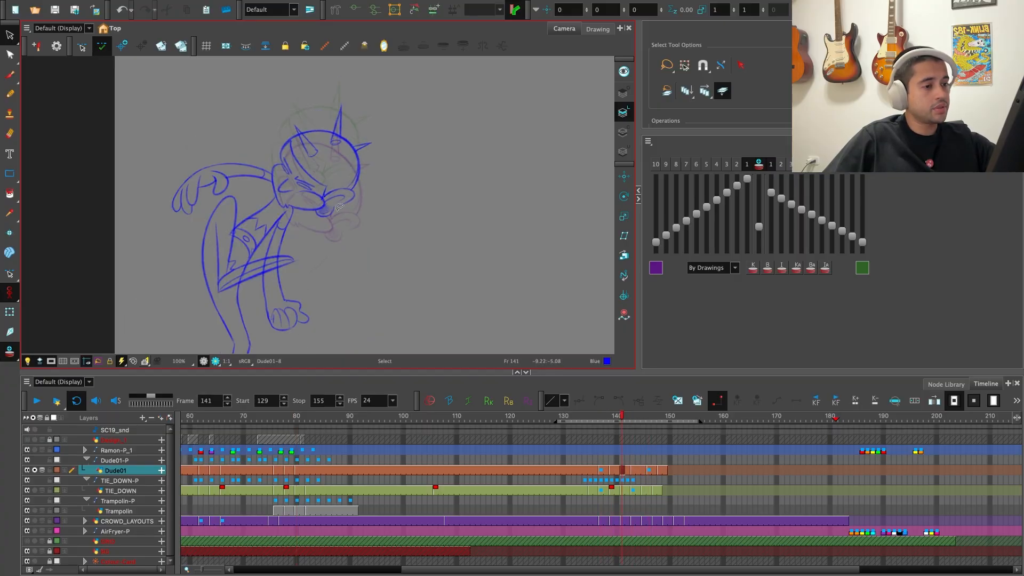
key(f)
Enlarge the drawing view and sketch the curved back line behind the head on frame 139 with the Brush, comparing adjacent poses
key(grave)
scroll(492, 434, up, 2)
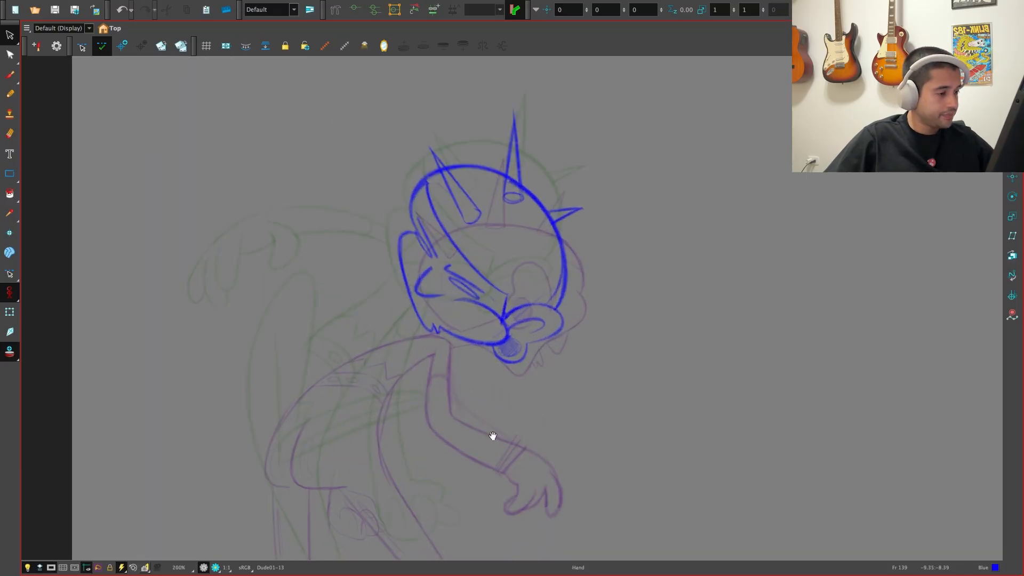
scroll(486, 432, down, 1)
key(alt+b)
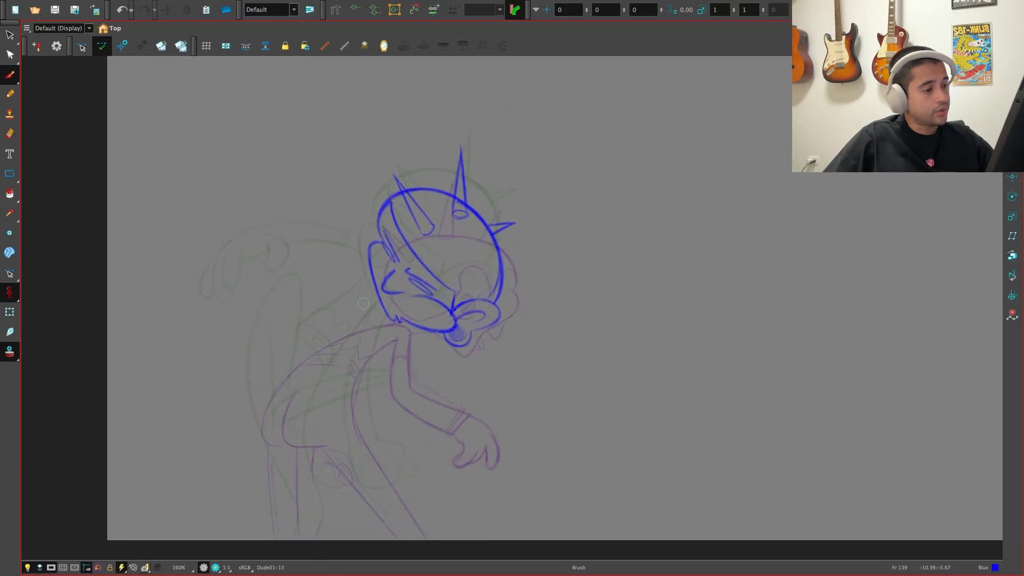
key(g)
key(f)
key(g)
key(f)
key(f)
key(g)
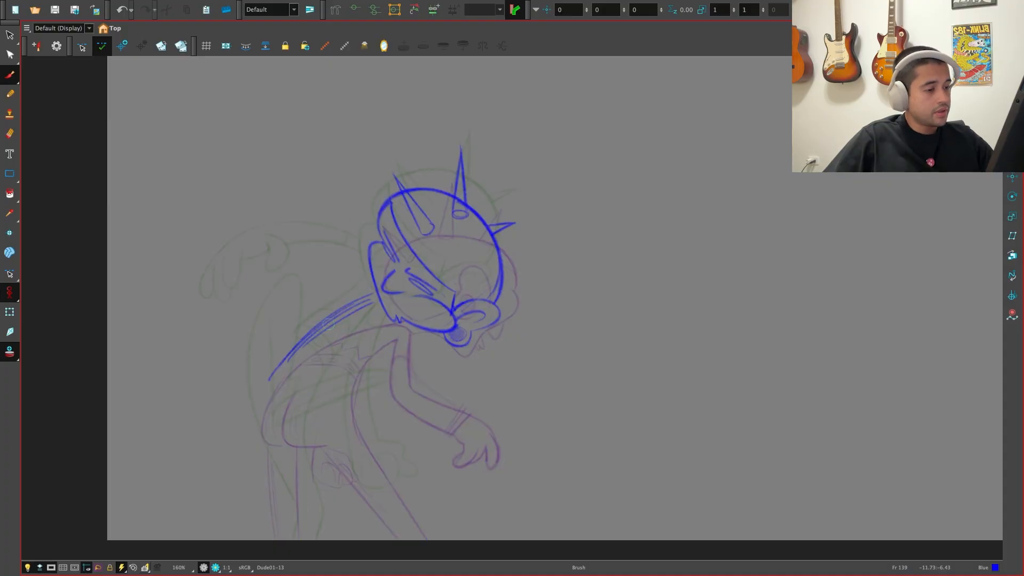
Sketch the rough torso, hips and bent legs below the head on frame 139, checking against the neighbouring pose
mouse_move(282, 364)
mouse_down()
mouse_move(274, 421)
mouse_move(262, 443)
mouse_up()
drag(323, 376, 368, 533)
key(g)
key(f)
Sketch the raised rear arm and the hanging front arm with its hand on frame 139, comparing with frame 141
drag(320, 282, 277, 347)
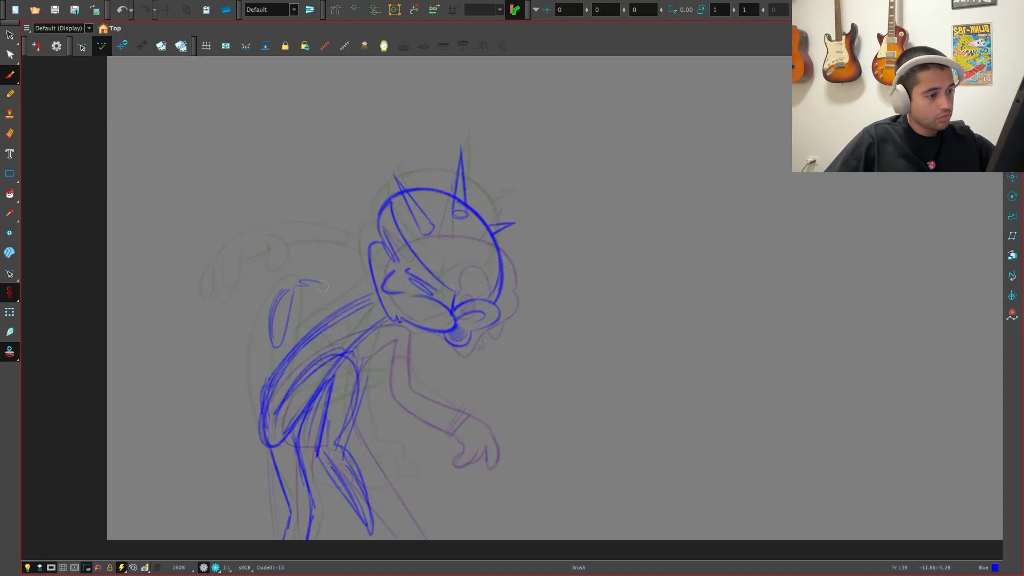
drag(291, 288, 275, 344)
key(f)
key(g)
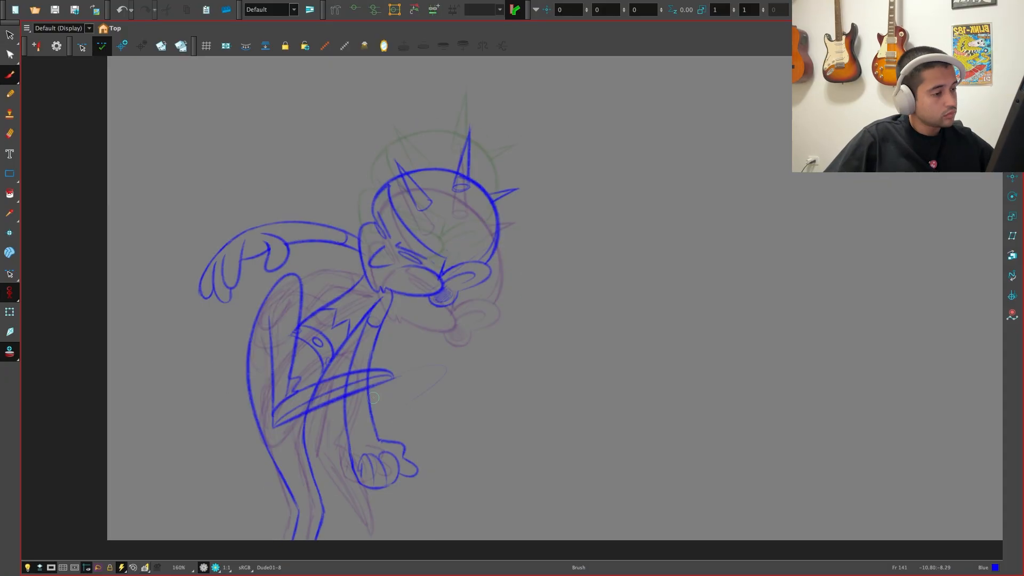
key(f)
key(g)
key(g)
key(g)
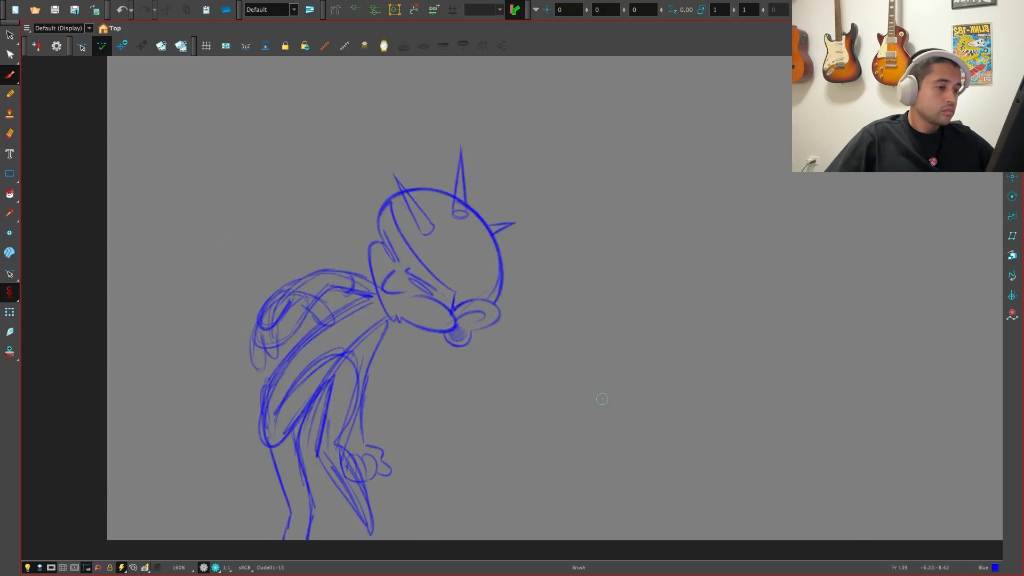
Select the raised rear arm's strokes on frame 139 and move them slightly outward from the back
key(alt+s)
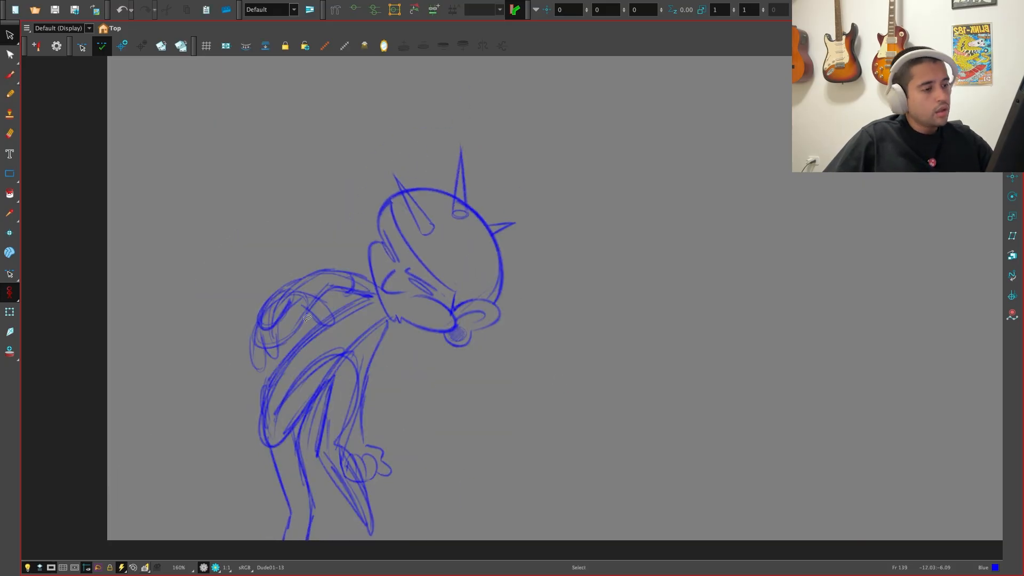
mouse_move(317, 303)
mouse_down()
mouse_move(262, 365)
mouse_move(292, 372)
mouse_move(292, 363)
mouse_up()
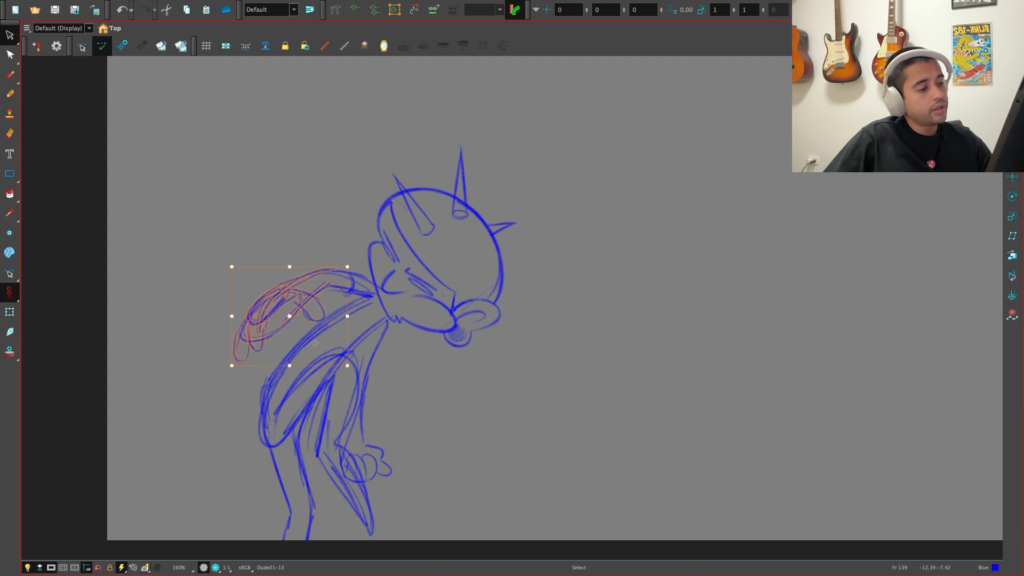
key(Escape)
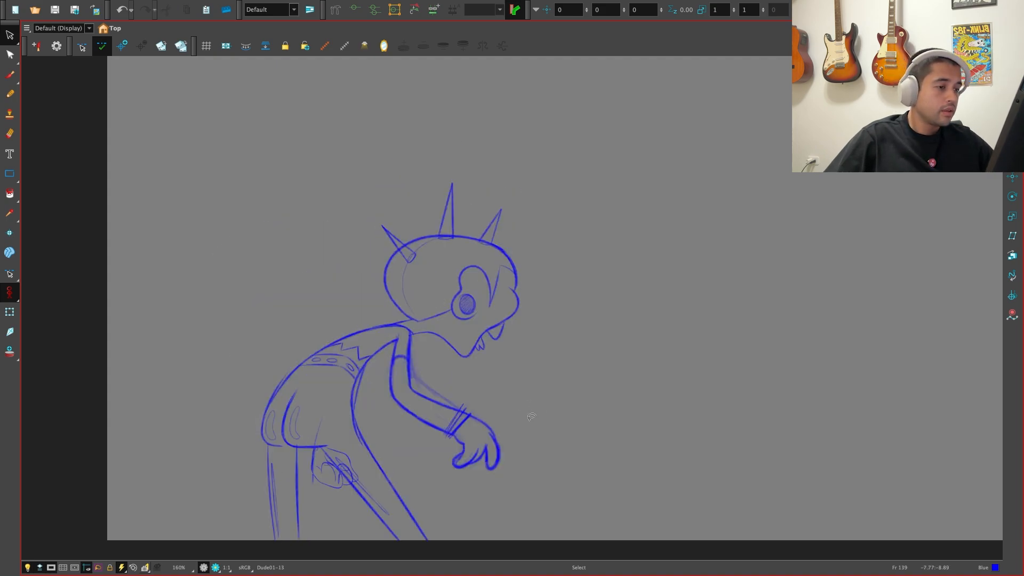
Flip through the neighbouring frames up to 143 to compare the rough body with the adjacent poses
key(period)
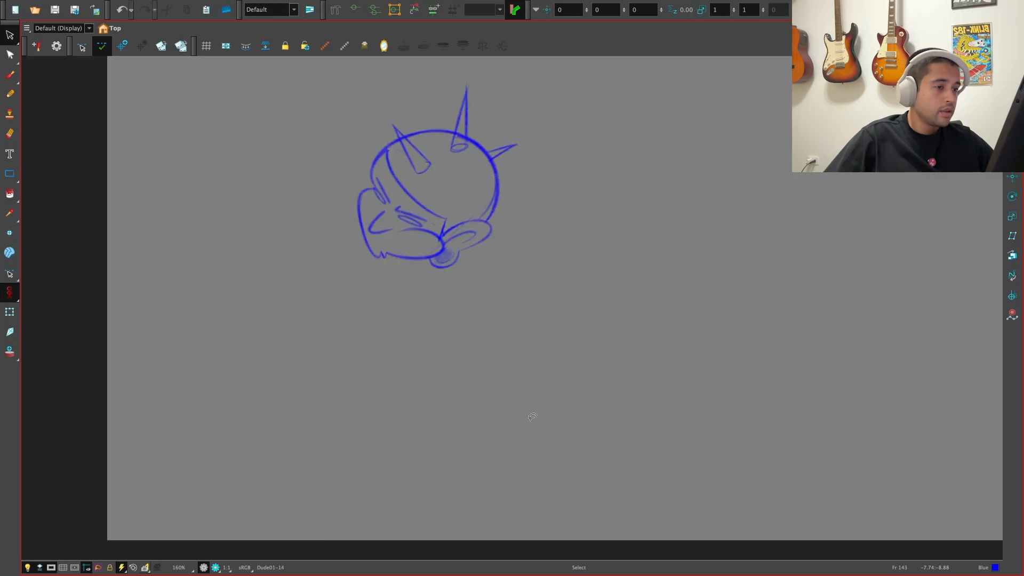
key(period)
key(comma)
key(comma)
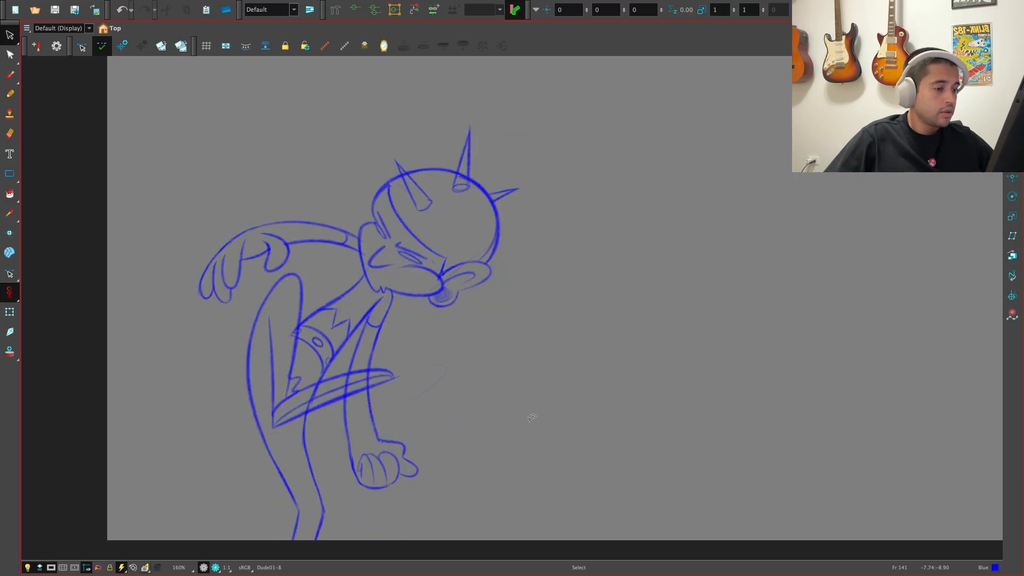
Sketch arrows and a curved path with the Brush over frame 139's body to mark the arms' motion
key(alt+b)
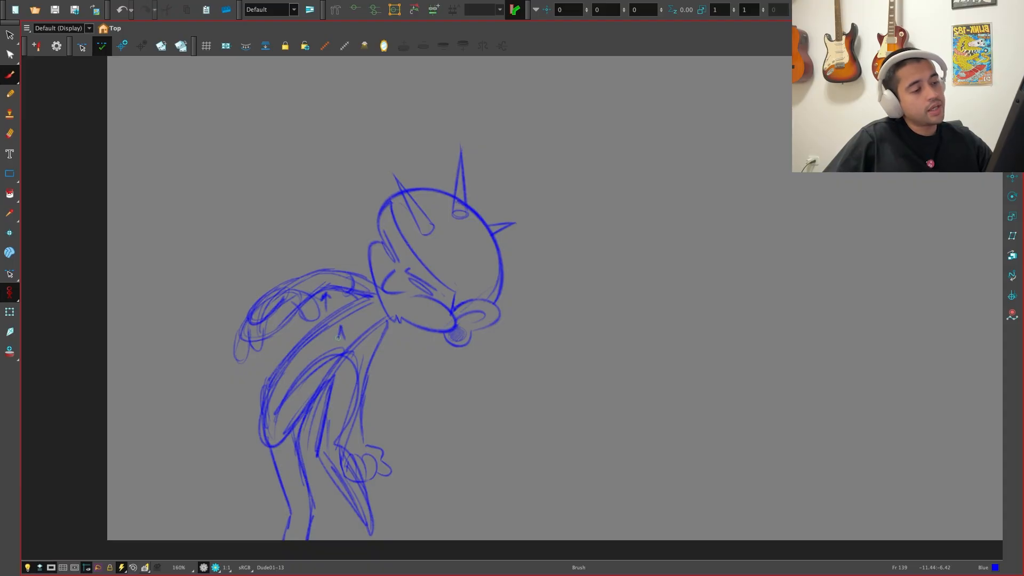
key(g)
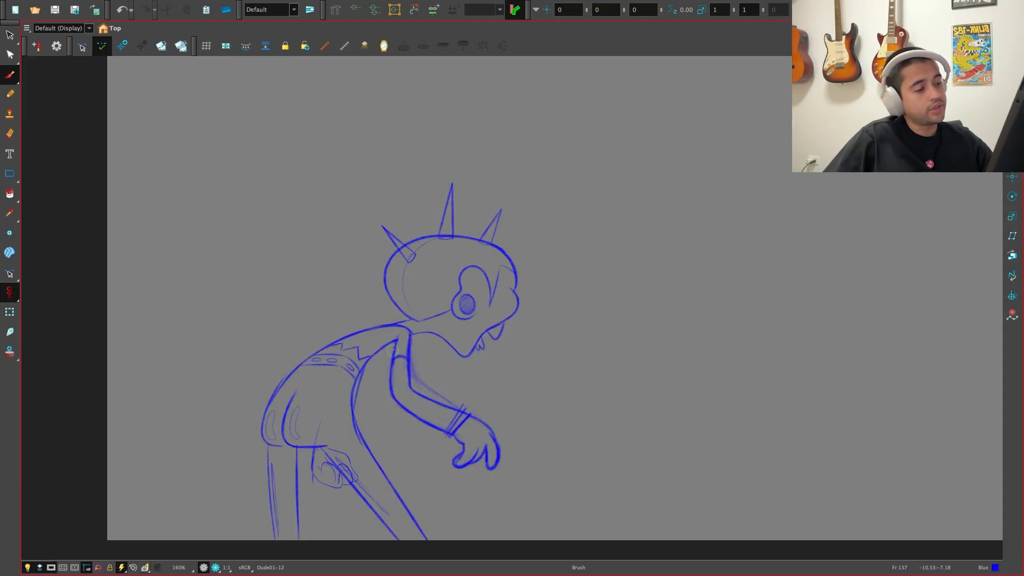
key(f)
drag(386, 322, 370, 429)
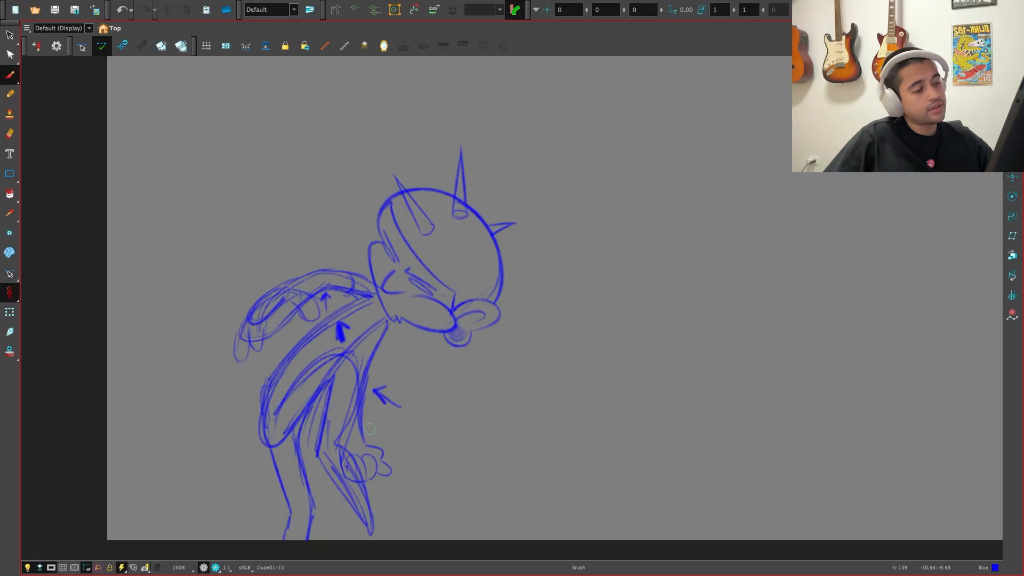
mouse_move(489, 453)
mouse_down()
mouse_move(401, 408)
mouse_move(324, 292)
mouse_up()
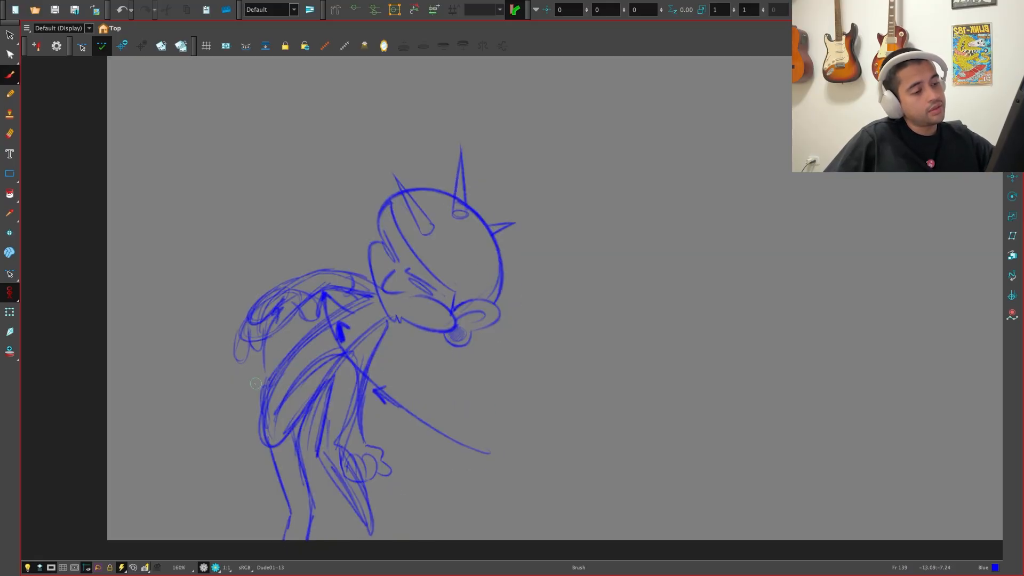
key(f)
key(g)
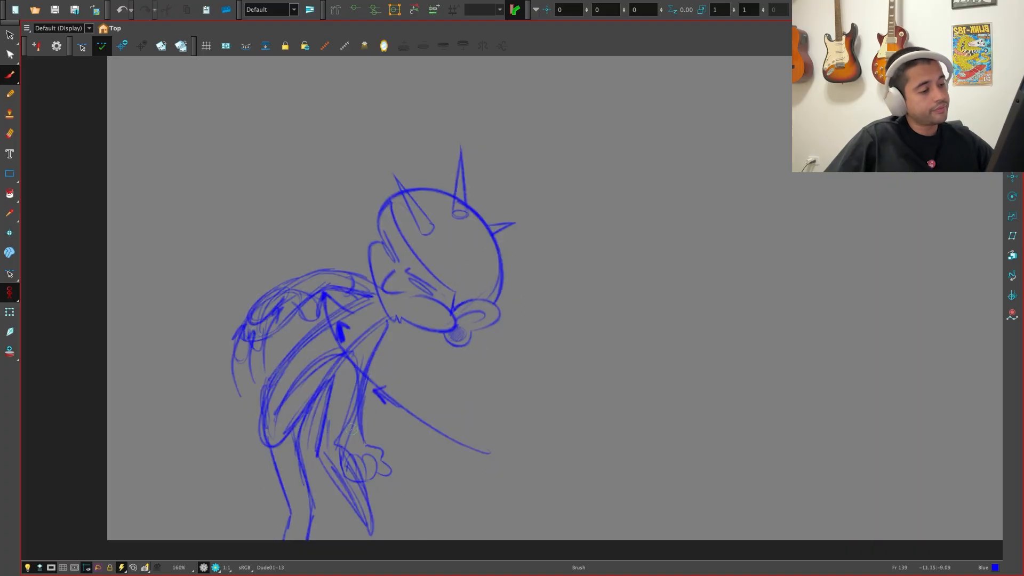
Sketch motion arrows over the bent leg and the face on frame 139, flipping to the neighbouring poses
key(f)
key(g)
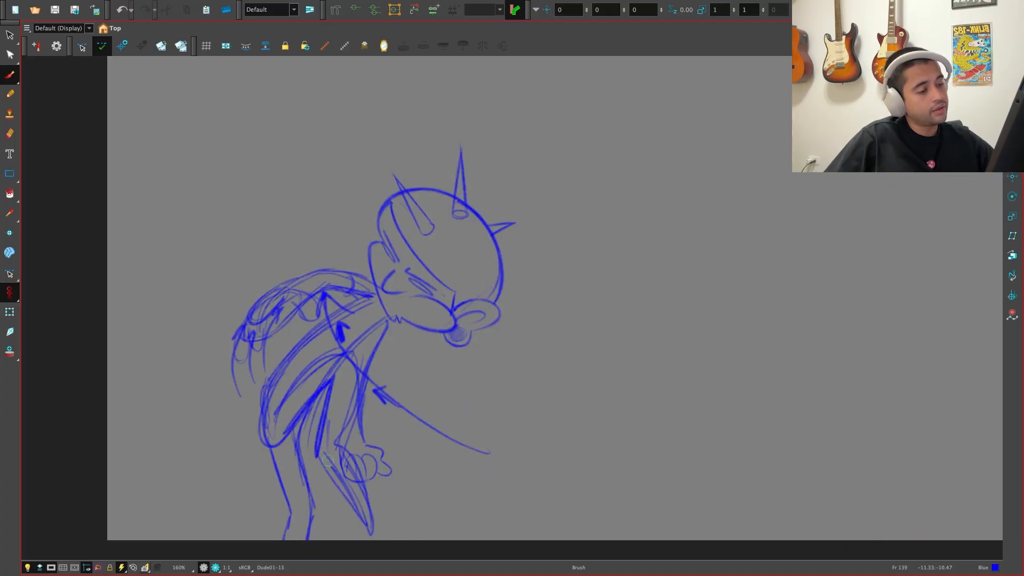
drag(401, 536, 336, 455)
drag(397, 501, 341, 372)
drag(336, 396, 347, 400)
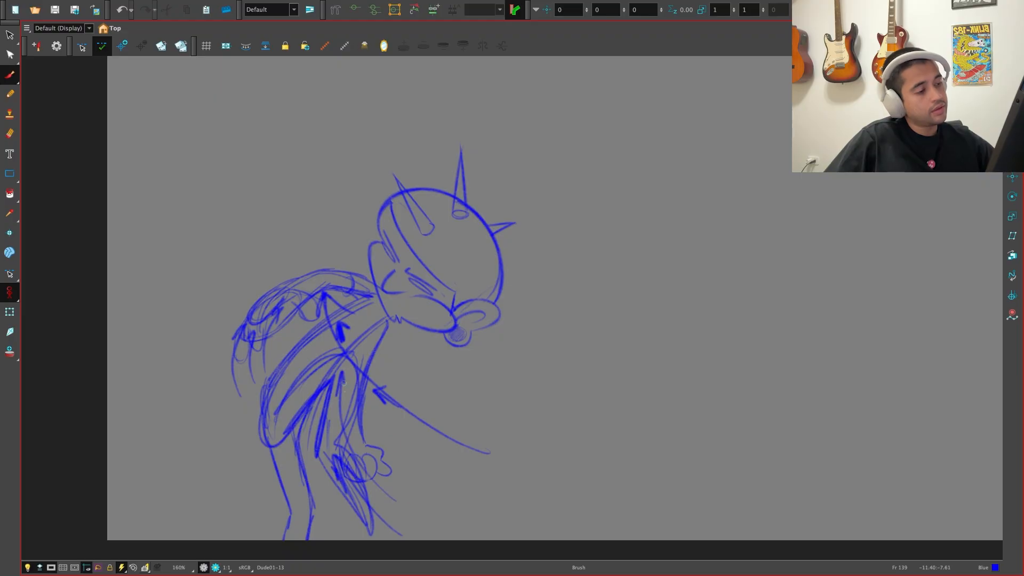
key(f)
key(g)
drag(383, 265, 393, 295)
key(f)
key(g)
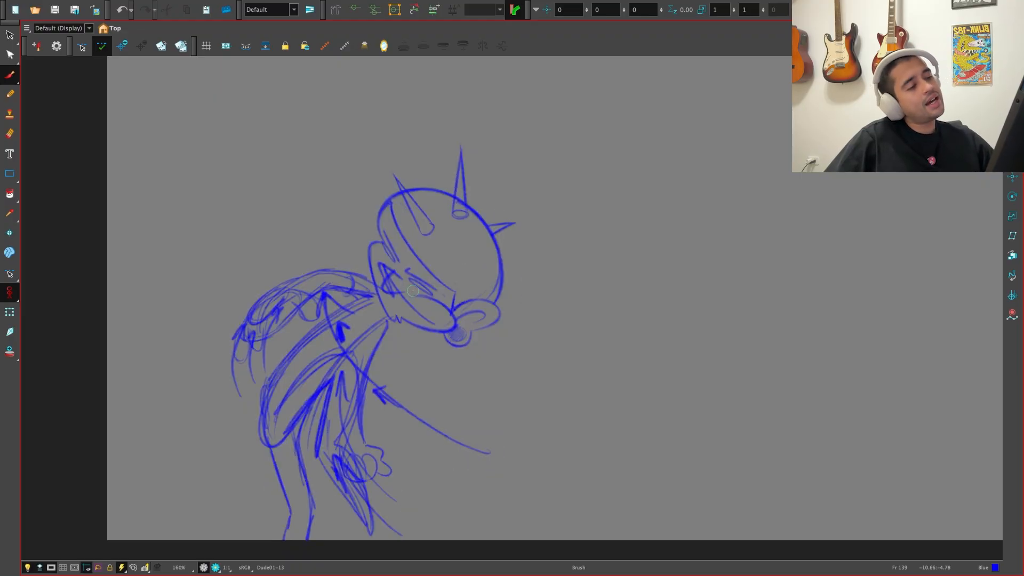
Undo all the motion arrows and guide lines on frame 139, leaving only the rough character sketch
key(g)
key(f)
key(f)
key(g)
key(ctrl+z)
key(ctrl+z)
key(ctrl+z)
key(ctrl+z)
key(ctrl+z)
key(ctrl+z)
key(ctrl+z)
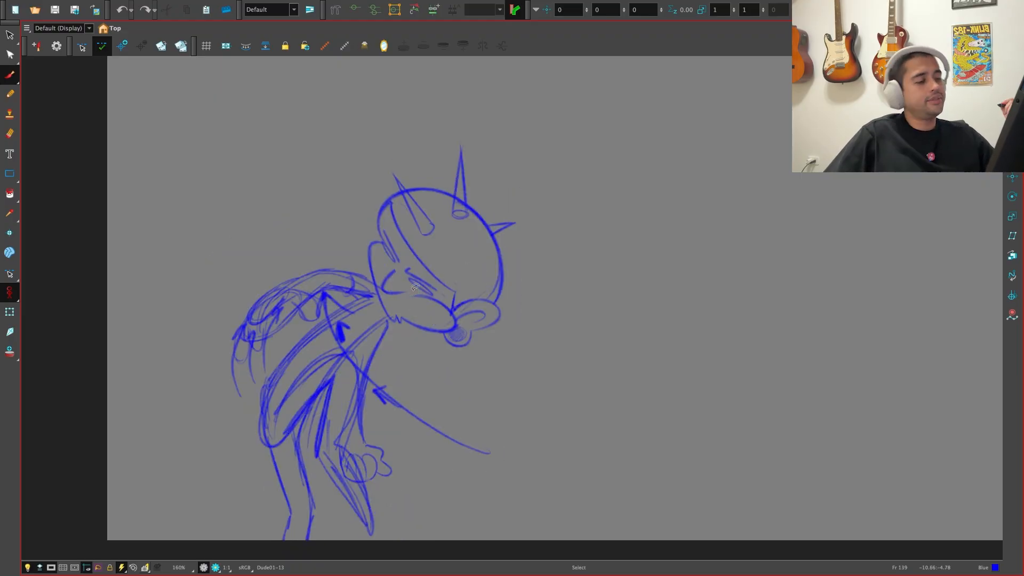
key(ctrl+z)
key(ctrl+z)
key(ctrl+z)
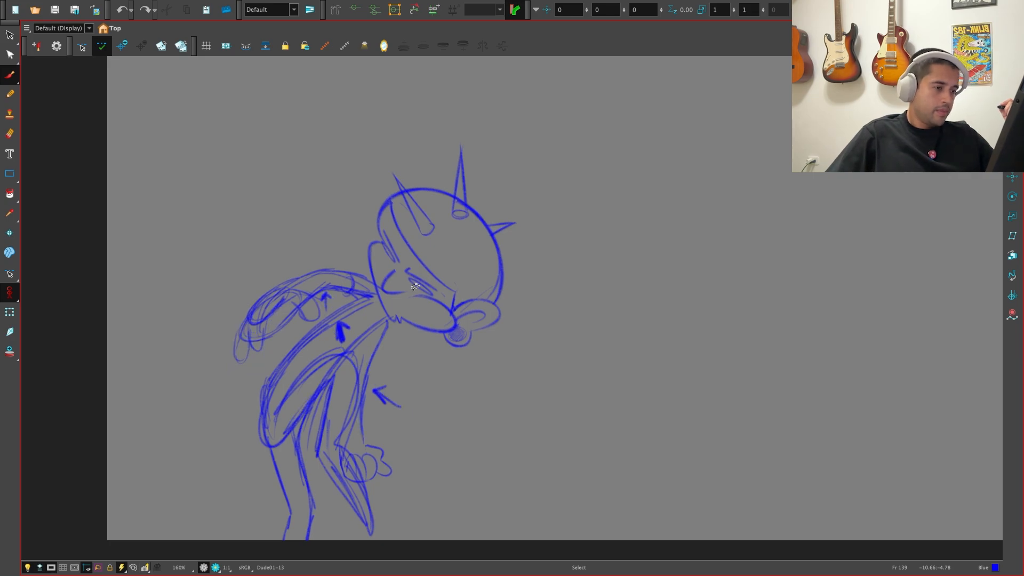
key(ctrl+z)
Flip repeatedly between frame 139 and the poses around it to examine how the rough body in-between moves
key(f)
key(f)
key(g)
key(g)
key(g)
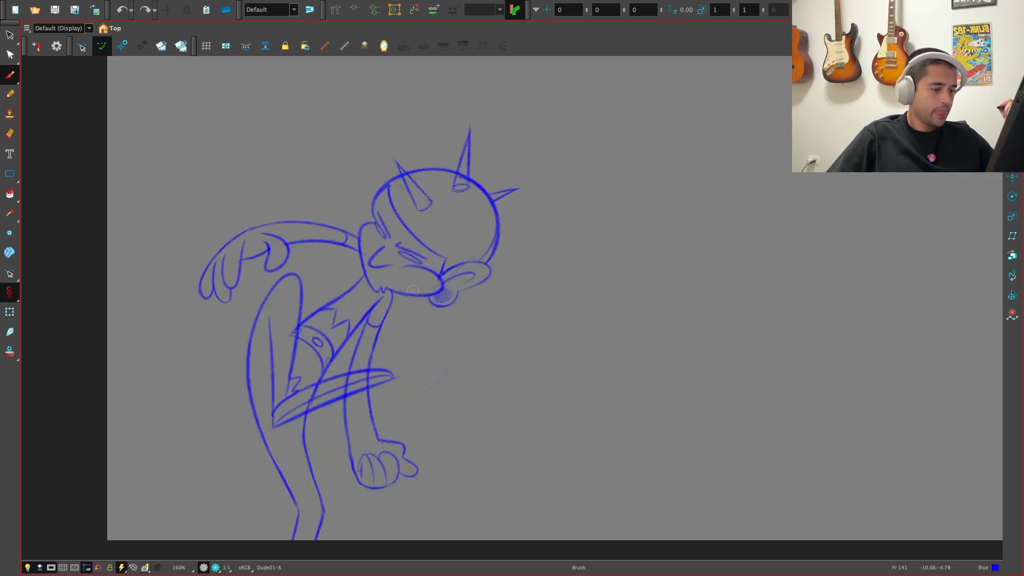
key(f)
key(f)
key(f)
key(g)
key(f)
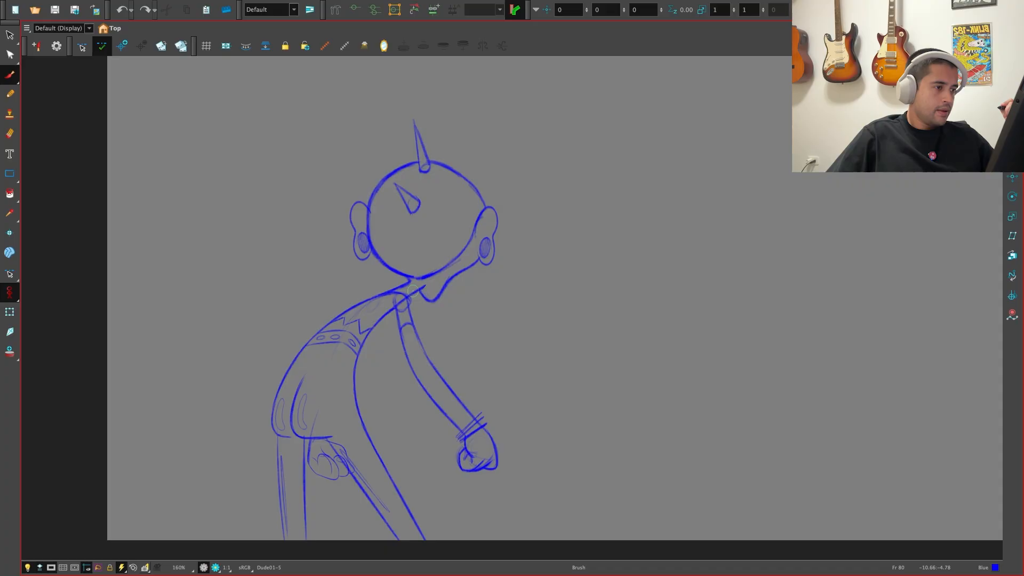
key(g)
key(f)
key(g)
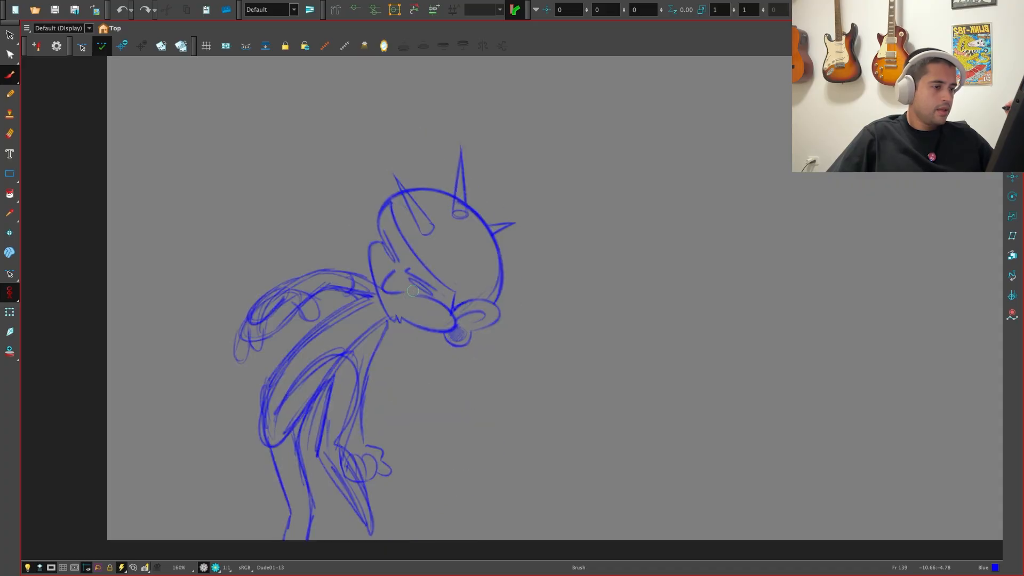
Switch to the Select tool and restore the full workspace layout
key(alt+s)
key(1)
key(ctrl+f)
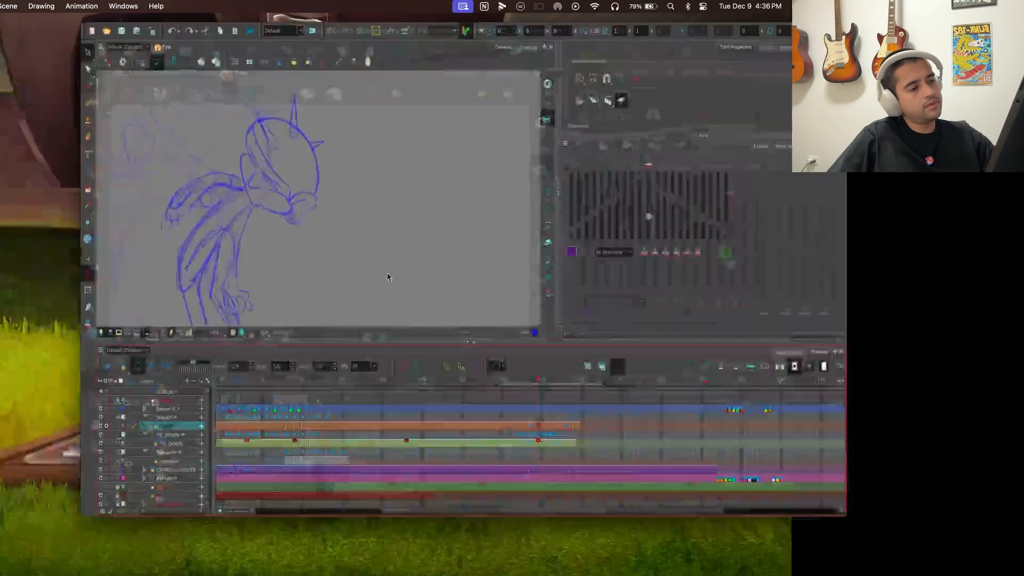
key(2)
Select all strokes on frame 139 and recolour them with the New 0 swatch directly below Blue in the 3HC_SC_21 palette
key(ctrl+a)
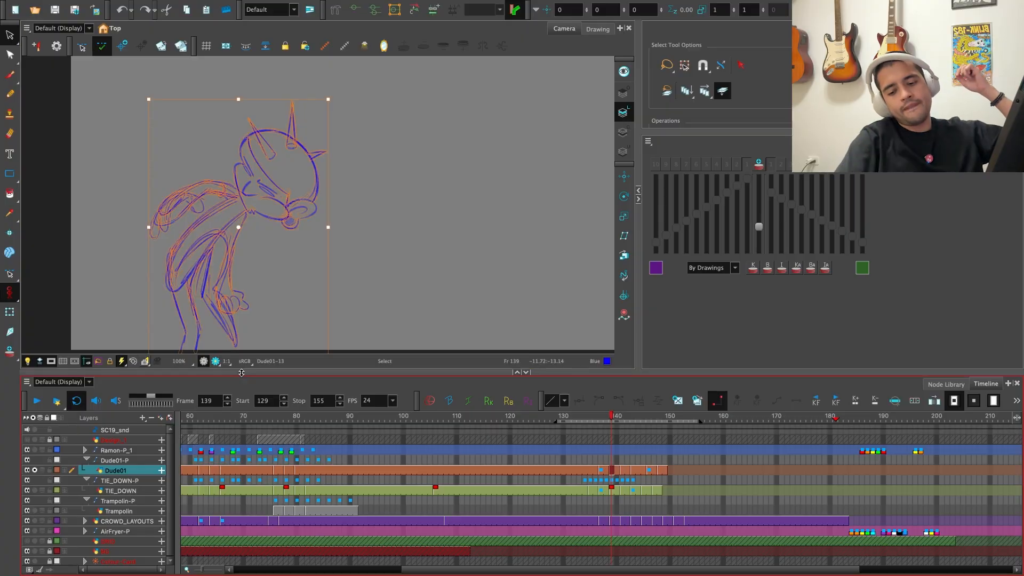
click(933, 142)
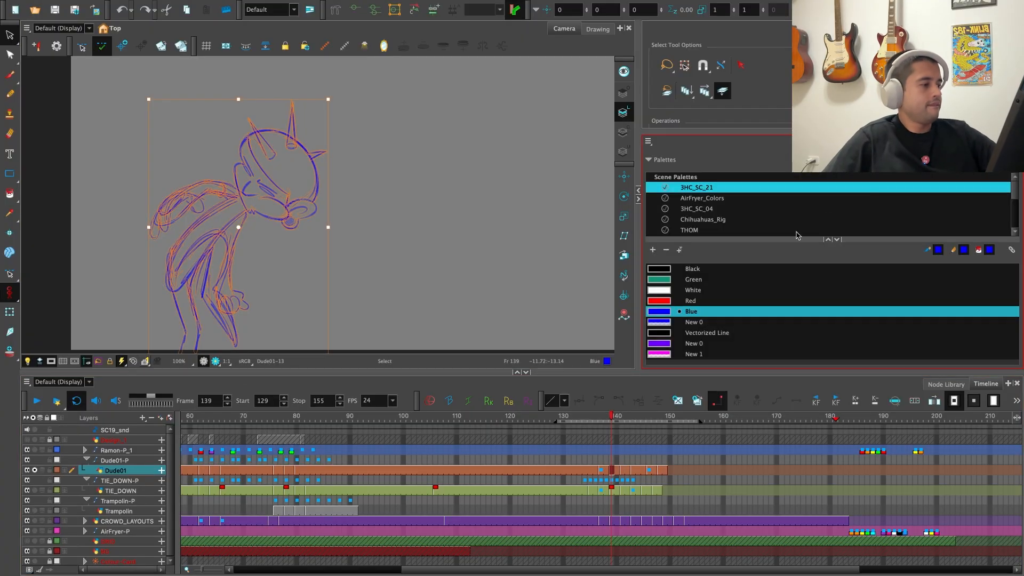
click(663, 321)
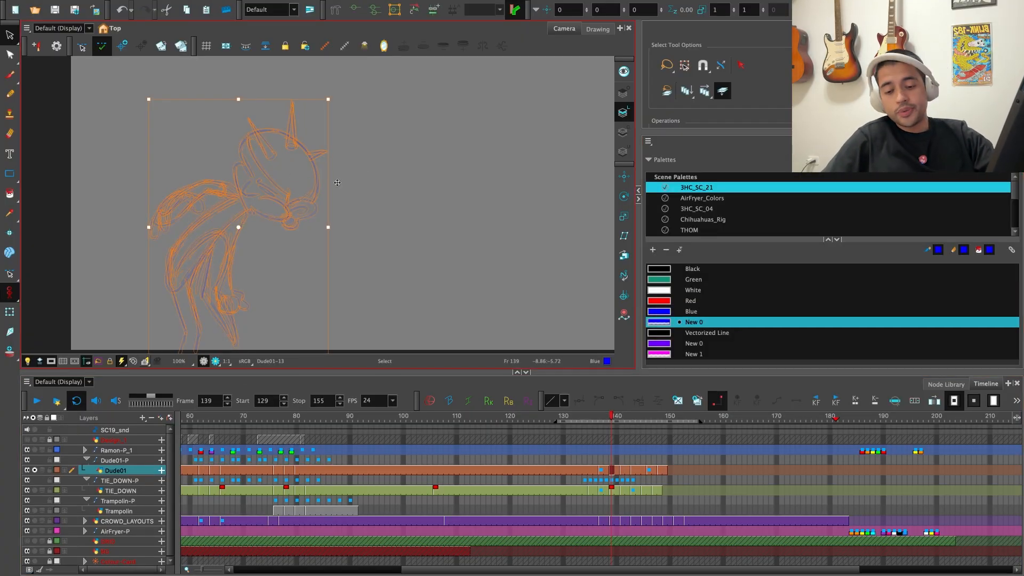
Deselect the strokes, target the Dude01 drawing on frame 139 and expand the Camera view to fill the workspace
click(379, 169)
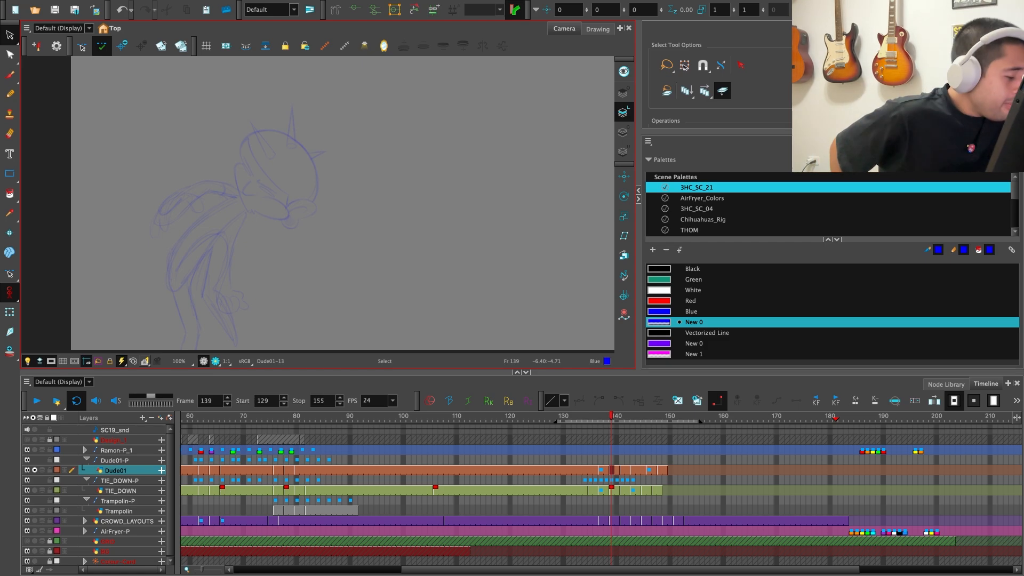
click(613, 472)
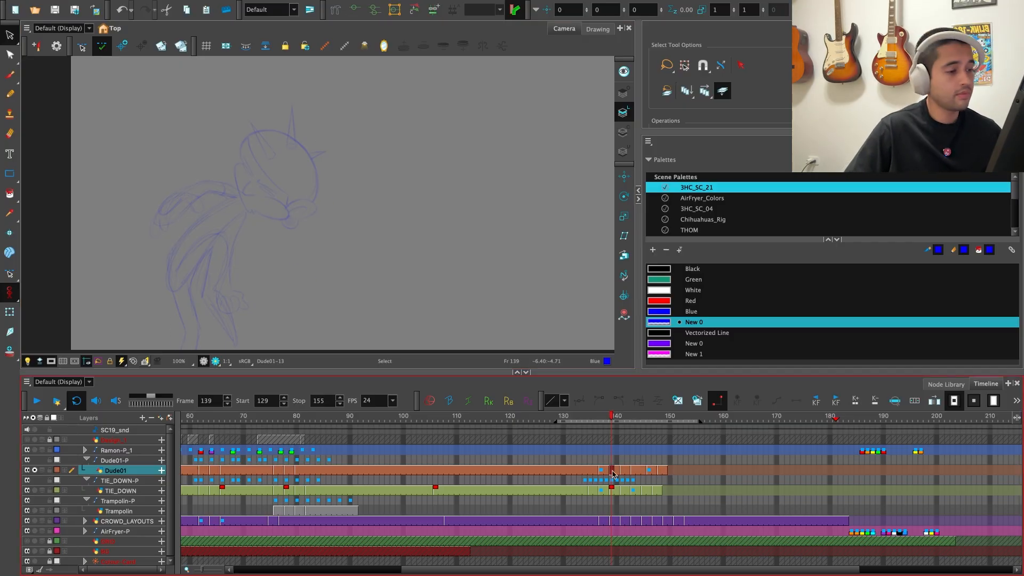
key(super+f)
Examine the character's head close up, flipping between frame 139 and its neighbouring poses
key(2)
key(2)
drag(510, 399, 529, 503)
key(2)
key(f)
key(f)
key(g)
key(g)
key(g)
key(f)
key(2)
key(2)
key(2)
Using the Brush tool, ink the narrow V-shaped line on the face over the frame 139 rough
key(alt+b)
drag(262, 358, 280, 470)
mouse_move(256, 373)
mouse_down()
mouse_move(292, 403)
mouse_move(294, 390)
mouse_move(290, 471)
mouse_move(295, 408)
mouse_up()
key(super+z)
key(super+z)
key(f)
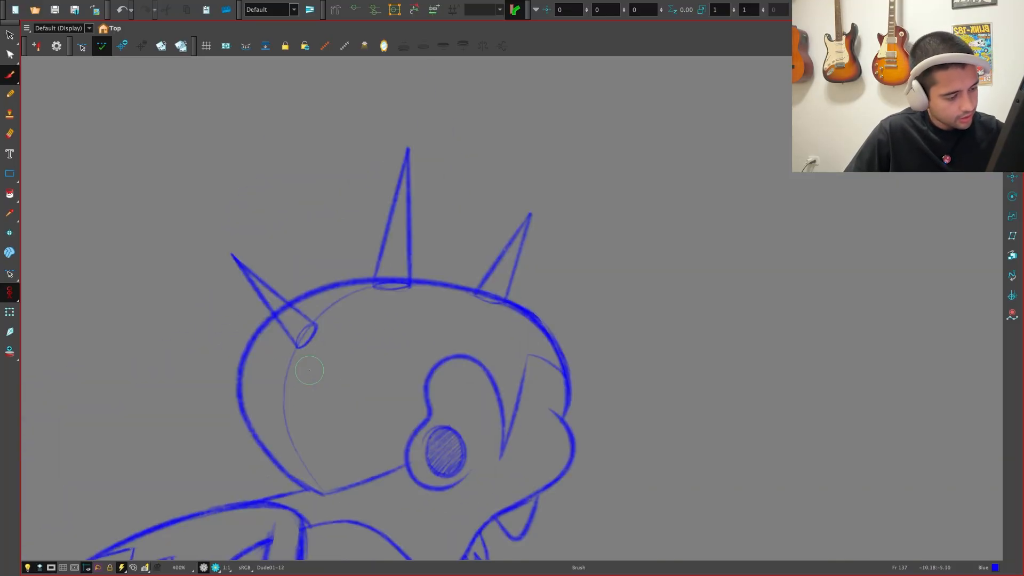
key(g)
drag(413, 465, 441, 419)
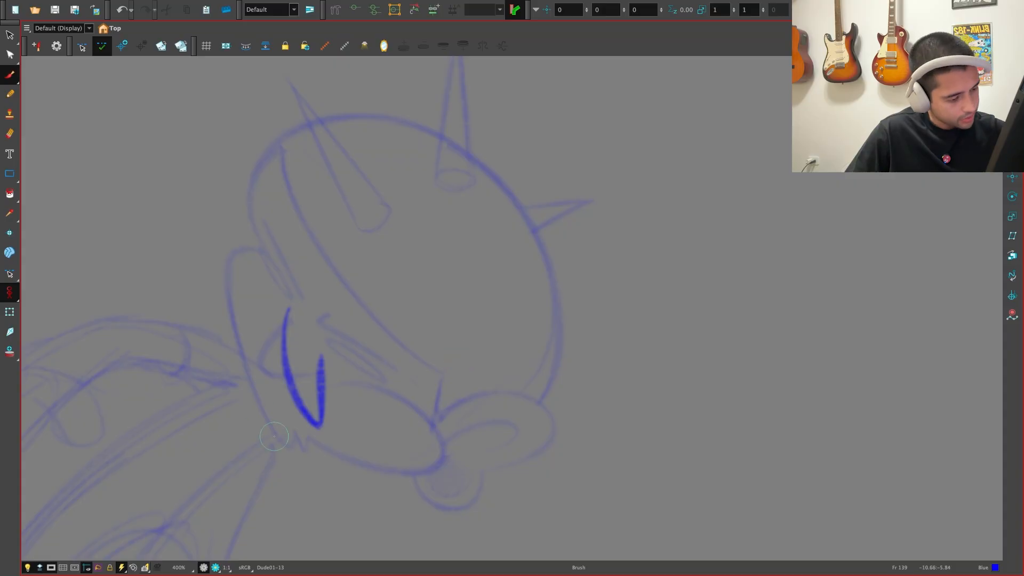
Ink the face's lower back edge and its small jagged points on frame 139, flipping against frame 137
mouse_move(252, 390)
mouse_down()
mouse_move(324, 479)
mouse_move(303, 437)
mouse_move(331, 460)
mouse_move(307, 406)
mouse_move(367, 350)
mouse_move(352, 346)
mouse_up()
key(f)
key(g)
key(f)
key(g)
key(f)
key(g)
key(ctrl+z)
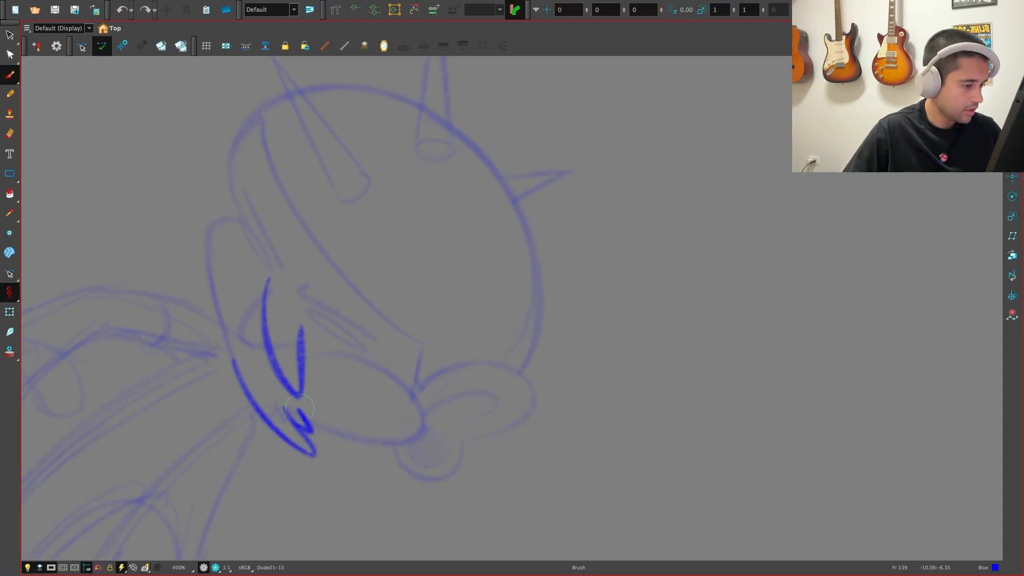
Ink the large rounded contour running forward from the jagged points, and check it against frame 137
mouse_move(300, 408)
mouse_down()
mouse_move(406, 350)
mouse_move(350, 351)
mouse_up()
key(f)
key(g)
key(f)
key(g)
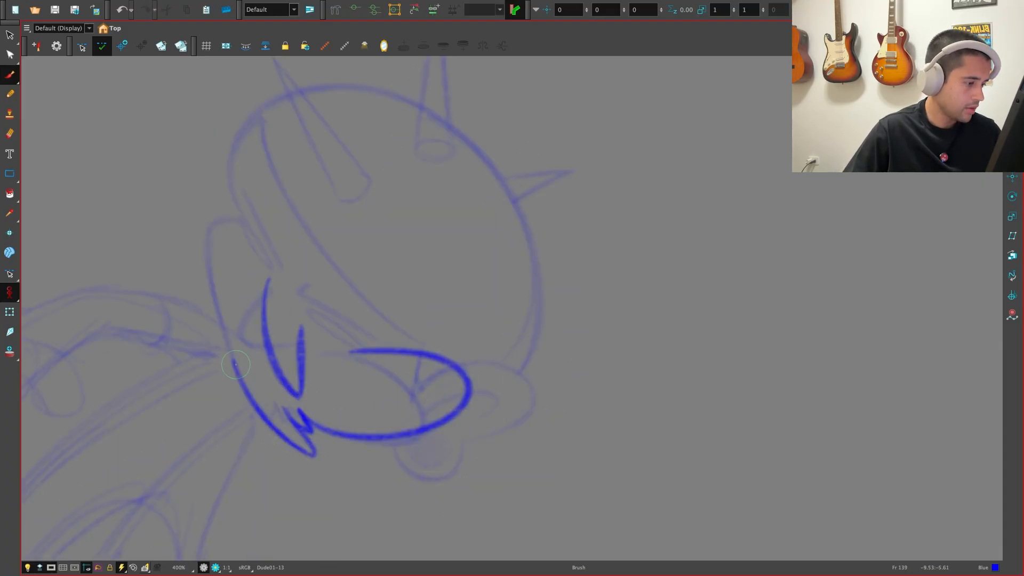
key(f)
key(g)
key(f)
key(g)
key(f)
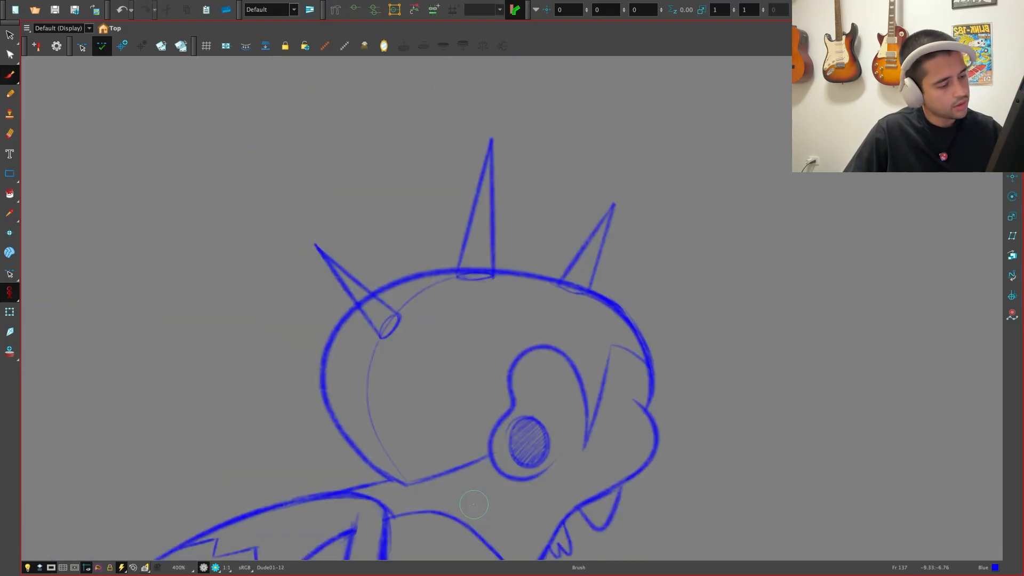
Ink the long outer curve up the back of the face on frame 139, checking it against frame 137
key(g)
mouse_move(368, 506)
mouse_down()
mouse_move(280, 381)
mouse_move(336, 316)
mouse_move(347, 335)
mouse_up()
key(f)
key(g)
key(f)
key(g)
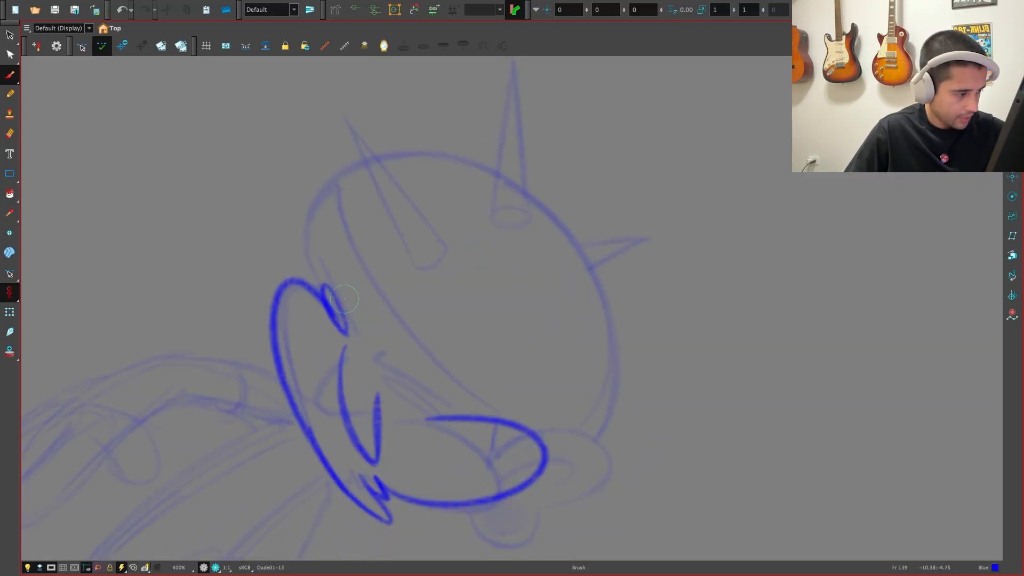
key(f)
key(g)
Redraw the small pointed loop at the upper end of the face's back curve on frame 139
key(super+z)
drag(324, 295, 347, 336)
key(f)
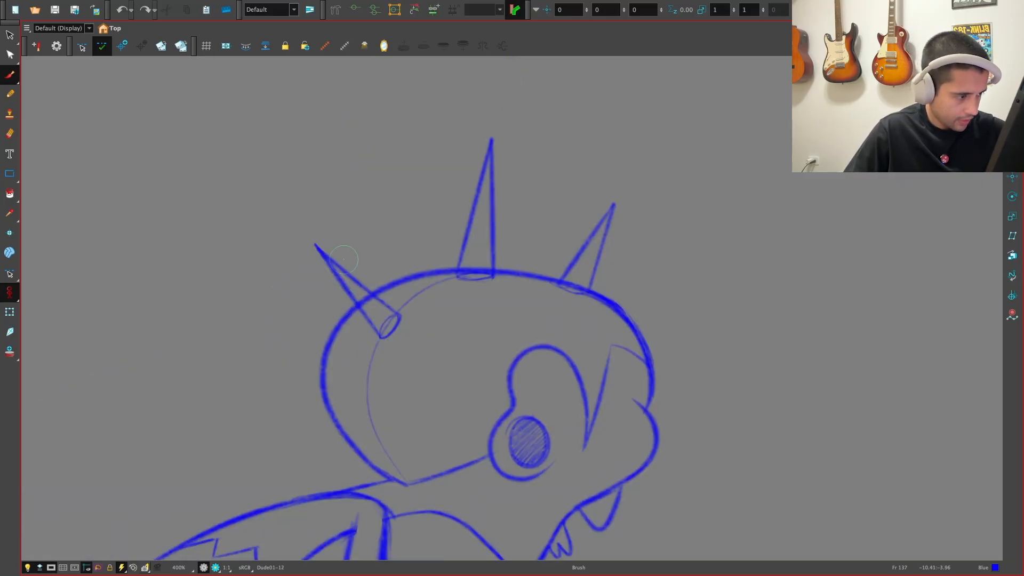
key(g)
key(e)
drag(337, 291, 349, 333)
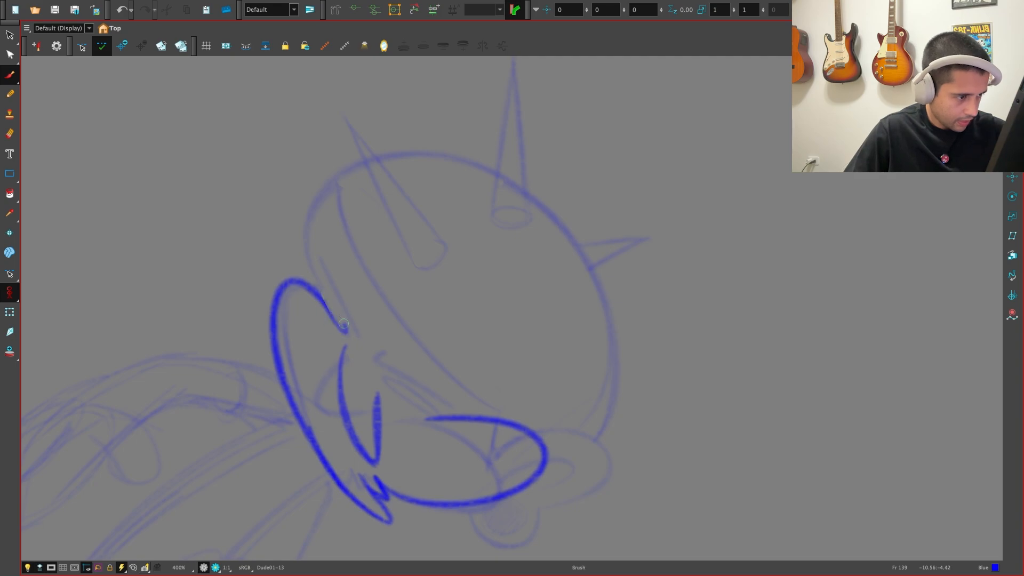
key(super+z)
key(f)
key(g)
Ink a short slanted line alongside the small upper loop, redrawing it once to match the motion
drag(331, 268, 368, 348)
key(f)
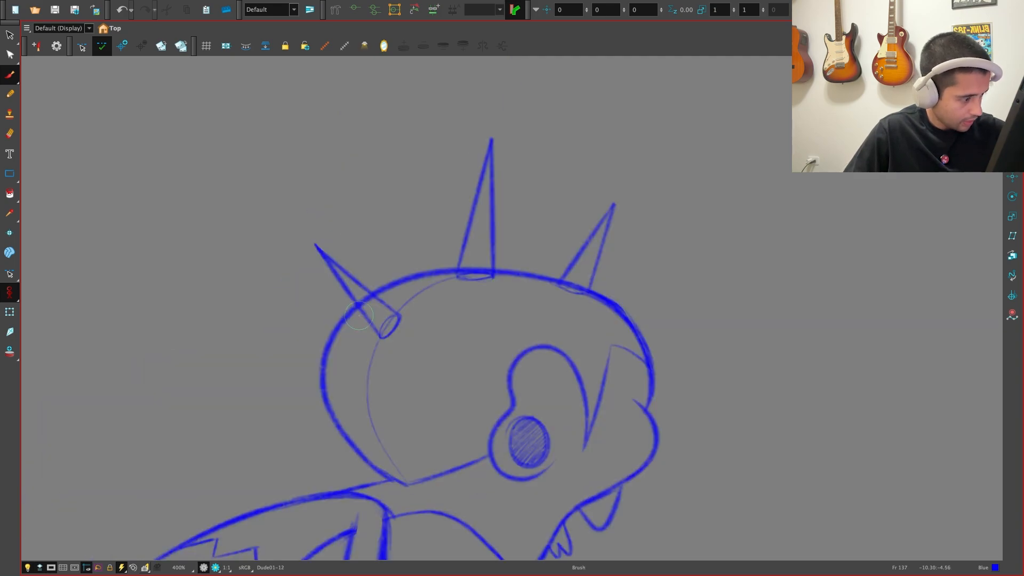
key(g)
key(super+z)
drag(322, 262, 359, 337)
key(f)
key(g)
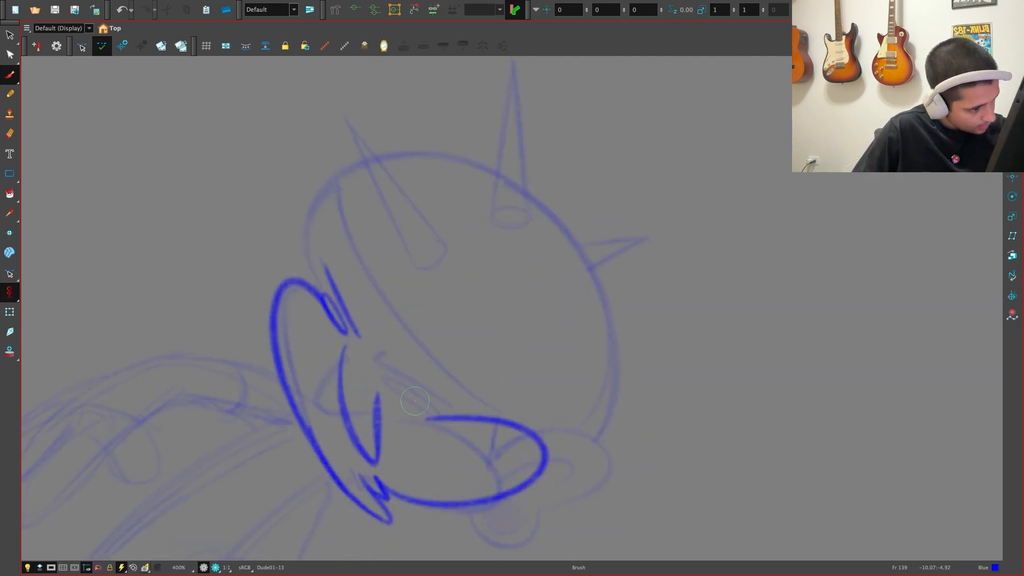
Ink the small elongated loop just above the start of the large rounded contour on frame 139
mouse_move(392, 391)
mouse_down()
mouse_move(389, 383)
mouse_move(405, 397)
mouse_move(388, 381)
mouse_move(433, 416)
mouse_move(391, 382)
mouse_move(416, 401)
mouse_up()
key(super+z)
key(super+z)
key(super+z)
key(f)
key(g)
key(super+z)
key(f)
key(g)
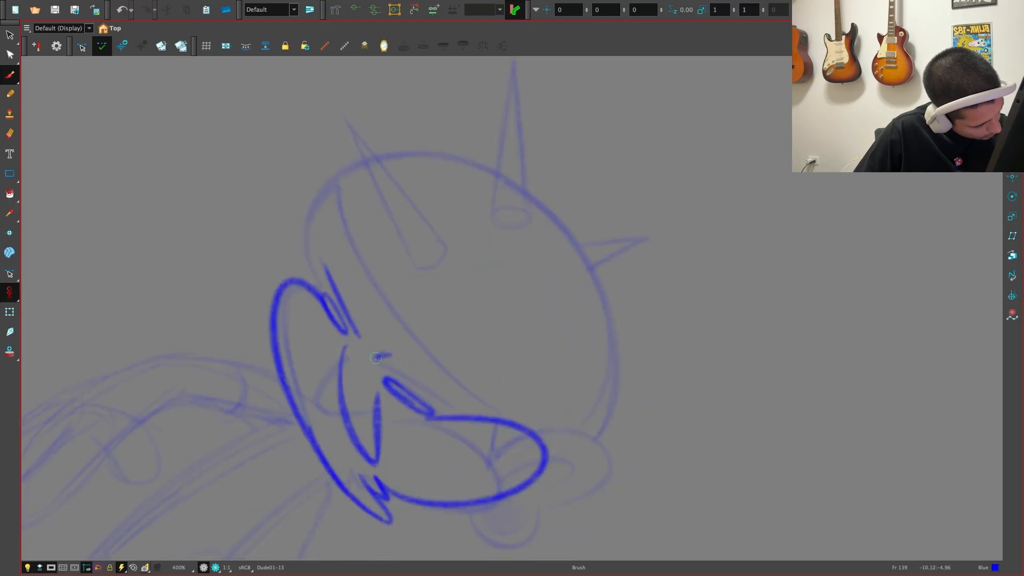
Ink the hooked slanting line above the elongated loop, redrawing its long edge until it flows with frame 137
drag(376, 358, 456, 405)
key(f)
key(g)
key(super+z)
drag(390, 353, 473, 405)
key(f)
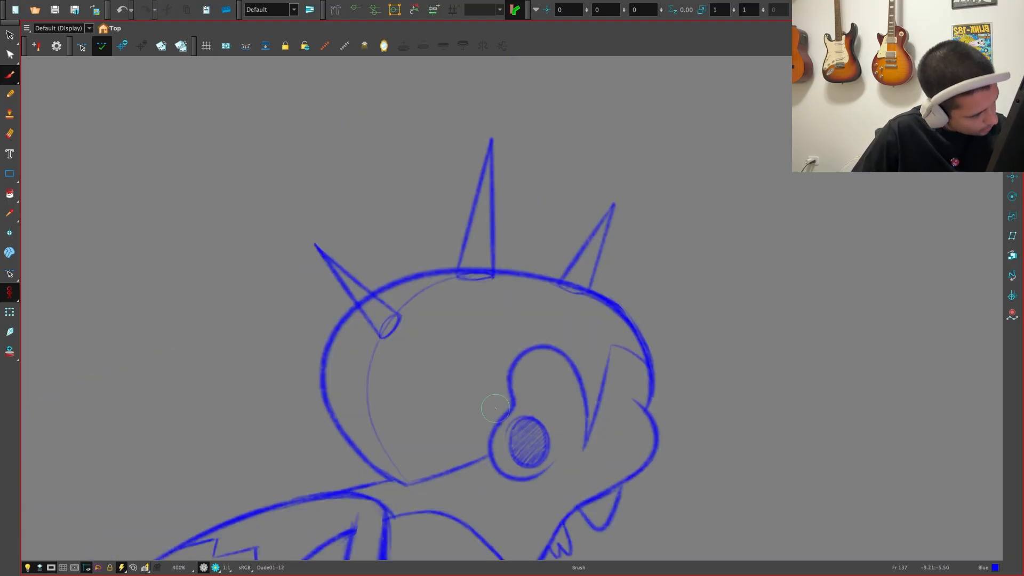
key(g)
key(super+z)
drag(393, 357, 472, 406)
key(f)
key(g)
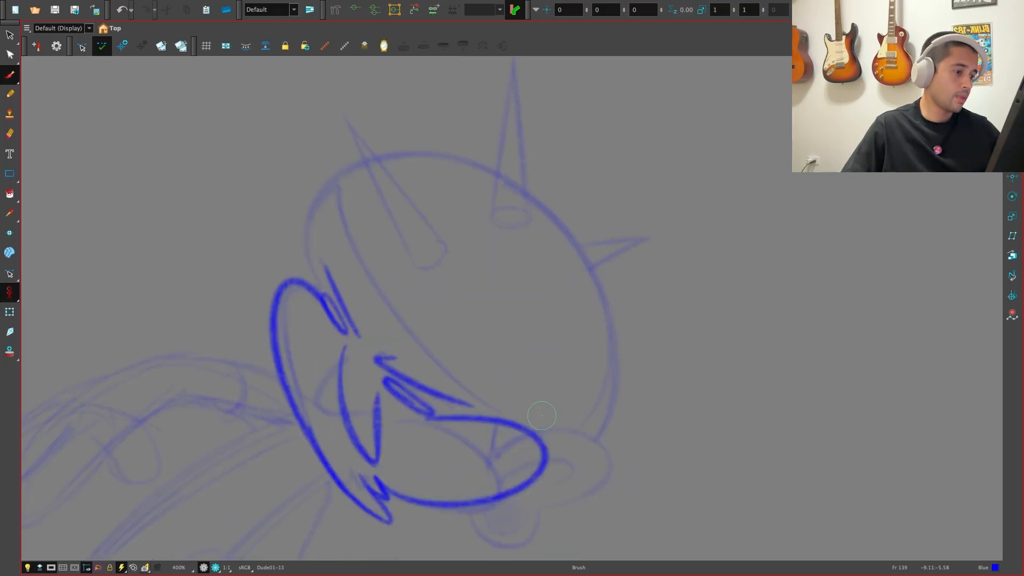
Examine the inked face from farther out, flipping between frame 139 and its neighbouring poses
key(f)
key(g)
key(1)
key(f)
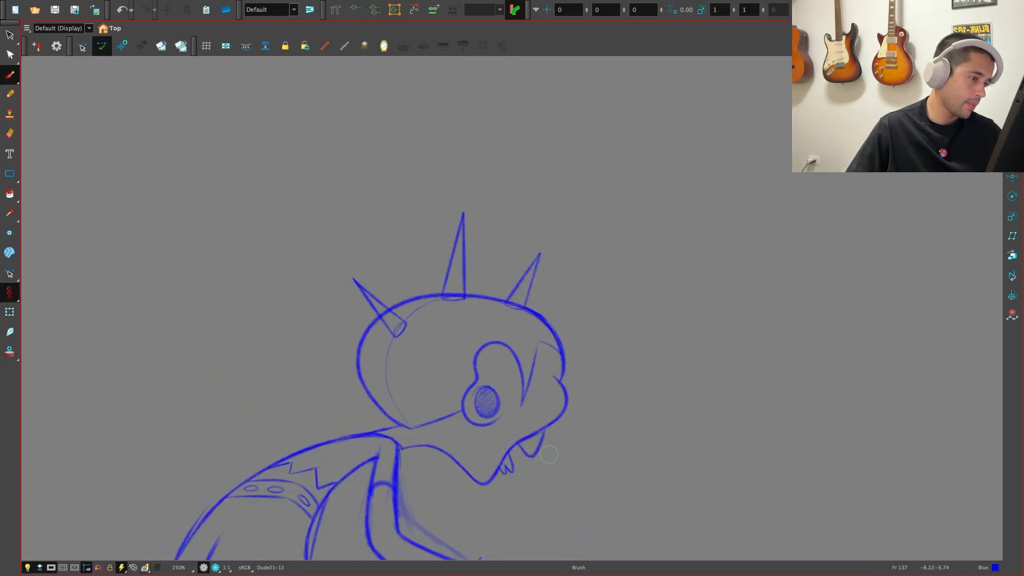
key(g)
key(f)
key(g)
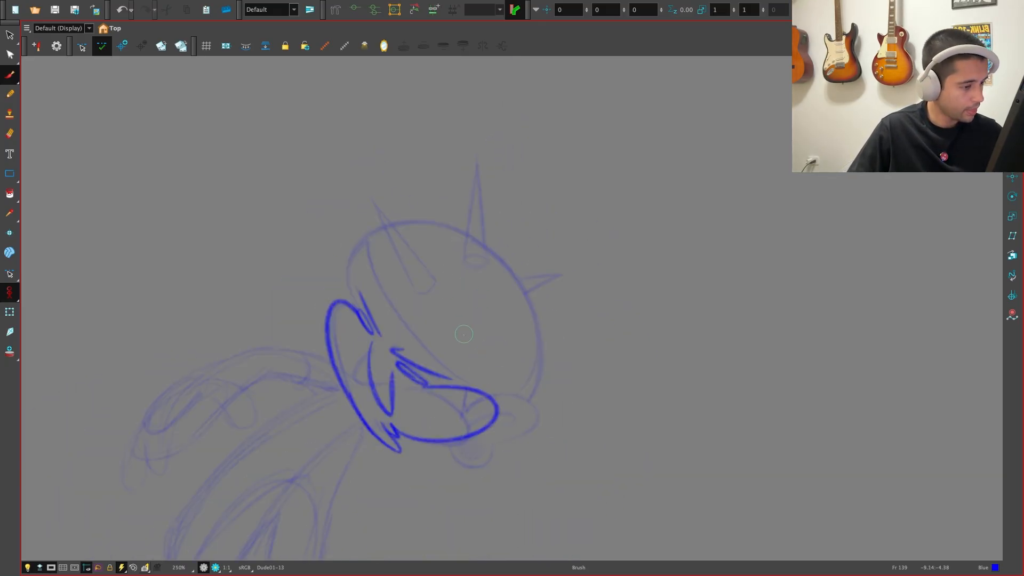
drag(464, 373, 450, 364)
key(f)
key(g)
key(g)
key(f)
key(f)
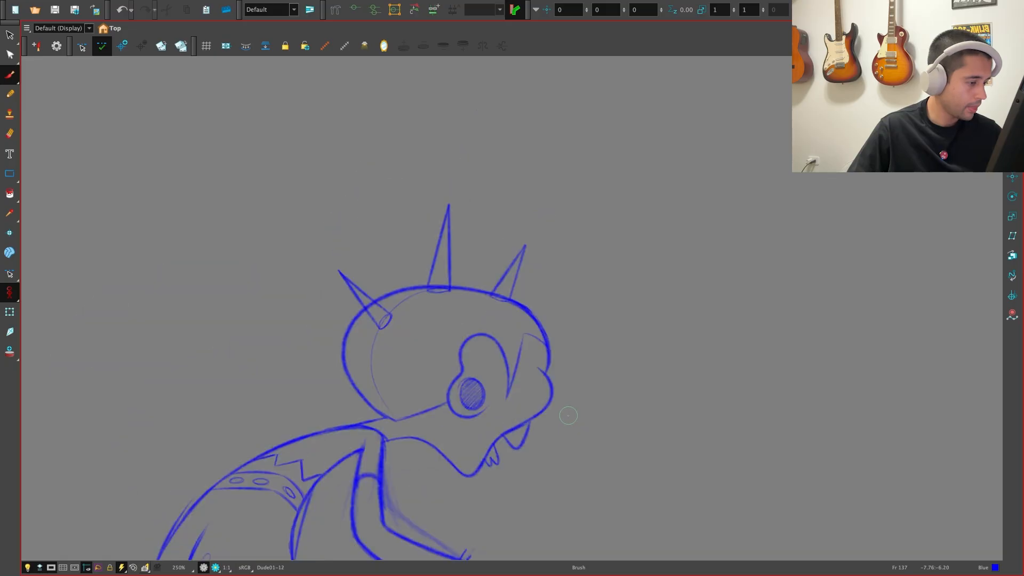
key(g)
Ink the small hanging lobe beneath the large rounded contour and rough in the pointed lobe in front of it
scroll(509, 446, up, 4)
mouse_move(297, 490)
mouse_down()
mouse_move(386, 539)
mouse_move(379, 486)
mouse_move(349, 543)
mouse_move(387, 487)
mouse_move(444, 485)
mouse_up()
key(ctrl+z)
key(f)
key(g)
key(f)
key(g)
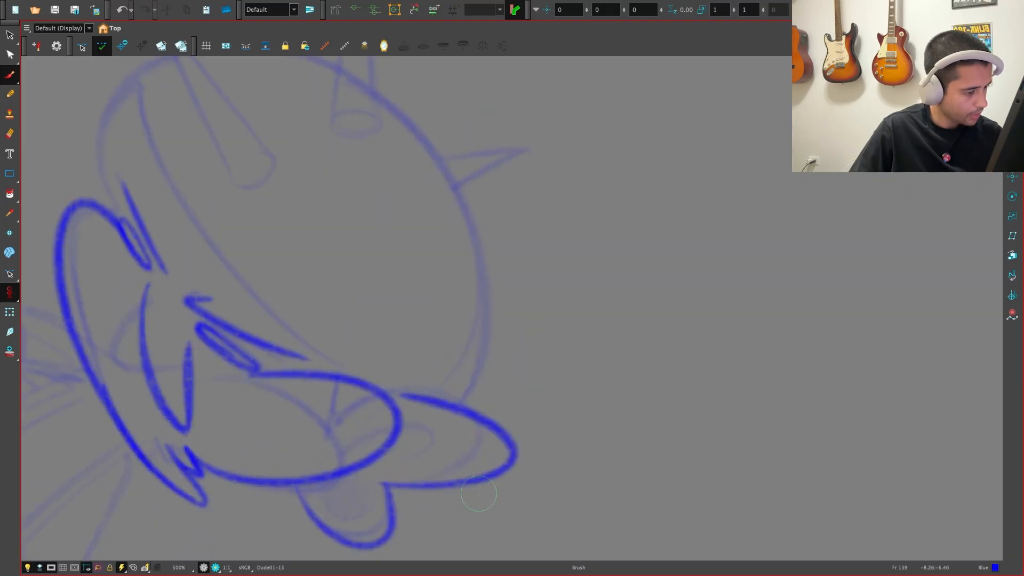
Try new outlines for the front lobe at the face's lower right, flipping through frames 137 and 141
key(g)
key(f)
key(f)
key(g)
key(ctrl+z)
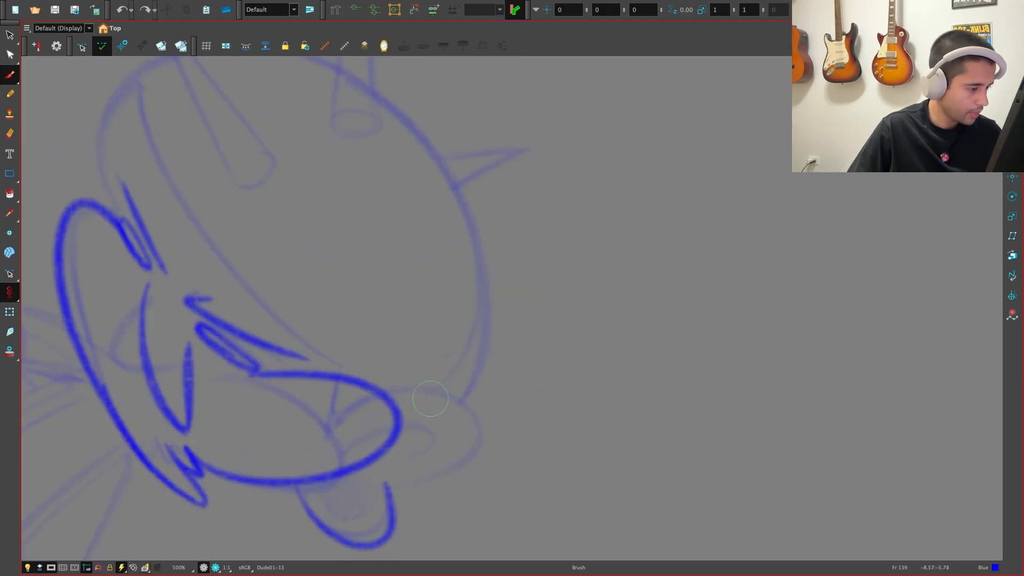
mouse_move(406, 398)
mouse_down()
mouse_move(468, 458)
mouse_move(385, 478)
mouse_up()
key(f)
key(g)
key(g)
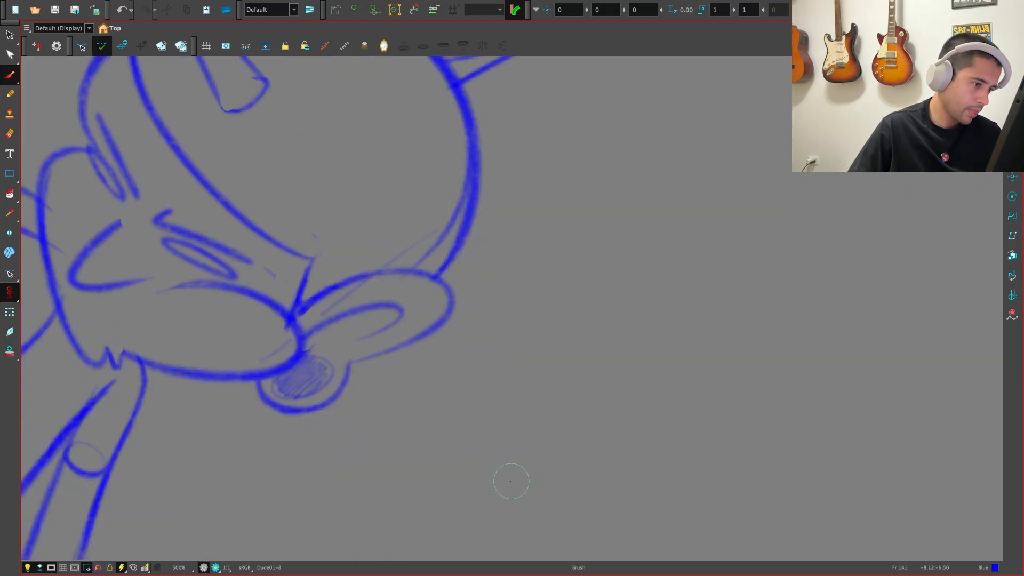
key(f)
key(ctrl+z)
mouse_move(403, 394)
mouse_down()
mouse_move(497, 415)
mouse_move(397, 478)
mouse_up()
key(f)
key(g)
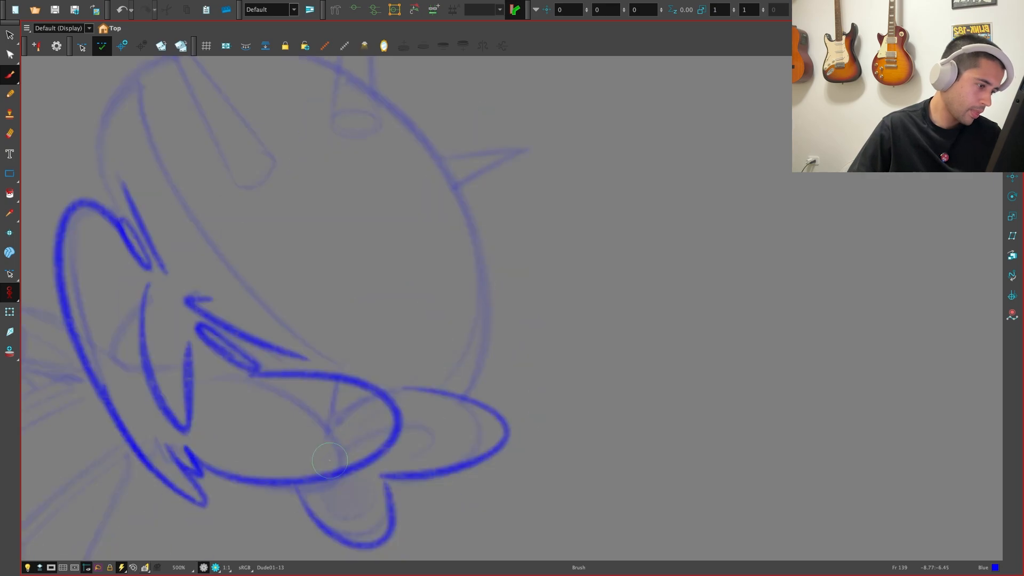
Flip through frames 137, 139 and 141 to examine how the front lobe of the face moves
key(f)
key(f)
key(g)
key(g)
key(f)
key(f)
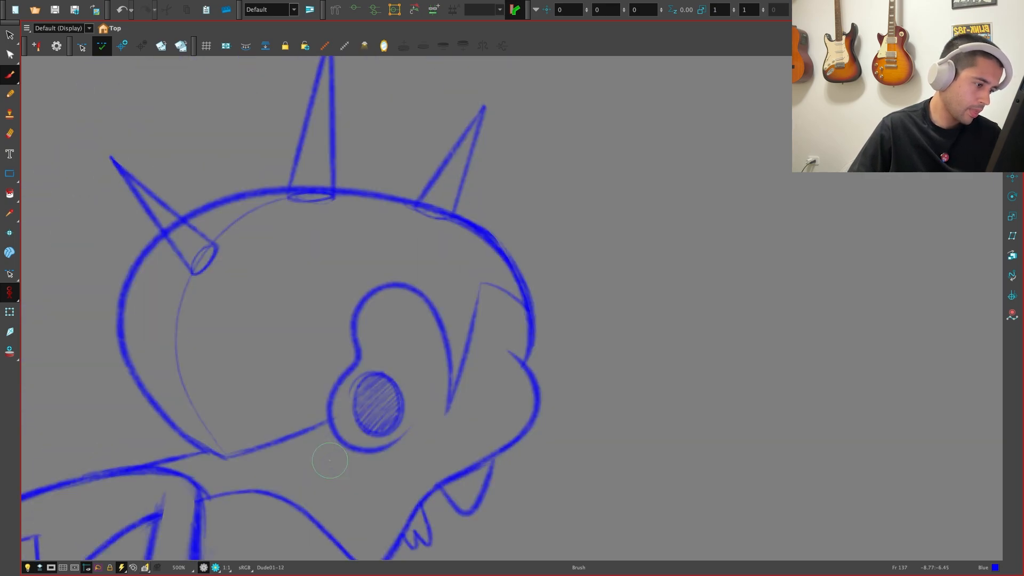
key(g)
key(g)
key(f)
key(f)
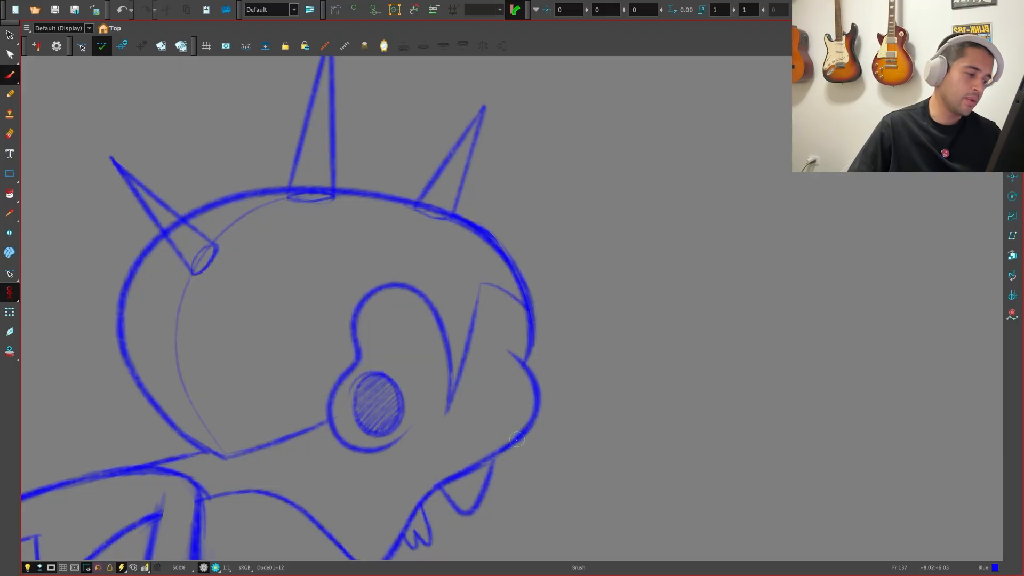
Mark the front tip of the face and flip between frames 137 and 139 to compare its spacing
drag(519, 438, 516, 440)
key(g)
key(f)
key(g)
key(f)
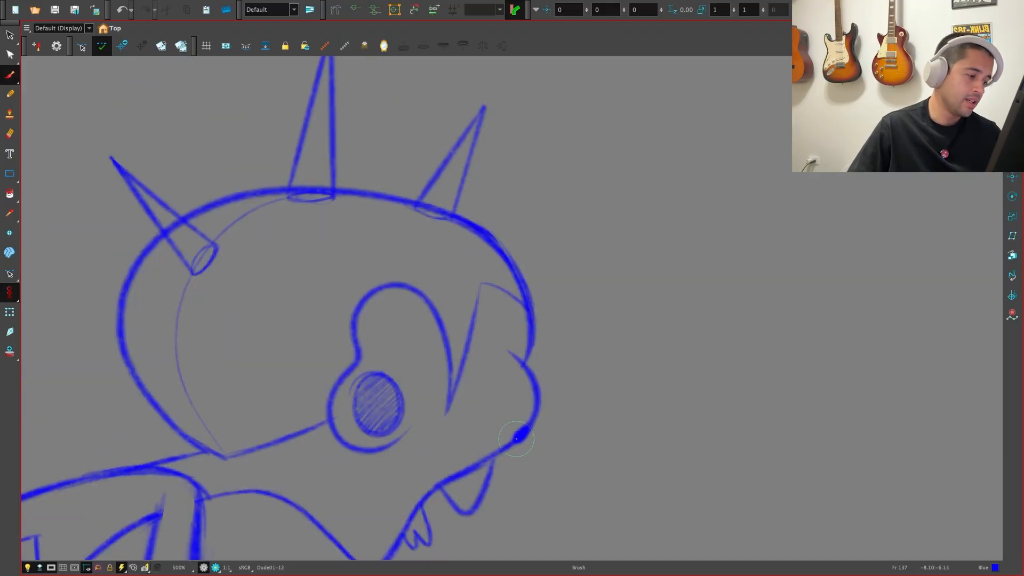
key(g)
key(f)
key(g)
key(f)
key(g)
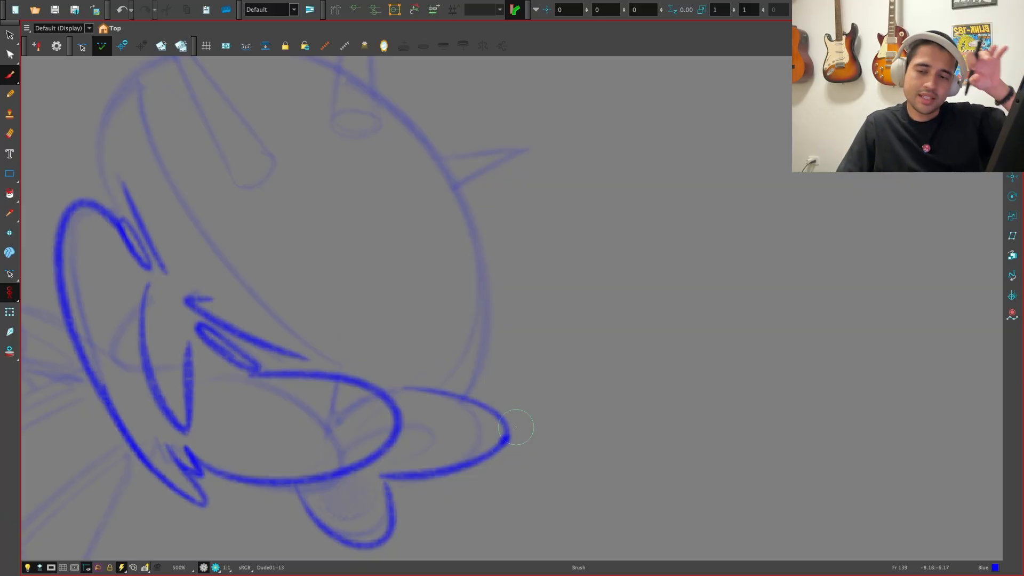
key(f)
key(g)
key(f)
key(g)
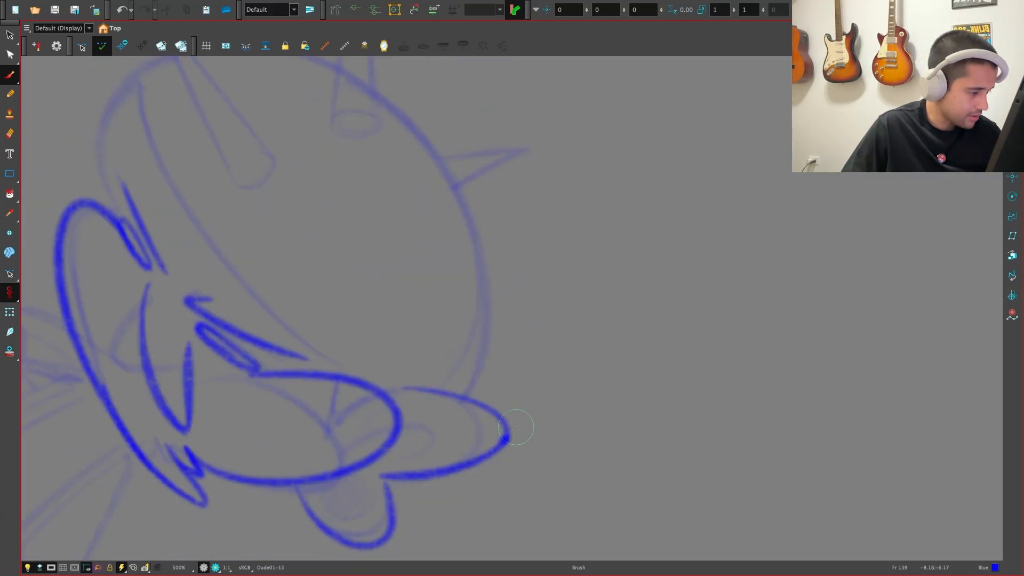
Replace the front lobe's outline on frame 139 with a shorter, rounder one and check it against frame 137
key(ctrl+z)
mouse_move(393, 484)
mouse_down()
mouse_move(438, 393)
mouse_move(396, 398)
mouse_up()
key(f)
key(g)
key(f)
key(g)
key(f)
key(g)
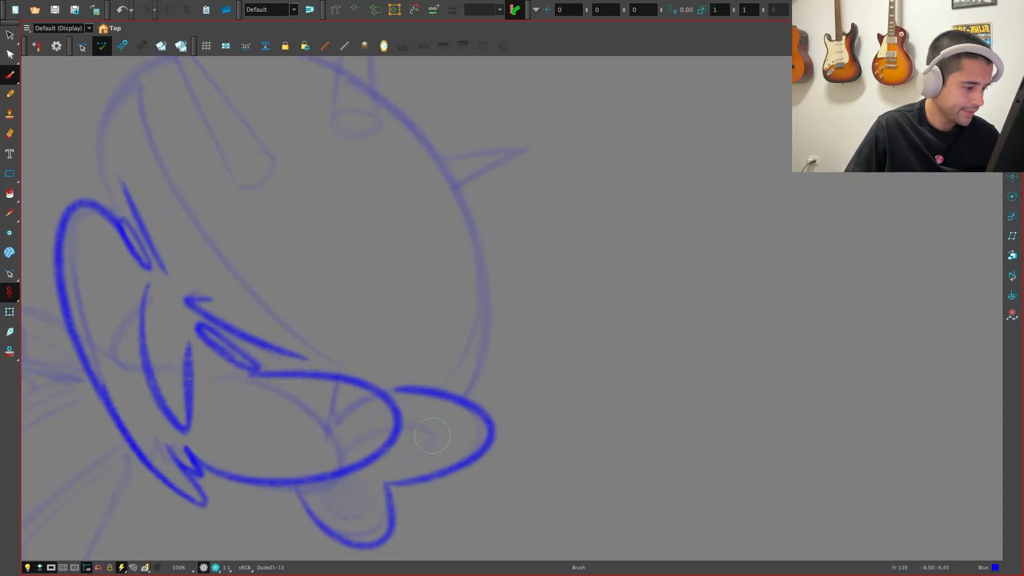
Ink the small inner curve inside the front lobe on frame 139 and check it against frame 137
drag(459, 436, 403, 455)
key(f)
key(g)
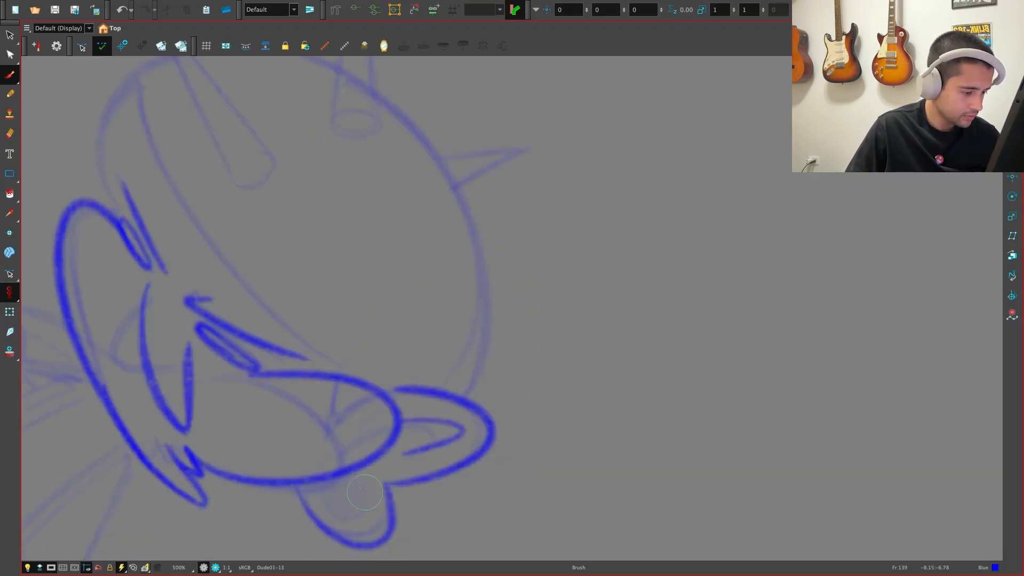
Try to outline the round plug inside the ear's lower lobe on frame 139, comparing its placement with the neighbouring frames
drag(339, 485, 357, 489)
key(f)
key(g)
key(g)
key(f)
key(f)
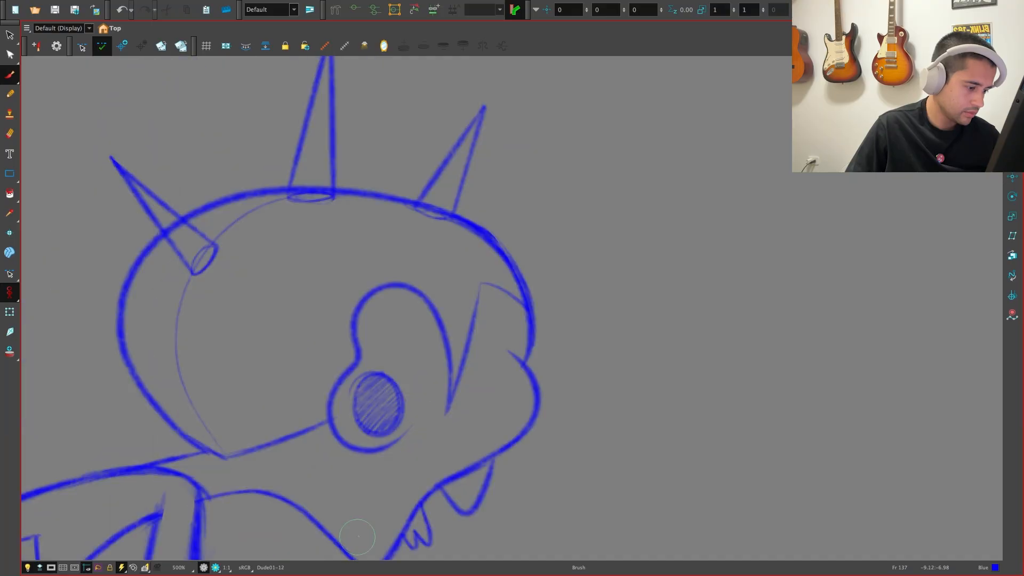
key(g)
mouse_move(357, 536)
mouse_down()
mouse_move(646, 487)
mouse_move(526, 391)
mouse_move(451, 442)
mouse_up()
key(super+z)
key(g)
key(f)
key(2)
key(2)
key(2)
key(super+z)
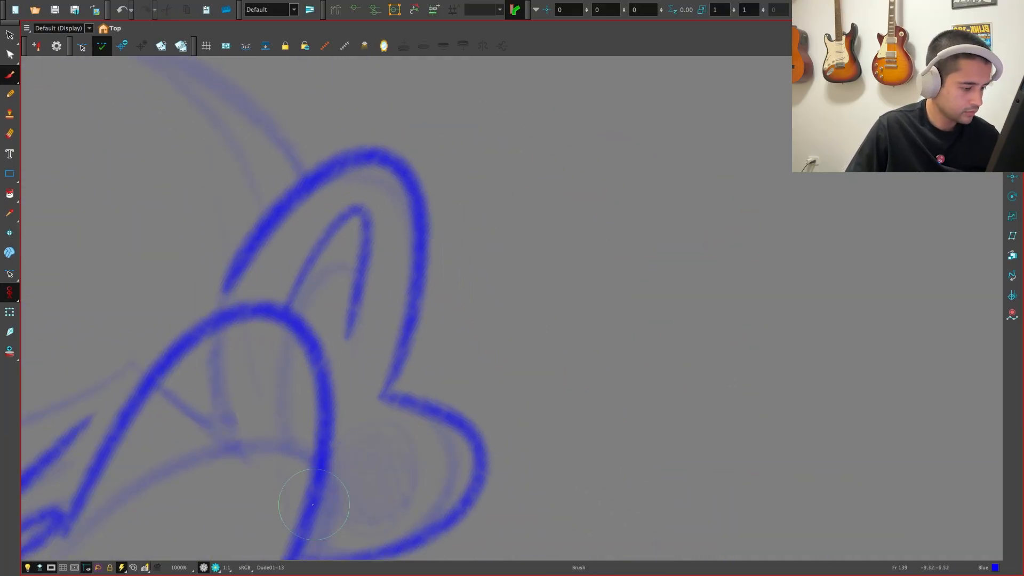
Outline the oval plug in the ear's lower lobe on frame 139, fill it with hatching and compare it with frame 137
mouse_move(323, 525)
mouse_down()
mouse_move(331, 456)
mouse_move(319, 493)
mouse_up()
key(f)
key(g)
mouse_move(347, 453)
mouse_down()
mouse_move(321, 513)
mouse_move(389, 439)
mouse_move(364, 512)
mouse_up()
key(shift+x)
scroll(424, 413, down, 4)
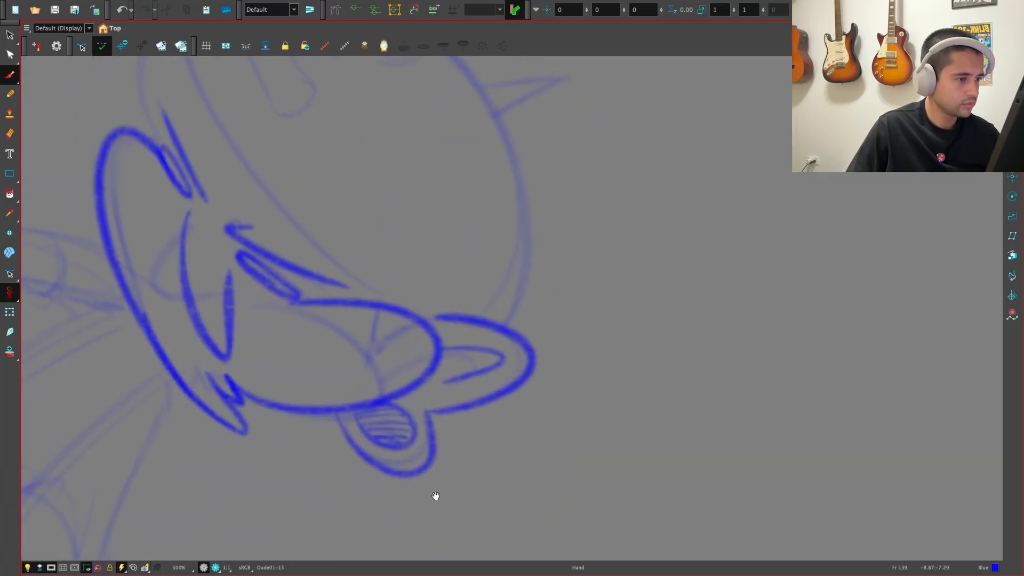
key(f)
key(g)
scroll(442, 532, down, 1)
key(f)
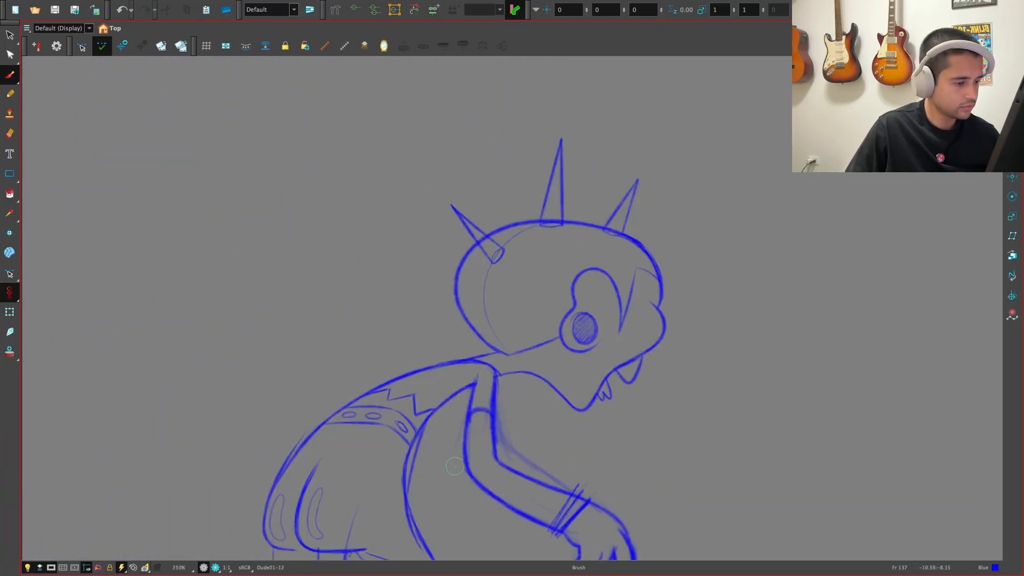
key(g)
Ink the first finger of the trailing hand over the rough on frame 139, using frame 141 as reference
scroll(341, 444, up, 1)
drag(340, 443, 440, 444)
scroll(469, 423, up, 1)
key(f)
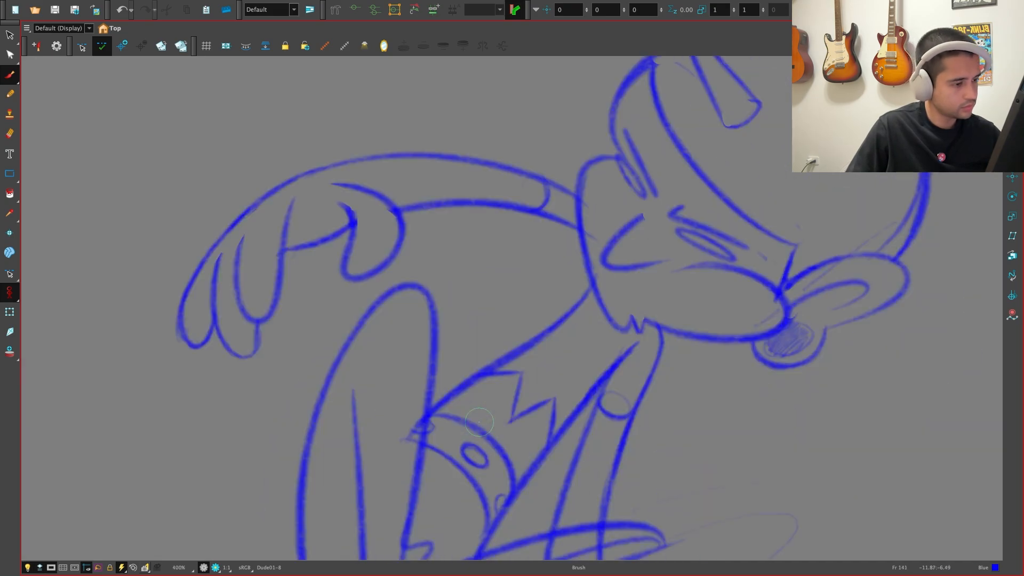
key(g)
mouse_move(381, 316)
mouse_down()
mouse_move(312, 379)
mouse_move(344, 411)
mouse_move(401, 346)
mouse_up()
drag(337, 345, 392, 340)
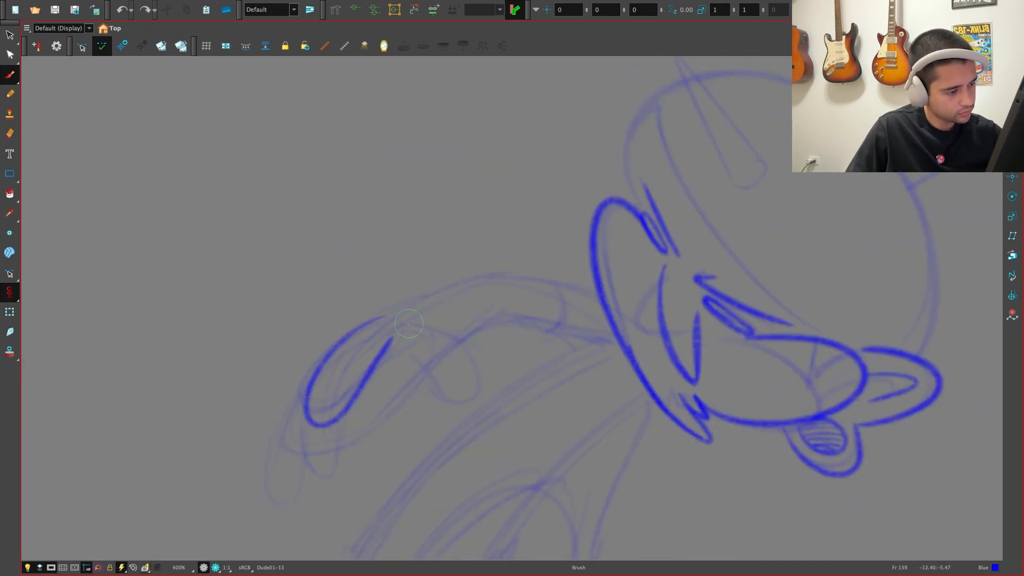
Flip between frames 137, 139 and 141 to examine how the trailing hand moves
key(f)
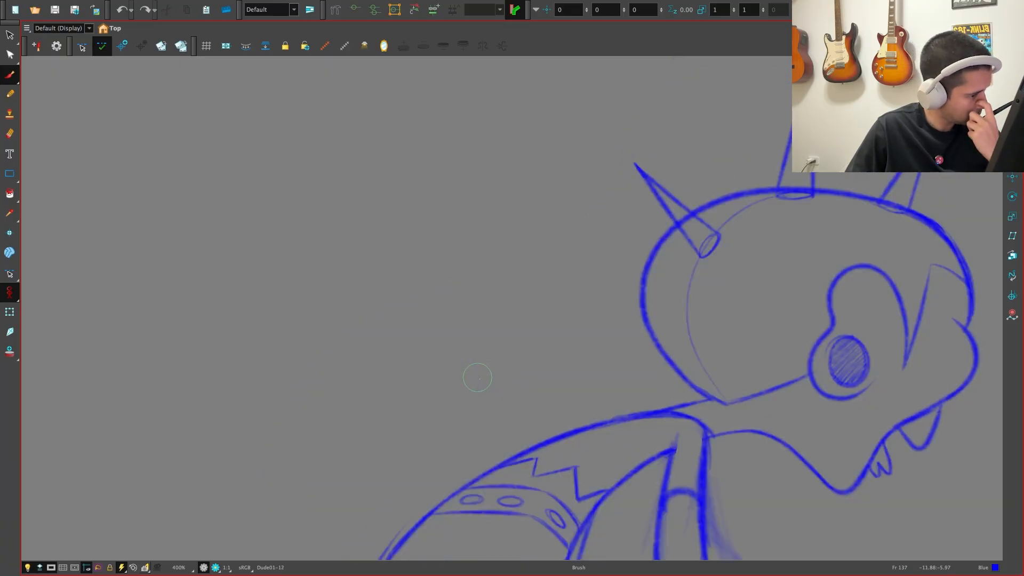
key(g)
key(g)
key(g)
key(f)
key(f)
key(f)
key(g)
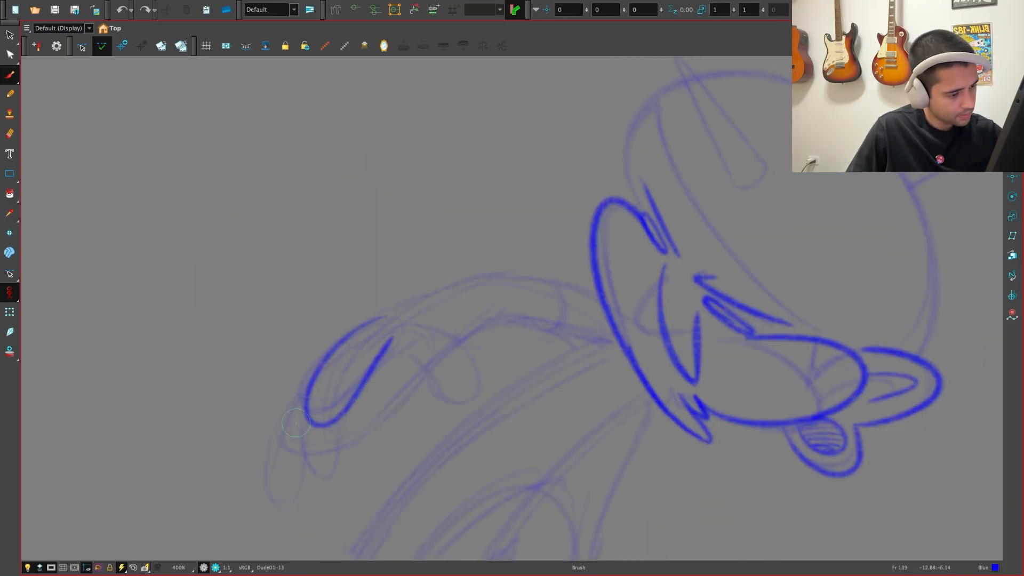
Ink the second finger below the first on frame 139, redrawing it once and comparing it with frames 137 and 141
drag(298, 430, 347, 406)
key(f)
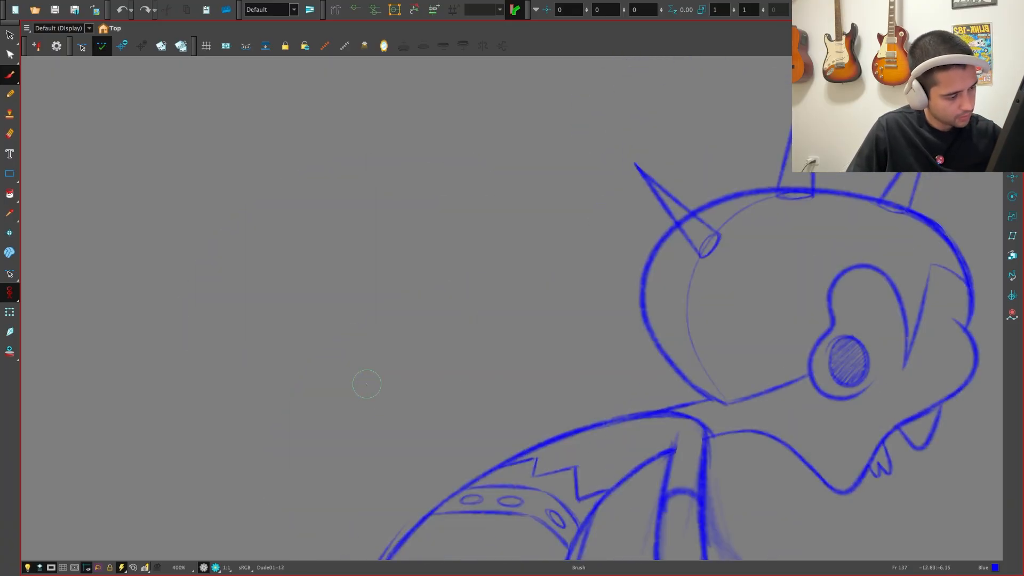
key(g)
key(g)
key(f)
key(ctrl+z)
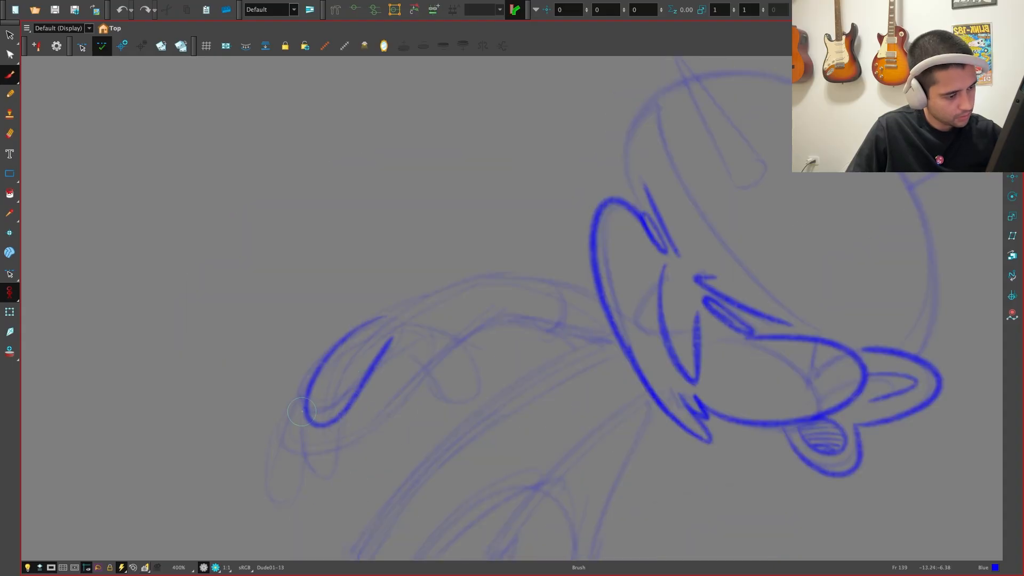
mouse_move(315, 405)
mouse_down()
mouse_move(311, 479)
mouse_move(341, 438)
mouse_up()
key(f)
key(g)
key(f)
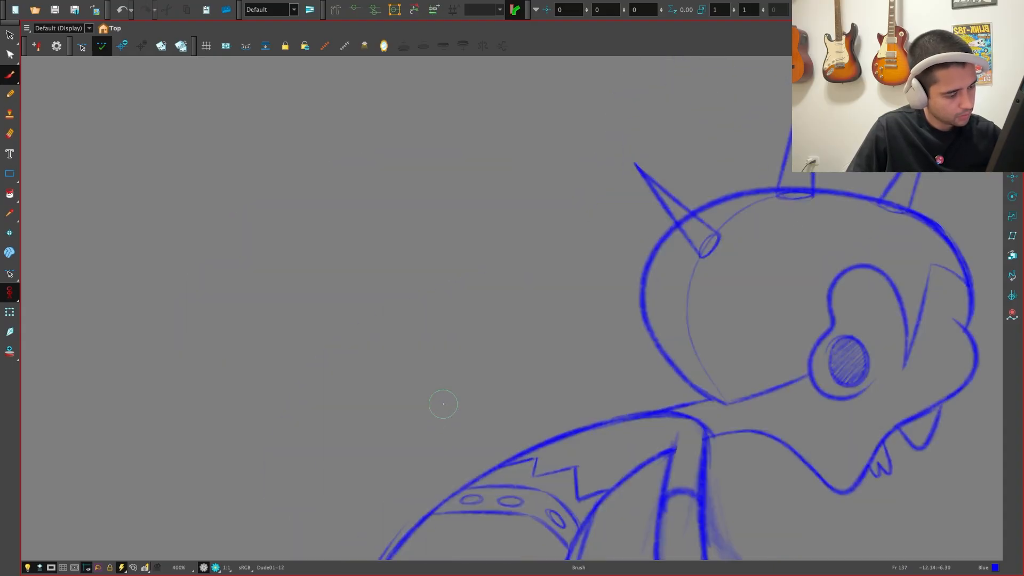
key(g)
key(g)
key(f)
Ink the outermost finger on frame 139, replace it with a slightly longer one and compare it with the neighbouring frames
drag(296, 488, 348, 343)
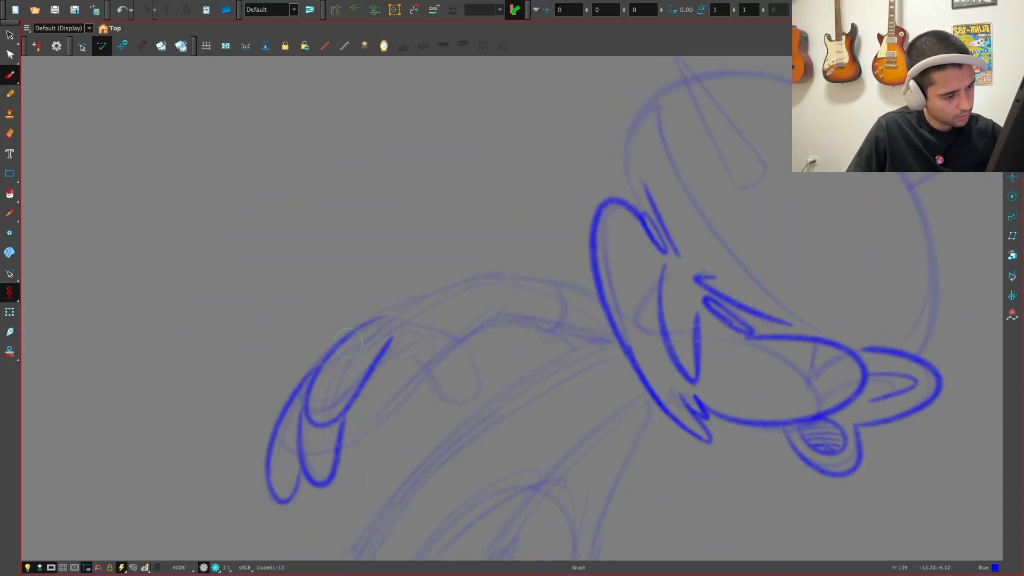
key(ctrl+z)
mouse_move(299, 470)
mouse_down()
mouse_move(270, 483)
mouse_move(313, 369)
mouse_move(349, 345)
mouse_up()
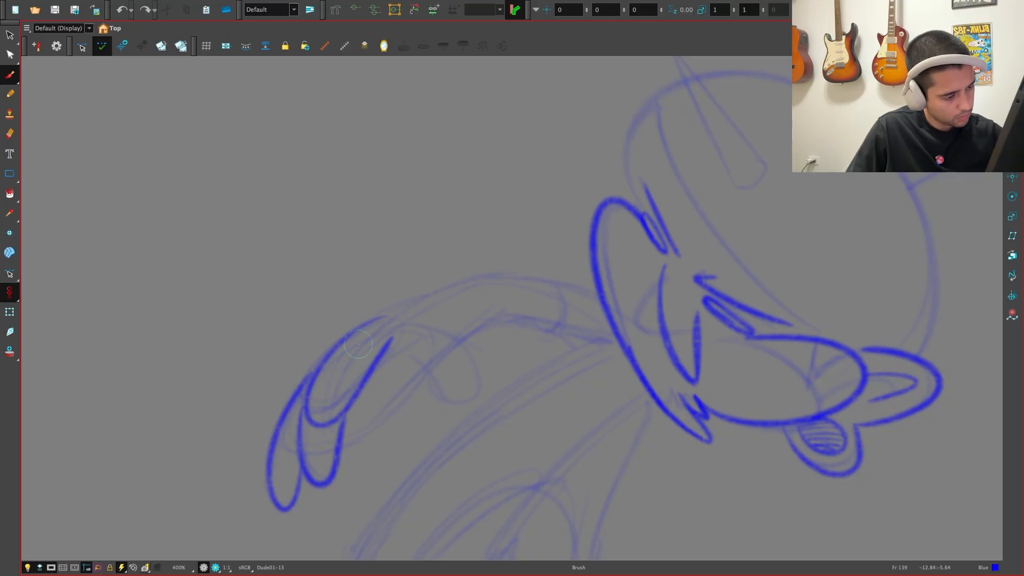
key(f)
key(g)
key(g)
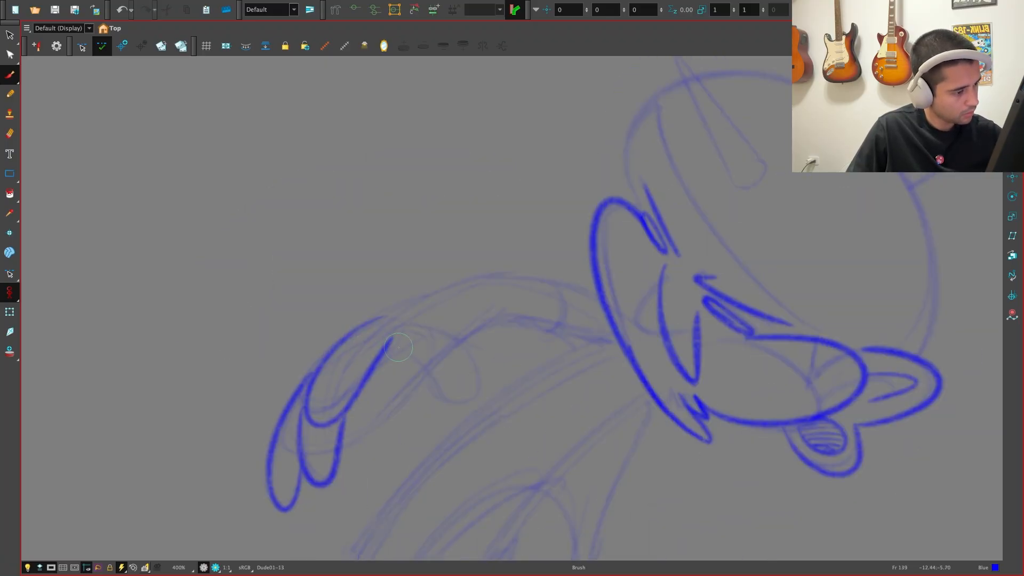
Ink the curled thumb of the trailing hand on frame 139 and check its shape against frame 141
mouse_move(413, 356)
mouse_down()
mouse_move(465, 334)
mouse_move(425, 326)
mouse_up()
key(f)
key(g)
key(g)
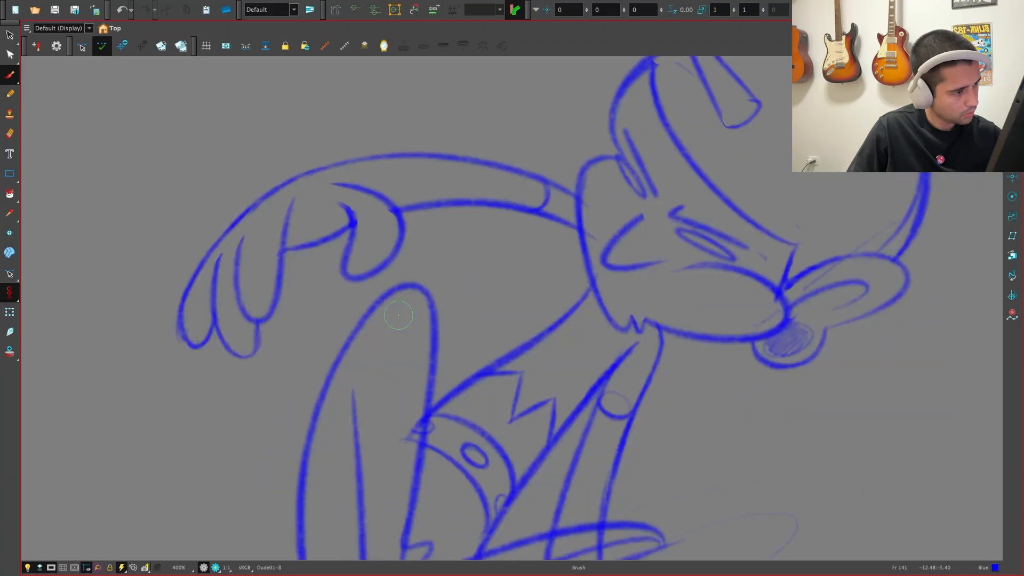
key(f)
Ink the palm line from the second finger to the thumb's base on frame 139, and save the scene
drag(339, 435, 443, 351)
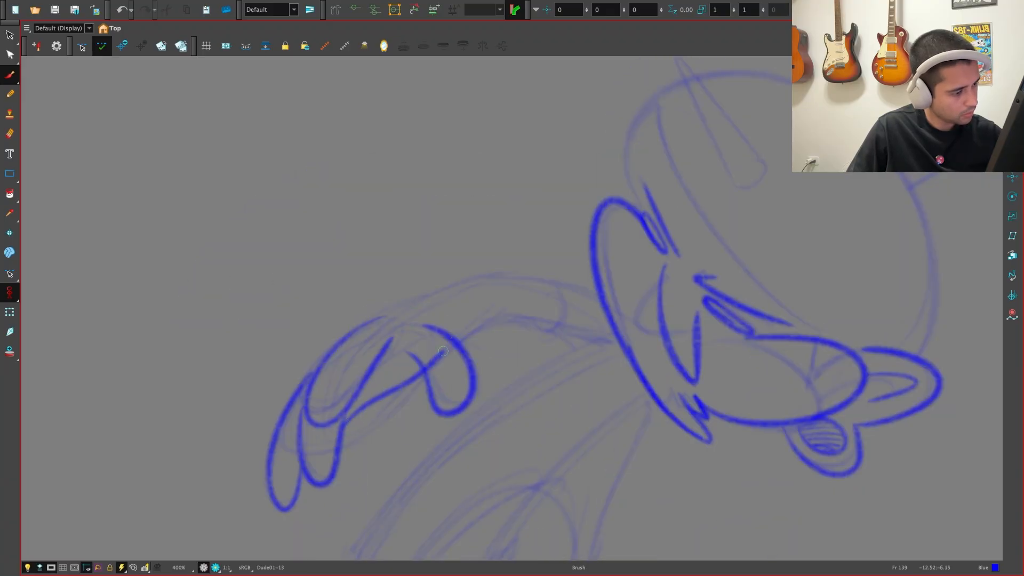
key(ctrl+z)
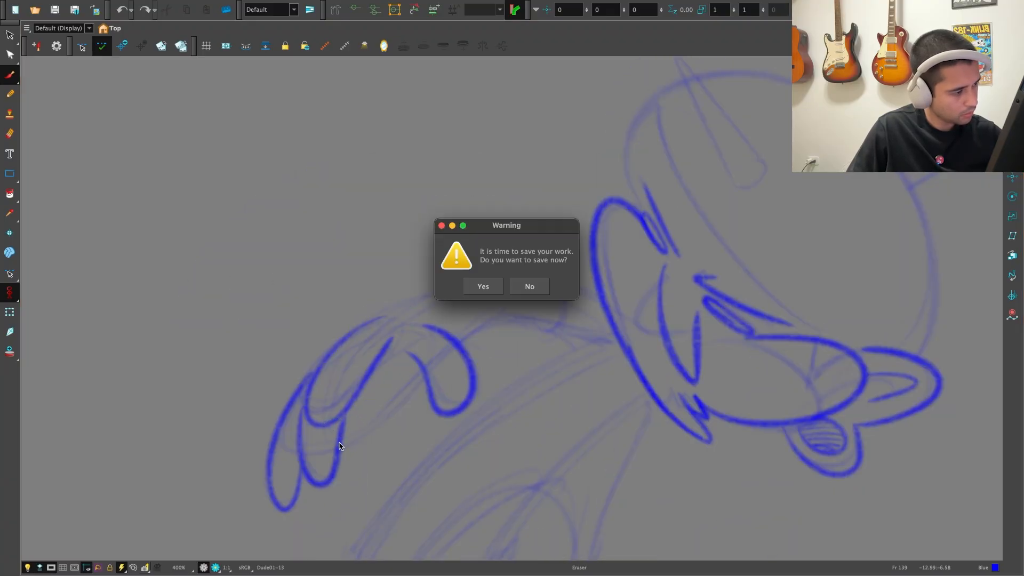
click(484, 288)
drag(385, 393, 420, 366)
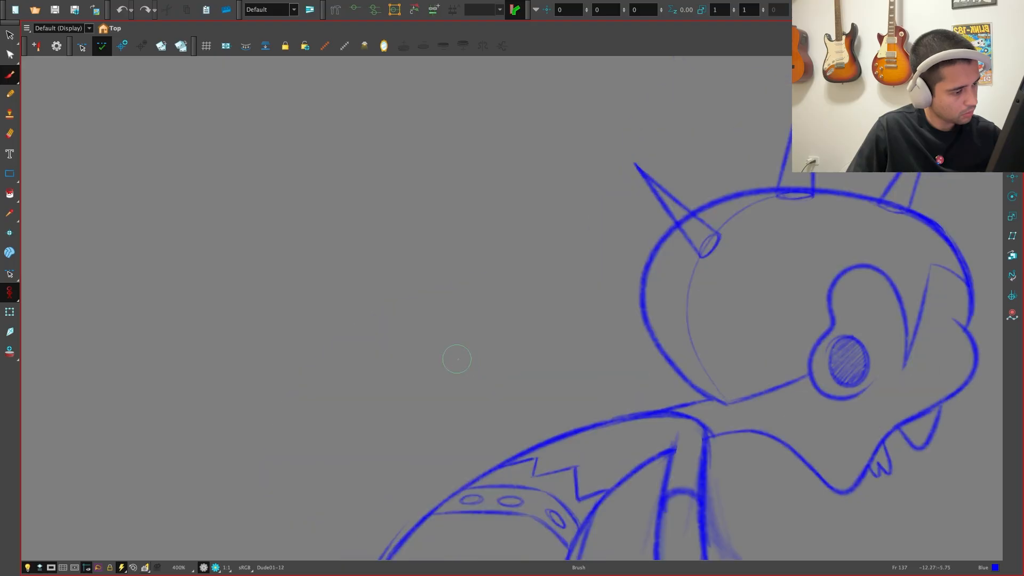
key(ctrl+z)
mouse_move(342, 438)
mouse_down()
mouse_move(373, 395)
mouse_move(422, 367)
mouse_up()
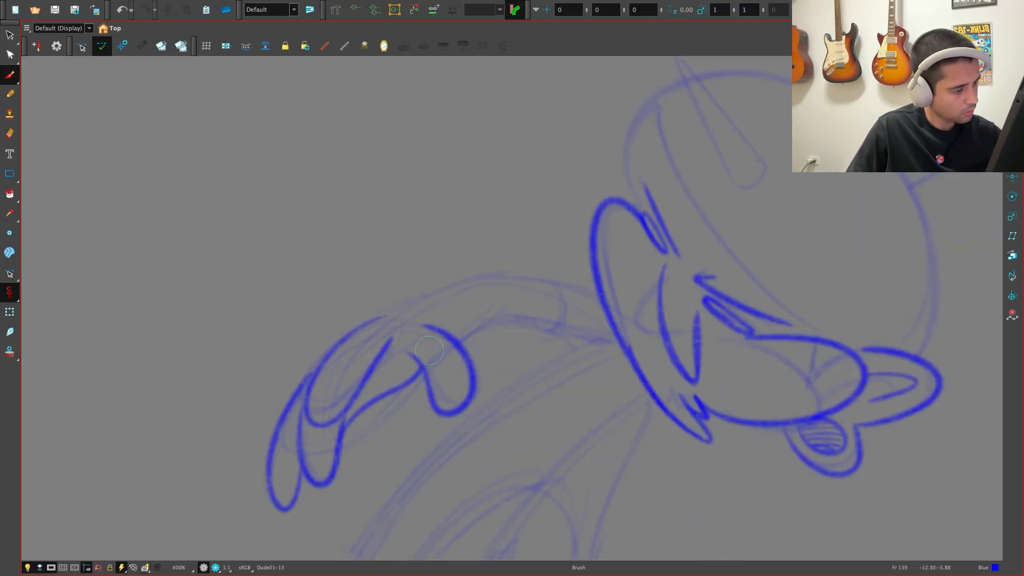
Try a curved outer contour for the arm from the hand to the jaw on frame 139 and compare it with frames 137 and 141
drag(391, 516, 517, 488)
key(2)
mouse_move(332, 491)
mouse_down()
mouse_move(475, 312)
mouse_move(592, 320)
mouse_up()
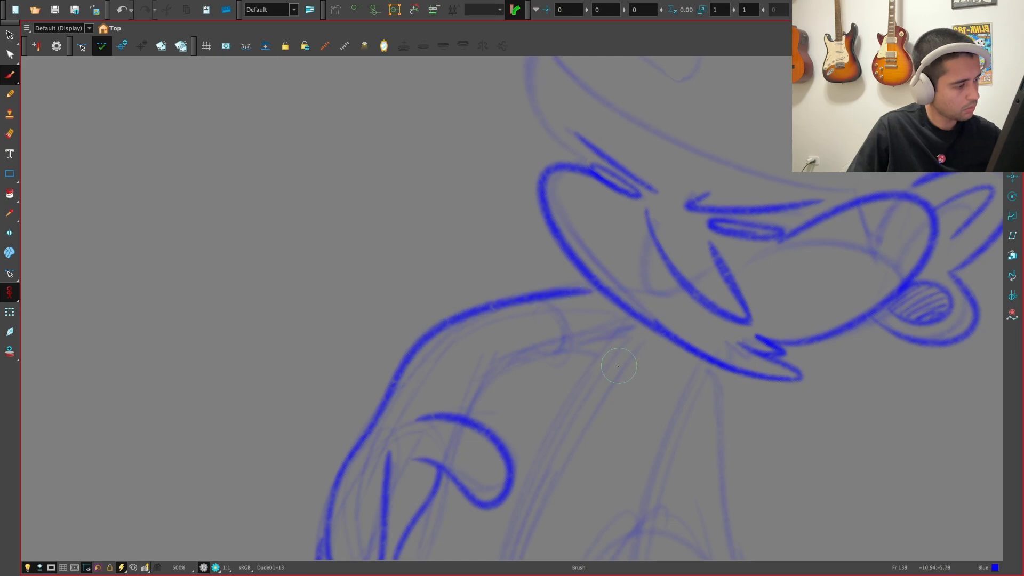
key(shift+x)
key(1)
key(1)
key(1)
key(f)
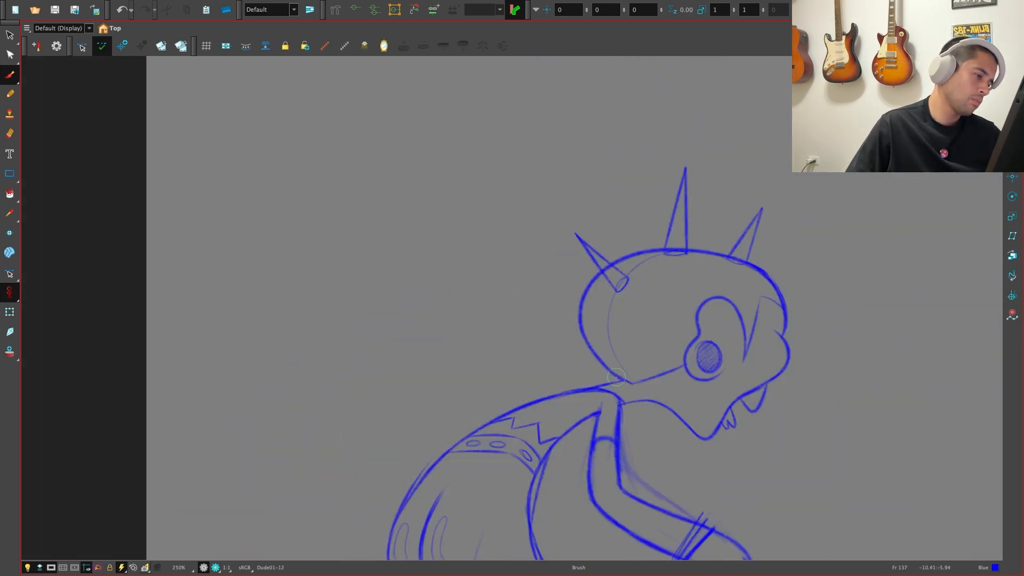
key(g)
key(g)
key(f)
key(f)
key(g)
key(g)
Redraw the arm's outer contour from the back of the hand to the jaw on frame 139 with a smoother elbow
key(2)
key(2)
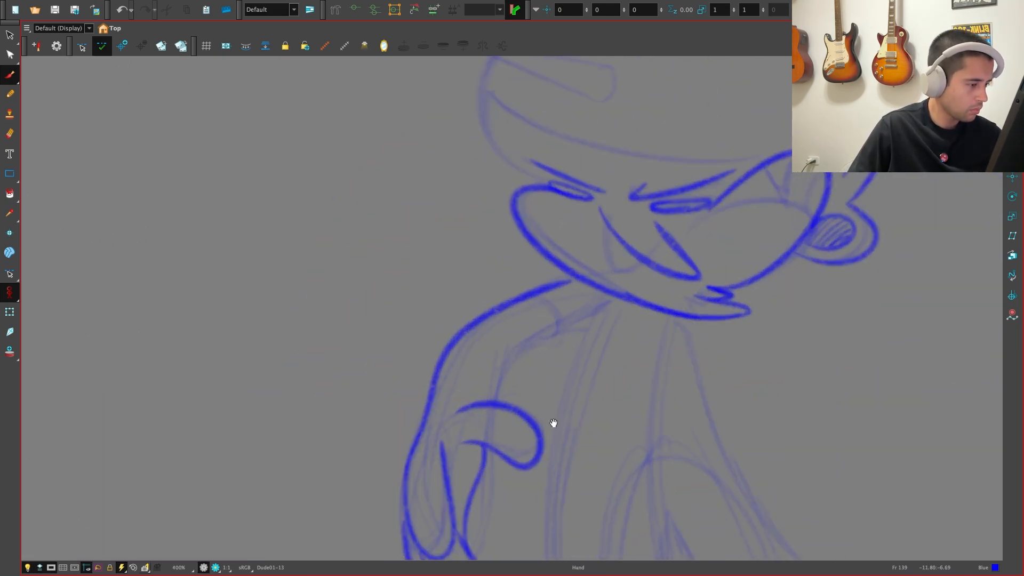
mouse_move(405, 447)
mouse_down()
mouse_move(443, 368)
mouse_move(536, 285)
mouse_up()
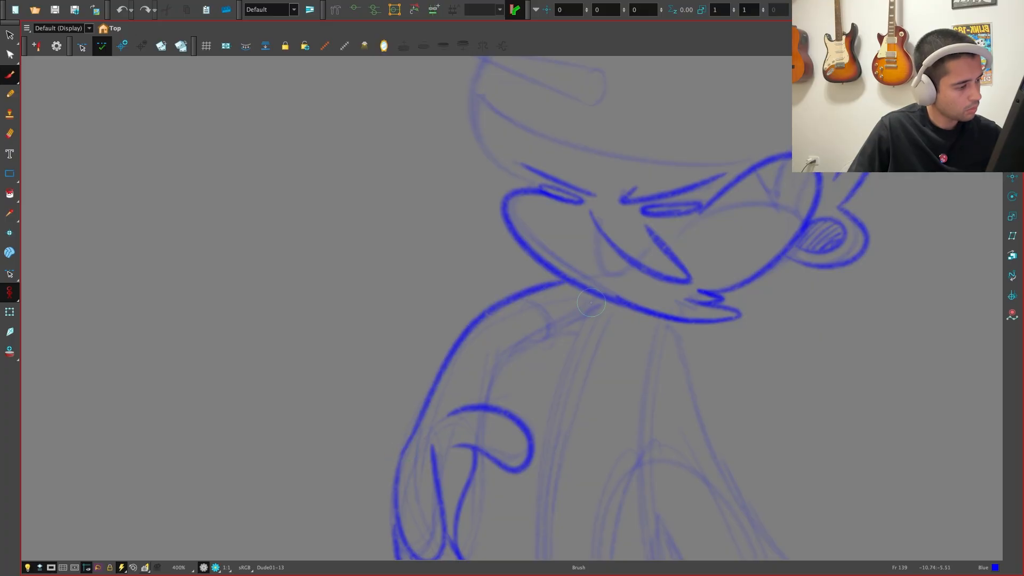
key(g)
key(f)
key(ctrl+z)
mouse_move(401, 460)
mouse_down()
mouse_move(441, 384)
mouse_move(536, 285)
mouse_up()
key(g)
key(f)
key(ctrl+z)
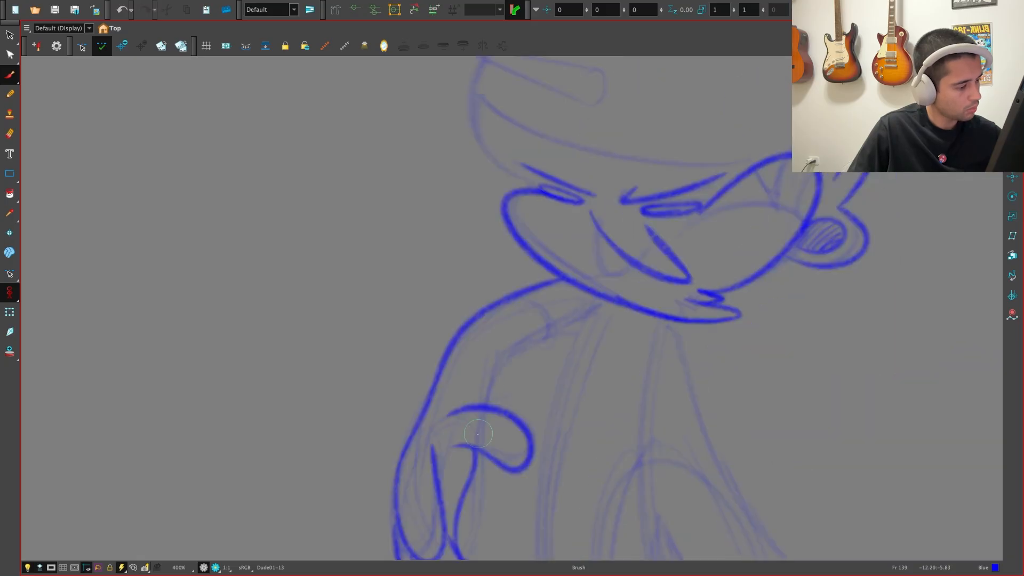
Ink the arm's underside from the thumb to the jaw on frame 139, redrawing the upper-arm part with a sharper elbow
mouse_move(475, 451)
mouse_down()
mouse_move(499, 352)
mouse_move(605, 305)
mouse_up()
drag(610, 228, 638, 311)
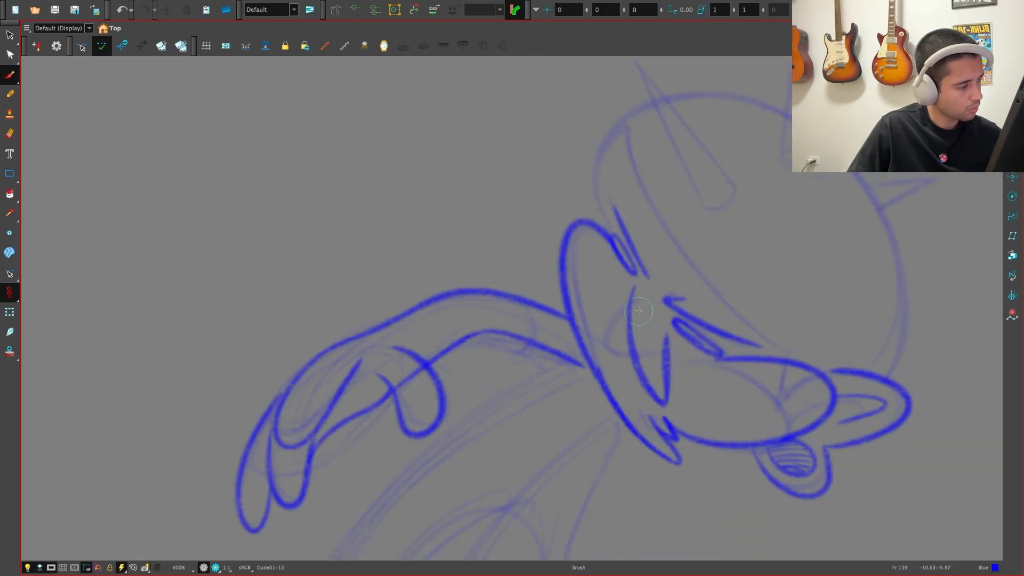
key(super+z)
drag(474, 334, 584, 362)
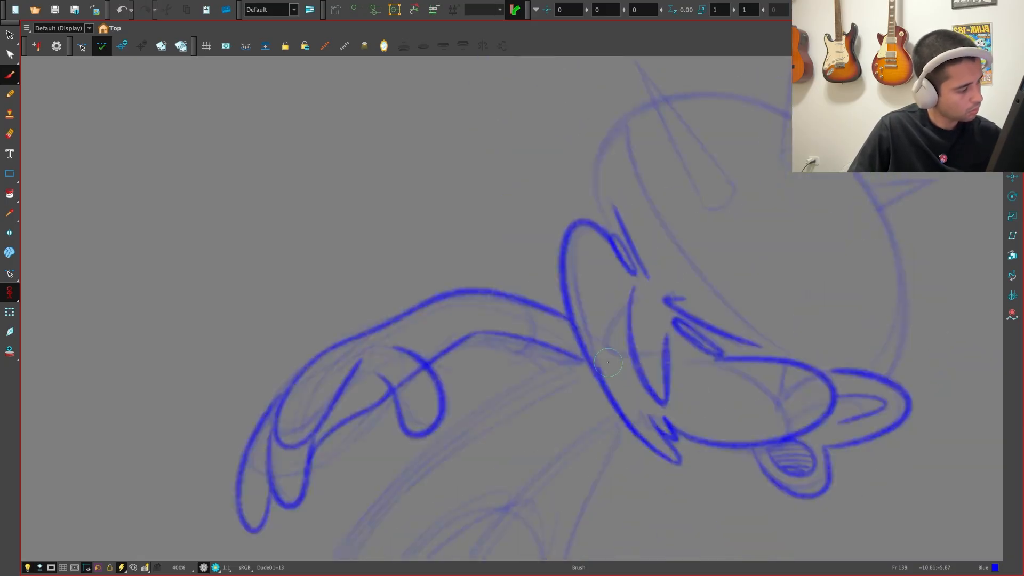
Ink the curved band line across the upper arm near the jaw on frame 139 and compare with frame 137
drag(533, 308, 523, 345)
key(f)
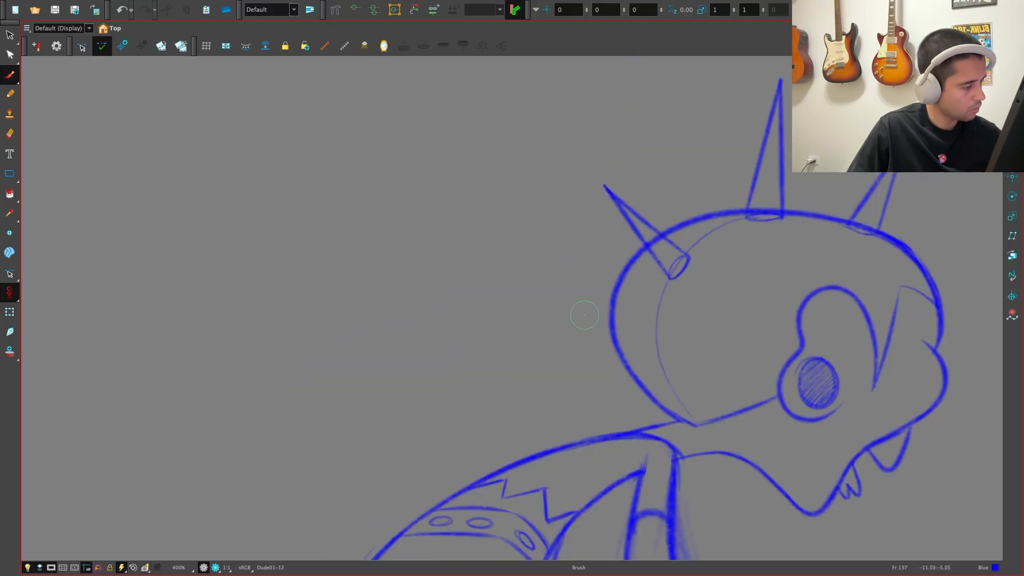
key(g)
Erase the arm line overlapping the thumb on frame 139, join the thumb to the hand and check the whole pose against frame 137
key(1)
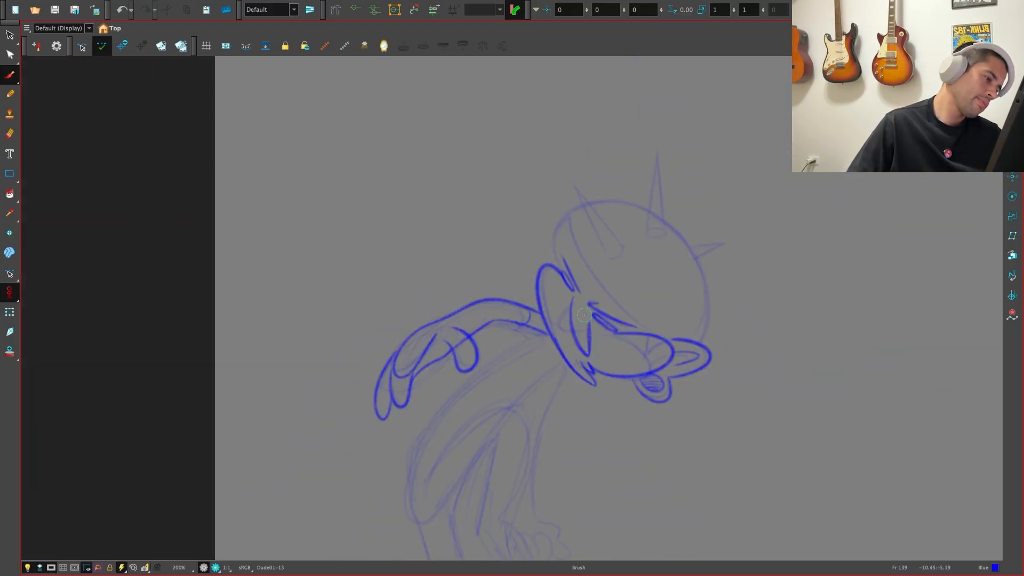
key(2)
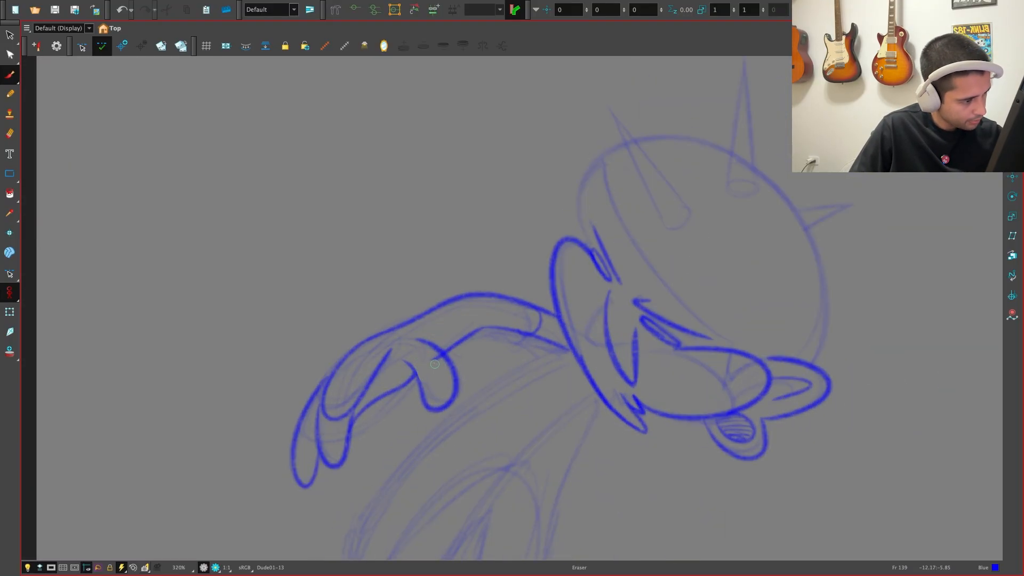
key(1)
key(f)
key(g)
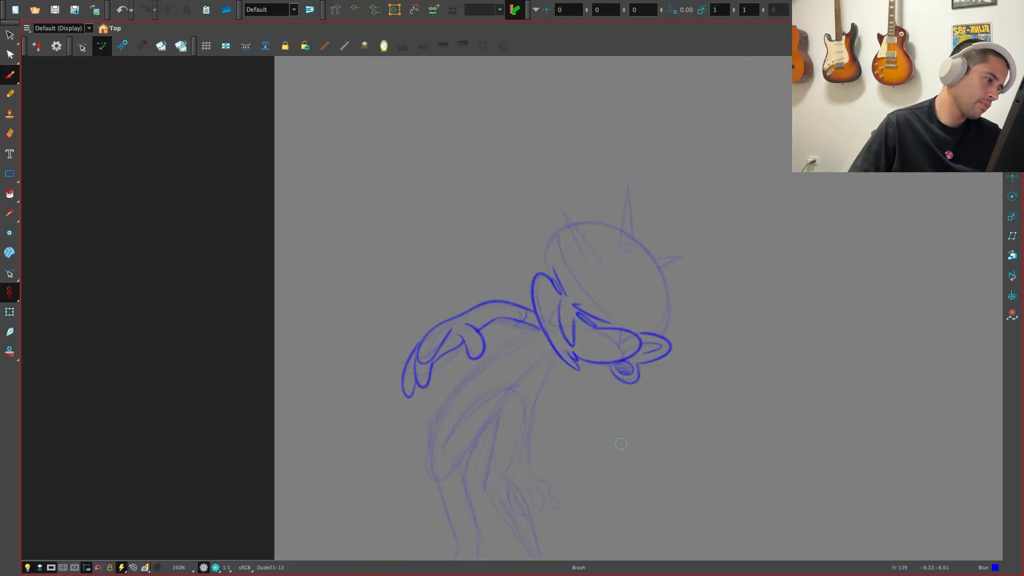
key(2)
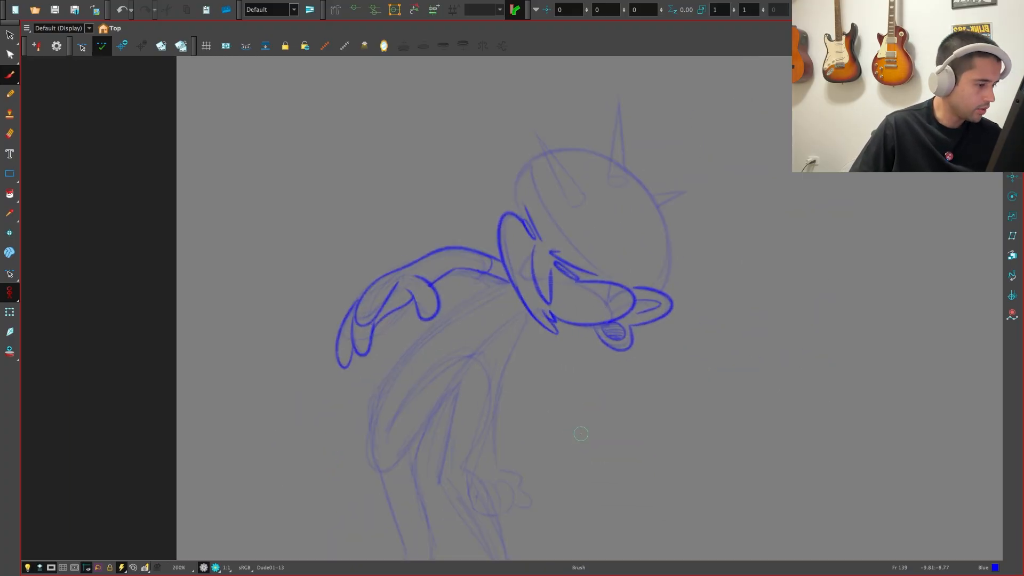
Flip back through the earlier poses as far as frame 80 to examine the back and hip shapes against frame 139
key(f)
key(f)
key(f)
key(f)
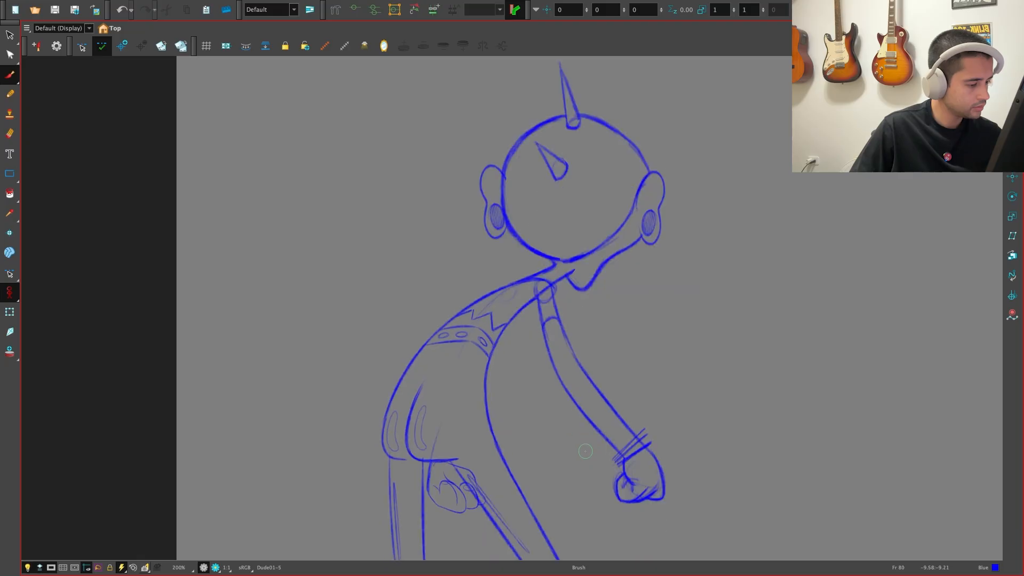
key(g)
key(g)
key(g)
key(f)
key(g)
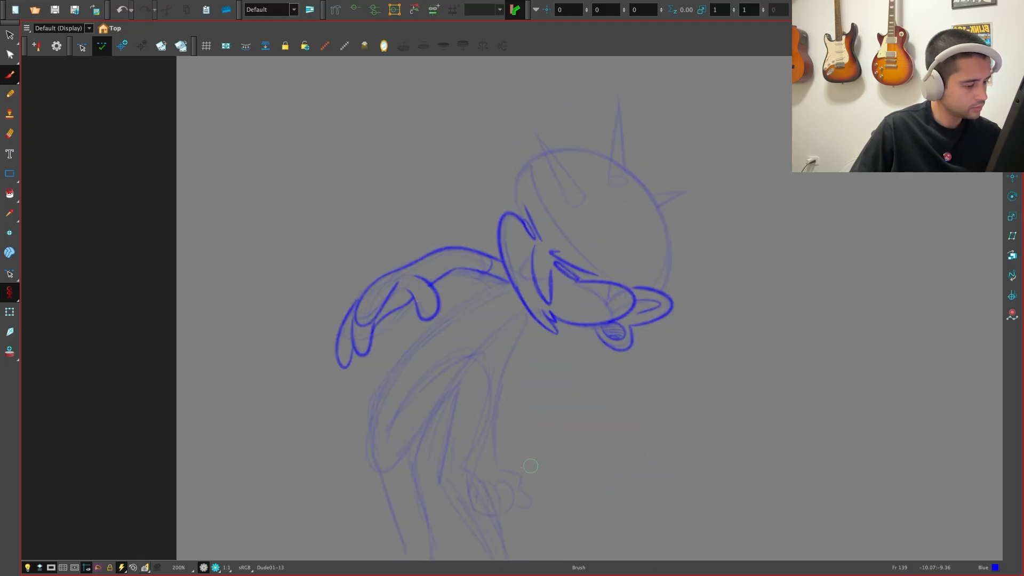
key(f)
key(g)
key(f)
Try two versions of the lower-back and hip curve on frame 139, checking each against frame 137 and undoing it
mouse_move(410, 401)
mouse_down()
mouse_move(434, 471)
mouse_move(380, 454)
mouse_move(422, 341)
mouse_up()
key(ctrl+z)
key(g)
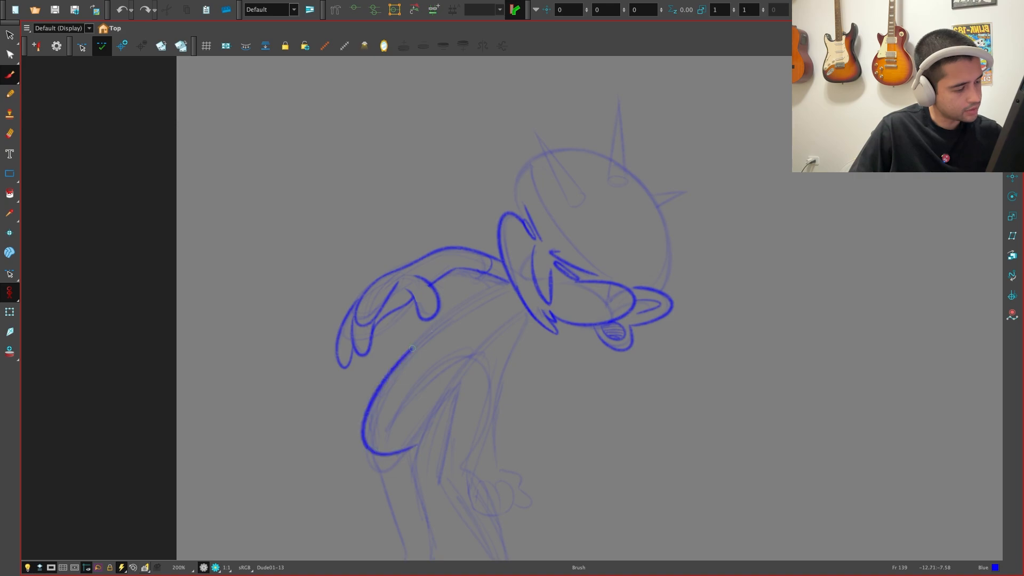
key(f)
key(g)
key(f)
key(g)
key(ctrl+z)
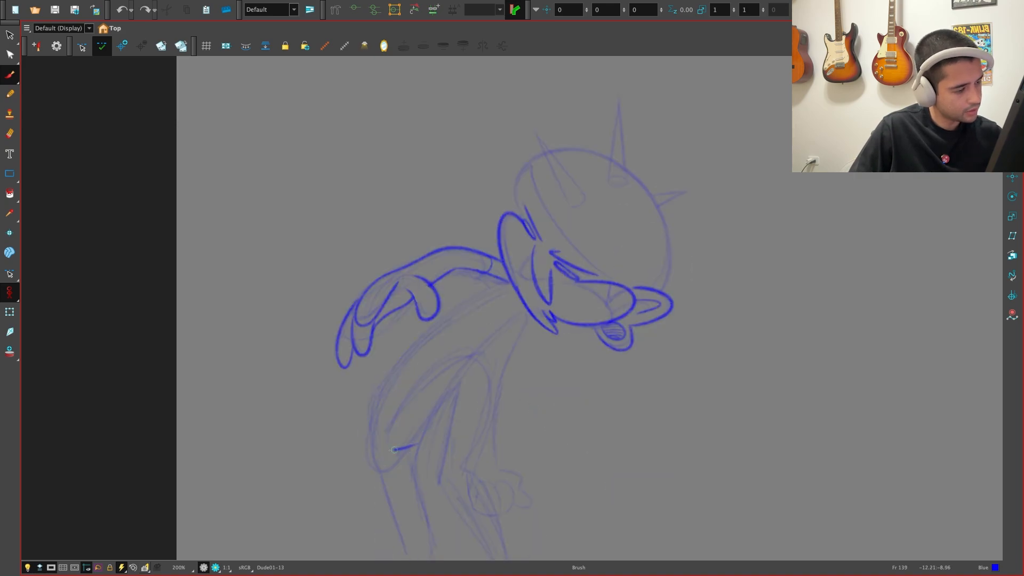
drag(401, 453, 421, 343)
key(f)
key(g)
key(ctrl+z)
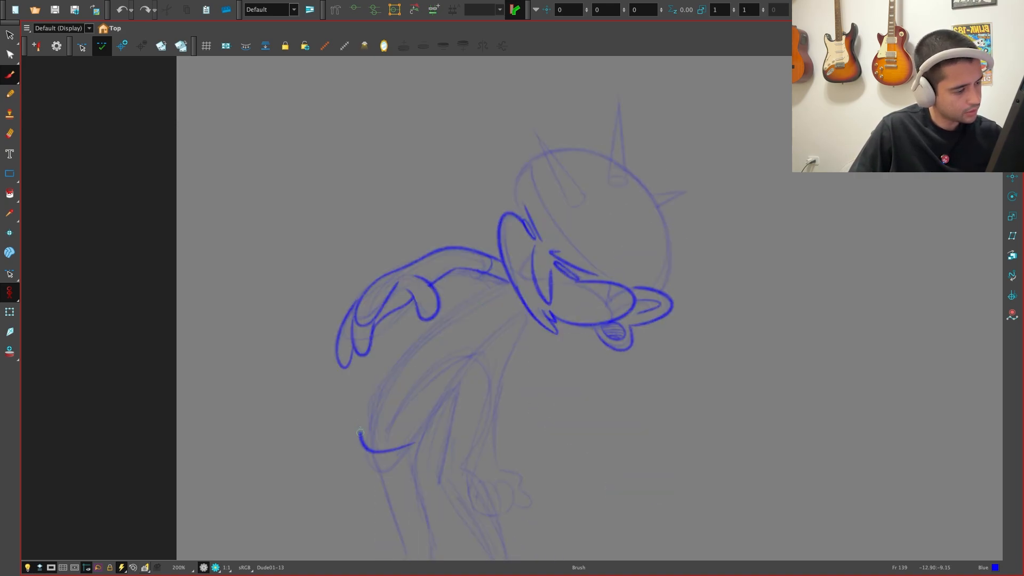
Ink the curve under the hip and up the lower back on frame 139, comparing it with frame 137
drag(360, 432, 435, 331)
key(f)
key(g)
key(f)
key(g)
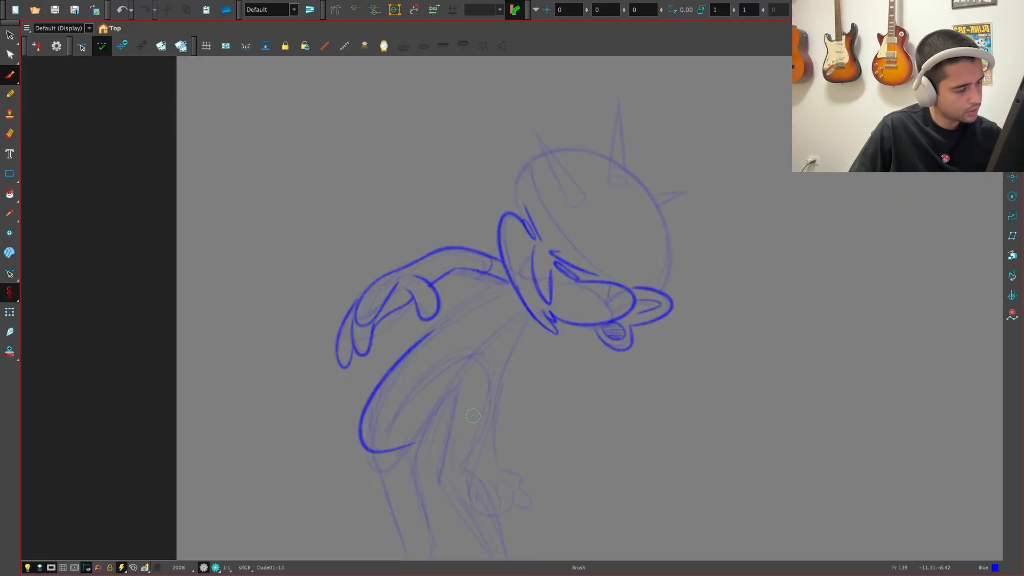
Add a short inner contour line along the back of the hip on frame 139 and compare it with frame 137
key(f)
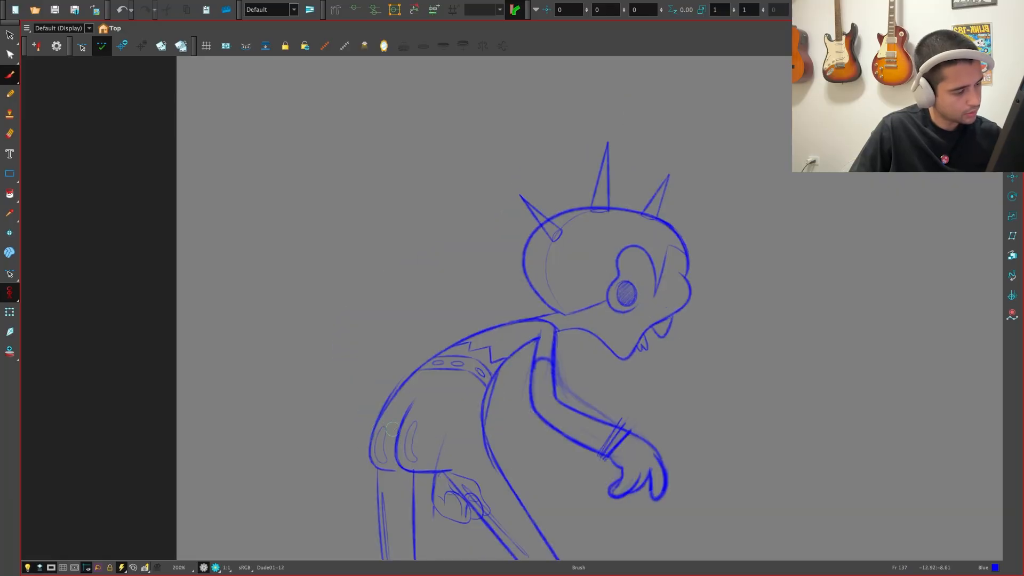
key(g)
key(f)
key(g)
key(f)
key(g)
key(f)
key(g)
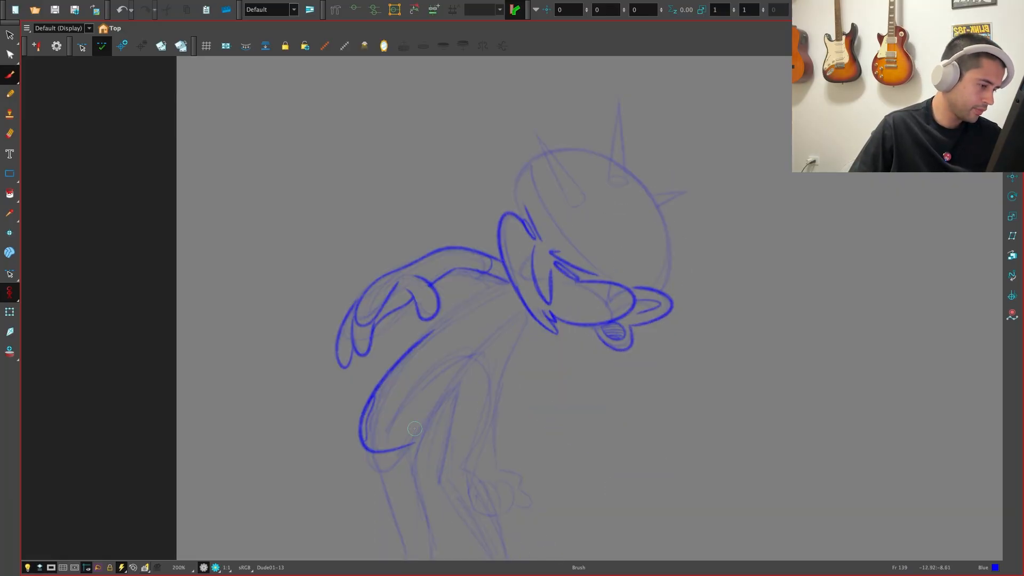
key(f)
key(g)
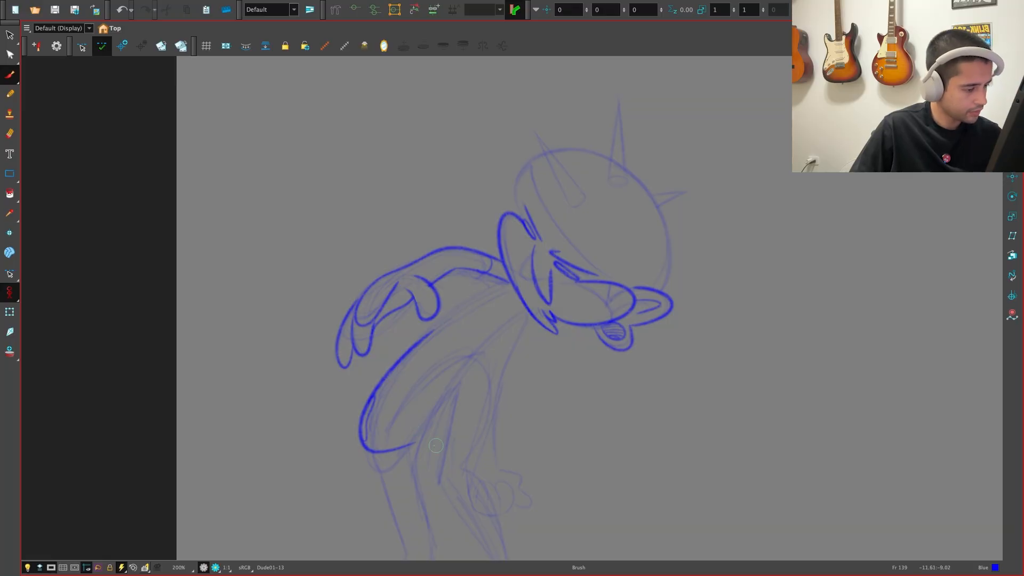
Replace the curved lower edge of the hip on frame 139 with a straighter line slanting up toward the front thigh
key(f)
key(g)
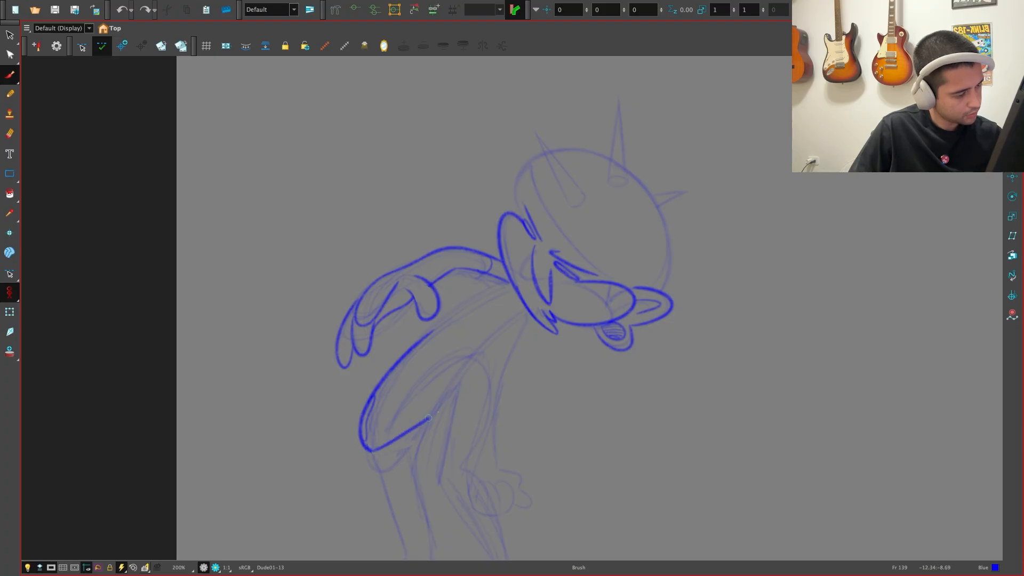
key(f)
key(g)
drag(365, 448, 440, 419)
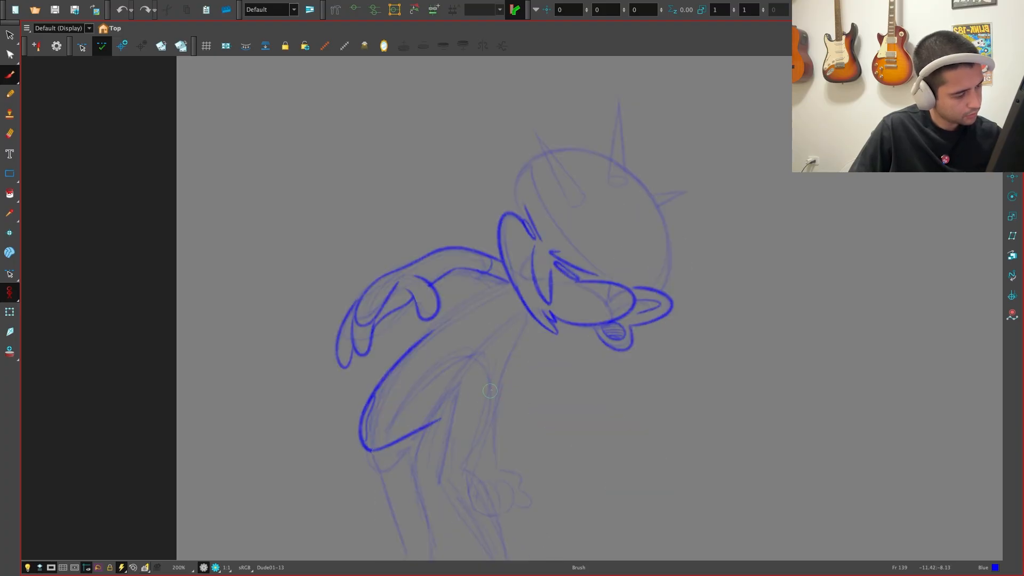
Flip between frames 137 and 139 to examine the hip and back shapes, undoing and restoring the last stroke for comparison
key(f)
key(g)
key(g)
key(f)
key(f)
key(g)
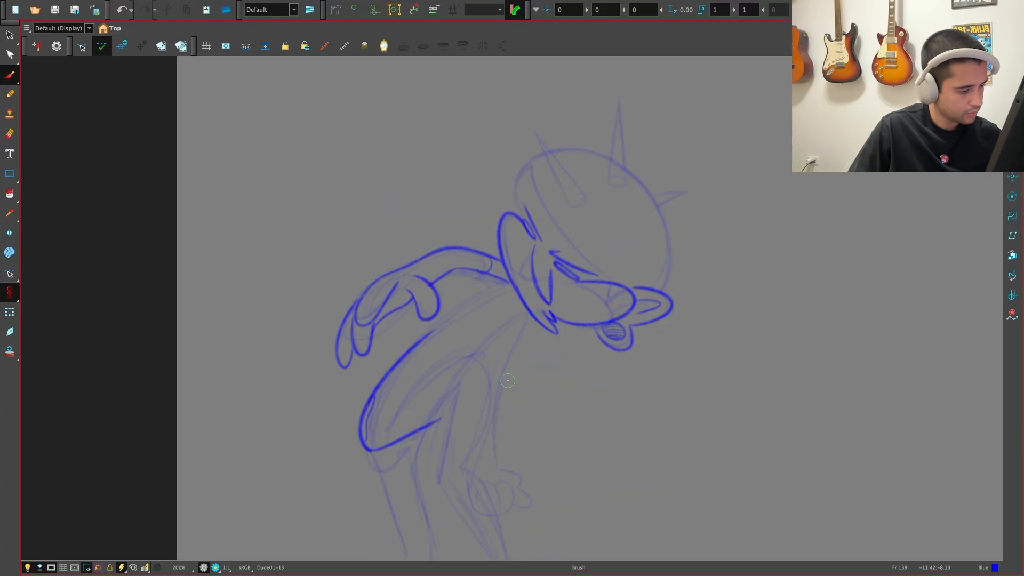
key(f)
key(g)
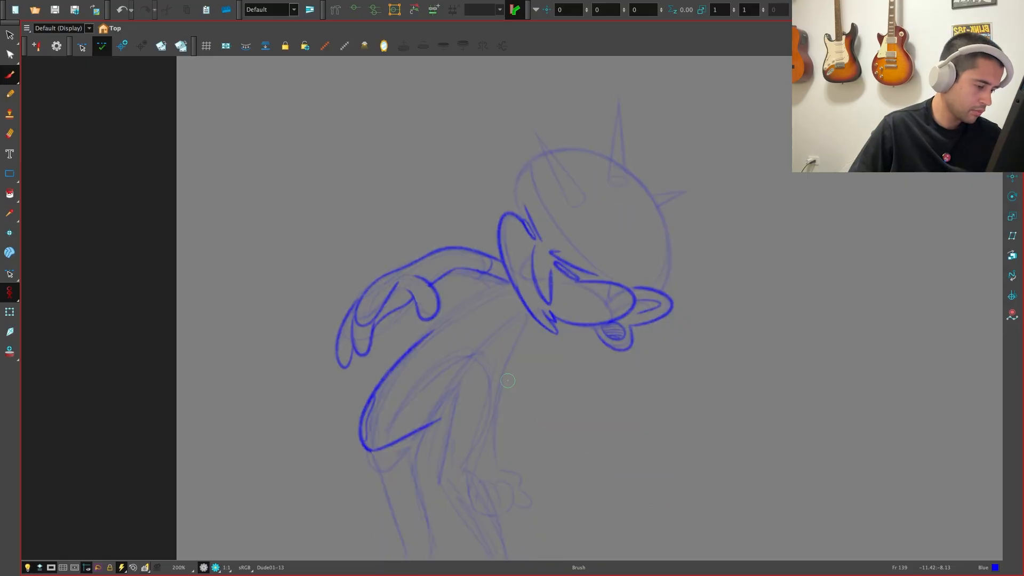
key(ctrl+z)
key(ctrl+shift+z)
key(f)
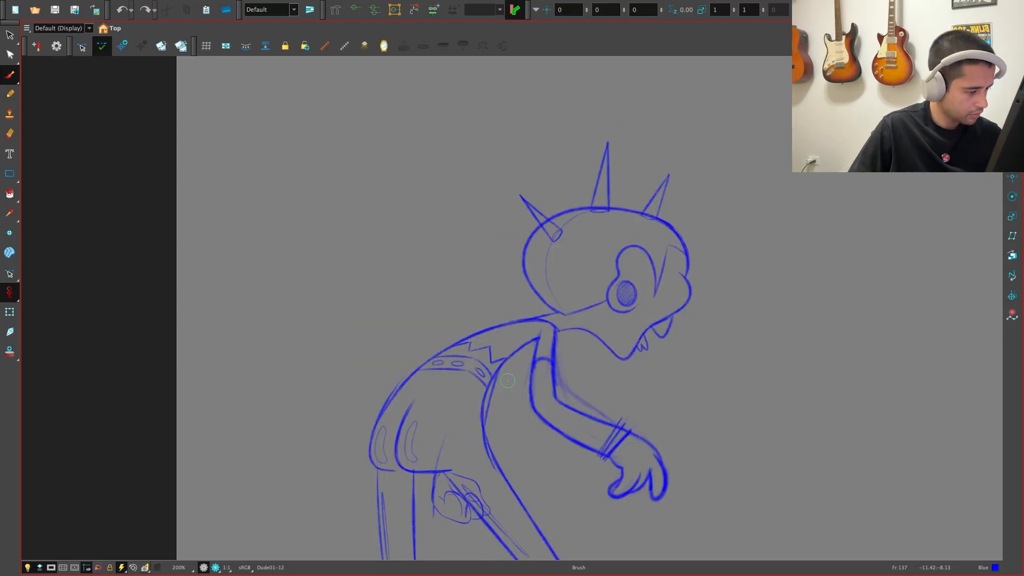
key(g)
key(f)
key(g)
key(f)
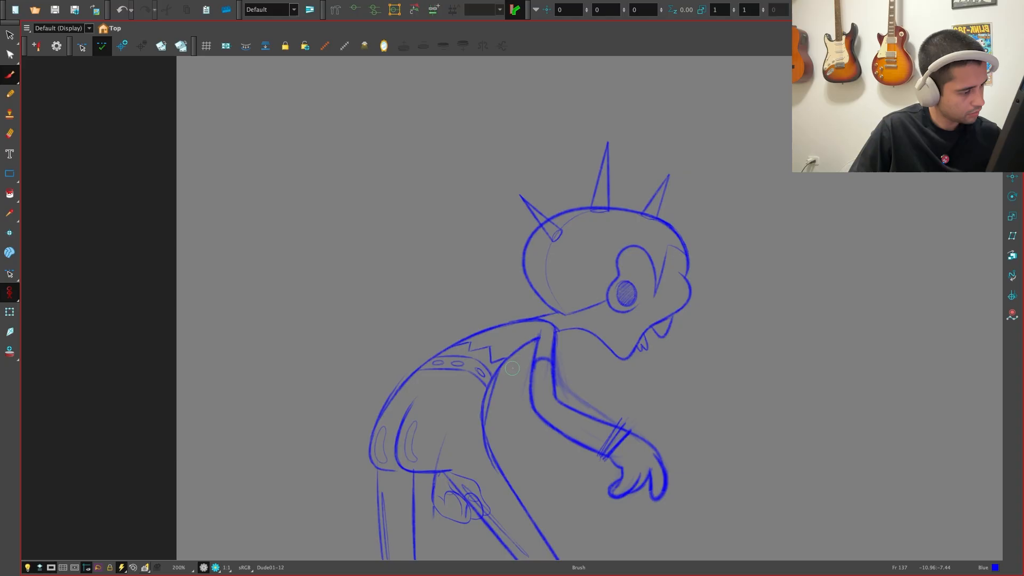
key(g)
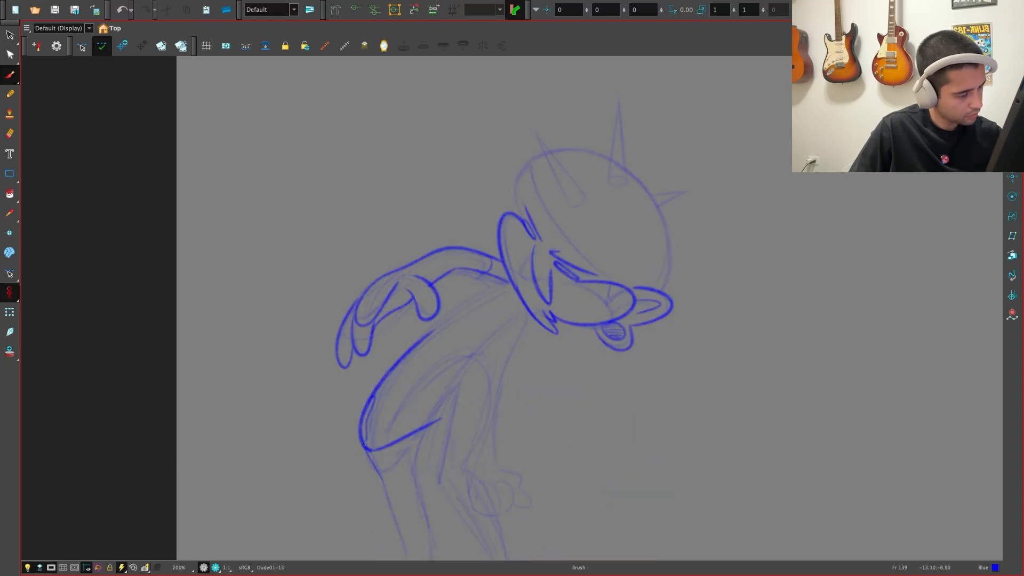
Sketch the rounded pelvis outline, the inner torso curve and the upper thigh line on the hunched pose at frame 139
mouse_move(376, 455)
mouse_down()
mouse_move(404, 447)
mouse_move(414, 459)
mouse_move(464, 360)
mouse_up()
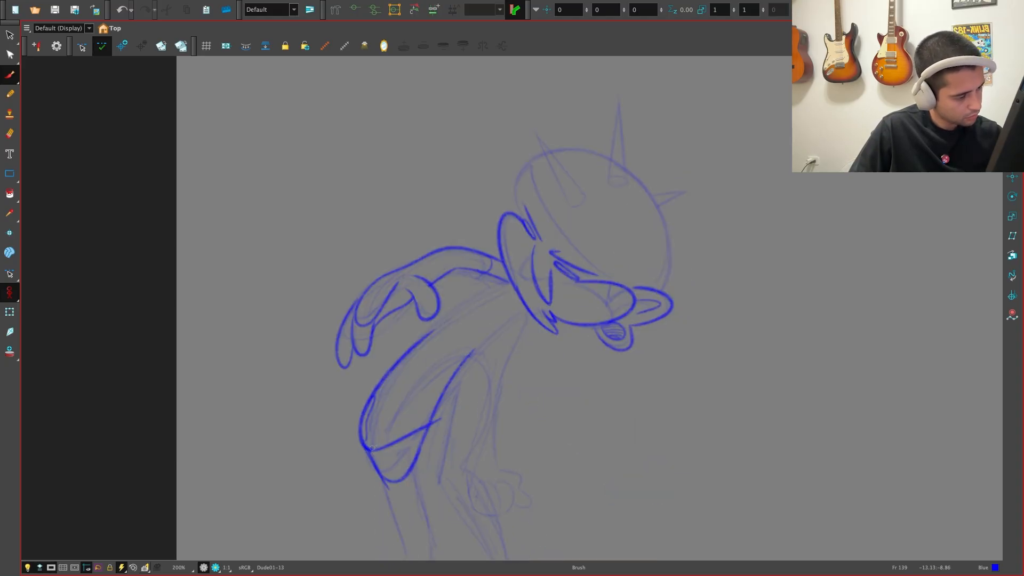
drag(383, 434, 478, 320)
mouse_move(370, 408)
mouse_down()
mouse_move(375, 429)
mouse_move(485, 370)
mouse_up()
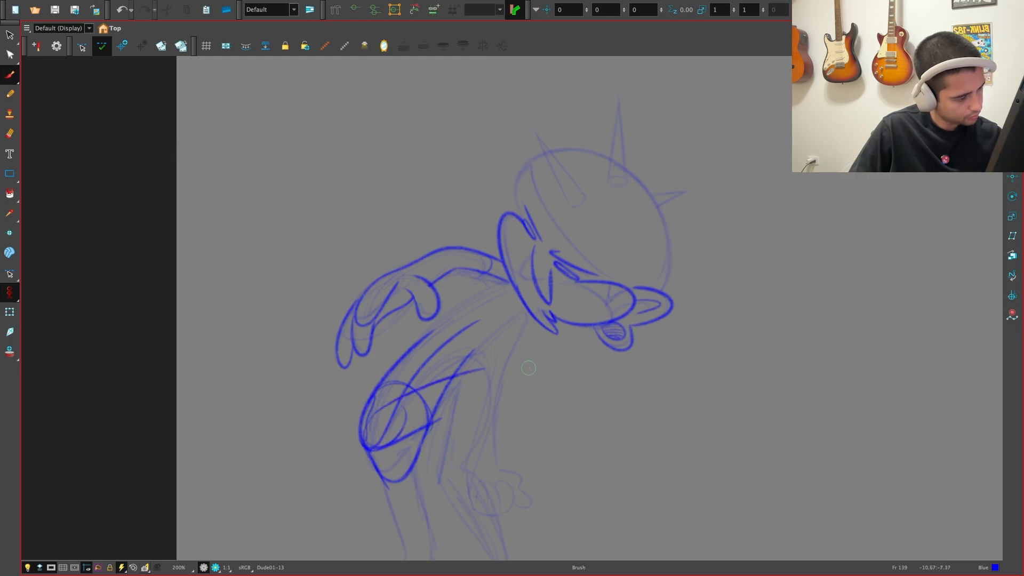
Flip between frame 139 and the neighbouring poses at frames 137 and 141 to compare the hips and thigh
key(f)
key(g)
key(f)
key(g)
key(f)
key(g)
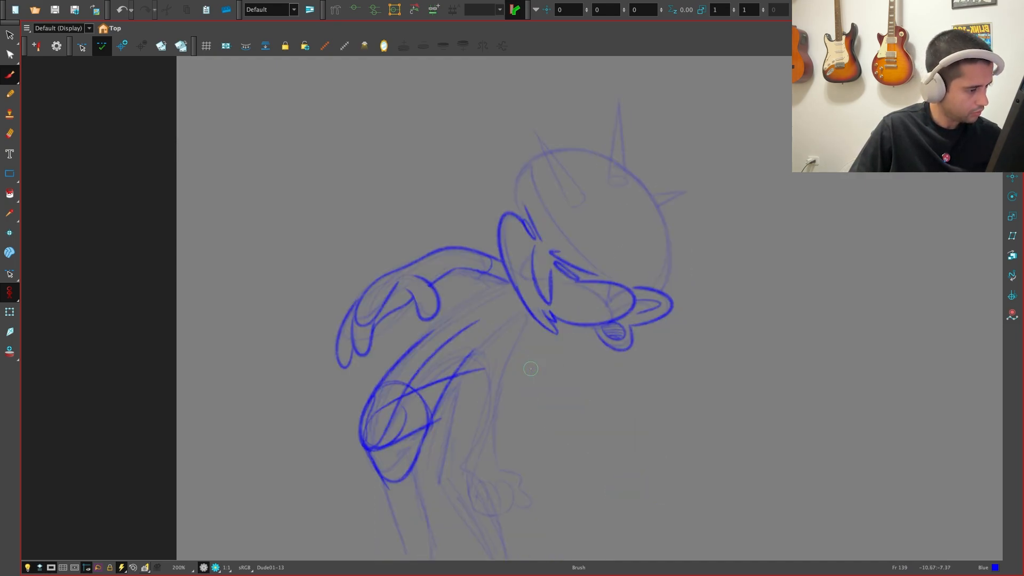
key(f)
key(g)
key(f)
key(f)
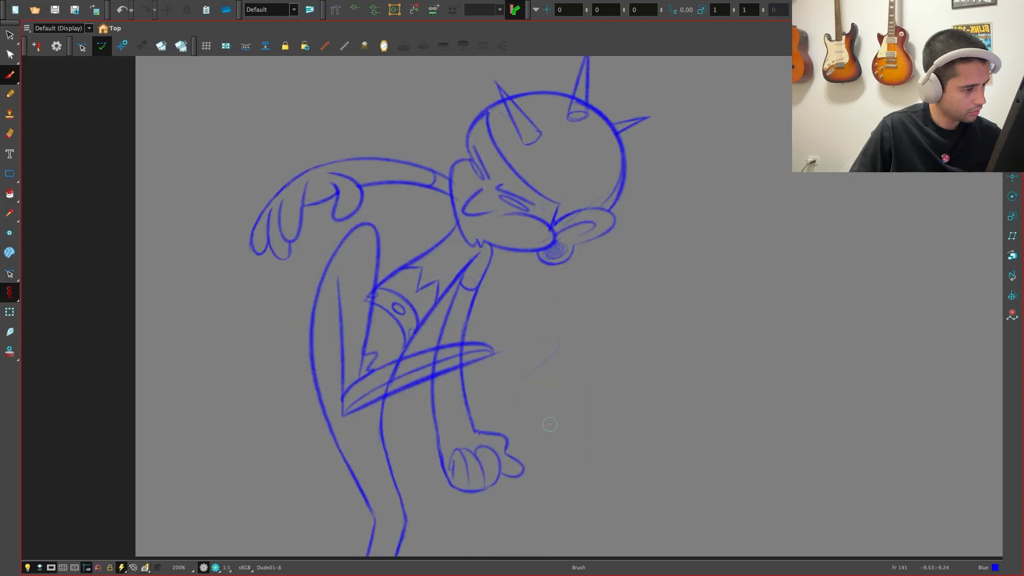
key(g)
key(g)
Undo the upper thigh line and try a single stroke for the bent front leg from hip to shin
key(ctrl+z)
mouse_move(335, 380)
mouse_down()
mouse_move(444, 368)
mouse_move(417, 460)
mouse_up()
key(f)
key(g)
Undo the bent leg stroke, try a wider one over the knee, and check it against the adjacent poses
key(ctrl+z)
mouse_move(337, 381)
mouse_down()
mouse_move(381, 354)
mouse_move(438, 442)
mouse_up()
key(f)
key(g)
key(f)
key(g)
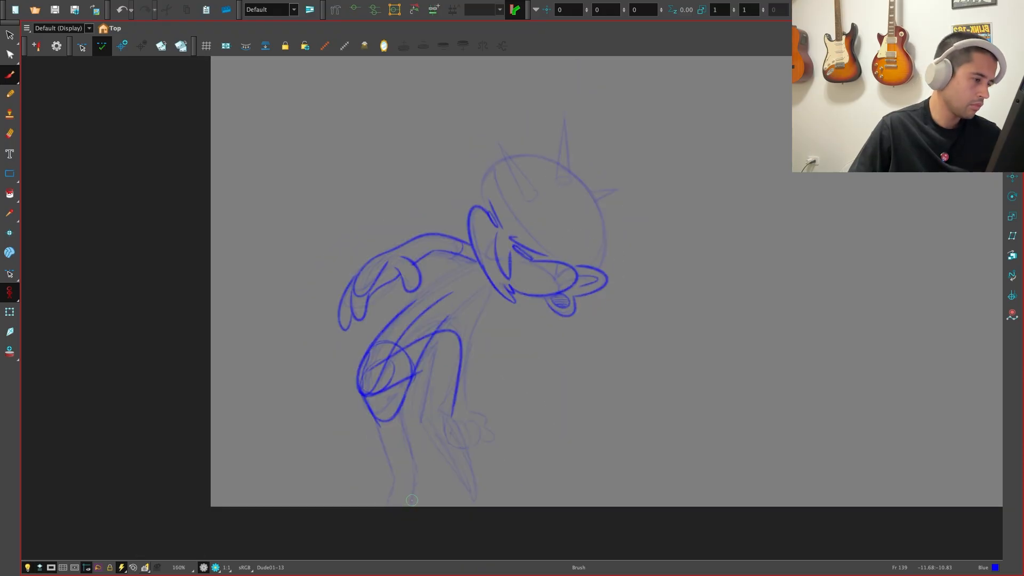
key(g)
key(f)
key(f)
key(g)
Undo the wider leg stroke and try another thigh-and-shin contour, undoing that one too
key(ctrl+z)
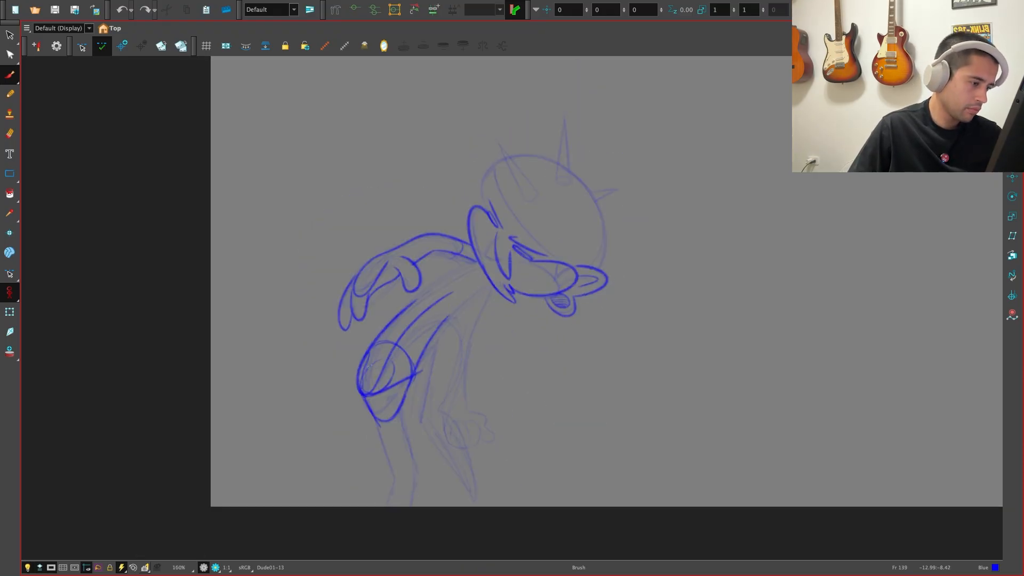
drag(371, 366, 440, 448)
key(f)
key(g)
key(ctrl+z)
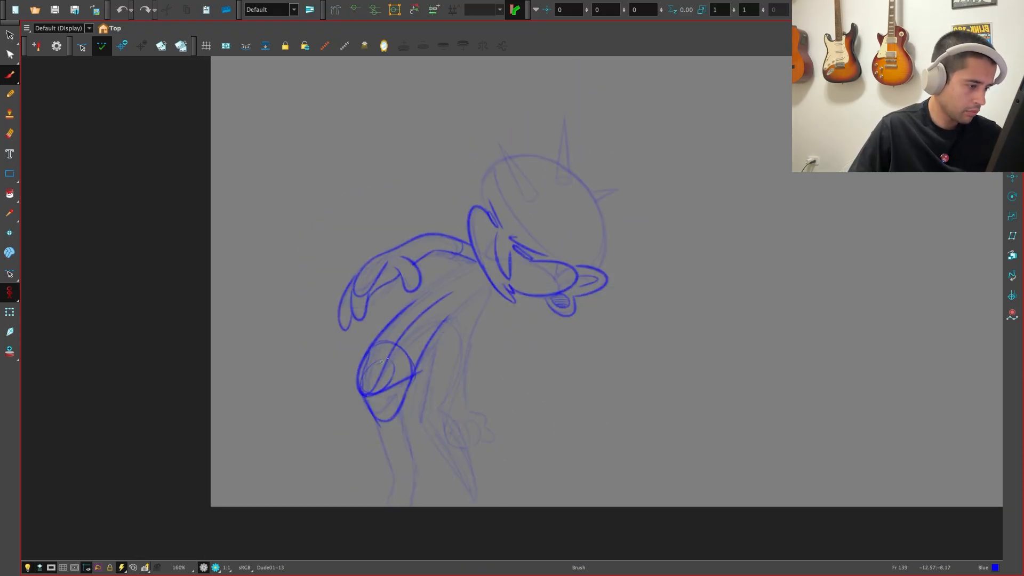
Compare the bent front leg stroke at frame 139 with the leg positions in the adjacent poses
key(2)
key(2)
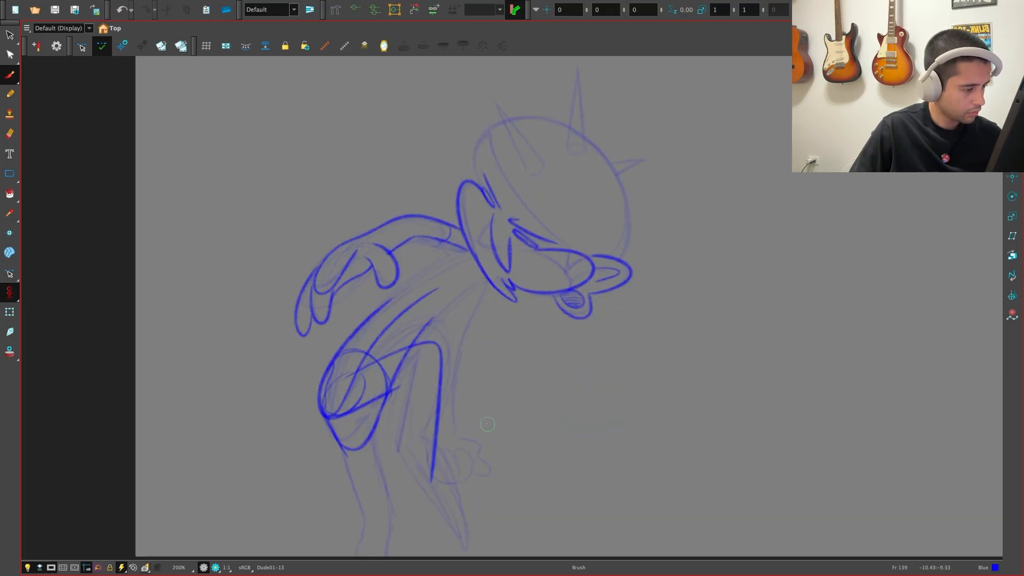
key(alt+s)
click(414, 475)
key(f)
key(g)
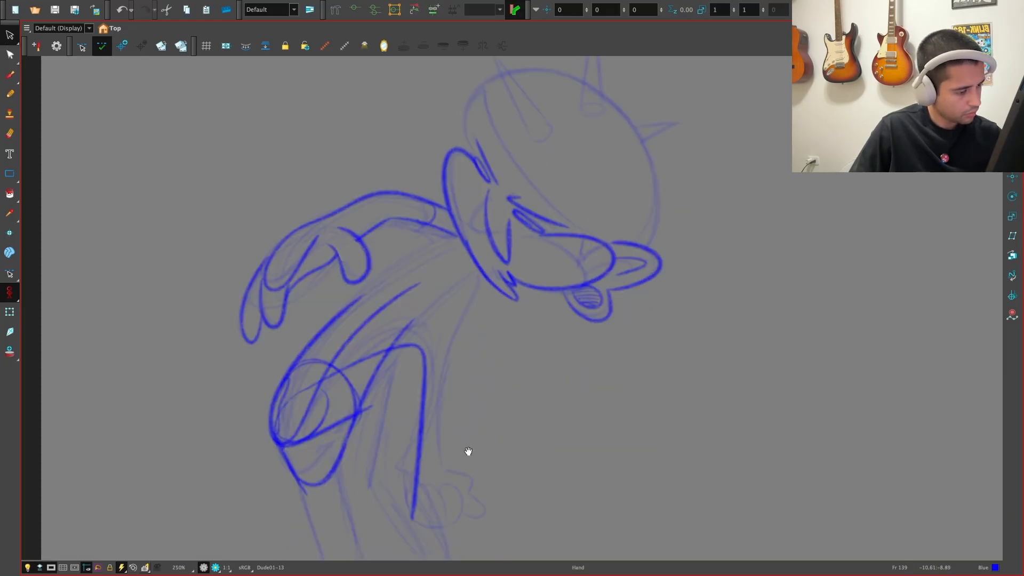
key(1)
key(1)
key(f)
key(g)
key(f)
key(f)
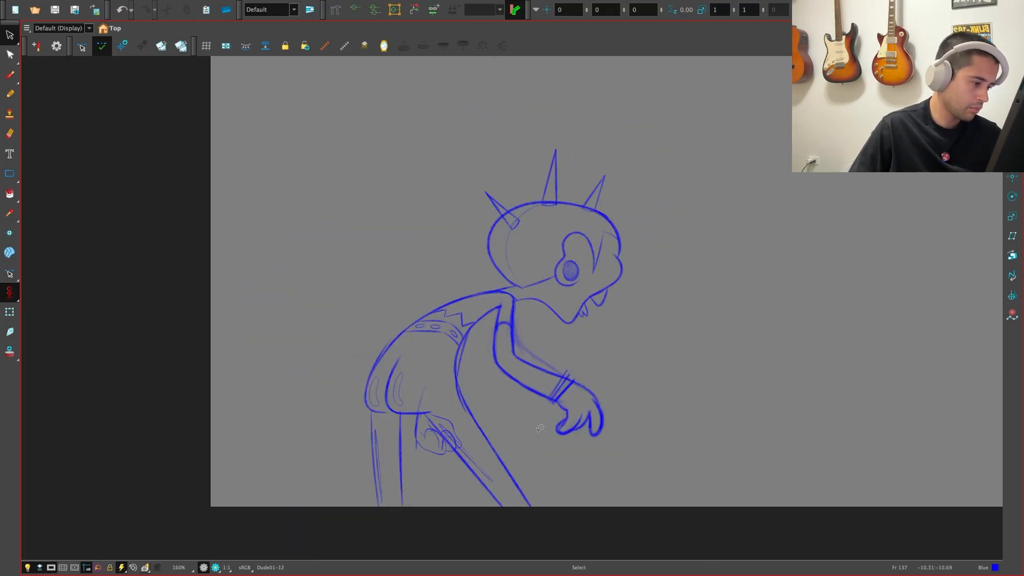
key(g)
key(f)
key(g)
Delete the bent front leg stroke at frame 139 and check the pose against its neighbour
click(451, 418)
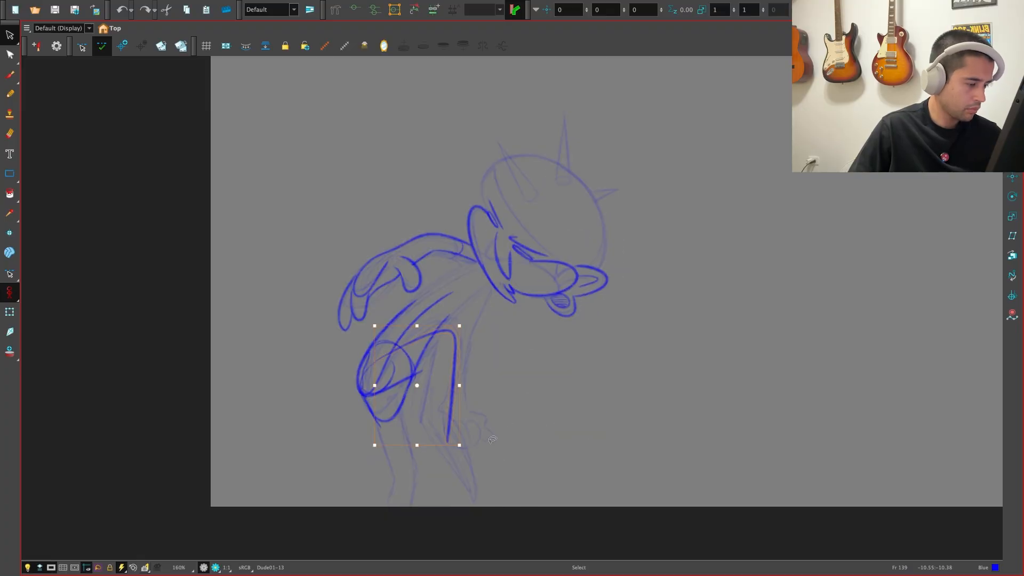
key(Delete)
key(f)
key(g)
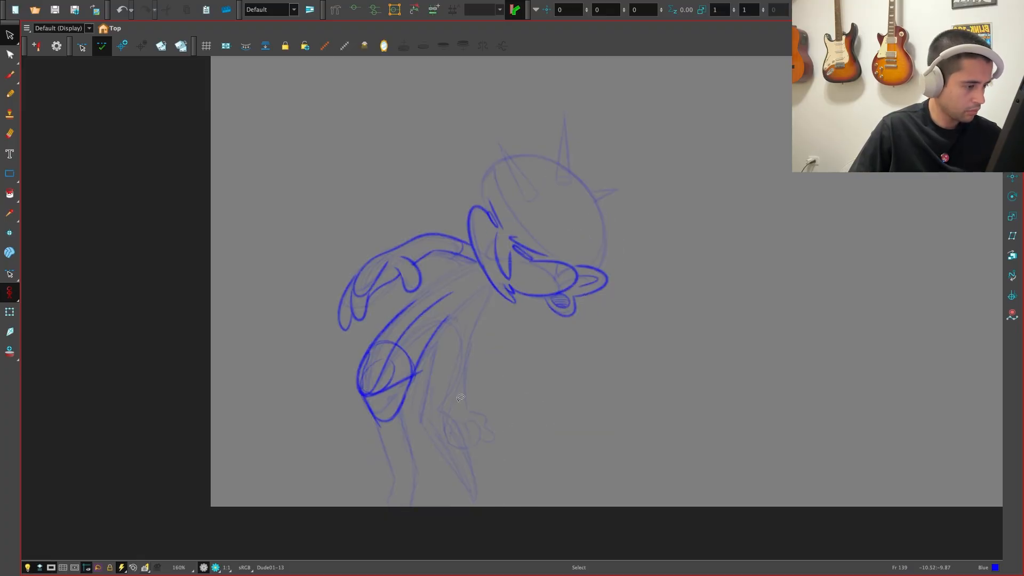
With the Brush, sketch the underside of the front leg running down from the crotch
key(alt+b)
key(f)
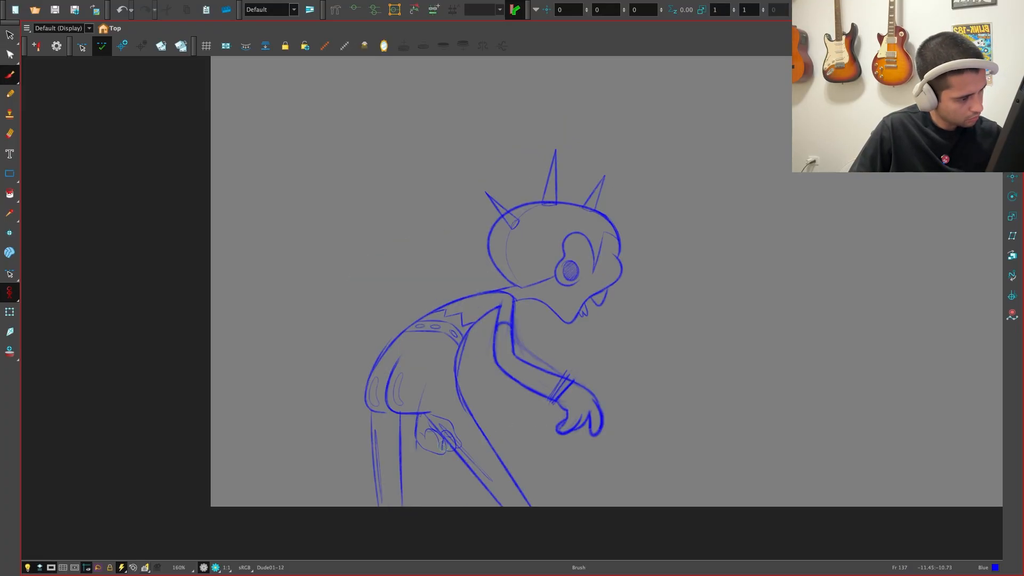
key(g)
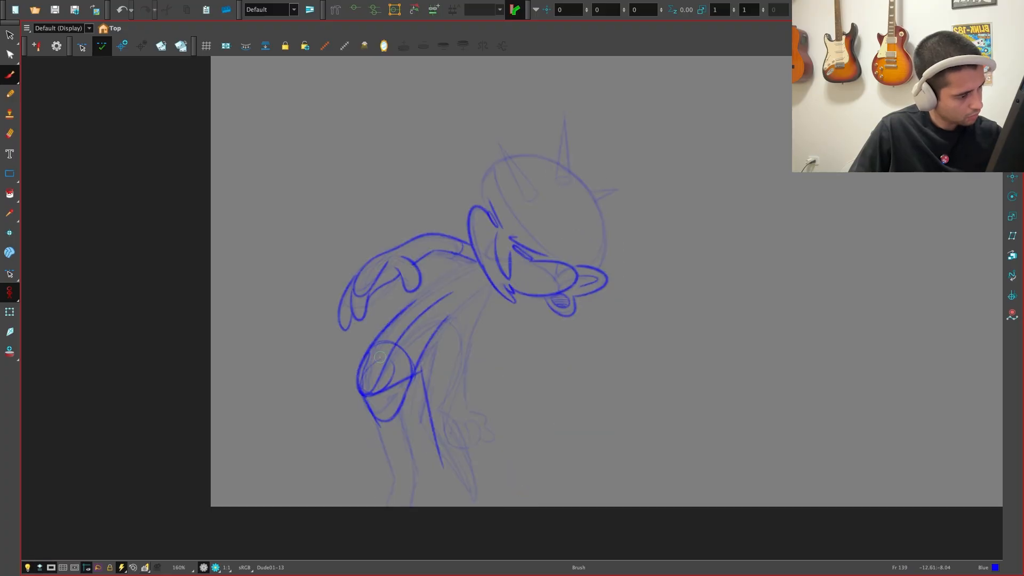
Try front contours running from the thigh over the knee down the shin, and undo them
mouse_move(415, 376)
mouse_down()
mouse_move(459, 381)
mouse_move(477, 456)
mouse_up()
key(f)
key(g)
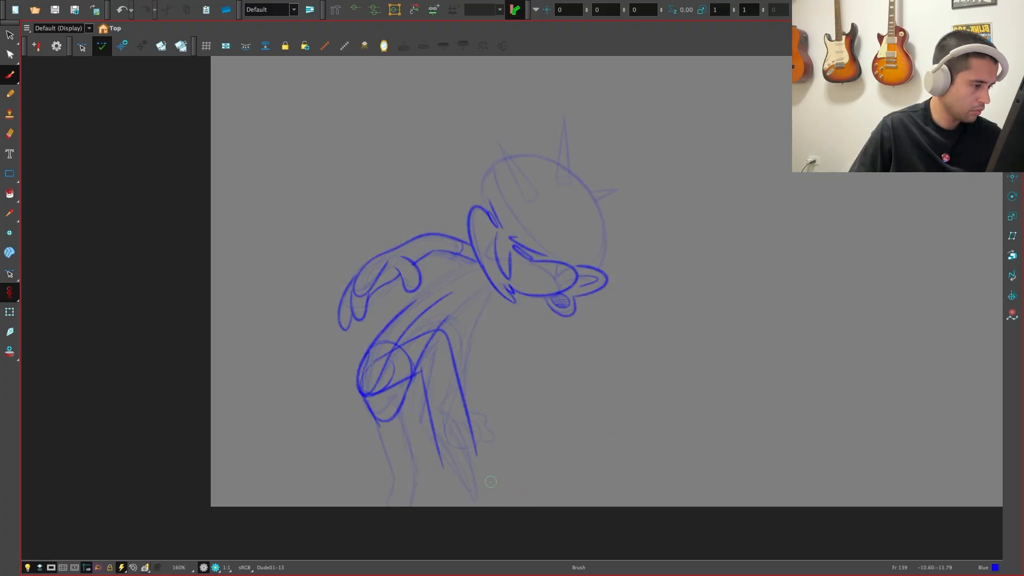
key(f)
key(g)
key(g)
key(f)
key(ctrl+z)
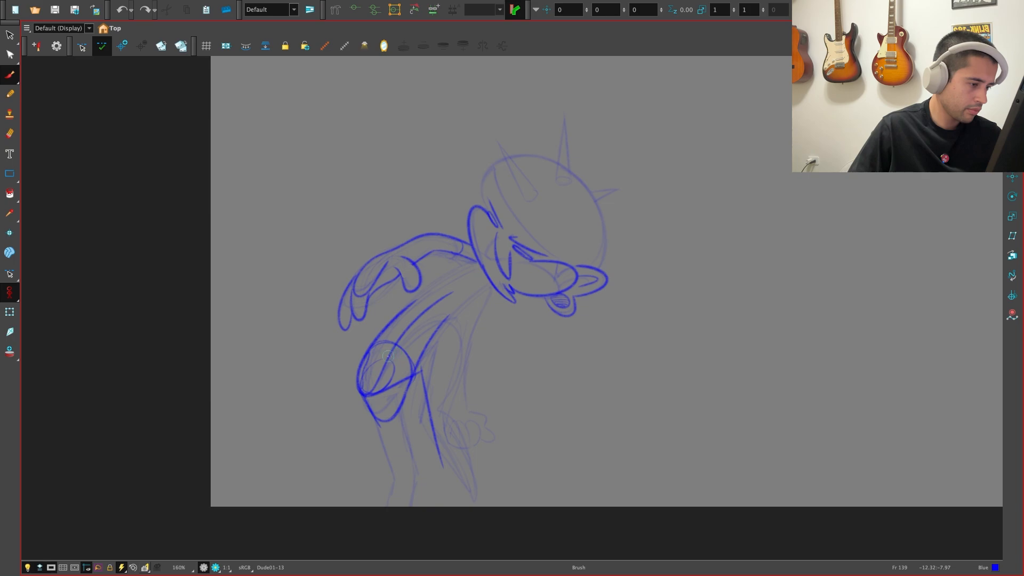
mouse_move(410, 352)
mouse_down()
mouse_move(456, 336)
mouse_move(464, 466)
mouse_up()
key(ctrl+z)
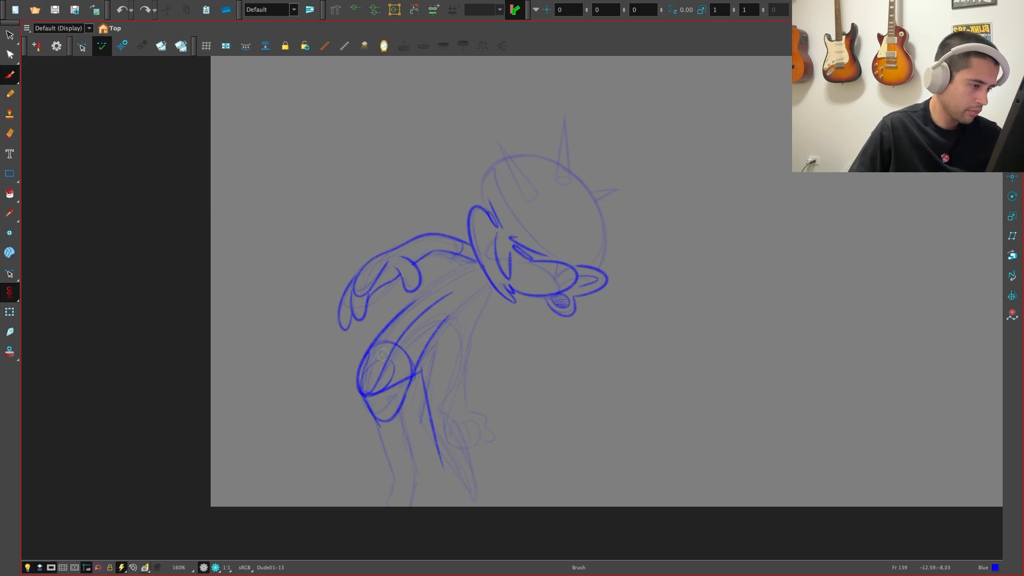
key(ctrl+z)
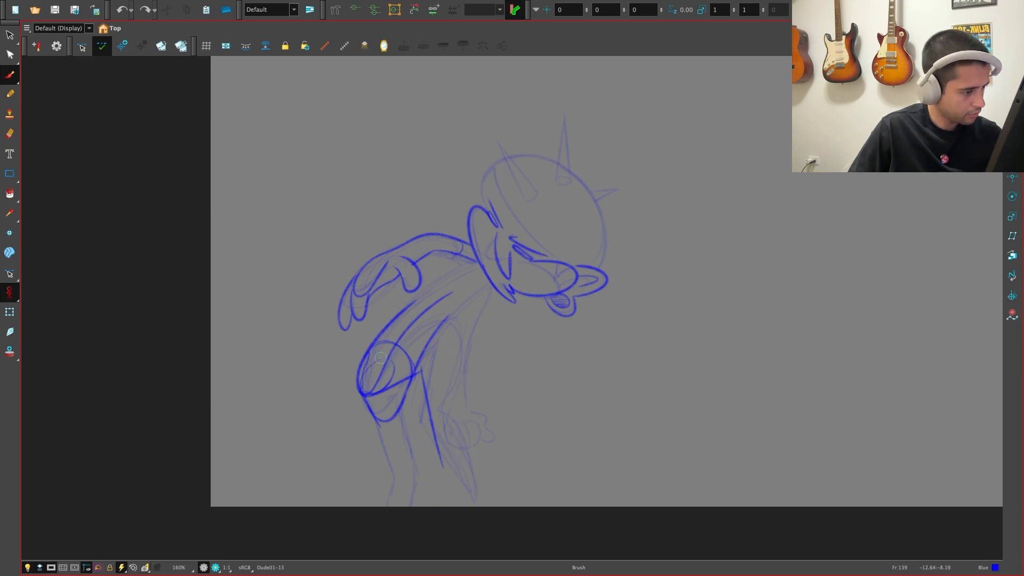
Sketch the top edge of the front thigh as a line from the hip up to the knee
drag(374, 363, 443, 341)
key(f)
key(g)
key(ctrl+z)
drag(363, 366, 443, 330)
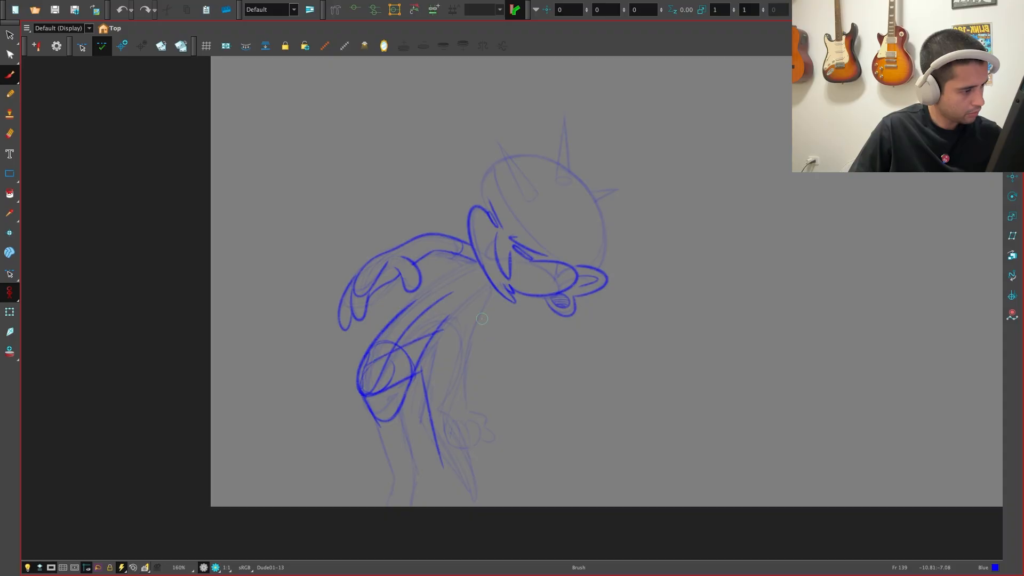
Flip through the adjacent poses to examine how the new thigh line moves between them
key(f)
key(g)
key(f)
key(g)
key(g)
key(f)
key(f)
key(g)
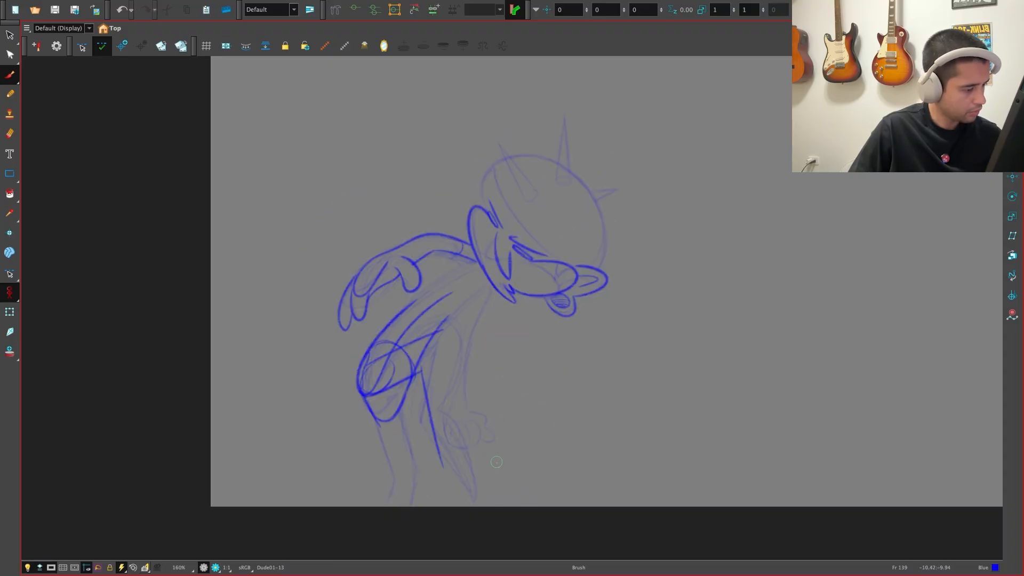
Sketch the long sole line of the foot outward from the lower end of the front leg
mouse_move(489, 526)
mouse_down()
mouse_move(674, 469)
mouse_move(586, 454)
mouse_up()
key(2)
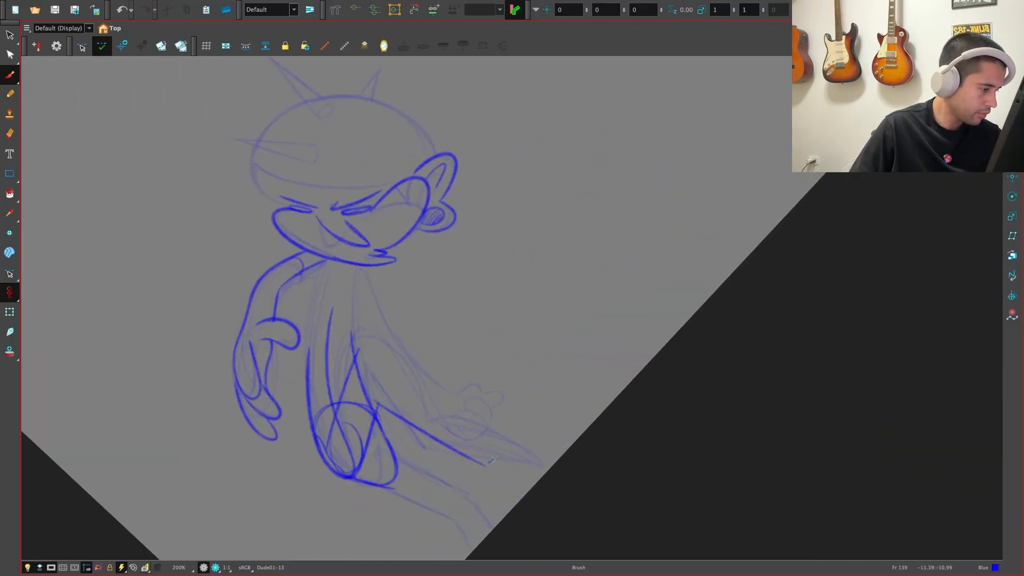
drag(492, 459, 486, 467)
mouse_move(589, 410)
mouse_down()
mouse_move(483, 435)
mouse_move(585, 407)
mouse_up()
key(ctrl+z)
key(ctrl+z)
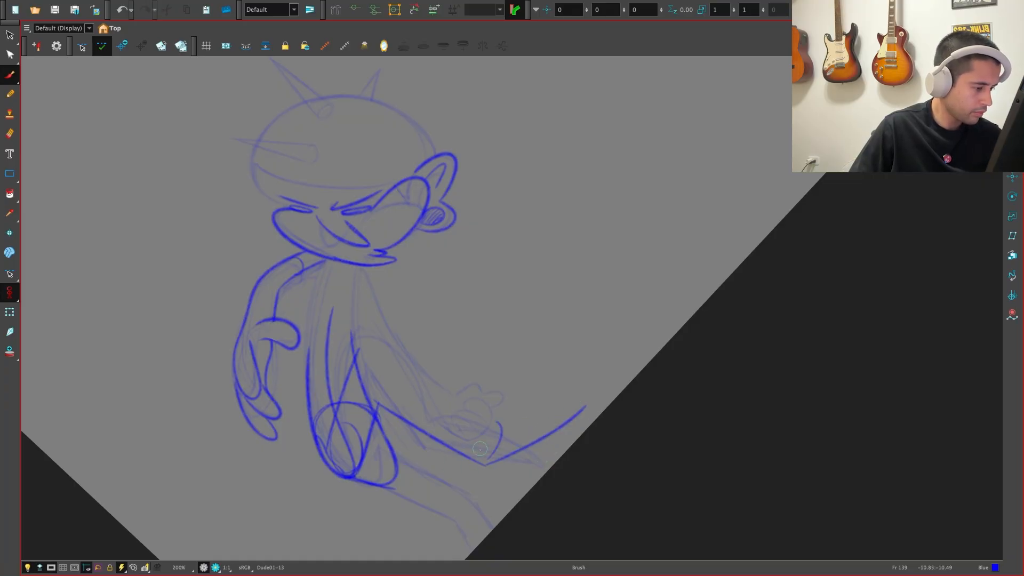
Try a short curved stroke rising from the heel of the front foot and compare it with frame 141
drag(483, 465, 504, 424)
key(shift+x)
key(f)
key(g)
key(g)
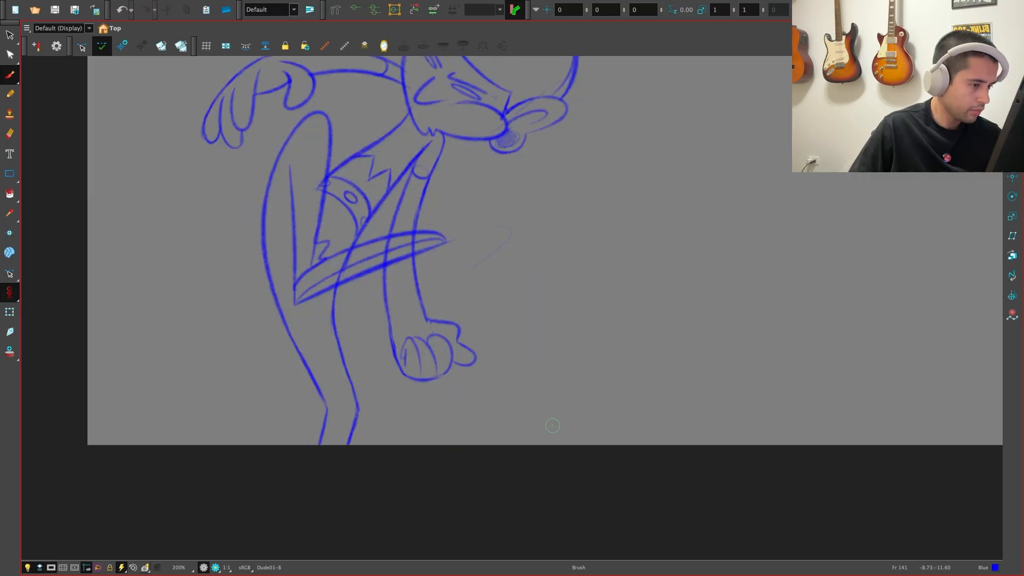
key(f)
Undo the short heel curve and try alternative strokes rising from the same heel point
drag(478, 476, 562, 464)
key(2)
key(2)
key(ctrl+z)
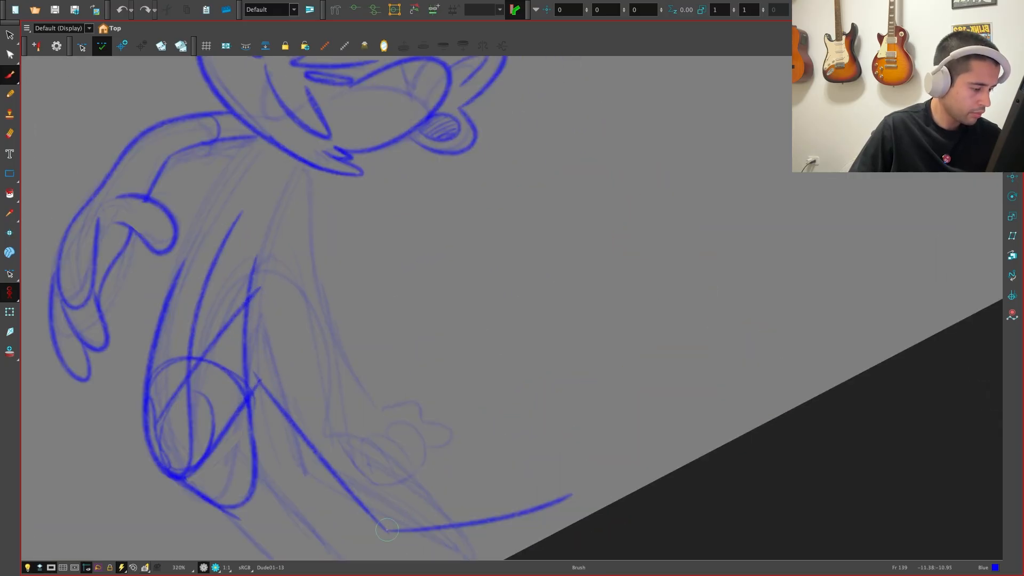
drag(388, 527, 451, 481)
key(ctrl+z)
mouse_move(388, 529)
mouse_down()
mouse_move(457, 477)
mouse_move(405, 479)
mouse_up()
Examine the front leg and foot against the leg shapes in the adjacent poses
key(shift+x)
key(1)
key(1)
key(f)
key(g)
key(g)
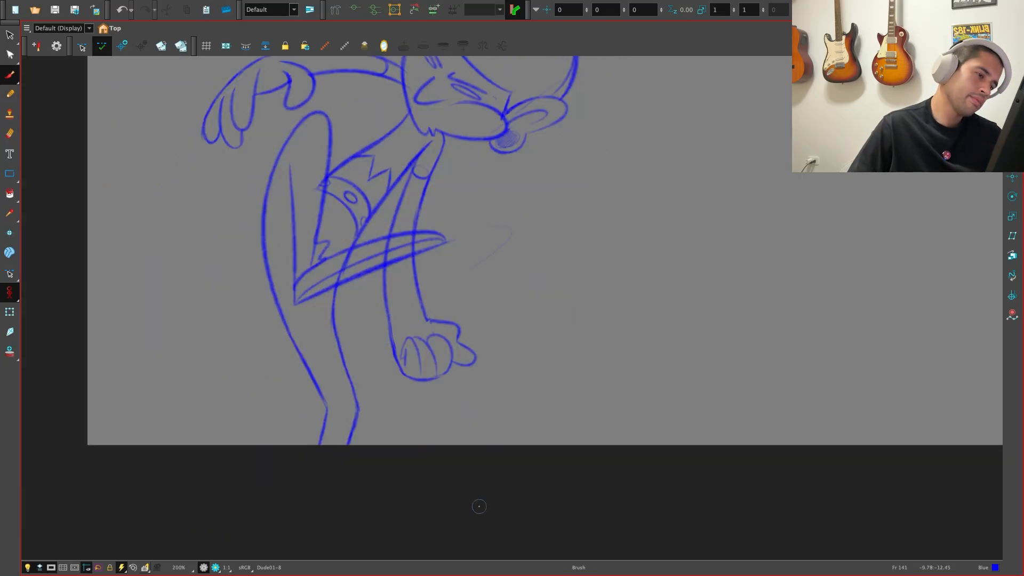
key(f)
key(g)
key(2)
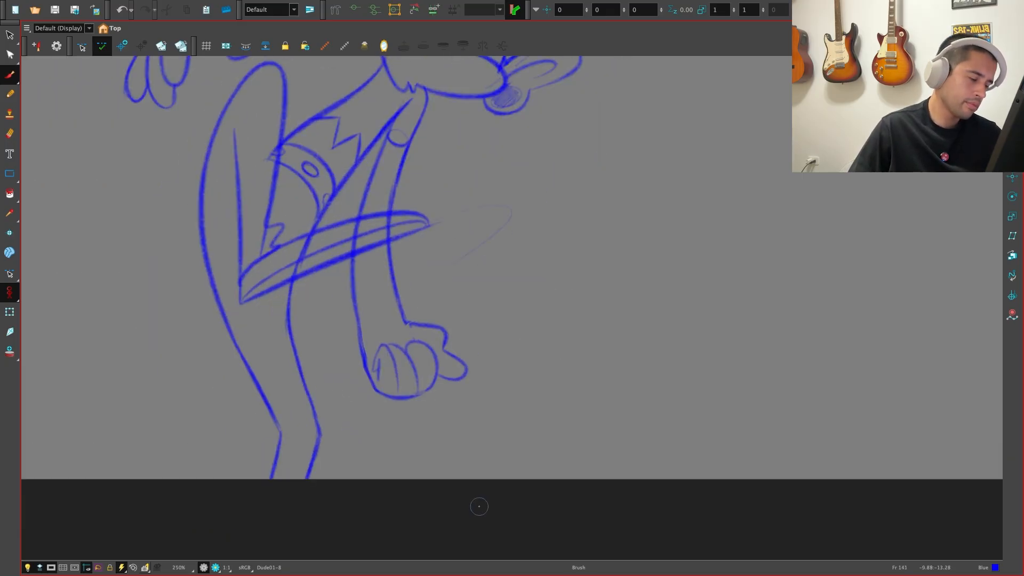
key(f)
key(f)
Sketch a jagged edge across the lower end of the front leg, with a curved shin line rising from it
key(2)
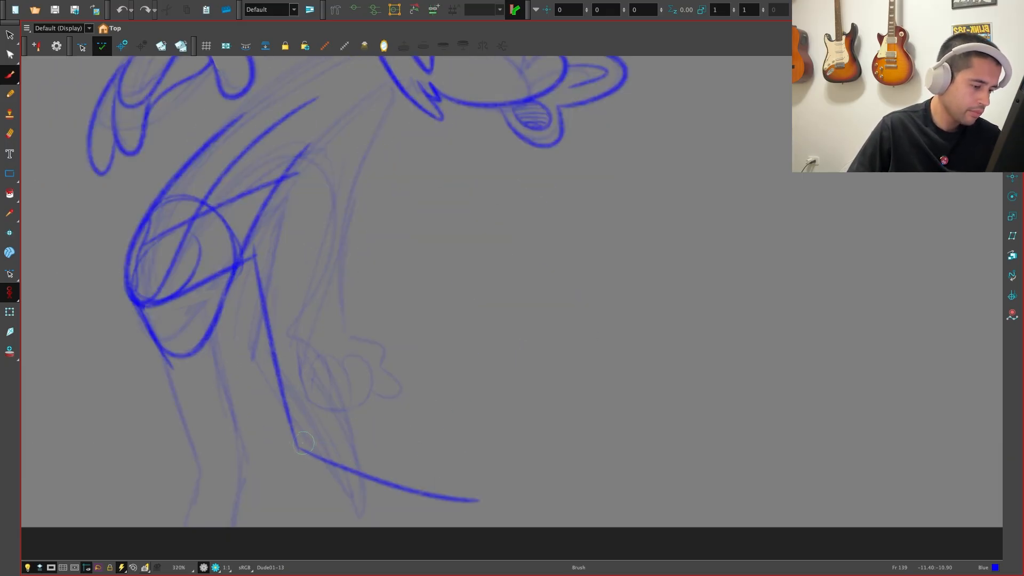
mouse_move(299, 444)
mouse_down()
mouse_move(376, 434)
mouse_move(339, 427)
mouse_move(392, 419)
mouse_move(329, 389)
mouse_up()
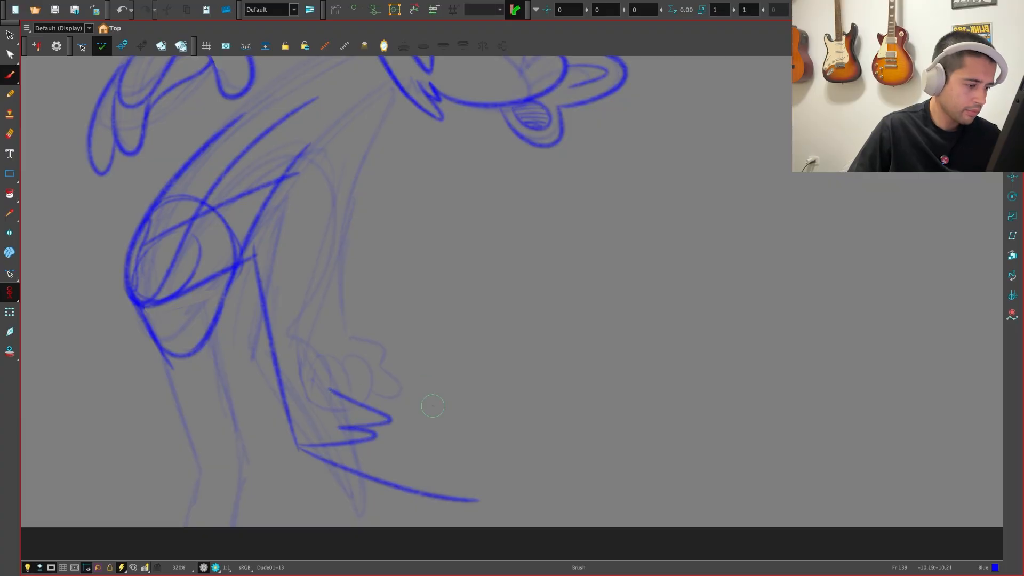
key(super+z)
drag(339, 427, 317, 351)
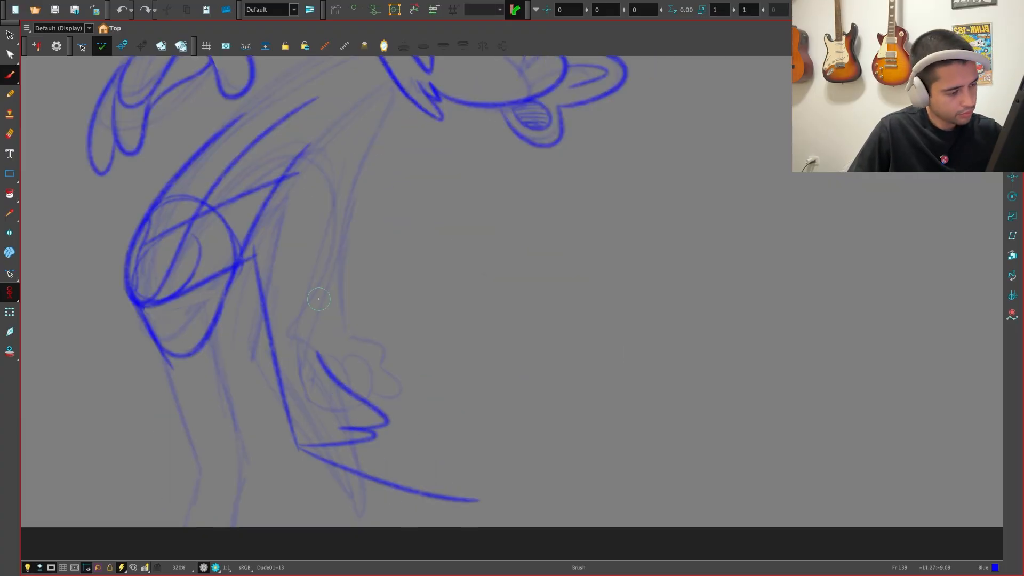
Flip between frame 139 and its neighbours to check the shin line and jagged lower edge
key(g)
key(f)
key(1)
key(1)
drag(480, 440, 463, 523)
key(g)
key(f)
key(f)
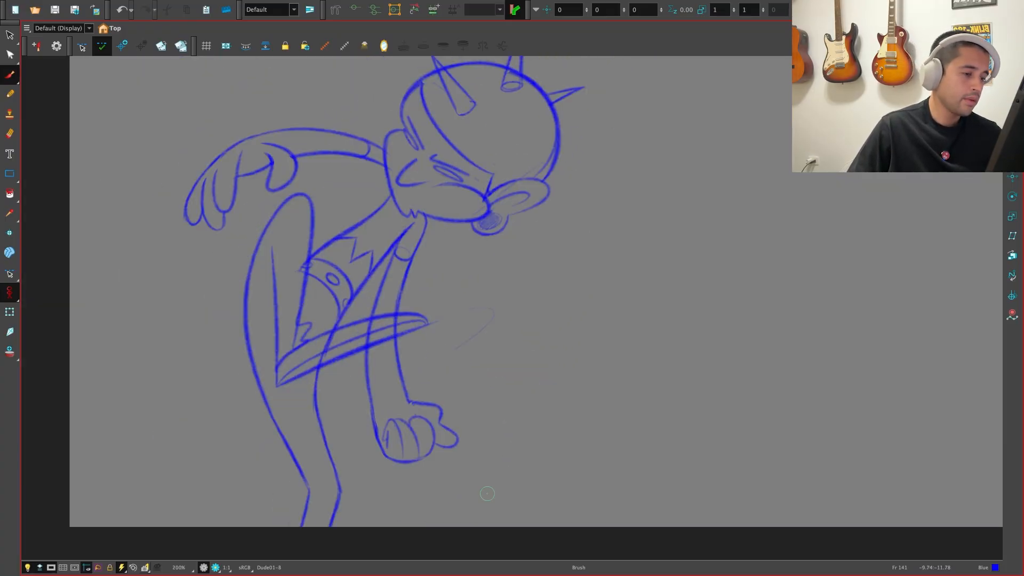
key(g)
key(g)
key(f)
key(2)
Undo the curved shin line and try a longer one up from the jagged edge, checking it against neighbouring poses
key(super+z)
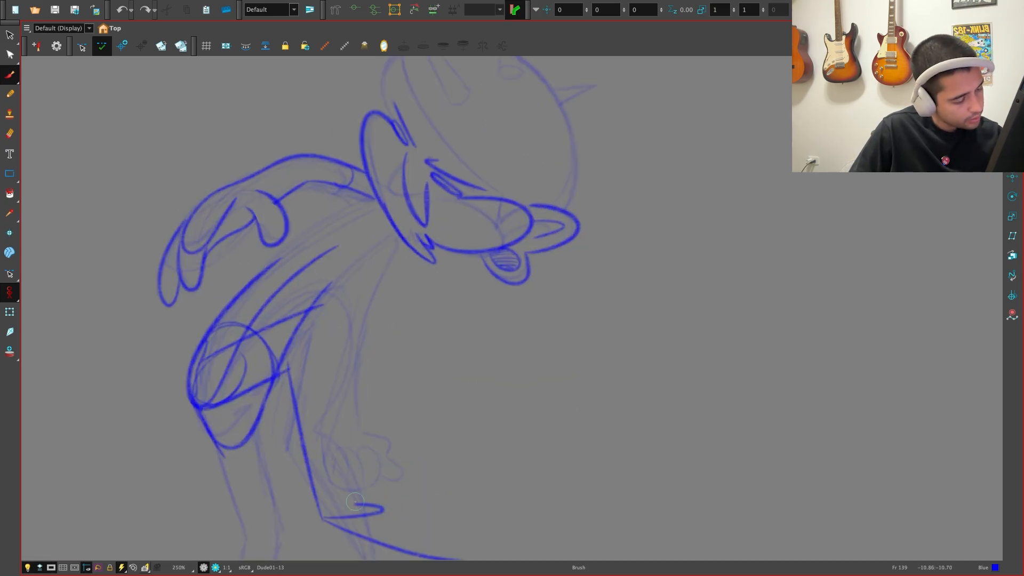
drag(353, 499, 364, 448)
key(f)
key(g)
key(g)
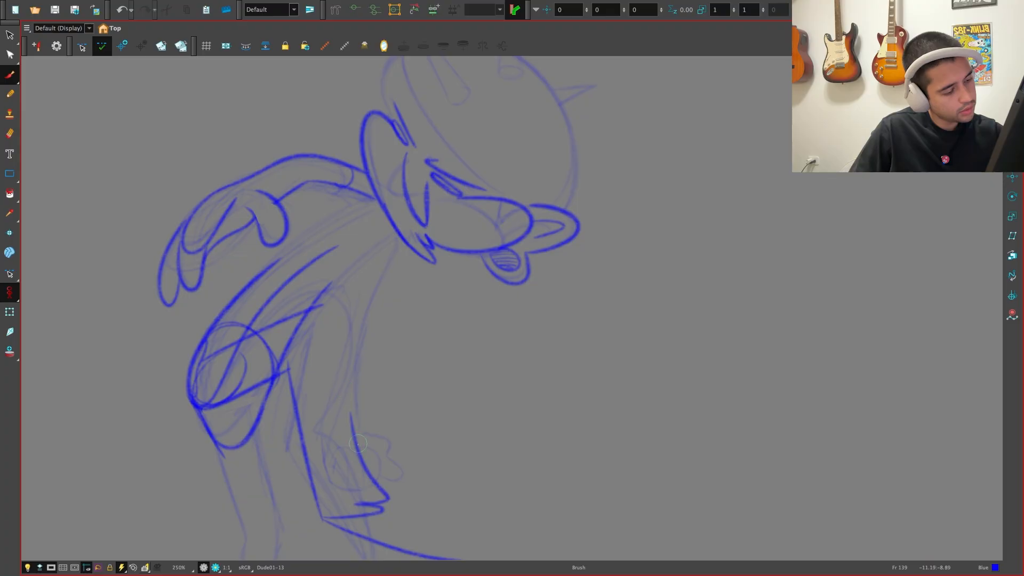
Replace the shin line with one continuous contour from the jagged edge over the knee to the hip
key(super+z)
mouse_move(366, 504)
mouse_down()
mouse_move(381, 487)
mouse_move(337, 387)
mouse_move(263, 321)
mouse_up()
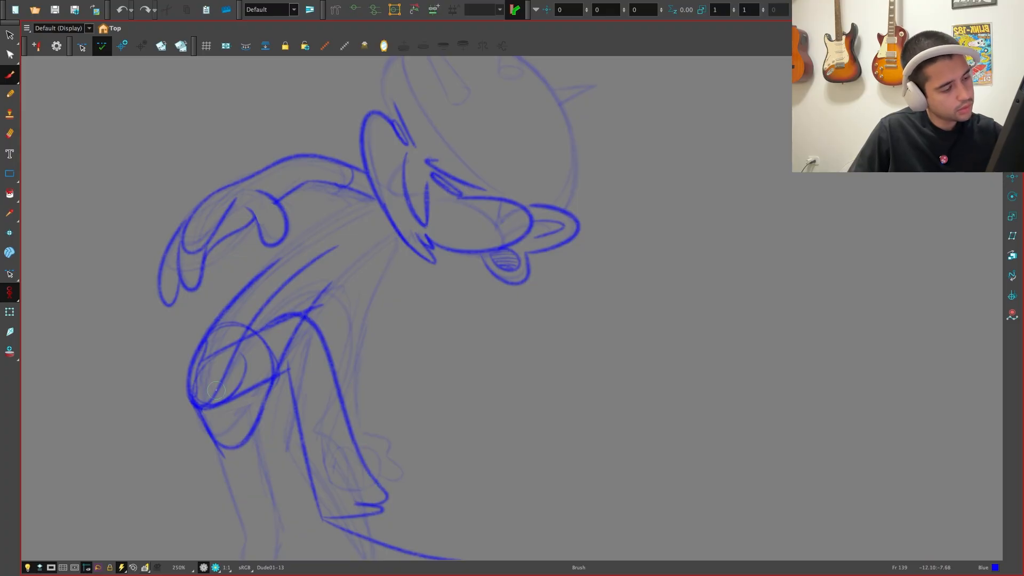
key(f)
key(g)
key(1)
key(f)
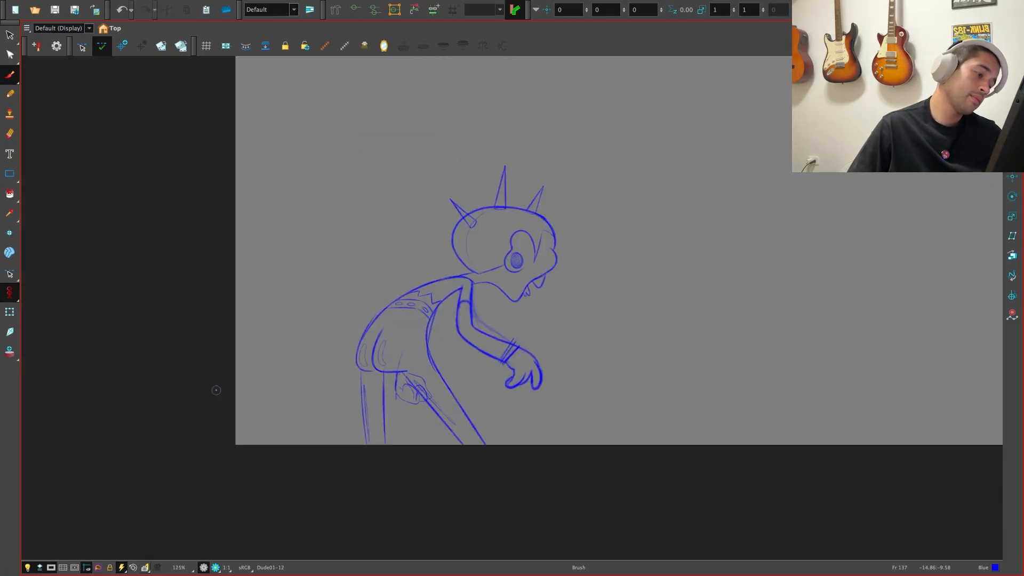
key(g)
key(f)
key(g)
Add short strokes around the foot of the front leg and compare the drawing with the adjacent pose
mouse_move(509, 533)
mouse_down()
mouse_move(654, 514)
mouse_move(590, 457)
mouse_up()
key(2)
drag(480, 464, 480, 493)
mouse_move(384, 476)
mouse_down()
mouse_move(506, 416)
mouse_move(438, 482)
mouse_up()
key(f)
key(g)
key(1)
key(1)
key(shift+x)
key(f)
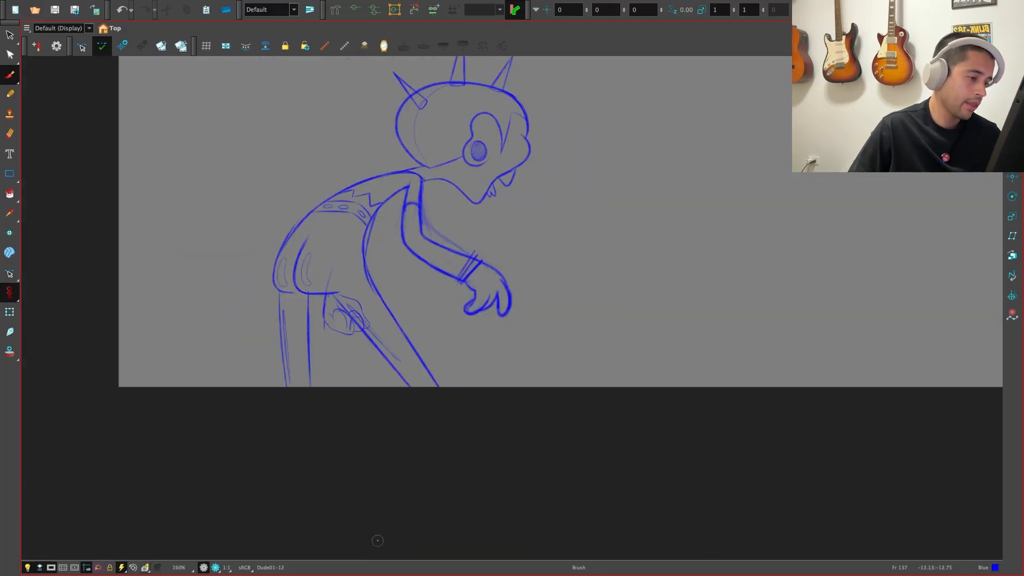
Flip through frames 137 to 143 to compare the front leg and foot across the neighbouring poses
key(f)
key(g)
key(g)
key(ctrl+alt)
key(2)
drag(427, 494, 518, 443)
key(2)
key(g)
key(g)
key(g)
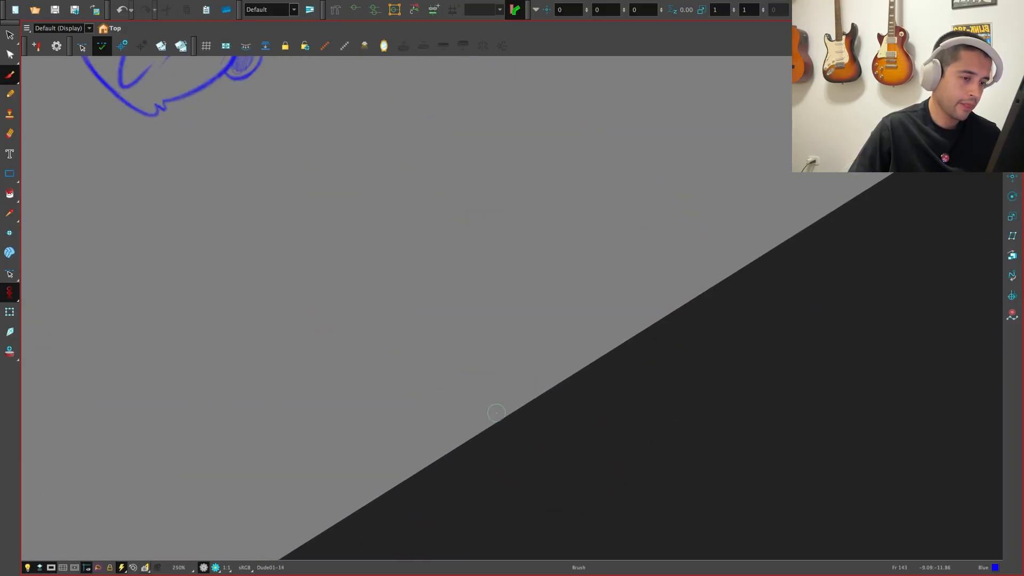
Redraw the short toe-cap line on the raised foot in frame 141
key(f)
key(f)
key(g)
key(space)
drag(258, 304, 316, 334)
key(e)
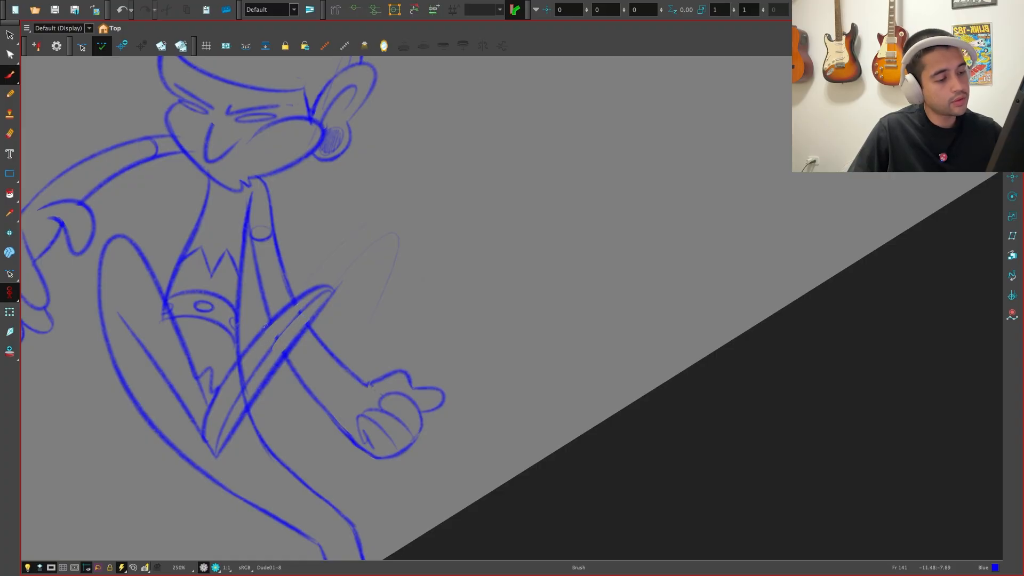
drag(269, 349, 299, 309)
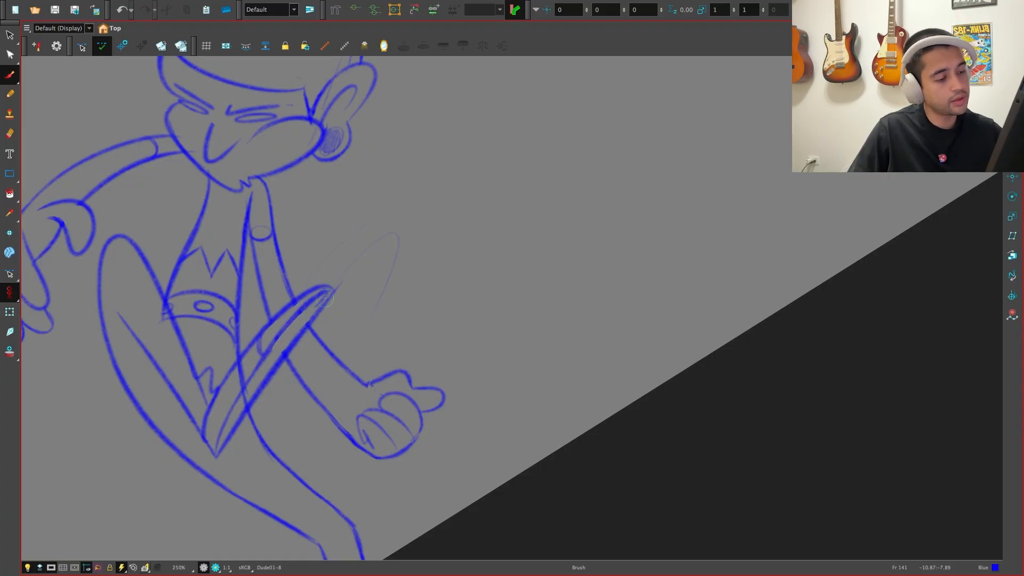
Try a fuller sole curve from toe to heel on the front foot in frame 139
key(f)
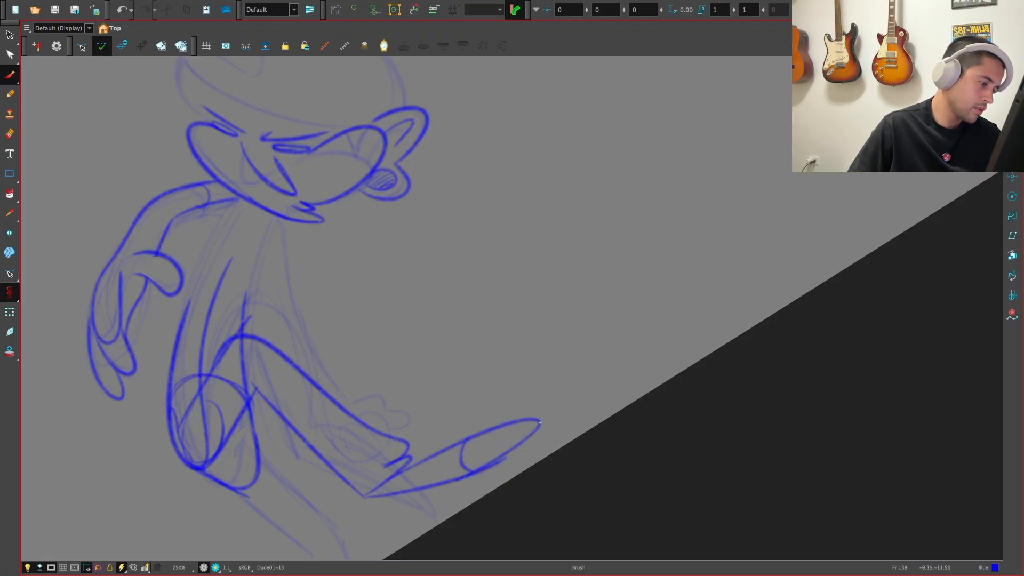
key(shift+x)
key(g)
key(f)
mouse_move(512, 520)
mouse_down()
mouse_move(366, 525)
mouse_move(245, 347)
mouse_up()
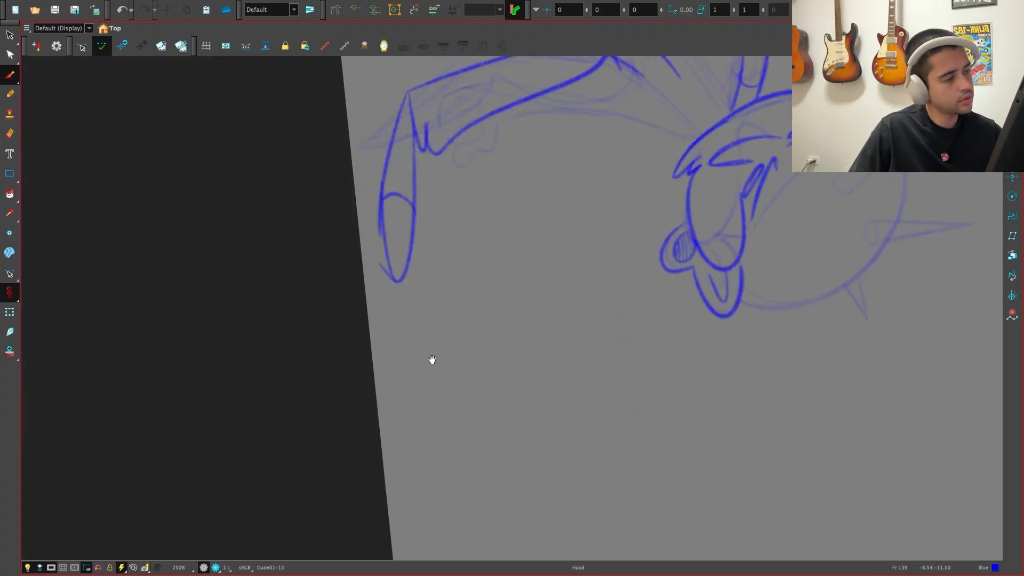
mouse_move(432, 360)
mouse_down()
mouse_move(459, 515)
mouse_move(397, 393)
mouse_up()
drag(397, 393, 372, 476)
key(2)
mouse_move(294, 494)
mouse_down()
mouse_move(291, 450)
mouse_move(440, 301)
mouse_up()
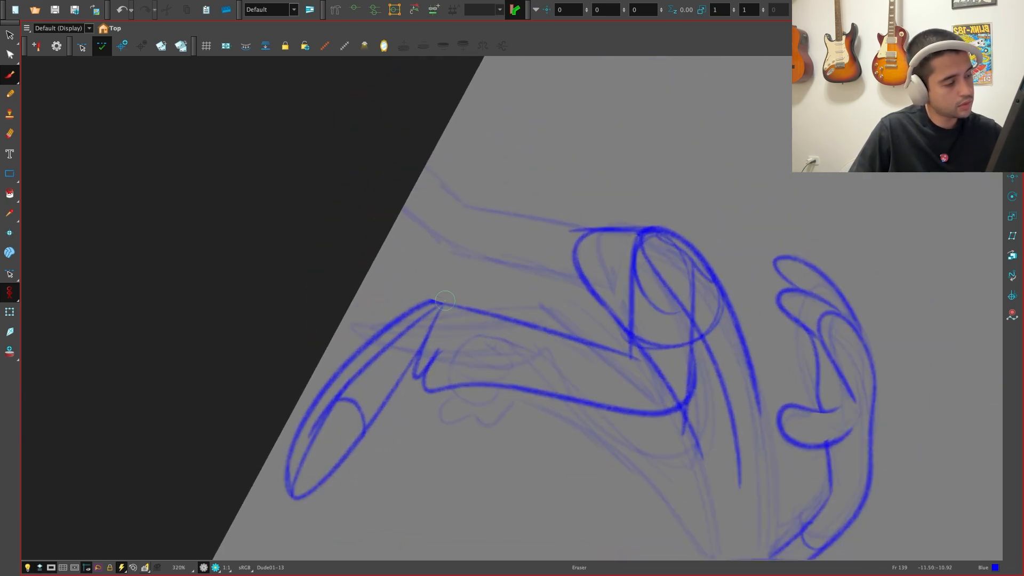
key(shift+x)
Flip from frame 137 to frame 146 to examine how the front leg and foot travel between poses
key(1)
key(1)
key(1)
key(1)
drag(707, 387, 544, 482)
key(f)
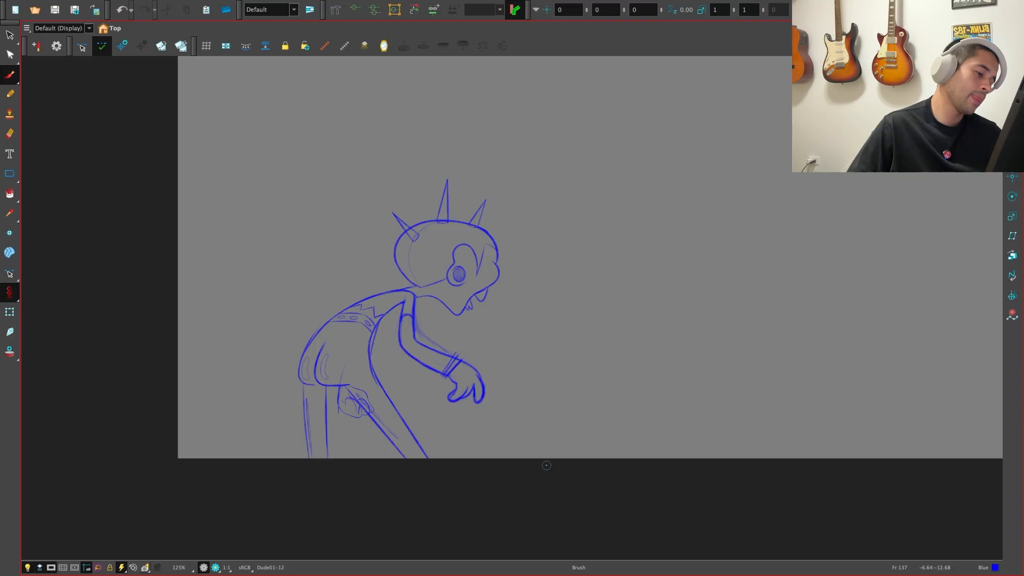
key(g)
key(g)
key(f)
key(f)
key(2)
key(2)
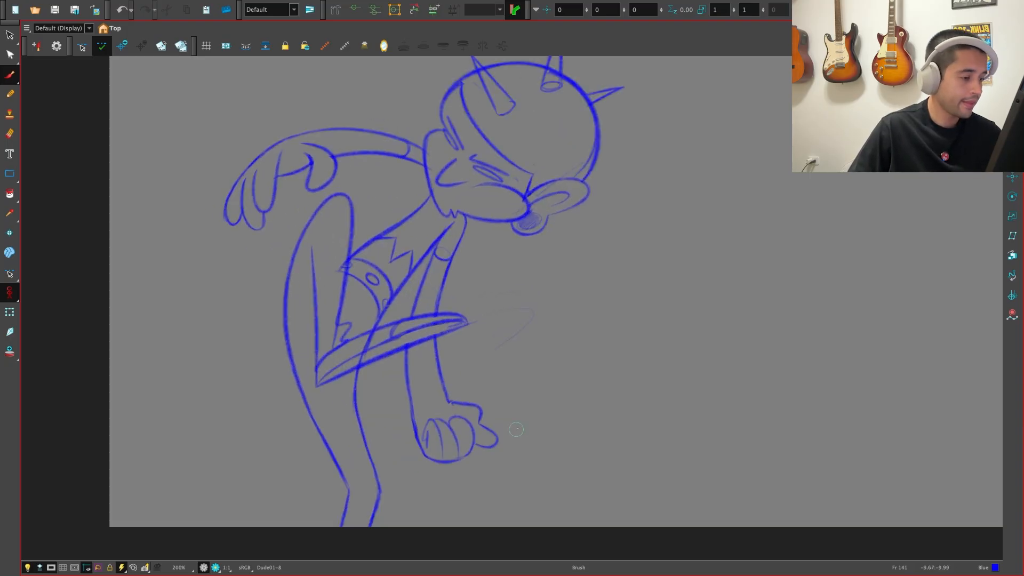
key(alt+b)
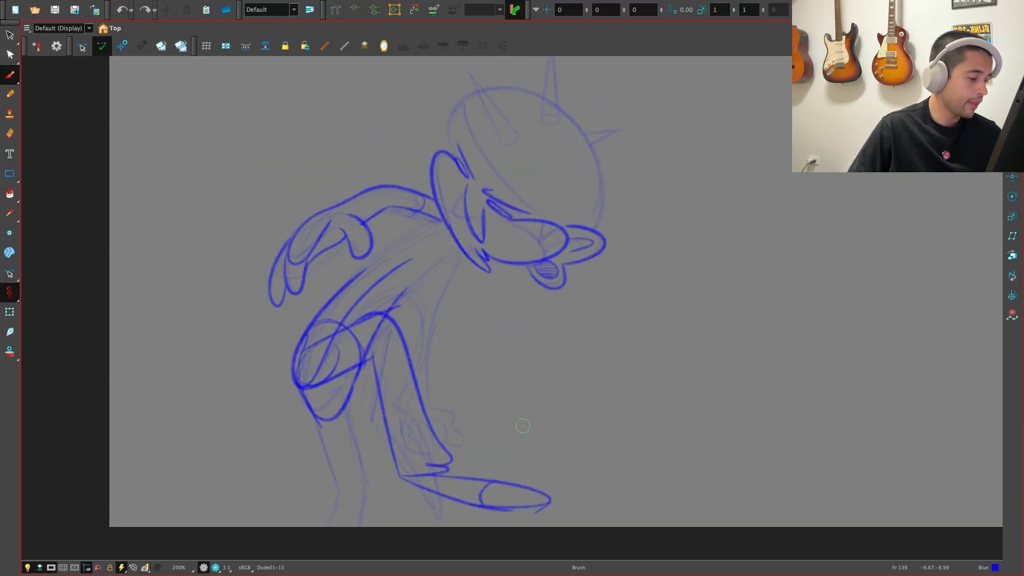
key(g)
key(g)
key(g)
key(g)
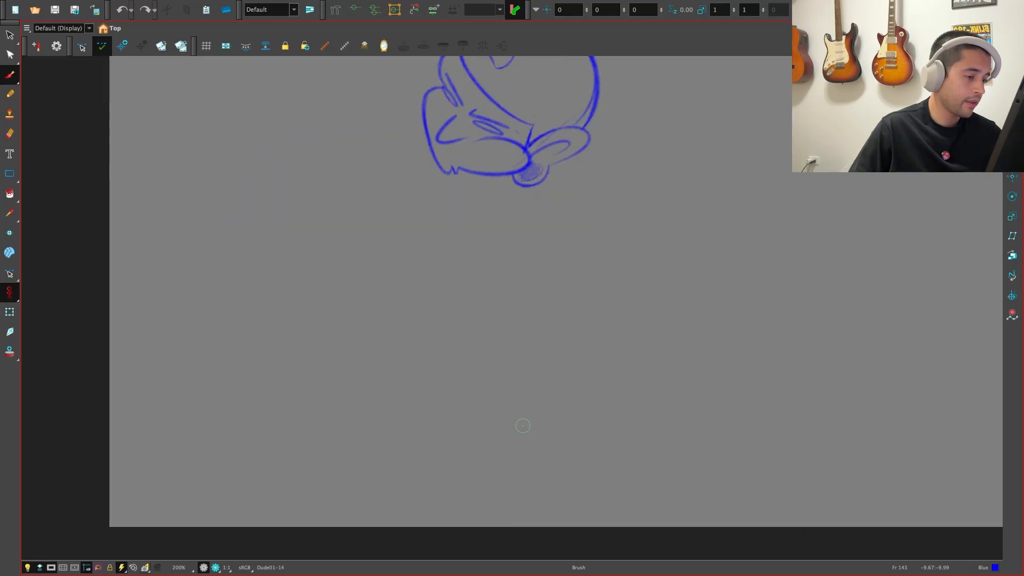
key(g)
key(g)
key(g)
key(2)
key(2)
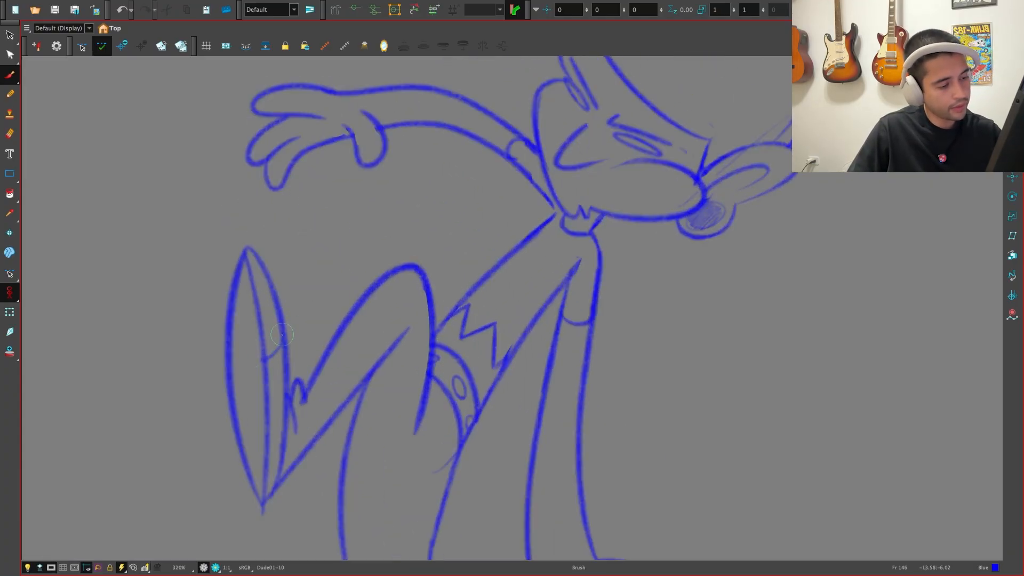
Flip repeatedly through the full-body poses before and after frame 139 to judge the overall motion into frame 146
key(1)
key(1)
key(1)
key(1)
key(f)
key(f)
key(g)
key(g)
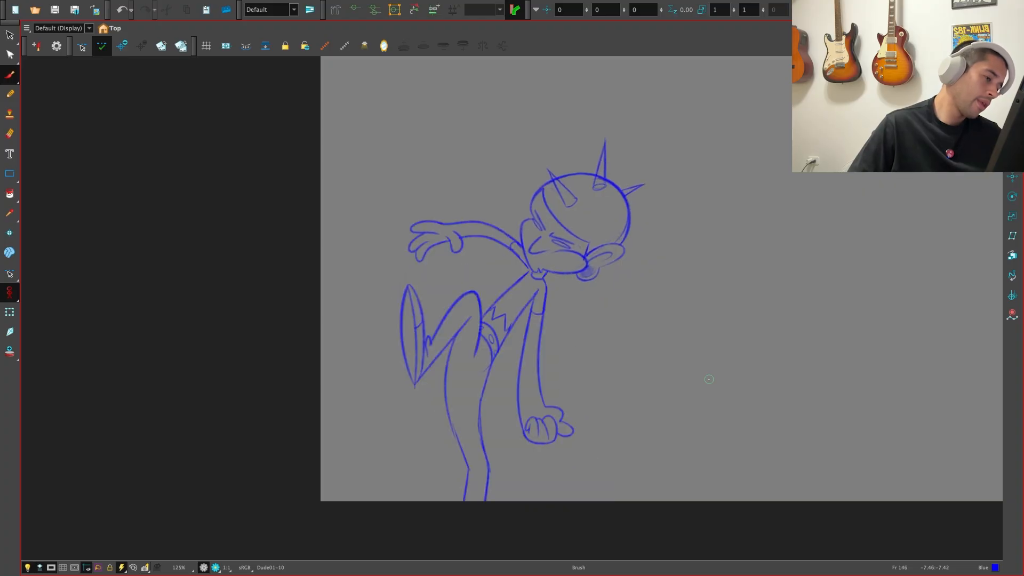
key(f)
key(f)
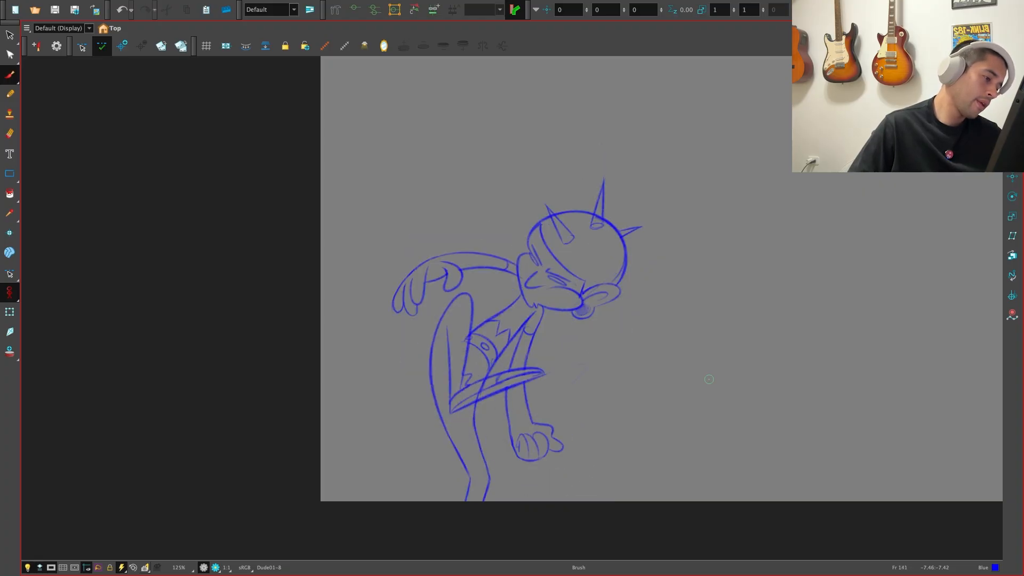
key(f)
key(f)
key(f)
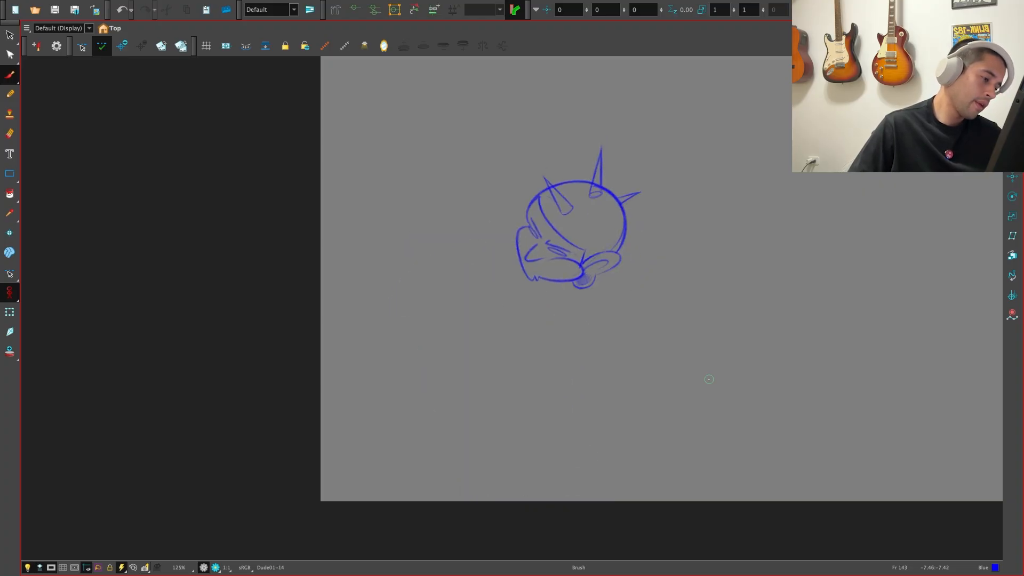
key(g)
key(g)
key(g)
key(f)
key(f)
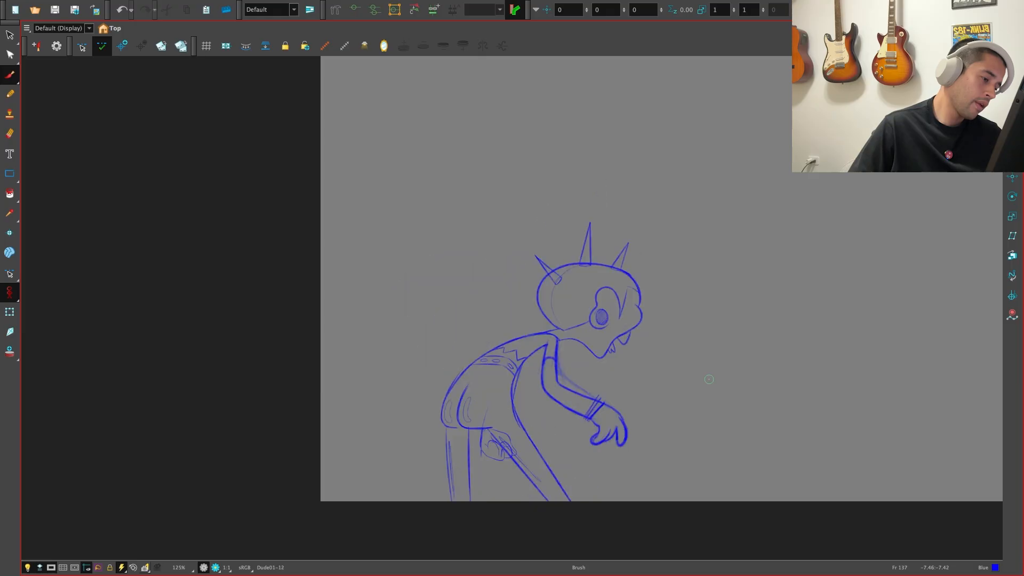
key(g)
key(f)
key(g)
key(g)
key(g)
key(g)
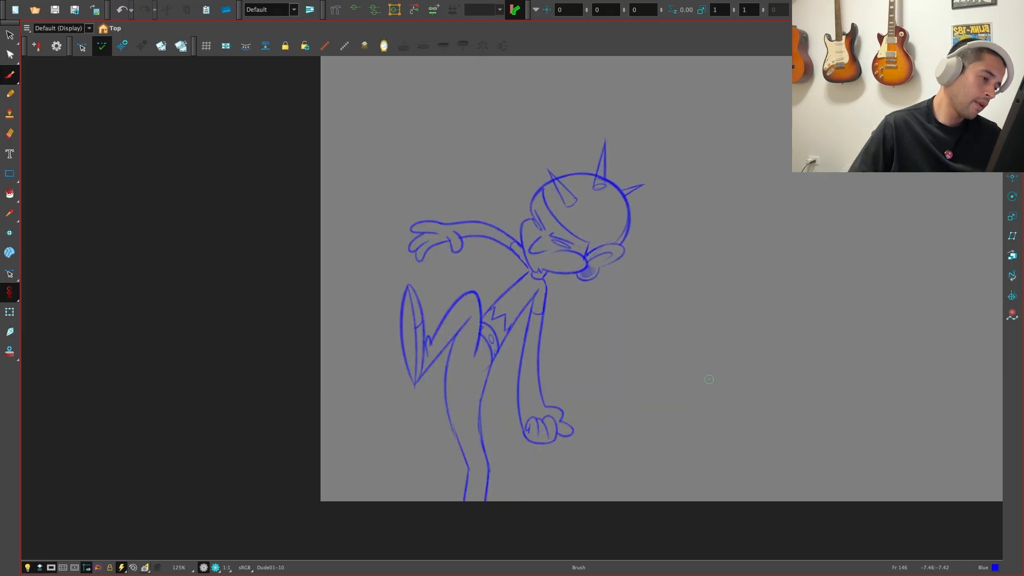
key(f)
key(f)
key(f)
key(f)
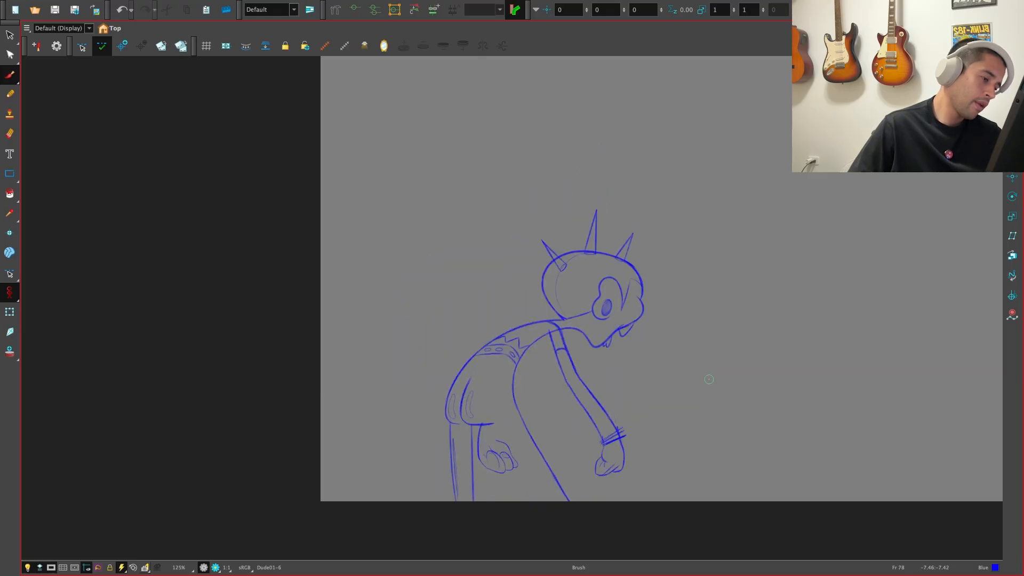
key(g)
key(g)
key(g)
key(g)
key(f)
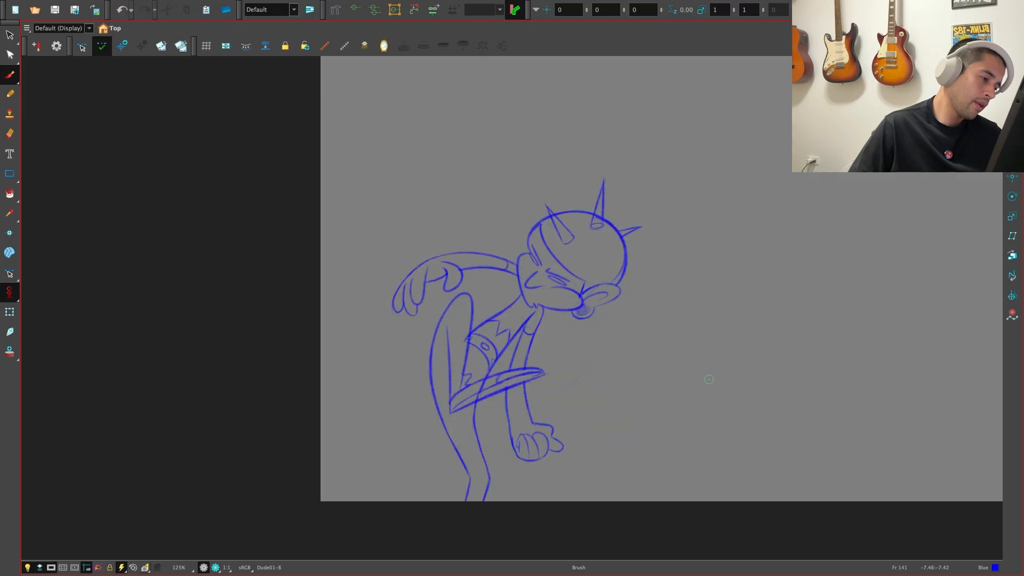
key(g)
Narrow the front leg's ankle in frame 139 by shifting the ends of the shin and jagged hem inward
drag(597, 447, 578, 432)
key(2)
key(2)
key(alt+s)
key(ctrl+a)
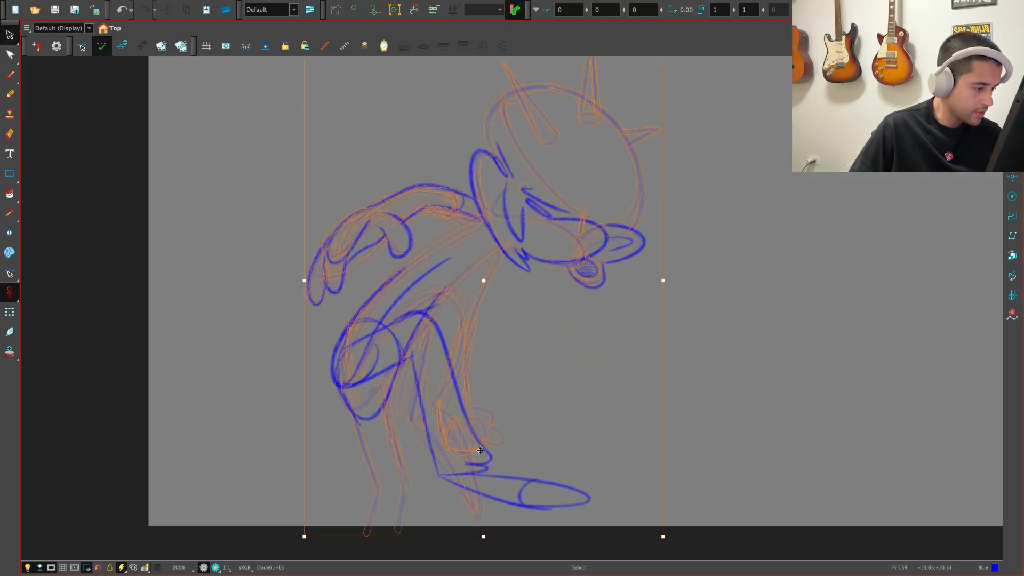
click(510, 444)
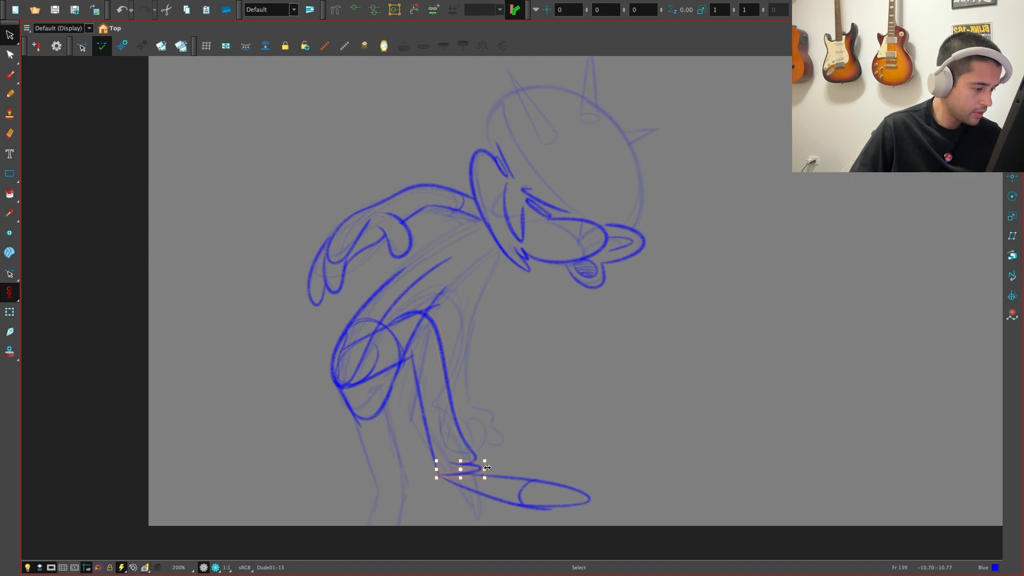
Compare the reshaped ankle in frame 139 with the poses in frames 137 and 141
key(g)
key(g)
key(f)
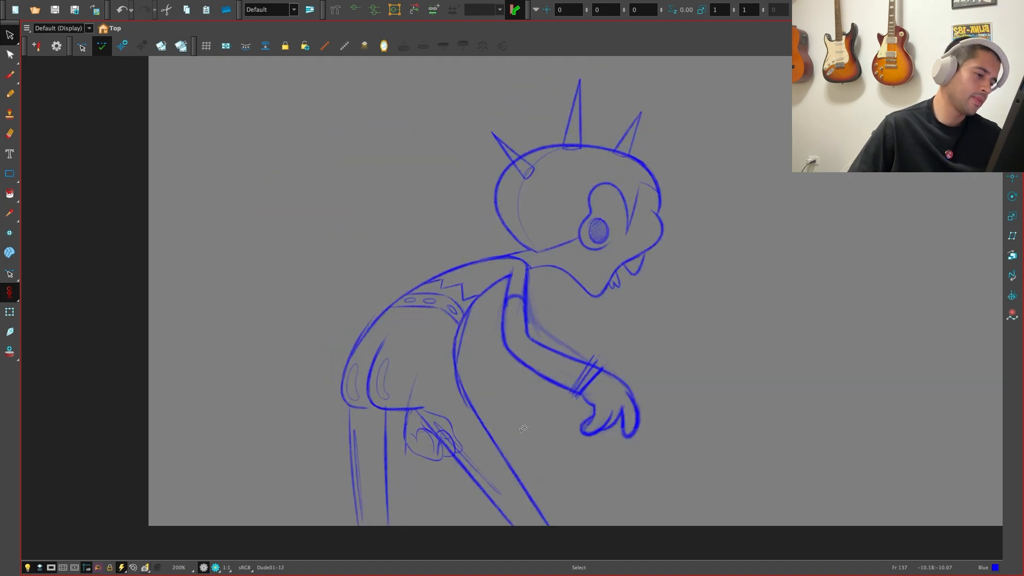
key(g)
key(f)
key(g)
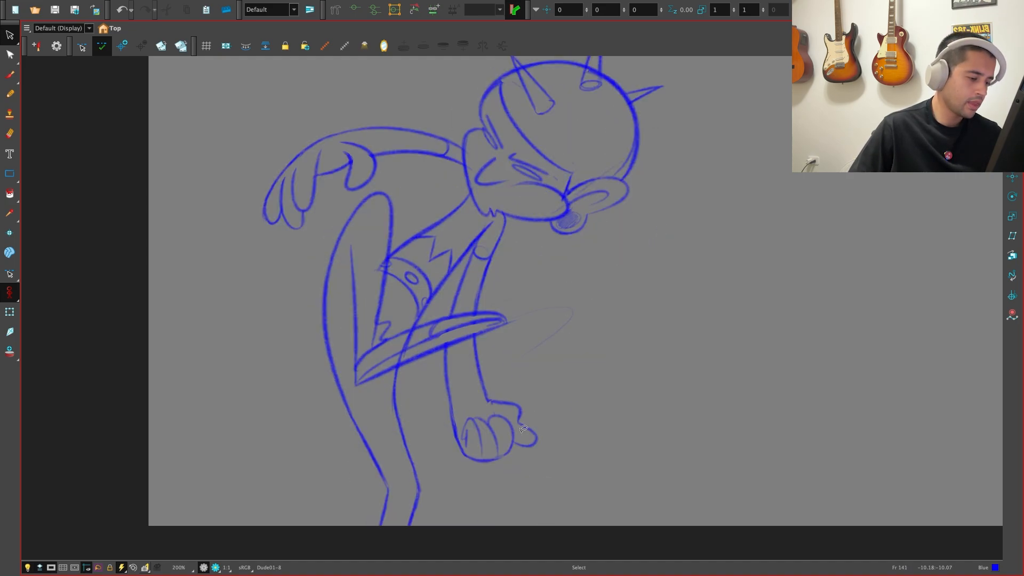
scroll(493, 411, down, 2)
key(f)
key(g)
key(g)
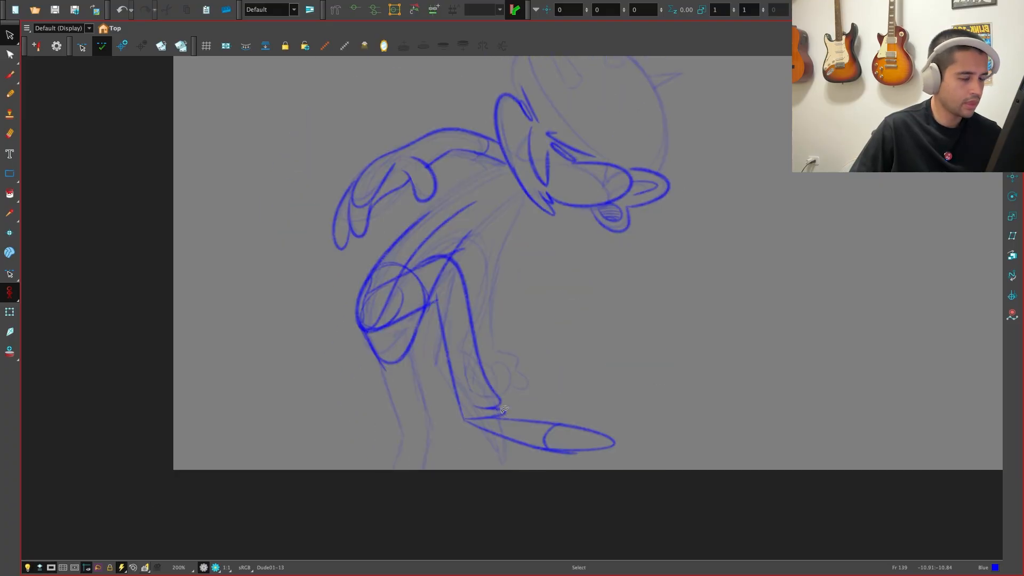
Turn on onion skinning and draw the standing leg's rear contour in frame 139, from the hips past the knee bend to the canvas edge
click(10, 351)
key(alt+b)
drag(318, 475, 741, 482)
scroll(742, 482, up, 3)
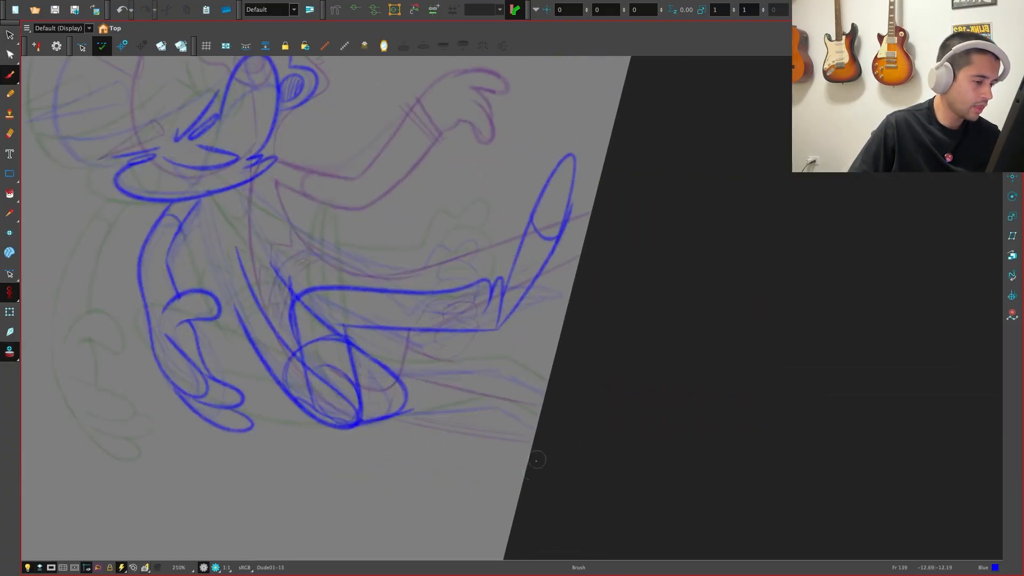
scroll(532, 504, up, 1)
key(g)
key(f)
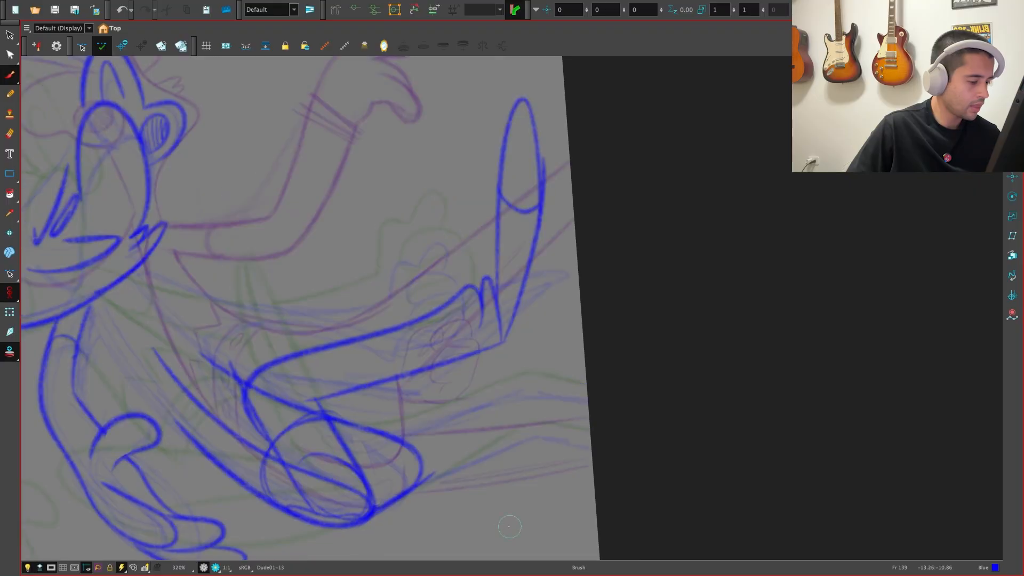
drag(504, 520, 490, 499)
key(f)
key(g)
mouse_move(361, 488)
mouse_down()
mouse_move(501, 426)
mouse_move(578, 428)
mouse_up()
Draw the standing leg's front contour in frame 139, roughly parallel to the rear one, after checking the adjacent poses
key(g)
key(f)
key(f)
key(g)
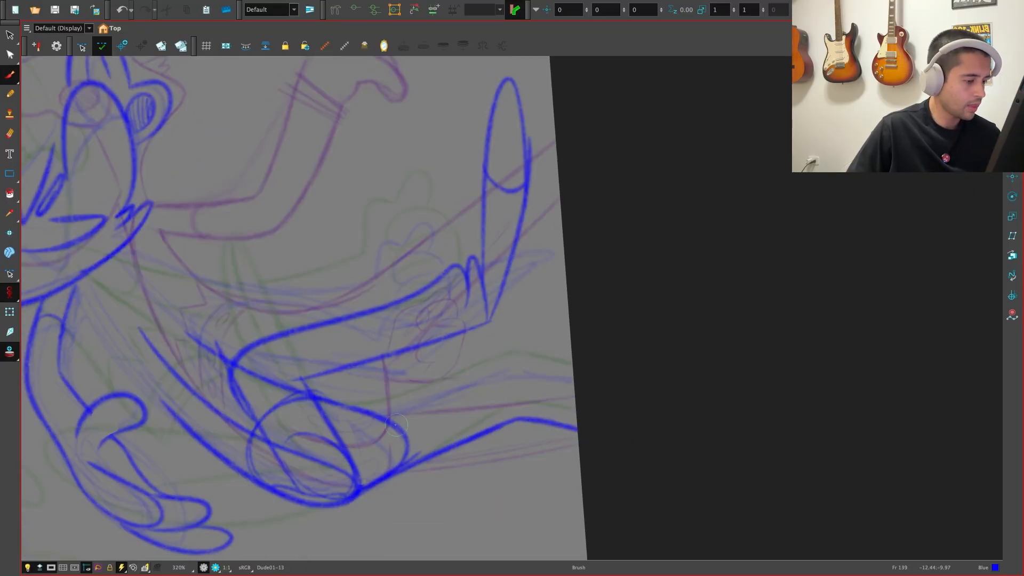
mouse_move(387, 414)
mouse_down()
mouse_move(513, 372)
mouse_move(575, 382)
mouse_up()
Restore the upright view and flip between frame 139 and its neighbours to check the standing leg against the onion skin
key(shift+x)
key(1)
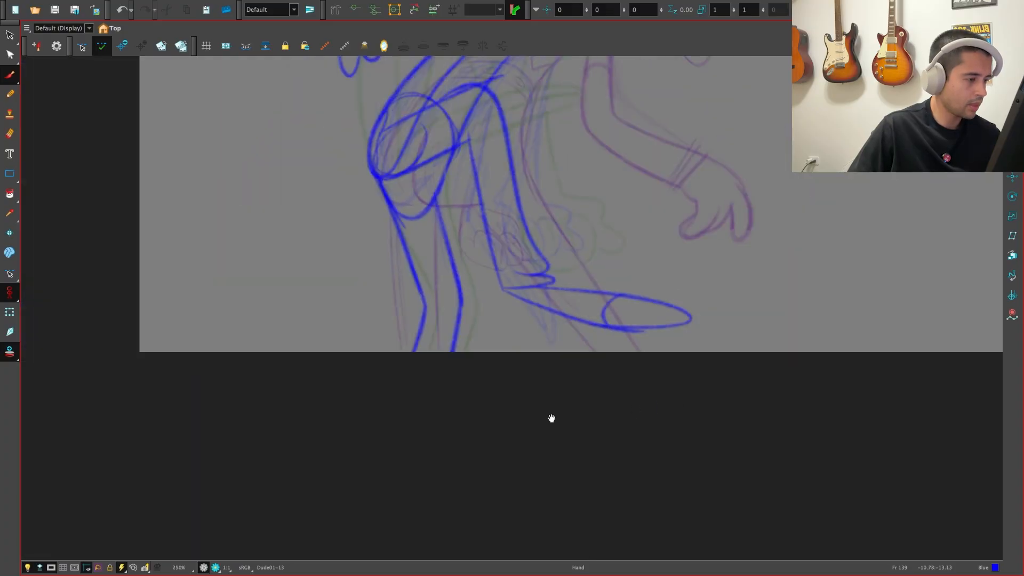
key(1)
drag(551, 418, 514, 528)
key(f)
key(g)
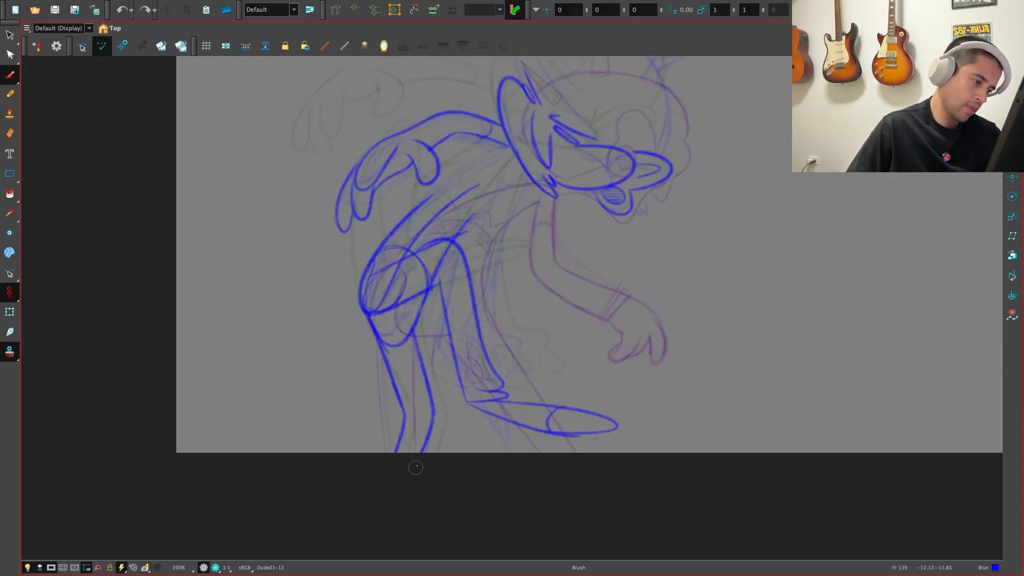
key(1)
drag(474, 427, 416, 503)
key(f)
key(f)
key(g)
key(g)
key(g)
key(f)
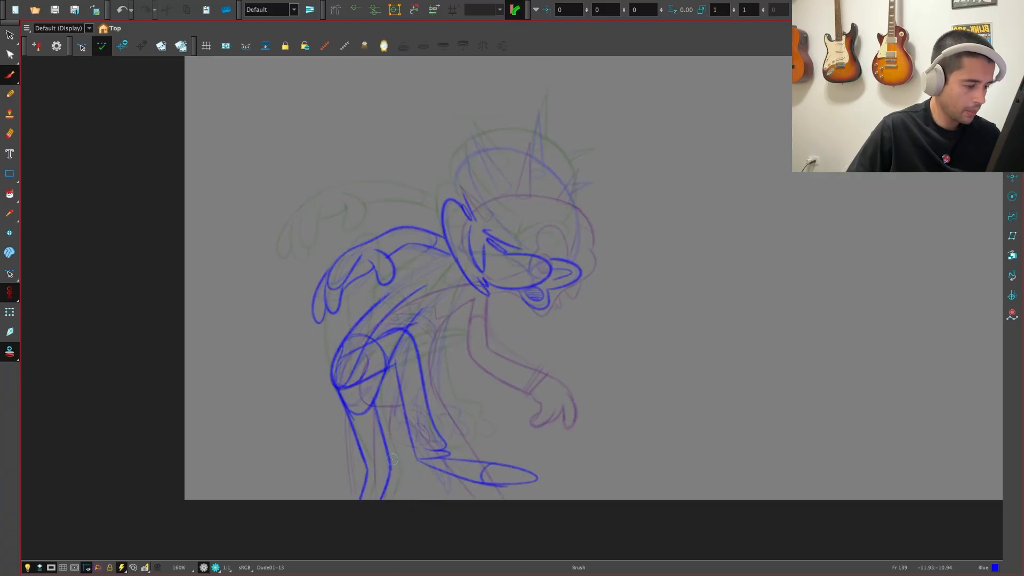
key(f)
key(g)
key(g)
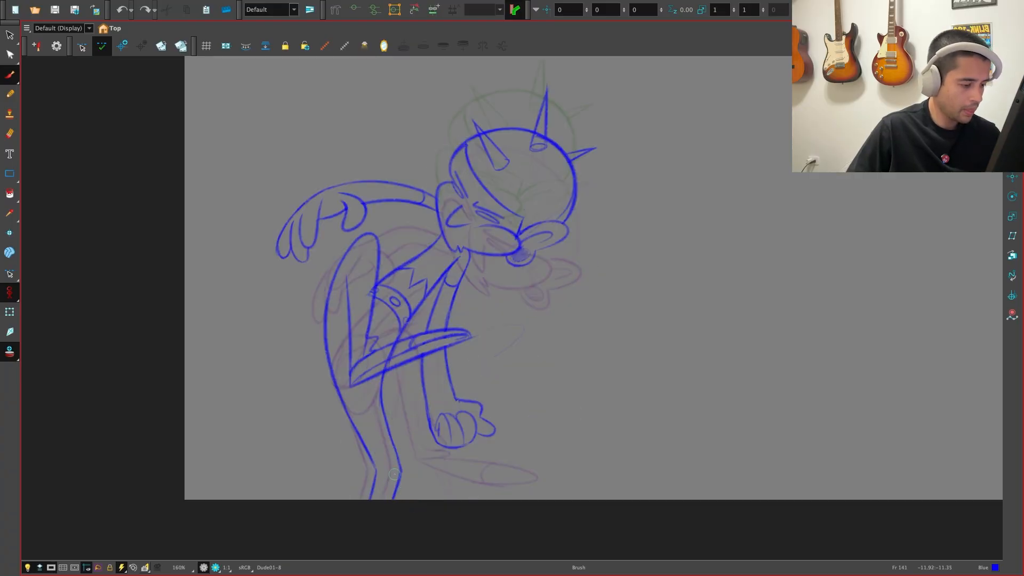
key(alt+s)
drag(416, 476, 381, 516)
key(f)
key(ctrl+a)
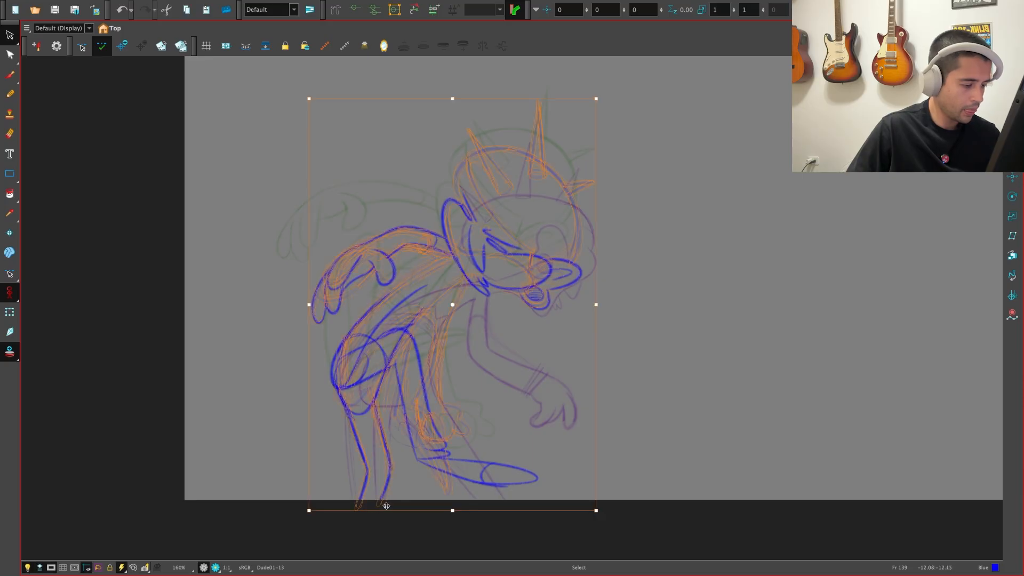
key(Escape)
Flip through frames 137 to 146 with onion skinning to review the standing leg's placement in the whole movement
key(1)
key(f)
key(f)
key(g)
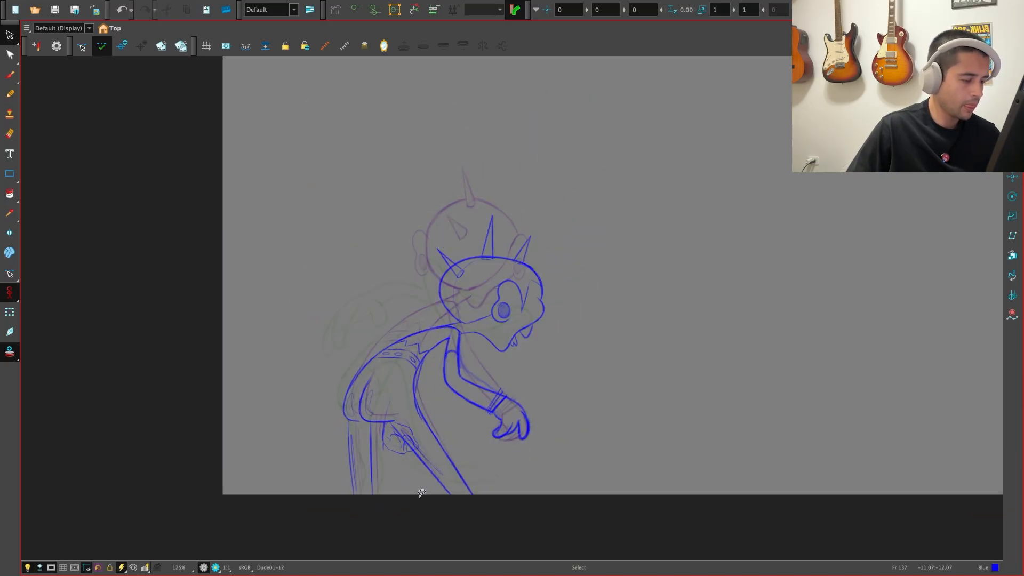
key(g)
key(g)
key(g)
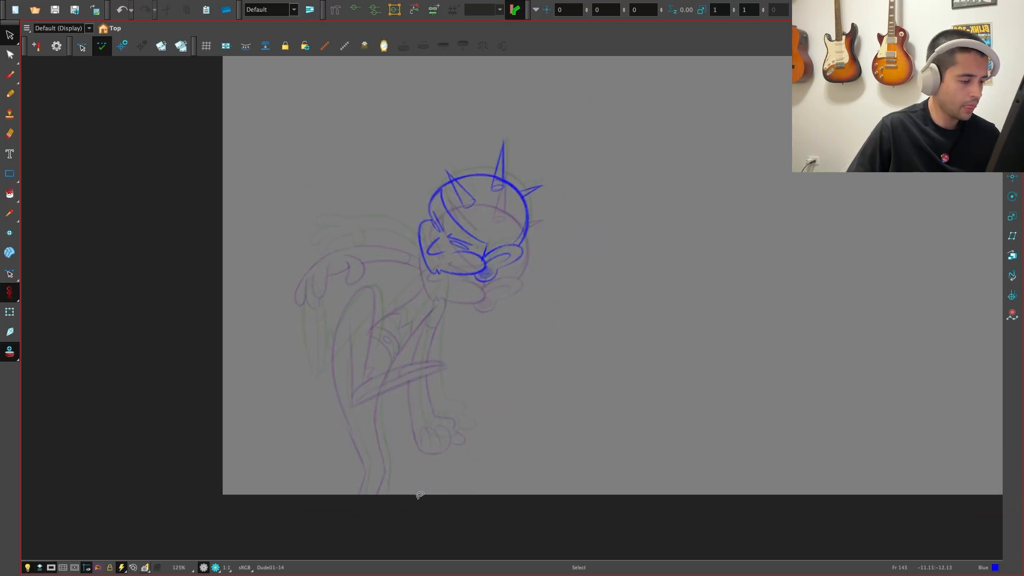
key(g)
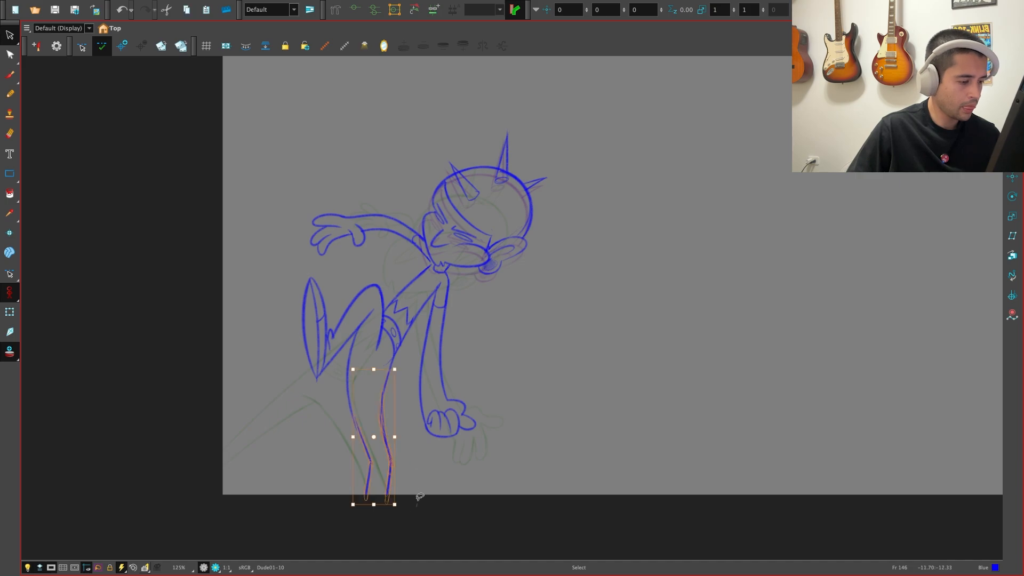
key(f)
key(f)
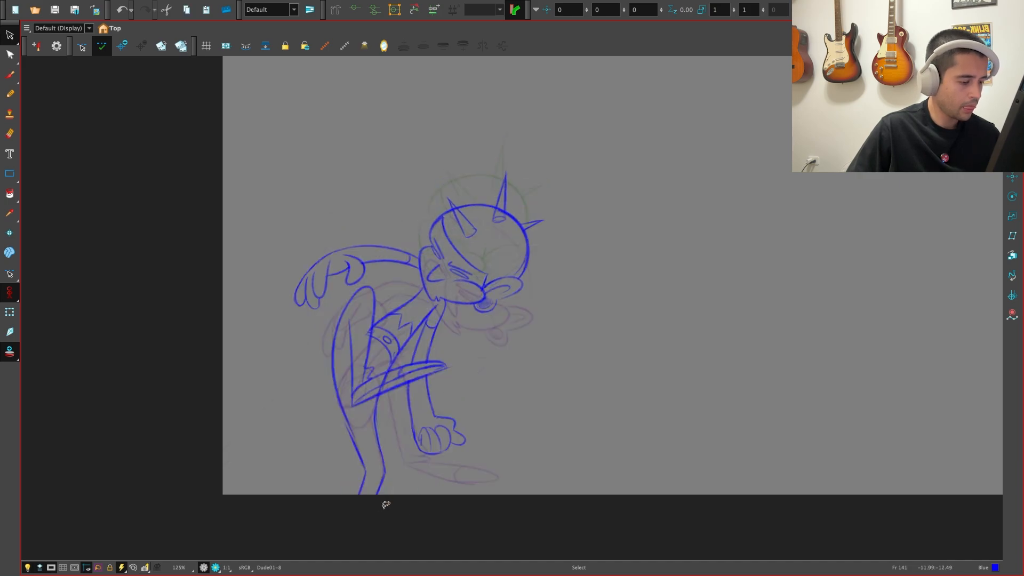
Flip through the drawings from frame 139 to 148 with onion skinning to review the legs' poses through the movement
key(g)
key(g)
key(g)
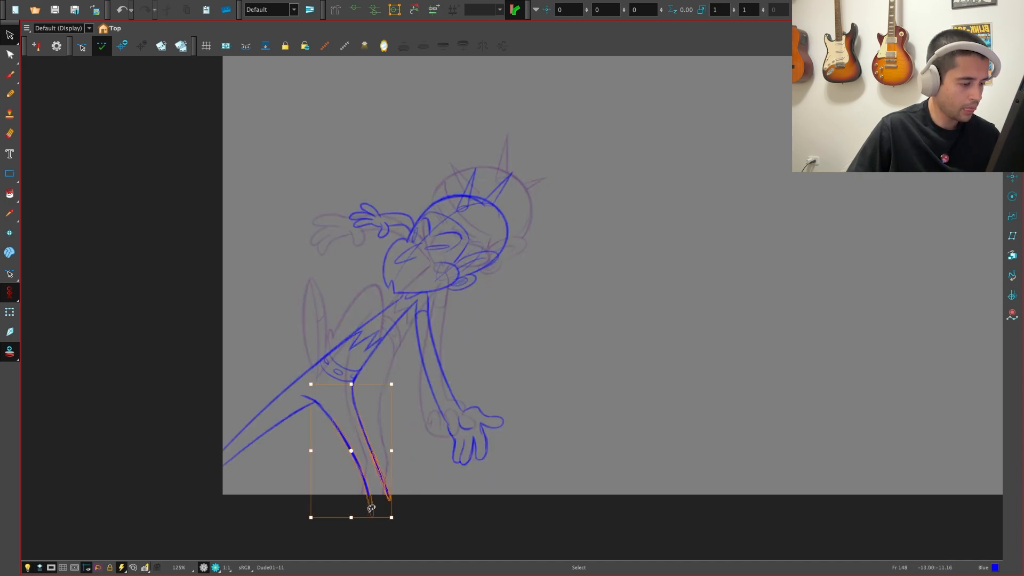
drag(371, 519, 370, 519)
key(f)
key(f)
key(g)
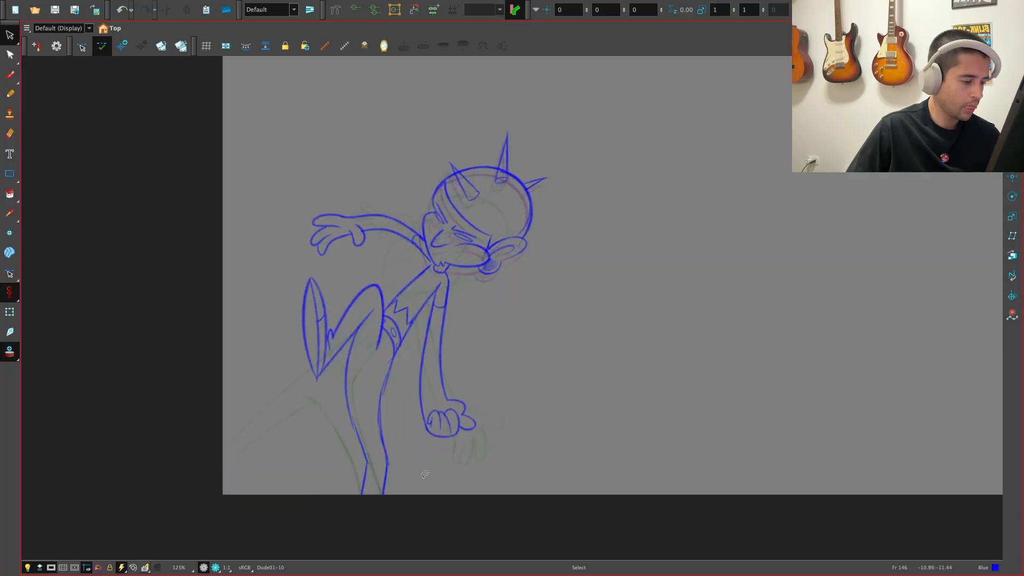
key(g)
key(g)
key(f)
key(f)
key(f)
key(f)
key(f)
key(f)
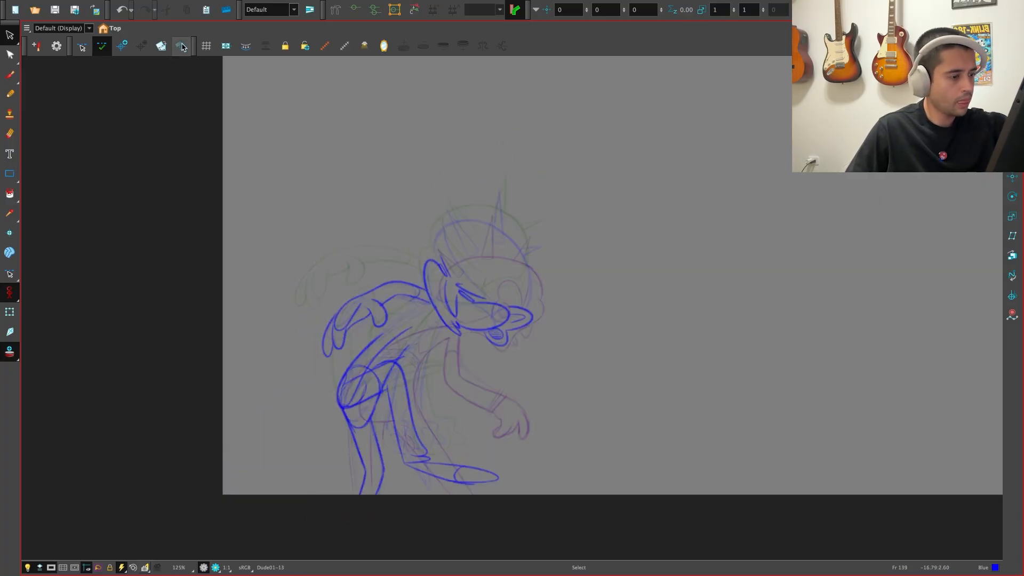
Review the drawings up to frame 146 again, hide the onion skin and play back the animation
key(g)
key(g)
key(g)
key(g)
key(g)
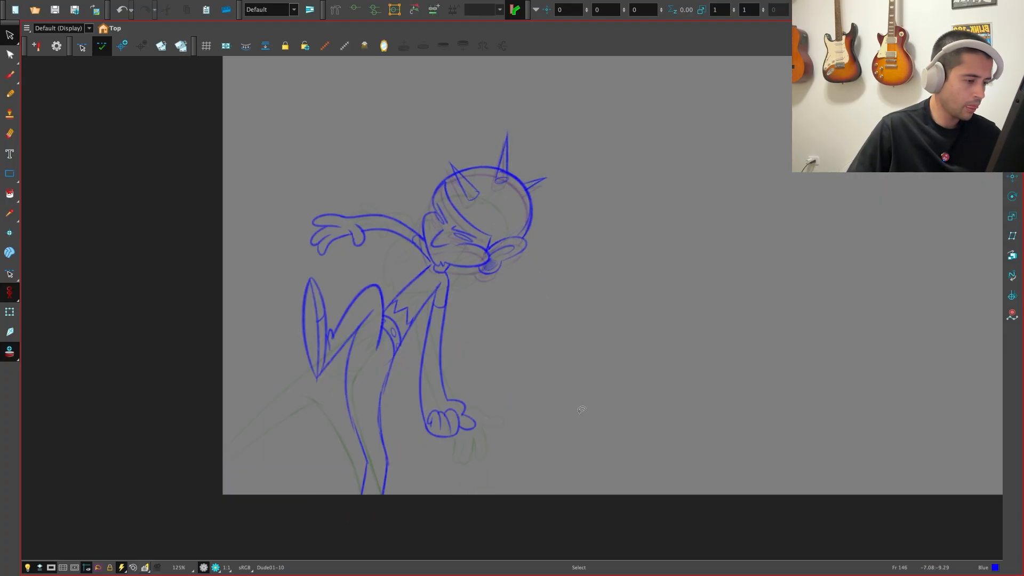
key(f)
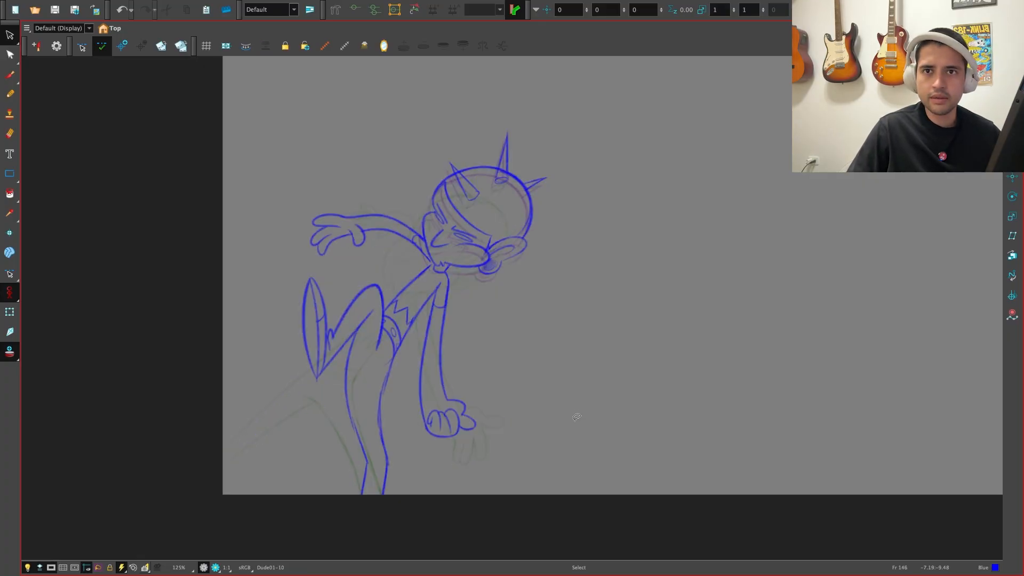
key(f)
key(f)
key(f)
key(f)
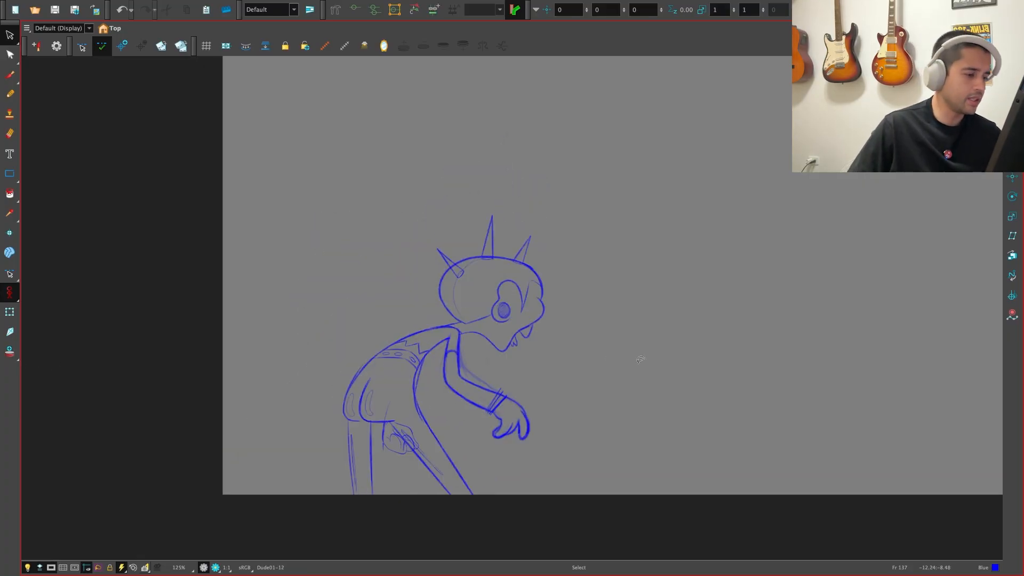
key(shift+Return)
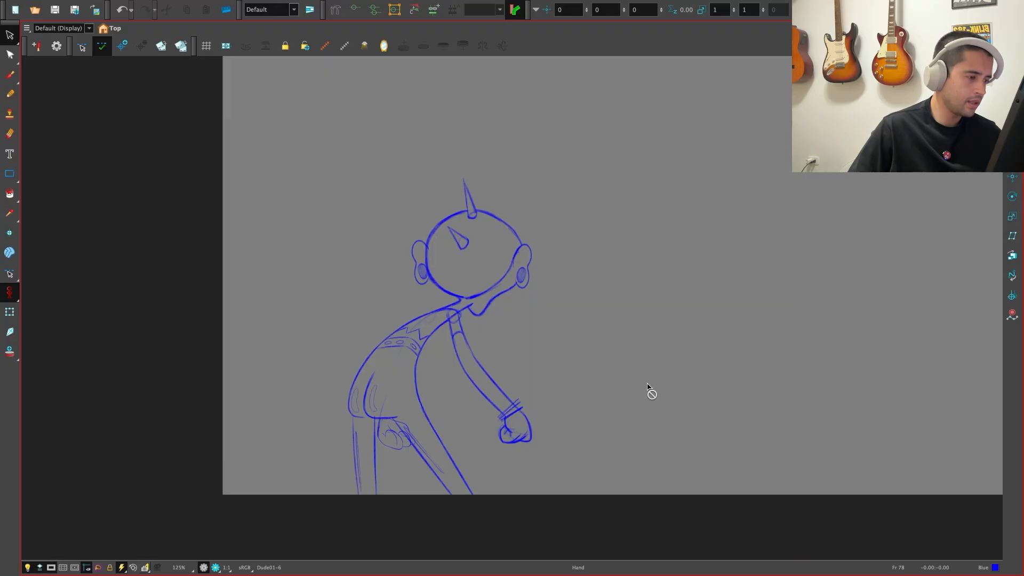
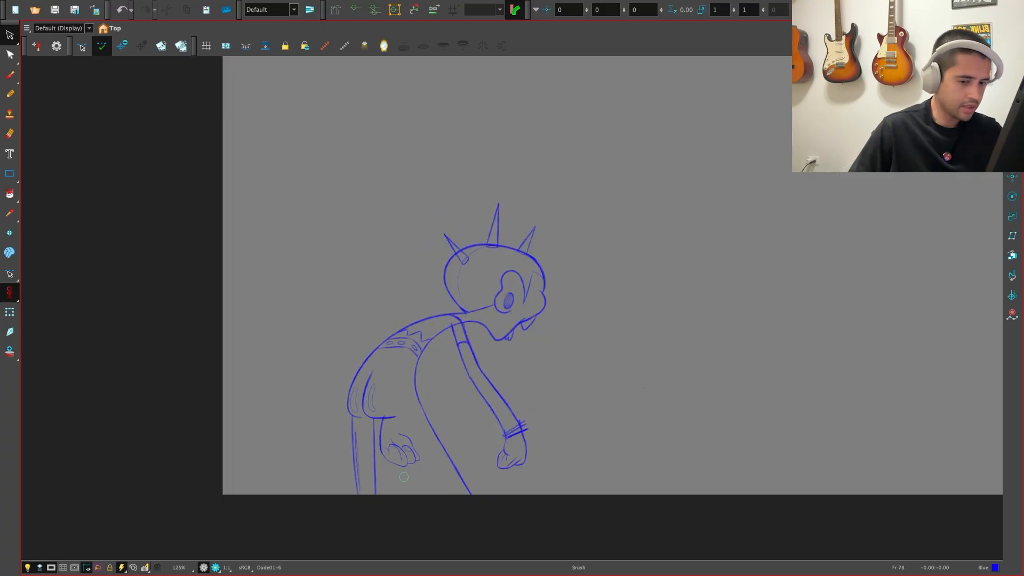
With onion skinning on, redraw the front leg's inner contour below the hips in frame 78, and hide the onion skin again
click(11, 352)
key(2)
key(2)
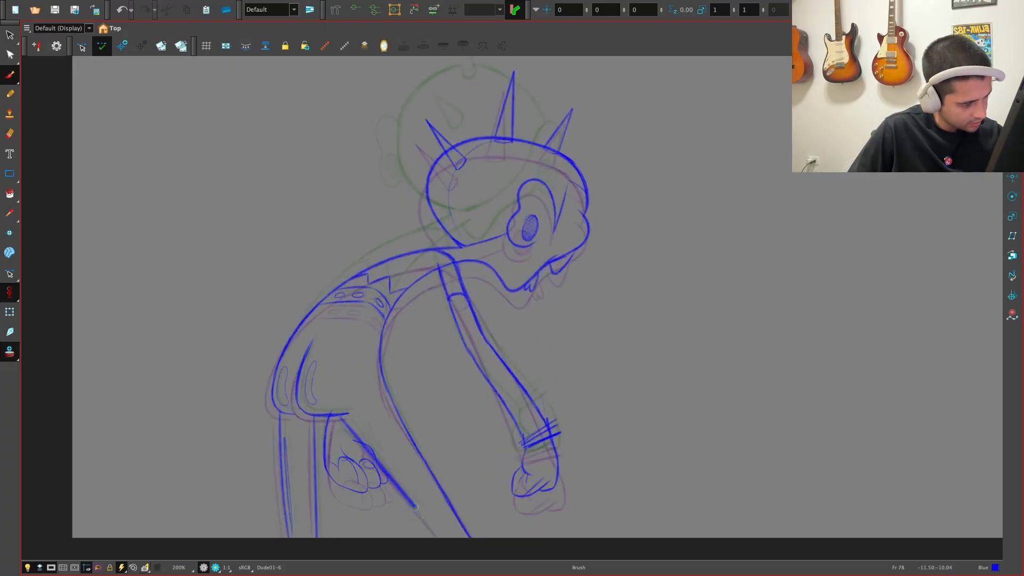
key(1)
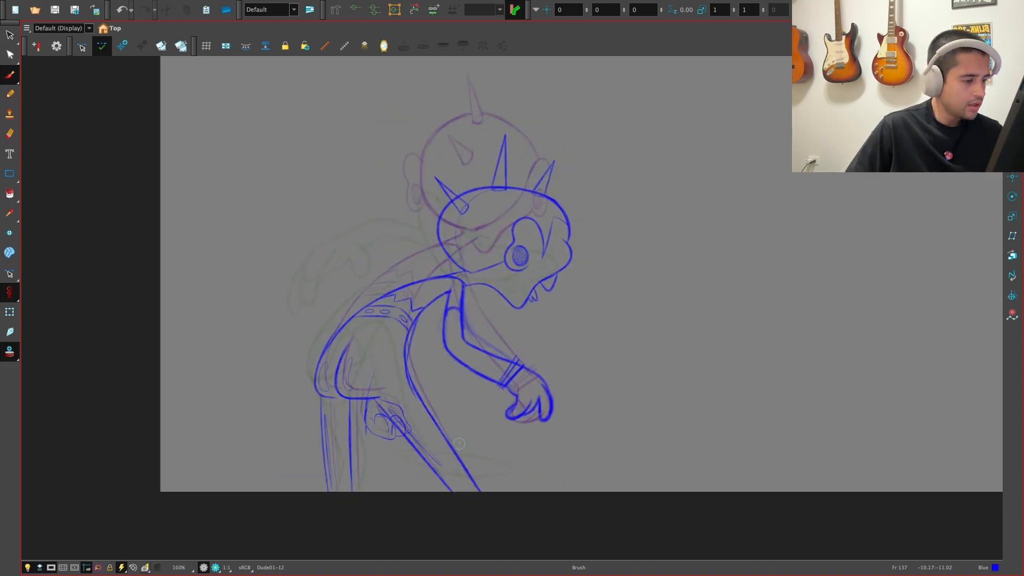
drag(464, 431, 450, 475)
click(9, 352)
drag(456, 435, 480, 499)
key(2)
key(alt+s)
key(super+a)
key(1)
drag(562, 398, 560, 355)
key(Escape)
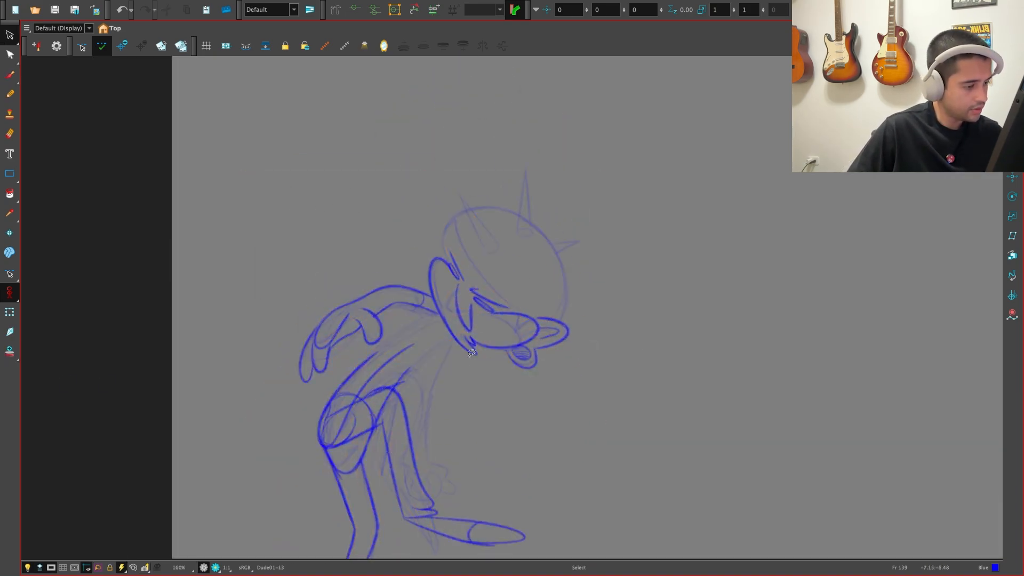
Flip between frames 80, 137 and 139 to compare the hips, torso and legs
key(f)
key(g)
key(f)
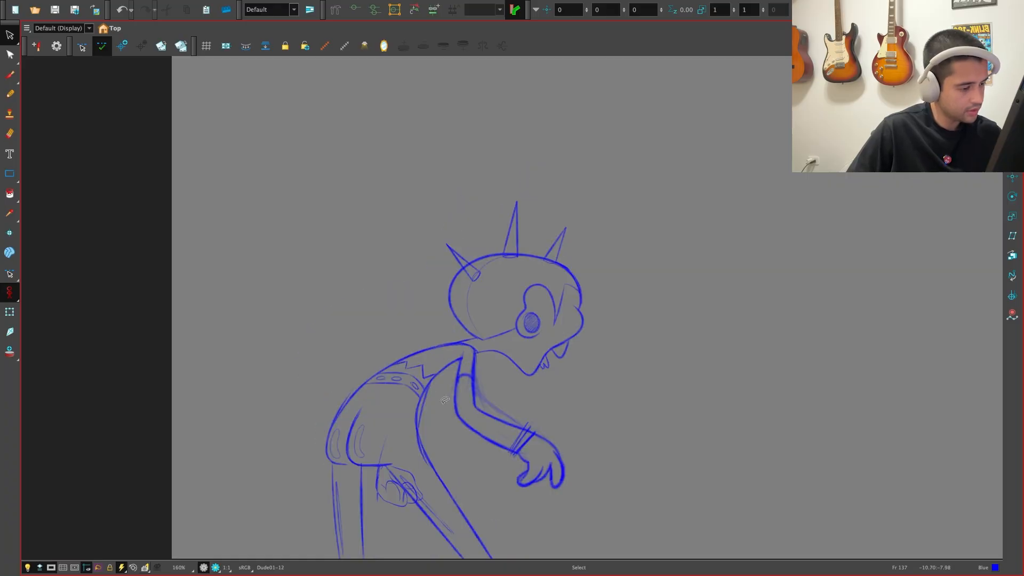
key(g)
key(f)
key(g)
key(f)
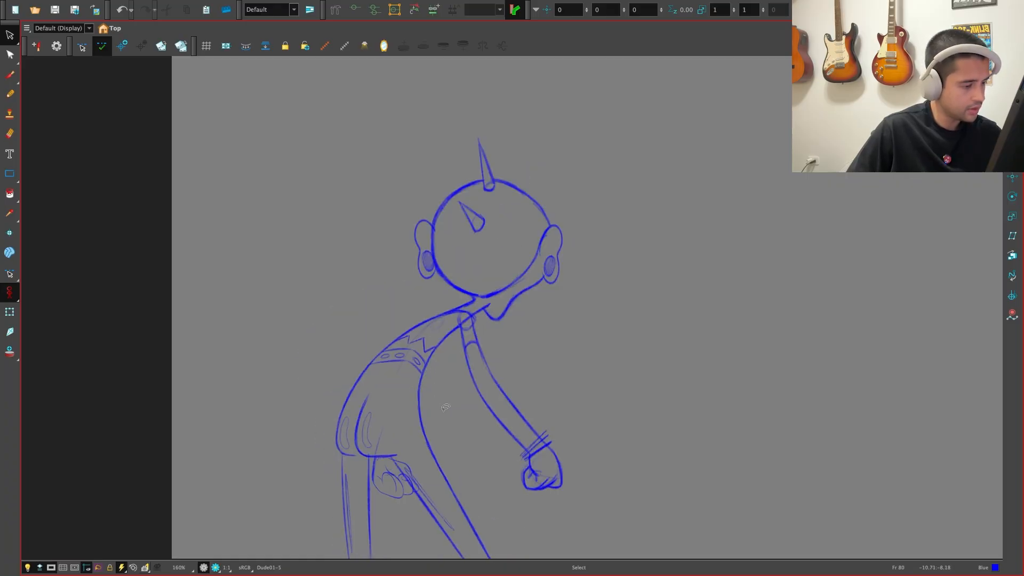
key(g)
key(g)
key(f)
key(f)
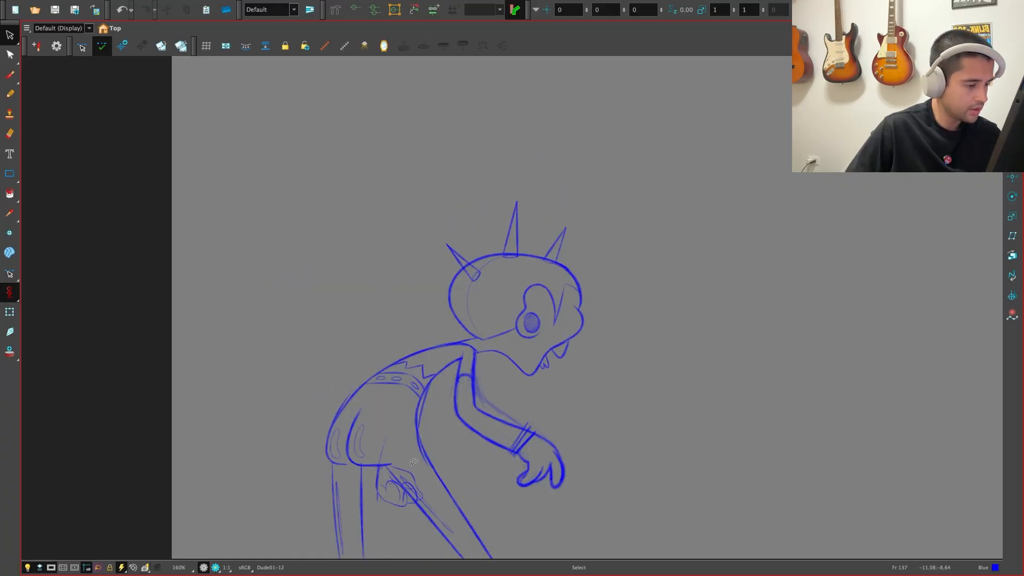
key(g)
drag(476, 429, 517, 436)
key(2)
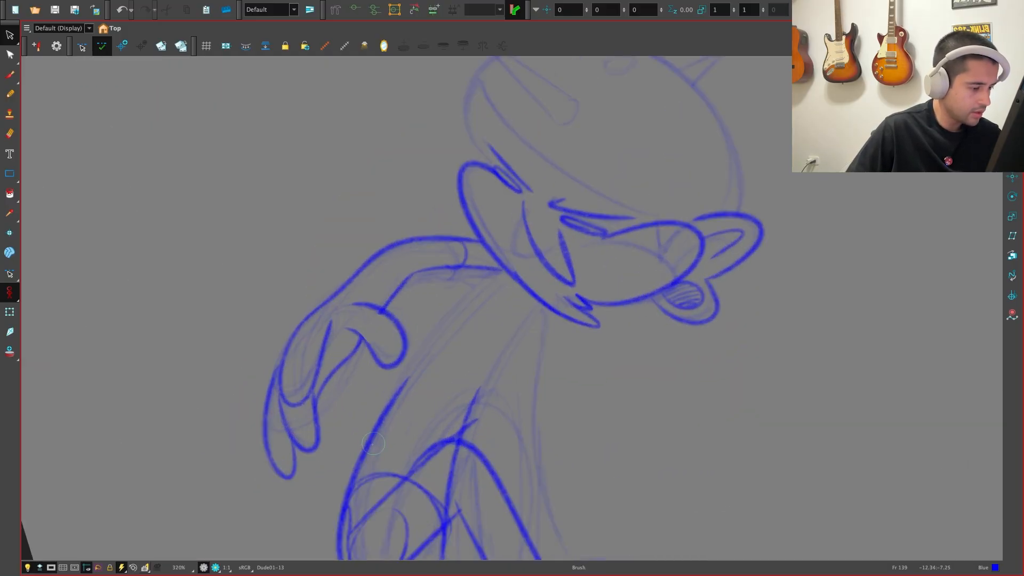
drag(362, 459, 448, 496)
drag(418, 432, 455, 482)
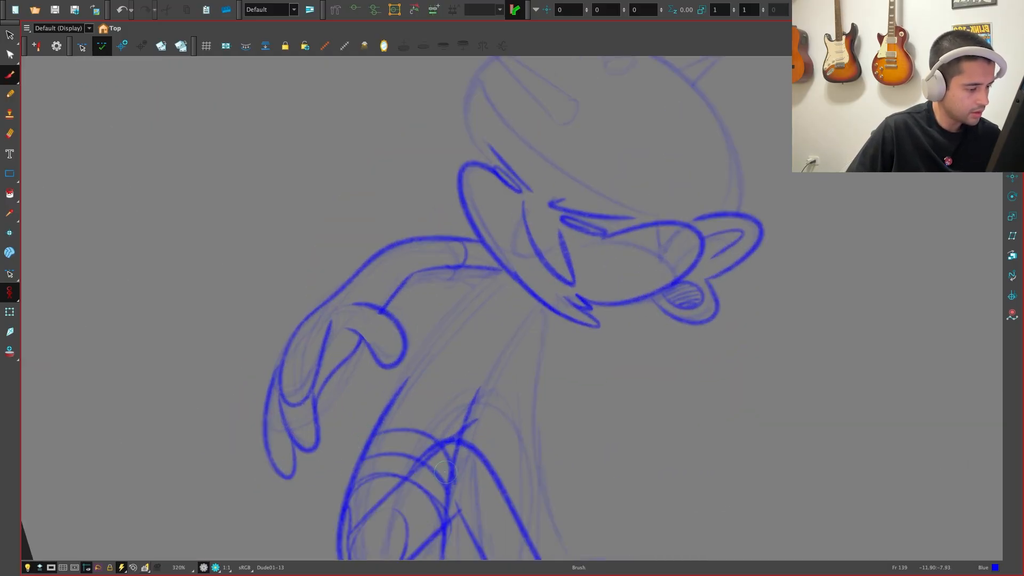
key(super+z)
key(super+z)
drag(377, 452, 447, 505)
key(super+z)
mouse_move(358, 475)
mouse_down()
mouse_move(368, 464)
mouse_move(446, 504)
mouse_up()
key(super+z)
In frame 139, draw the belt as two curved lines across the waist above the hips, undoing strokes that miss
mouse_move(362, 479)
mouse_down()
mouse_move(433, 513)
mouse_move(404, 494)
mouse_move(522, 519)
mouse_move(573, 510)
mouse_up()
key(2)
key(super+z)
drag(432, 498, 536, 461)
key(super+z)
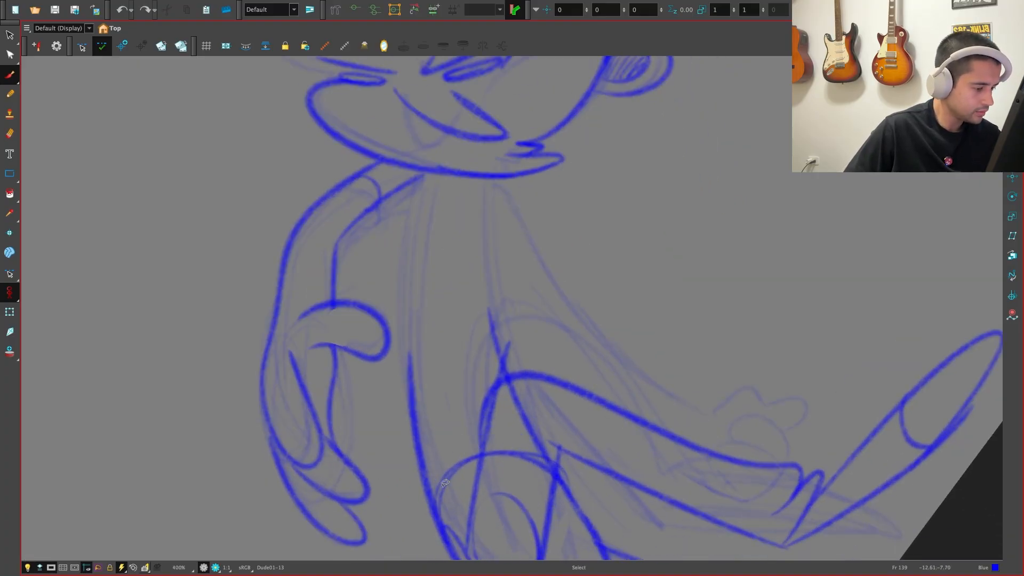
mouse_move(431, 496)
mouse_down()
mouse_move(488, 441)
mouse_move(547, 463)
mouse_up()
drag(425, 428, 533, 453)
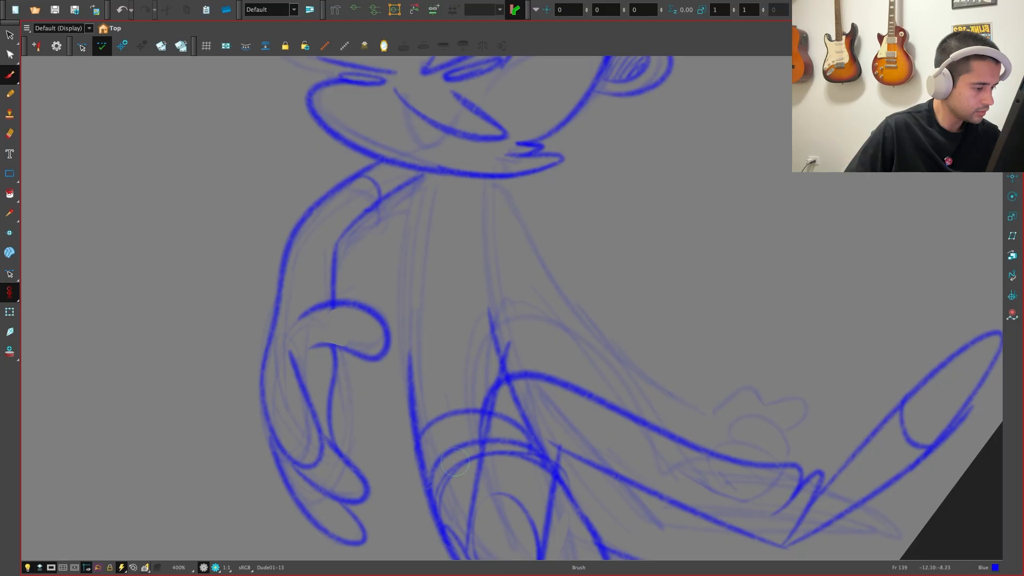
key(super+z)
Delete the old construction arc just below the belt lines in frame 139 and restore the upright view
key(alt+s)
drag(467, 444, 458, 414)
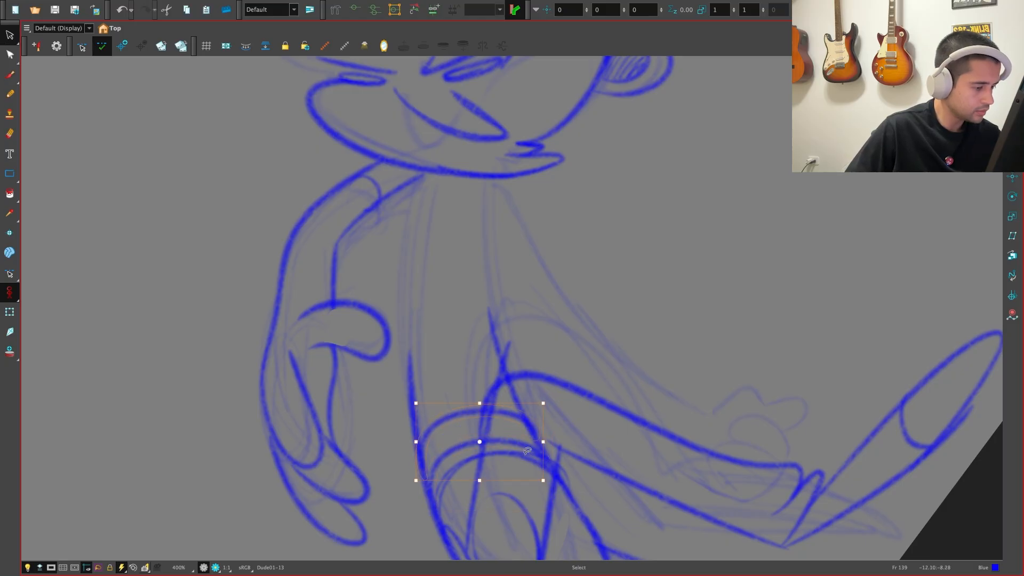
key(1)
click(543, 350)
key(shift+x)
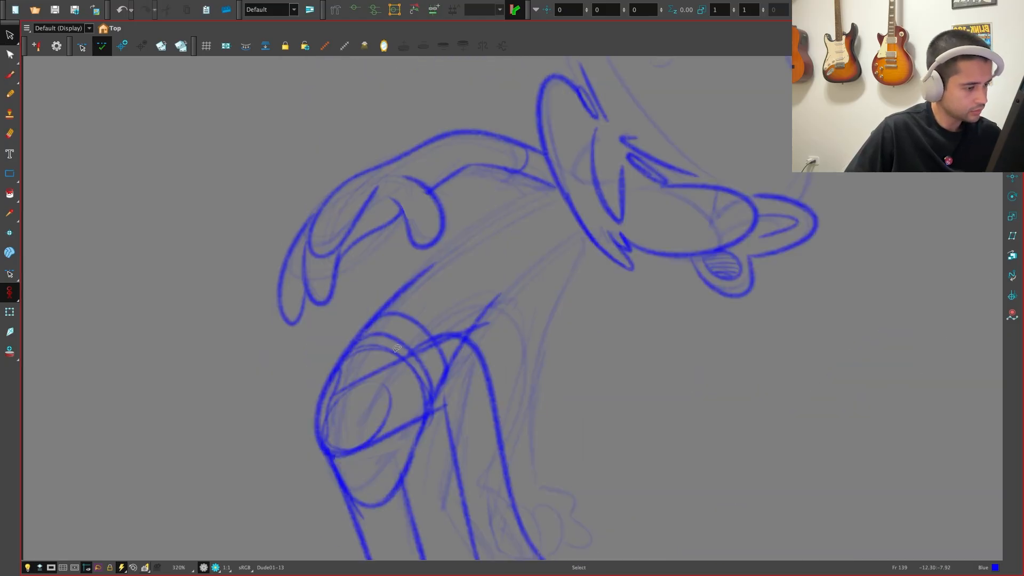
key(Delete)
Move the two belt lines slightly up the torso in frame 139, comparing their placement with frames 137 and 141
key(f)
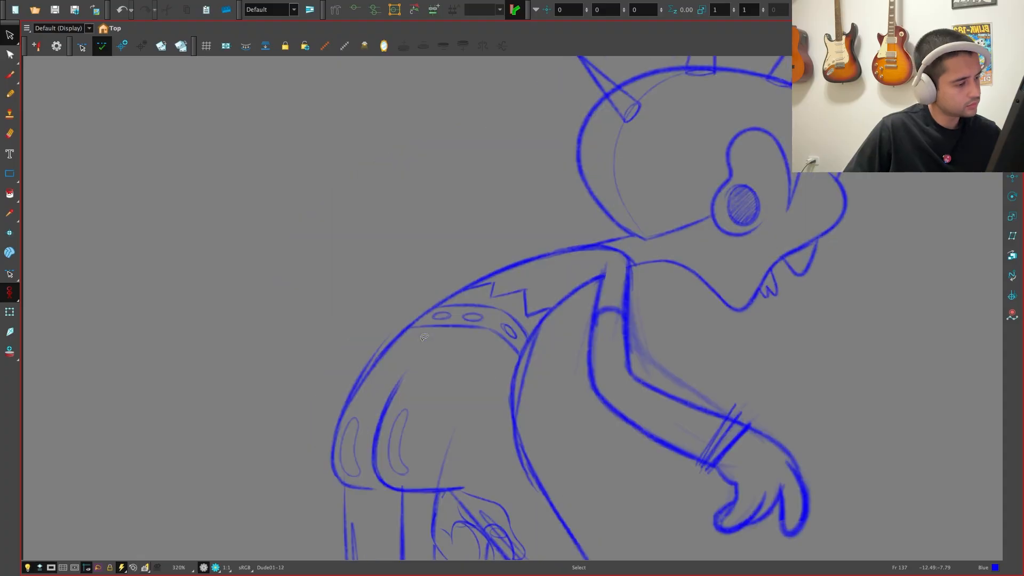
key(f)
key(g)
key(g)
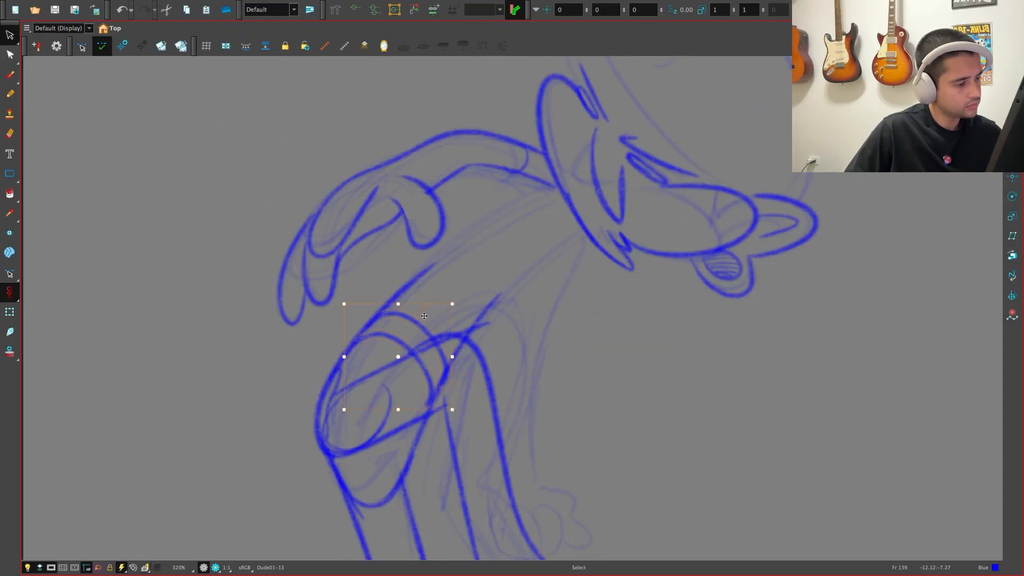
drag(424, 316, 442, 296)
key(g)
key(g)
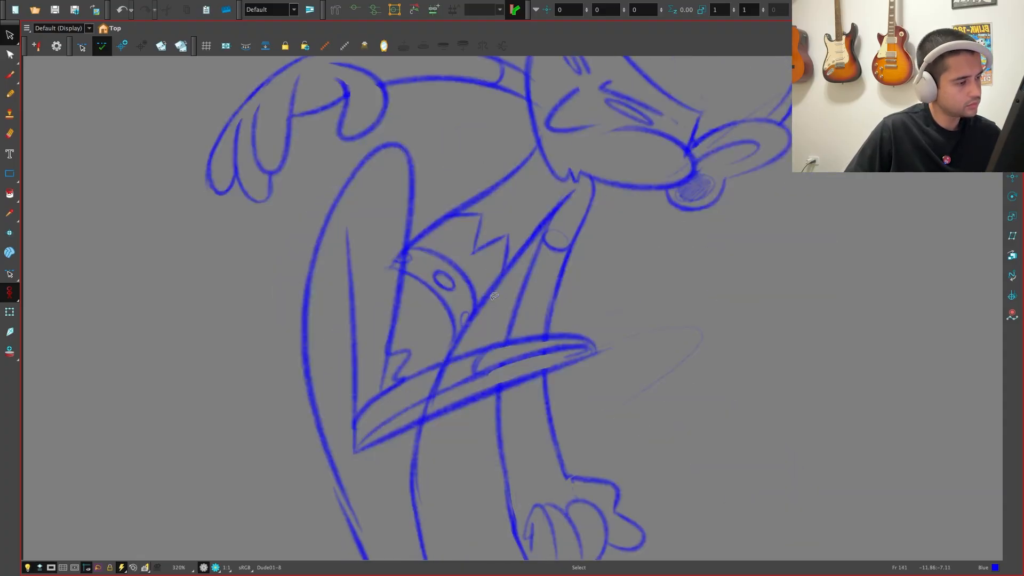
key(f)
key(f)
Draw small oval studs along the belt in frame 139
key(alt+b)
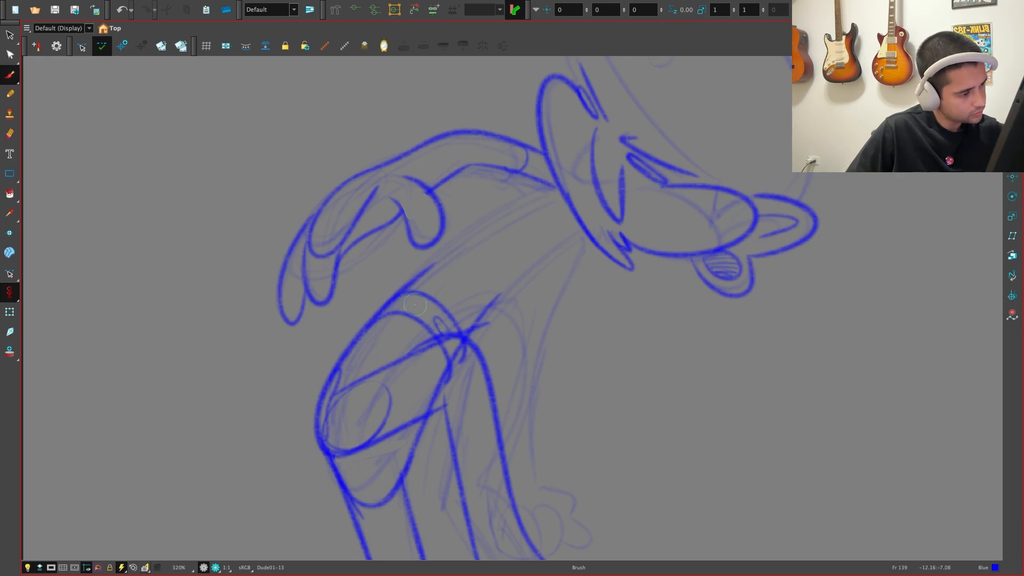
drag(401, 304, 418, 307)
key(1)
mouse_move(448, 437)
mouse_down()
mouse_move(491, 467)
mouse_move(583, 452)
mouse_move(526, 457)
mouse_up()
key(shift+x)
key(1)
Flip repeatedly between frame 139 and its neighbouring drawings to check how the belt moves
key(f)
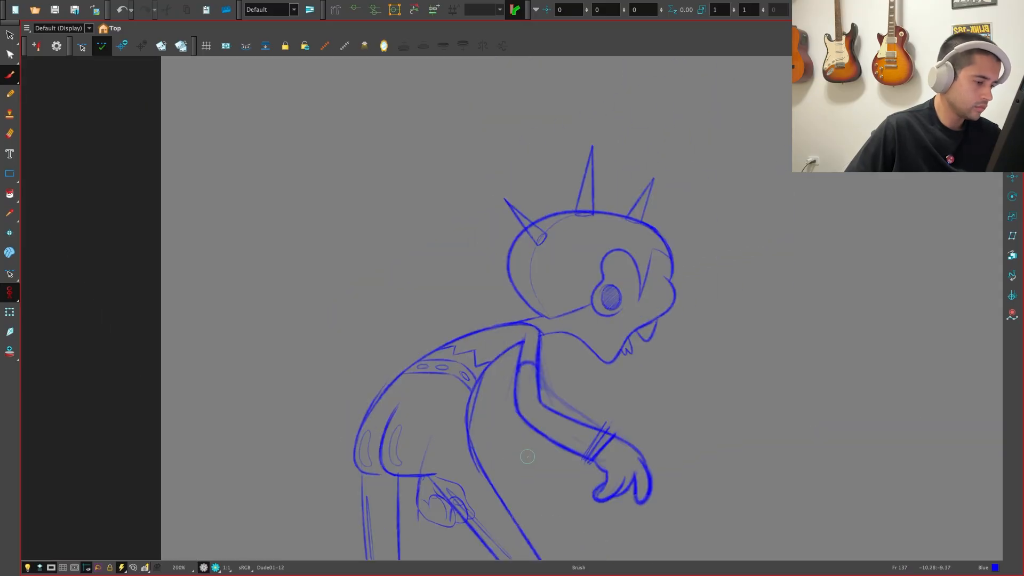
key(g)
key(g)
key(f)
key(f)
key(g)
key(g)
key(f)
key(f)
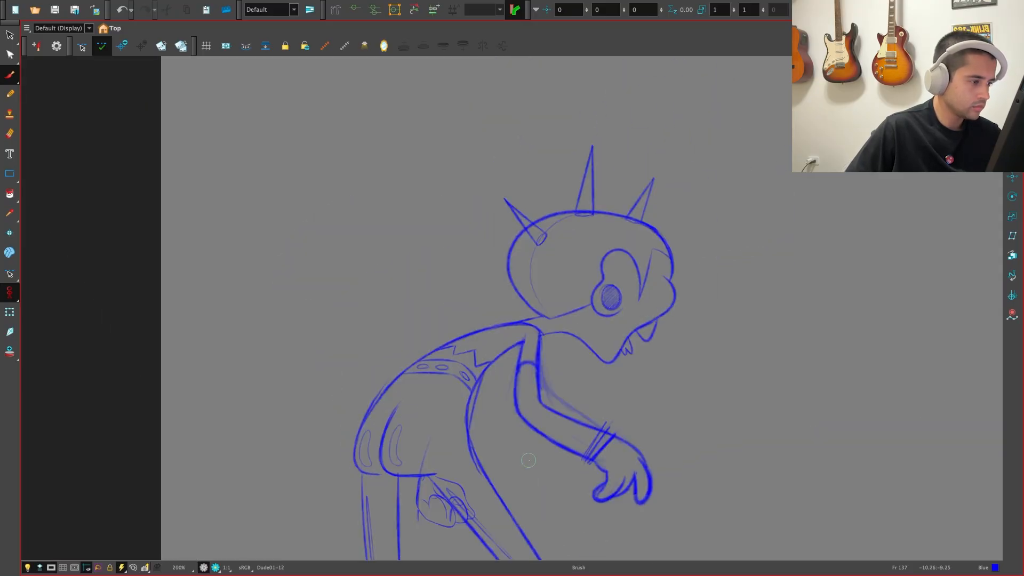
key(g)
key(g)
key(2)
key(2)
drag(528, 461, 533, 533)
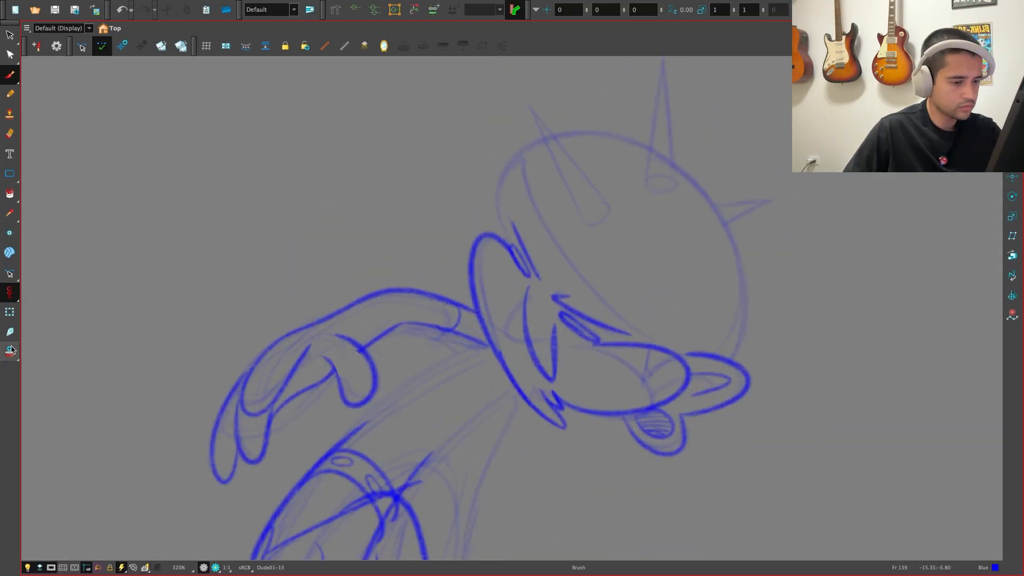
Draw the back's contour in frame 139 from the belt up to the head, using frame 141 as reference
key(alt+o)
key(alt+o)
key(g)
key(f)
key(f)
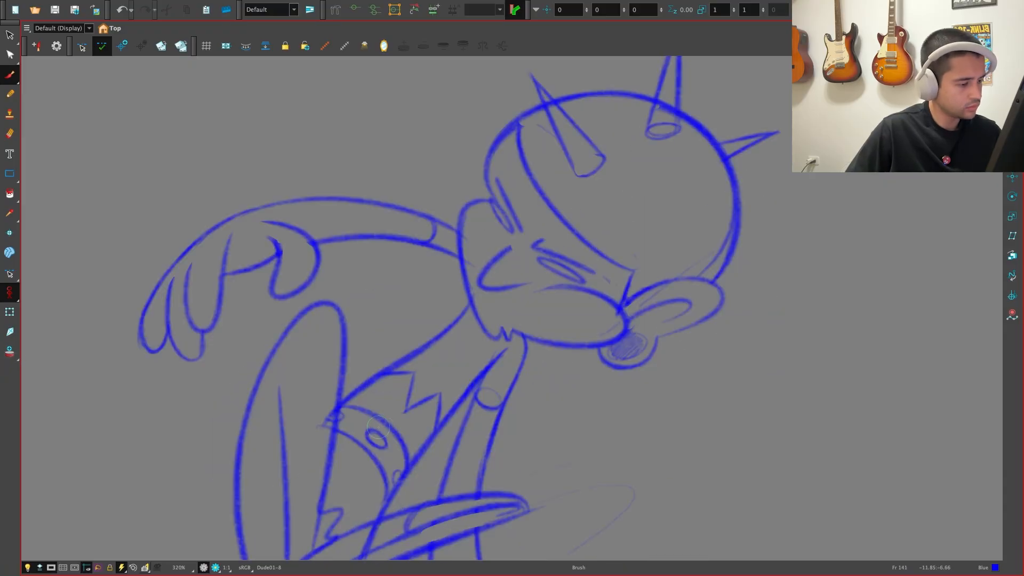
key(g)
drag(333, 452, 490, 349)
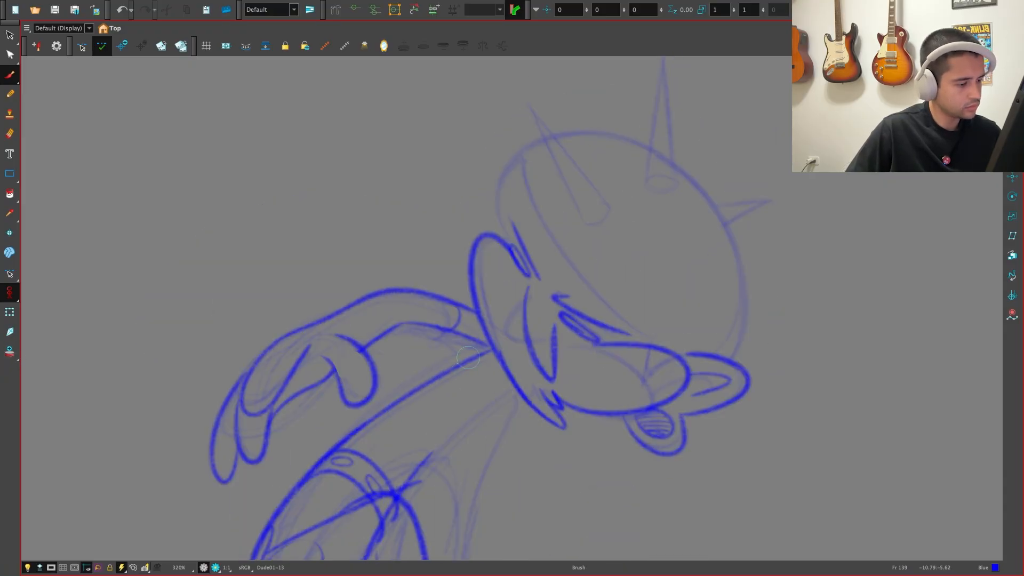
key(ctrl+z)
drag(344, 440, 490, 346)
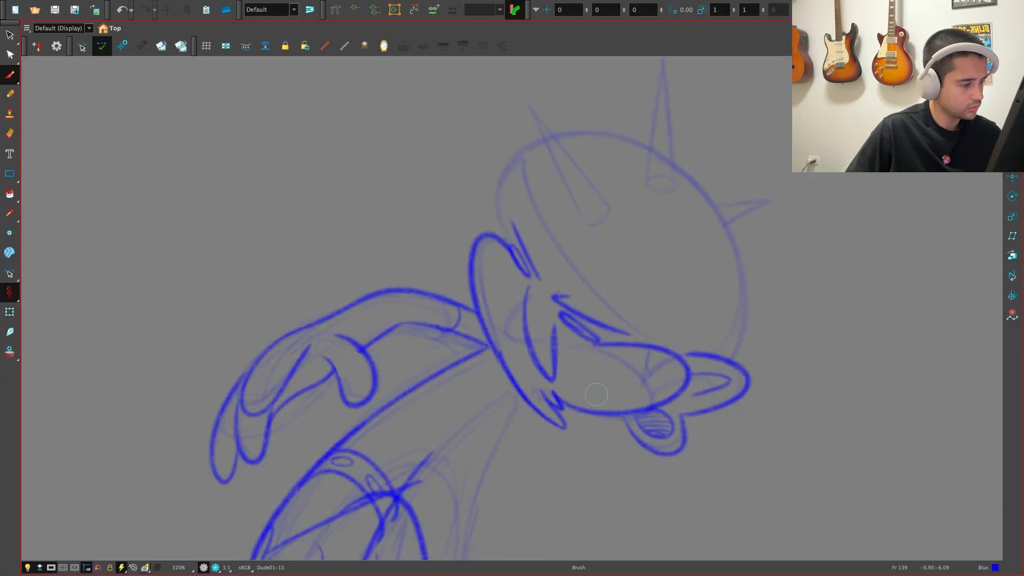
Draw the jagged shirt hem above the belt and the torso's front contour toward the chin in frame 139, checking adjacent drawings
drag(530, 465, 510, 407)
key(g)
key(f)
key(f)
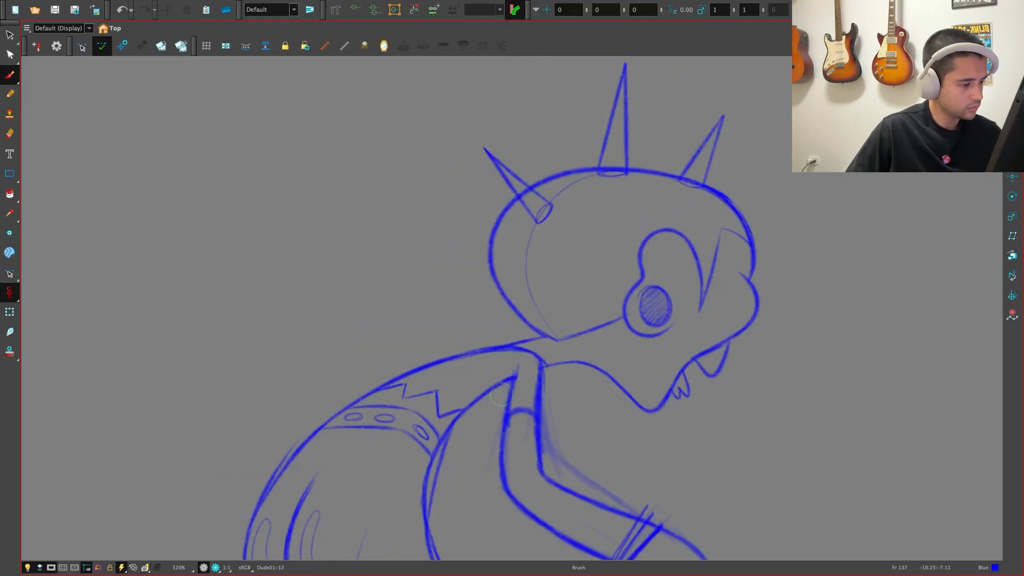
key(f)
key(f)
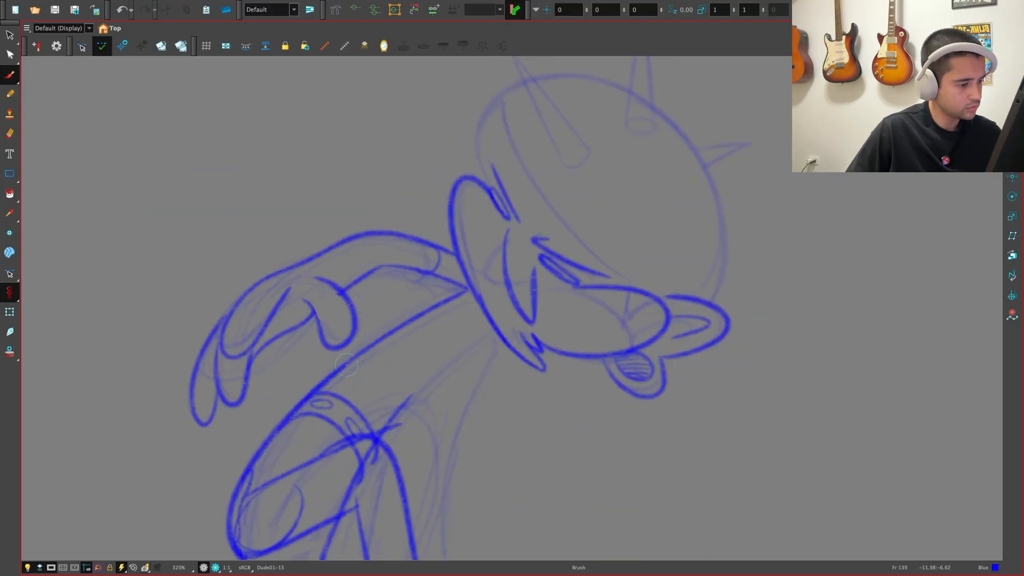
drag(371, 361, 388, 357)
key(f)
key(g)
key(g)
key(f)
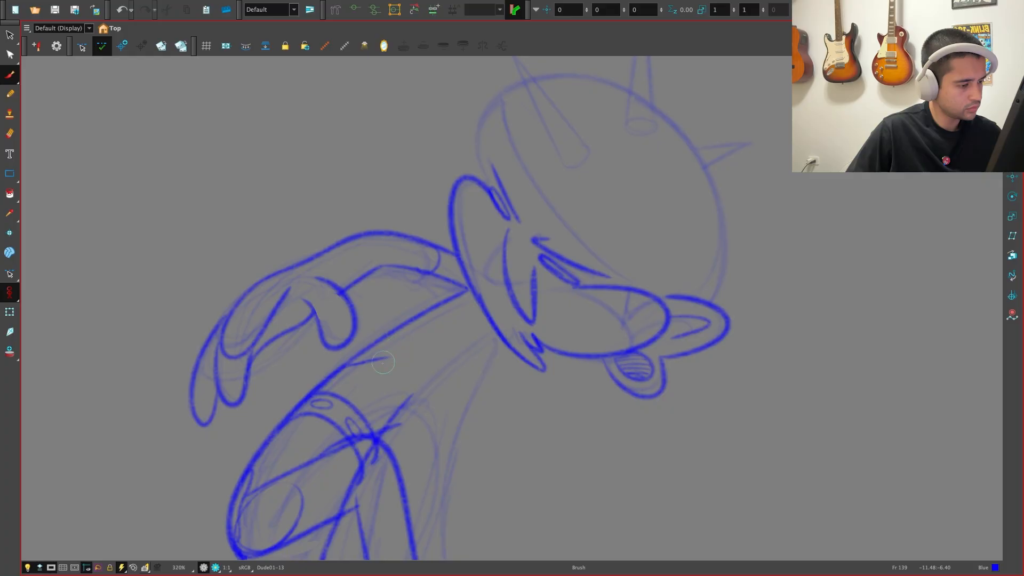
key(f)
mouse_move(383, 372)
mouse_down()
mouse_move(377, 397)
mouse_move(415, 377)
mouse_move(400, 404)
mouse_up()
Flip between frames 137, 139 and 141 to check the shirt hem and torso against the neighbouring poses
key(g)
key(g)
key(f)
key(f)
key(g)
key(g)
key(f)
key(f)
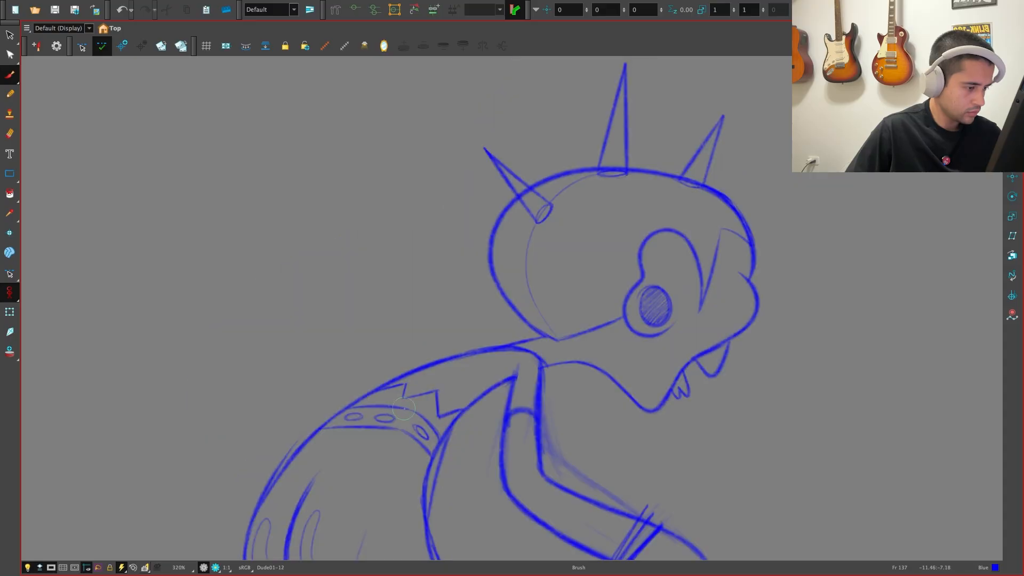
key(g)
key(g)
key(f)
key(1)
key(1)
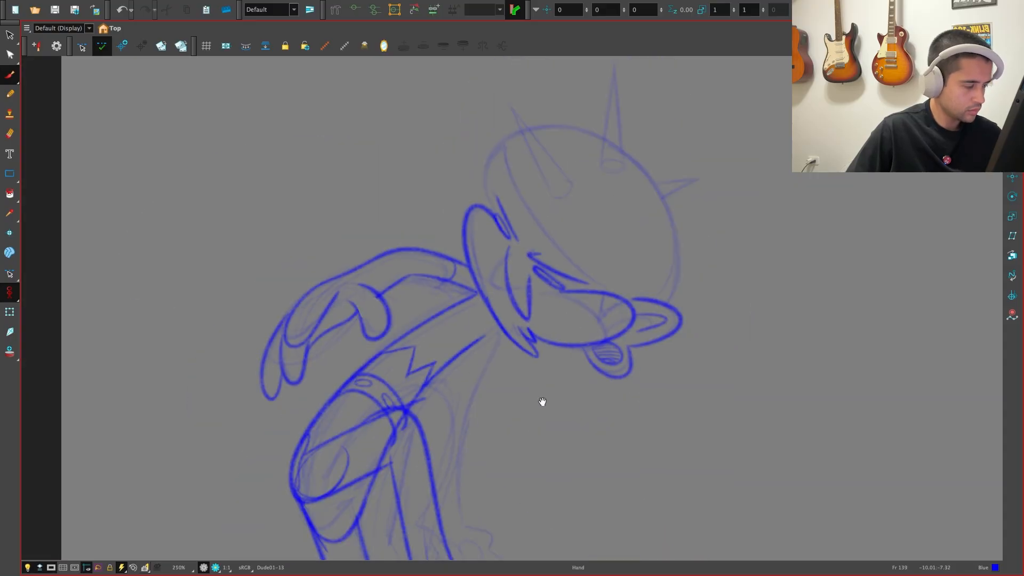
Flip between frame 139 and its neighbouring drawings to examine where the front arm and fist go
drag(542, 402, 514, 385)
key(f)
key(g)
key(g)
key(f)
drag(511, 451, 493, 404)
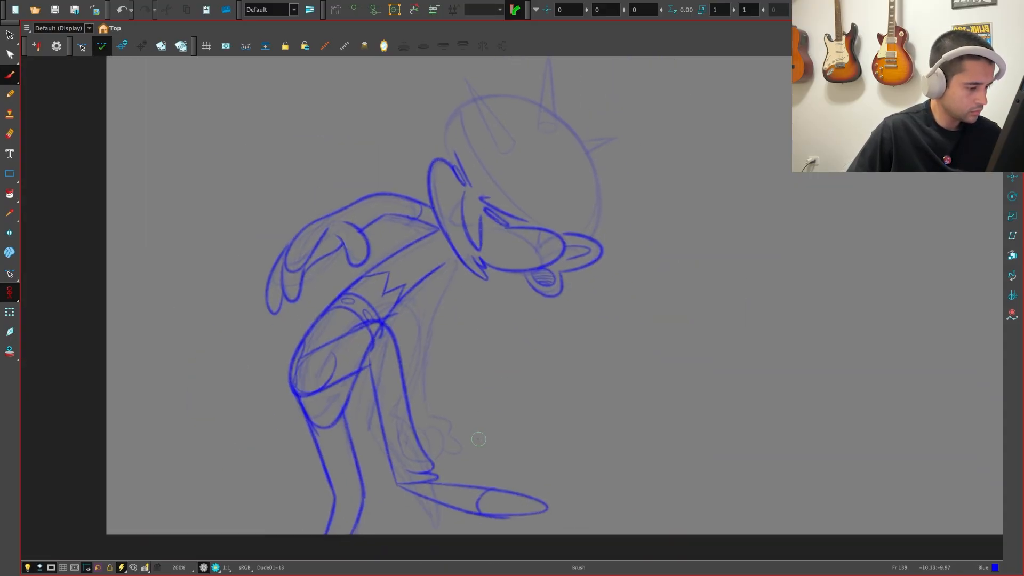
key(2)
key(f)
key(g)
key(g)
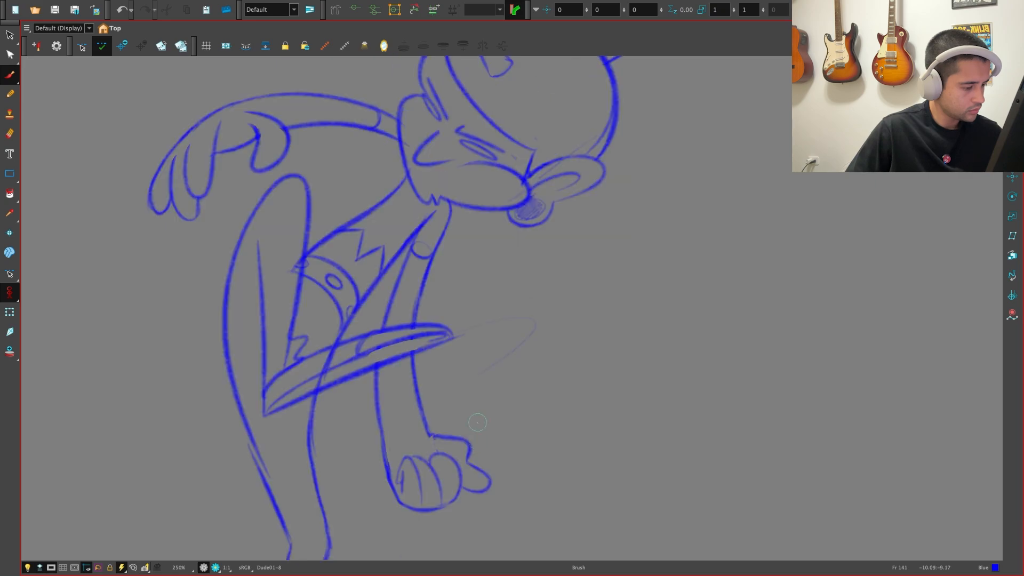
Copy the fist from frame 141 into frame 139 and place it beside the front leg's shin
key(alt+s)
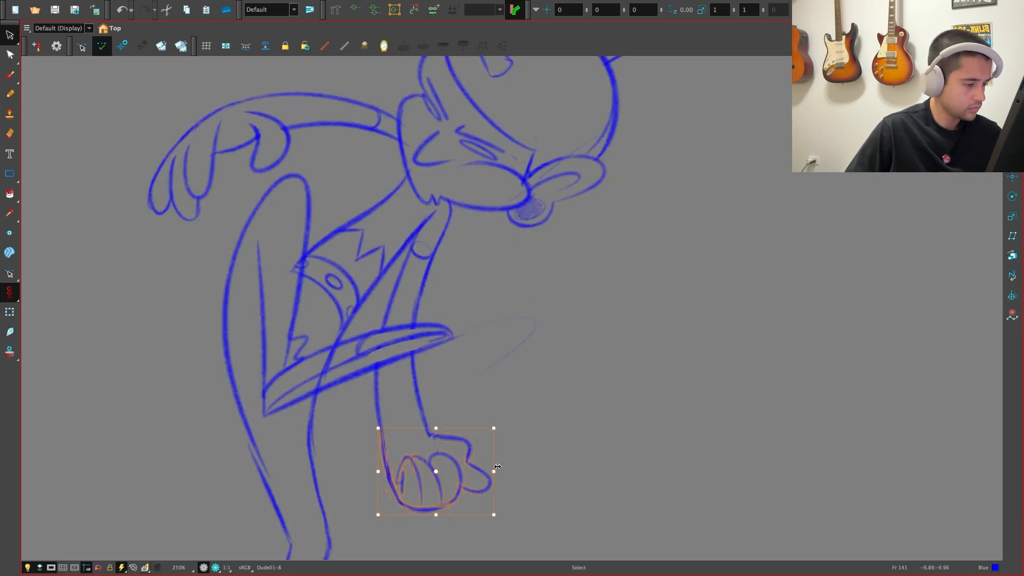
key(f)
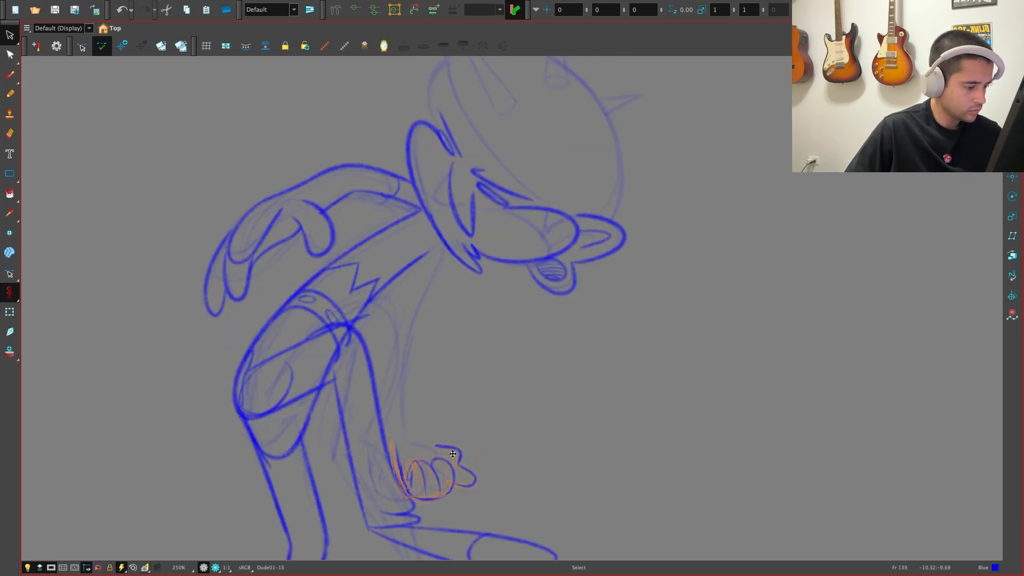
click(479, 442)
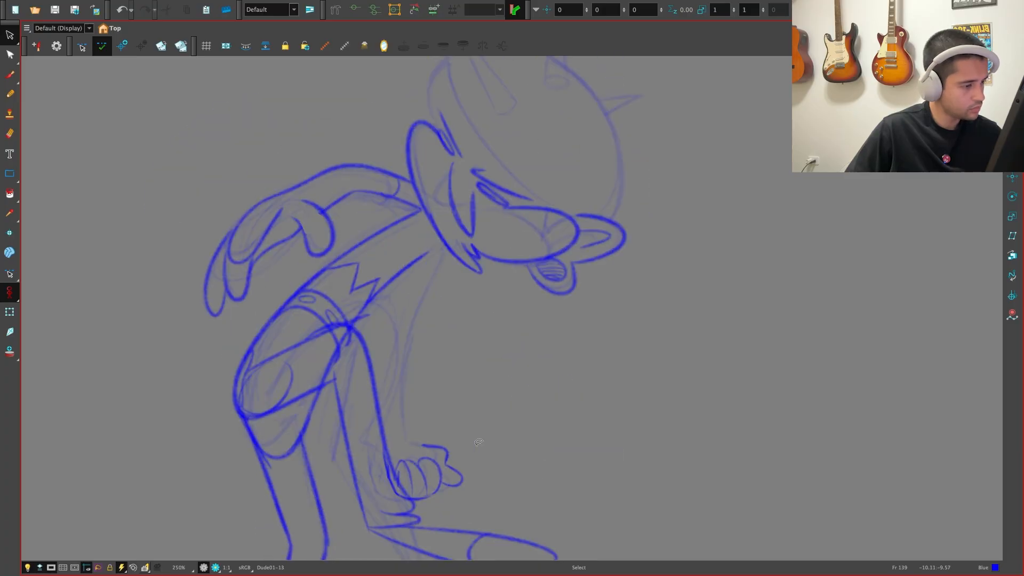
mouse_move(492, 449)
mouse_down()
mouse_move(402, 443)
mouse_move(357, 464)
mouse_up()
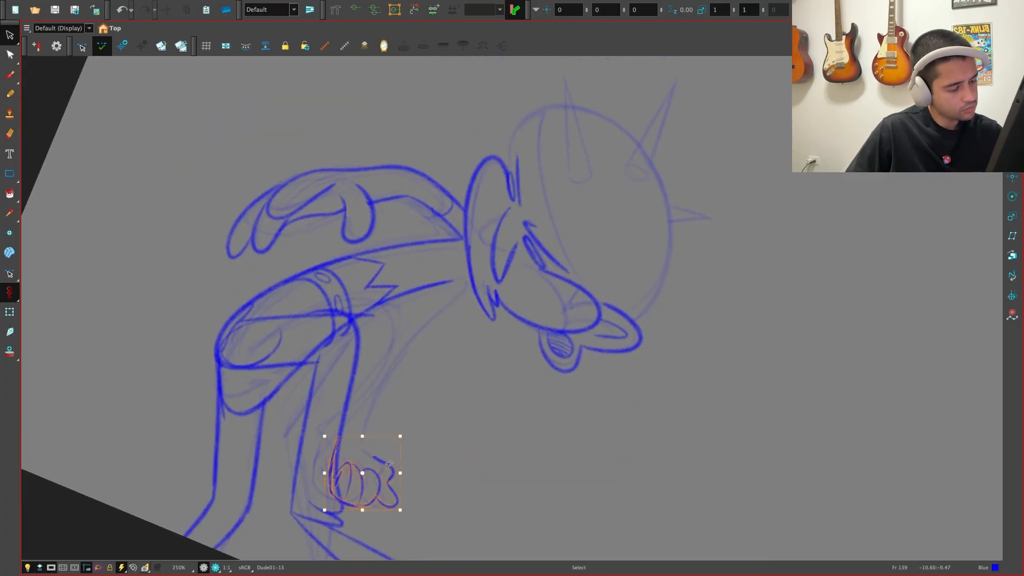
key(shift+x)
Flip back and forth from frame 139 to frames 141 and 143 to check the fist's motion
key(f)
key(g)
key(g)
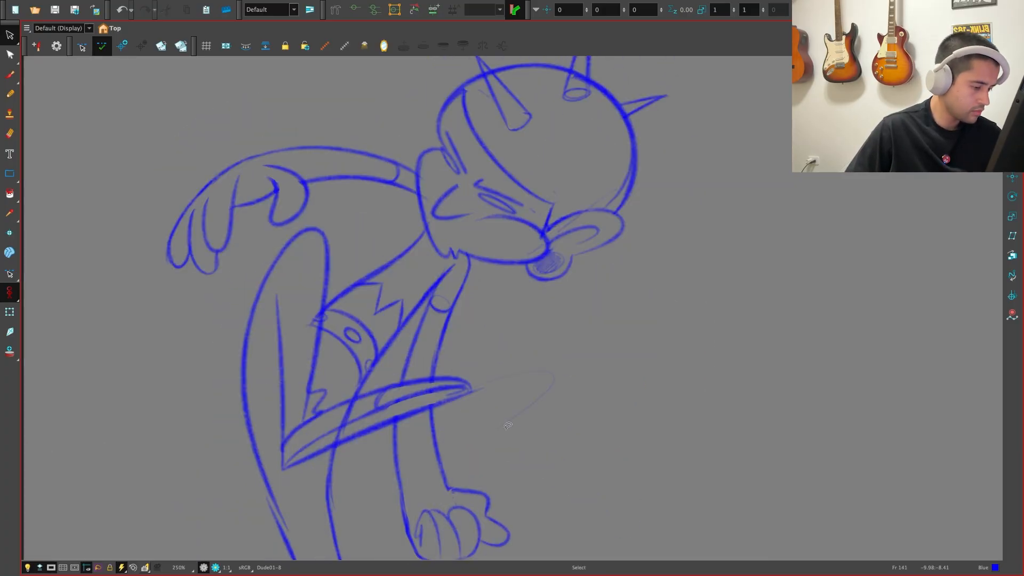
key(f)
key(f)
key(g)
key(g)
key(g)
key(g)
key(g)
key(f)
key(f)
key(f)
key(f)
key(f)
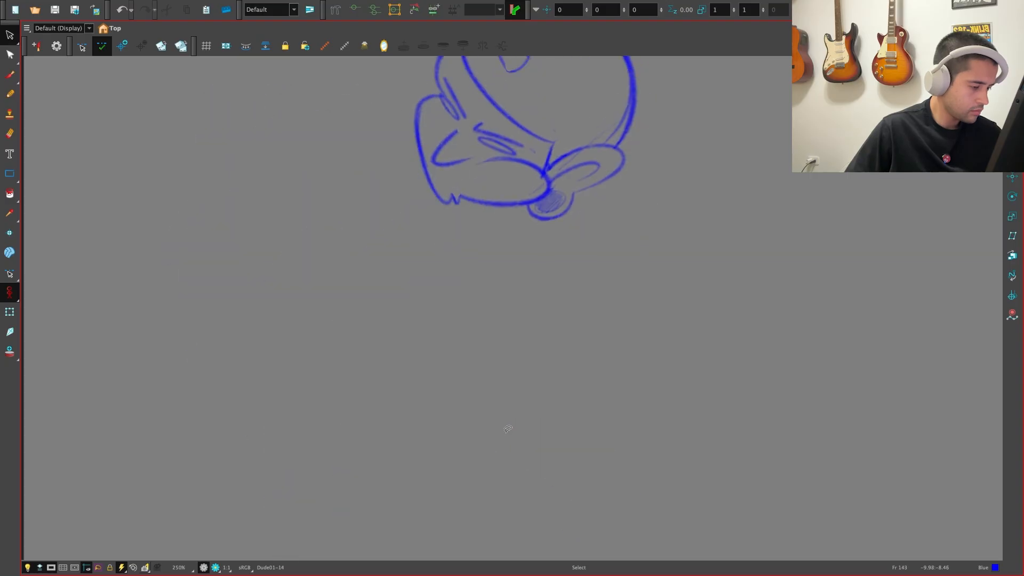
key(g)
Adjust the copied fist in frame 139 and clear its finger strokes that overlap the front leg
drag(476, 489, 478, 452)
drag(477, 452, 455, 474)
key(f)
key(g)
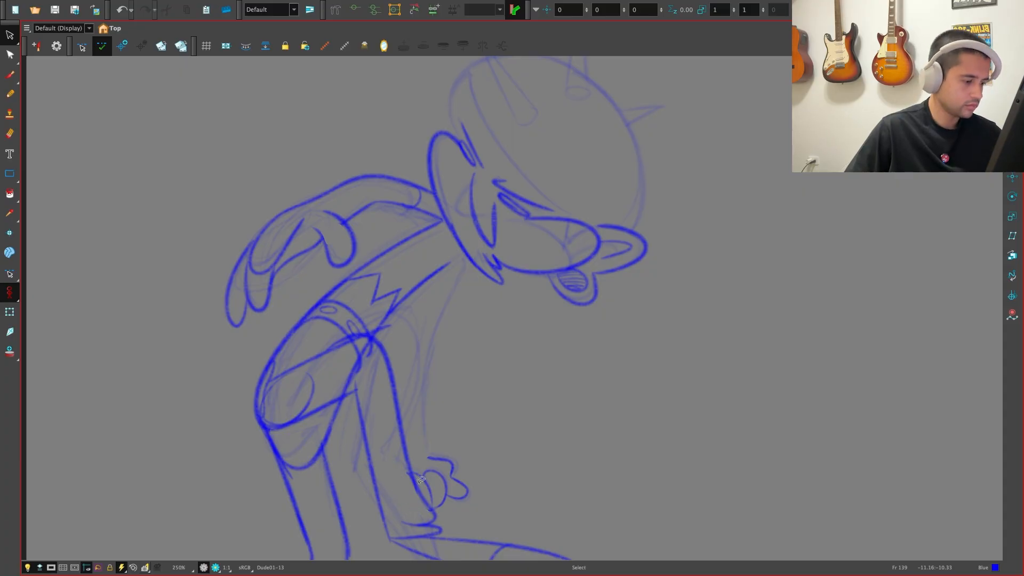
key(2)
key(2)
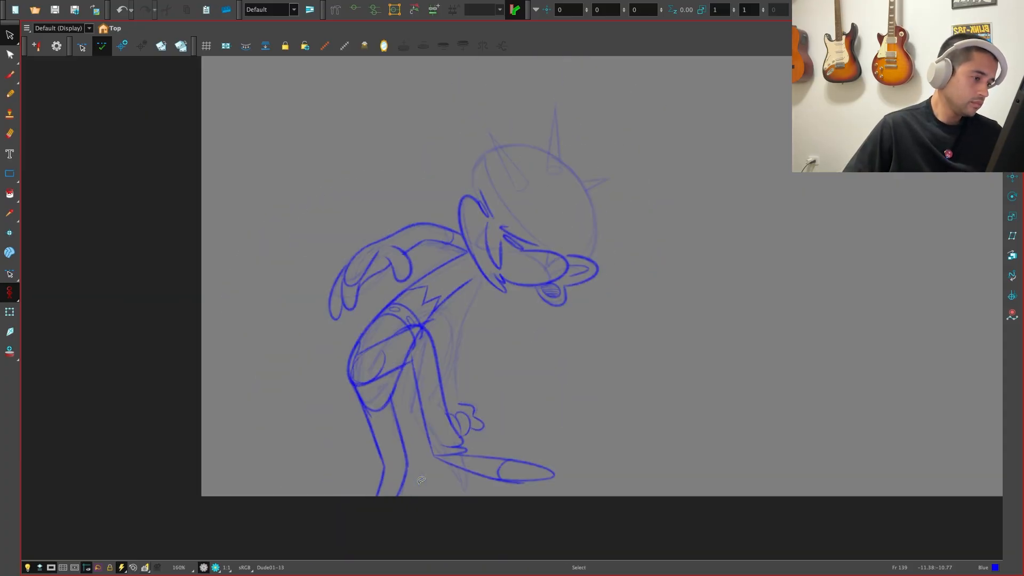
Draw the front arm's outer contour from below the chin down to the fist in frame 139, using frame 141 as reference
key(v)
key(2)
key(2)
key(2)
key(g)
key(g)
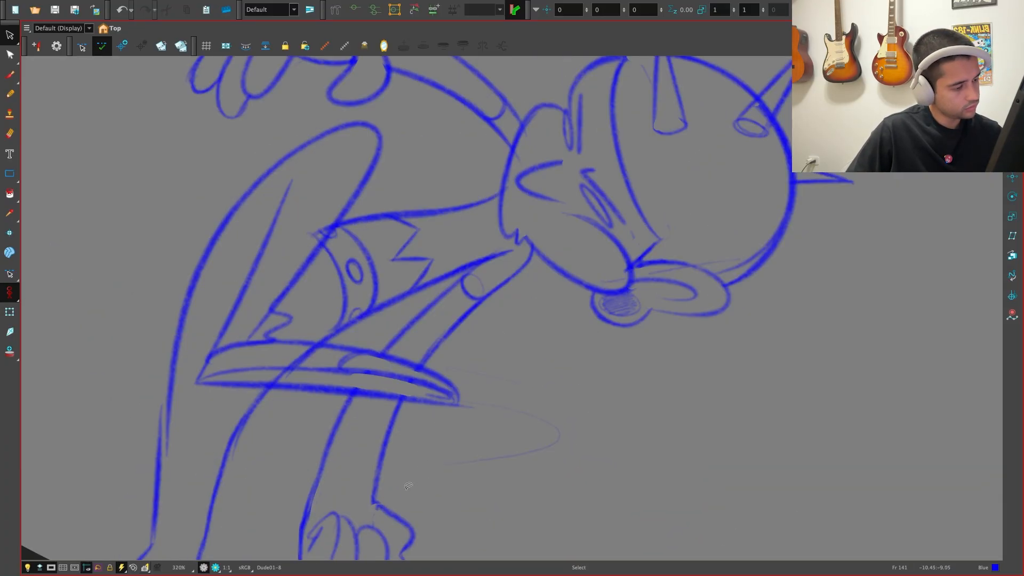
key(f)
key(alt+b)
mouse_move(341, 501)
mouse_down()
mouse_move(372, 421)
mouse_move(494, 292)
mouse_up()
key(ctrl+z)
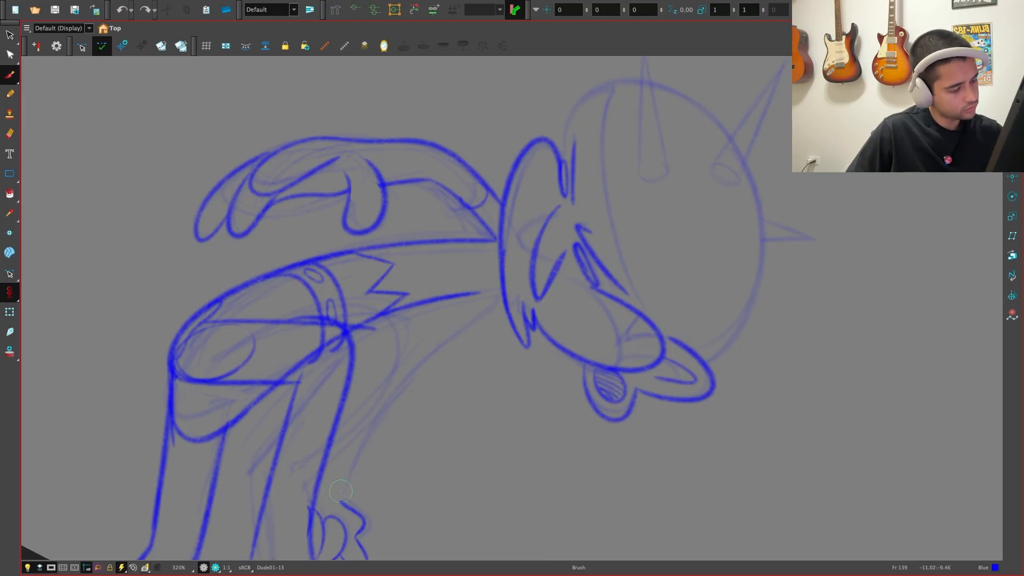
drag(409, 355, 502, 293)
Flip between frames 137, 139 and 141 to check the front arm's contour against the neighbouring poses
key(1)
key(1)
key(c)
drag(606, 409, 587, 421)
key(f)
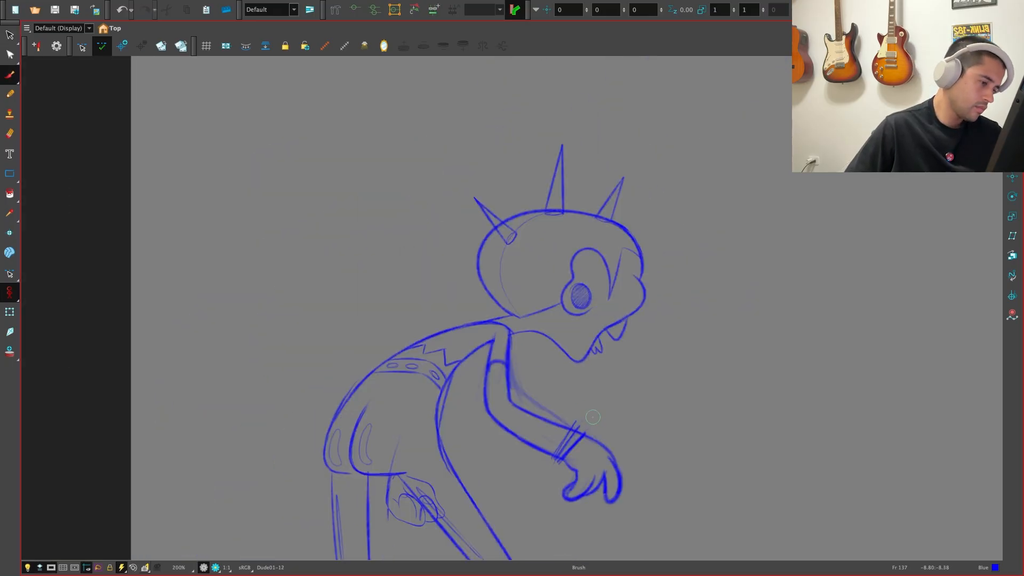
key(g)
key(g)
key(f)
key(f)
key(g)
key(2)
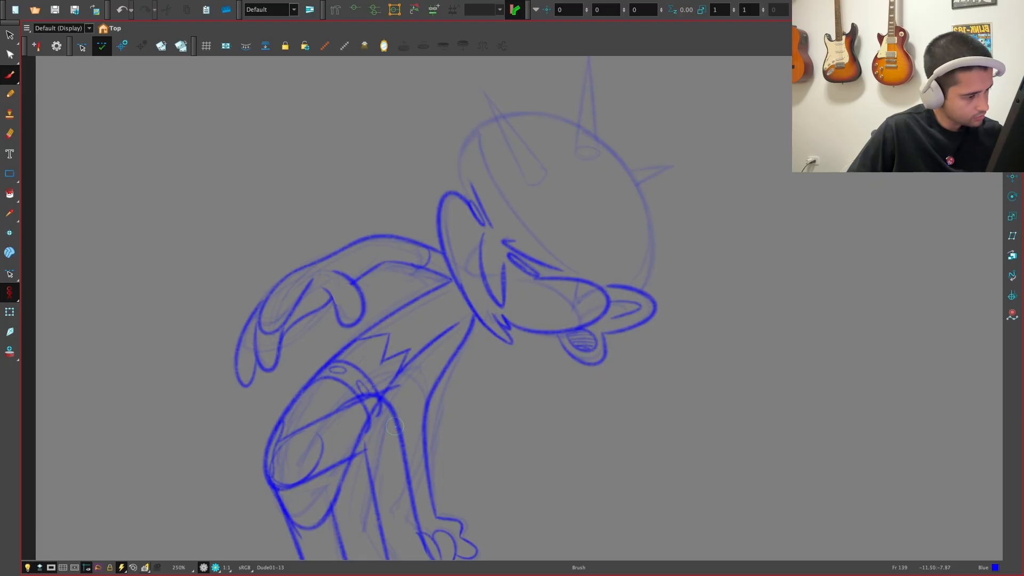
Replace the raised thigh's upper contour in frame 139 with a line curving into the knee
key(ctrl+z)
key(alt+s)
click(396, 387)
key(Delete)
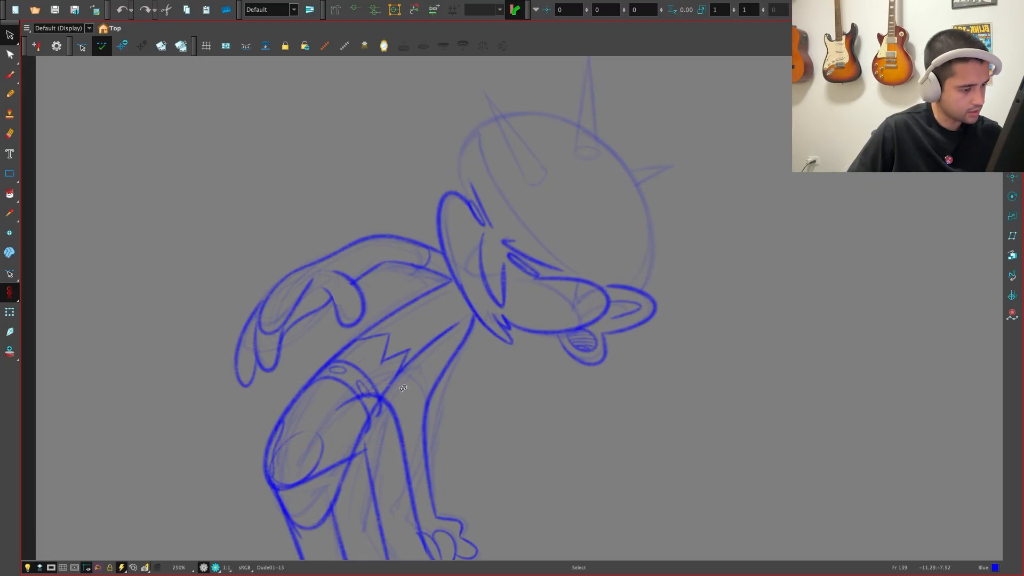
key(ctrl+z)
key(Delete)
key(alt+b)
key(ctrl+z)
drag(283, 447, 356, 400)
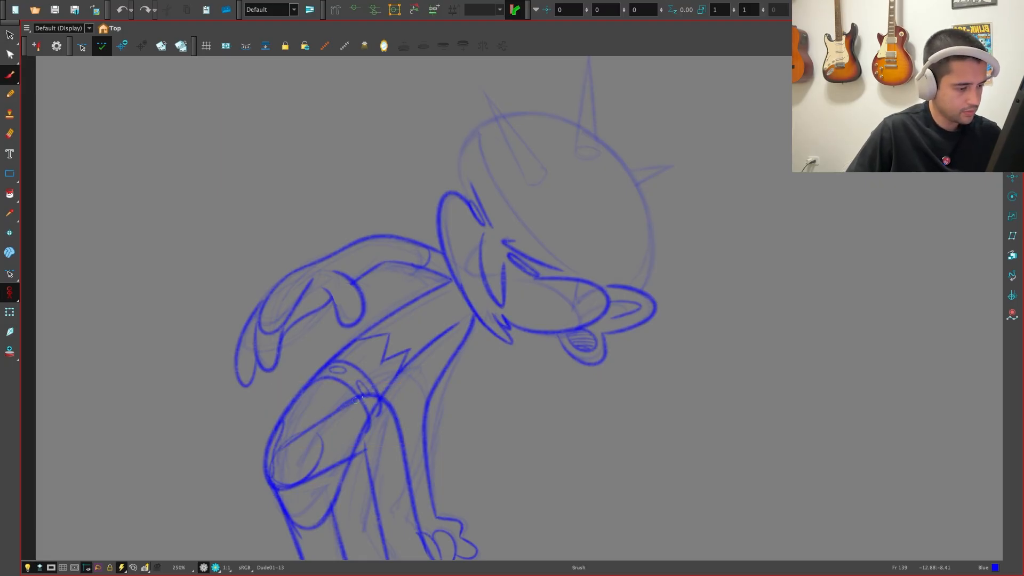
key(ctrl+z)
drag(283, 446, 361, 395)
key(2)
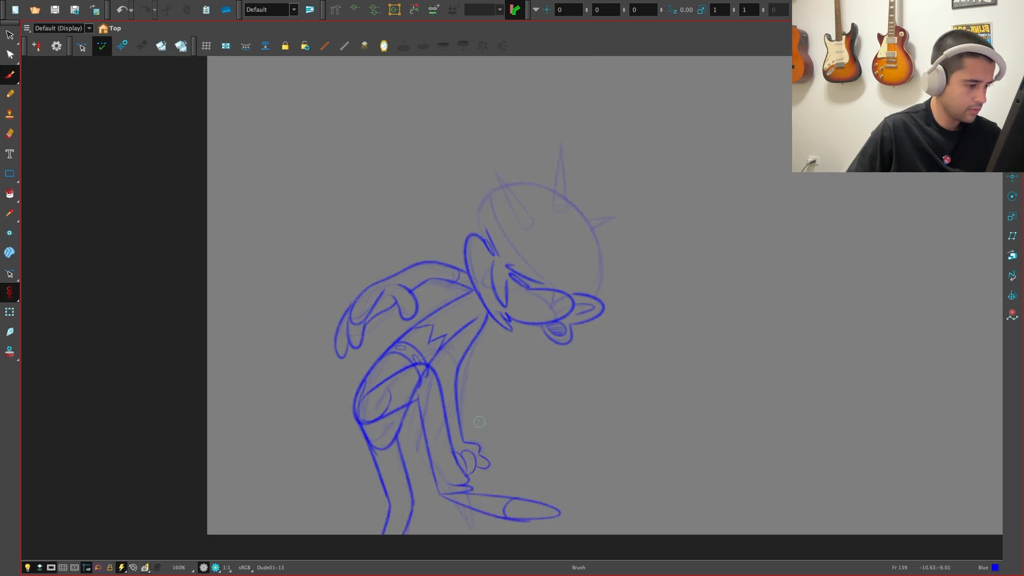
key(alt+s)
click(391, 394)
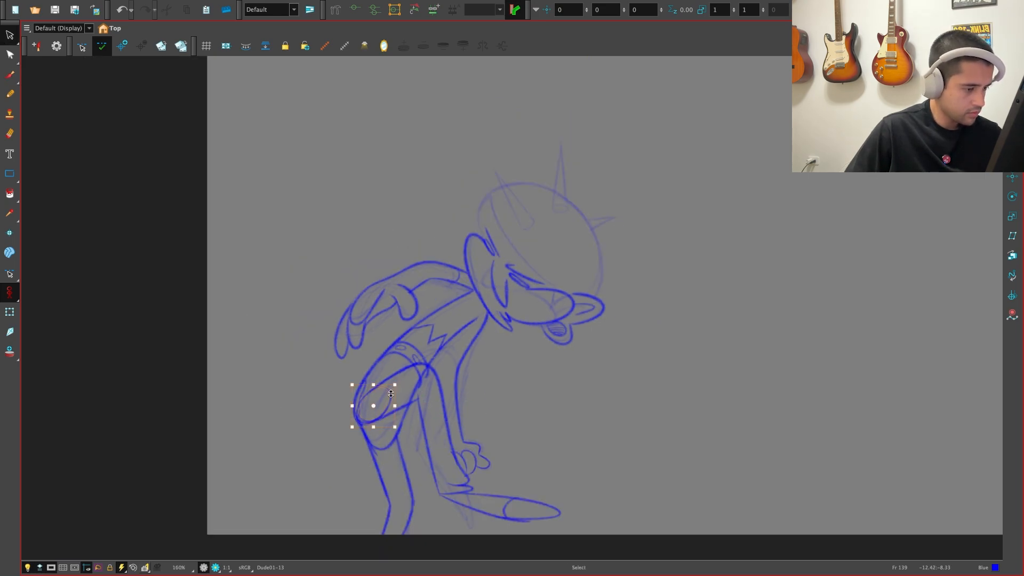
key(ctrl+a)
key(Delete)
key(ctrl+z)
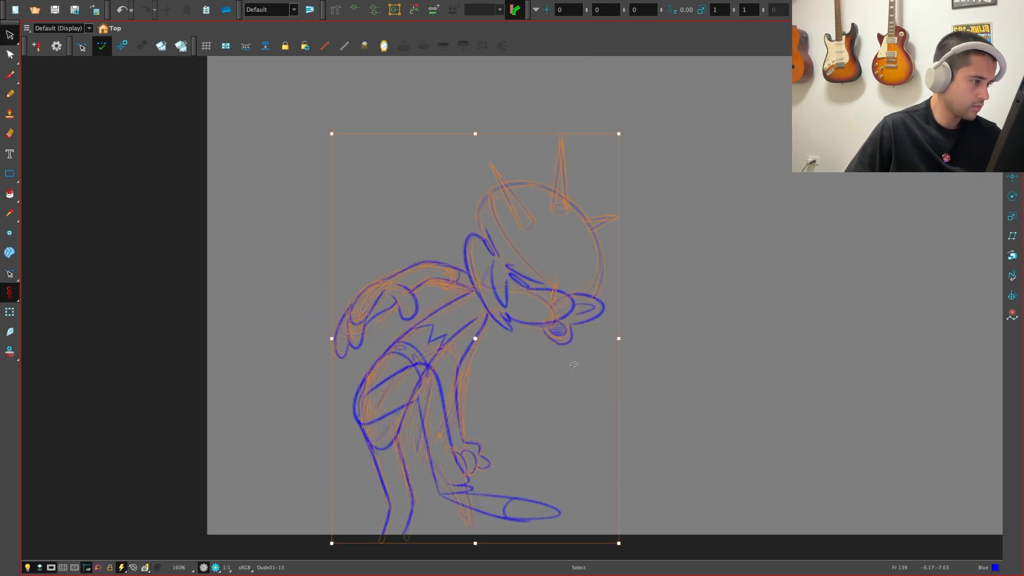
key(Escape)
Trace the back and crown of the head in frame 139 and undo the trial strokes for the rear spike
drag(583, 373, 514, 464)
key(2)
key(2)
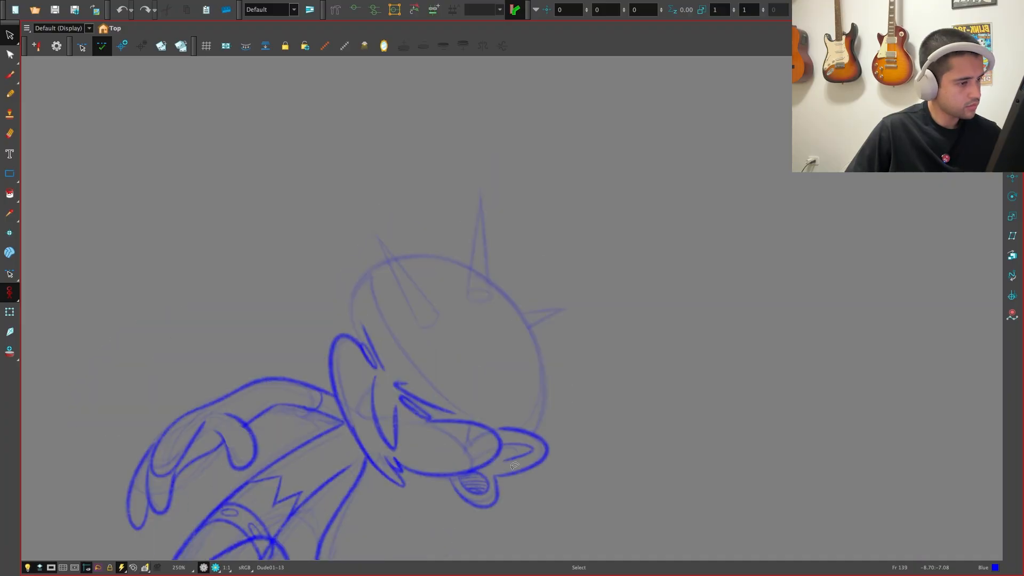
key(2)
key(2)
key(alt+b)
mouse_move(367, 469)
mouse_down()
mouse_move(444, 342)
mouse_move(538, 357)
mouse_move(474, 442)
mouse_move(529, 265)
mouse_move(506, 436)
mouse_up()
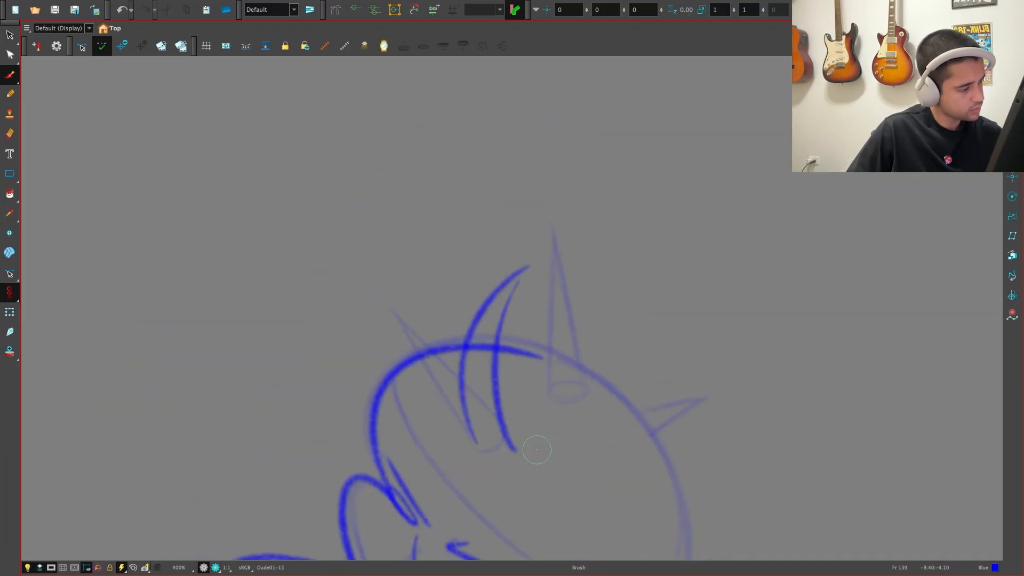
key(ctrl+z)
key(ctrl+z)
Draw the rear and middle head spikes with rounded bases over the rough sketch in frame 139
mouse_move(531, 482)
mouse_down()
mouse_move(355, 458)
mouse_move(434, 372)
mouse_up()
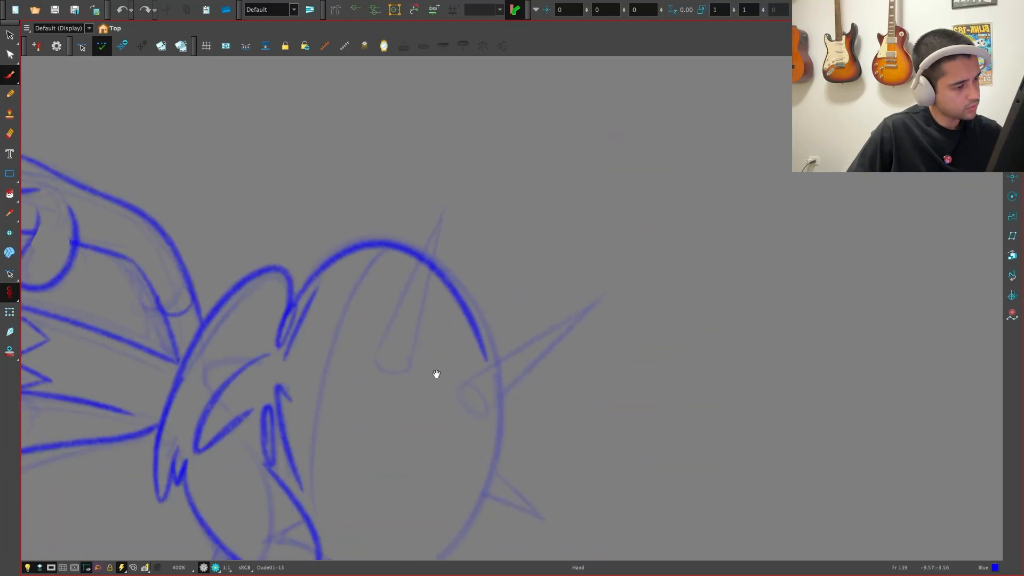
key(2)
mouse_move(344, 457)
mouse_down()
mouse_move(430, 280)
mouse_move(389, 459)
mouse_move(344, 459)
mouse_up()
scroll(457, 391, down, 5)
scroll(458, 391, right, 5)
mouse_move(356, 423)
mouse_down()
mouse_move(393, 452)
mouse_move(527, 315)
mouse_up()
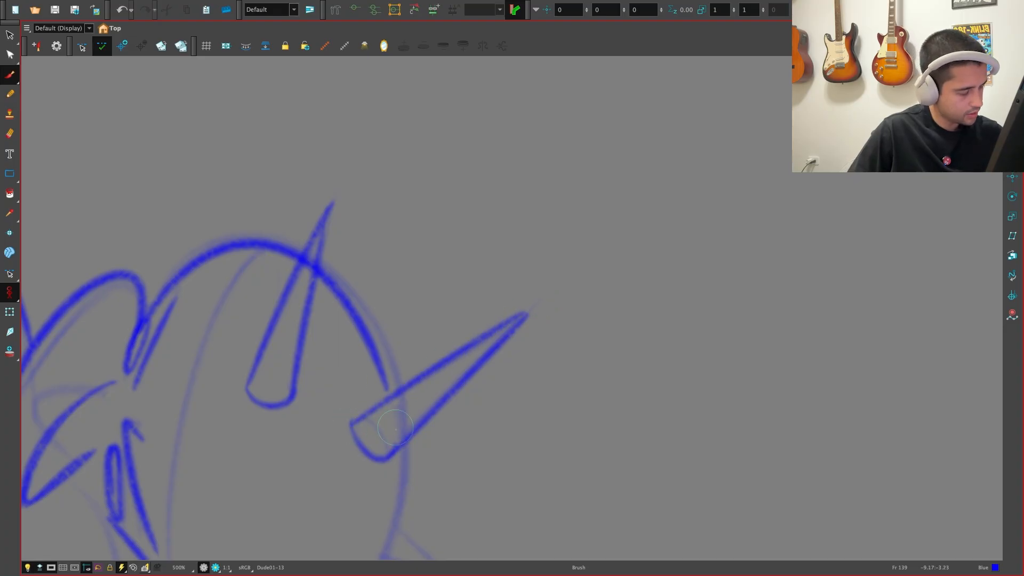
Redraw the head's outline in frame 139 as one curve from behind the ear over the crown and down to the nose
key(1)
drag(720, 426, 825, 259)
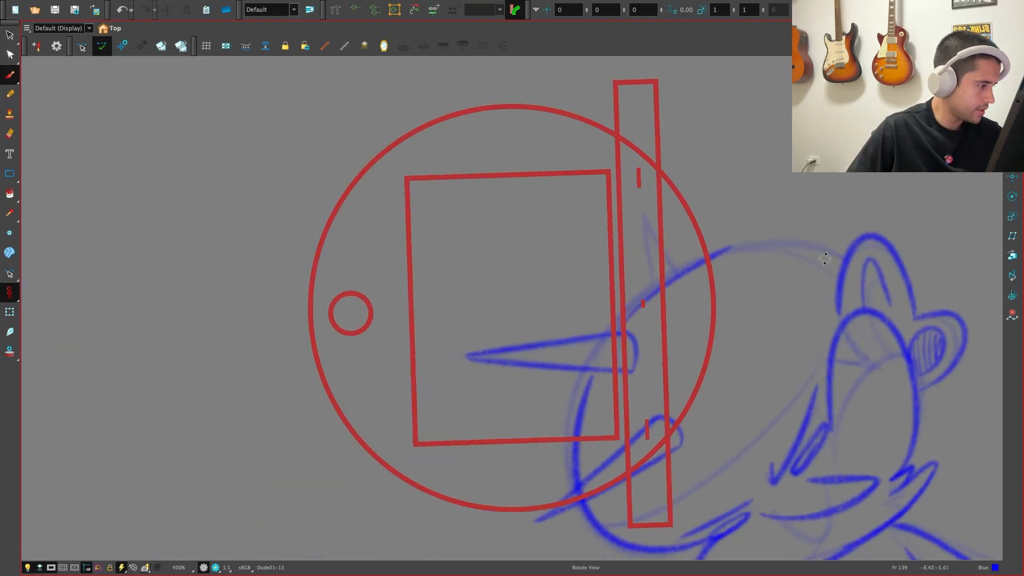
key(2)
key(2)
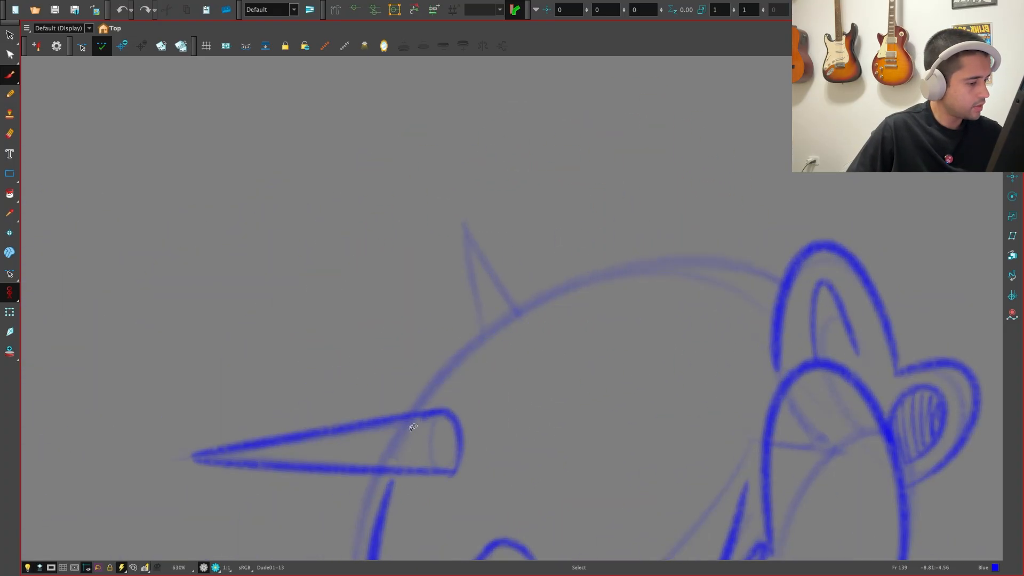
mouse_move(388, 492)
mouse_down()
mouse_move(600, 289)
mouse_move(768, 279)
mouse_up()
drag(541, 219, 598, 343)
drag(619, 414, 539, 445)
drag(417, 346, 533, 380)
drag(520, 376, 427, 384)
key(1)
key(1)
key(2)
key(super+z)
key(super+z)
Draw the small front spike on the forehead edge in frame 139
drag(436, 341, 518, 296)
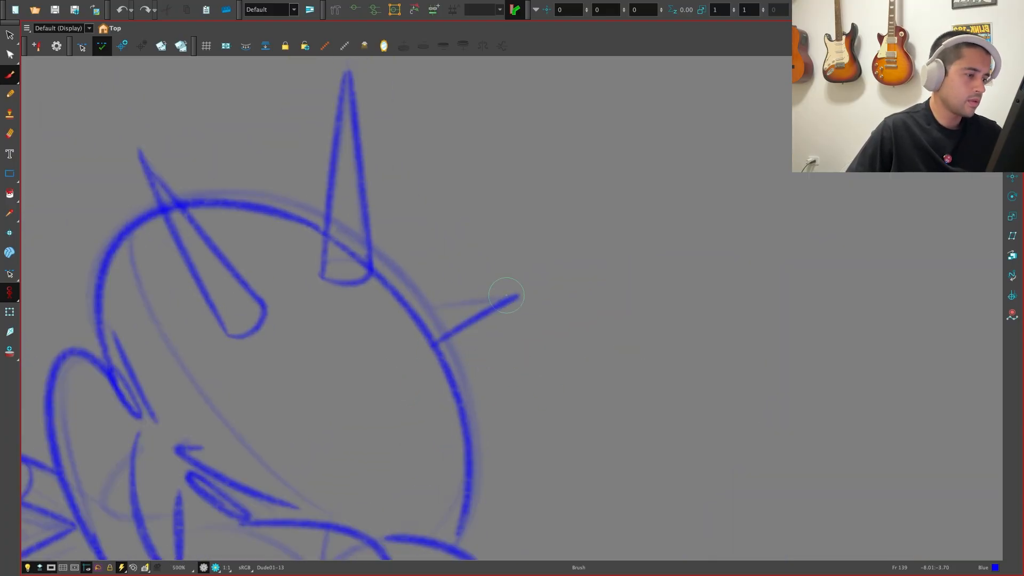
drag(400, 315, 518, 296)
key(1)
key(1)
drag(439, 315, 447, 320)
key(1)
Draw the curved line across the head from the rear of the crown down to the muzzle in frame 139
drag(442, 383, 490, 390)
mouse_move(513, 501)
mouse_down()
mouse_move(364, 521)
mouse_move(336, 491)
mouse_up()
key(2)
key(2)
drag(339, 393, 338, 464)
key(2)
drag(296, 375, 455, 200)
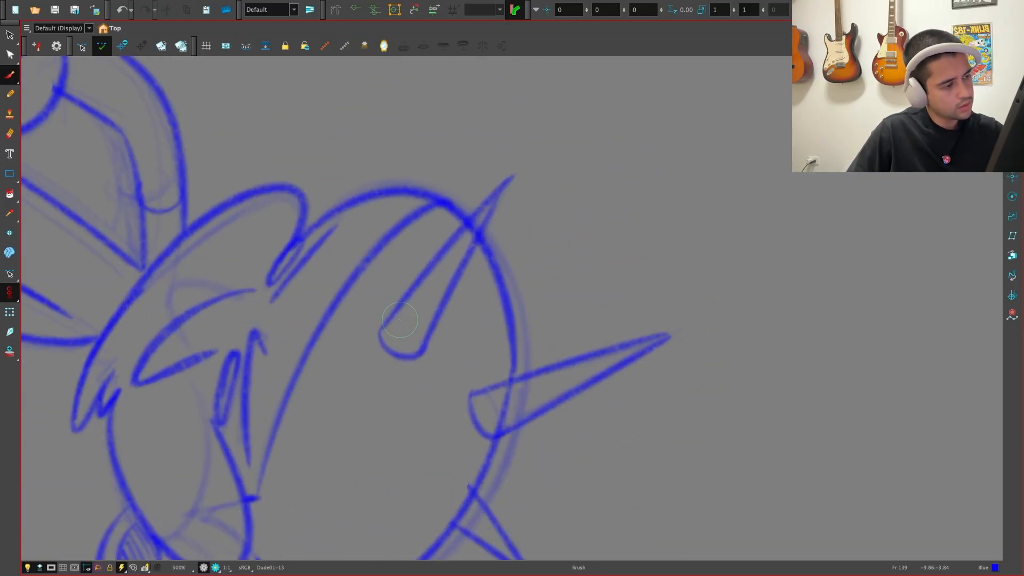
Check the finished head and spikes in the whole pose at frame 139 against the adjacent drawing
key(shift+x)
key(1)
key(1)
key(1)
key(1)
drag(662, 509, 590, 441)
key(1)
key(f)
key(g)
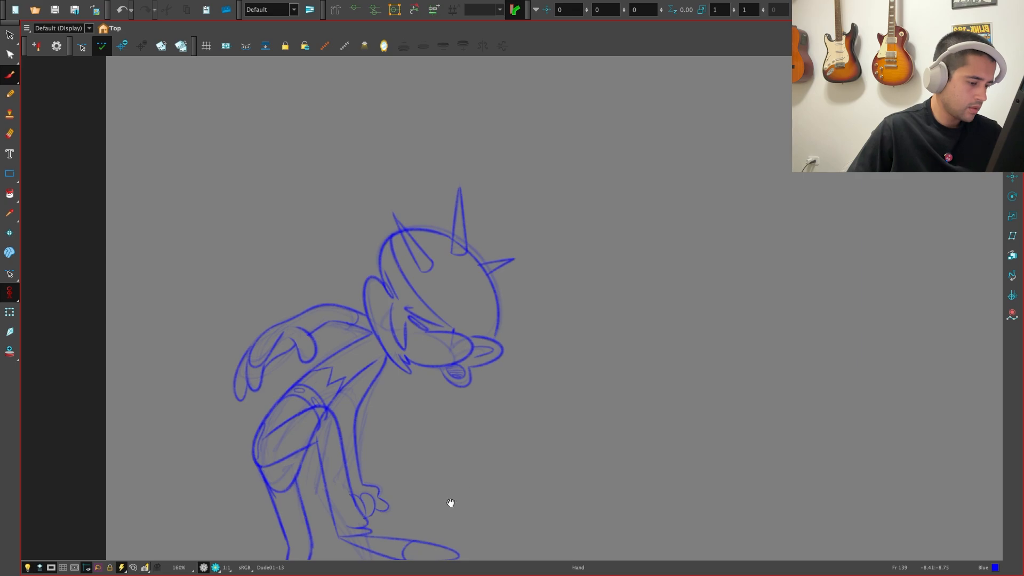
Draw the front arm's inner contour and the sleeve edge below the chin in frame 139
key(2)
mouse_move(450, 503)
mouse_down()
mouse_move(528, 432)
mouse_move(547, 464)
mouse_up()
key(2)
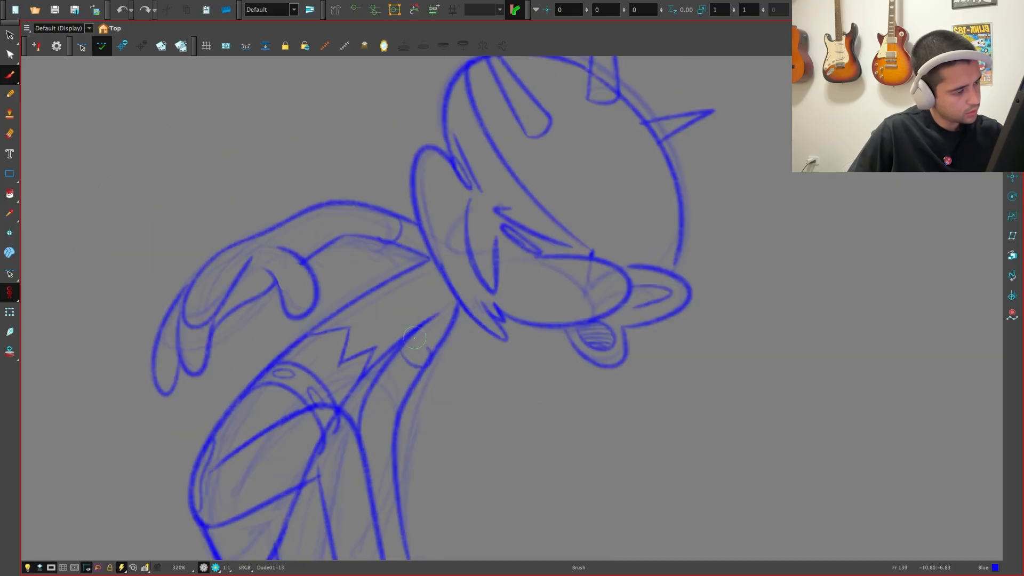
scroll(415, 337, down, 5)
Flip repeatedly through the drawings around frames 139, 141 and 143 to check the flow of the whole pose
key(period)
key(period)
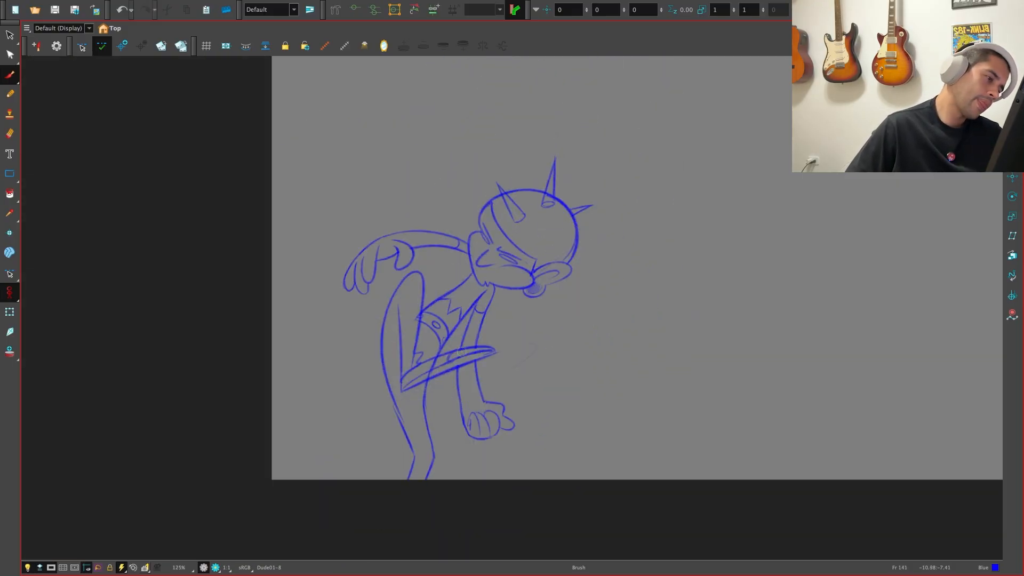
key(g)
key(f)
key(f)
key(f)
key(g)
key(g)
key(g)
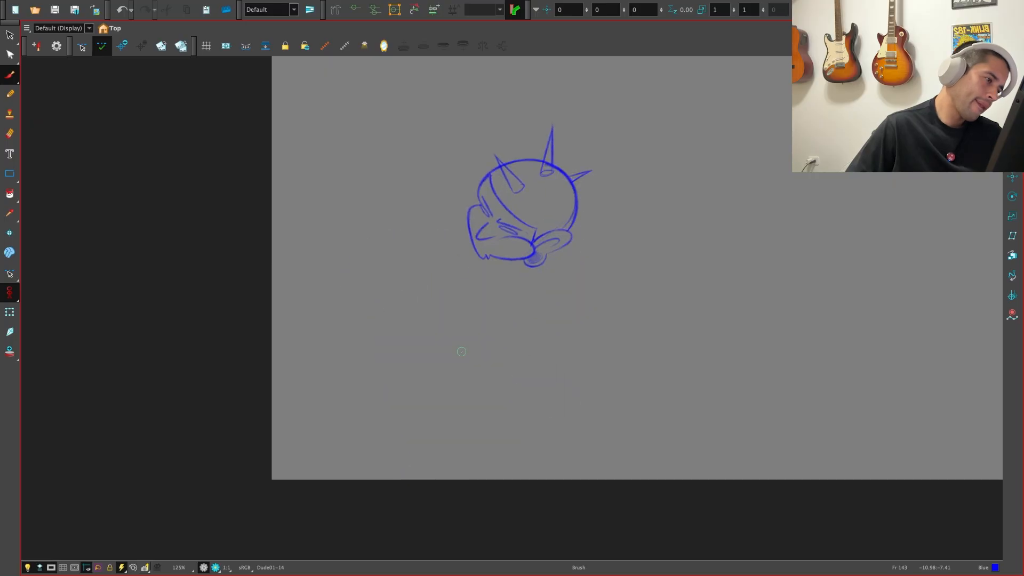
key(f)
key(f)
key(f)
key(g)
key(g)
key(g)
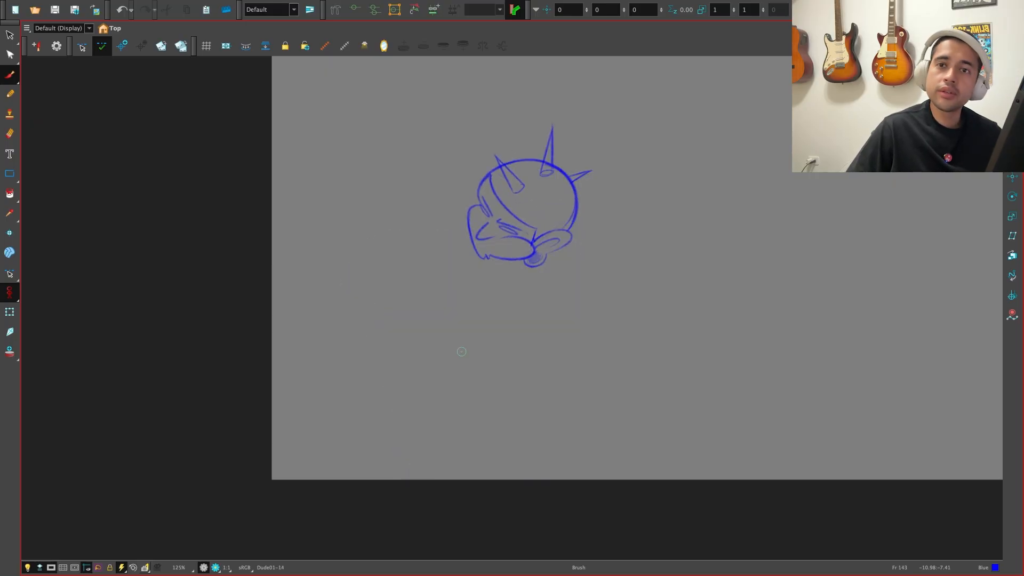
Look ahead to the drawing at frame 148, return to frame 143 and show the neighbouring drawings with onion skin
key(period)
key(period)
key(period)
key(period)
key(period)
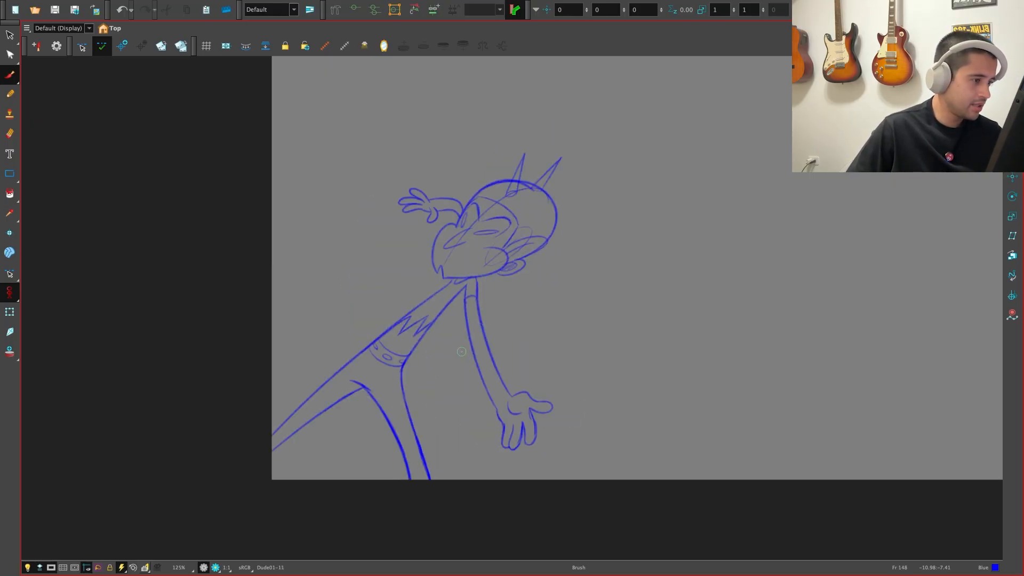
key(comma)
key(comma)
key(comma)
key(comma)
key(comma)
key(period)
key(comma)
click(9, 351)
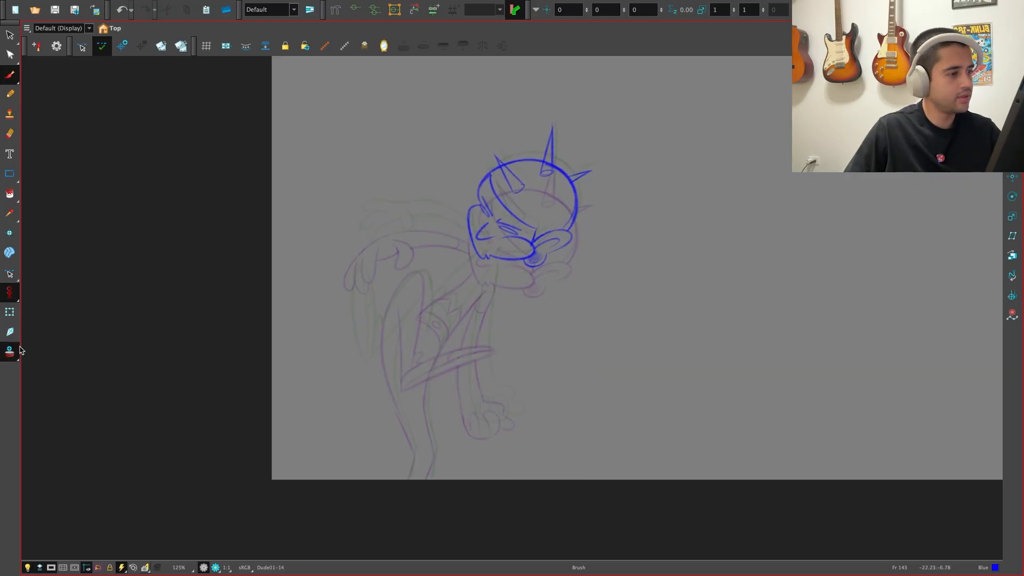
Mark the neighbouring drawings' foot end points in frame 143 and connect each pair with a straight guide line
key(2)
mouse_move(451, 393)
mouse_down()
mouse_move(457, 439)
mouse_move(489, 425)
mouse_up()
key(comma)
key(period)
key(2)
key(2)
key(1)
key(comma)
key(comma)
key(period)
key(period)
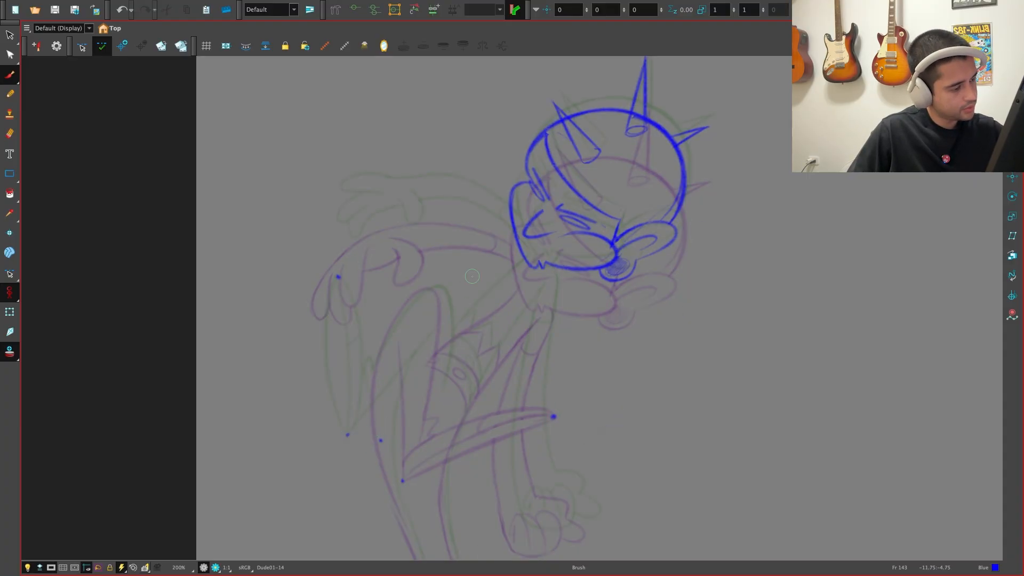
drag(402, 479, 554, 415)
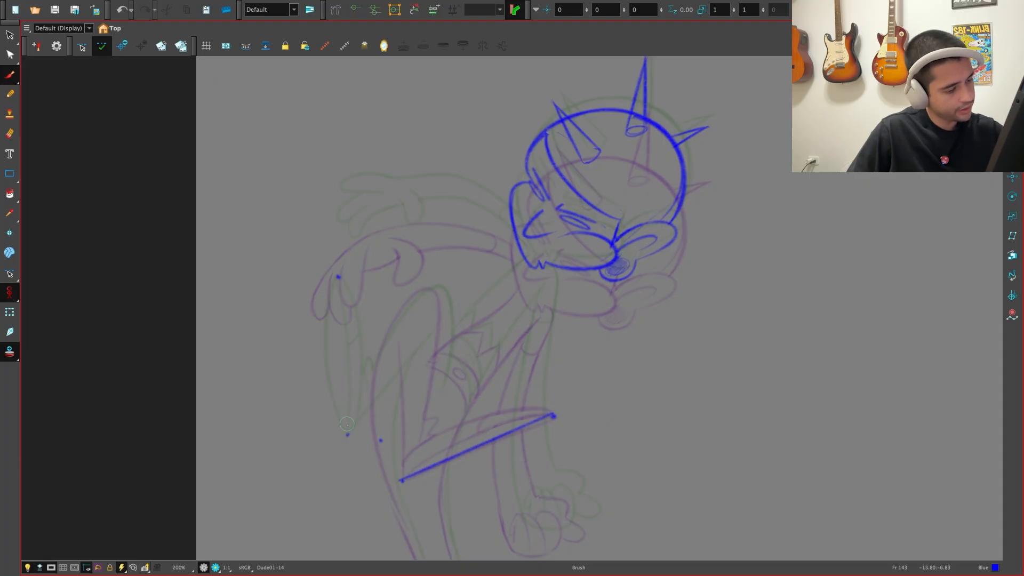
drag(346, 424, 338, 278)
Move and rotate the foot guide line to the in-between position, compare it with the other guide's length, and mark its upper tip
key(alt+s)
click(338, 325)
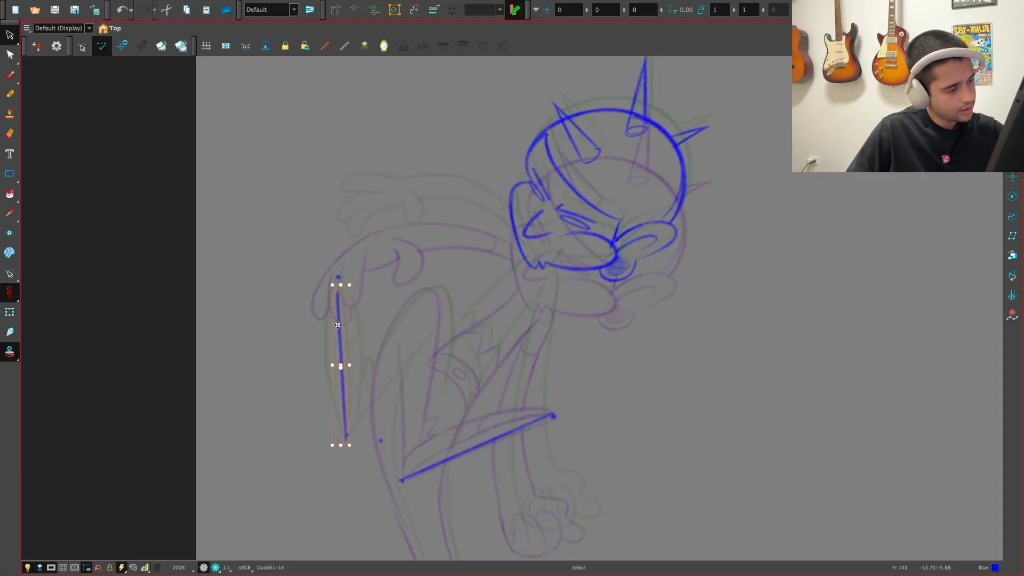
drag(338, 325, 377, 320)
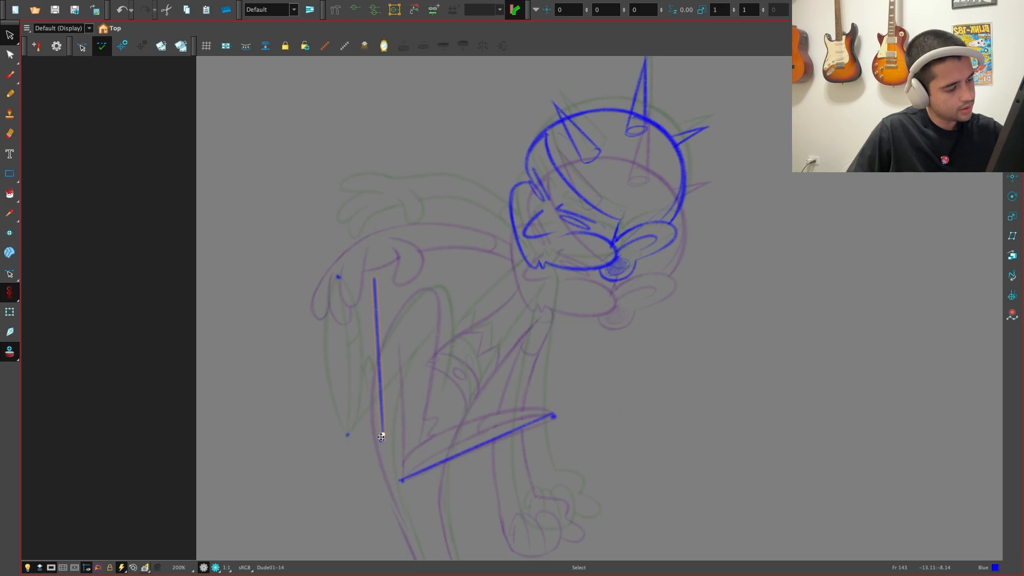
drag(423, 281, 423, 282)
drag(510, 397, 512, 444)
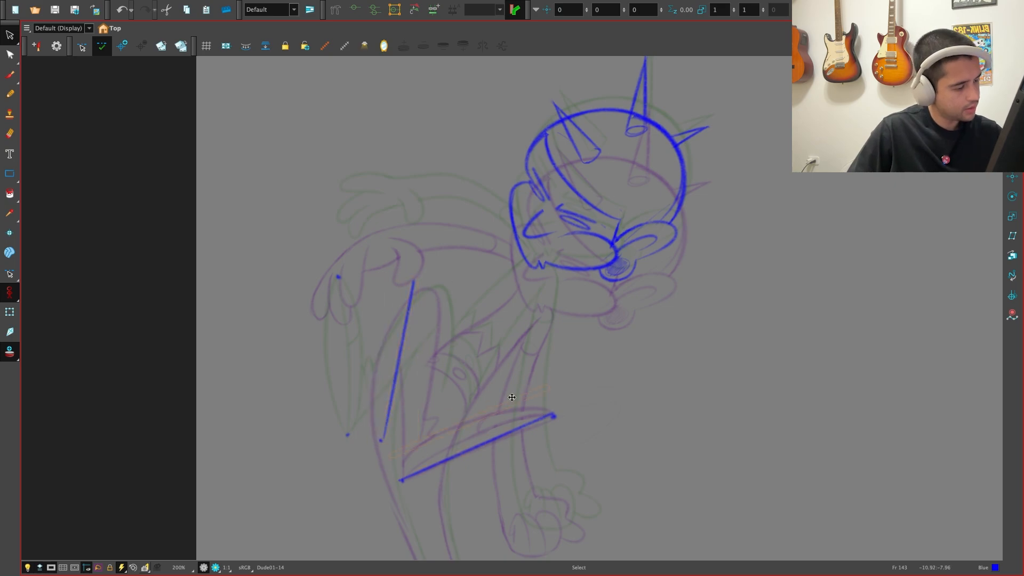
drag(502, 378, 481, 400)
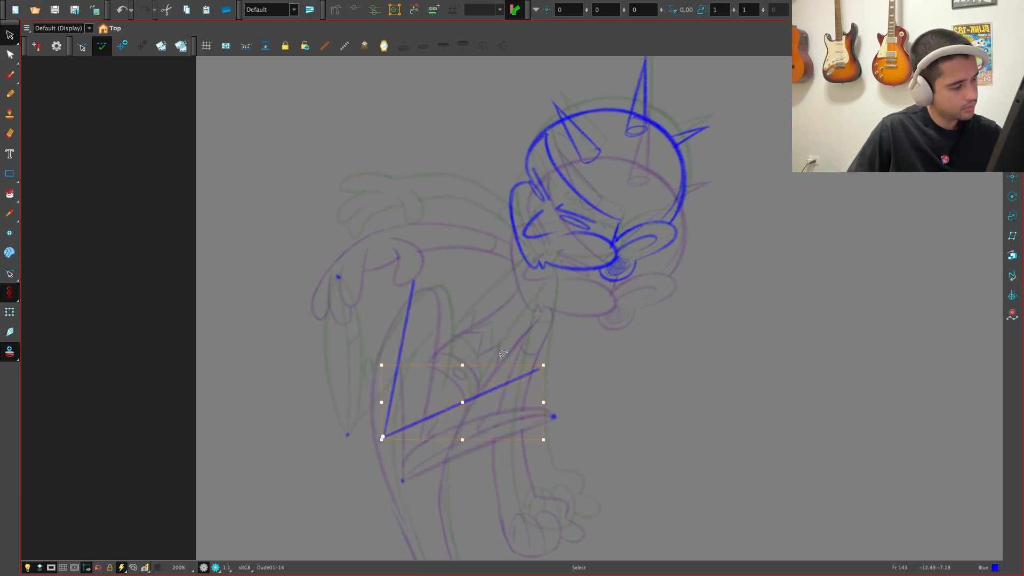
key(ctrl+z)
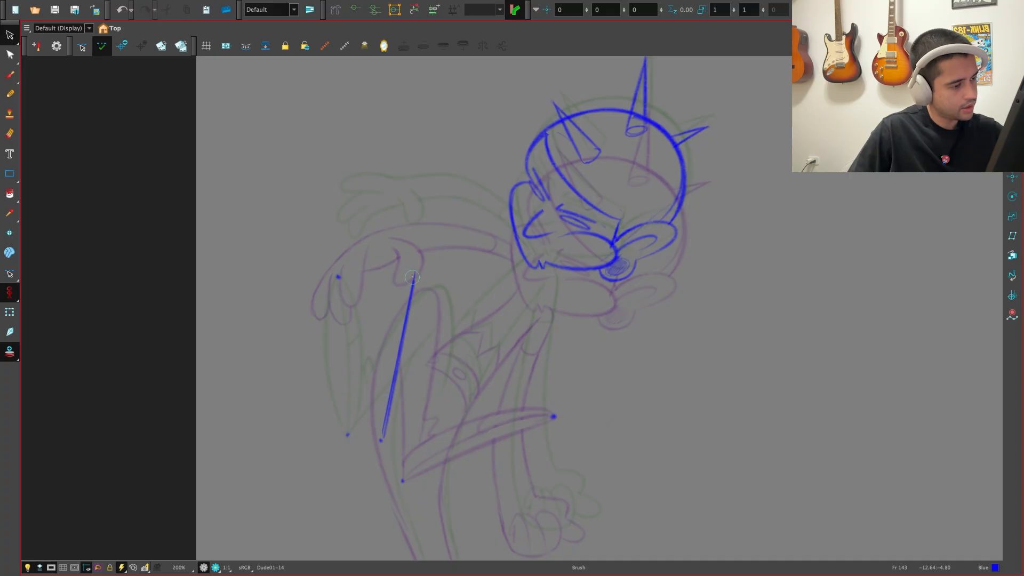
key(alt+b)
click(415, 270)
Flip through the drawings around frame 143 to check the foot guide's position and angle
key(f)
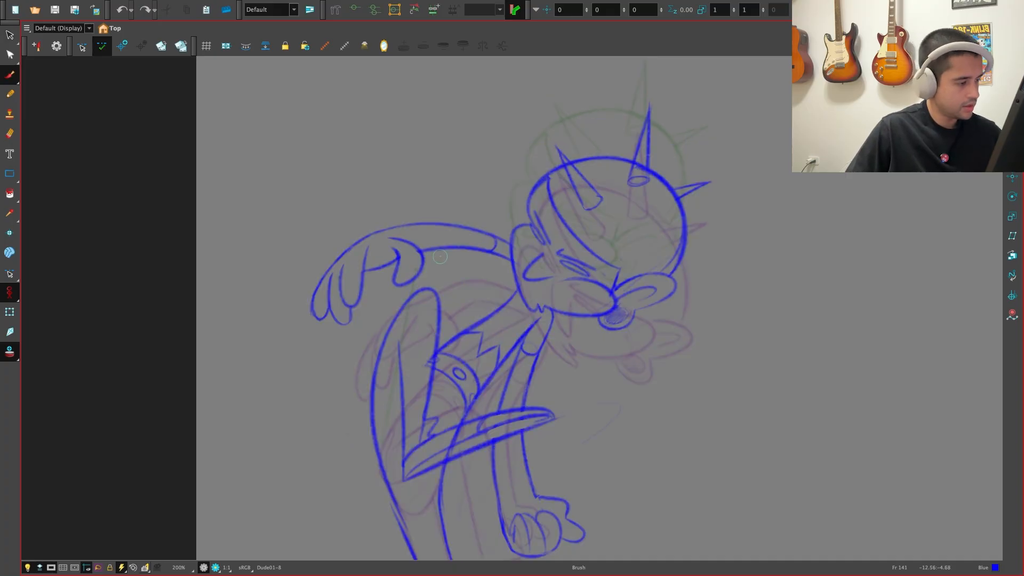
key(g)
key(g)
key(f)
key(f)
key(f)
key(g)
key(g)
Draw the raised foot's outer curve from heel to tip beside the guide line in frame 143
key(2)
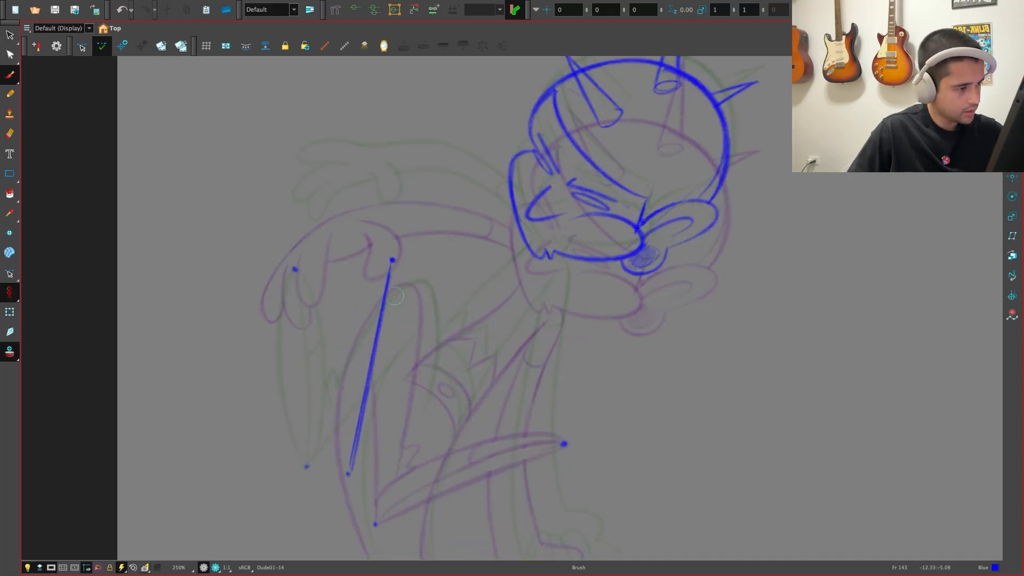
mouse_move(364, 334)
mouse_down()
mouse_move(346, 444)
mouse_move(393, 260)
mouse_move(361, 330)
mouse_move(391, 257)
mouse_up()
key(ctrl+z)
key(ctrl+shift+z)
key(ctrl+z)
key(f)
key(g)
key(g)
key(f)
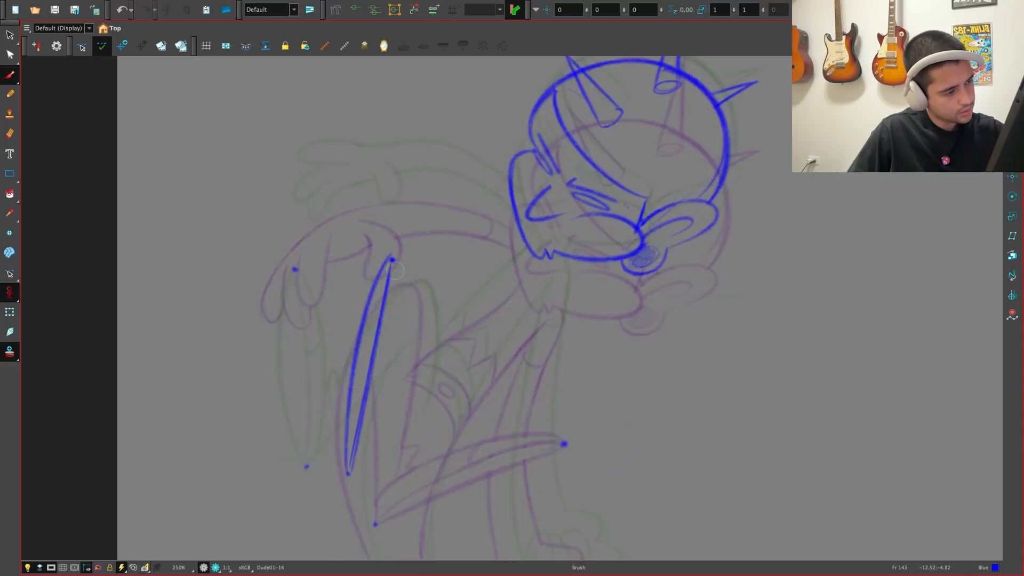
Close the foot shape with its inner curve and add the second contour running down from the tip
drag(384, 358, 348, 473)
key(f)
key(g)
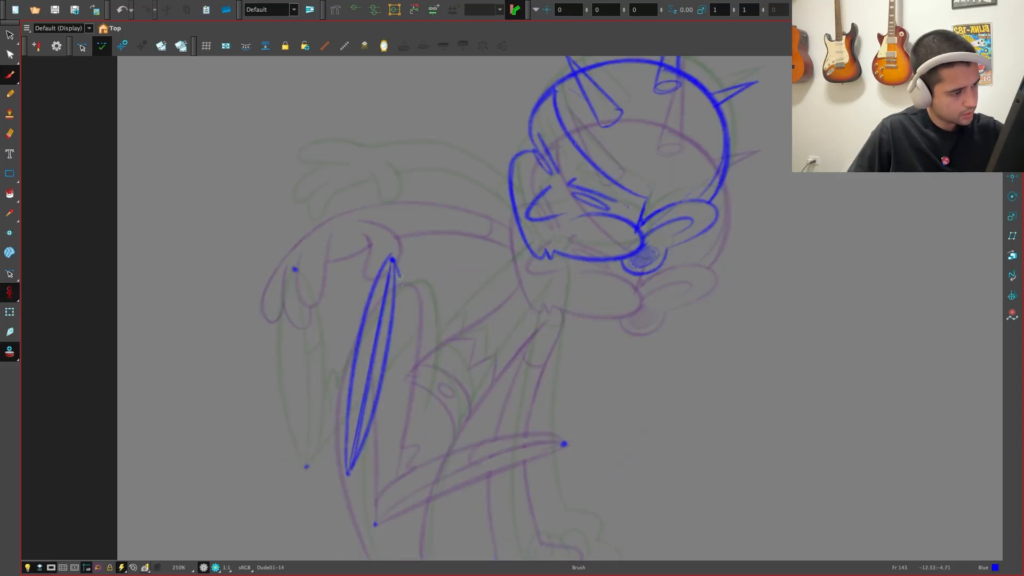
drag(400, 276, 394, 403)
key(f)
key(g)
key(1)
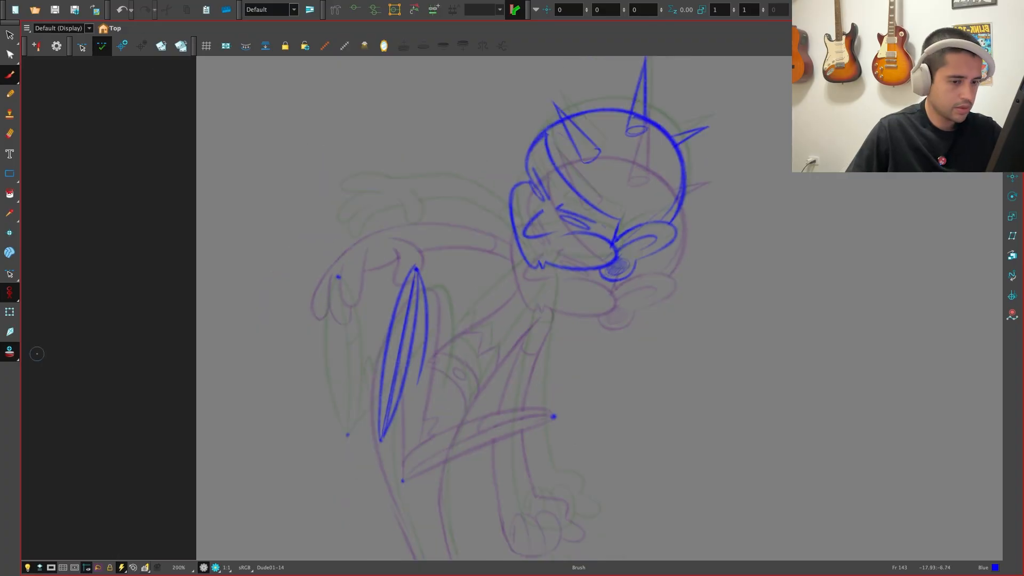
Select the foot strokes in frame 143 and rotate them to a more upright angle
key(2)
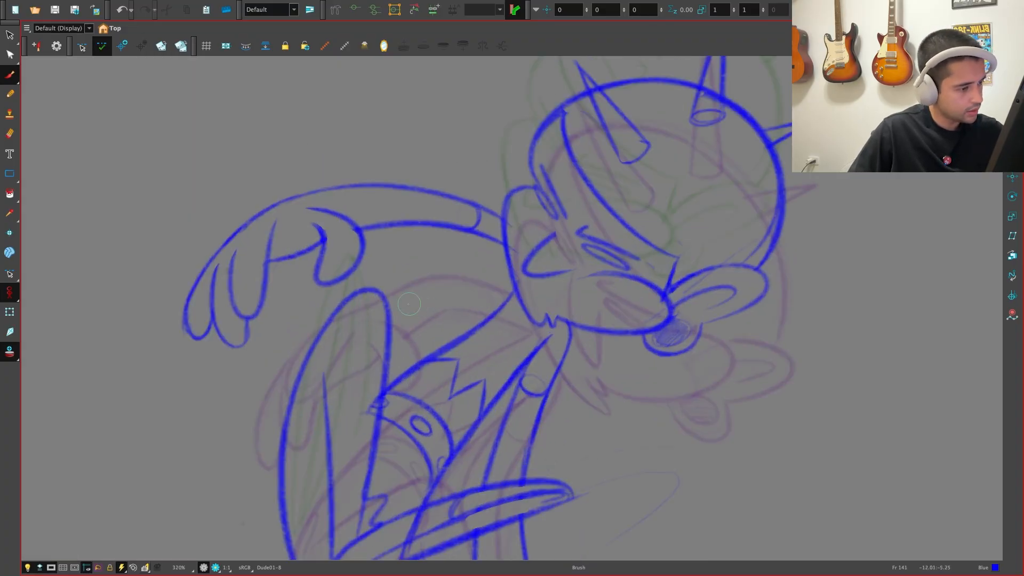
key(1)
key(1)
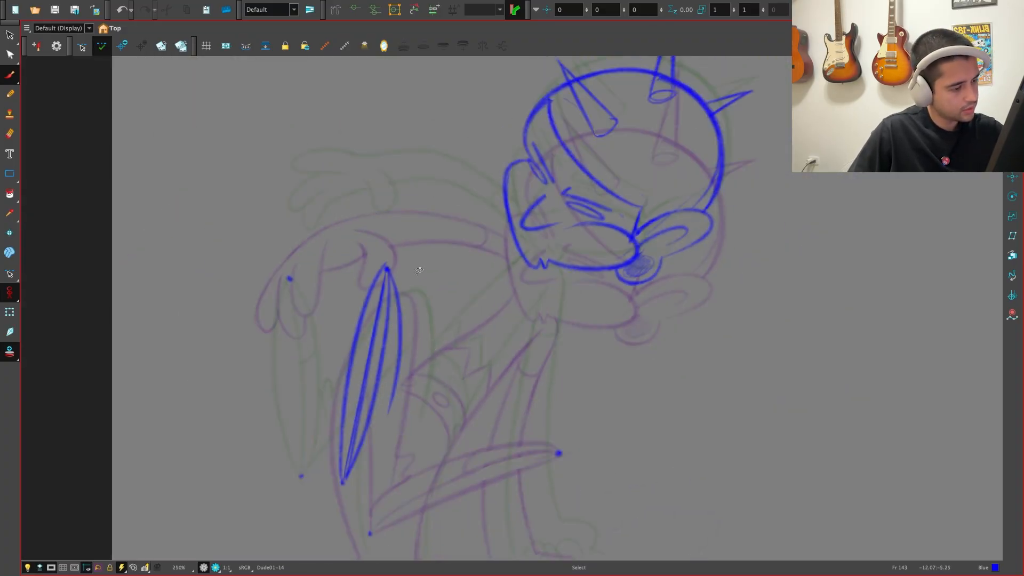
key(alt+s)
mouse_move(434, 329)
mouse_down()
mouse_move(374, 256)
mouse_move(384, 262)
mouse_move(369, 259)
mouse_move(375, 282)
mouse_up()
click(395, 266)
Flip through the drawings from frame 141 to 148 to check the rotated foot against its neighbours
key(g)
key(g)
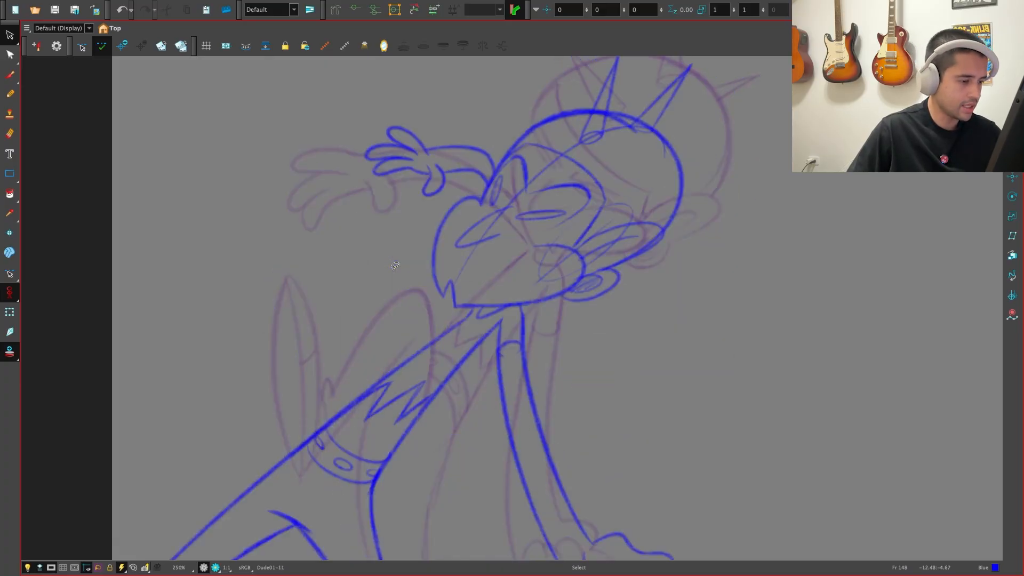
key(f)
key(g)
key(f)
key(f)
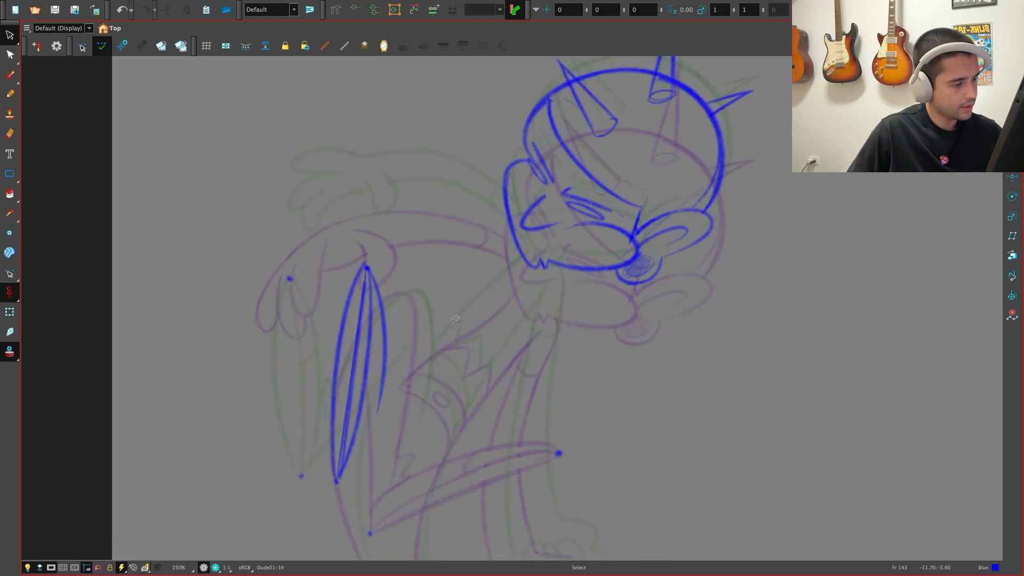
key(1)
key(1)
key(f)
Draw the bent leg in frame 143, with the calf line rising from the heel and the rounded knee
key(2)
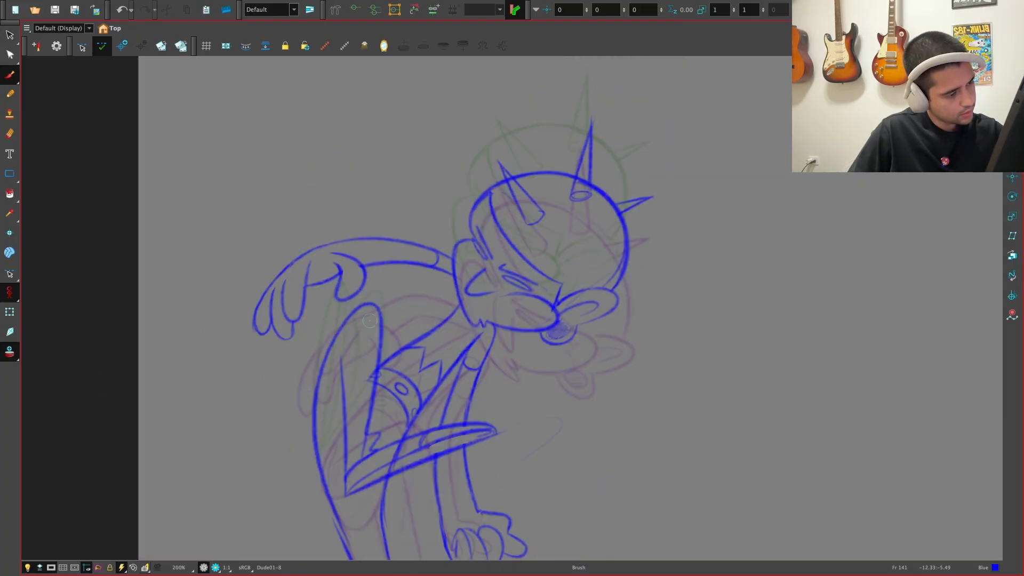
key(g)
drag(318, 453, 376, 370)
drag(338, 336, 378, 431)
key(alt+e)
key(g)
key(1)
key(1)
key(f)
key(2)
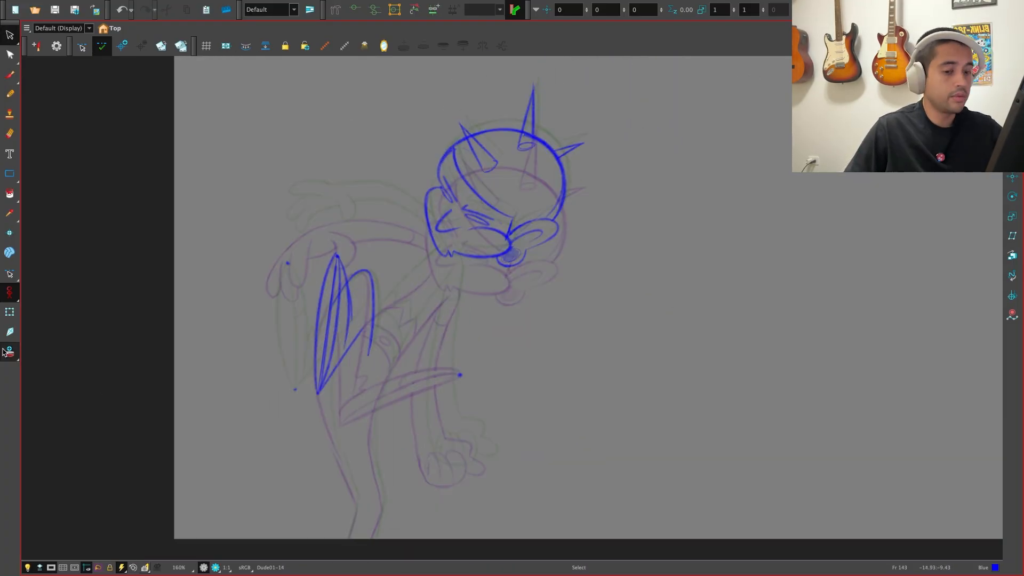
Draw the torso's back and front lines from the chin down and the standing leg's contours in frame 143
key(2)
key(2)
key(alt+b)
drag(337, 380, 433, 293)
drag(440, 347, 477, 154)
mouse_move(508, 121)
mouse_down()
mouse_move(368, 441)
mouse_move(386, 536)
mouse_up()
key(g)
key(f)
key(f)
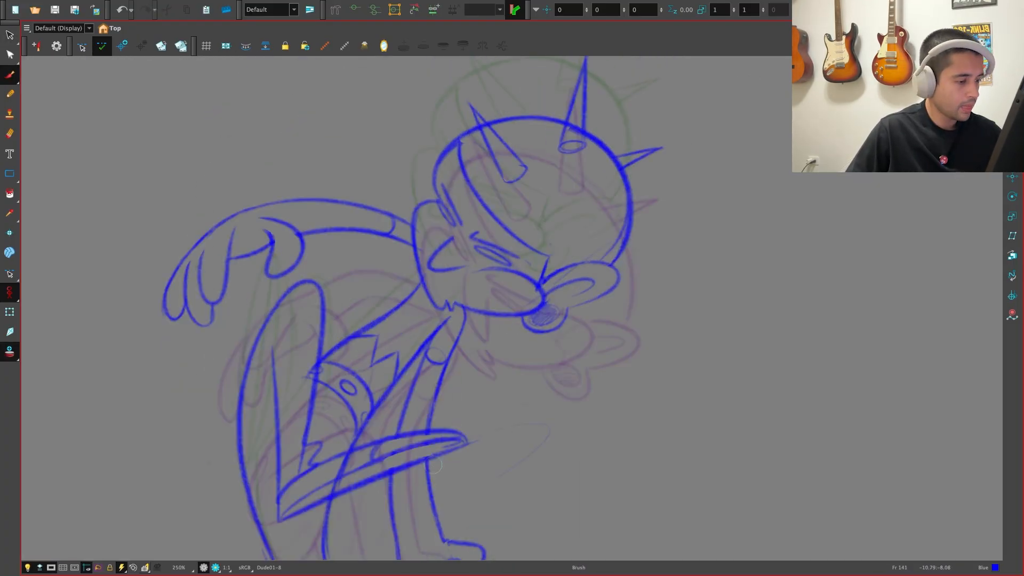
key(g)
Draw the curved belt across the waist with its oval studs in frame 143
key(2)
key(2)
mouse_move(310, 461)
mouse_down()
mouse_move(442, 413)
mouse_move(398, 431)
mouse_up()
drag(342, 463, 338, 479)
drag(448, 424, 452, 433)
key(g)
key(f)
key(f)
Draw the jagged shirt hem as a zigzag line across the torso just above the belt
key(2)
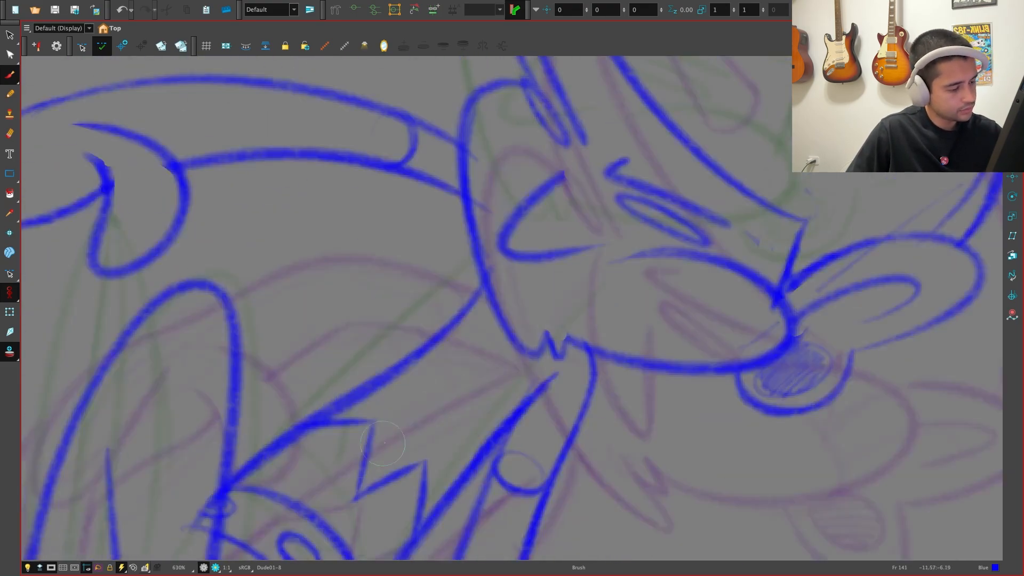
key(g)
mouse_move(331, 336)
mouse_down()
mouse_move(331, 387)
mouse_move(392, 351)
mouse_up()
drag(393, 350, 378, 443)
drag(378, 443, 430, 405)
drag(430, 405, 424, 450)
key(super+z)
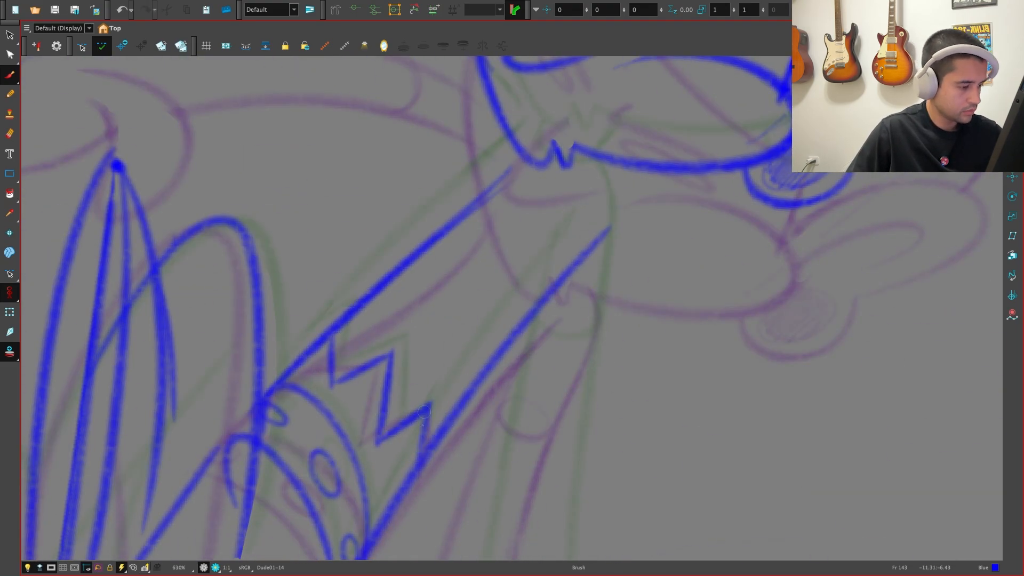
Flip repeatedly through the drawings around frame 143 to check the motion of the torso, belt and legs
key(f)
key(g)
key(g)
key(g)
key(1)
key(1)
key(1)
key(1)
key(f)
key(f)
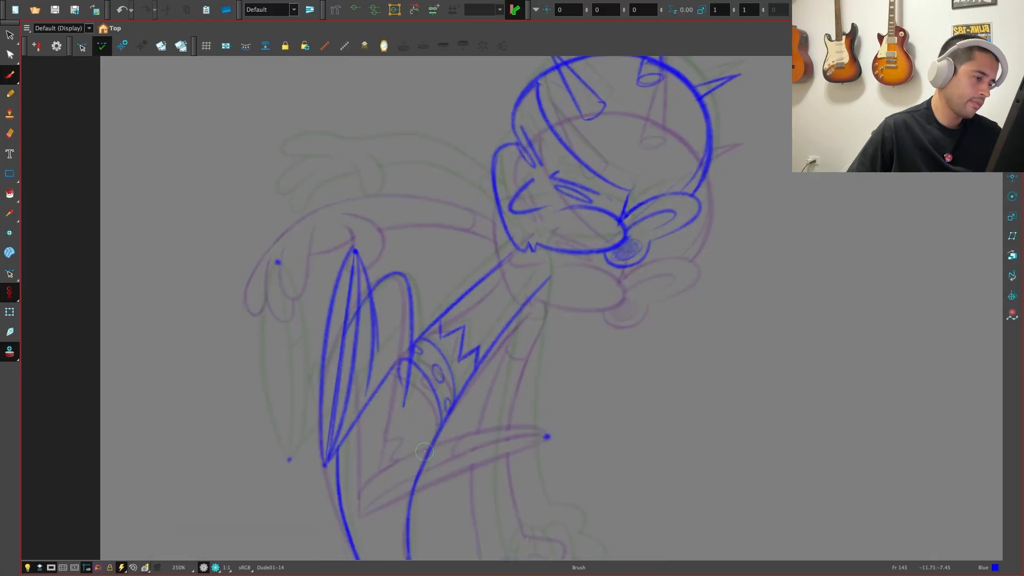
key(f)
key(g)
key(g)
key(f)
key(g)
key(f)
key(f)
key(g)
key(g)
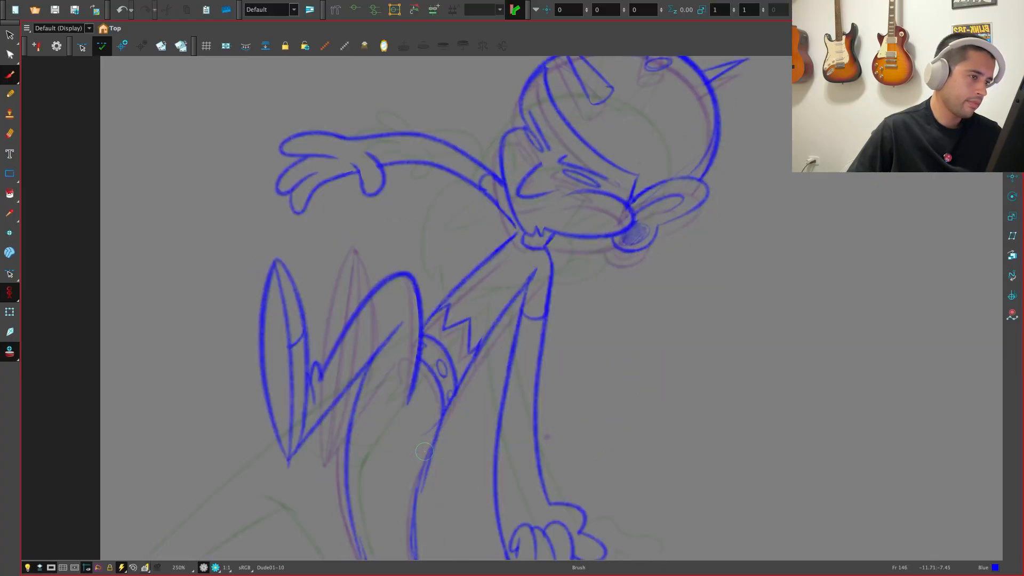
key(f)
key(f)
key(g)
Copy the outstretched hand from the drawing at frame 146 and paste it into frame 143
drag(457, 425, 488, 517)
key(2)
key(2)
drag(436, 376, 506, 473)
key(1)
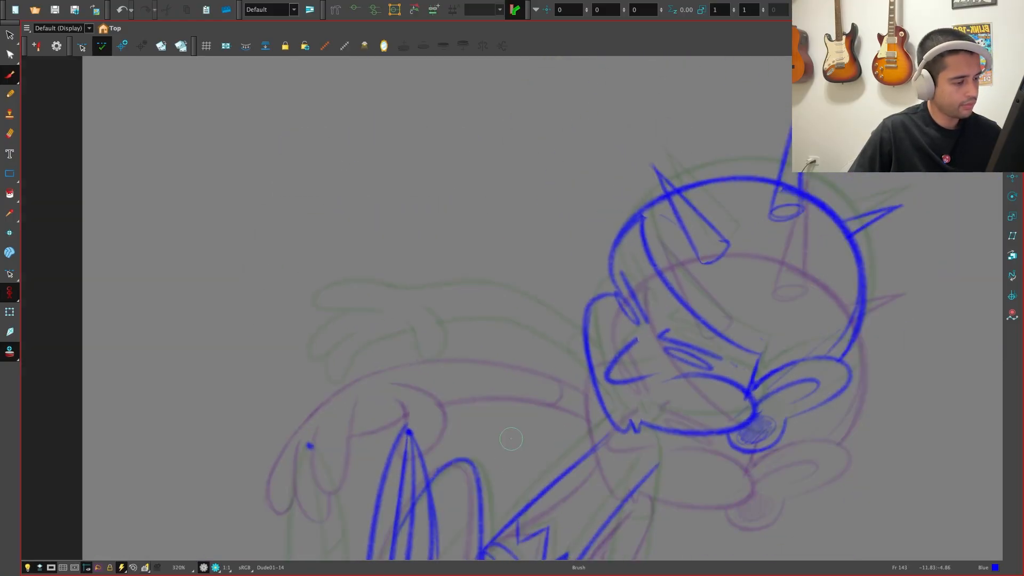
key(f)
key(f)
key(g)
key(g)
key(g)
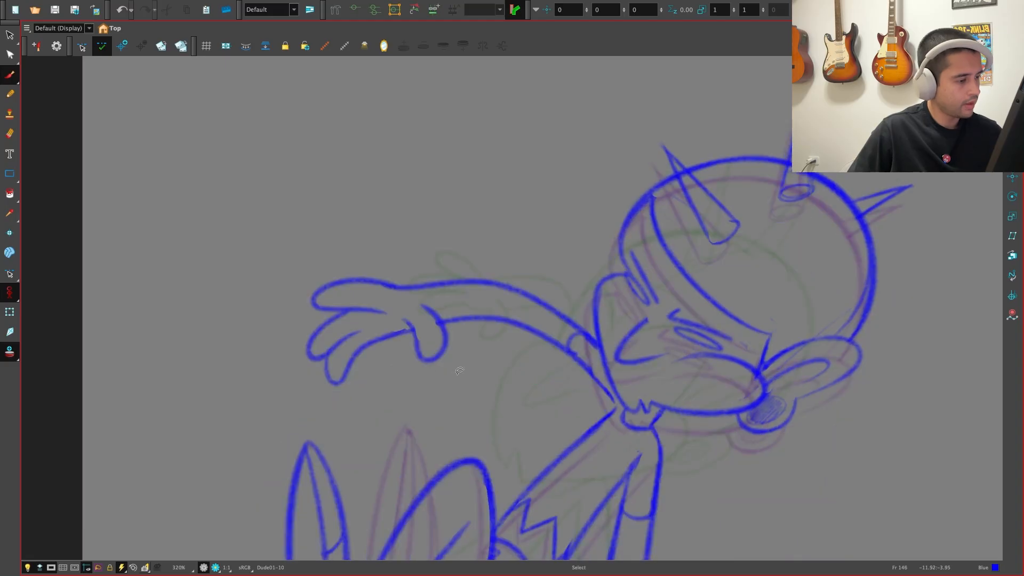
key(alt+s)
drag(458, 365, 311, 360)
key(super+c)
key(f)
key(super+v)
Adjust the pasted hand's angle and move it lower in frame 143, comparing it with the drawing at frame 146
drag(454, 275, 458, 271)
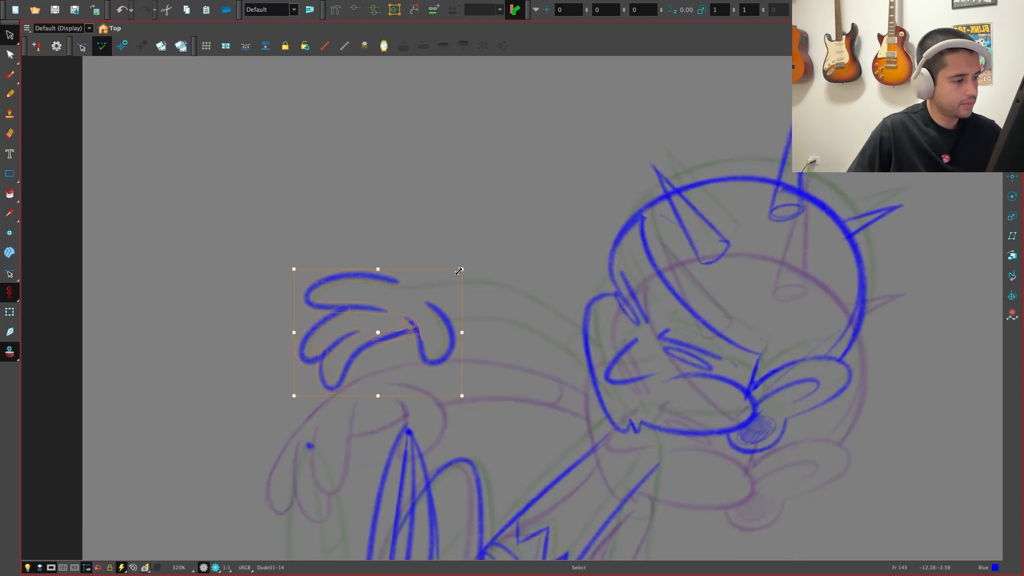
drag(422, 345, 410, 368)
key(f)
key(f)
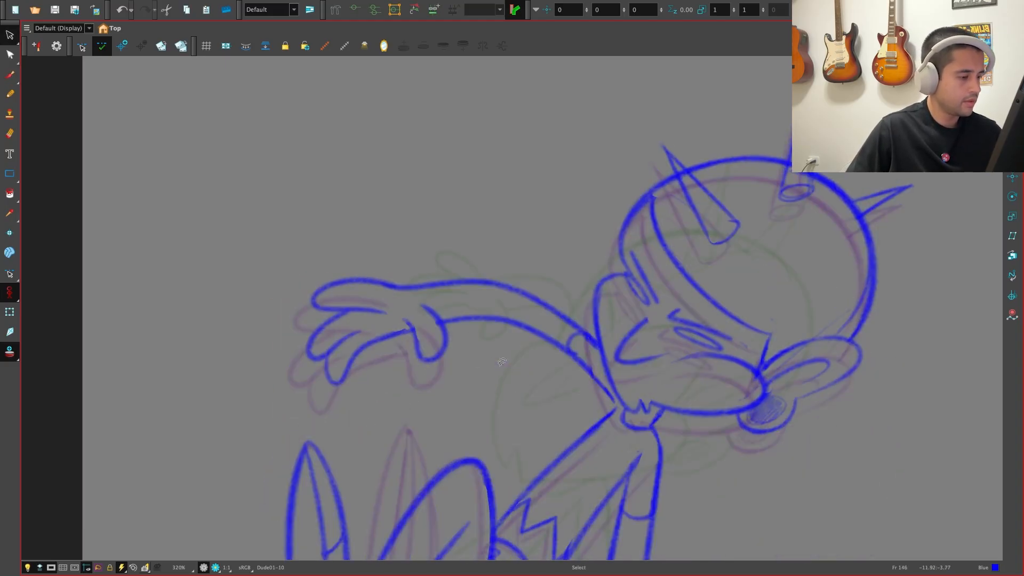
key(g)
key(g)
Draw the outstretched arm's upper and lower contours between the hand and the head in frame 143
drag(496, 411, 613, 409)
key(2)
key(2)
key(alt+b)
mouse_move(446, 429)
mouse_down()
mouse_move(636, 313)
mouse_move(713, 303)
mouse_up()
key(f)
key(g)
drag(290, 554, 371, 447)
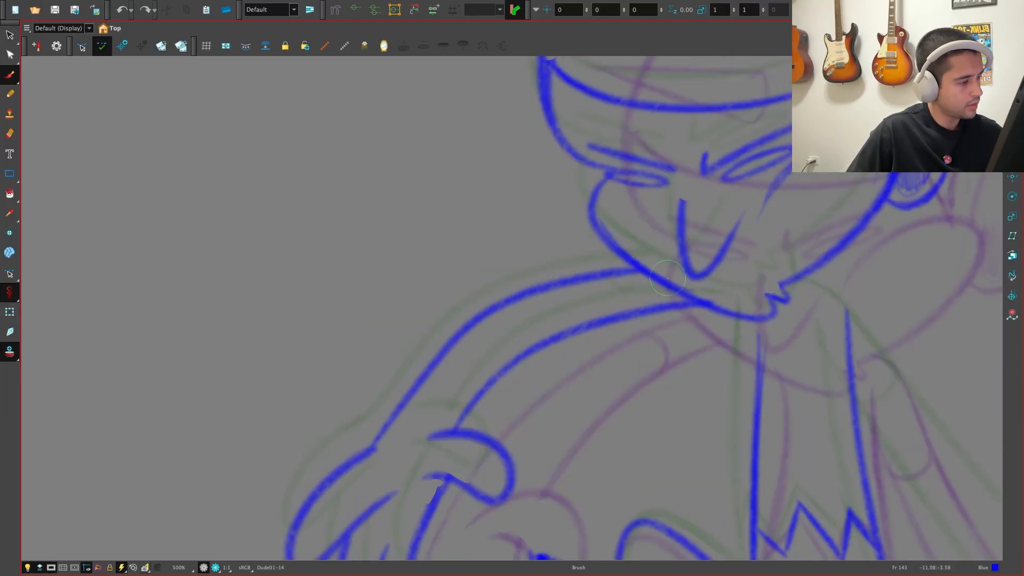
Add the sleeve edge across the arm near the head and compare the pose with the earlier drawings
drag(667, 278, 675, 424)
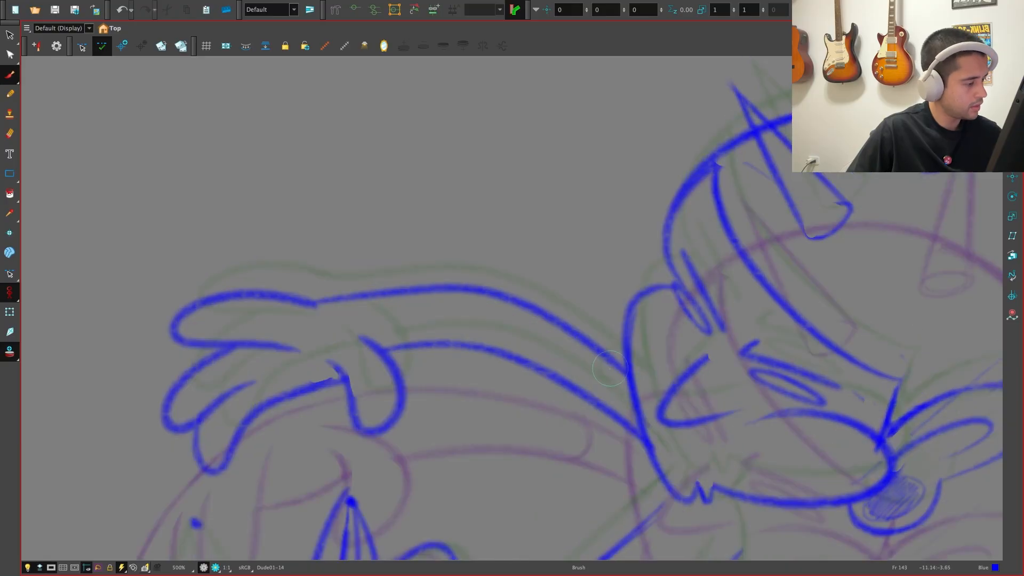
drag(614, 369, 591, 395)
key(1)
key(1)
key(1)
key(f)
key(f)
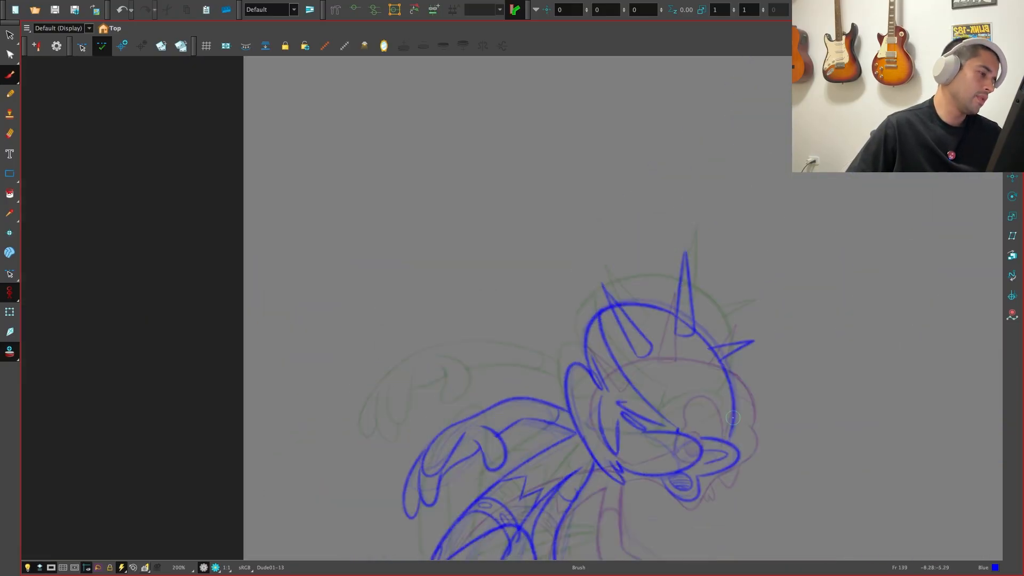
Compare the head, arm and leg poses across the drawings around frames 139 to 146
key(g)
key(g)
key(g)
key(g)
key(f)
key(f)
key(f)
key(g)
key(g)
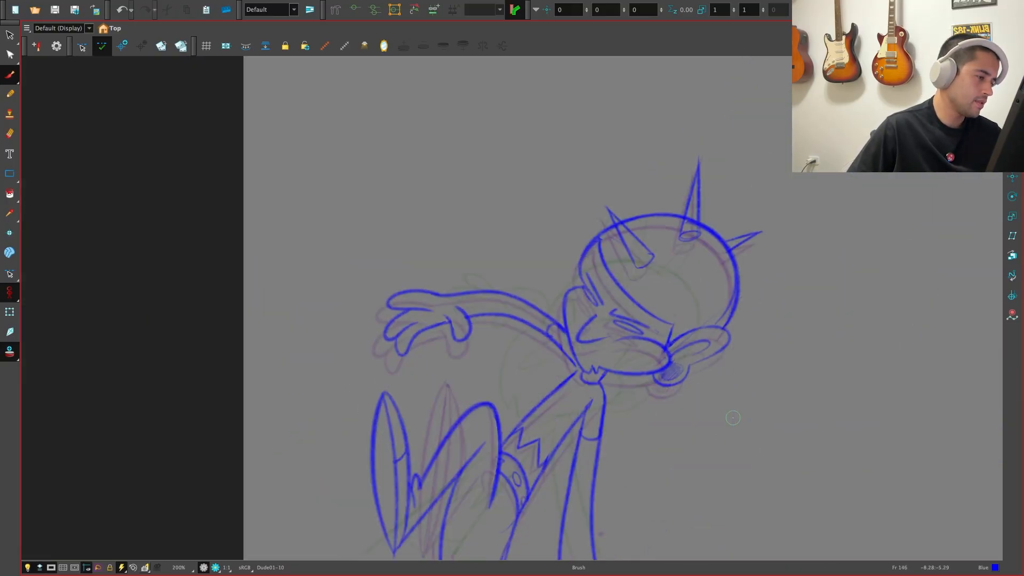
key(alt+s)
click(555, 334)
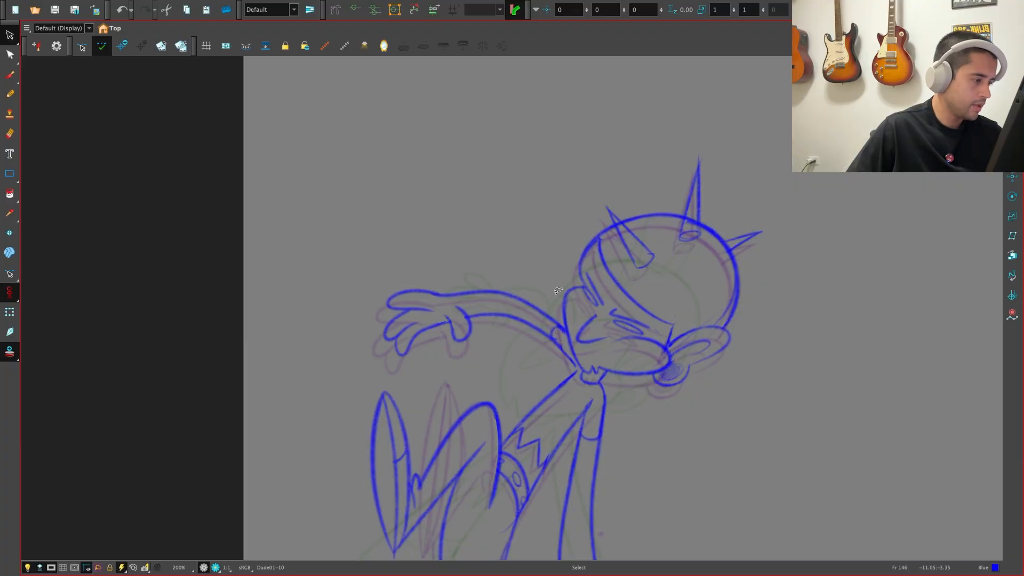
key(f)
key(f)
key(g)
key(g)
key(g)
key(f)
key(f)
key(g)
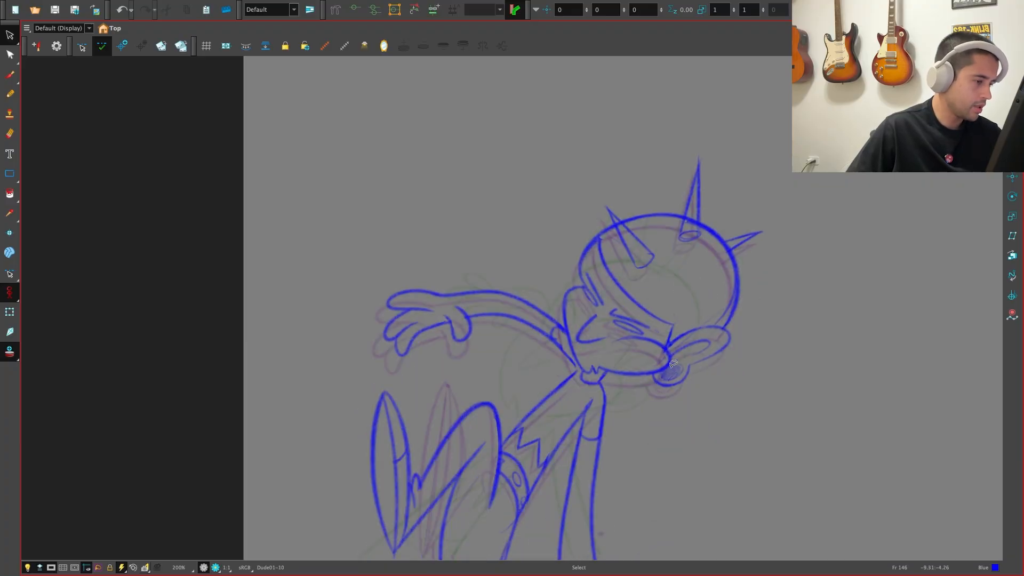
Examine how the whole figure and its hanging arm move through the earlier drawings back to frame 78, returning to frame 146
key(1)
drag(639, 412, 581, 379)
key(g)
key(g)
key(f)
key(g)
key(f)
key(f)
key(f)
key(f)
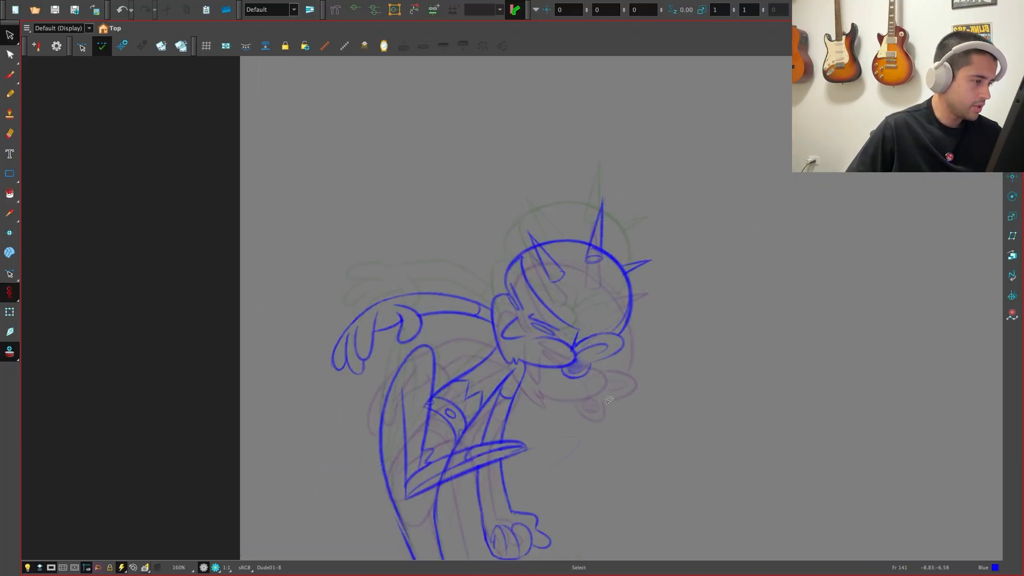
key(f)
key(g)
key(g)
drag(594, 497, 549, 432)
key(f)
key(f)
key(f)
key(f)
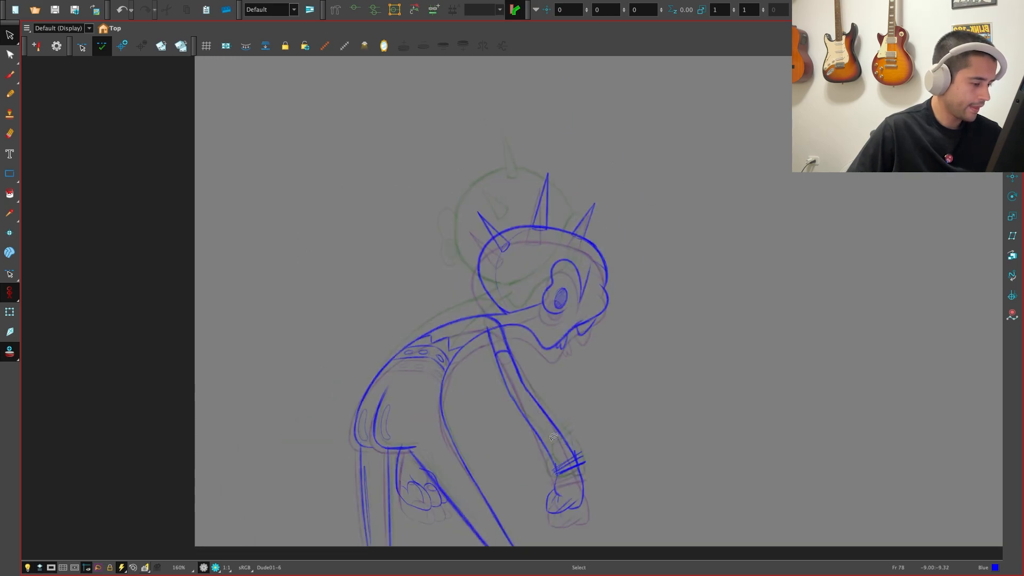
key(g)
key(g)
drag(555, 434, 536, 411)
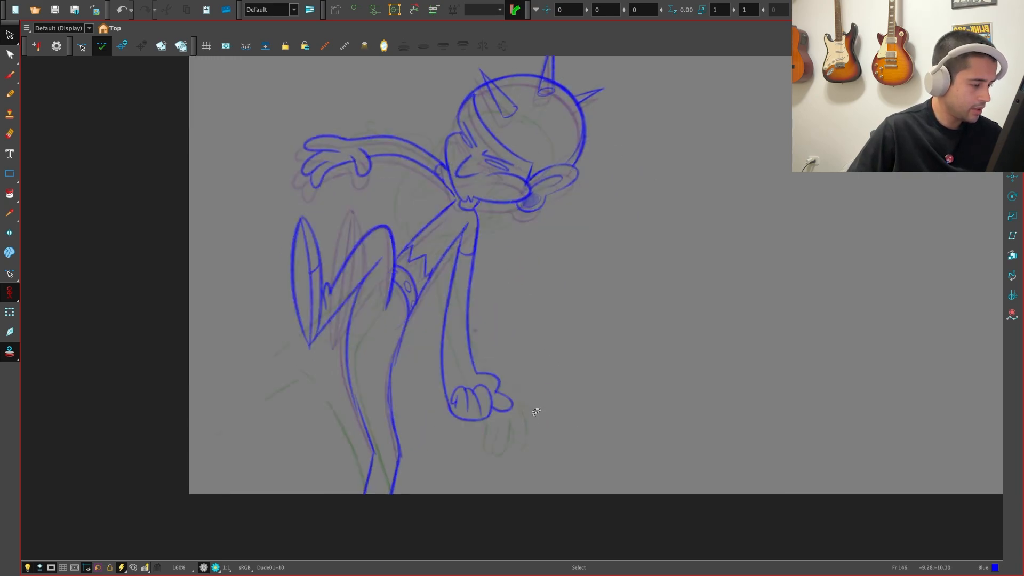
Copy the hanging arm and fist from the drawing at frame 146 and paste them into frame 143
key(2)
key(f)
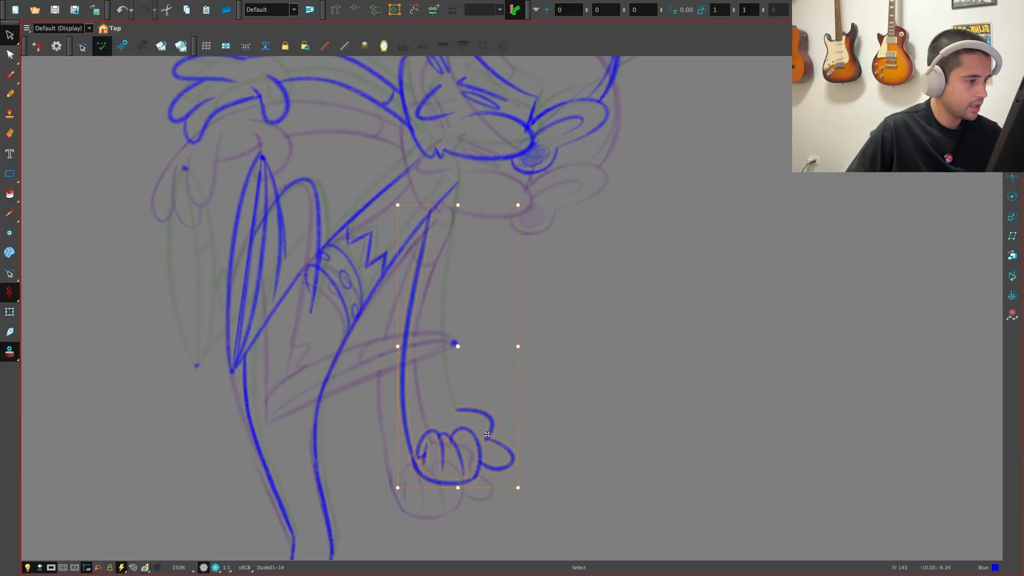
key(g)
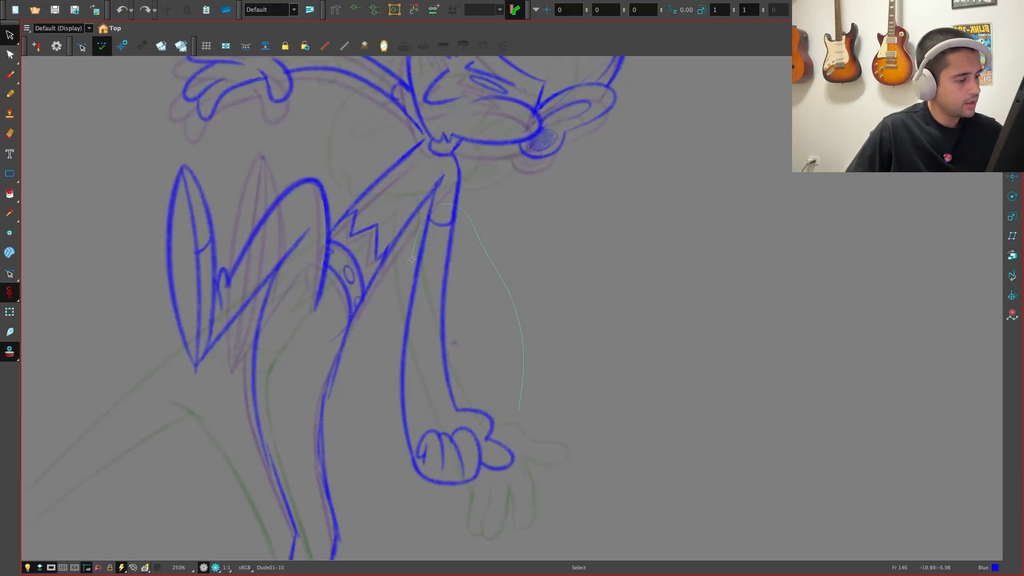
key(f)
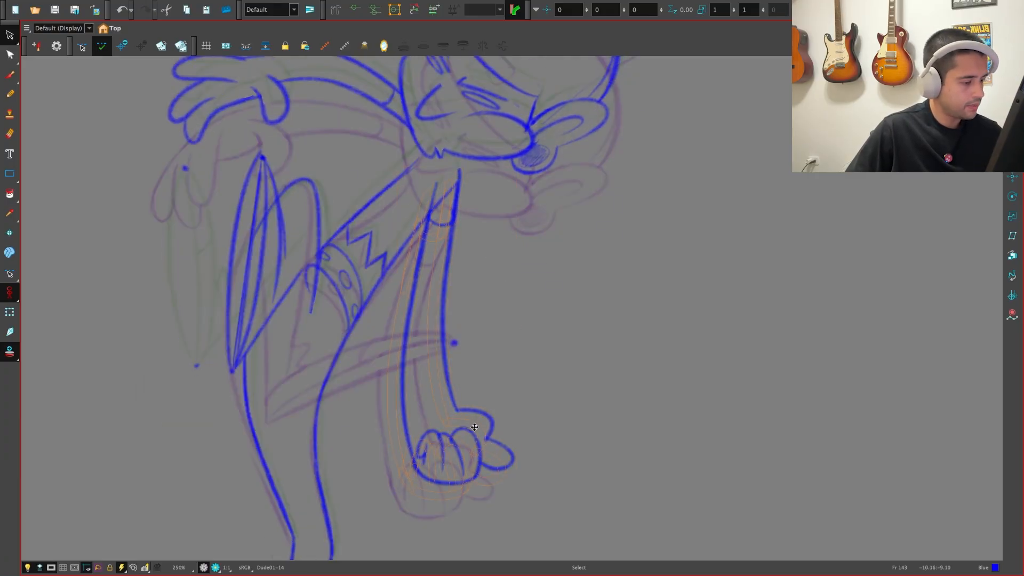
drag(474, 428, 474, 427)
Shift the pasted hanging arm lower and slightly left in frame 143, checking its placement against the neighbouring drawings up to frame 148
key(f)
key(f)
key(g)
key(g)
key(g)
key(g)
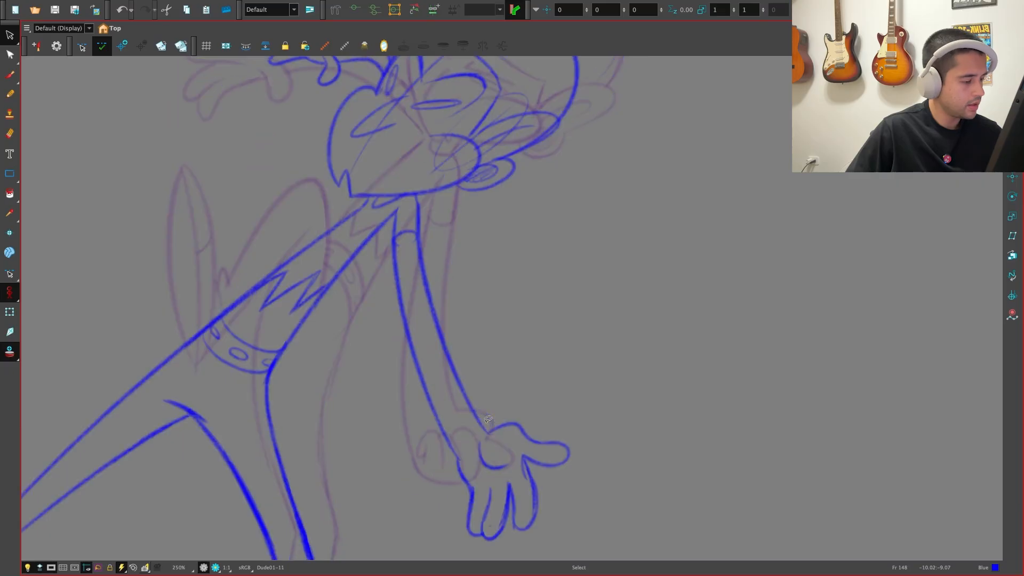
key(f)
key(f)
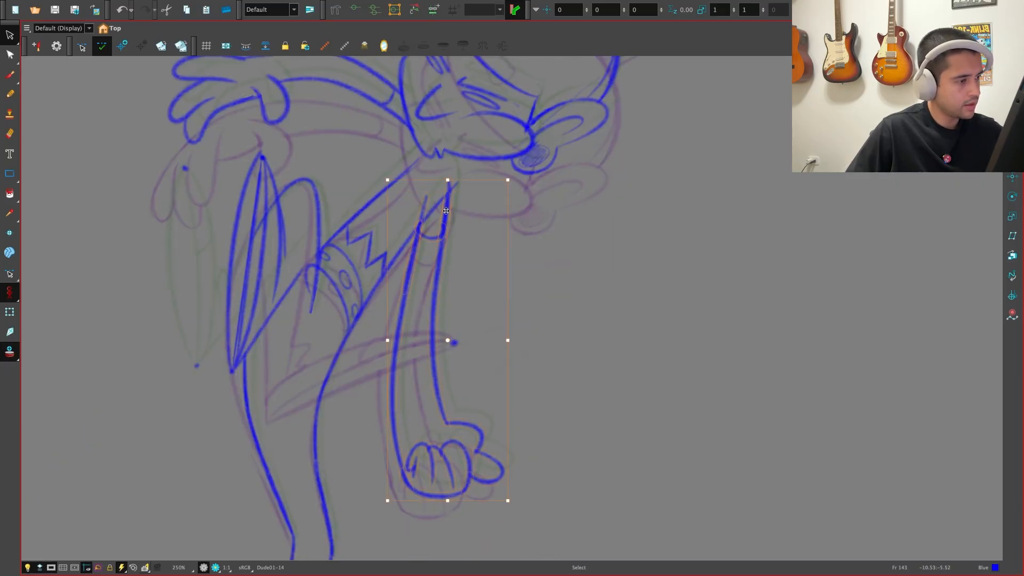
drag(445, 211, 447, 219)
key(f)
key(g)
key(g)
key(f)
Draw the shoulder line joining the hanging arm to the neck below the jaw in frame 143, redoing the first attempt
drag(452, 271, 444, 397)
key(2)
key(alt+b)
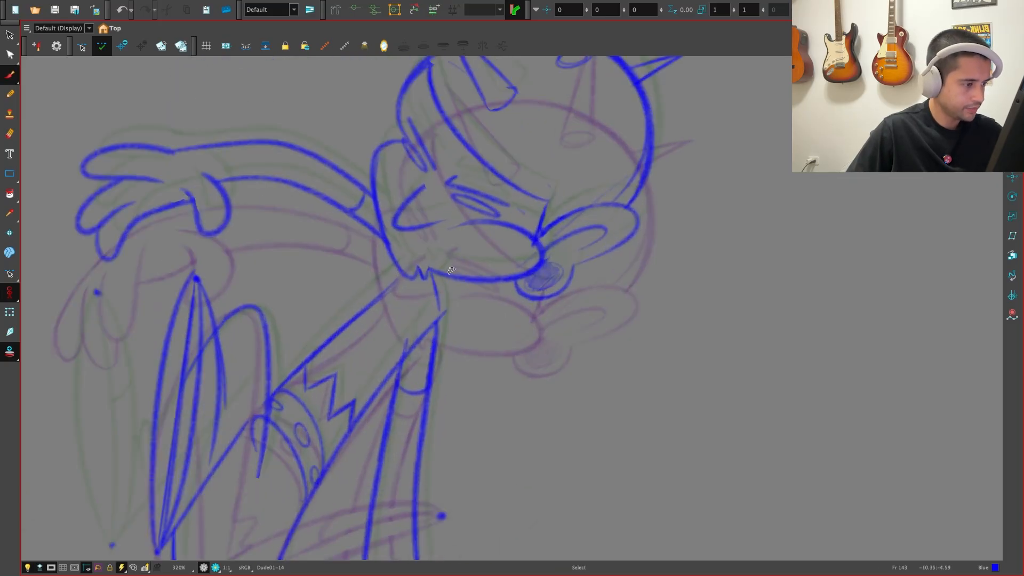
key(ctrl+z)
key(f)
key(g)
key(g)
key(f)
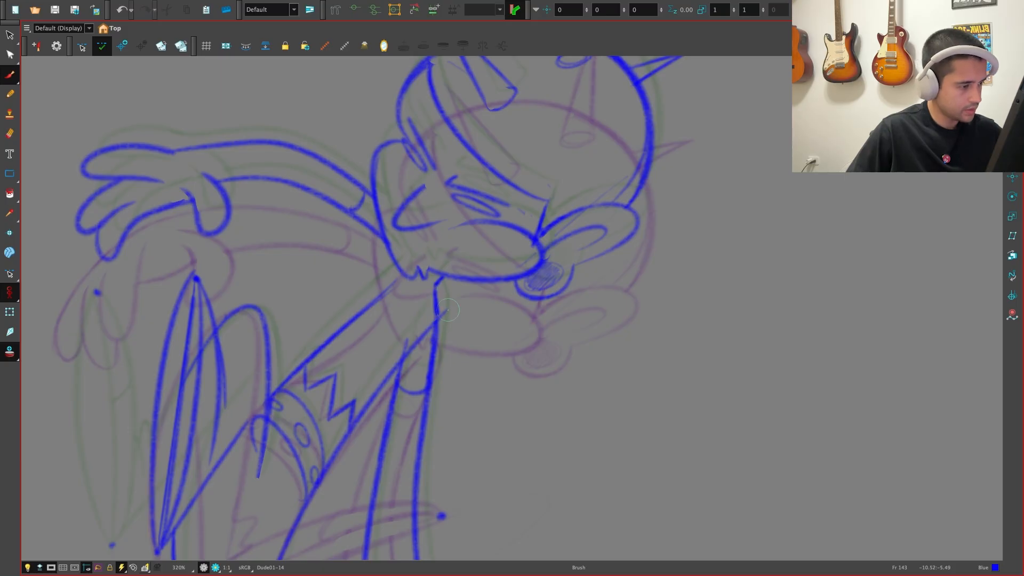
Erase the torso line where it overlaps the shoulder of the hanging arm in frame 143
key(alt+s)
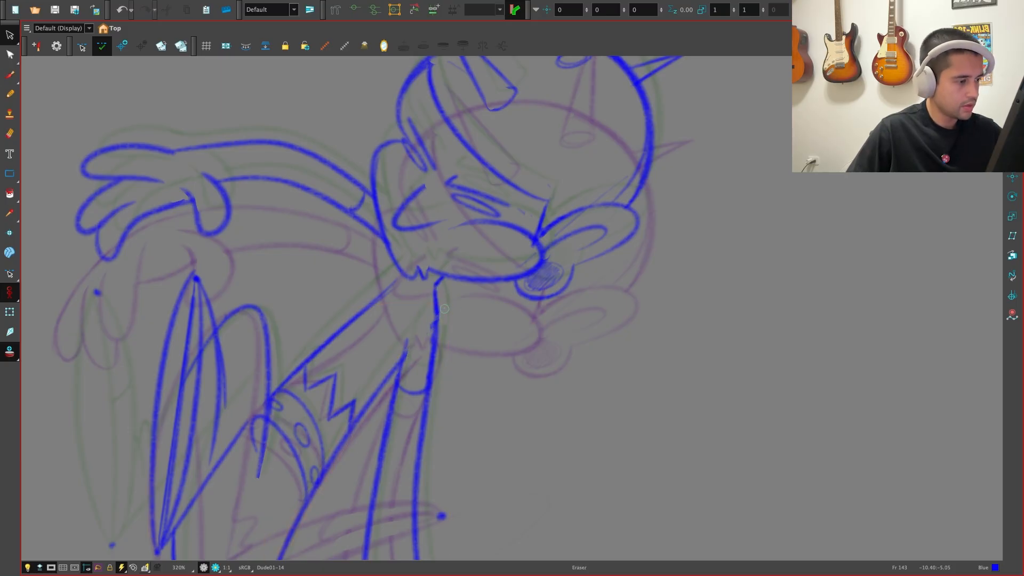
key(f)
key(f)
key(g)
key(g)
Extend the inner edge of the hanging arm up toward the shoulder in frame 143, using frame 146 as reference
key(alt+b)
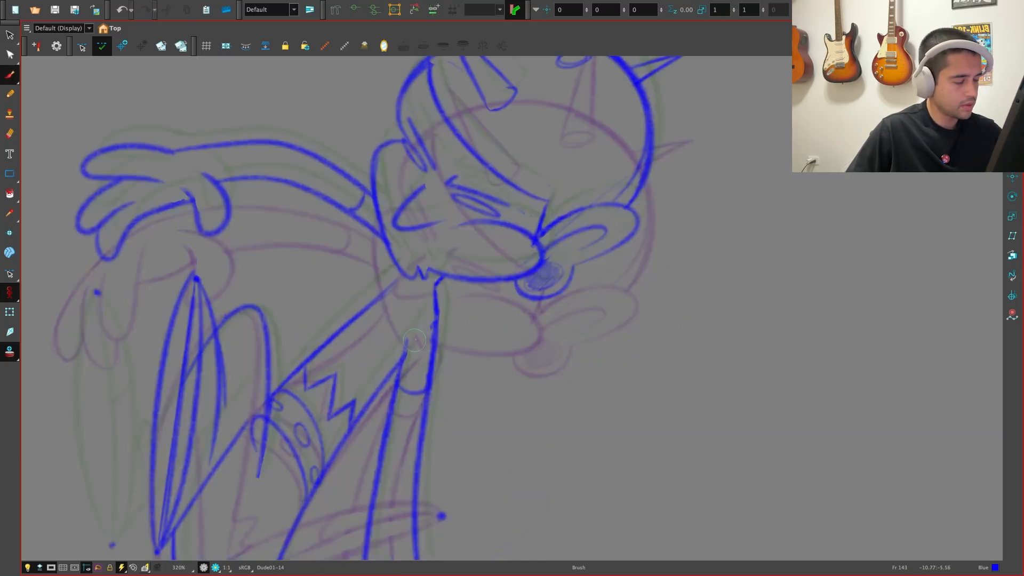
key(g)
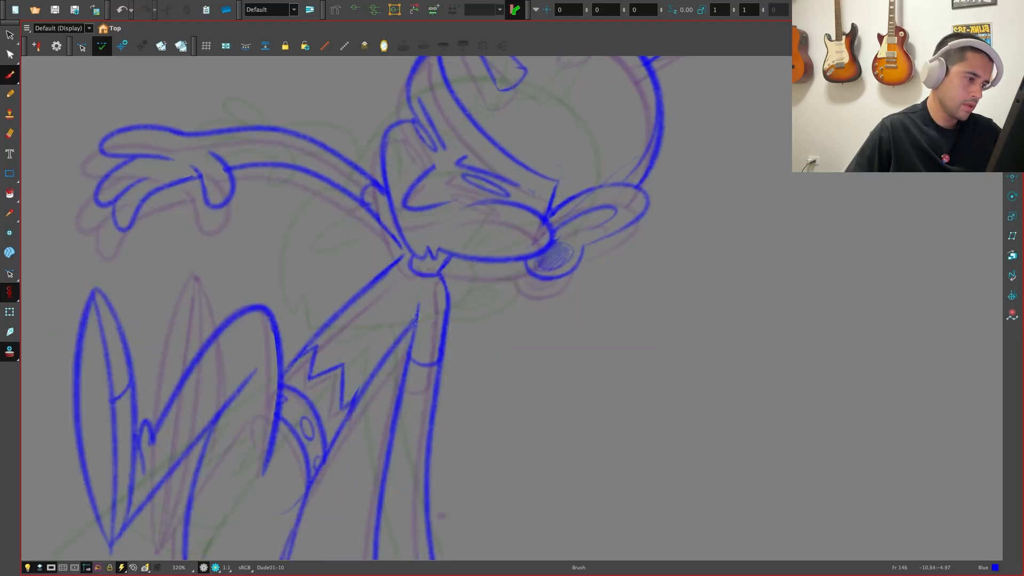
key(f)
key(f)
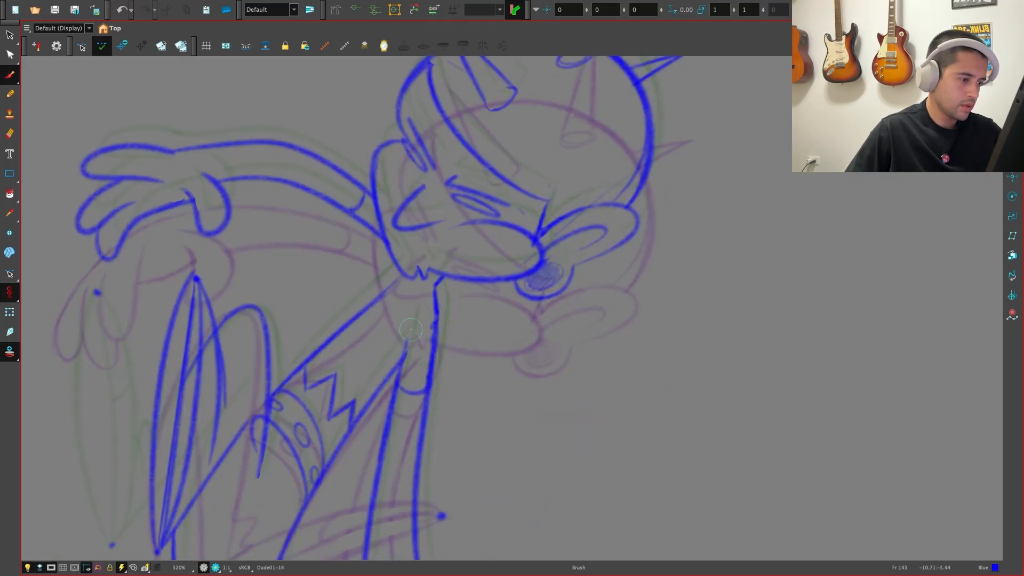
key(f)
key(f)
key(g)
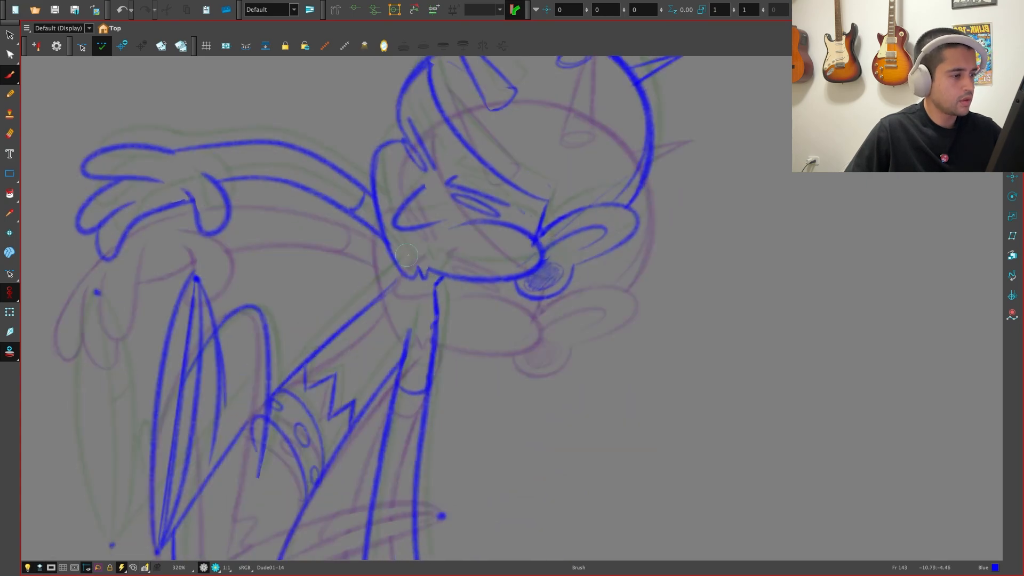
Touch up the neck area beneath the jaw in frame 143, checking it against the drawing at frame 146
key(f)
key(g)
key(g)
key(g)
key(g)
key(f)
key(f)
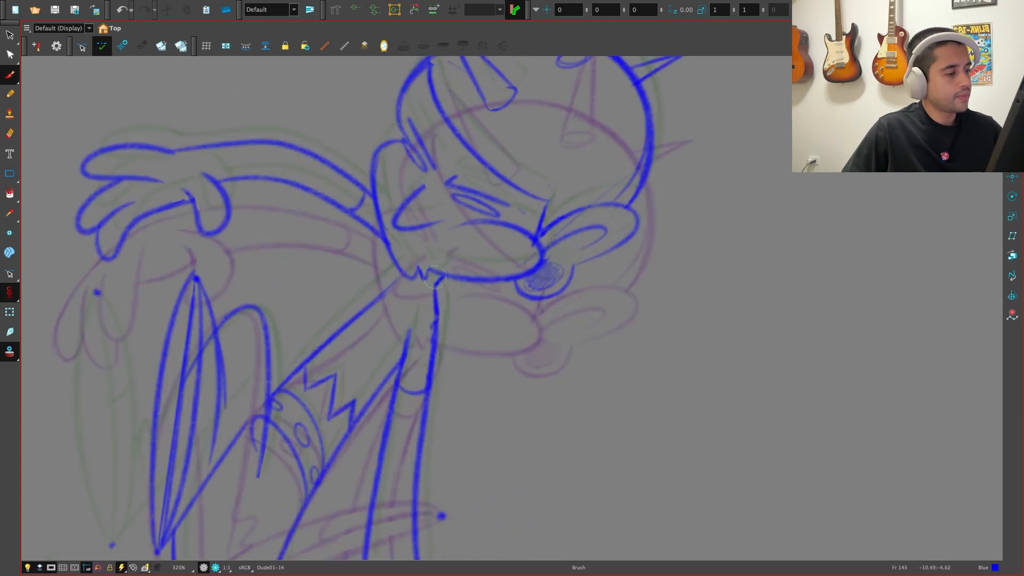
key(f)
key(g)
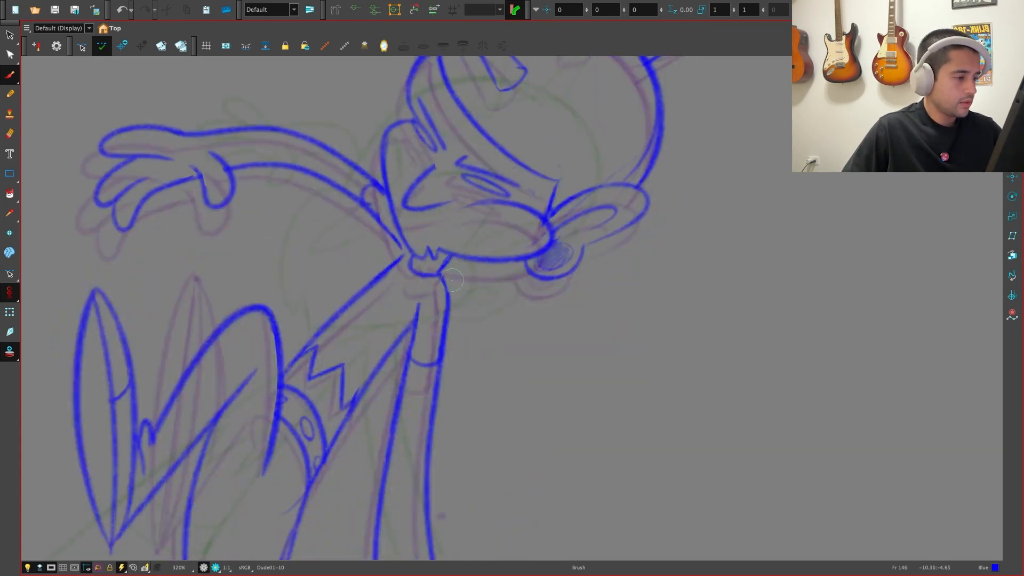
key(f)
Review the whole figure in frame 143 against the drawings at frames 141, 146 and 148
key(1)
key(1)
key(1)
key(1)
key(1)
key(g)
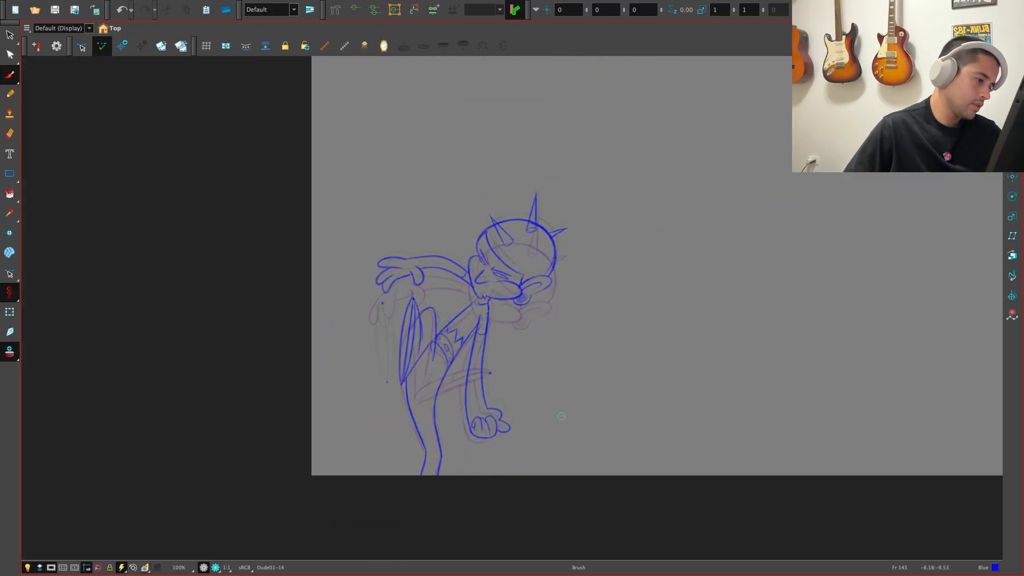
key(g)
key(g)
key(f)
key(f)
key(f)
key(f)
key(f)
key(f)
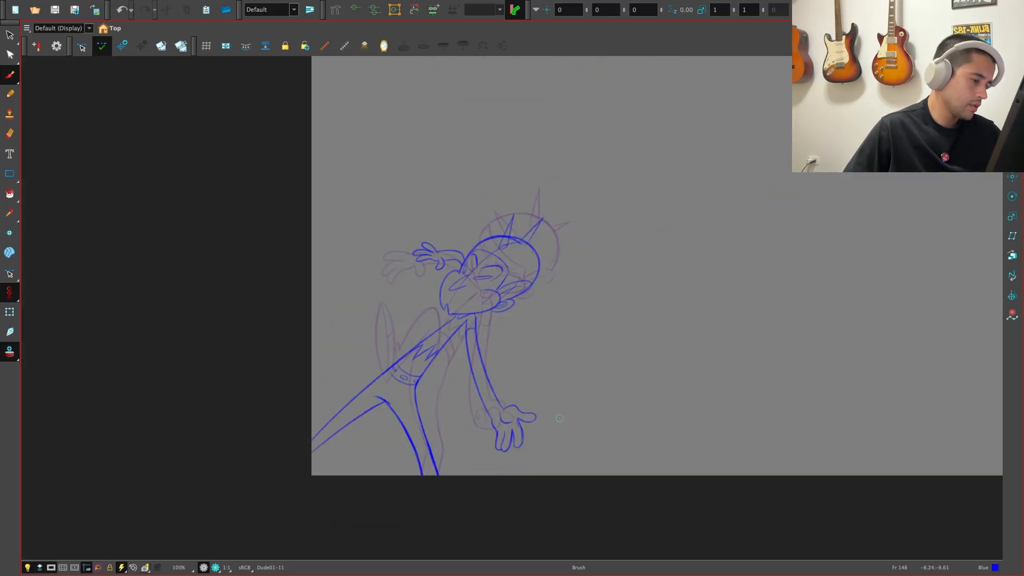
key(g)
key(g)
key(g)
key(g)
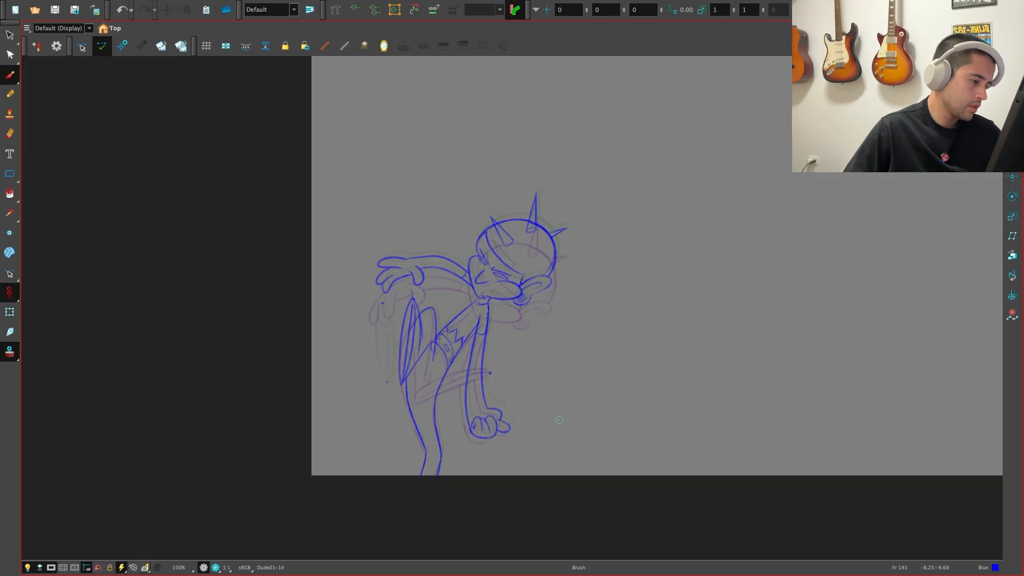
key(f)
key(f)
key(g)
key(alt+s)
key(f)
key(f)
key(f)
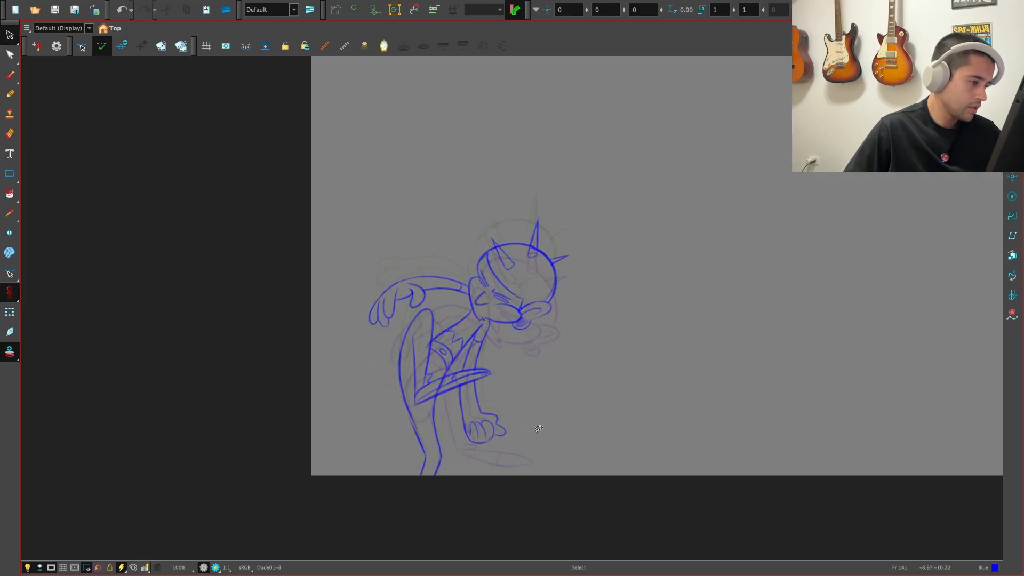
key(g)
key(g)
key(g)
key(g)
key(f)
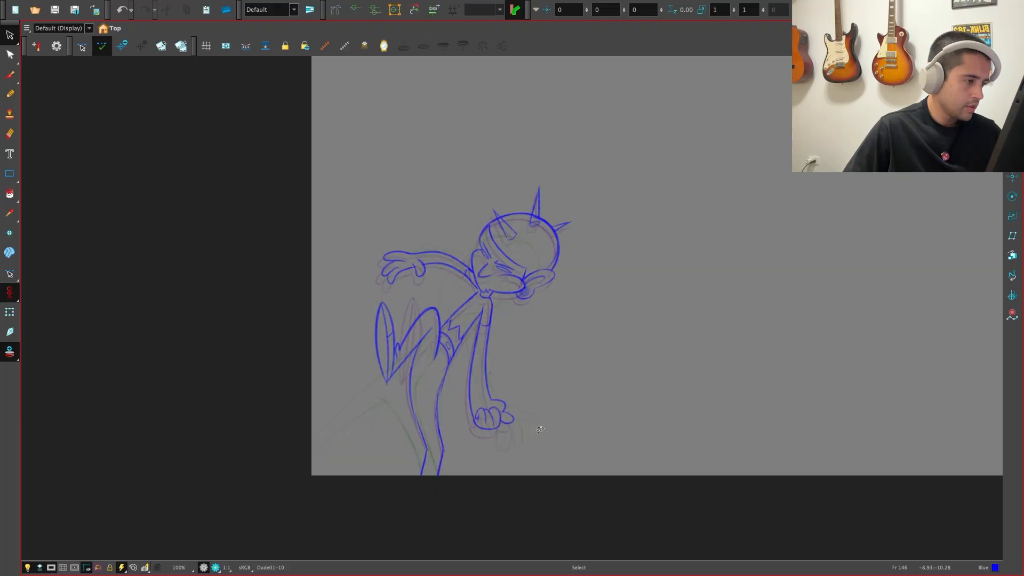
Restore the full workspace layout, play the animation from just after frame 130, and go to frame 143
key(super+f)
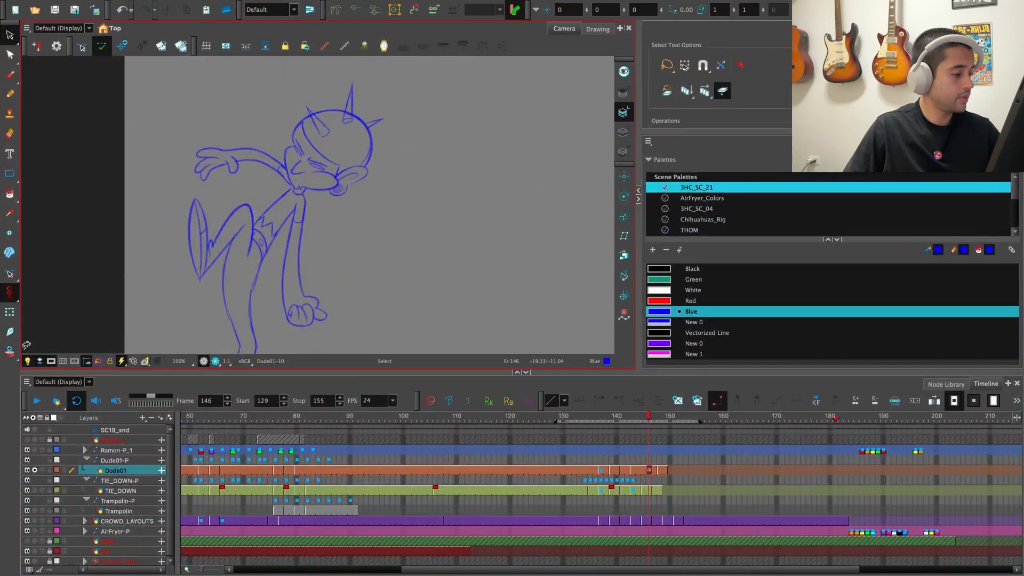
click(575, 418)
key(1)
key(1)
key(shift+Return)
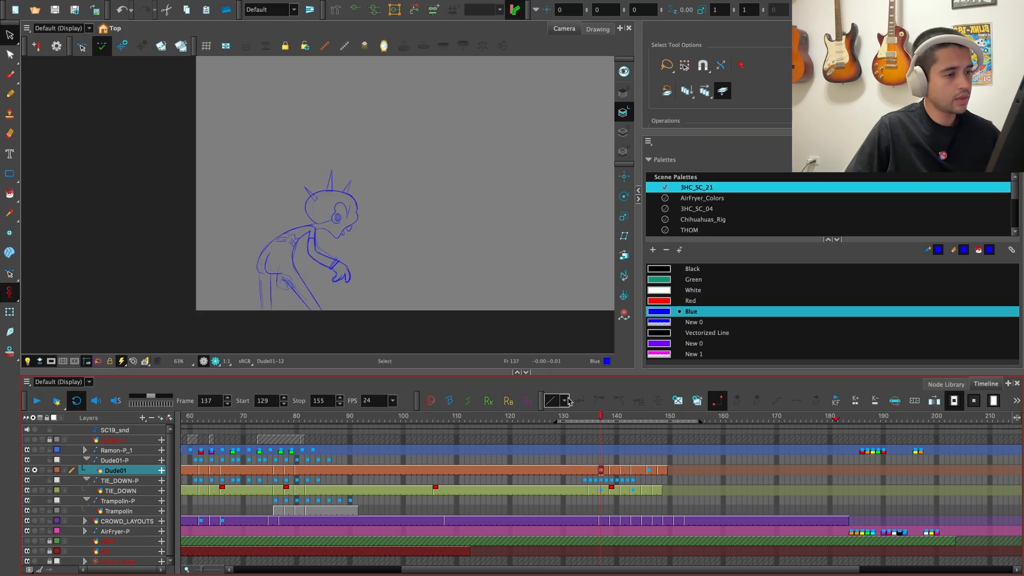
click(254, 202)
key(f)
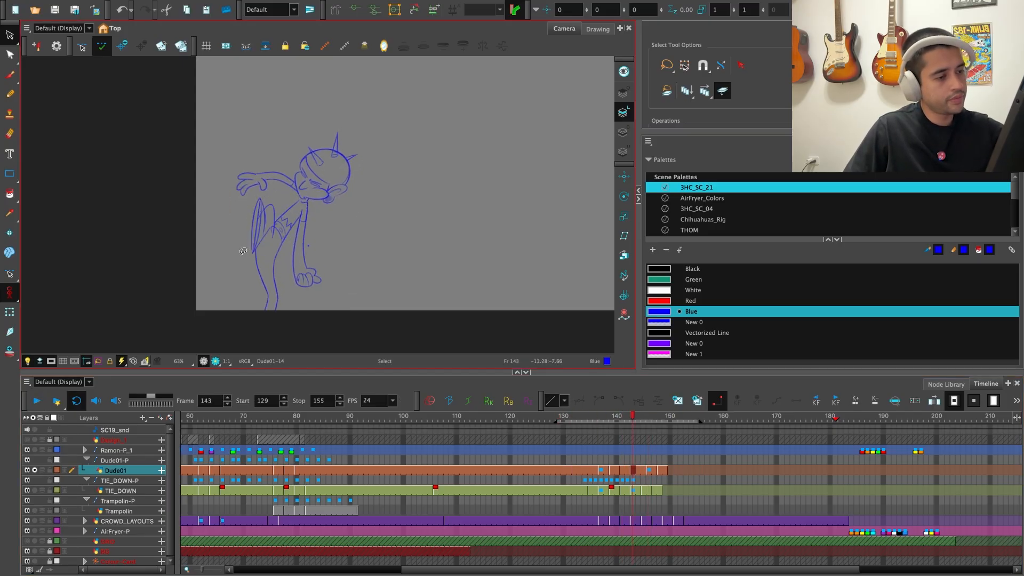
Bring the whole scene into view, replay the animation from frame 130, and go to frame 148
key(1)
drag(403, 210, 352, 258)
click(563, 419)
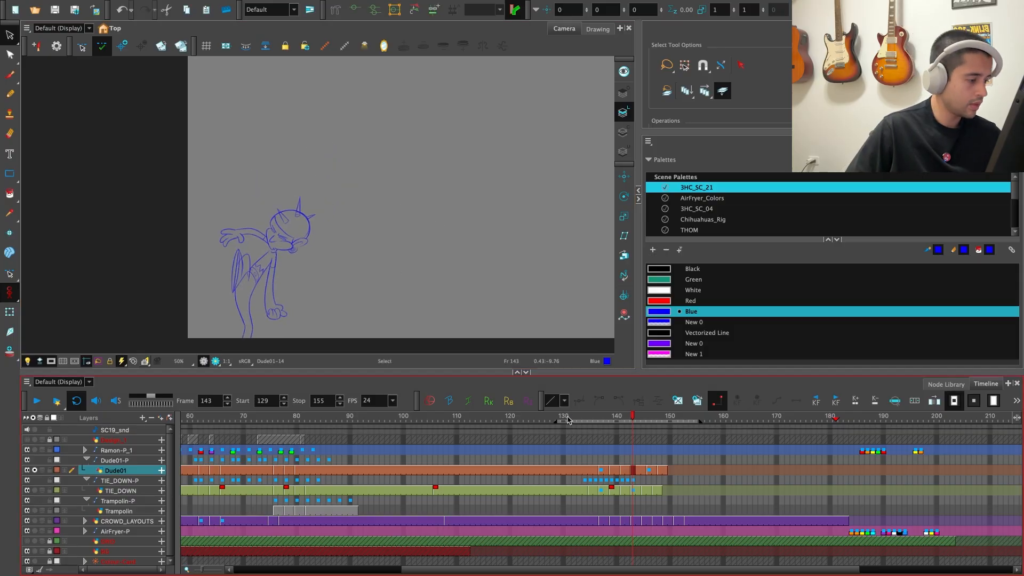
key(shift+Return)
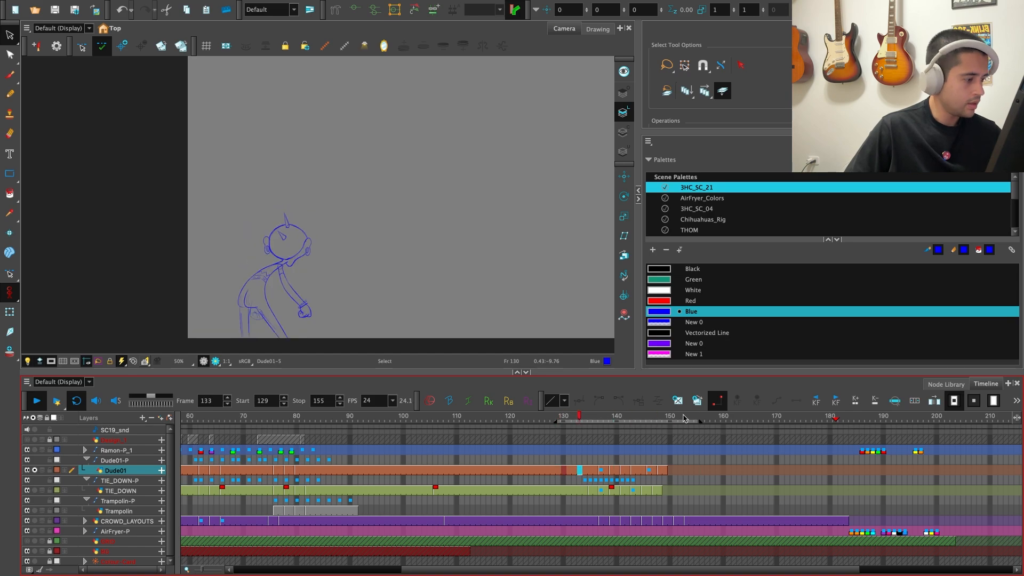
click(655, 419)
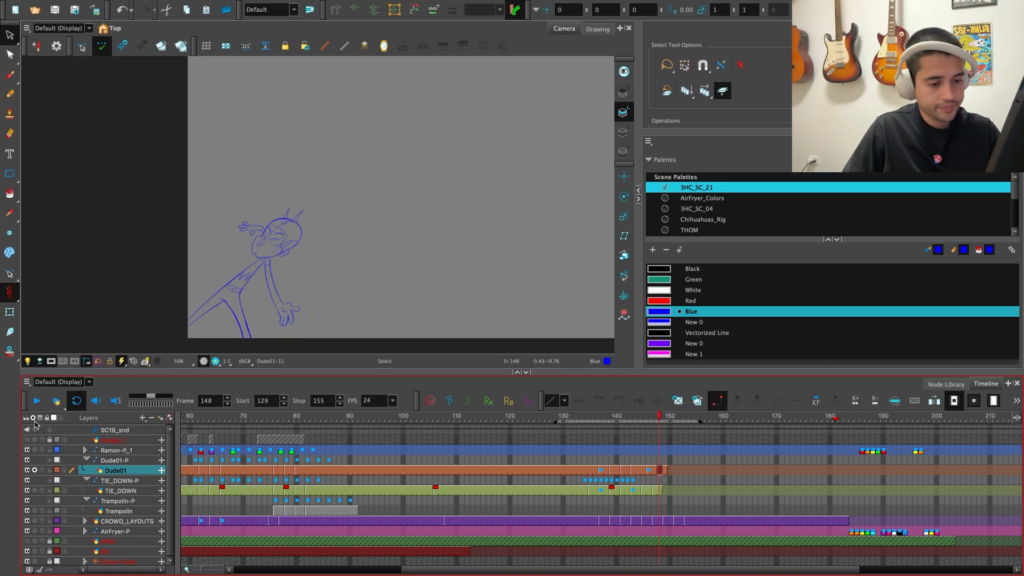
Show the layers beneath Dude01, go to the empty frame 150, and enlarge the drawing area with the Brush ready
key(period)
key(period)
scroll(382, 304, up, 1)
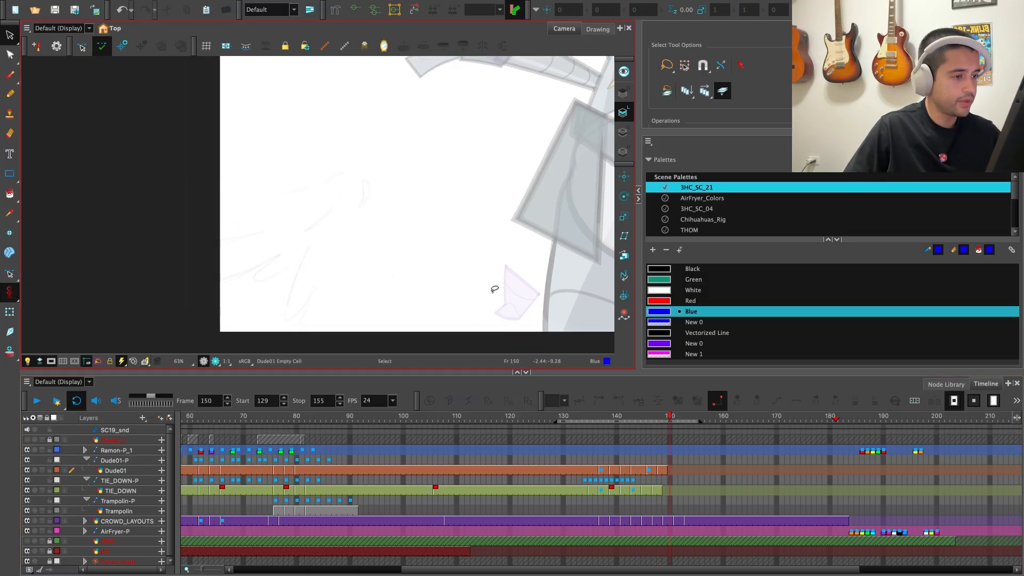
key(grave)
key(alt+b)
scroll(516, 395, up, 5)
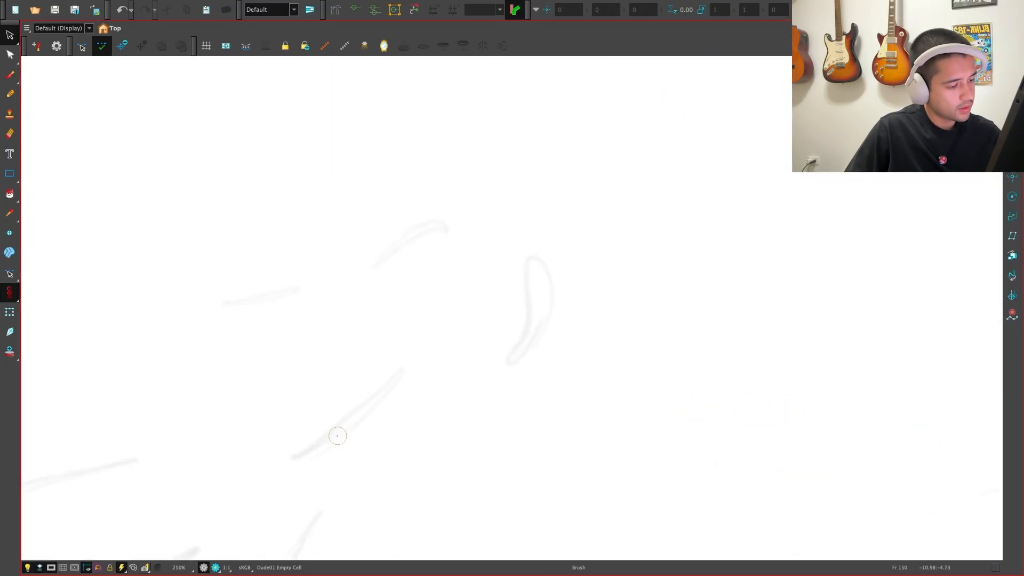
Try a slanting smear stroke along the jaw in frame 150, comparing it with the head drawing in frame 148
key(comma)
key(comma)
key(period)
key(period)
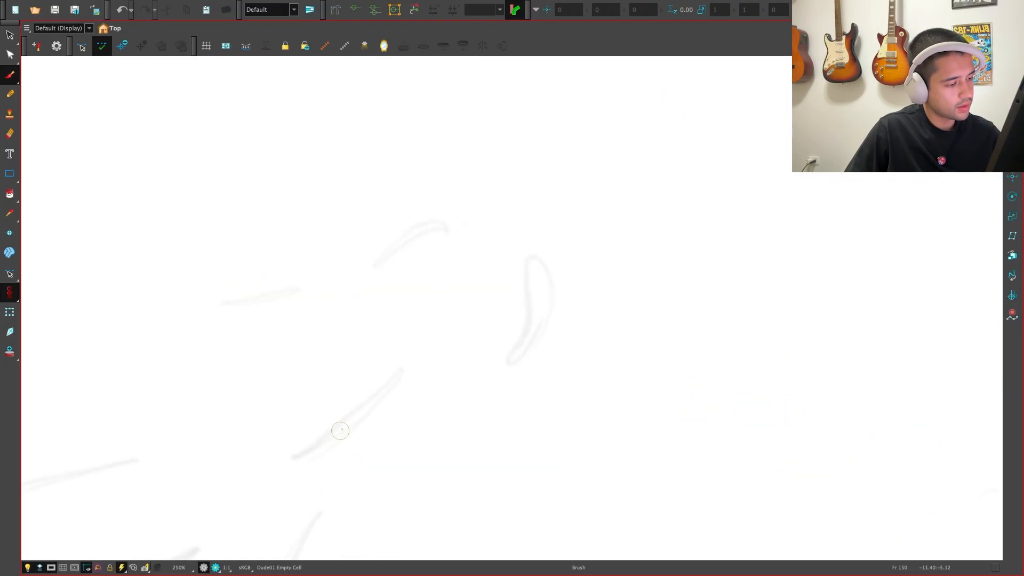
drag(414, 391, 284, 476)
key(comma)
key(comma)
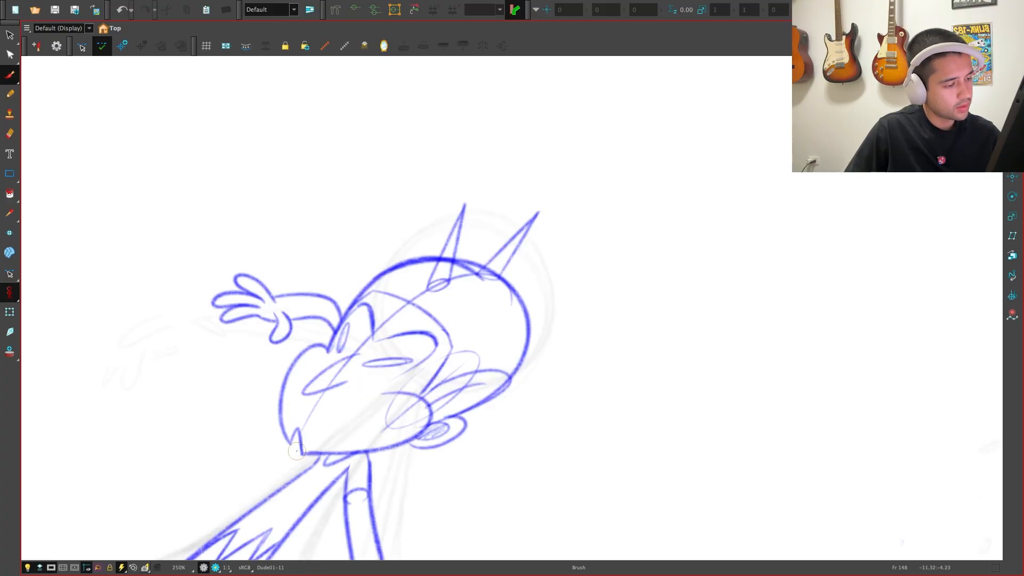
key(period)
key(period)
key(ctrl+z)
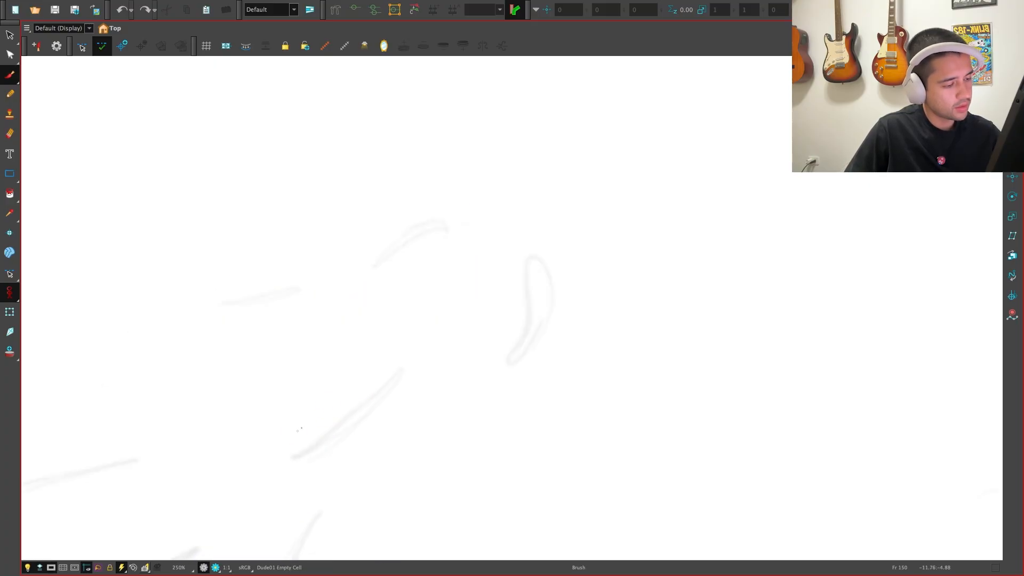
Try a wide hooked smear shape around the mouth and jaw area in frame 150, then undo it
mouse_move(259, 498)
mouse_down()
mouse_move(370, 419)
mouse_move(294, 427)
mouse_up()
key(comma)
key(period)
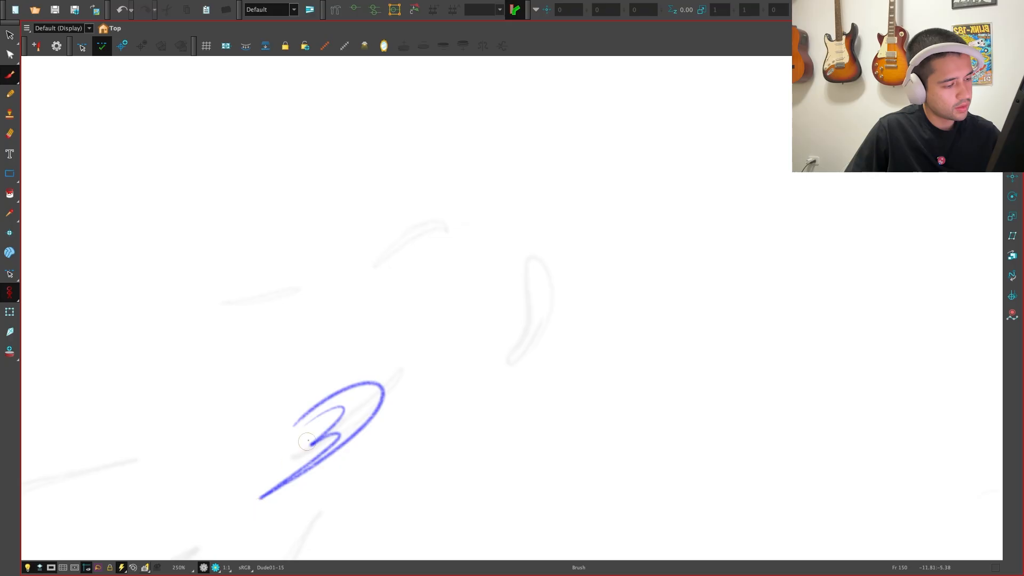
key(comma)
key(period)
key(comma)
key(period)
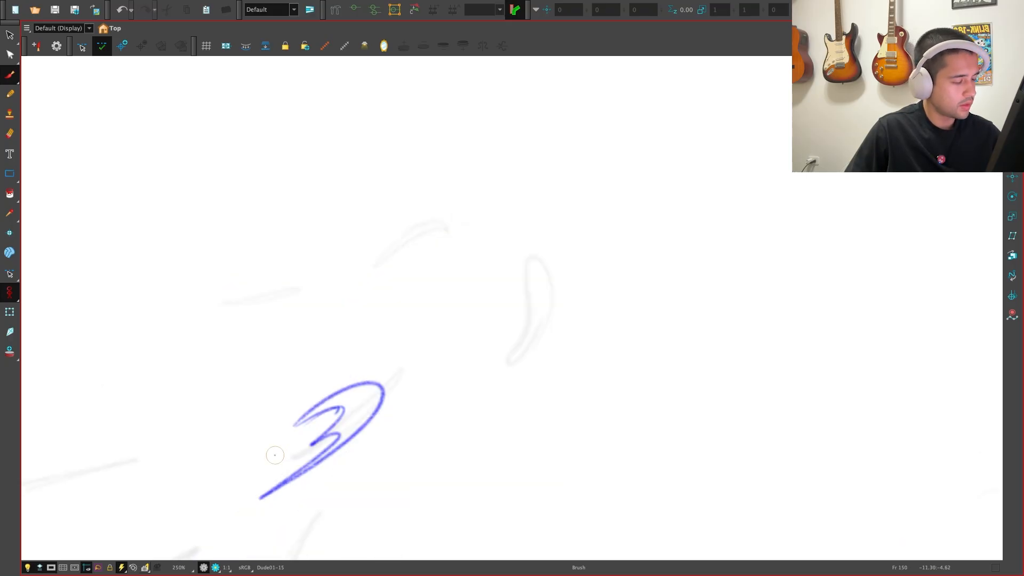
key(ctrl+z)
Draw a notched crescent smear following the underside of the jaw in frame 150, checking it against frame 148
key(comma)
key(period)
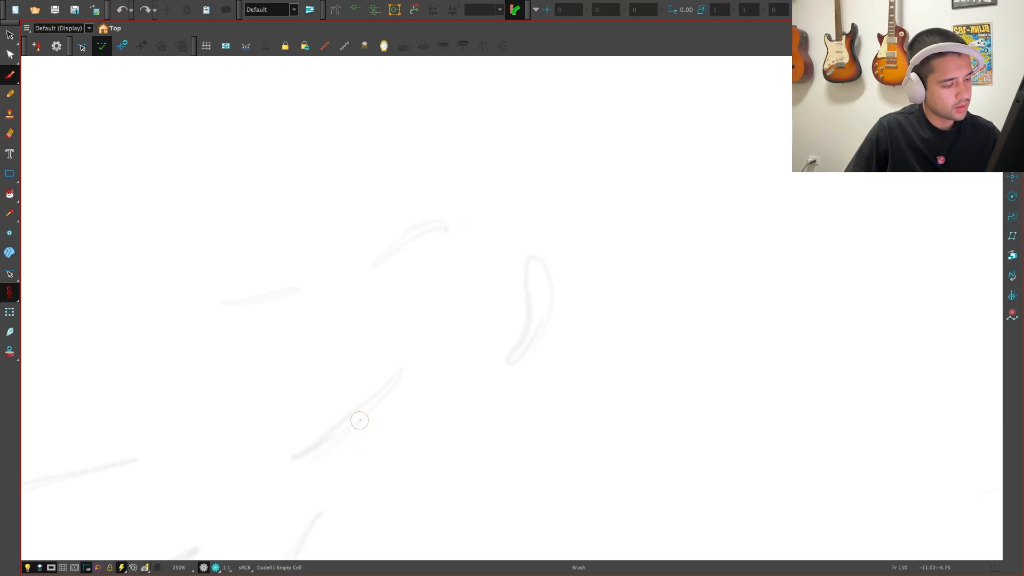
key(comma)
key(period)
drag(260, 489, 363, 450)
key(comma)
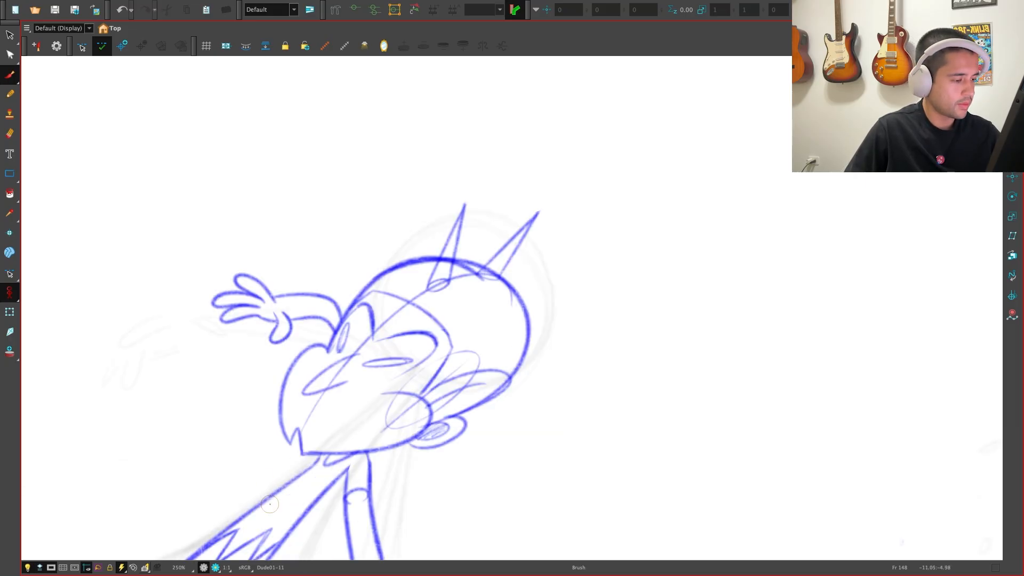
key(period)
key(comma)
key(period)
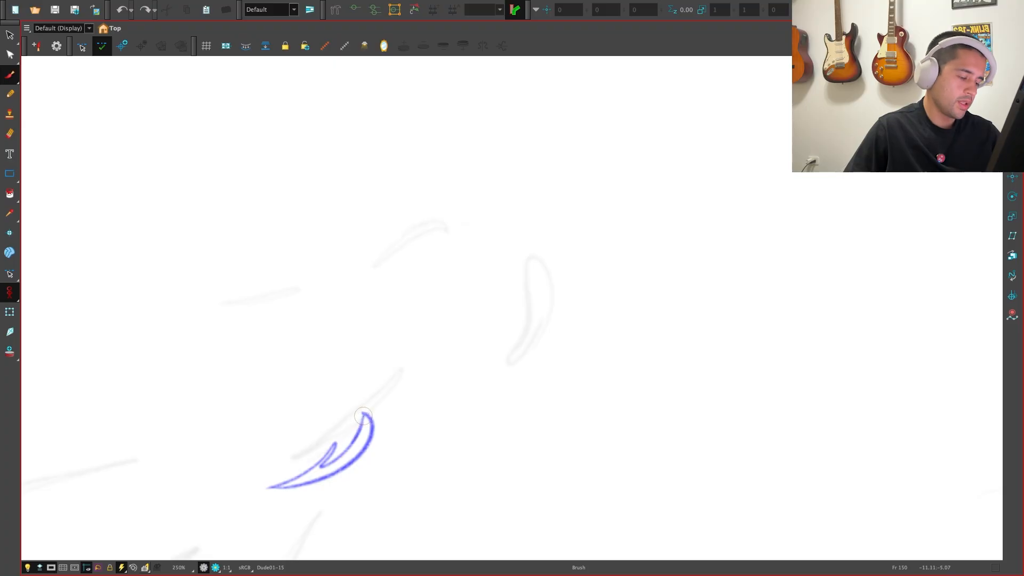
key(comma)
key(period)
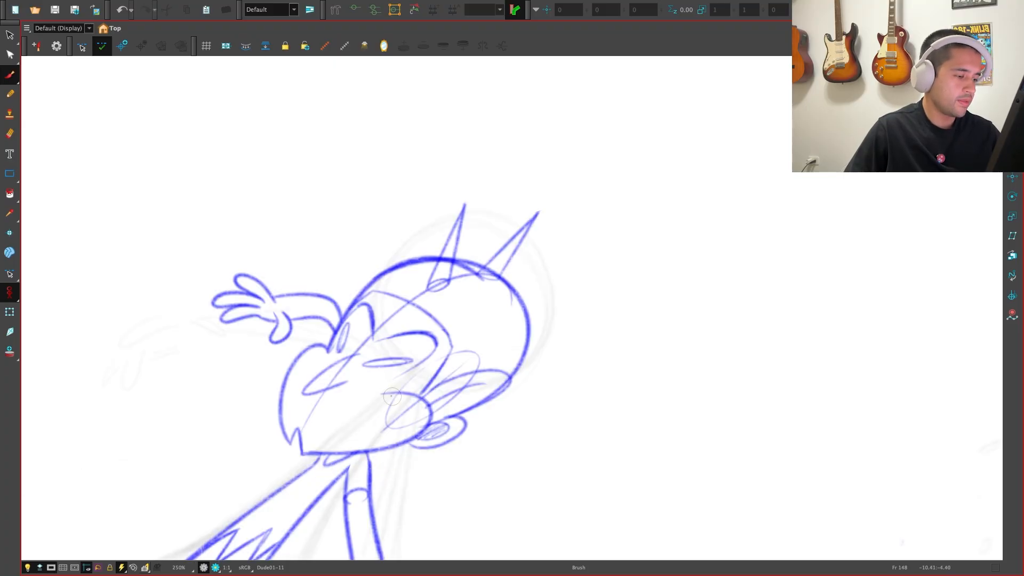
Compare the jaw smear in frame 150 with the head and torso drawing in frame 148
mouse_move(391, 396)
mouse_down()
mouse_move(377, 449)
mouse_move(357, 452)
mouse_up()
key(g)
drag(414, 400, 296, 508)
key(super+z)
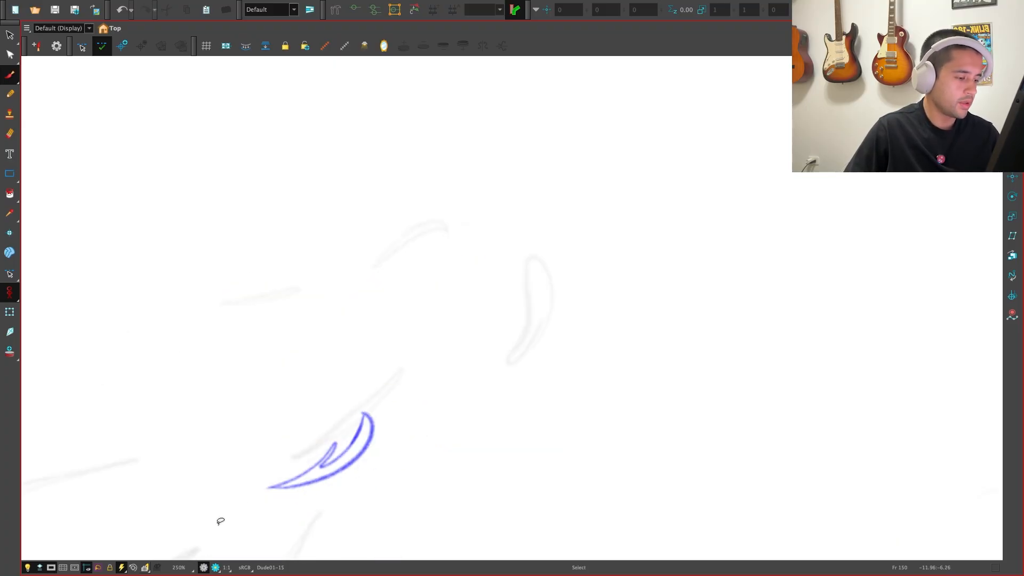
key(f)
key(g)
key(f)
key(g)
key(f)
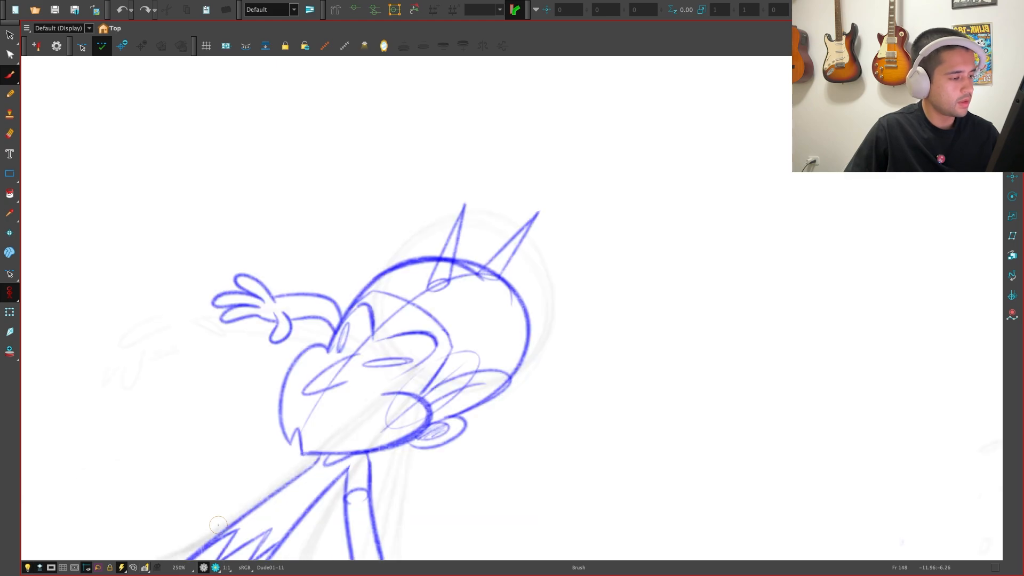
key(g)
key(f)
key(g)
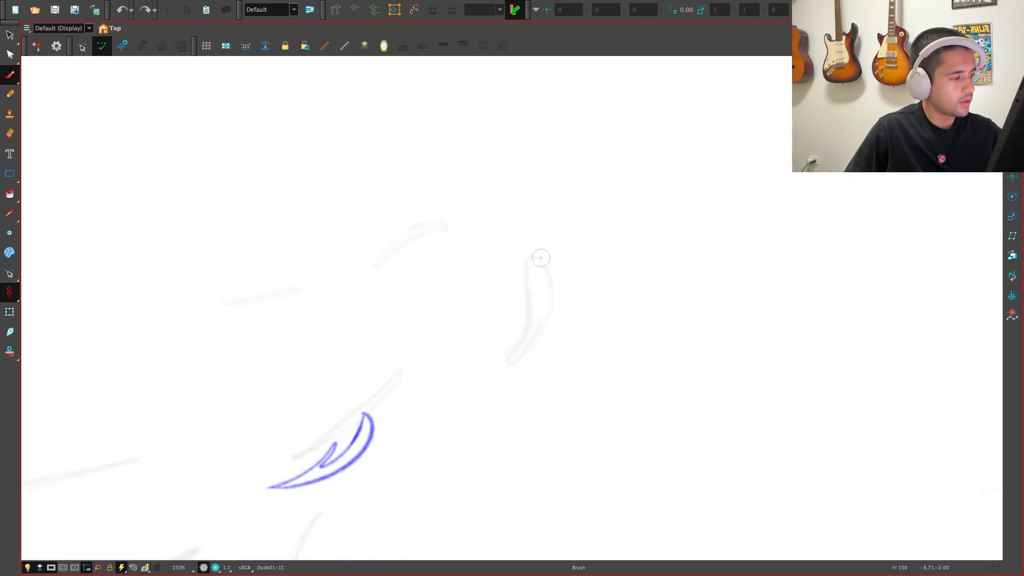
Try a long curved stroke along the back of the head in frame 150, then undo it
key(f)
key(g)
mouse_move(486, 385)
mouse_down()
mouse_move(540, 250)
mouse_move(513, 314)
mouse_move(423, 411)
mouse_up()
key(f)
key(g)
key(ctrl+z)
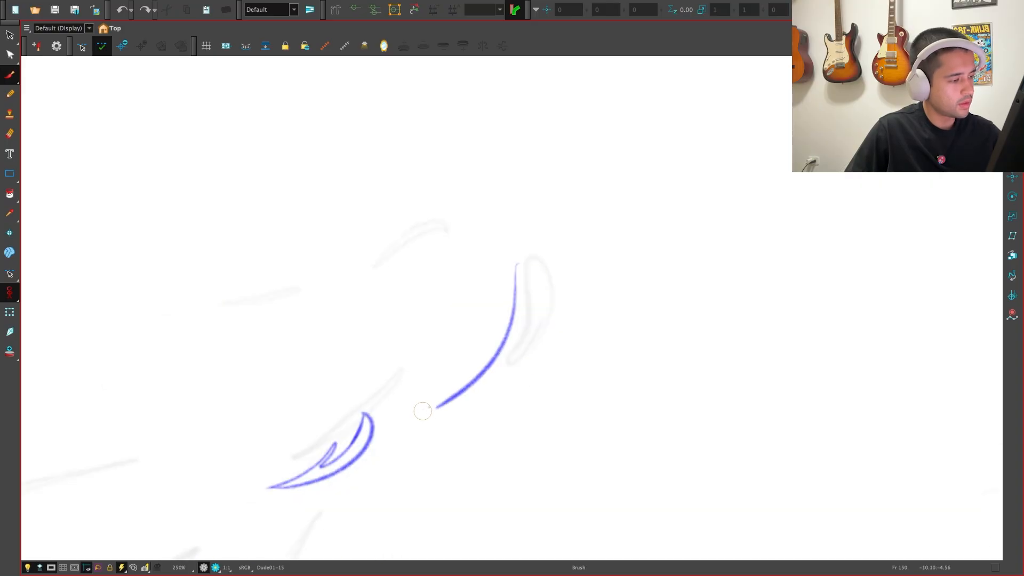
key(f)
key(g)
key(ctrl+z)
key(f)
key(g)
Try a thin smear stroke running from the raised hand's fingertips in frame 150, then undo it
key(f)
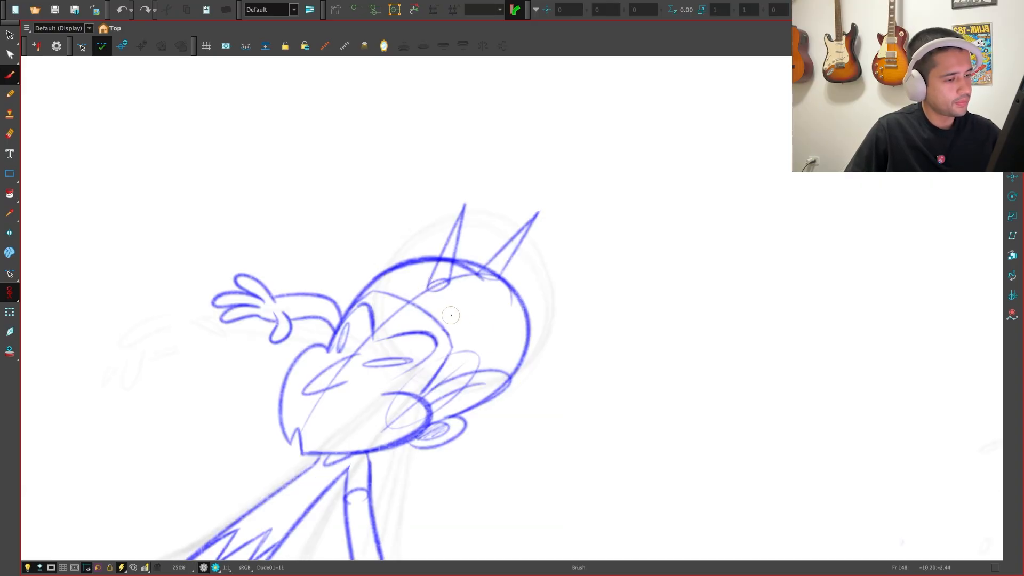
key(g)
drag(391, 368, 453, 405)
key(f)
key(g)
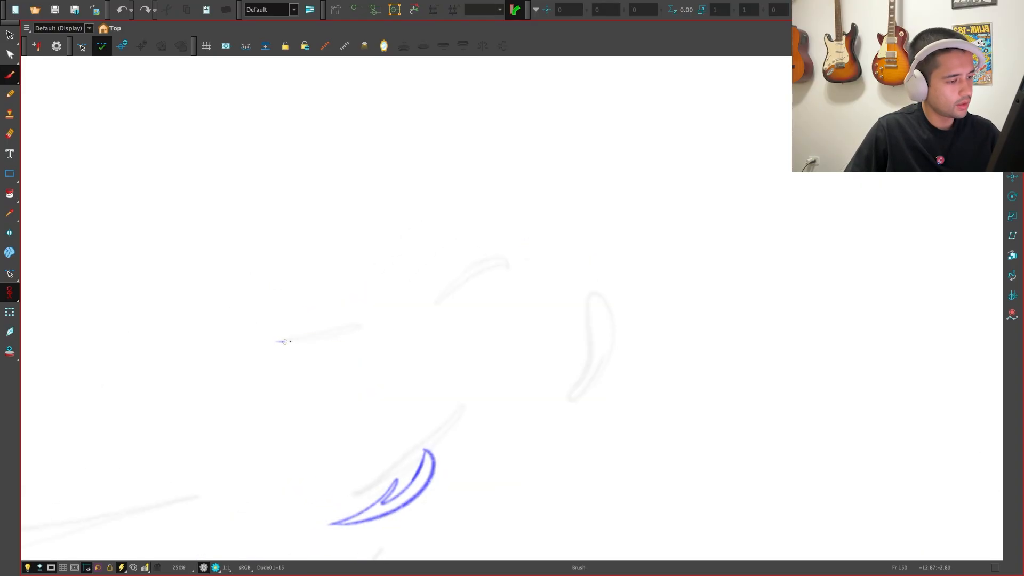
drag(285, 341, 367, 322)
key(f)
key(g)
key(ctrl+z)
Try a curved smear stroke over the raised forearm in frame 150, checking neighbouring drawings, then undo it
key(f)
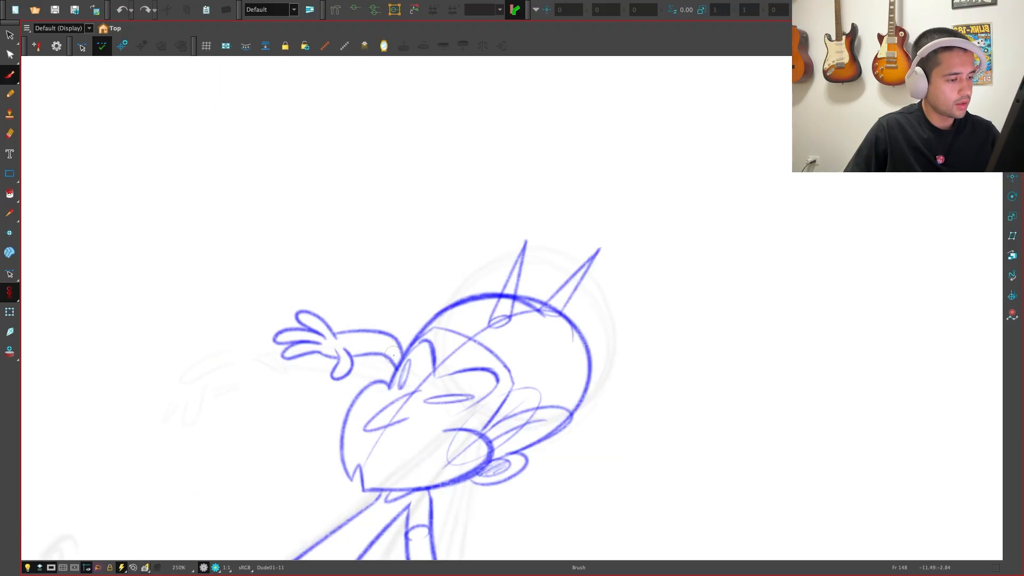
key(f)
key(f)
key(g)
key(g)
key(g)
key(f)
key(g)
mouse_move(320, 332)
mouse_down()
mouse_move(396, 319)
mouse_move(354, 337)
mouse_move(407, 319)
mouse_up()
key(ctrl+z)
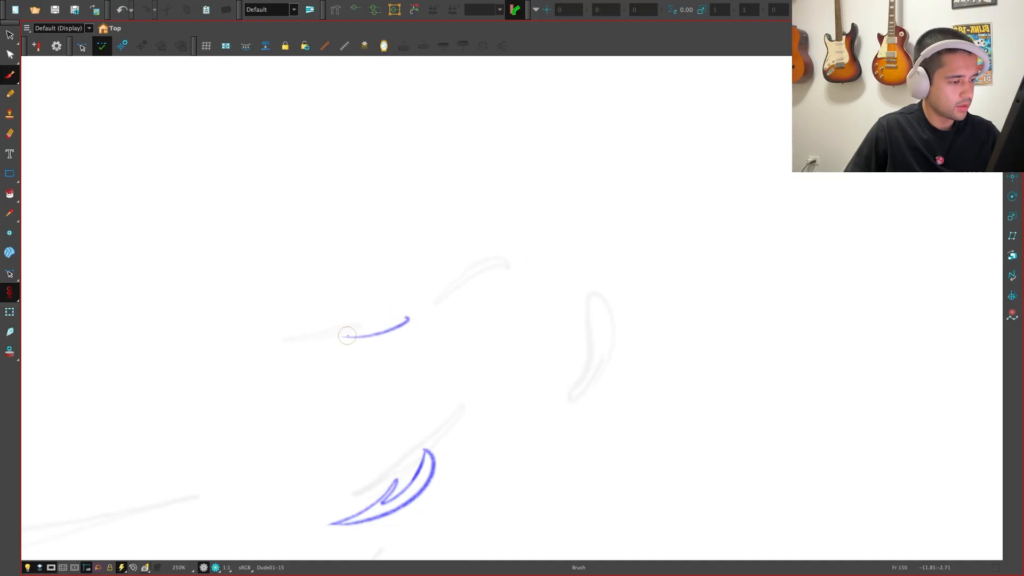
key(ctrl+z)
Draw a thin, slightly curved smear shape over the raised forearm in frame 150
key(f)
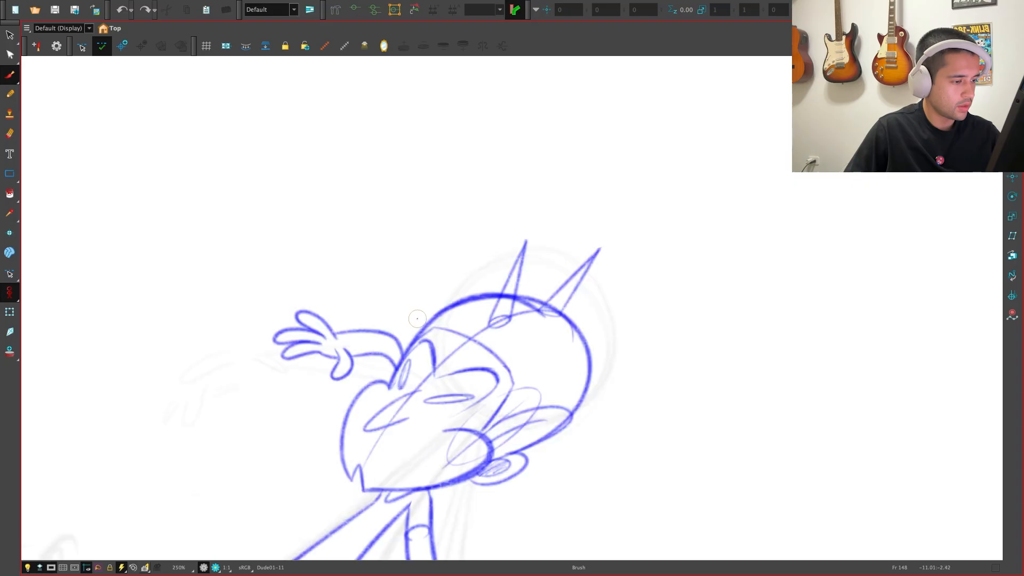
key(g)
drag(323, 332, 409, 319)
key(f)
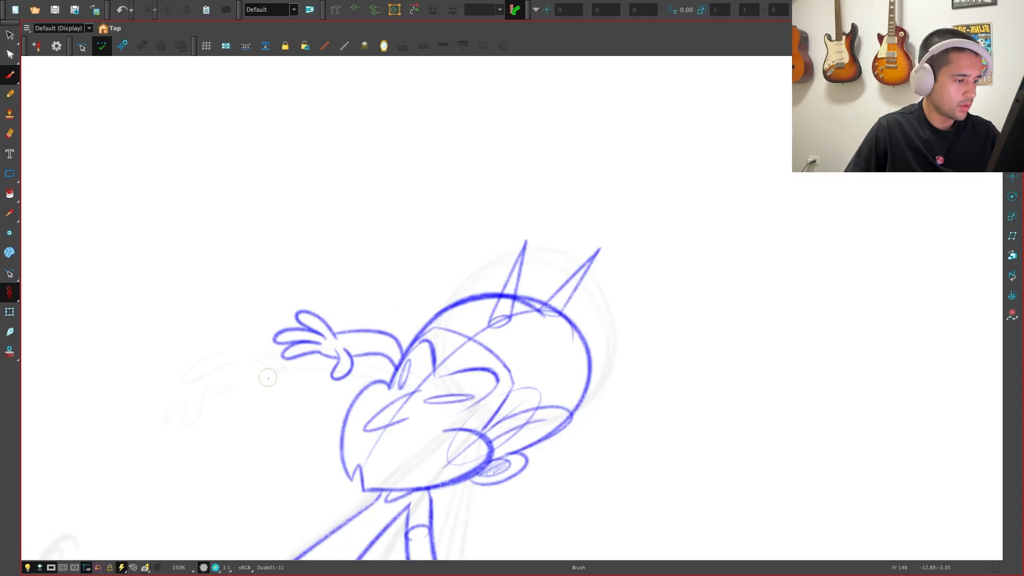
key(g)
Draw a slim arched smear shape over the upper front of the head, matching the curve in frame 148
key(f)
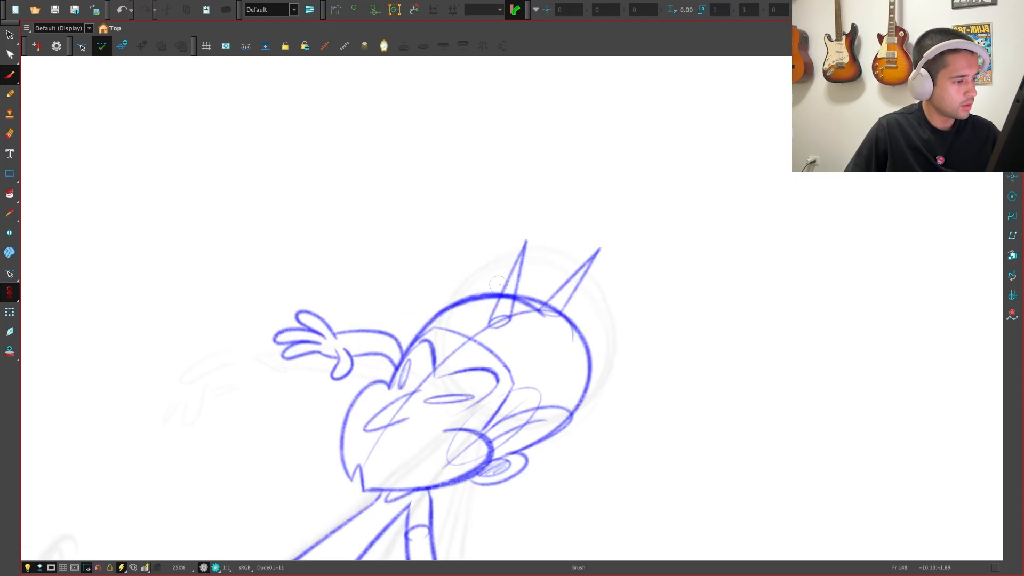
key(g)
key(f)
key(g)
mouse_move(447, 299)
mouse_down()
mouse_move(513, 266)
mouse_move(434, 305)
mouse_up()
key(f)
key(g)
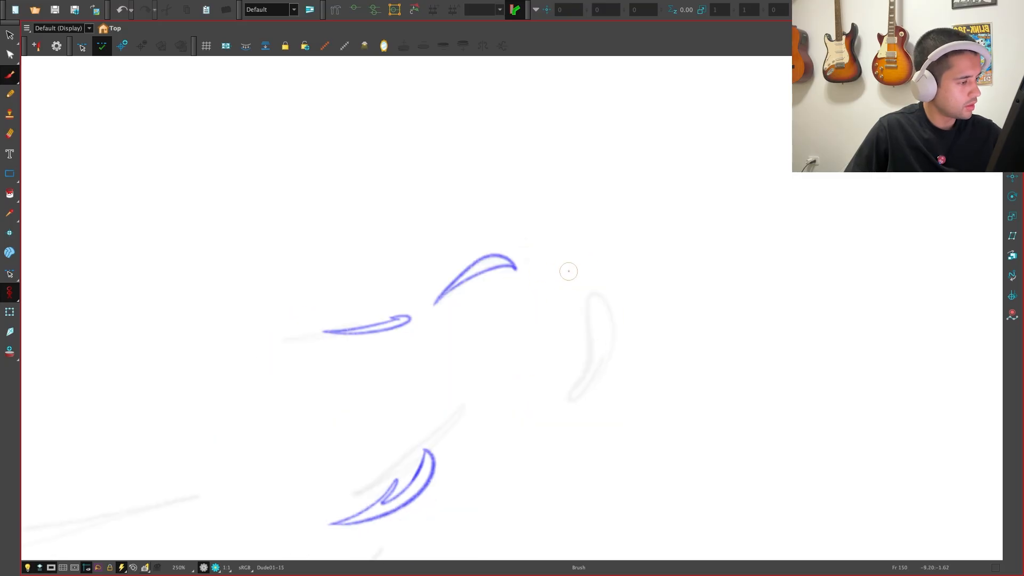
Draw a long notched crescent smear along the back of the head in frame 150, replacing the first attempt
drag(556, 285, 521, 406)
key(ctrl+z)
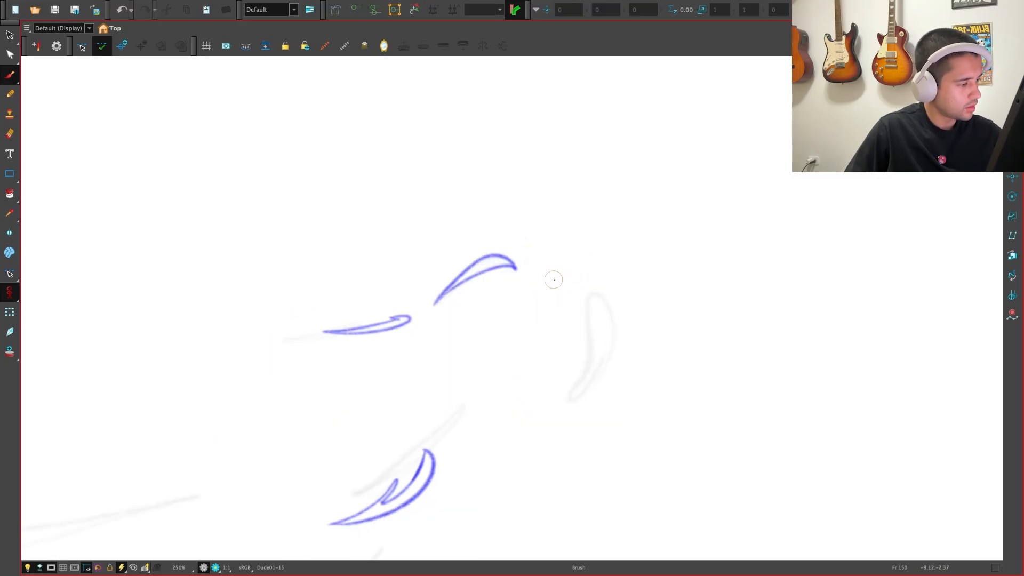
mouse_move(558, 286)
mouse_down()
mouse_move(562, 336)
mouse_move(519, 417)
mouse_move(584, 315)
mouse_move(552, 281)
mouse_up()
key(f)
key(g)
key(f)
key(g)
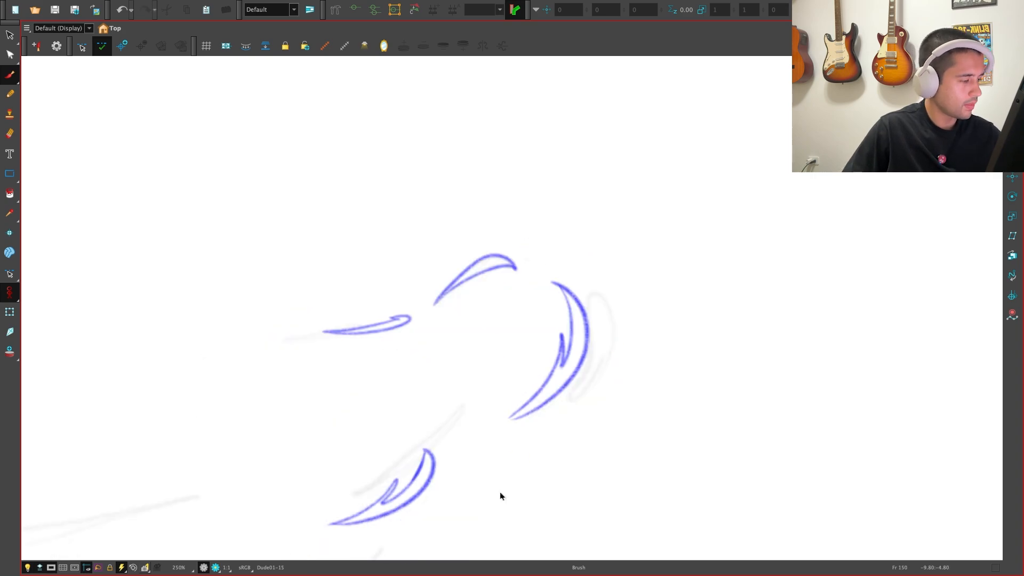
Rotate and enlarge the view to redraw the outer edge of the back-of-head crescent with a smooth curve
mouse_move(500, 496)
mouse_down()
mouse_move(548, 231)
mouse_move(464, 262)
mouse_up()
mouse_move(492, 352)
mouse_down()
mouse_move(521, 428)
mouse_move(466, 539)
mouse_move(416, 523)
mouse_up()
key(2)
key(2)
key(ctrl+z)
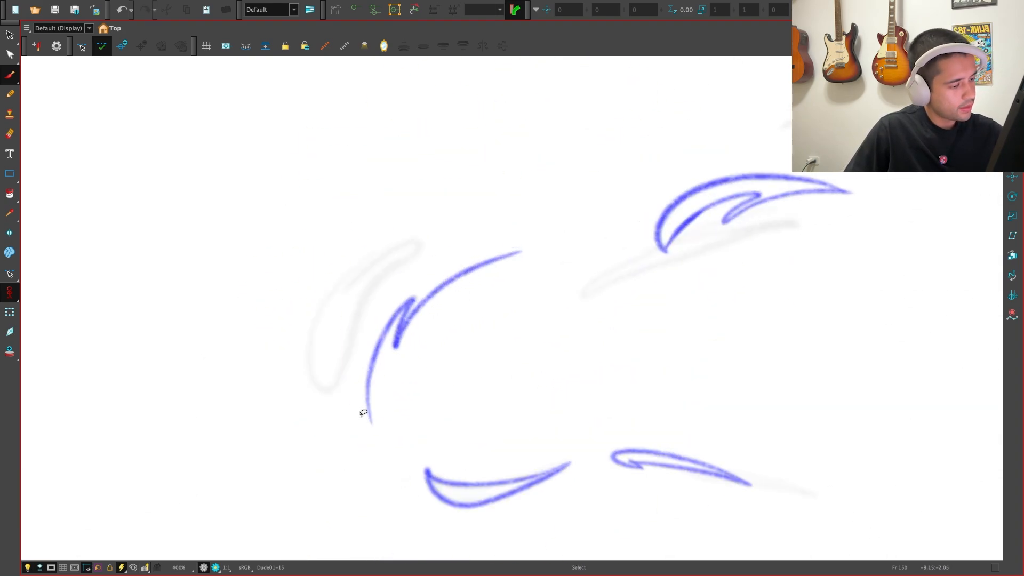
drag(368, 424, 549, 244)
key(ctrl+z)
mouse_move(368, 423)
mouse_down()
mouse_move(356, 342)
mouse_move(512, 251)
mouse_up()
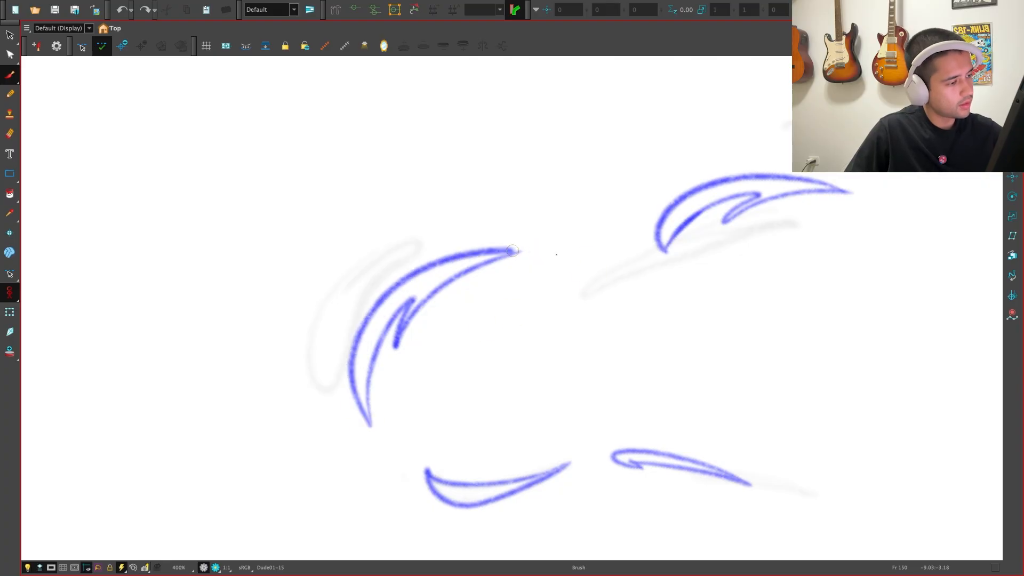
Reset the view rotation, zoom out to 125%, and compare the torso and legs between frames 148 and 150
key(shift+x)
key(1)
key(1)
key(1)
key(1)
key(1)
key(f)
key(g)
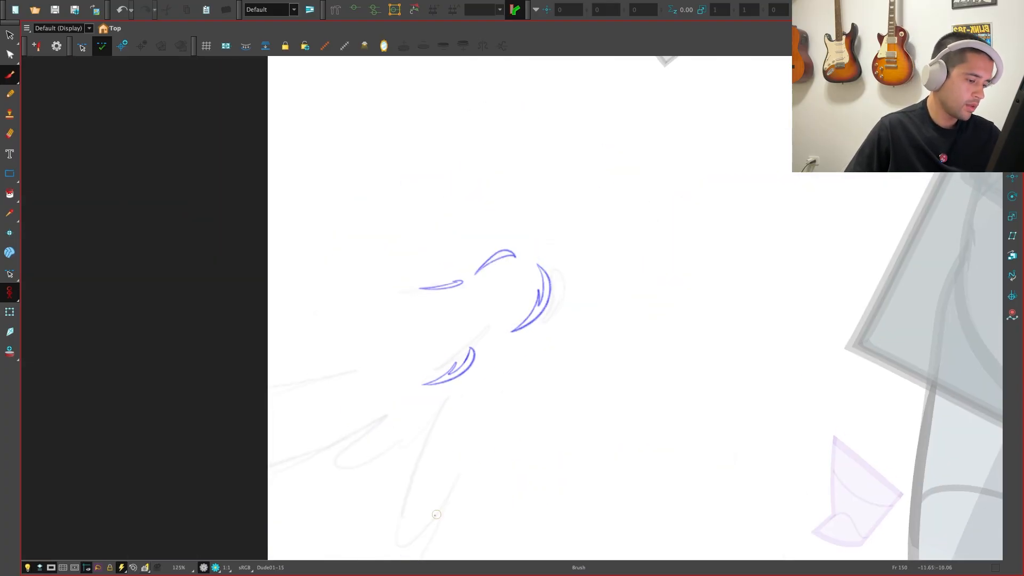
drag(436, 514, 511, 431)
key(f)
key(g)
key(f)
key(g)
key(f)
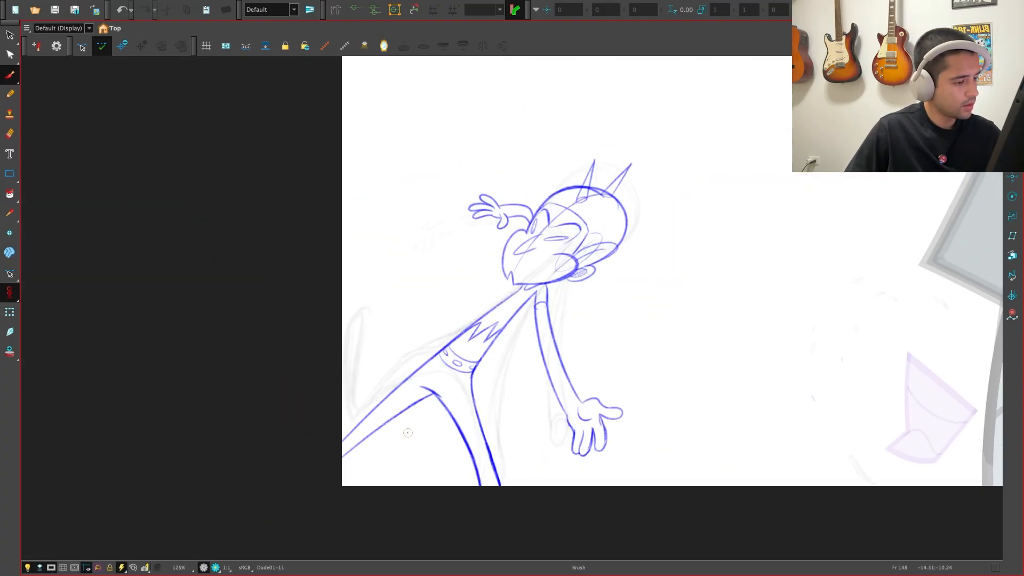
key(g)
key(f)
key(g)
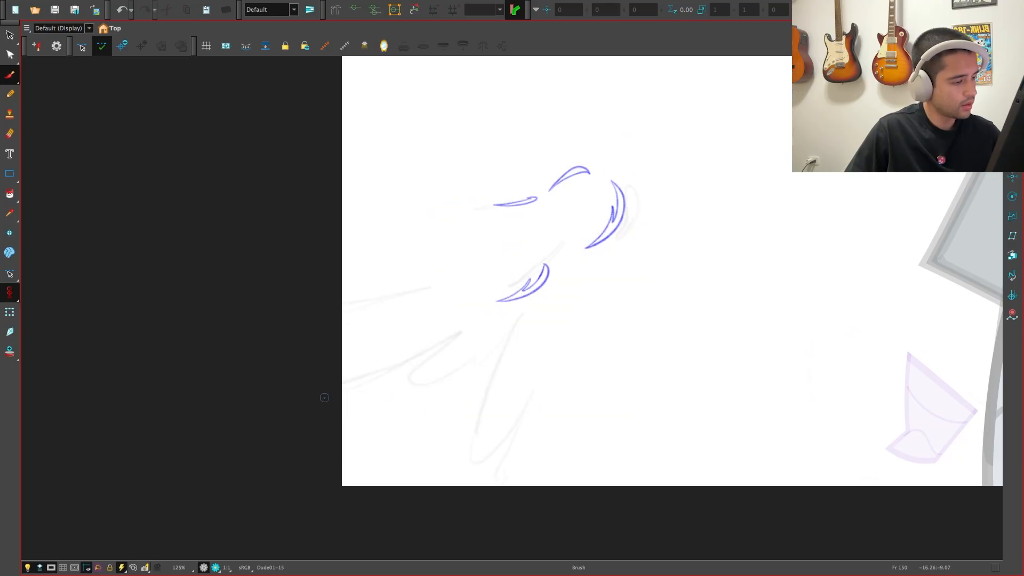
Try a jagged smear outline across the torso and legs in frame 150, then undo it
mouse_move(344, 391)
mouse_down()
mouse_move(426, 351)
mouse_move(450, 375)
mouse_move(431, 470)
mouse_up()
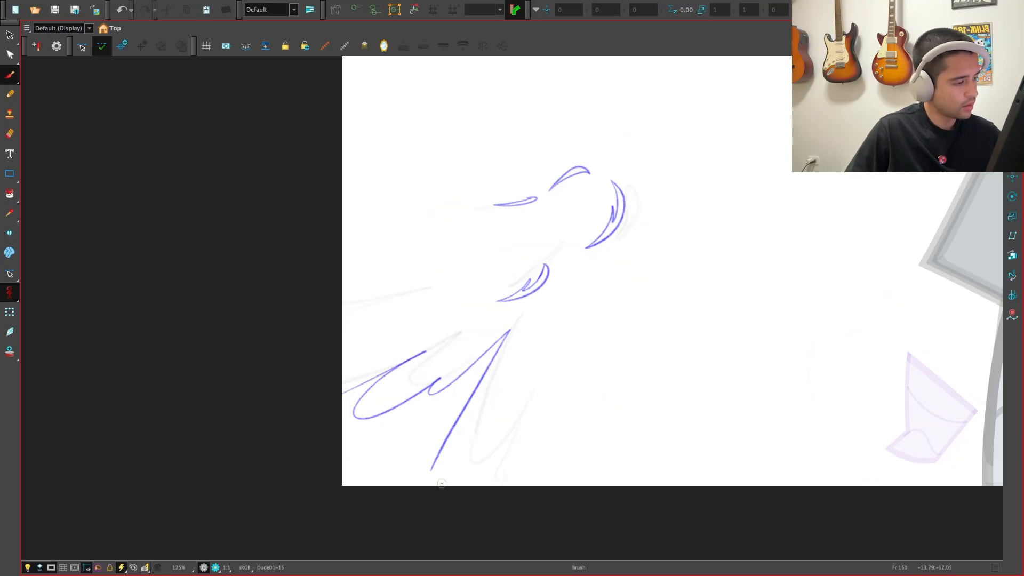
key(f)
key(g)
key(f)
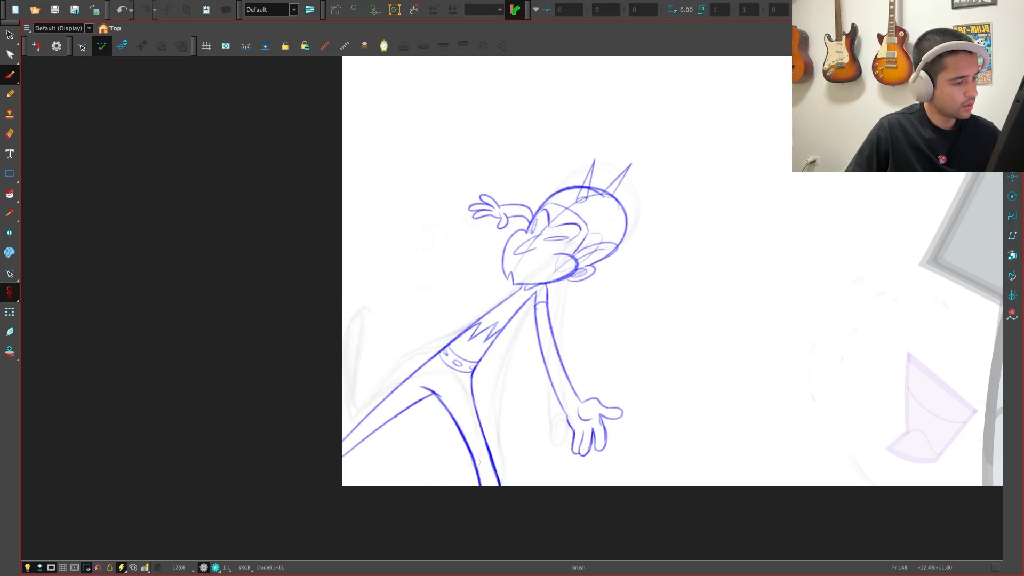
key(g)
key(ctrl+z)
Draw a jagged smear outline with pointed peaks and rounded dips from the torso down along the leg in frame 150
mouse_move(342, 387)
mouse_down()
mouse_move(417, 355)
mouse_move(420, 375)
mouse_move(476, 337)
mouse_move(456, 360)
mouse_move(456, 405)
mouse_up()
key(f)
key(g)
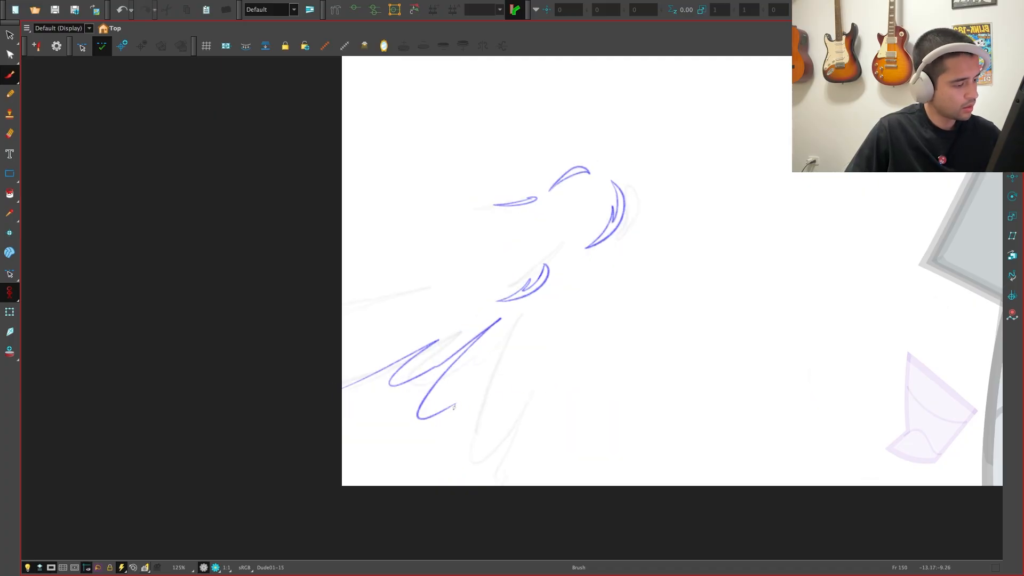
key(f)
key(g)
key(ctrl+z)
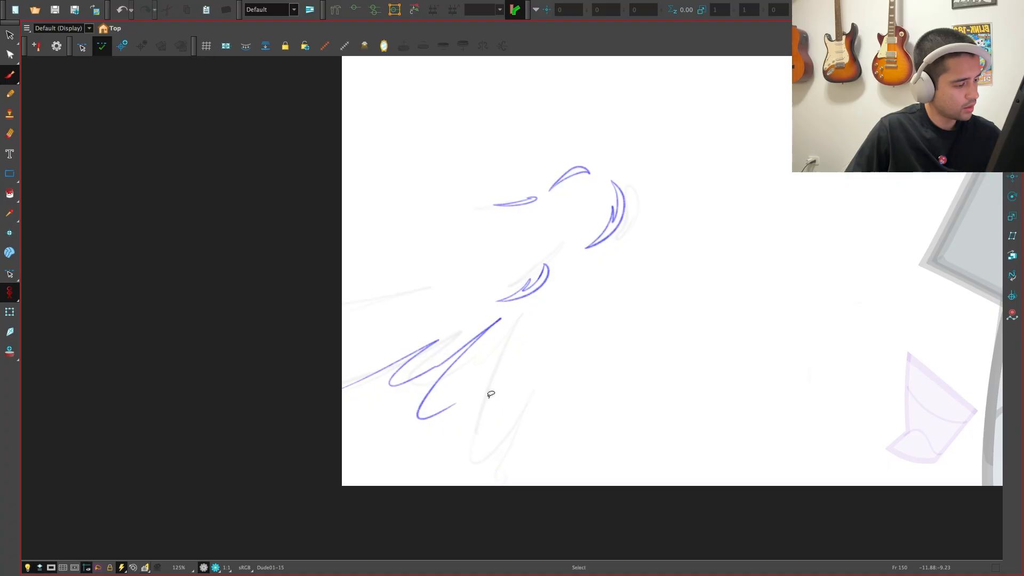
key(f)
key(g)
drag(448, 446, 500, 471)
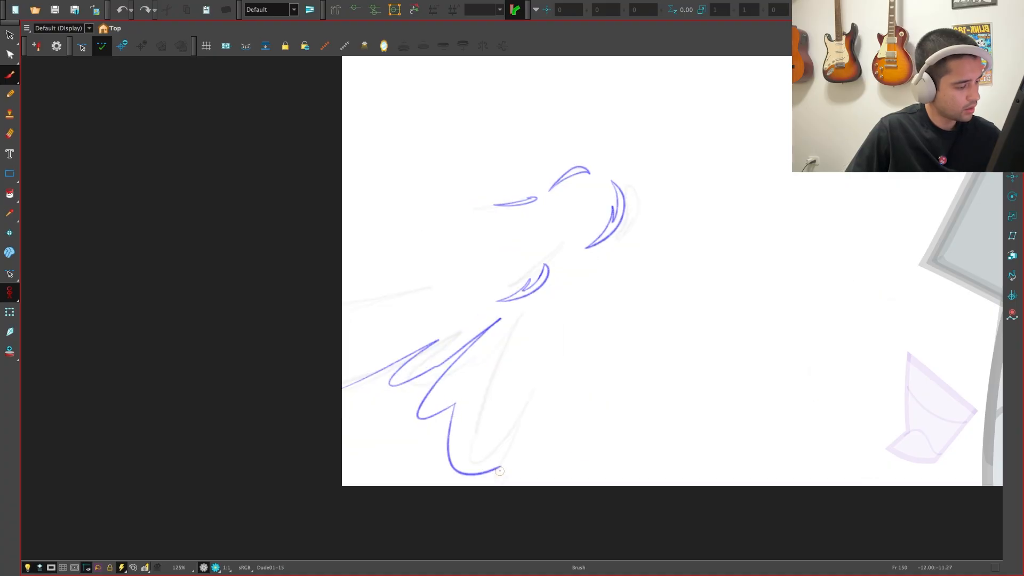
Extend the jagged outline past the canvas's lower edge and add a curved stroke between the legs, comparing with frame 148
key(f)
key(g)
key(f)
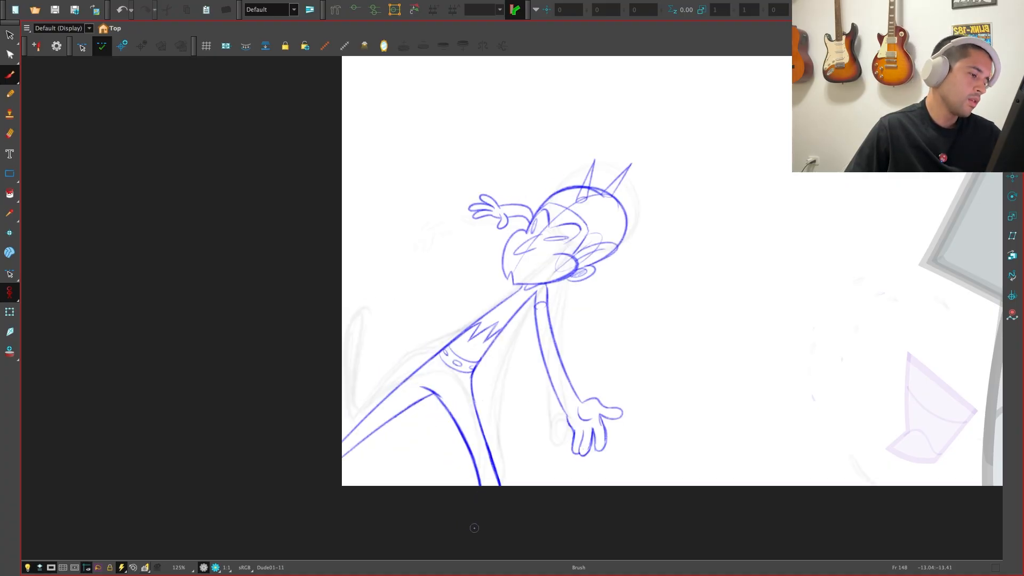
key(g)
key(f)
key(g)
key(f)
key(g)
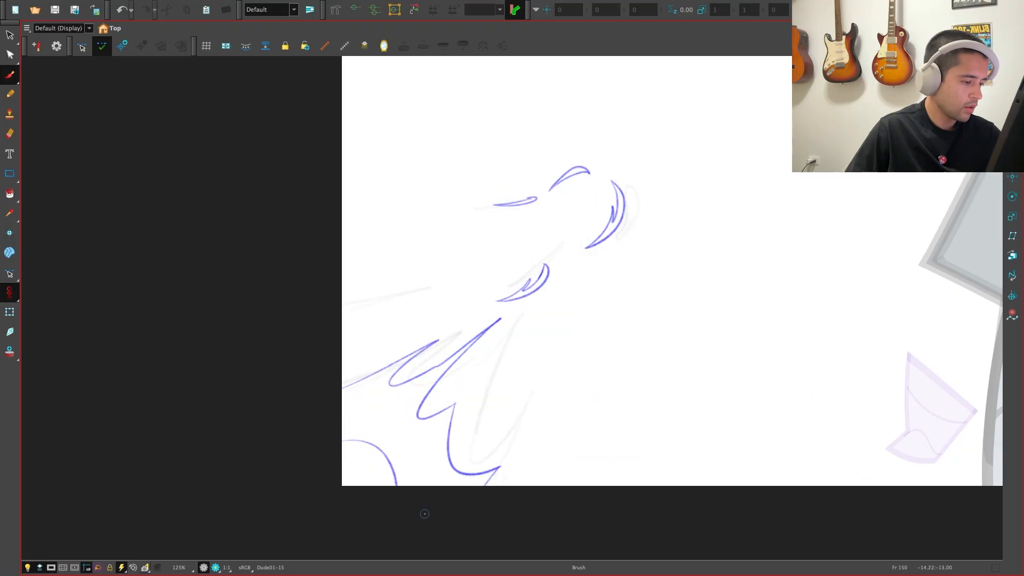
Try angular and peaked strokes in place of the curved stroke between the legs in frame 150, undoing each
key(f)
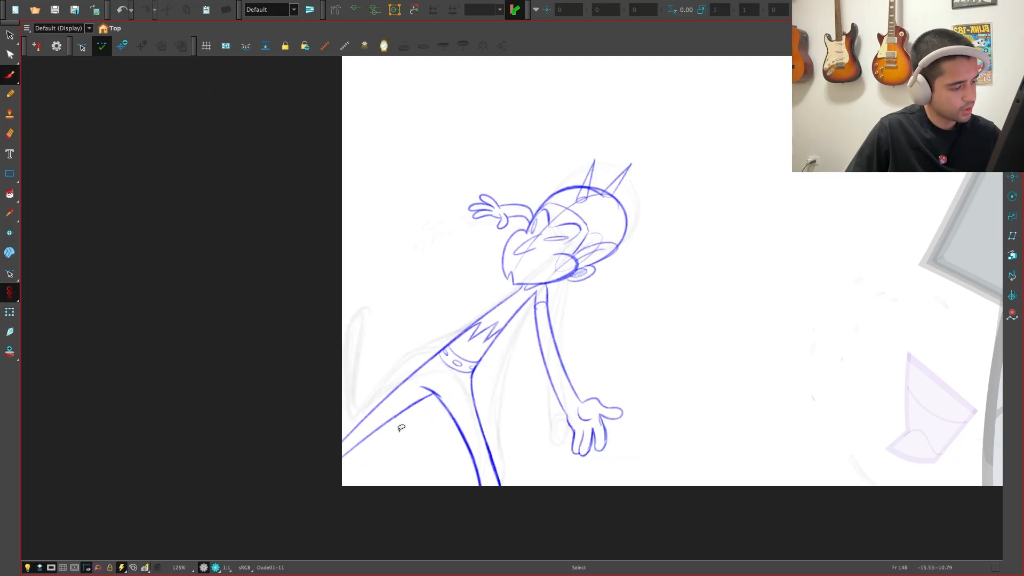
key(g)
key(g)
key(alt+s)
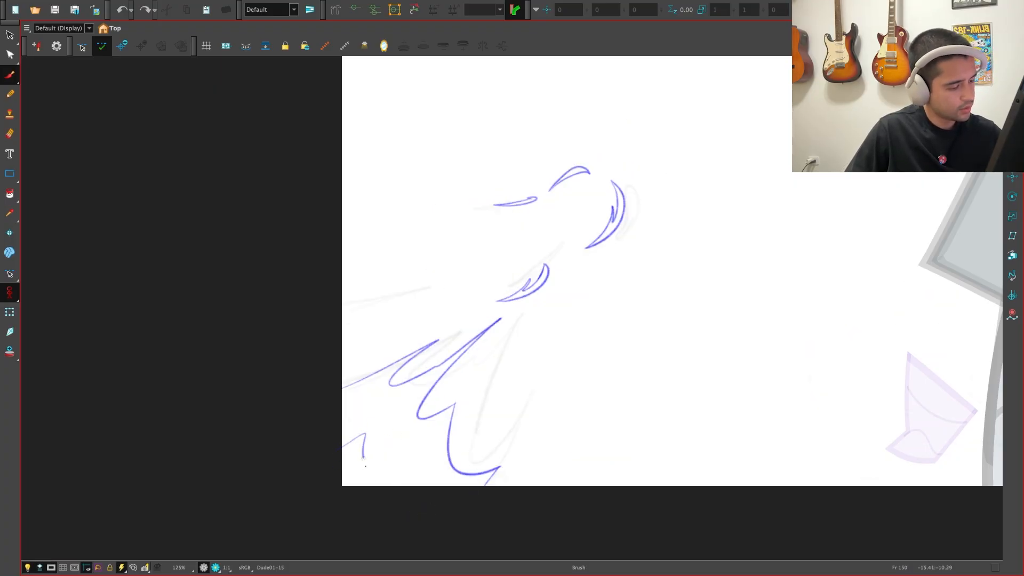
key(f)
key(g)
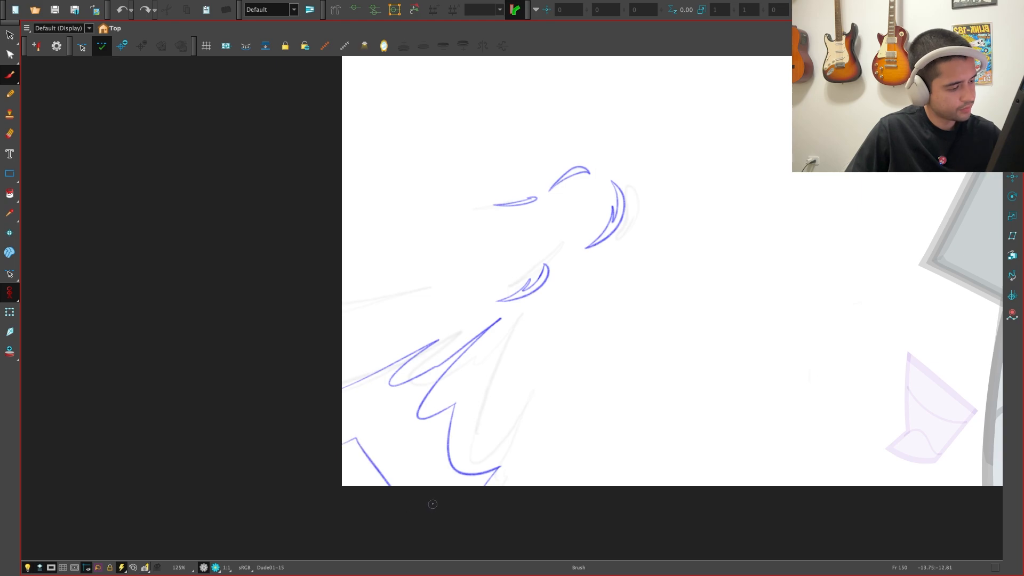
key(ctrl+z)
key(f)
key(g)
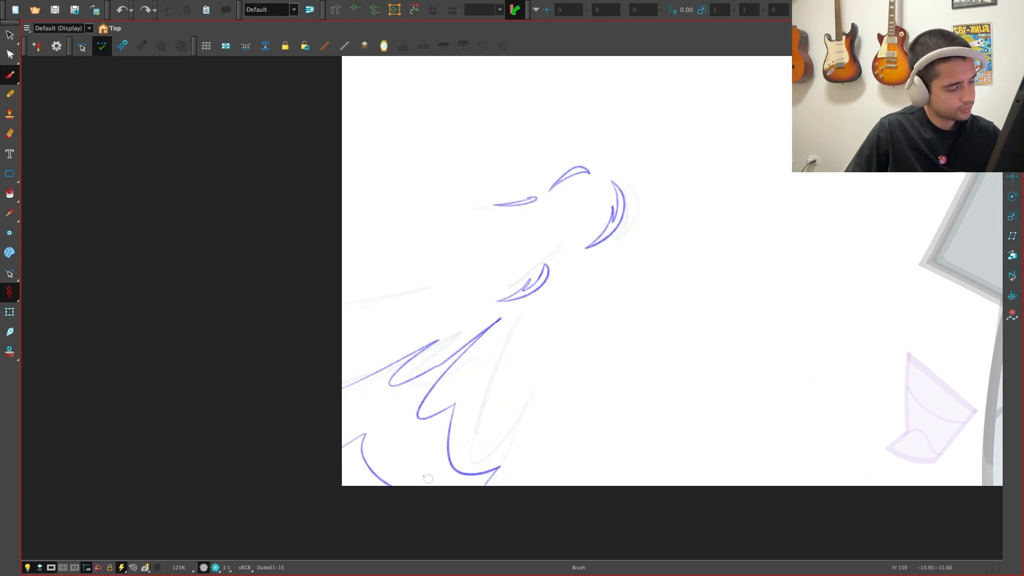
key(ctrl+z)
Try a peaked, wavy stroke looping toward the canvas's lower edge between the legs in frame 150, then undo it
drag(342, 430, 367, 432)
key(f)
key(g)
key(ctrl+z)
key(alt+s)
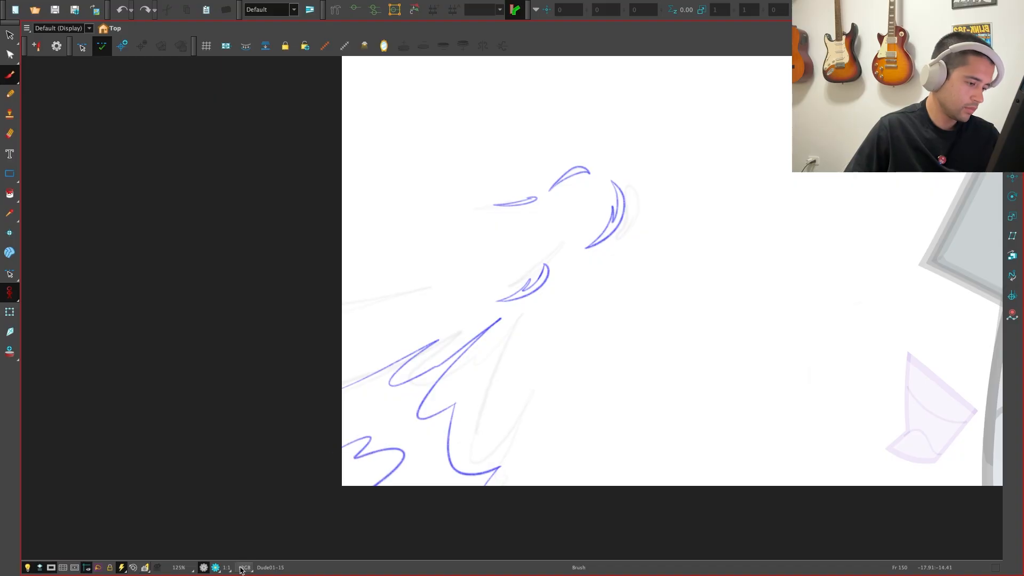
key(ctrl+z)
Draw a small peak that rounds into a wide curve between the legs in frame 150, checking it against frame 148
drag(373, 437, 216, 552)
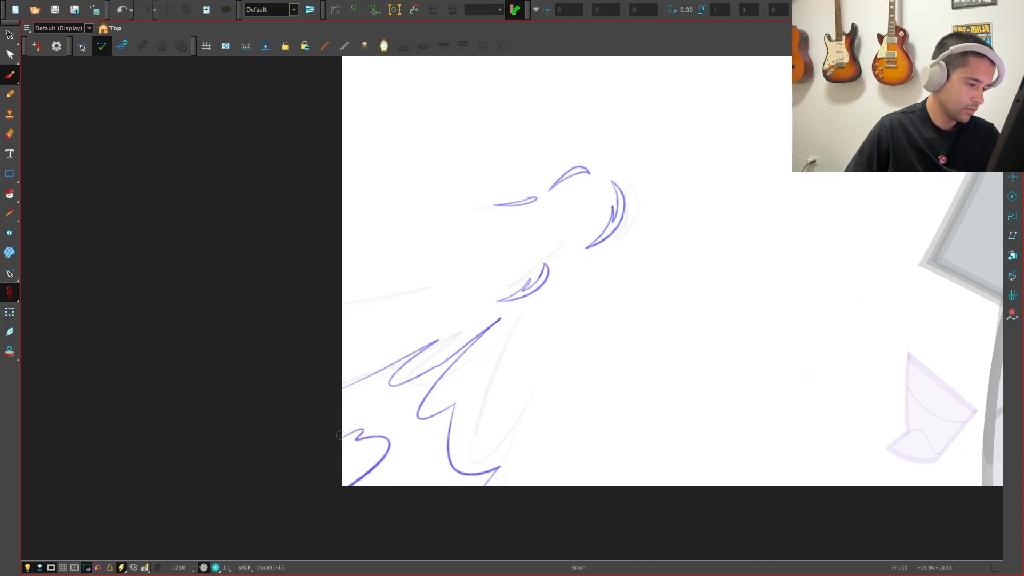
key(ctrl+z)
mouse_move(343, 436)
mouse_down()
mouse_move(364, 429)
mouse_move(263, 562)
mouse_up()
key(f)
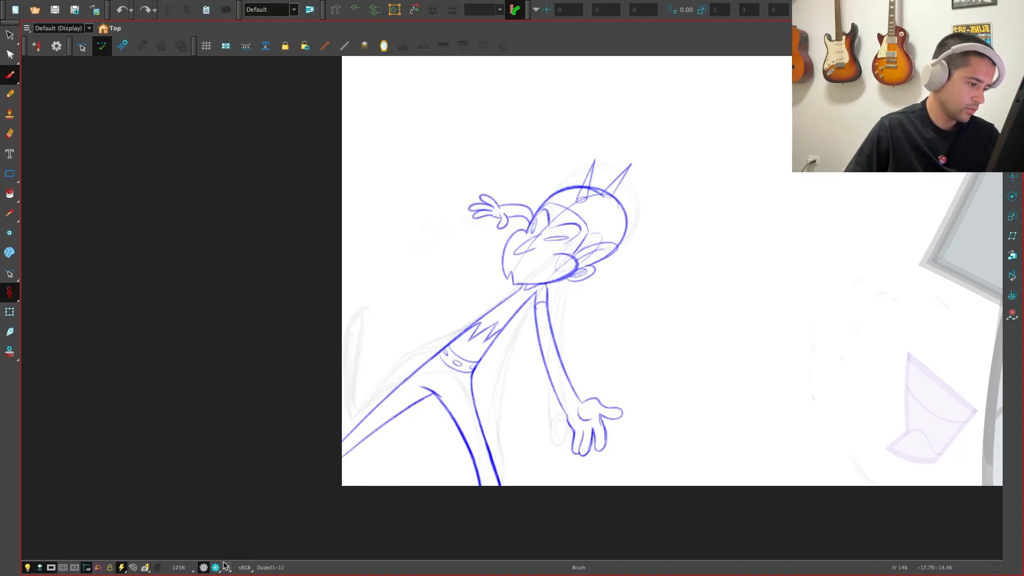
key(g)
key(f)
key(g)
key(f)
key(g)
key(f)
Draw a long thin smear wedge above the torso outline at the canvas's left edge in frame 150, tapering to a point
drag(393, 479, 364, 527)
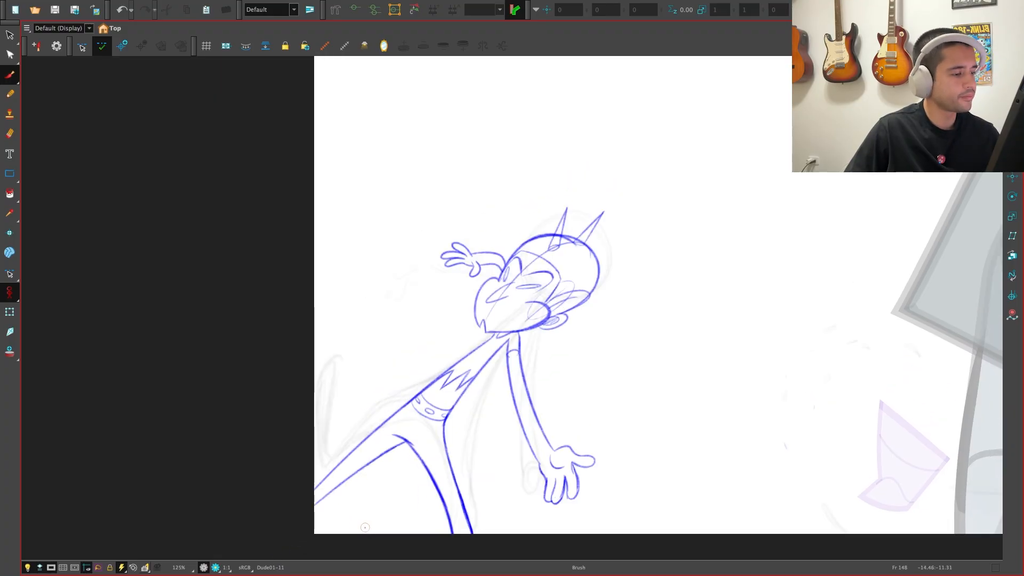
key(g)
key(f)
key(g)
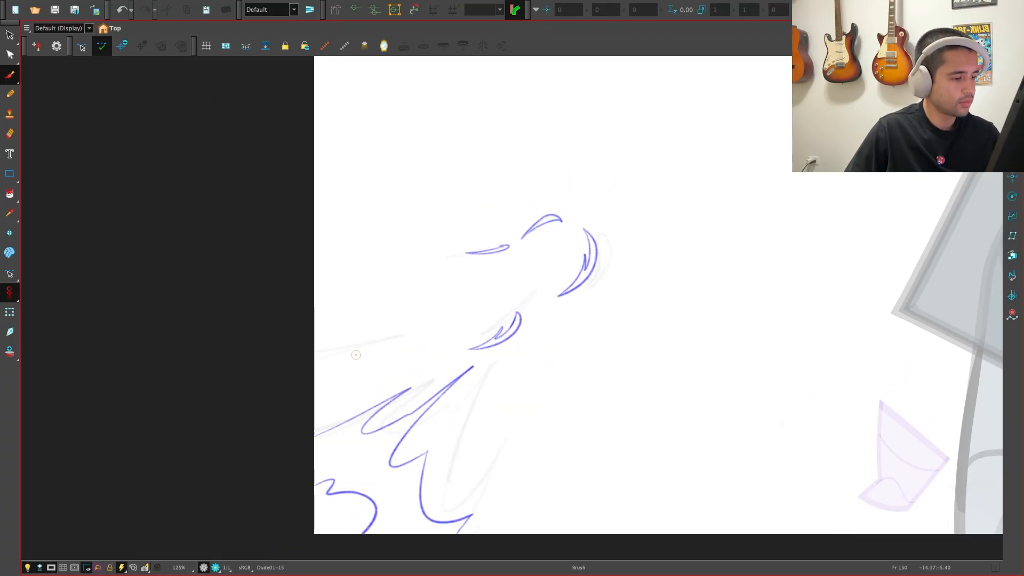
drag(291, 366, 405, 336)
key(f)
key(g)
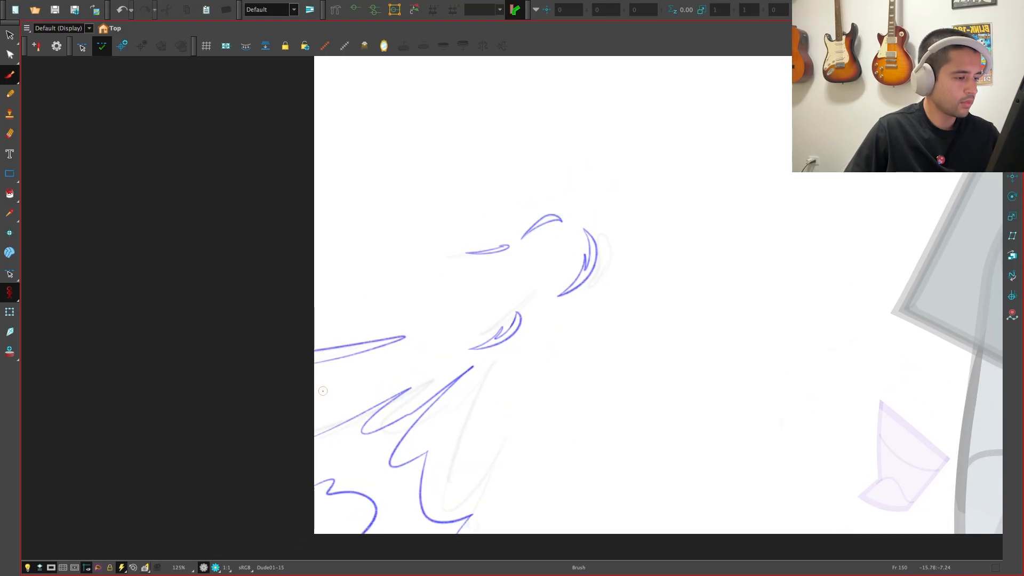
Add a shorter pointed peak just above the thin wedge at the canvas's left edge in frame 150
key(f)
key(g)
key(f)
key(g)
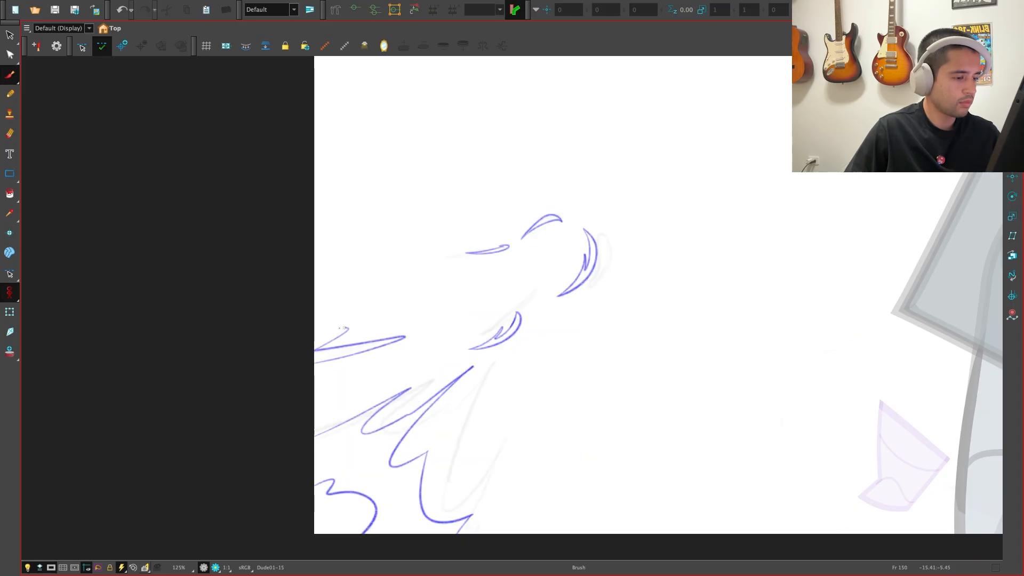
key(f)
key(g)
Compare the whole smear in frame 150 with the neighbouring drawing at 80% zoom and move on to frame 151
scroll(468, 482, down, 2)
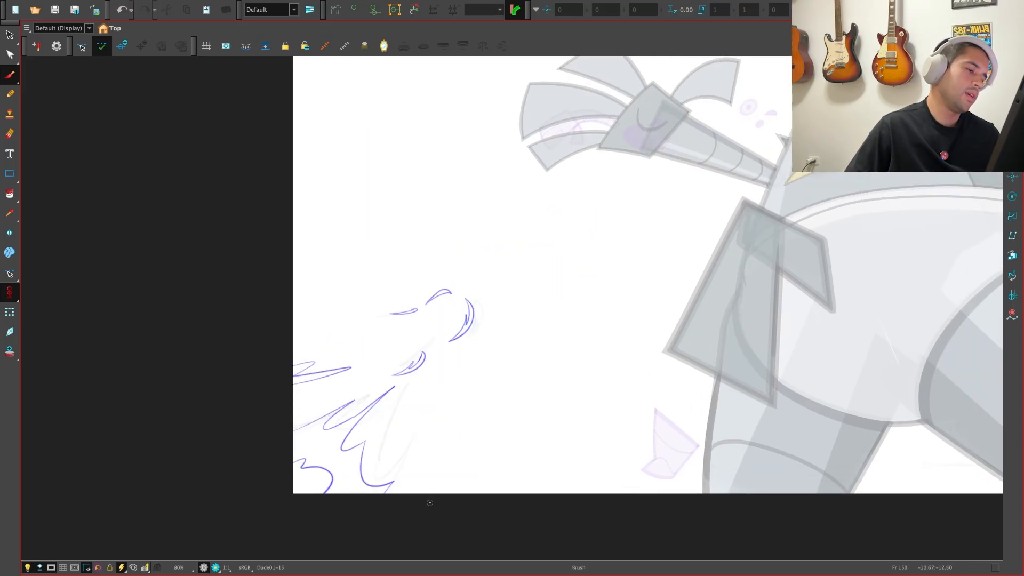
key(f)
key(g)
key(f)
key(g)
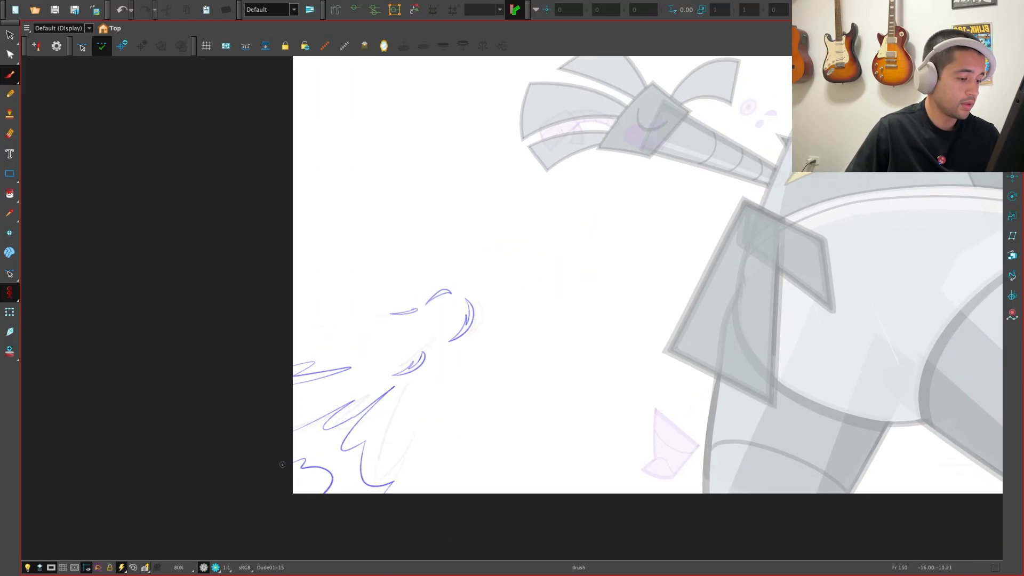
key(period)
Try a zigzag of pointed smear strokes in the canvas's lower-left corner in frame 151, then undo it
key(f)
mouse_move(290, 465)
mouse_down()
mouse_move(351, 449)
mouse_move(270, 487)
mouse_up()
key(g)
key(f)
key(g)
key(ctrl+z)
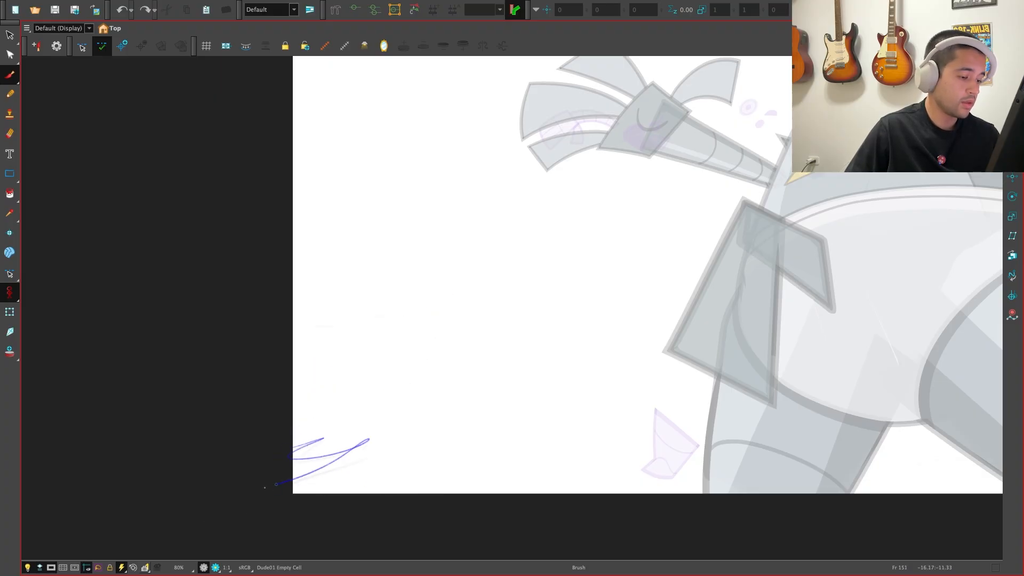
key(f)
key(g)
key(ctrl+z)
key(ctrl+z)
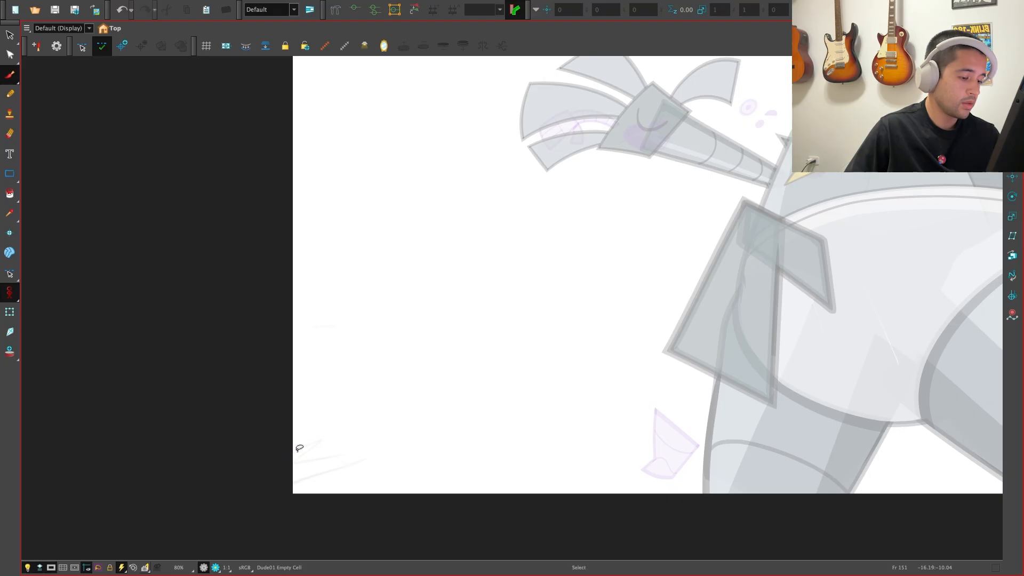
Draw a smaller zigzag smear with two pointed peaks in the canvas's lower-left corner in frame 151, comparing with frame 150
drag(327, 457, 293, 475)
key(f)
key(g)
key(f)
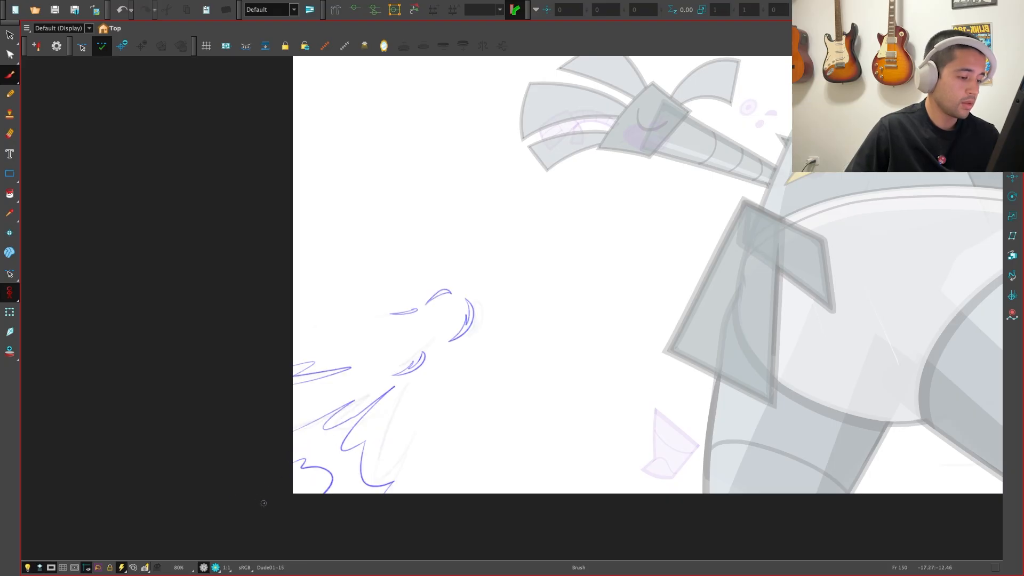
key(g)
key(f)
key(g)
key(f)
key(f)
key(g)
key(g)
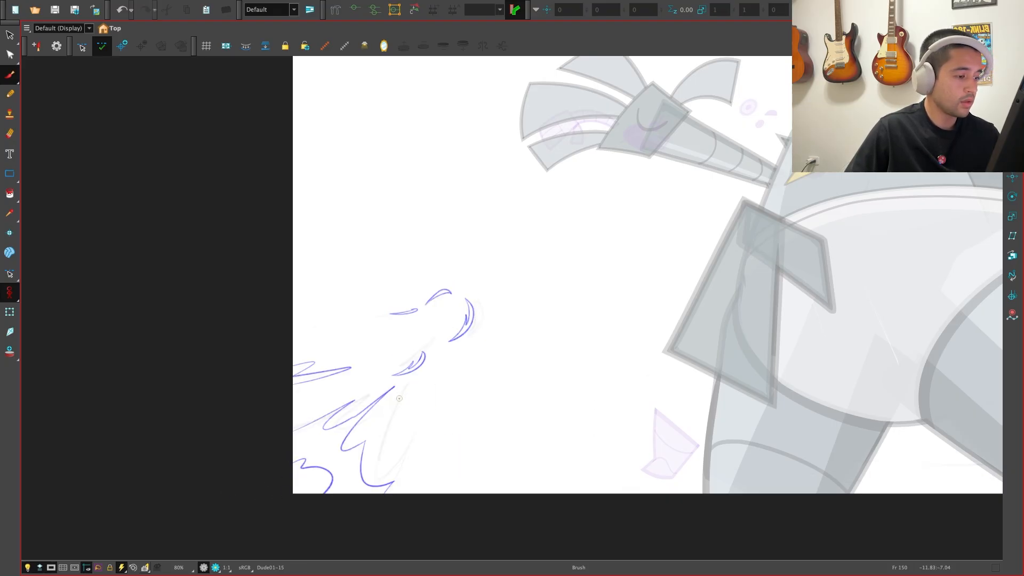
Draw a thin slanted sliver above the zigzag smear in frame 151, checking its placement against frame 150
key(f)
key(g)
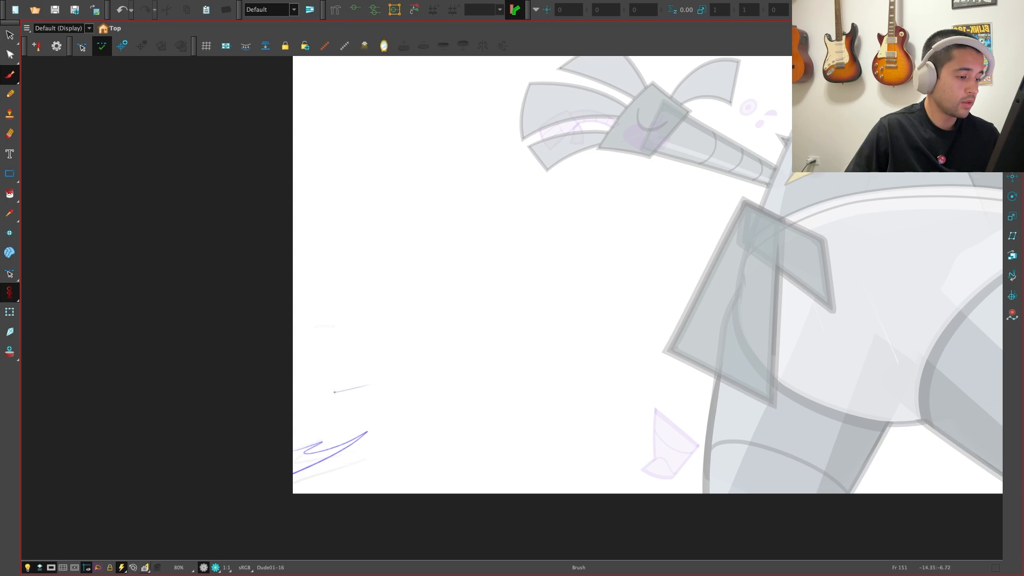
key(f)
key(g)
drag(334, 395, 368, 383)
key(f)
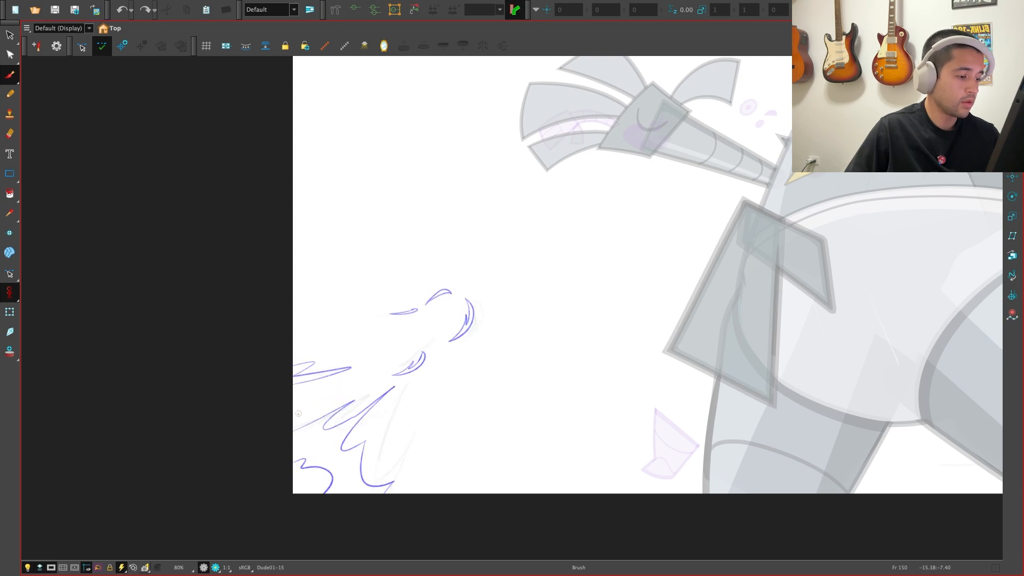
key(g)
key(f)
key(g)
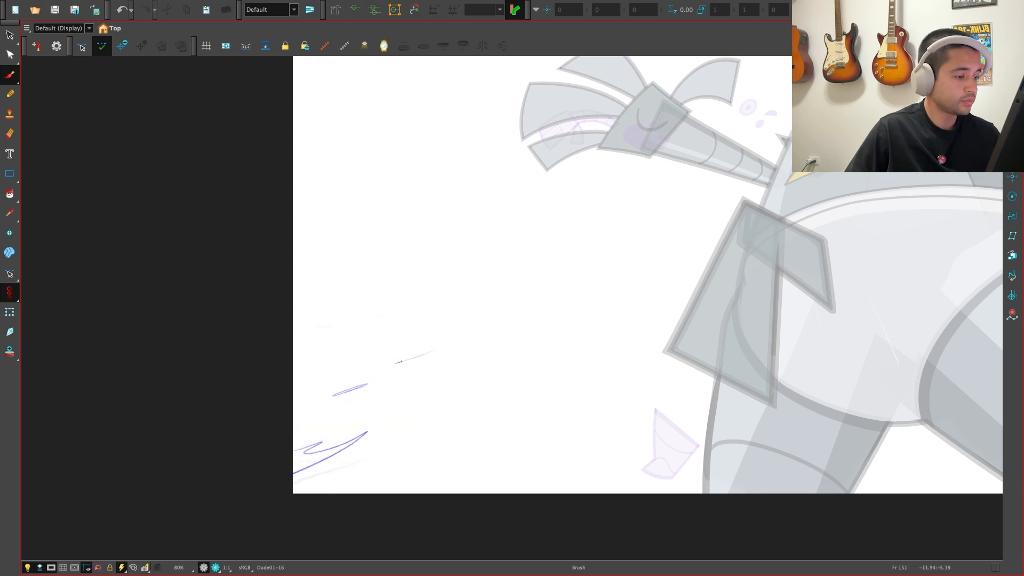
Draw a long curved stroke and a small hooked stroke above it where the head was, in frame 151
key(f)
key(g)
key(f)
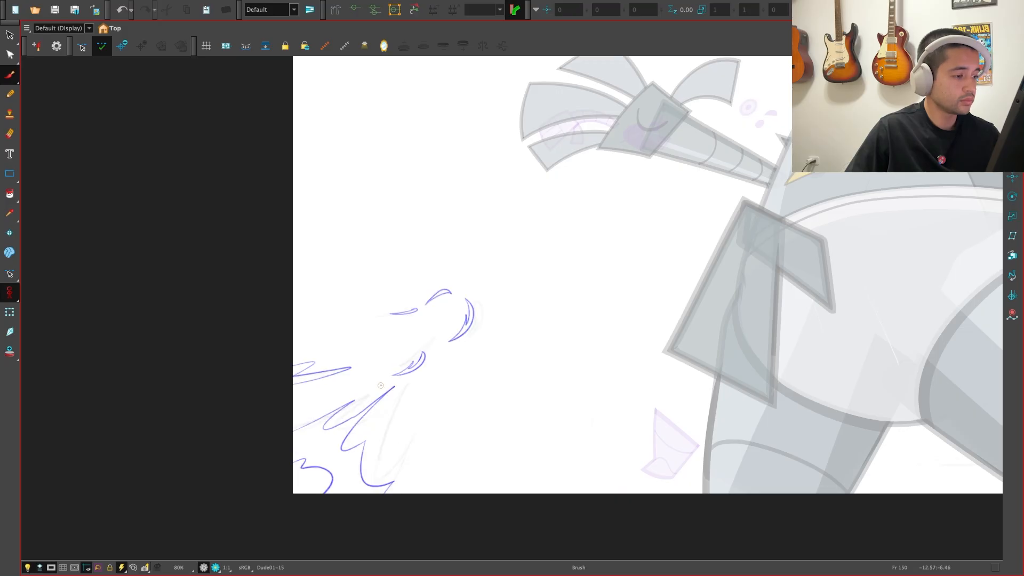
key(g)
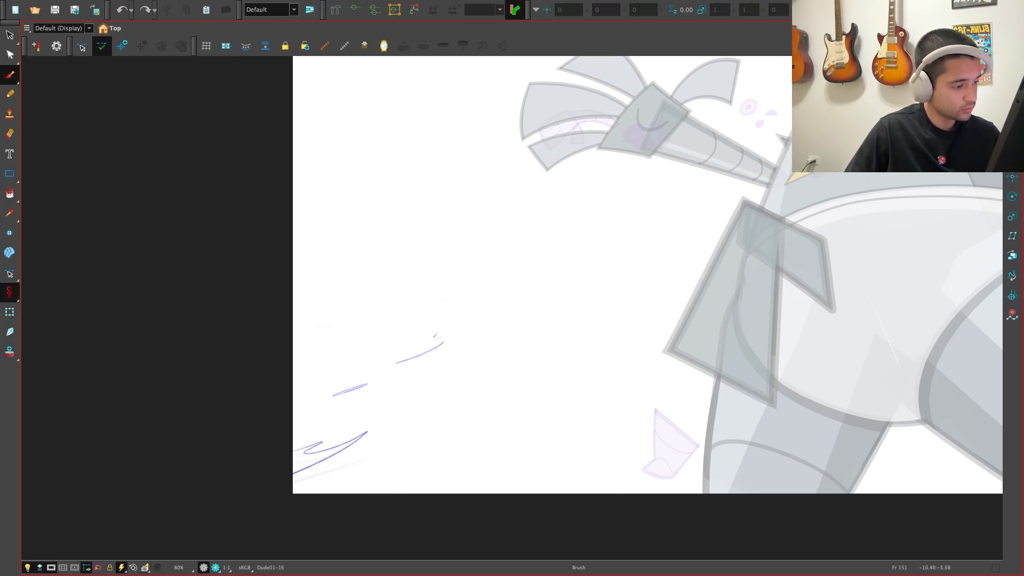
key(f)
key(g)
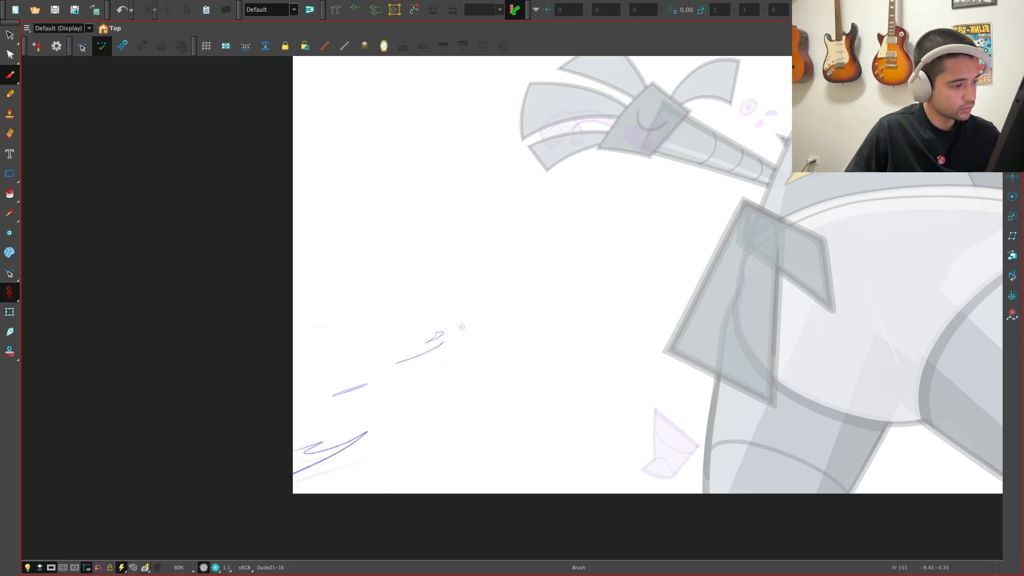
key(f)
key(g)
Add a short, nearly horizontal dash near the canvas's left edge above the other smear strokes in frame 151
key(f)
key(f)
key(g)
key(g)
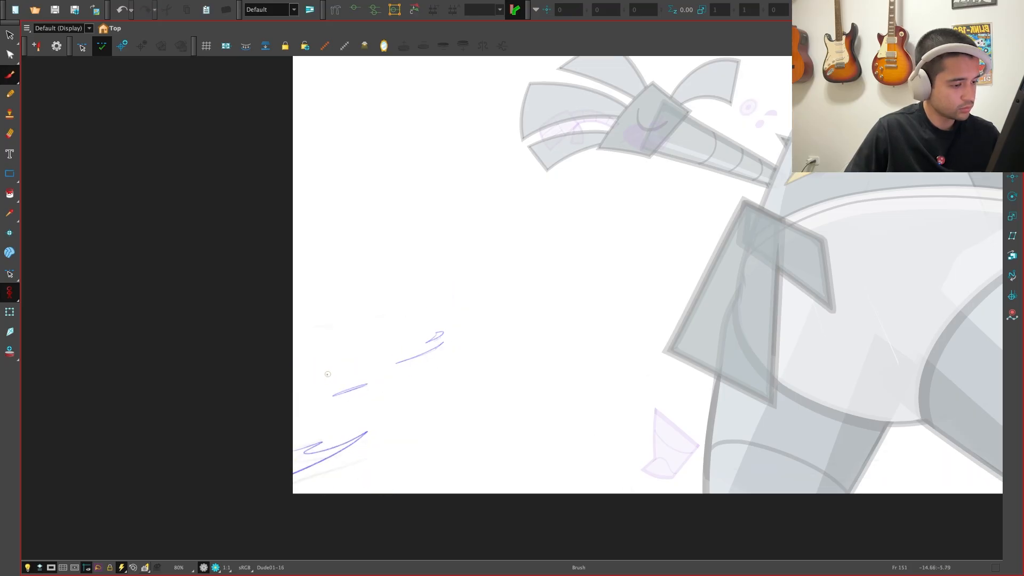
key(f)
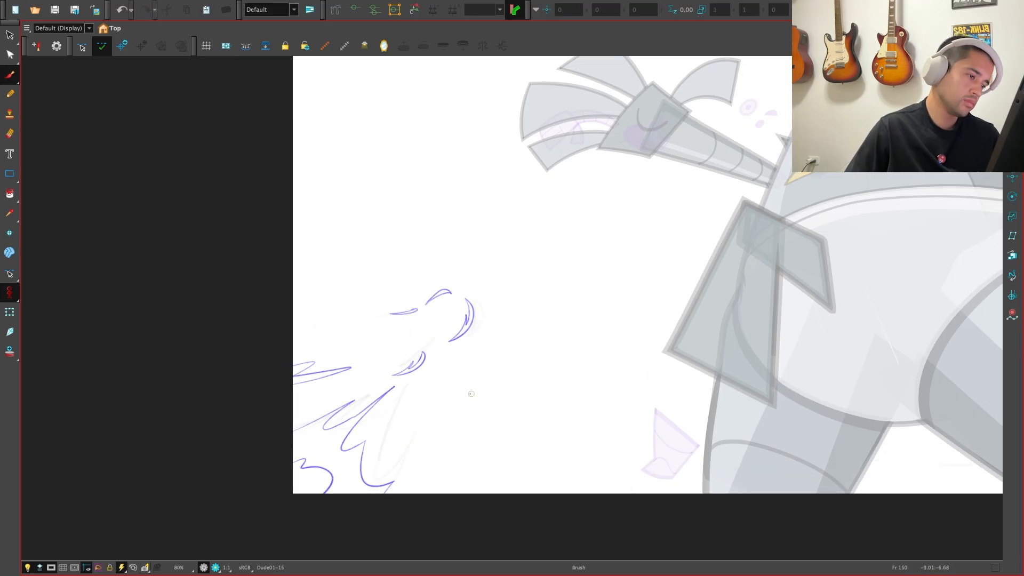
key(g)
key(f)
key(g)
Return to the full workspace and extend the exposure of the frame 151 drawing on the Dude01 layer through frame 153
key(super+f)
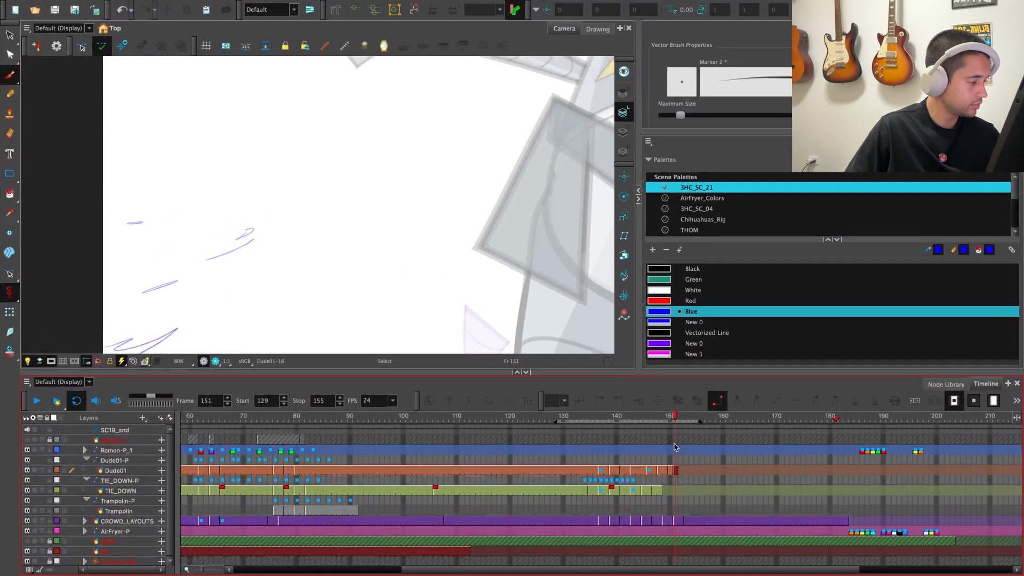
click(677, 471)
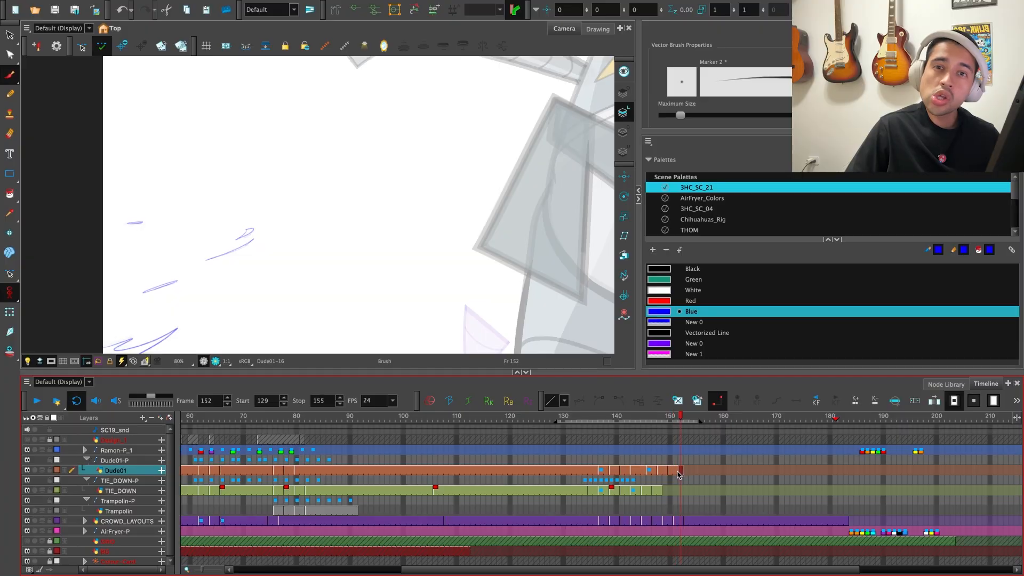
click(690, 423)
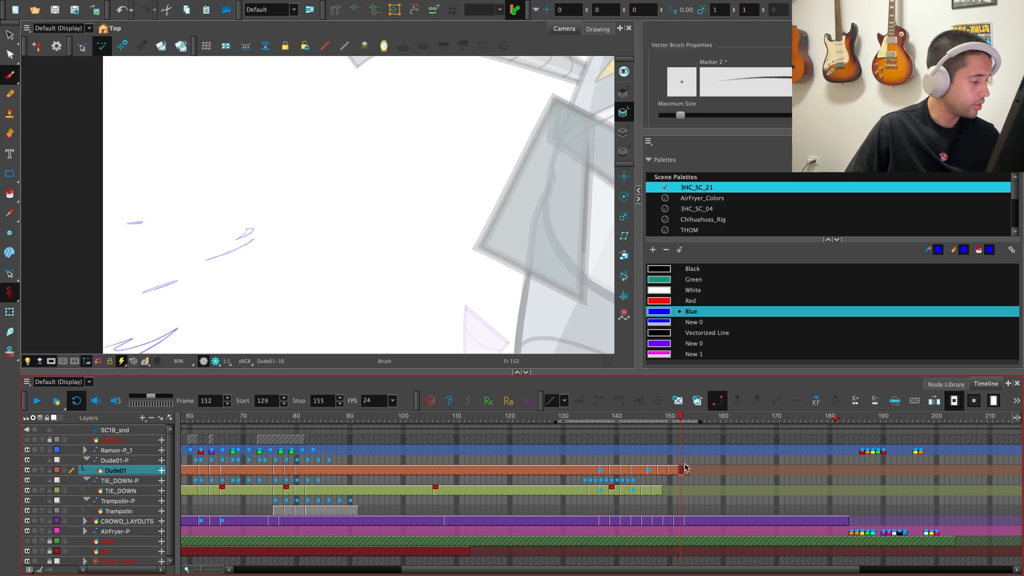
Play back the animation with the playback range extended to stop at frame 162
click(590, 419)
key(space)
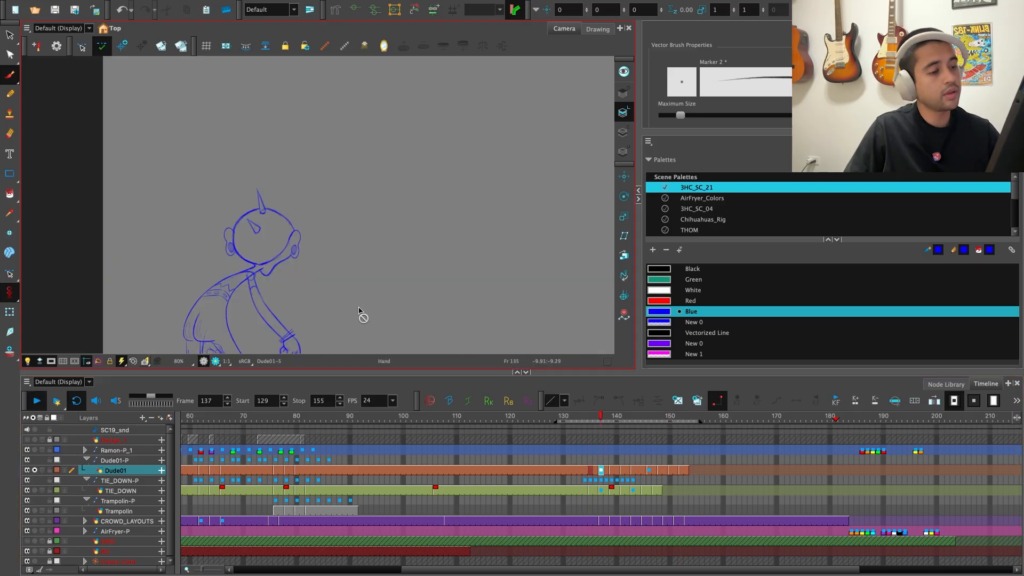
key(2)
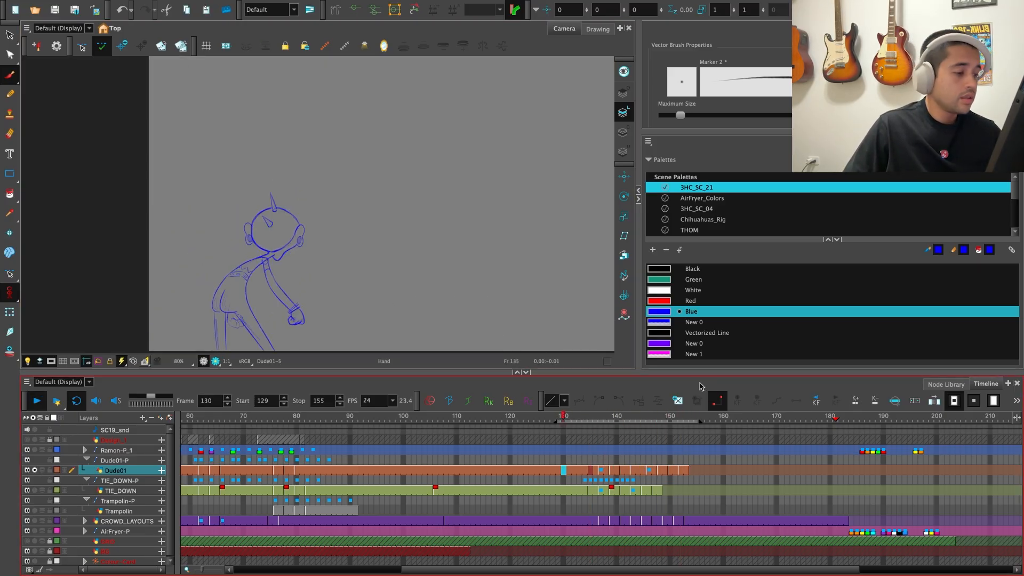
drag(700, 421, 738, 421)
key(space)
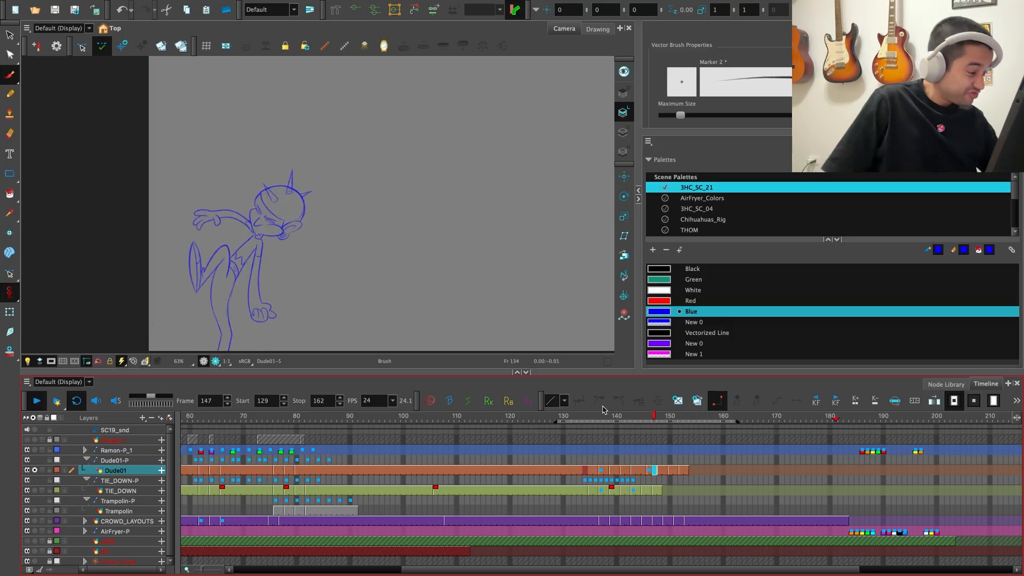
Trim the last smear drawing's exposure on the Dude01 layer so it ends at frame 152, replaying the animation to check the timing
click(670, 420)
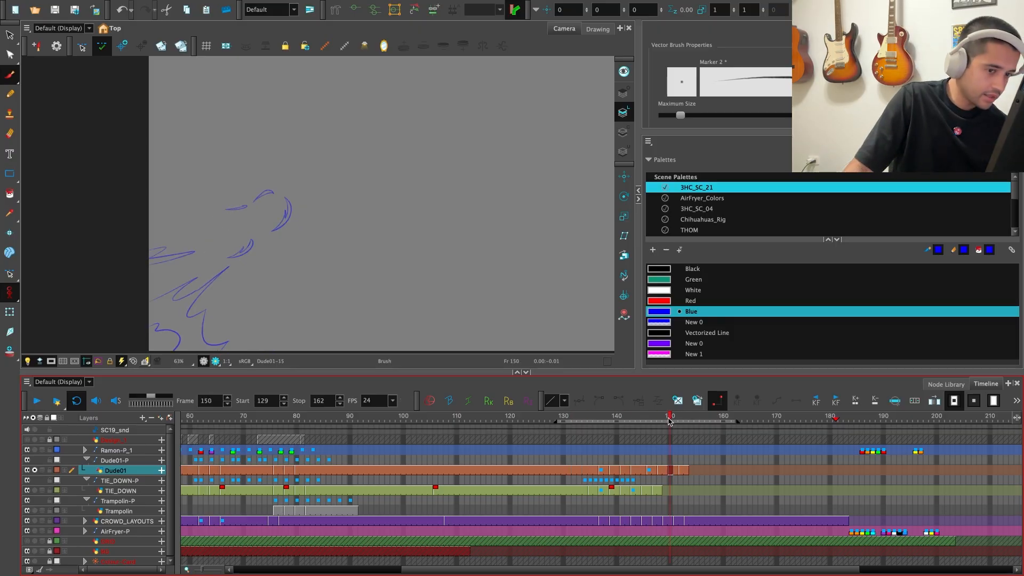
key(2)
click(685, 470)
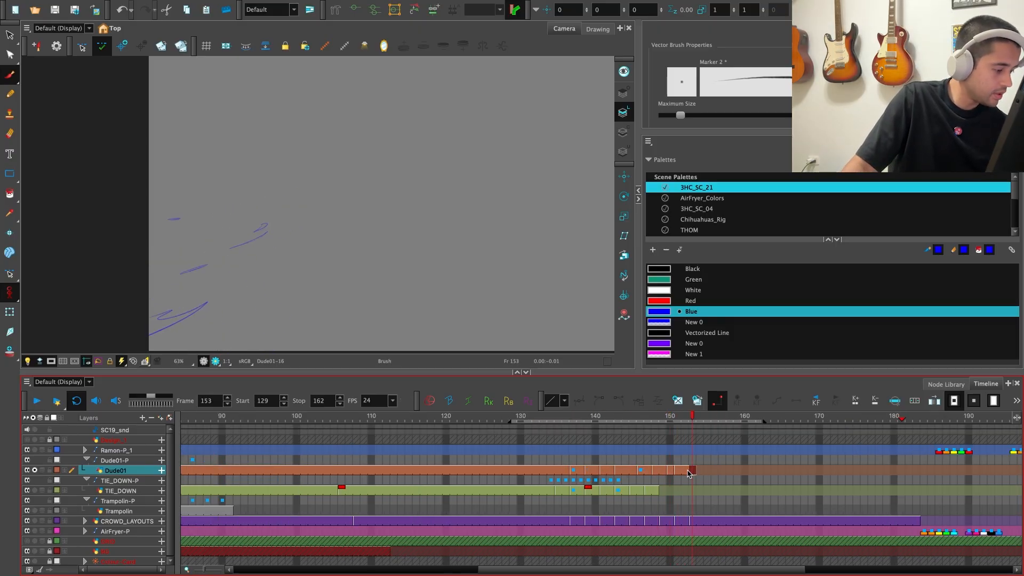
key(Delete)
click(692, 470)
key(Delete)
key(shift+Return)
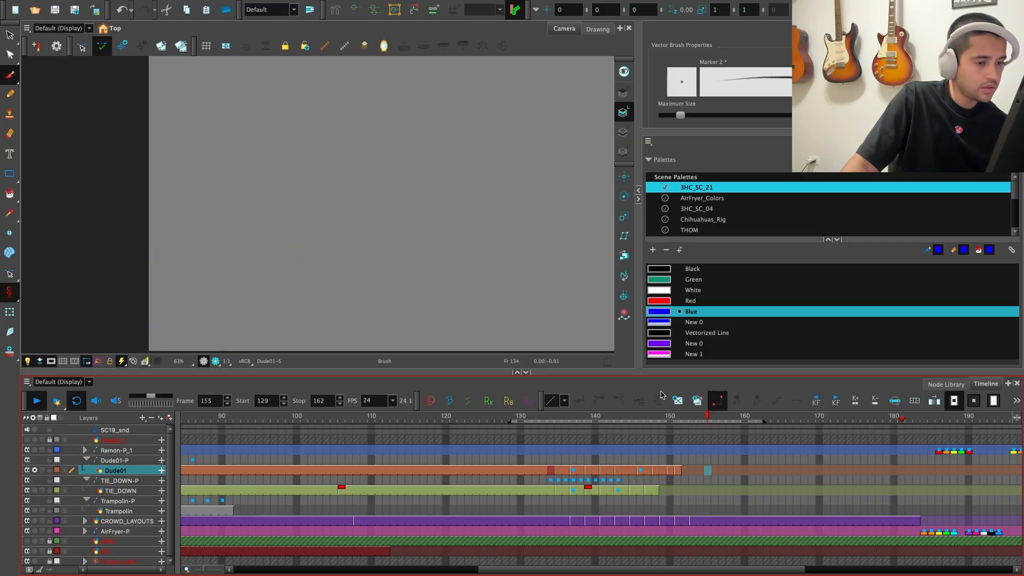
click(678, 471)
key(shift+Return)
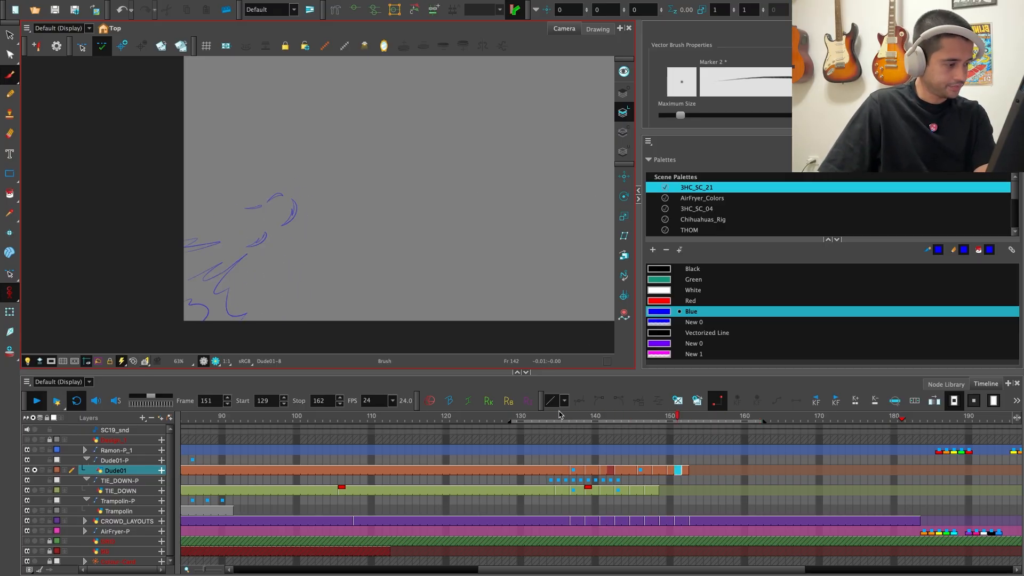
Step through the spiky-headed character's poses on the Dude01 layer from frame 137 to frame 146 at a closer view
key(Return)
scroll(295, 266, up, 2)
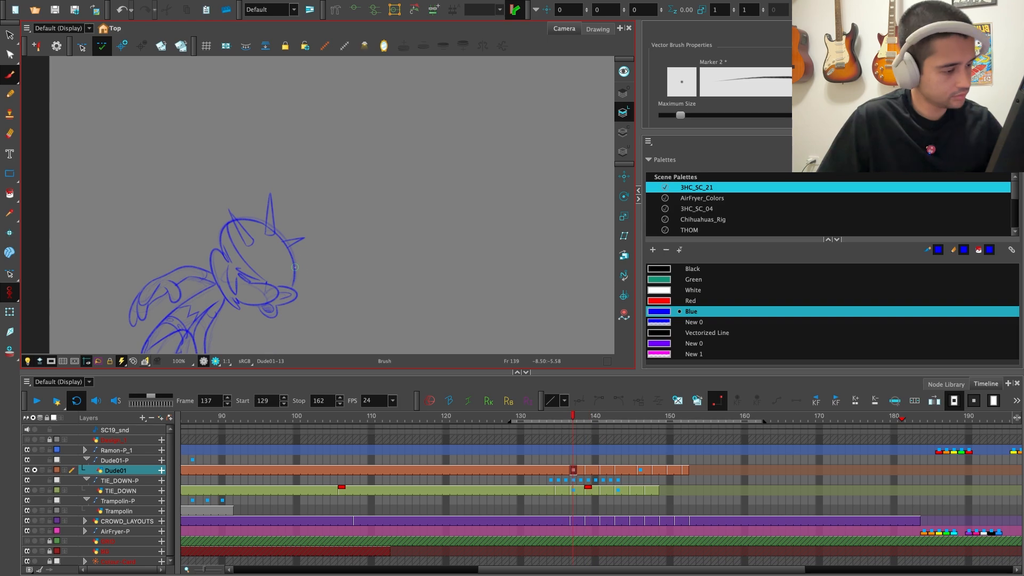
key(period)
key(period)
key(period)
key(period)
key(period)
key(period)
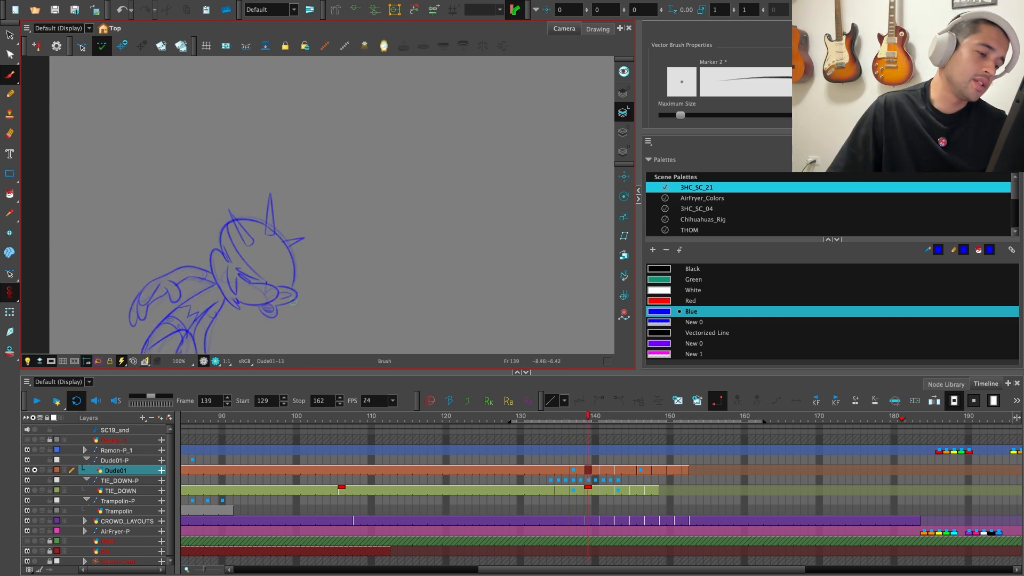
scroll(308, 307, up, 2)
key(period)
key(period)
key(period)
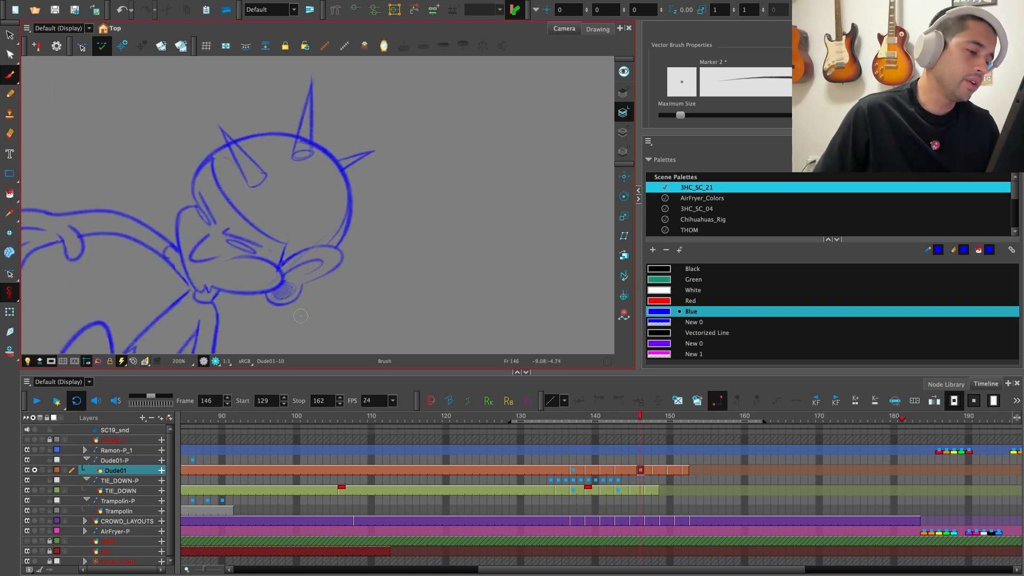
Step back through the character's exit poses and replay the animation to check how they flow
scroll(304, 315, down, 3)
key(comma)
key(comma)
key(comma)
key(comma)
key(comma)
key(comma)
key(comma)
key(comma)
key(comma)
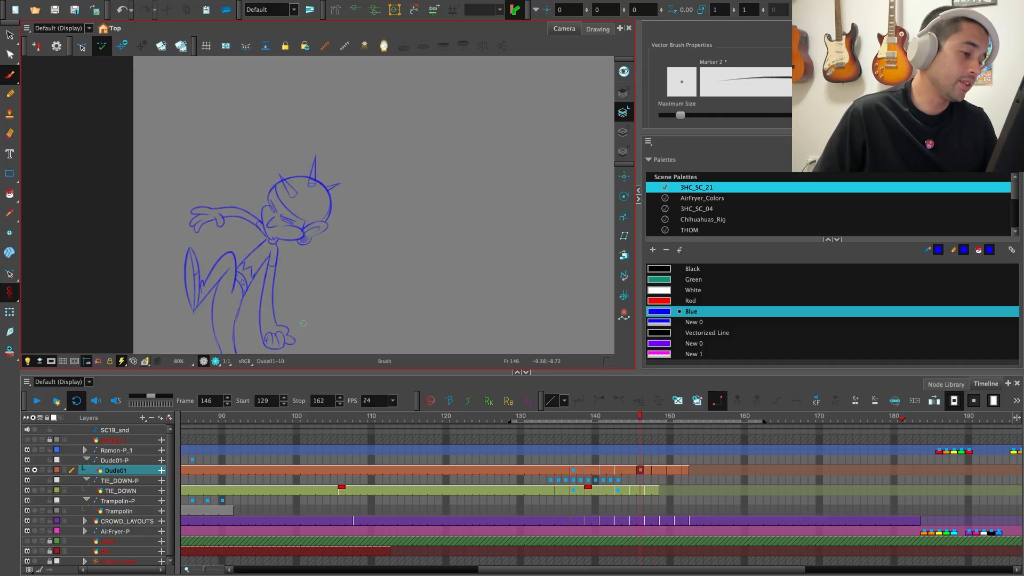
scroll(340, 304, down, 2)
key(Return)
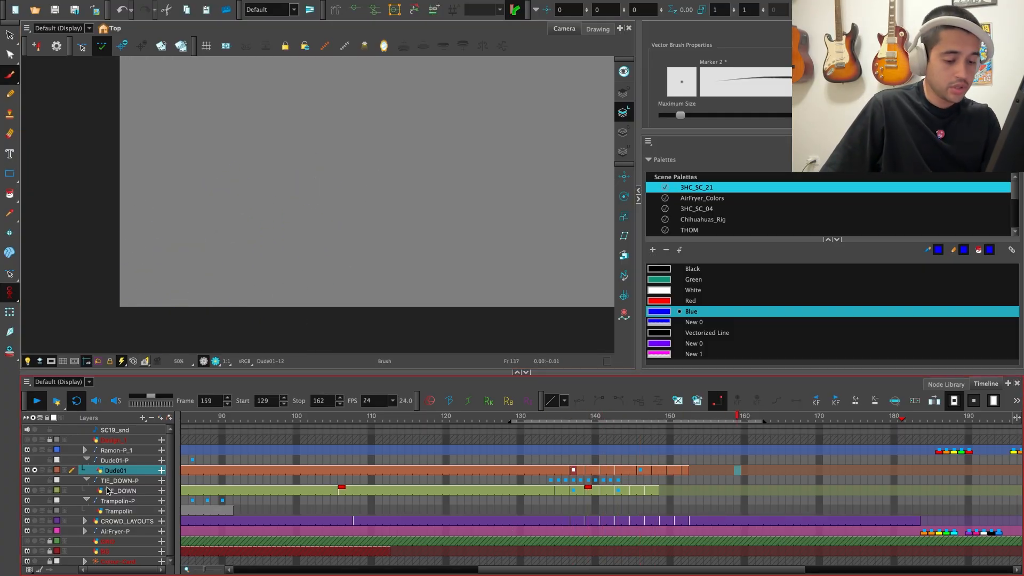
Turn on the display of all layers and play the exit against the full scene
click(33, 419)
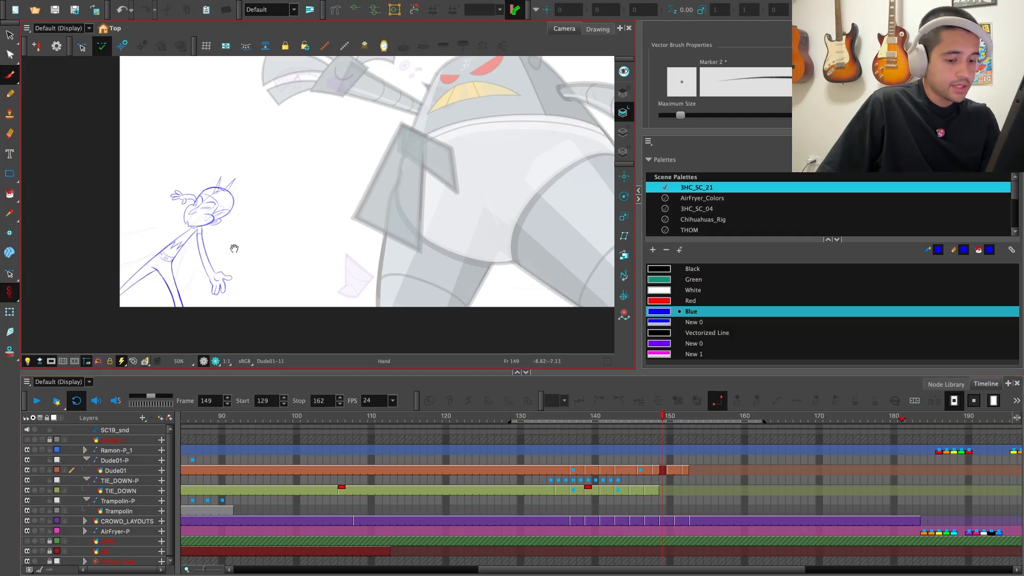
scroll(229, 250, down, 2)
key(Return)
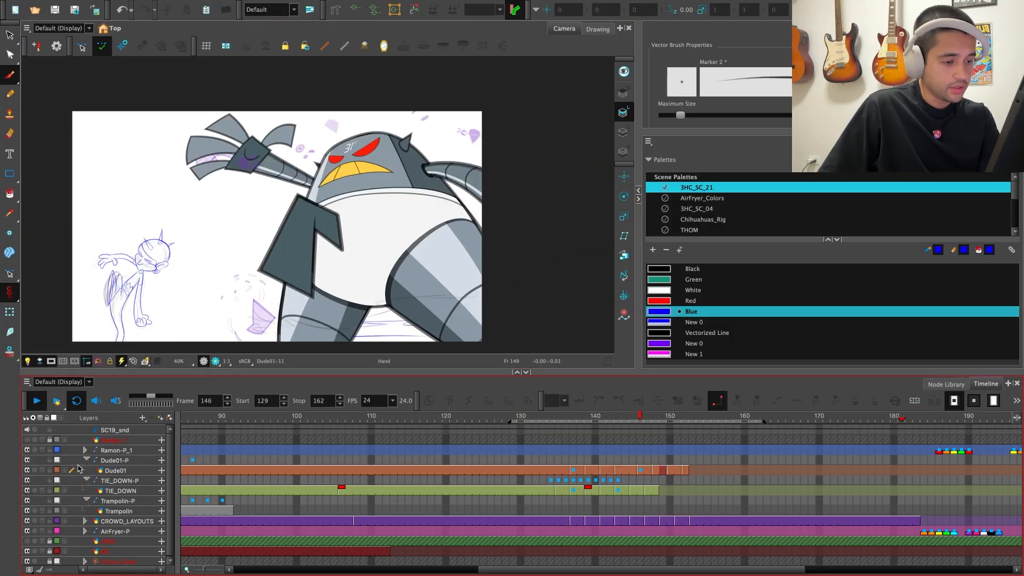
Disable the CROWD_LAYOUTS drawing layer so its layouts stay hidden during playback
click(27, 521)
key(Return)
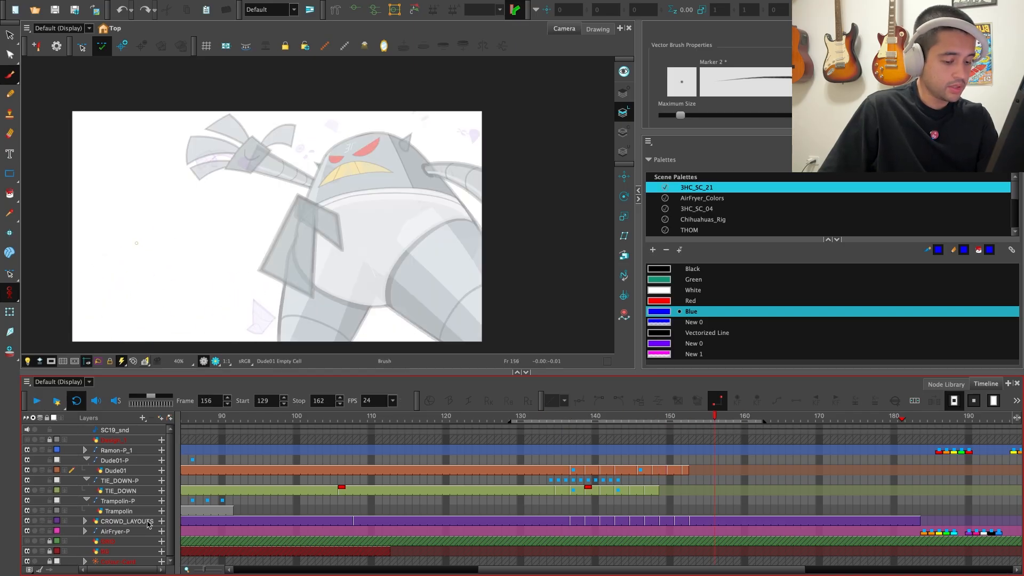
click(149, 525)
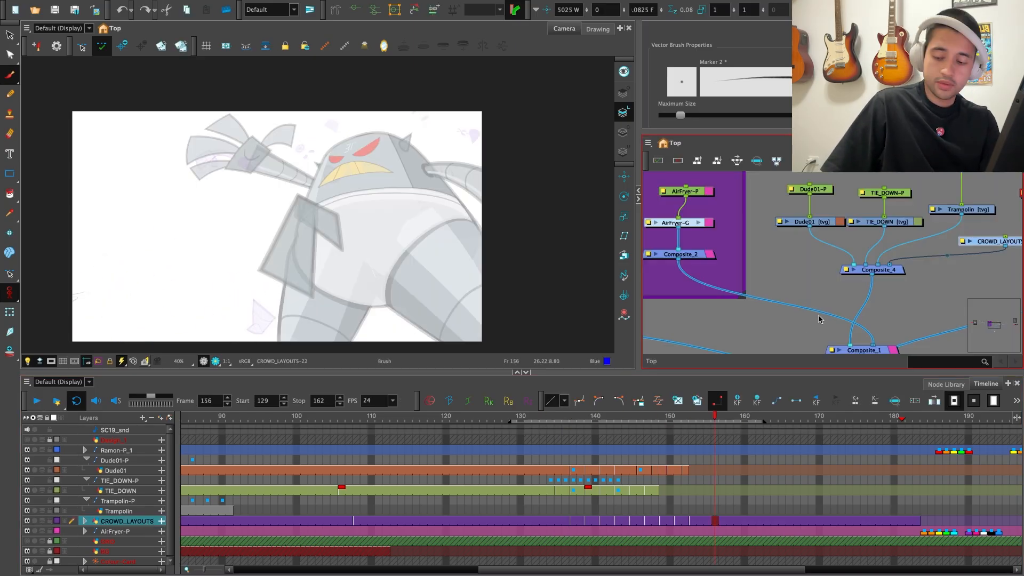
key(o)
click(678, 162)
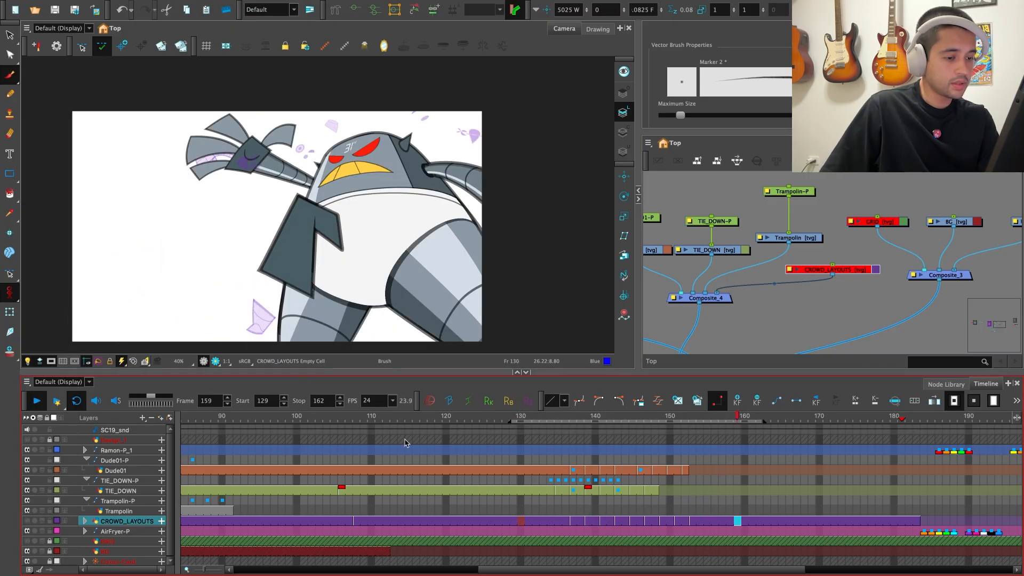
Examine the held poses on the Dude01 and TIE_DOWN layers around frames 134 to 137 and at frame 106
click(574, 520)
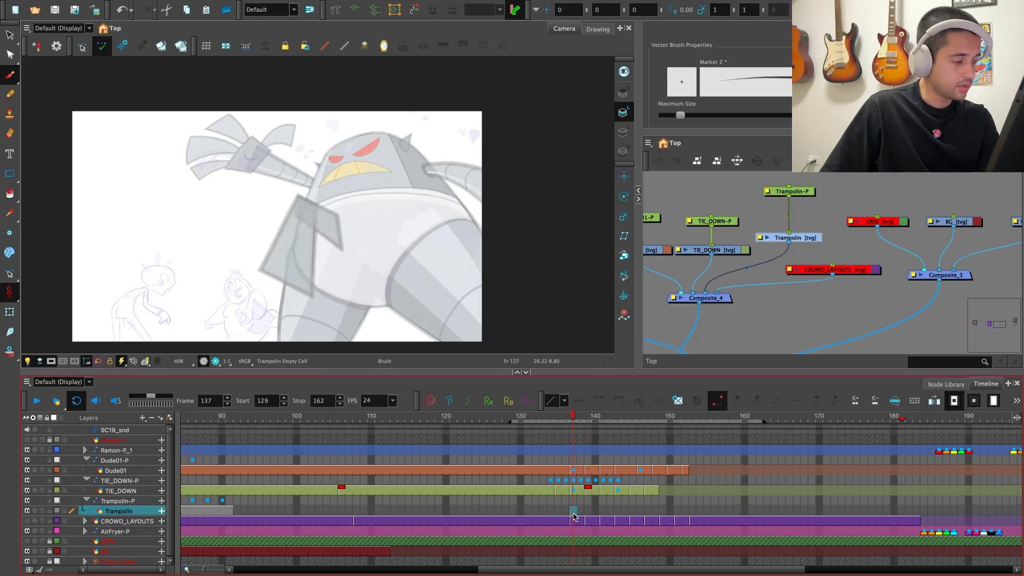
click(568, 490)
click(551, 471)
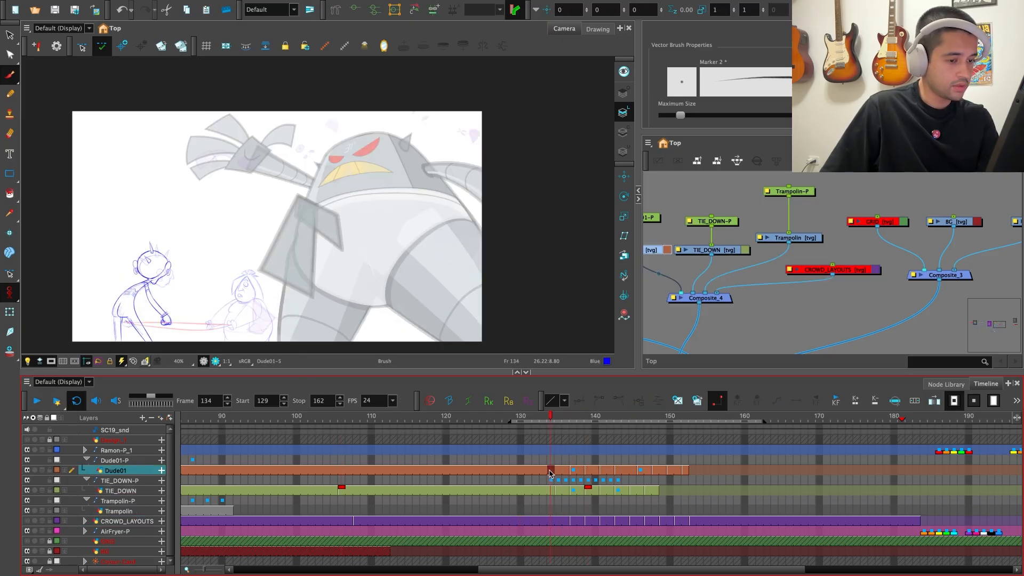
click(545, 490)
click(467, 404)
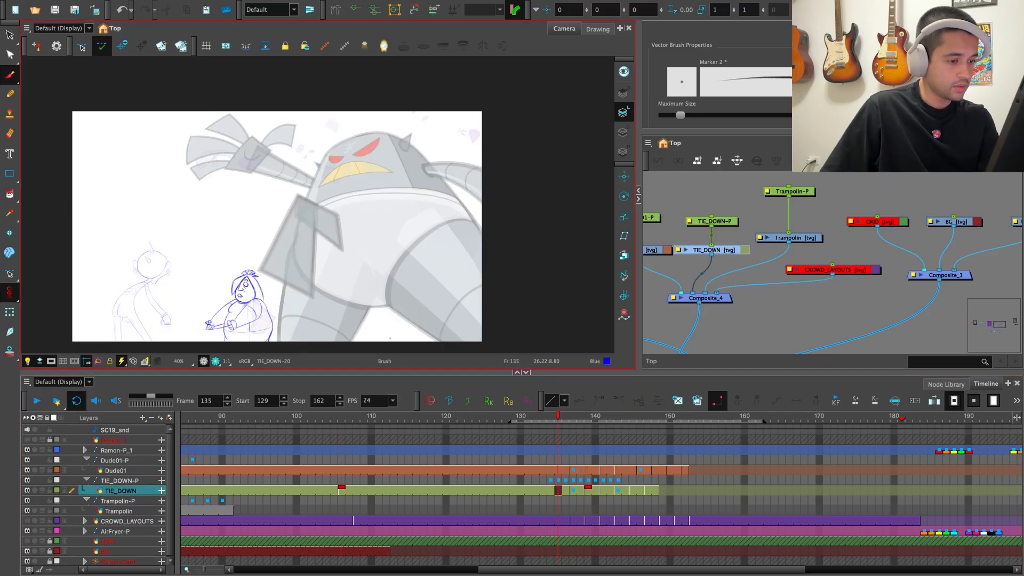
key(2)
drag(228, 322, 354, 290)
click(343, 470)
key(1)
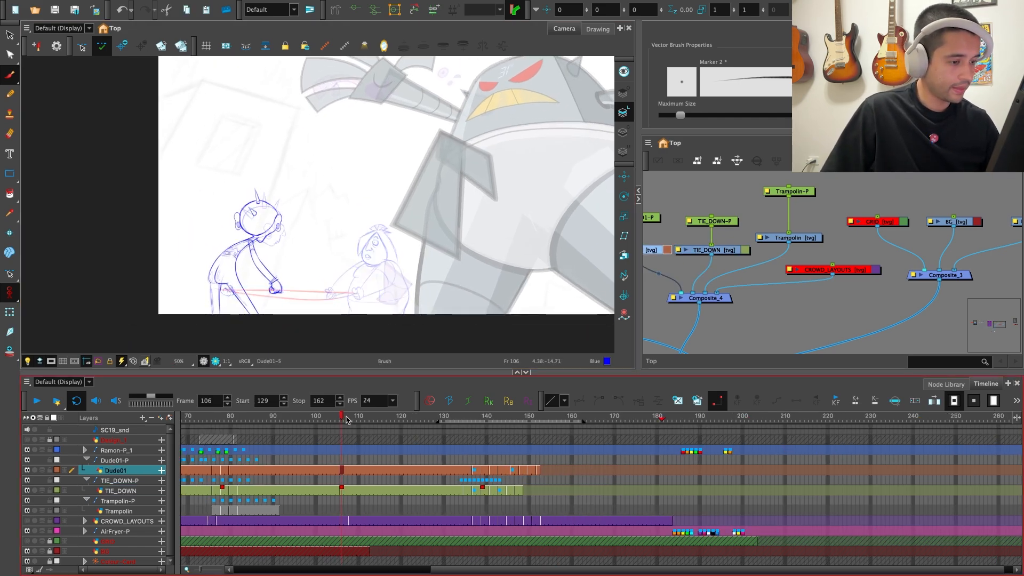
drag(342, 419, 278, 453)
key(2)
click(342, 488)
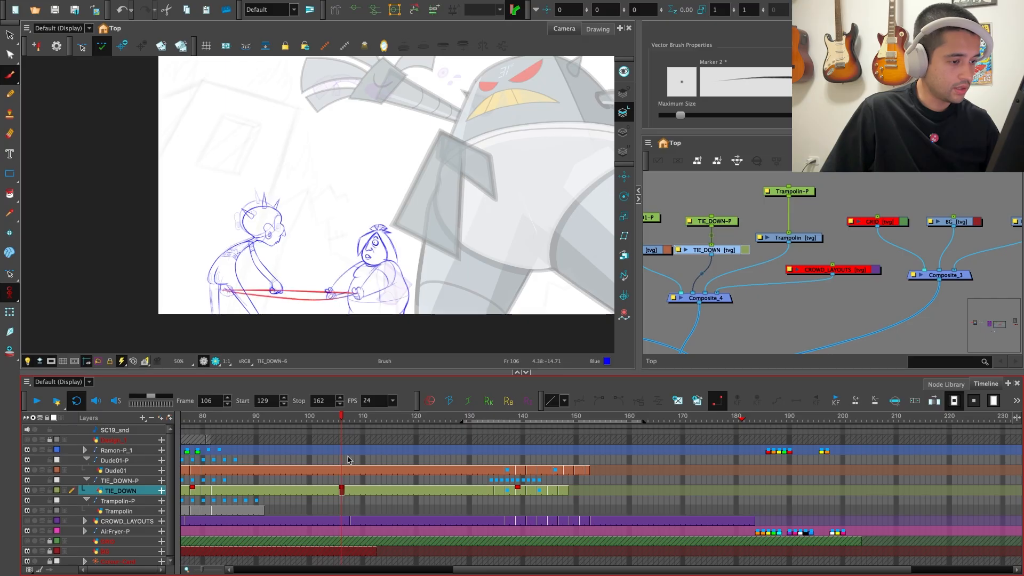
Replace the spiky-headed character's held drawing from frame 106 on the Dude01 layer with the Dude01-17 drawing
key(2)
mouse_move(285, 307)
mouse_down()
mouse_move(332, 267)
mouse_move(188, 202)
mouse_move(323, 312)
mouse_up()
key(2)
key(1)
key(alt+s)
click(340, 470)
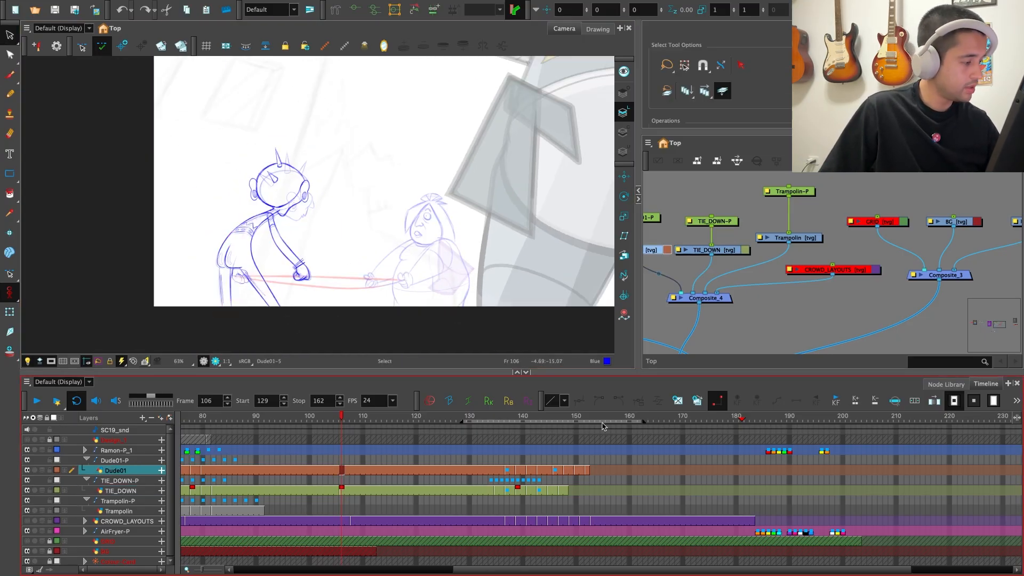
key(super+a)
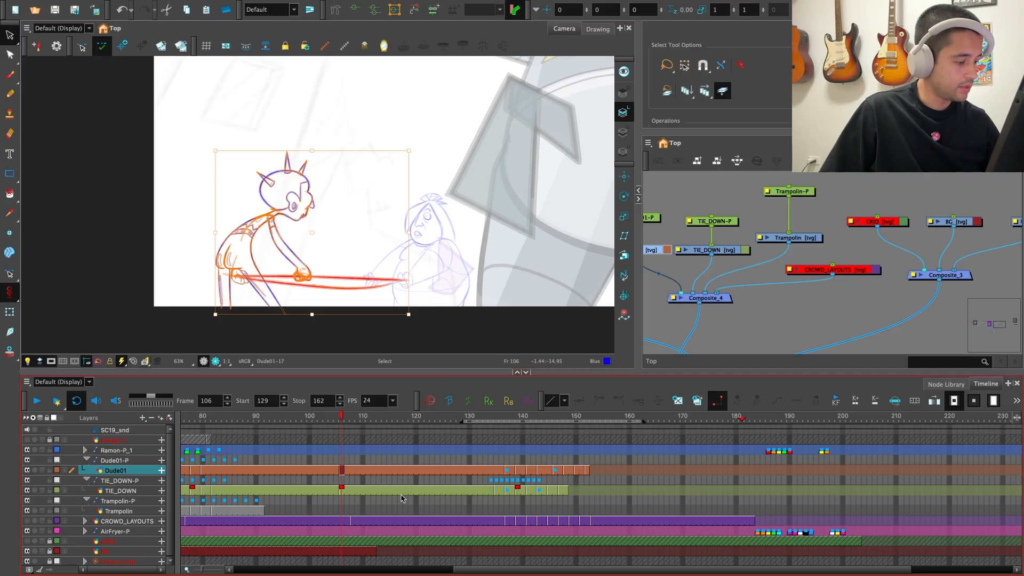
key(g)
key(g)
key(g)
key(g)
key(g)
key(g)
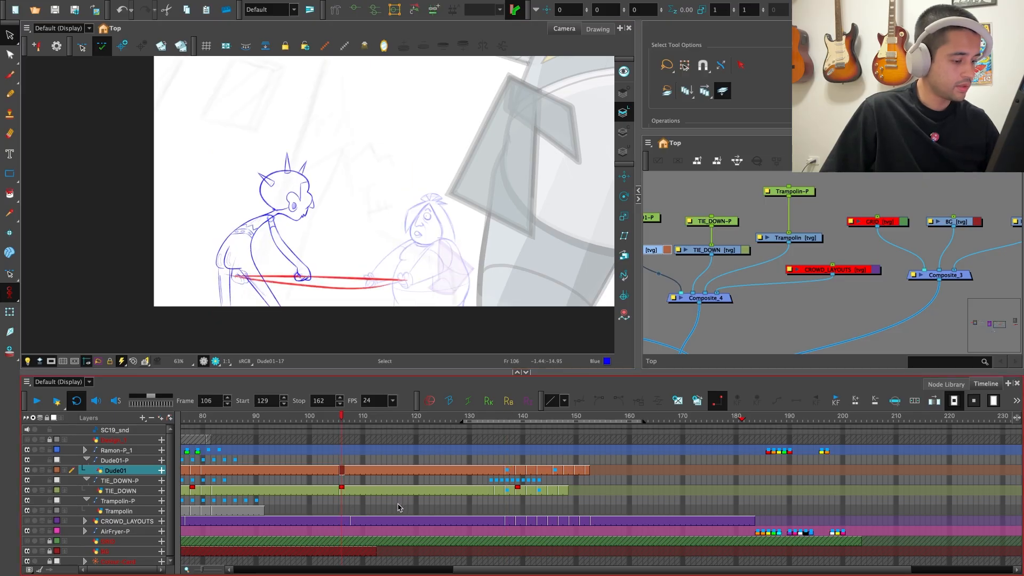
Try to remove the second character's drawing at frame 106 on the TIE_DOWN layer and undo the removal
click(342, 489)
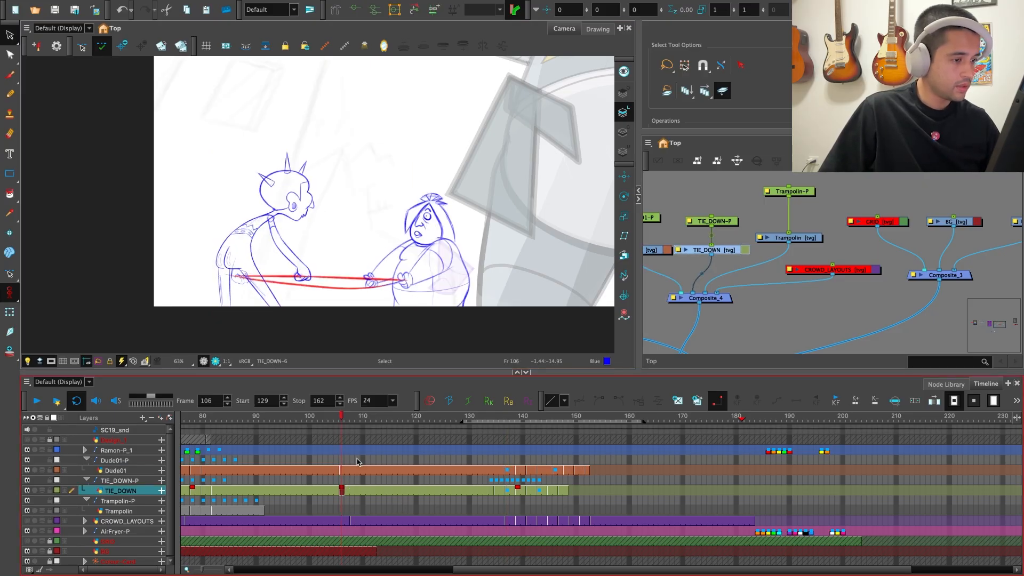
mouse_move(315, 285)
mouse_down()
mouse_move(343, 190)
mouse_move(256, 315)
mouse_up()
key(Delete)
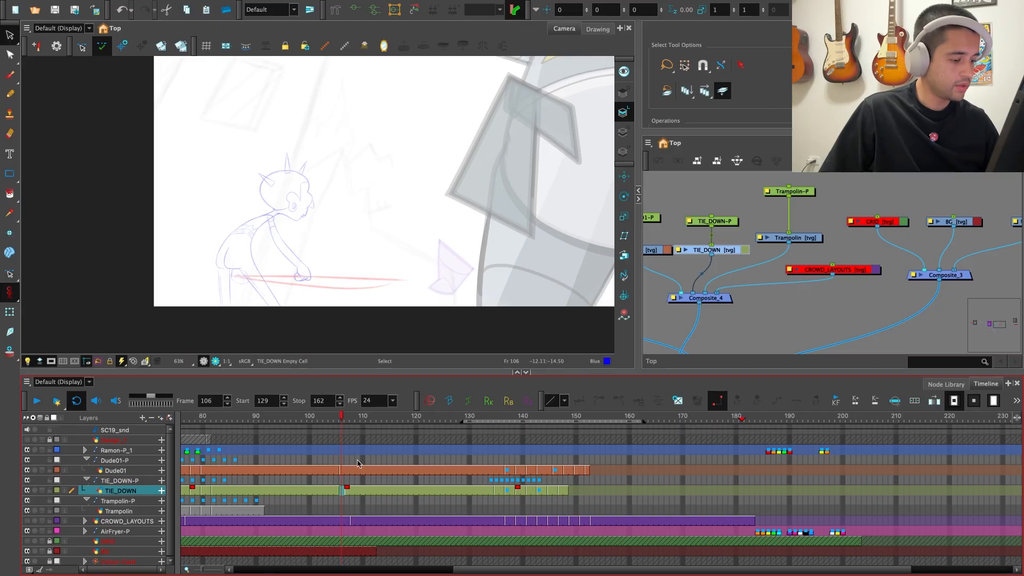
key(ctrl+z)
key(period)
key(Delete)
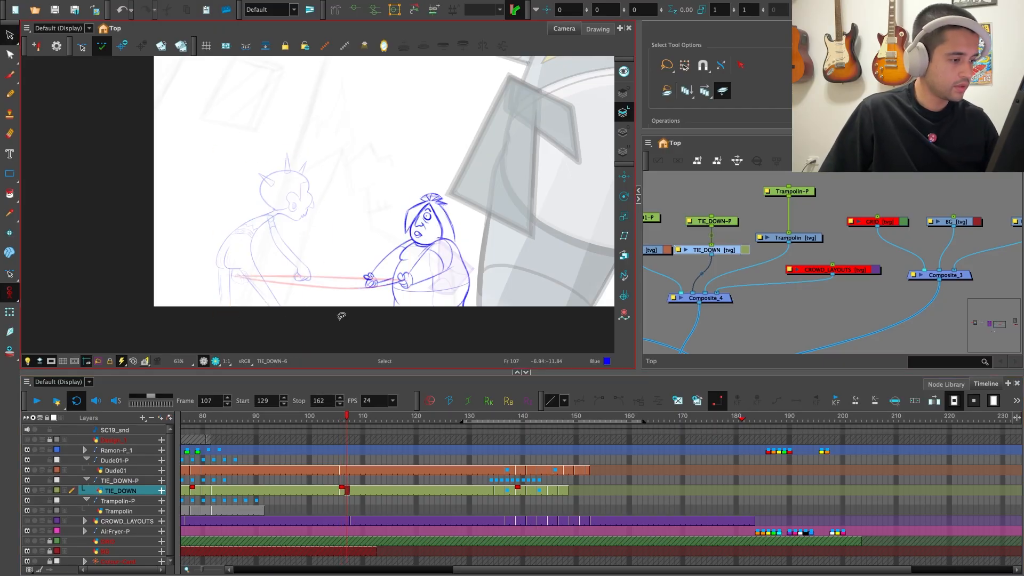
Play back the exit with the swapped hold pose and check the Dude01 drawing at frames 107 and 108
key(Return)
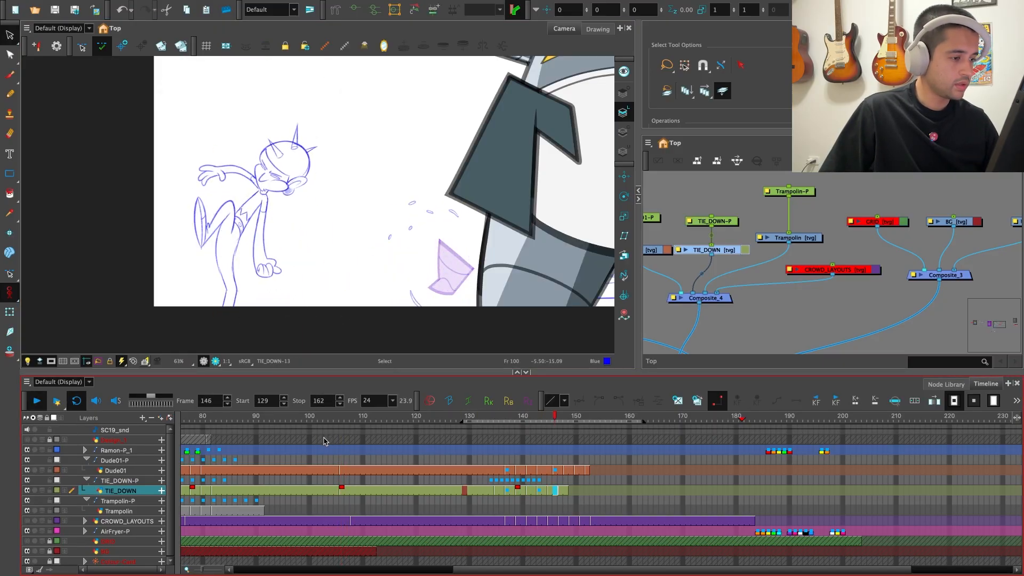
key(1)
key(1)
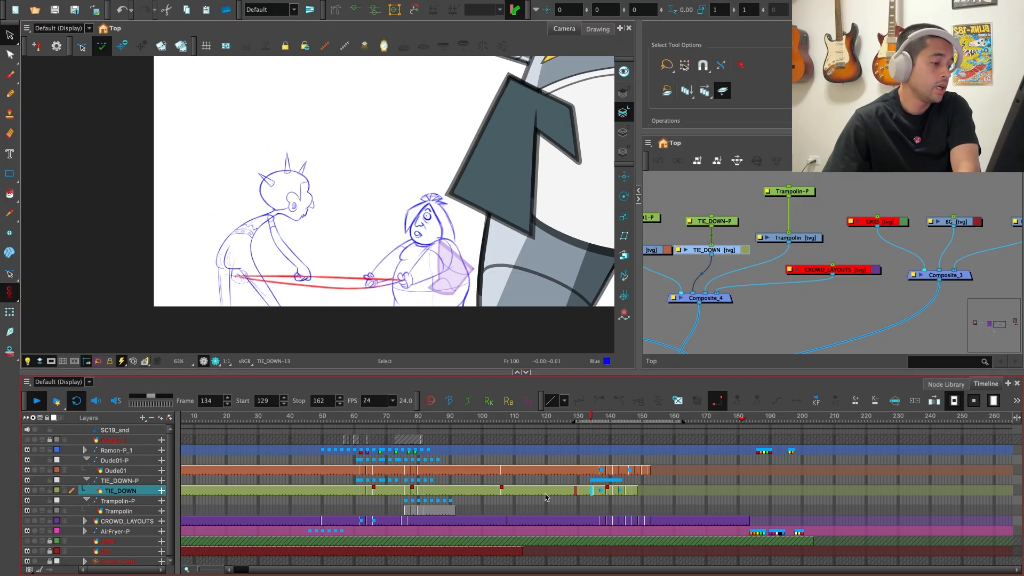
click(504, 470)
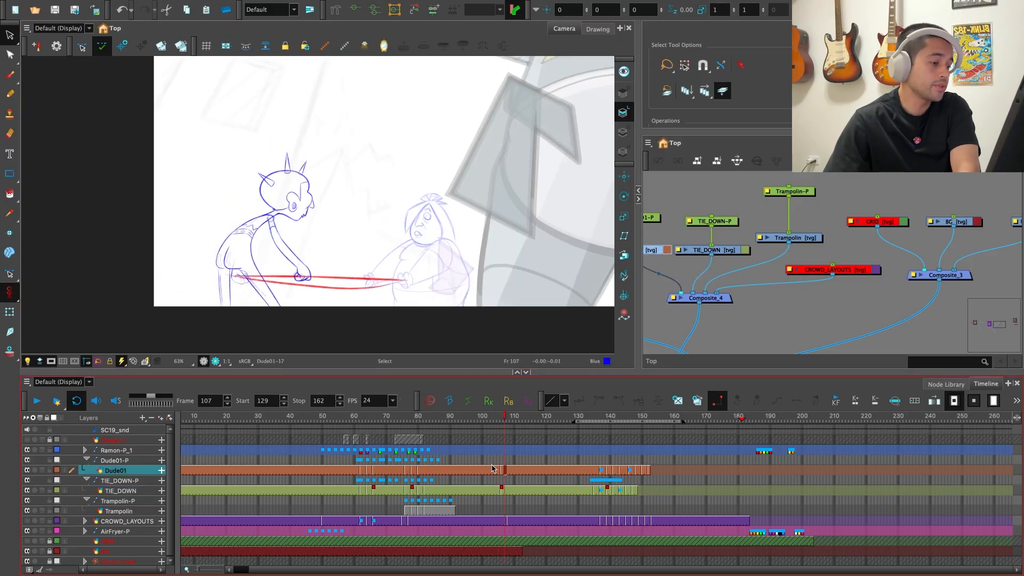
click(504, 472)
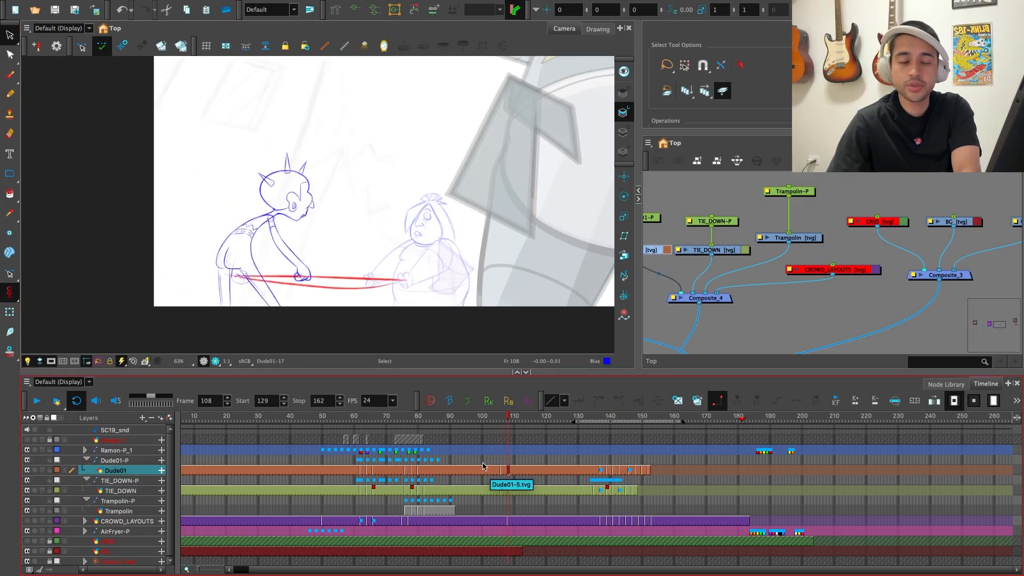
Set the playback range to frames 1 through 181 and play the whole shot
key(1)
drag(272, 420, 87, 419)
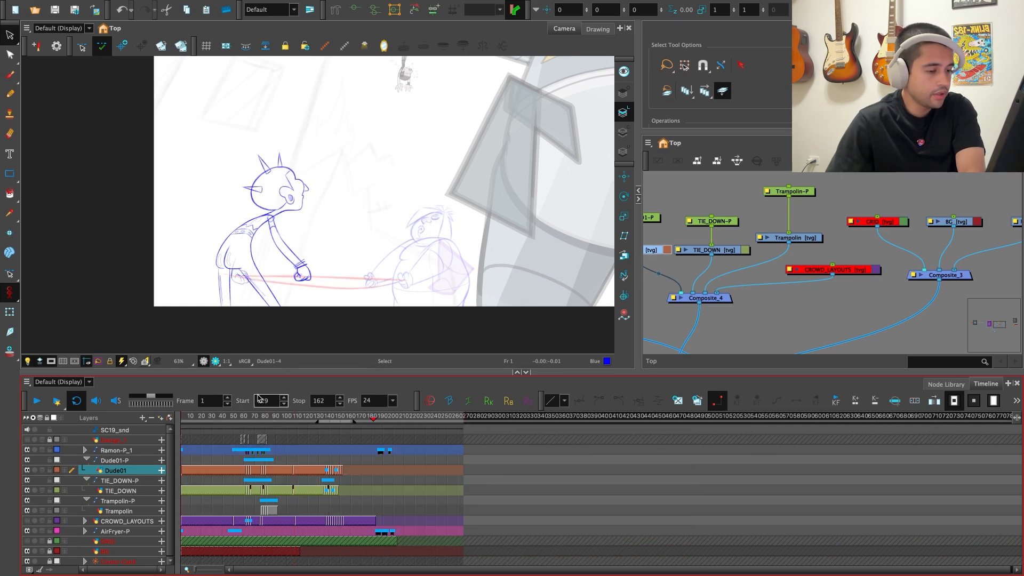
click(375, 416)
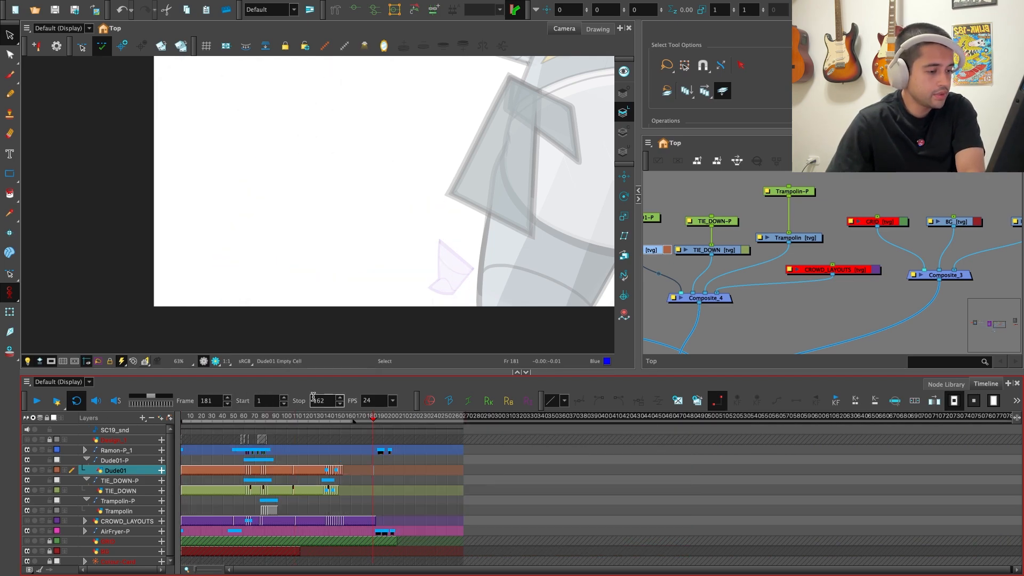
key(Return)
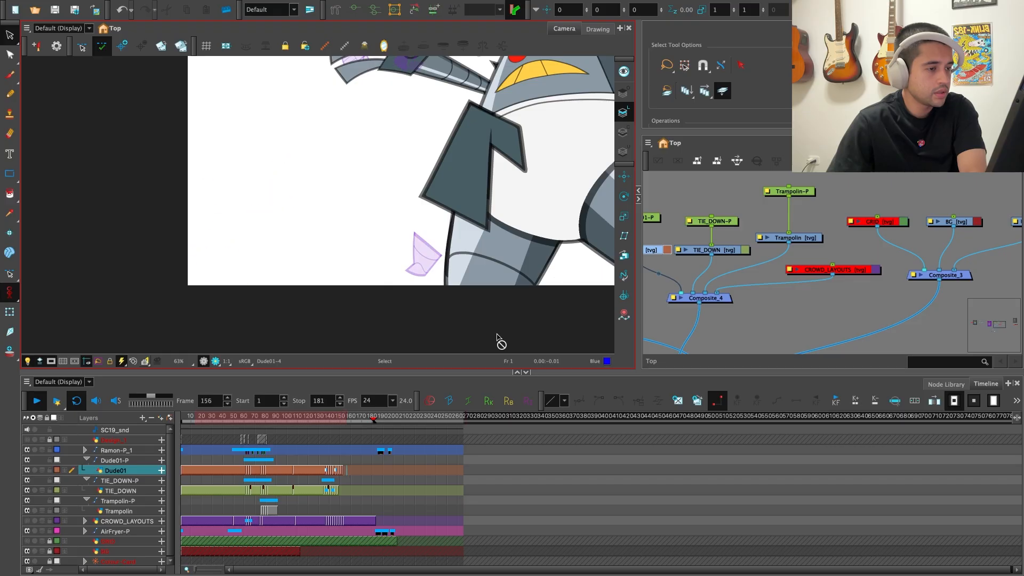
Select the Dude01-P peg at frame 136 with the Transform tool and set the animate mode to Animate Current Frame
drag(363, 417, 312, 426)
click(329, 461)
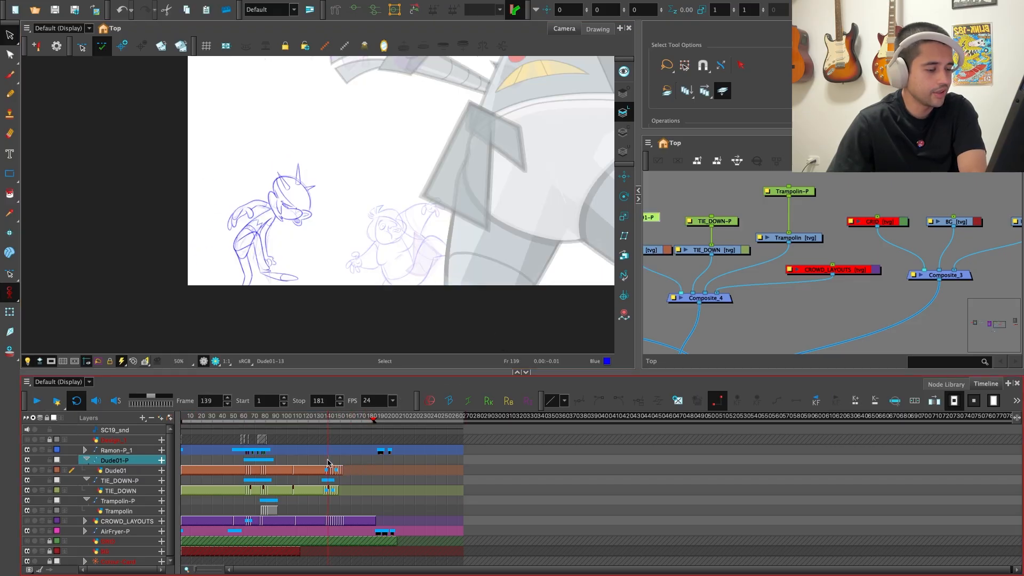
key(2)
scroll(461, 503, up, 5)
click(580, 460)
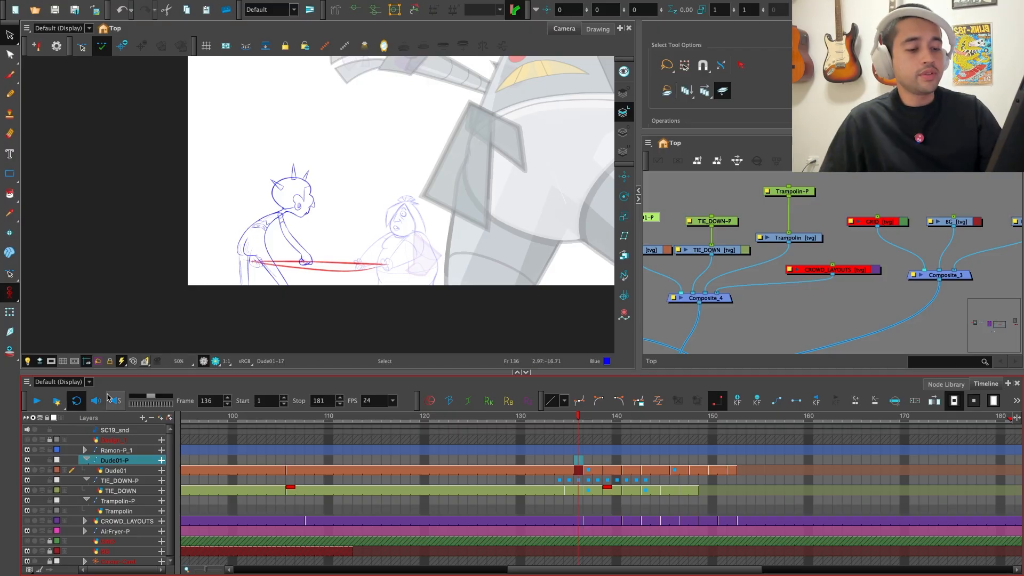
click(9, 312)
click(13, 294)
click(13, 293)
click(12, 292)
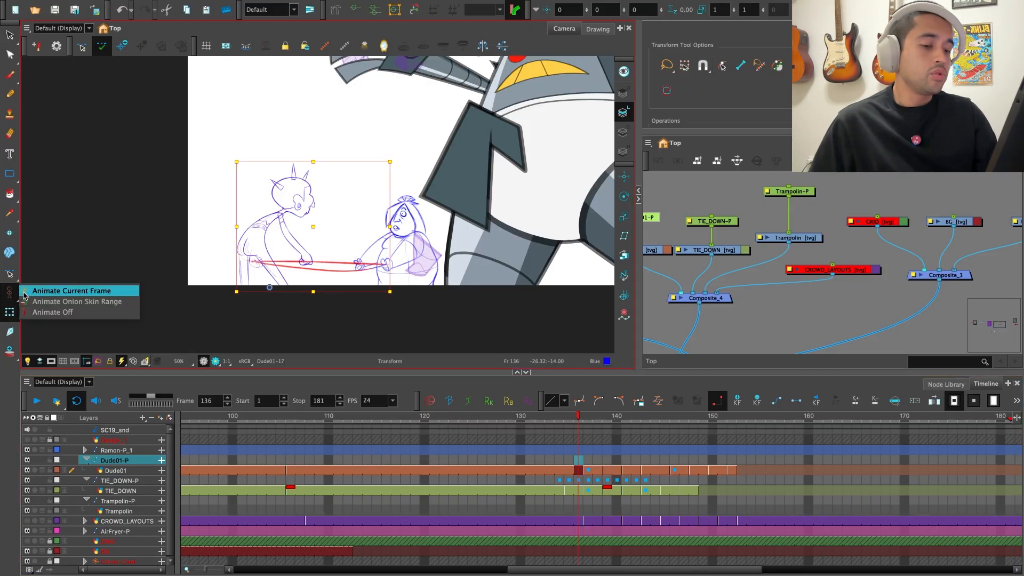
click(32, 291)
Scrub and replay the spiky-headed character's exit along the Dude01-P peg from around frame 130 to check its timing
click(570, 470)
key(Return)
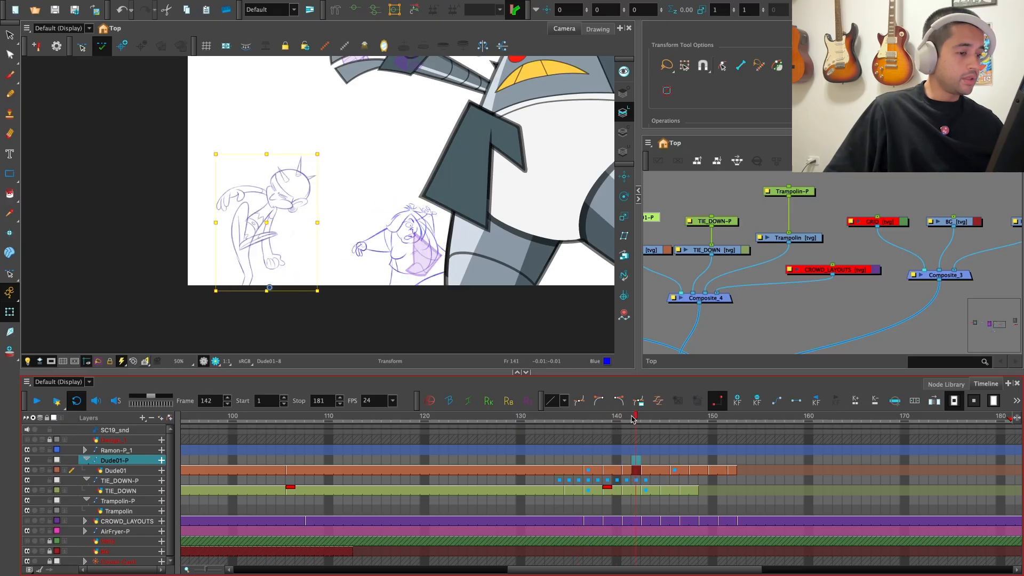
click(569, 460)
drag(570, 439, 747, 431)
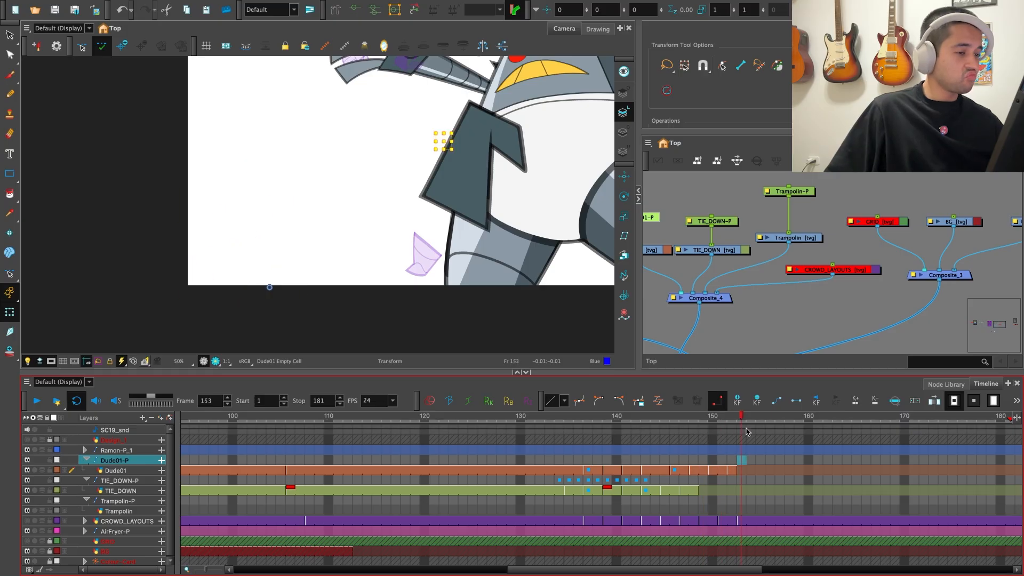
click(524, 459)
key(shift+Return)
key(shift+Return)
key(shift+Return)
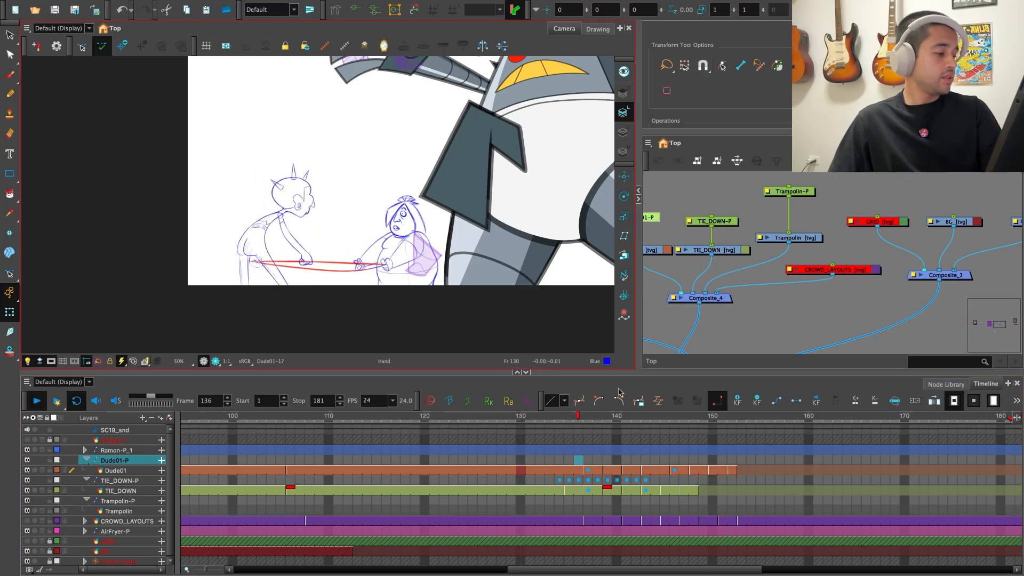
key(1)
key(1)
key(1)
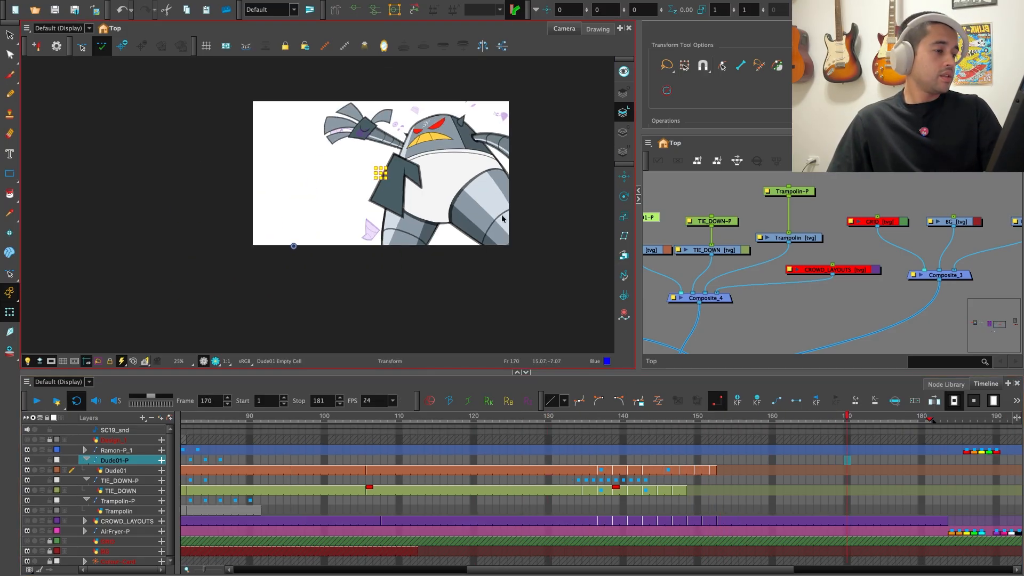
Reframe the shot and play it back from frame 133, replaying from about frame 135 to check the spiky-headed character's exit
drag(501, 215, 407, 300)
key(2)
drag(270, 280, 365, 229)
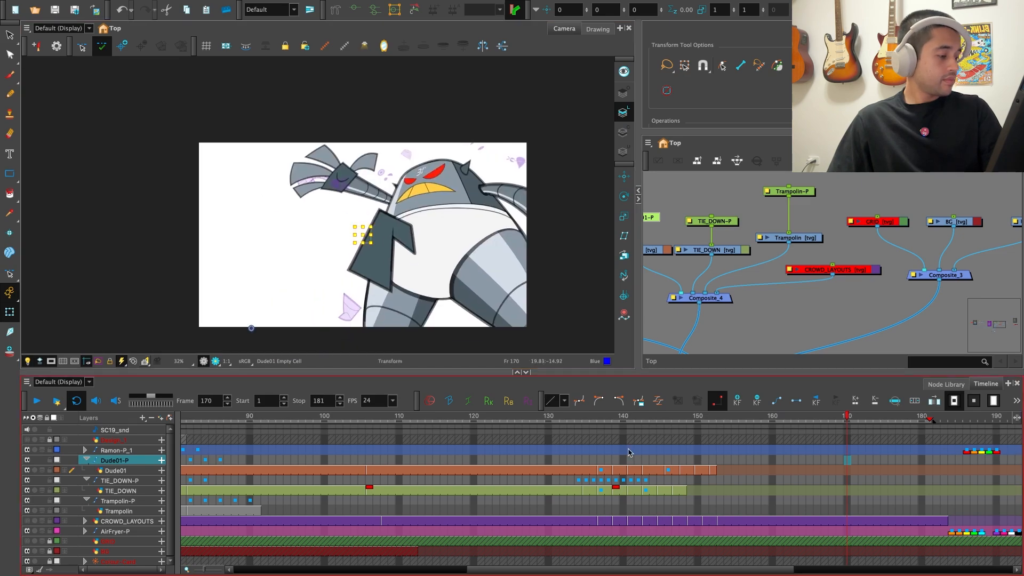
click(570, 415)
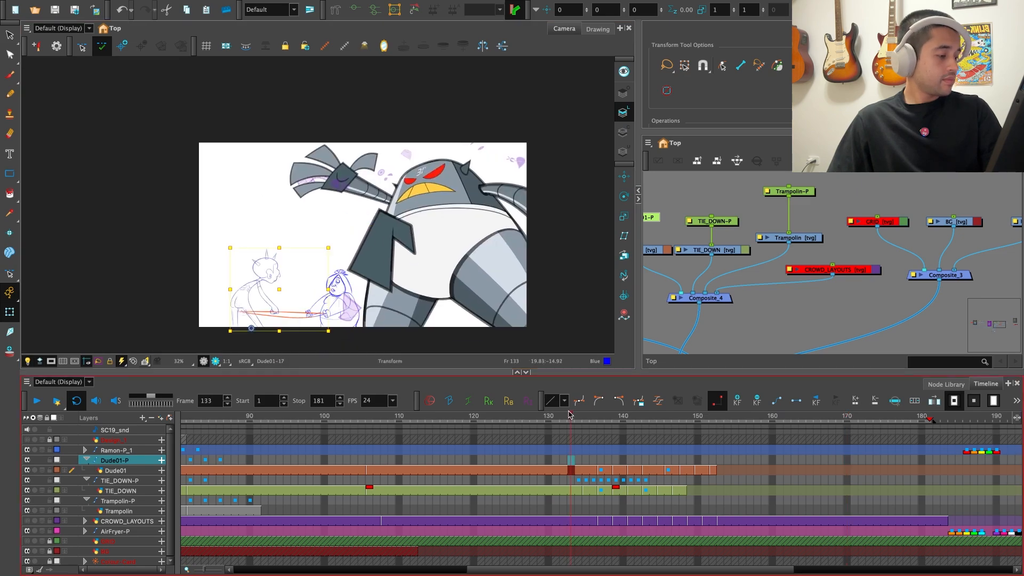
key(Return)
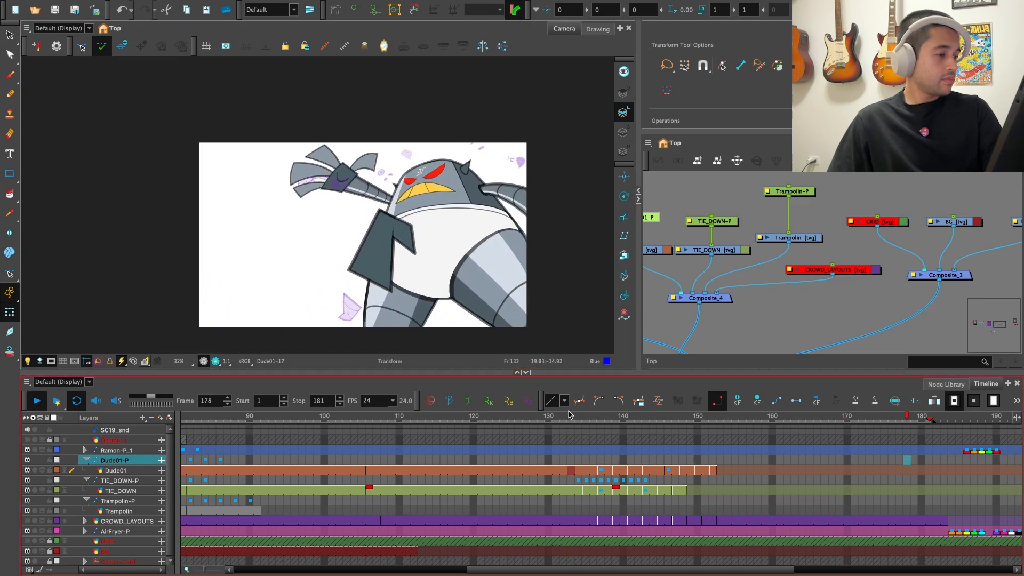
key(1)
key(1)
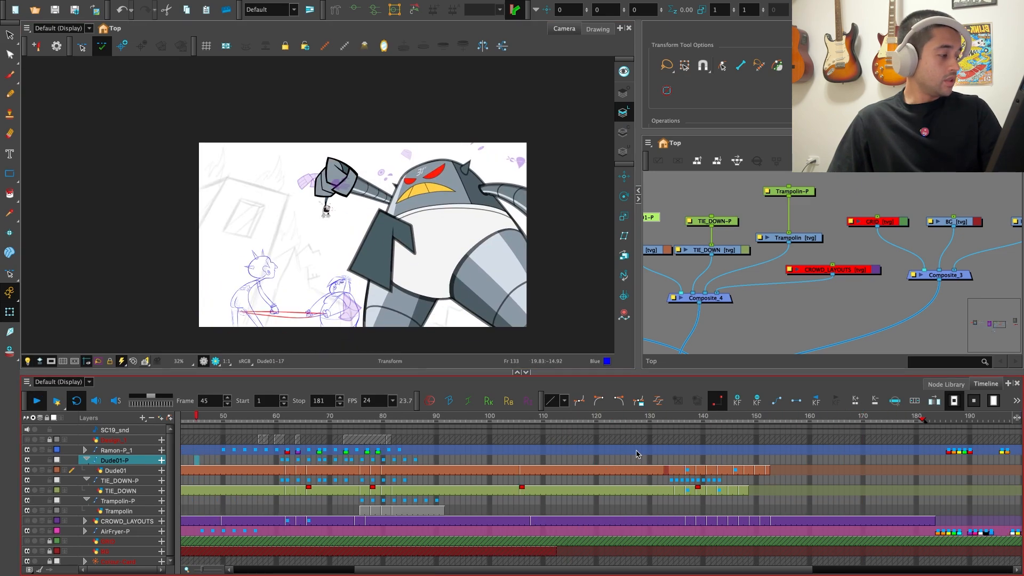
click(678, 421)
key(Return)
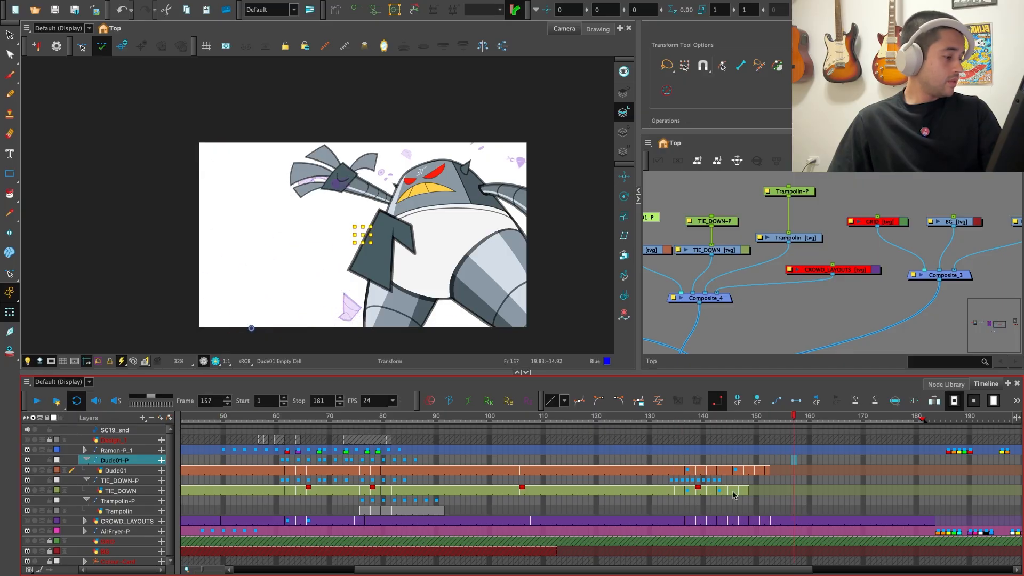
Unlock the BG layer and extend its drawing exposure to frame 181 so the background lasts through the shot
scroll(524, 544, down, 1)
click(127, 520)
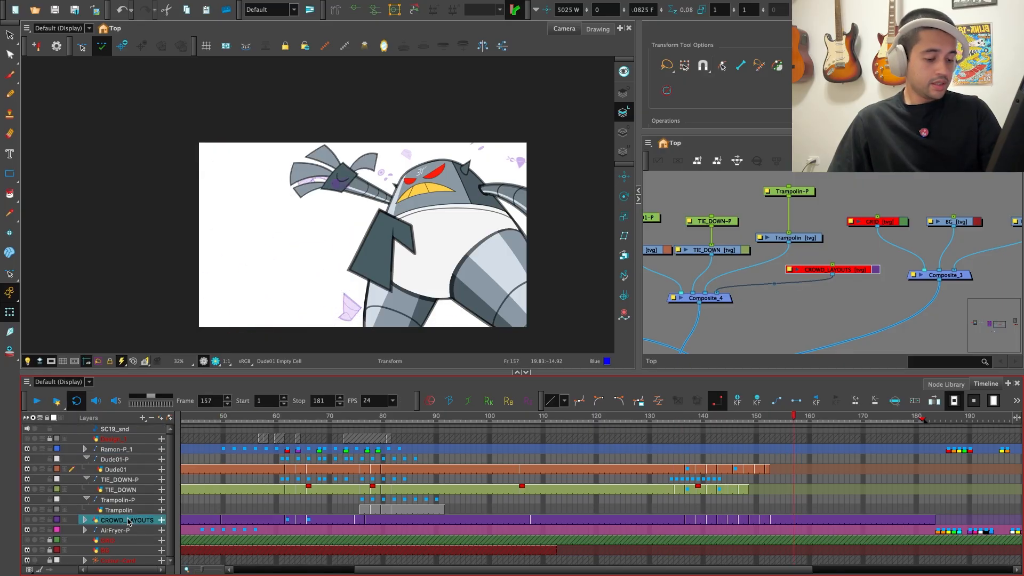
click(123, 509)
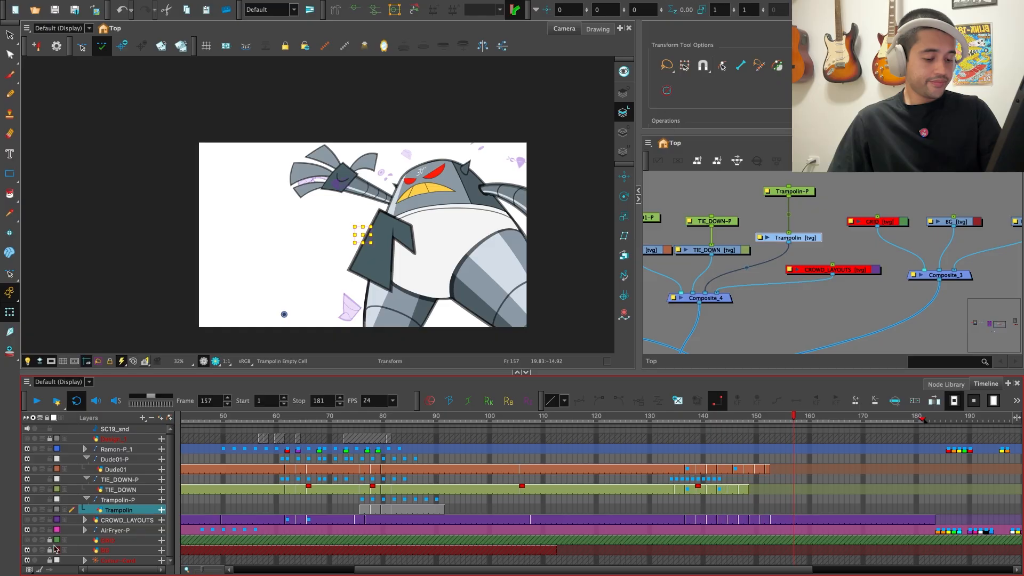
click(94, 551)
click(48, 551)
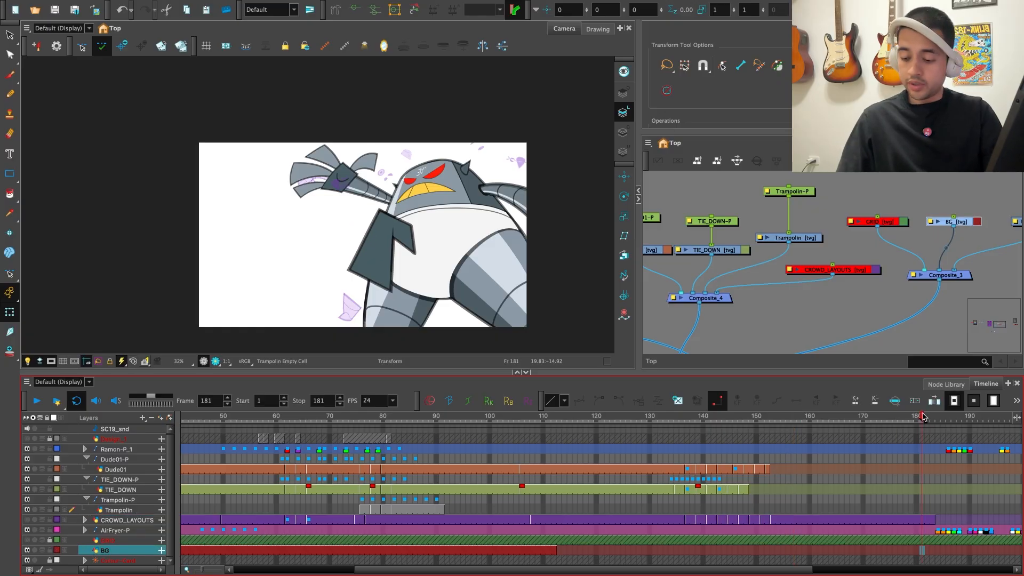
key(F5)
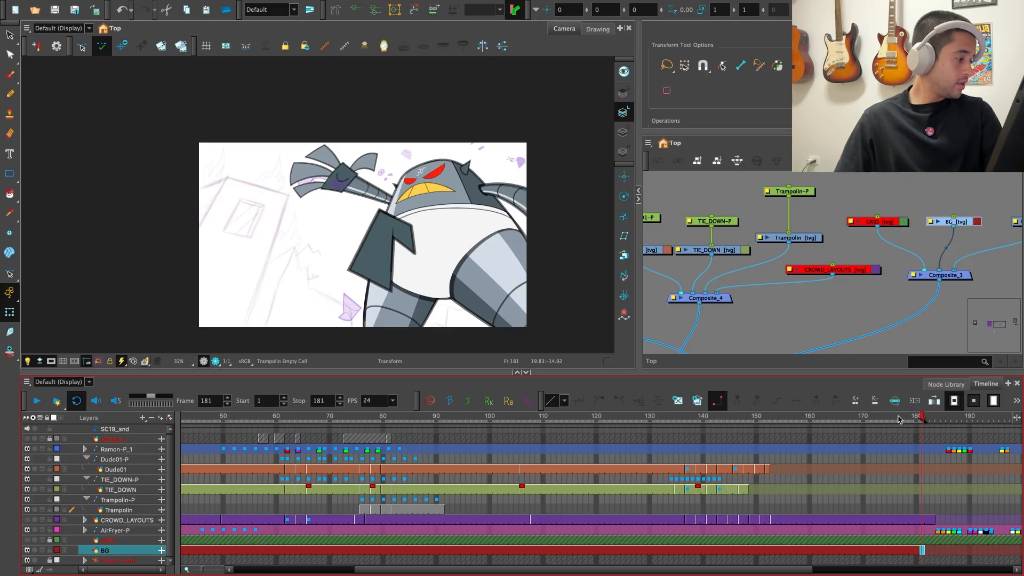
Return to frame 1 and review the whole shot with the extended background in an enlarged camera view
drag(899, 420, 176, 420)
key(1)
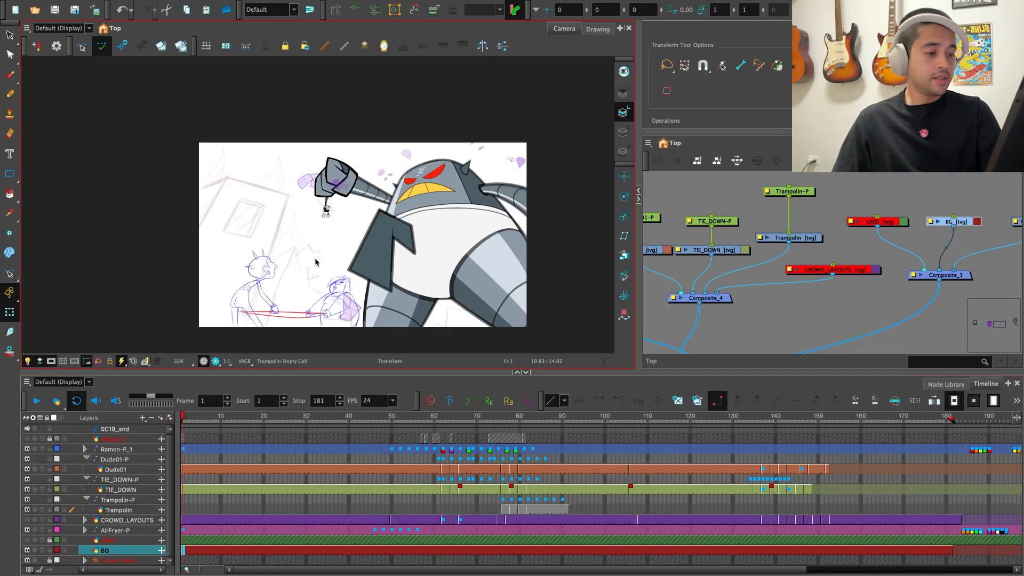
key(super+f)
key(super+f)
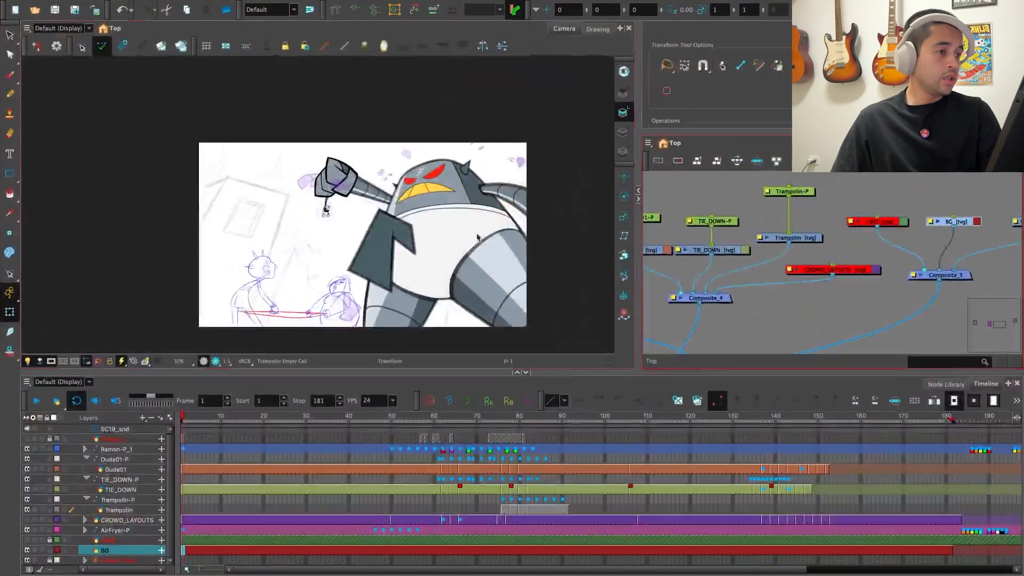
key(super+f)
scroll(560, 343, up, 5)
drag(552, 317, 508, 346)
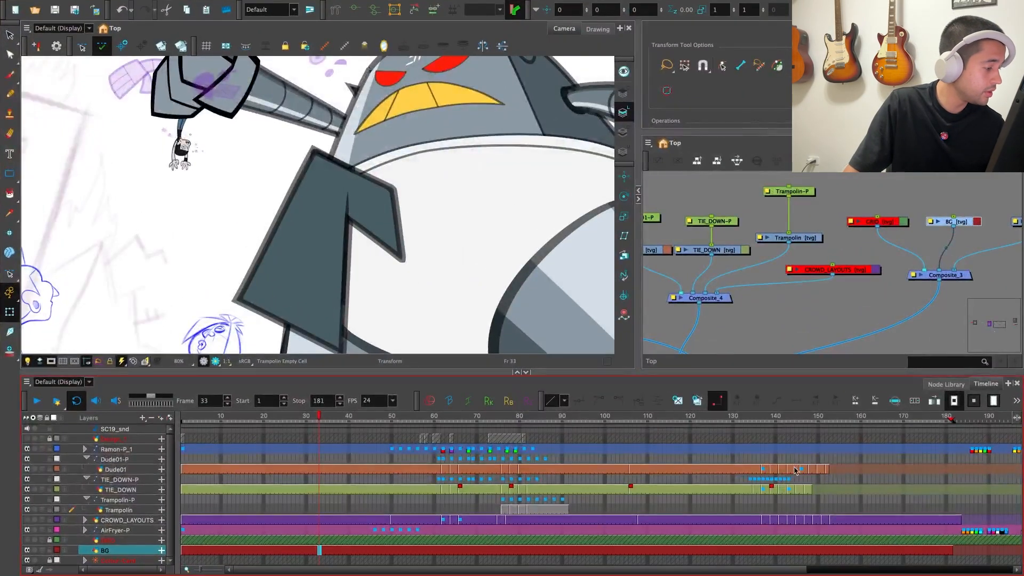
Shorten the Dude01 drawing exposure at frame 144 by one frame and play back the exit with the whole shot in view
click(795, 470)
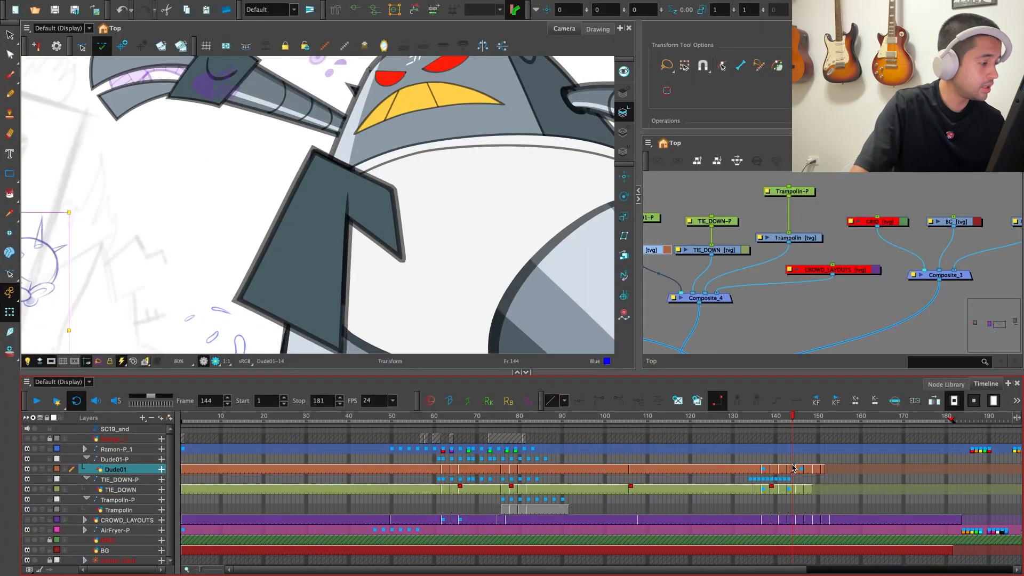
scroll(449, 289, down, 4)
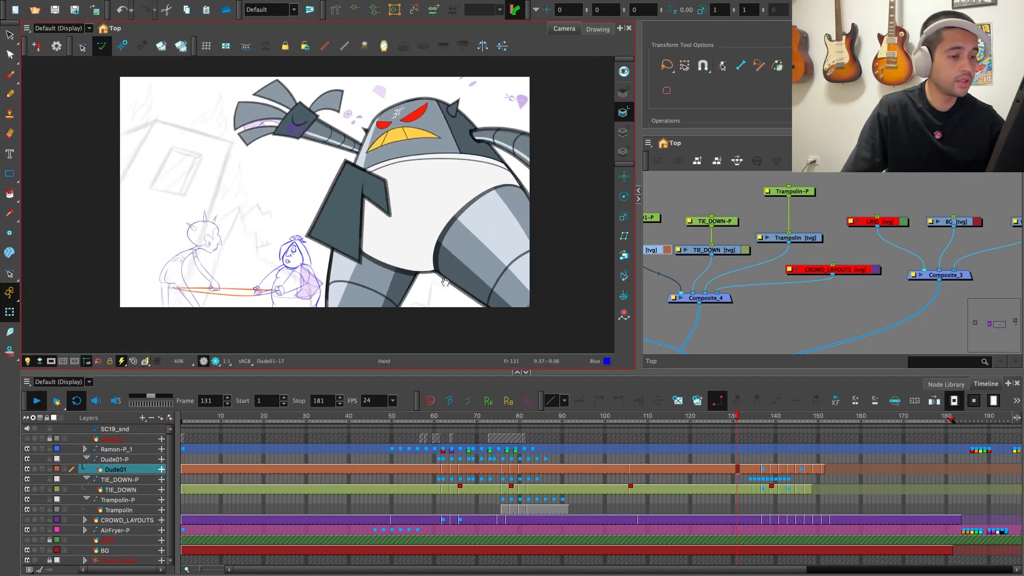